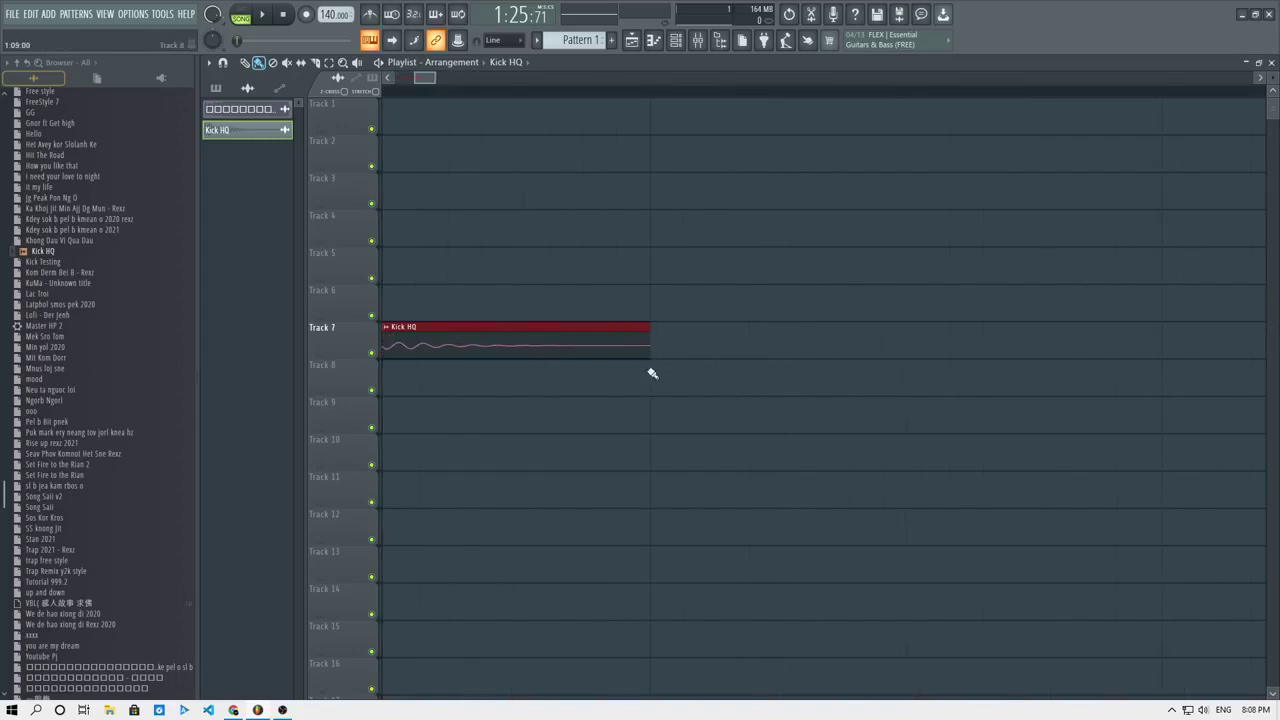
Audition the Kick HQ sample from its channel settings and place a second Kick HQ clip directly after the first on Track 7.
scroll(652, 373, down, 3)
double_click(453, 342)
click(493, 350)
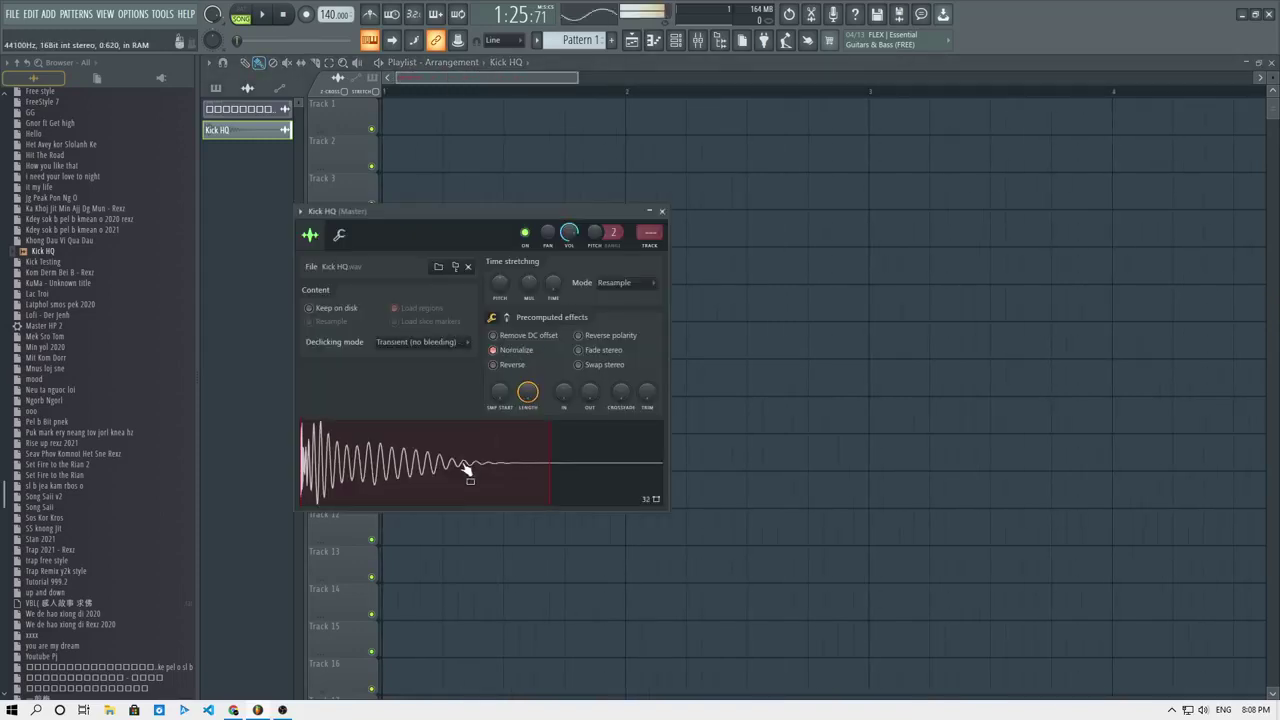
click(662, 211)
scroll(583, 389, down, 2)
double_click(430, 264)
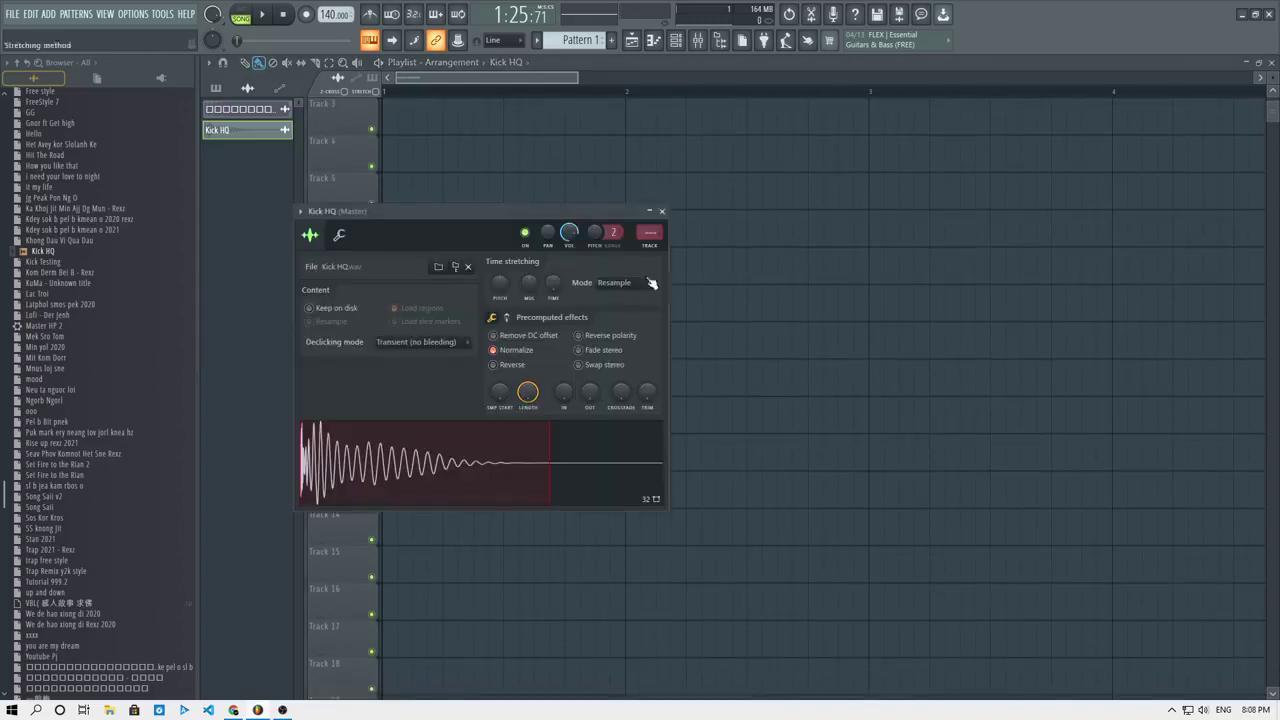
click(656, 246)
click(631, 41)
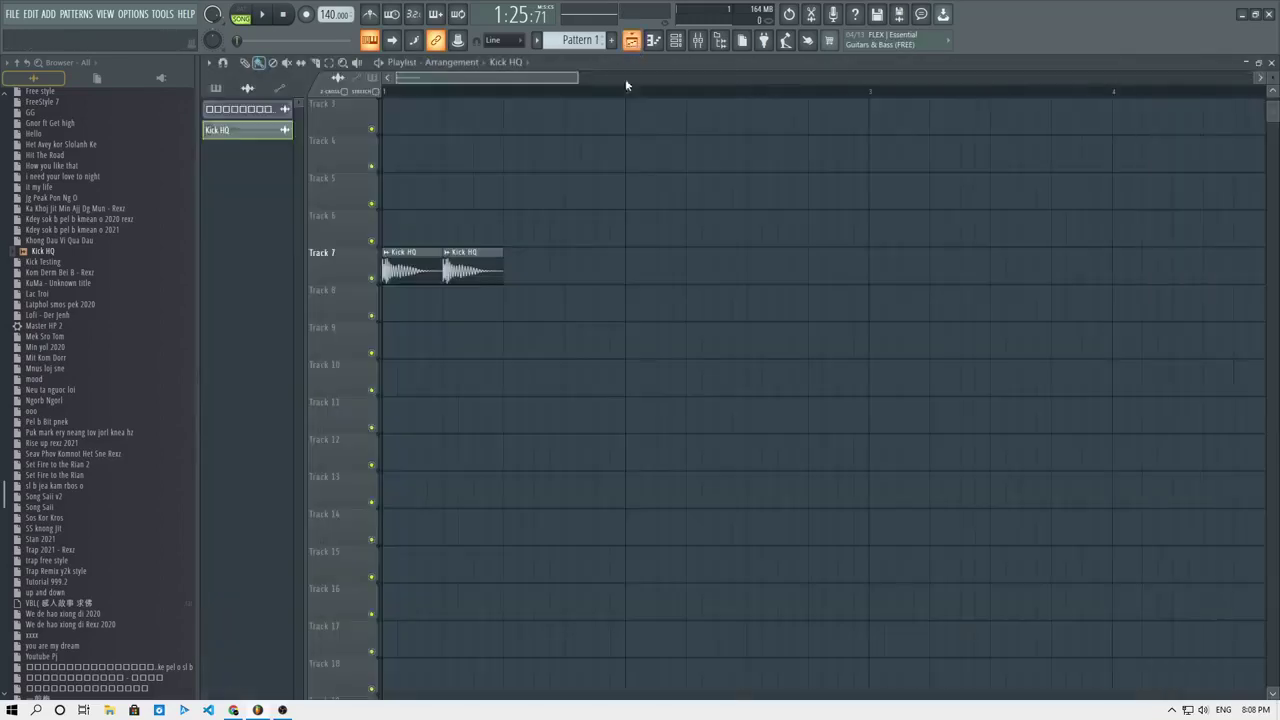
Duplicate the Kick HQ clips on Track 7 until they fill bars 1 and 2, one kick per beat.
scroll(600, 250, down, 2)
drag(564, 308, 299, 277)
key(ctrl+b)
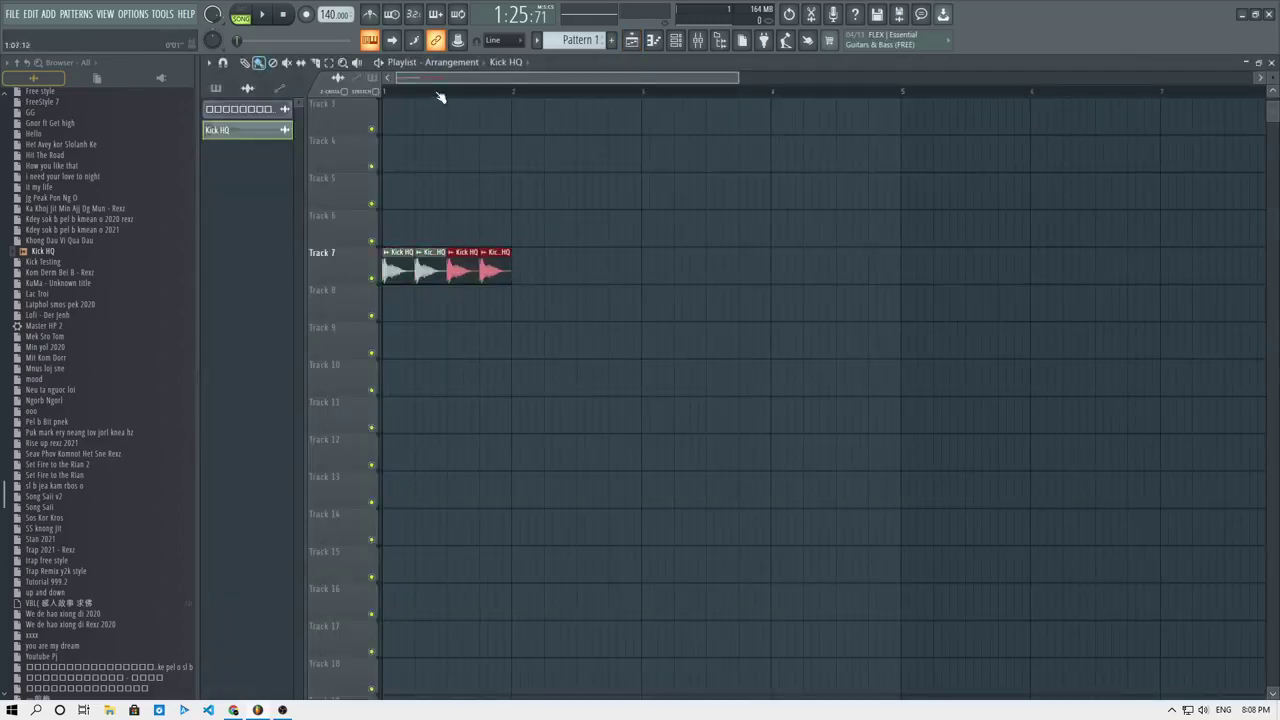
key(space)
key(ctrl+a)
key(ctrl+b)
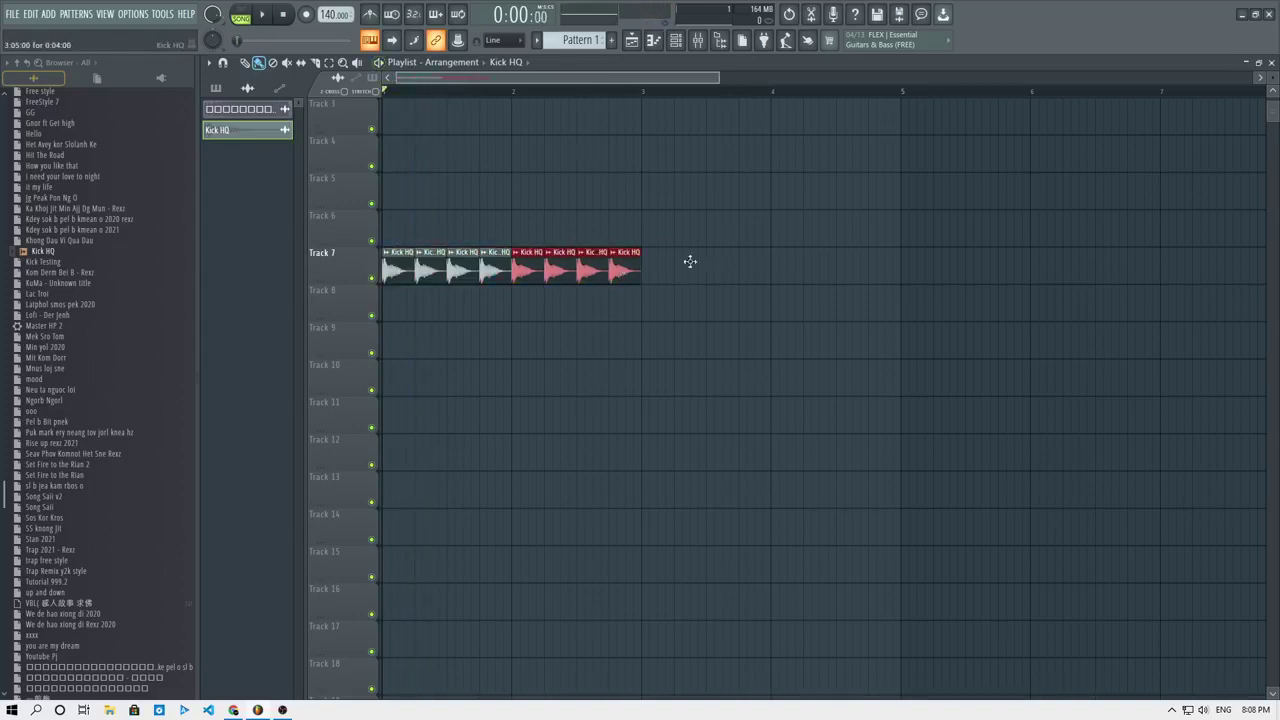
Repeat the one-bar kick group along Track 7, ending with a kick on the first beat of bar 8.
key(ctrl+b)
key(ctrl+b)
scroll(680, 275, down, 4)
key(ctrl+b)
key(ctrl+b)
key(ctrl+b)
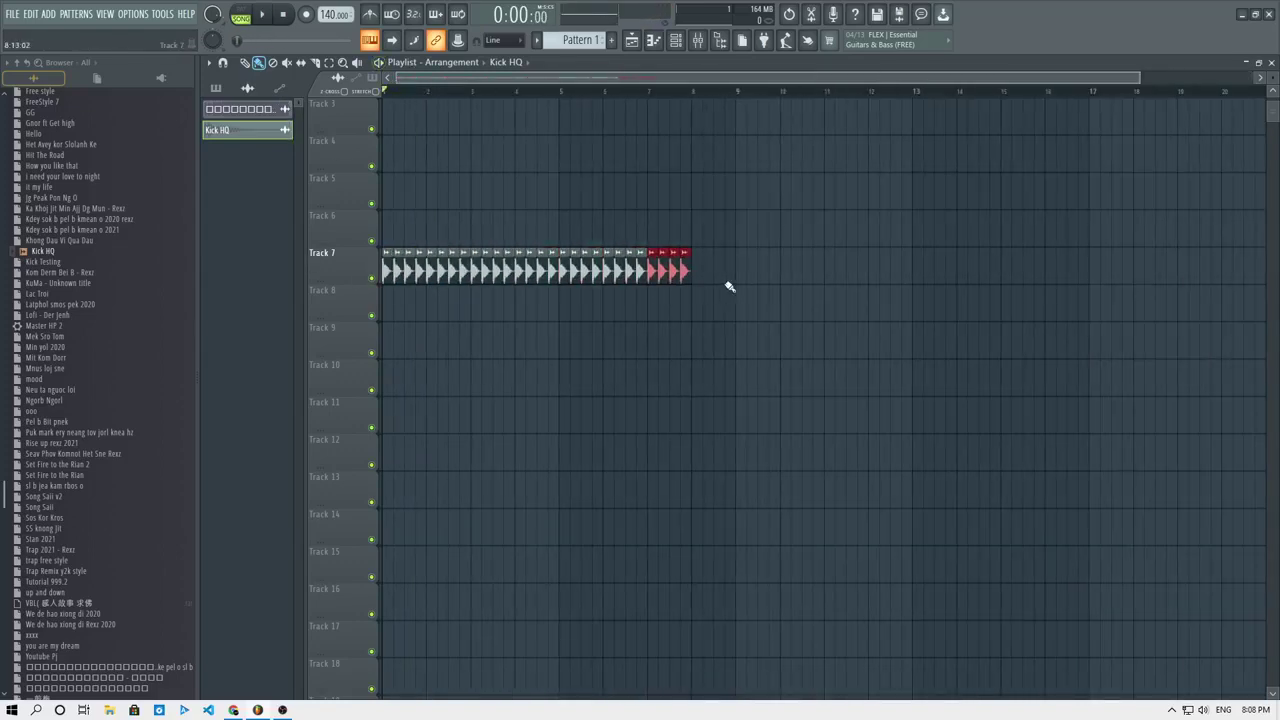
key(ctrl+b)
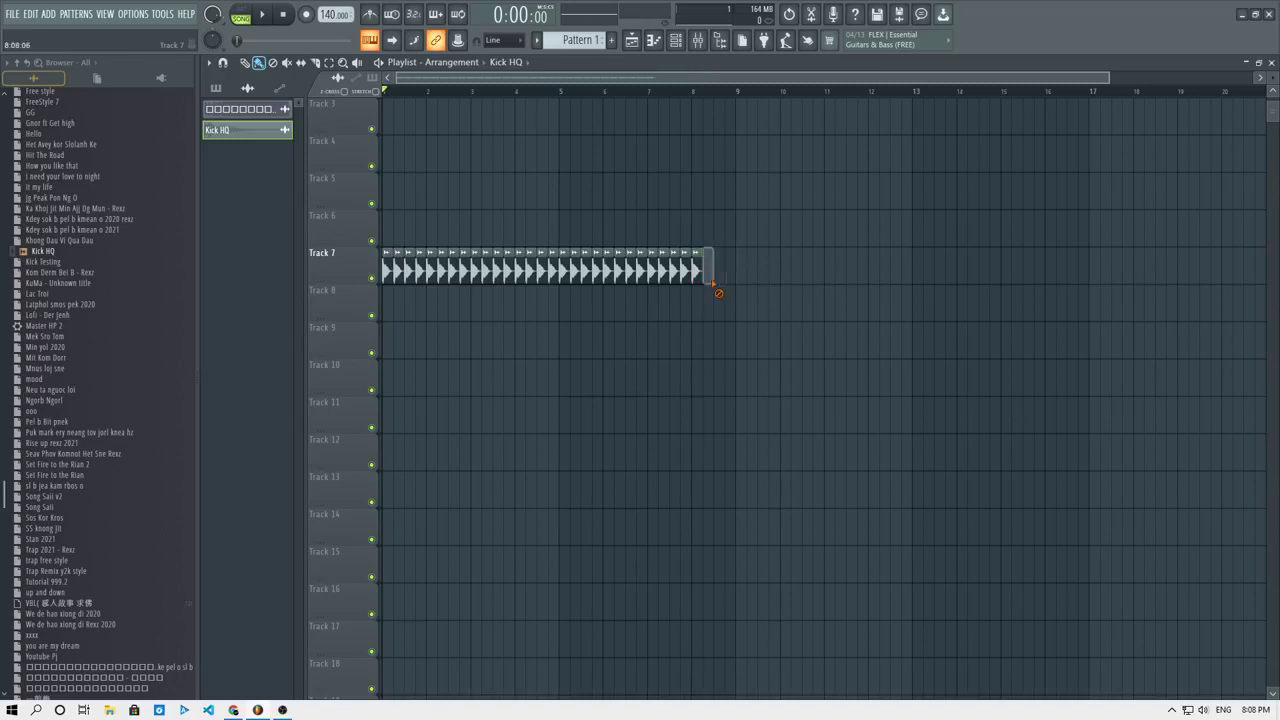
Route the Kick HQ channel to mixer track 2 and play the kick sequence while checking its signal in the mixer.
double_click(535, 277)
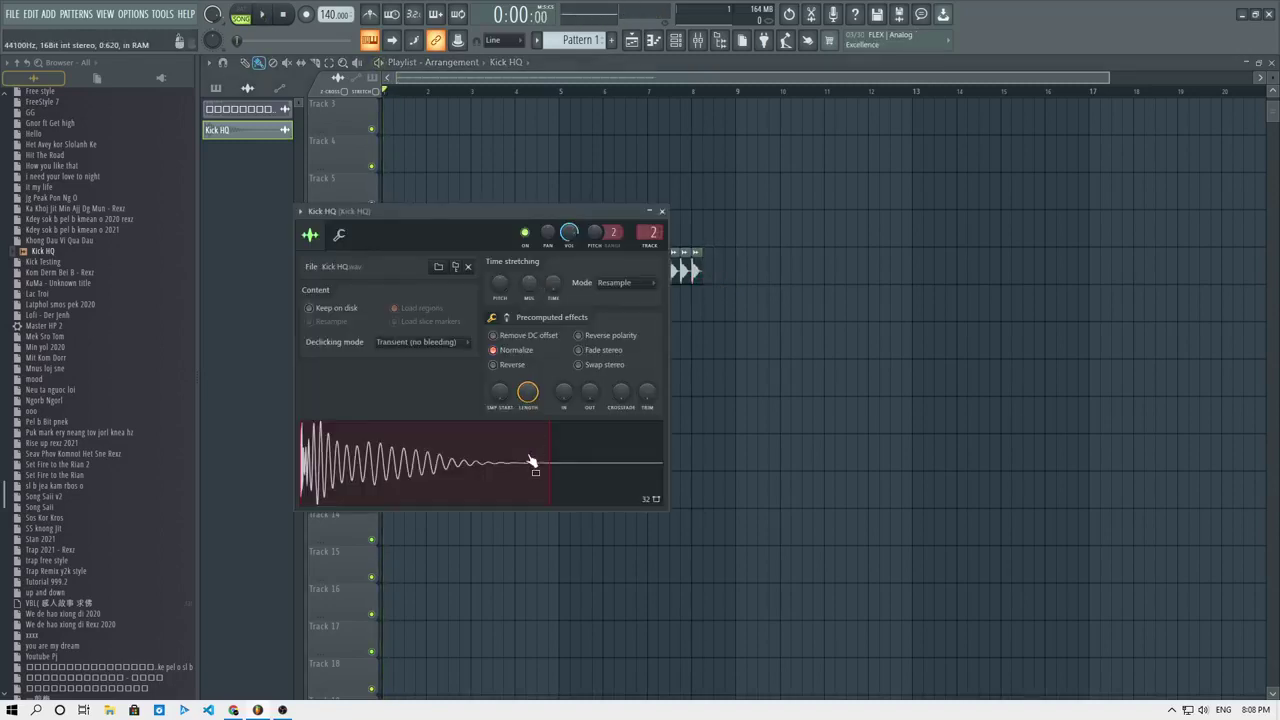
click(537, 459)
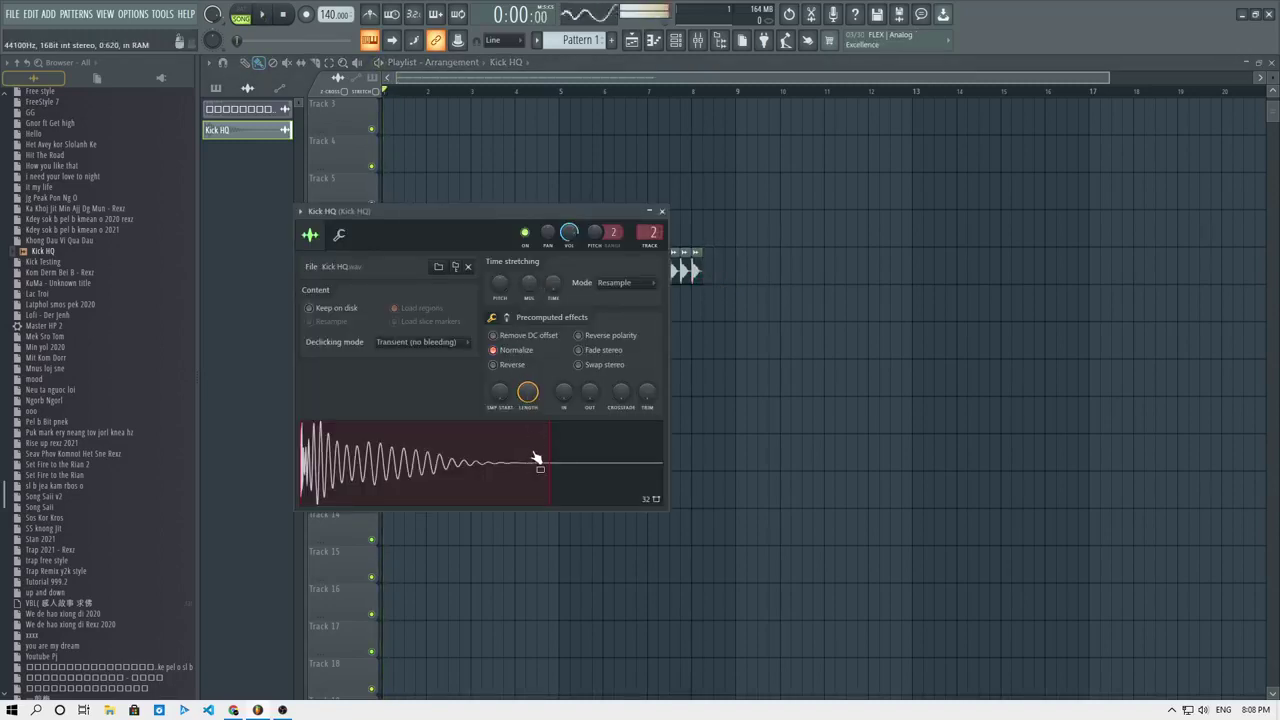
key(Escape)
key(space)
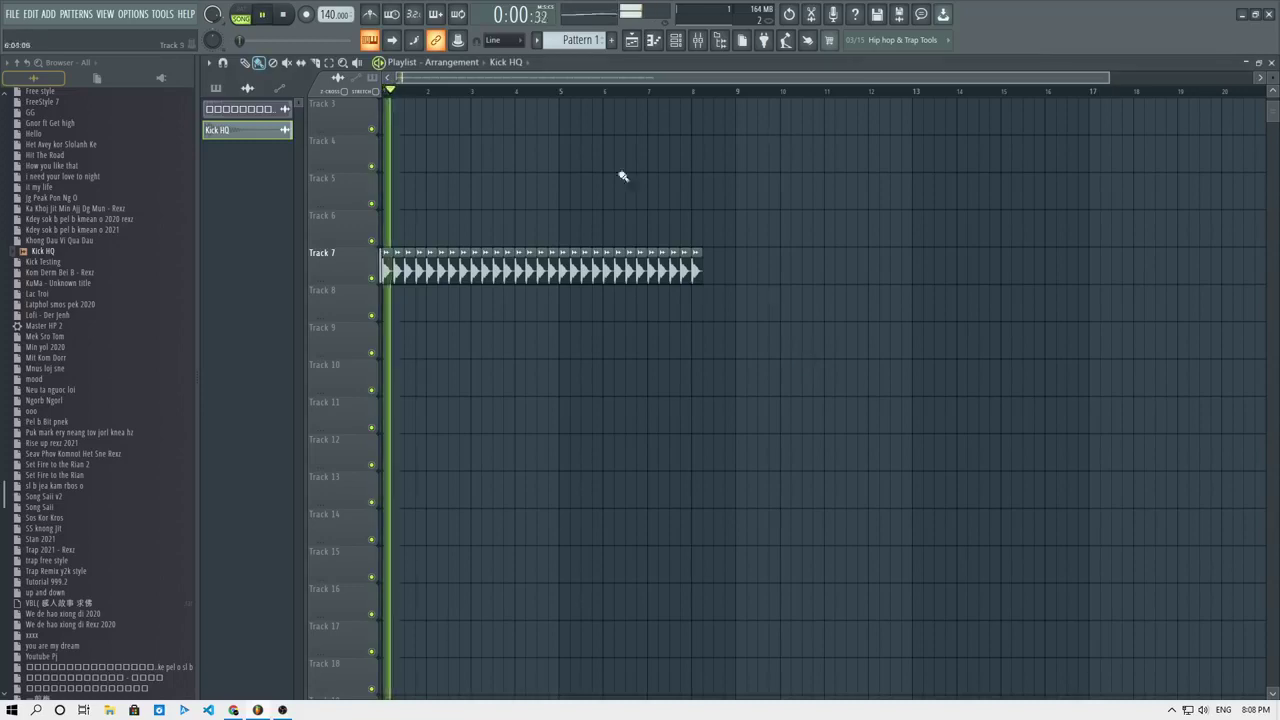
click(700, 40)
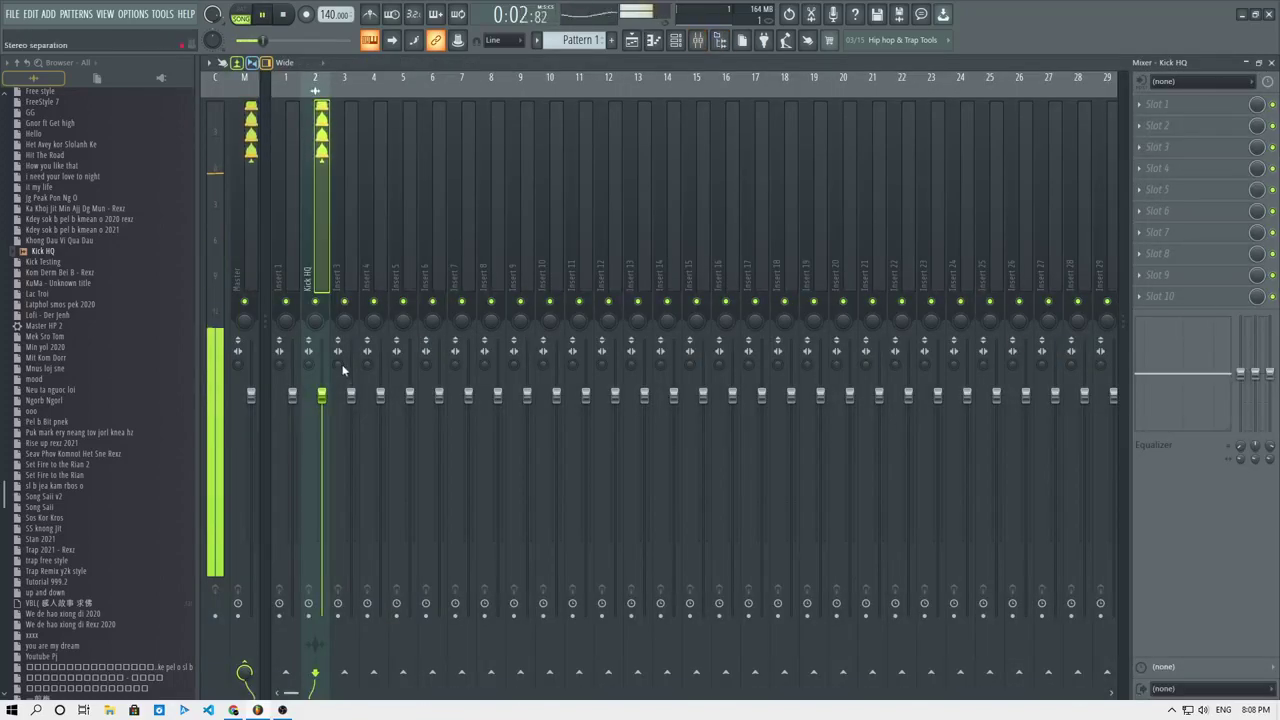
key(space)
click(631, 42)
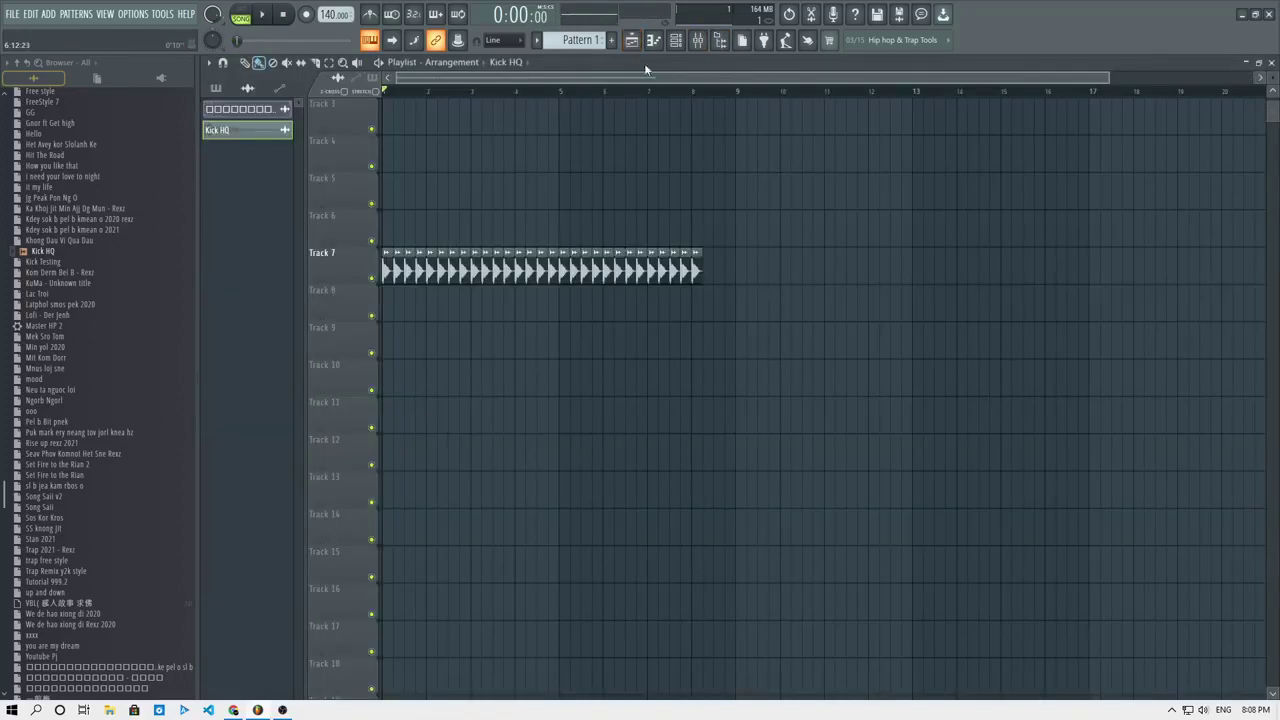
Add a Nexus instrument channel to the Channel rack.
click(676, 40)
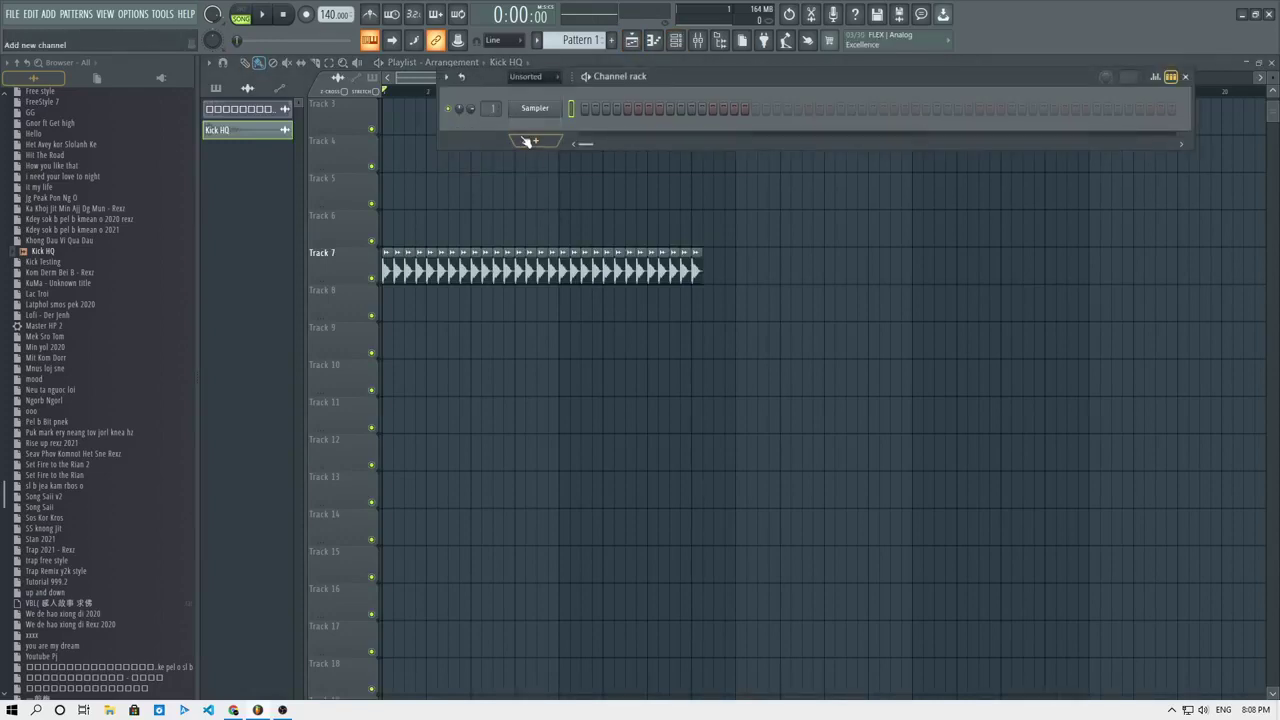
click(525, 141)
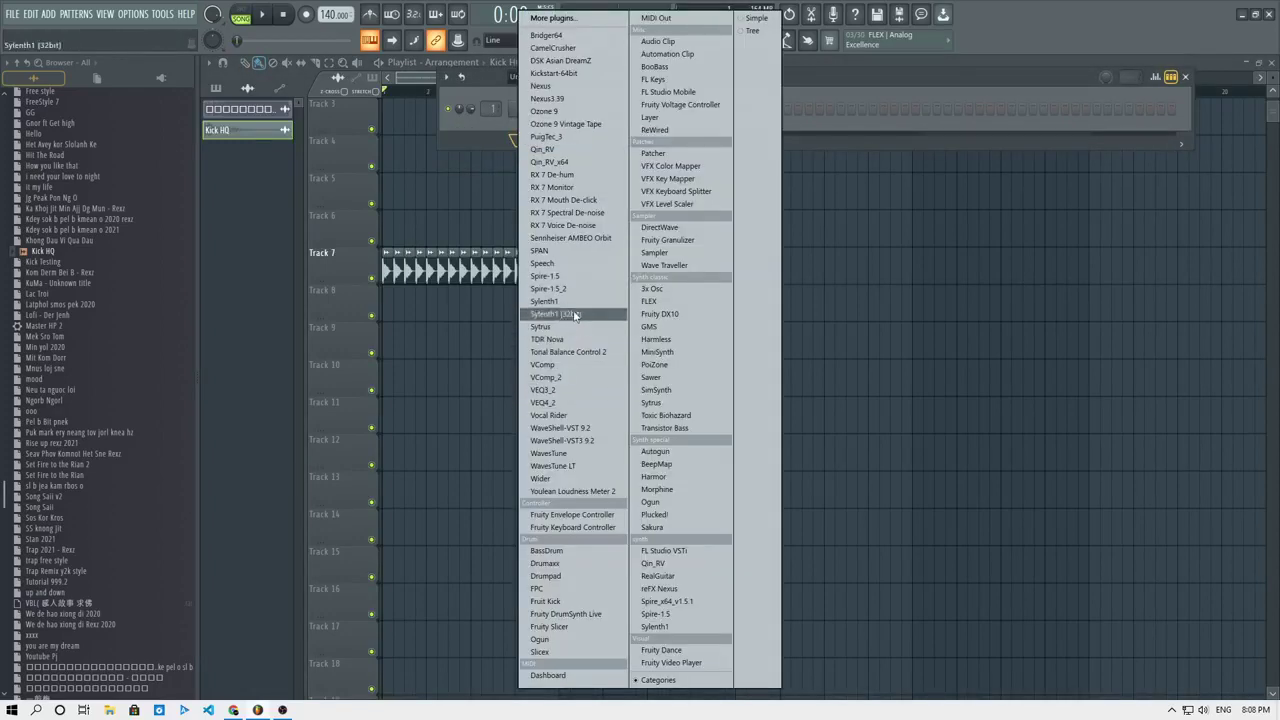
click(553, 88)
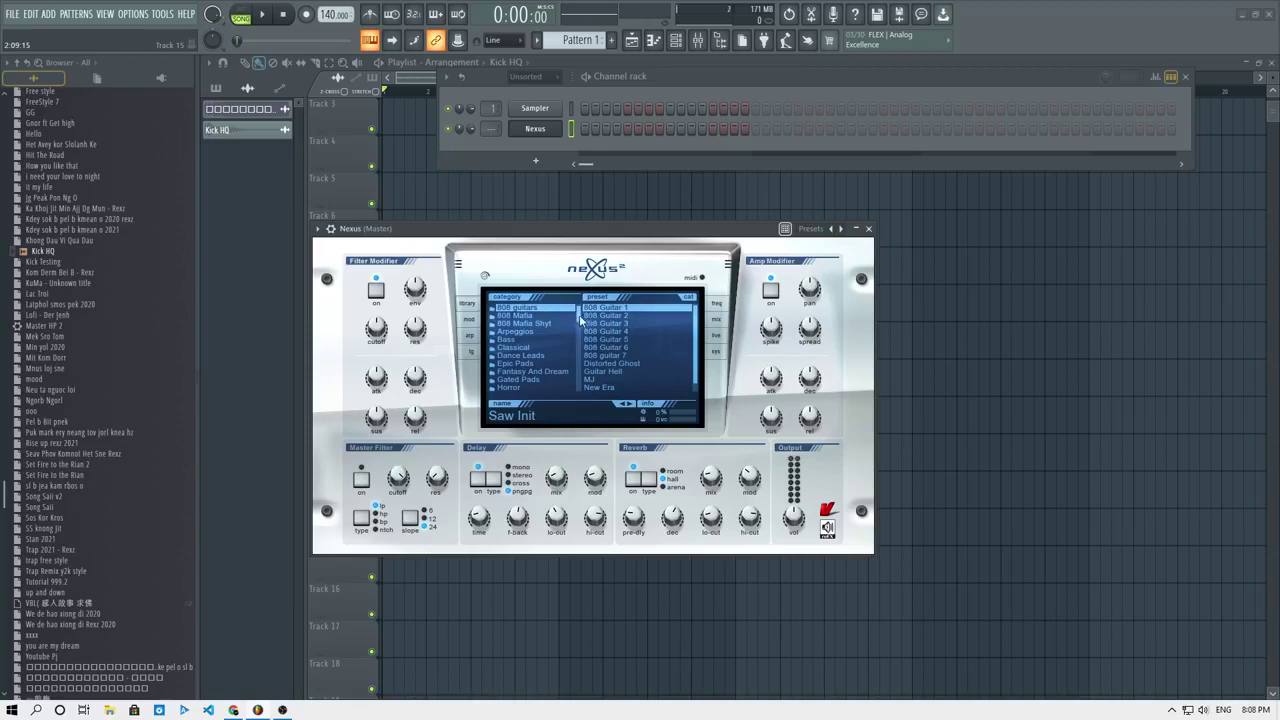
Try the BA Commodora and BA Dirty presets from Nexus's XP Bass category.
drag(580, 320, 582, 349)
click(533, 317)
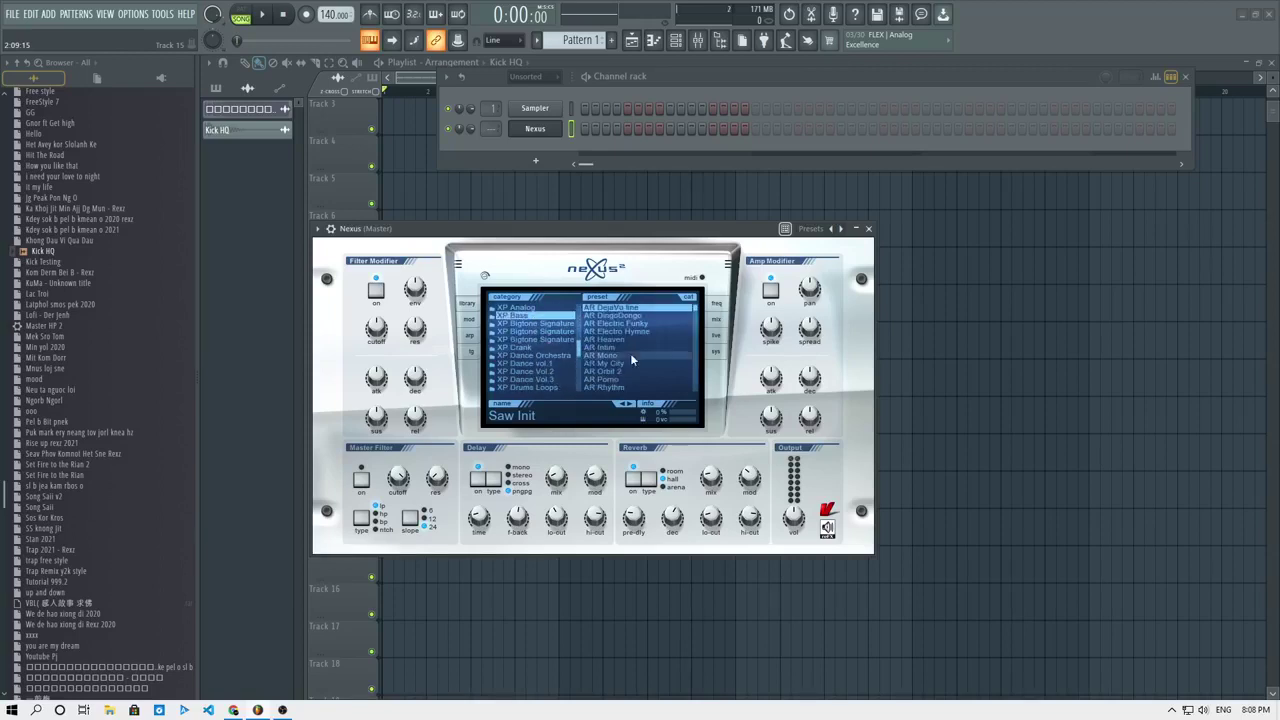
click(628, 363)
drag(696, 311, 697, 332)
click(638, 331)
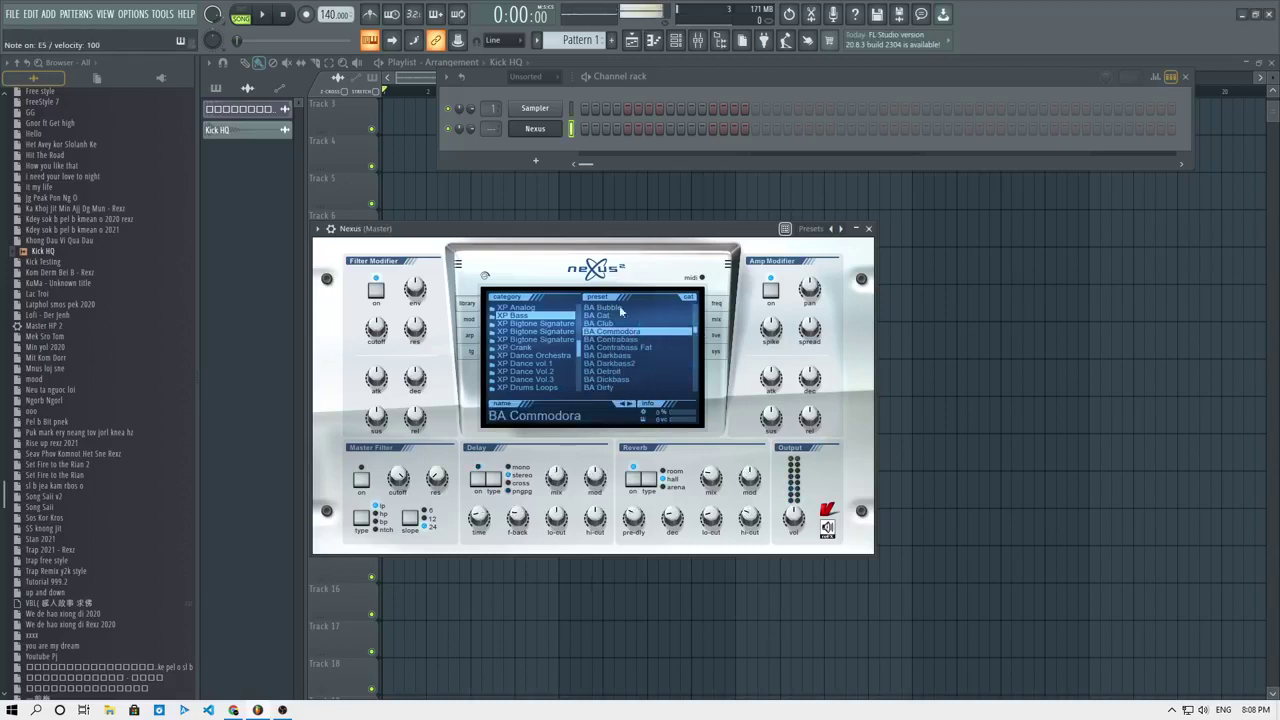
click(600, 387)
Reopen the Nexus instrument and try the BA Ducking preset from the XP Bass category.
click(632, 218)
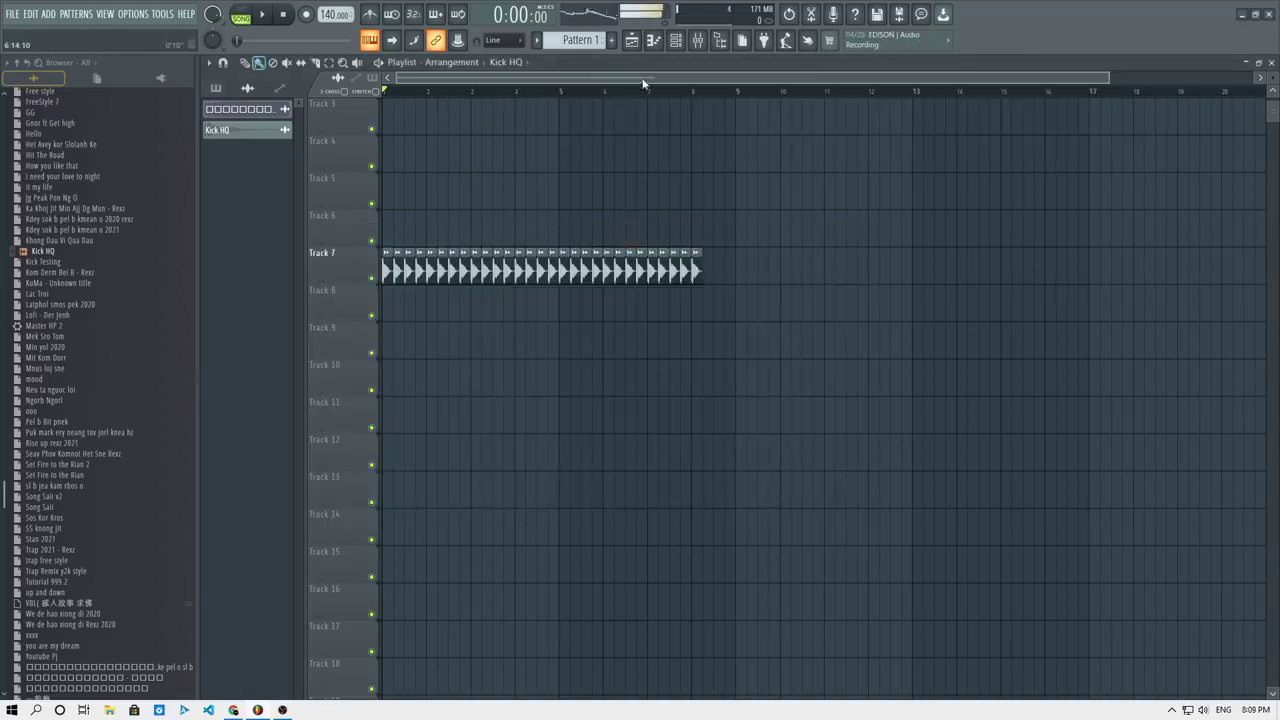
click(676, 40)
click(548, 130)
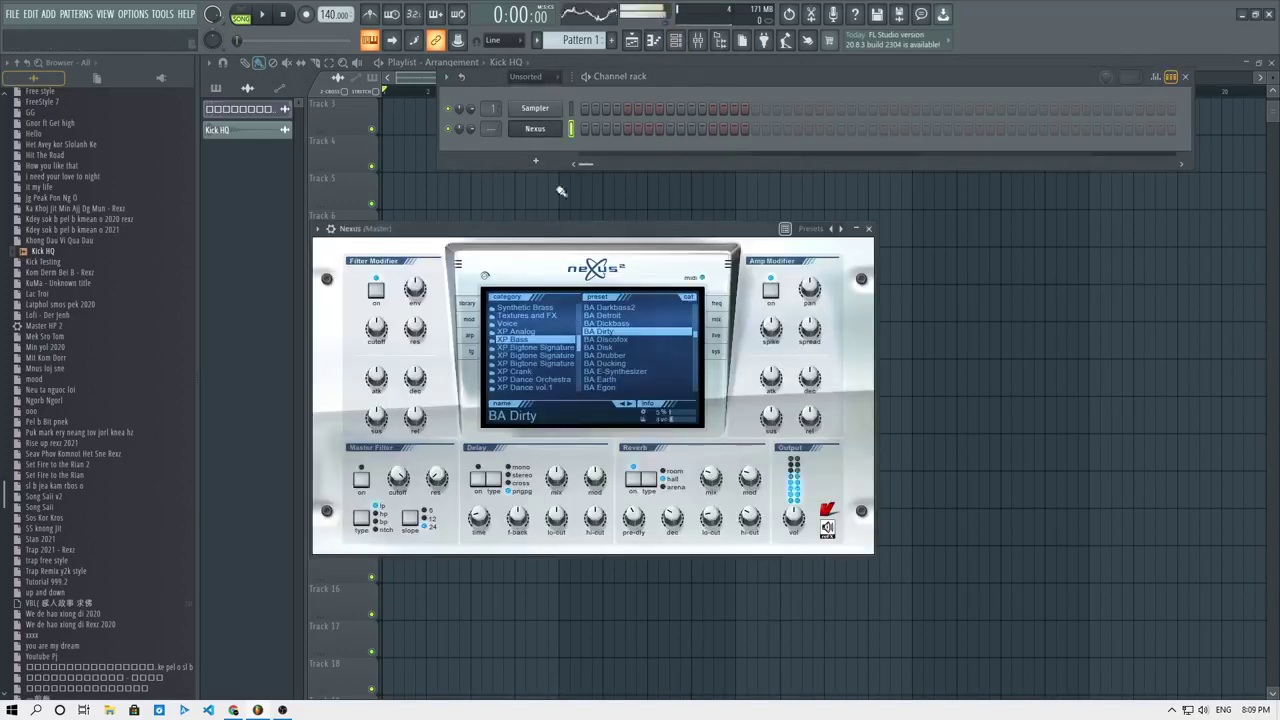
click(675, 349)
scroll(698, 340, down, 4)
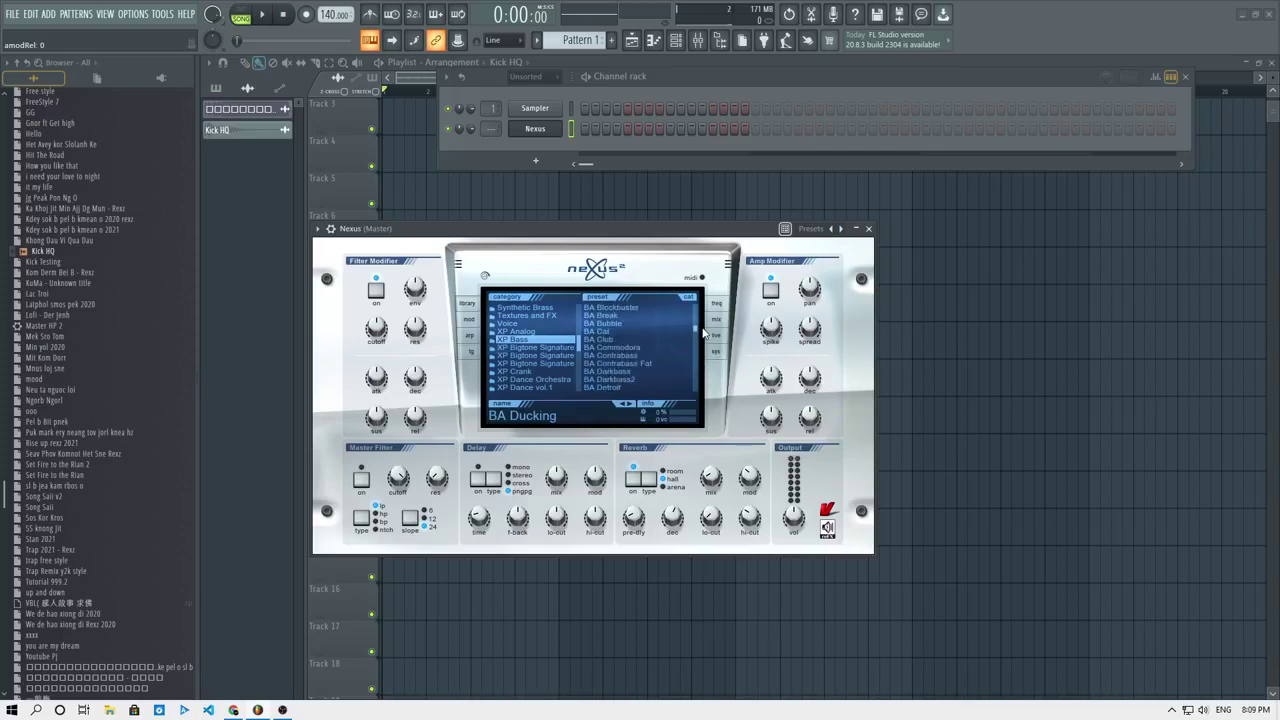
scroll(704, 326, up, 2)
Audition bass presets in Nexus's first XP Bigtone Signature category and load BA Love That Bass.
click(536, 348)
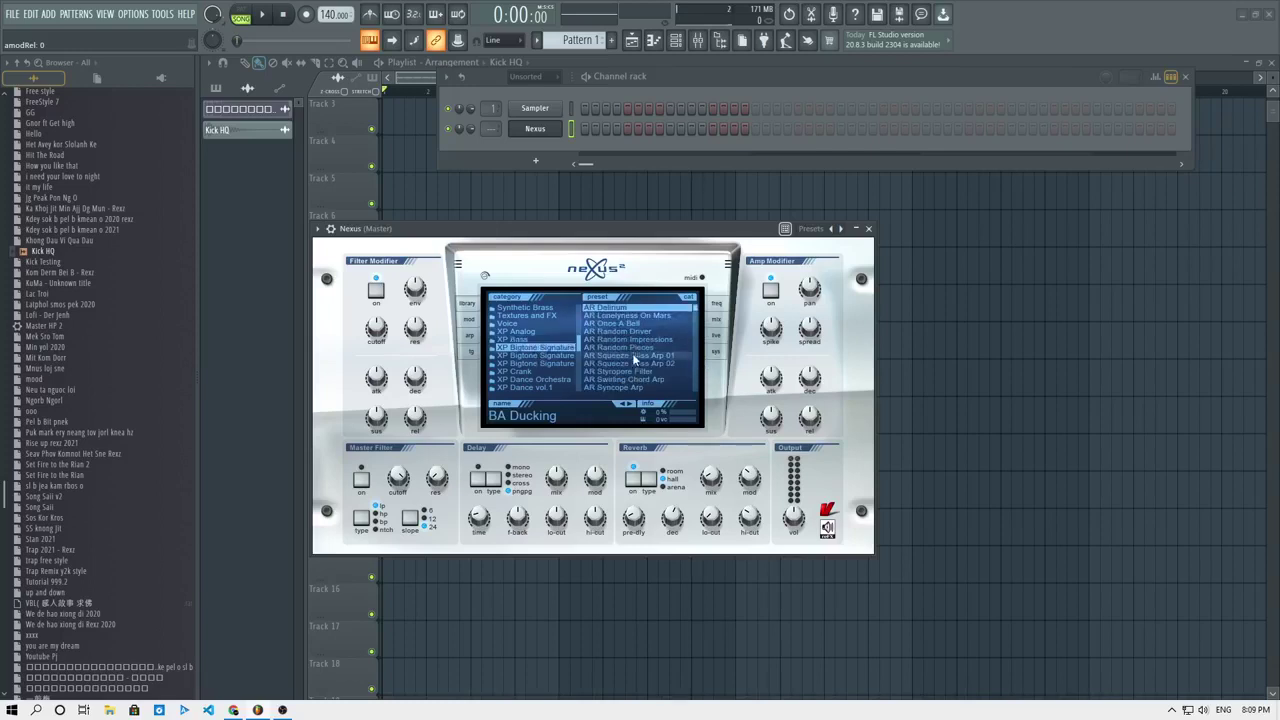
scroll(688, 320, down, 10)
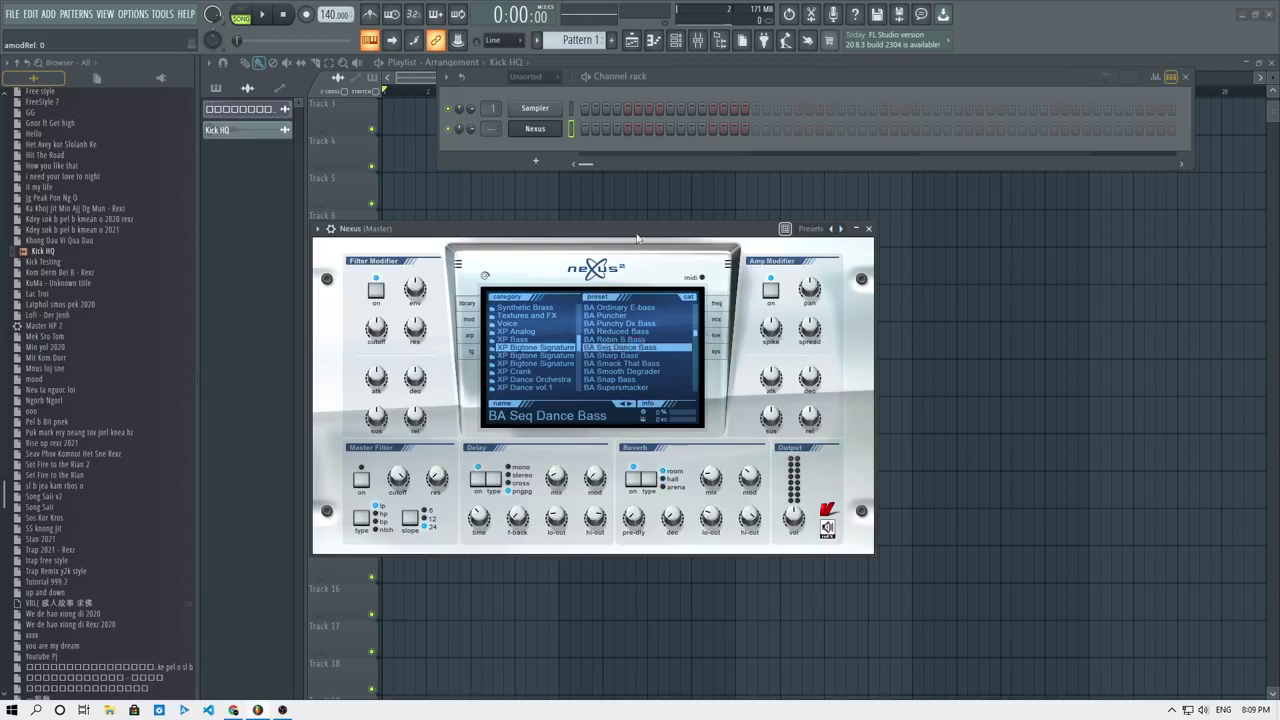
click(634, 340)
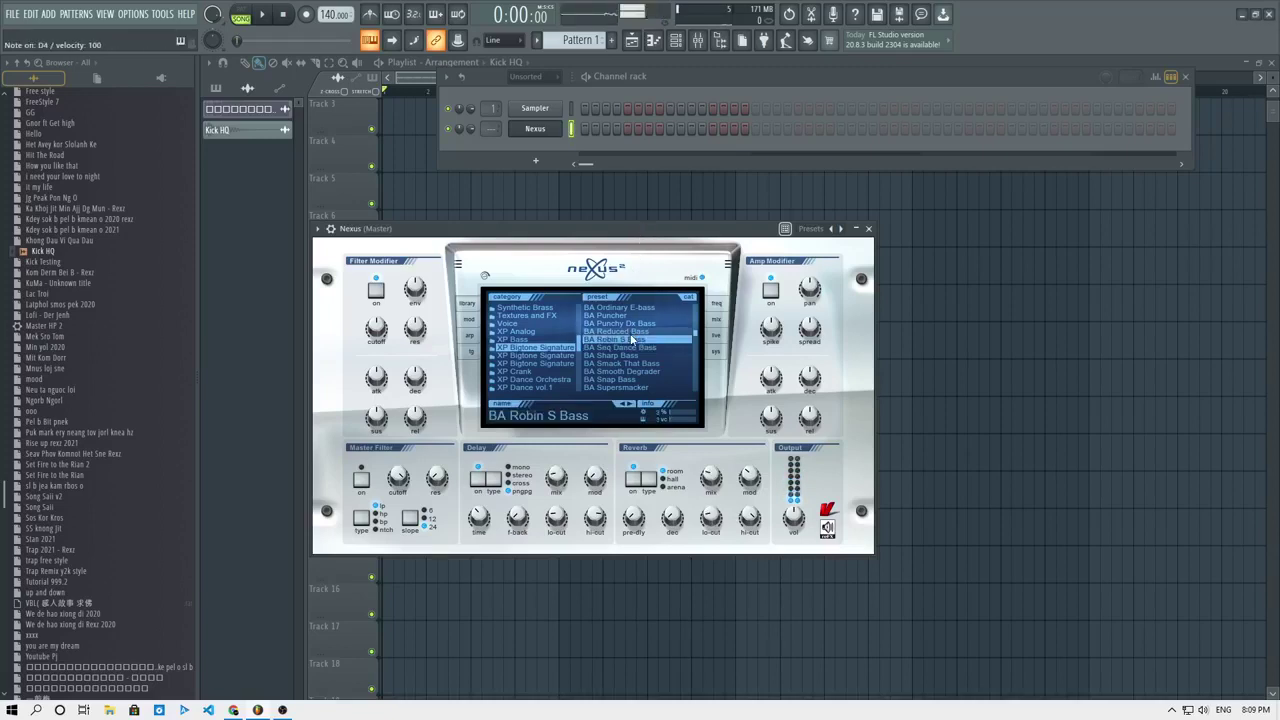
click(630, 331)
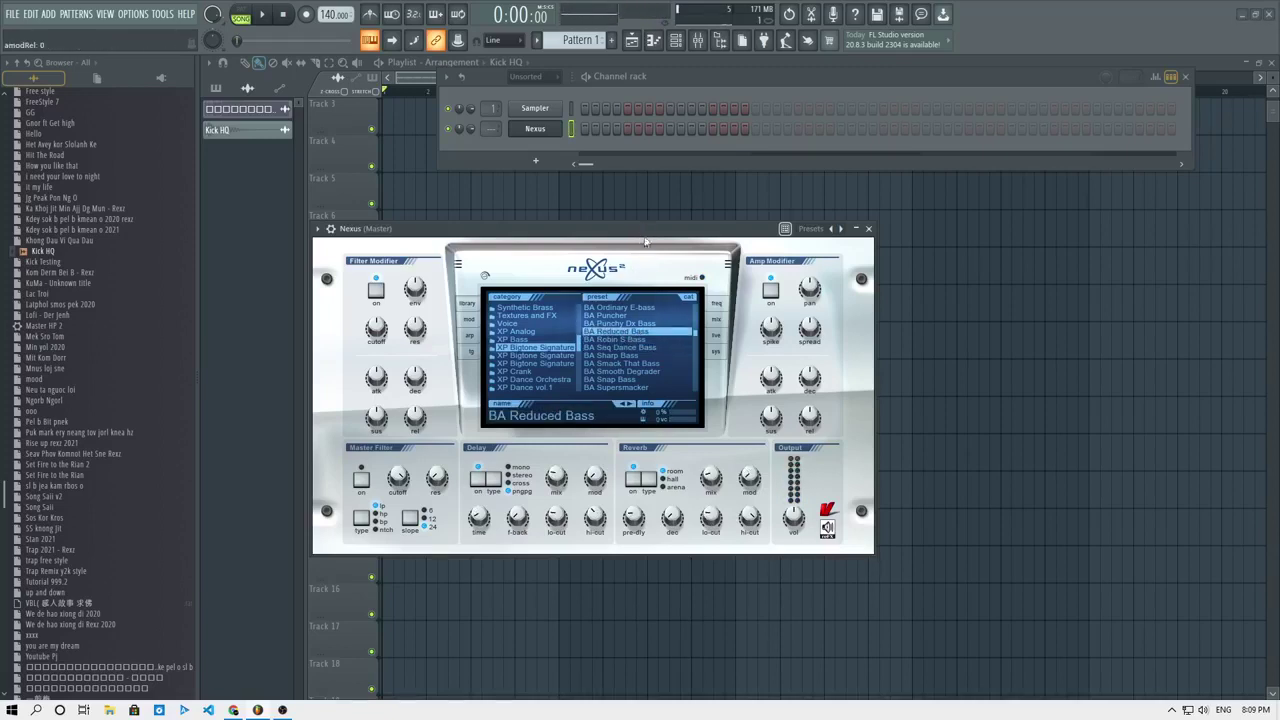
click(645, 322)
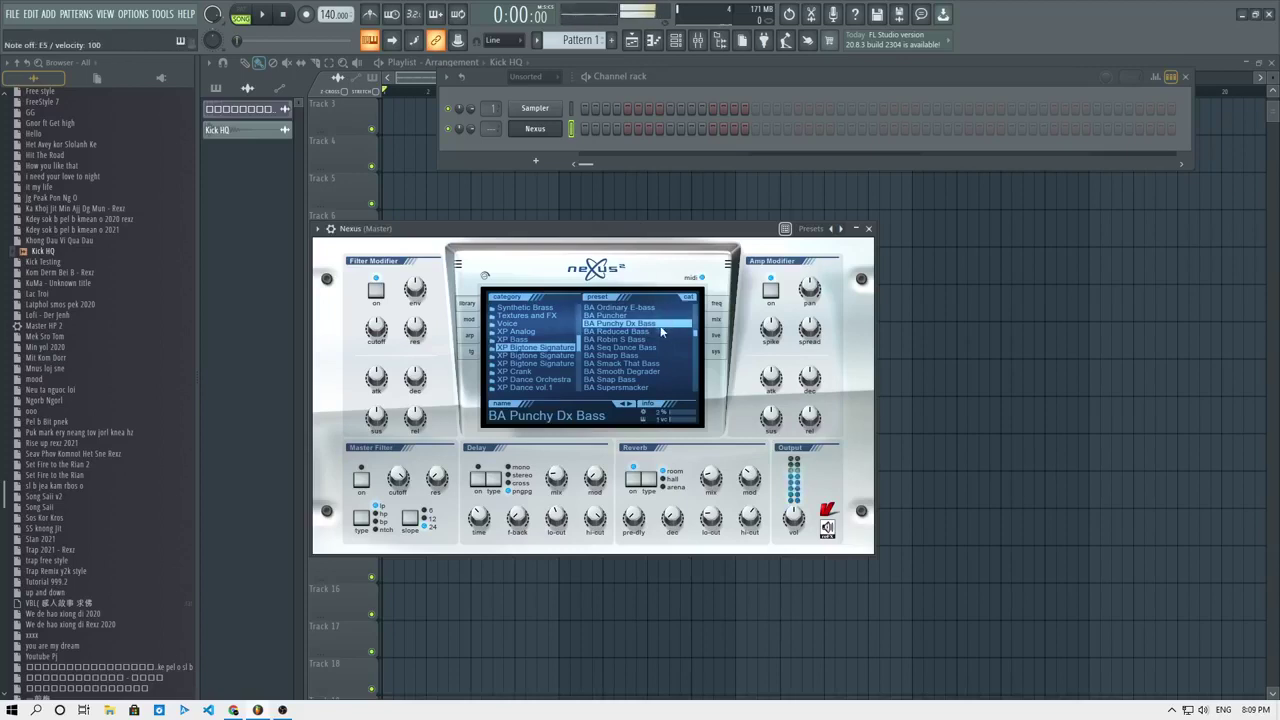
click(629, 306)
key(v)
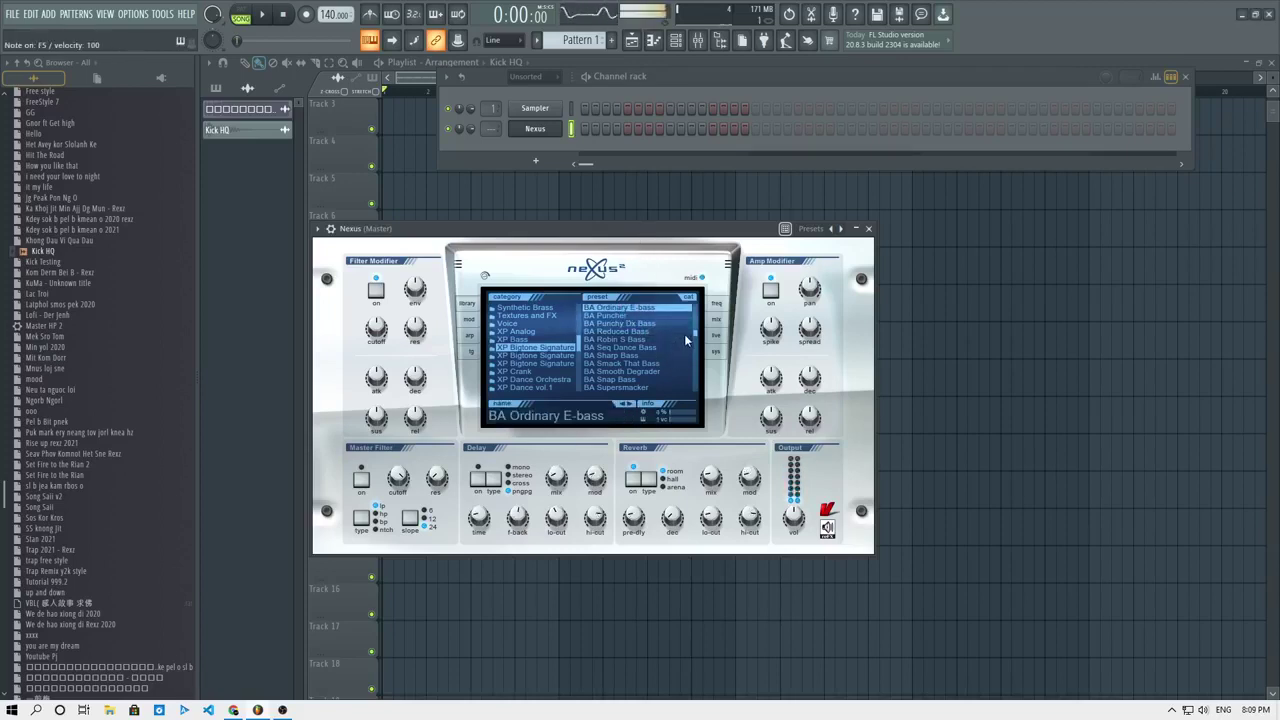
scroll(697, 336, up, 5)
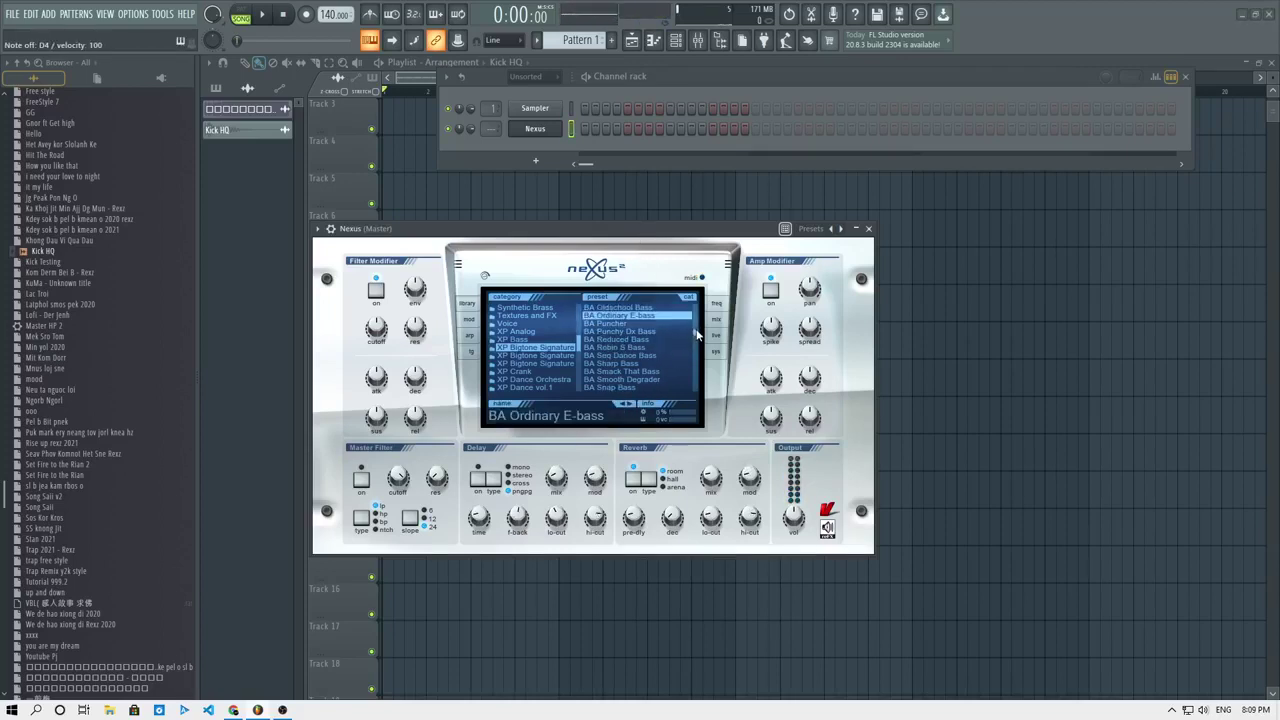
click(638, 371)
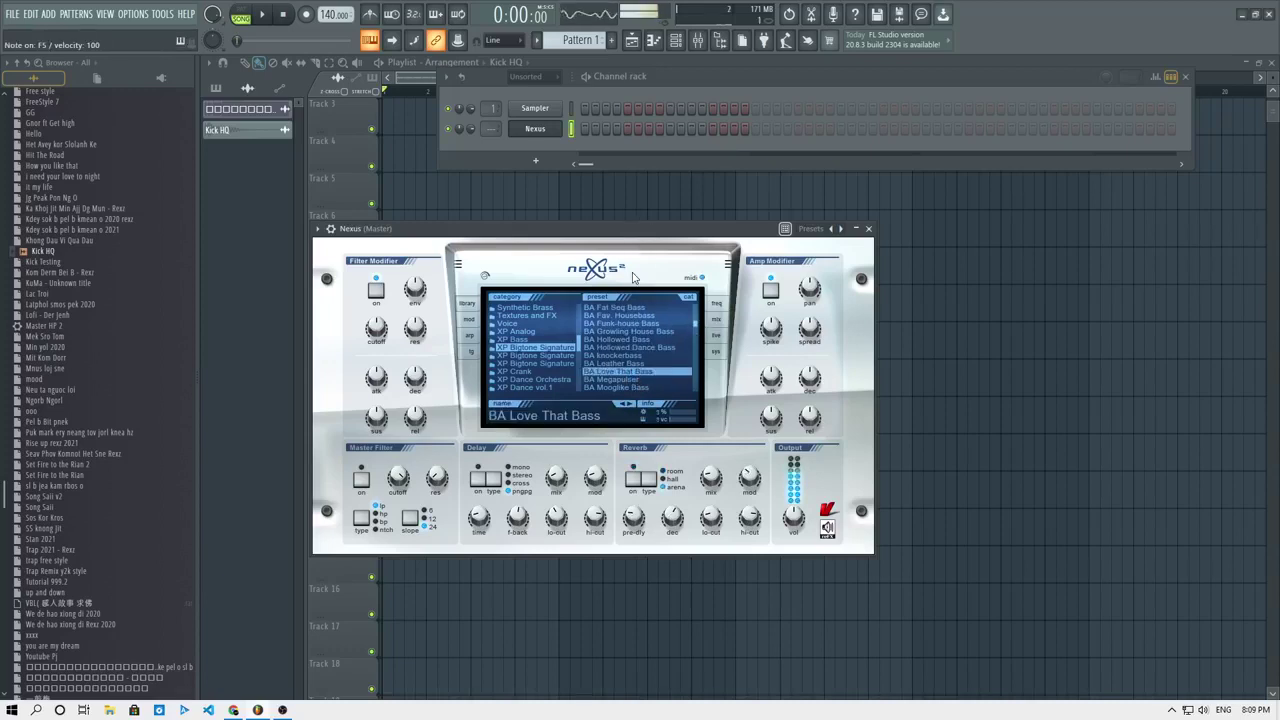
Open the Nexus piano roll and enter two G4 notes in bar 1: one beat long at the start, half a beat long at beat 2.5.
right_click(545, 130)
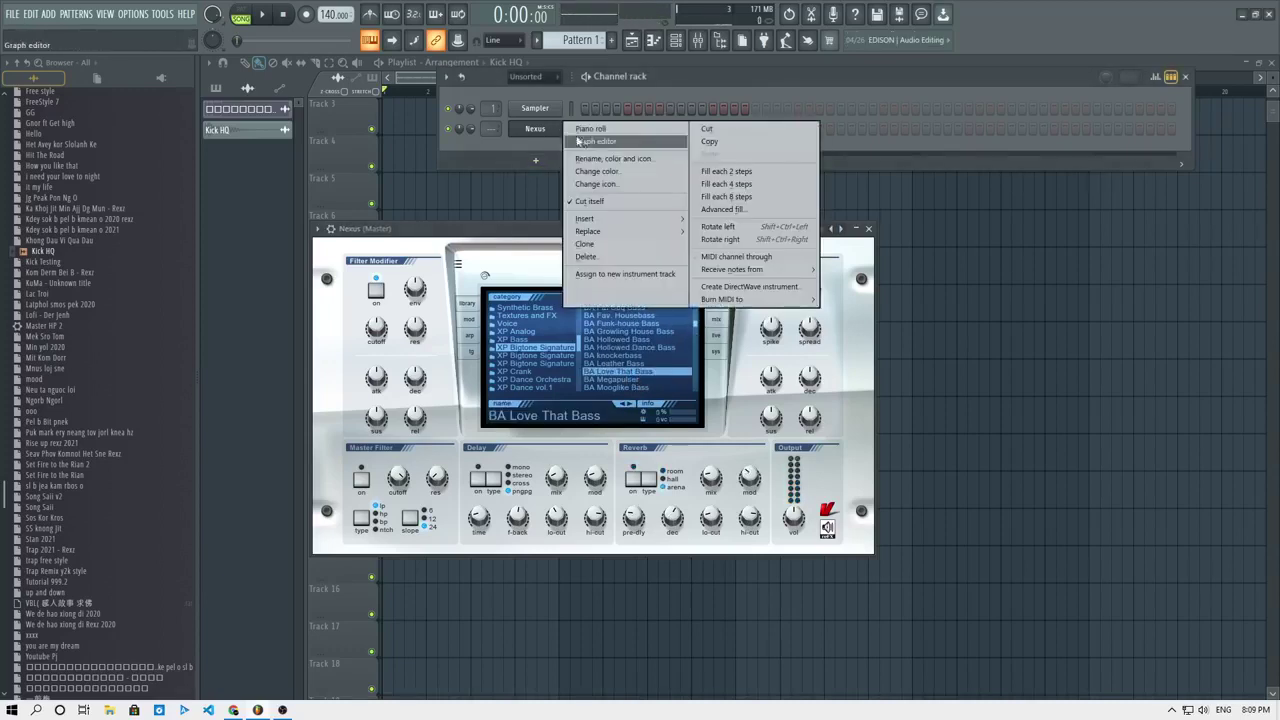
click(579, 141)
right_click(546, 130)
click(580, 129)
click(381, 296)
drag(370, 309, 240, 370)
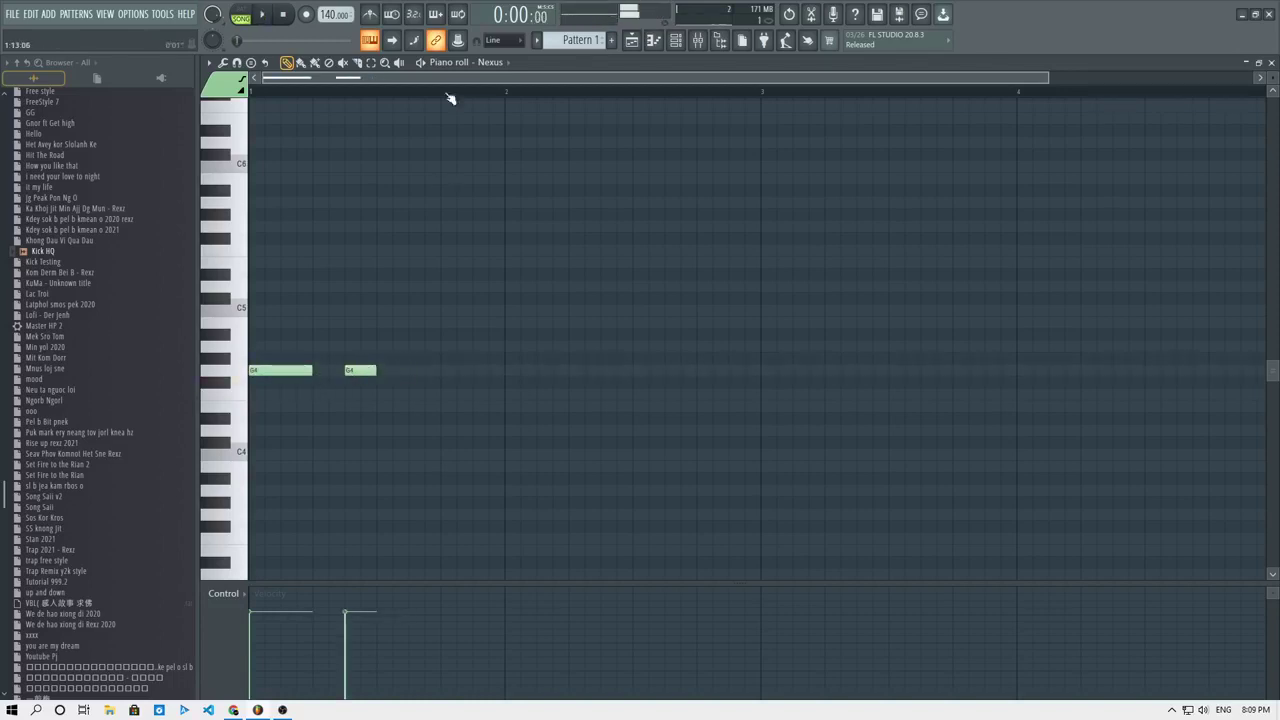
key(space)
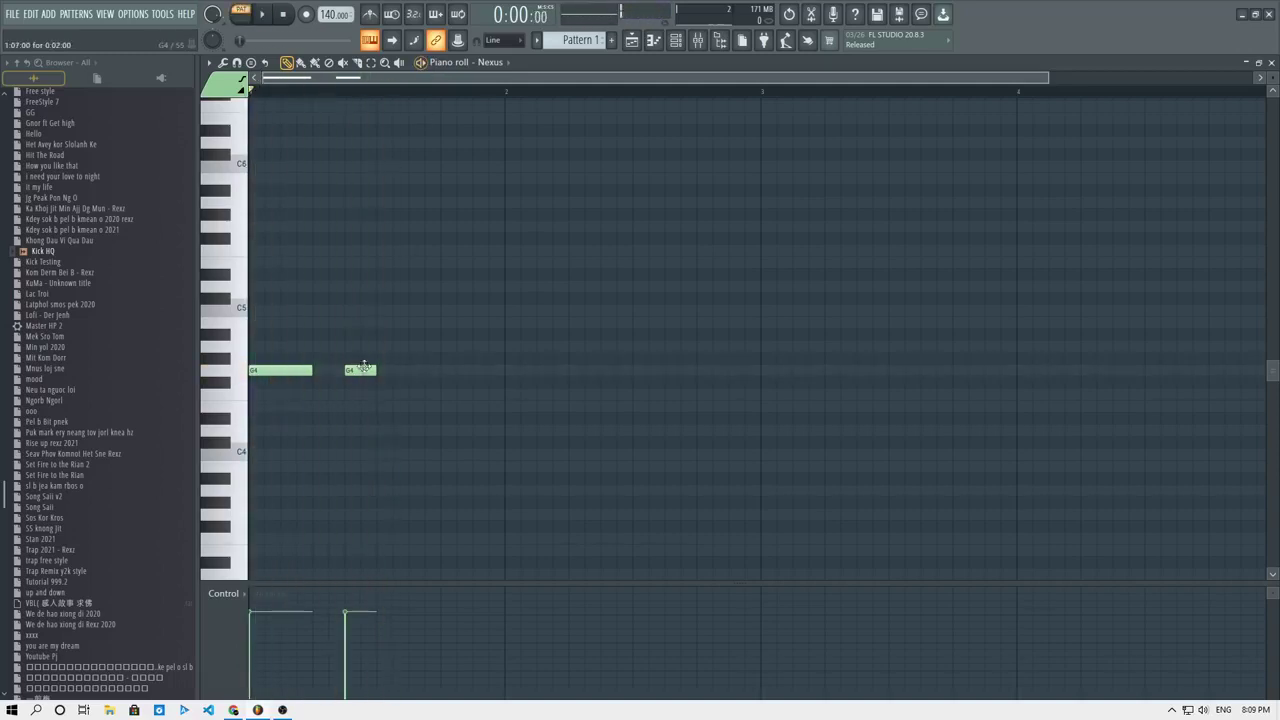
Shorten the ends of both G4 notes slightly, bringing the second note to a length of 0:01:18.
drag(405, 377, 281, 375)
scroll(281, 375, up, 3)
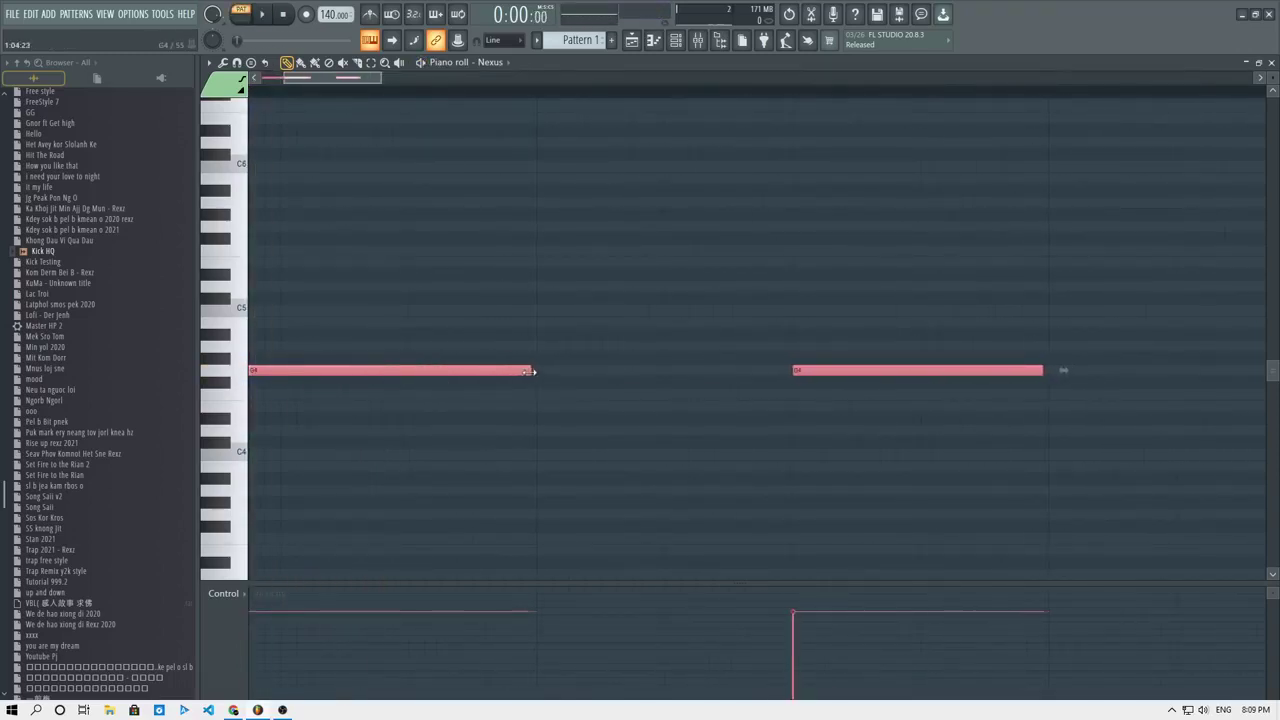
scroll(505, 373, down, 2)
ctrl+click(506, 380)
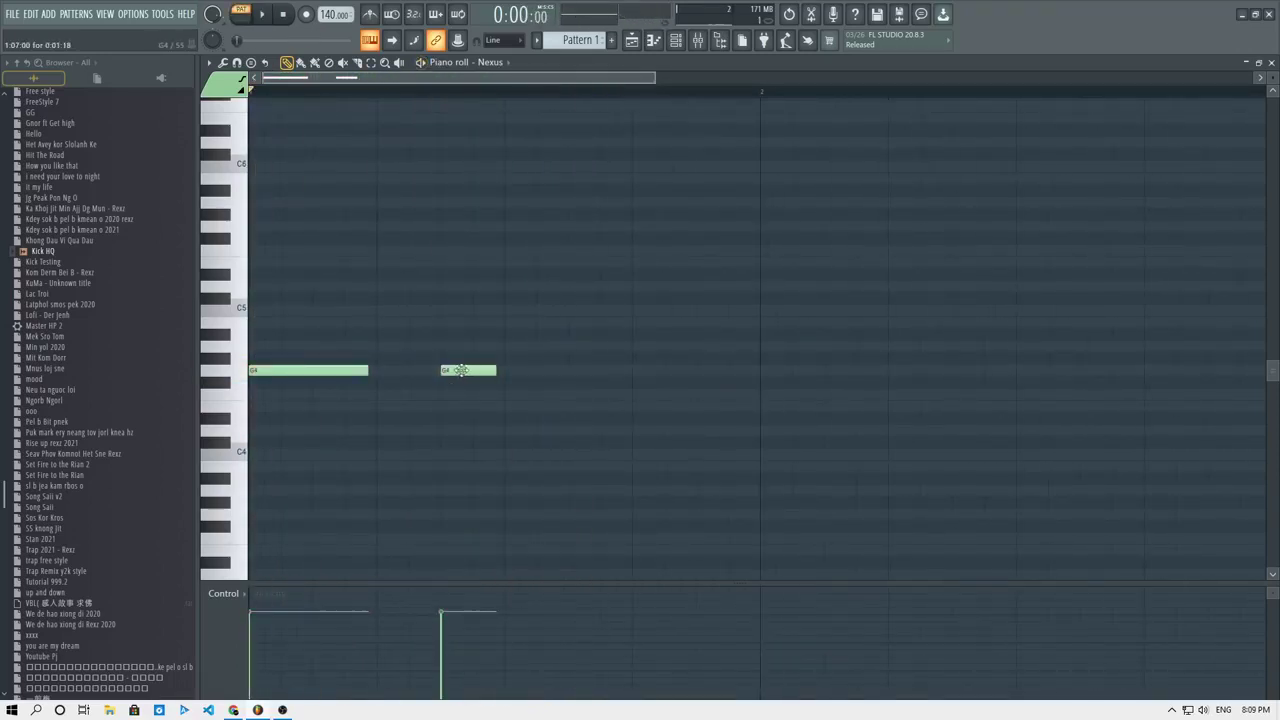
Add a third G4 note on beat 3 of bar 1 with the same length as the first note.
click(503, 371)
right_click(534, 370)
click(338, 370)
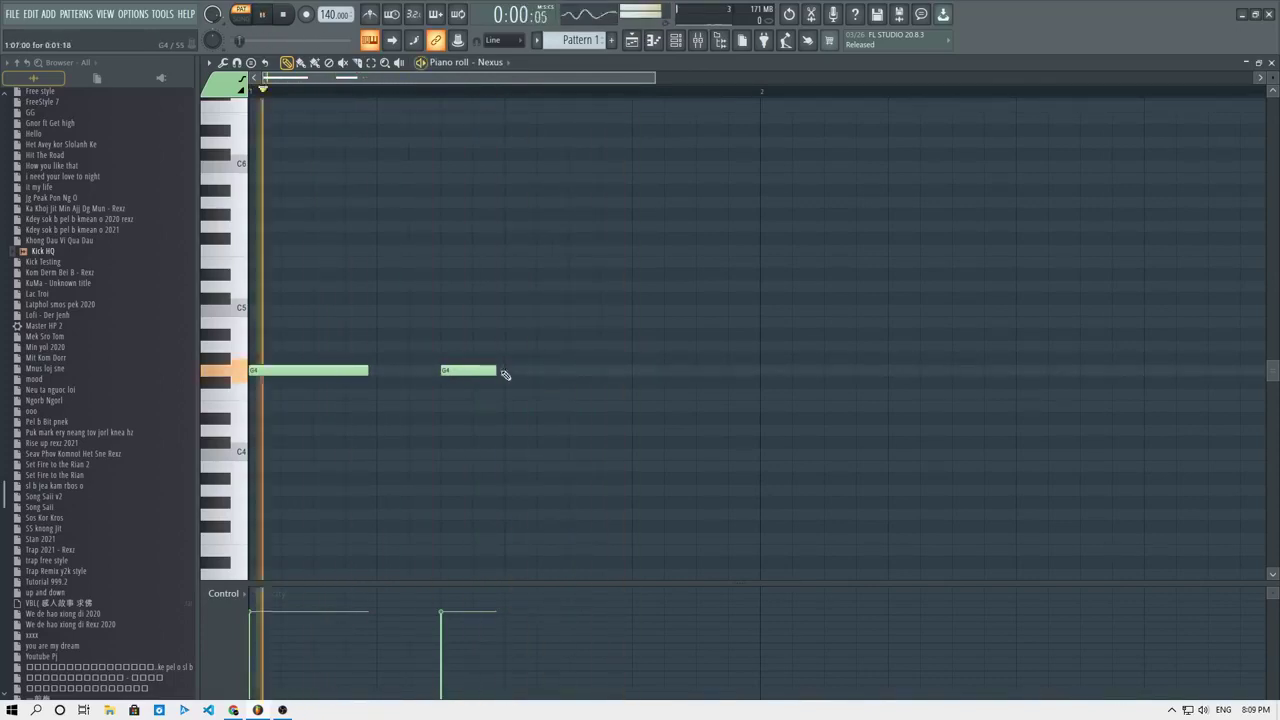
click(508, 372)
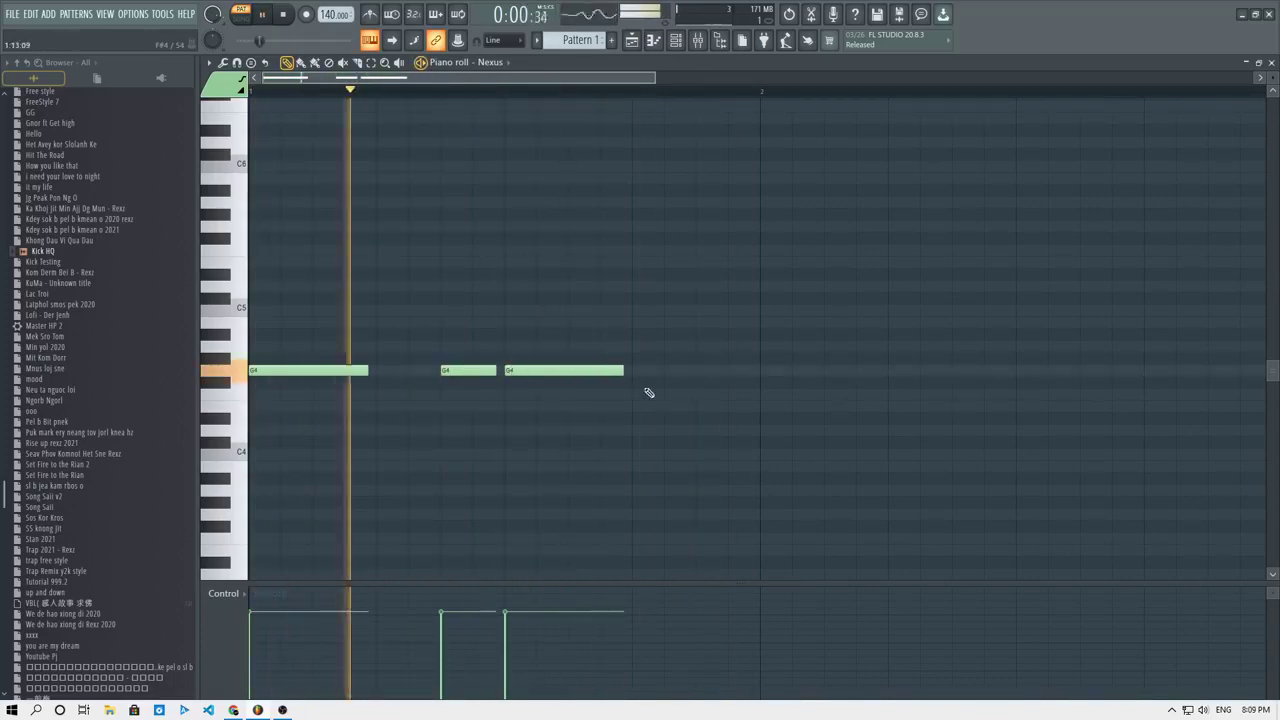
Fill bar 1 with four G4 notes of length 0:03:18, one on each beat, replacing the half-beat note at beat 2.5.
click(637, 371)
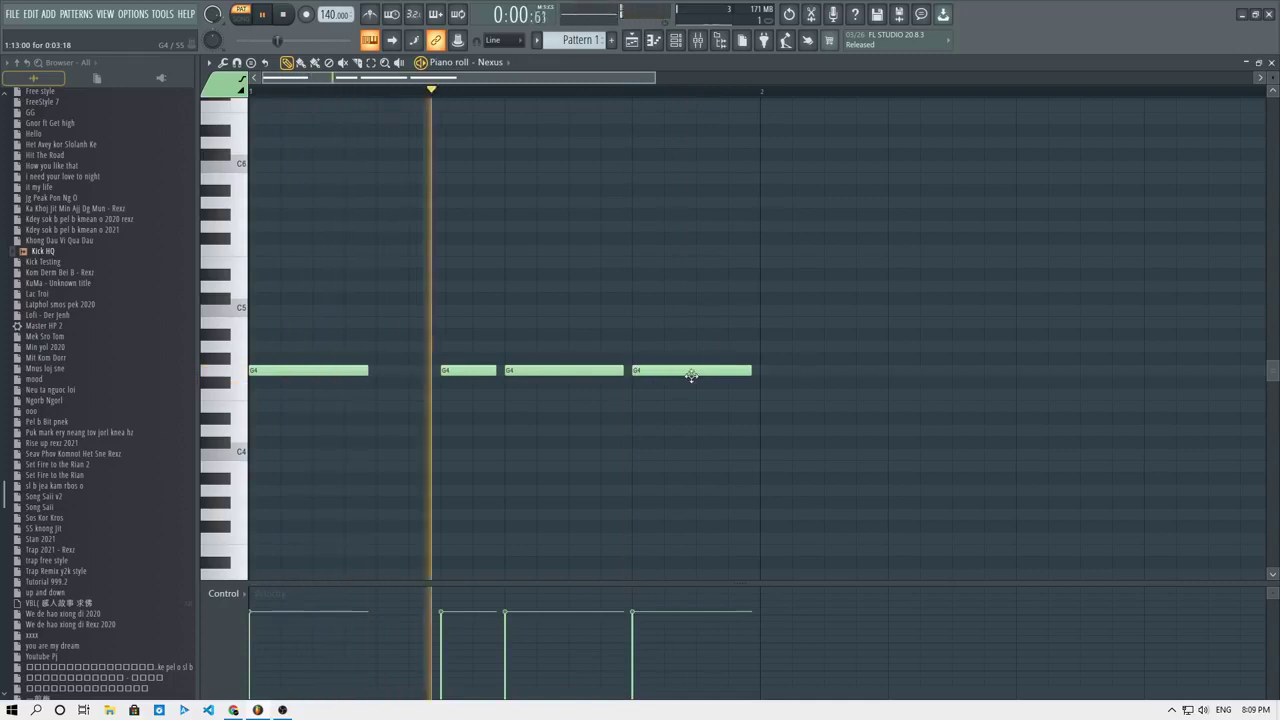
right_click(662, 372)
key(space)
key(space)
drag(464, 367, 510, 370)
click(637, 371)
scroll(446, 391, down, 3)
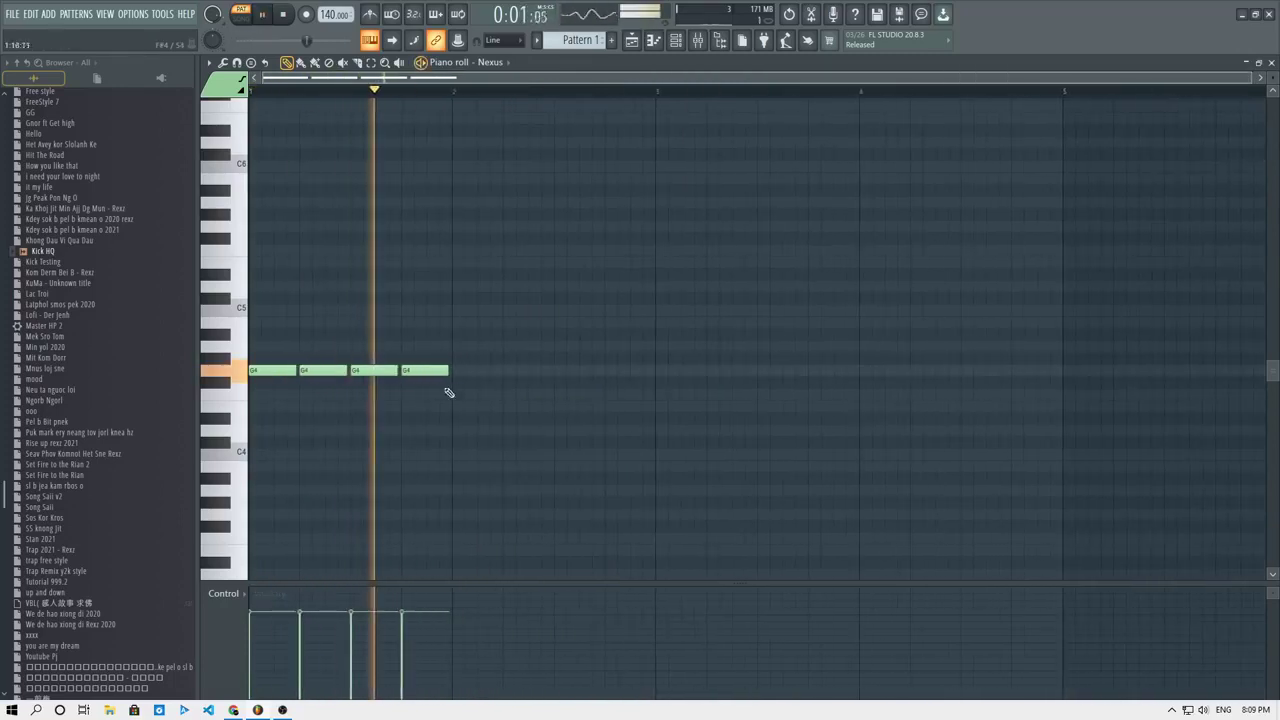
Add G4 notes in bar 2: a one-beat note on beat 1 and half-beat notes at beats 2, 2.5 and 3.
click(457, 371)
click(515, 373)
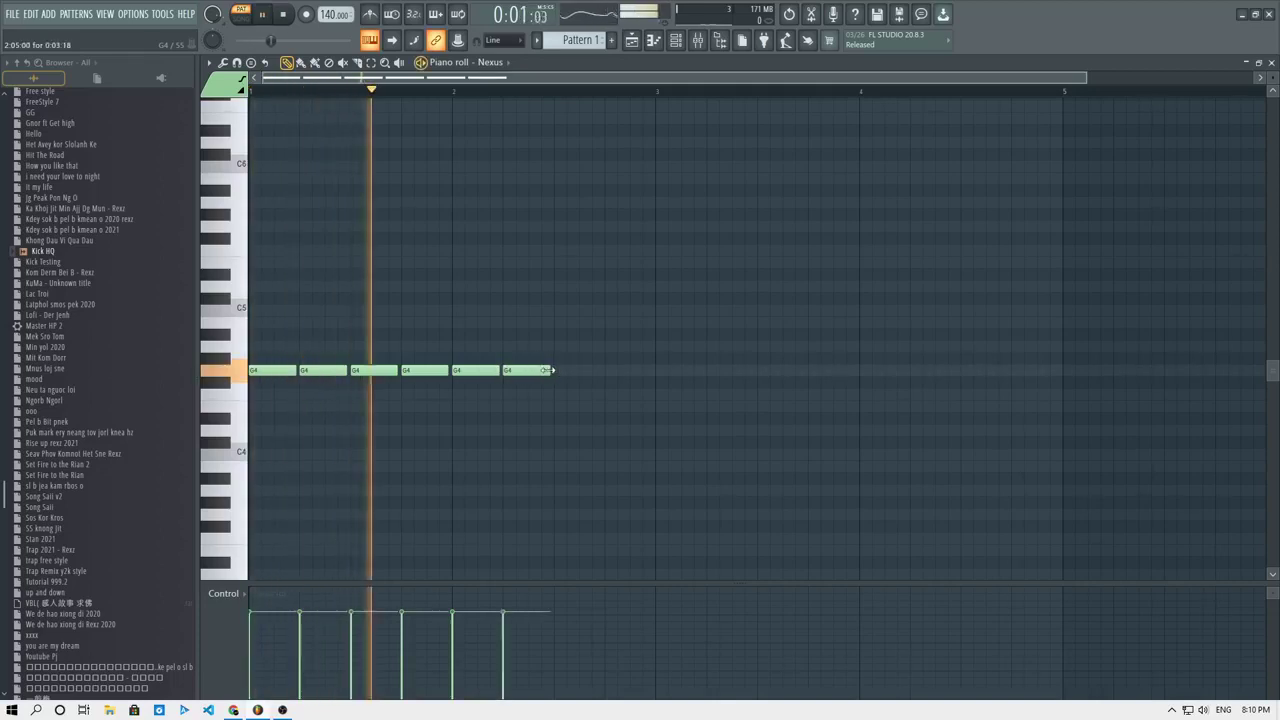
drag(548, 371, 526, 373)
click(535, 373)
click(556, 371)
right_click(515, 371)
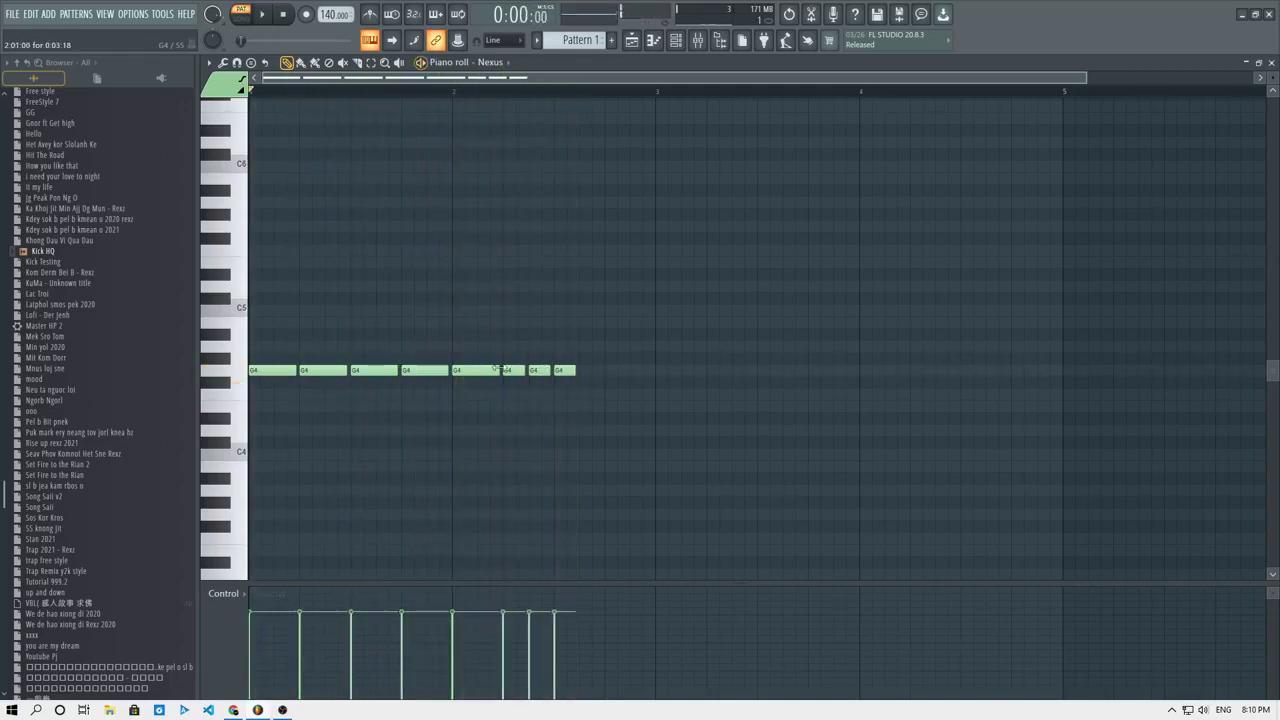
Lengthen the beat 3 note of bar 2 to one beat and add half-beat G4 notes at beats 4 and 4.5.
drag(575, 371, 600, 371)
click(514, 371)
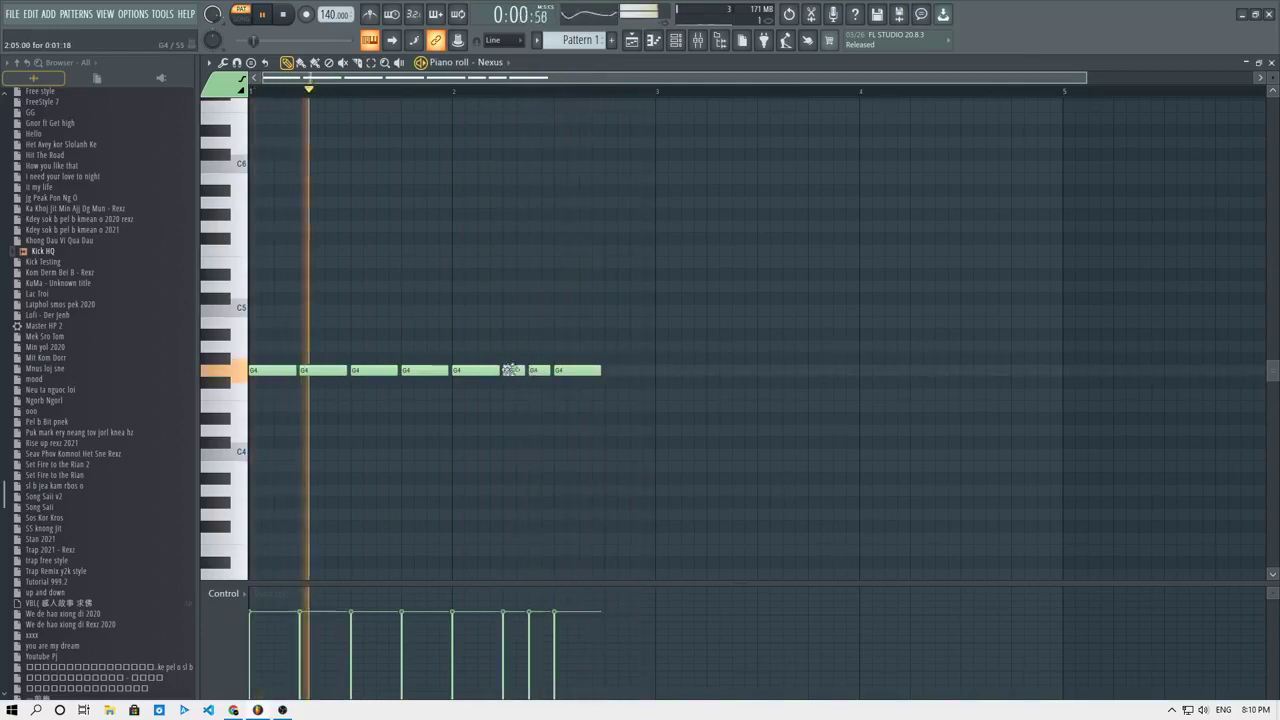
click(614, 371)
click(638, 371)
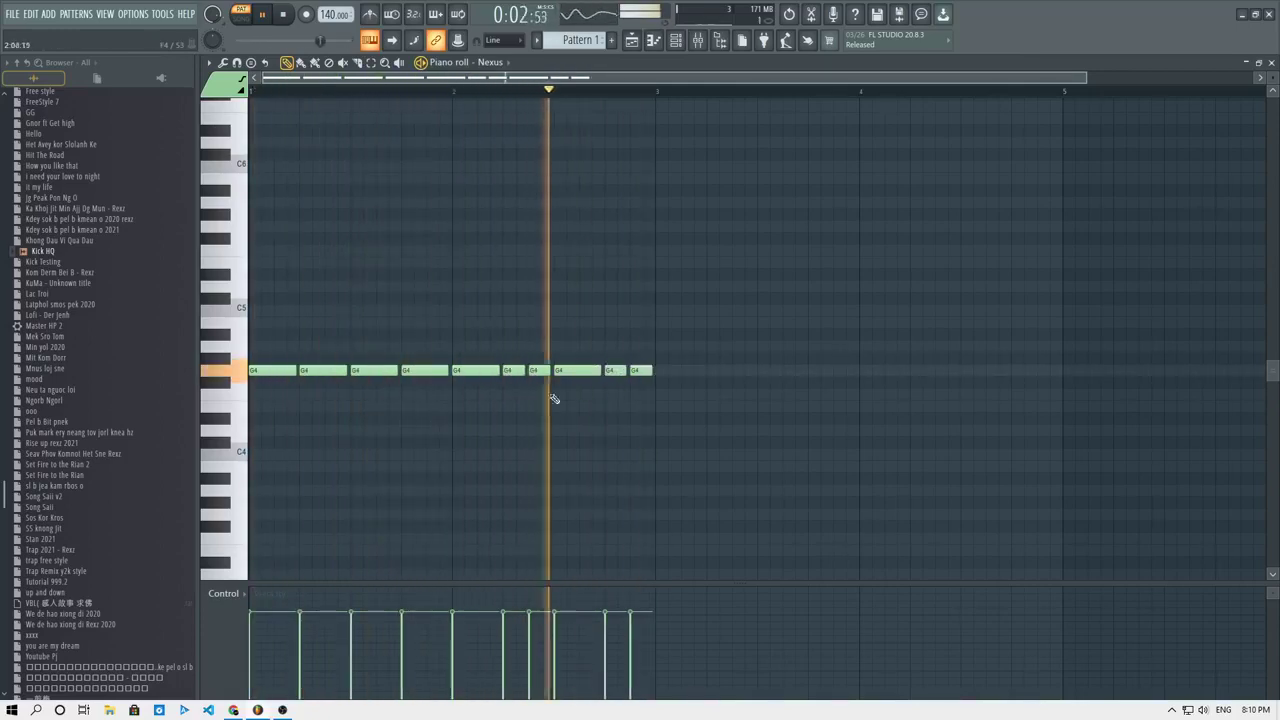
key(space)
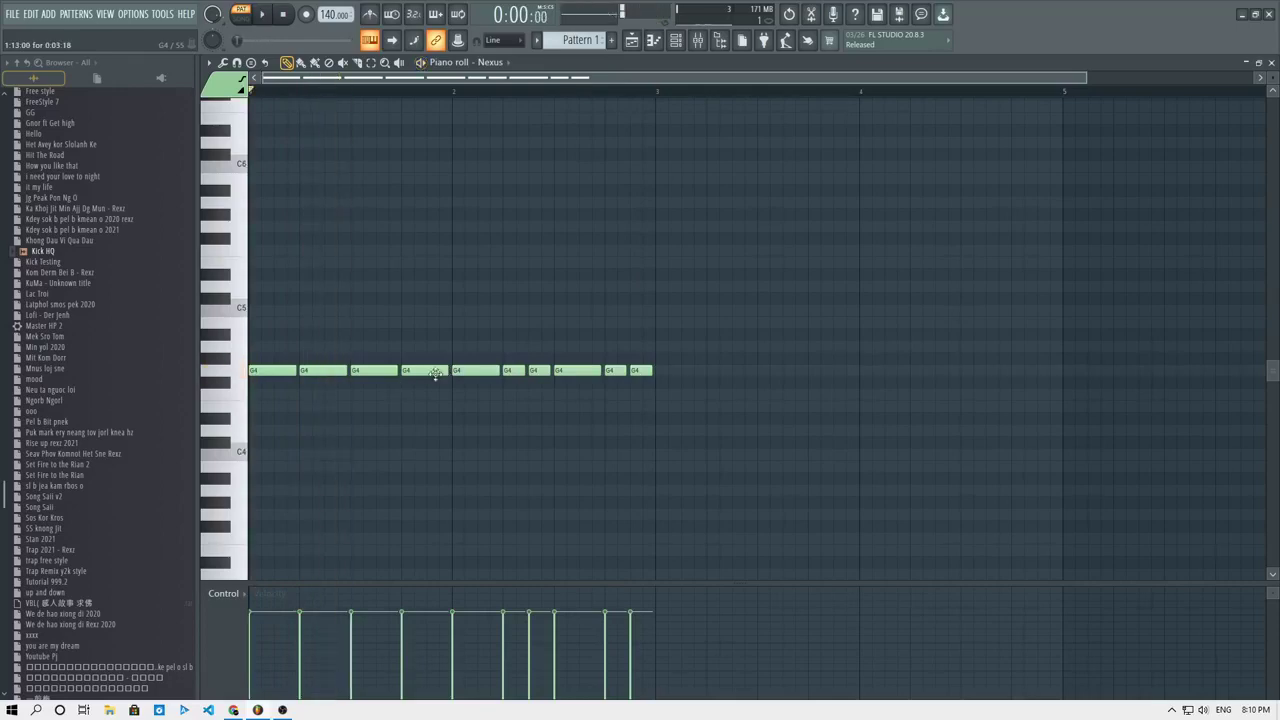
Replace the beat 4 note of bar 1 with two half-beat G4 notes at beats 4 and 4.5.
key(space)
key(space)
drag(447, 371, 428, 371)
key(space)
click(434, 371)
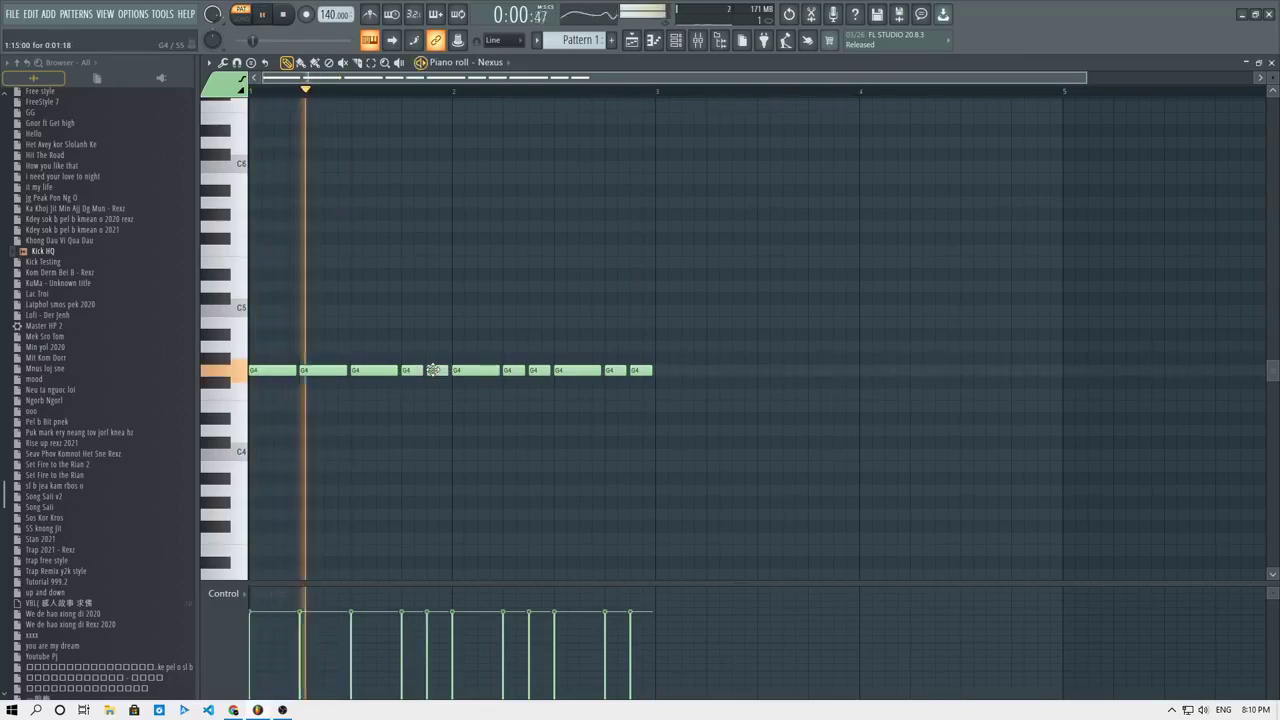
Delete the G4 note at beat 2.5 of bar 2 and lengthen the beat 2 note to fill the gap.
right_click(543, 371)
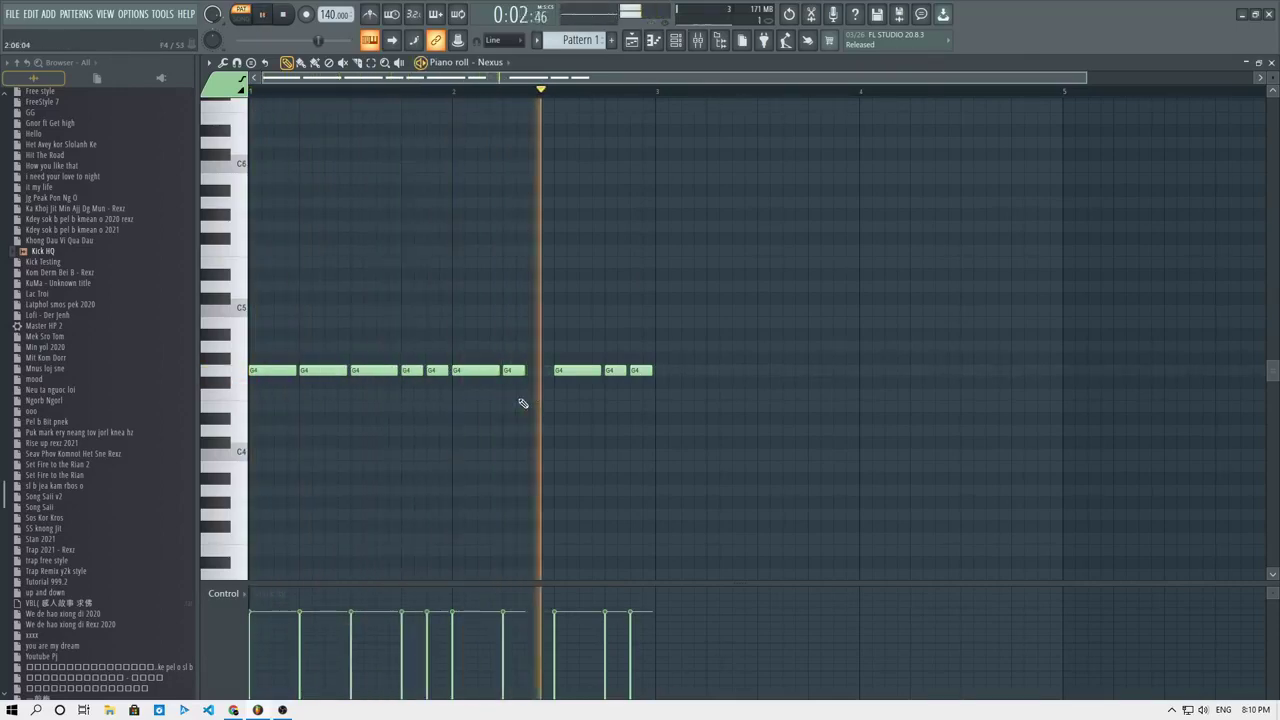
key(space)
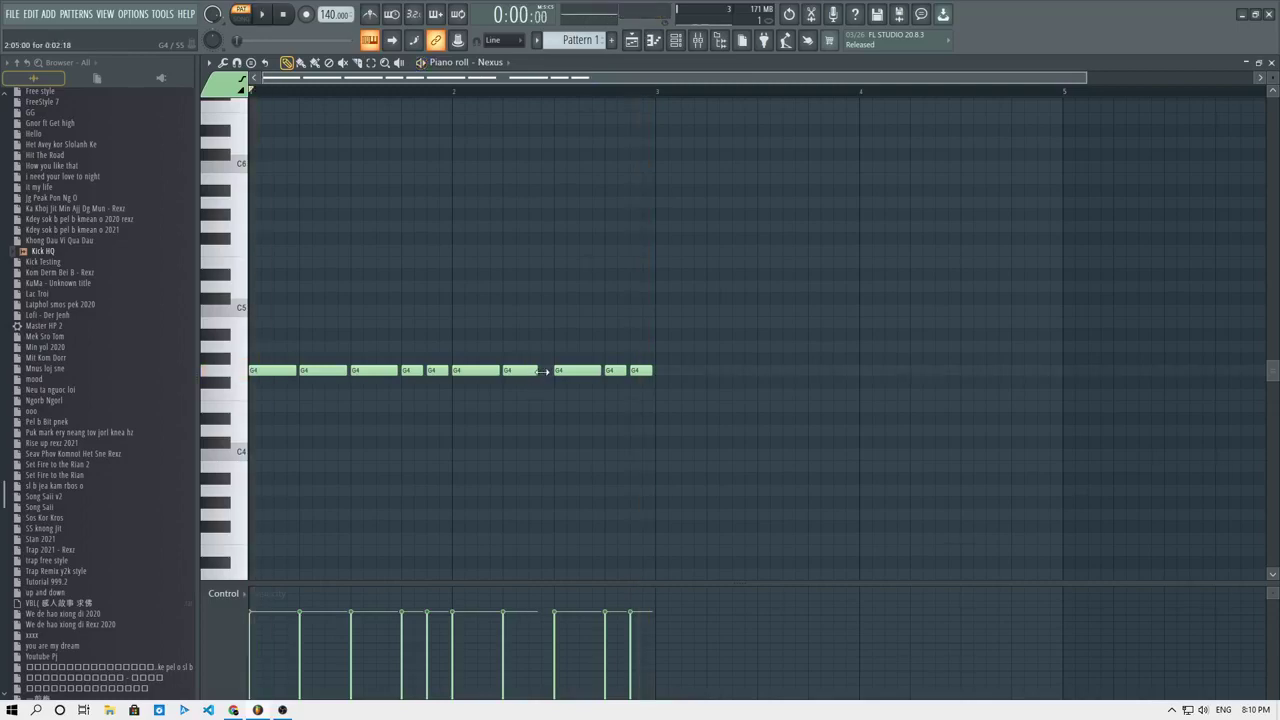
Route the Nexus channel to mixer insert 3.
click(697, 40)
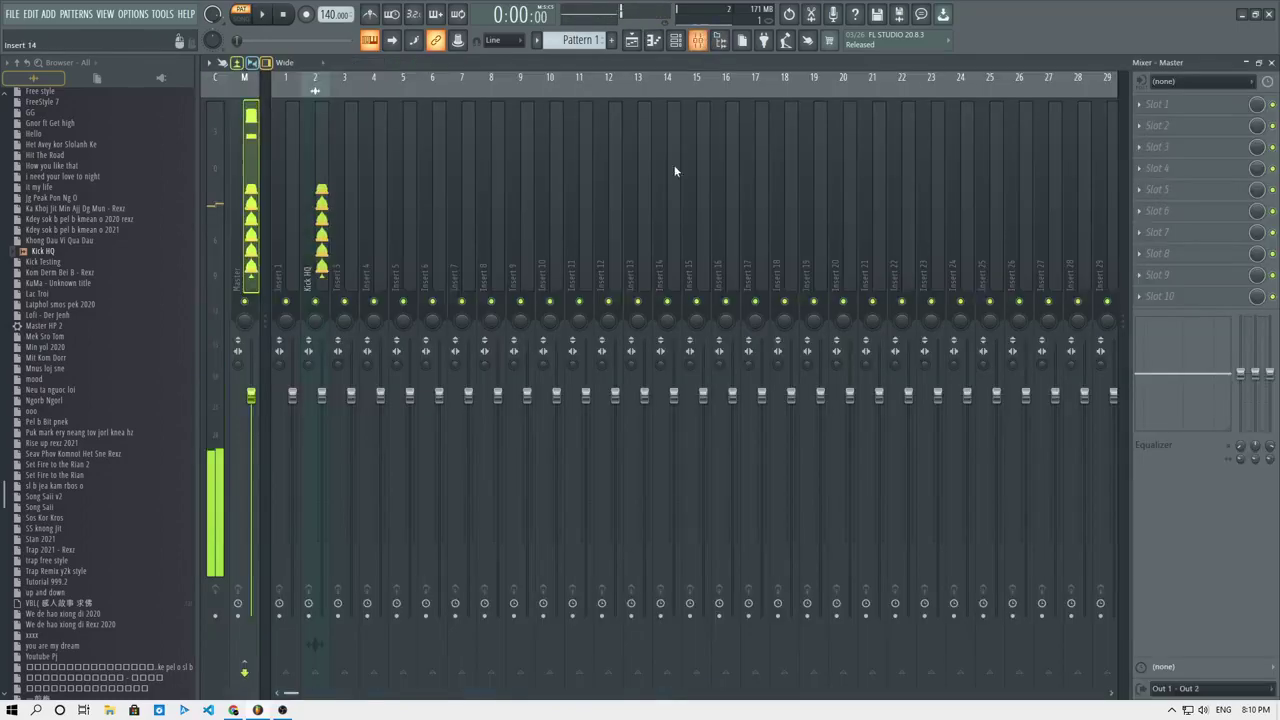
click(344, 213)
key(ctrl+l)
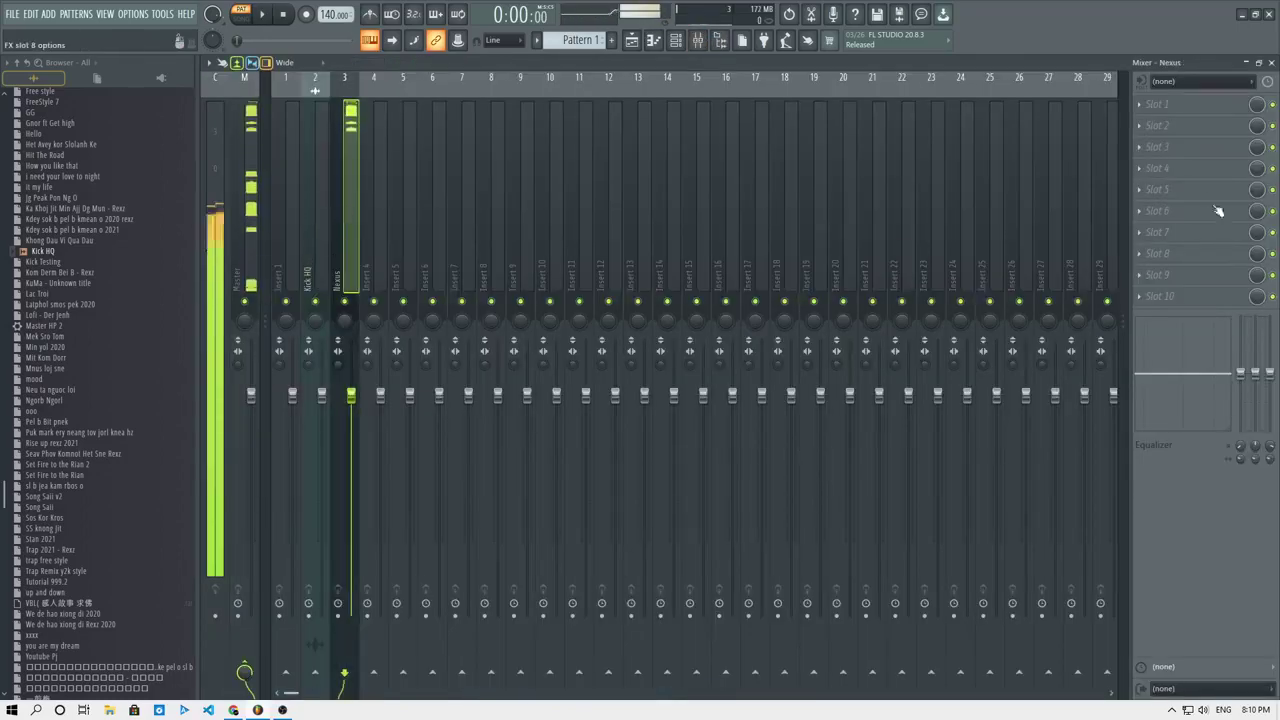
Load Kickstart into slot 5 of the Nexus mixer insert and choose its Subbass Chain curve.
click(1139, 190)
mouse_move(1146, 207)
click(811, 566)
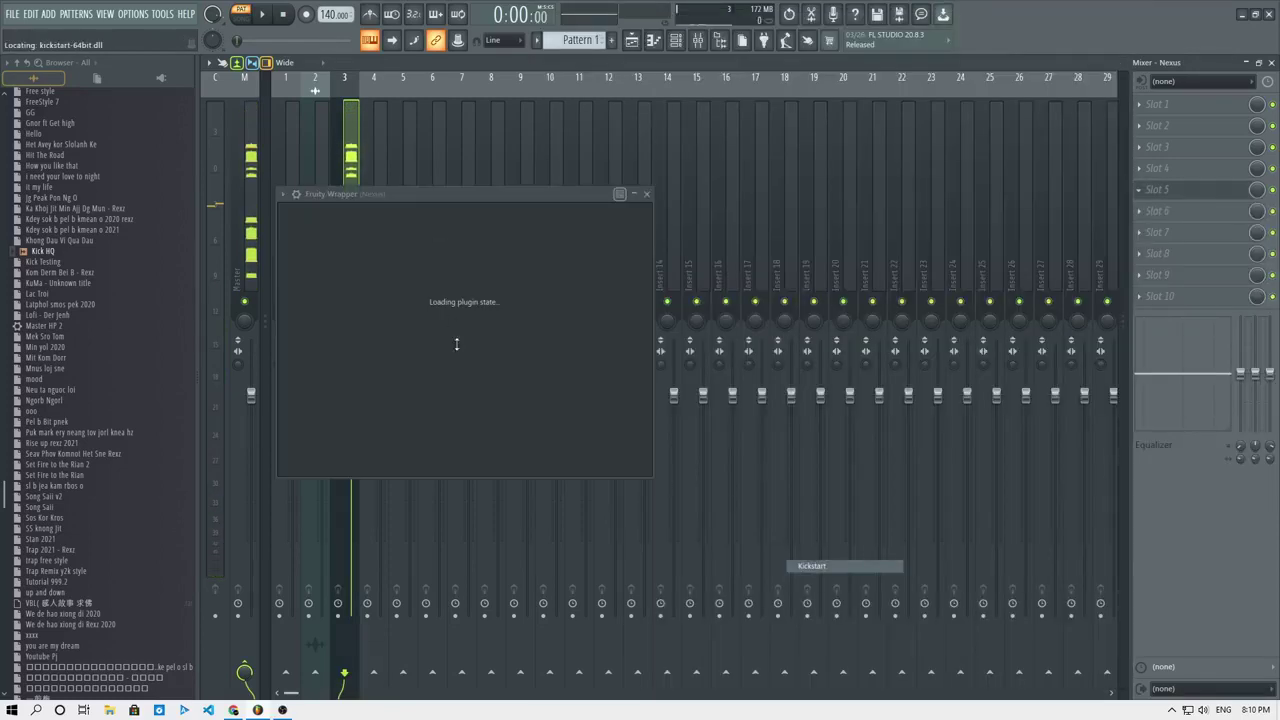
key(space)
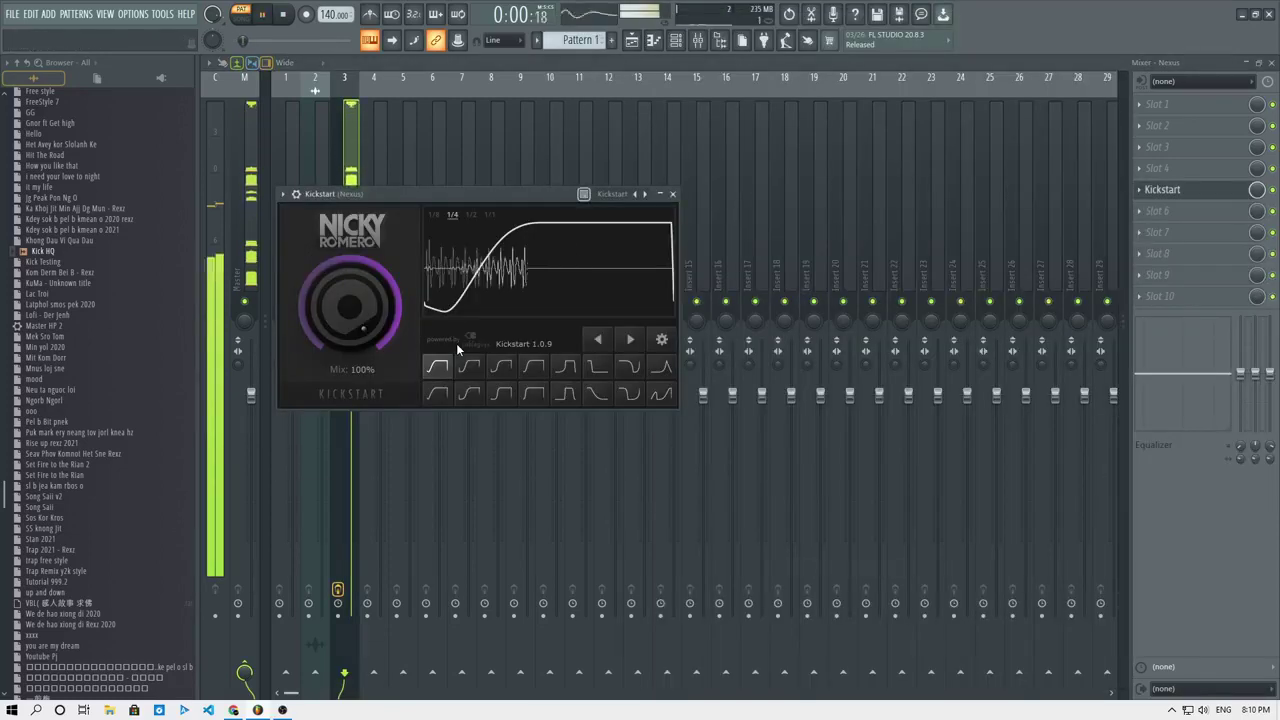
click(566, 368)
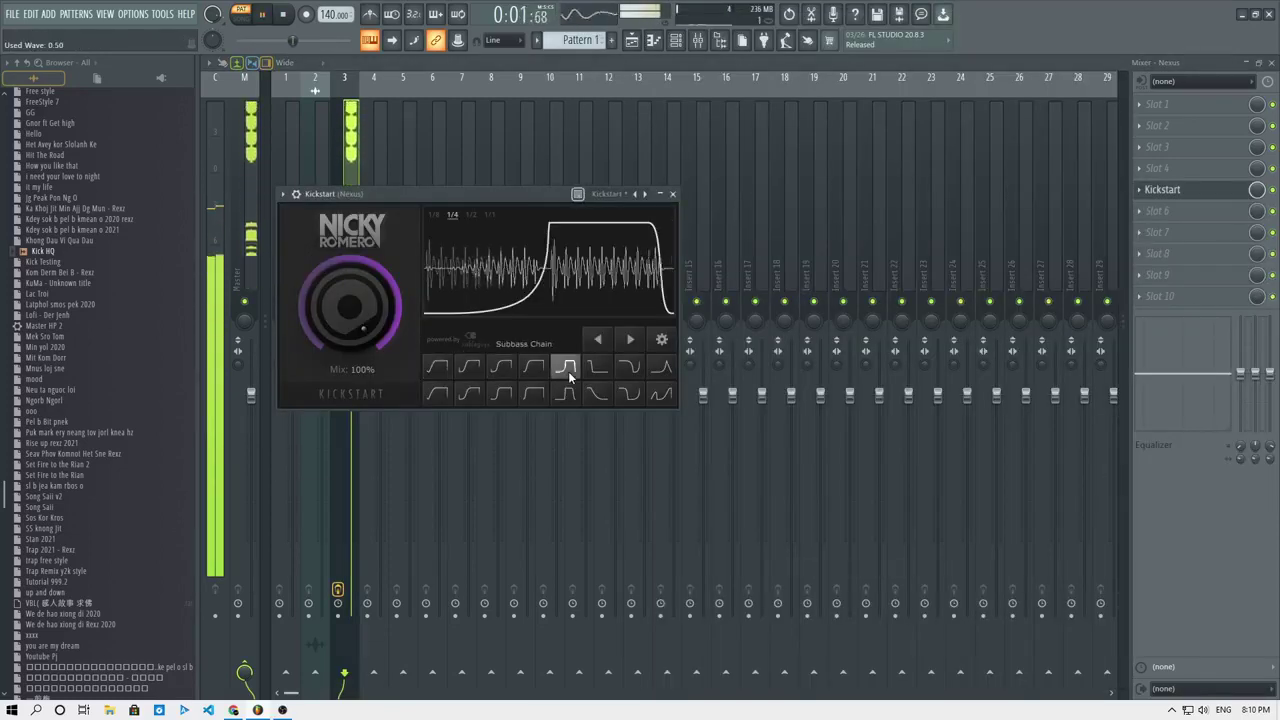
In the Nexus piano roll, replace the half-beat G4 pairs on beat 4 of bars 1 and 2 with single one-beat notes.
click(676, 40)
click(633, 137)
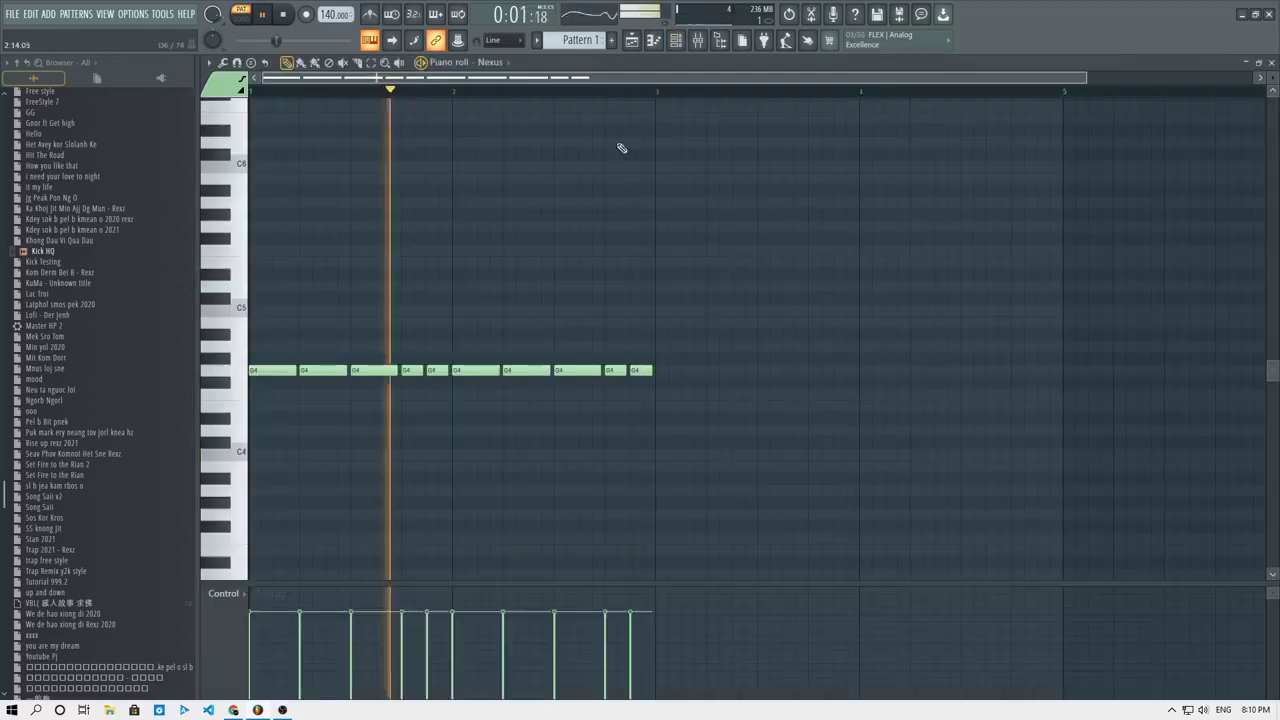
key(space)
click(405, 372)
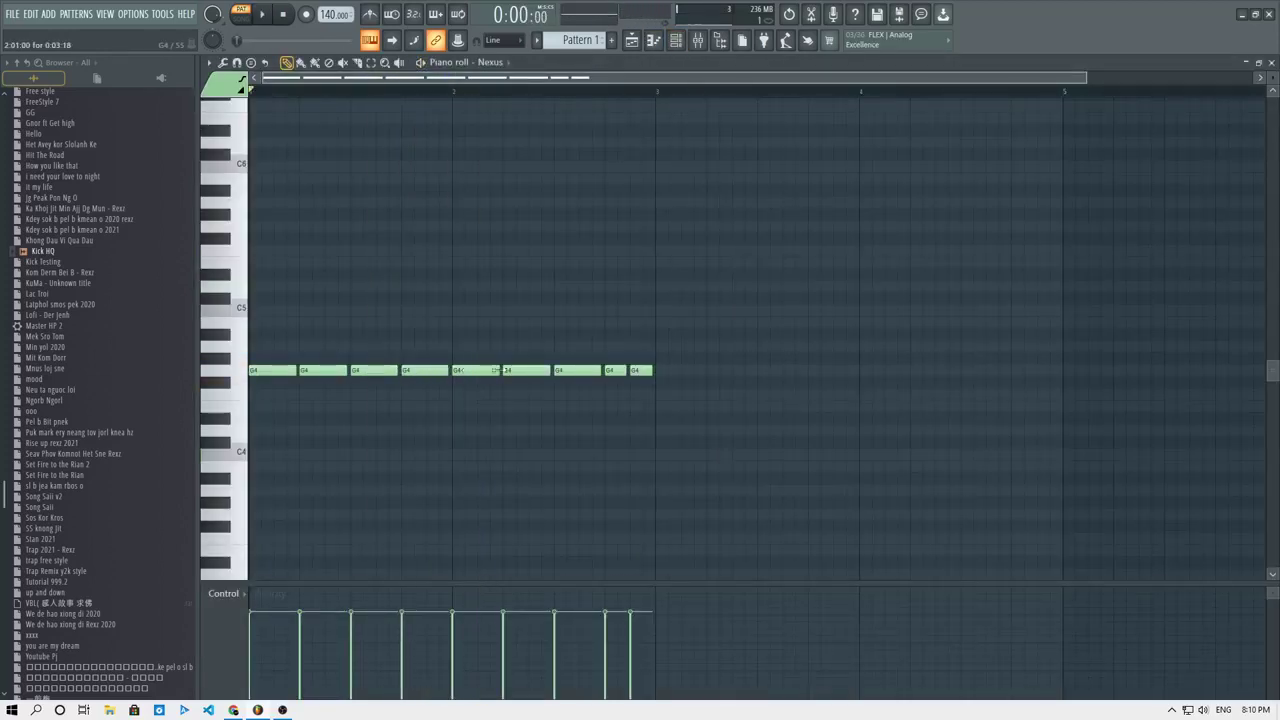
drag(617, 374, 608, 372)
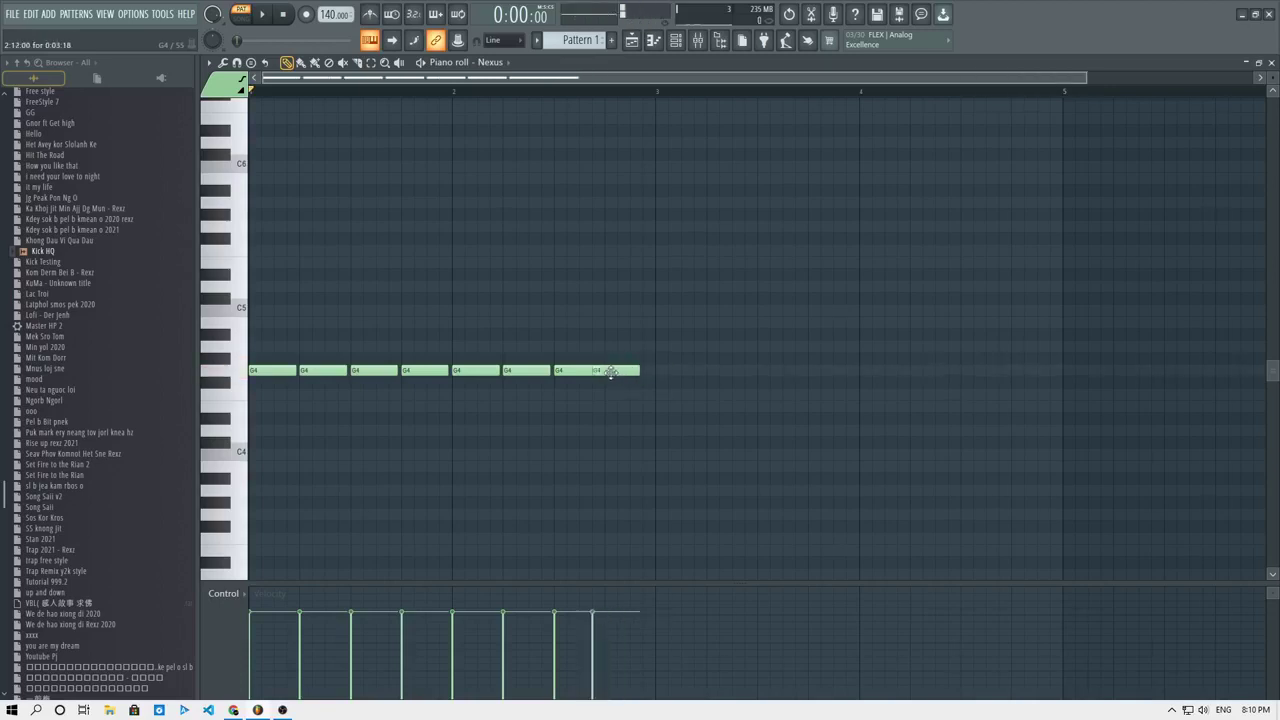
click(676, 40)
key(space)
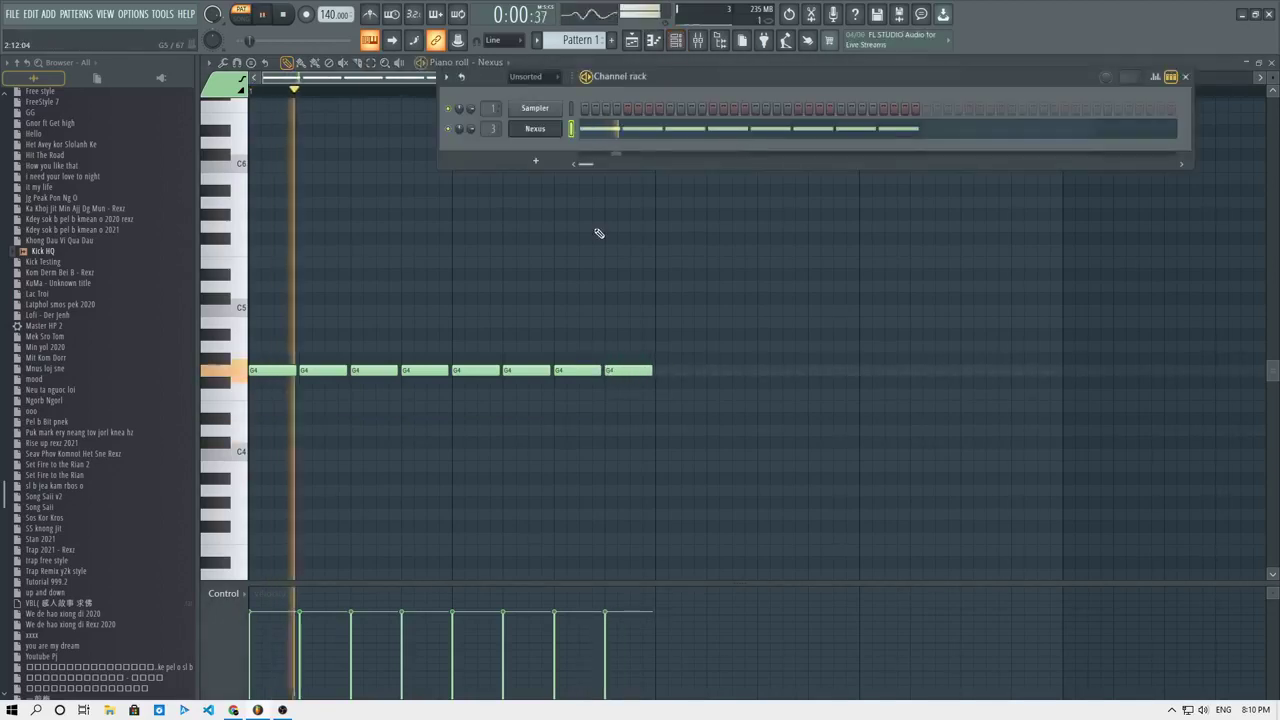
Add a half-beat C5 note at beat 1.5 of bar 1.
key(space)
key(F6)
click(265, 311)
drag(265, 311, 278, 311)
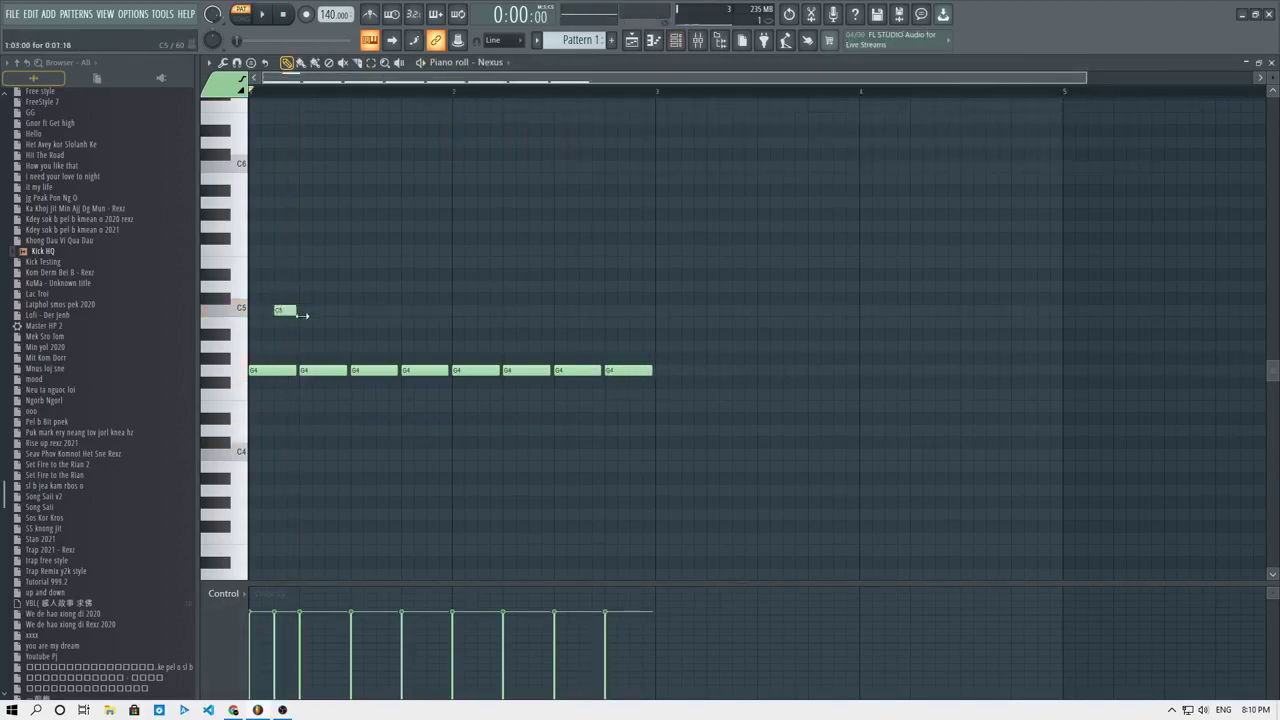
Set the Nexus portamento status to lgt and its speed to 1/8D, and play the pattern briefly.
key(F6)
click(536, 129)
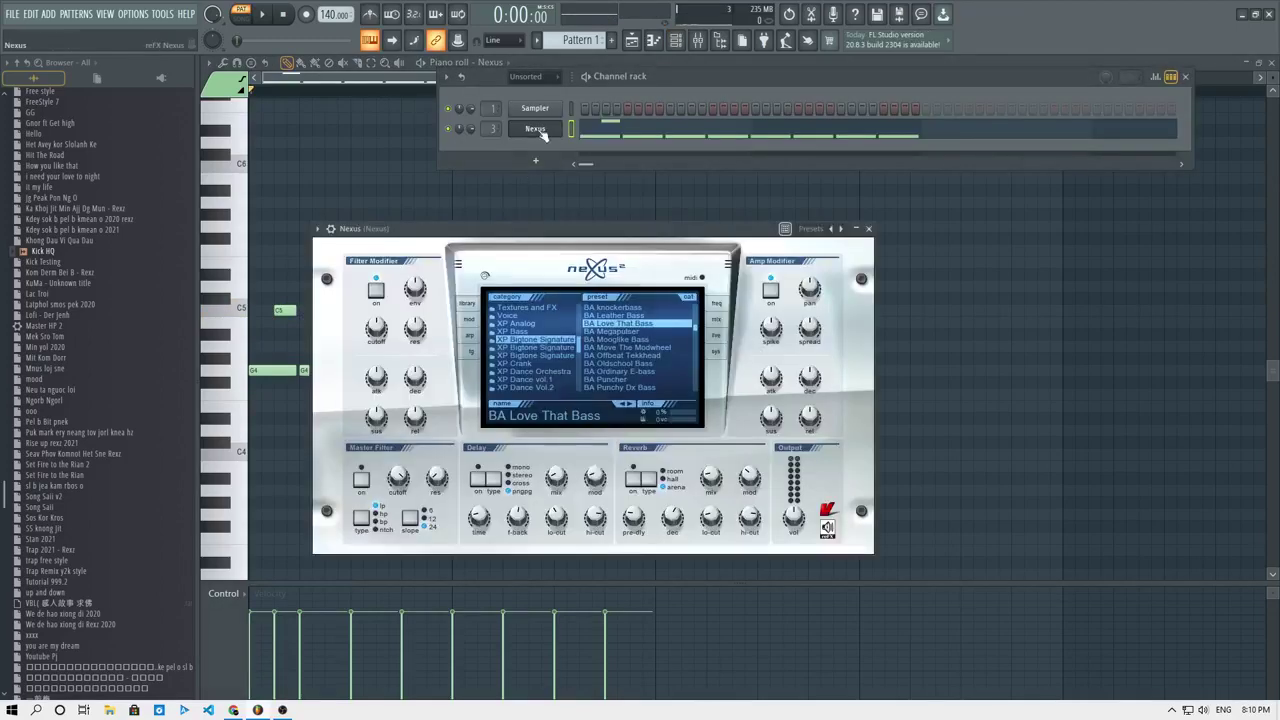
click(468, 319)
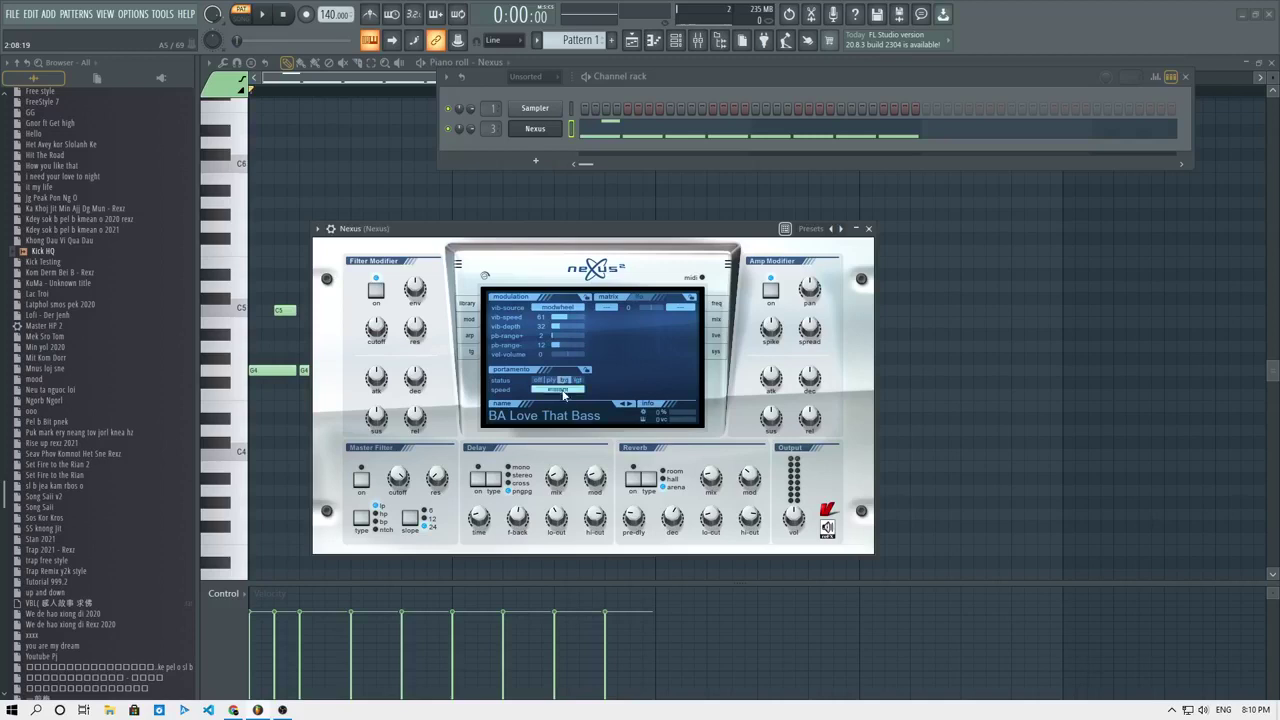
click(563, 393)
click(566, 398)
click(577, 392)
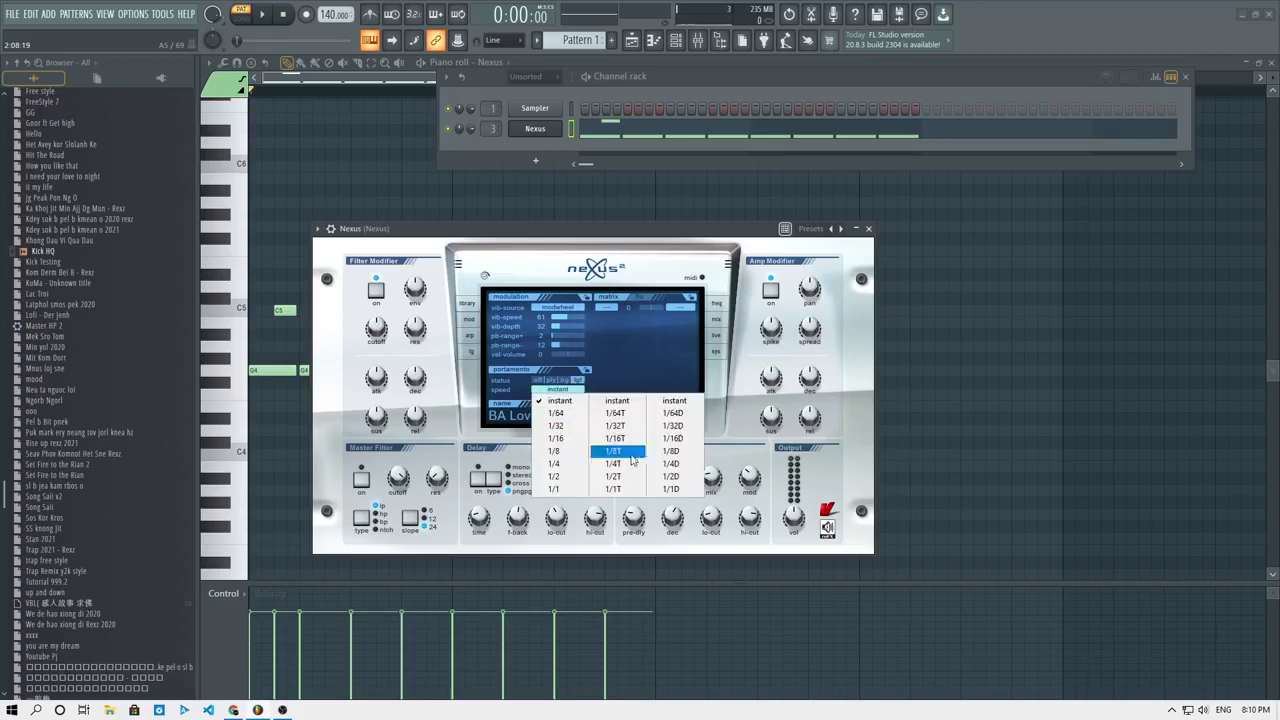
click(671, 451)
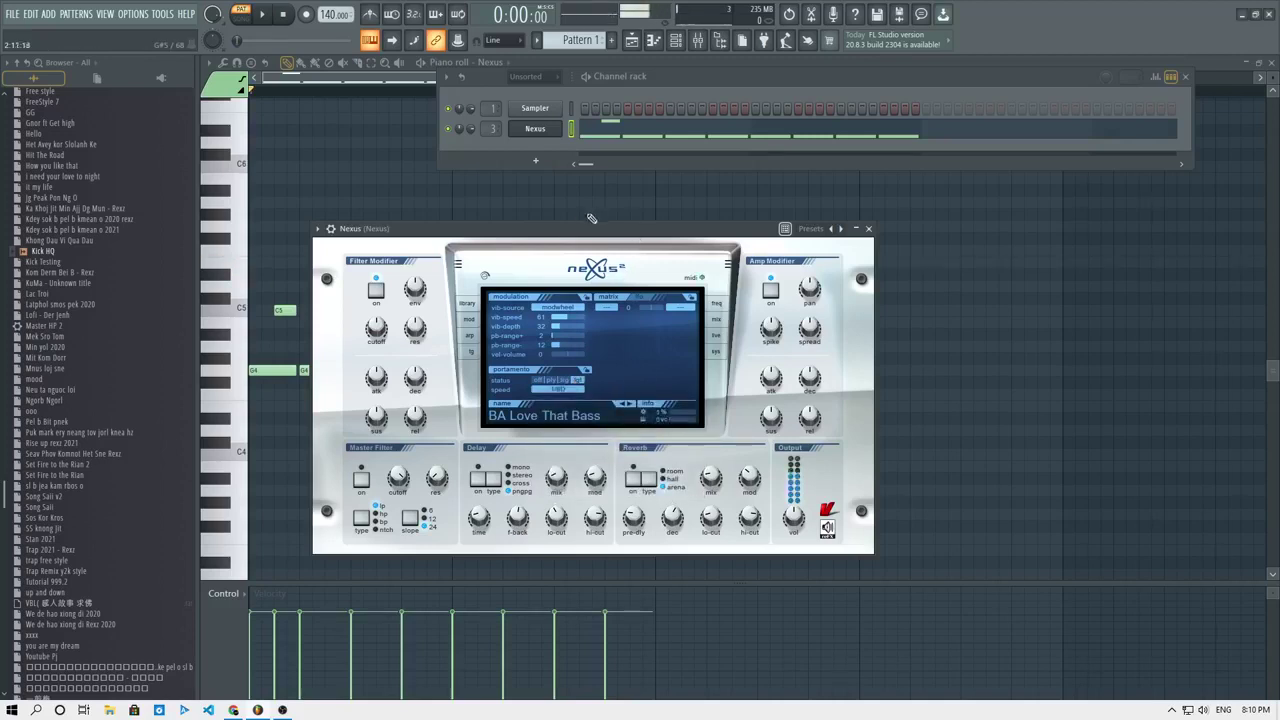
click(558, 206)
key(space)
key(space)
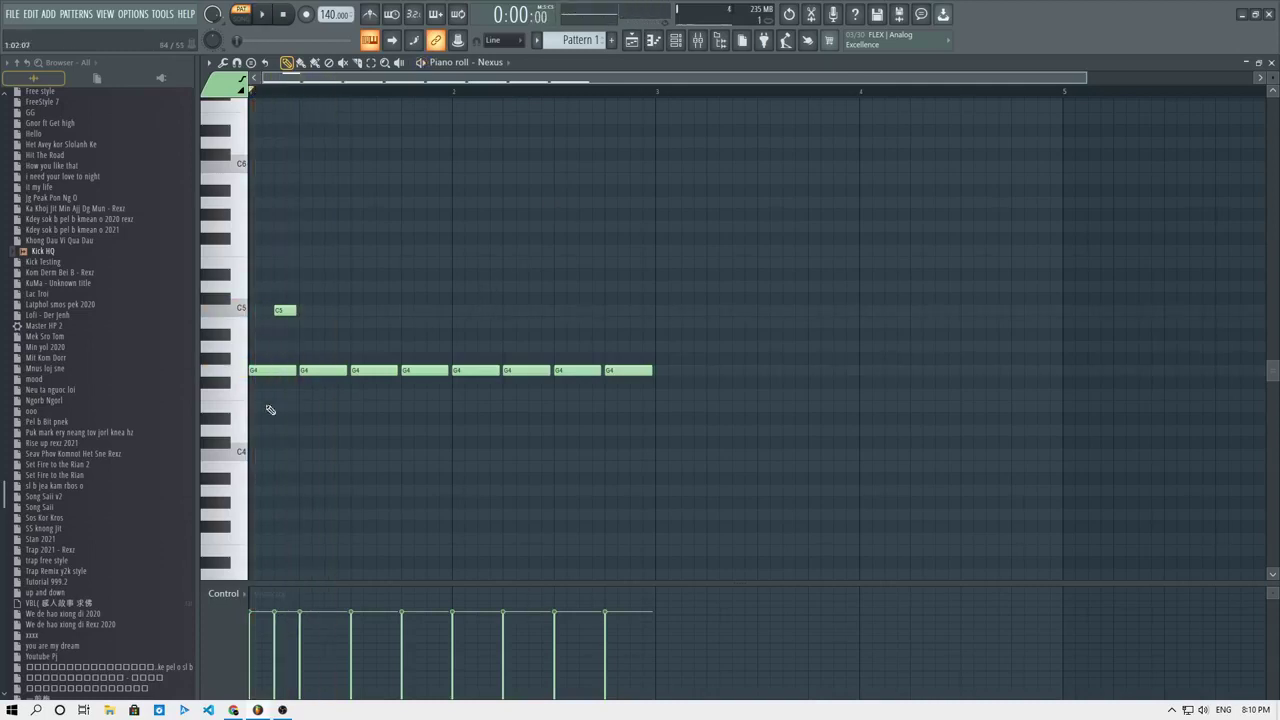
Add a half-beat D4 note at beat 1.5 of bar 1 and move the C5 note to beat 1.
drag(263, 420, 286, 432)
key(space)
key(space)
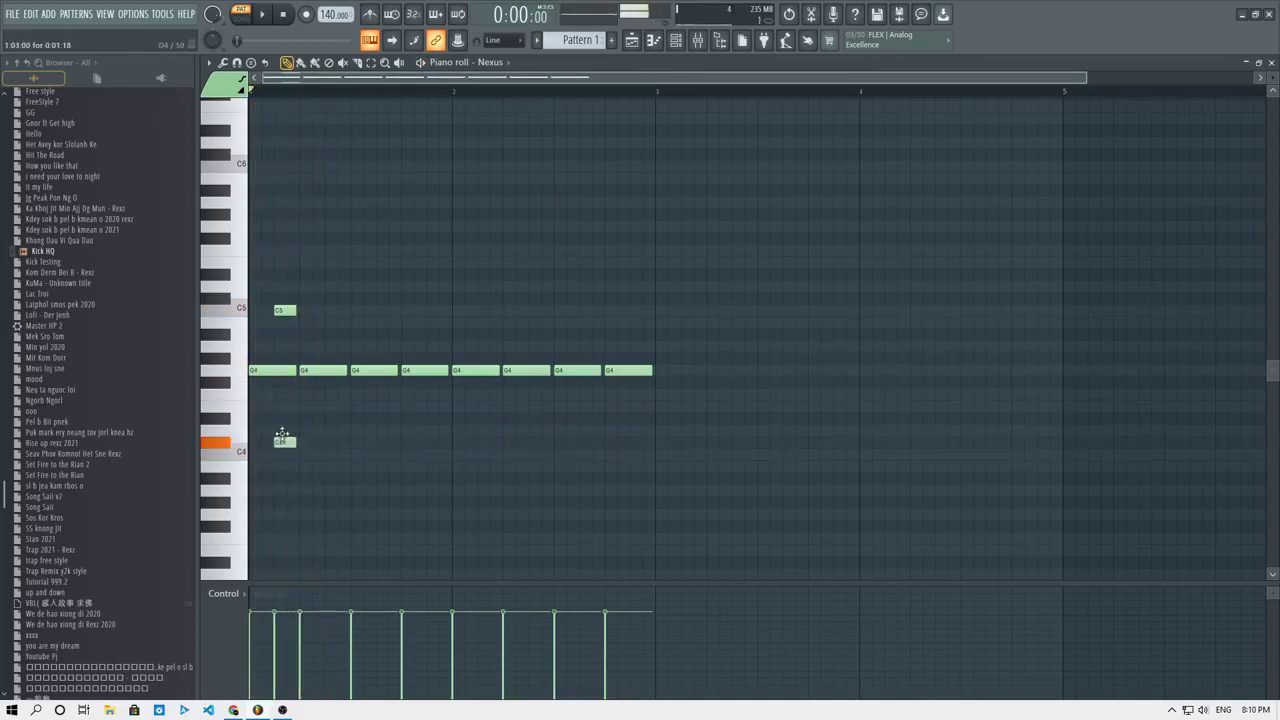
drag(280, 306, 255, 308)
key(space)
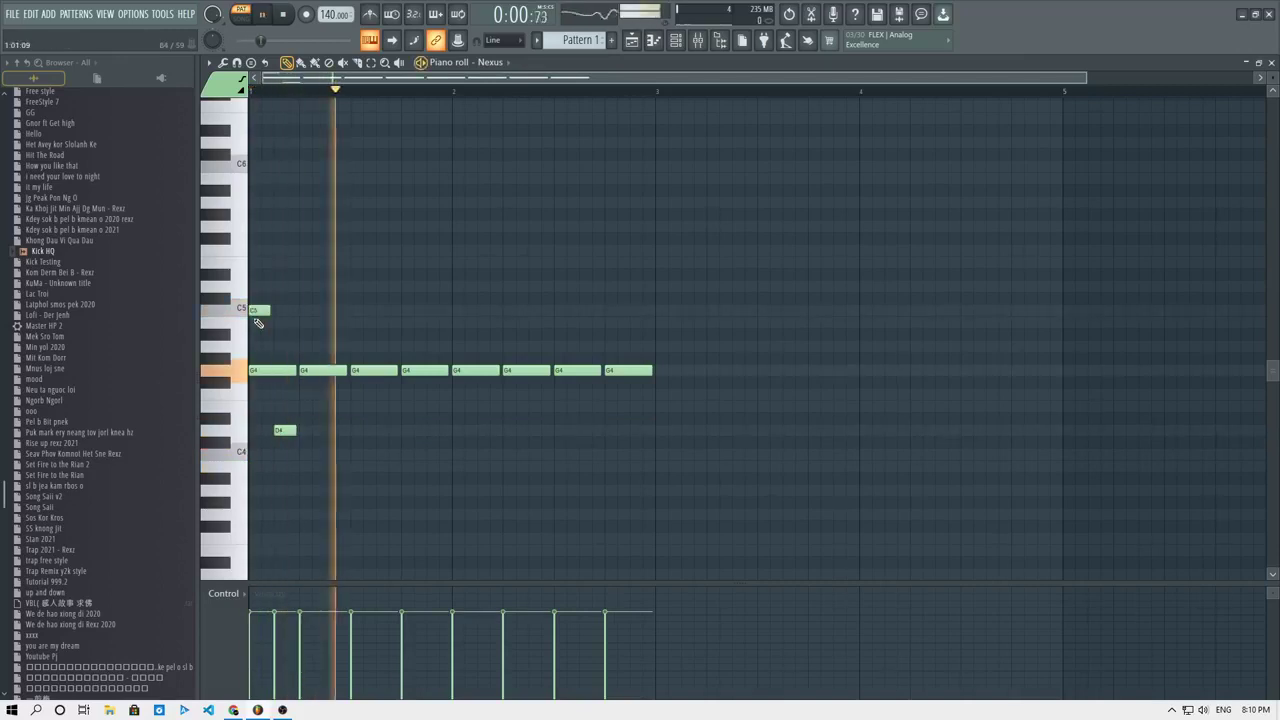
key(space)
Repeat the glide notes in bar 2 with a half-beat C5 on beat 1 and a half-beat D4 at beat 1.5.
click(381, 312)
key(space)
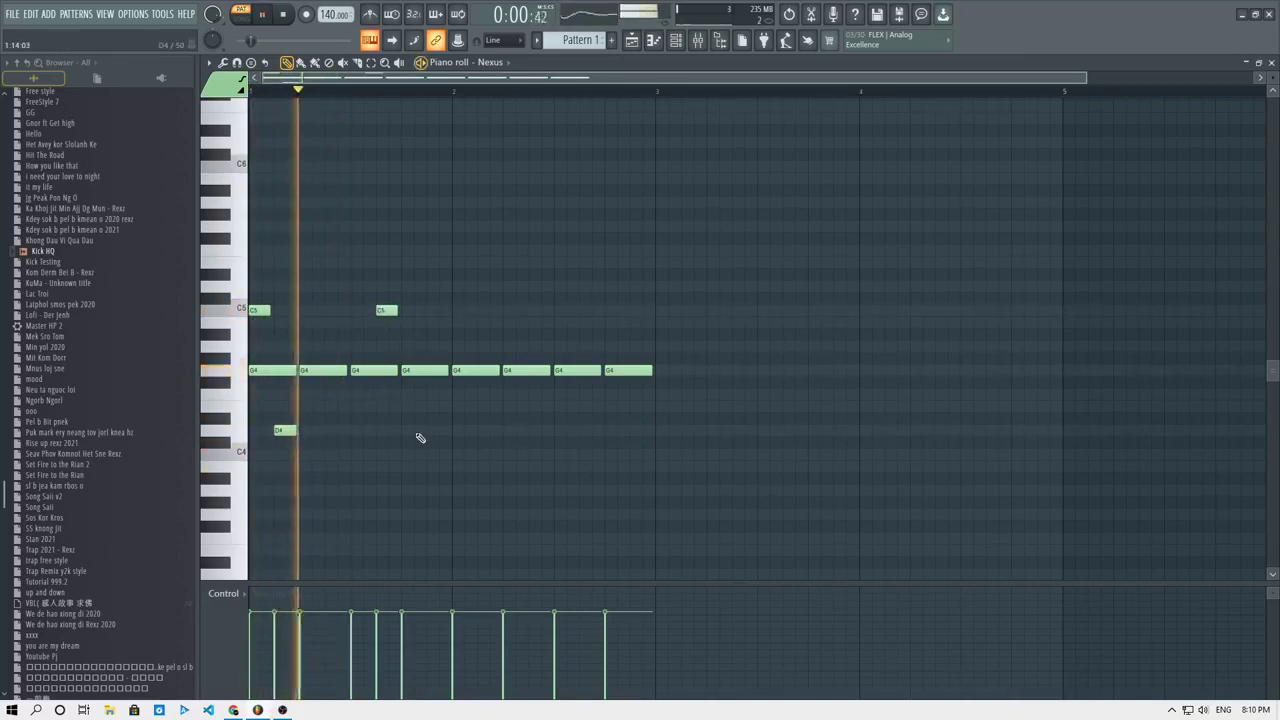
key(space)
drag(386, 312, 463, 312)
key(space)
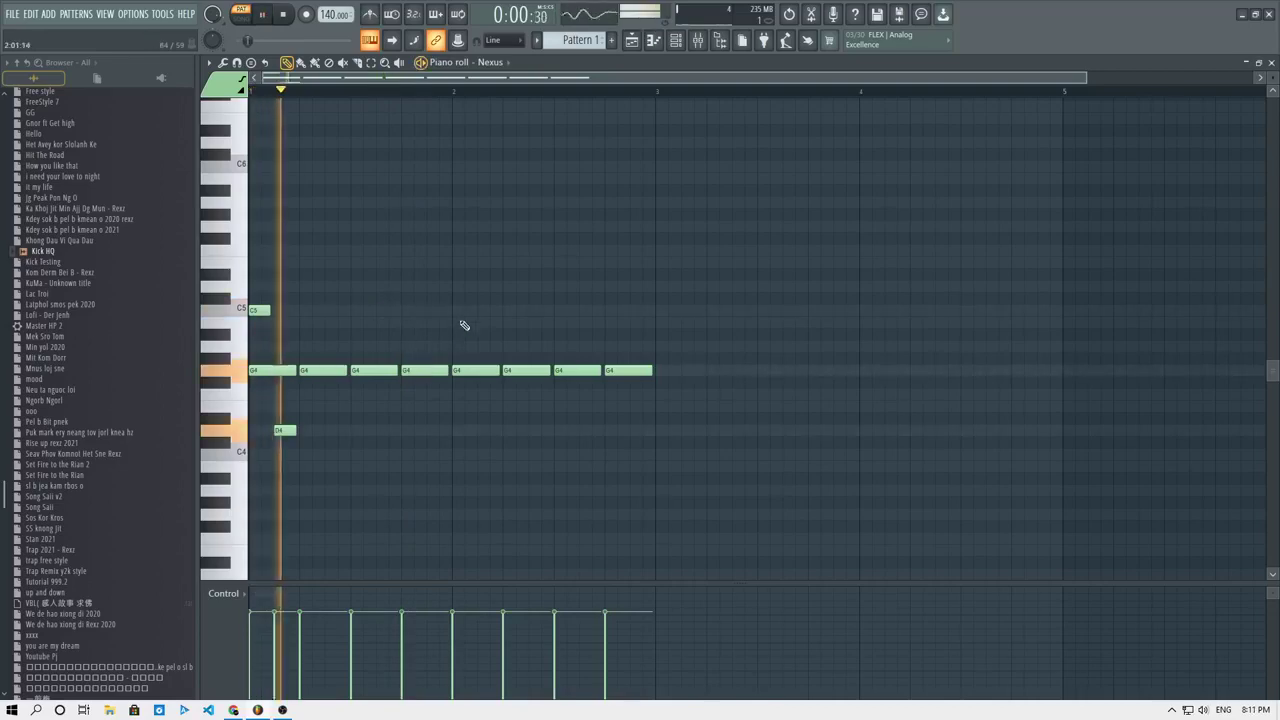
click(487, 431)
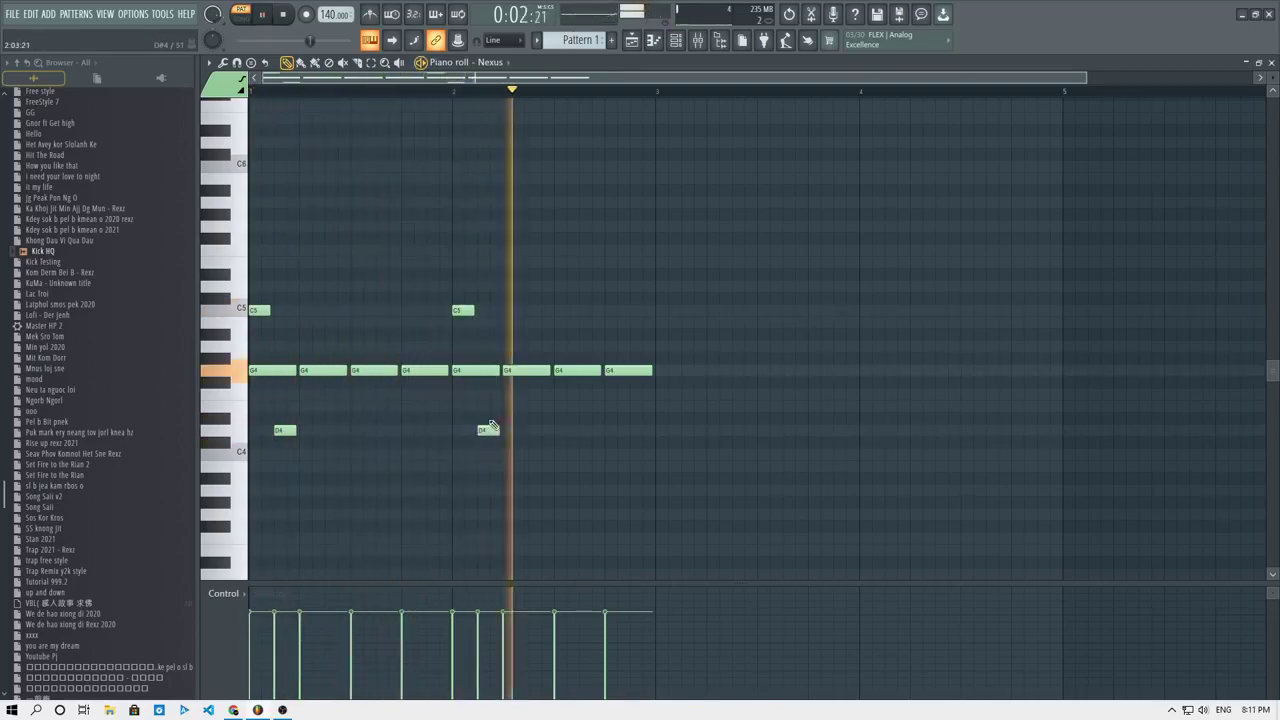
key(space)
click(582, 312)
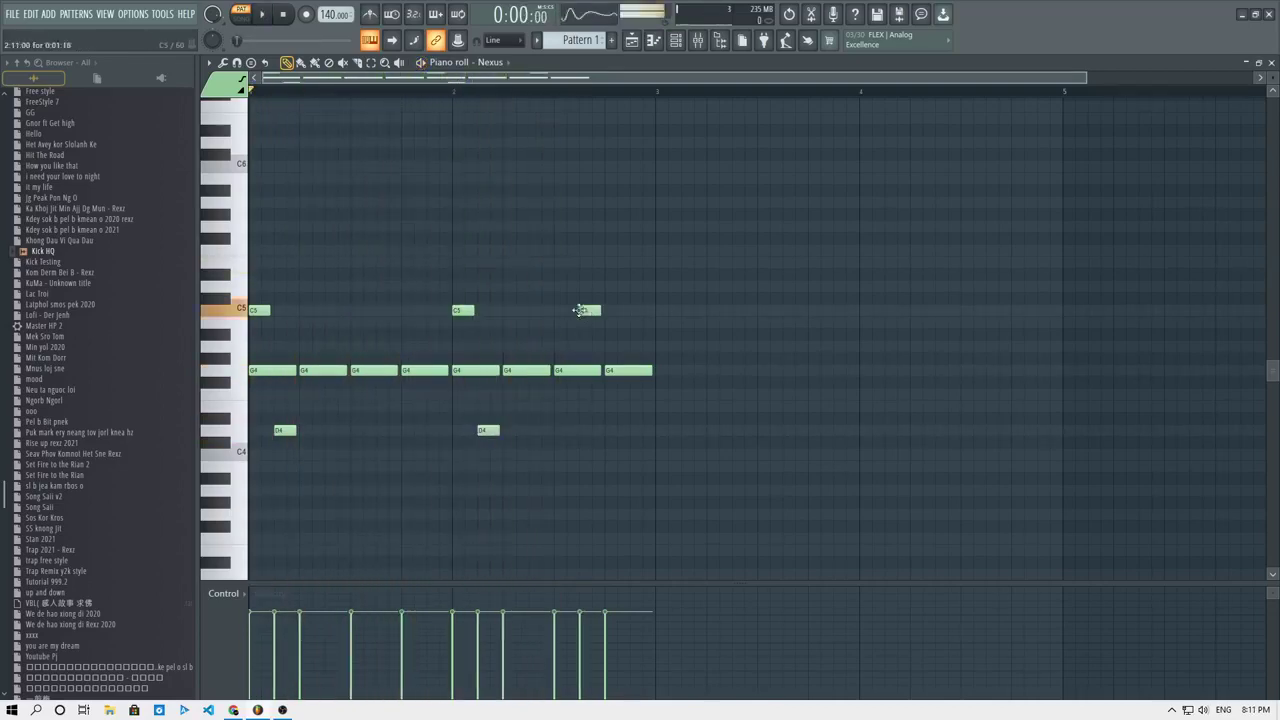
key(space)
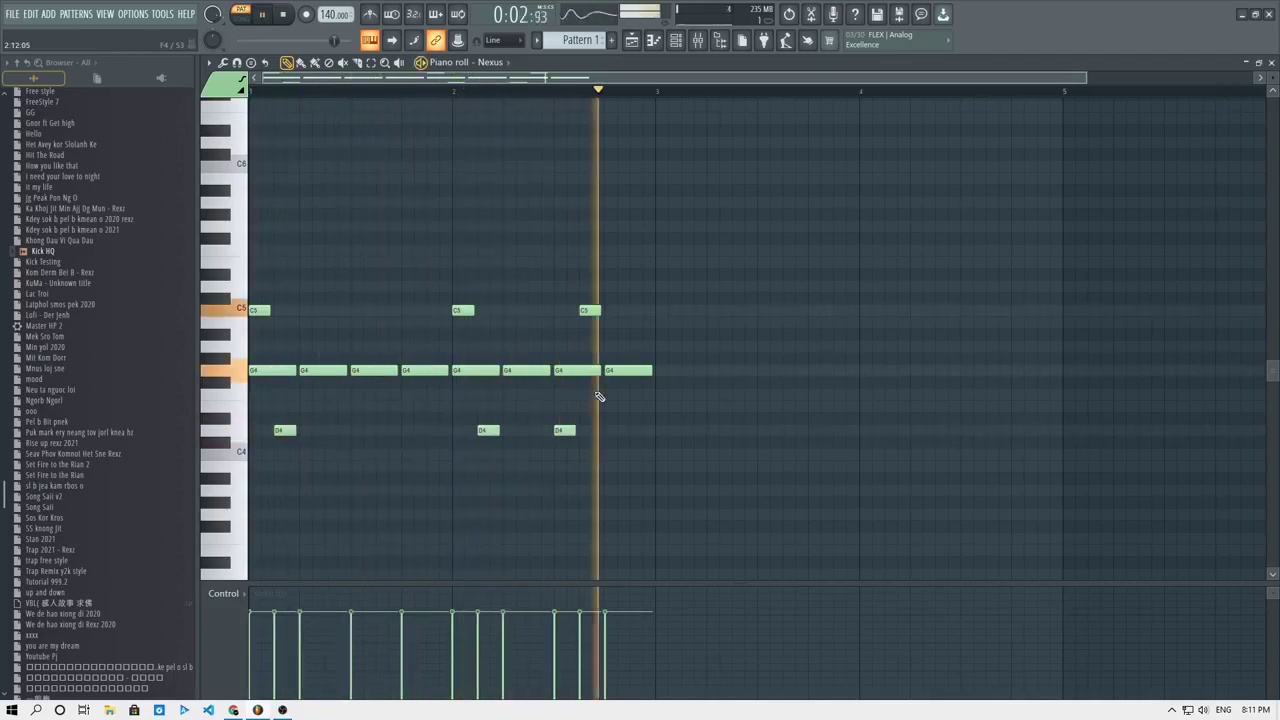
key(space)
right_click(565, 430)
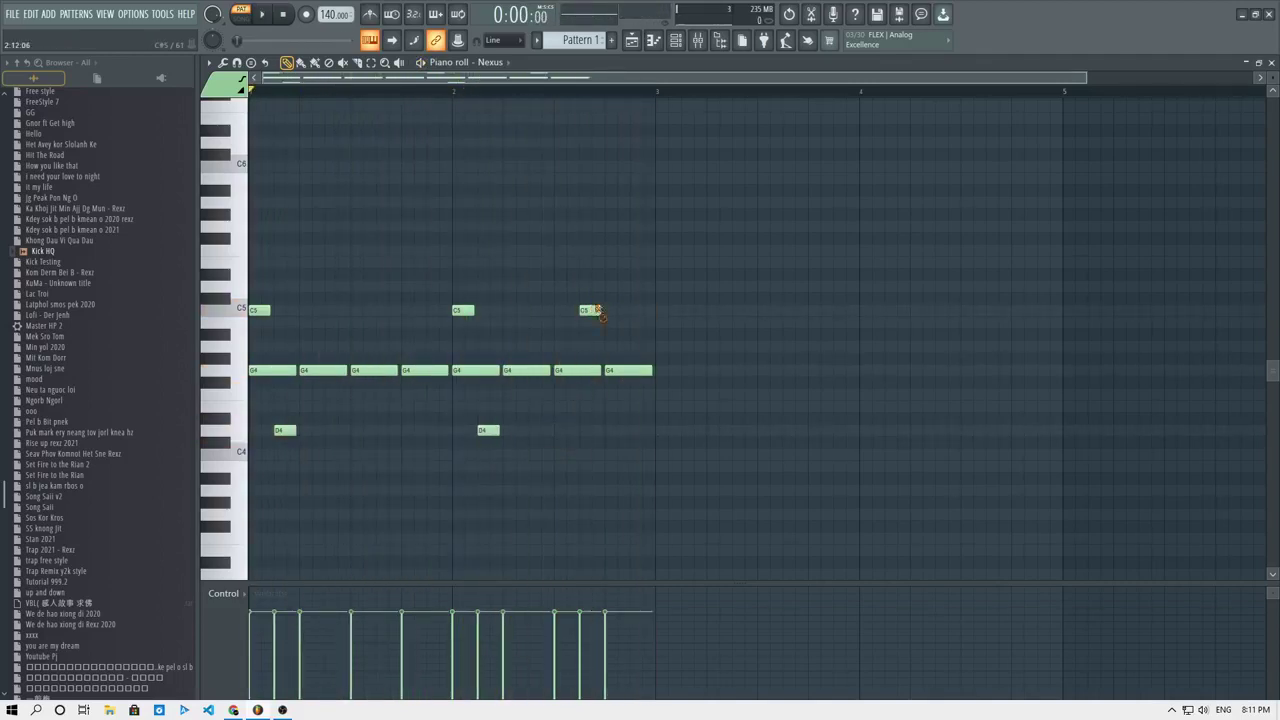
Finish bar 2 with a half-beat C5 note on beat 4 and a half-beat D4 note at beat 4.5.
click(646, 430)
drag(655, 431, 645, 432)
key(space)
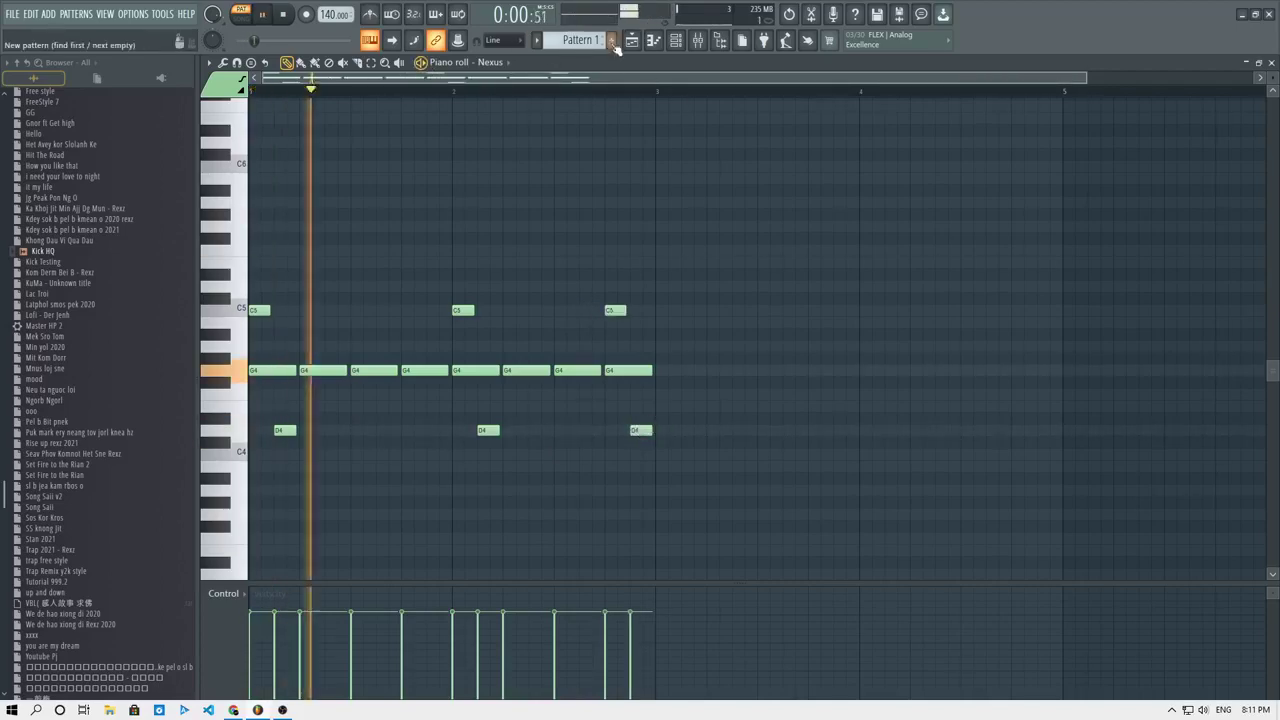
Place Pattern 1 at bar 1 of Track 8 in the playlist and play the arrangement briefly in song mode.
key(F5)
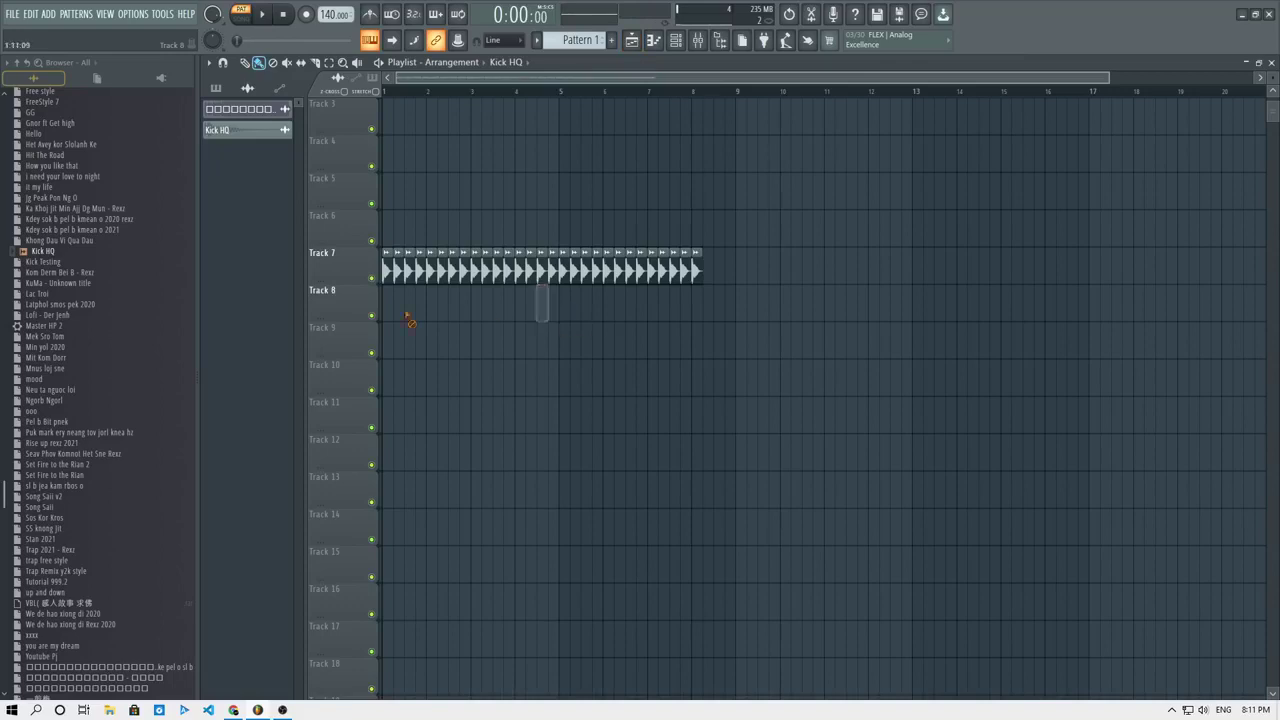
click(222, 90)
drag(230, 111, 387, 303)
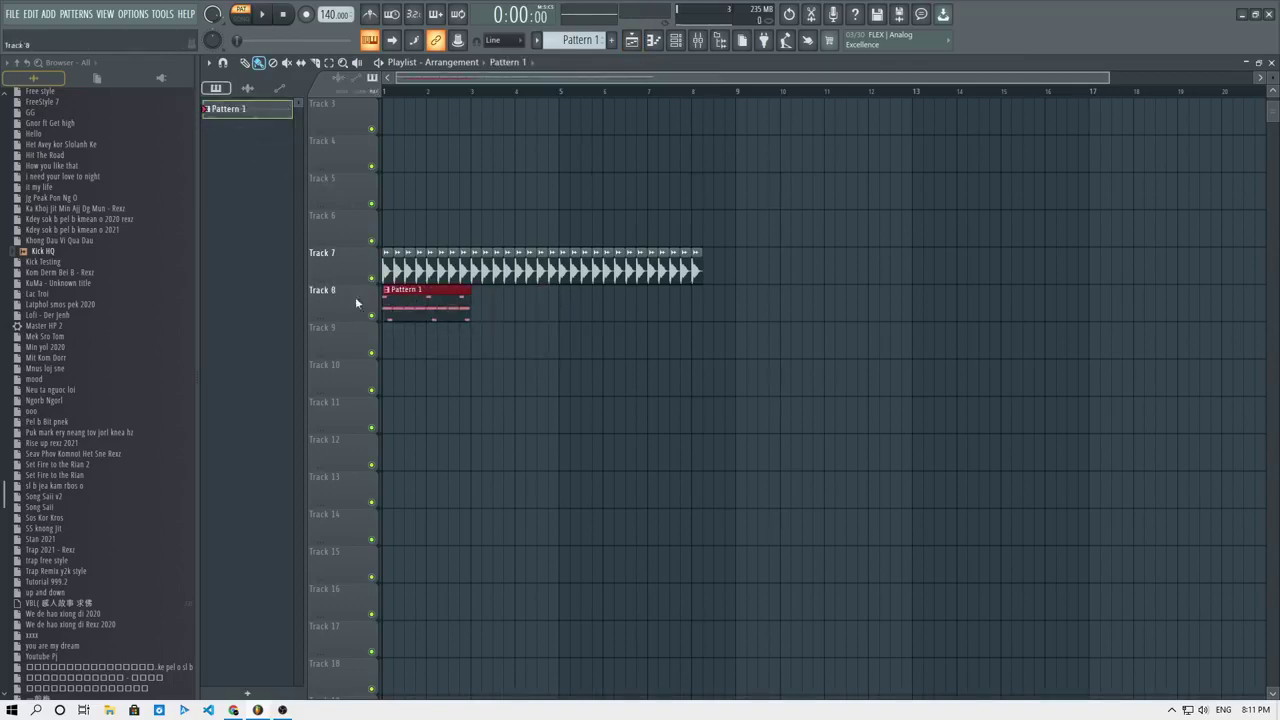
click(243, 17)
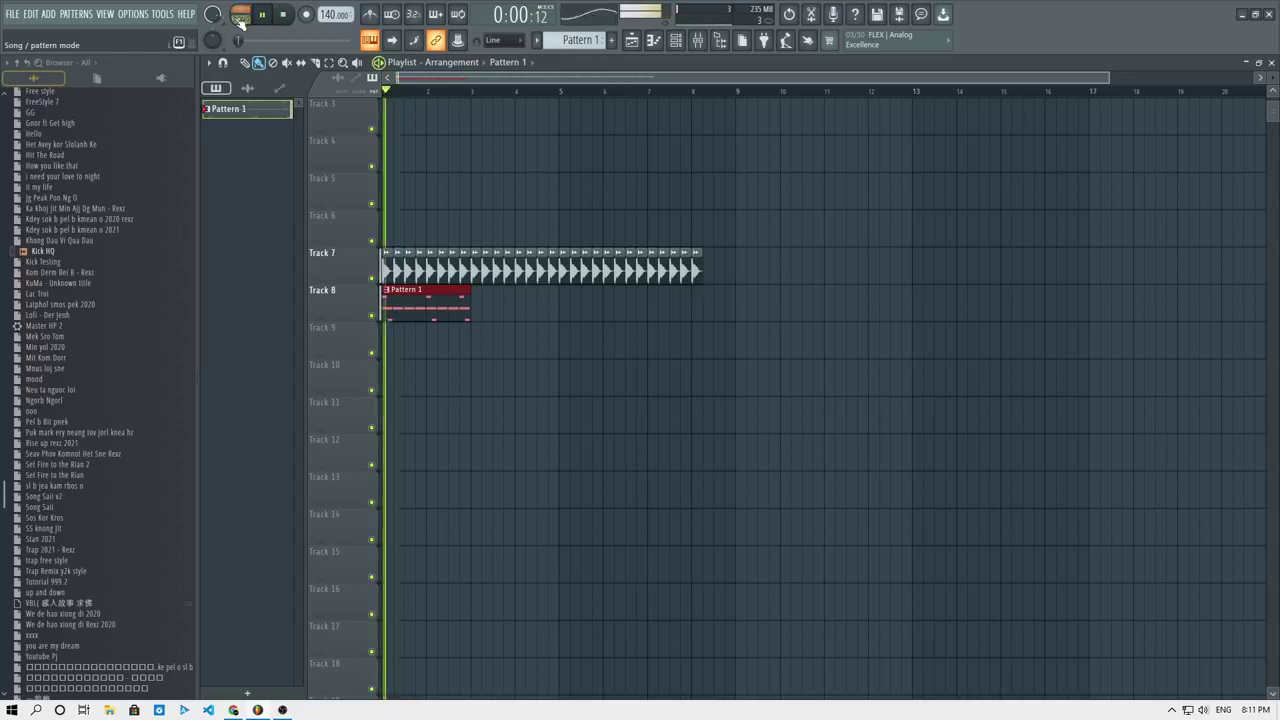
key(space)
Adjust the stereo separation of the Nexus mixer track and sound a test note.
click(675, 42)
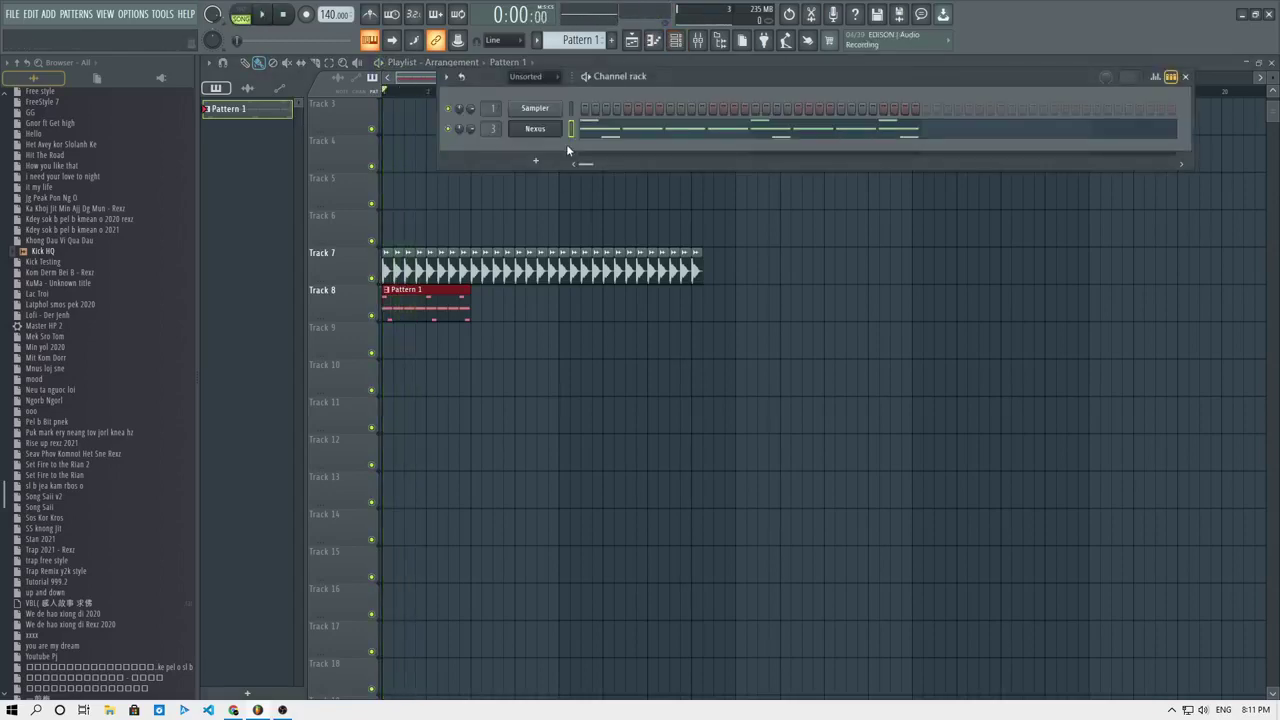
click(697, 41)
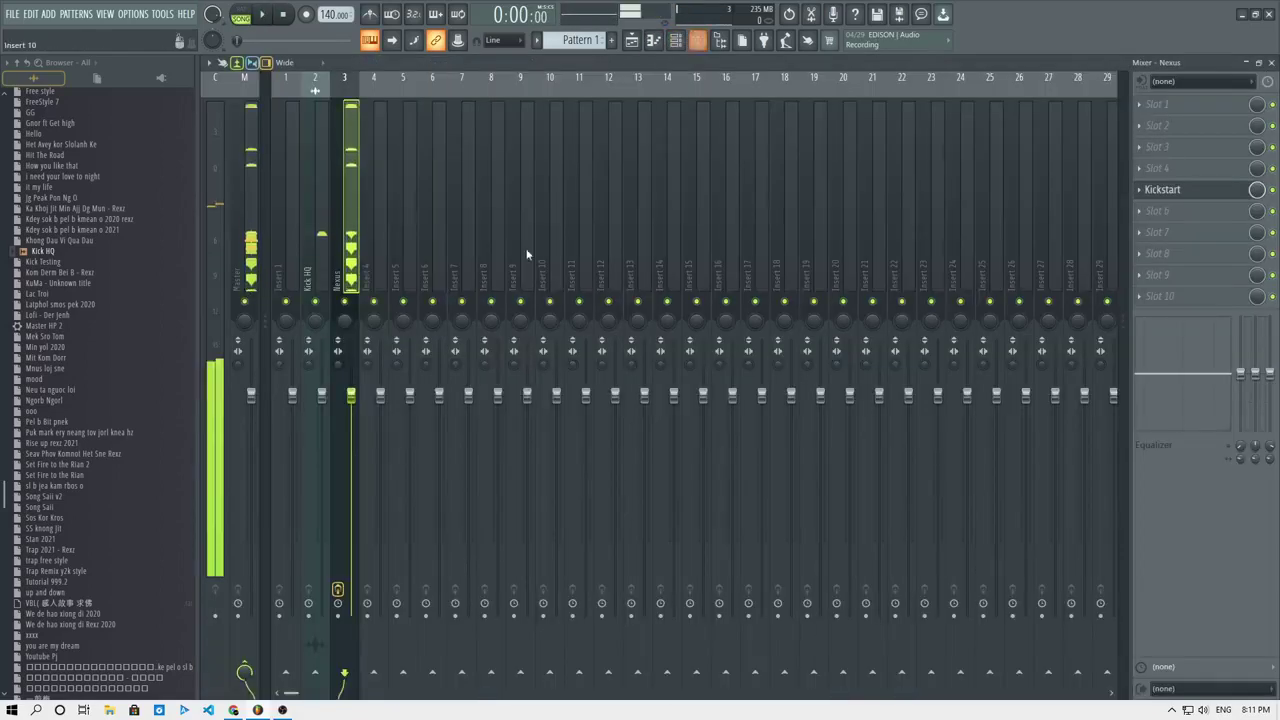
click(1172, 148)
click(358, 354)
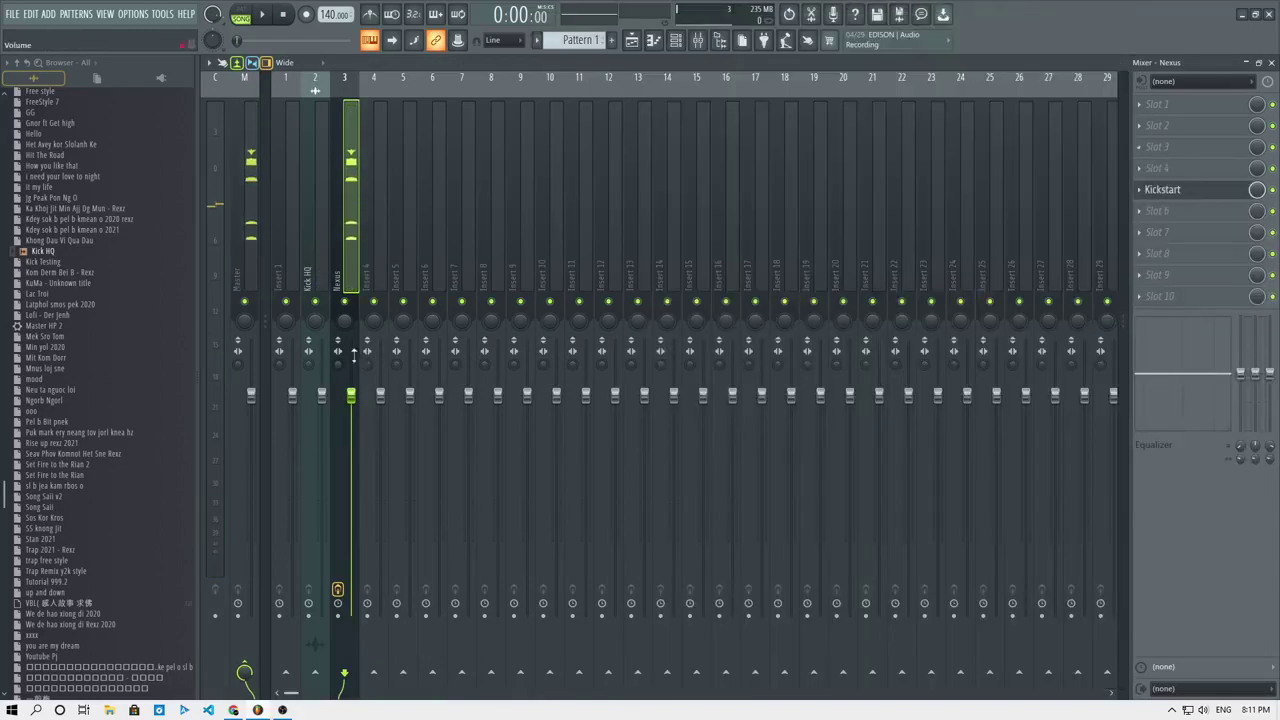
drag(338, 364, 338, 335)
key(e)
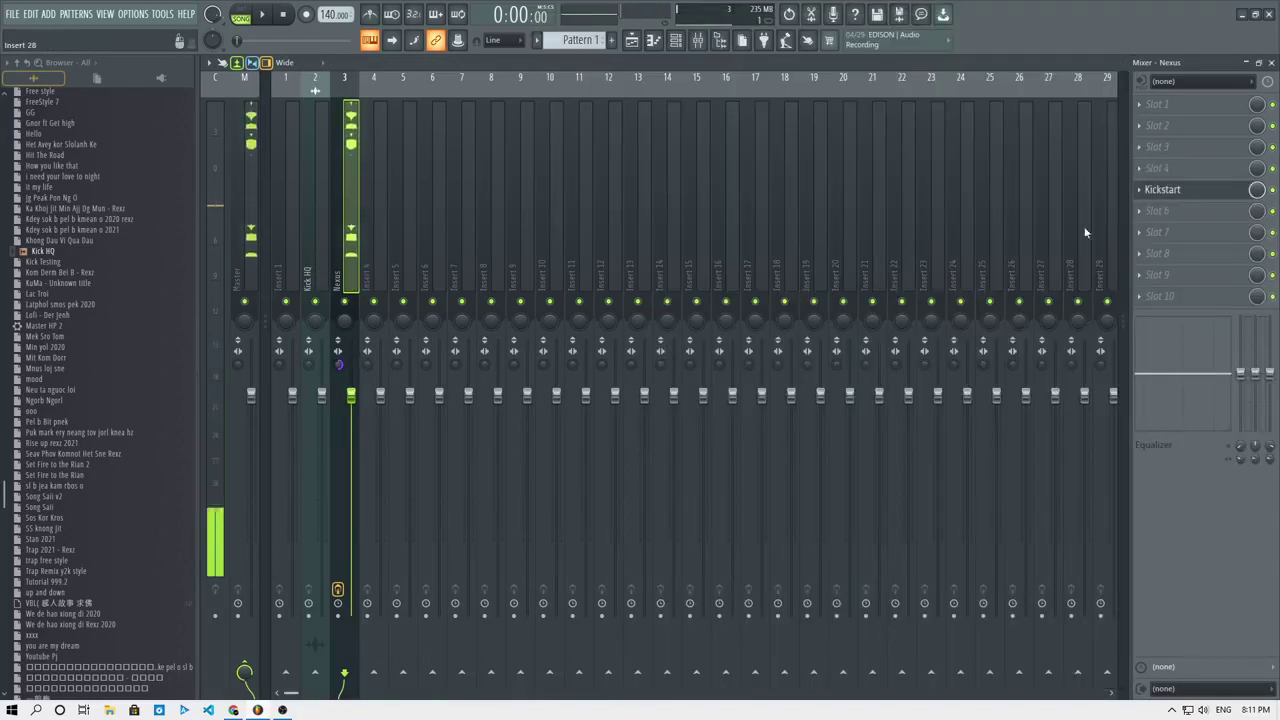
Add Fruity parametric EQ 2 to Slot 1 of the Nexus mixer track and make band 7 a Low pass filter.
click(1158, 105)
mouse_move(1150, 123)
click(932, 272)
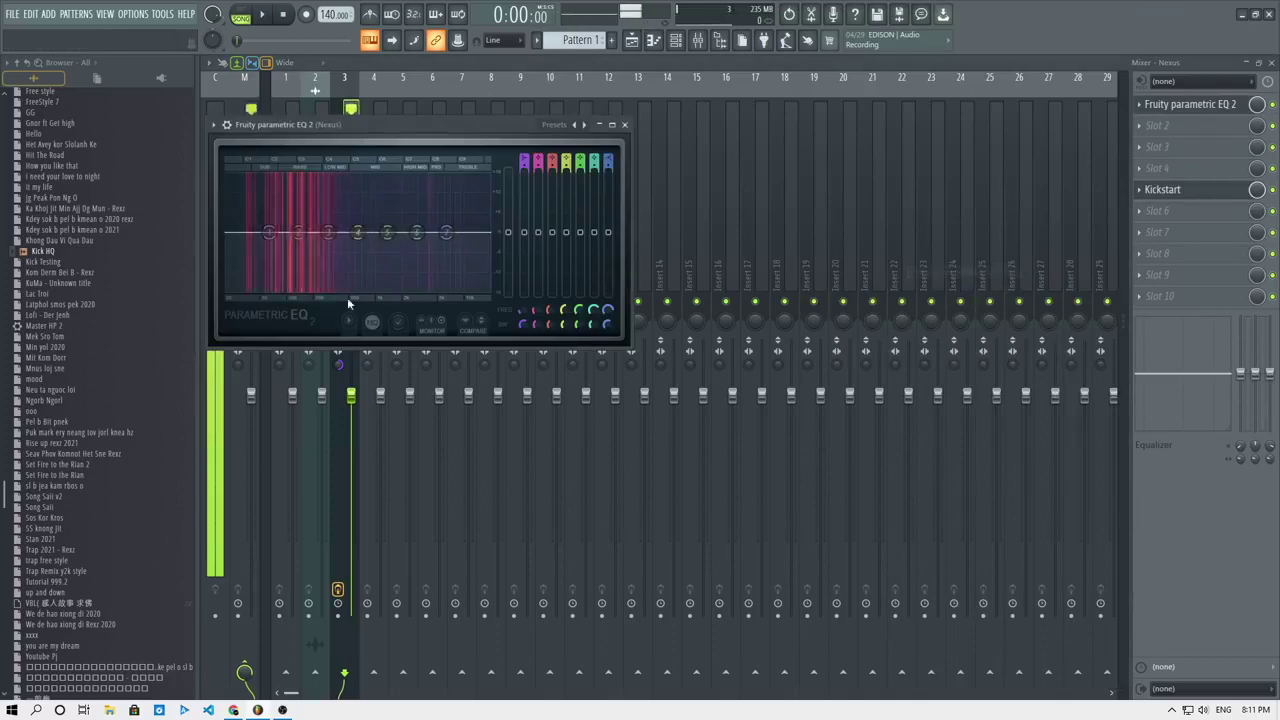
drag(446, 232, 427, 283)
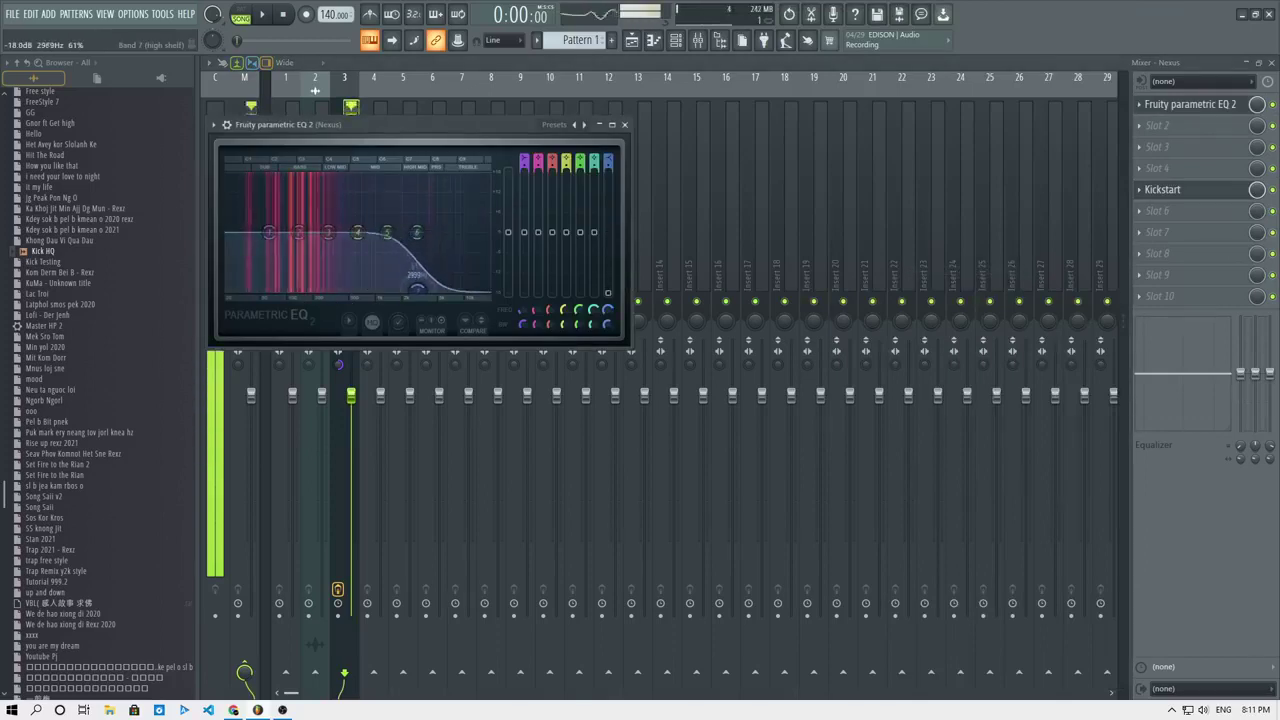
click(437, 310)
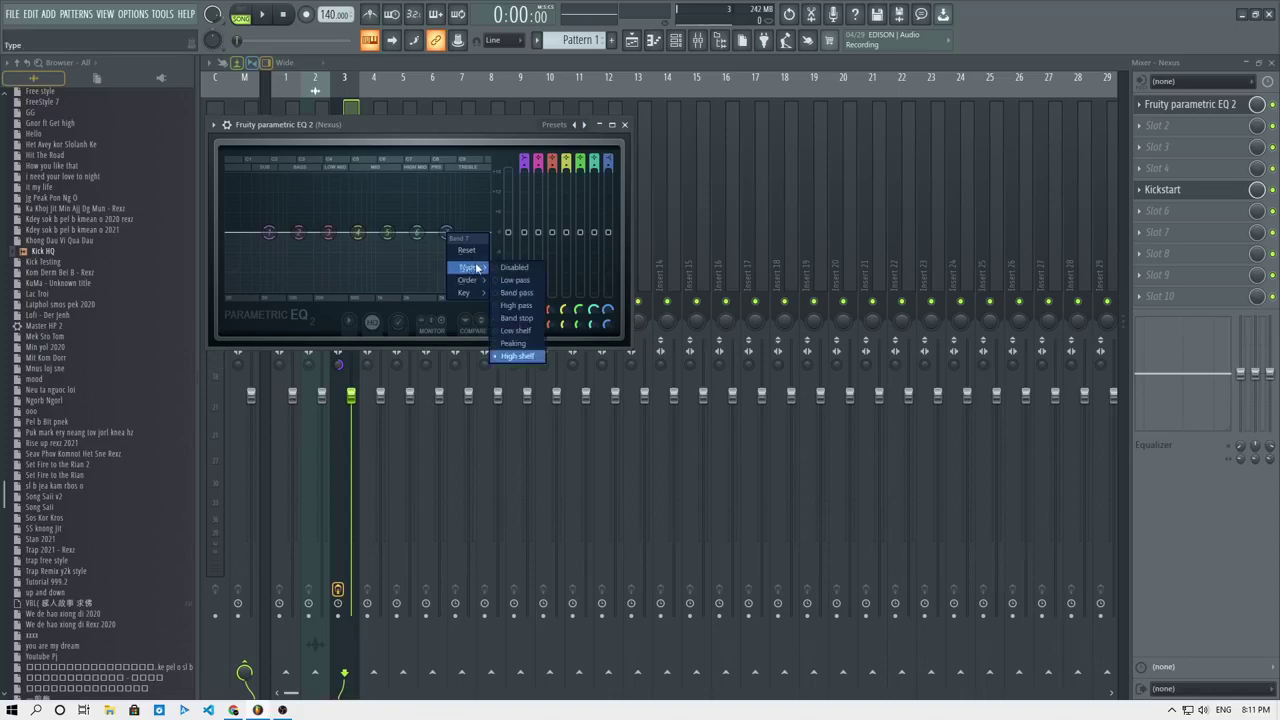
click(516, 281)
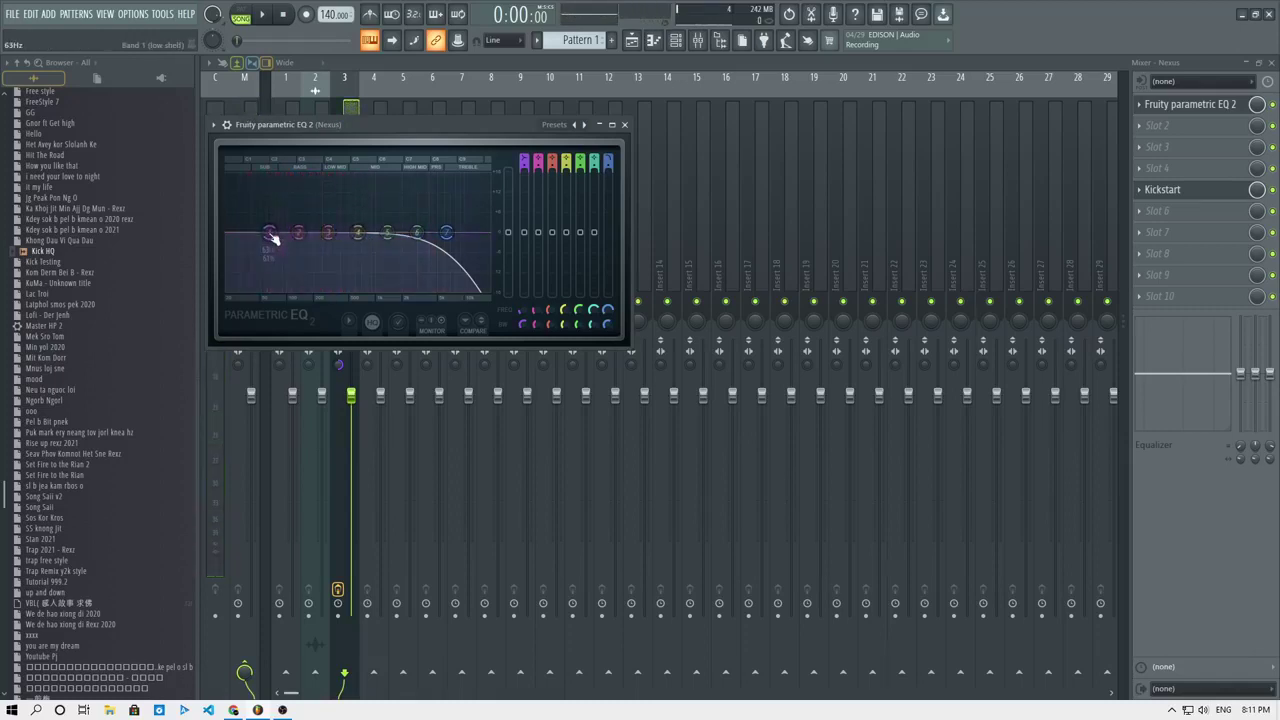
Cut the low mids with EQ band 2 by about 4 dB while checking the bass sound.
key(c)
key(x)
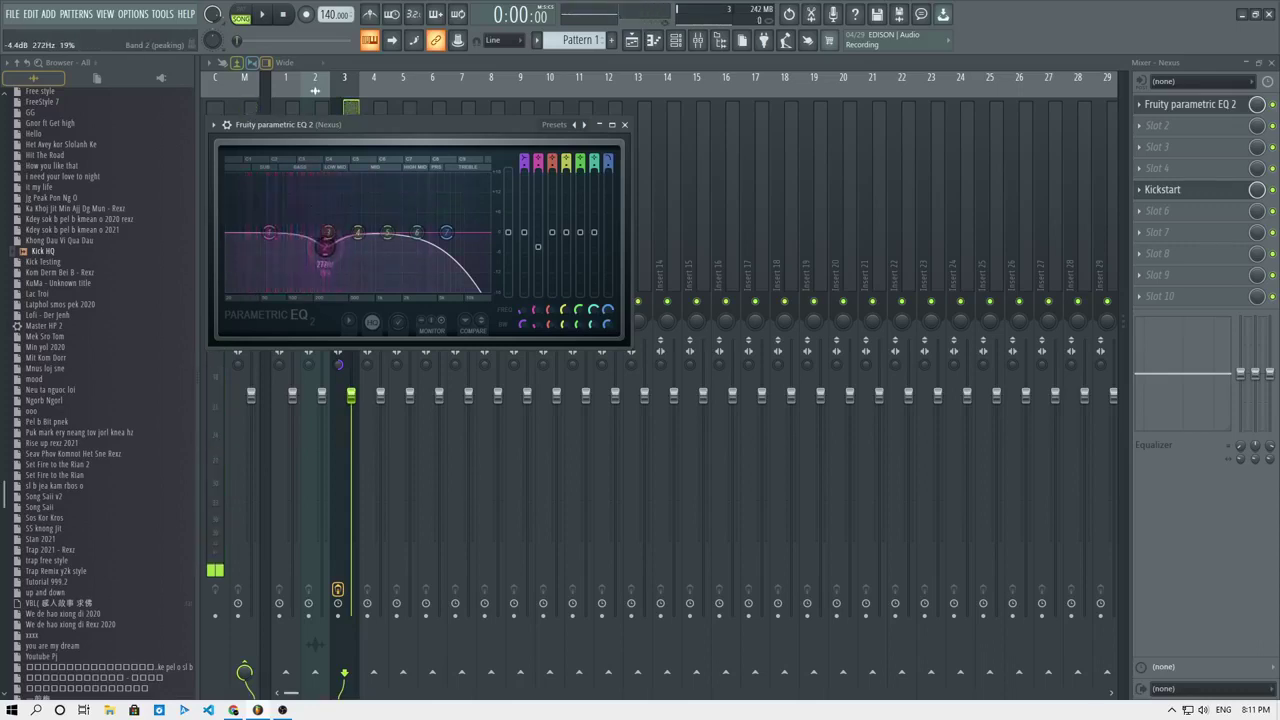
key(x)
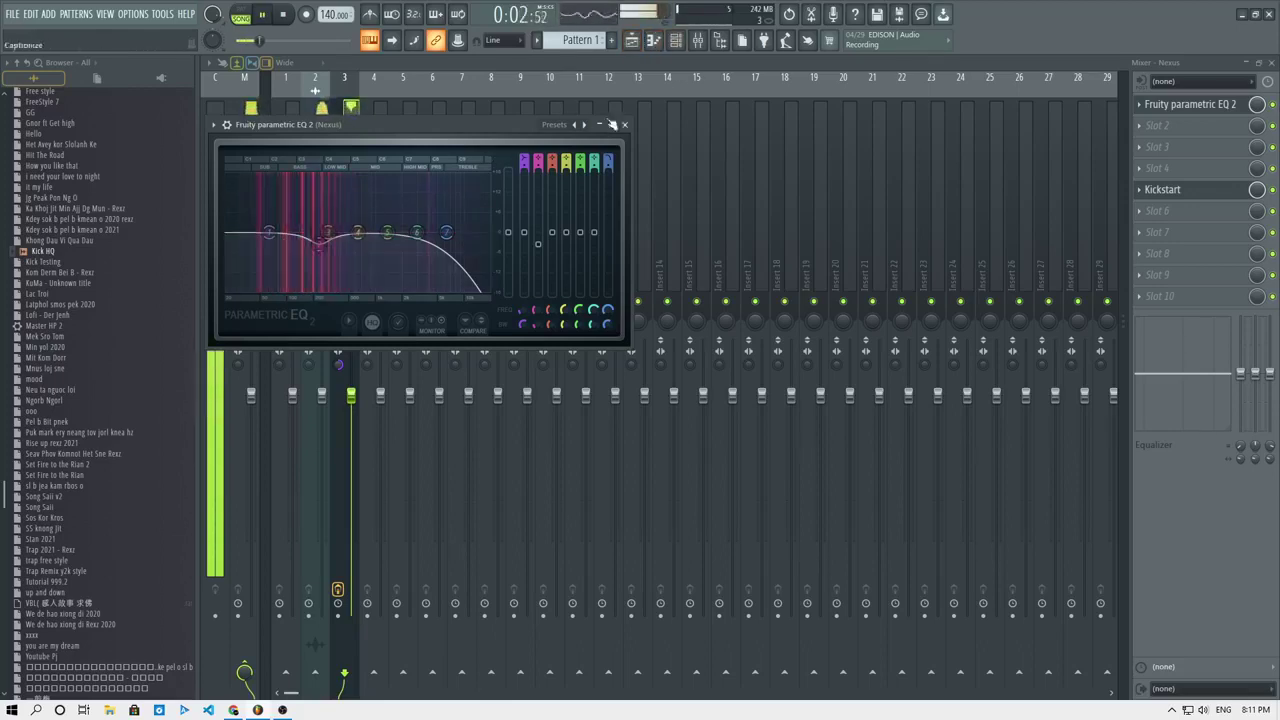
Delete all bar 2 notes from the Nexus pattern and play what remains.
click(658, 42)
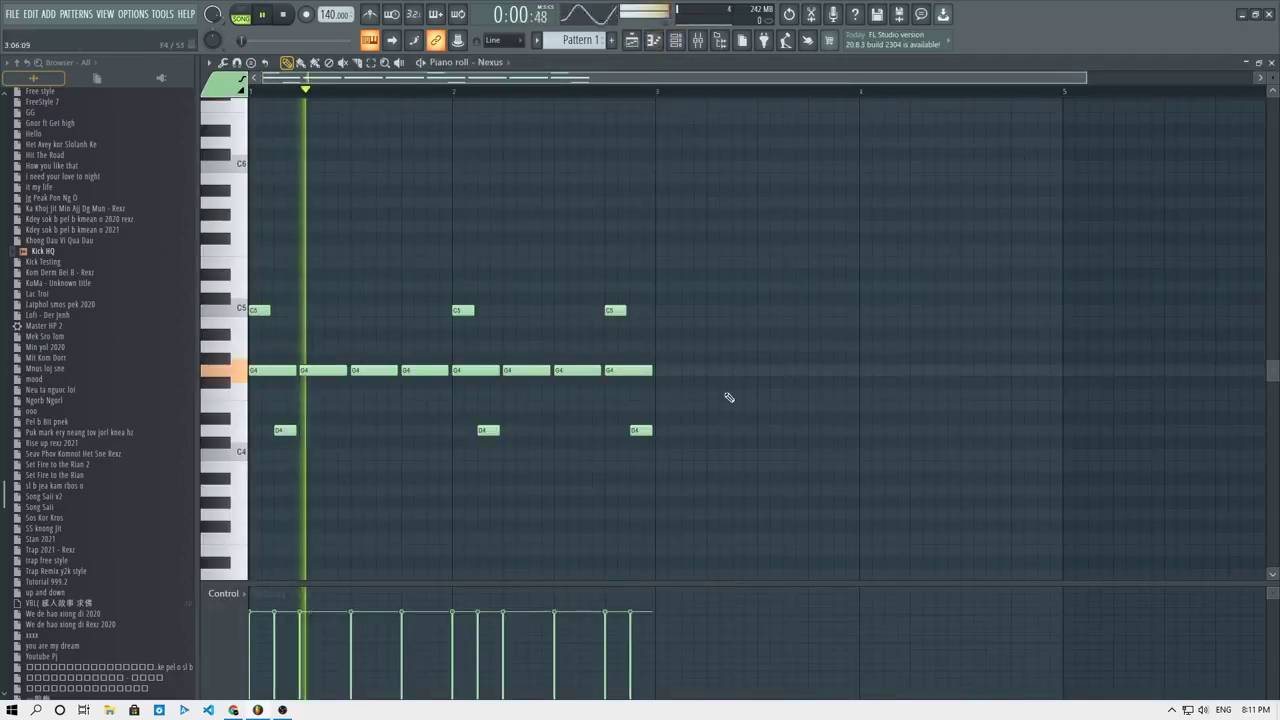
key(space)
drag(757, 491, 468, 318)
key(Delete)
key(space)
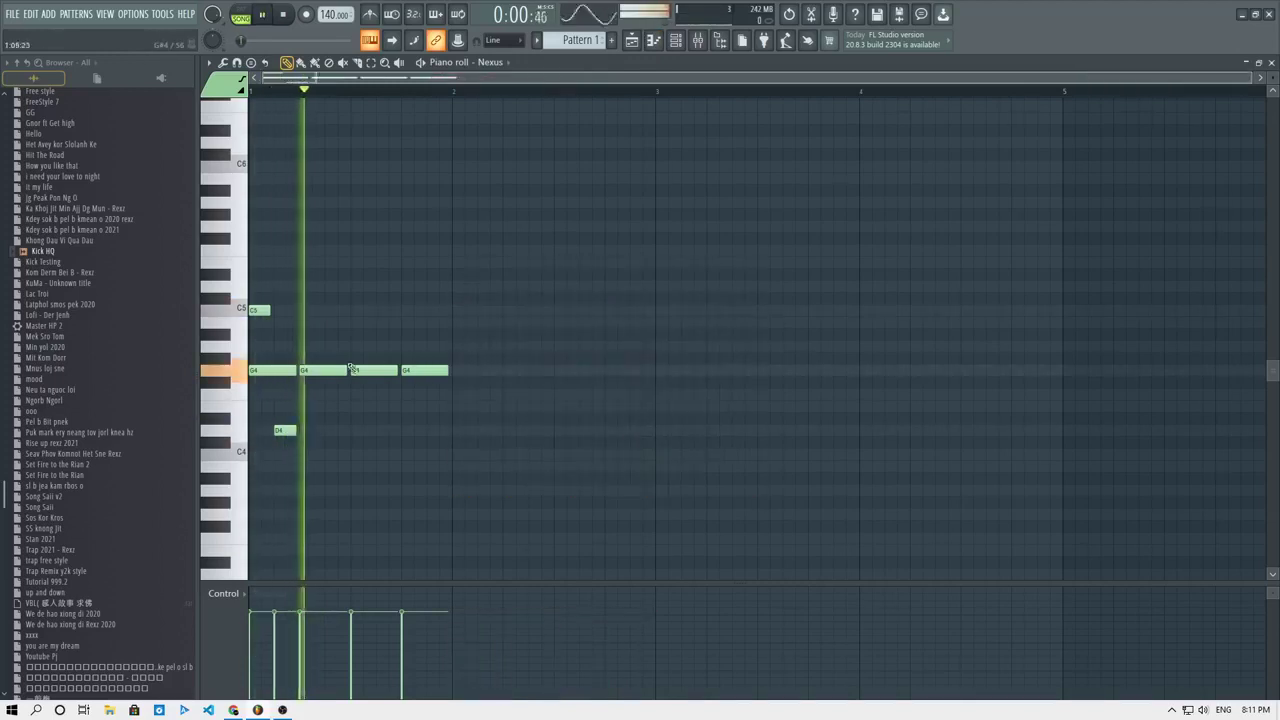
Shorten the G4 note on beat 2 to half a beat and add a half-beat G4 at beat 2.5.
drag(345, 370, 322, 370)
click(330, 370)
key(space)
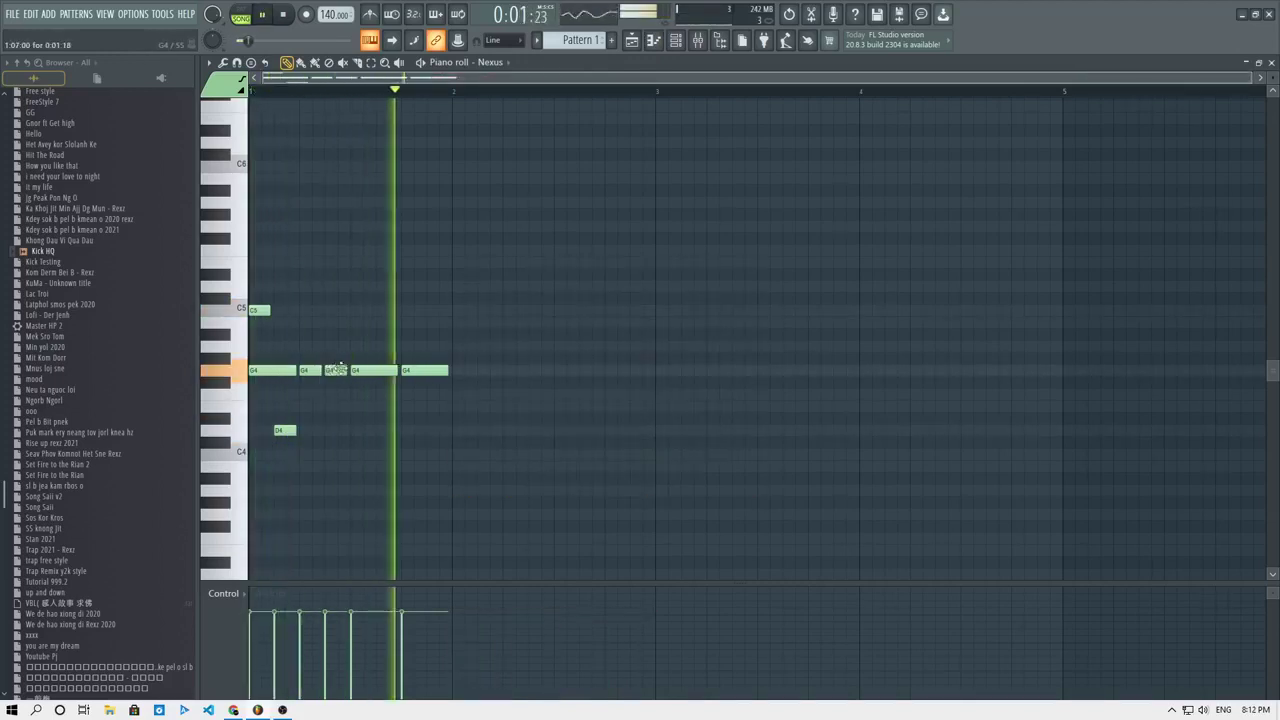
Bypass Kickstart on the Nexus mixer track and play the arrangement.
key(space)
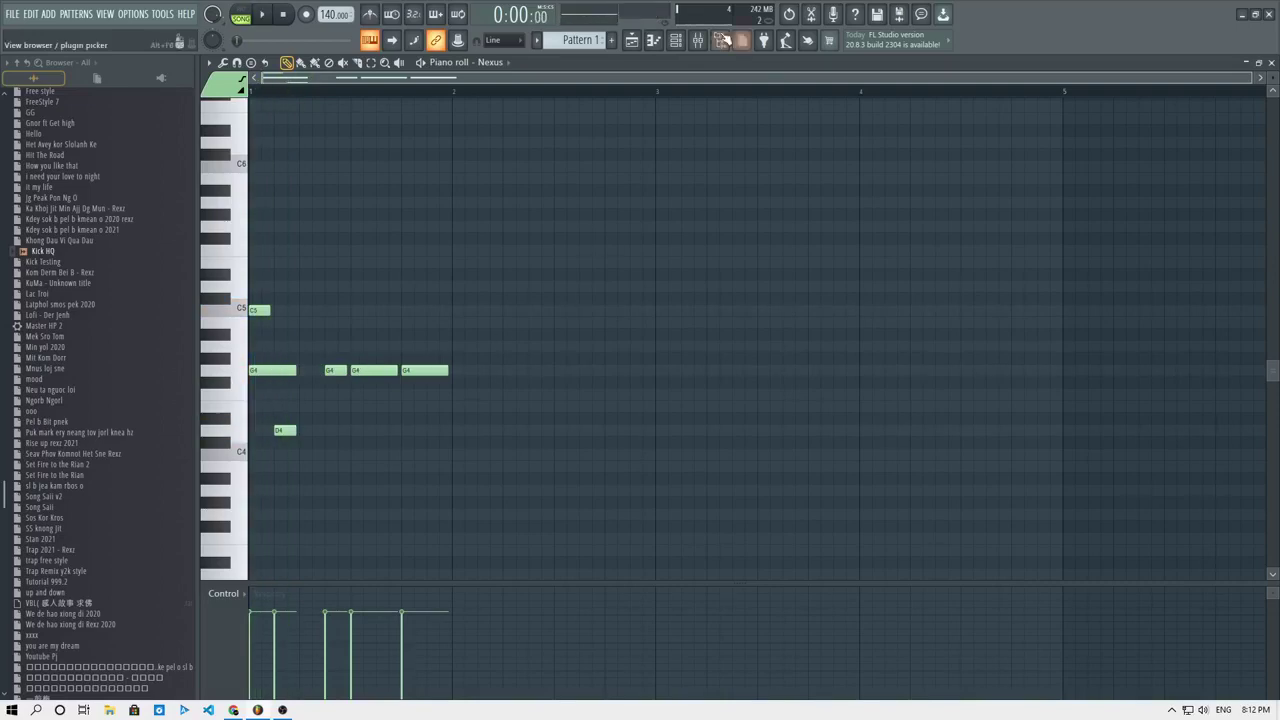
click(697, 40)
key(space)
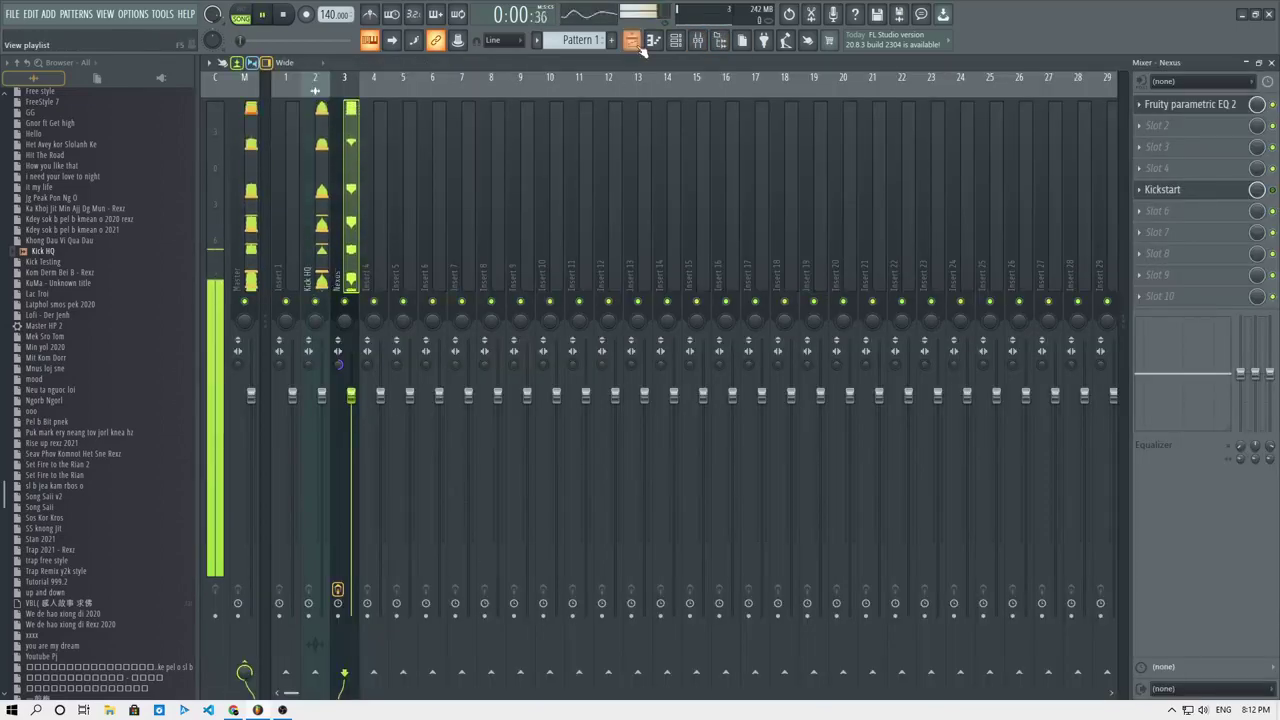
Reopen Pattern 1 from the playlist and put a half-beat G4 back on beat 2, playing the result.
click(638, 43)
key(space)
double_click(406, 303)
key(space)
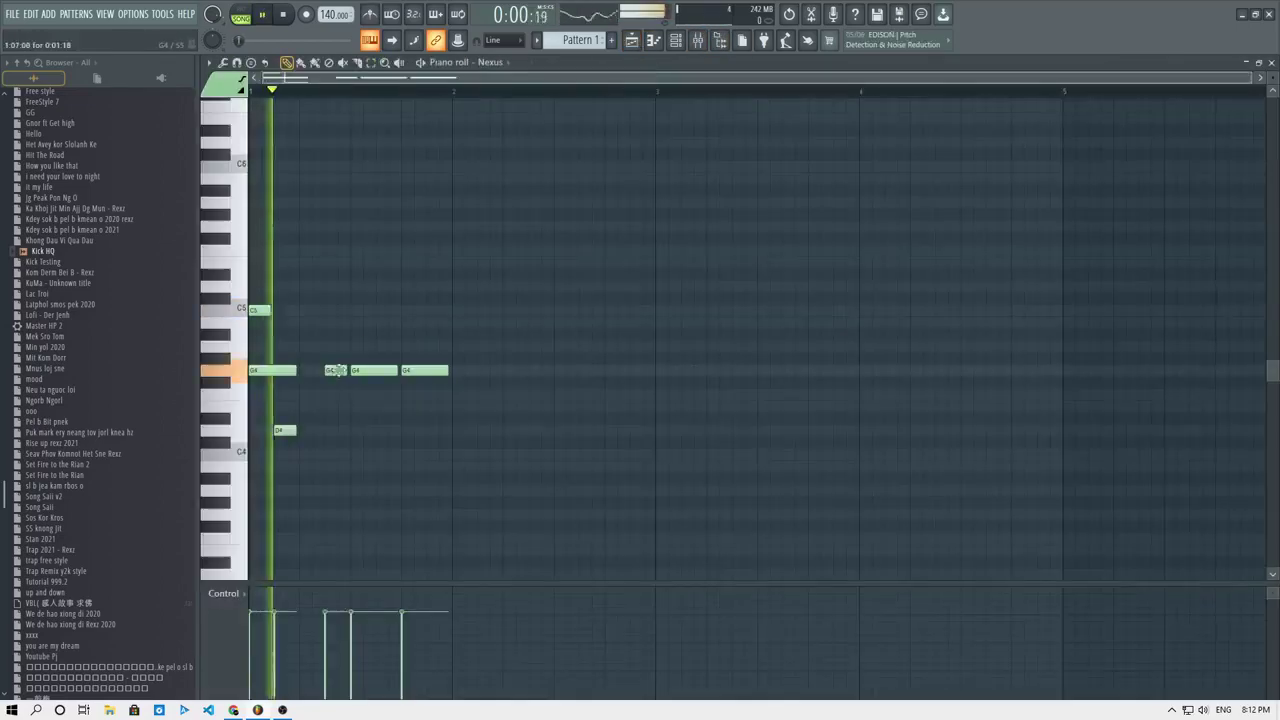
key(space)
click(309, 370)
key(space)
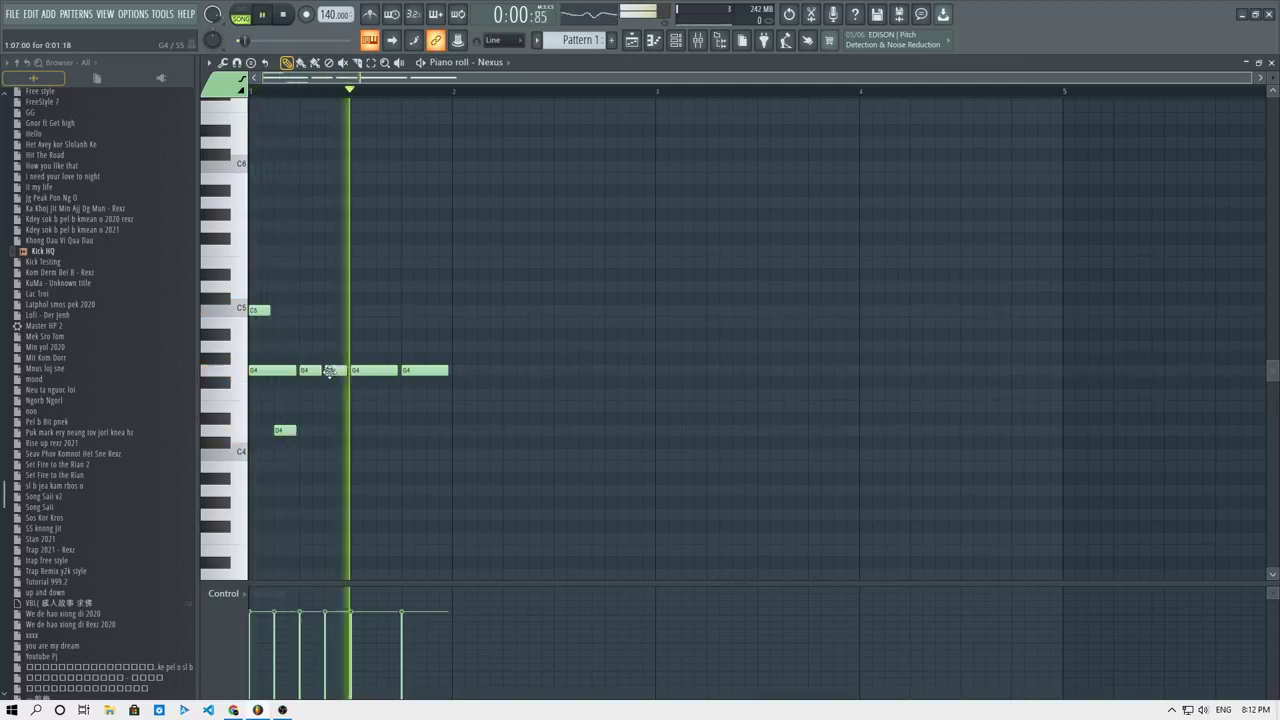
key(space)
key(space)
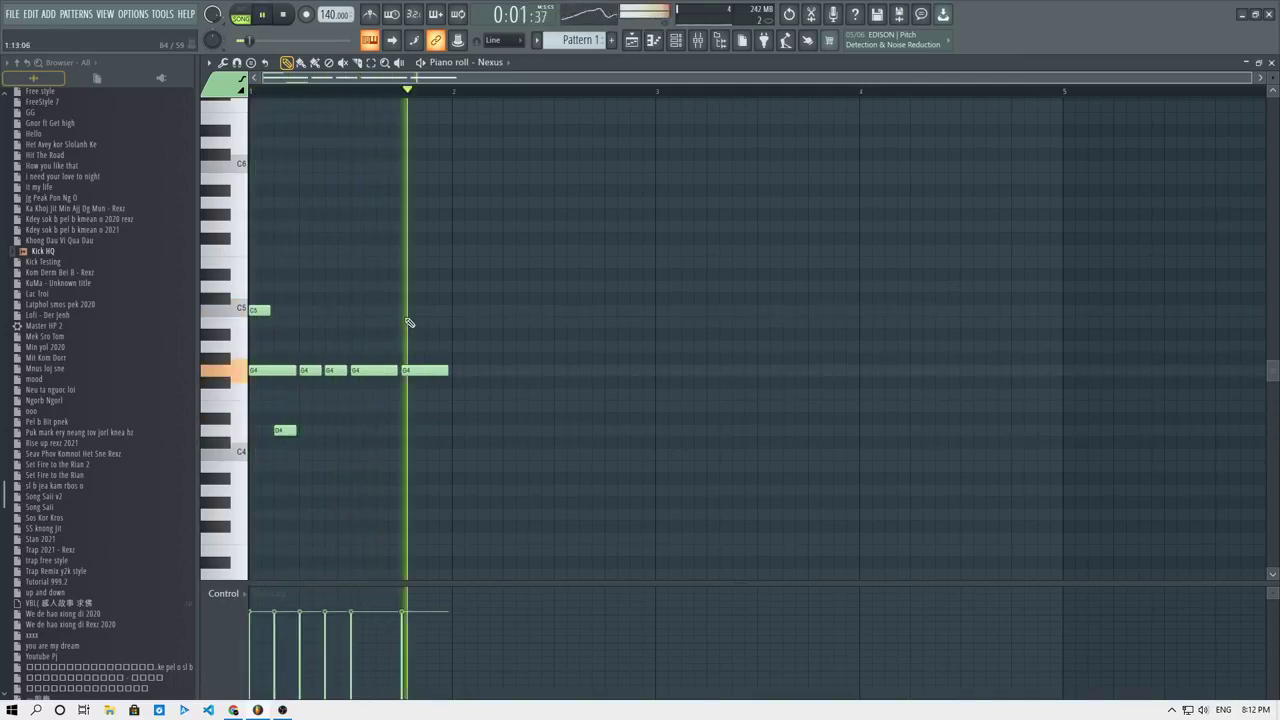
Split the G4 notes on beats 3 and 4 into half-beat G4 notes at beats 3, 3.5, 4 and 4.5.
key(space)
key(space)
mouse_move(437, 372)
mouse_down()
mouse_move(378, 371)
mouse_move(448, 371)
mouse_move(423, 371)
mouse_up()
key(space)
key(space)
click(383, 372)
key(space)
key(space)
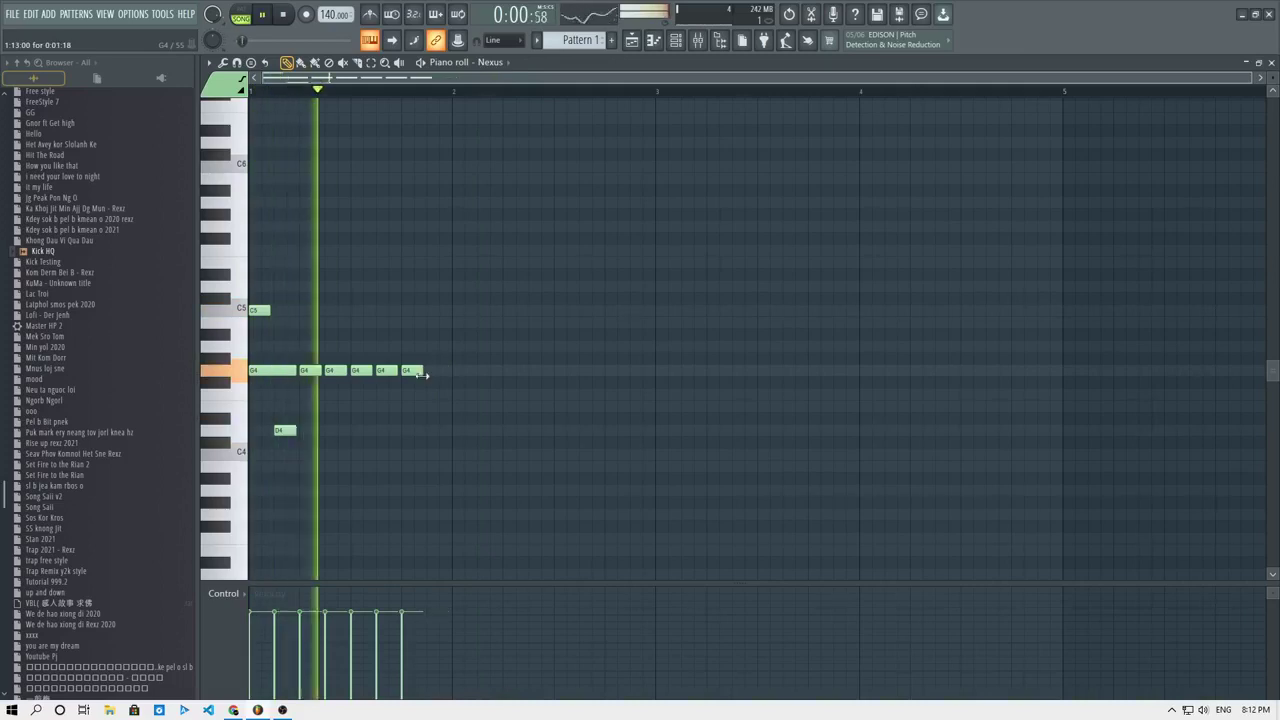
click(427, 371)
key(space)
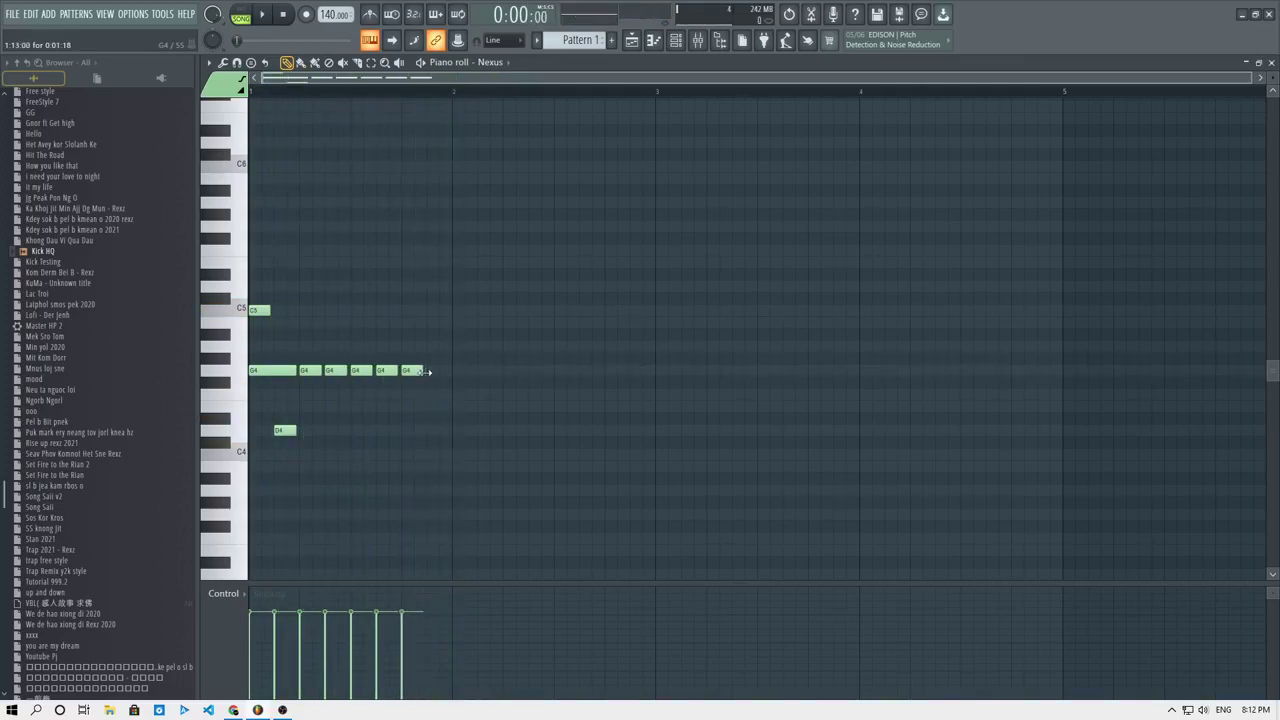
key(space)
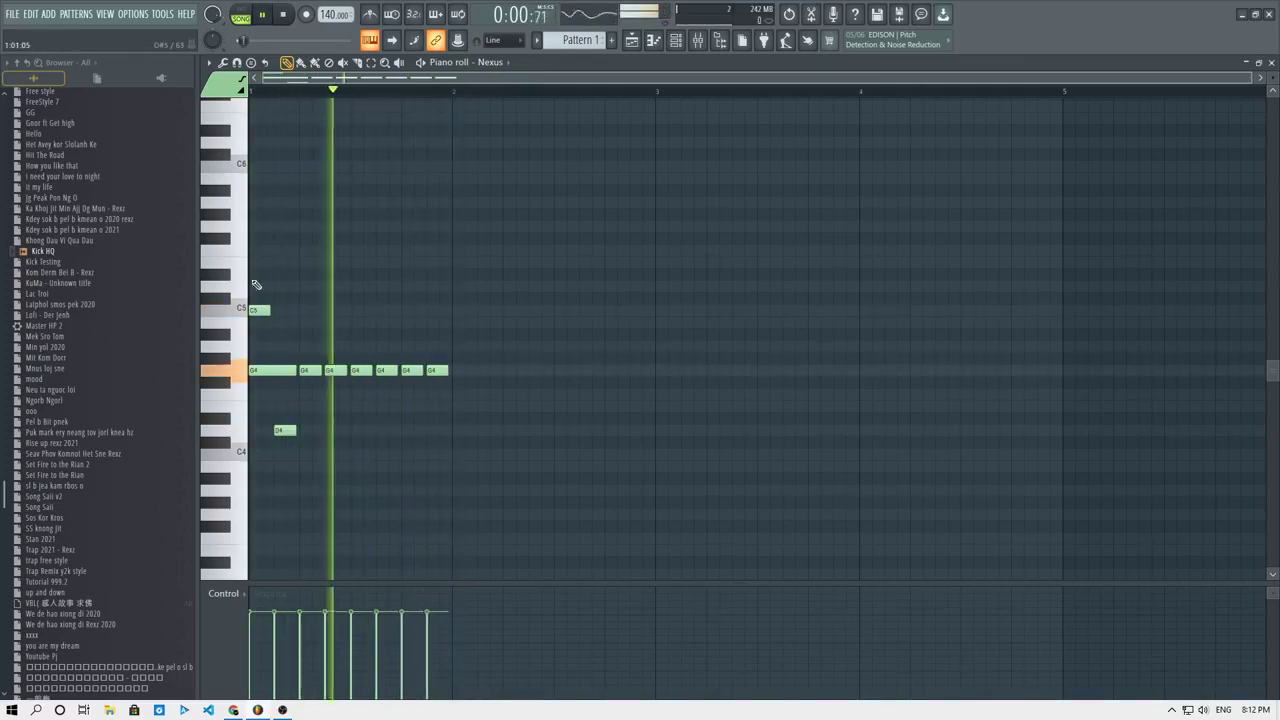
Duplicate all bar 1 notes into bar 2 and play the result in pattern mode.
drag(249, 271, 480, 451)
key(space)
click(253, 368)
key(ctrl+z)
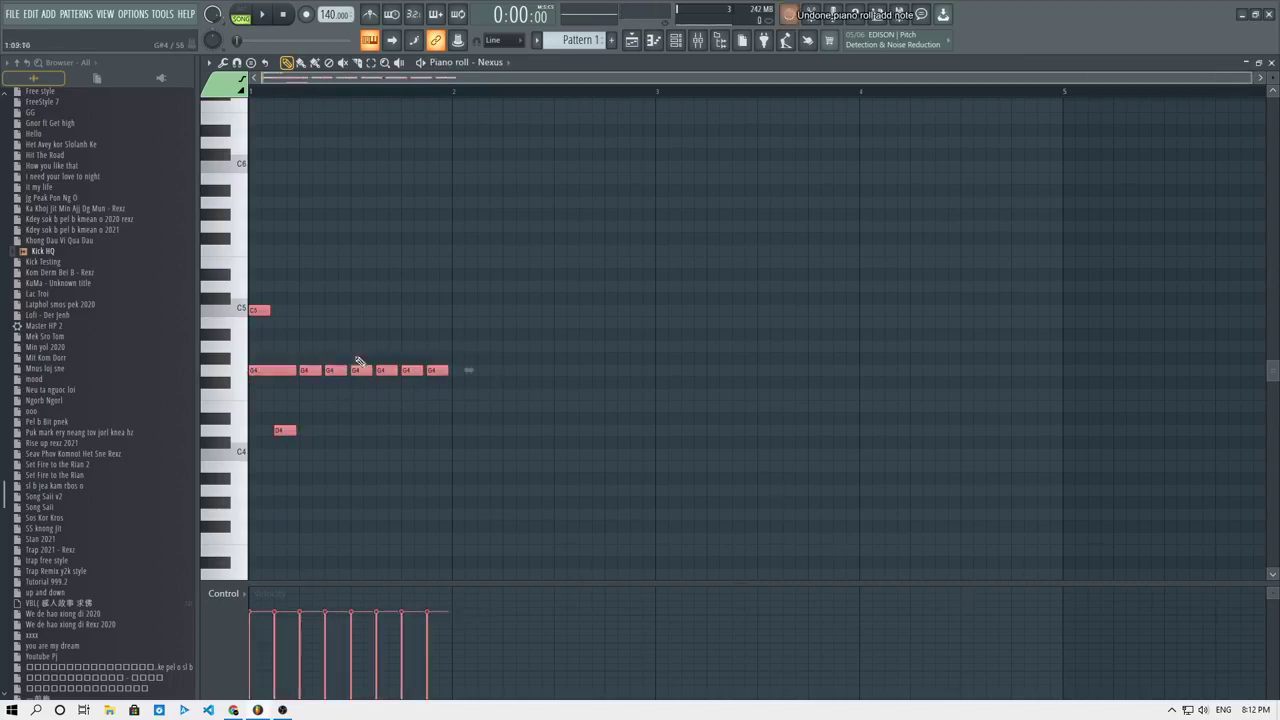
shift+drag(263, 372, 468, 371)
key(space)
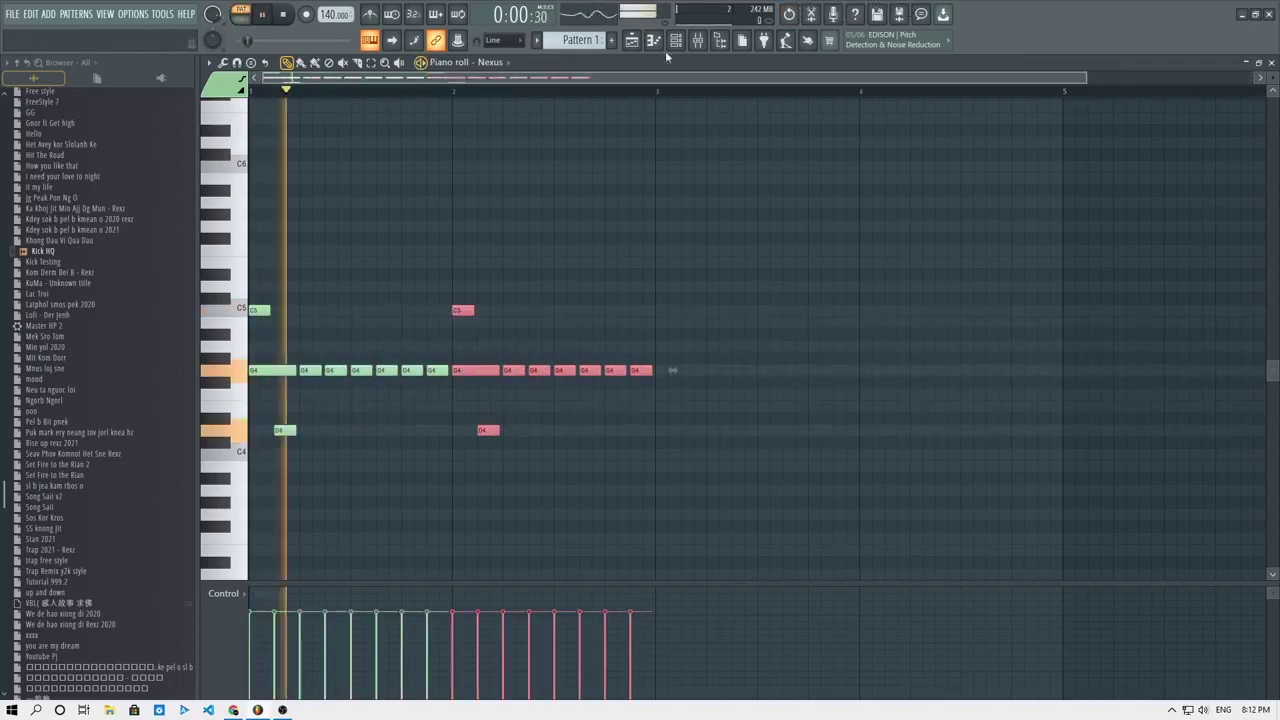
Open the Nexus preset library and audition BA Megapulser and BA knockerbass with the pattern playing.
click(676, 40)
click(533, 129)
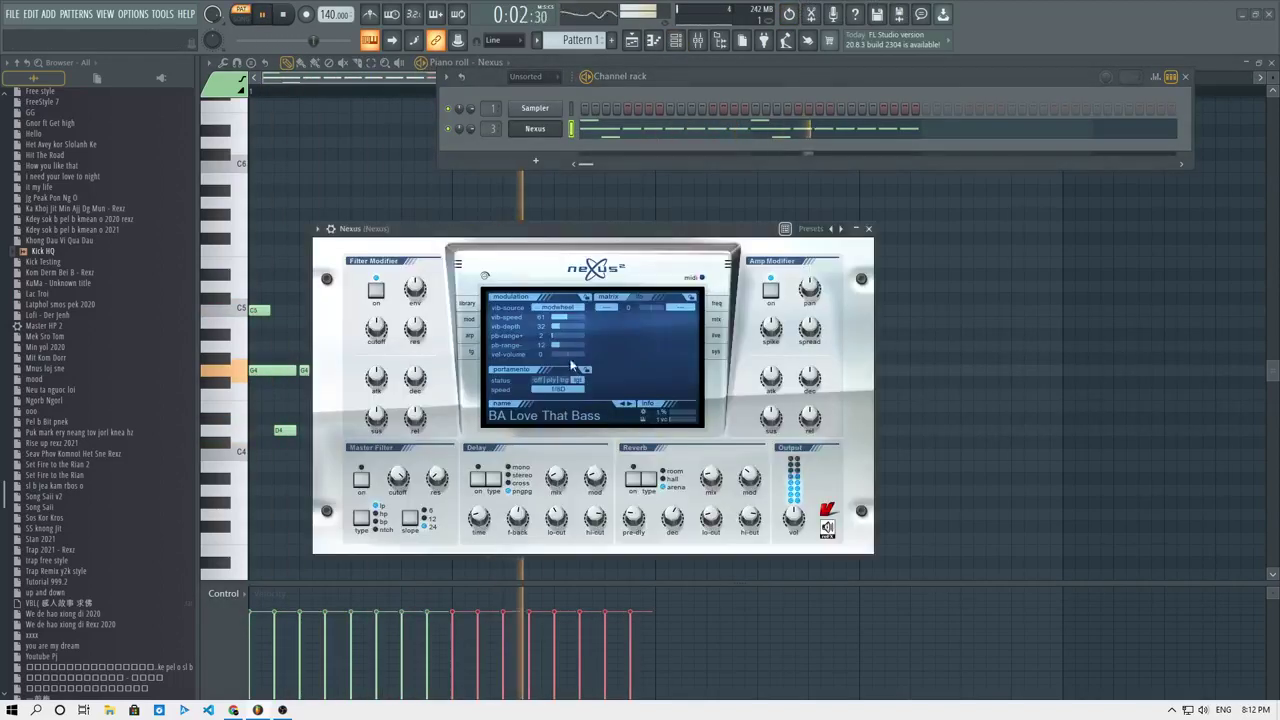
click(468, 304)
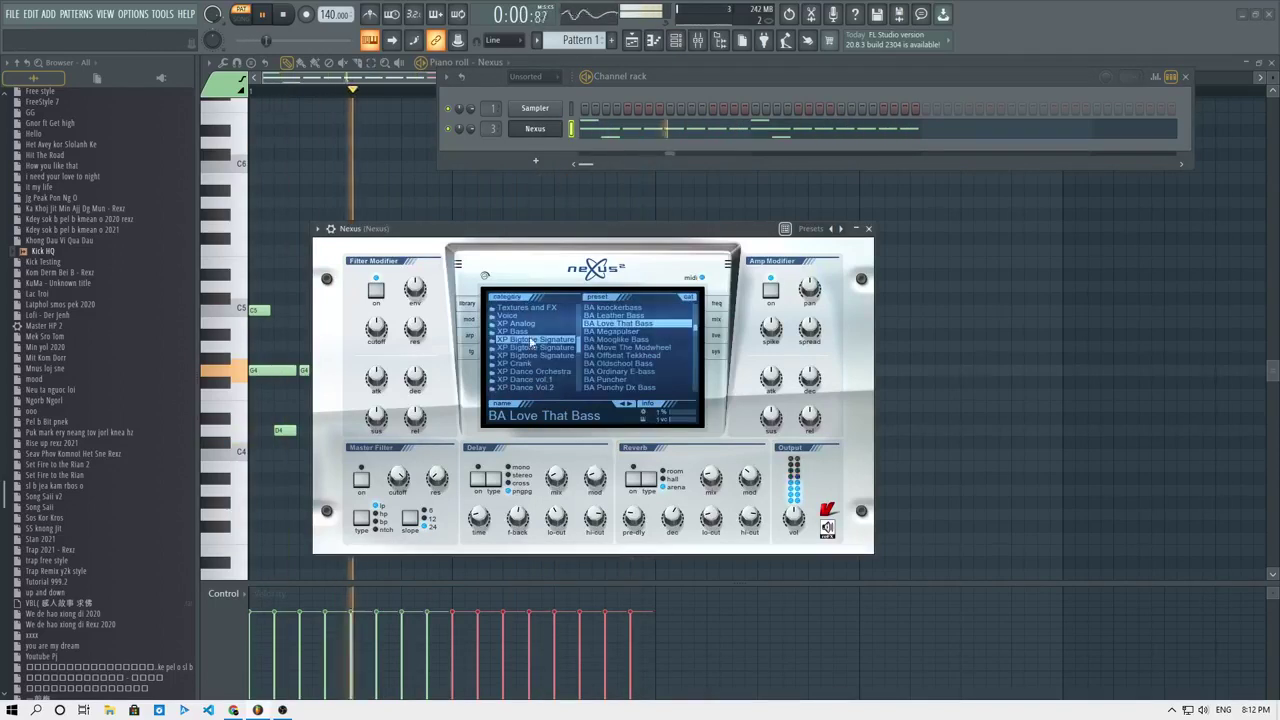
click(633, 332)
click(626, 308)
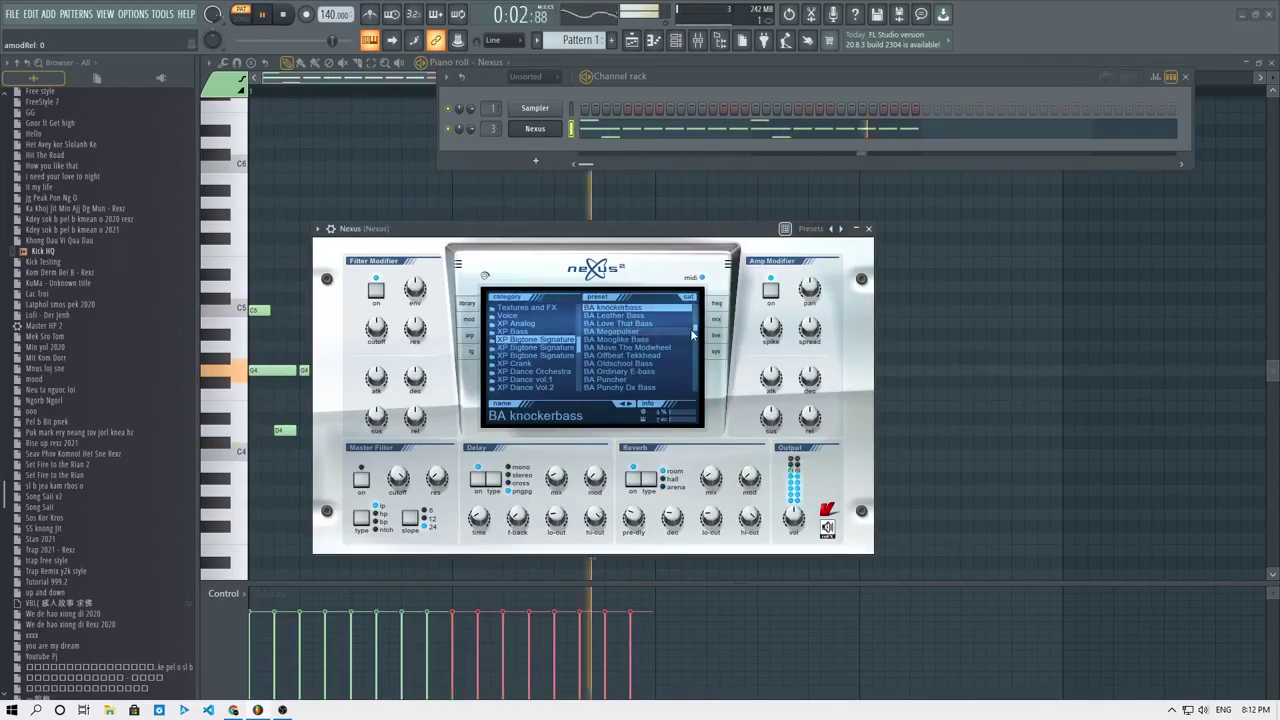
Audition the Nexus presets BA Fav. Housebass, BA Funk-house Bass and BA Hollowed Dance Bass.
drag(694, 331, 689, 326)
click(640, 332)
click(624, 347)
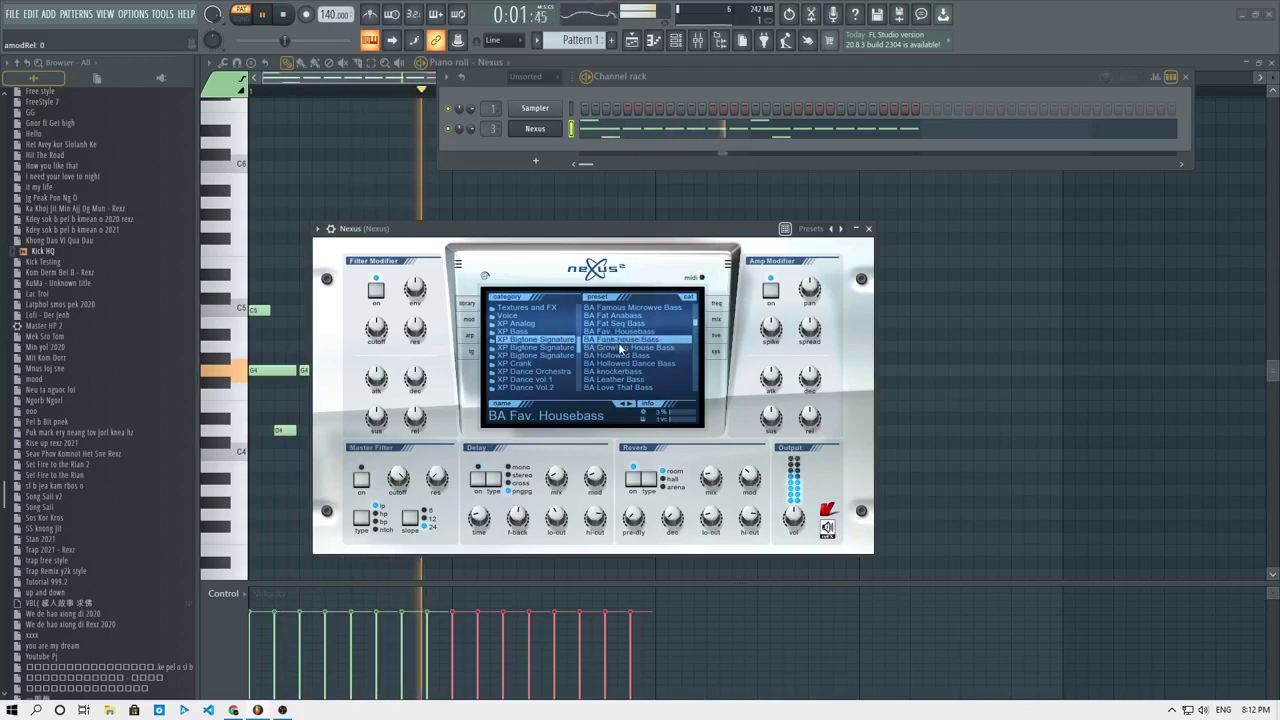
click(626, 364)
Audition the Nexus presets BA Degraded Velo Bass, BA Clicking Degrader and BA Click Bass.
drag(693, 326, 693, 311)
click(655, 325)
click(629, 316)
click(627, 323)
click(620, 316)
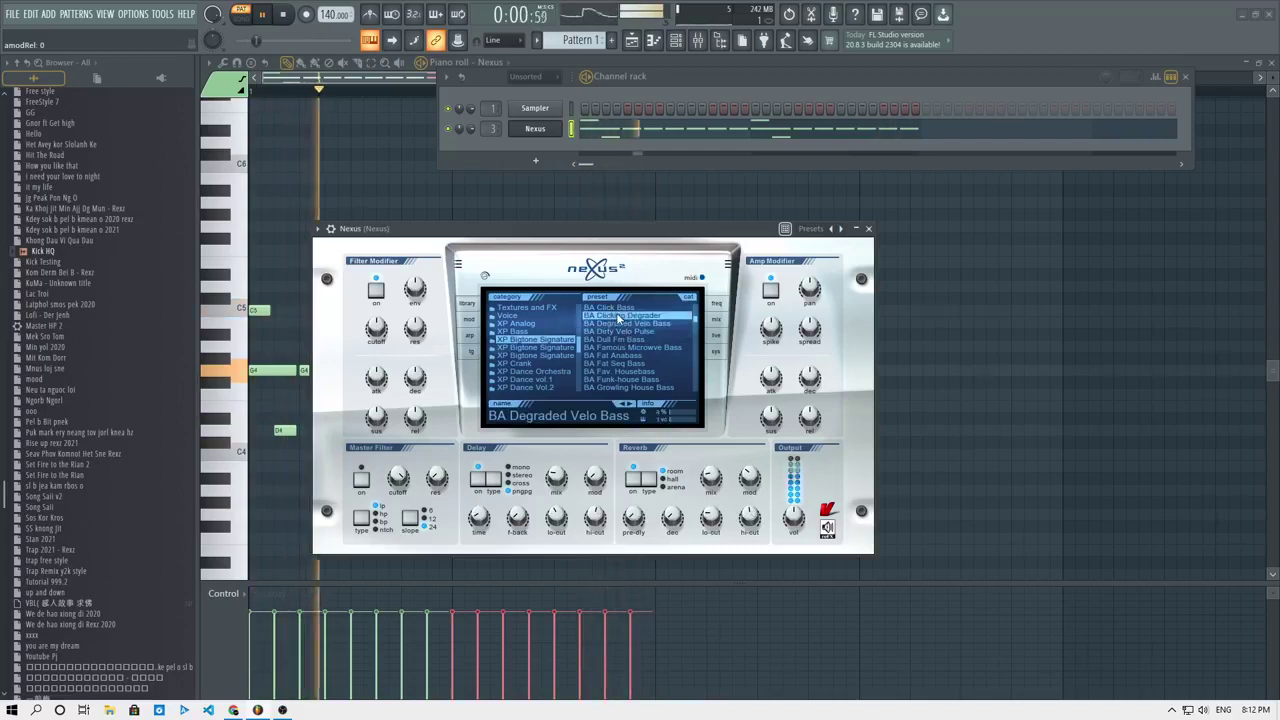
click(619, 308)
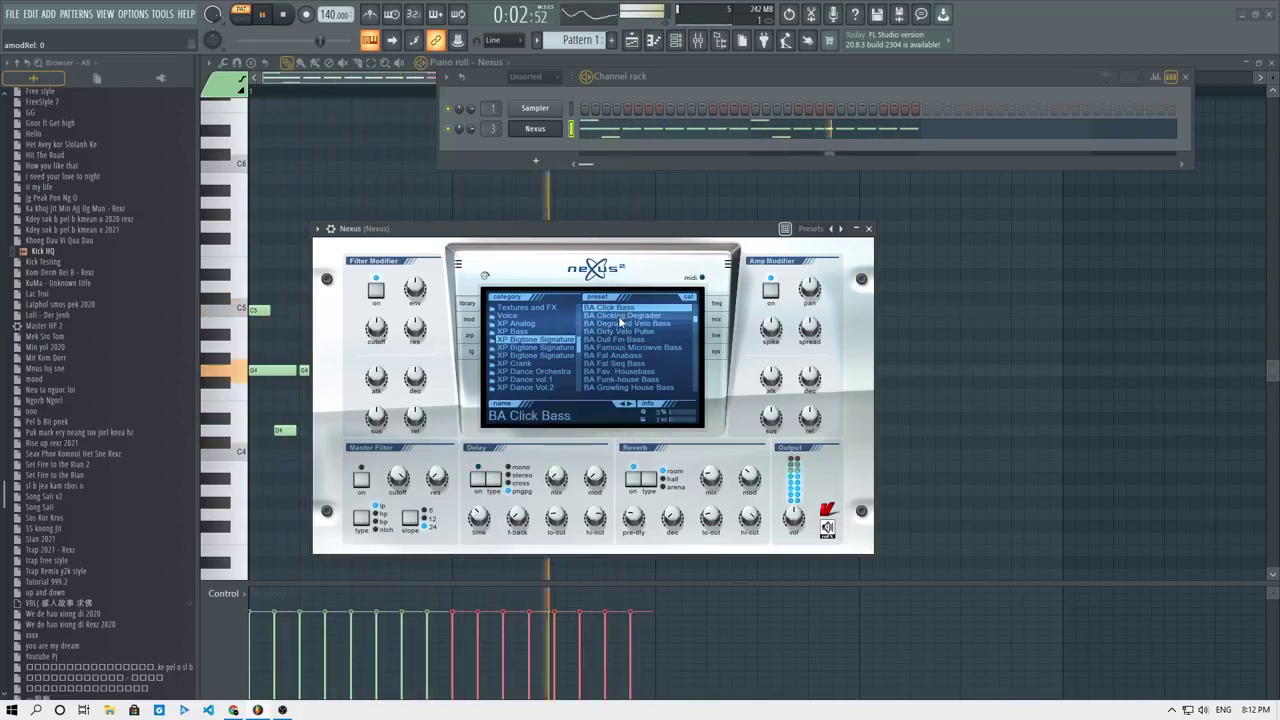
Audition BA Dirty Velo Pulse, BA Fat Anabass, BA Fat Seq Bass and BA Fav. Housebass, and load BA Smack That Bass.
click(620, 316)
click(620, 331)
click(612, 356)
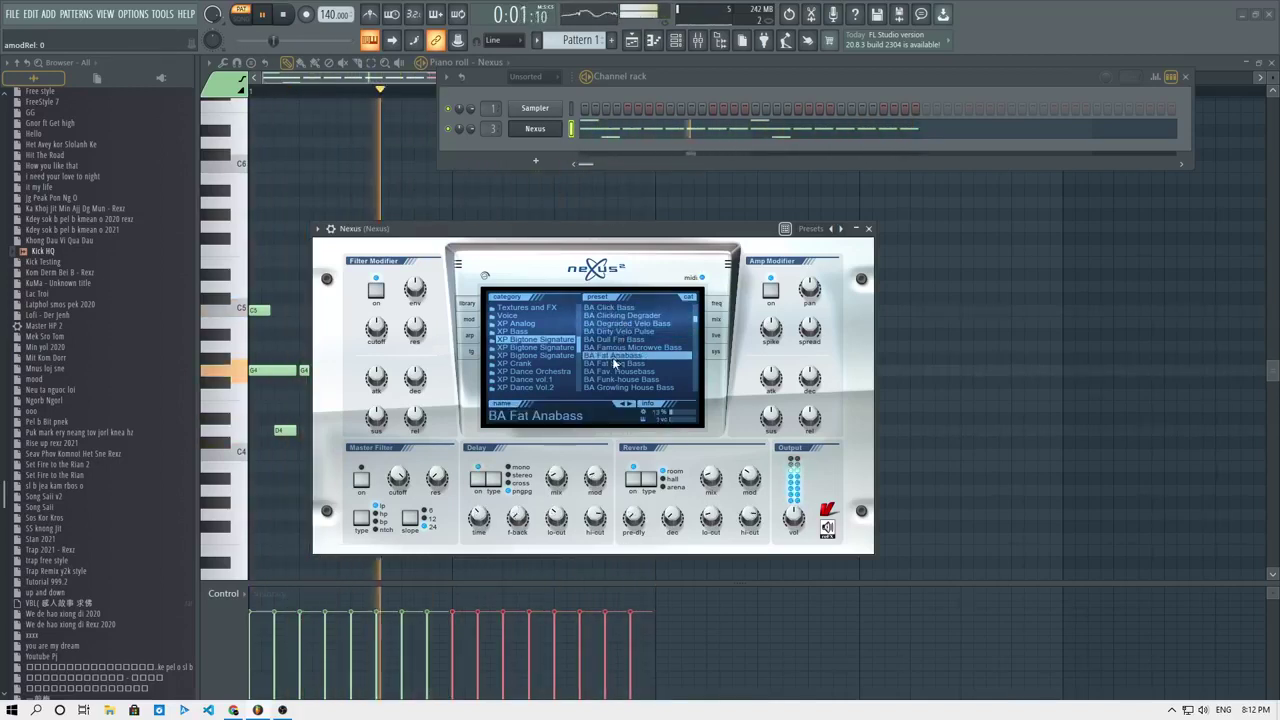
click(612, 364)
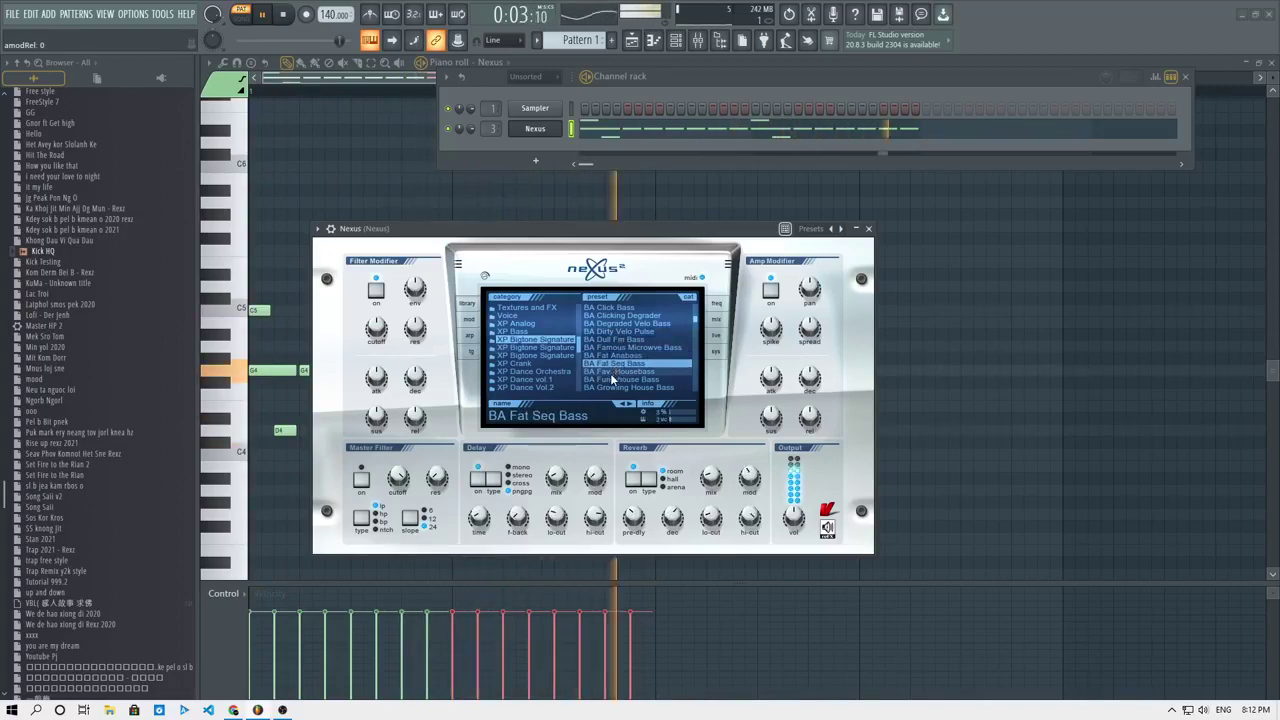
click(612, 372)
scroll(620, 370, down, 5)
click(634, 364)
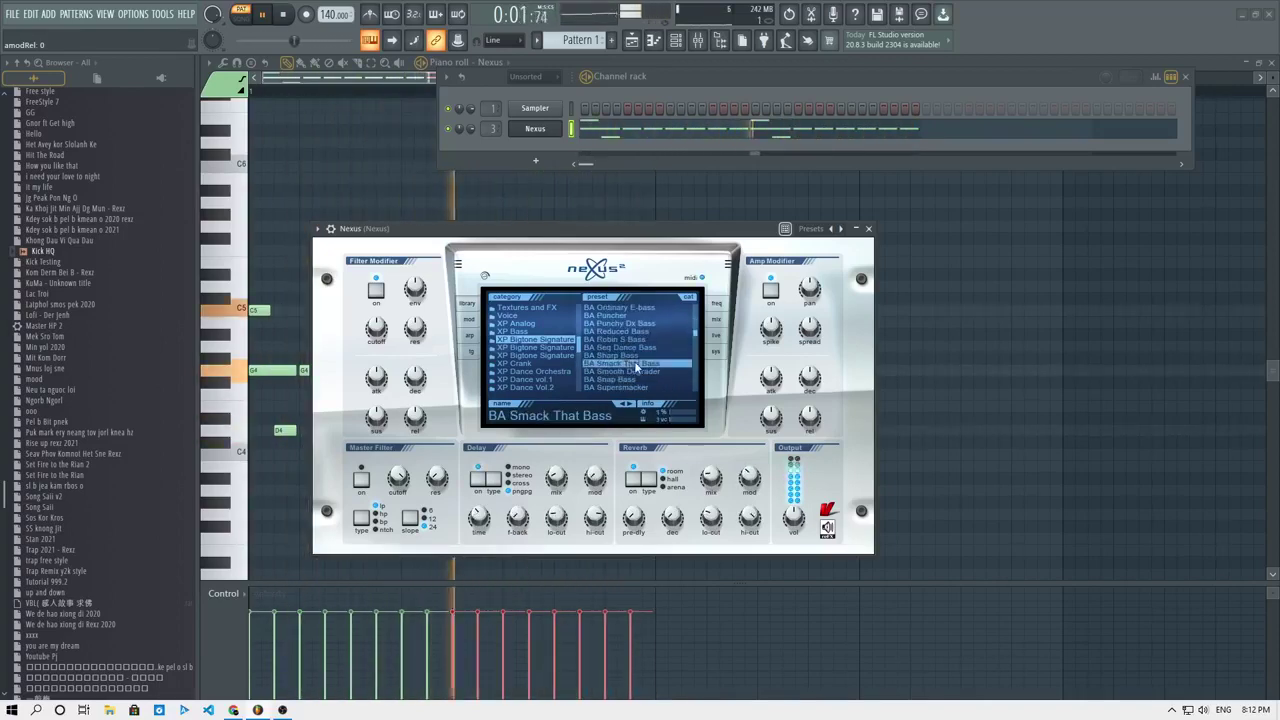
Set the project tempo to 138 BPM and lower the Nexus mixer track's volume.
click(648, 348)
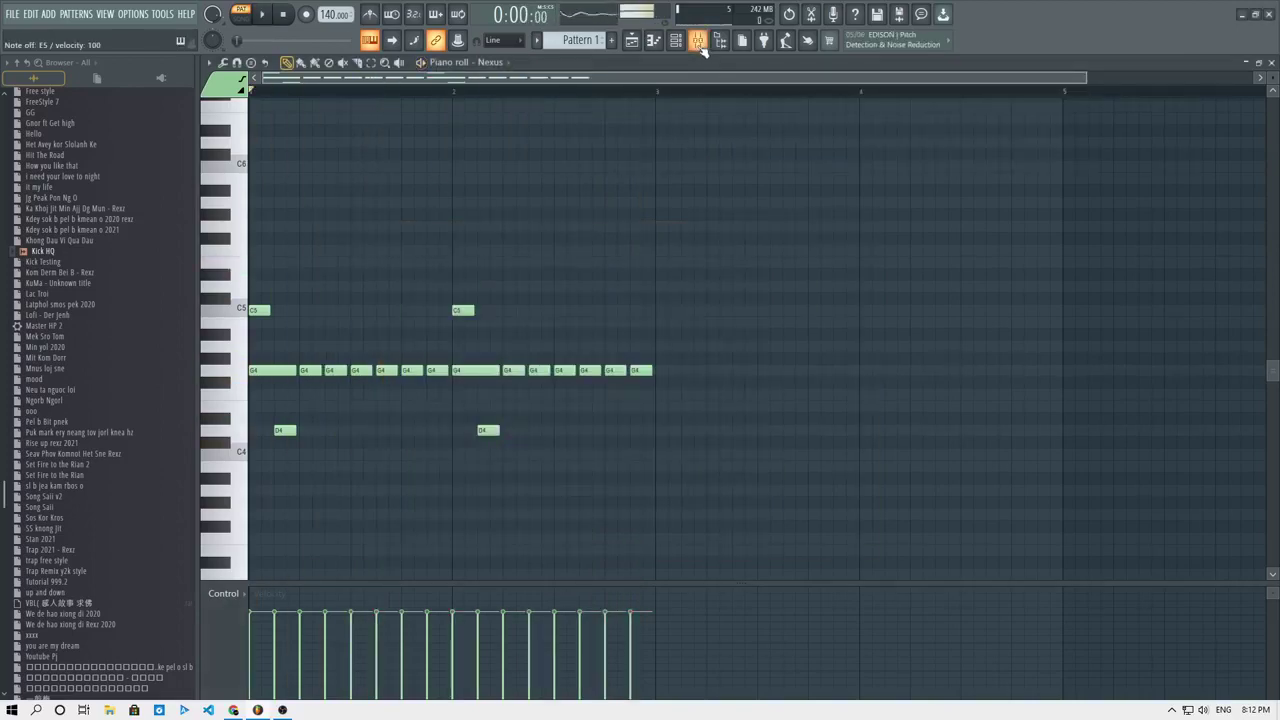
click(697, 40)
right_click(333, 14)
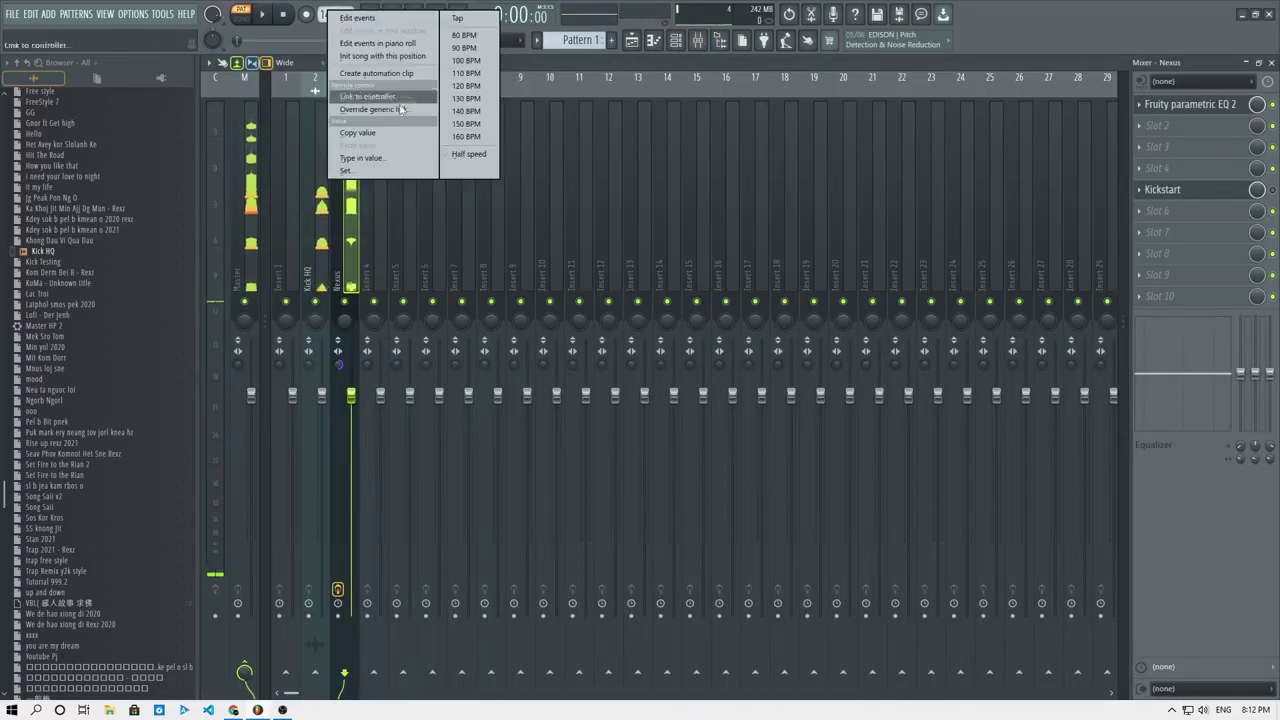
click(467, 100)
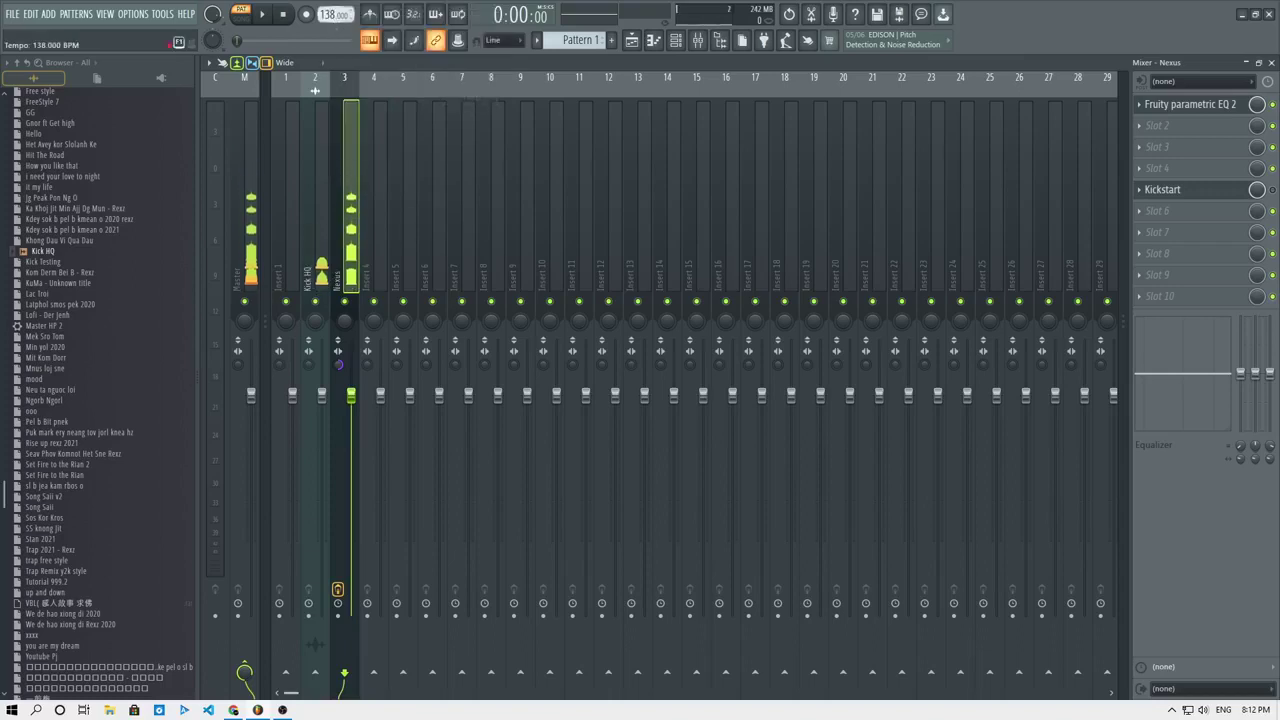
key(e)
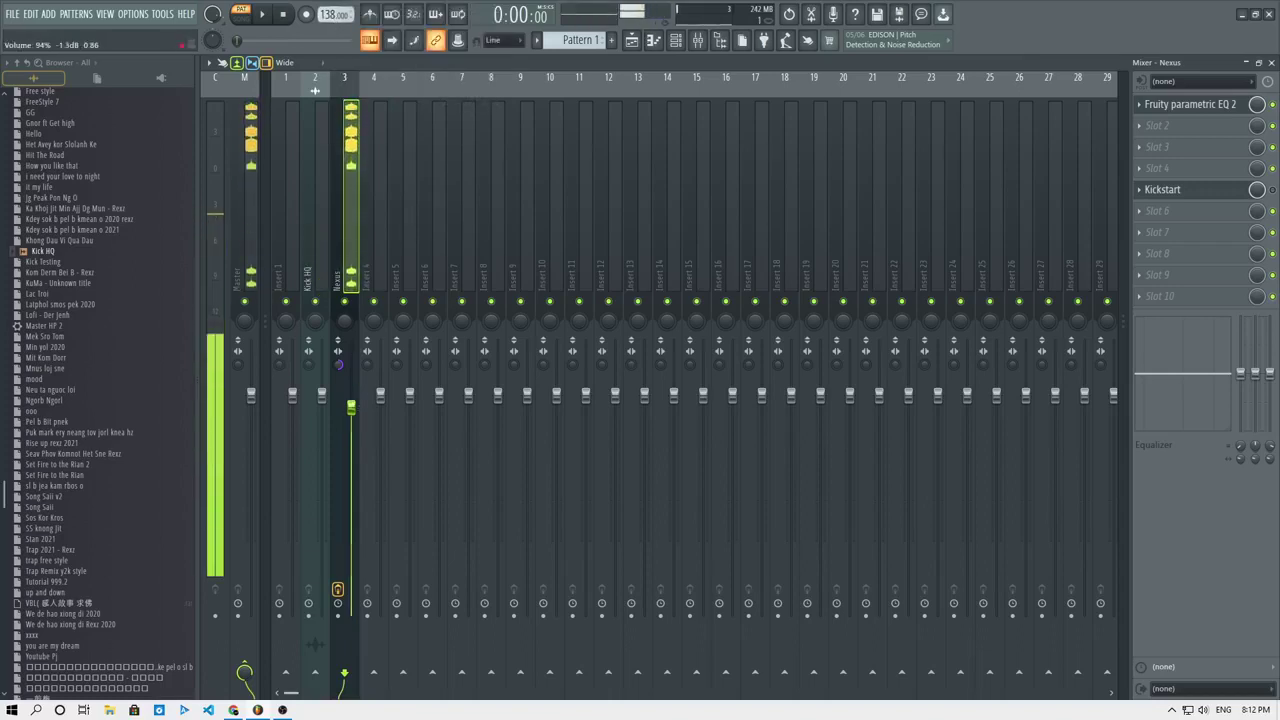
Reopen Nexus and audition the presets BA Snap Bass, BA Supersmacker and BA Velo Pulse 01 against the pattern.
click(676, 39)
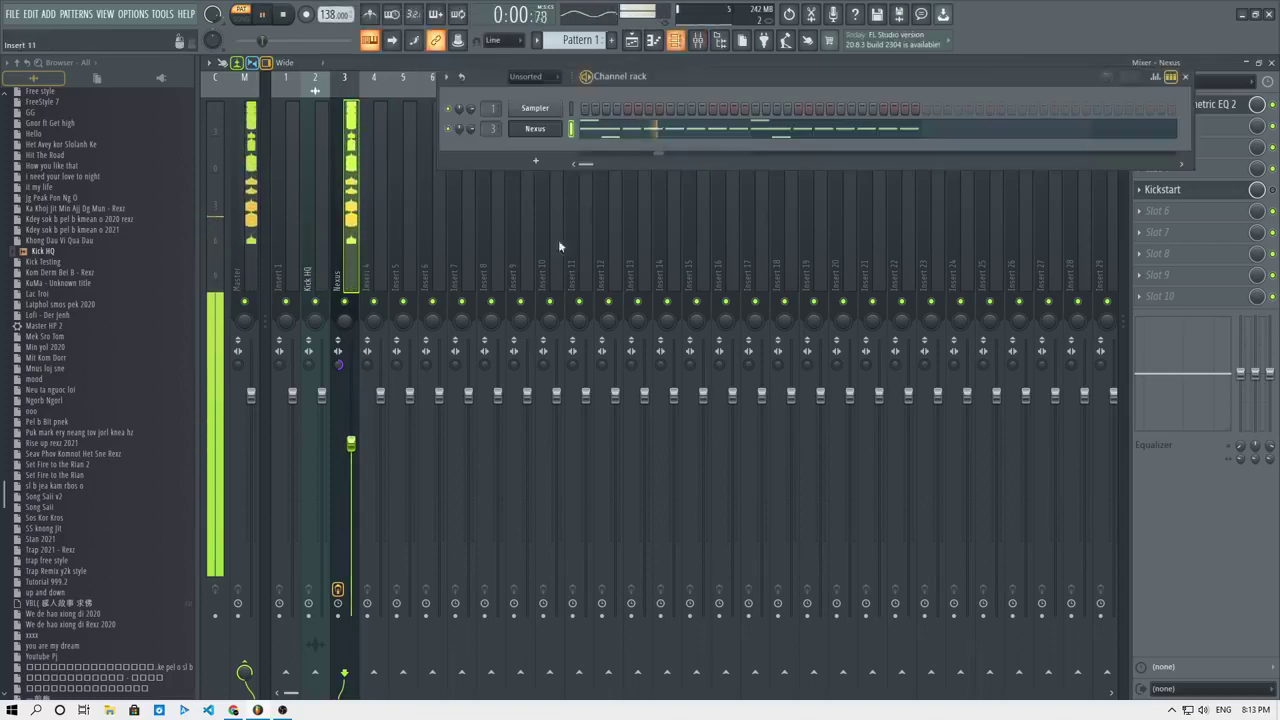
click(534, 129)
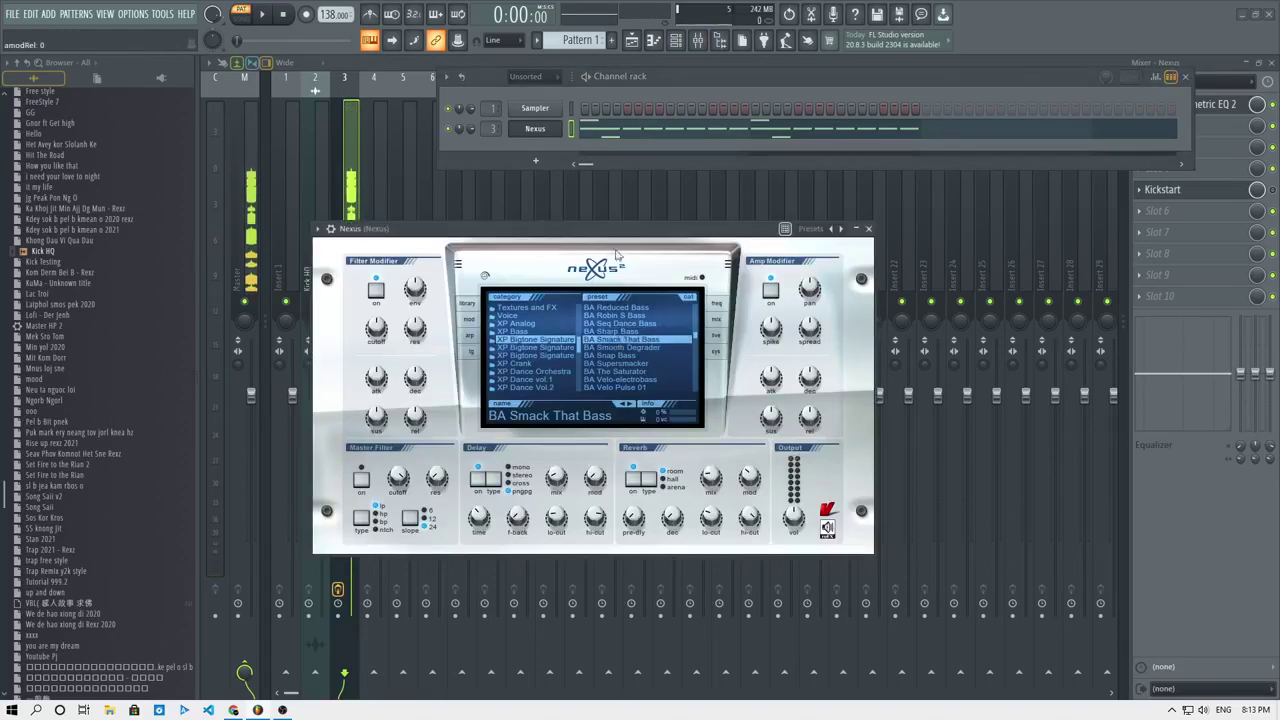
key(e)
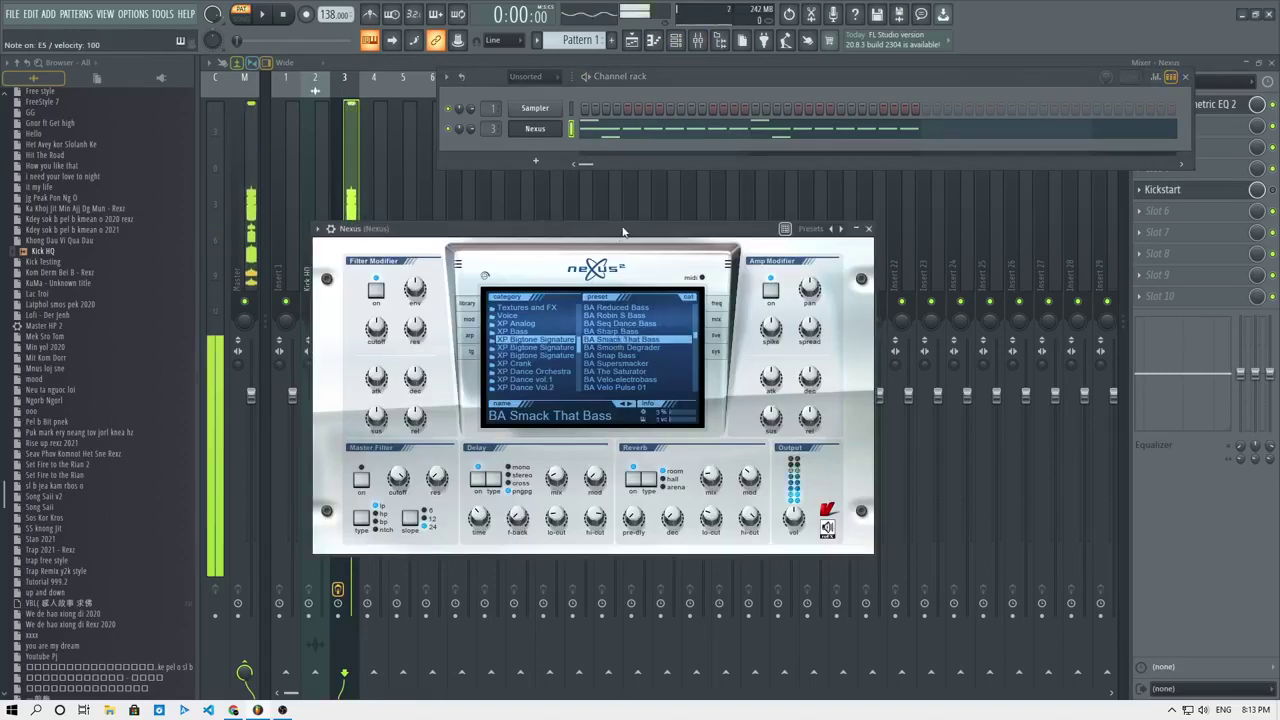
click(620, 356)
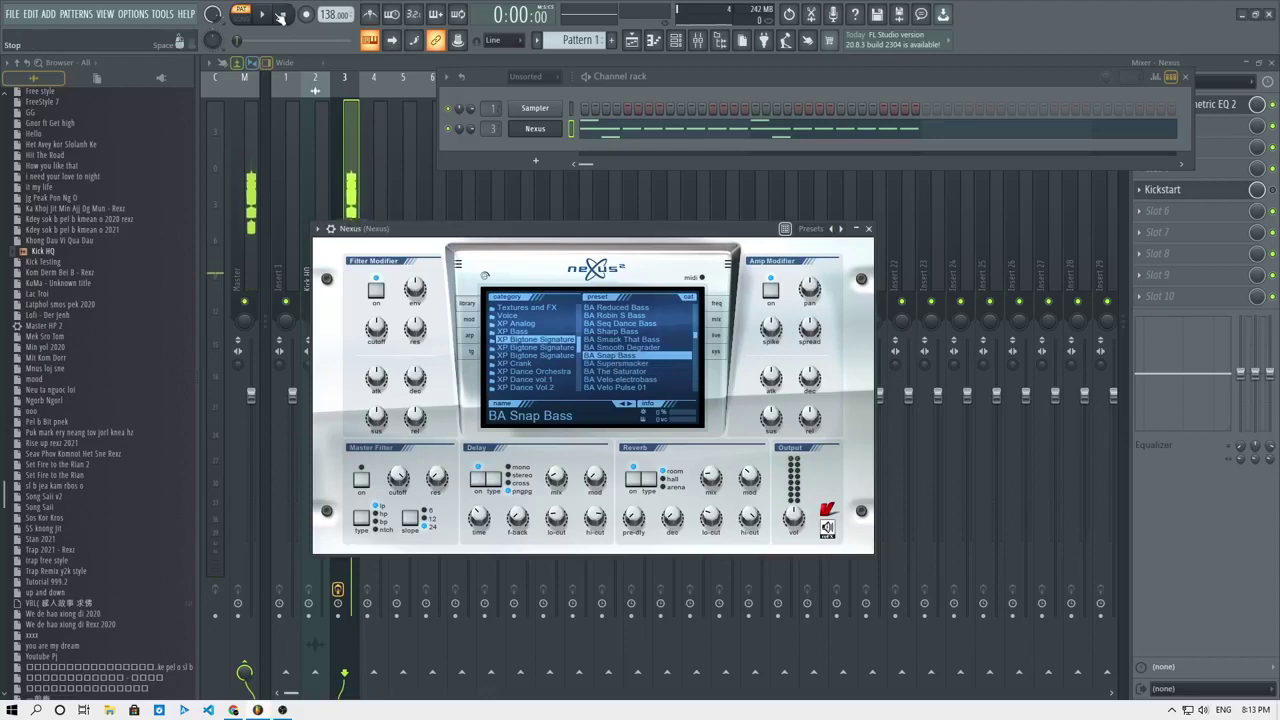
click(264, 15)
click(627, 364)
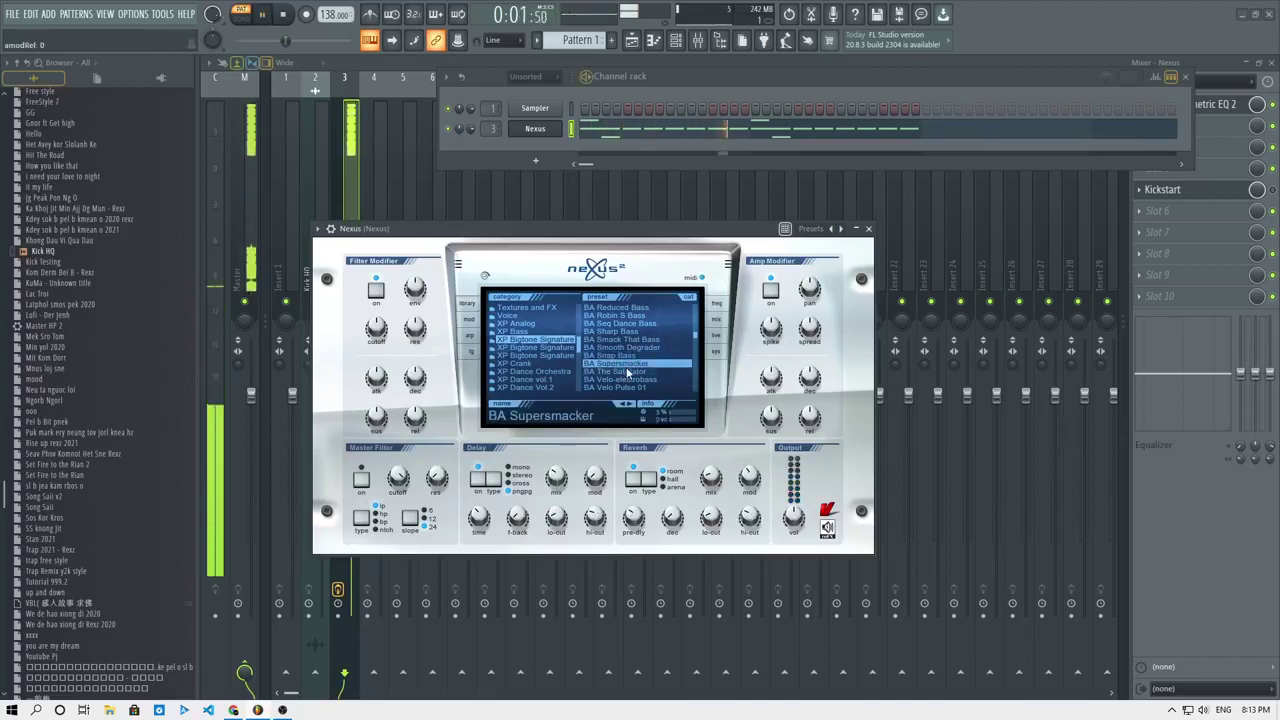
click(624, 380)
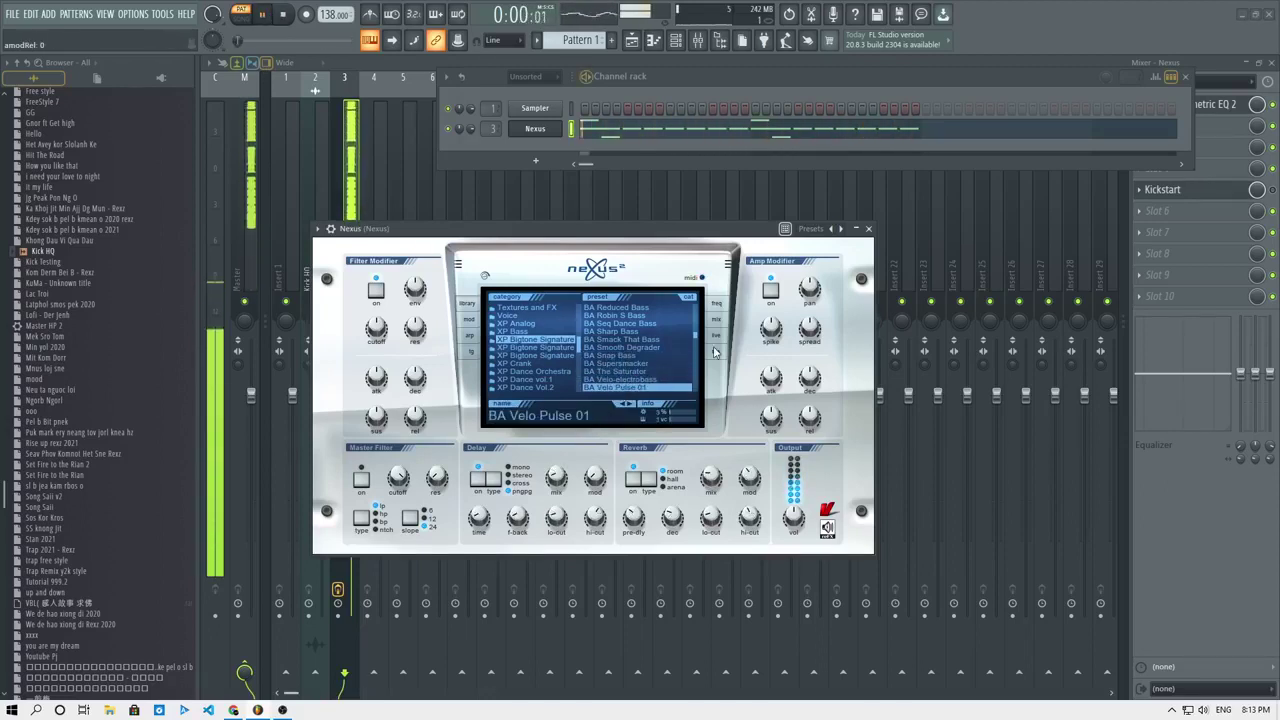
Audition PD Comin` Cold, and BA drilling seq bass from the second XP Bigtone Signature category.
drag(695, 340, 695, 354)
click(640, 371)
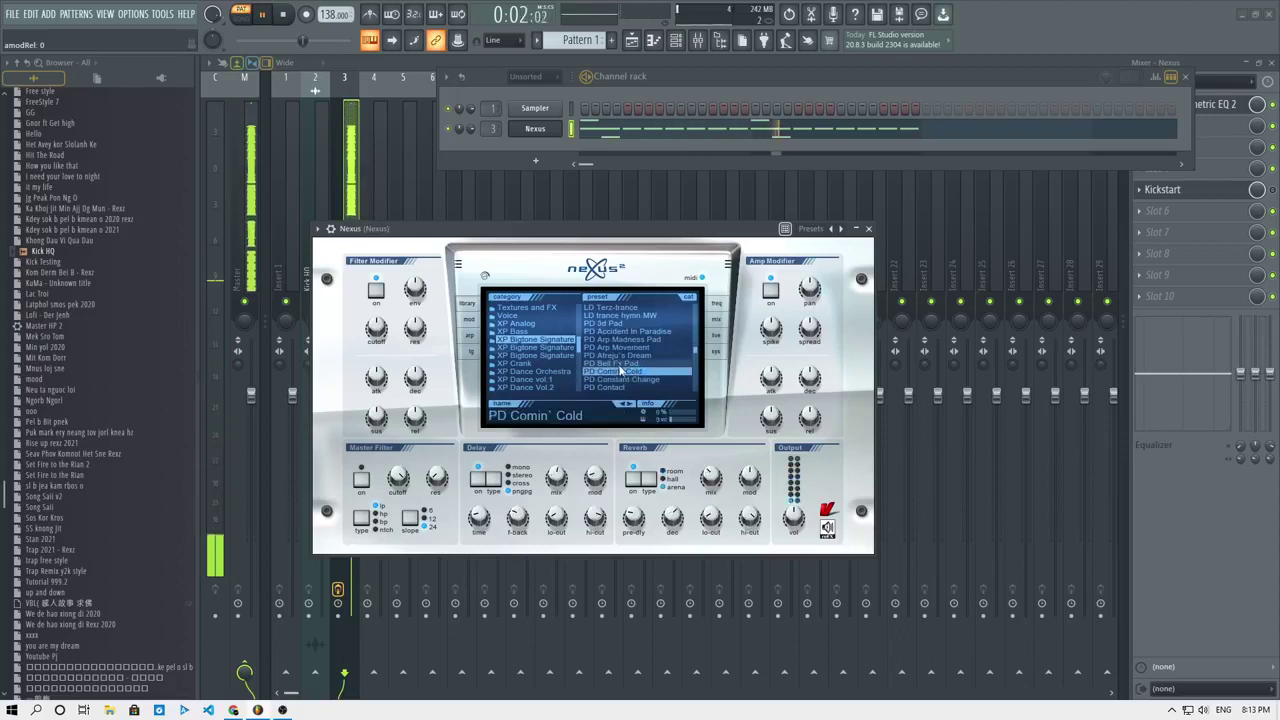
click(558, 348)
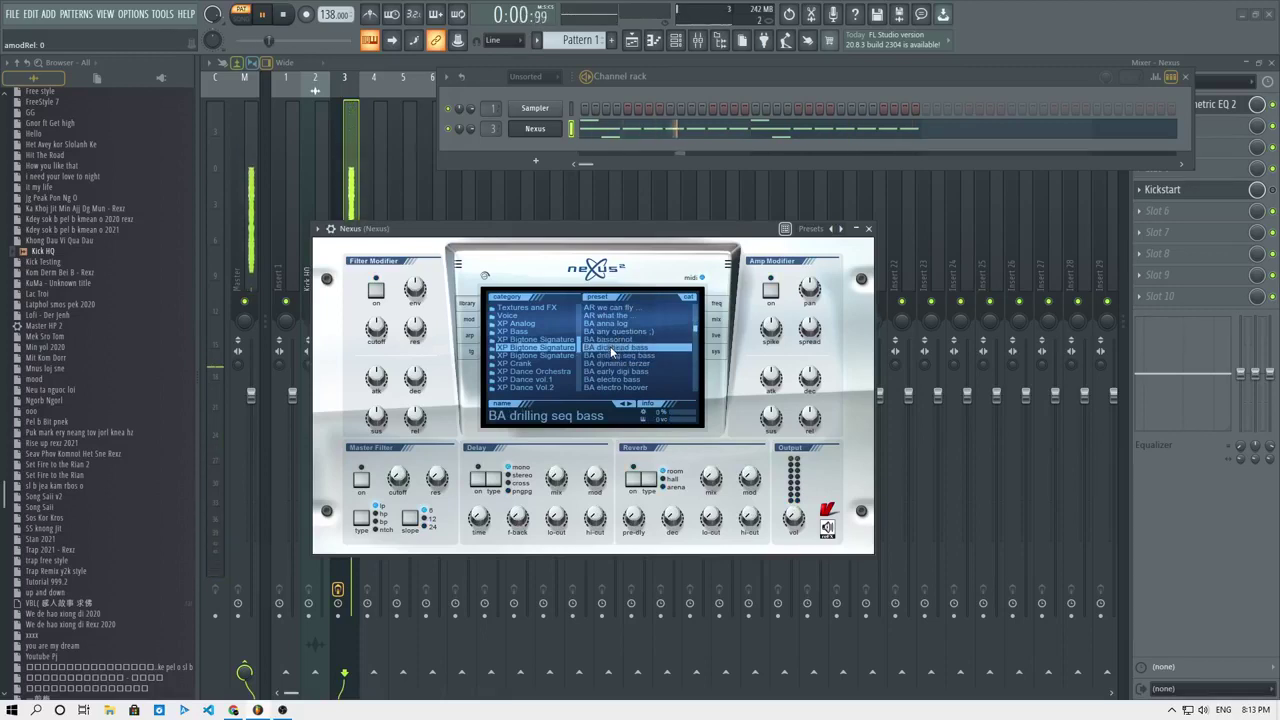
Replace the Nexus instrument with Sytrus and audition its bass presets Perc and Perc 2.
right_click(536, 130)
mouse_move(590, 231)
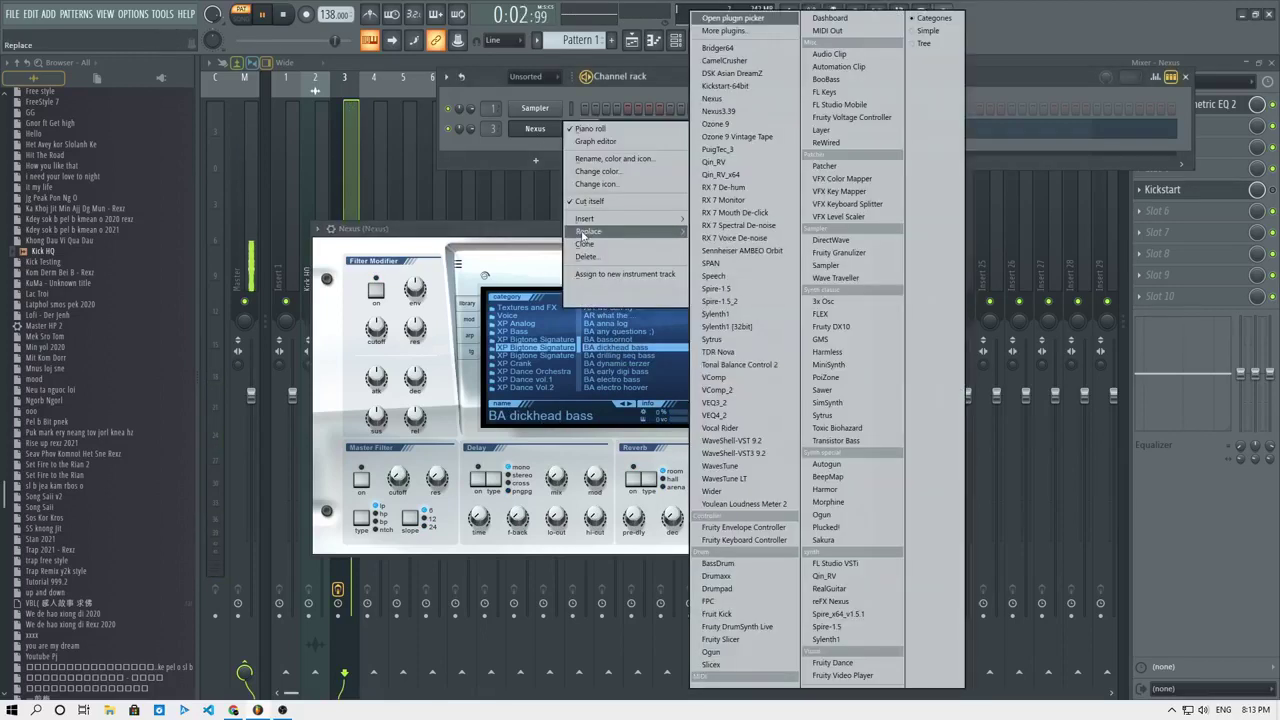
click(822, 415)
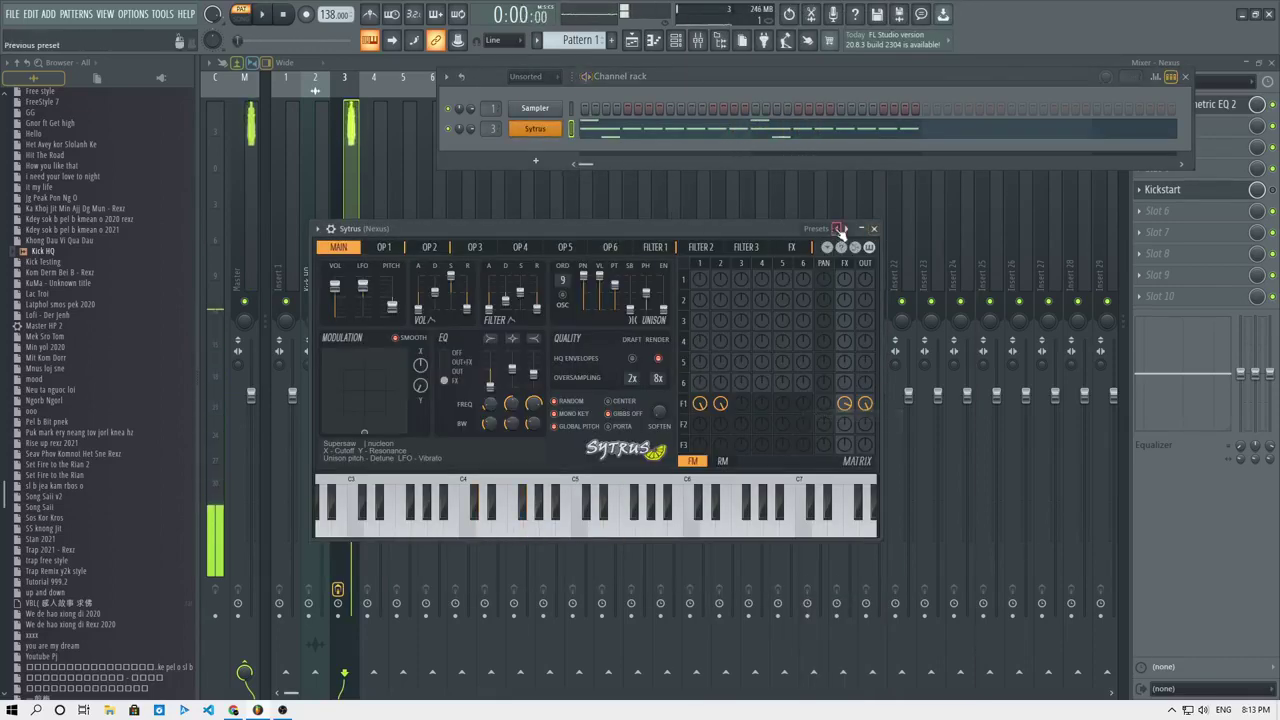
click(839, 230)
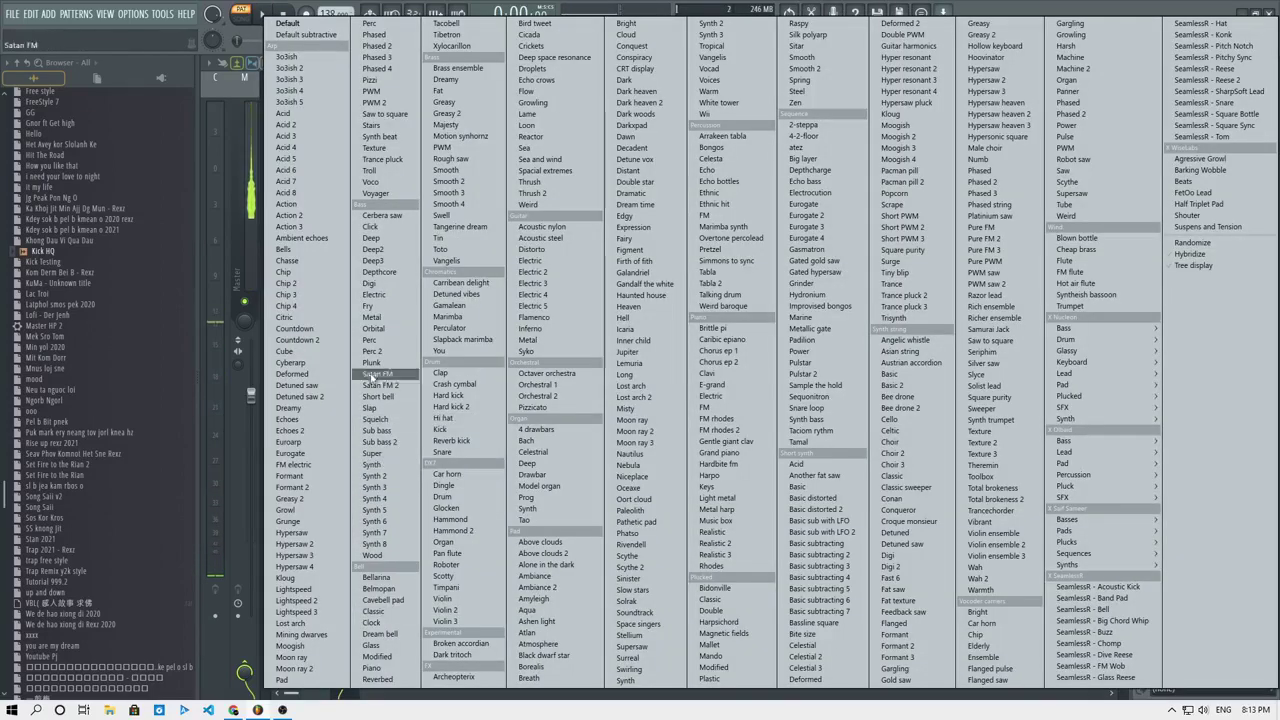
click(371, 341)
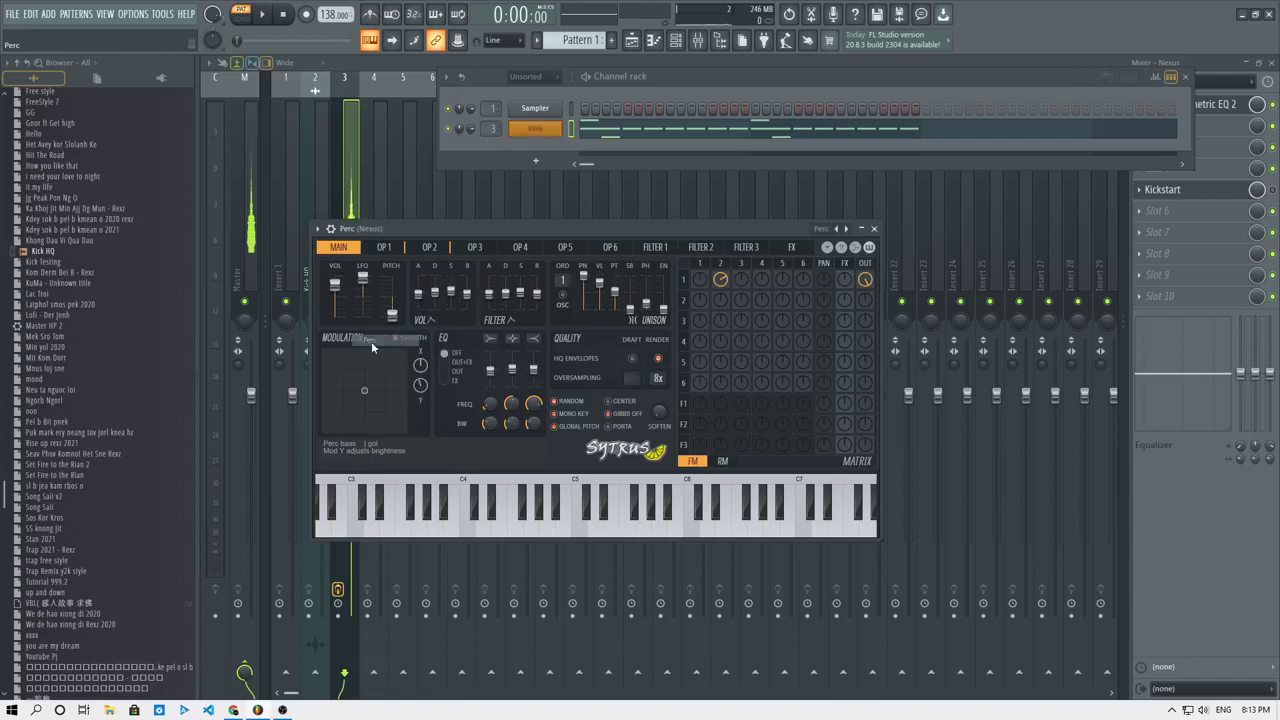
click(847, 230)
key(space)
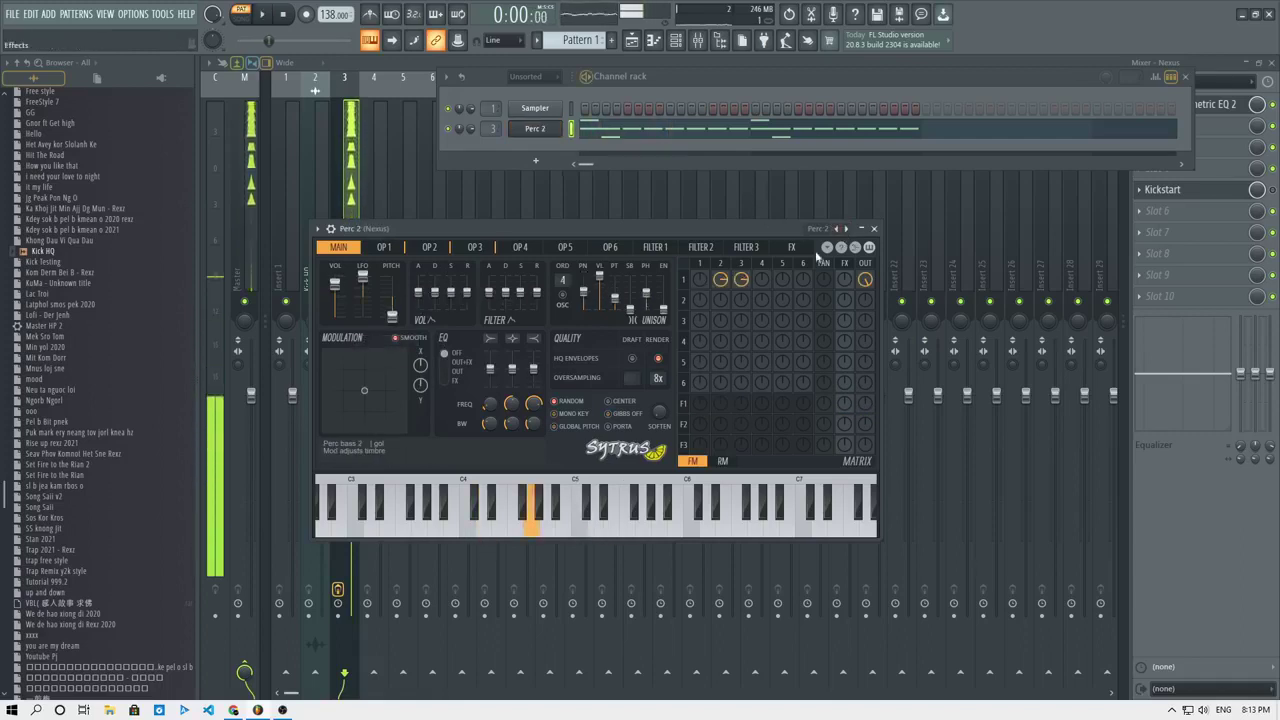
Replace Sytrus with Nexus and audition BA Growling House Bass and BA Leather Bass from the first XP Bigtone Signature category.
right_click(560, 124)
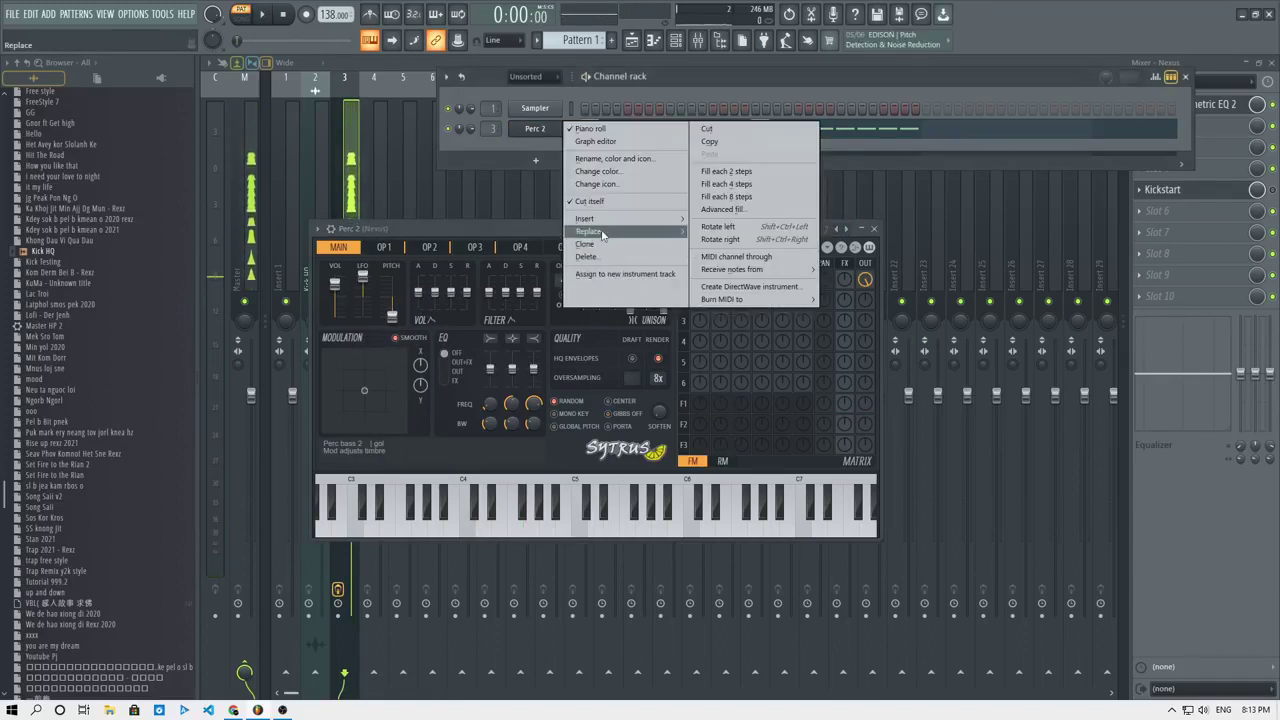
mouse_move(603, 235)
click(713, 101)
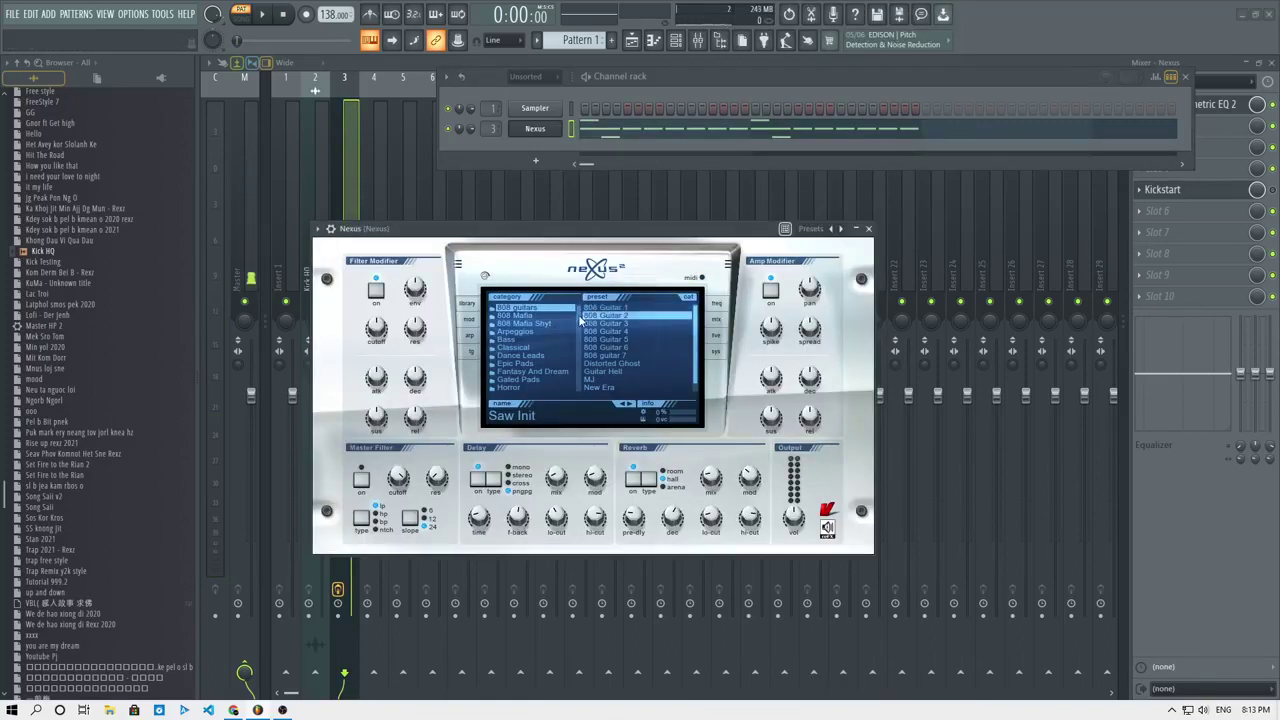
click(560, 331)
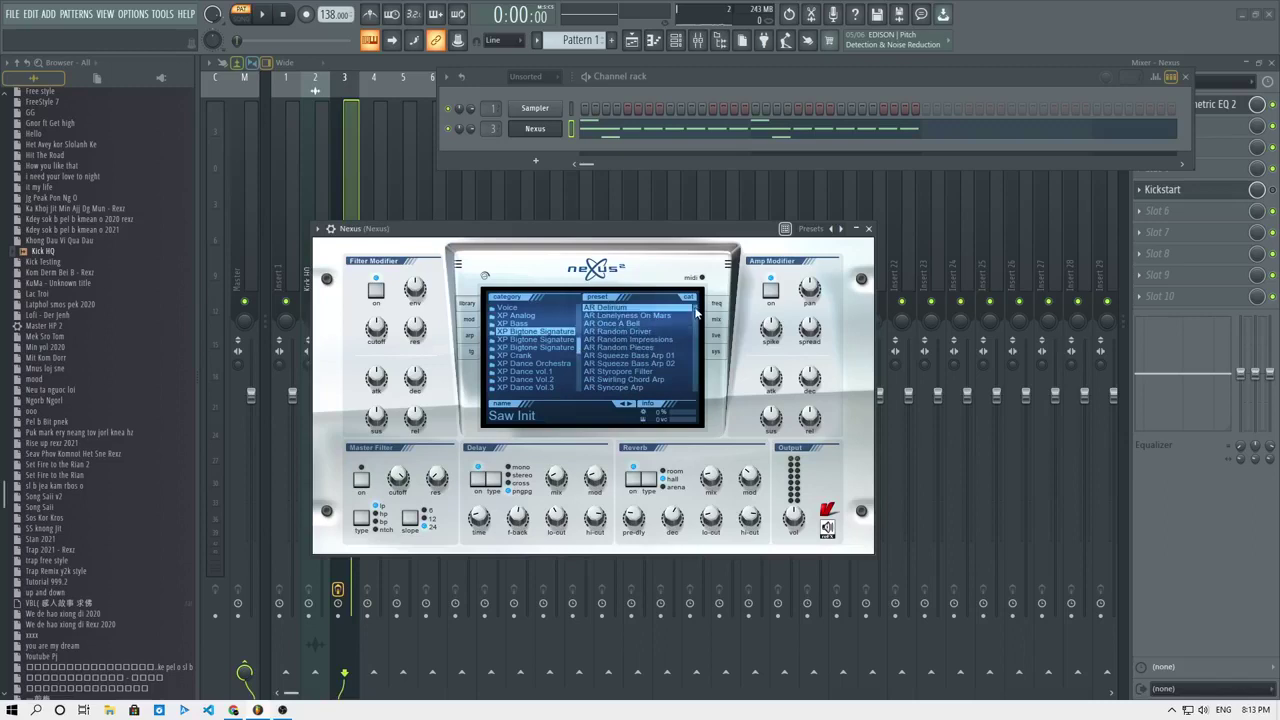
key(z)
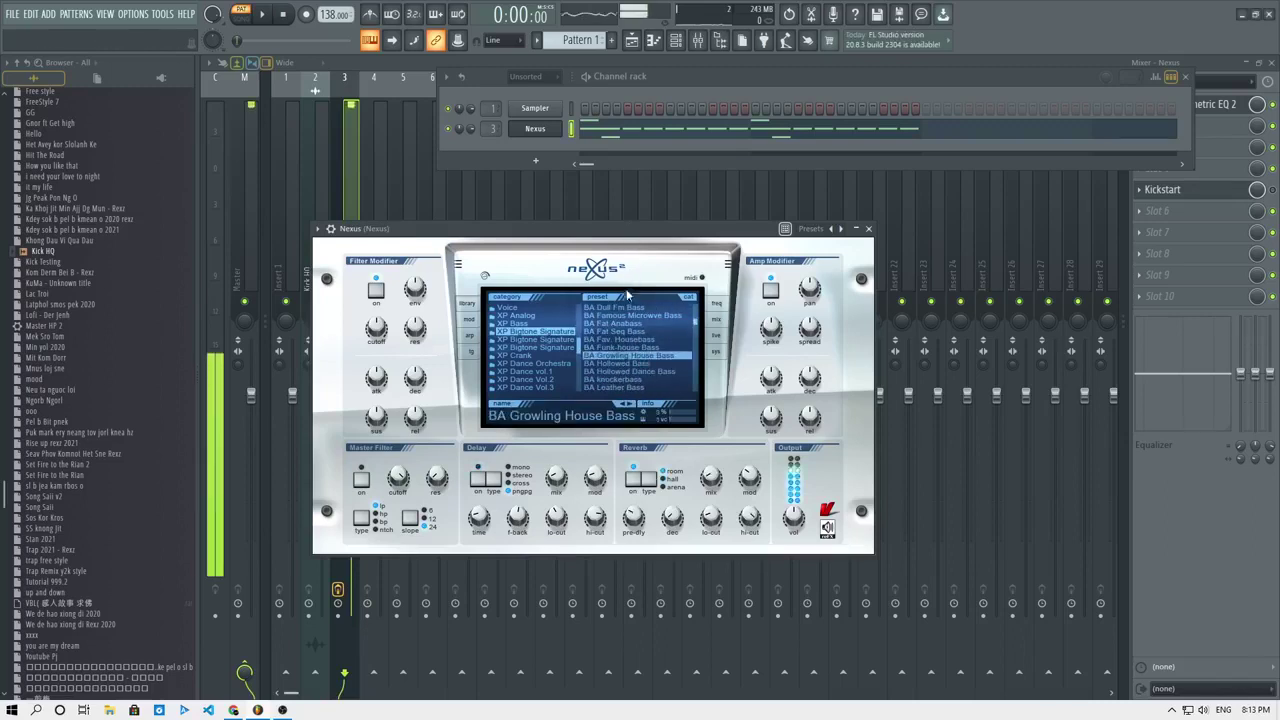
key(space)
click(638, 387)
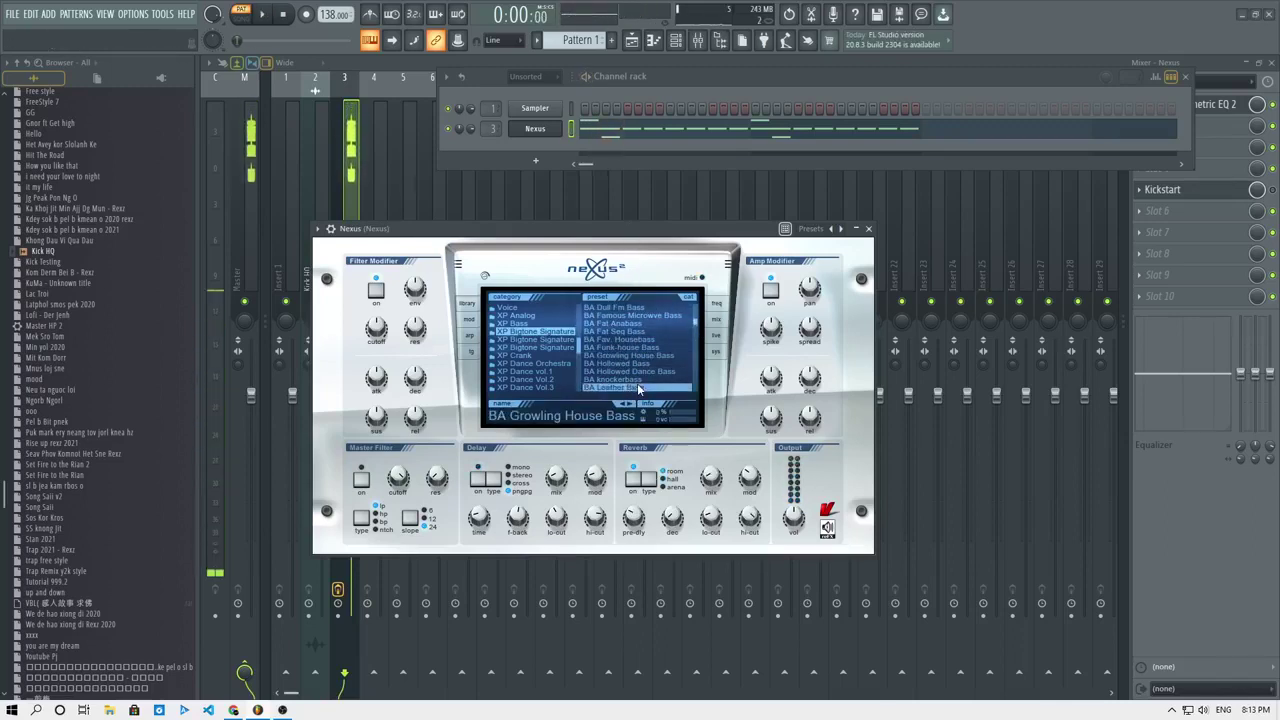
key(space)
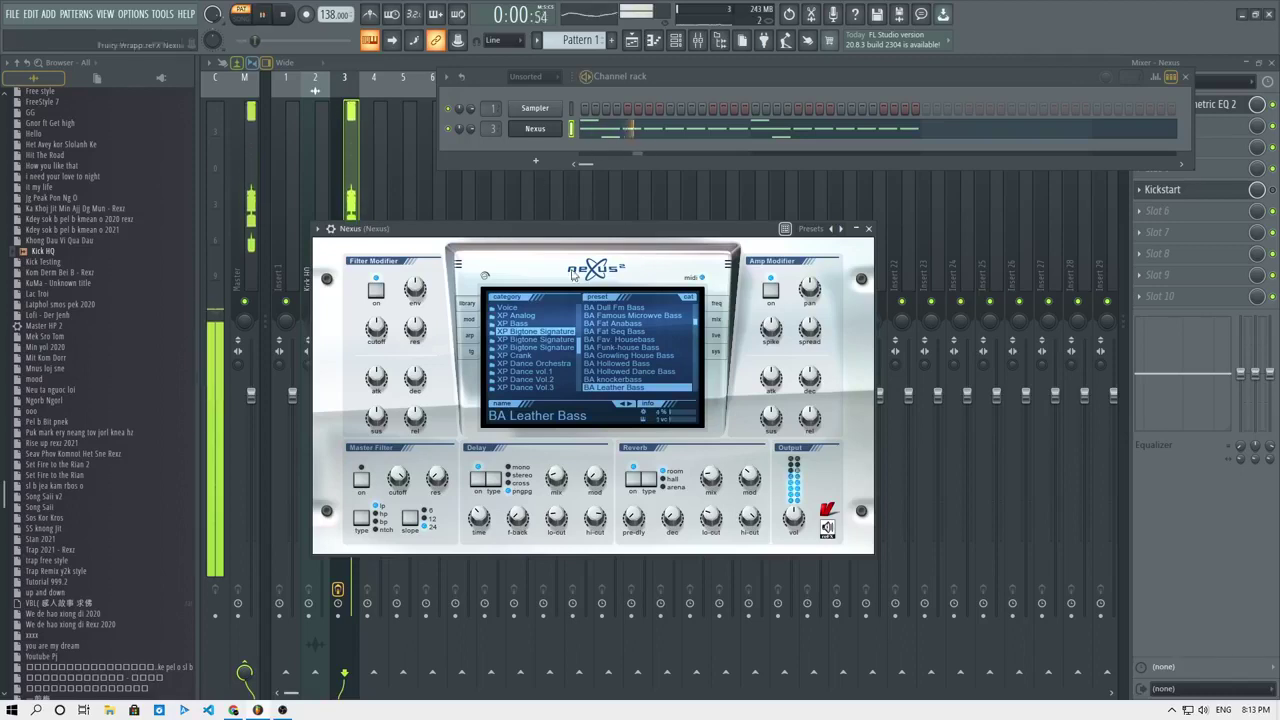
Enable the Kickstart effect on the Nexus mixer track and reopen the Nexus plugin.
click(1272, 191)
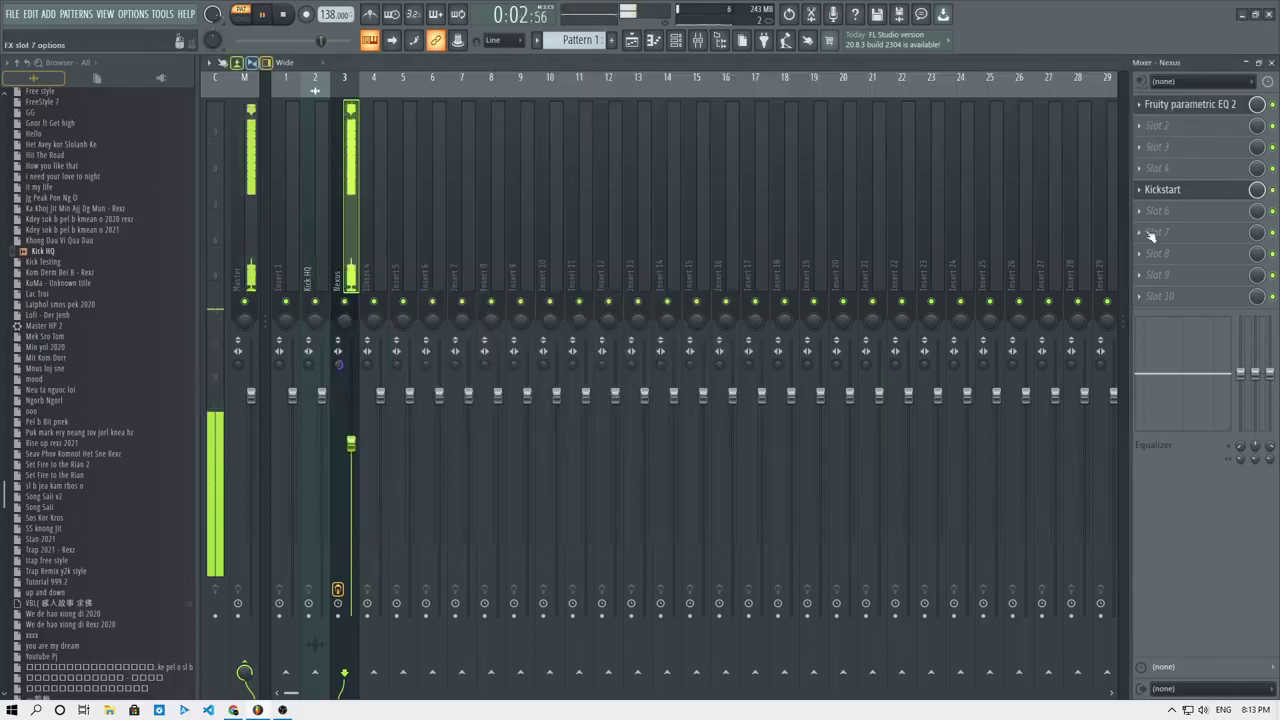
click(676, 40)
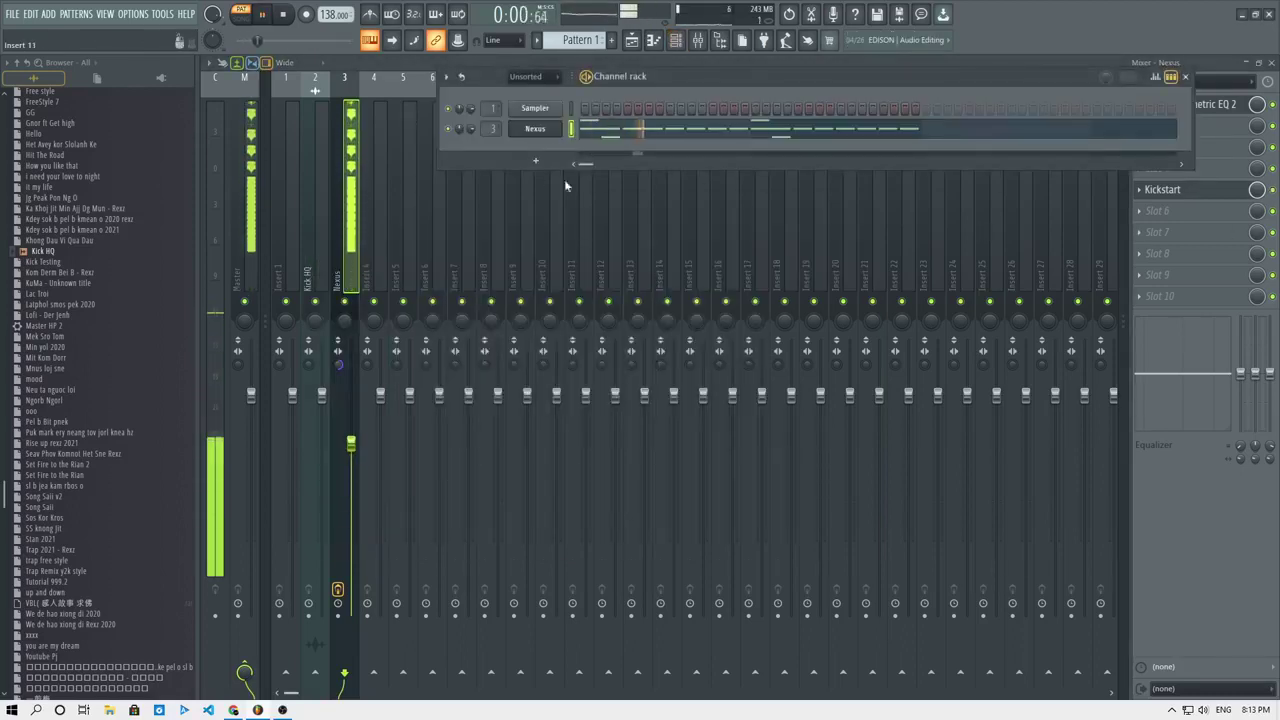
click(543, 132)
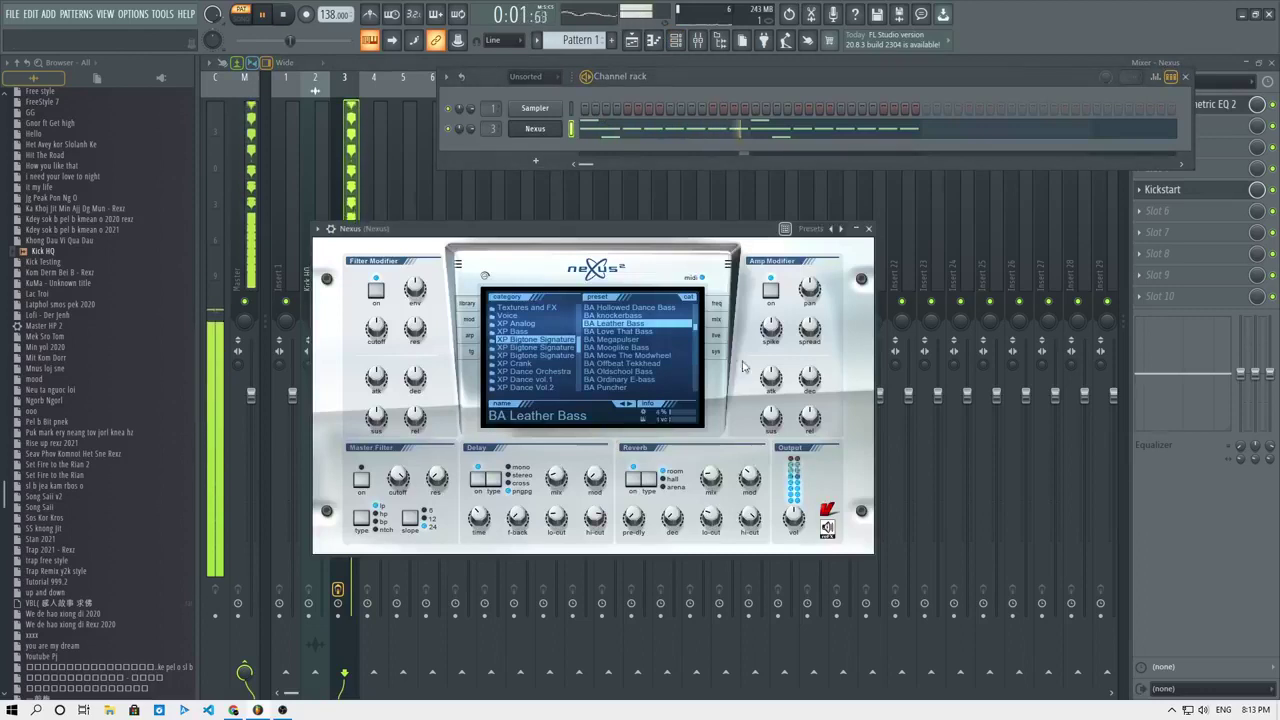
Audition the Nexus presets BA Mooglike Bass and BA Growling House Bass, and load BA Click Bass.
click(652, 347)
scroll(697, 331, up, 7)
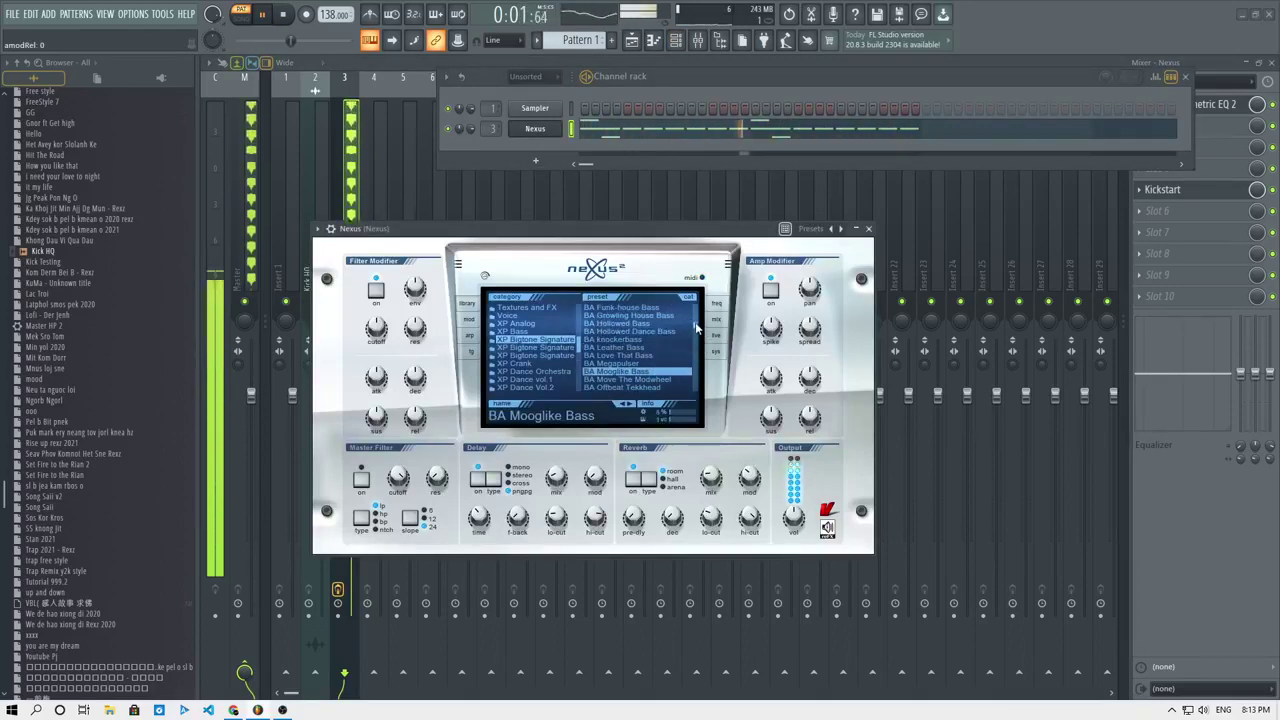
scroll(640, 338, up, 5)
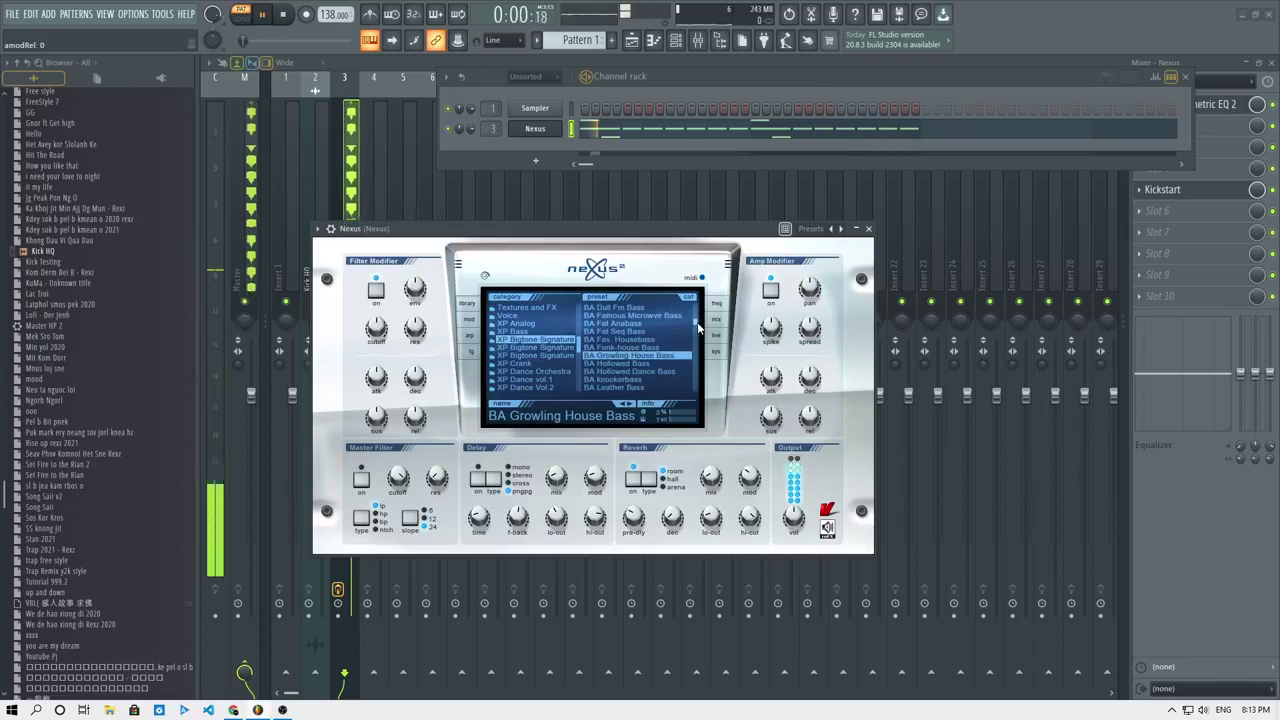
click(632, 324)
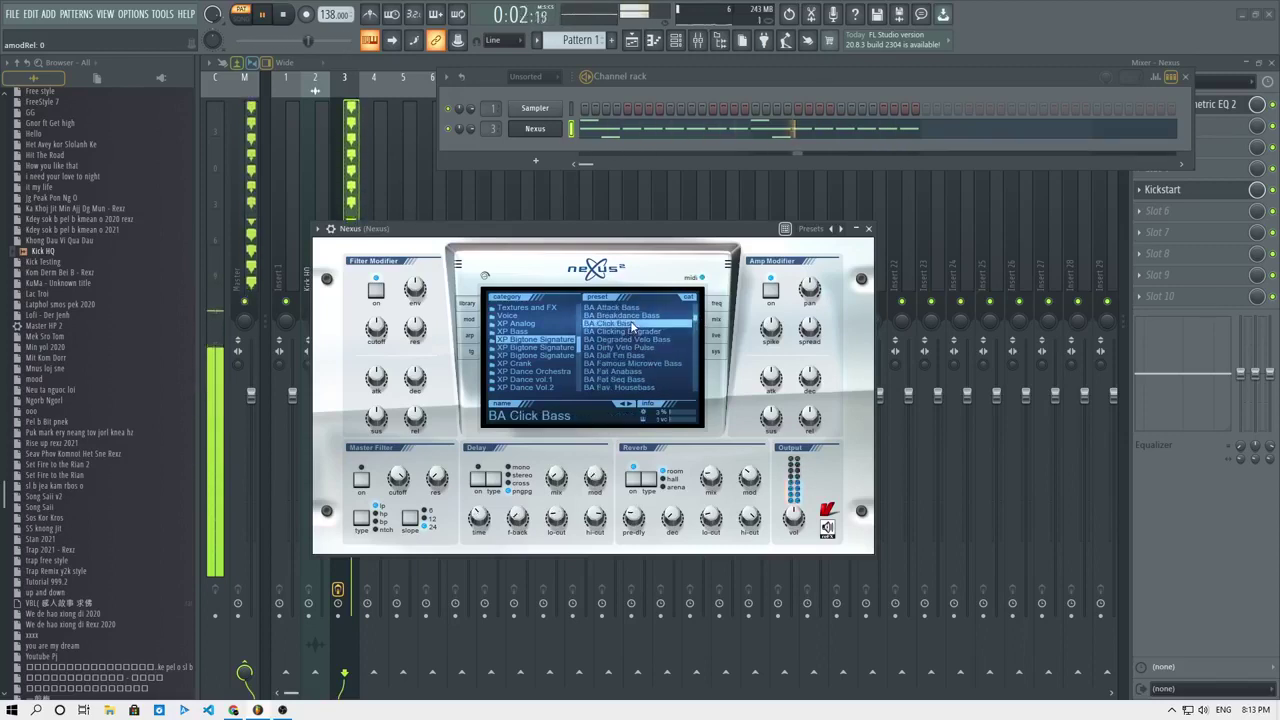
Delete every note of the Nexus pattern except the opening C5, G4 and D4, and play the pattern.
click(846, 129)
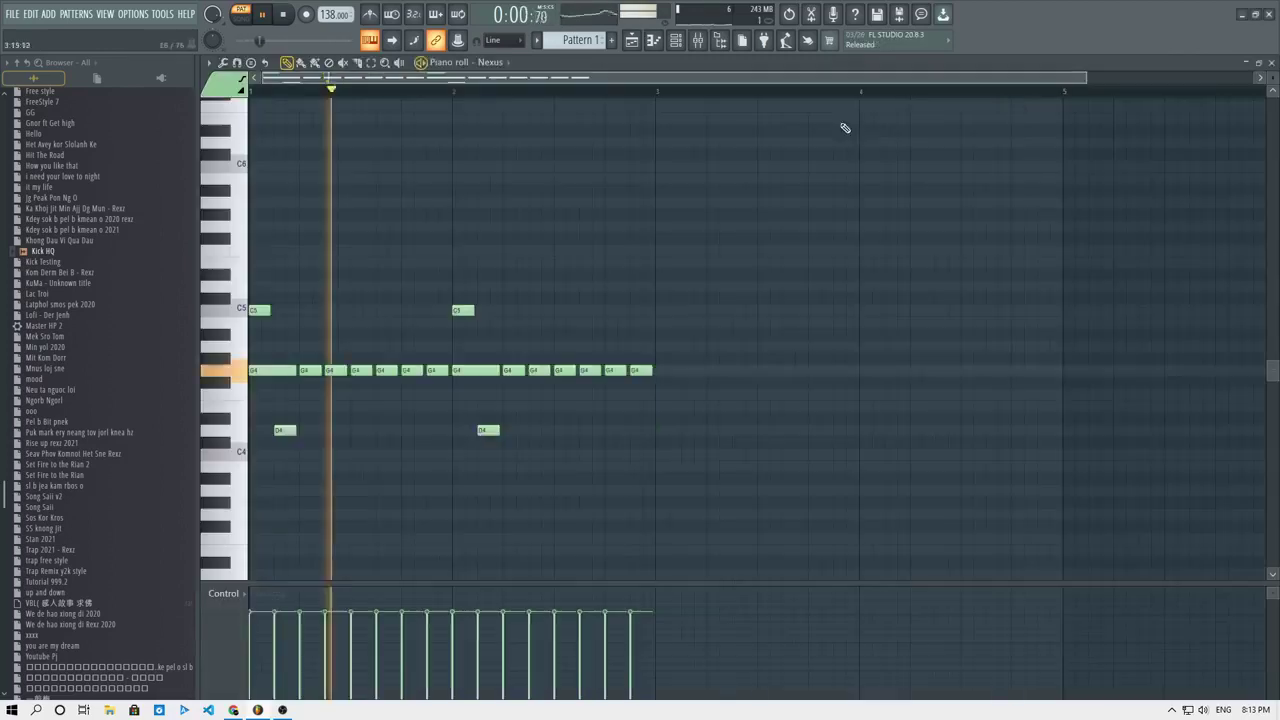
key(space)
drag(778, 455, 303, 266)
key(Delete)
key(space)
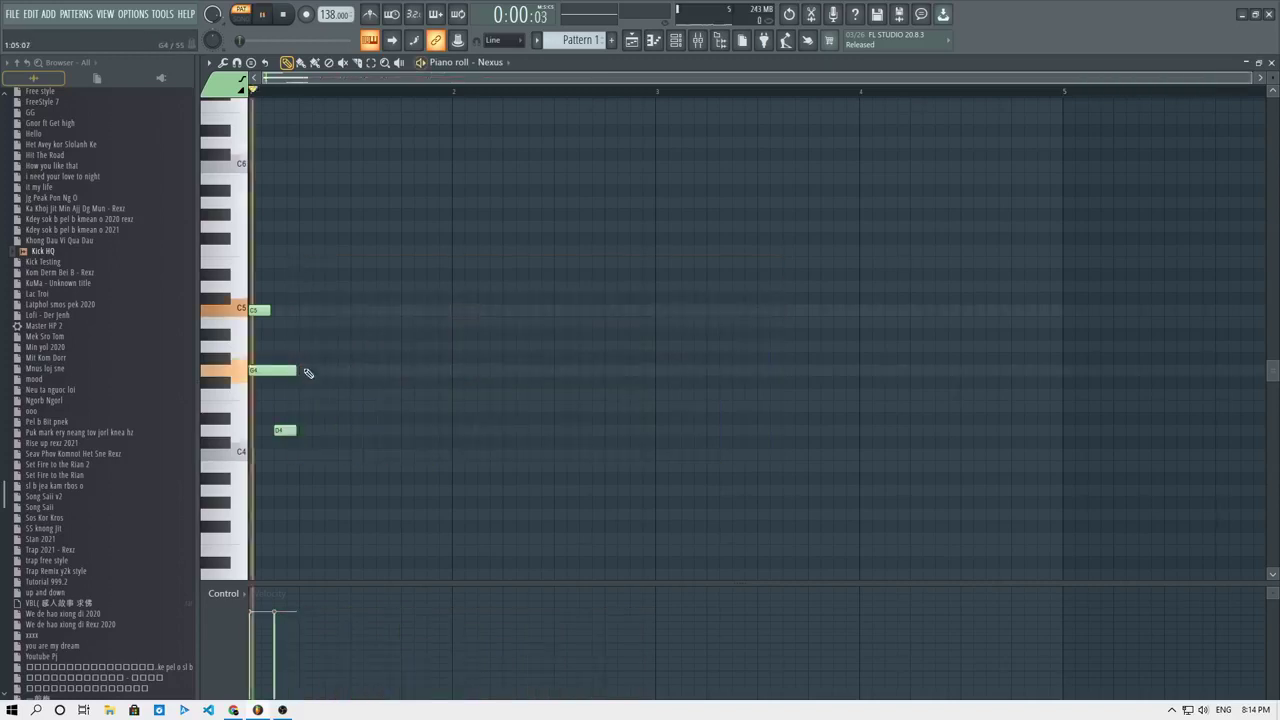
Fill the rest of the two bars with seven consecutive G4 notes, each about one beat long, in the Nexus piano roll.
click(306, 371)
drag(512, 371, 341, 371)
key(space)
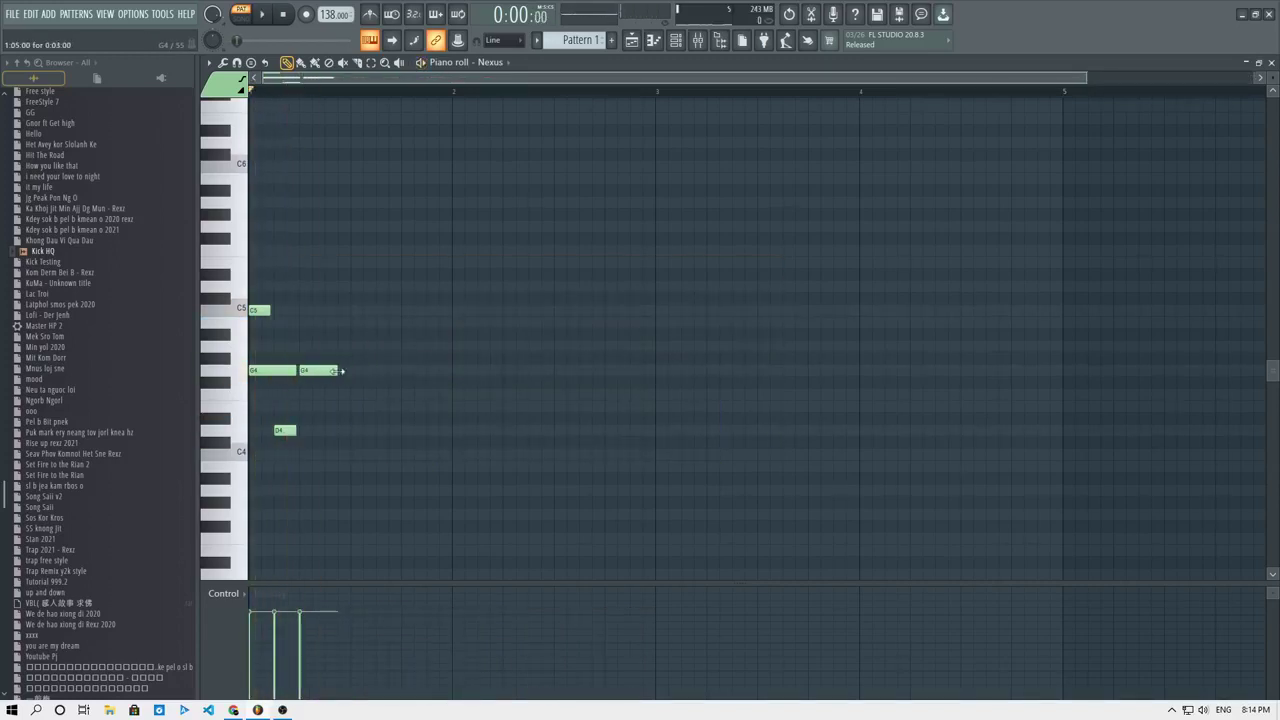
key(space)
click(373, 371)
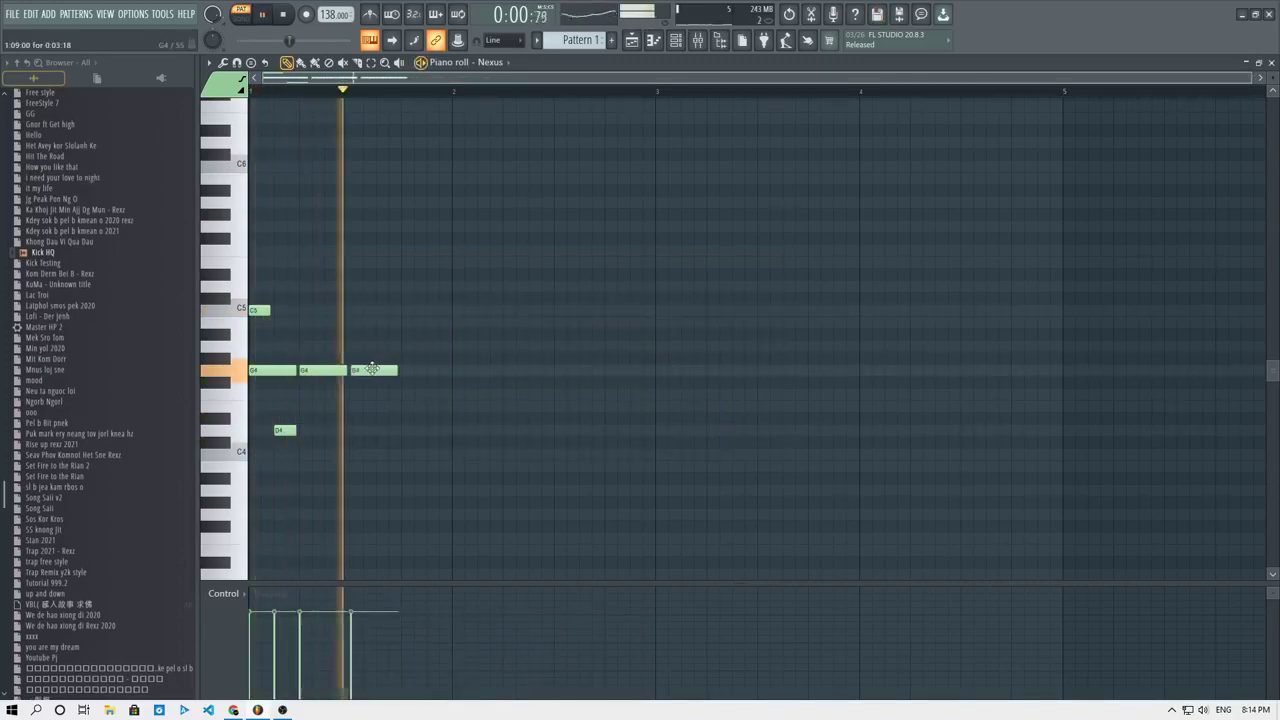
click(423, 371)
click(459, 371)
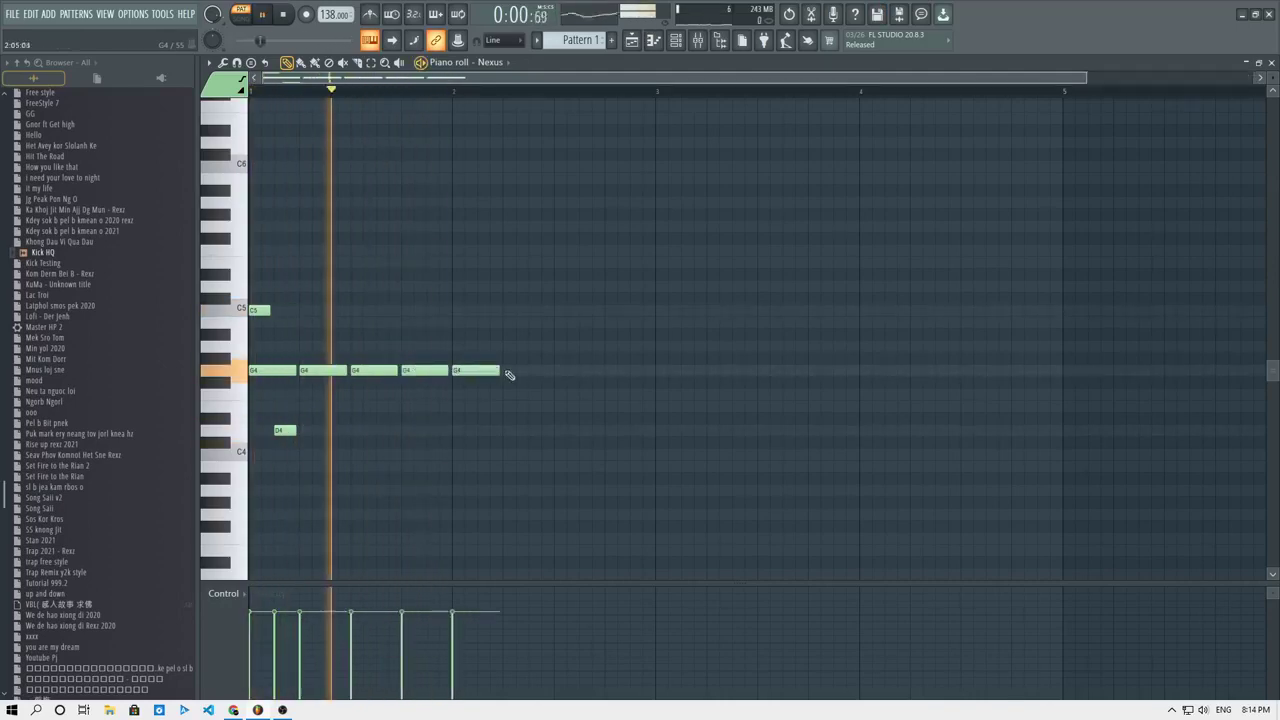
click(510, 371)
click(560, 372)
click(612, 371)
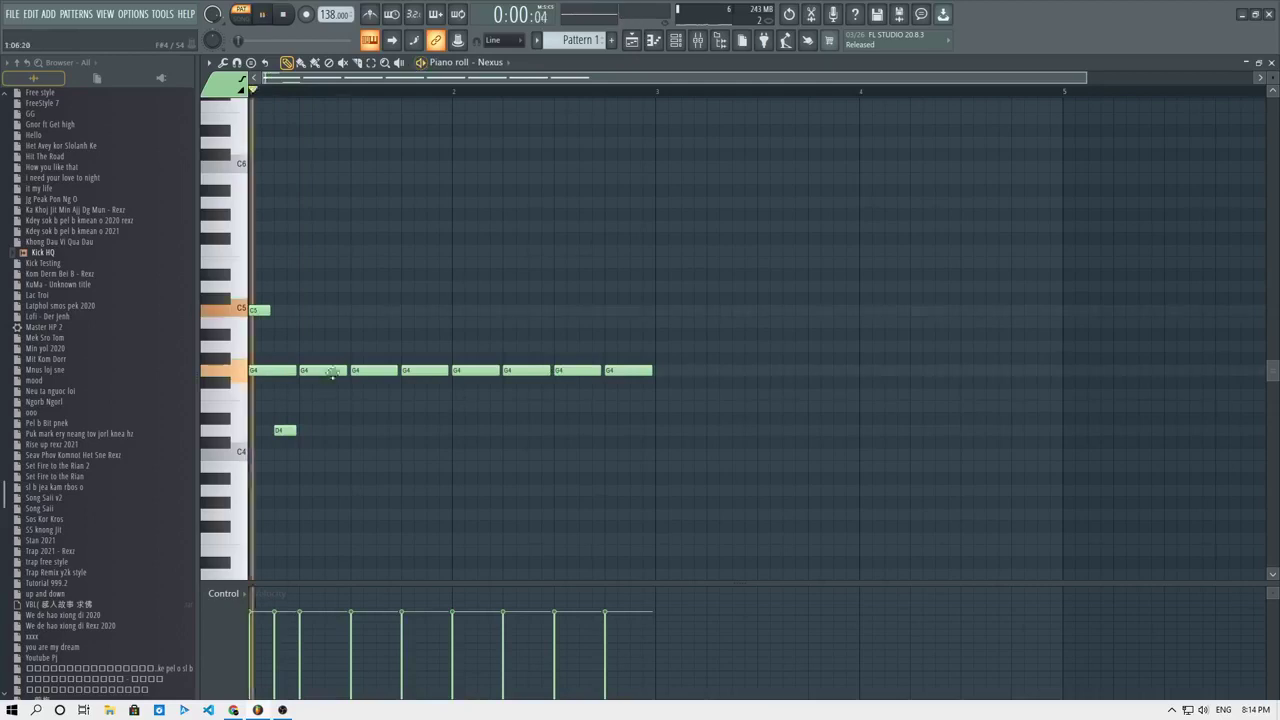
Add short D4 and C5 notes, about half a beat each, on the last beat of the second bar and play the pattern.
click(634, 419)
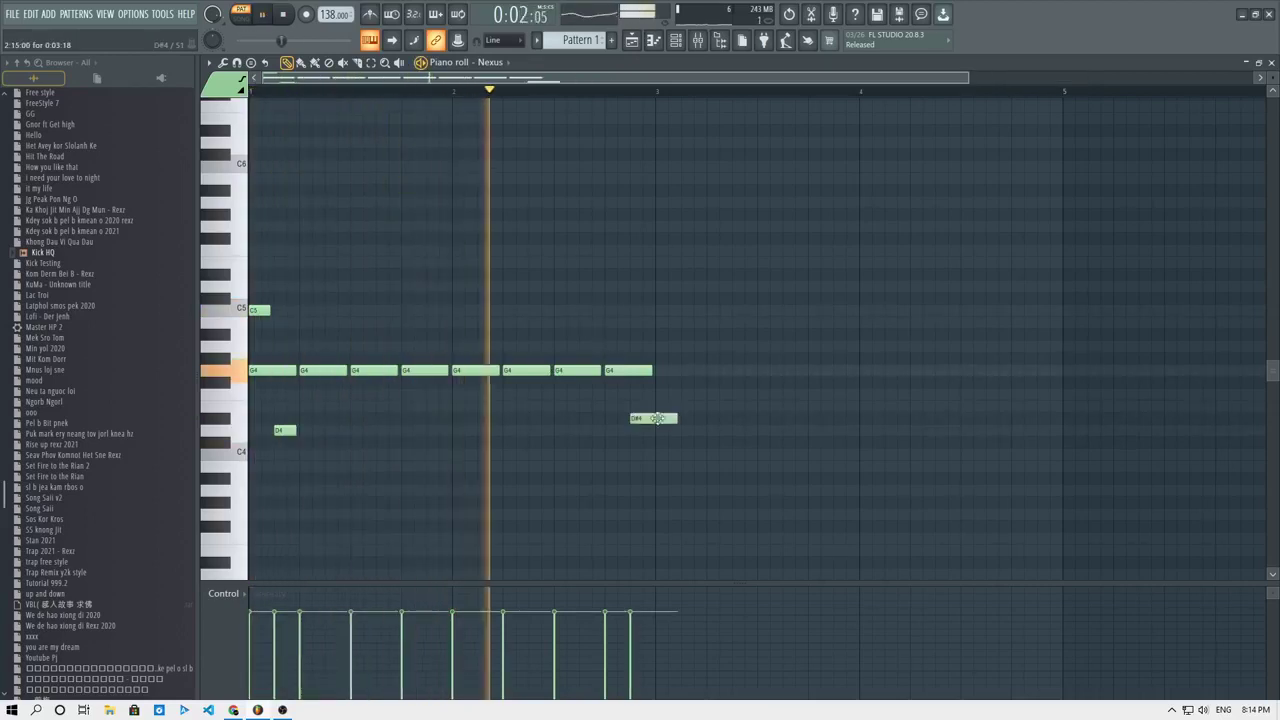
drag(677, 420, 632, 432)
key(space)
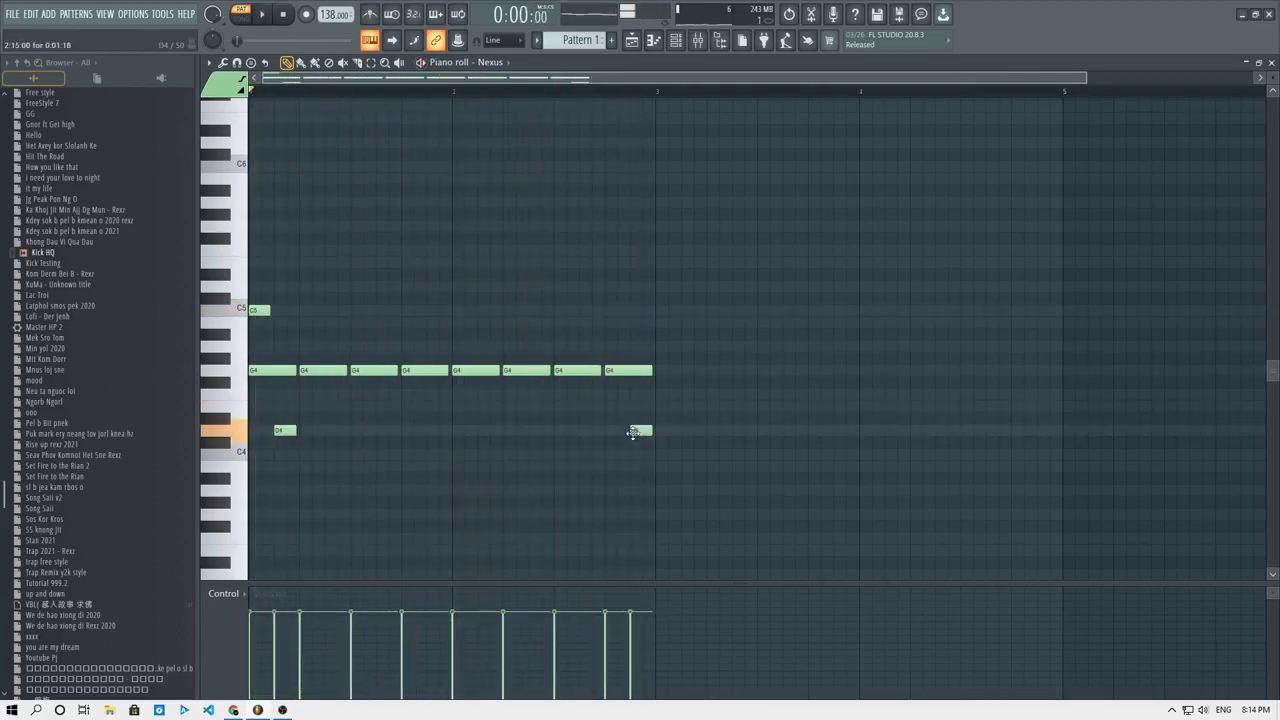
key(space)
click(636, 310)
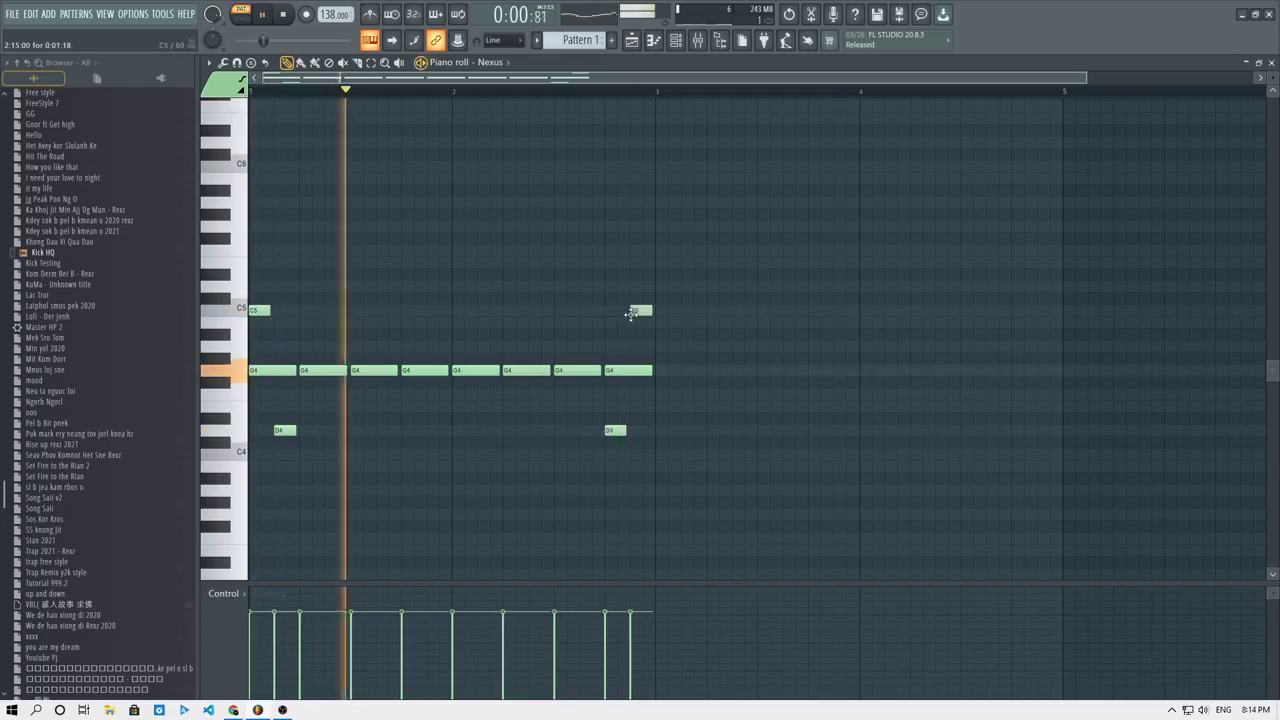
Transpose all notes of the pattern up two semitones, so the repeated bass note is A4.
key(ctrl+a)
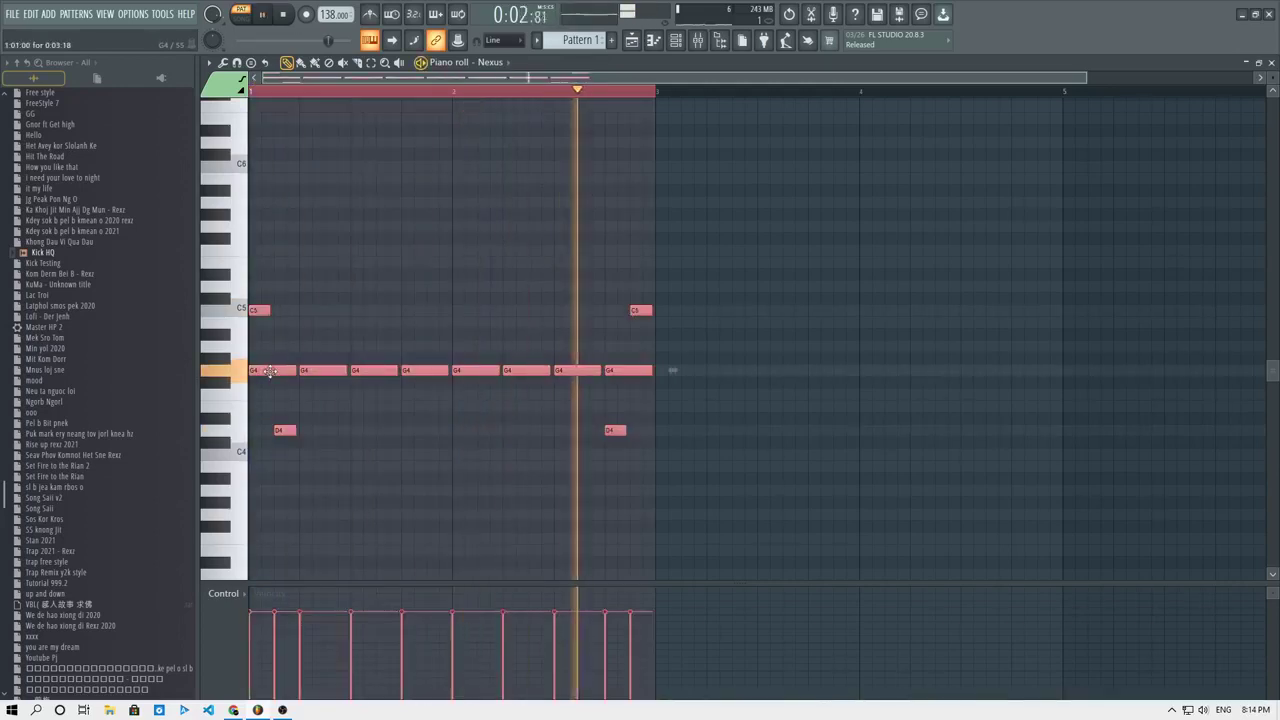
mouse_move(269, 371)
mouse_down()
mouse_move(248, 237)
mouse_move(221, 237)
mouse_move(220, 225)
mouse_move(268, 290)
mouse_move(255, 358)
mouse_up()
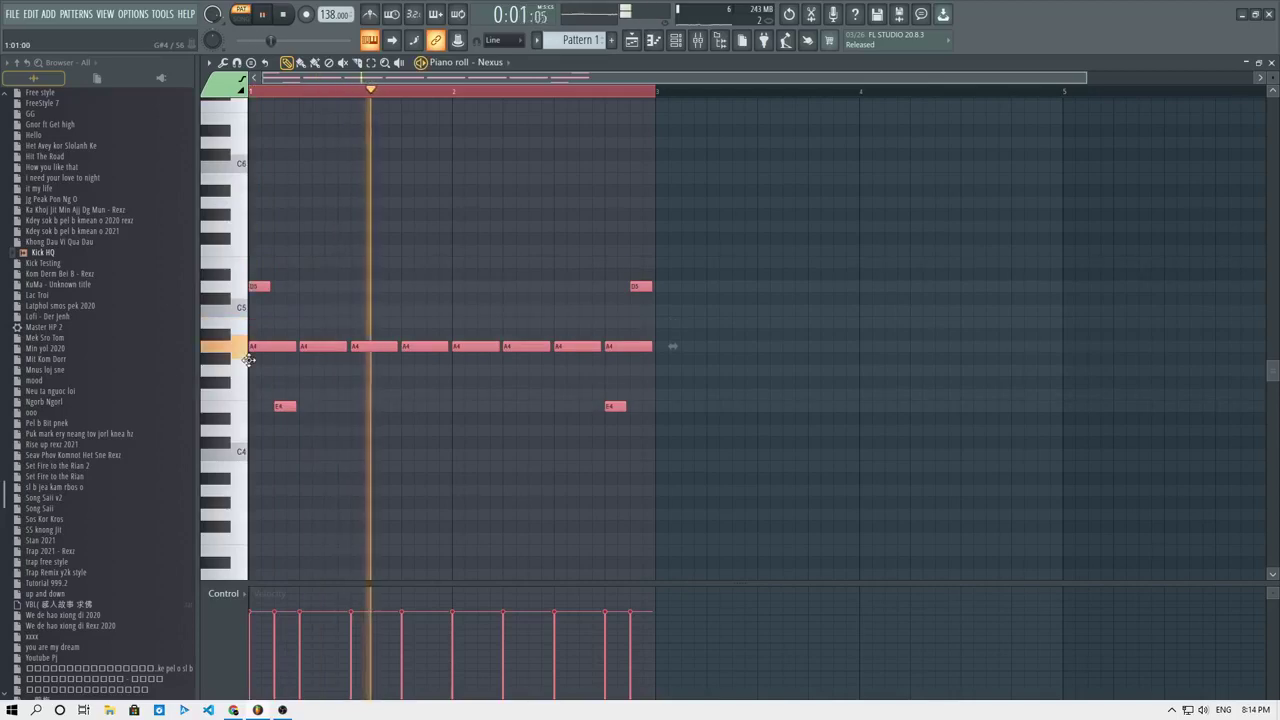
key(space)
Place a second Pattern 1 clip directly after the first on Track 8 and play the arrangement in song mode.
click(640, 40)
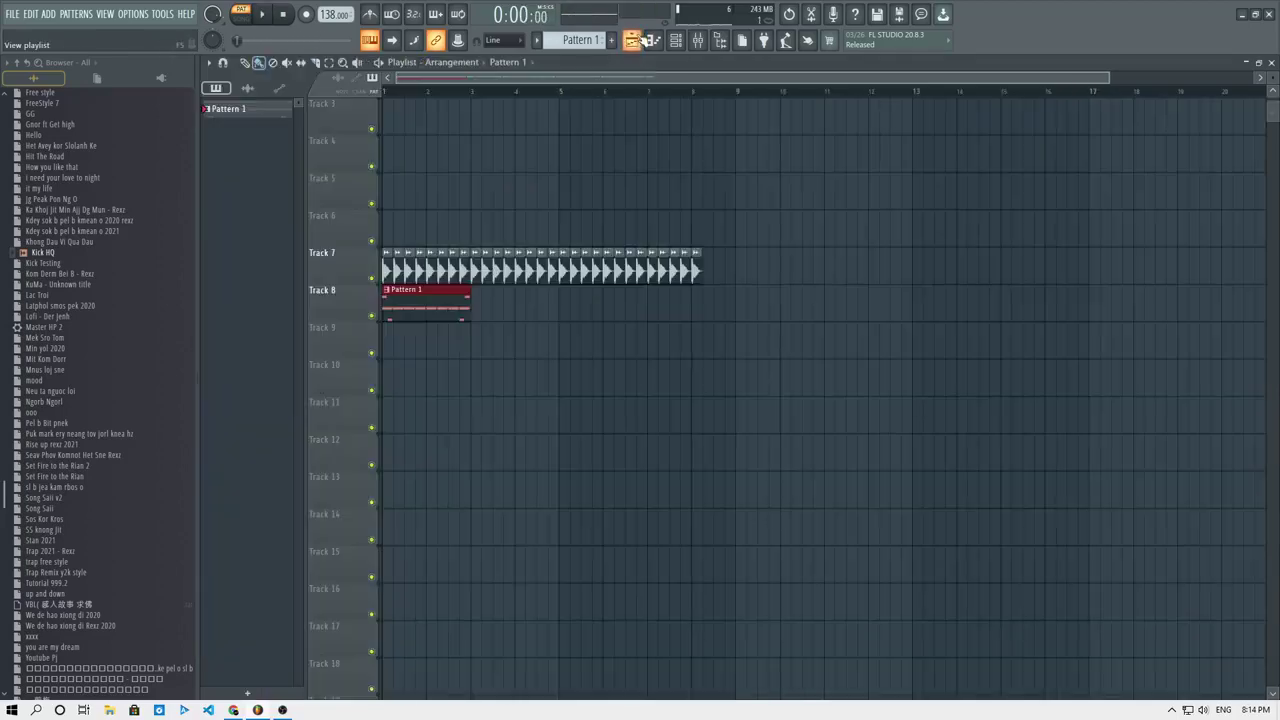
click(241, 17)
key(space)
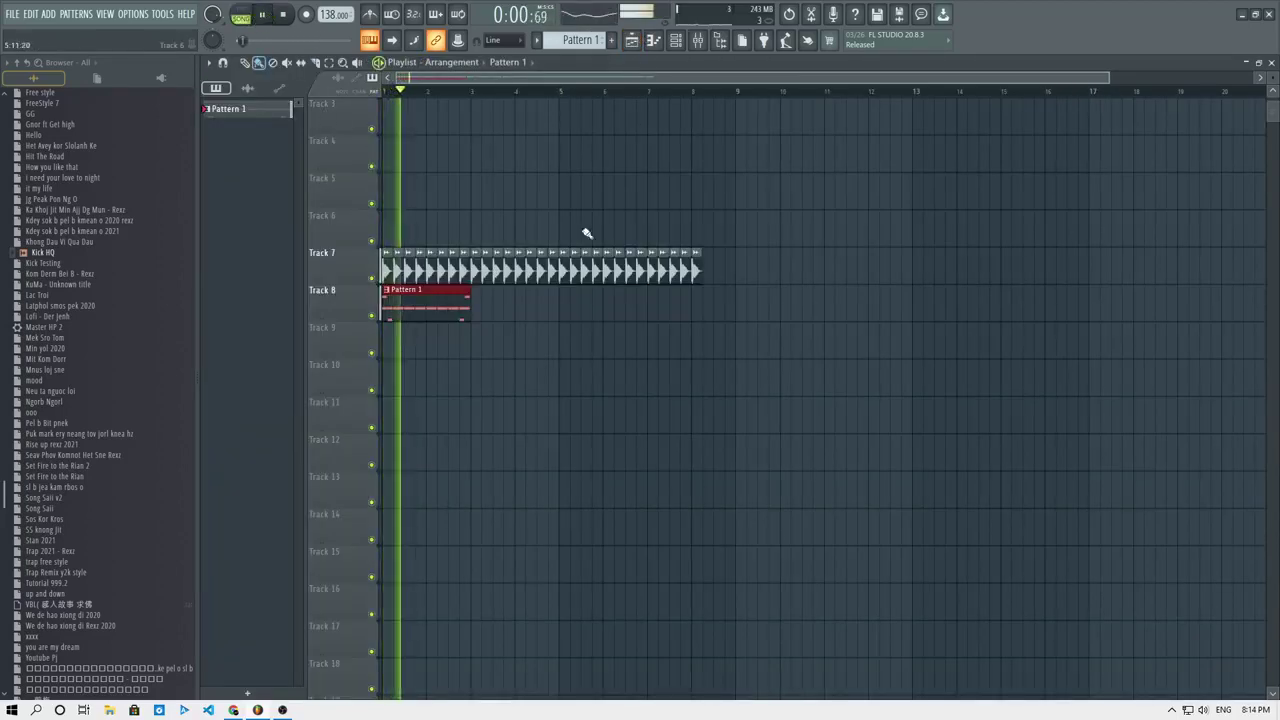
click(516, 305)
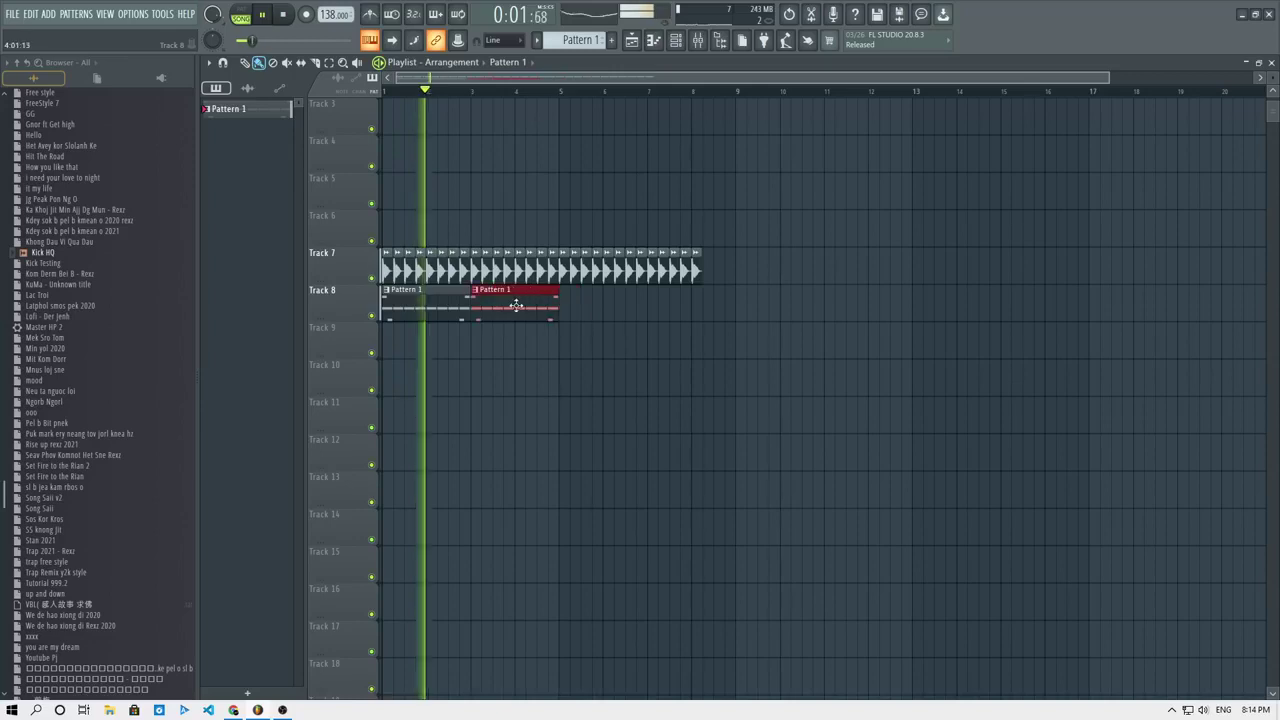
click(675, 40)
key(space)
right_click(574, 342)
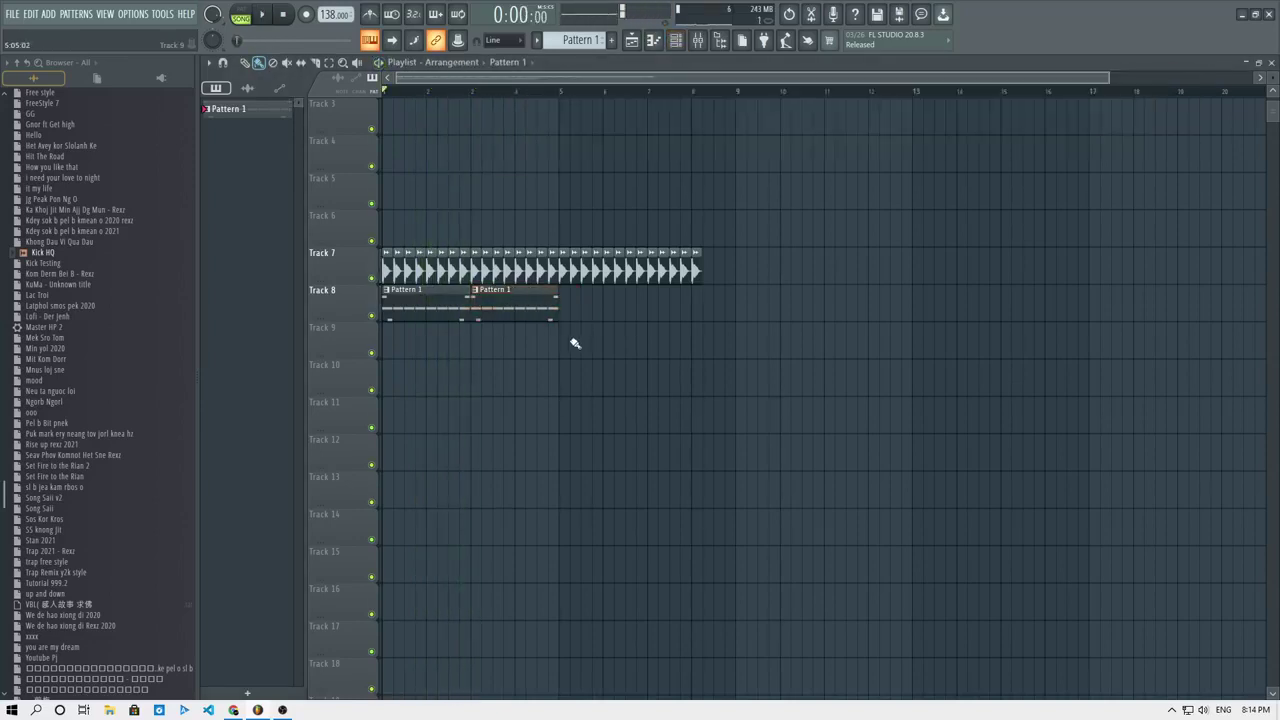
key(space)
click(550, 92)
key(space)
Try an extra short note at the end of the second bar in the Nexus piano roll, at A5 and F5.
double_click(549, 309)
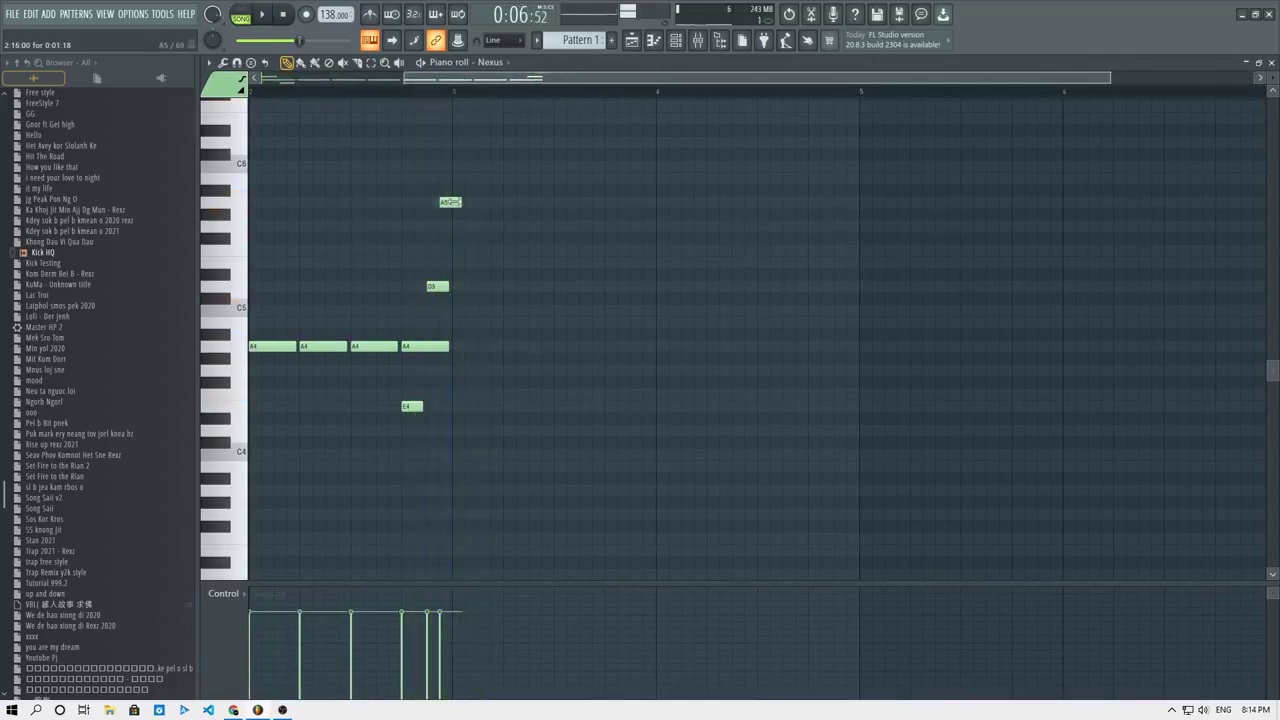
right_click(447, 204)
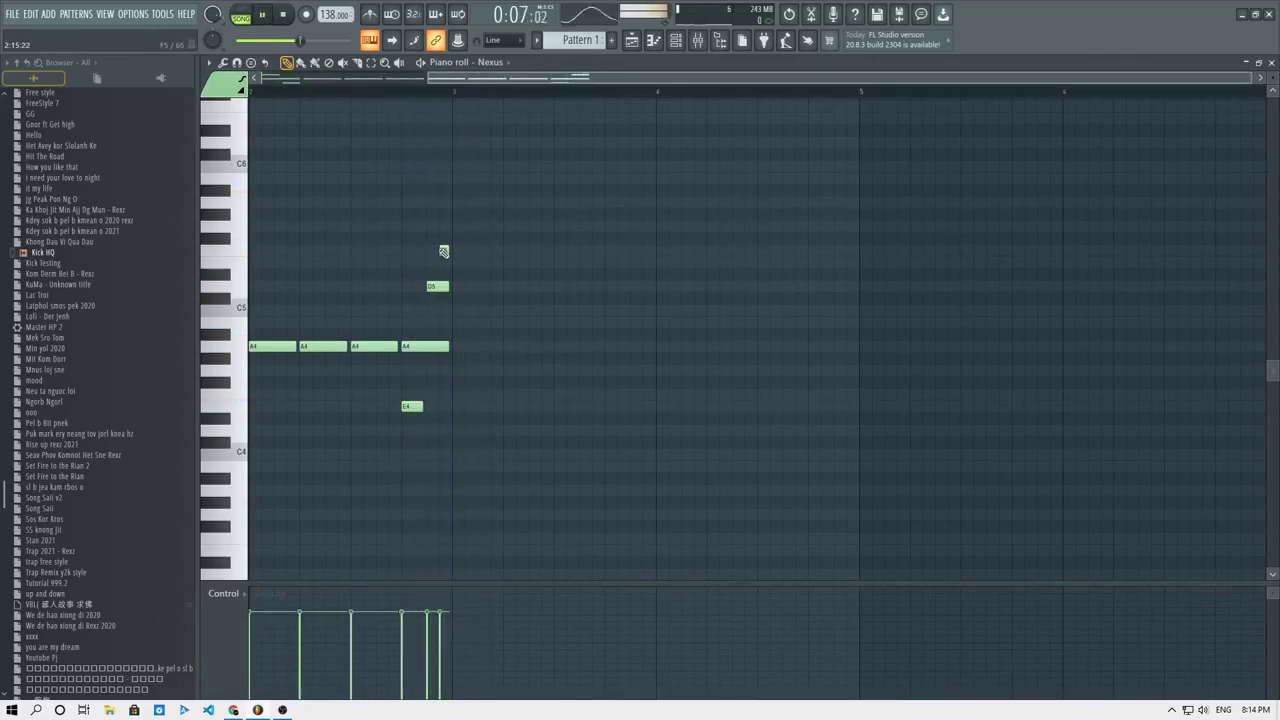
right_click(446, 250)
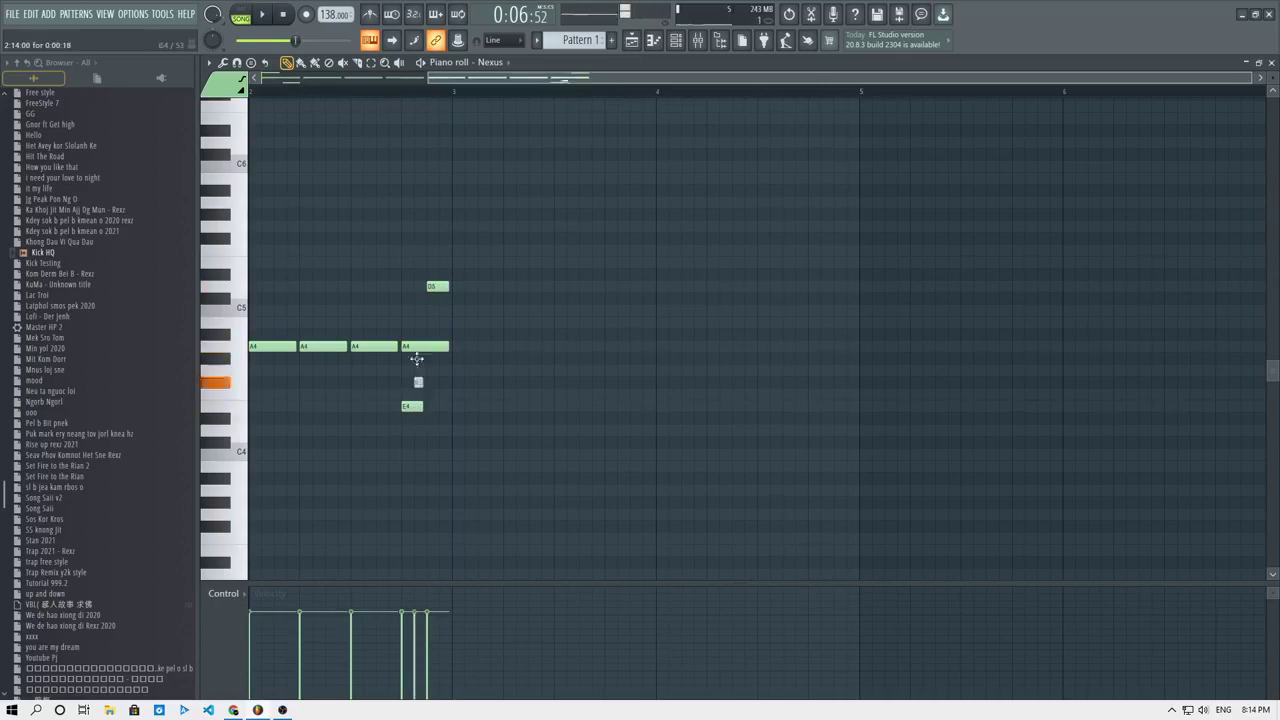
Try C5 in place of the short E4 note on the last beat of the second bar, and play the ending.
drag(417, 358, 418, 322)
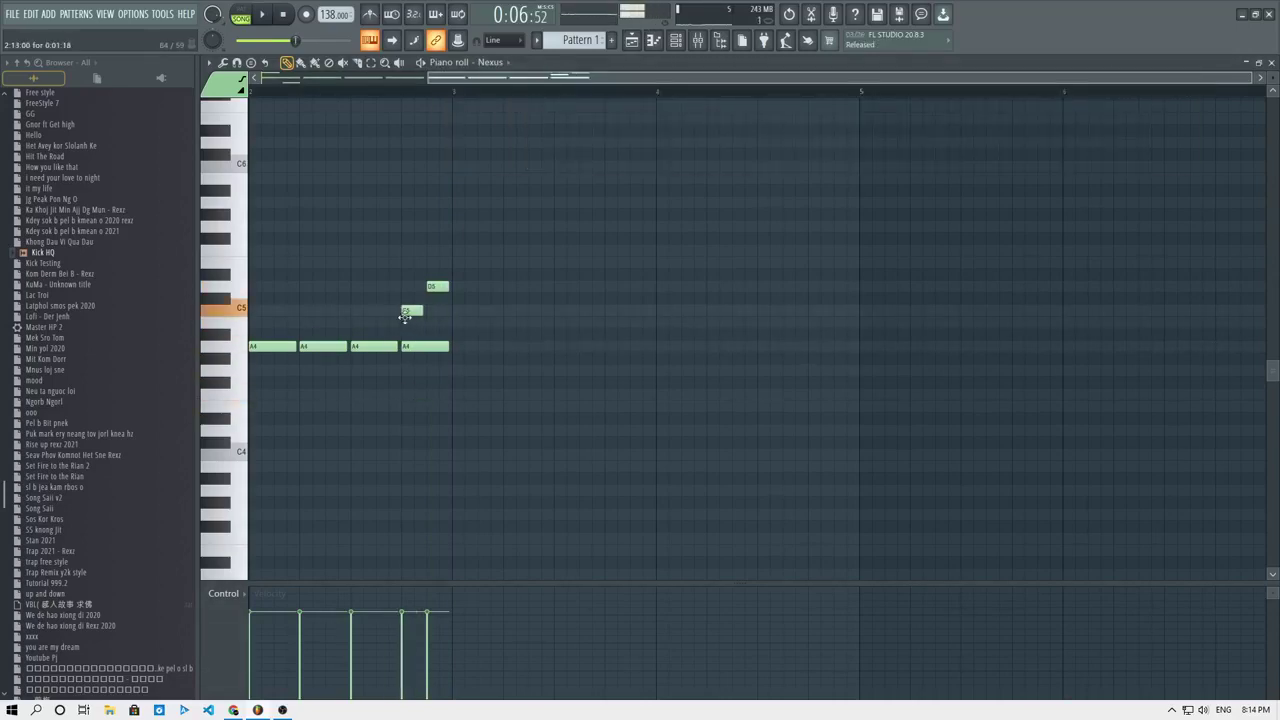
key(space)
key(space)
click(409, 309)
key(space)
key(space)
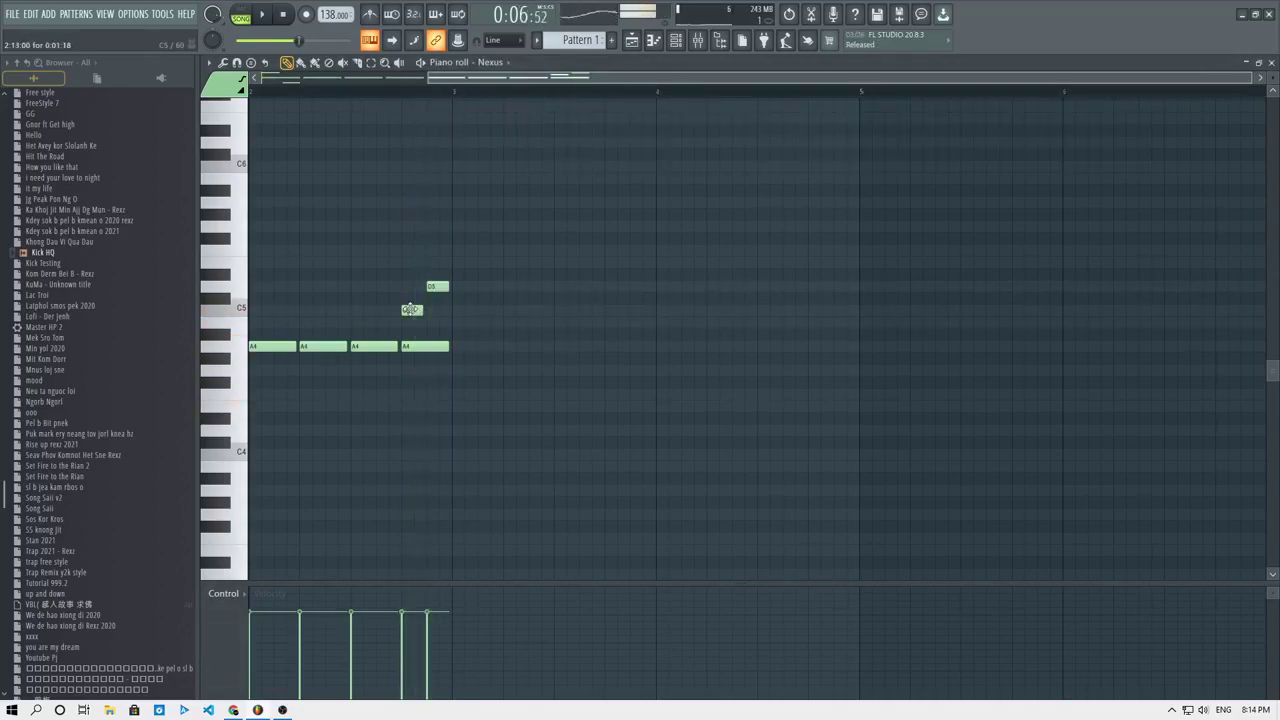
key(space)
key(space)
Arrange the short notes on the last beat of the second bar as D5 followed by E4, and play the ending.
right_click(431, 312)
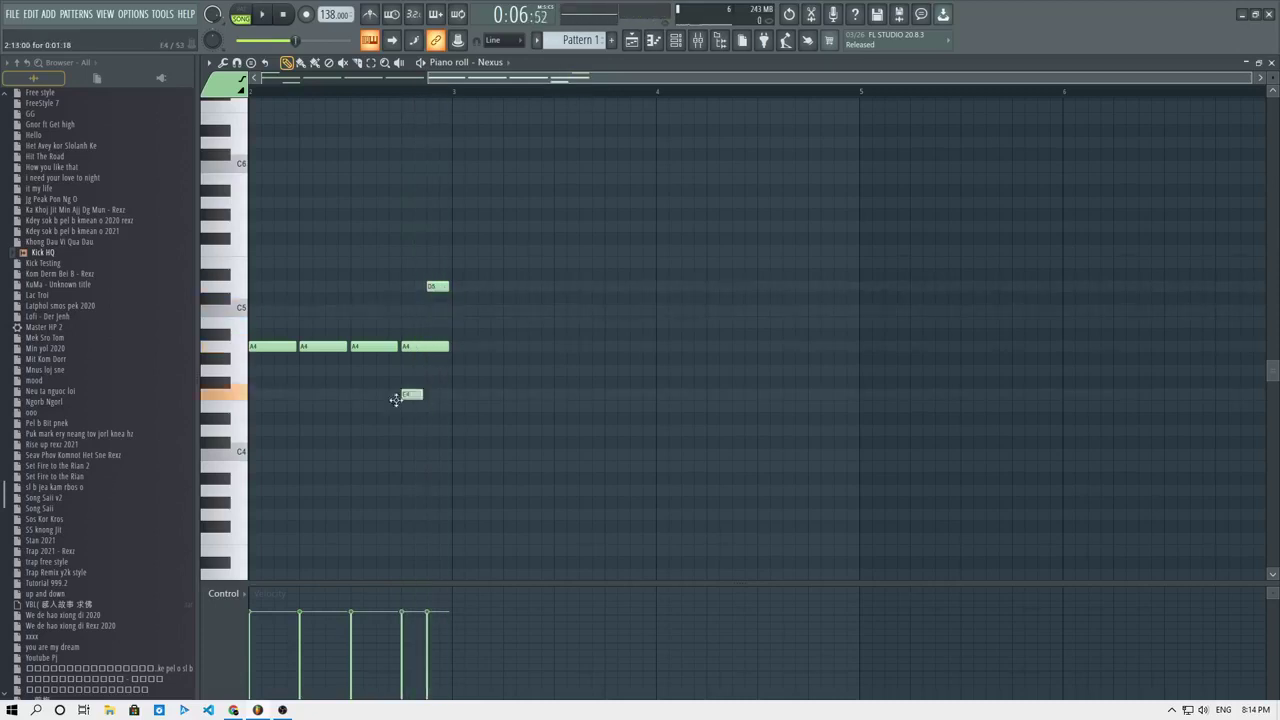
drag(397, 413, 397, 402)
key(space)
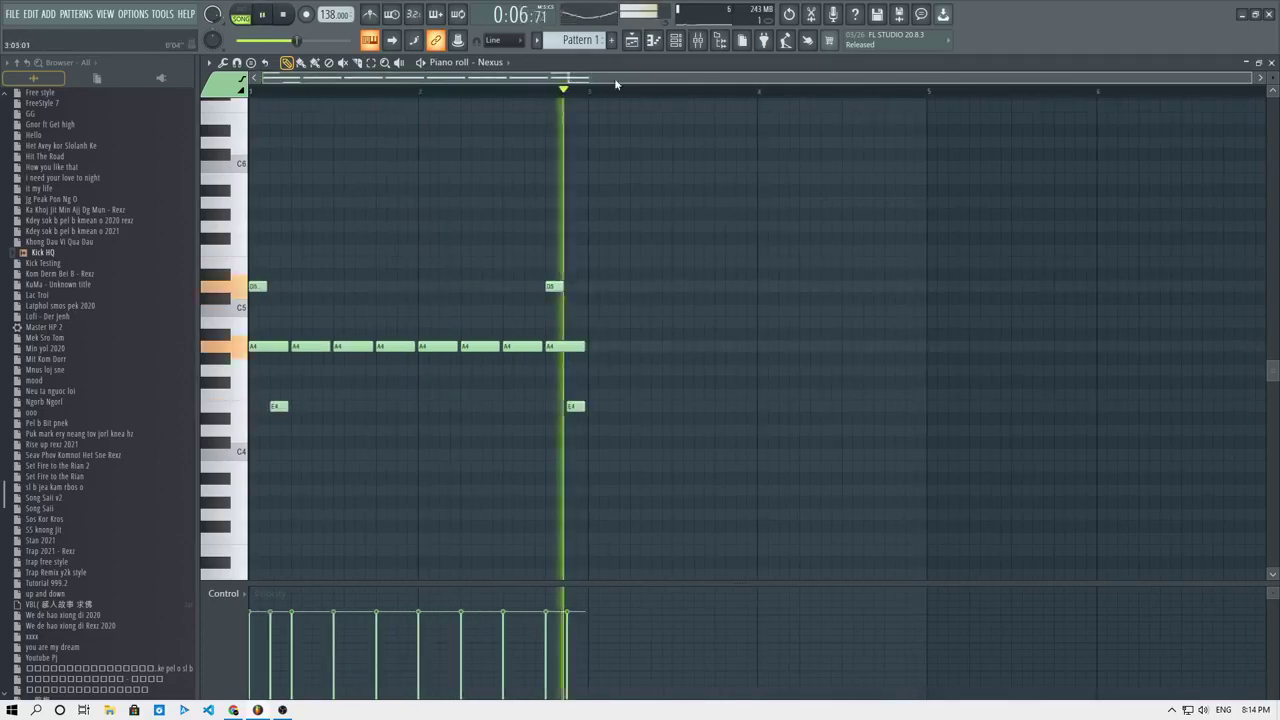
Play the arrangement from the second bar across the join of the two clips, and review the pattern's notes in the piano roll.
click(631, 41)
click(486, 108)
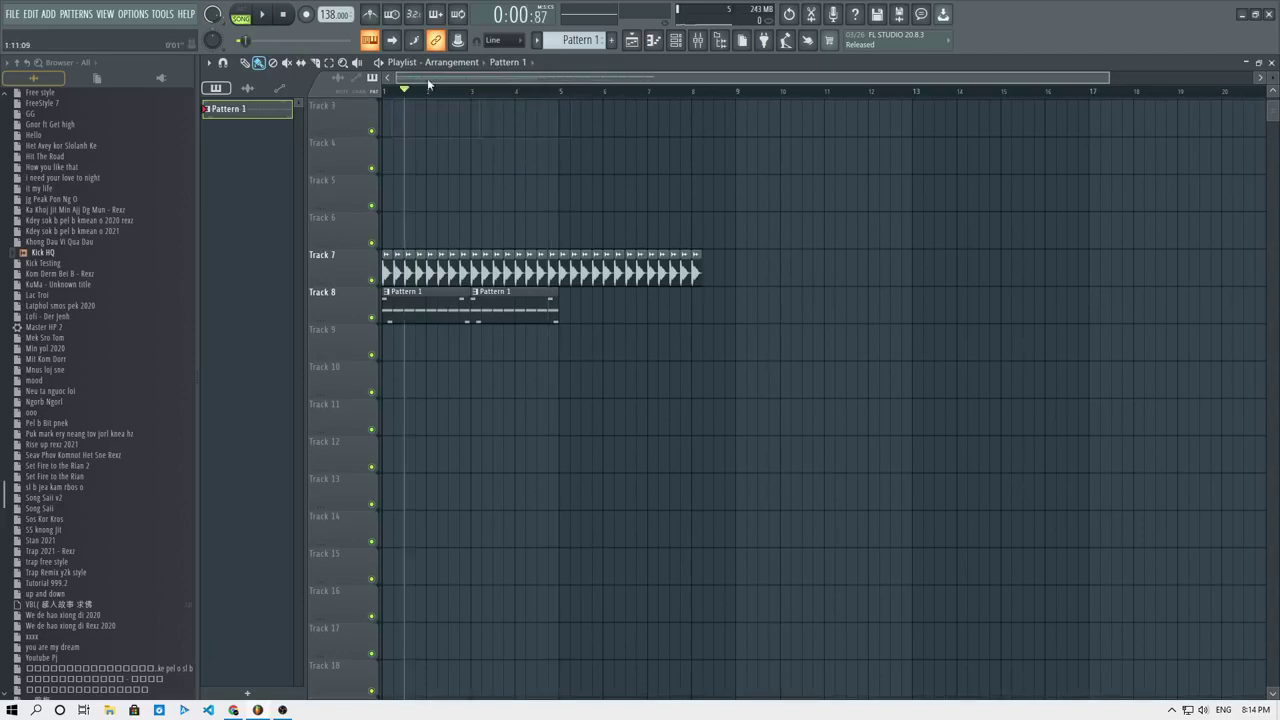
drag(438, 80, 447, 82)
click(453, 91)
key(space)
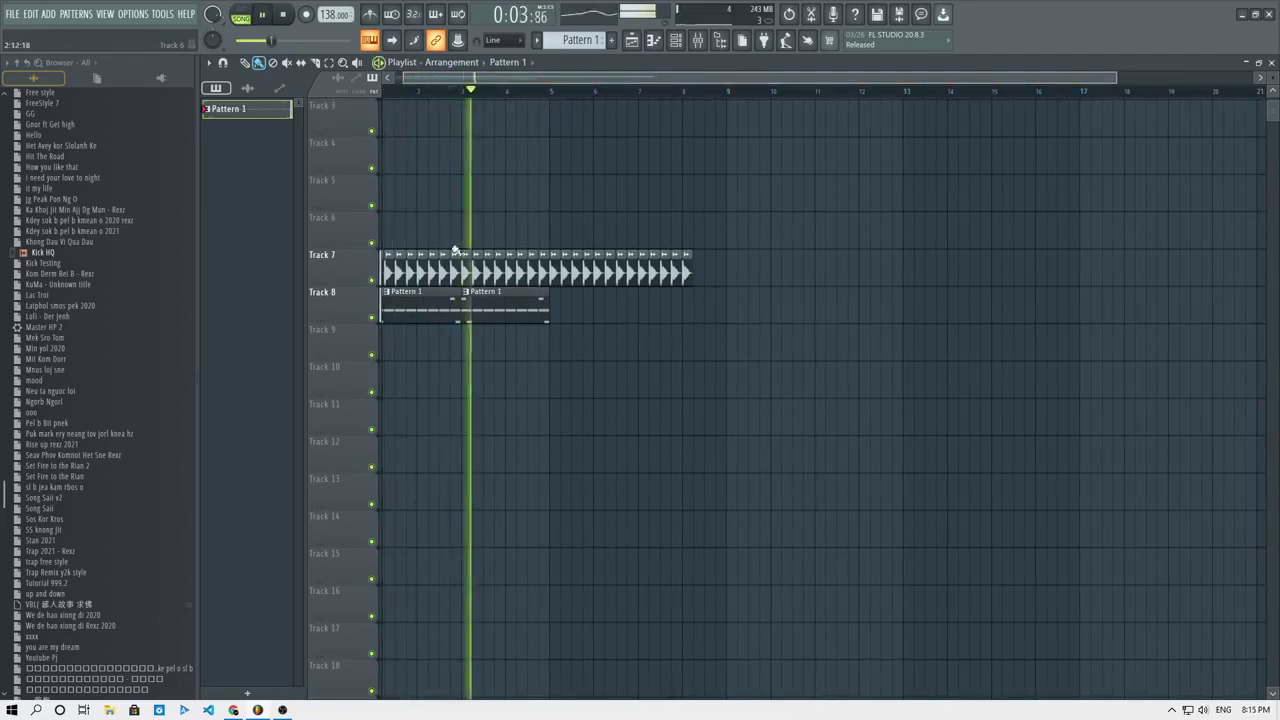
double_click(470, 309)
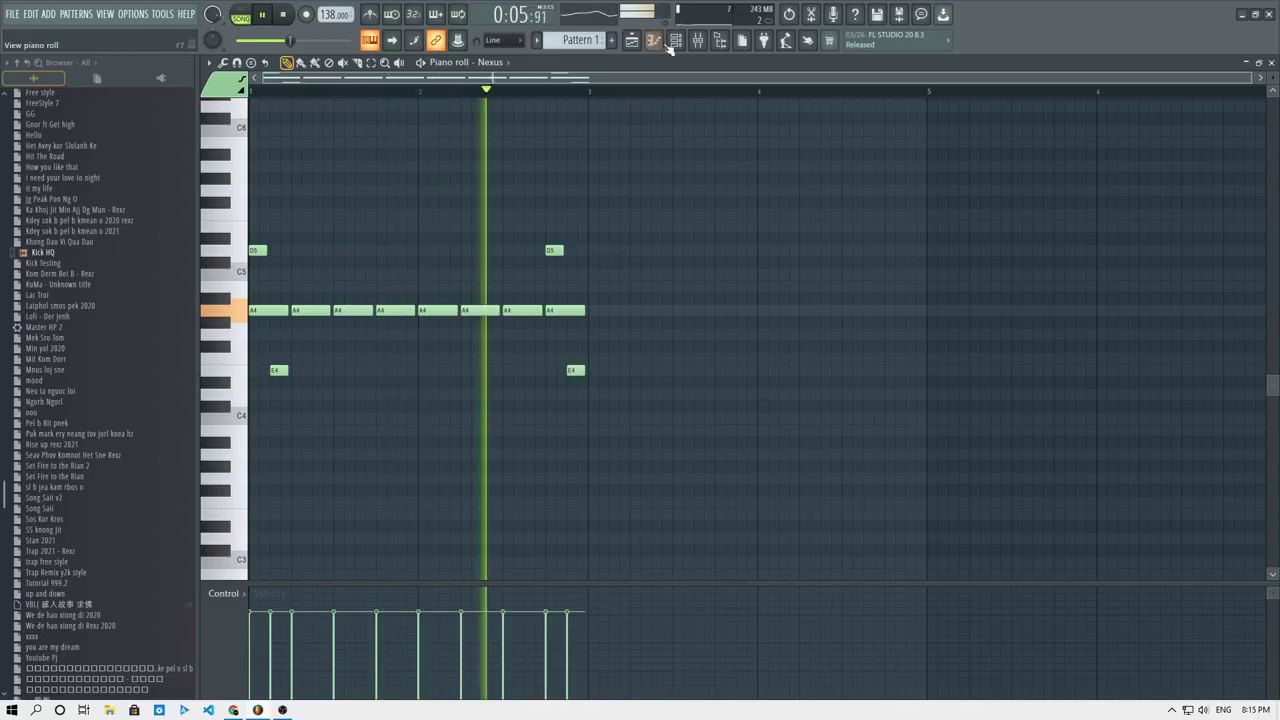
key(space)
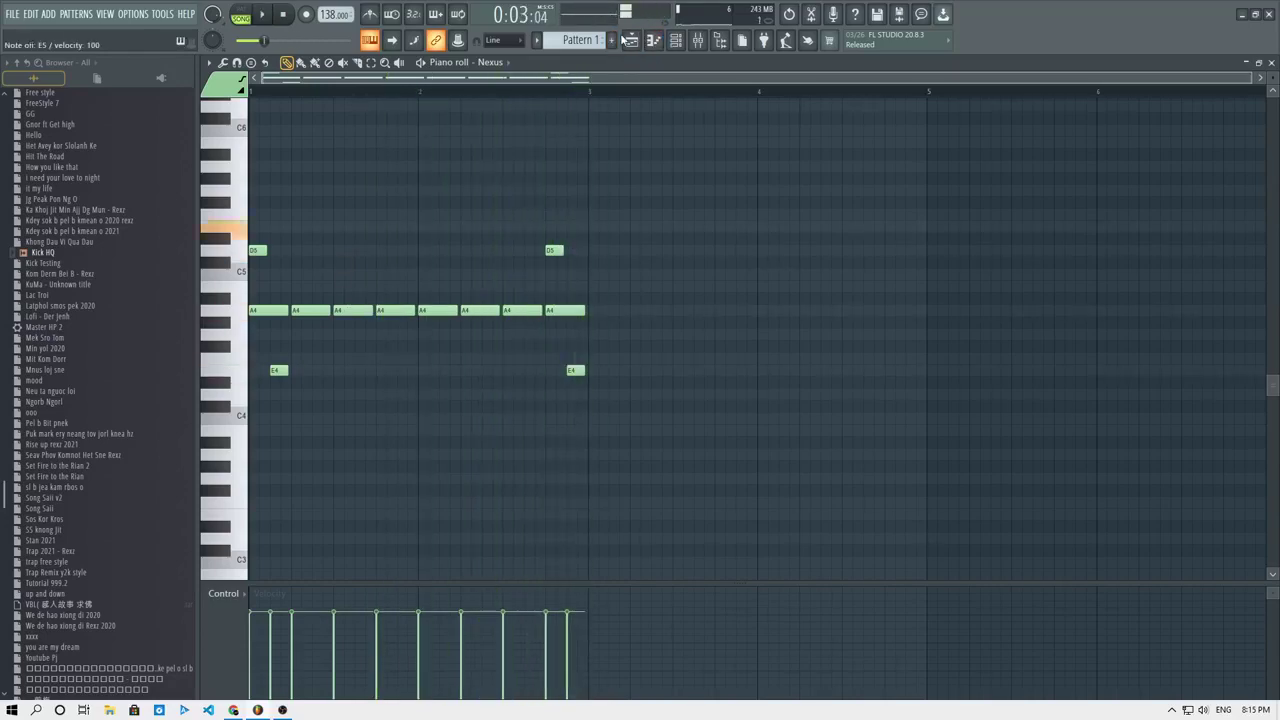
Select both Pattern 1 clips on Track 8 and merge them into one four-bar pattern clip.
click(631, 40)
drag(580, 359, 392, 288)
key(ctrl+g)
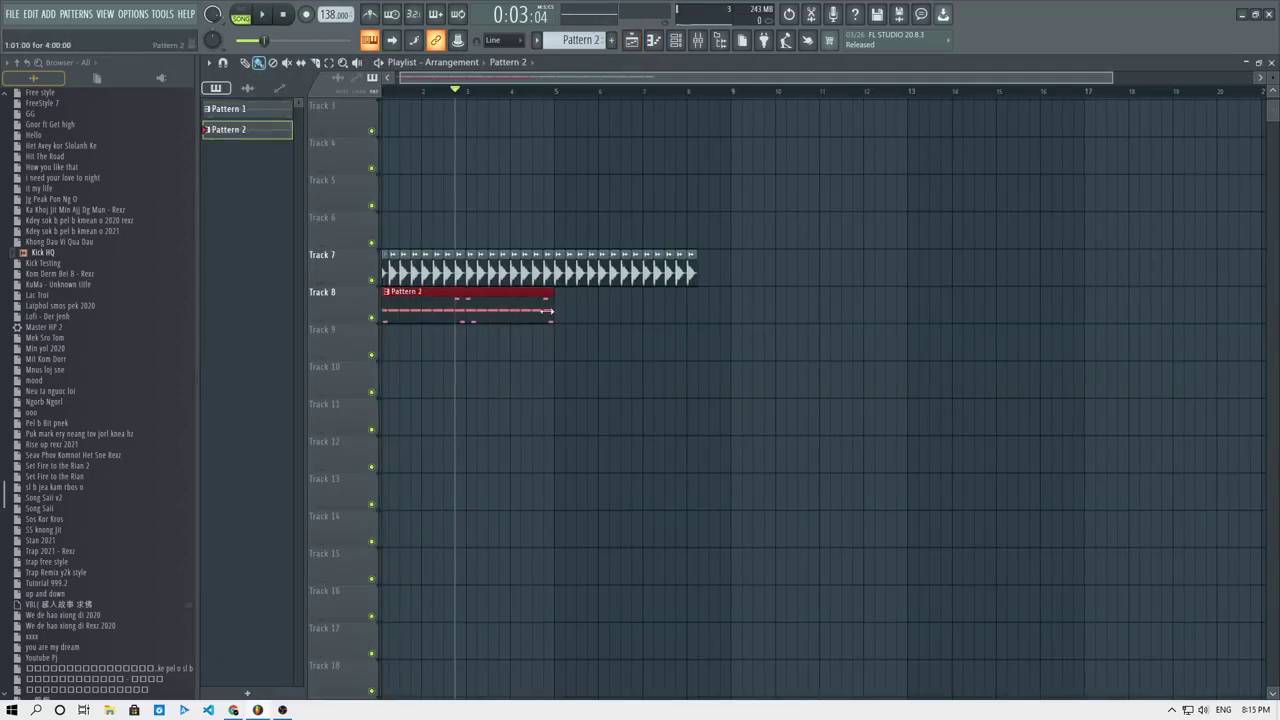
Move the short D5 and E4 notes at the end of bar 2 one beat earlier in the merged pattern, and play it in pattern mode.
double_click(465, 305)
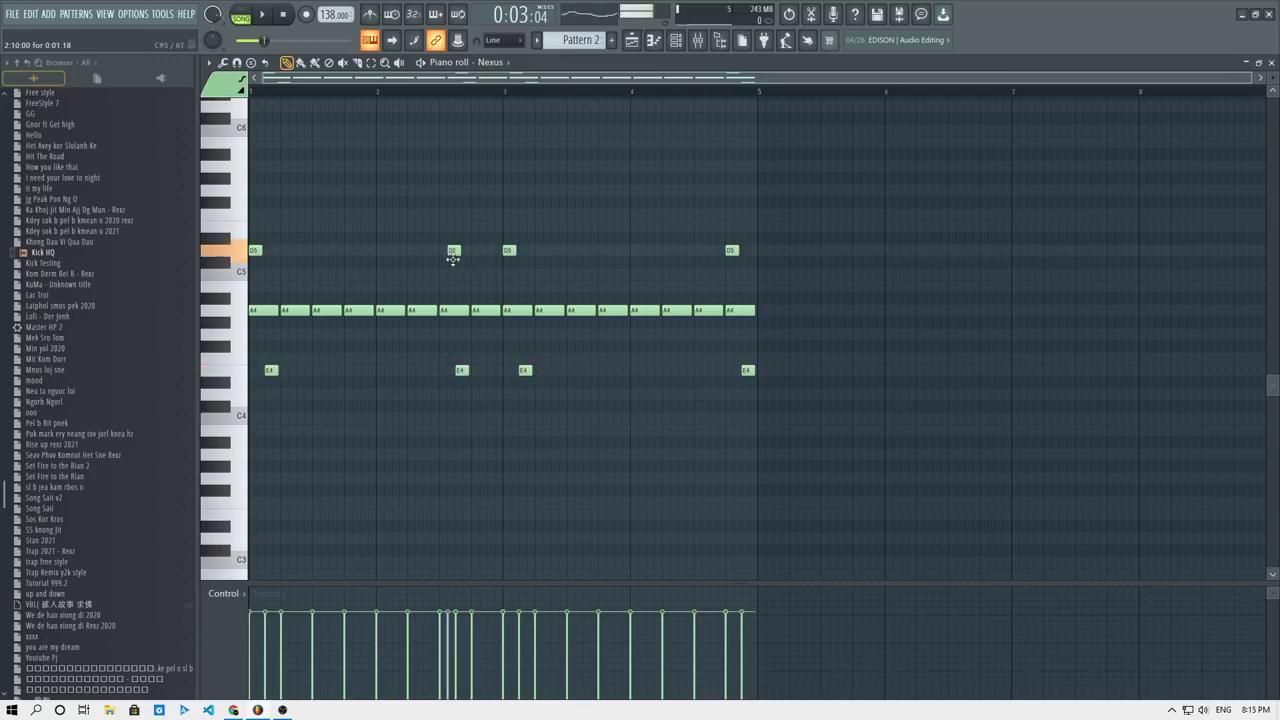
key(space)
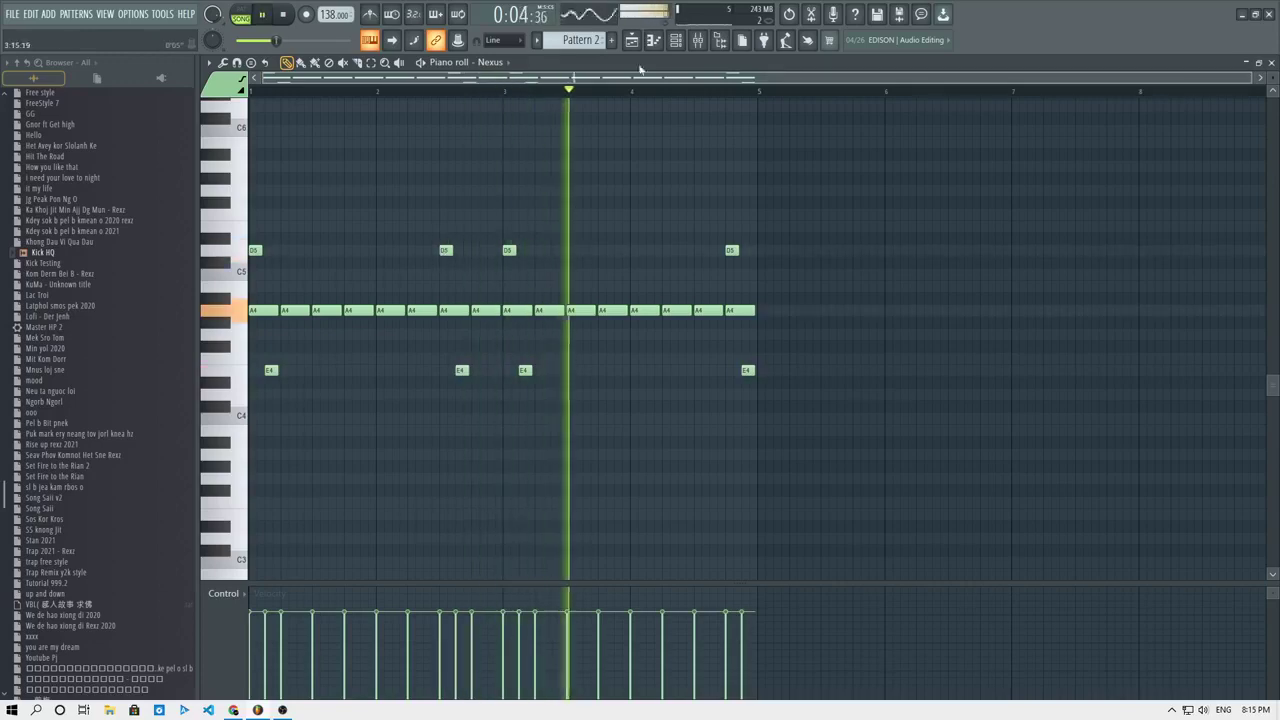
key(space)
click(676, 41)
key(space)
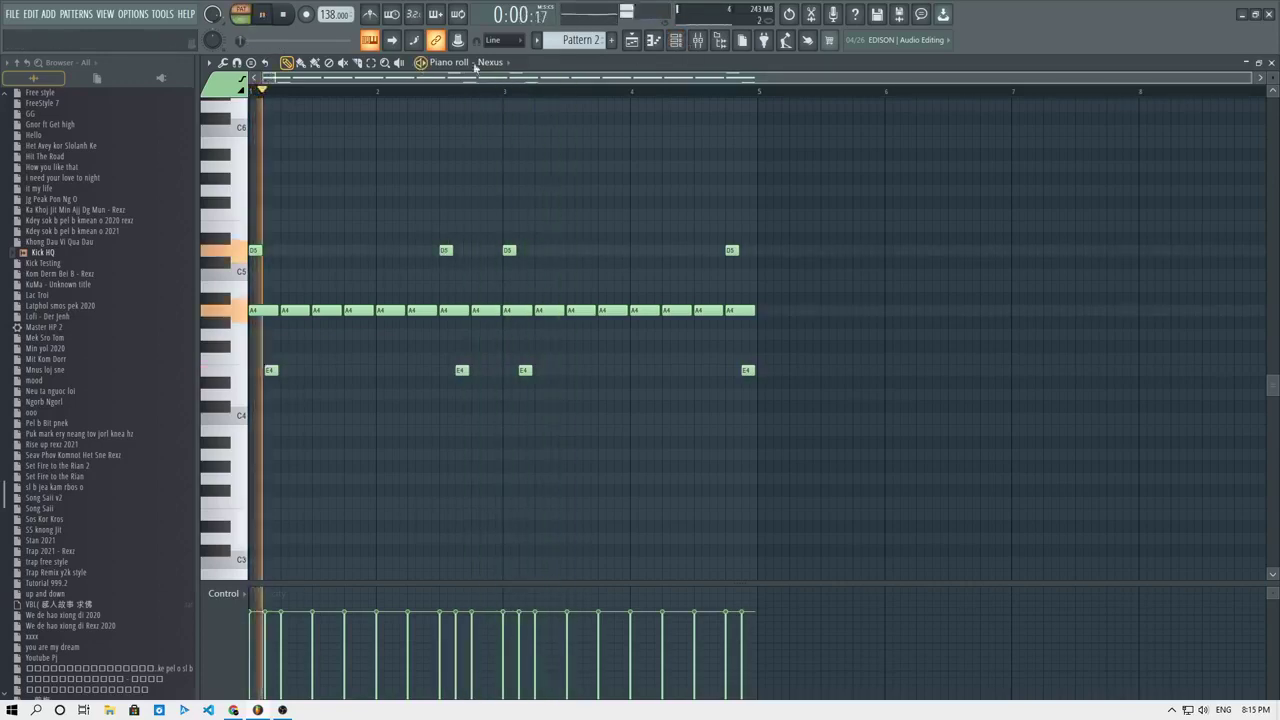
click(678, 40)
key(F6)
Try the whole four-bar pattern at lower pitches, with the repeated bass note on F4 and on D4.
key(ctrl+a)
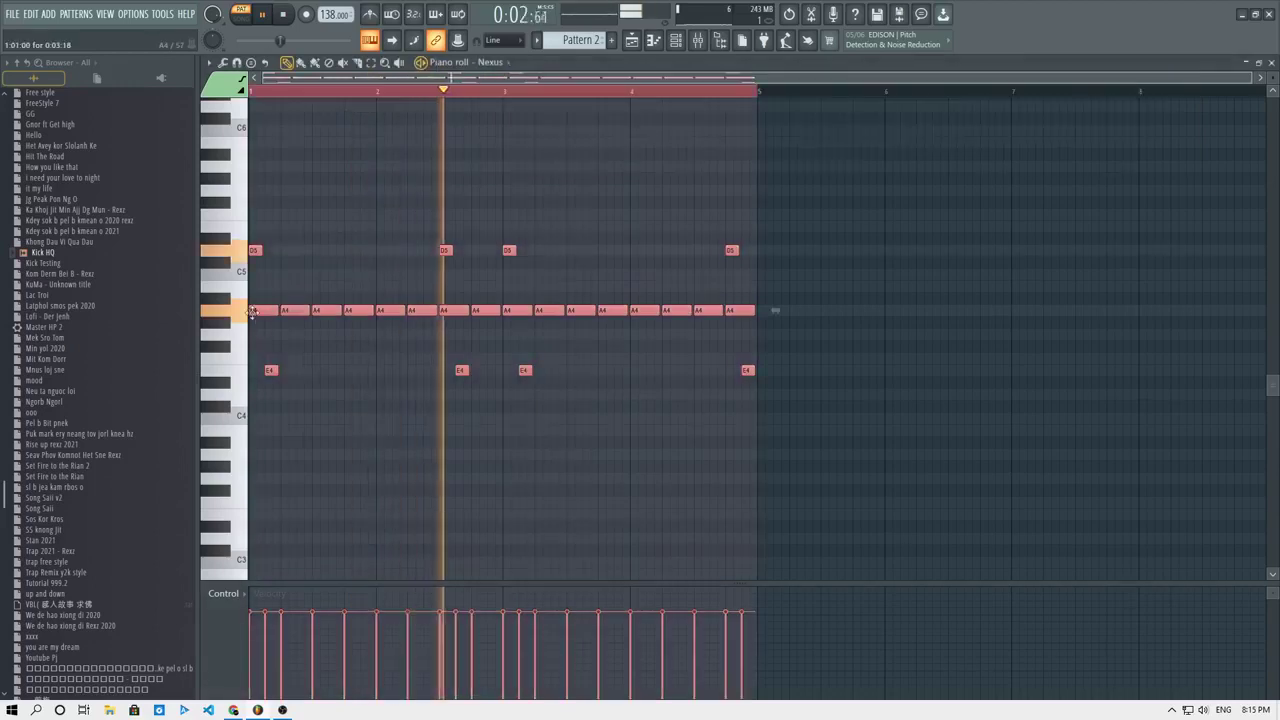
key(Up)
key(Up)
key(Up)
key(Up)
key(Up)
key(Up)
key(Up)
key(ctrl+Down)
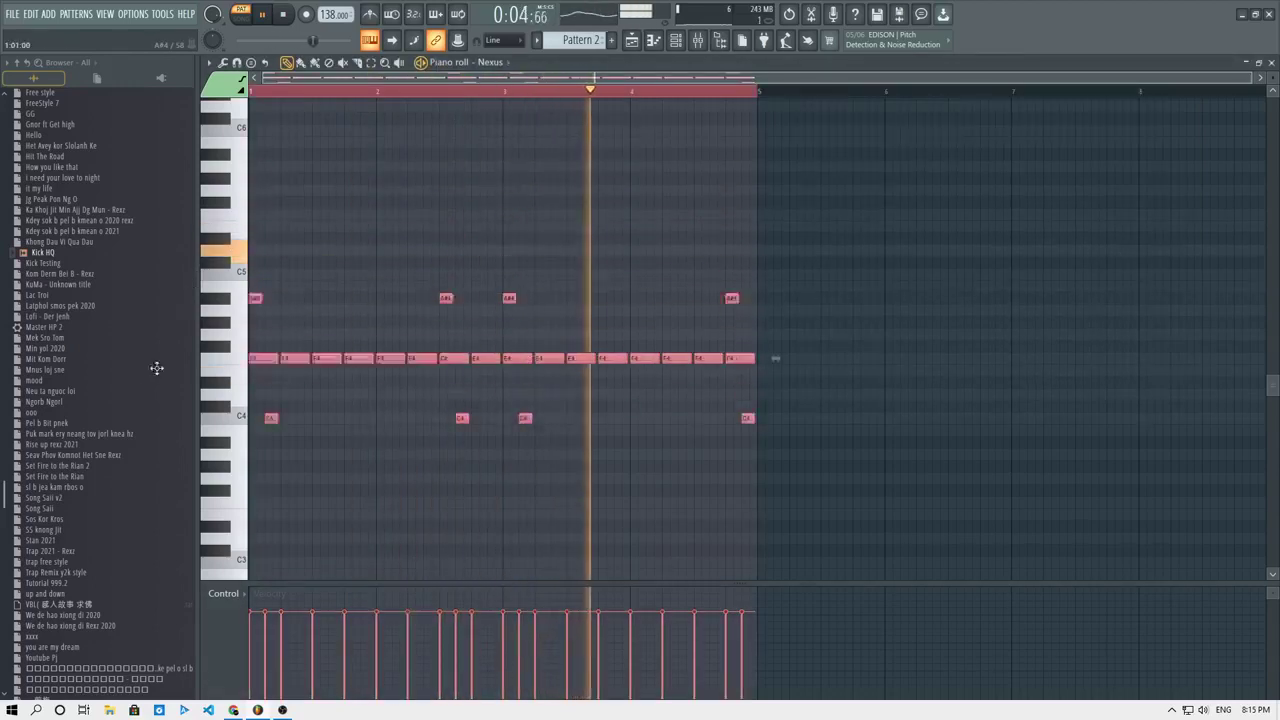
key(Down)
key(Down)
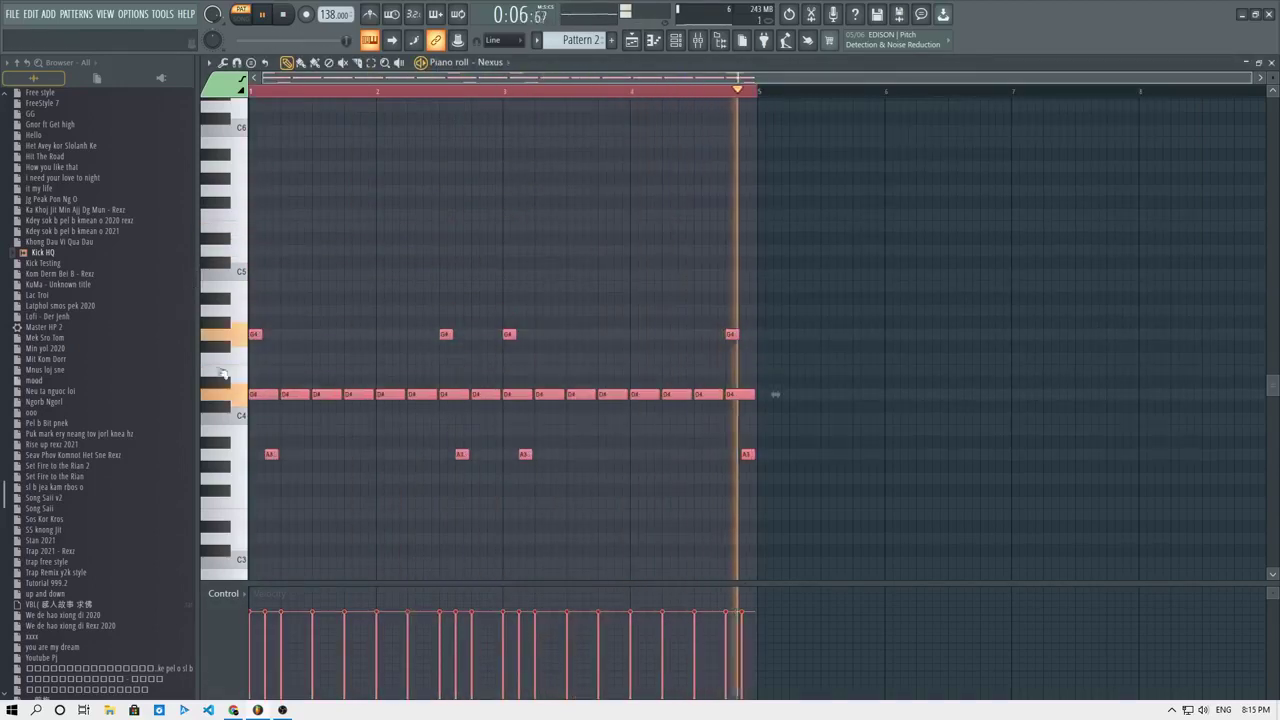
Transpose all notes back up in stages until the repeated bass note is A4, undoing the stray F#4 note.
key(Up)
key(Up)
key(Up)
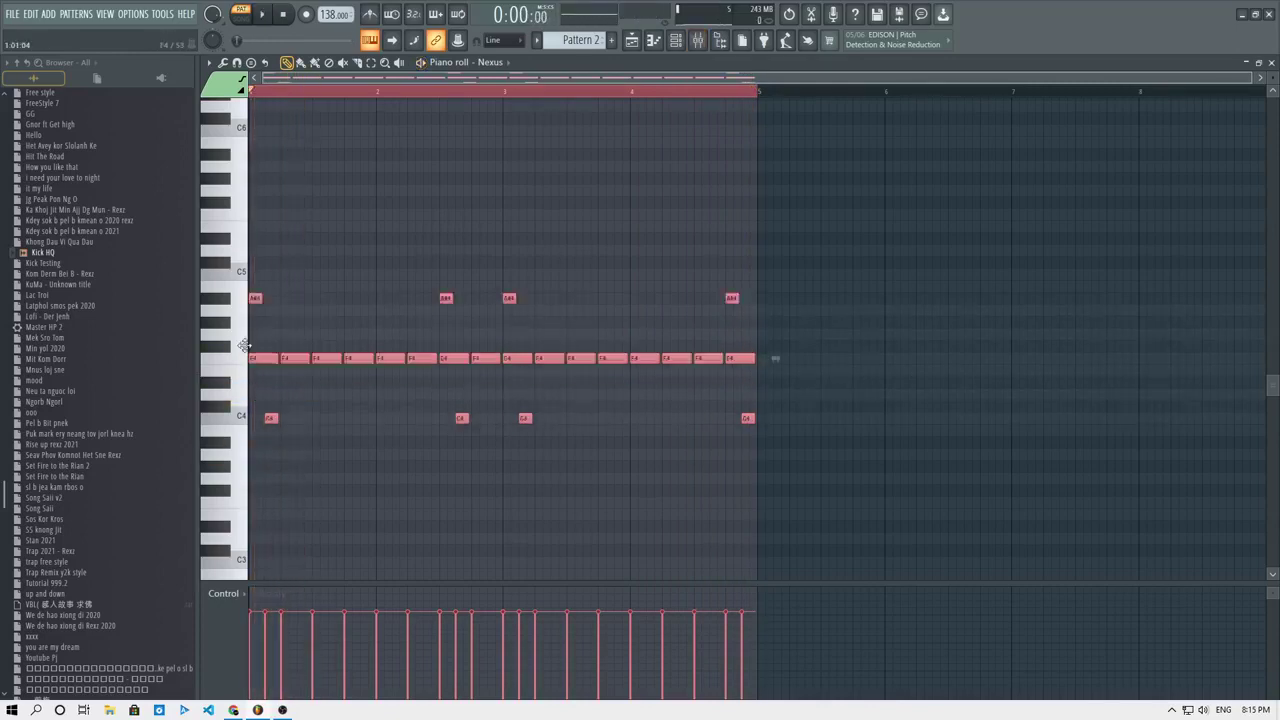
key(Up)
key(Up)
key(space)
click(257, 344)
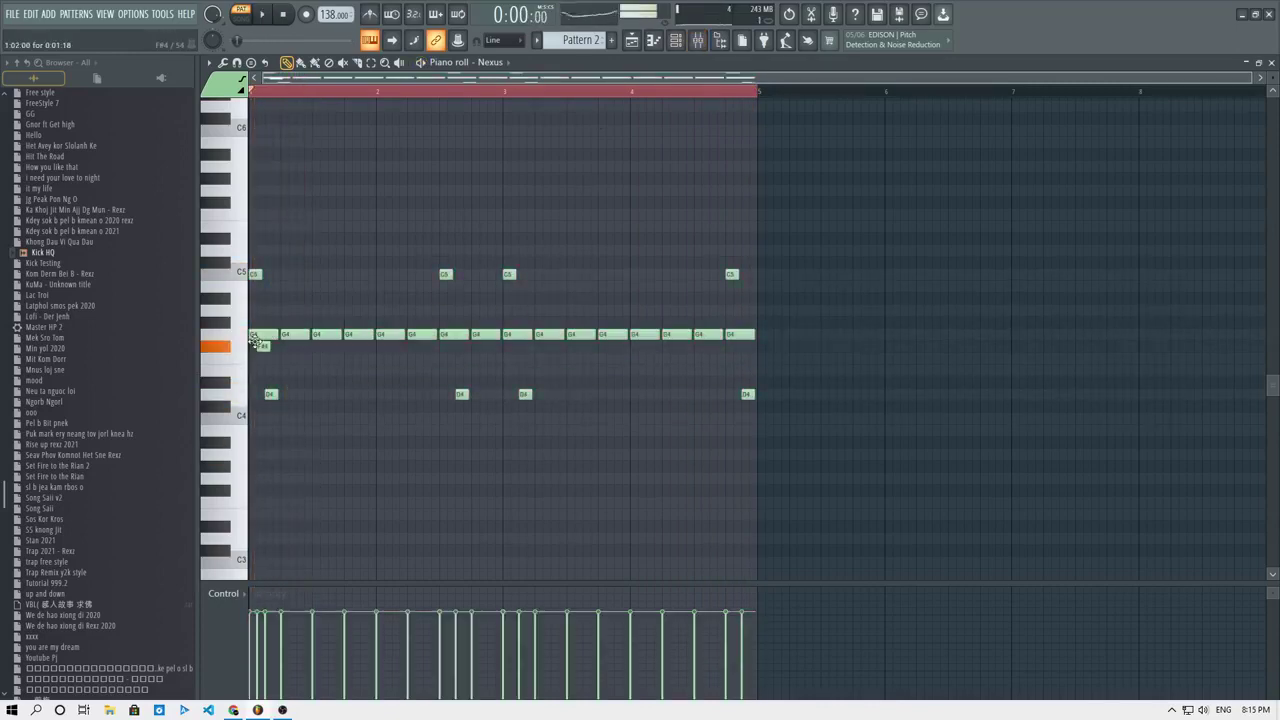
key(ctrl+z)
key(Up)
key(Up)
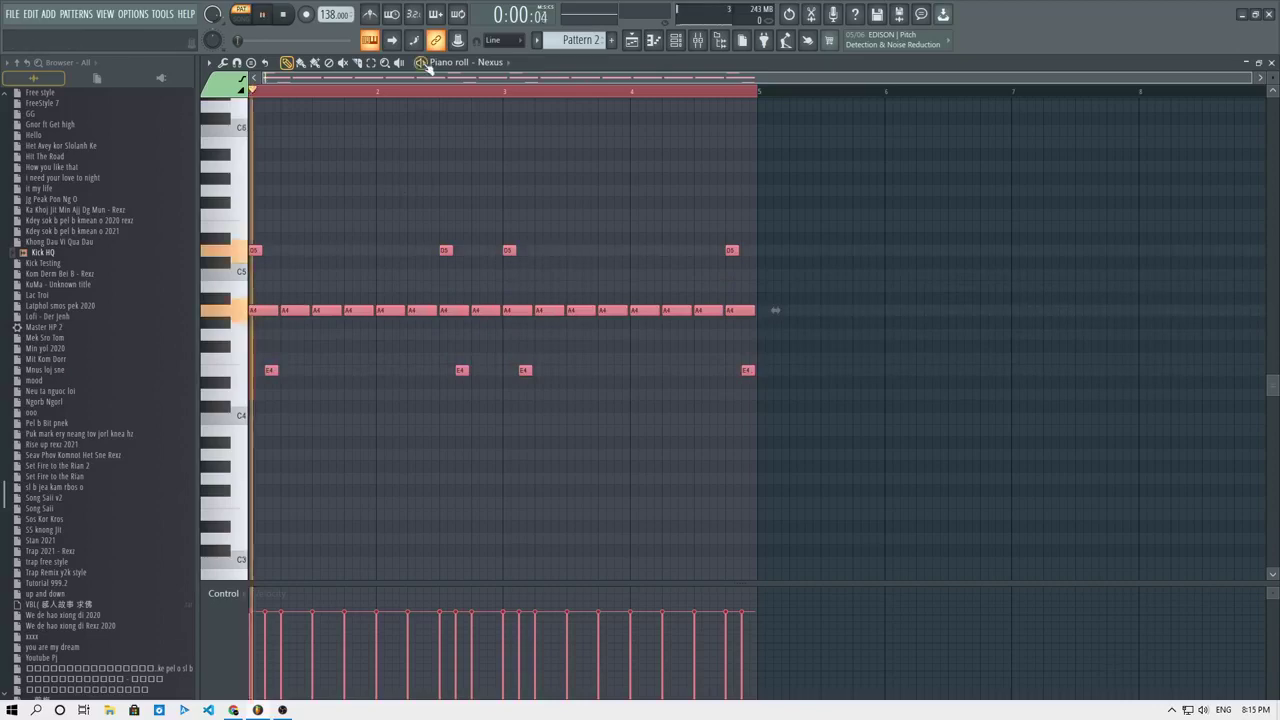
key(space)
In the Nexus track's Fruity parametric EQ 2, lower band 1, boost band 2, cut band 4 by 4.2 dB at 721 Hz and low-pass around 471 Hz.
click(676, 41)
key(space)
click(698, 41)
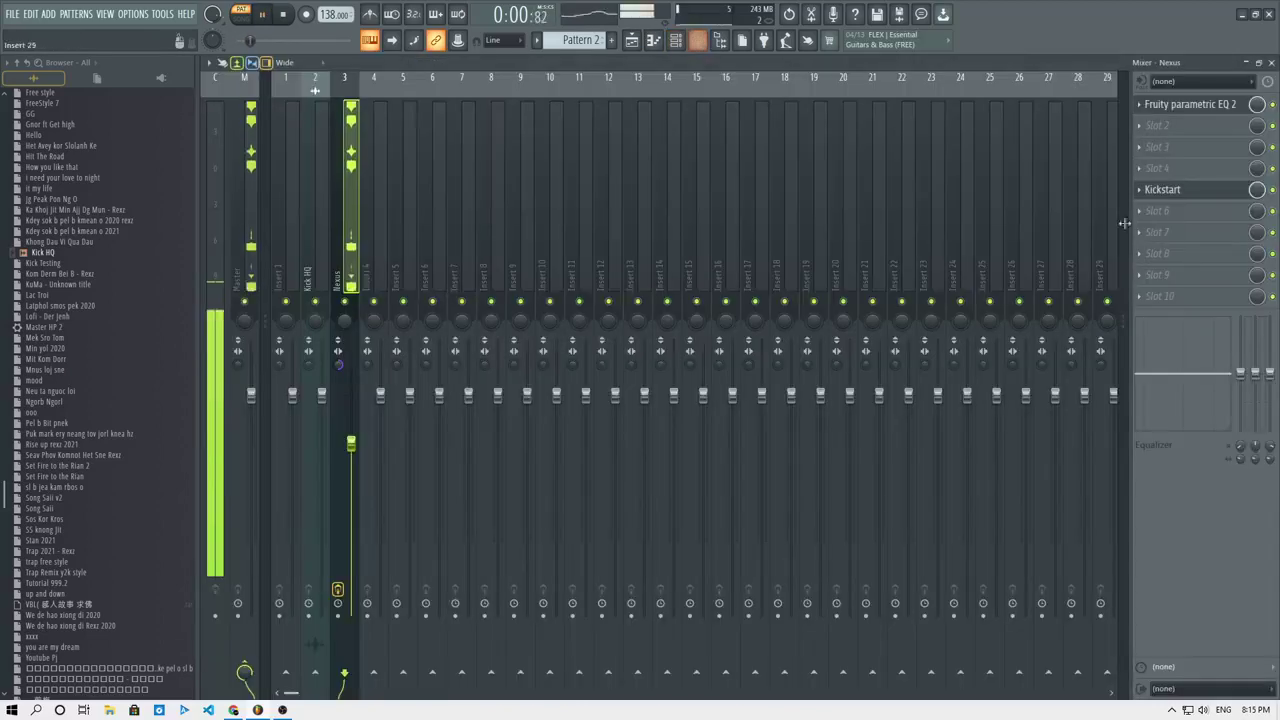
click(1185, 104)
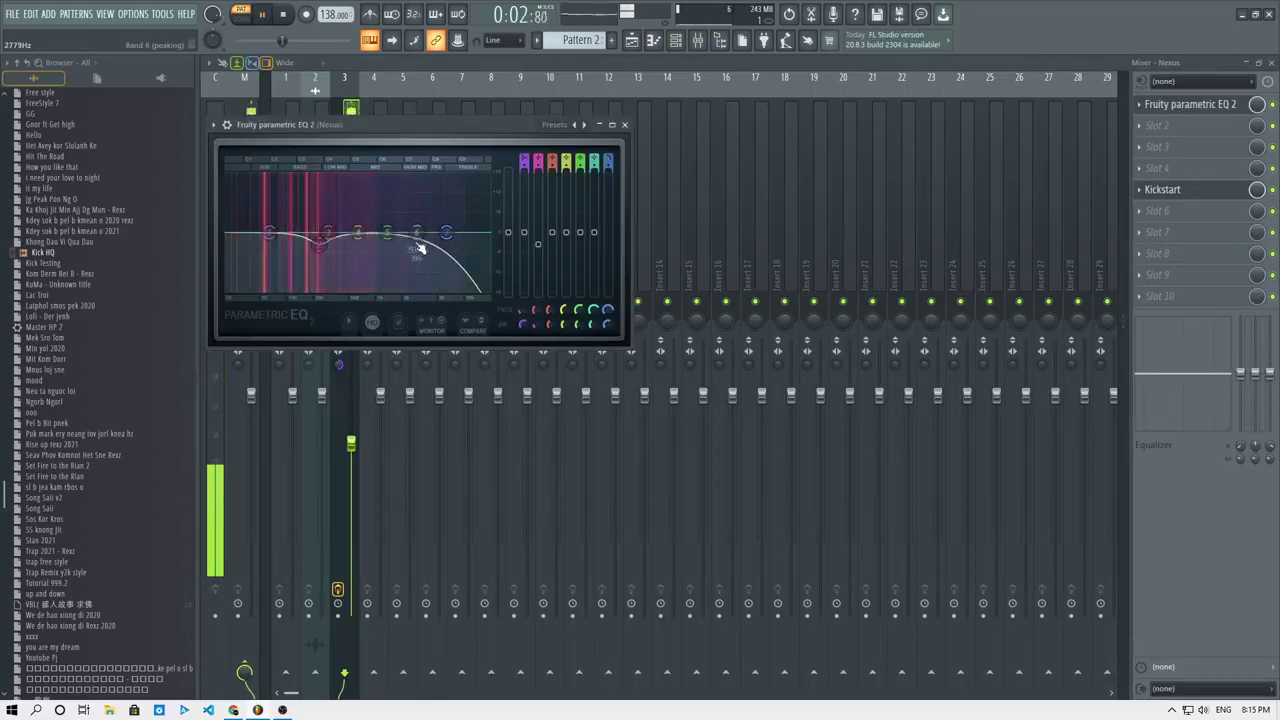
drag(270, 240, 250, 241)
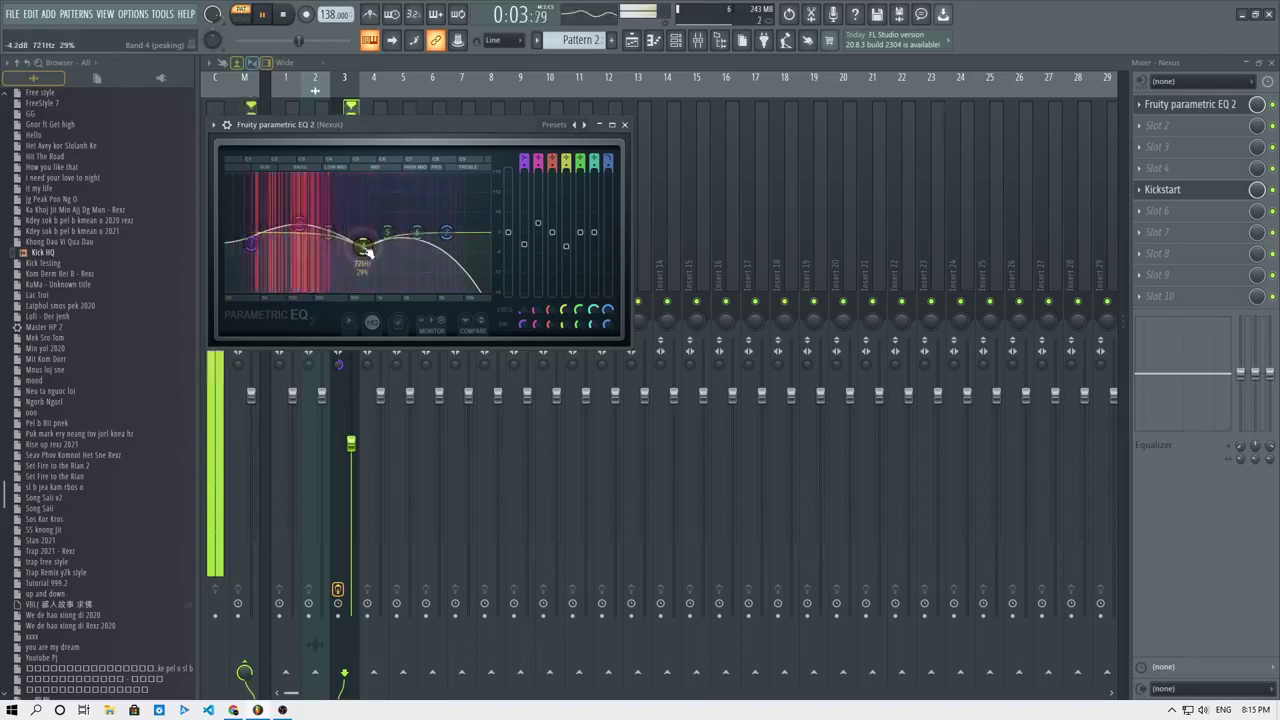
drag(446, 232, 386, 233)
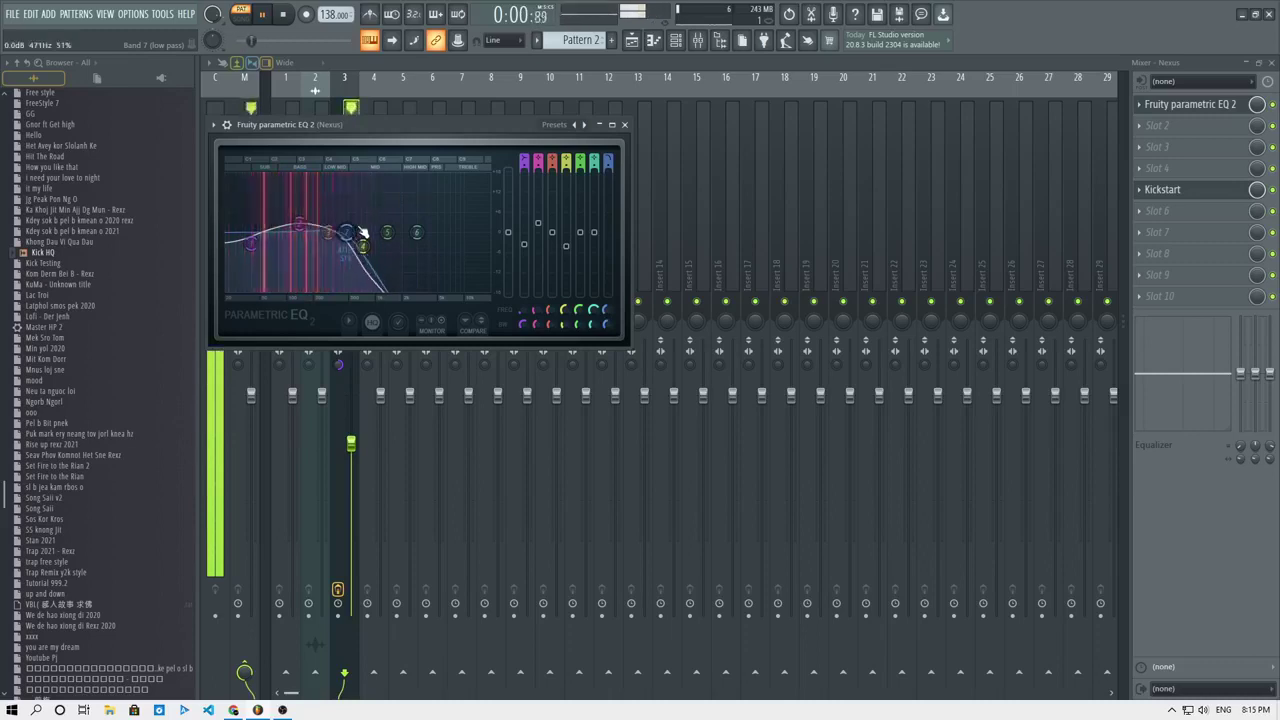
key(space)
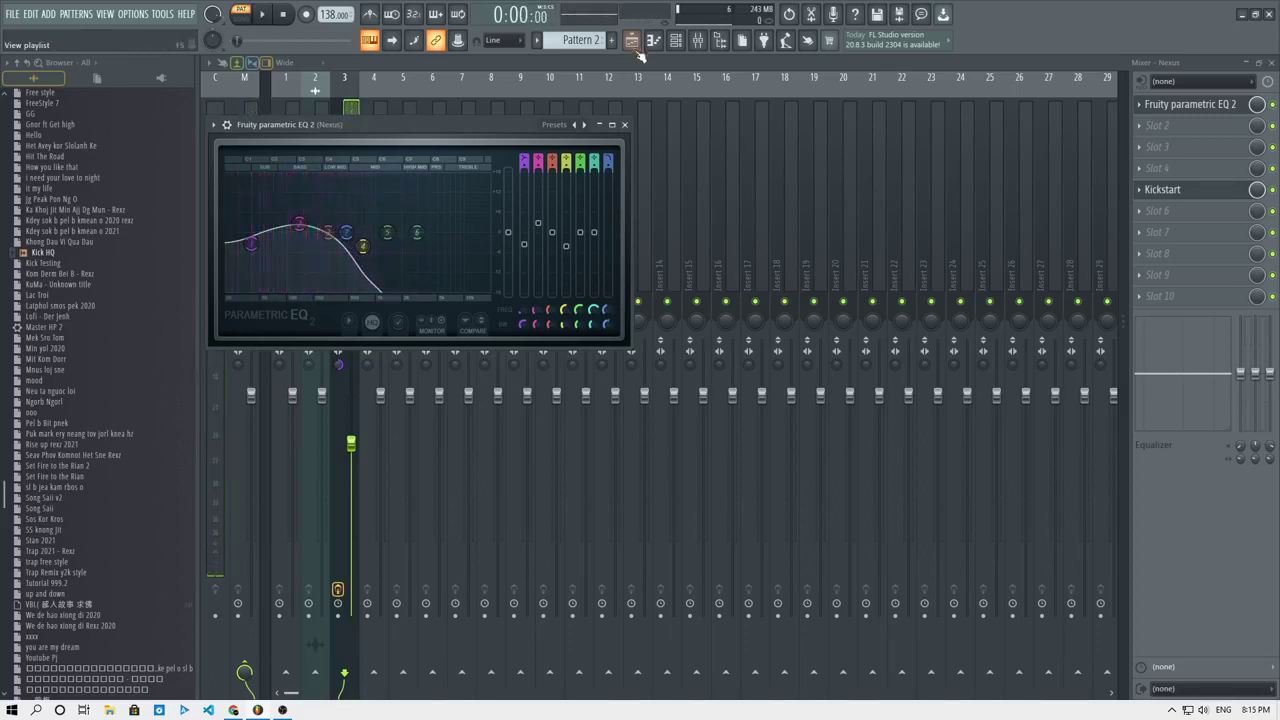
Set the Nexus mixer track's stereo separation to 30% separated while the pattern plays.
key(space)
drag(336, 368, 336, 400)
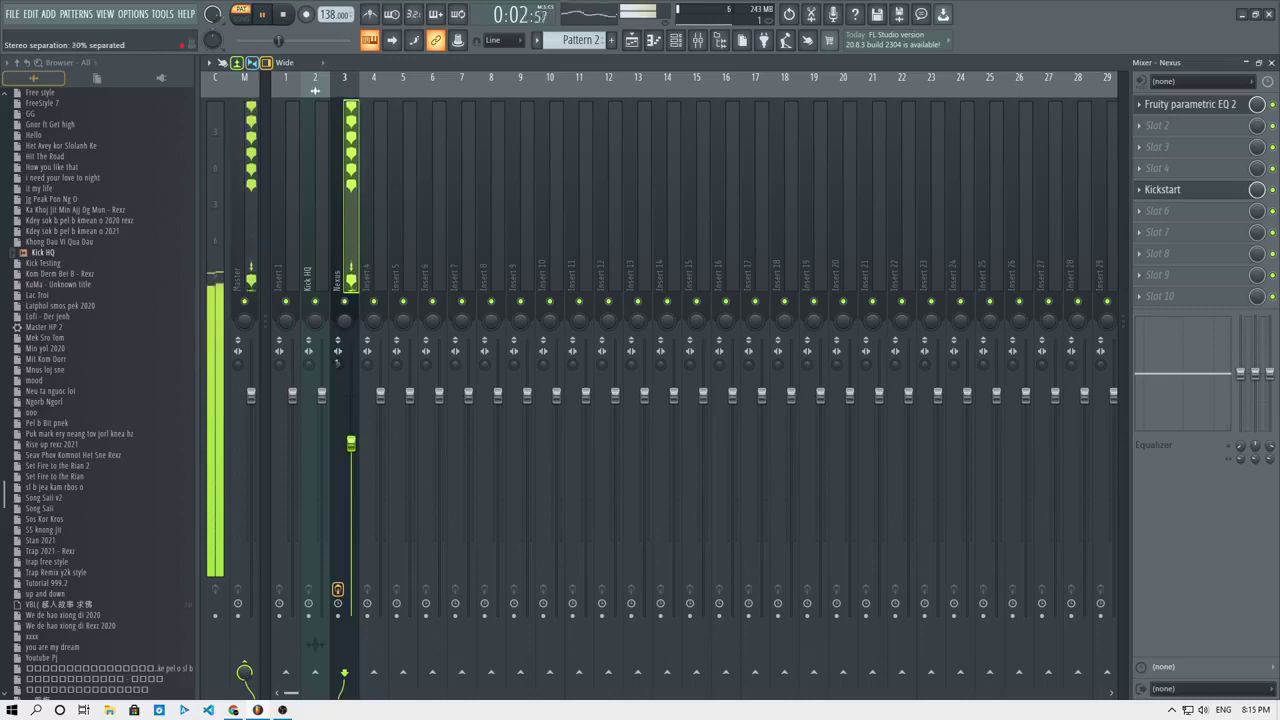
Add a second Pattern 2 clip from bar 5 on Track 8 and play the arrangement in song mode.
key(F5)
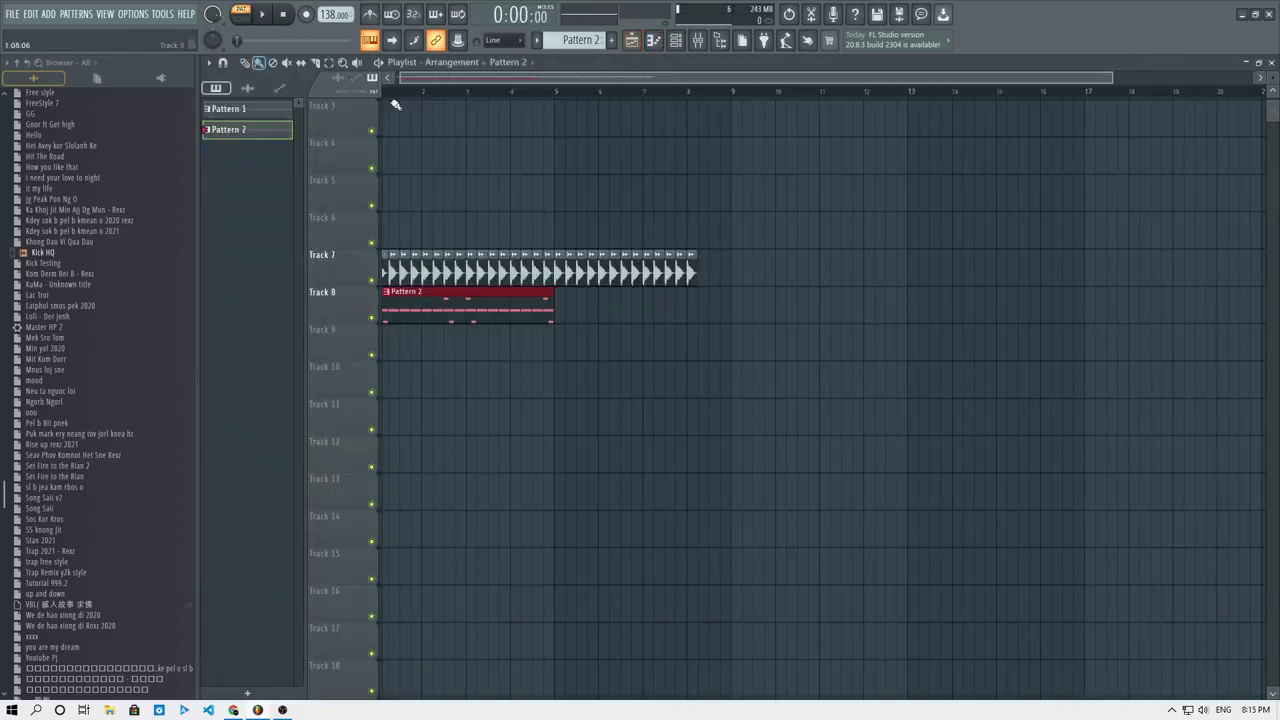
key(space)
key(space)
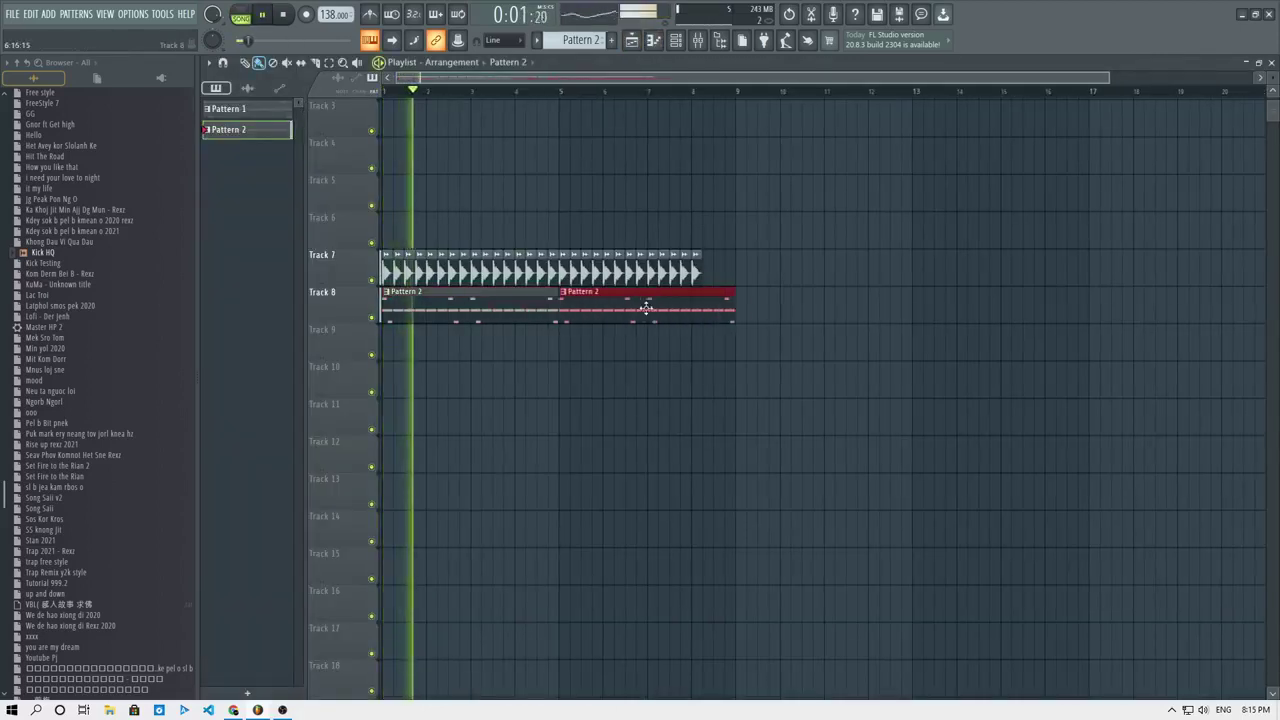
click(640, 308)
key(F6)
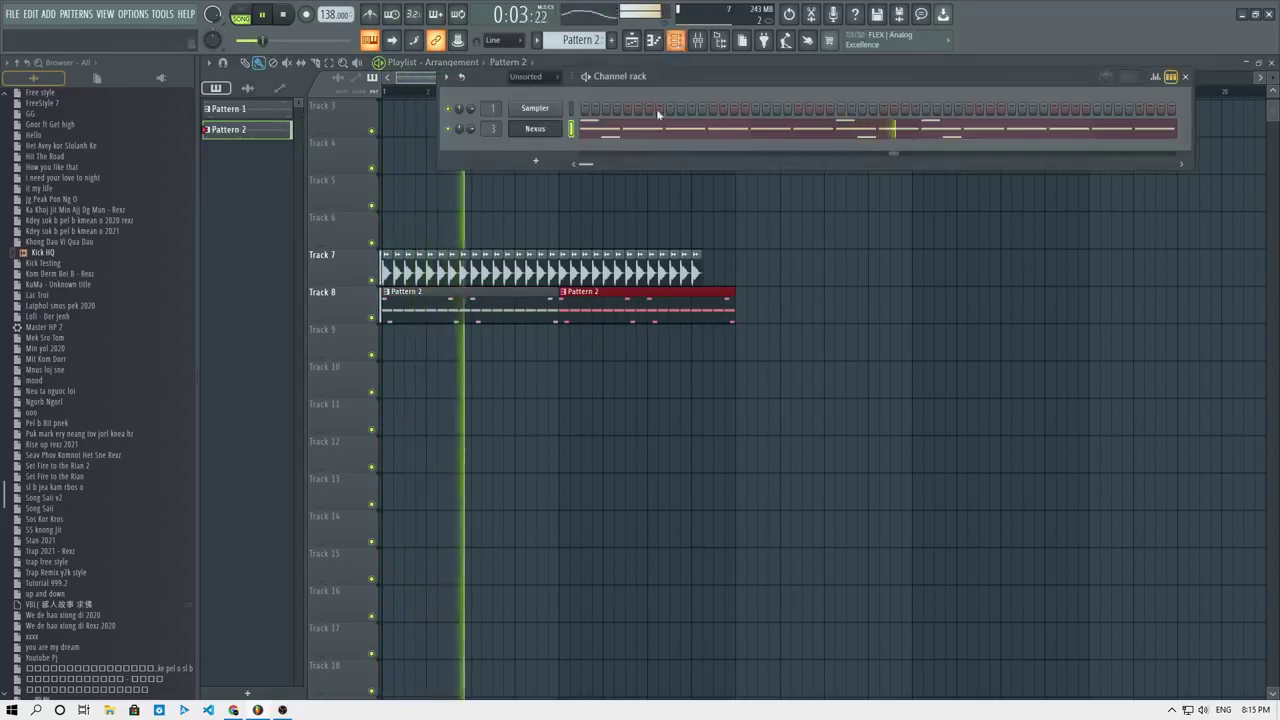
key(space)
click(697, 40)
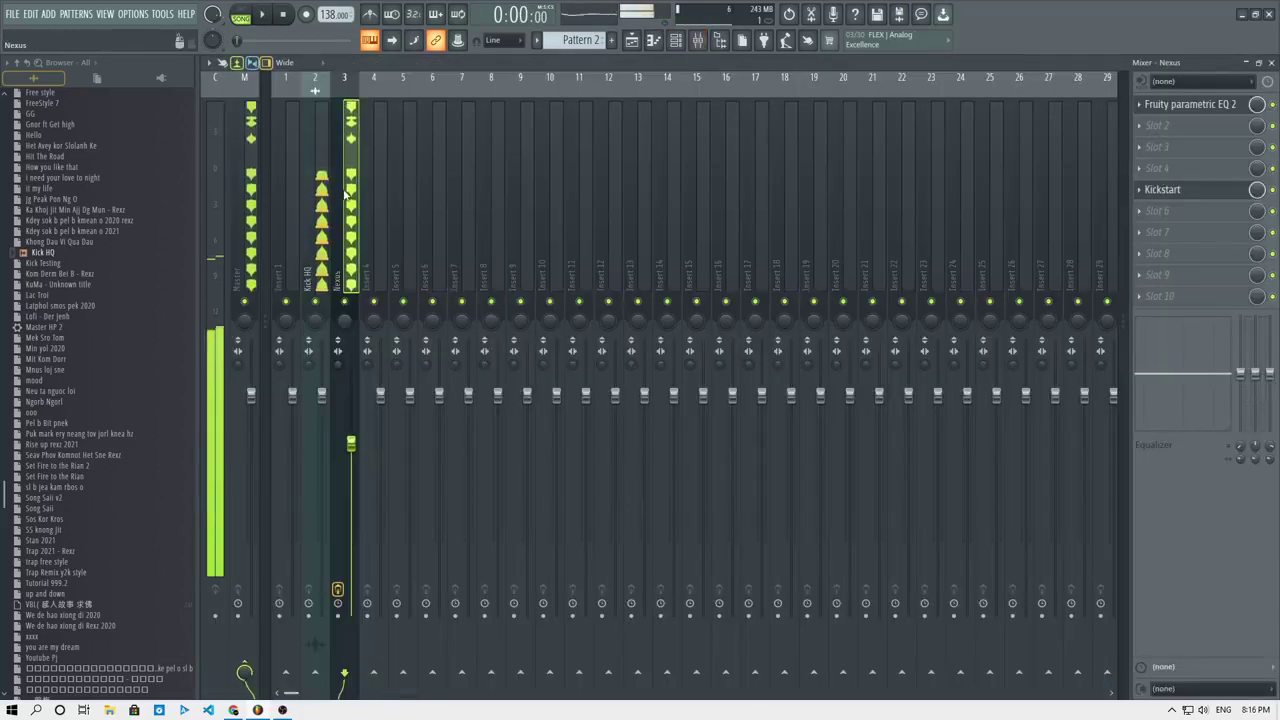
Switch to the Facebook Live Producer page in the browser and give both viewer comments a Haha reaction.
click(233, 710)
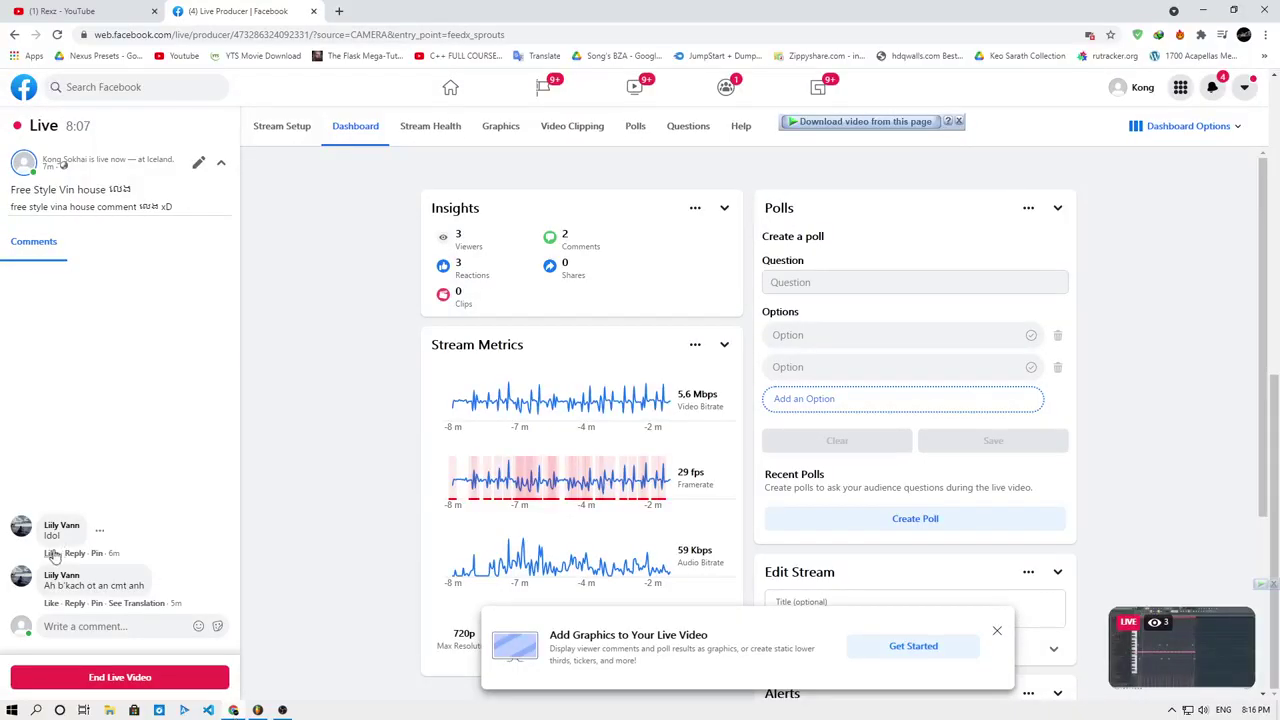
mouse_move(52, 553)
click(141, 529)
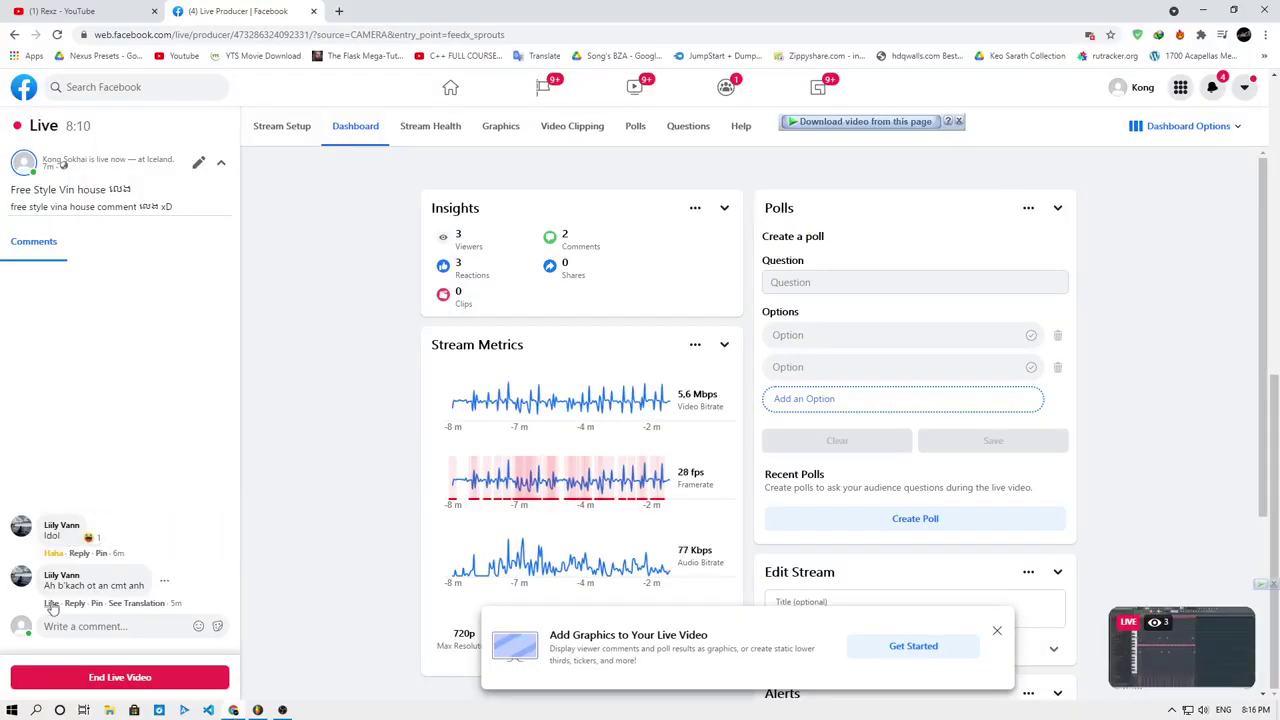
mouse_move(51, 606)
click(144, 579)
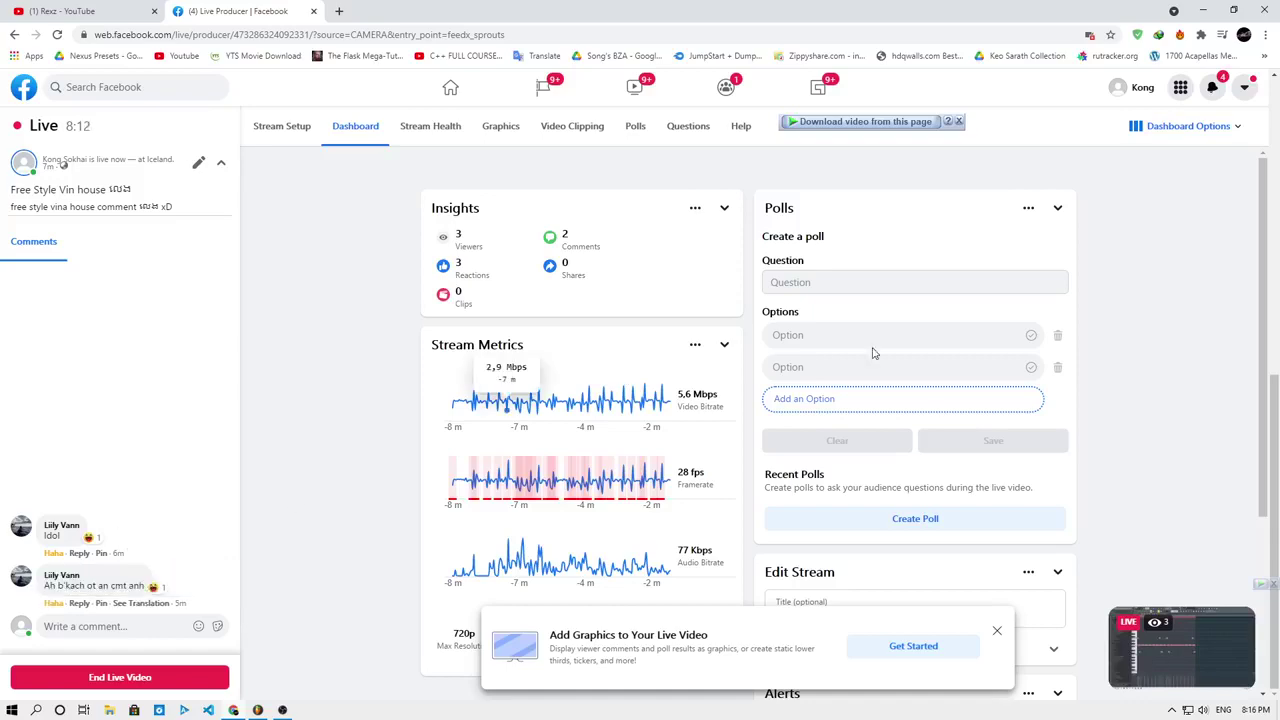
Check the Facebook notifications and return to FL Studio.
click(1212, 90)
click(1212, 90)
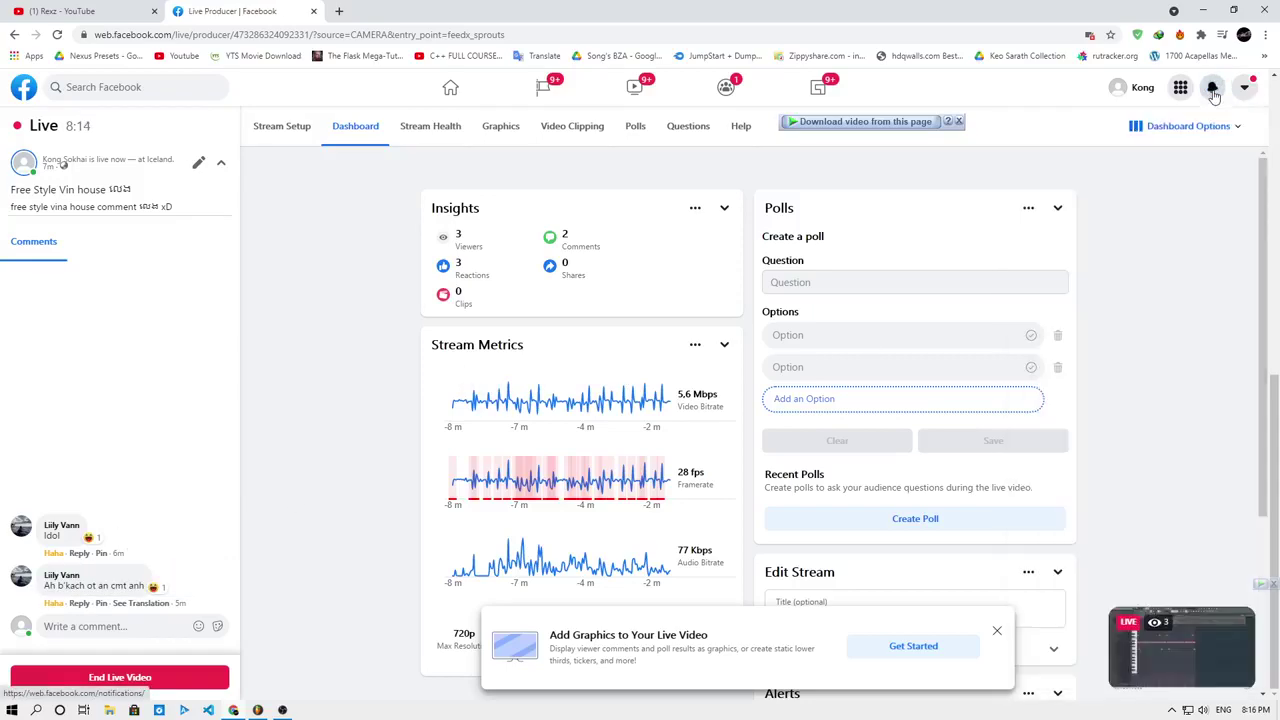
click(1213, 92)
click(1212, 93)
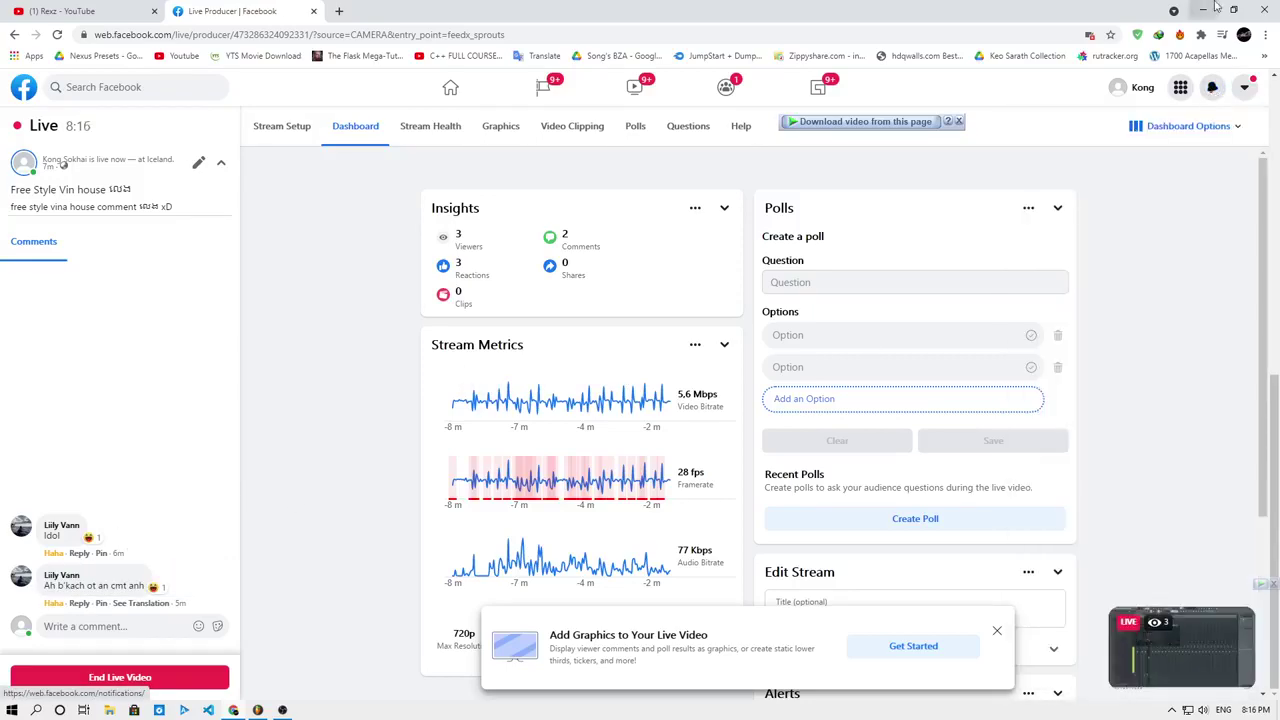
click(1211, 8)
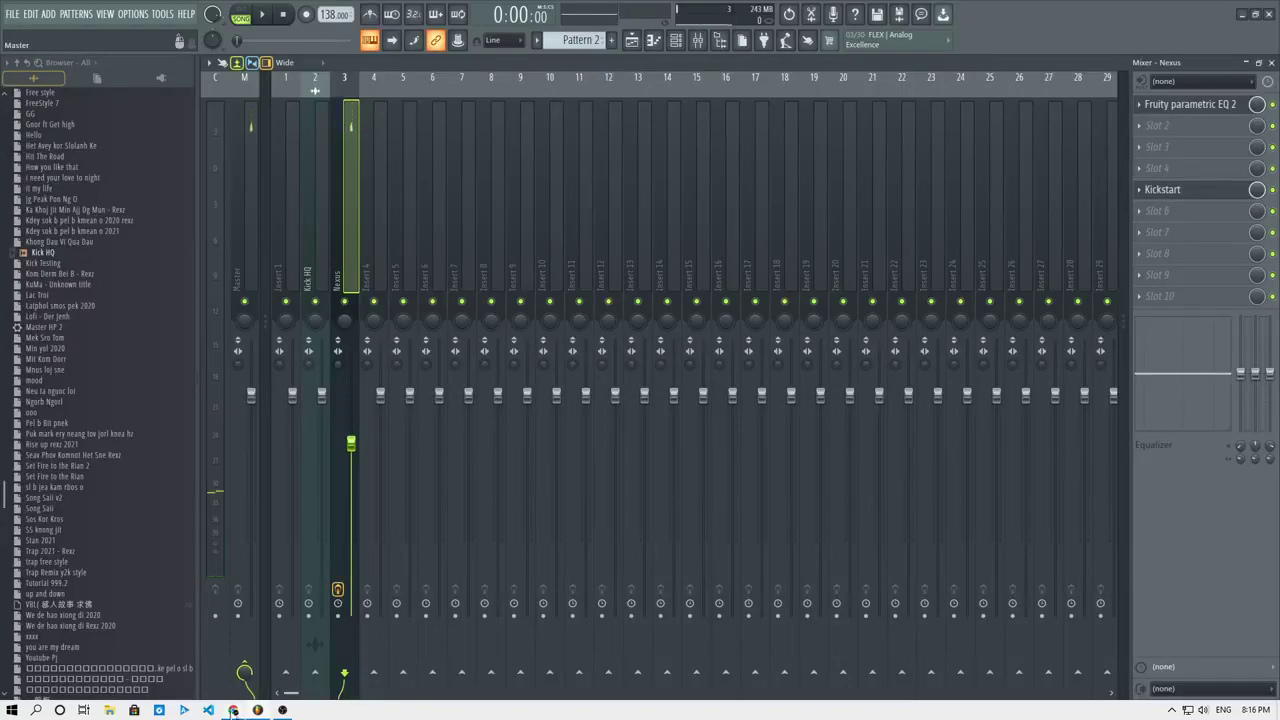
Post the comment "pong pdot arom" on the Facebook live stream and switch back to FL Studio.
click(233, 710)
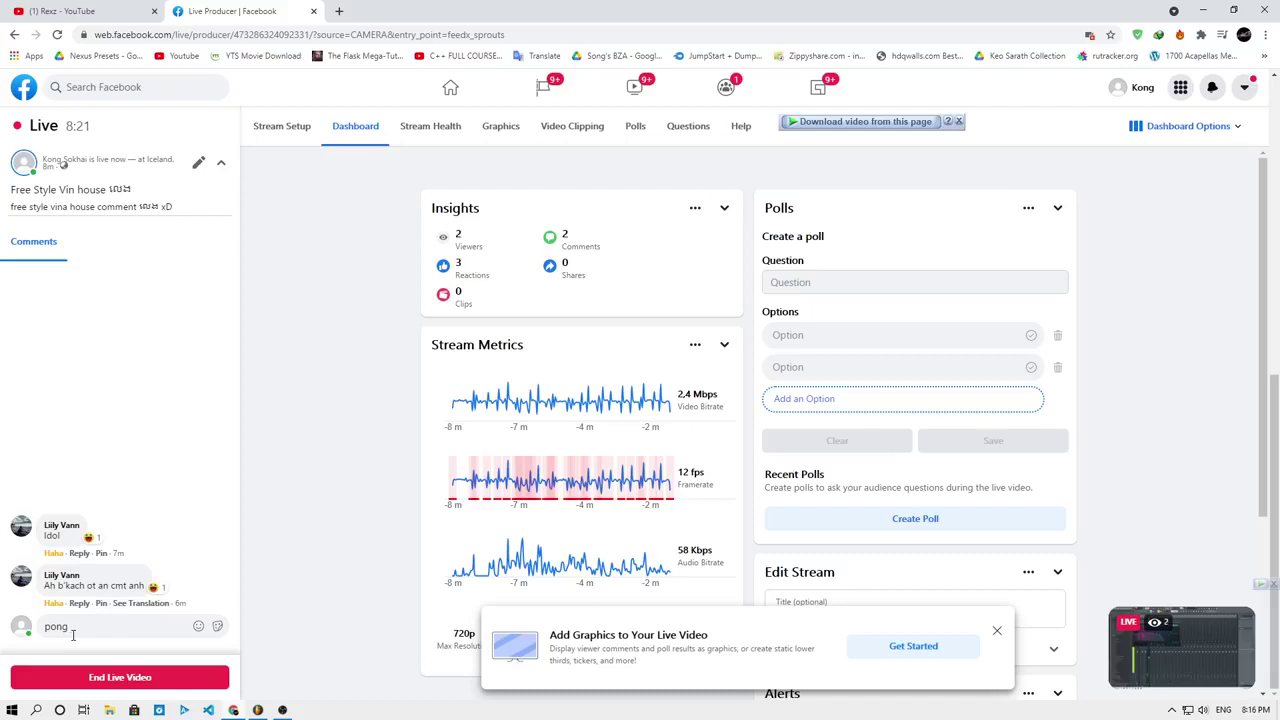
click(73, 633)
text(pong pdot arom)
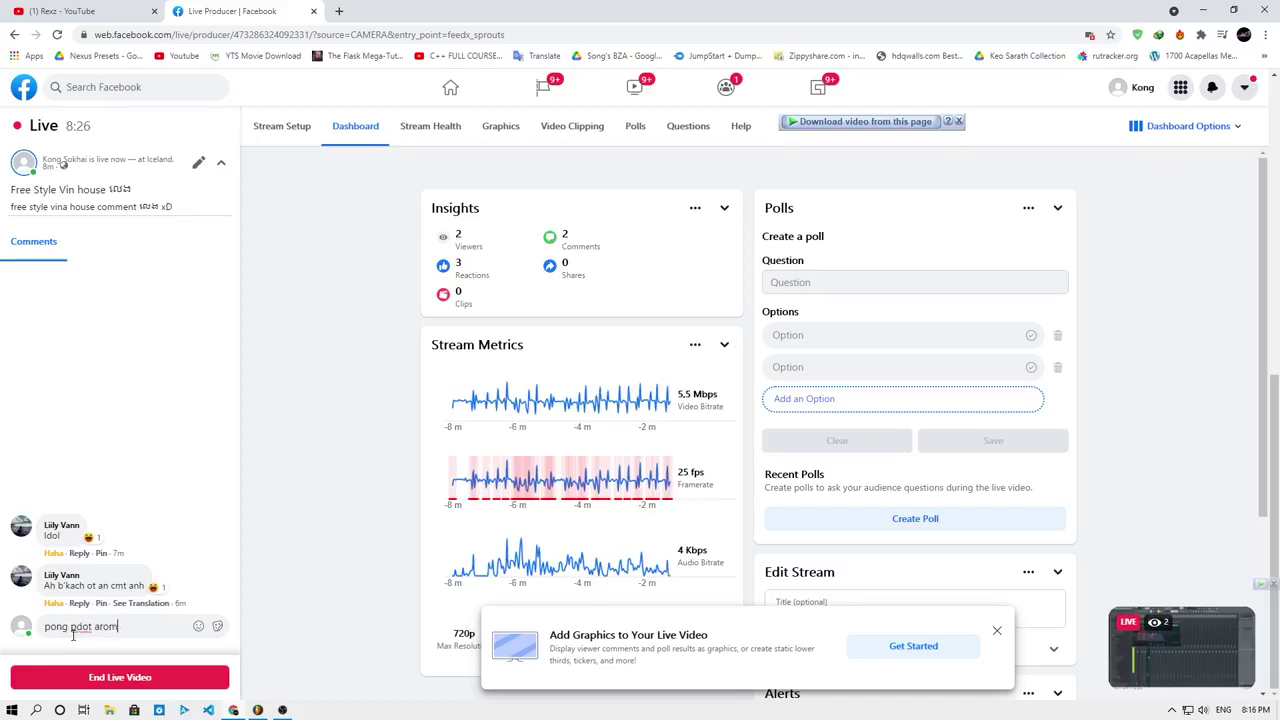
key(Return)
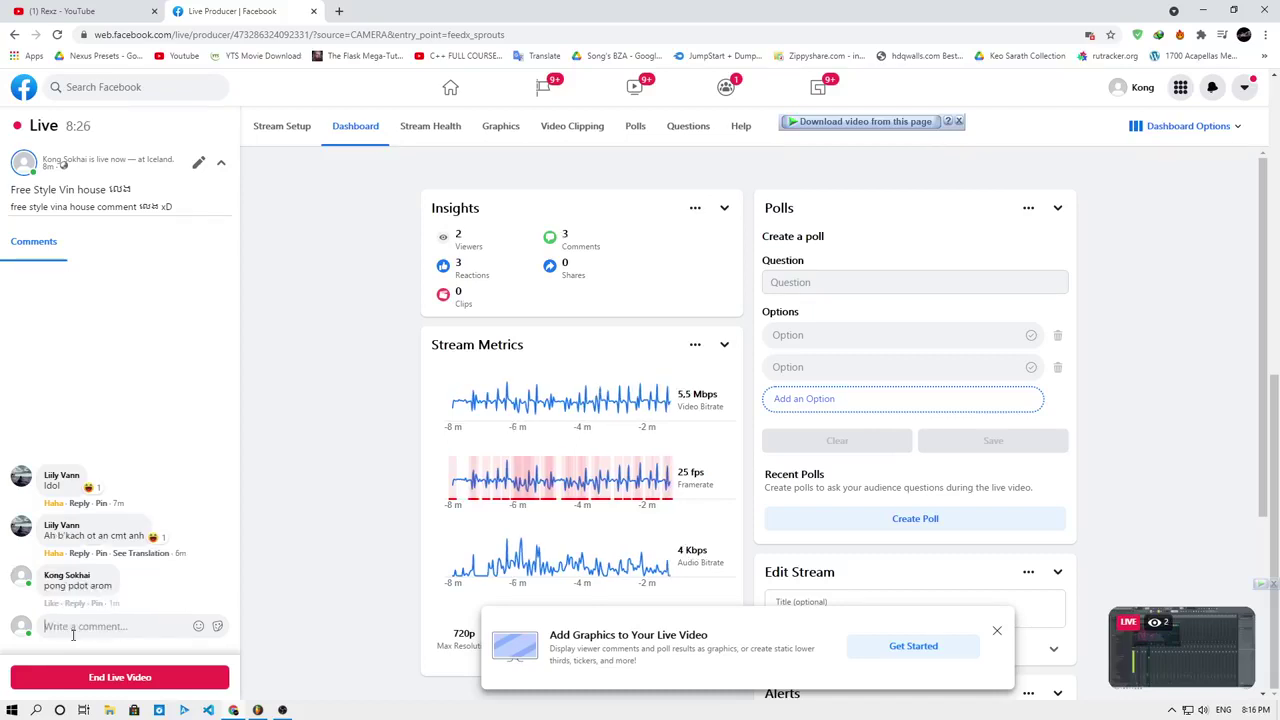
click(258, 710)
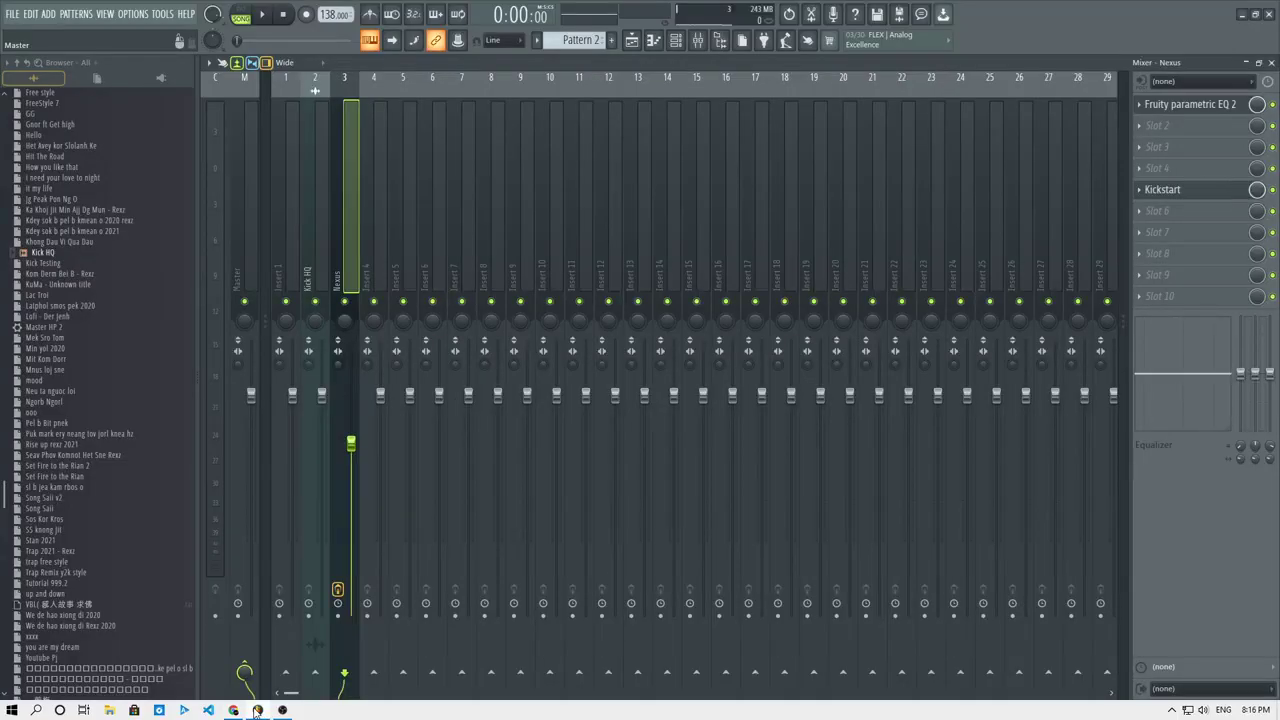
Audition bass presets in the Nexus XP Bigtone Signature bank while the pattern plays, and load BA Love That Bass.
key(e)
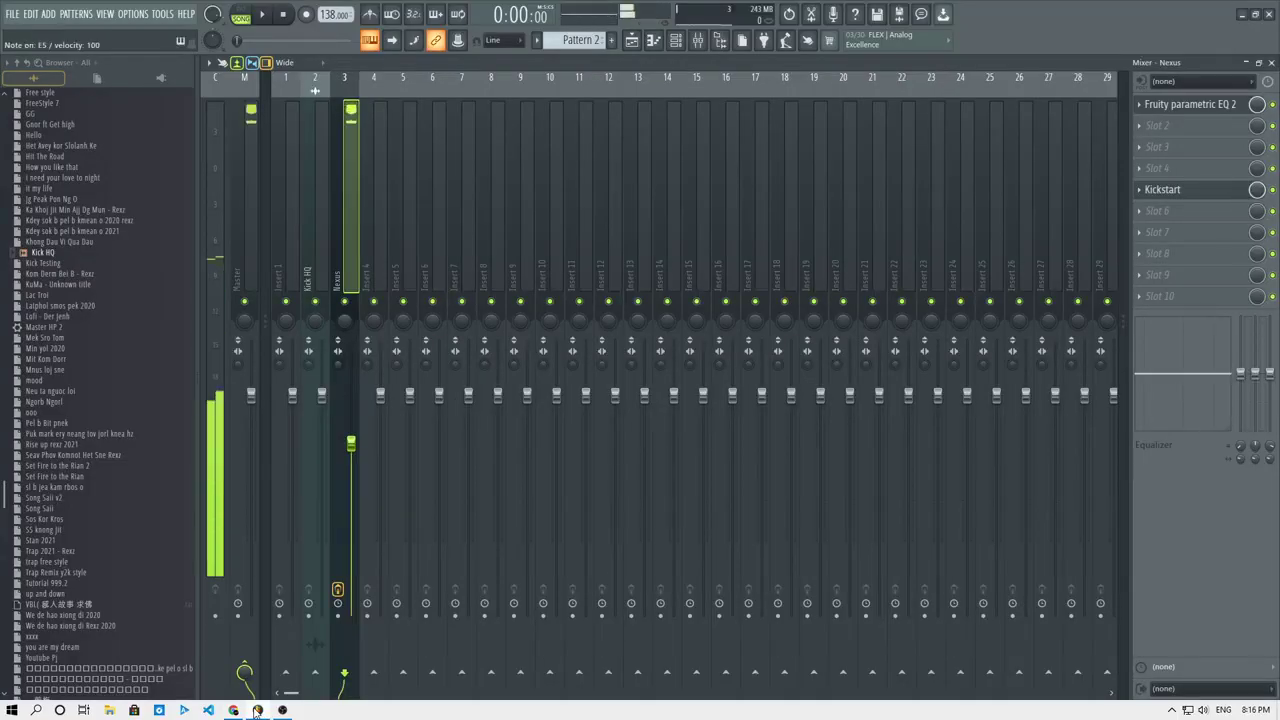
click(675, 44)
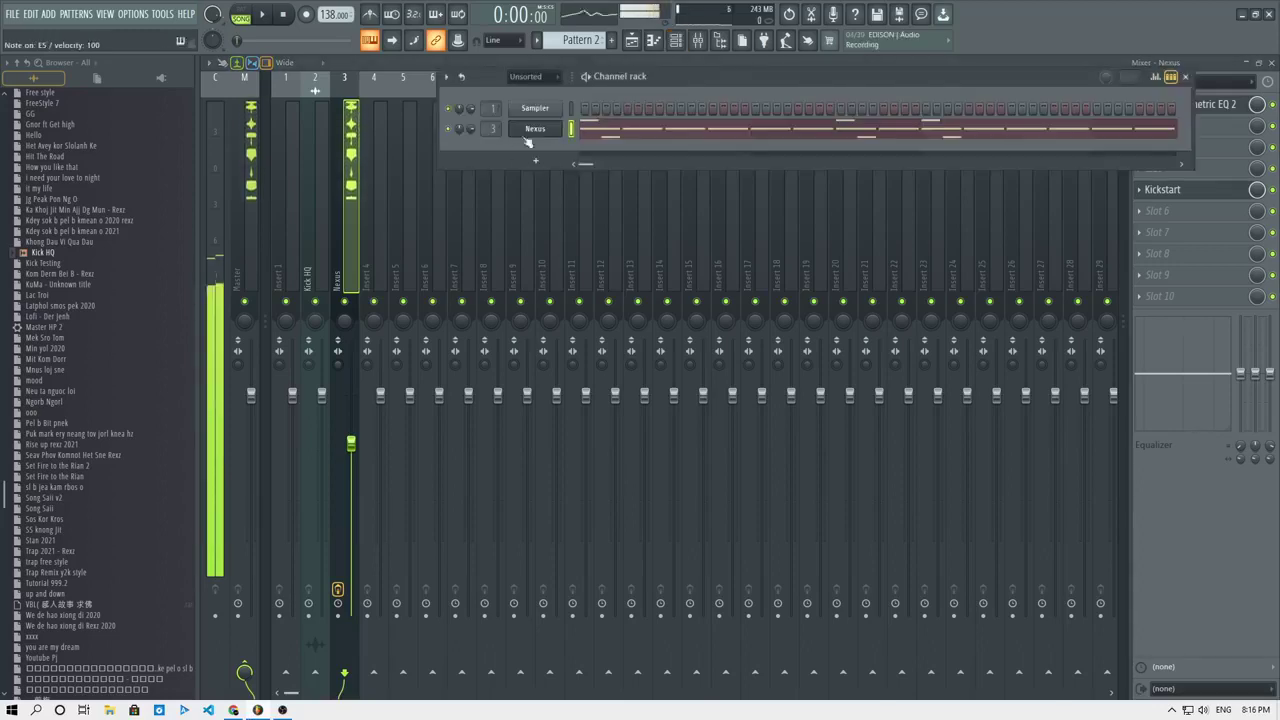
key(space)
click(535, 128)
click(615, 347)
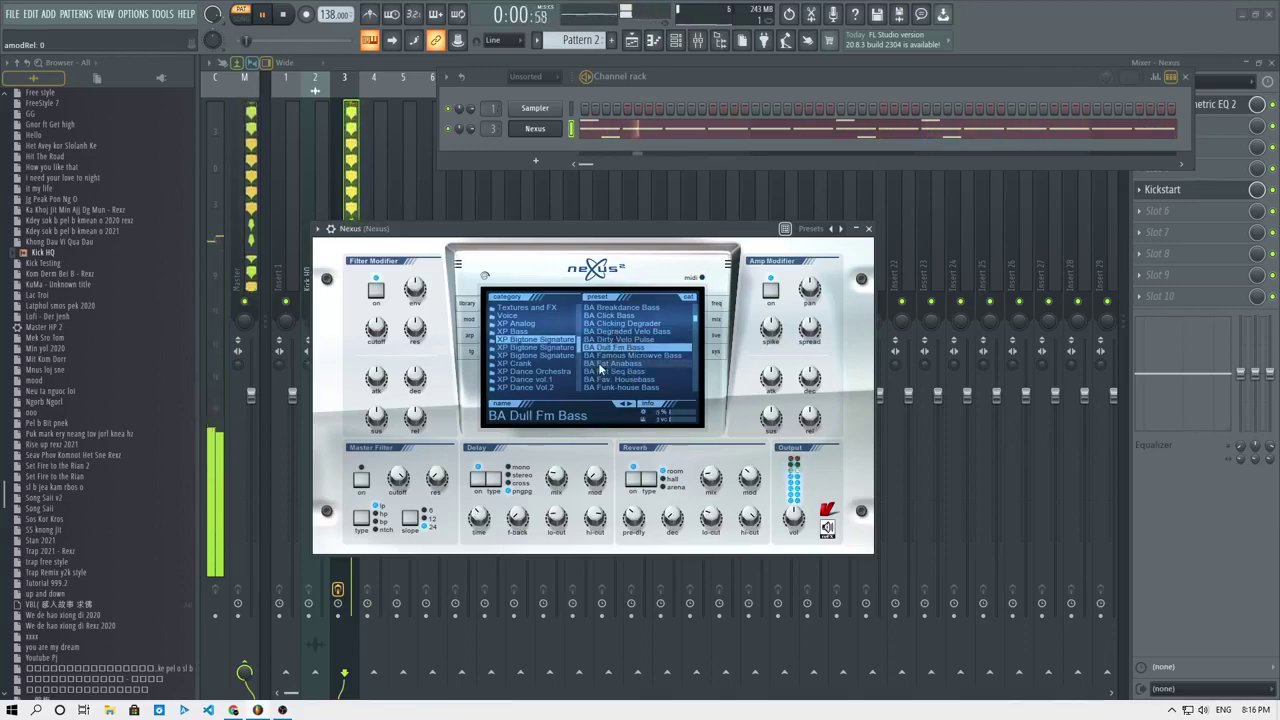
click(601, 371)
click(603, 379)
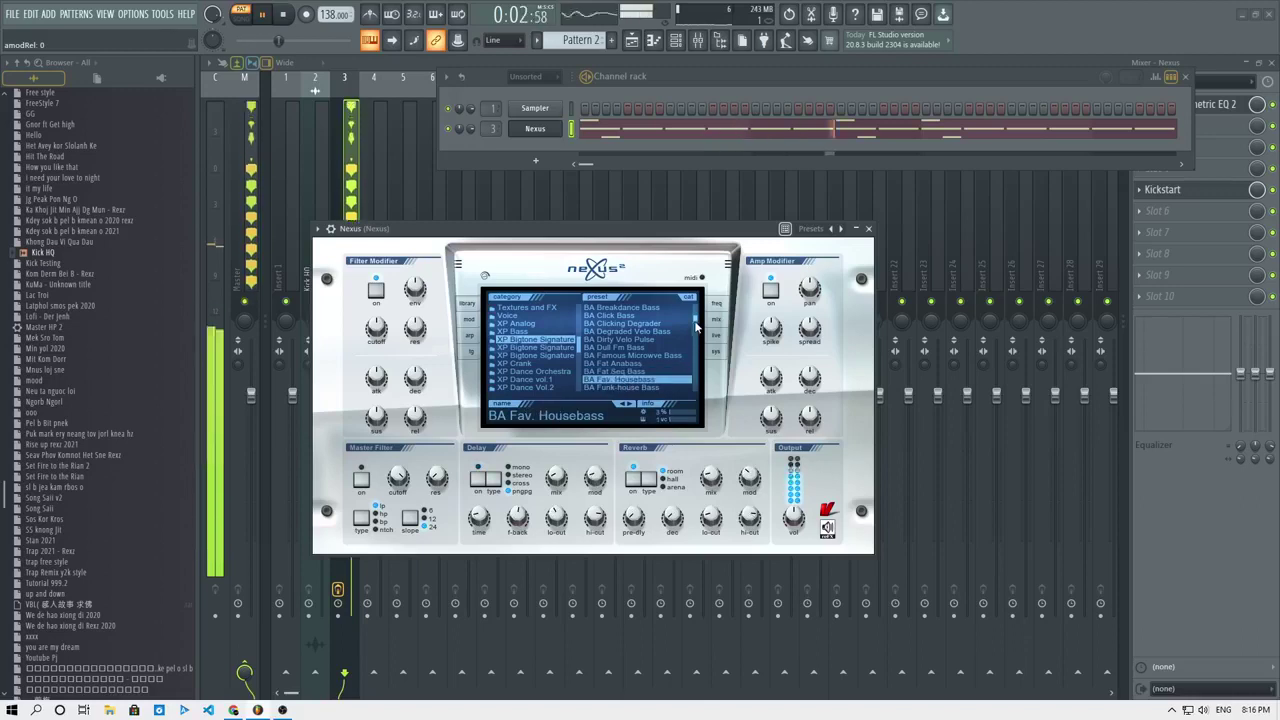
scroll(697, 326, down, 3)
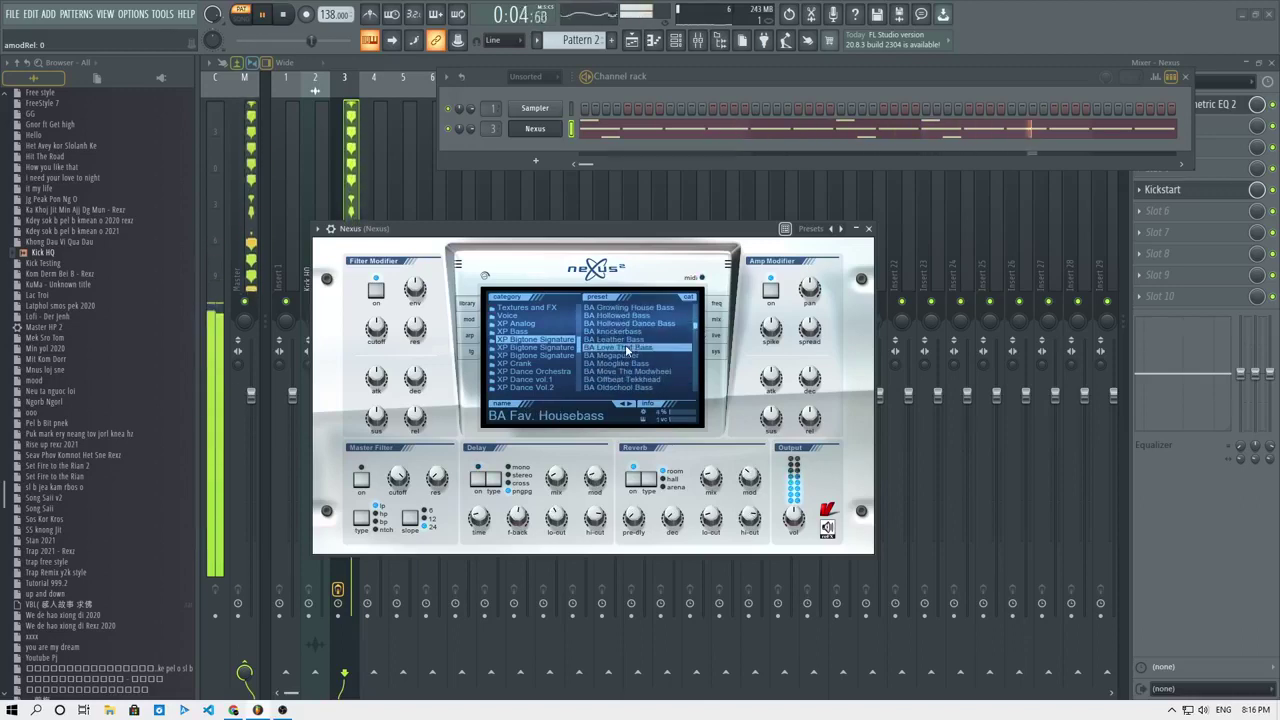
click(626, 347)
Play the arrangement in song mode and delete the short E4 note late in bar 2 of the Nexus pattern.
key(F5)
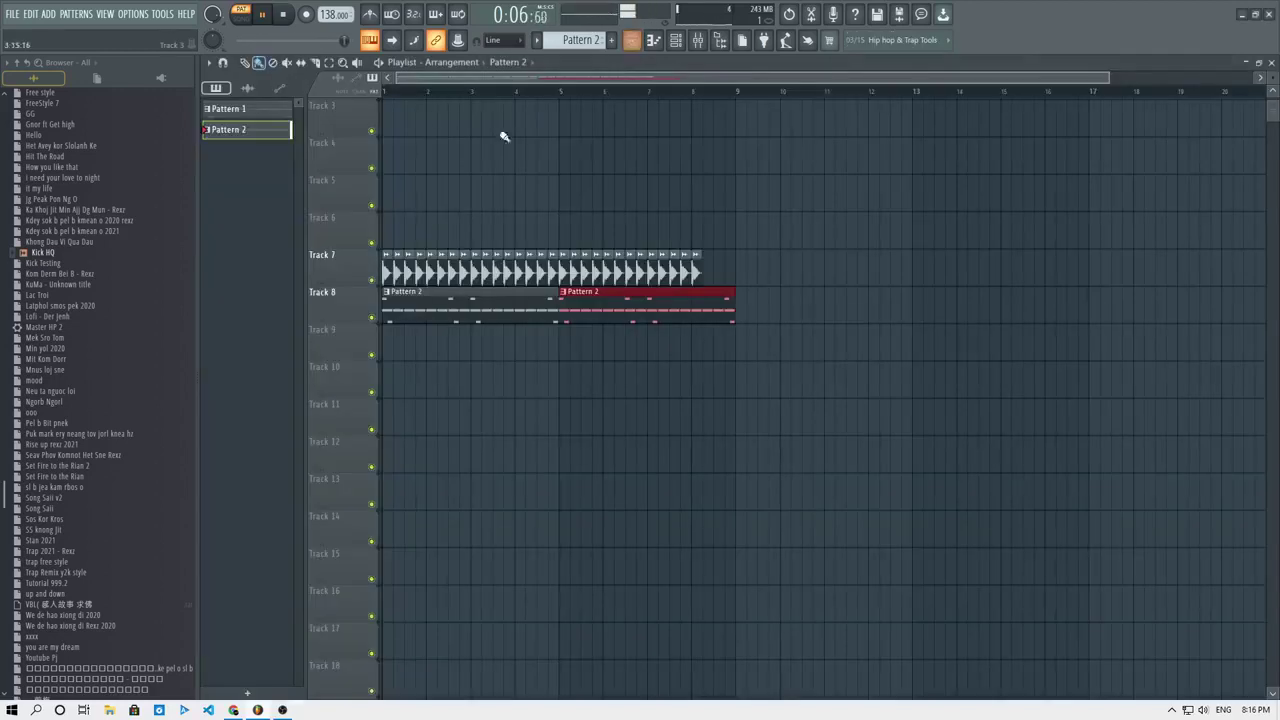
click(239, 14)
key(space)
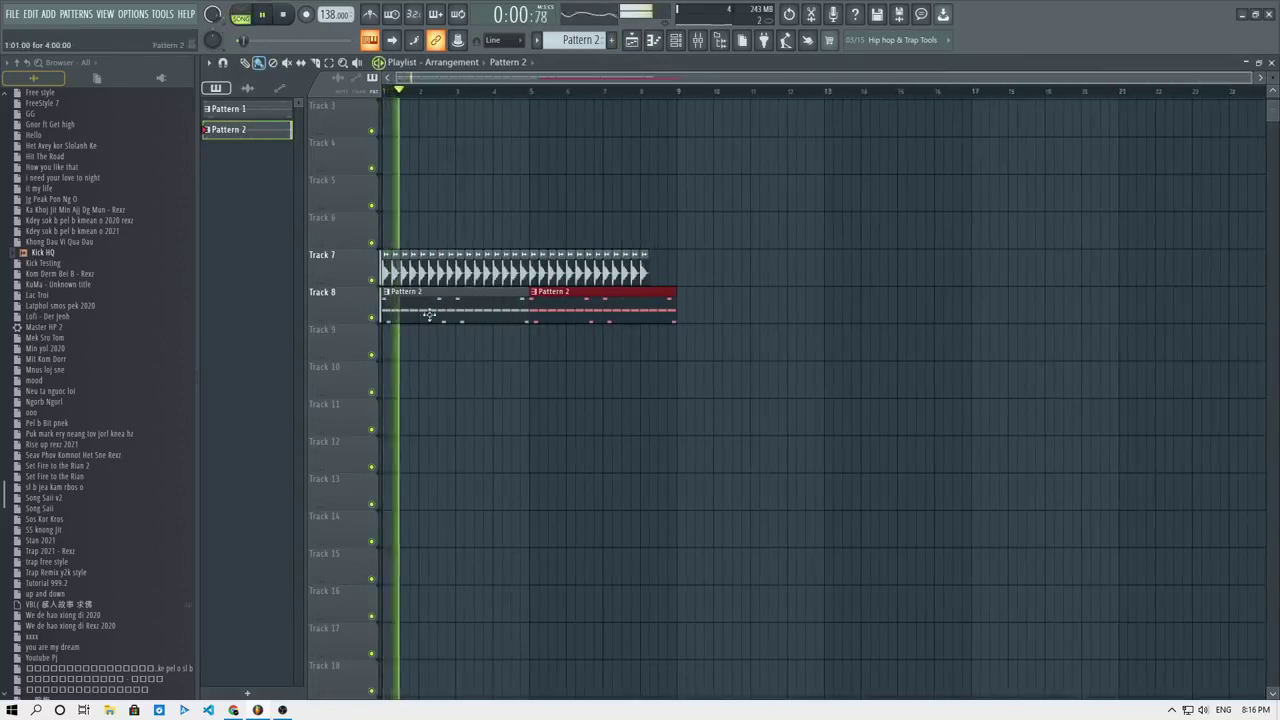
key(F7)
right_click(461, 370)
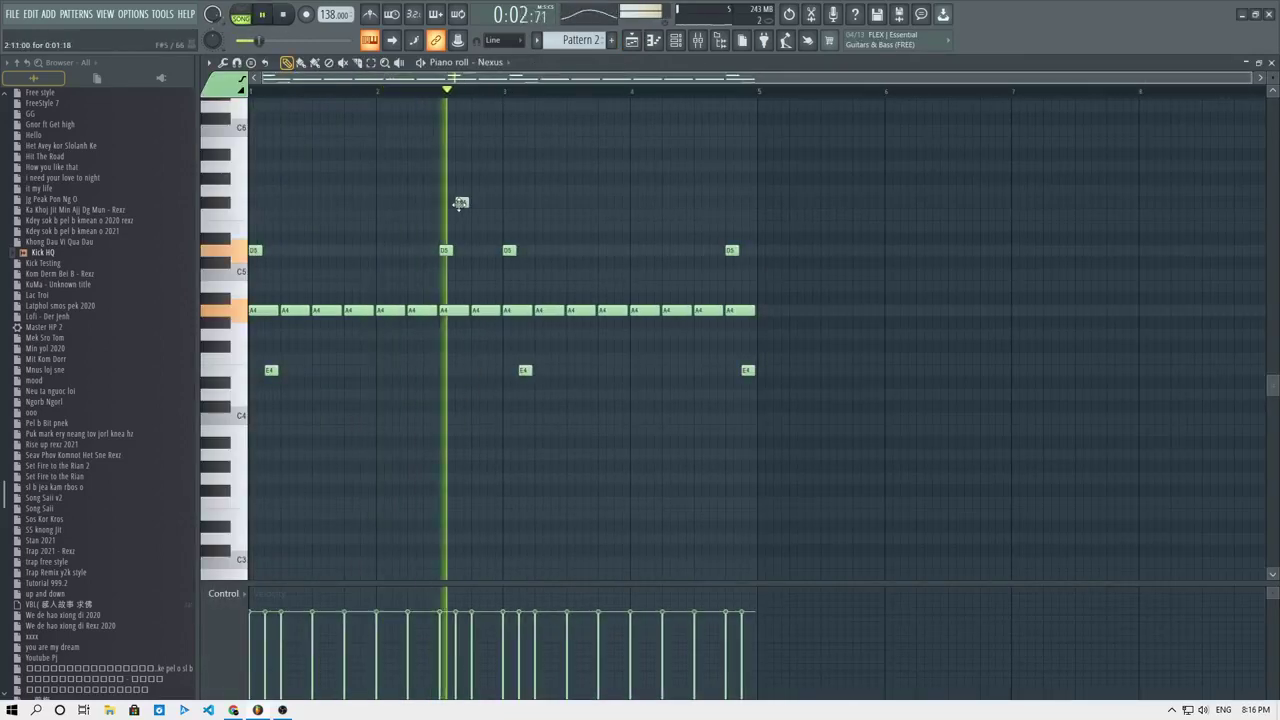
key(space)
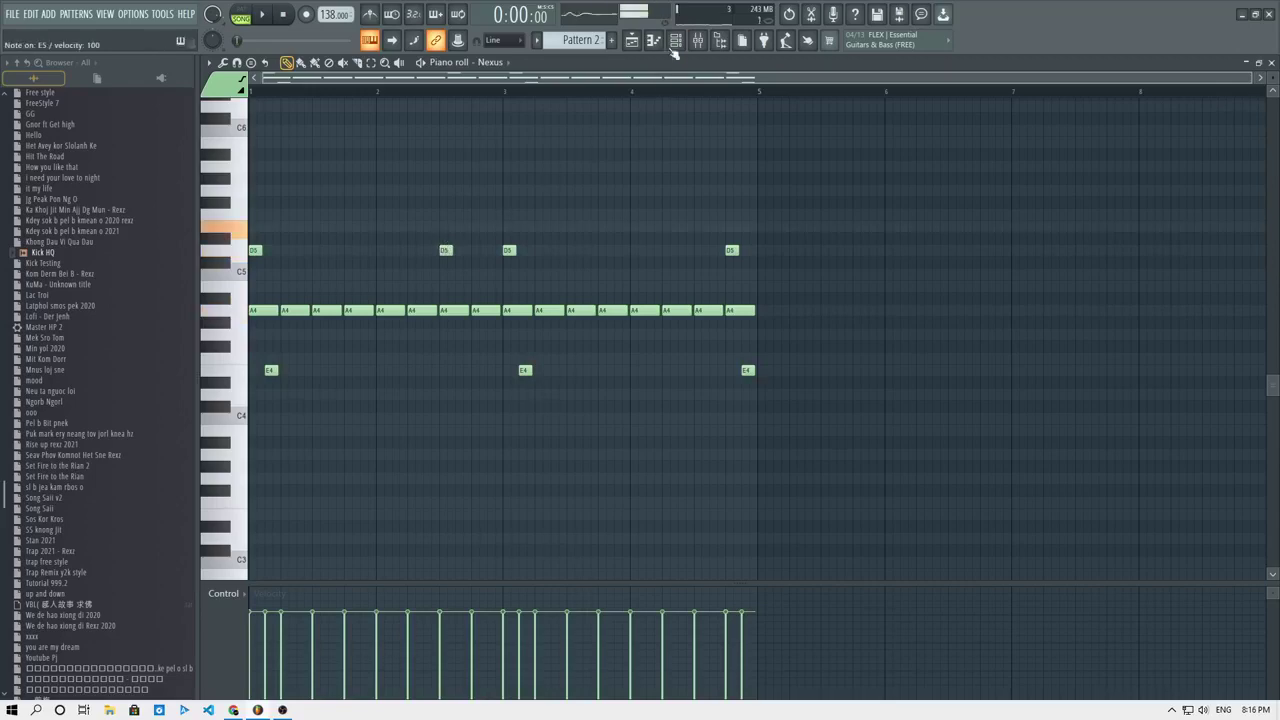
Set the Nexus portamento speed to 1/8D and play the bass in song mode.
click(674, 42)
click(546, 132)
click(467, 320)
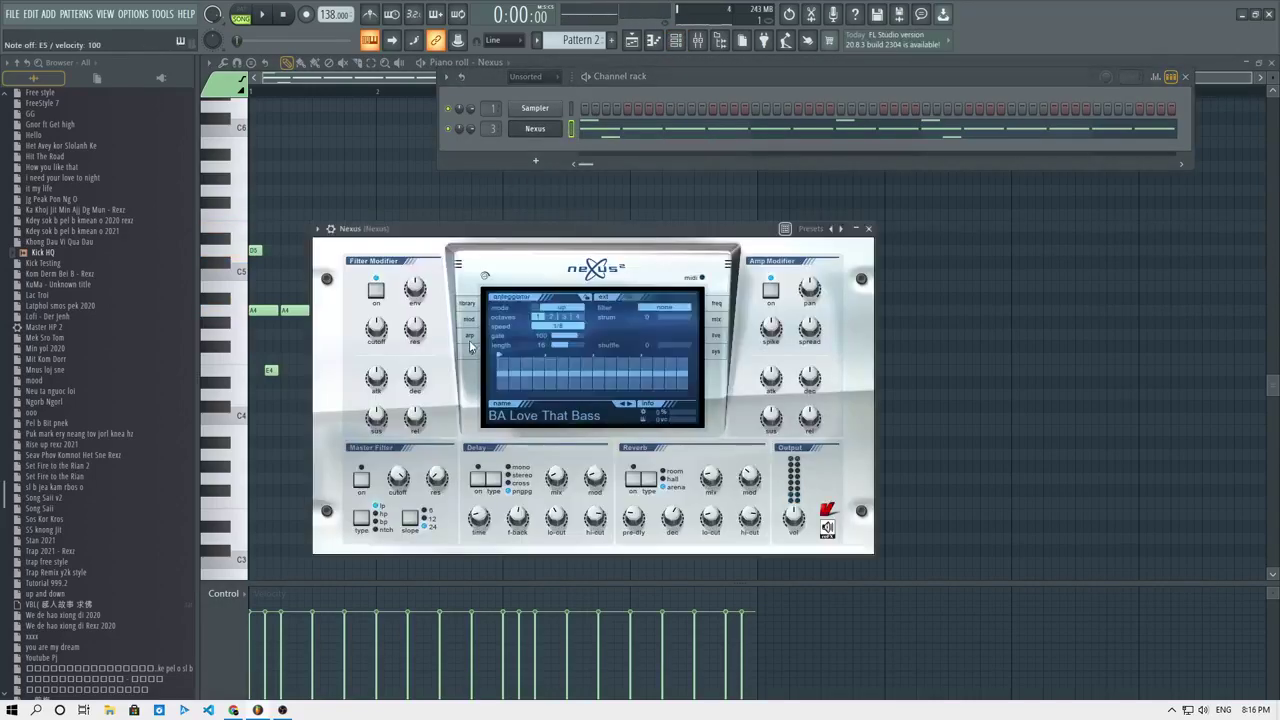
click(568, 391)
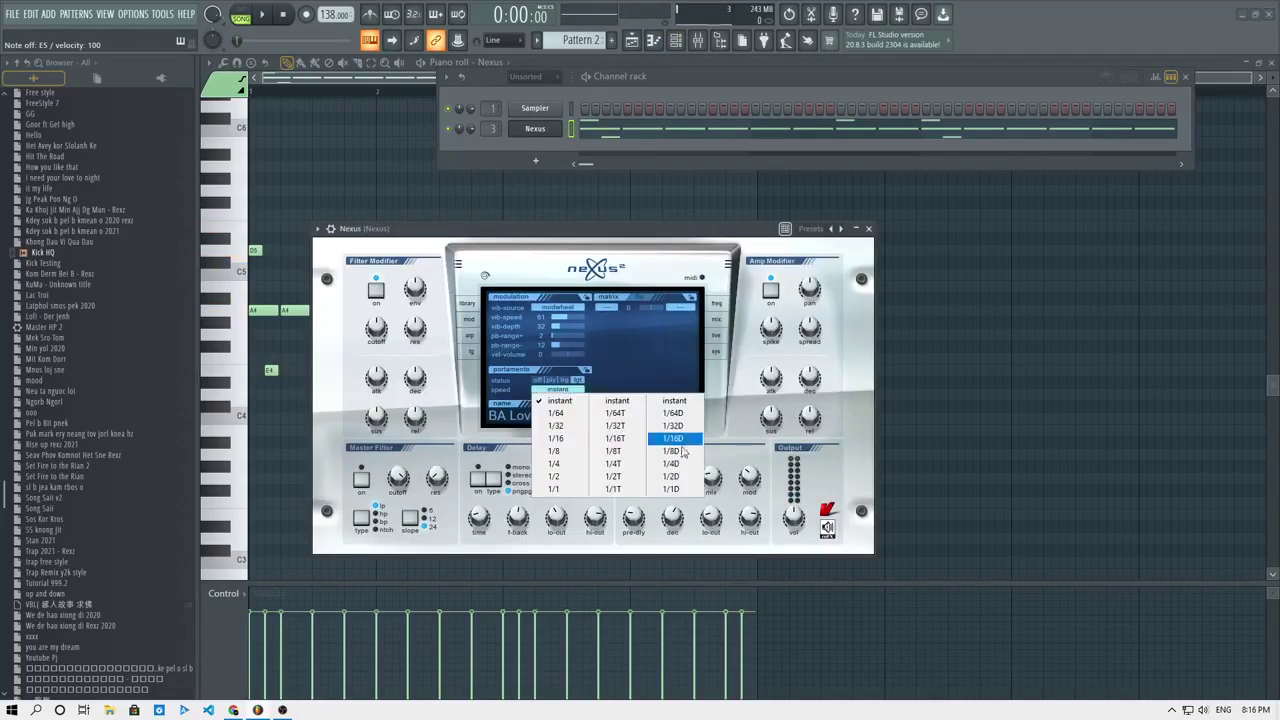
click(683, 451)
click(482, 188)
key(space)
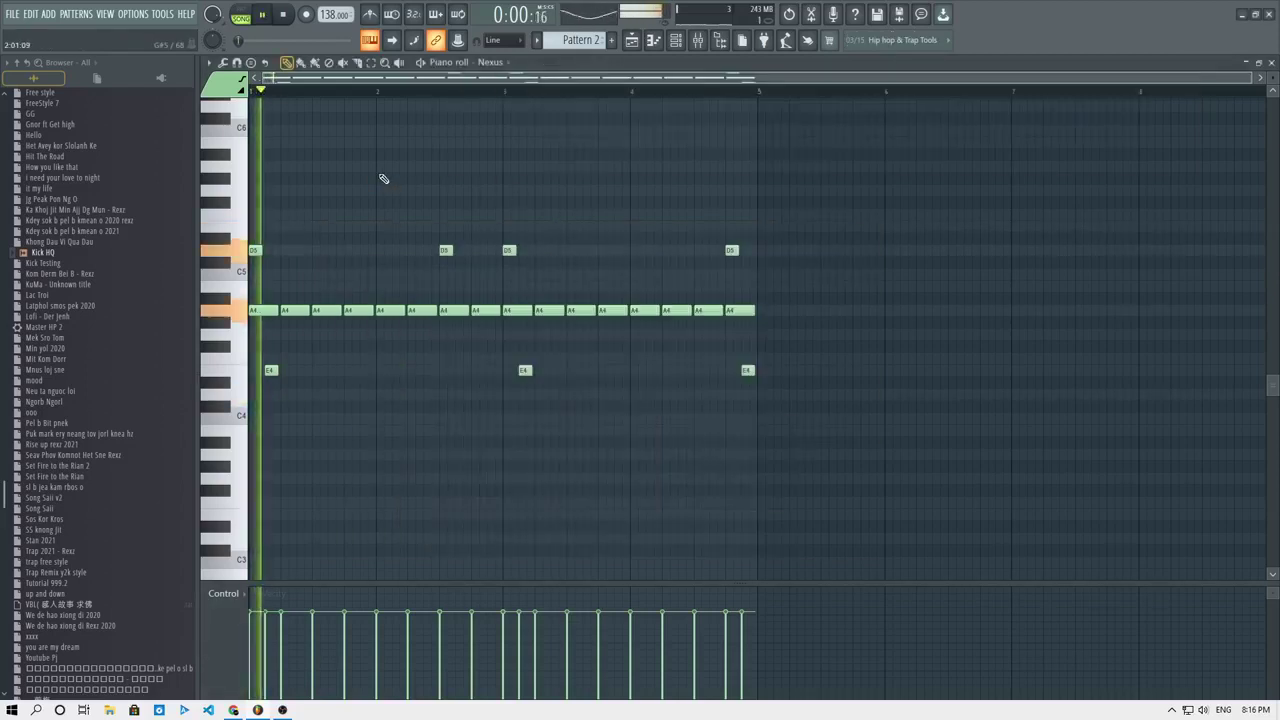
Try adding a short E4 note just before the D5 in bar 2, and undo it.
click(425, 371)
key(space)
key(ctrl+z)
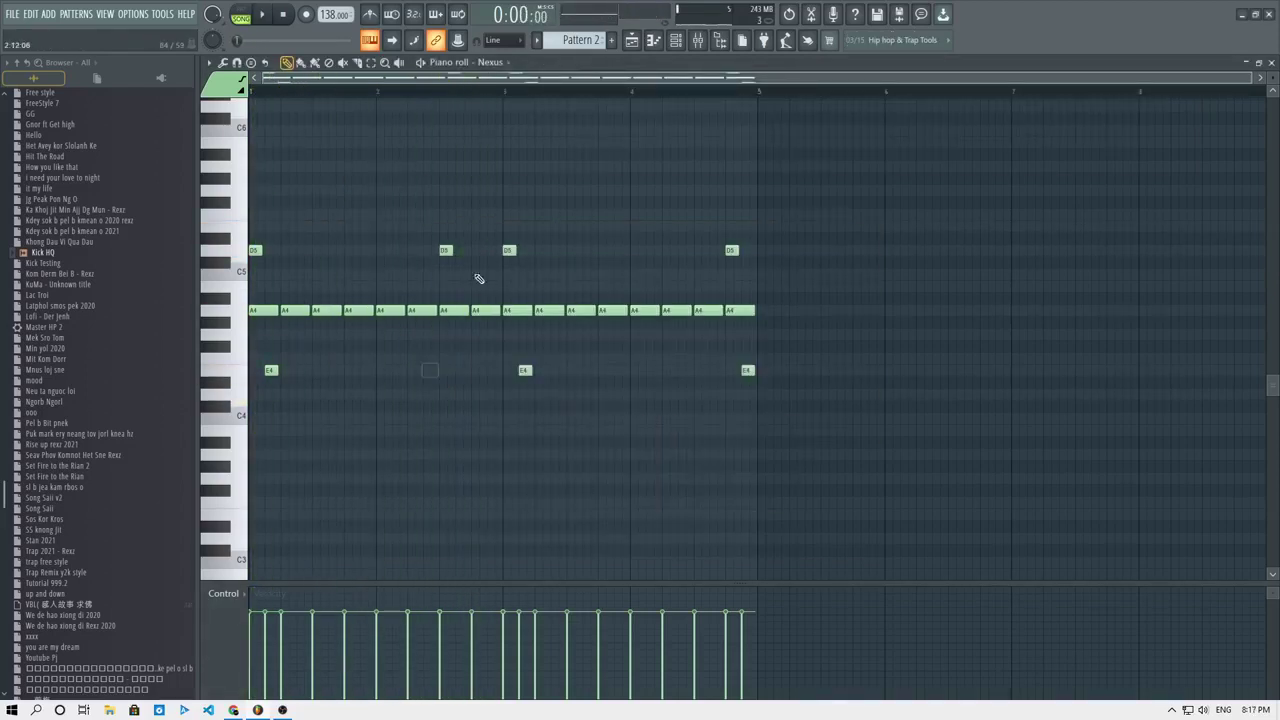
Compare the Nexus portamento status options while the bass plays in pattern mode, and settle on trg.
click(425, 62)
click(676, 41)
click(541, 129)
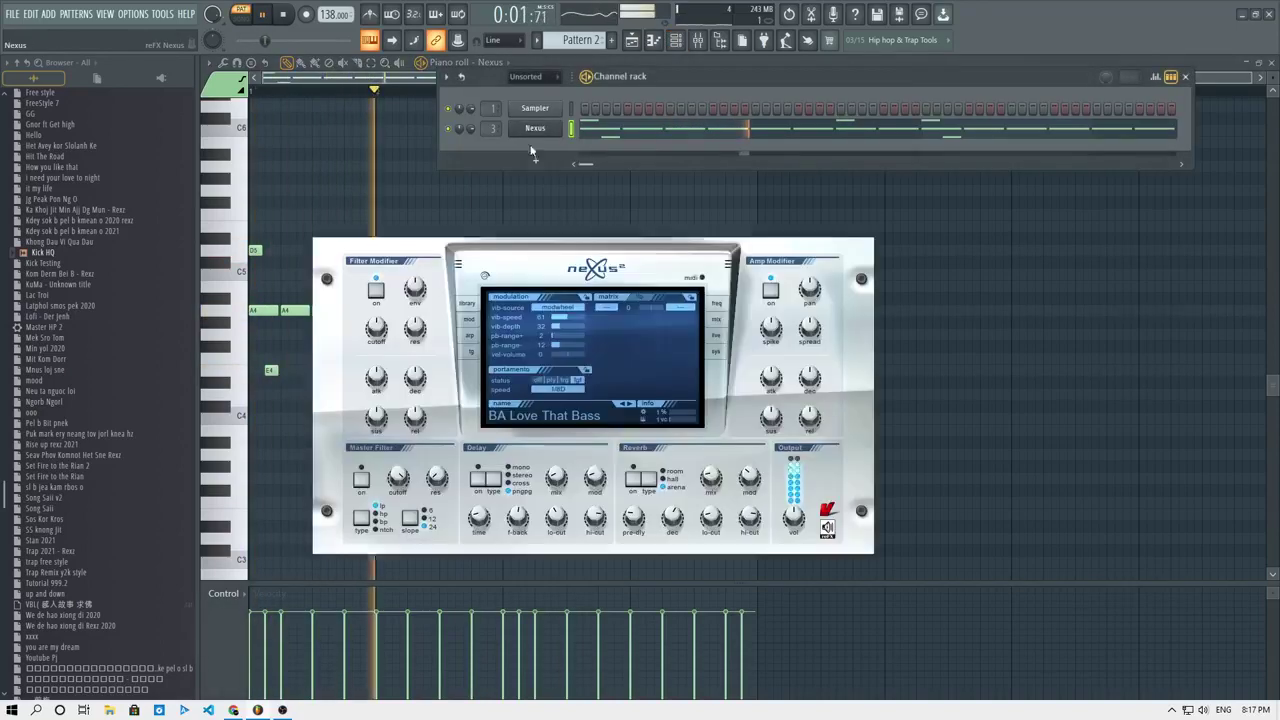
click(565, 380)
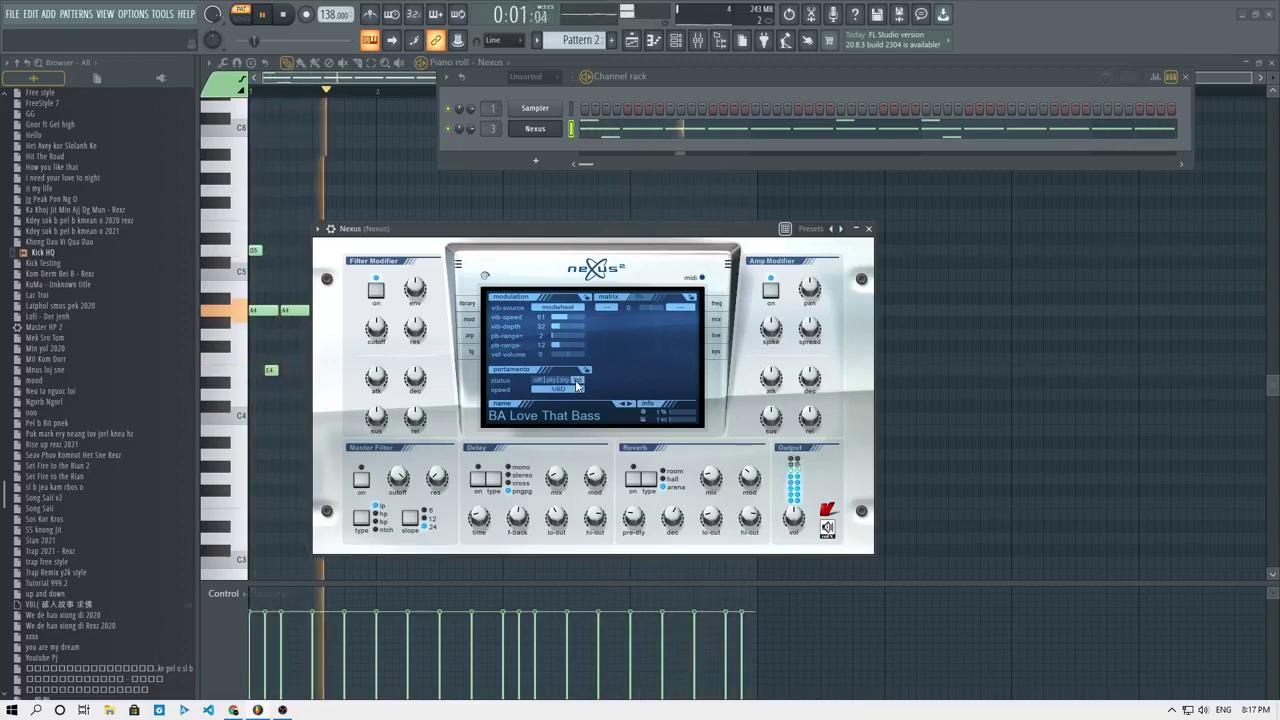
click(576, 390)
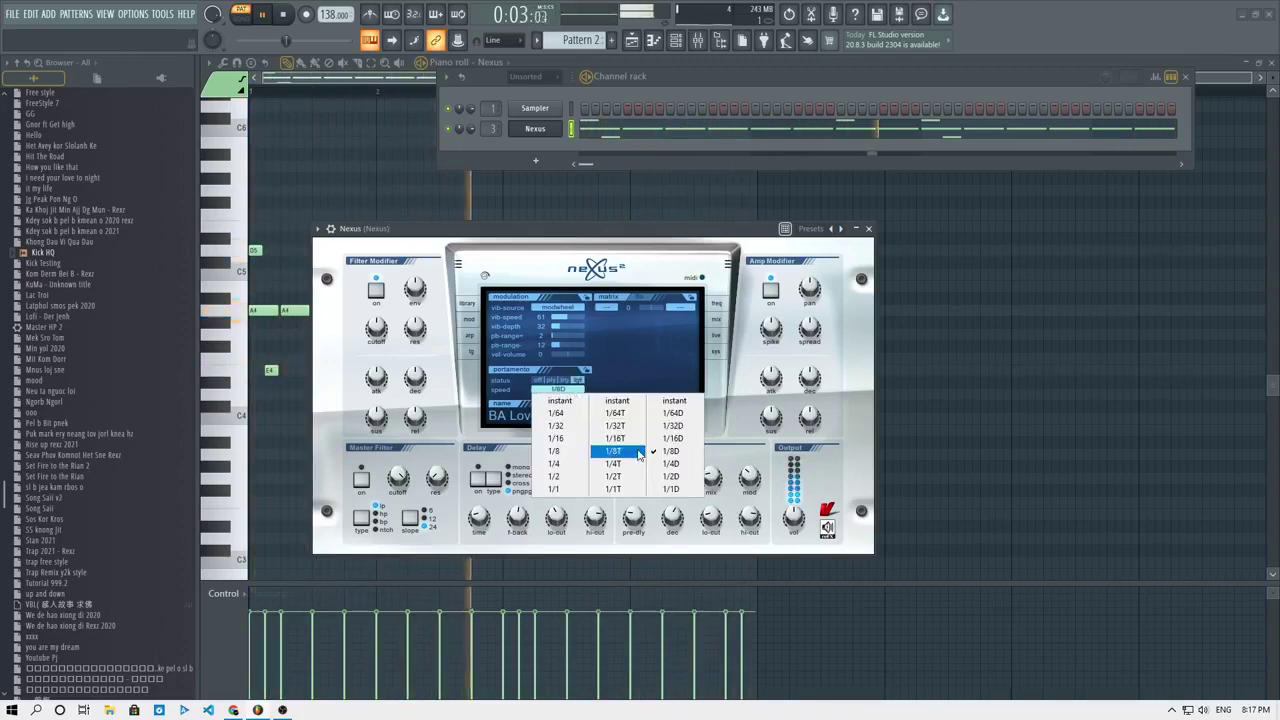
click(565, 382)
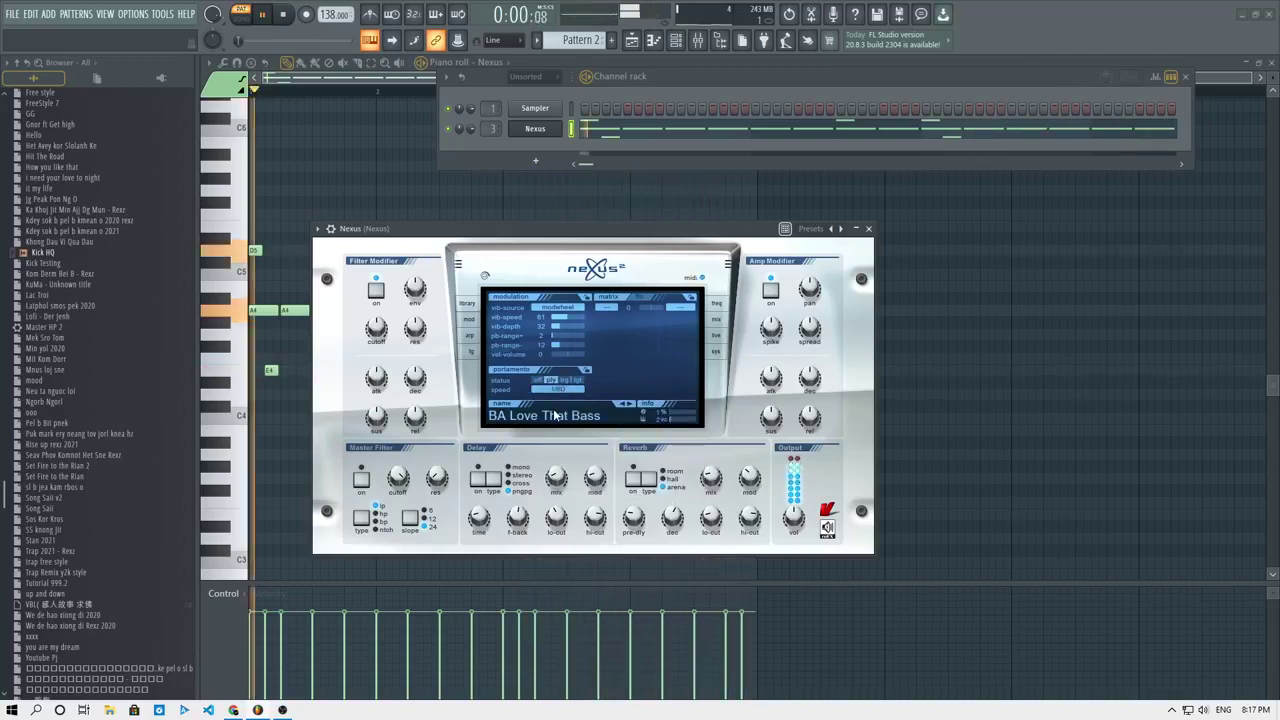
click(566, 381)
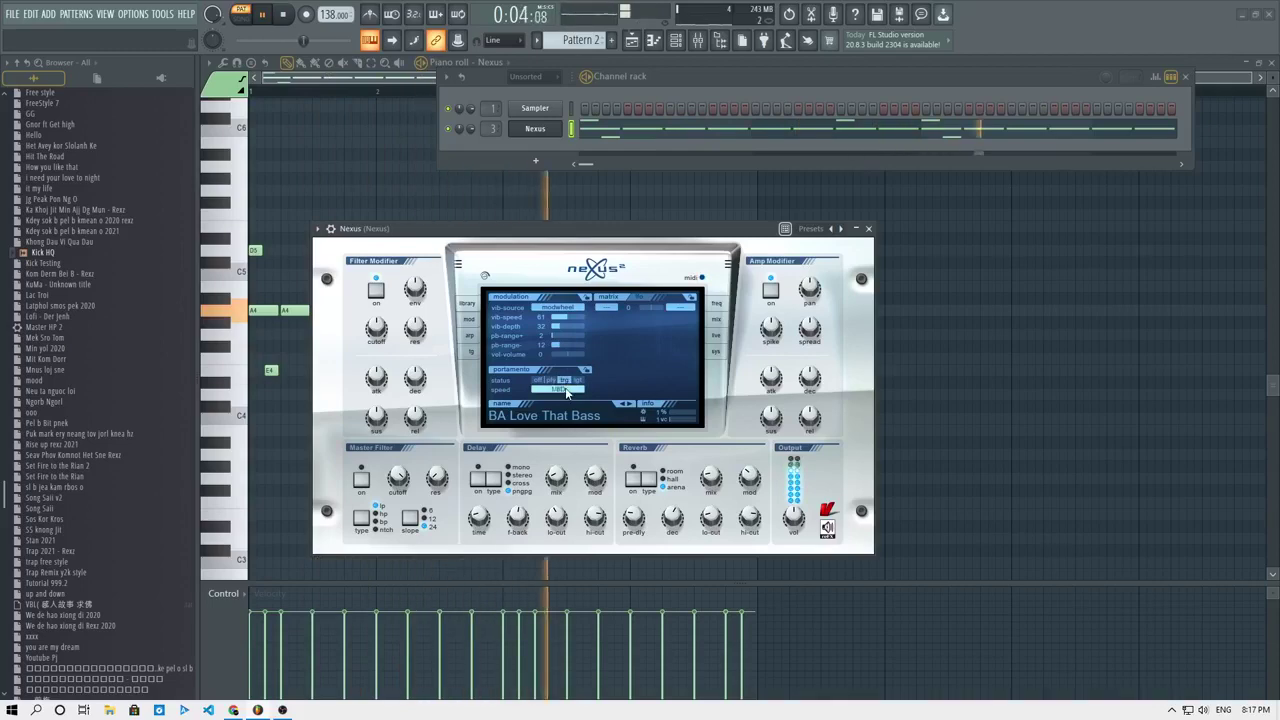
right_click(308, 215)
Move the short D5 note late in bar 2 slightly later, to 2:11:00, and play from the middle of bar 2.
key(space)
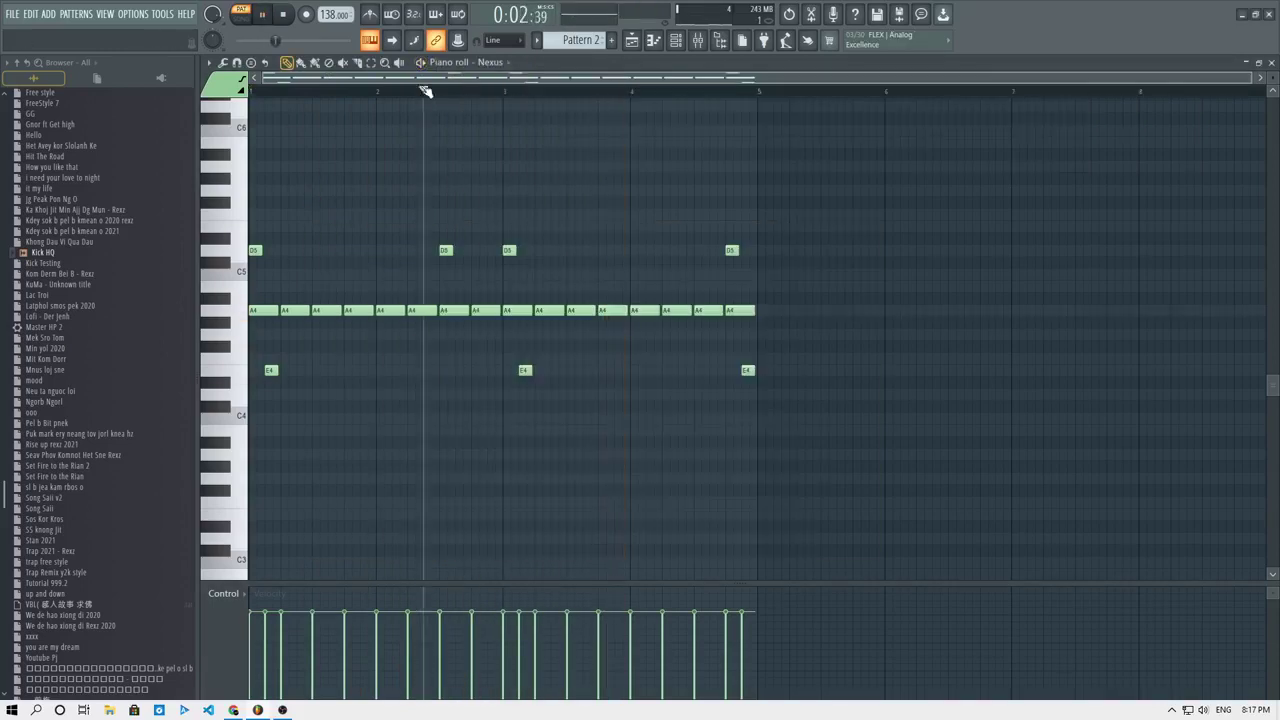
key(space)
drag(455, 257, 462, 255)
key(space)
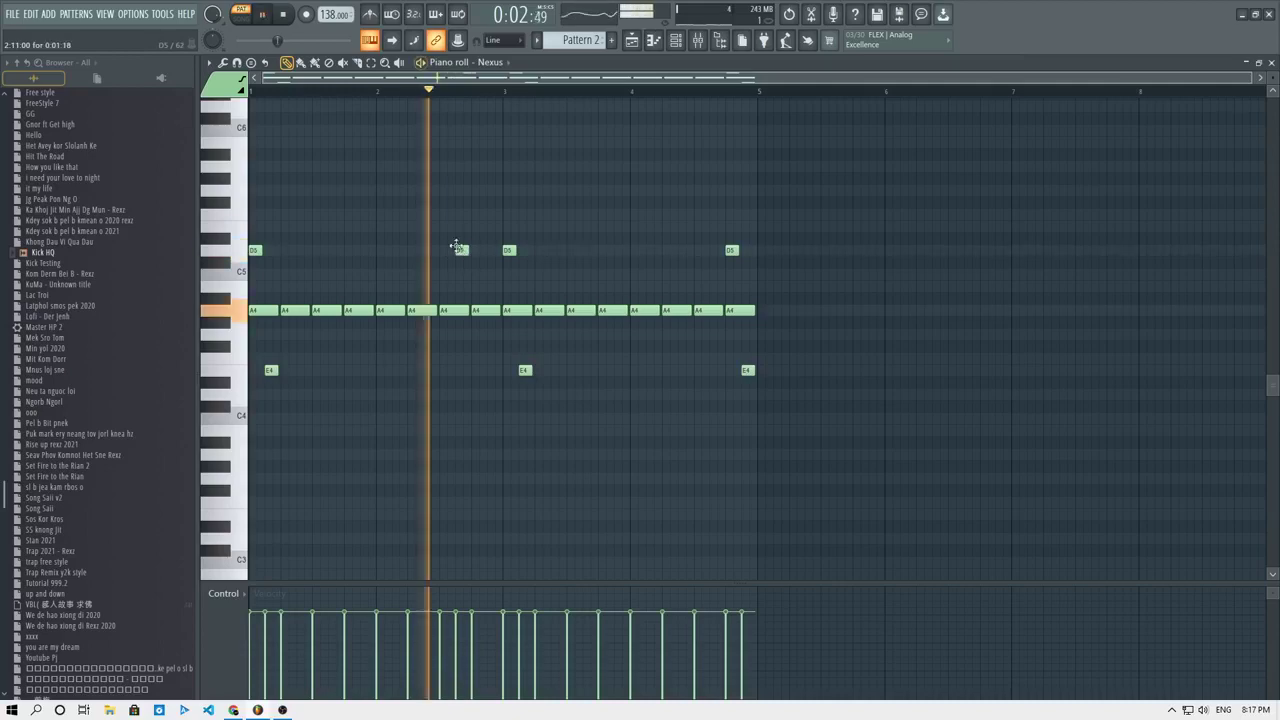
Replay the bass pattern and delete the short D5 note late in bar 2.
key(space)
key(space)
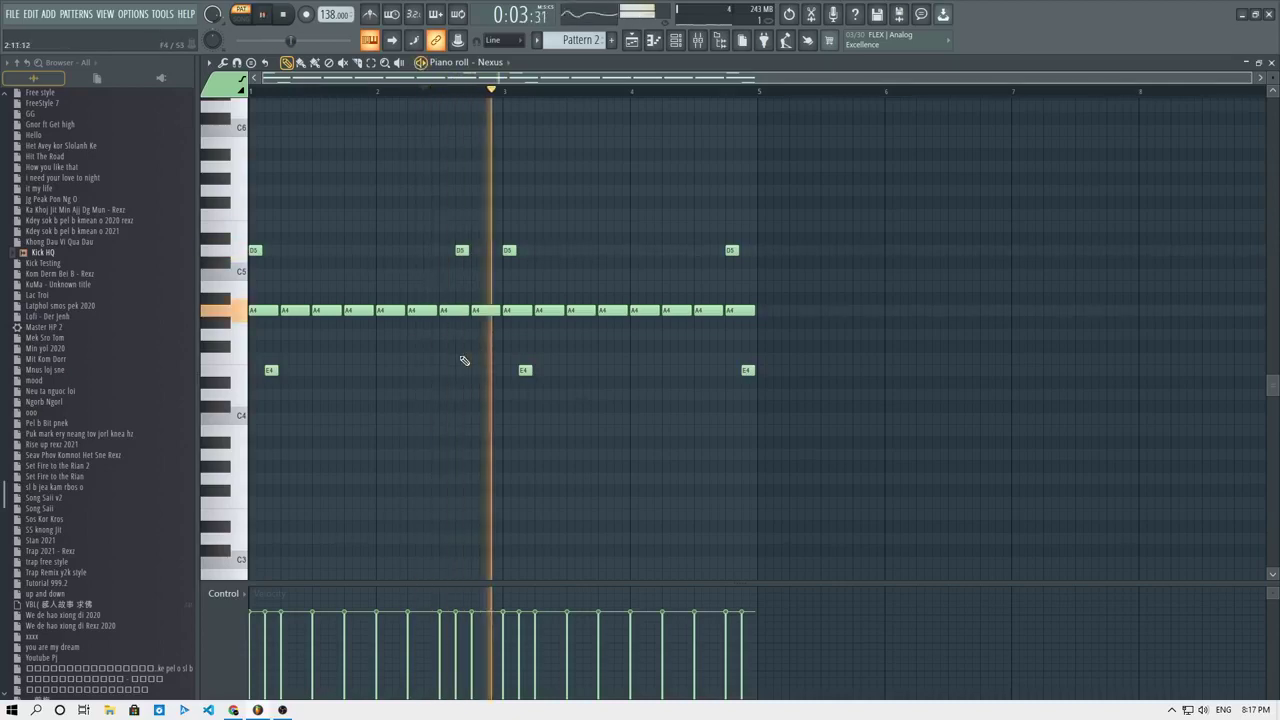
key(space)
key(space)
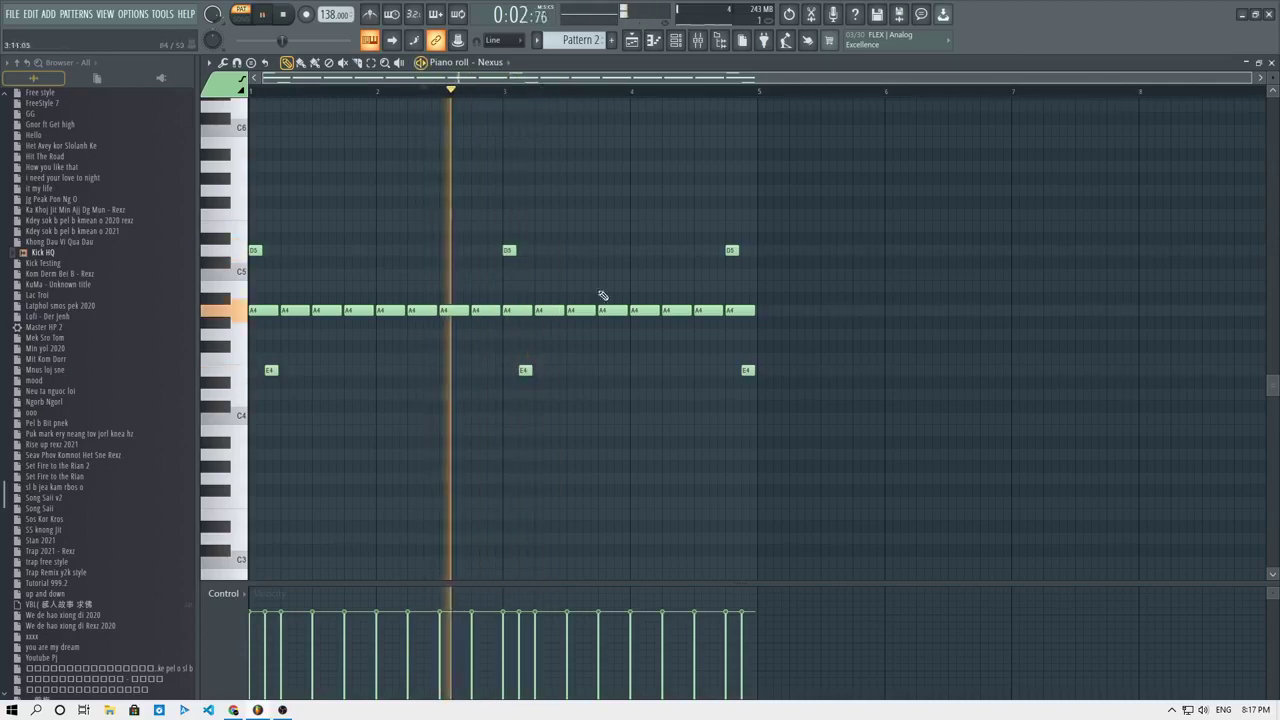
Replace the short E4 at the end of bar 4 with an F5 at 4:15:00, and play from late in bar 4.
right_click(730, 253)
key(space)
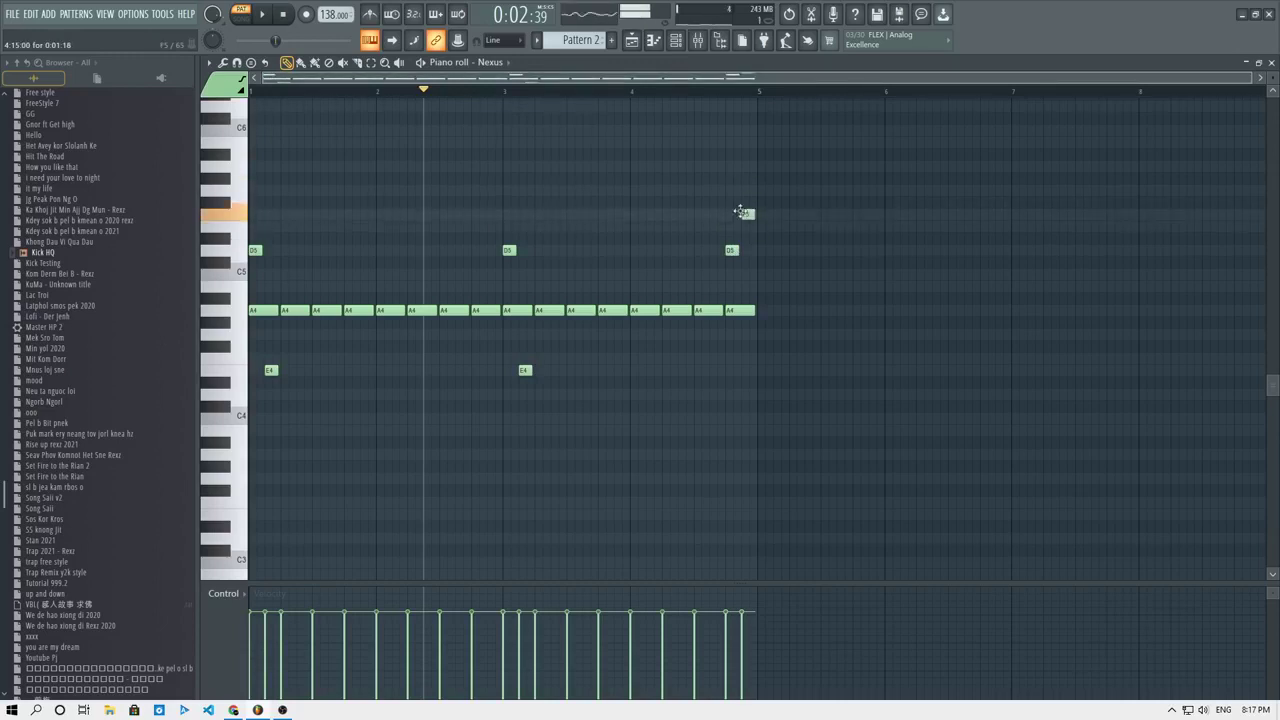
click(712, 95)
key(space)
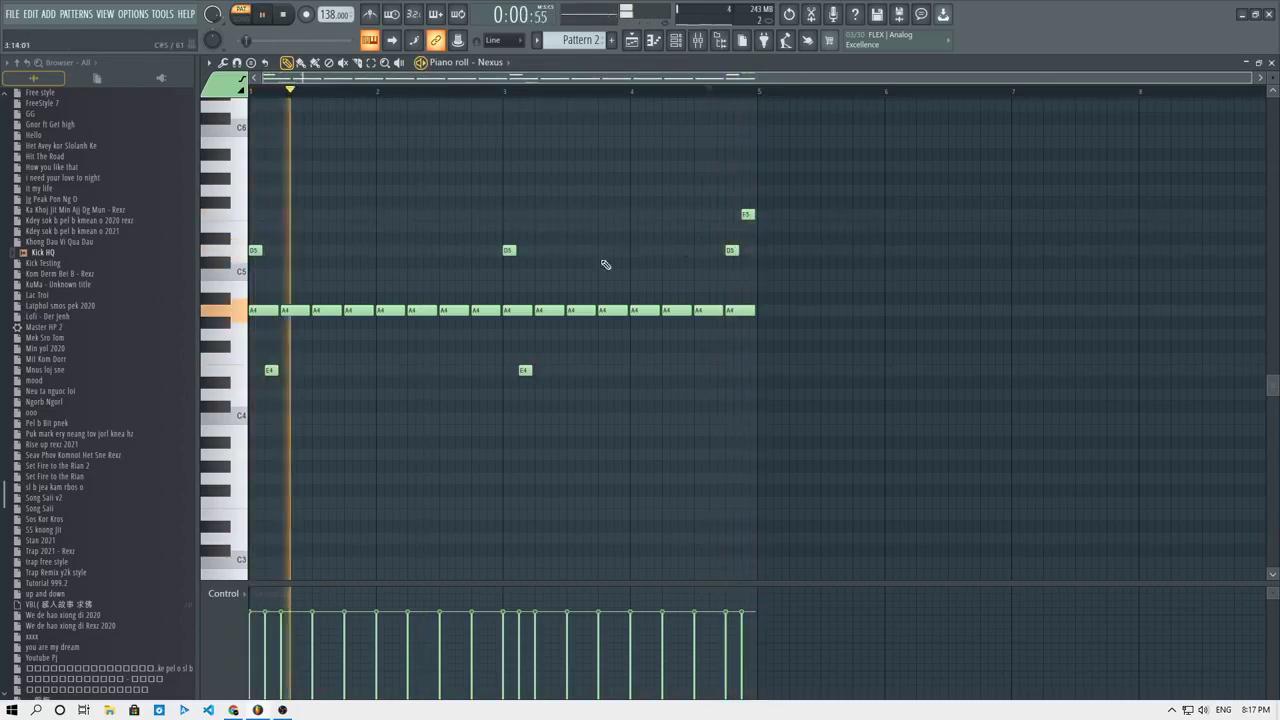
key(space)
Play the arrangement in song mode through the transition into the second Pattern 2 clip.
key(F5)
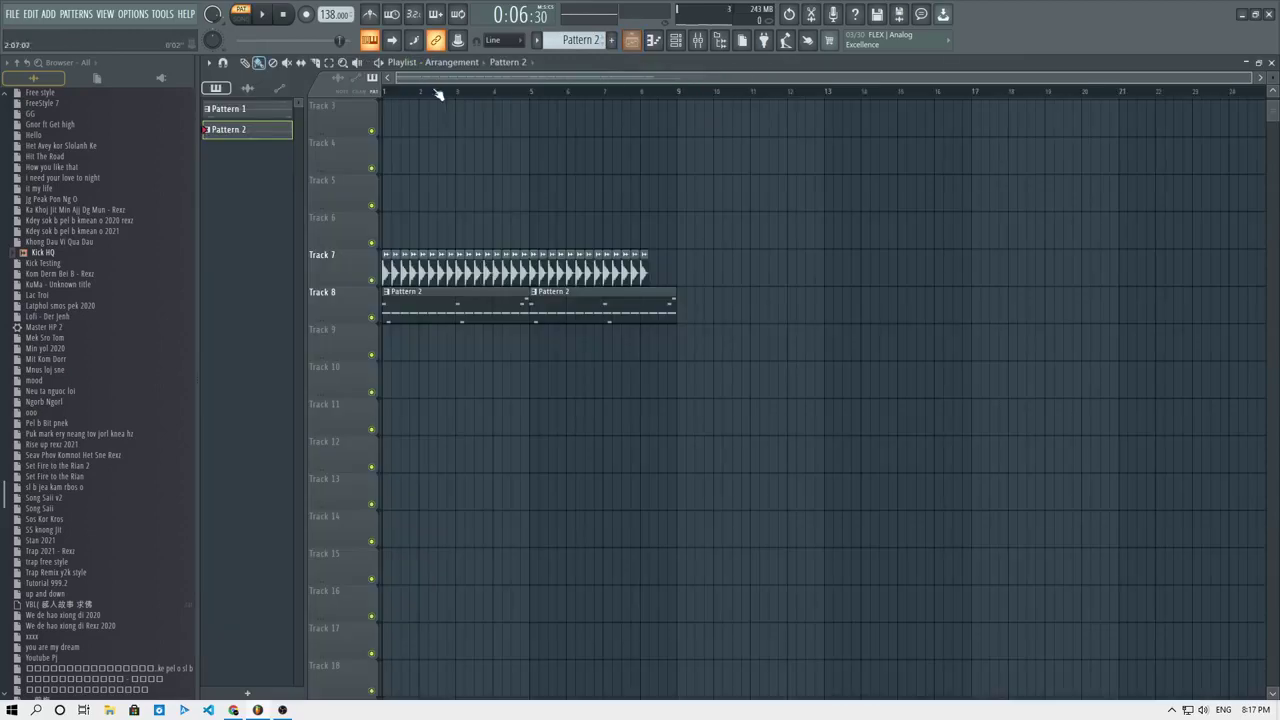
key(space)
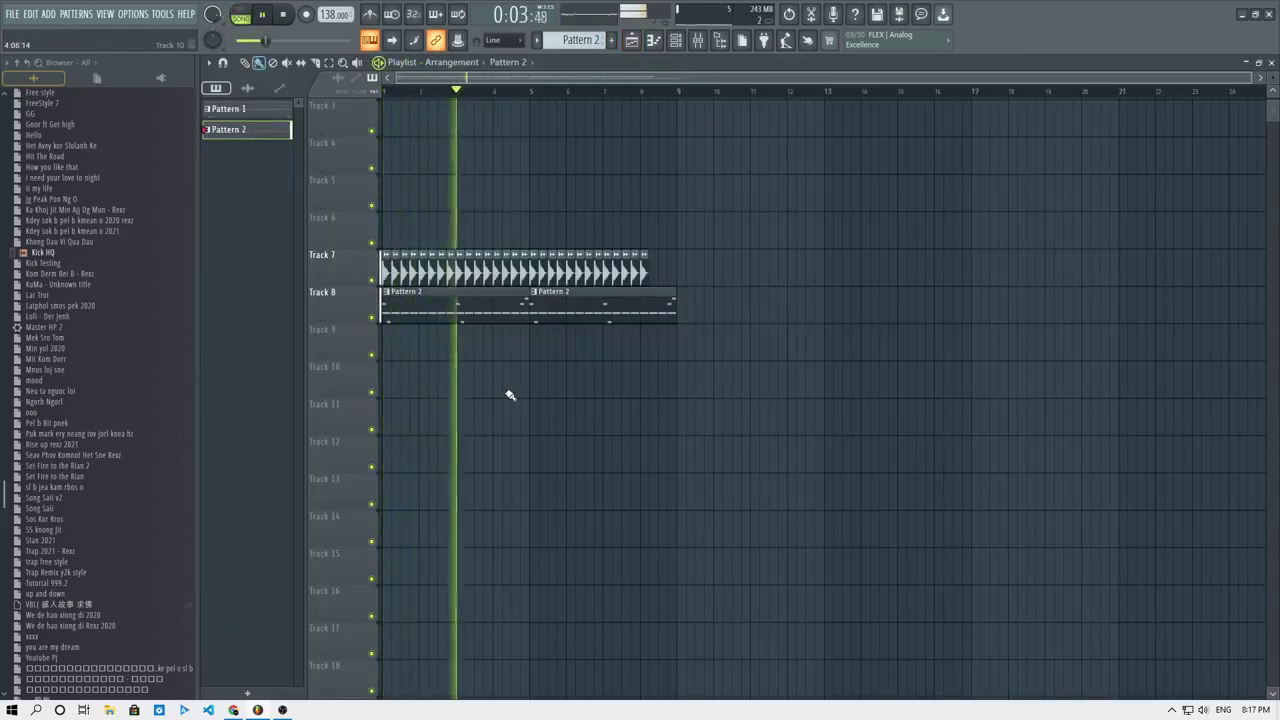
scroll(500, 366, up, 2)
scroll(491, 340, up, 1)
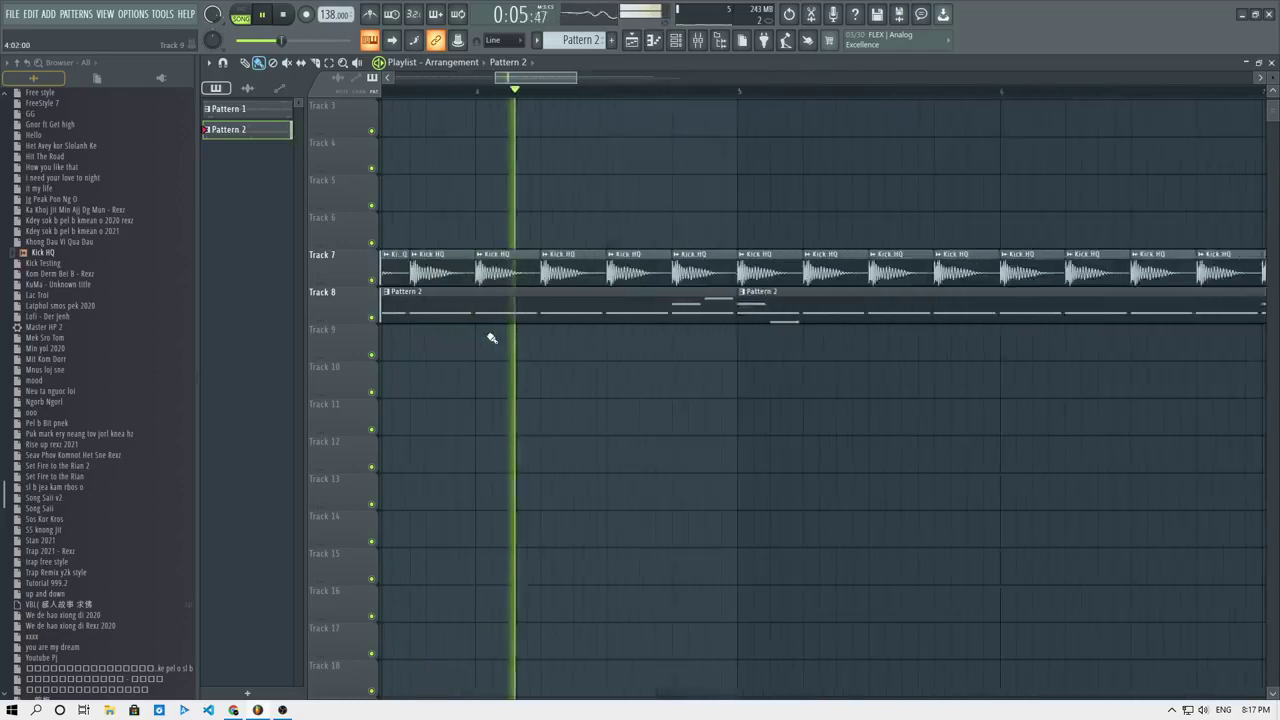
scroll(540, 340, down, 1)
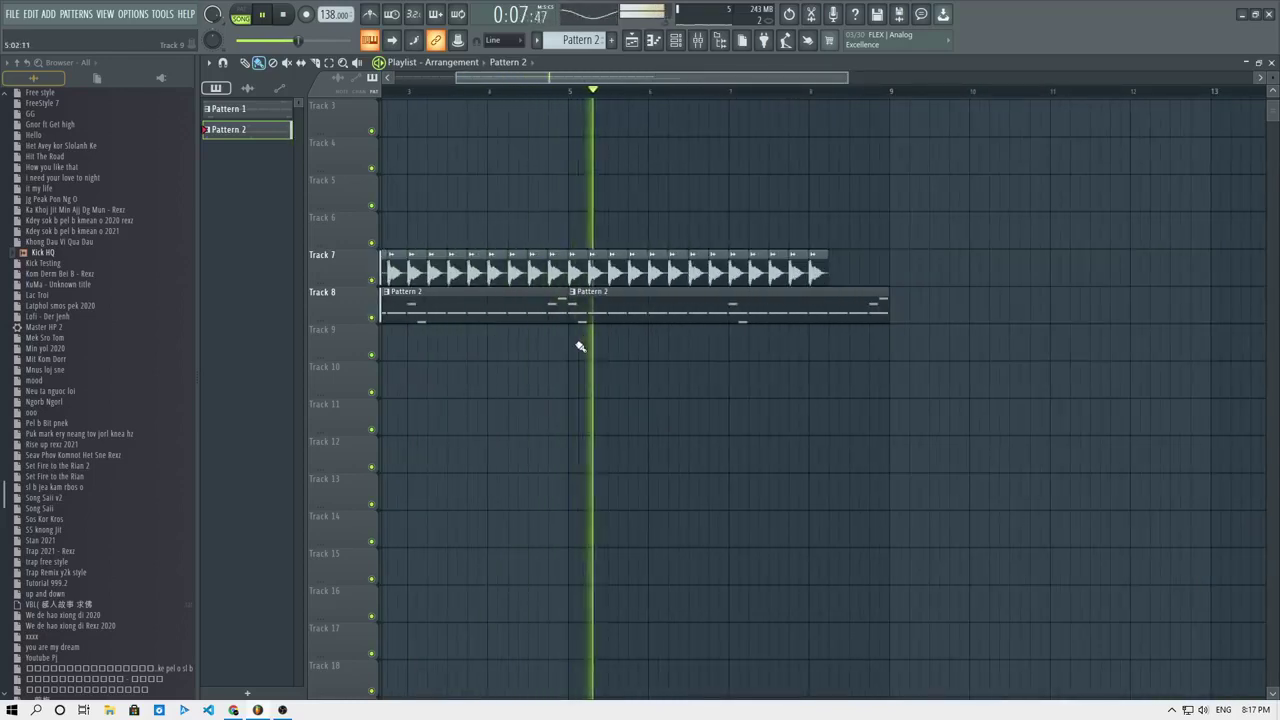
key(space)
Raise the short E4 notes at the start of bars 1 and 3 to F4, and play the pattern in pattern mode.
double_click(577, 310)
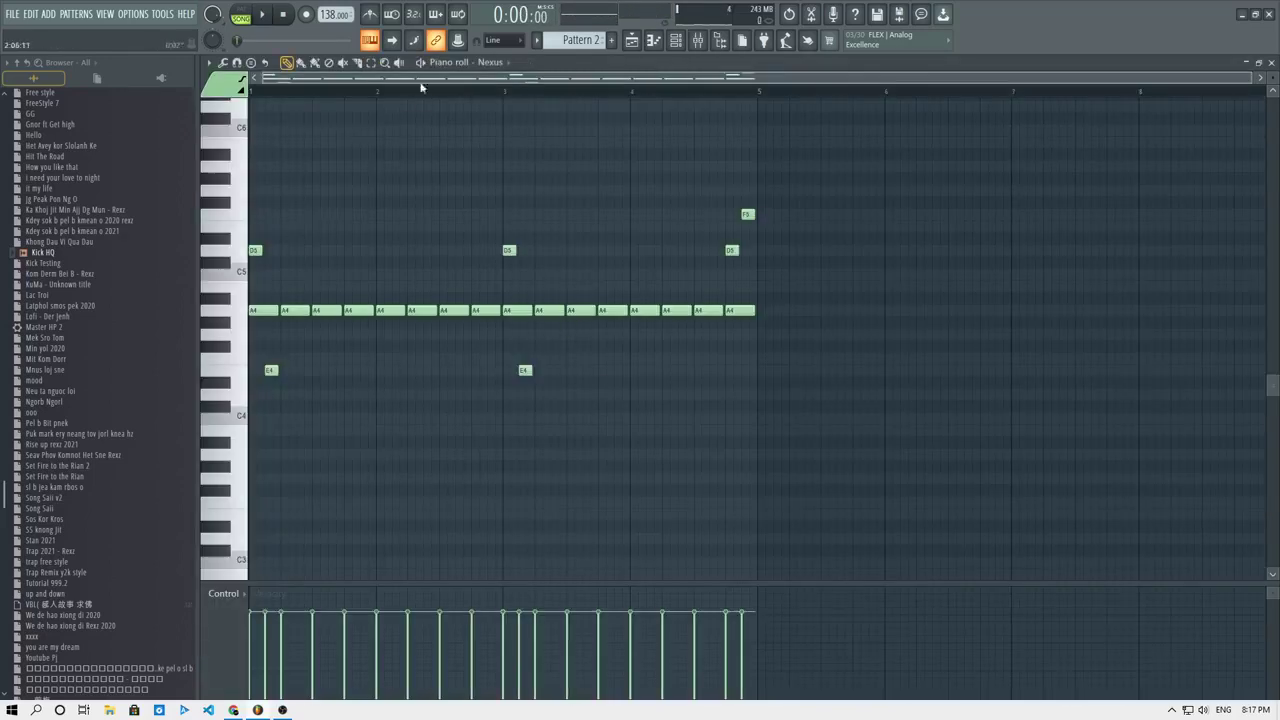
key(l)
key(space)
key(space)
key(space)
key(space)
click(270, 358)
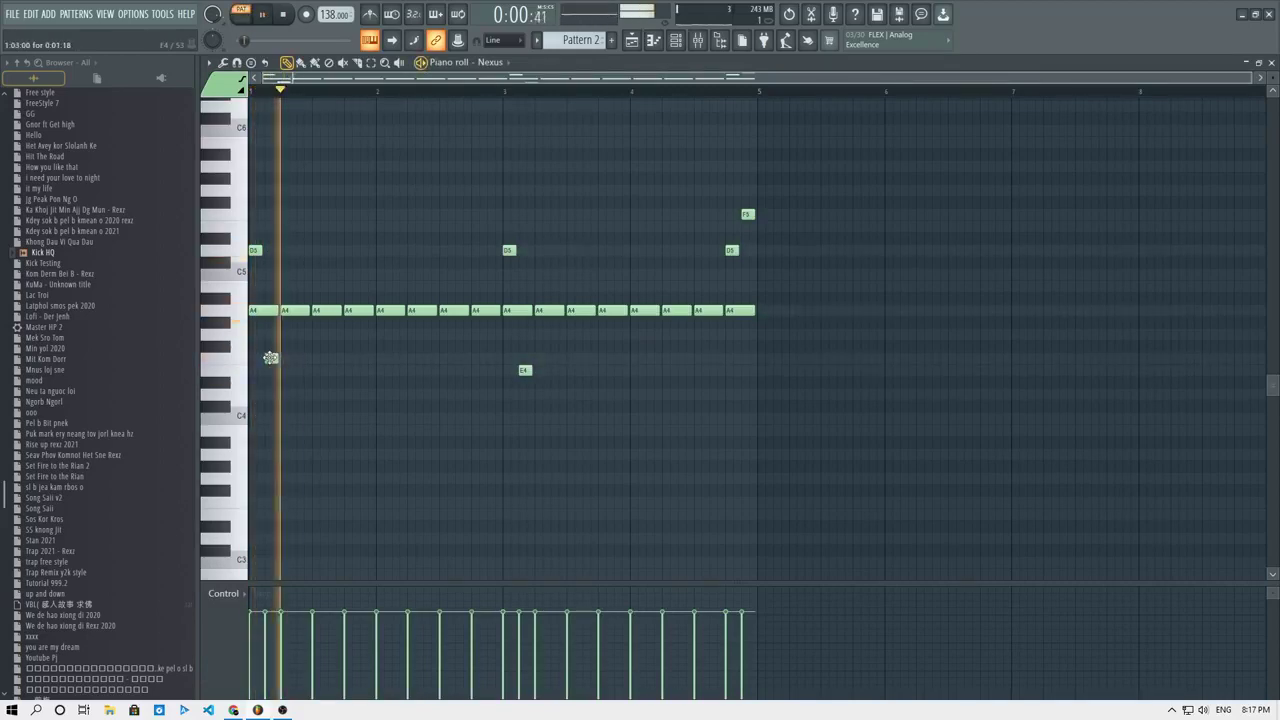
key(space)
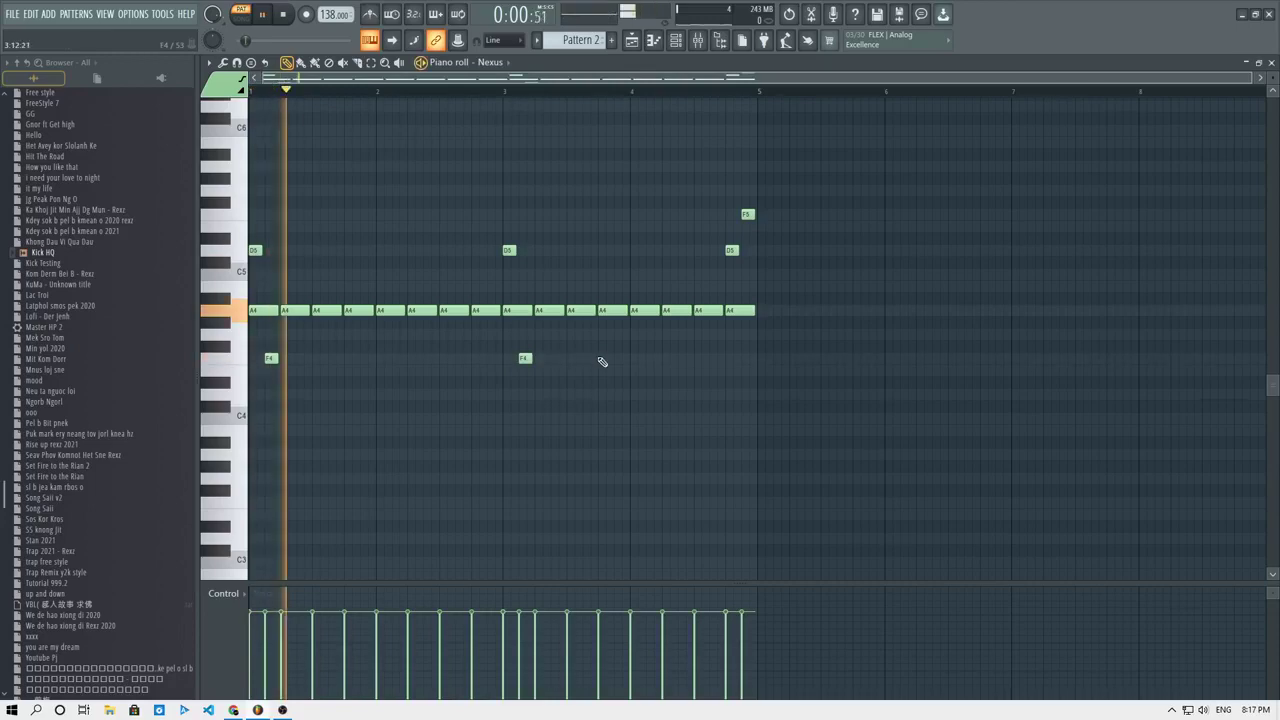
key(space)
key(space)
key(space)
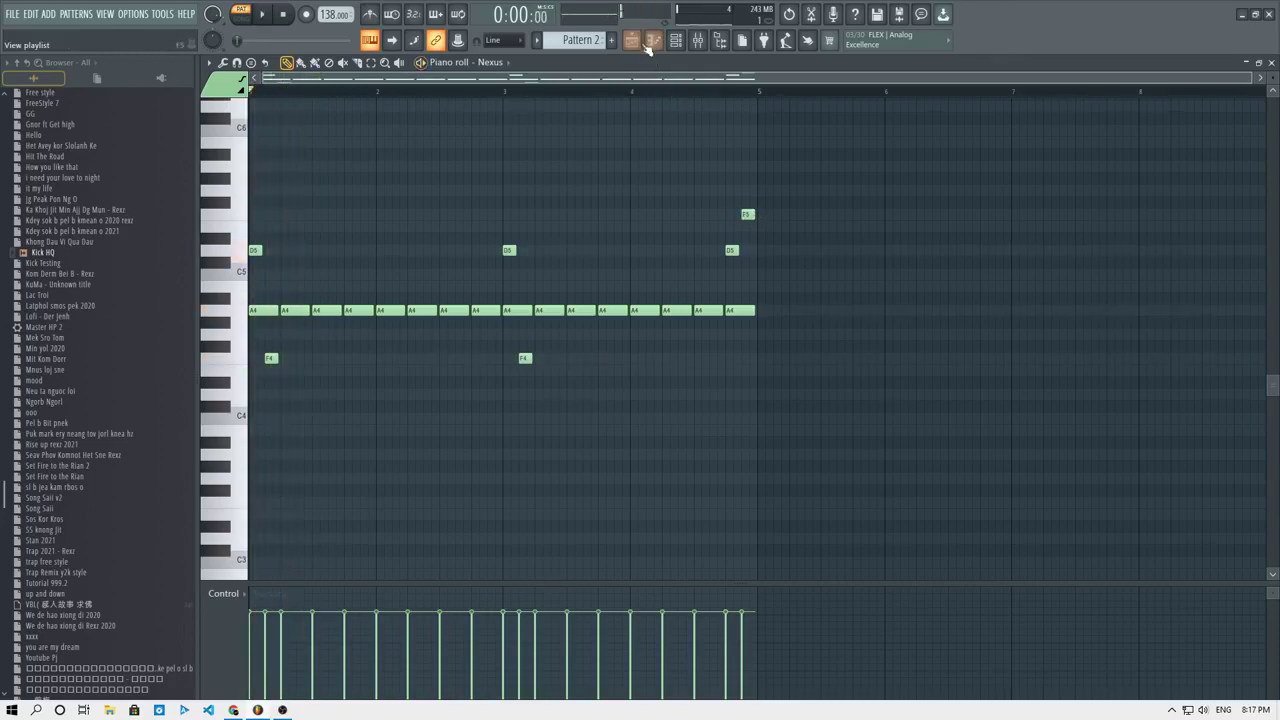
Play the kick and bass arrangement in song mode from the start, and again from just before bar 3.
click(638, 42)
scroll(312, 109, up, 2)
key(l)
scroll(345, 174, down, 3)
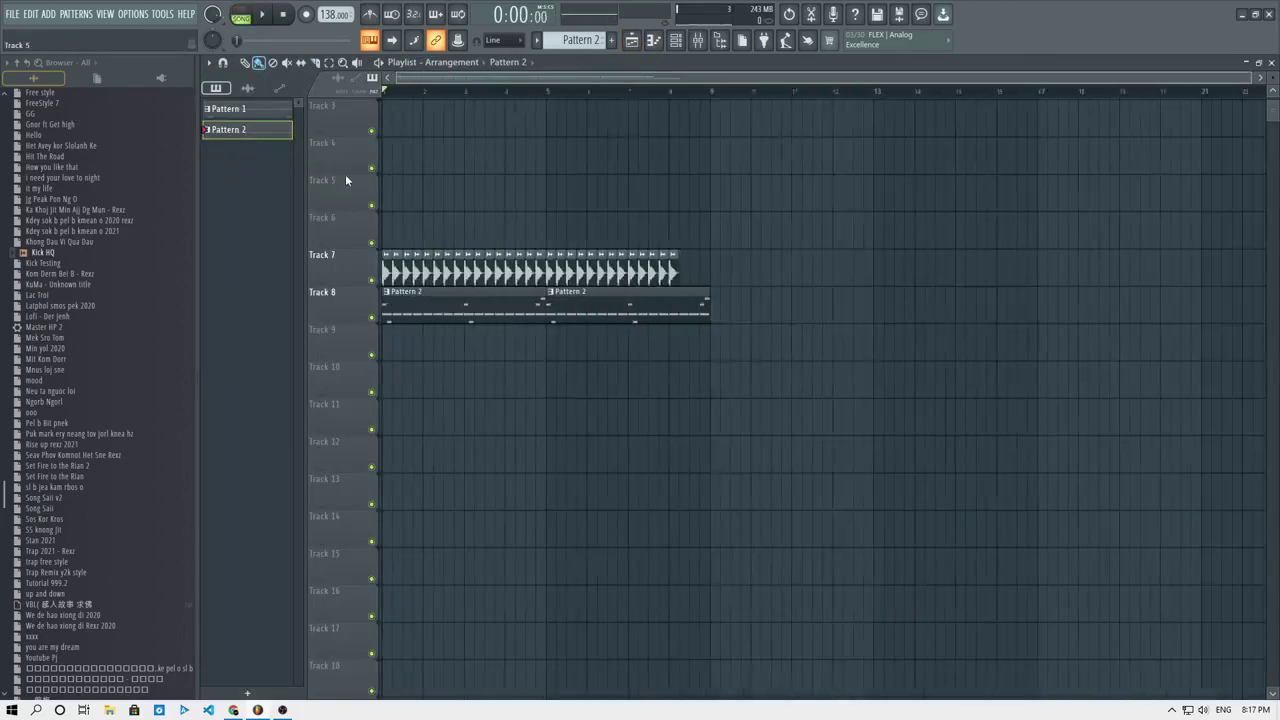
key(space)
scroll(294, 264, up, 5)
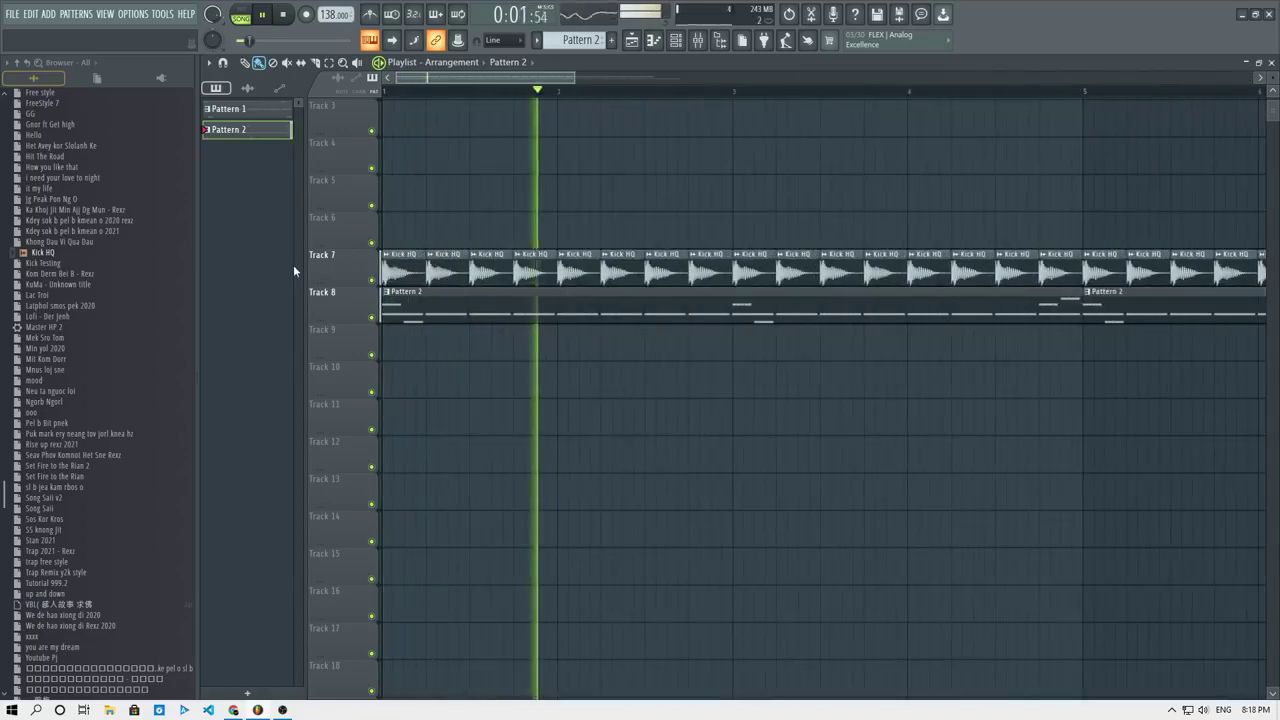
scroll(307, 292, up, 2)
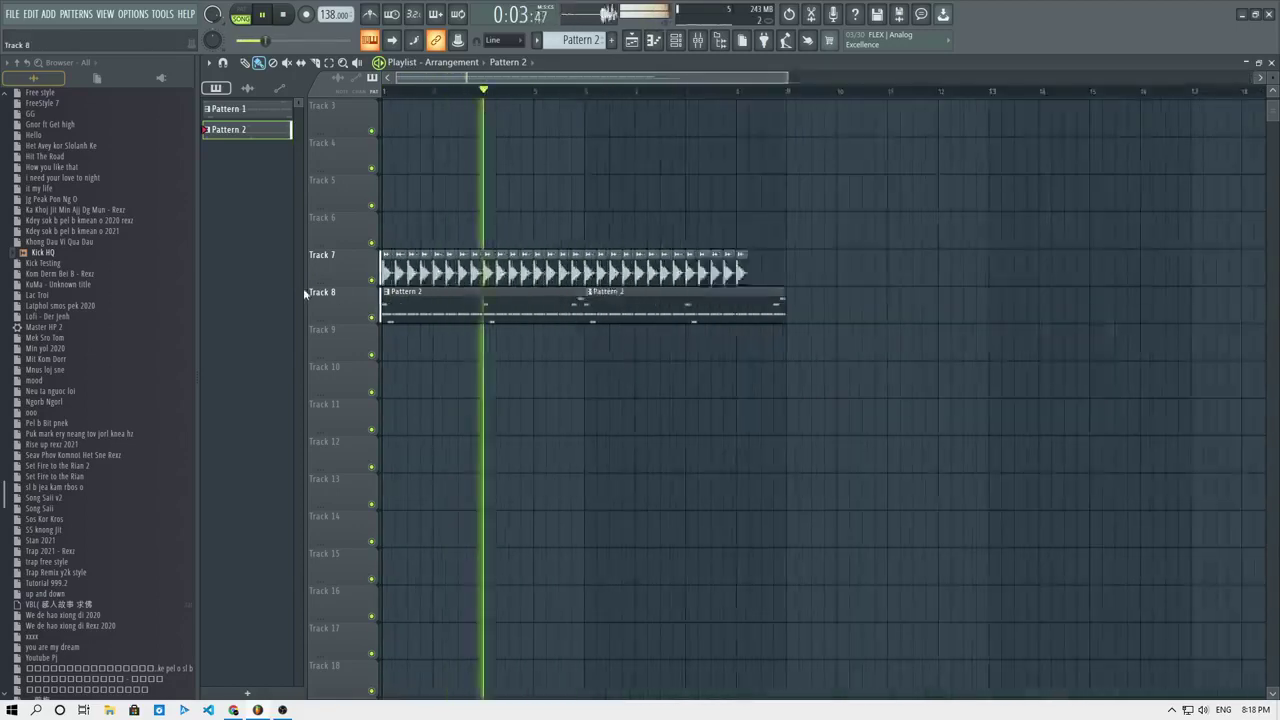
scroll(334, 292, down, 1)
key(space)
click(533, 92)
key(space)
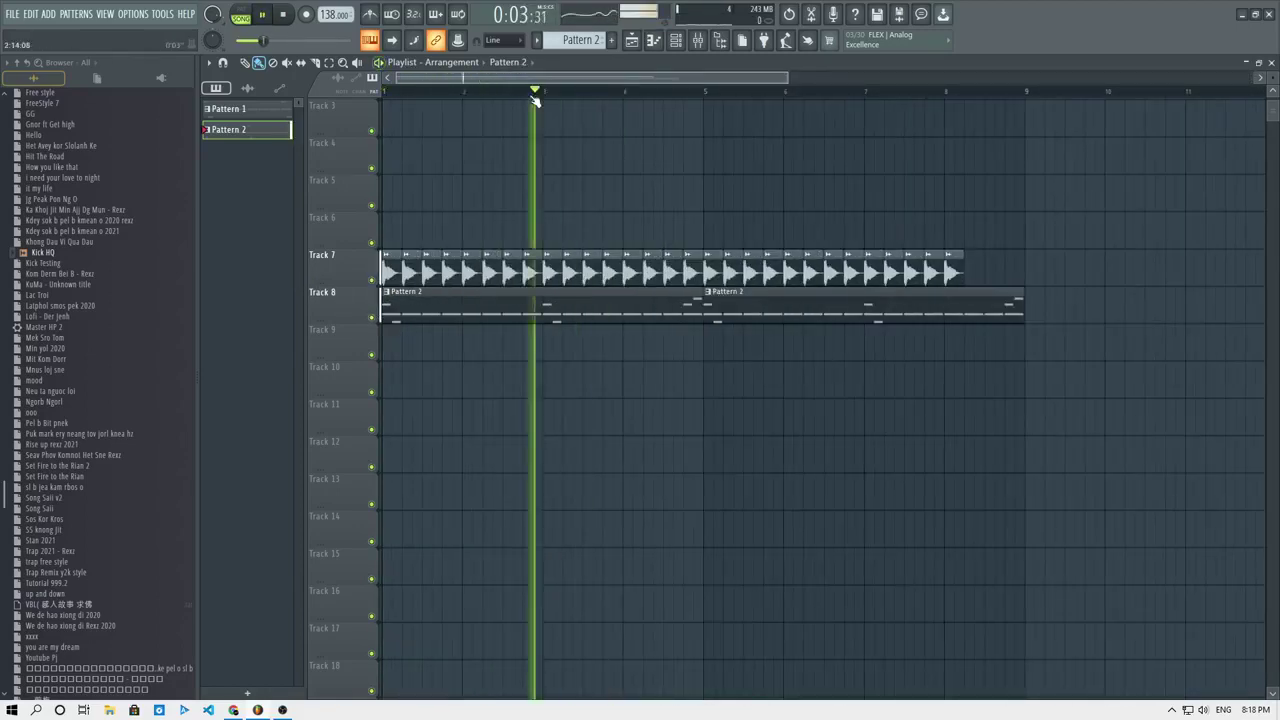
Try swapping the positions of the short D5 and F4 notes at the start of bar 3, and move them back.
key(space)
double_click(565, 319)
key(ctrl+b)
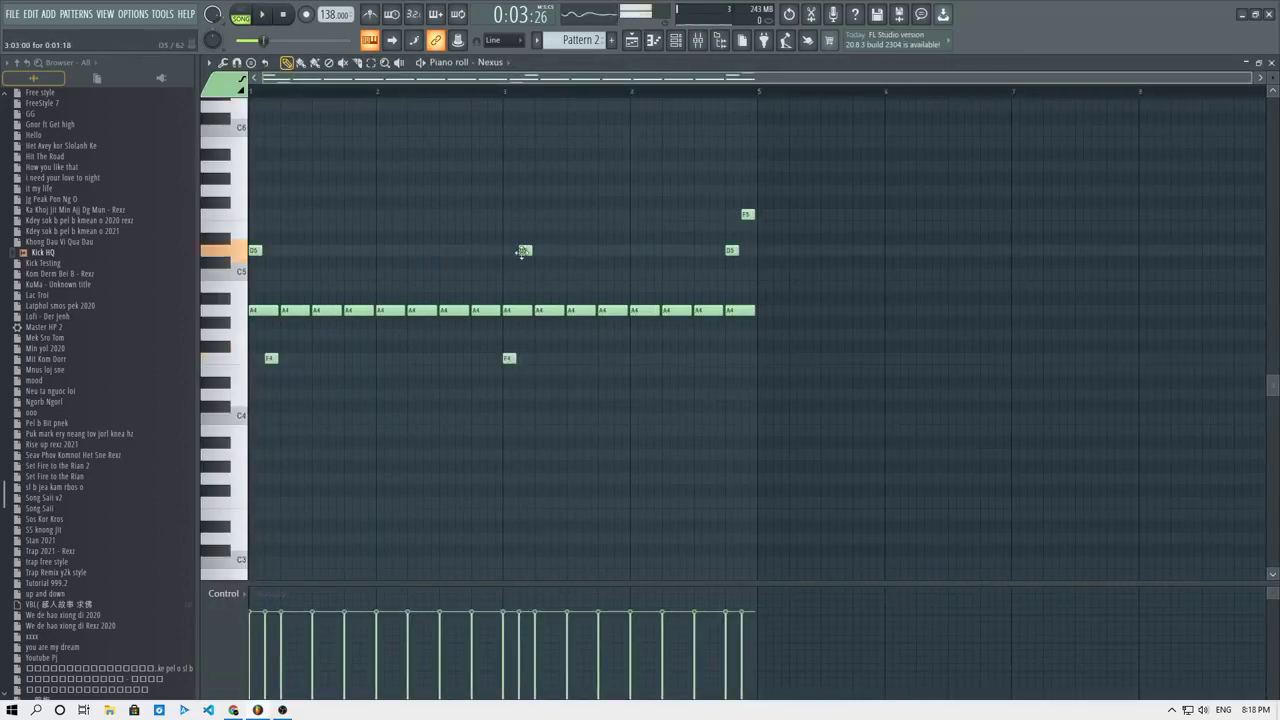
click(478, 91)
key(space)
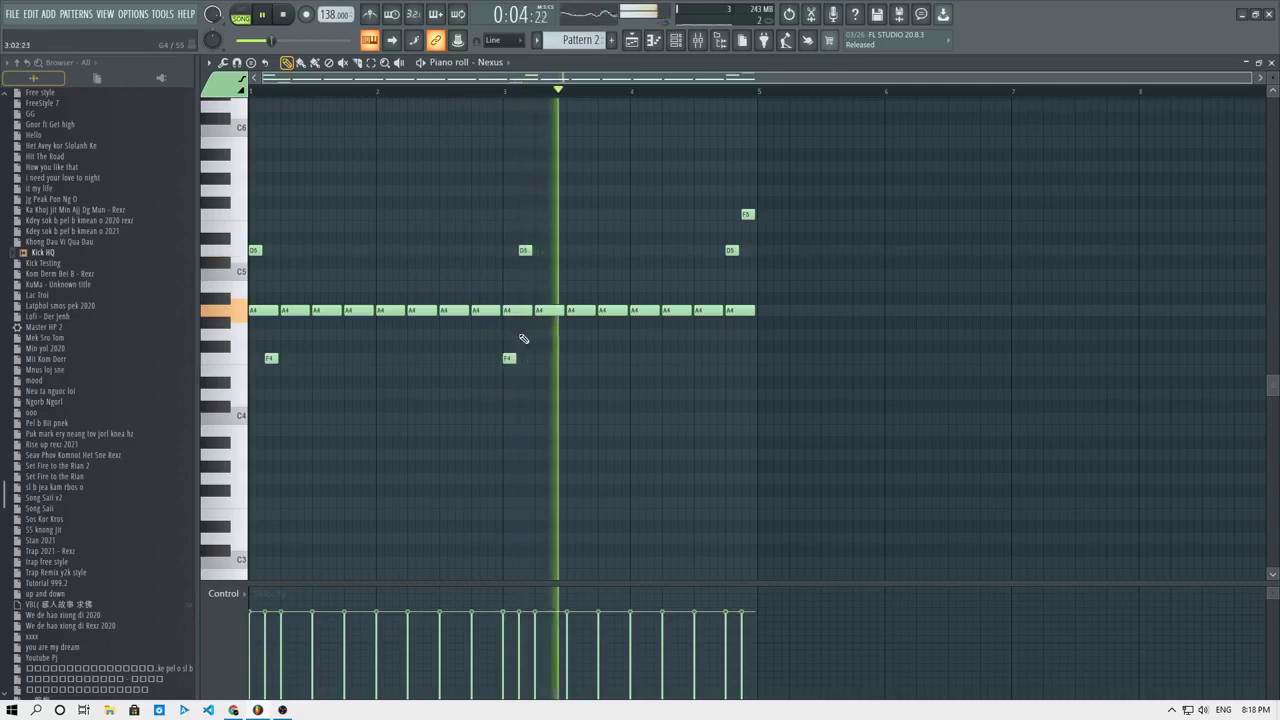
key(space)
drag(525, 250, 509, 251)
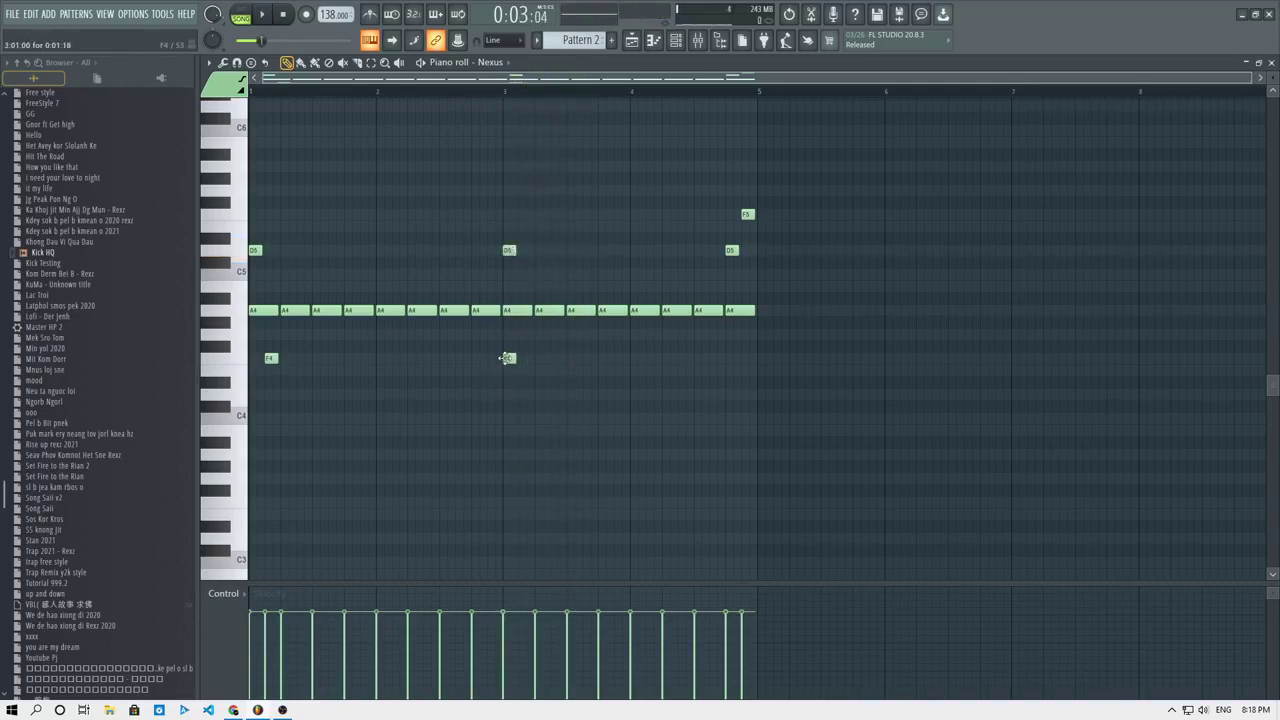
drag(507, 358, 525, 358)
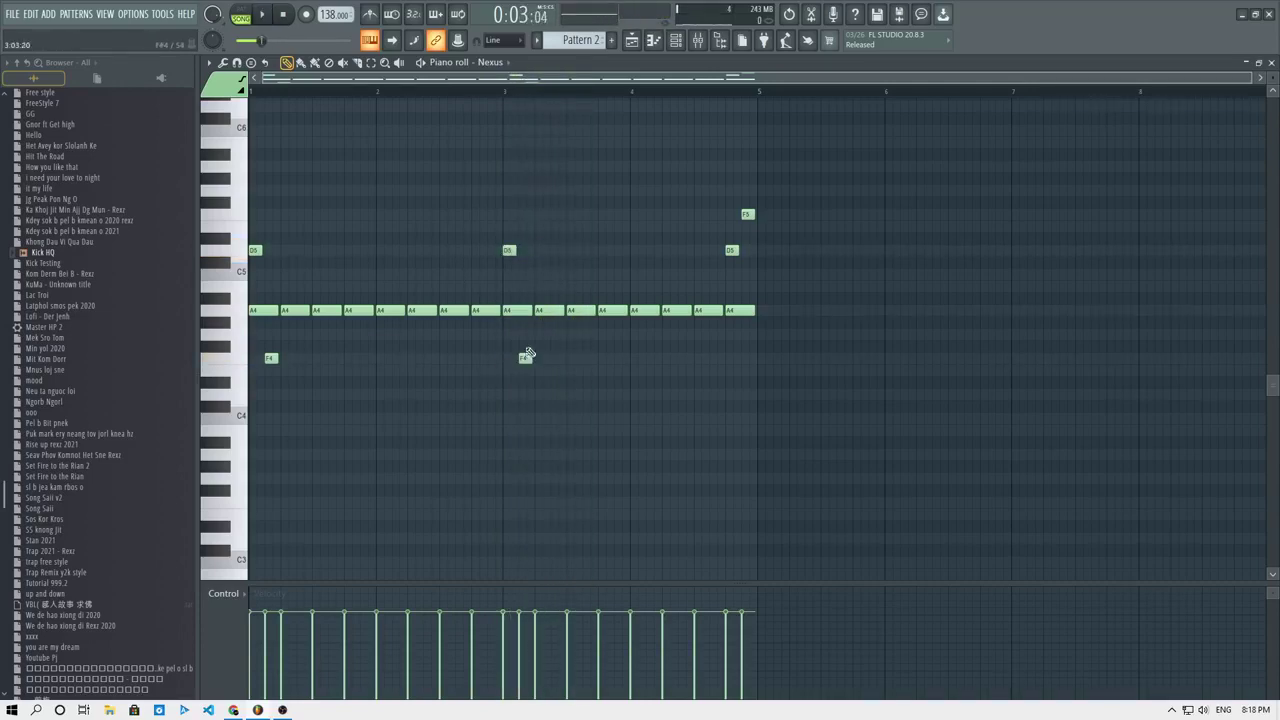
Show the channel rack and browse My Package > Hy2rogen > HY2ROGEN EDM Synth Shots 8 to the MPESS8 WAV folder.
click(675, 45)
scroll(96, 307, up, 10)
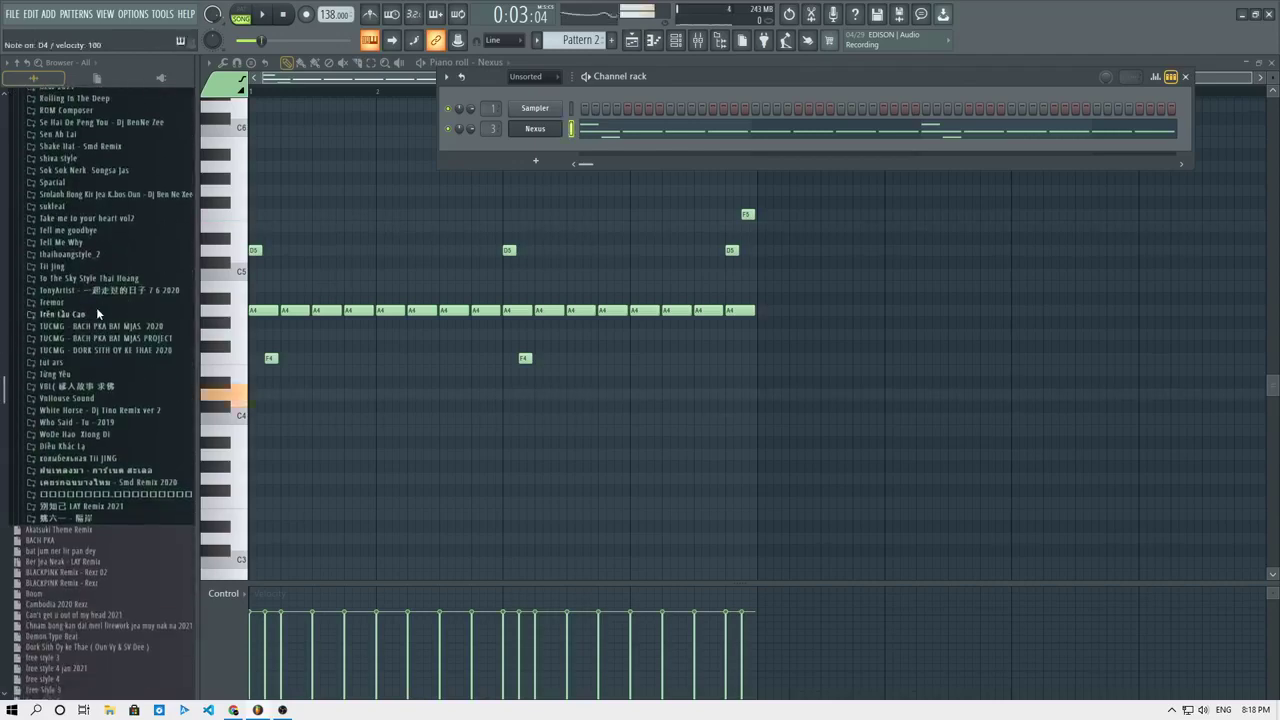
scroll(96, 307, up, 15)
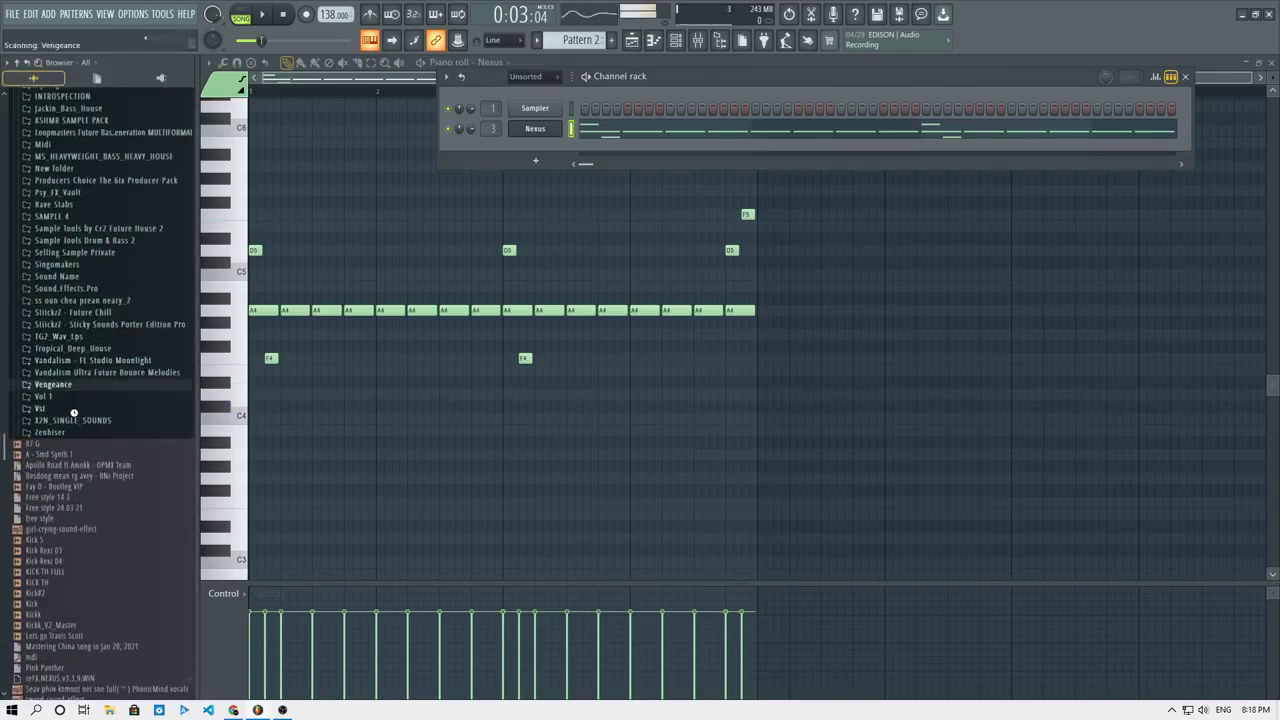
scroll(75, 400, up, 8)
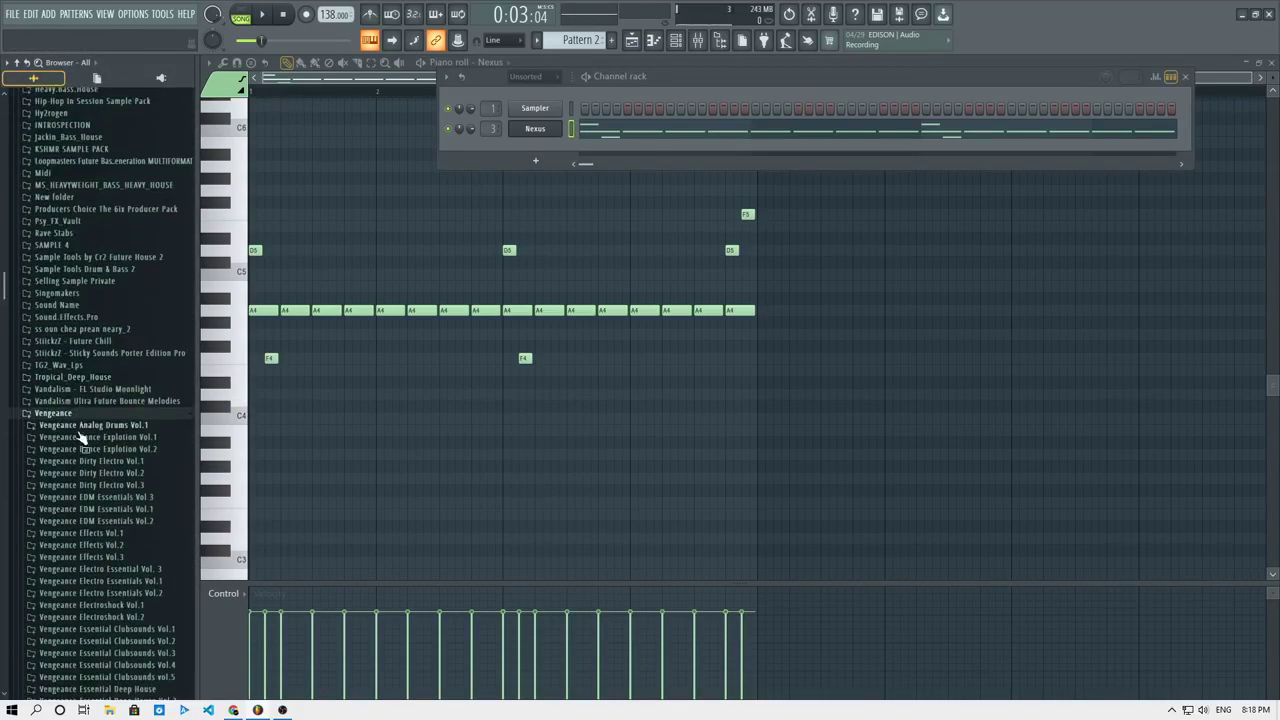
click(80, 416)
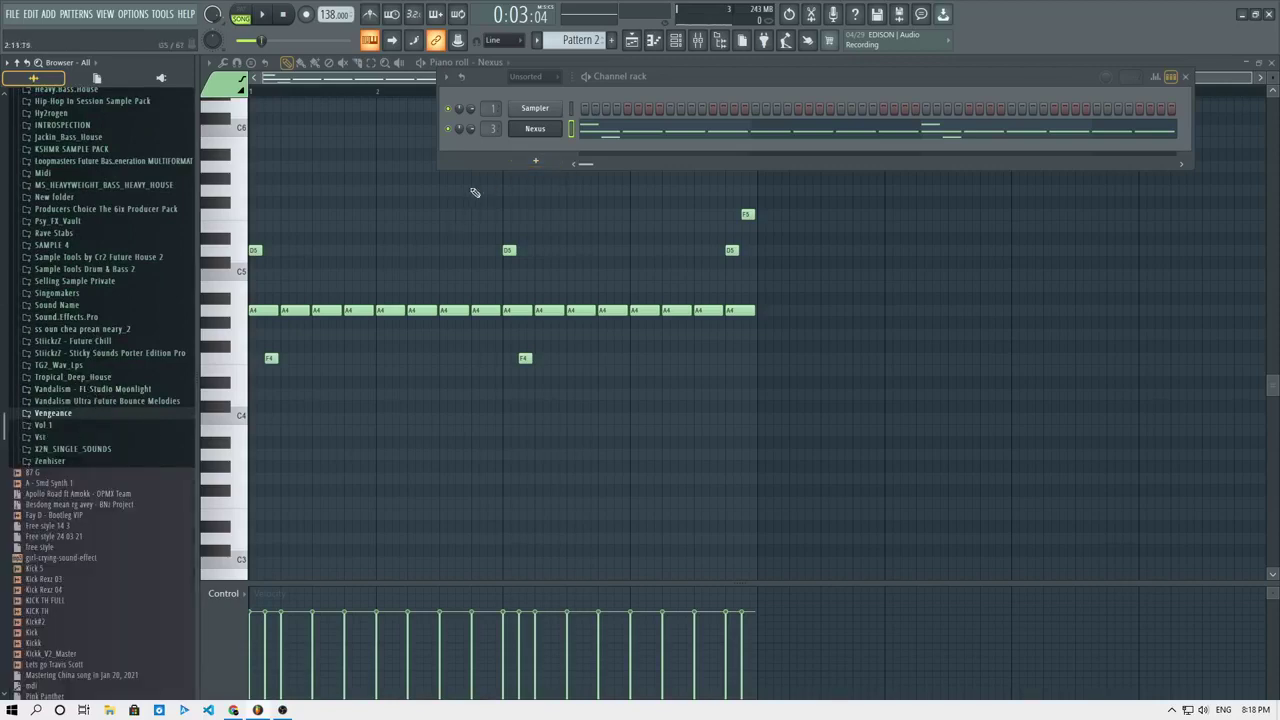
scroll(90, 330, up, 9)
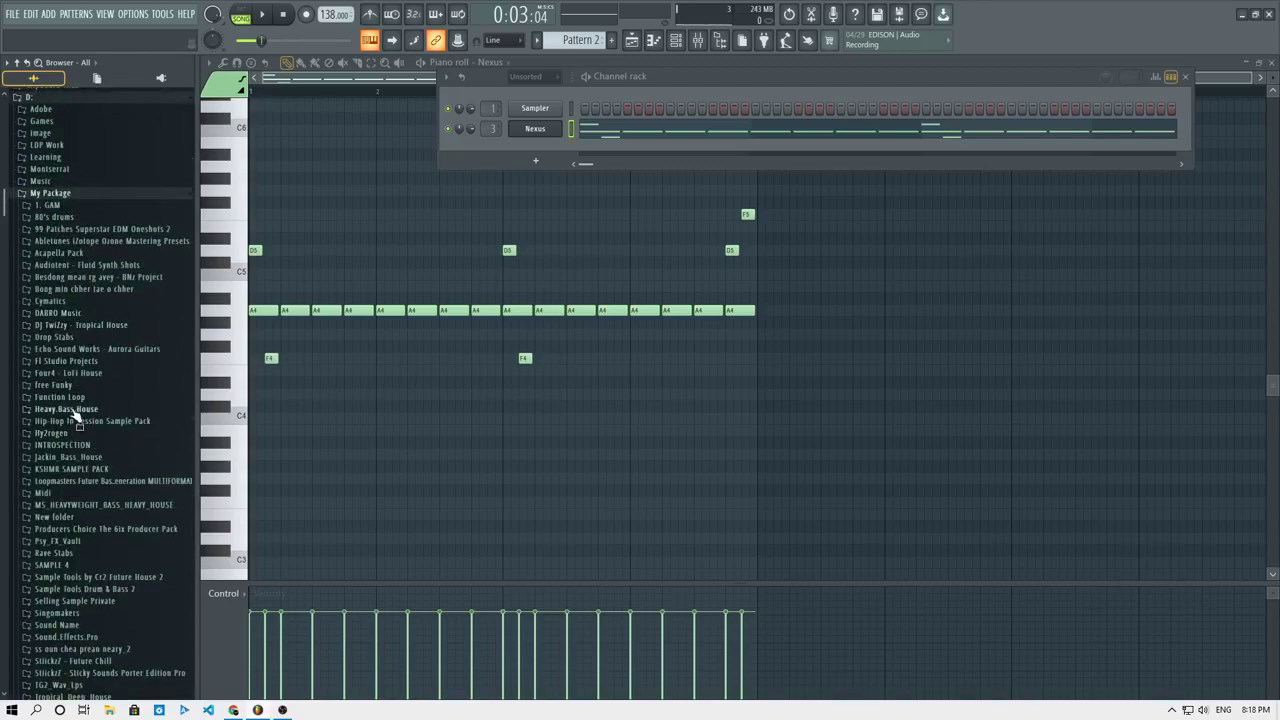
click(95, 434)
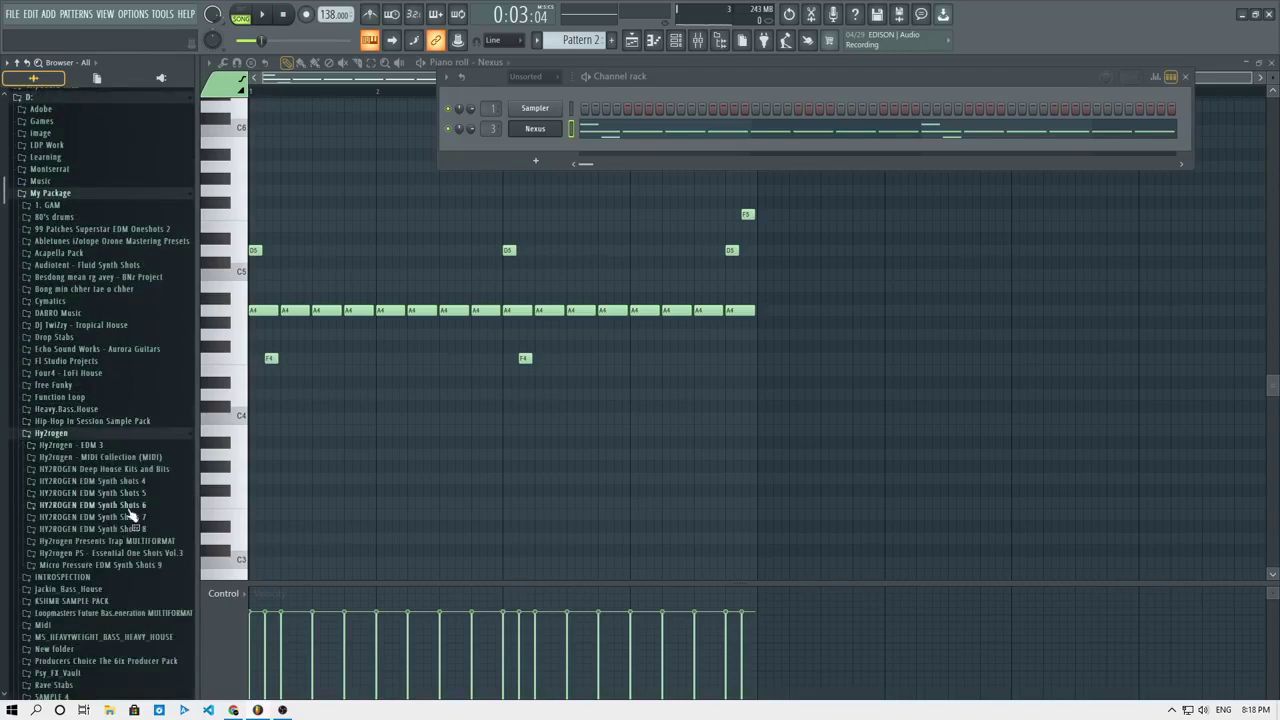
click(108, 564)
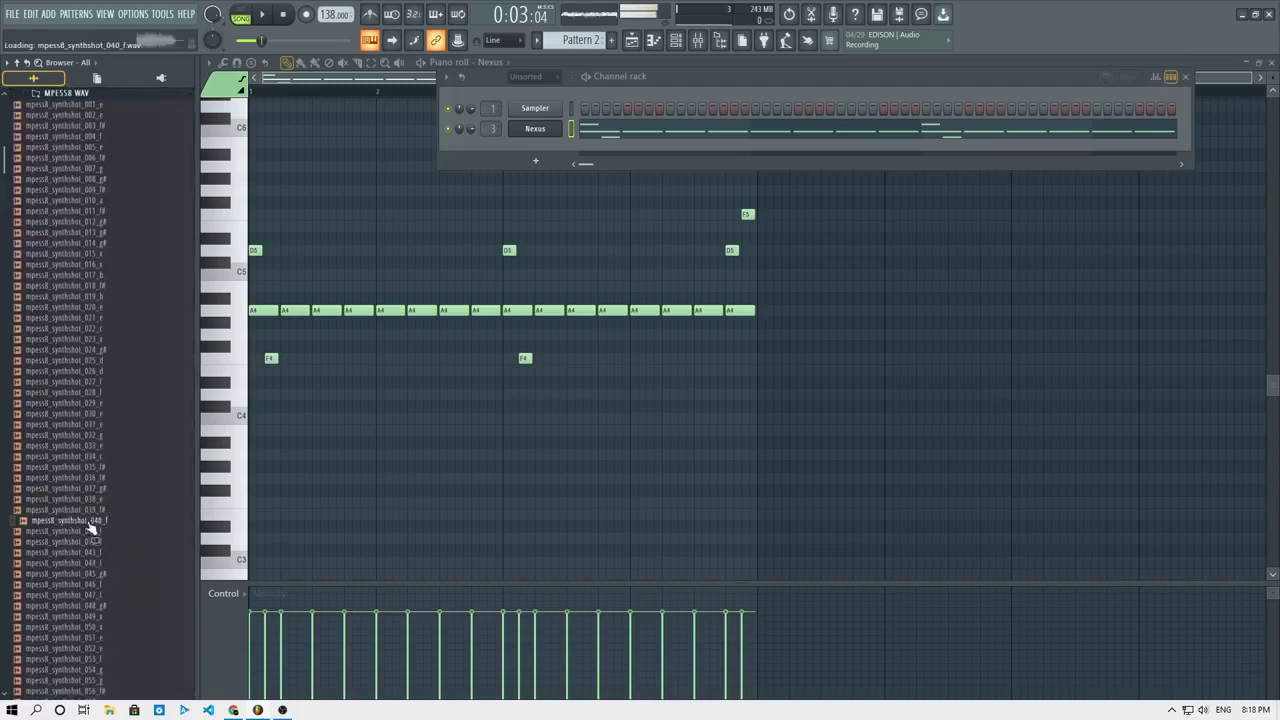
Audition the MPESS8 synth shots one after another, from 032 back to 016.
click(86, 437)
key(Up)
key(Up)
key(Up)
key(Up)
key(Up)
key(Up)
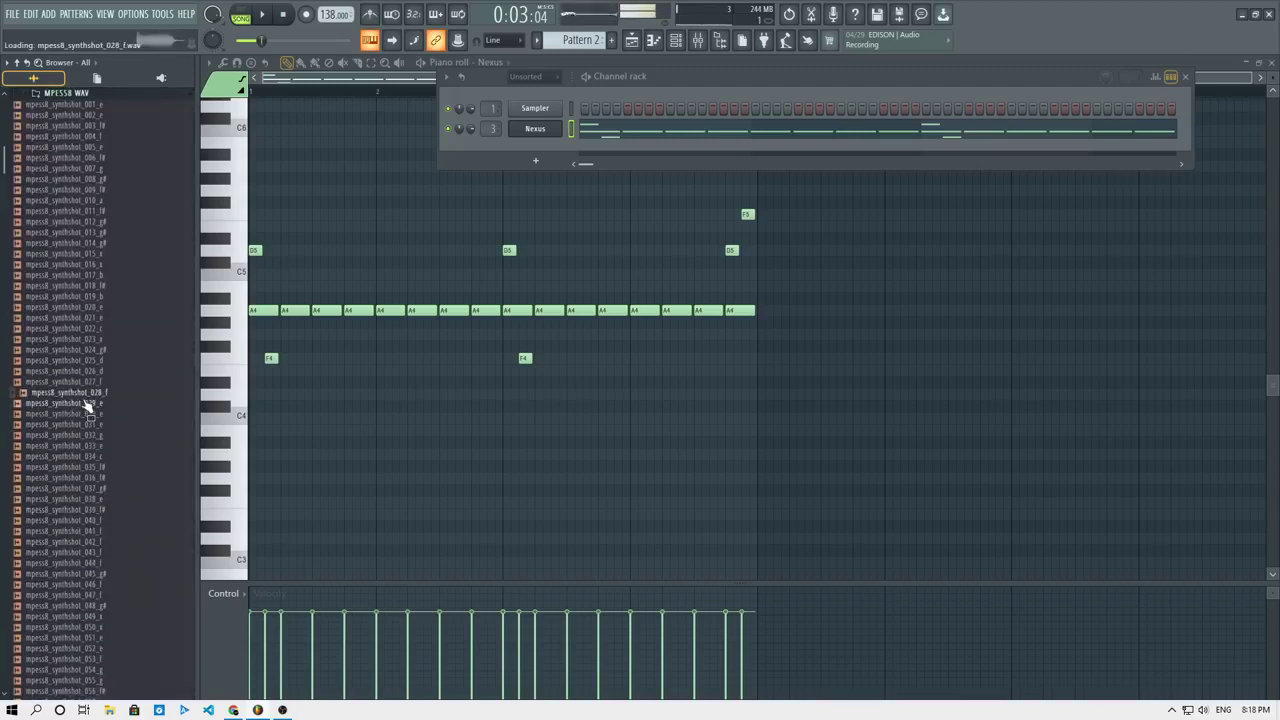
key(Up)
key(Up)
key(Up)
key(Up)
key(Up)
key(Up)
key(Up)
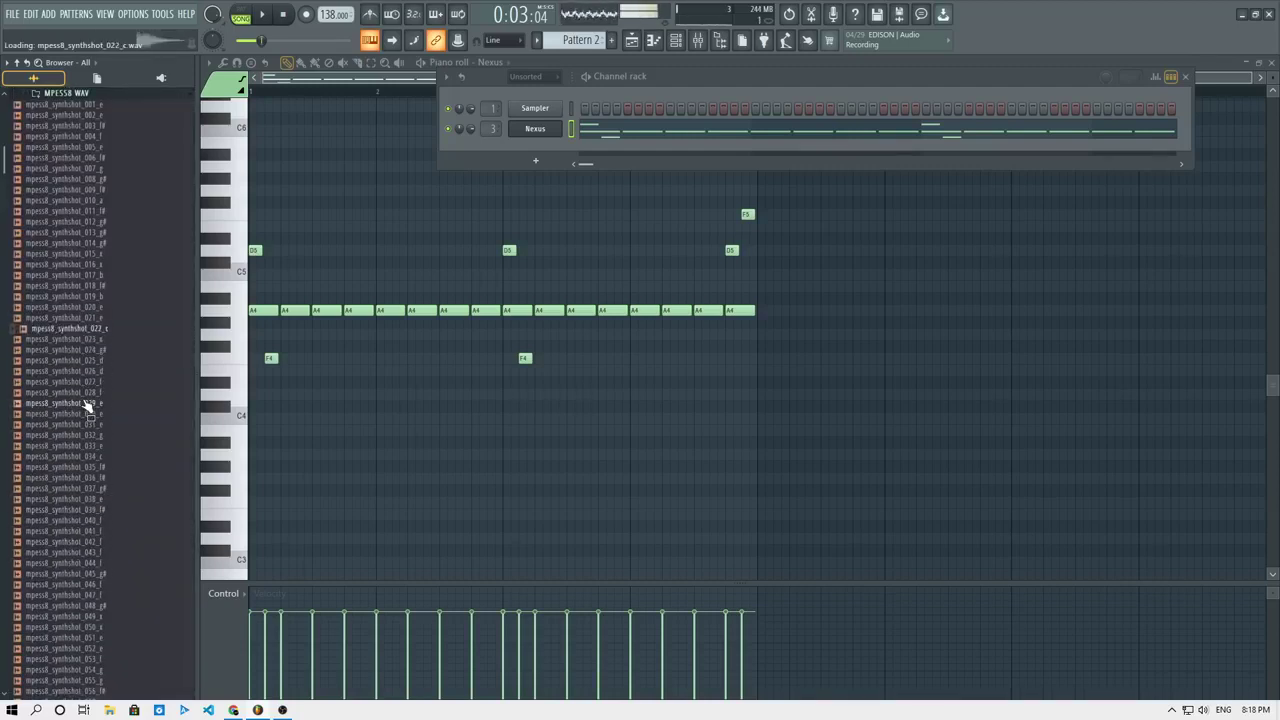
key(Up)
key(Up)
key(Up)
key(Up)
key(Up)
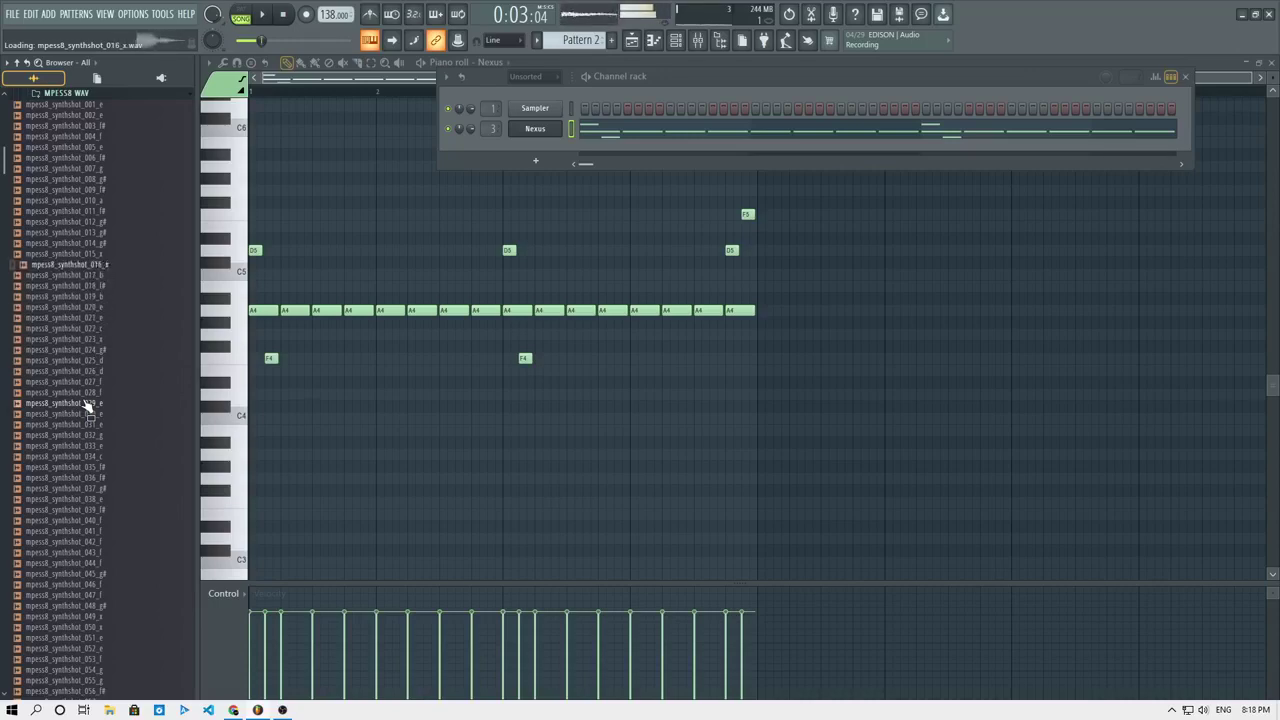
Audition the remaining MPESS8 synth shots, from 014 back to 001.
scroll(86, 405, up, 5)
click(88, 565)
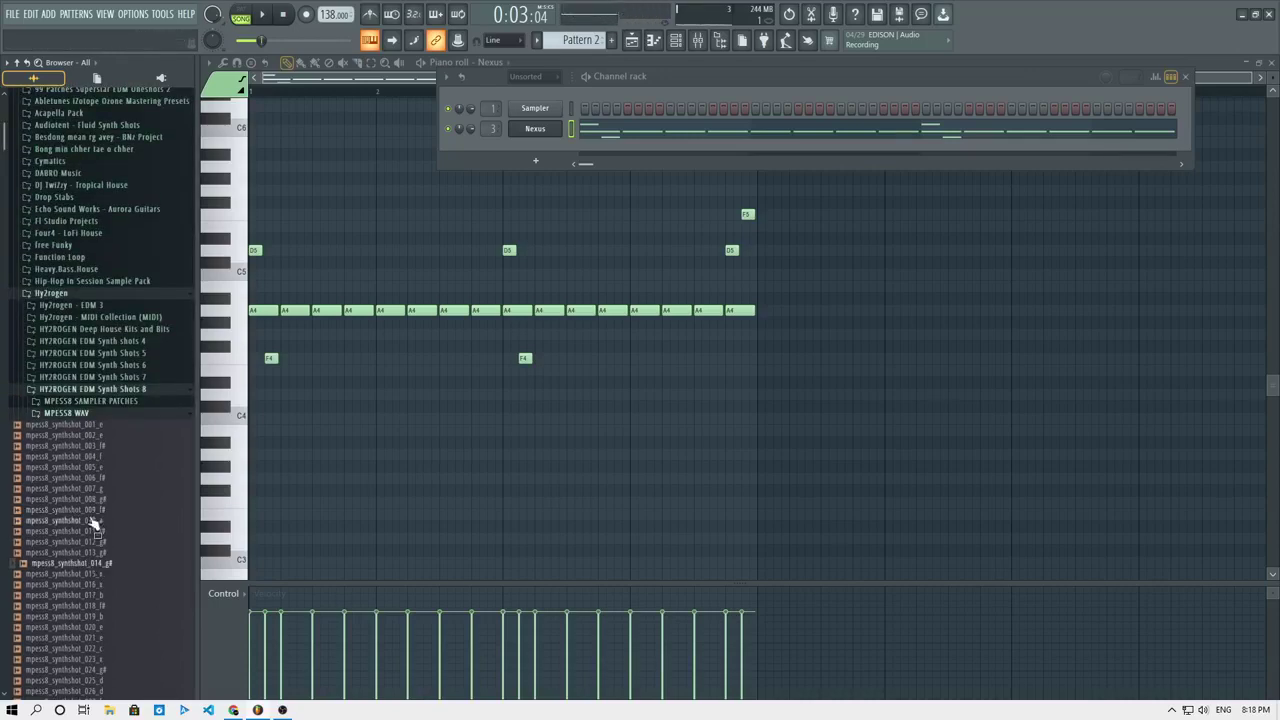
key(Up)
key(Up)
key(Up)
key(Up)
key(Up)
key(Up)
key(Up)
key(Up)
key(Up)
key(Up)
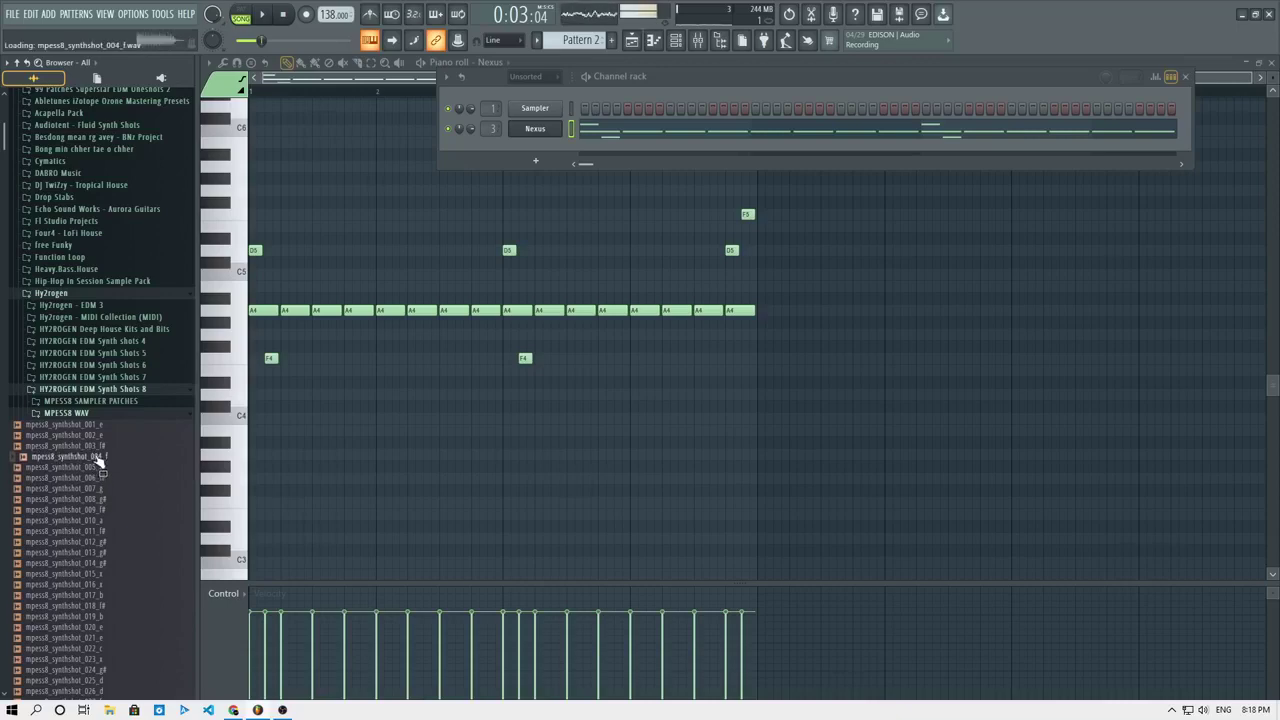
key(Up)
key(Up)
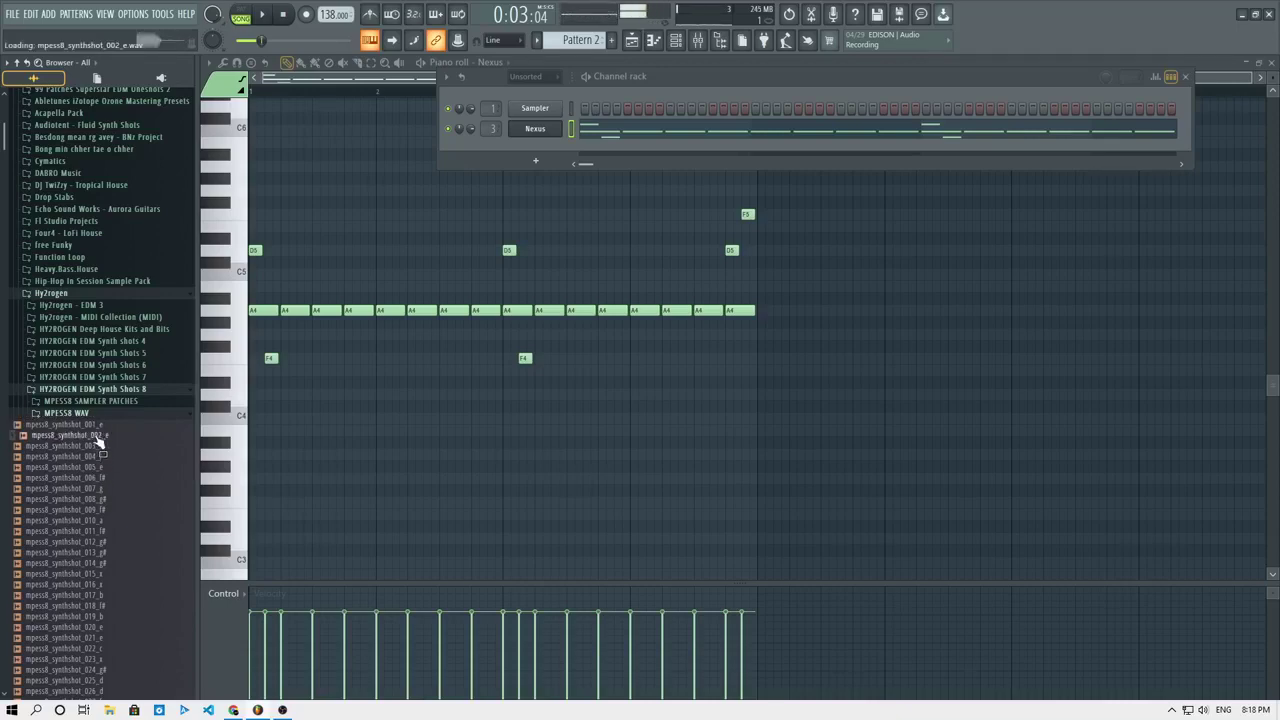
click(98, 426)
Browse to the MPESS6 WAV folder in HY2ROGEN EDM Synth Shots 6 and audition a selection of shots from 014 to 042.
click(135, 368)
click(106, 391)
click(97, 418)
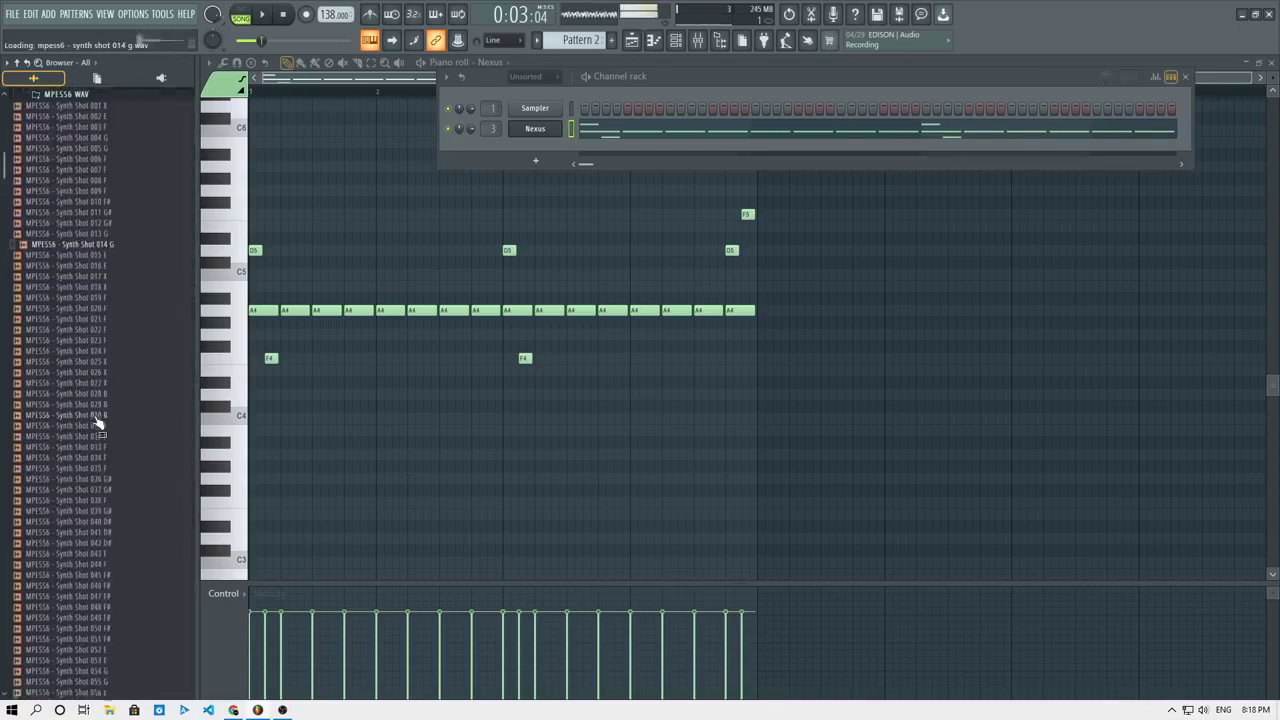
click(97, 416)
click(95, 437)
click(96, 458)
click(94, 519)
click(93, 543)
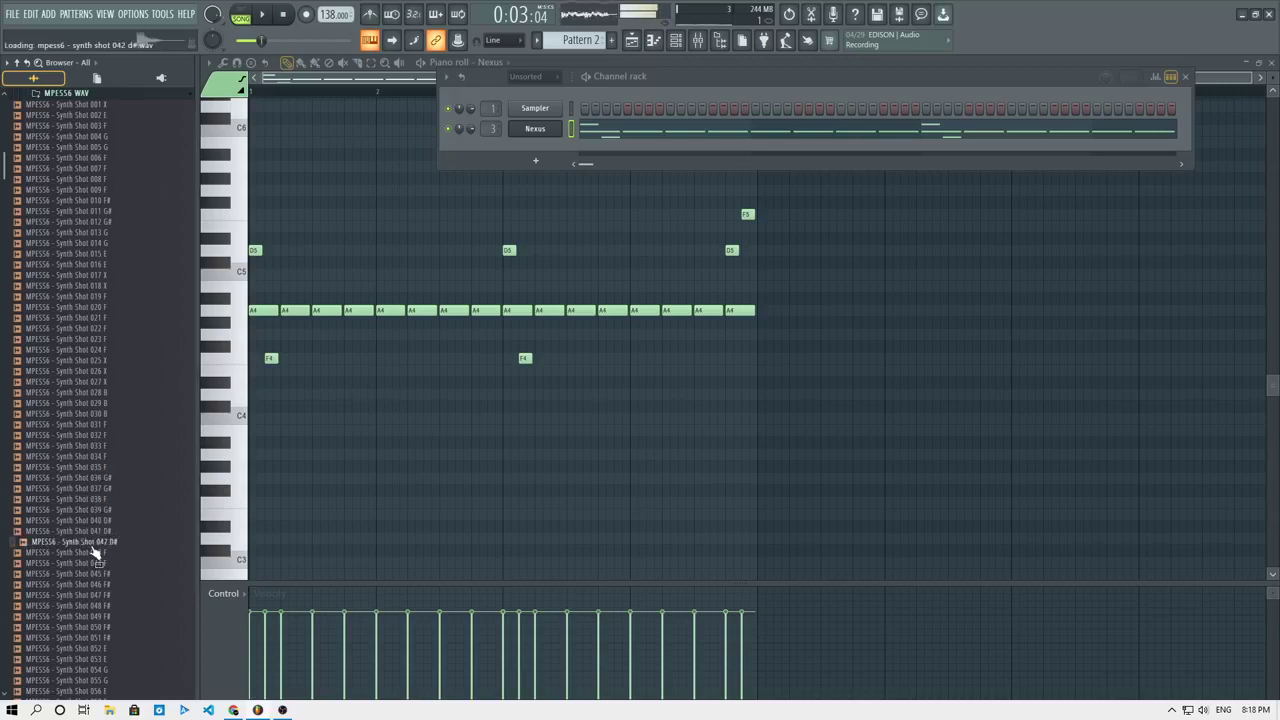
Audition the MPESS6 synth shots one after another, from 044 to 055.
click(97, 565)
key(Down)
key(Down)
key(Down)
key(Down)
key(Down)
key(Down)
key(Down)
key(Down)
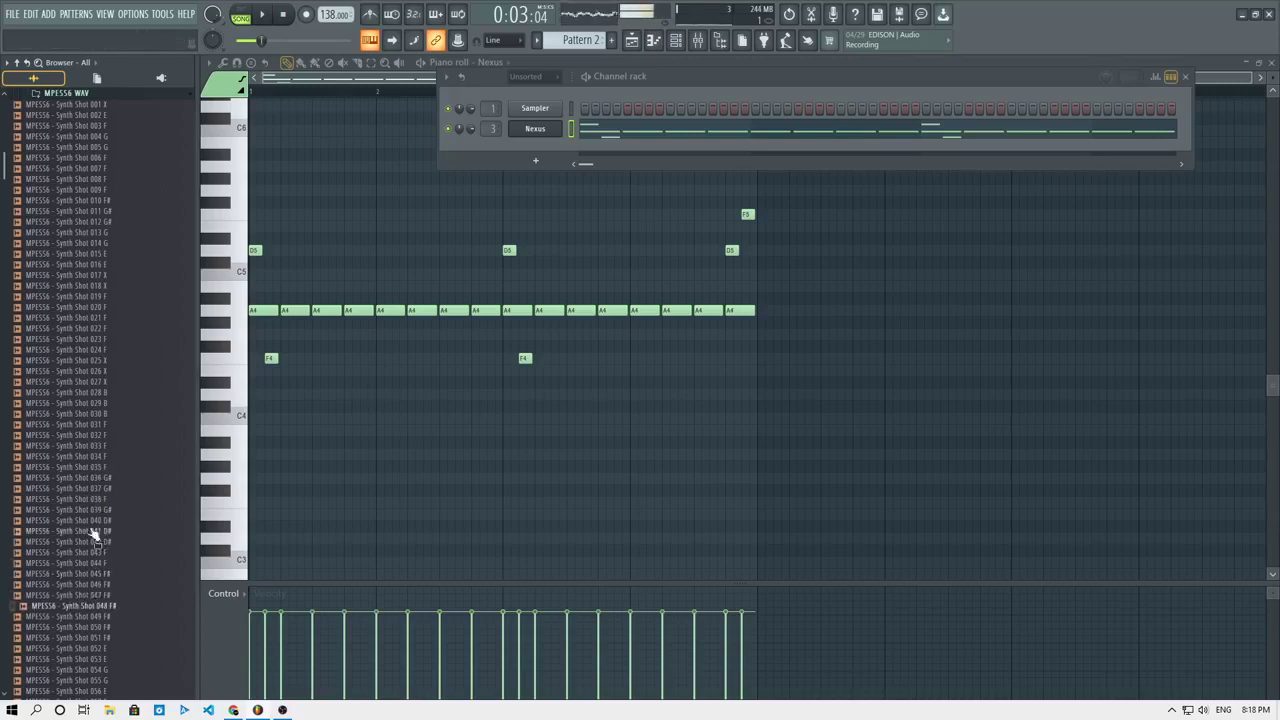
key(Down)
key(Down)
key(Down)
key(Down)
key(Down)
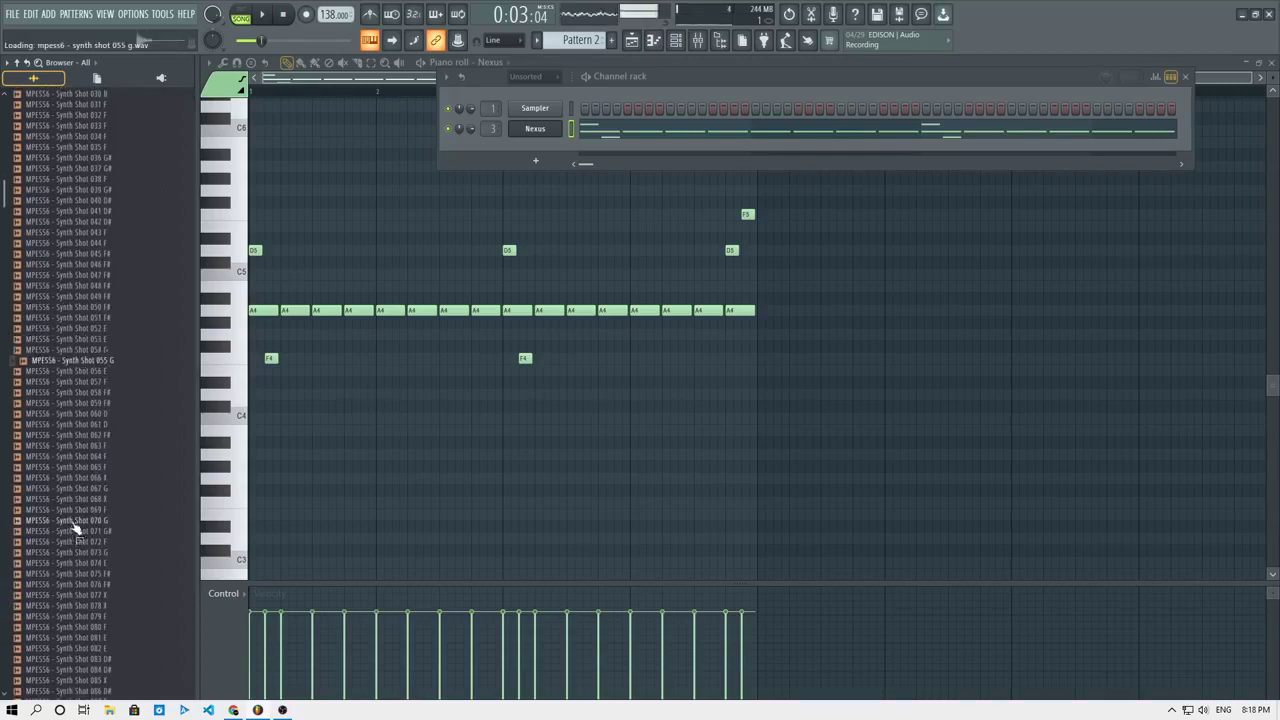
Audition the MPESS6 synth shots in sequence, from 056 to 079.
click(85, 384)
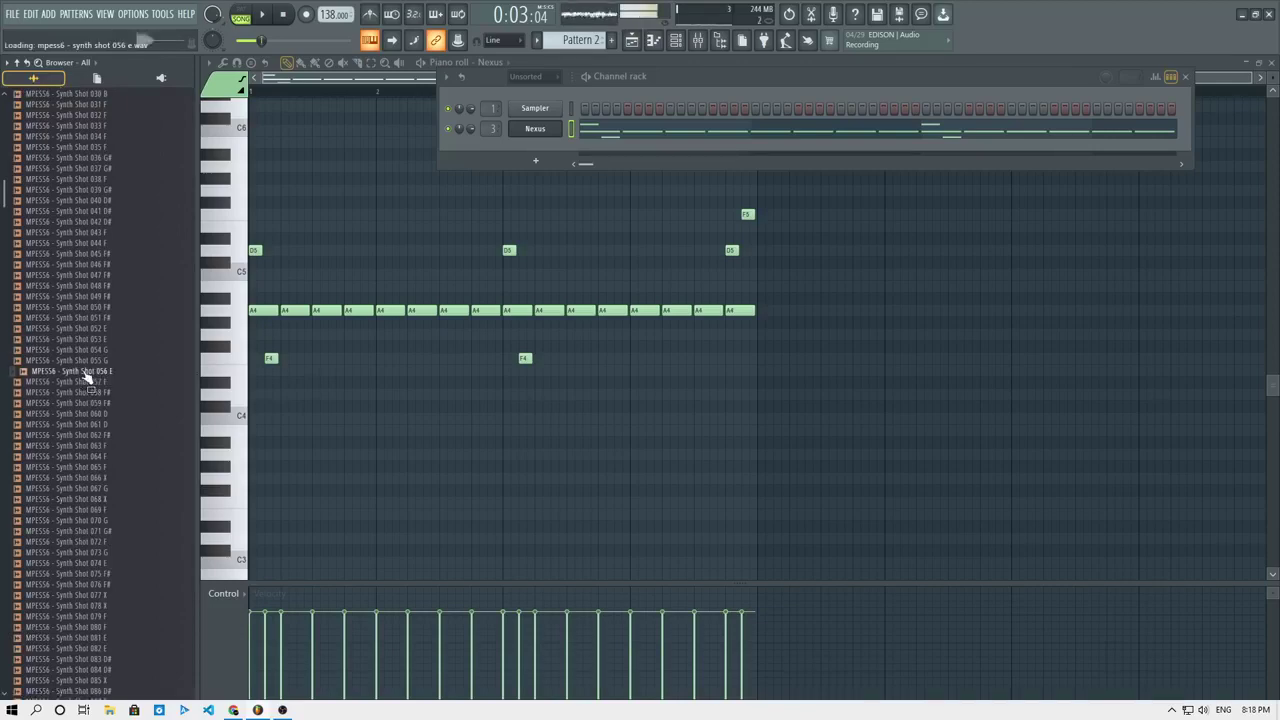
key(Down)
key(Down)
key(Down)
key(Down)
key(Down)
key(Down)
key(Down)
key(Down)
key(Down)
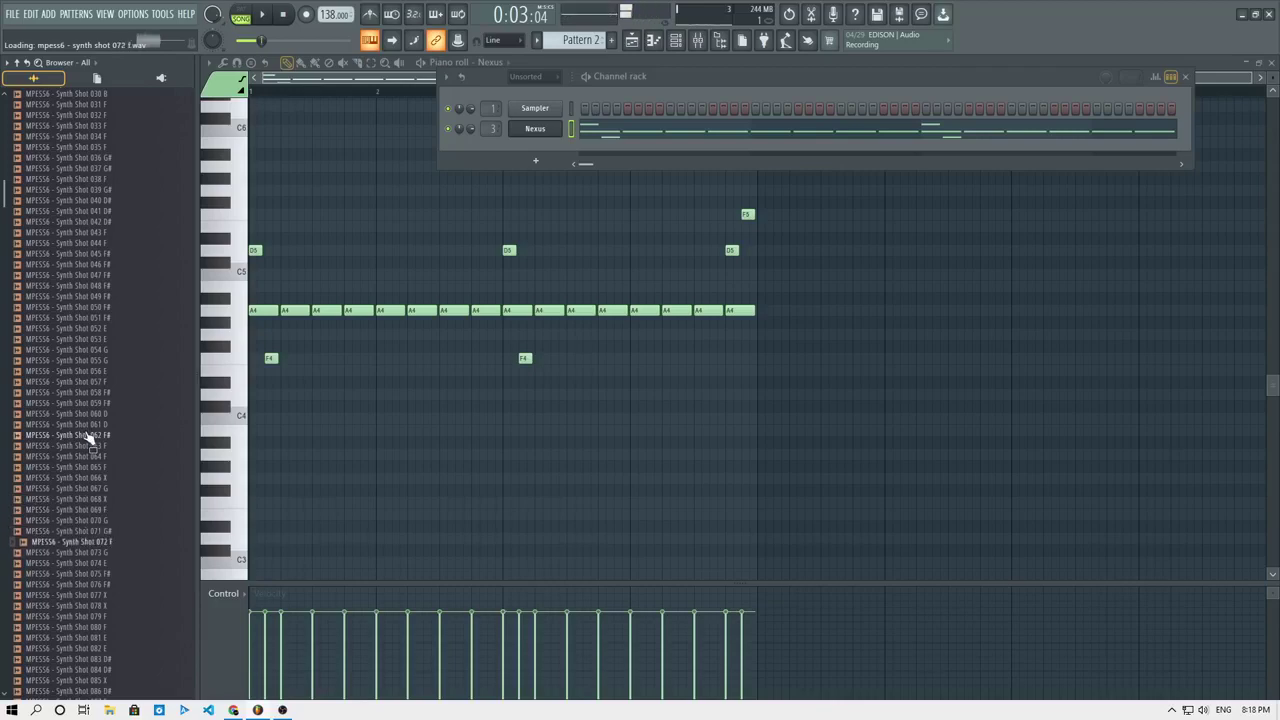
key(Down)
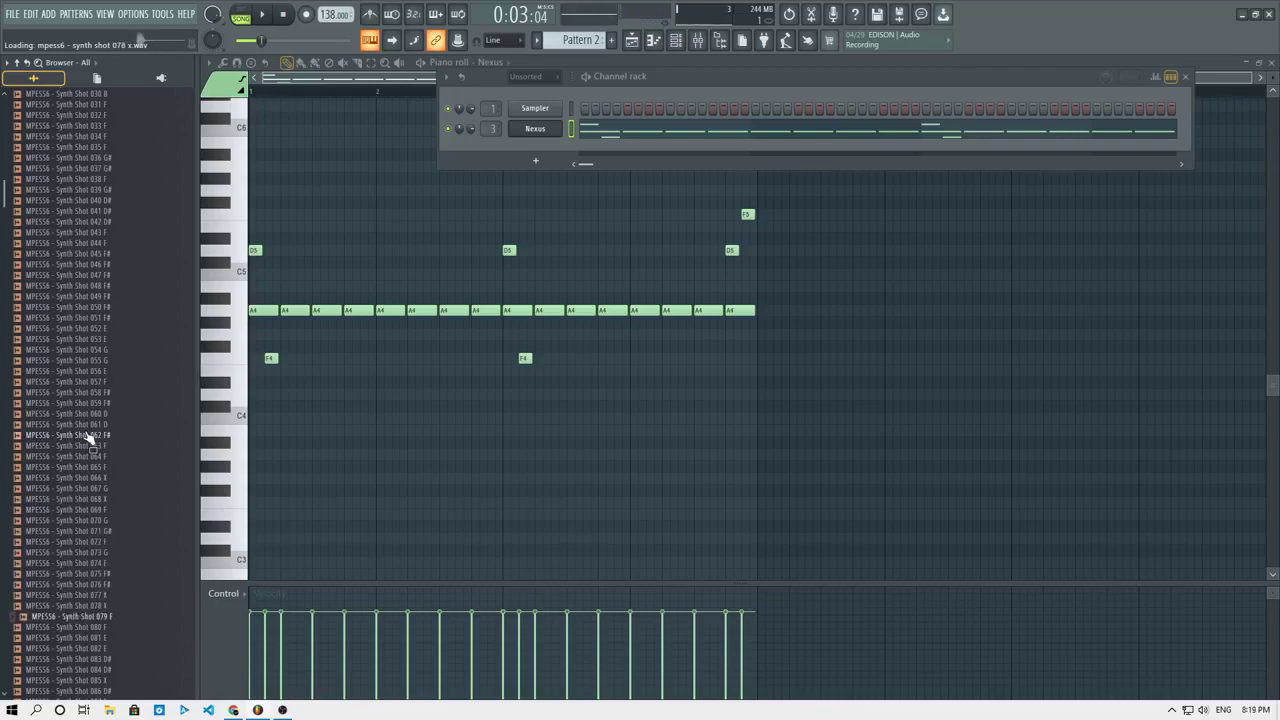
Continue auditioning the MPESS6 synth shots, from 080 to 090.
key(Down)
key(Down)
key(Down)
key(Down)
key(Down)
key(Down)
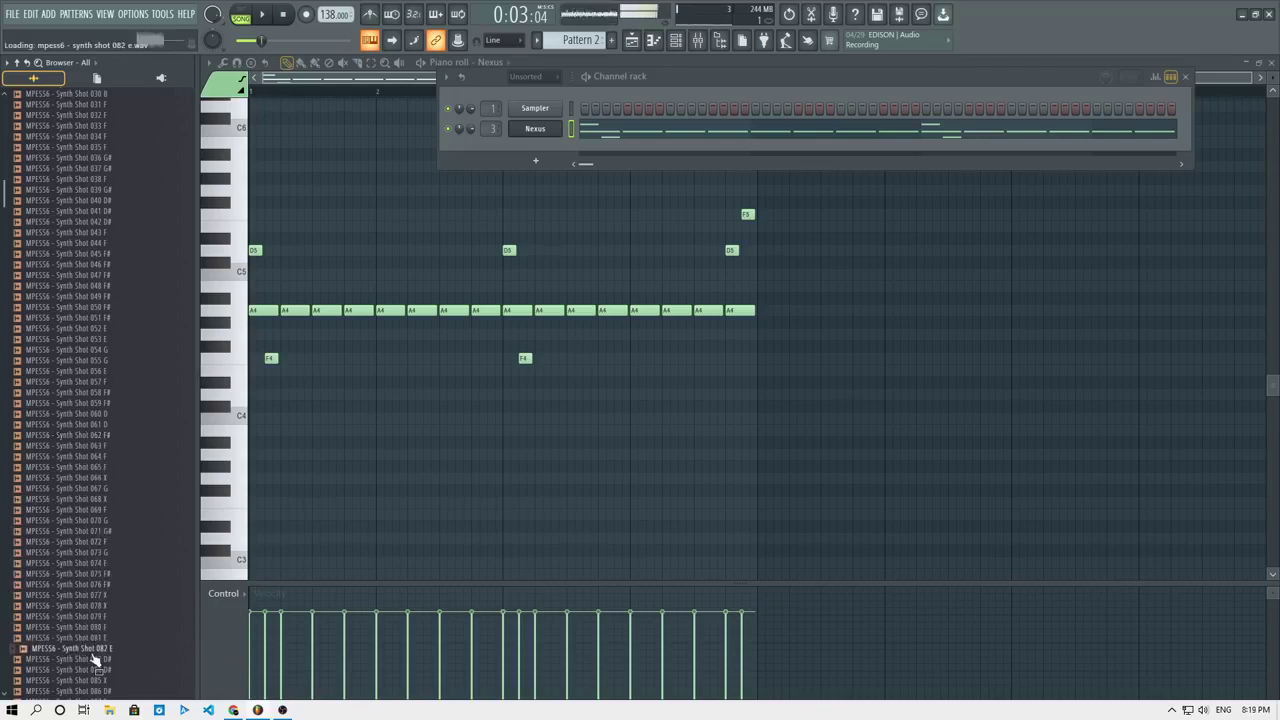
key(Down)
key(Down)
key(Down)
key(Down)
key(Down)
key(Down)
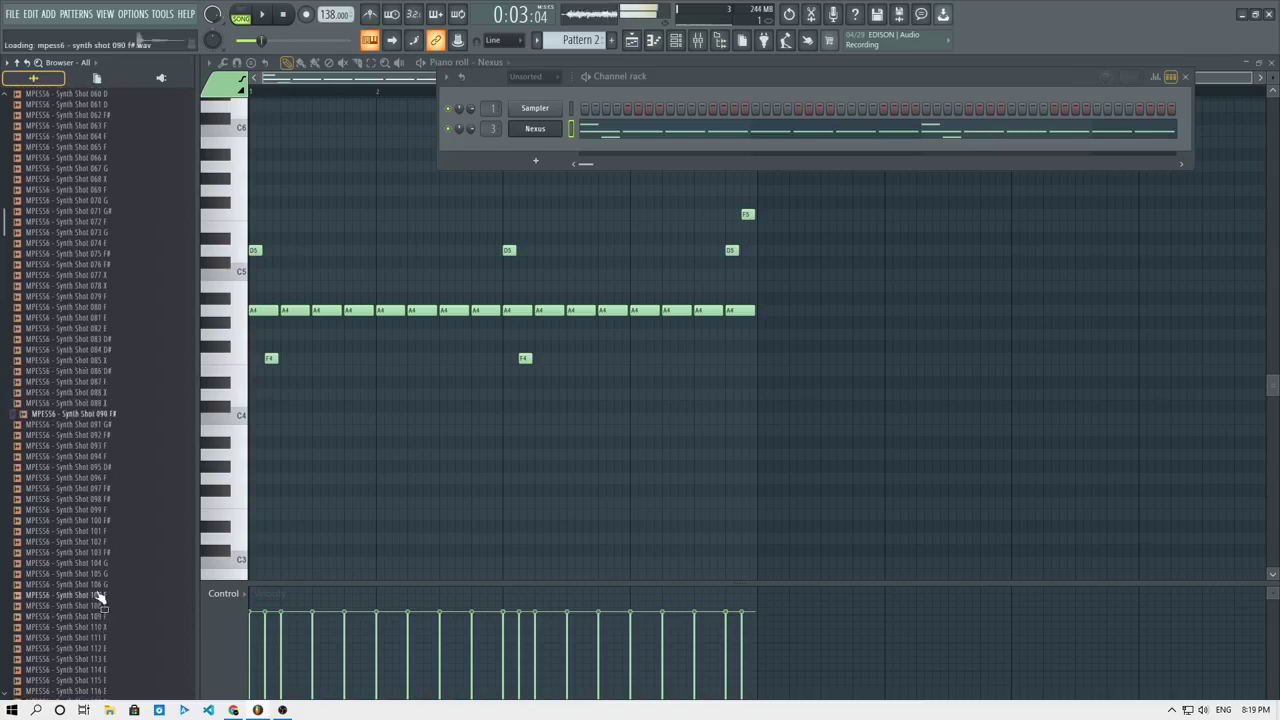
Audition the next MPESS6 synth shots, from 091 to 107.
key(Down)
key(Down)
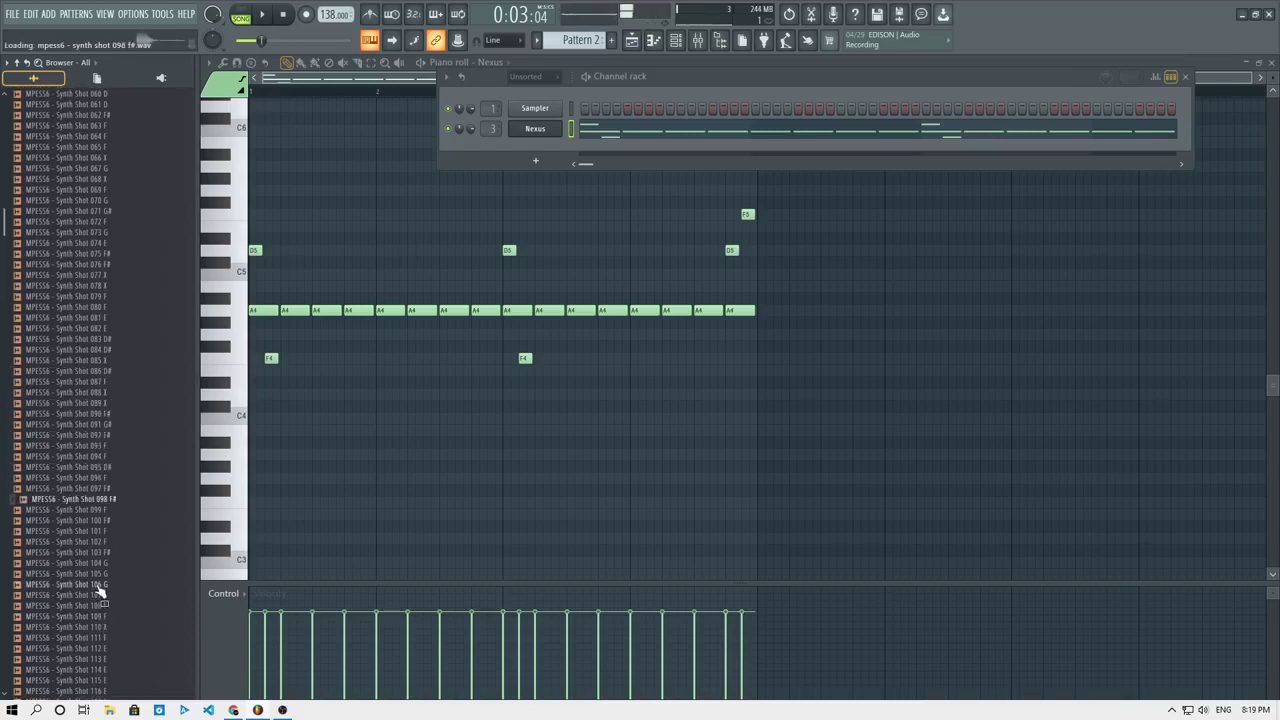
key(Down)
key(Down)
key(Down)
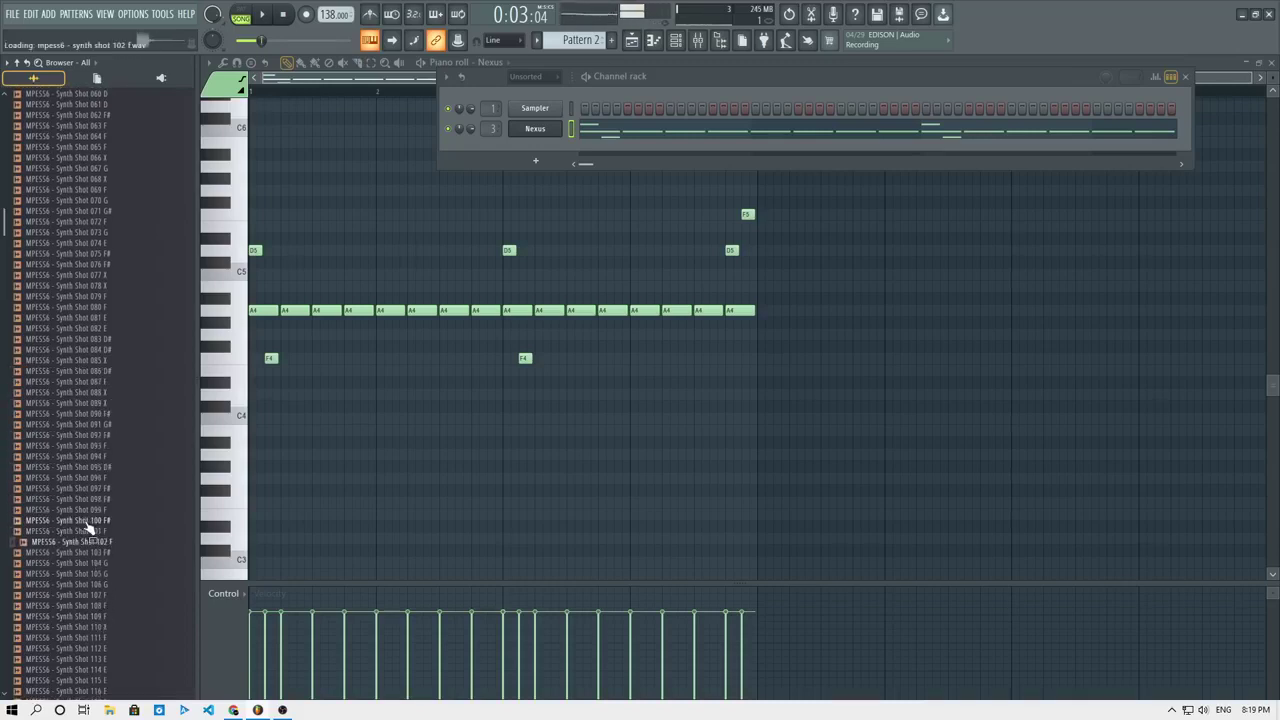
key(Down)
key(Down)
key(Down)
key(Down)
key(Down)
key(Down)
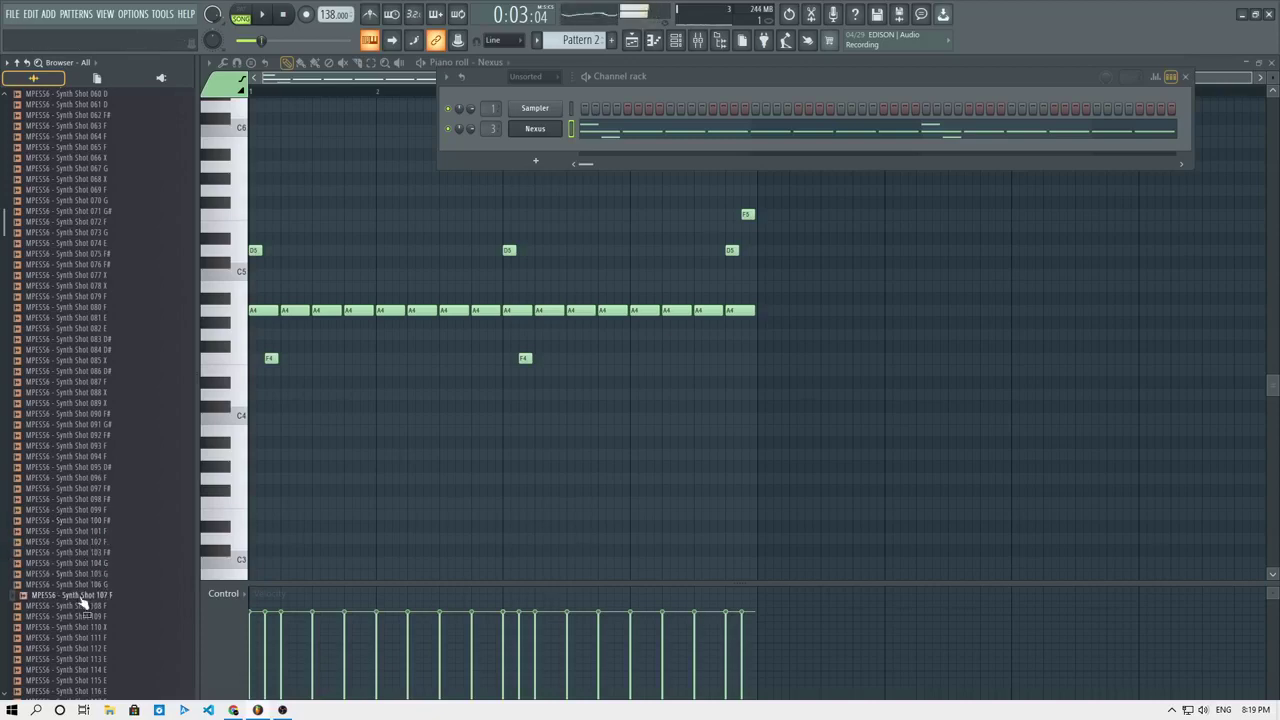
Audition MPESS6 synth shots 110 to 115 individually.
click(84, 629)
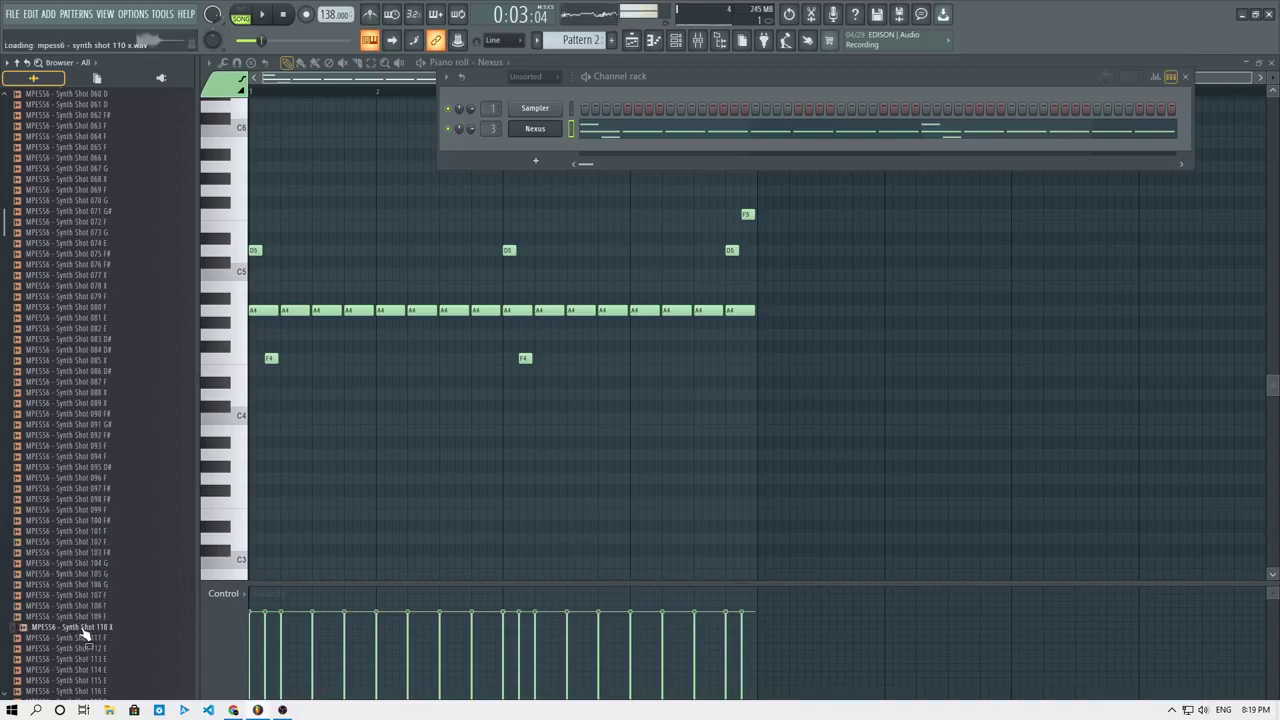
right_click(84, 629)
click(74, 640)
click(71, 651)
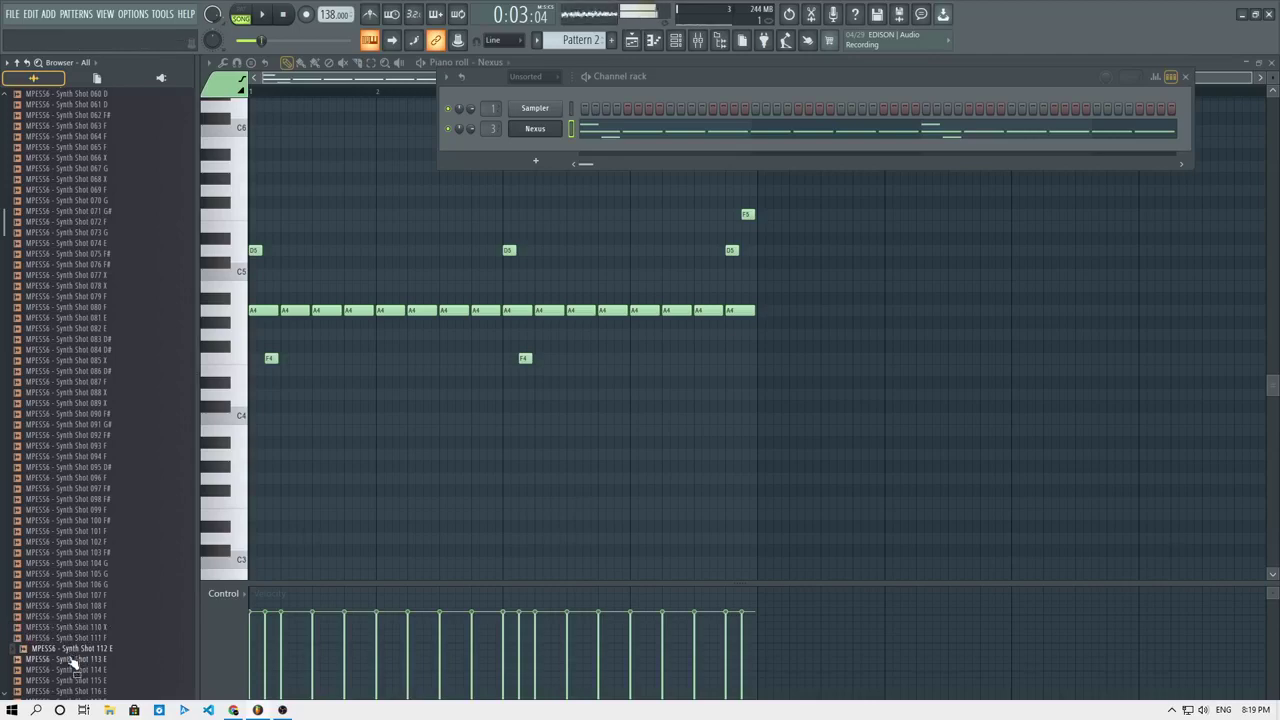
click(72, 661)
click(76, 651)
scroll(77, 652, down, 1)
click(77, 650)
scroll(77, 604, down, 15)
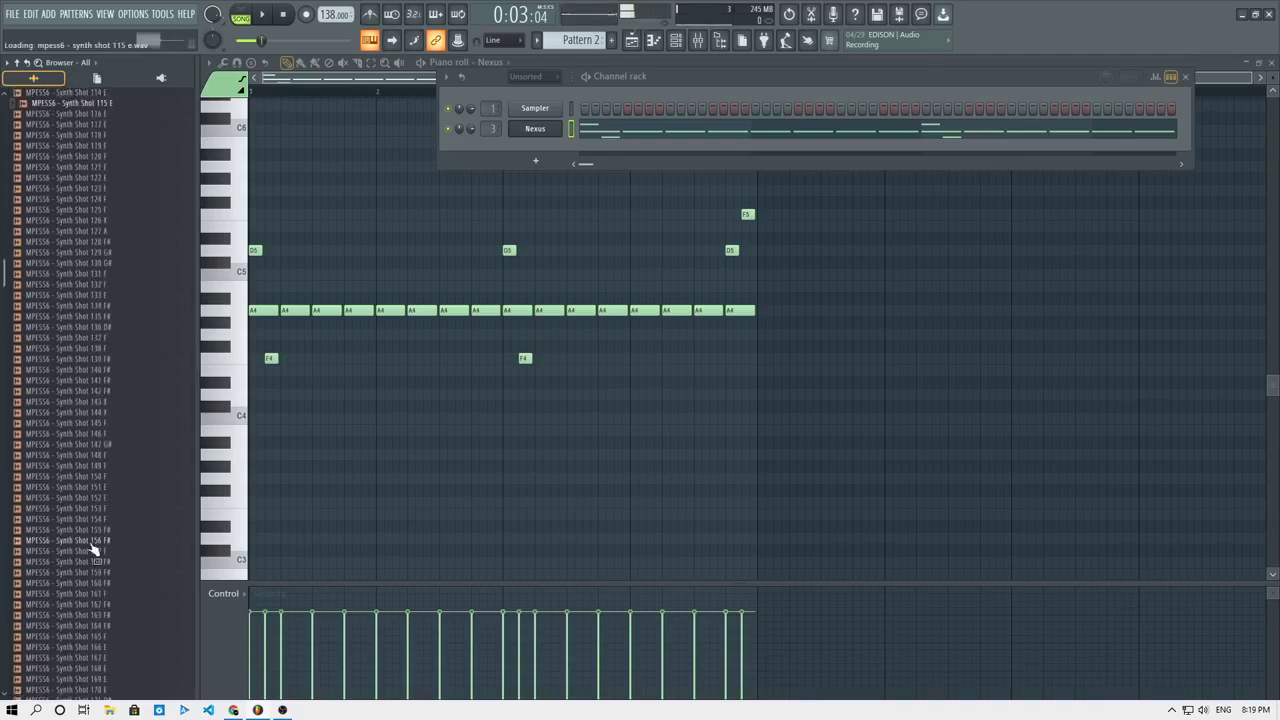
Audition MPESS6 synth shots 116 to 121, replaying the ones around 120 for comparison.
key(Down)
key(Down)
key(Down)
key(Down)
key(Down)
key(Down)
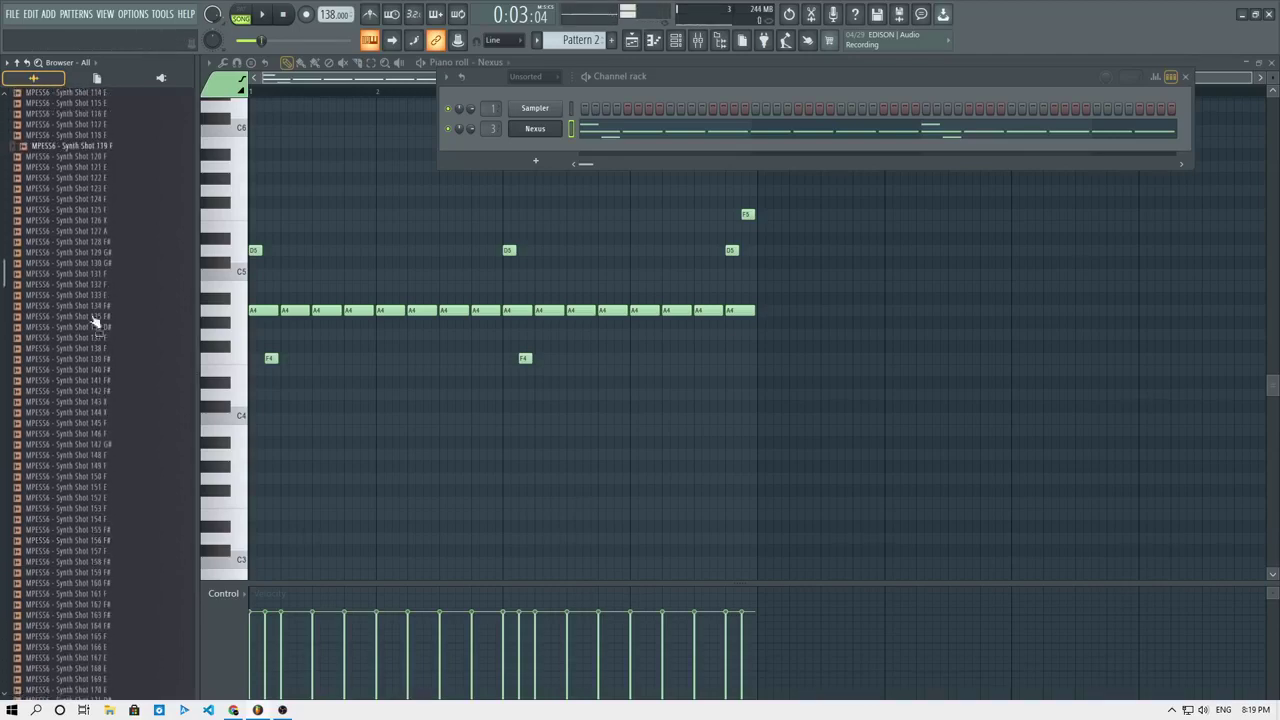
key(Down)
key(Up)
key(Up)
key(Up)
key(Down)
key(Down)
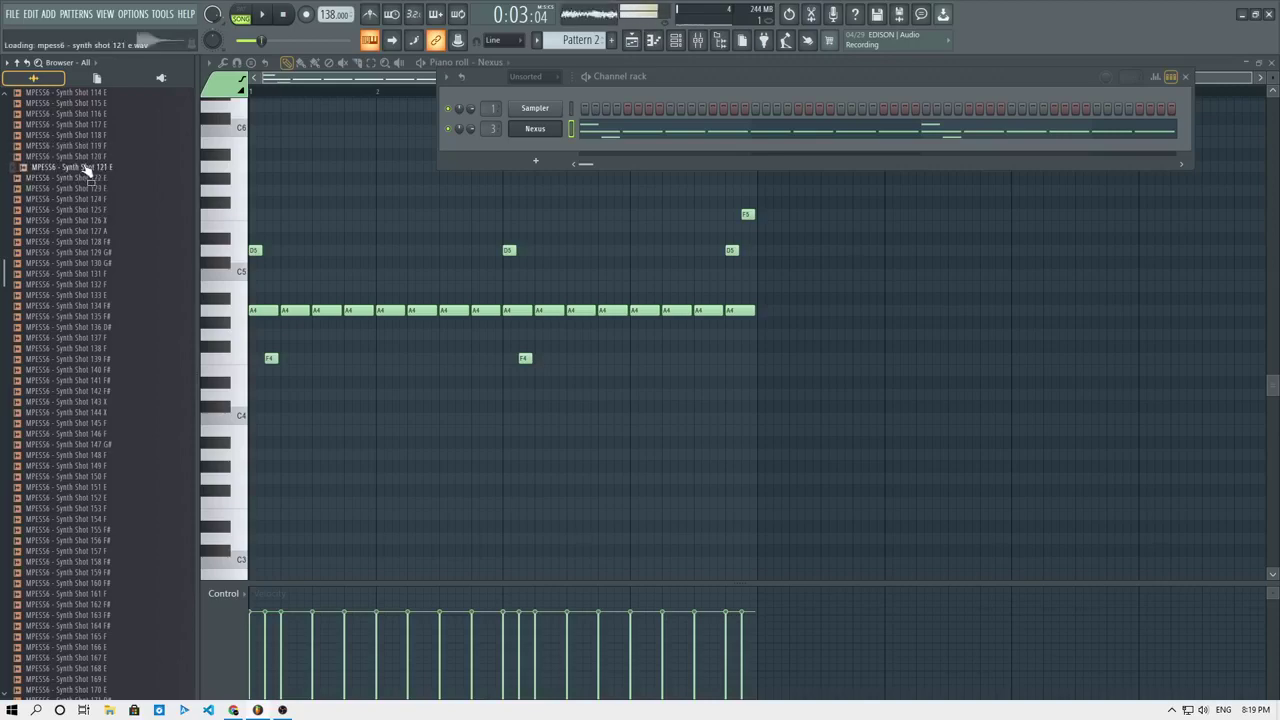
Add MPESS6 Synth Shot 121 E as a new channel and enable its volume envelope with zero attack and a short hold and decay.
drag(535, 158, 530, 158)
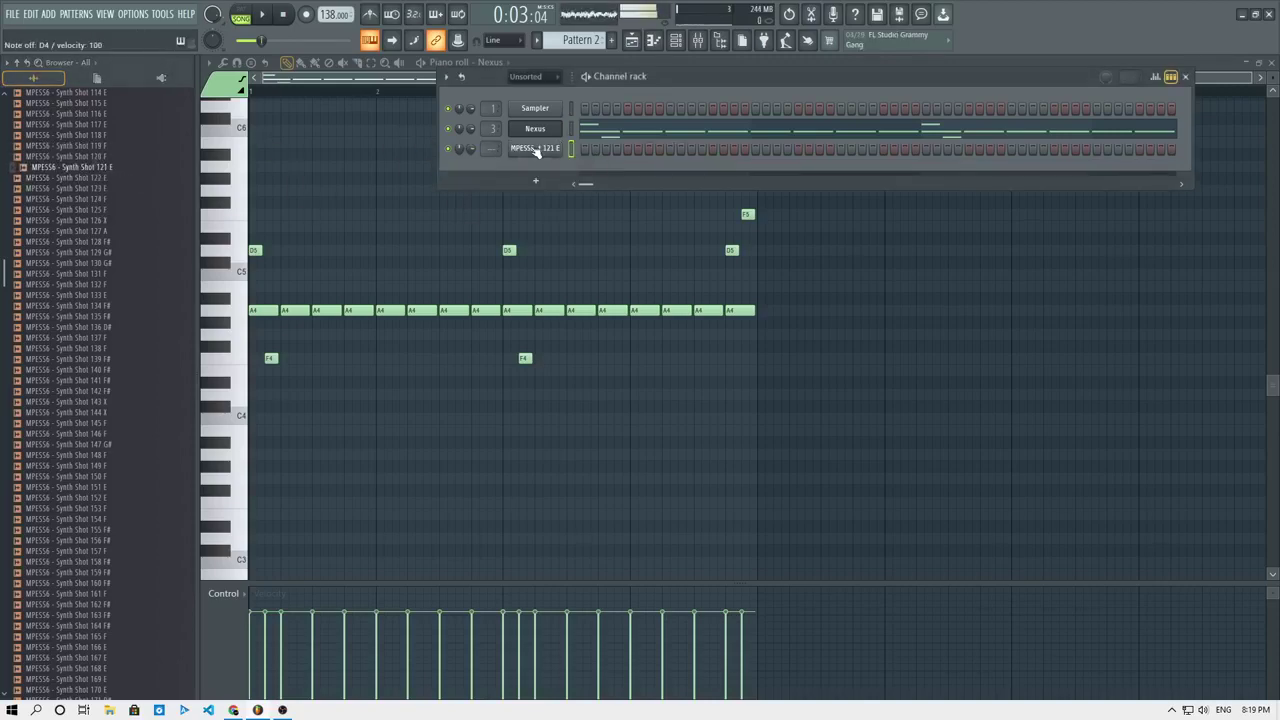
click(530, 150)
click(386, 271)
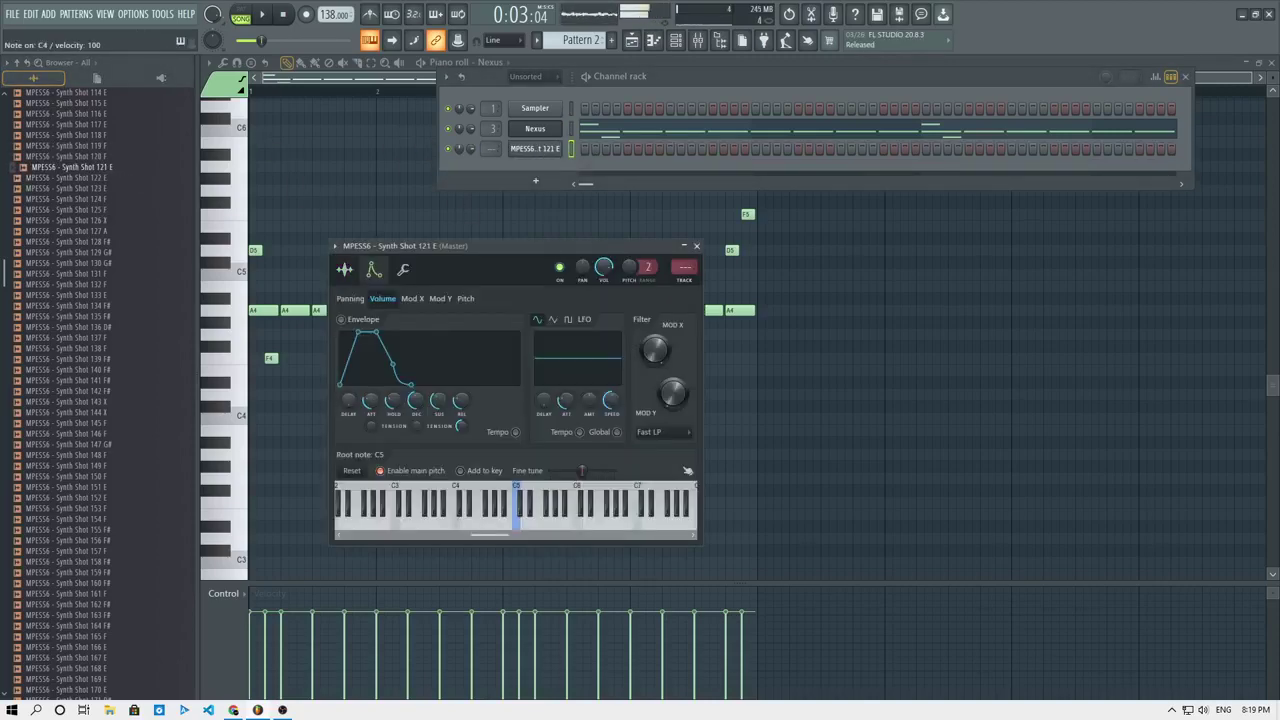
drag(395, 400, 396, 408)
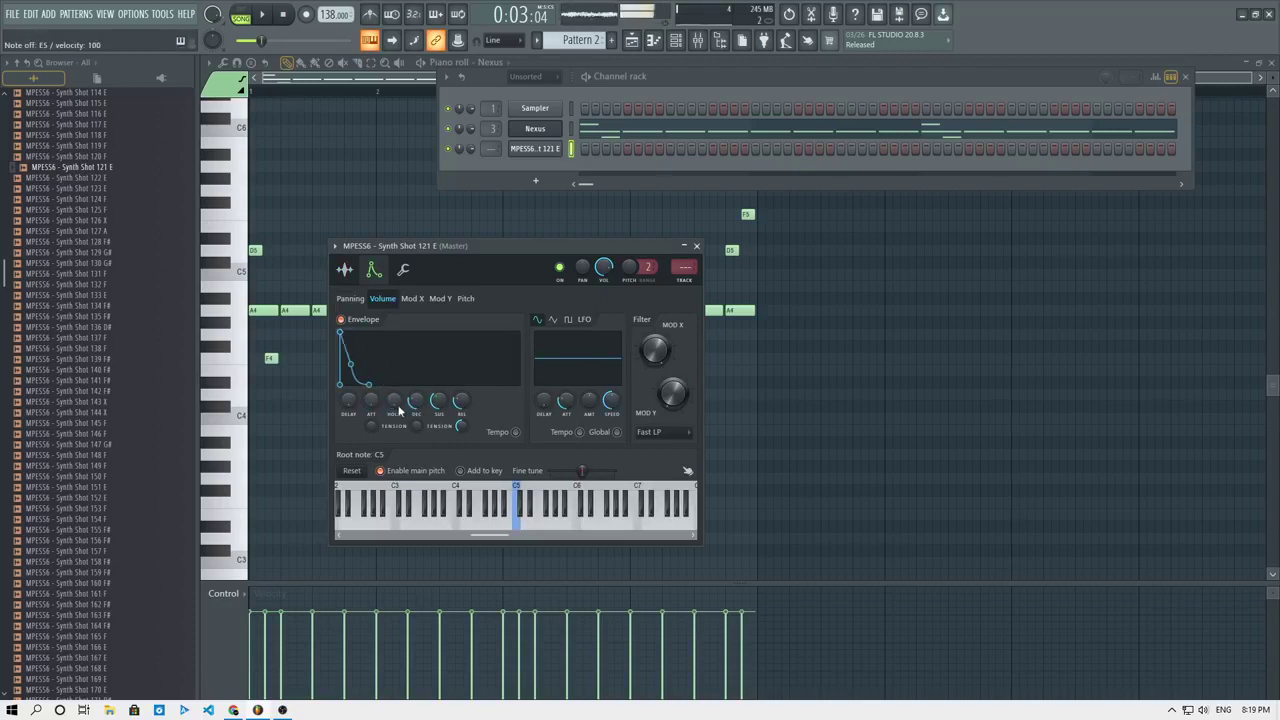
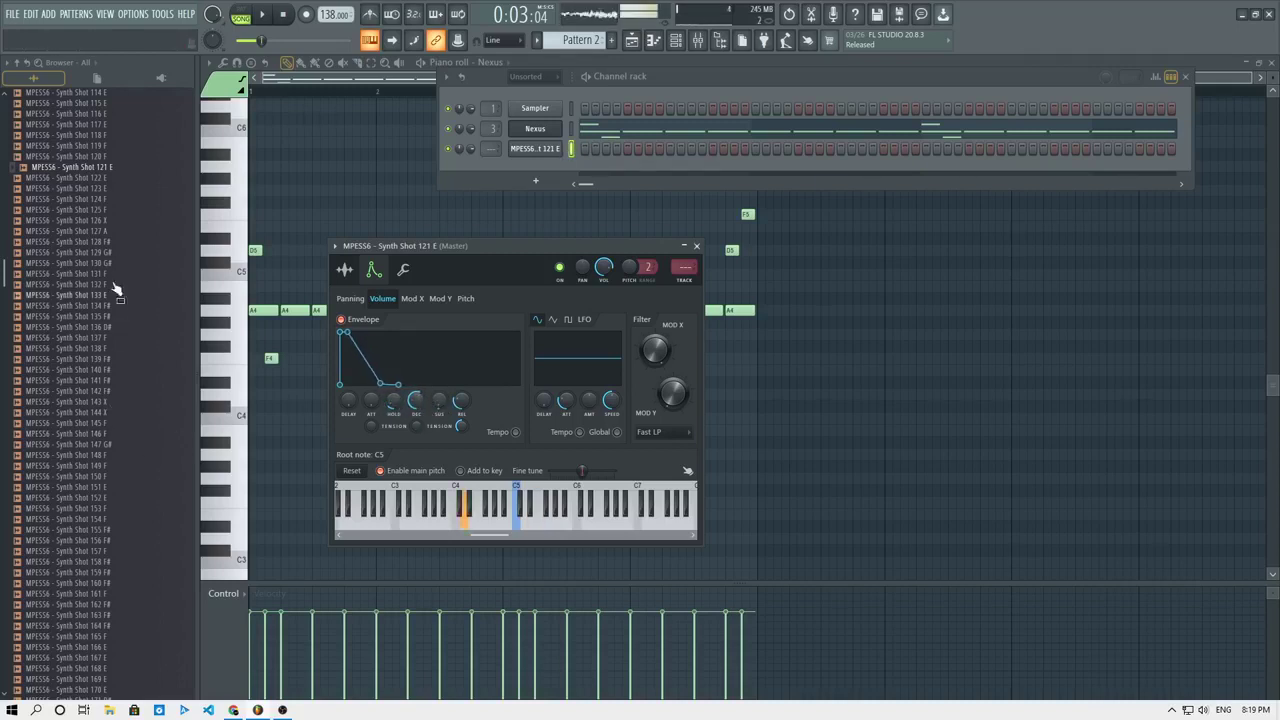
Audition MPESS6 synth shots 122 to 128 and replace the new channel's sample with Synth Shot 128 F#.
click(108, 180)
click(107, 201)
click(105, 221)
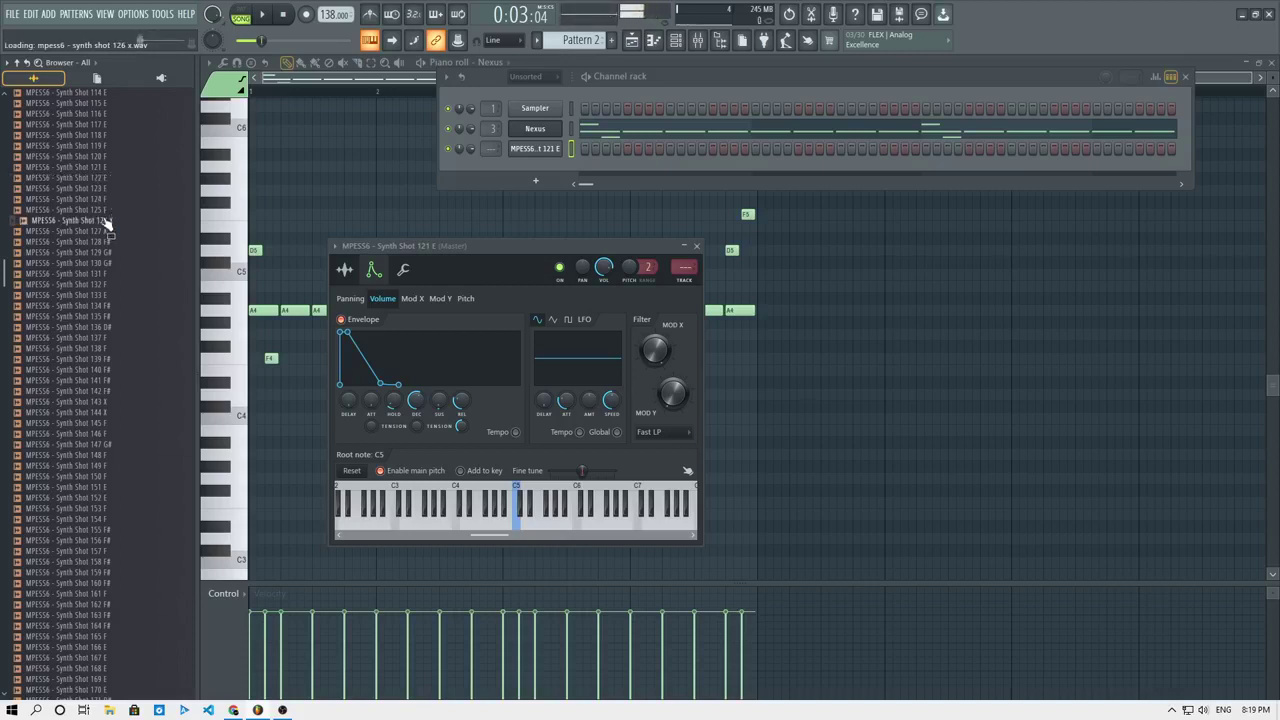
click(101, 234)
click(102, 242)
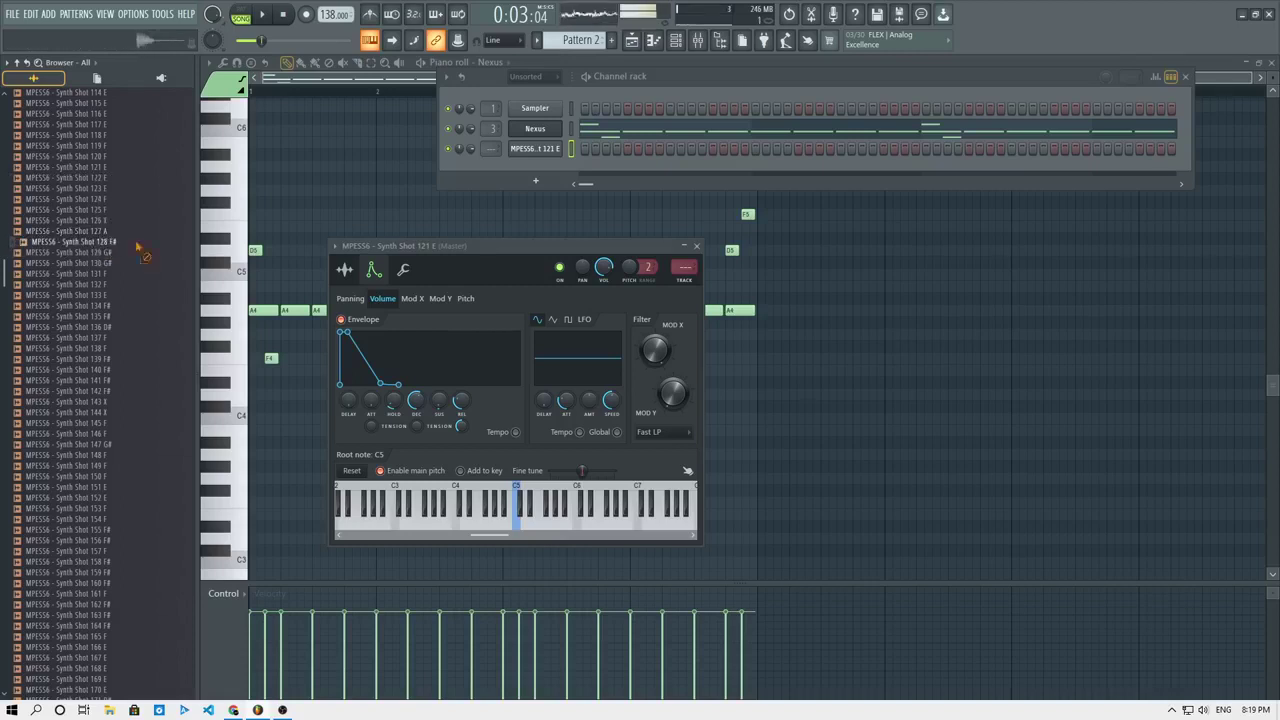
drag(140, 248, 546, 155)
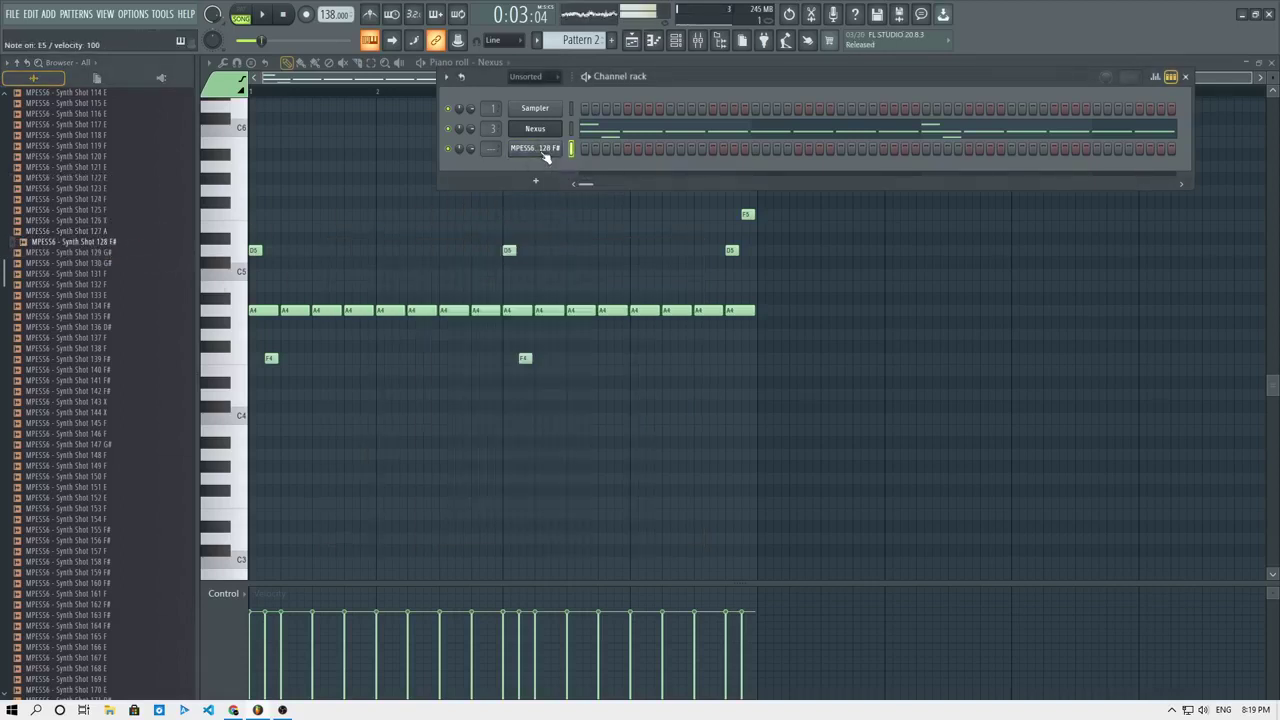
Set the Synth Shot 128 F# channel's root note to D#5 and route the channel to mixer track 4.
click(545, 155)
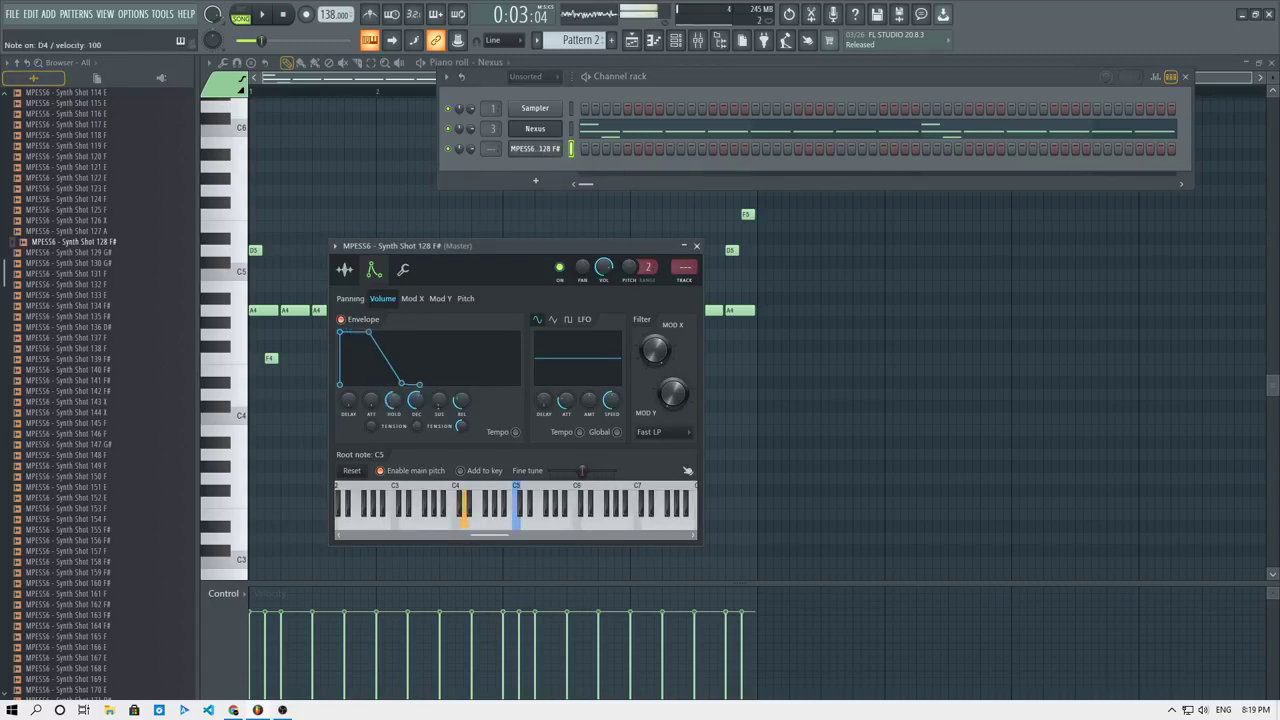
click(356, 269)
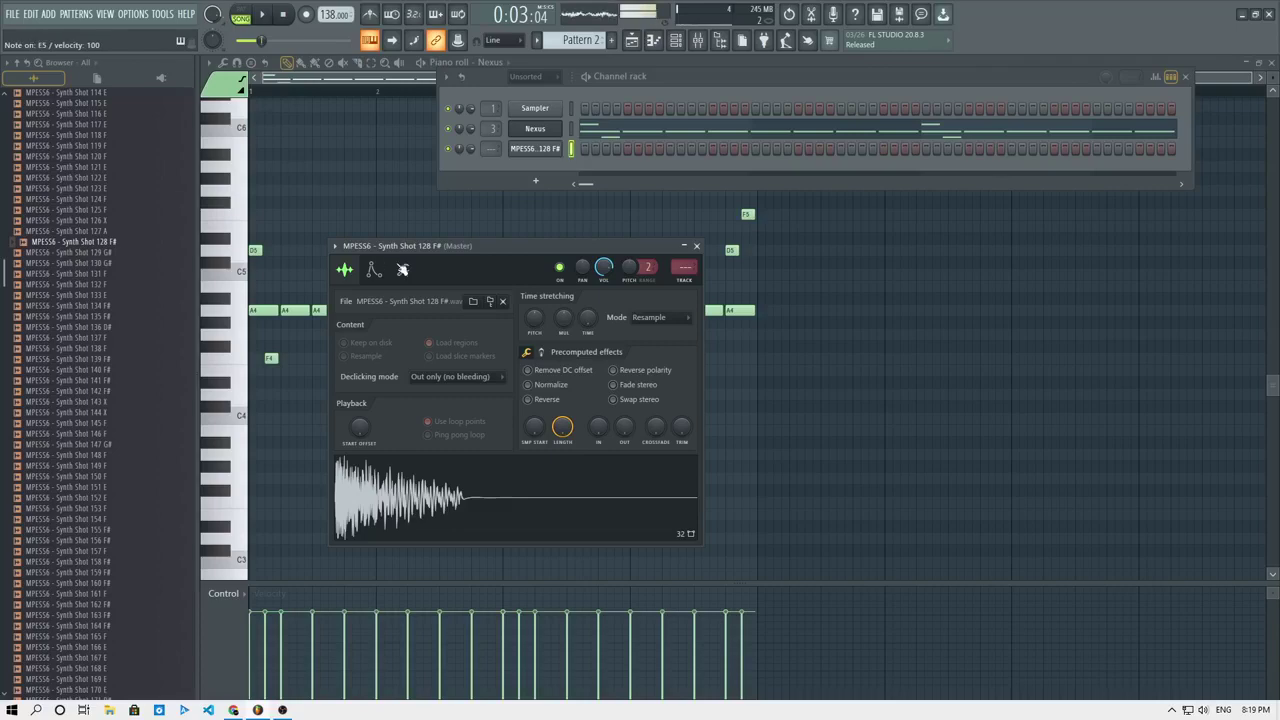
click(402, 270)
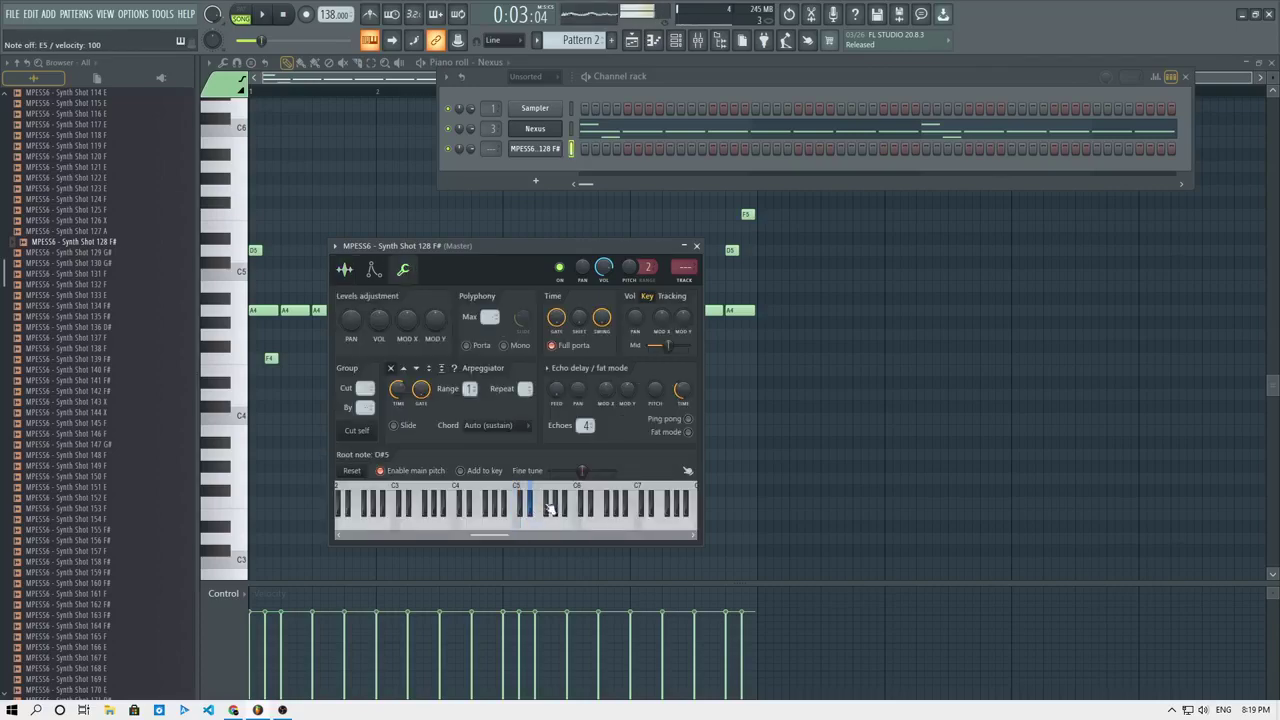
click(681, 281)
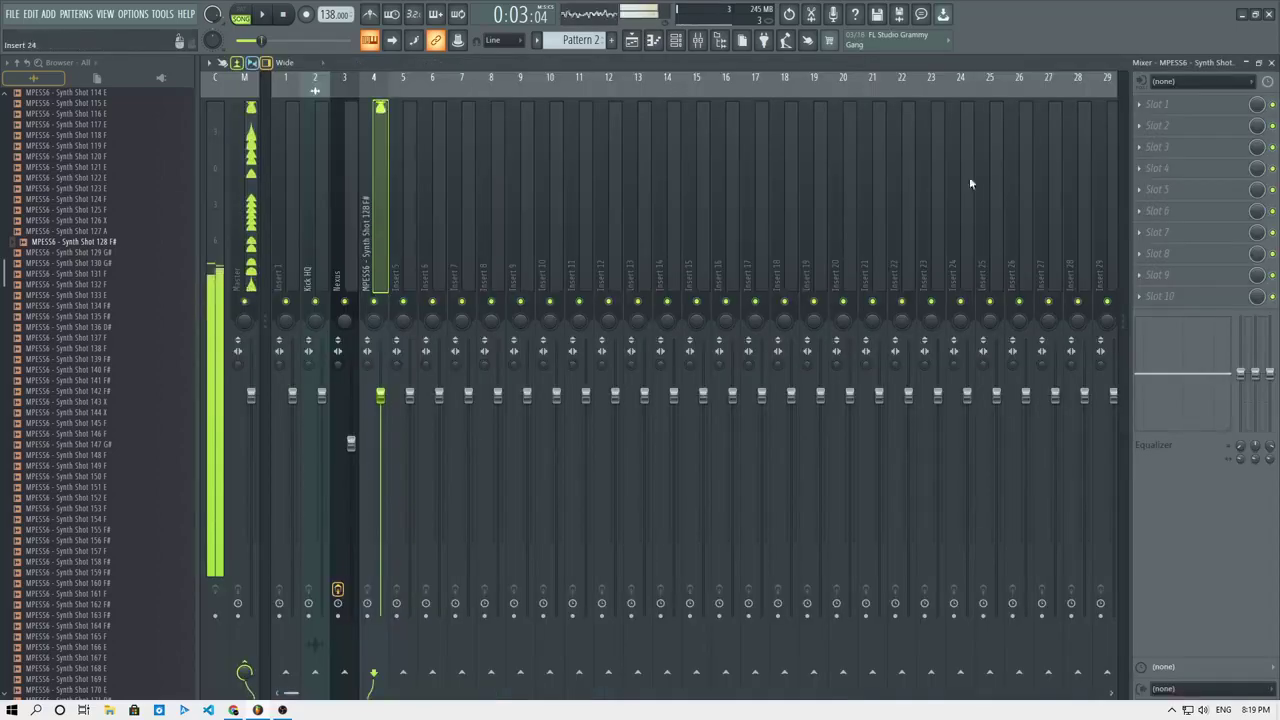
Load Fruity parametric EQ 2 in slot 1 of the synth shot's mixer track, cut the lows with band 1 and dip band 3.
click(1139, 104)
mouse_move(1145, 121)
click(957, 272)
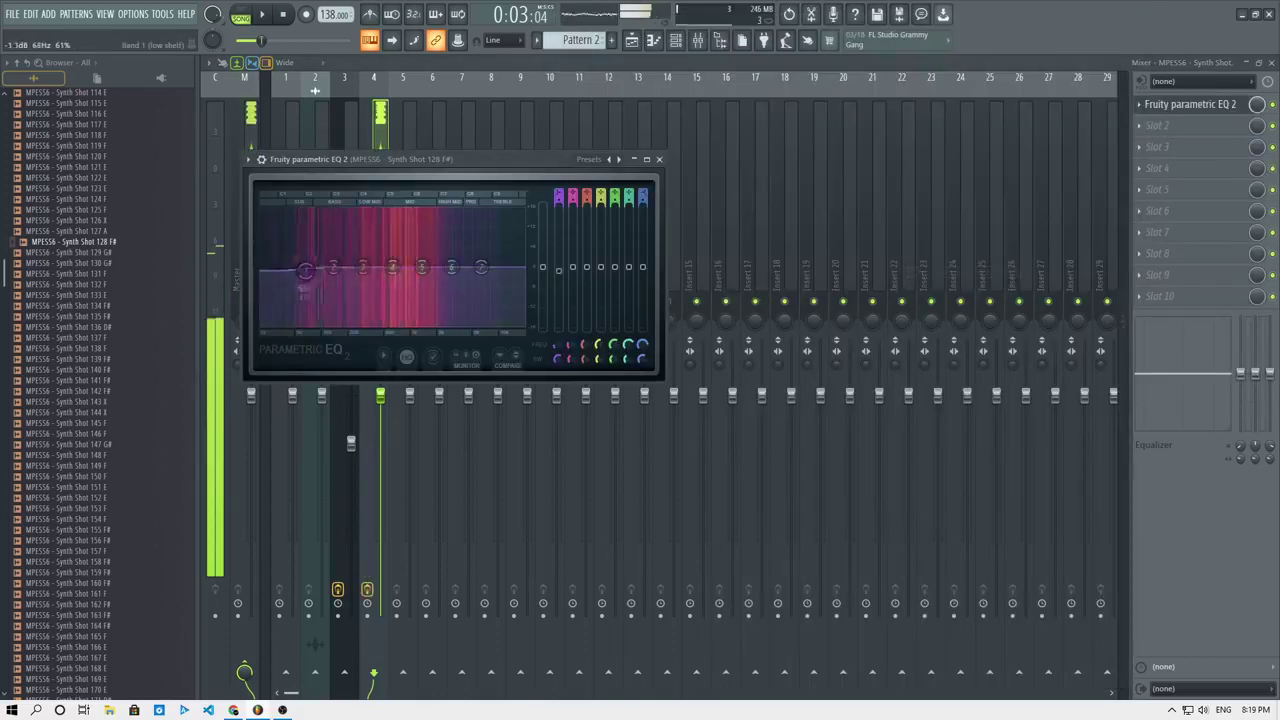
drag(304, 266, 307, 324)
drag(363, 267, 356, 295)
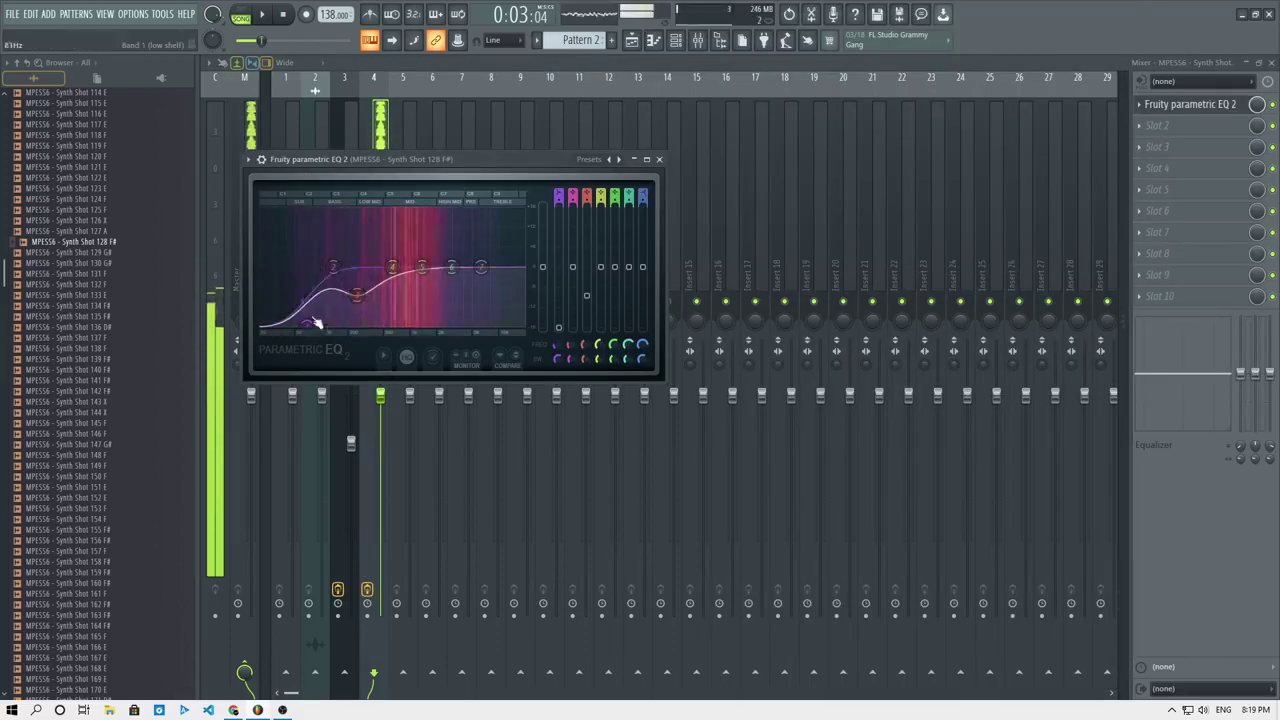
scroll(309, 322, down, 3)
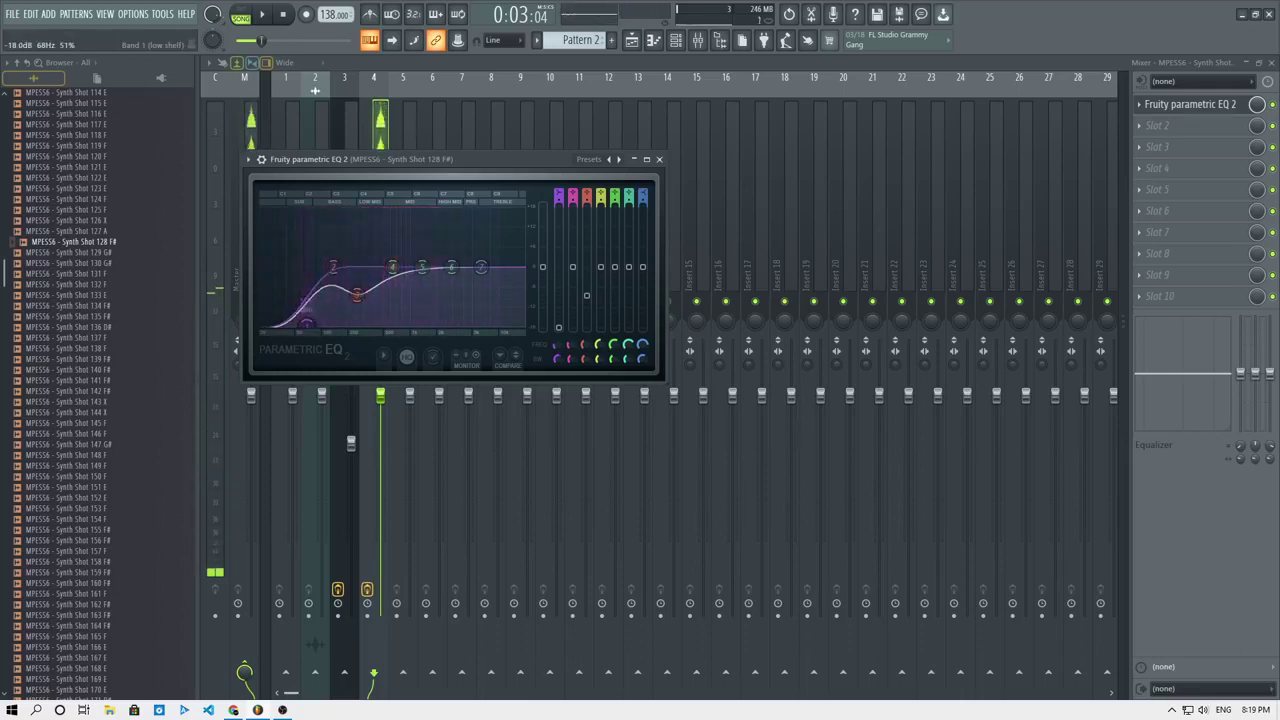
Raise the EQ's low-cut frequency, make band 3's dip shallower, dip band 5 in the mids and roll off the highs with band 7.
drag(307, 324, 323, 324)
drag(422, 267, 357, 274)
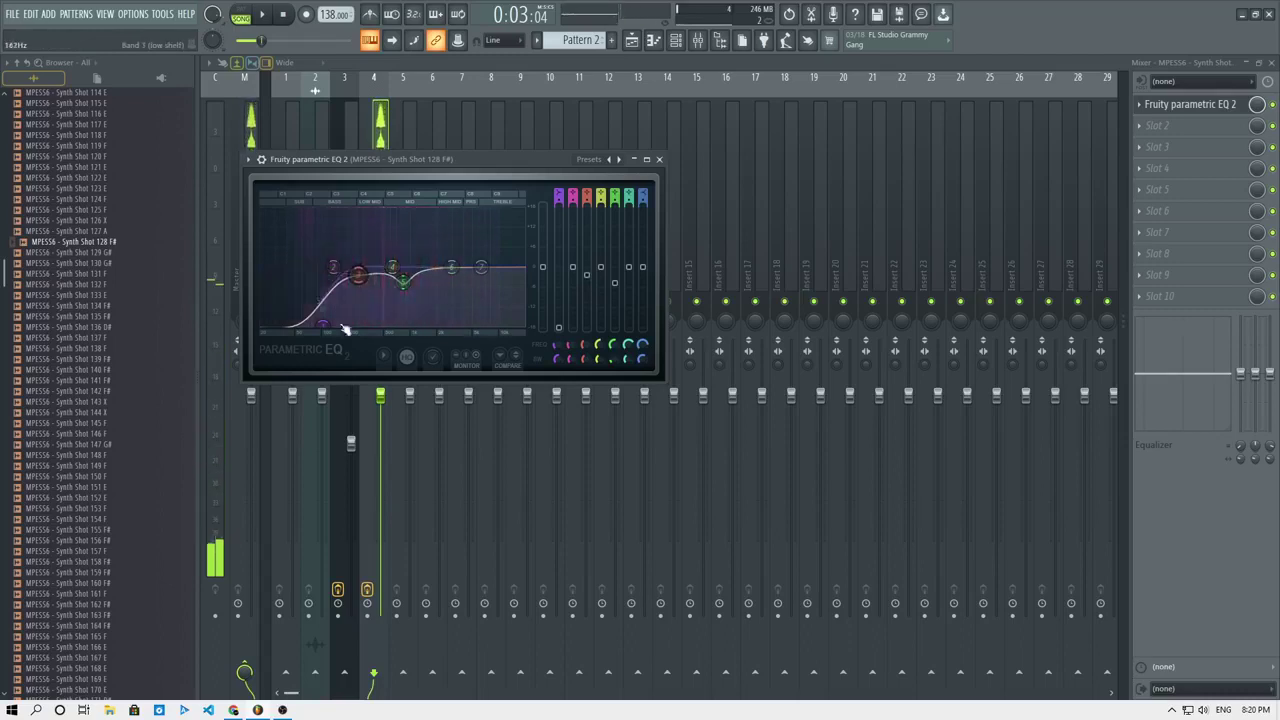
drag(463, 273, 434, 316)
drag(353, 320, 457, 325)
right_click(497, 330)
click(514, 344)
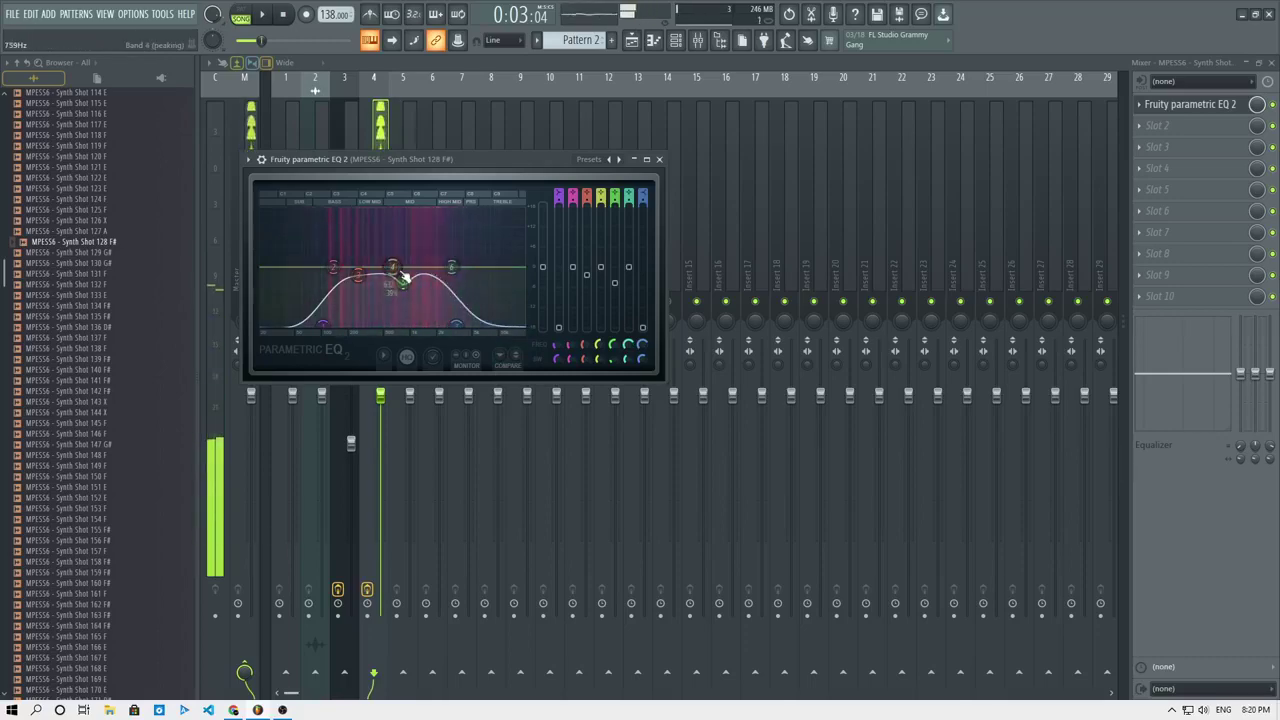
Load Fruity Delay Bank in slot 3 of the synth shot's mixer track and apply its Classic ping pong preset.
click(1160, 147)
click(845, 316)
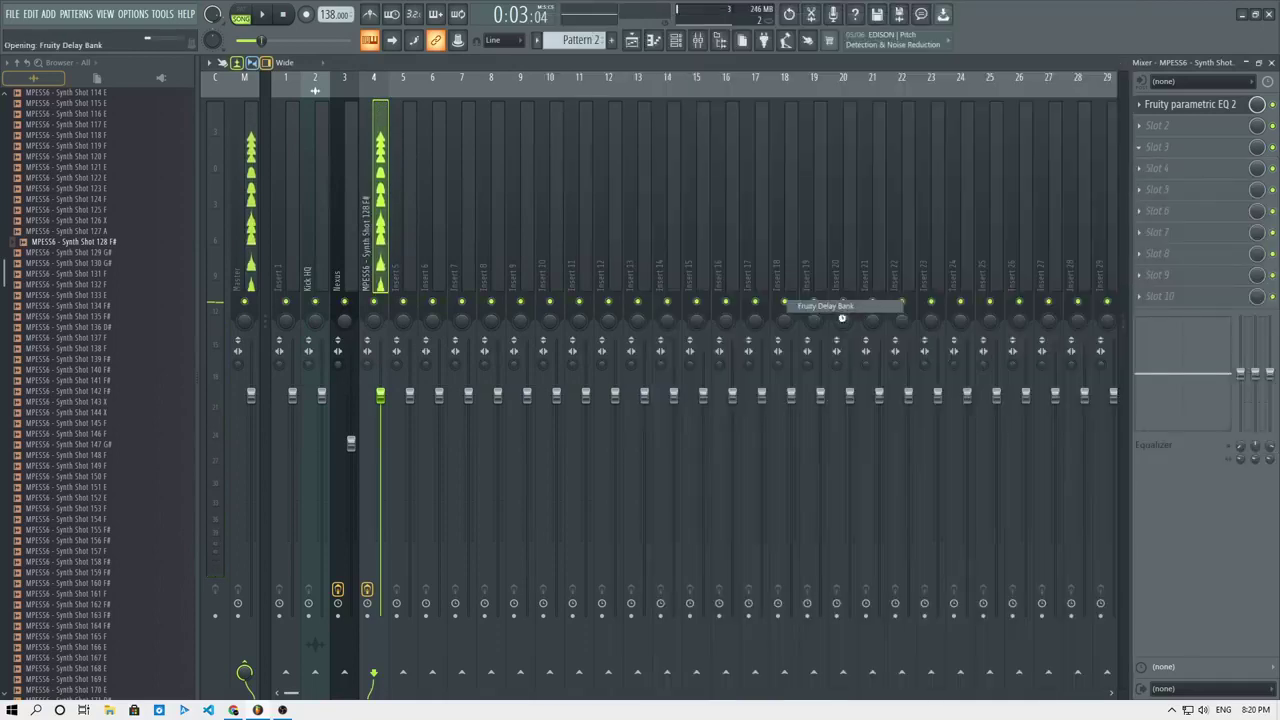
click(632, 193)
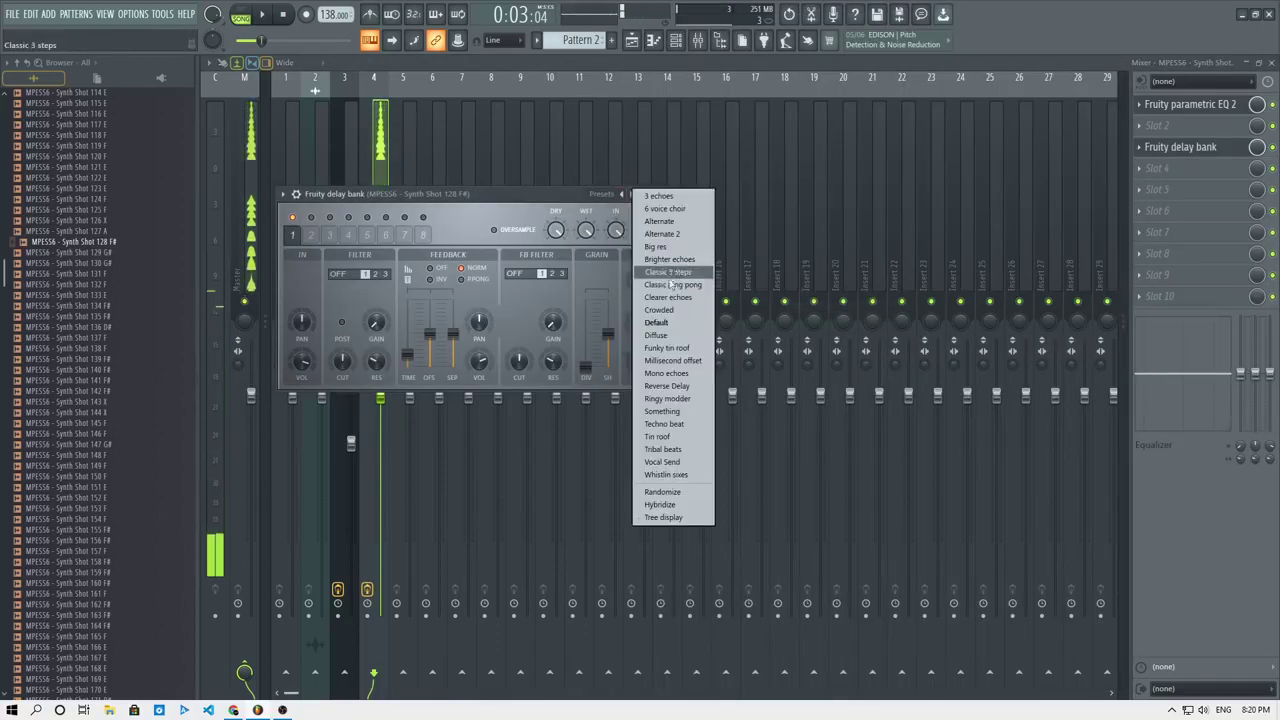
click(668, 287)
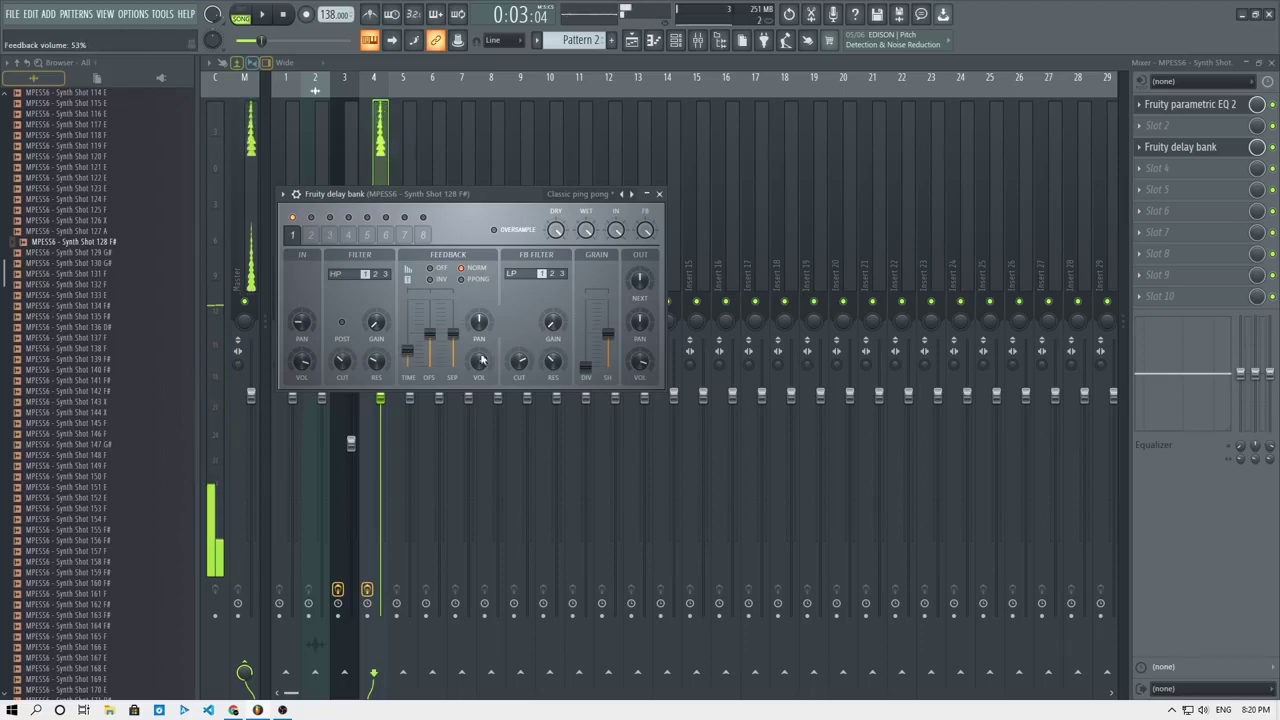
Lower the delay bank's feedback volume and load Fruity Reeverb 2 in slot 4 of the same track.
drag(482, 360, 482, 375)
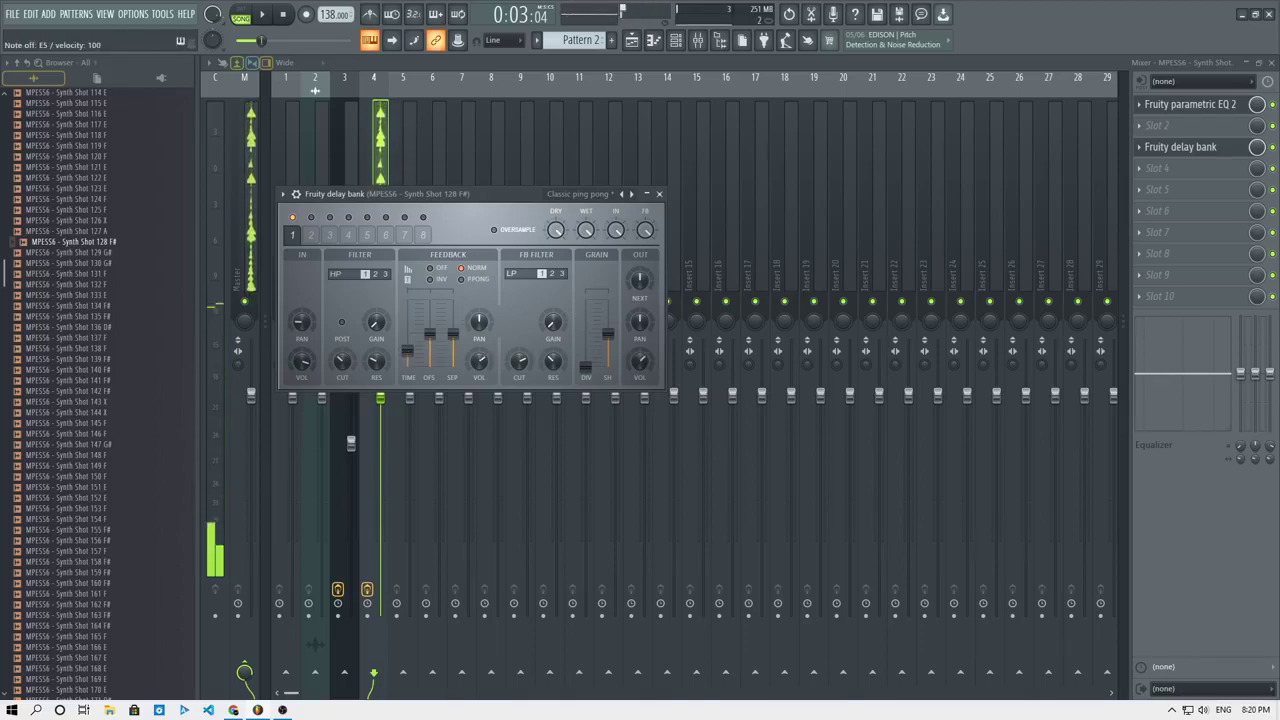
click(1171, 178)
click(810, 310)
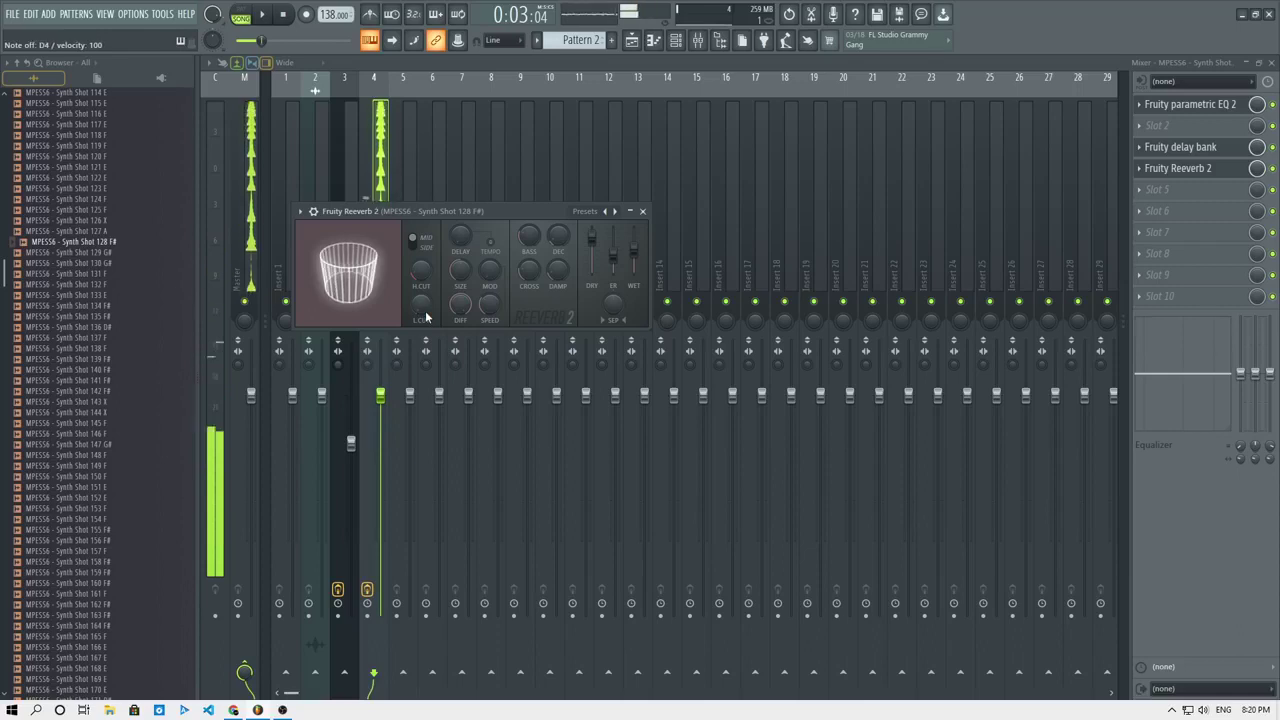
Place an A4 note at the start of bar 1 for Synth Shot 128 F# and play the arrangement from the beginning.
click(674, 40)
click(663, 42)
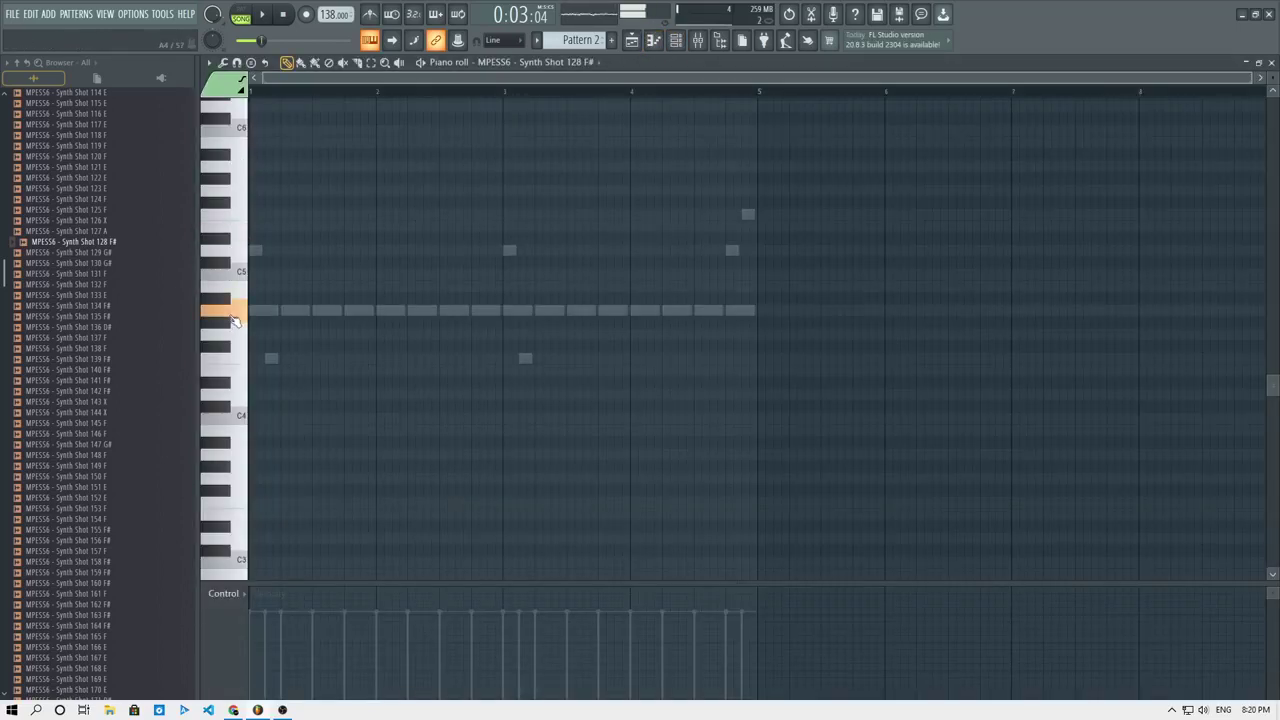
click(256, 312)
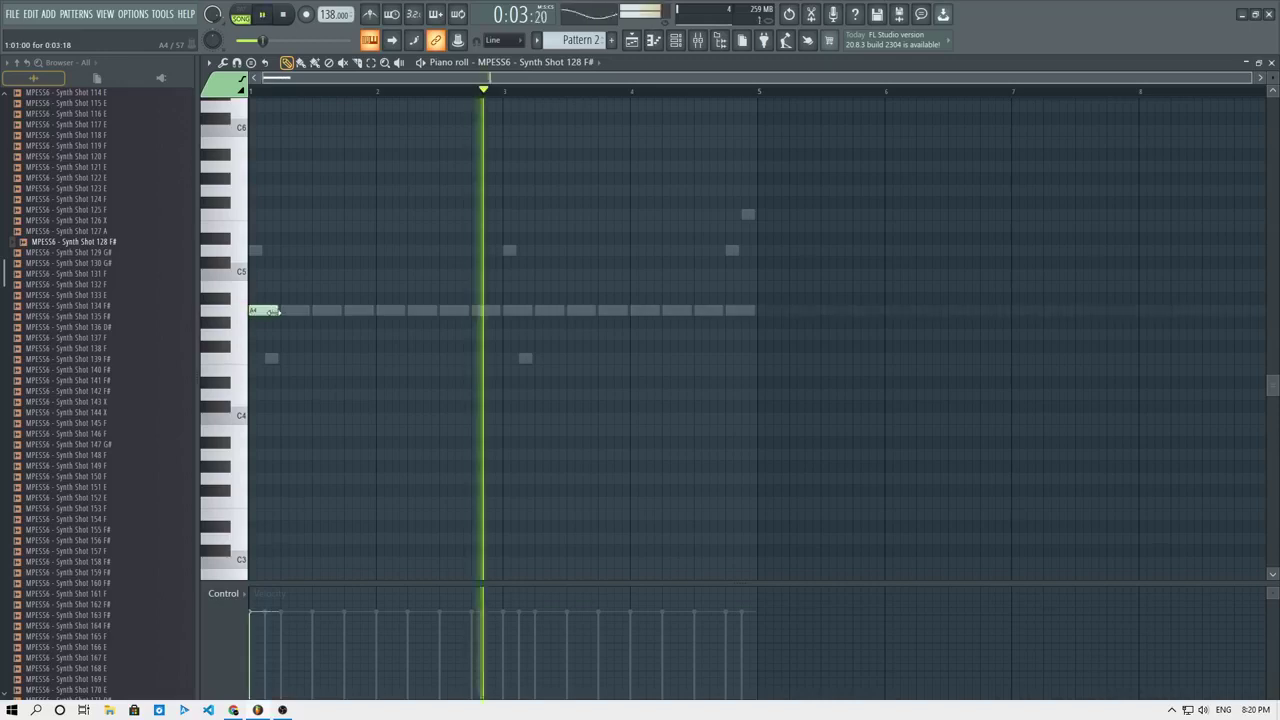
key(F5)
click(384, 92)
key(space)
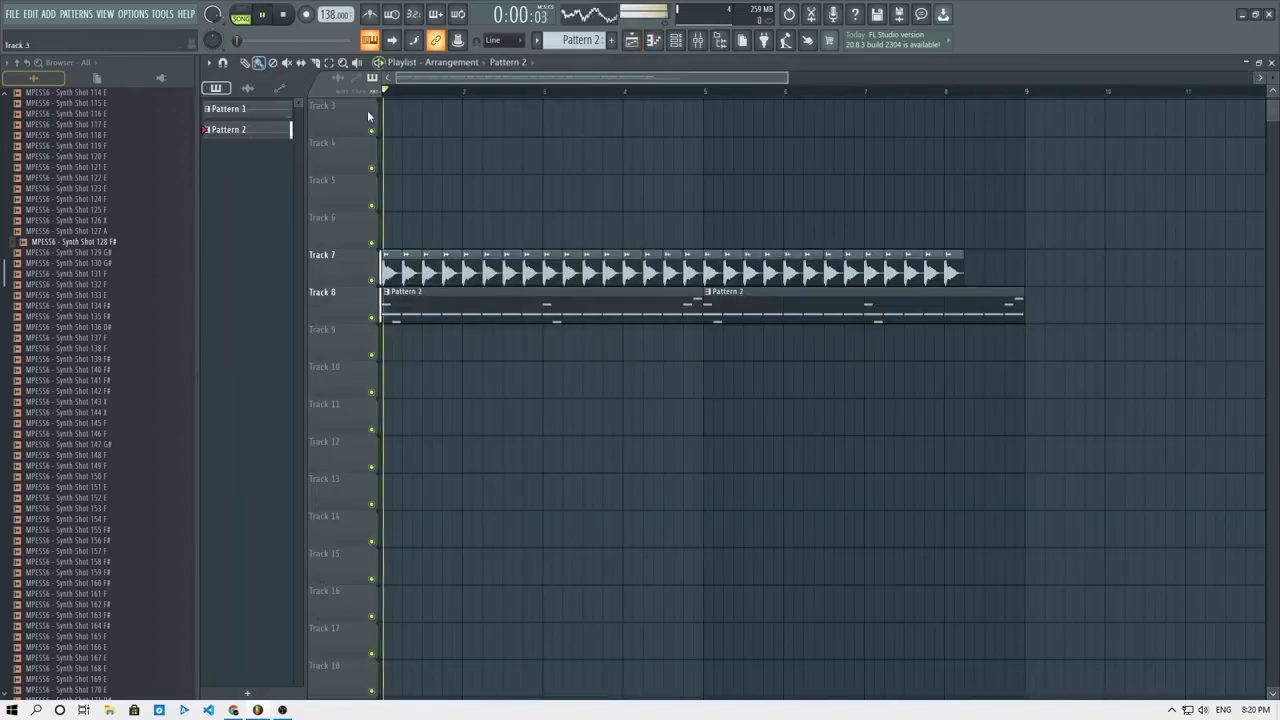
key(space)
Add an A4 note at step 7 of bar 1, shorten it to half length, add a full-length A4 at step 13, and audition.
click(655, 41)
key(space)
click(298, 312)
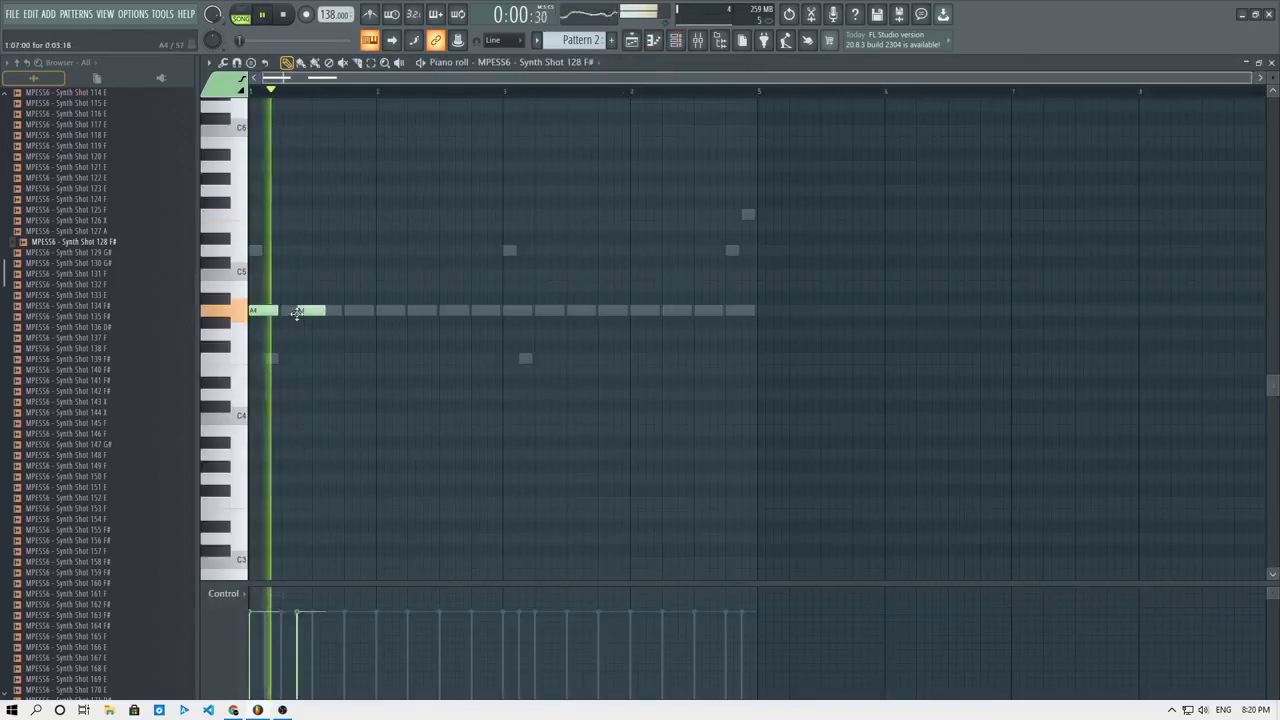
key(space)
drag(326, 310, 314, 311)
key(space)
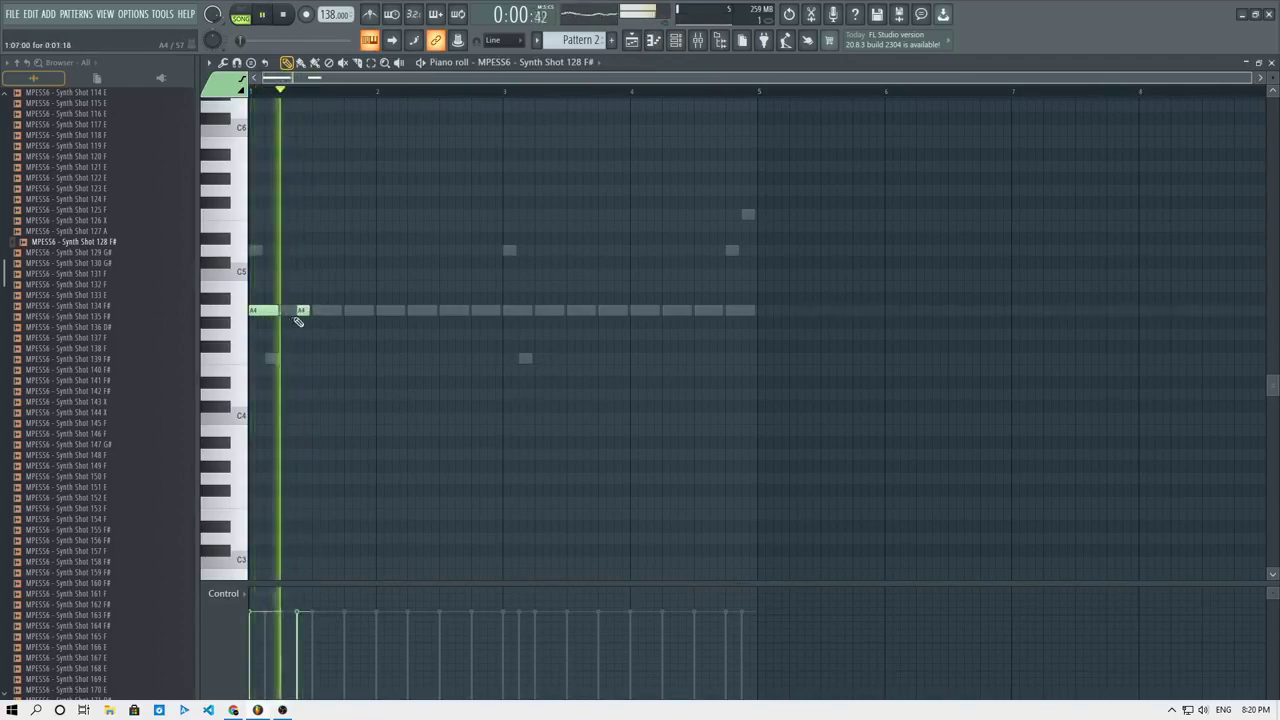
click(349, 311)
key(space)
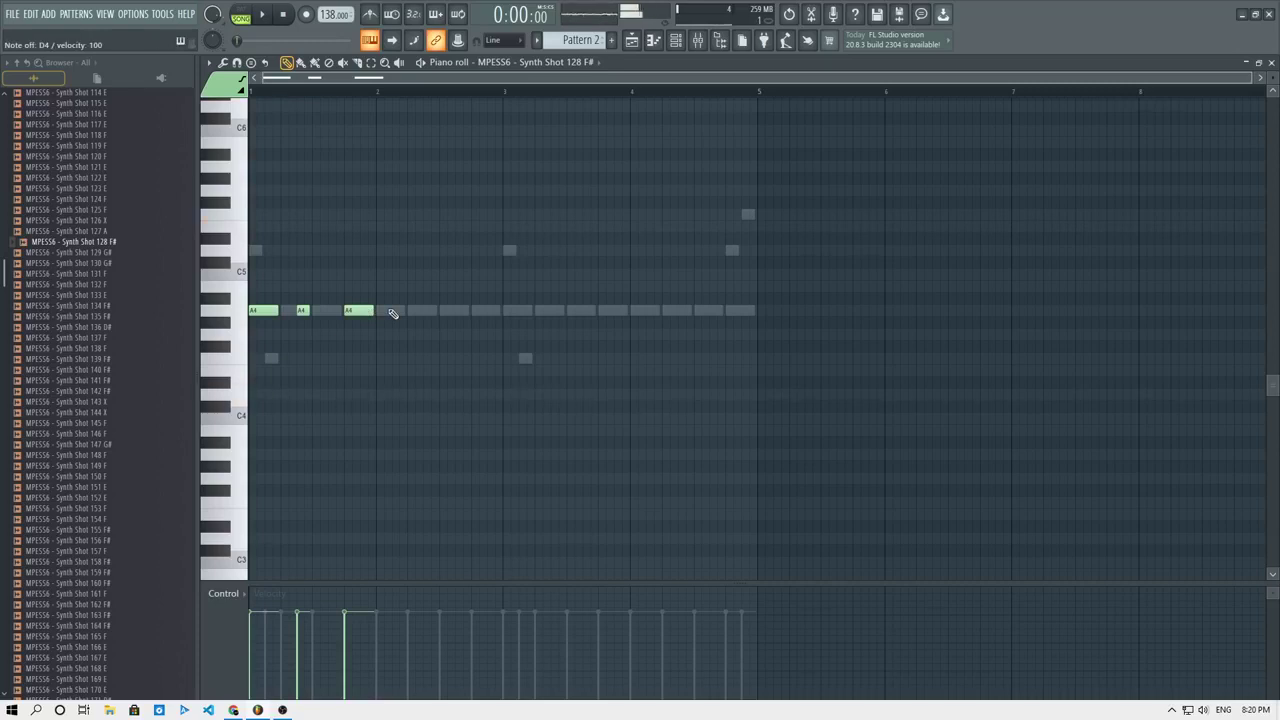
key(space)
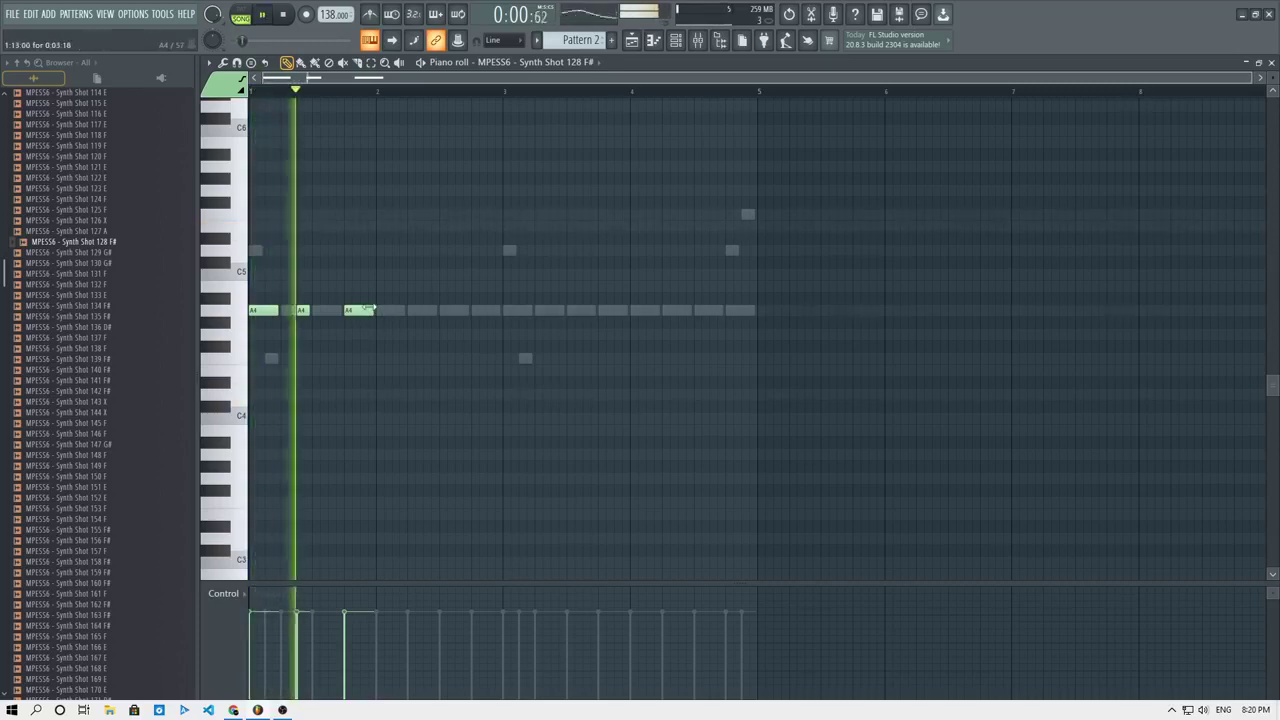
key(space)
Audition all the synth shot notes one octave higher and move them back down to A4.
key(ctrl+a)
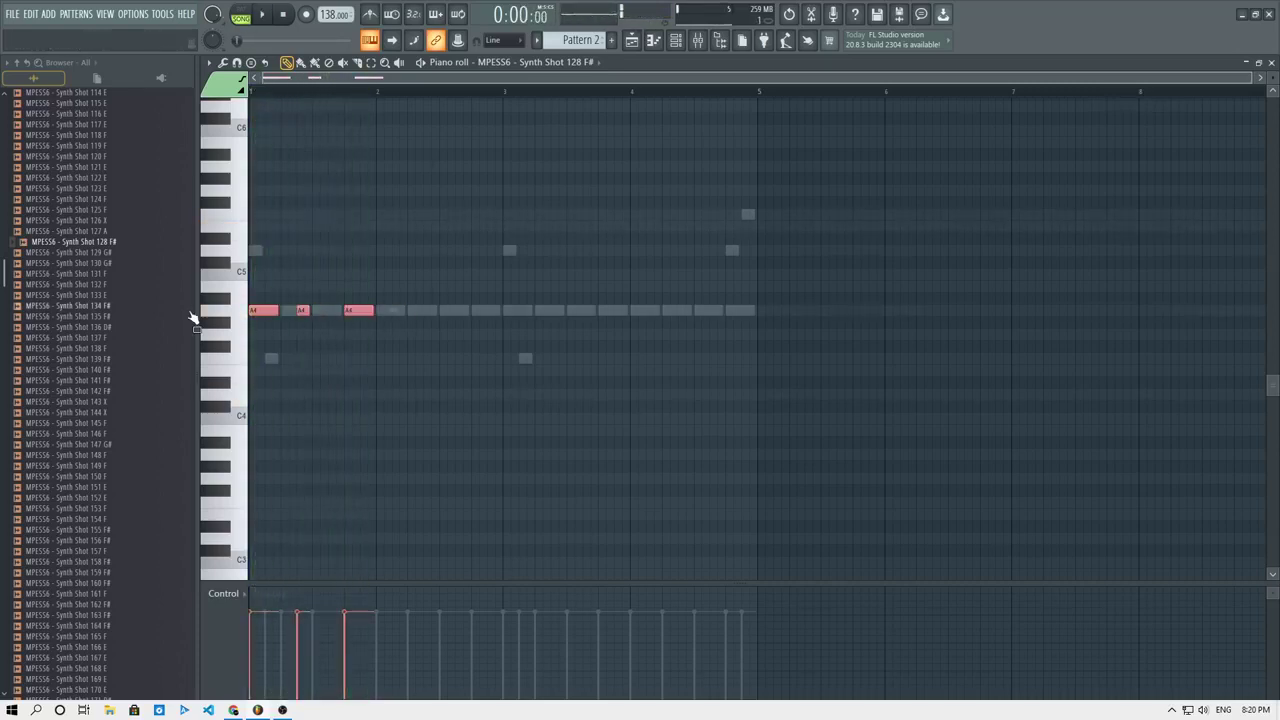
key(ctrl+Up)
key(space)
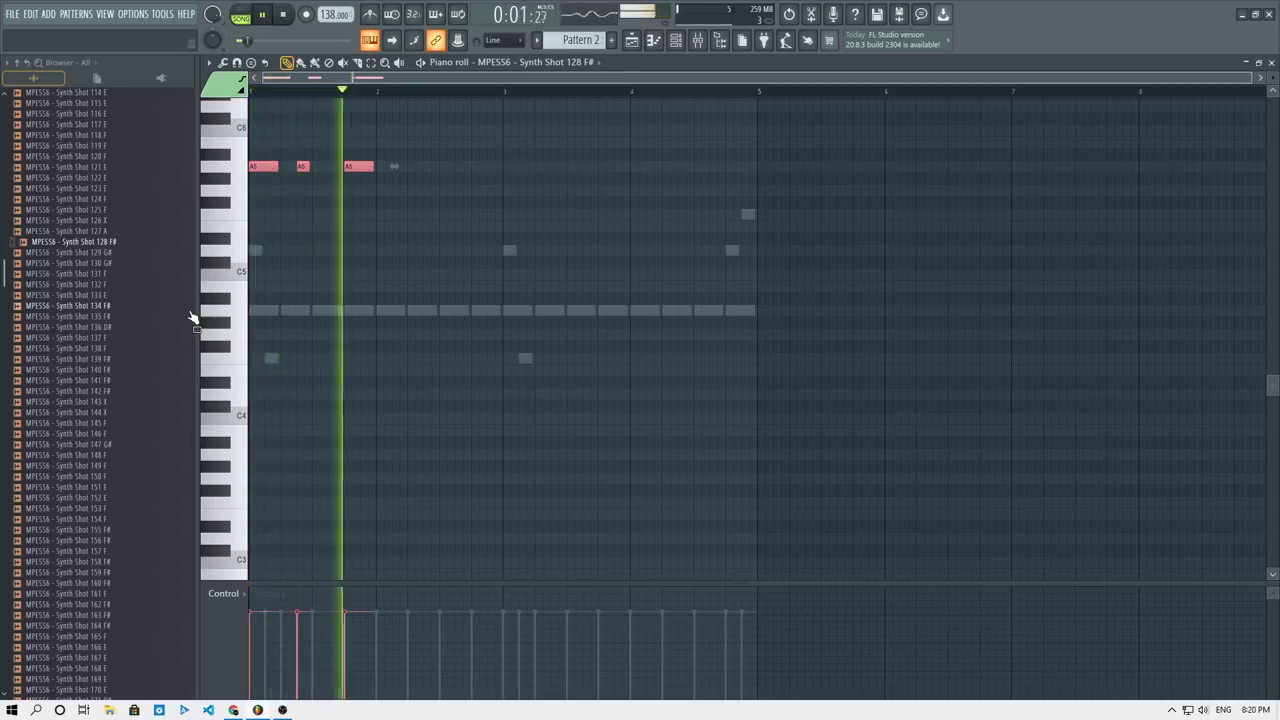
key(ctrl+Down)
key(space)
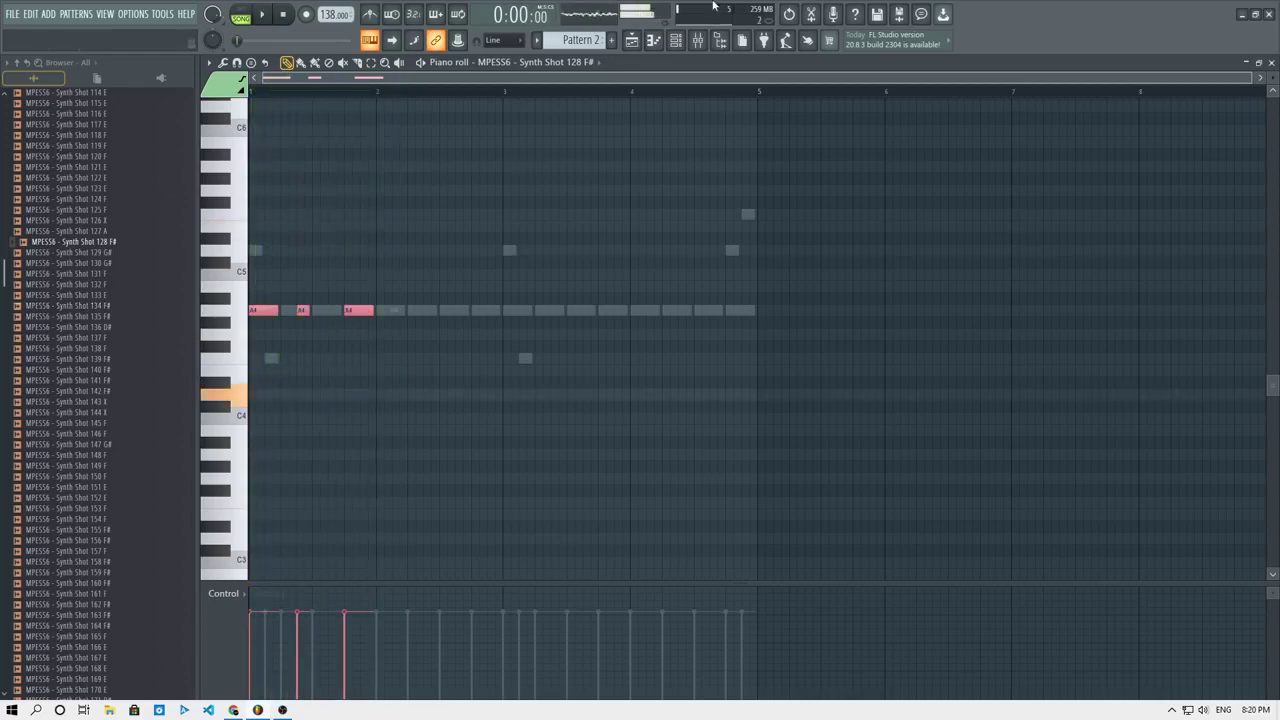
In the synth shot's parametric EQ 2, raise the band 1 low-cut frequency and move band 5's dip slightly higher in frequency.
click(697, 40)
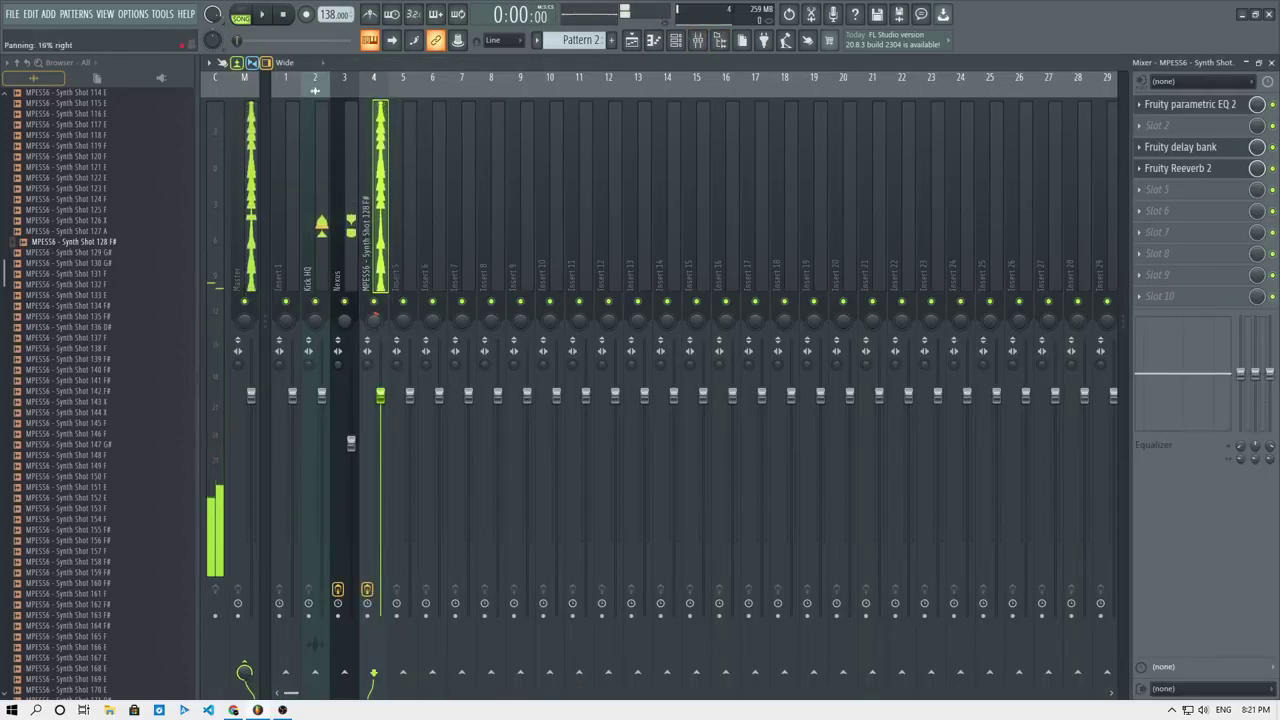
click(1190, 104)
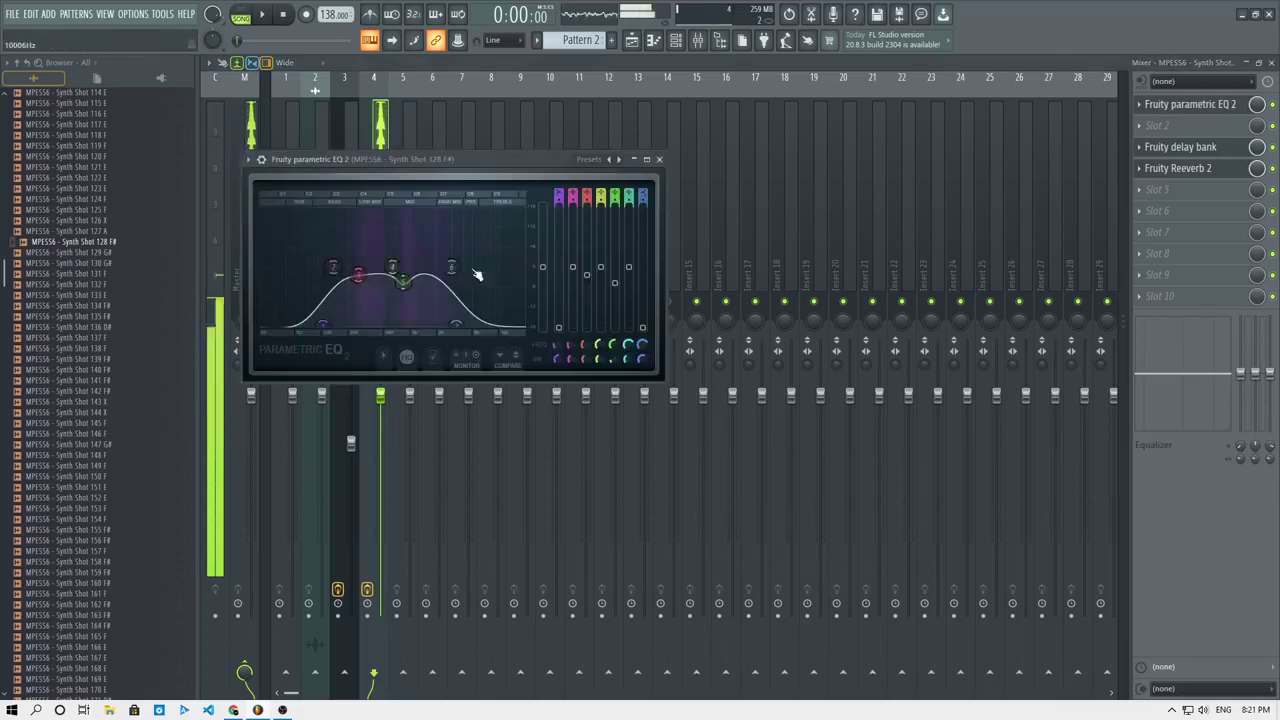
drag(323, 325, 341, 325)
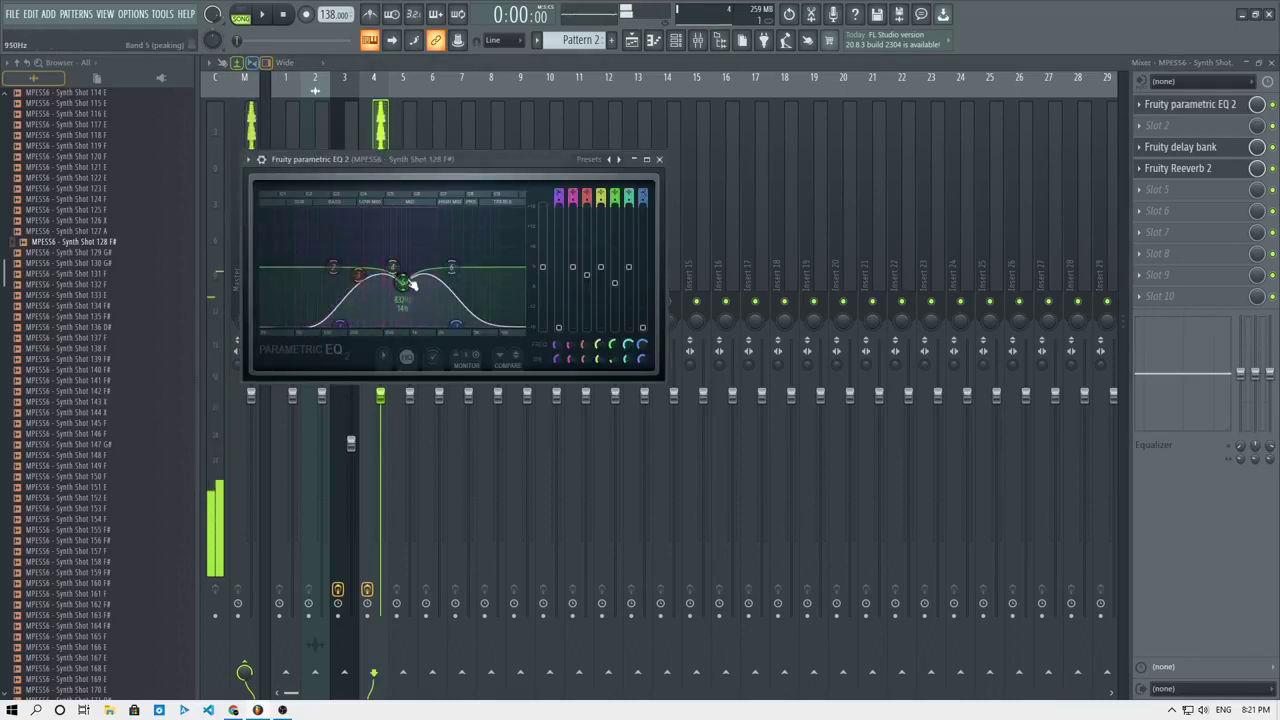
drag(402, 279, 409, 281)
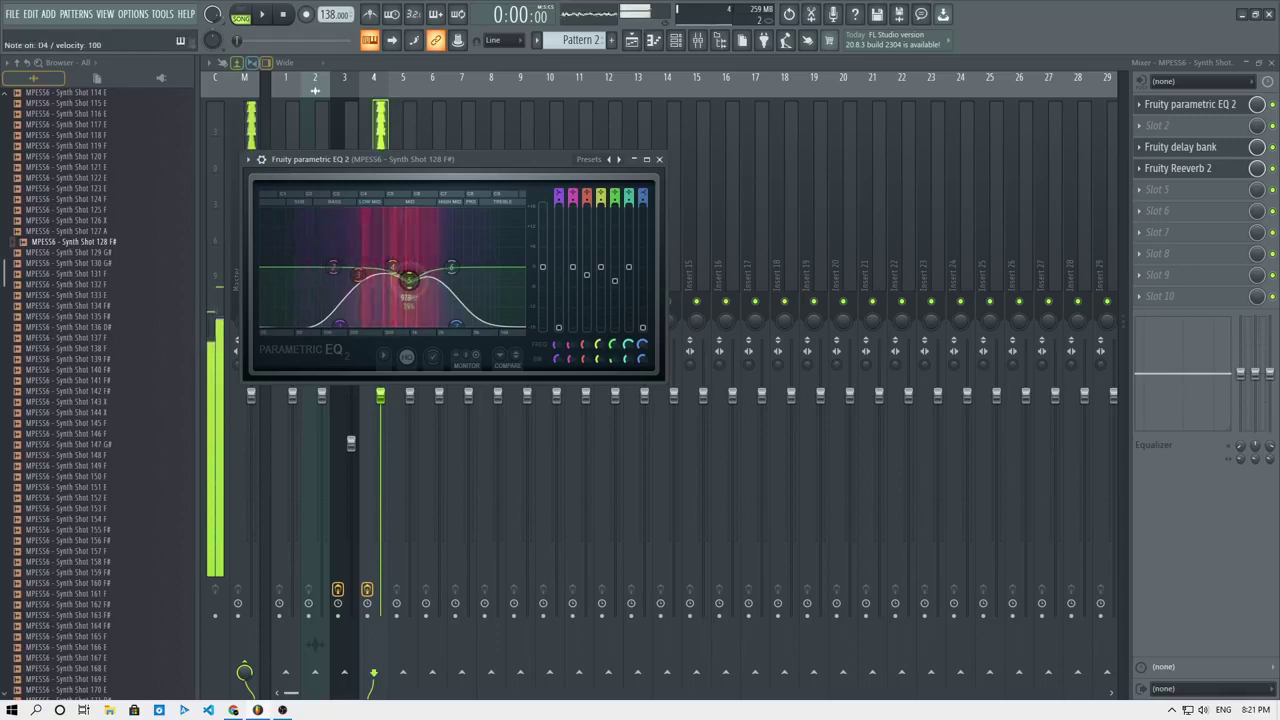
Raise the EQ's main level to about 3.3 dB and lessen band 7's high-frequency cut, checking it against the arrangement.
drag(543, 268, 543, 254)
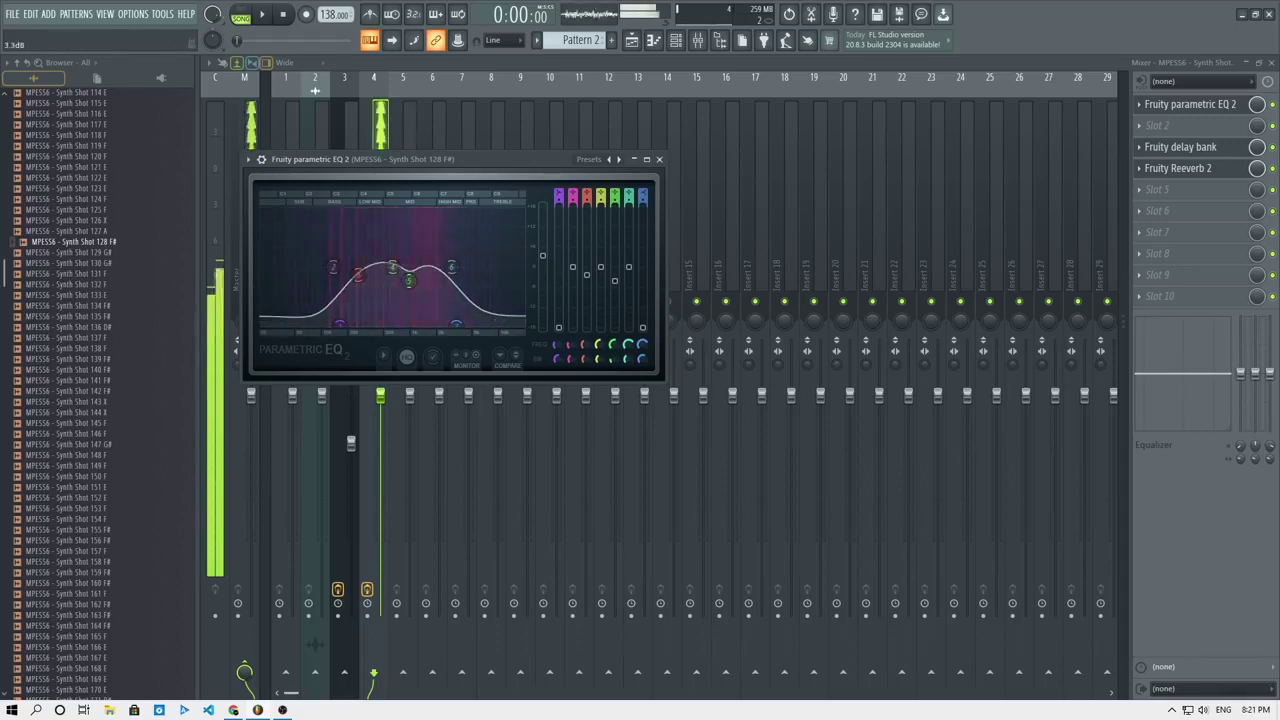
key(space)
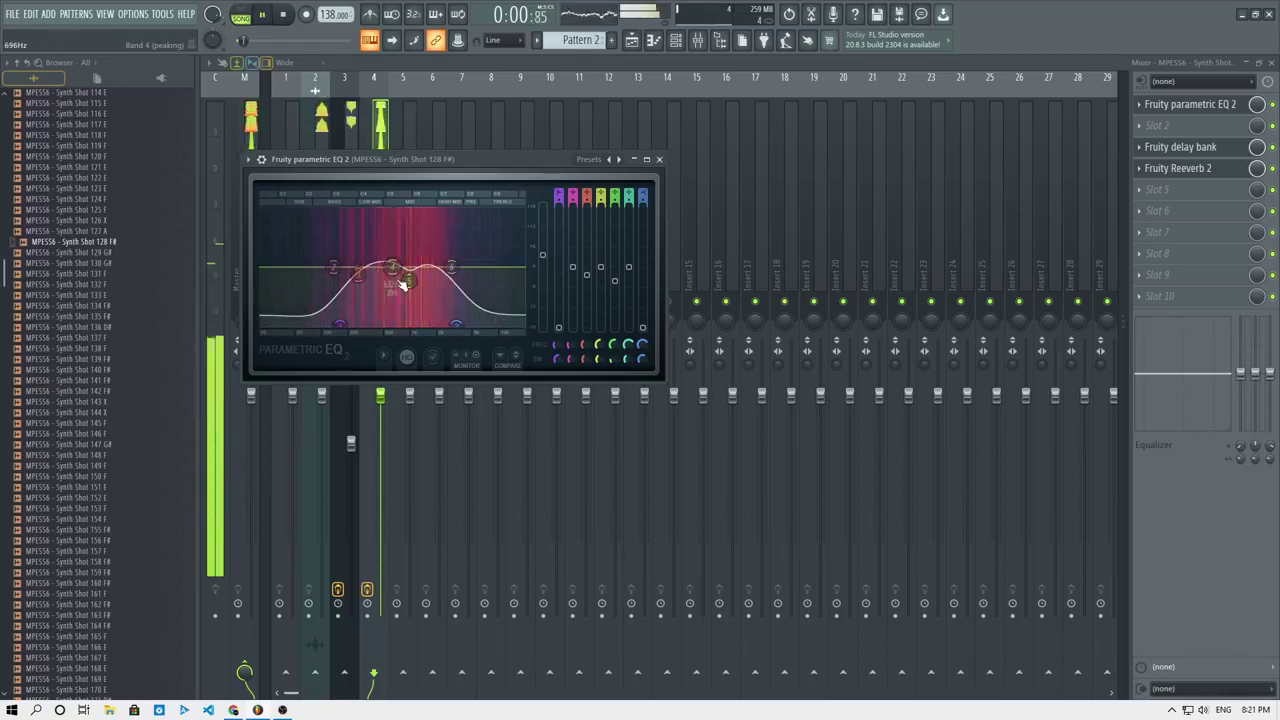
mouse_move(456, 323)
mouse_down()
mouse_move(464, 292)
mouse_move(461, 309)
mouse_up()
key(space)
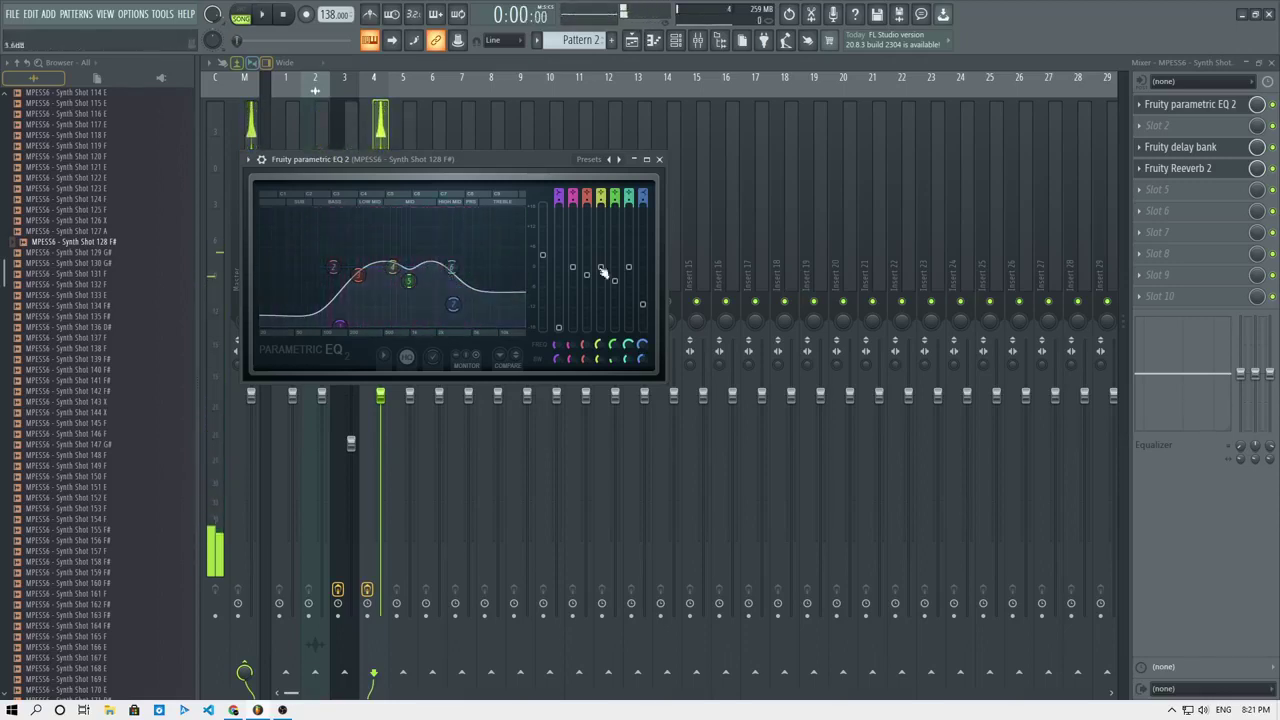
key(space)
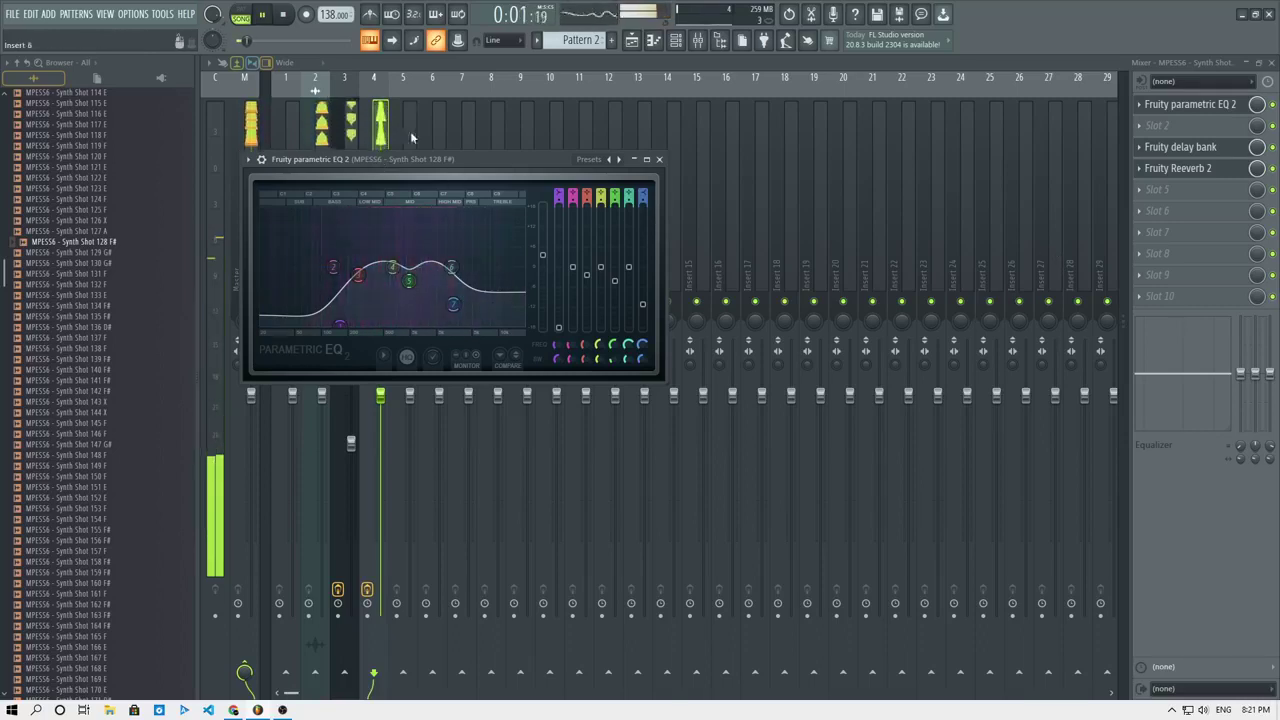
key(space)
Add a full-length A4 note at the start of bar 2 and delete the A4 note at step 13 of bar 1.
click(636, 44)
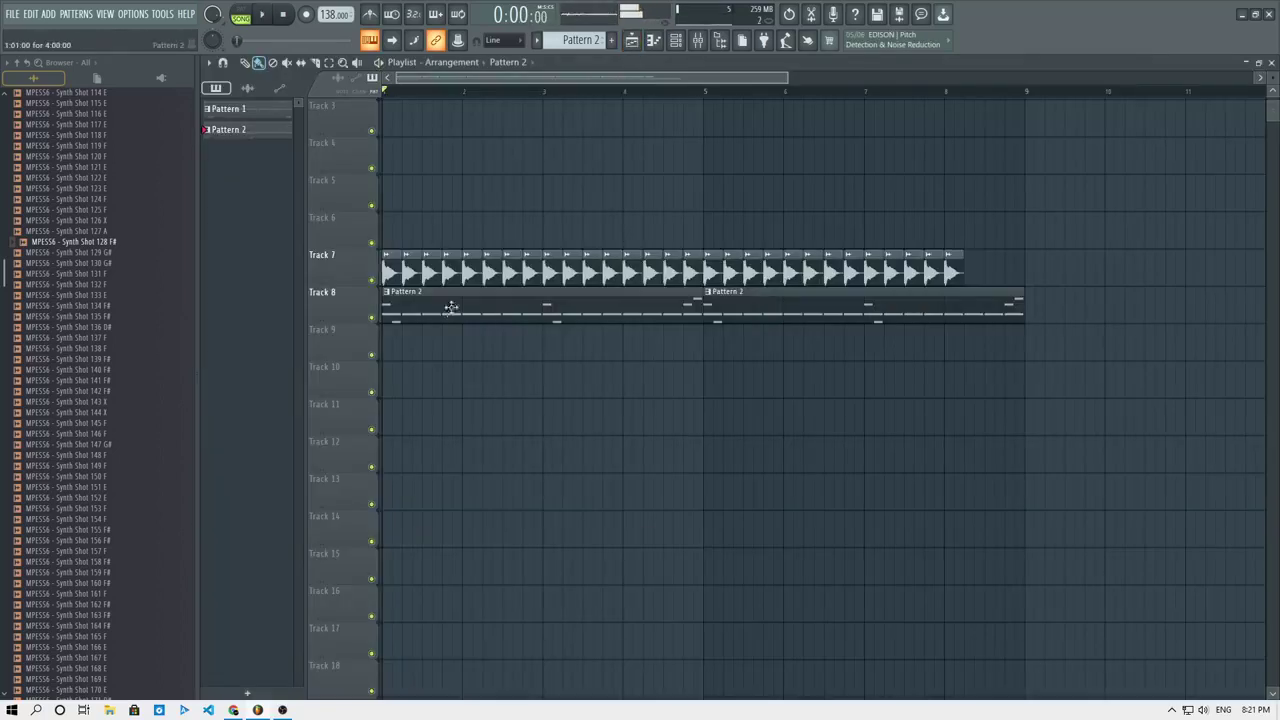
click(655, 42)
key(space)
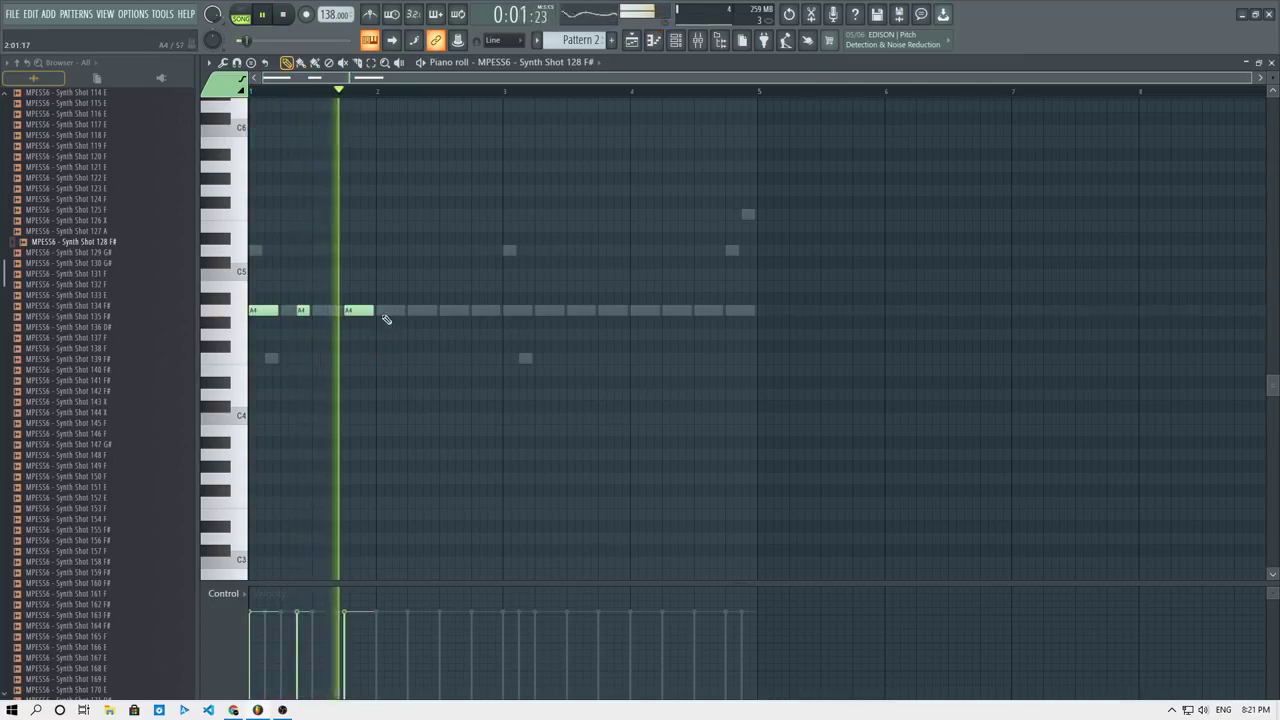
click(390, 310)
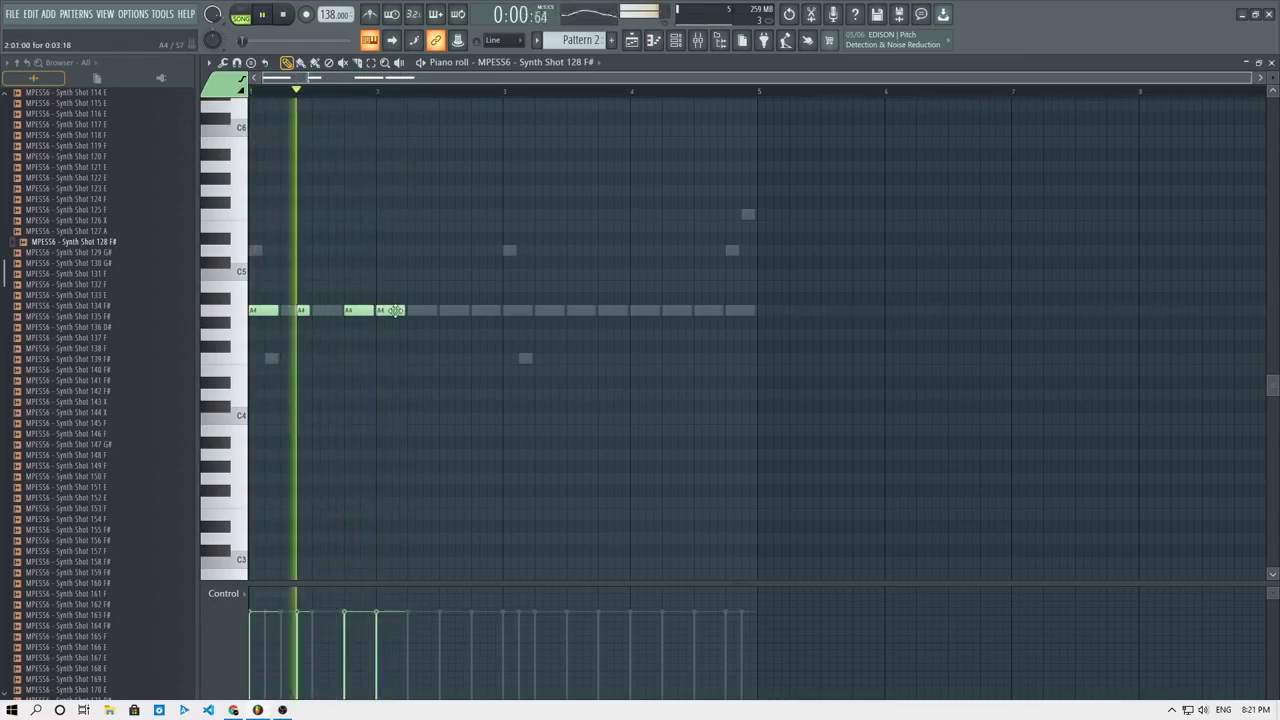
key(space)
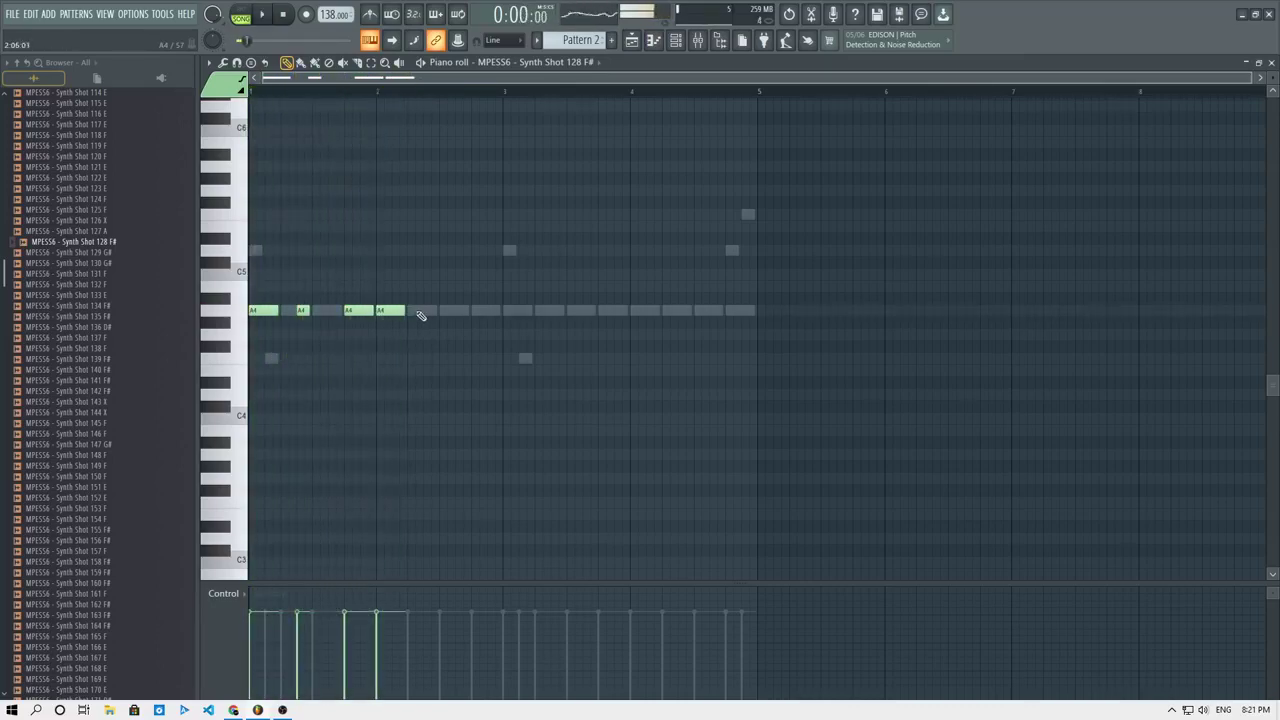
key(space)
right_click(362, 314)
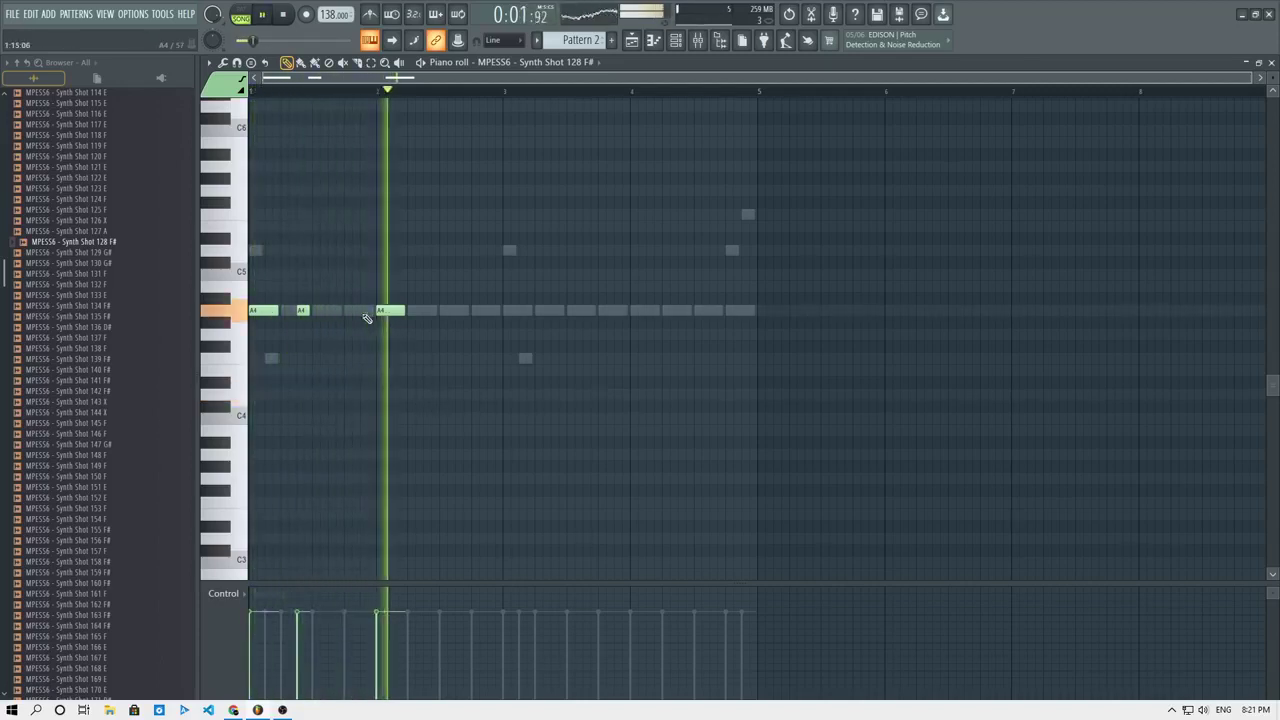
Add a short A4 at step 11 of bar 2, a full-length A4 at the start of bar 3, and a short A4 at its step 7.
click(459, 311)
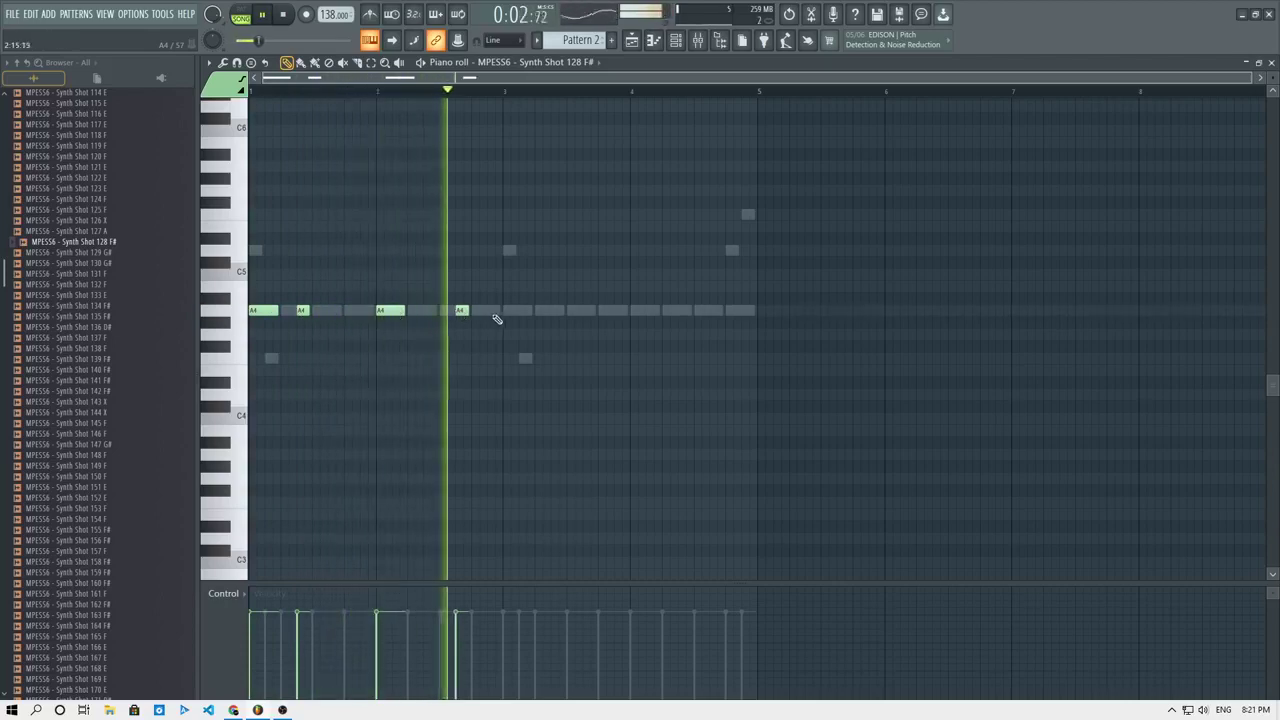
key(space)
click(510, 310)
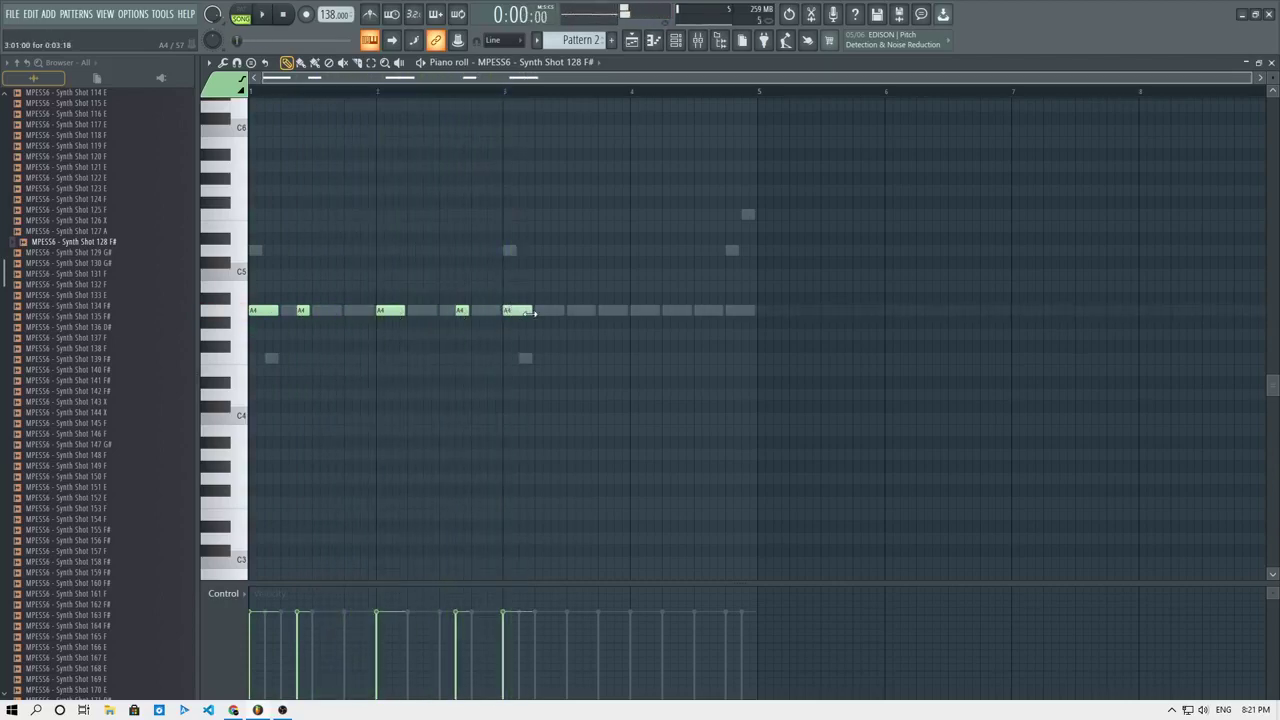
key(space)
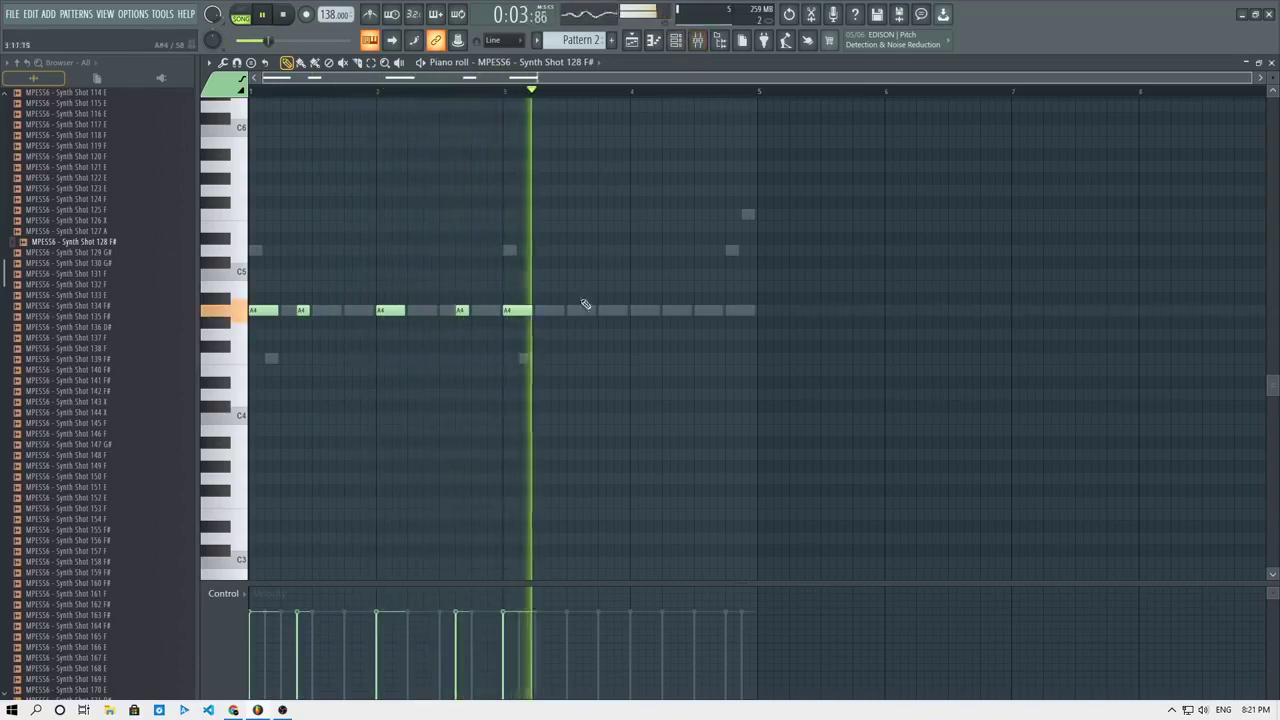
click(557, 311)
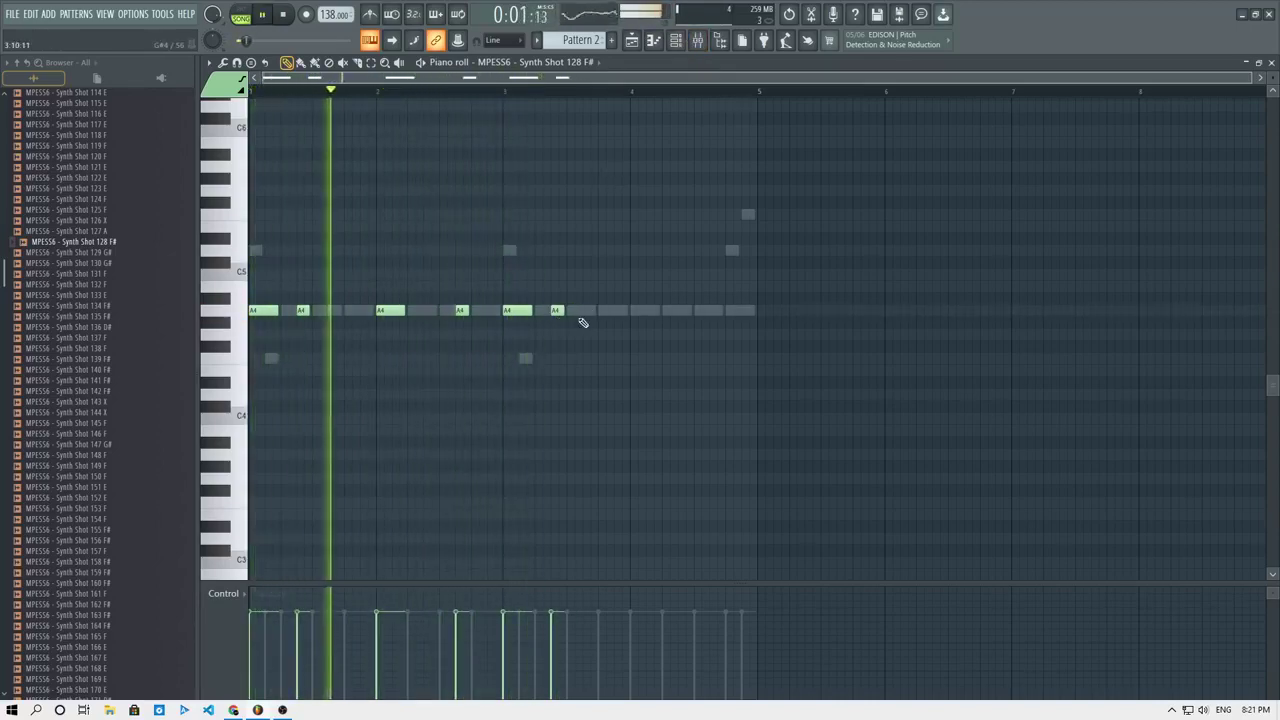
Try short A4 notes at steps 12 and 15 of bar 3 and replace them with ones at steps 11 and 13.
click(596, 311)
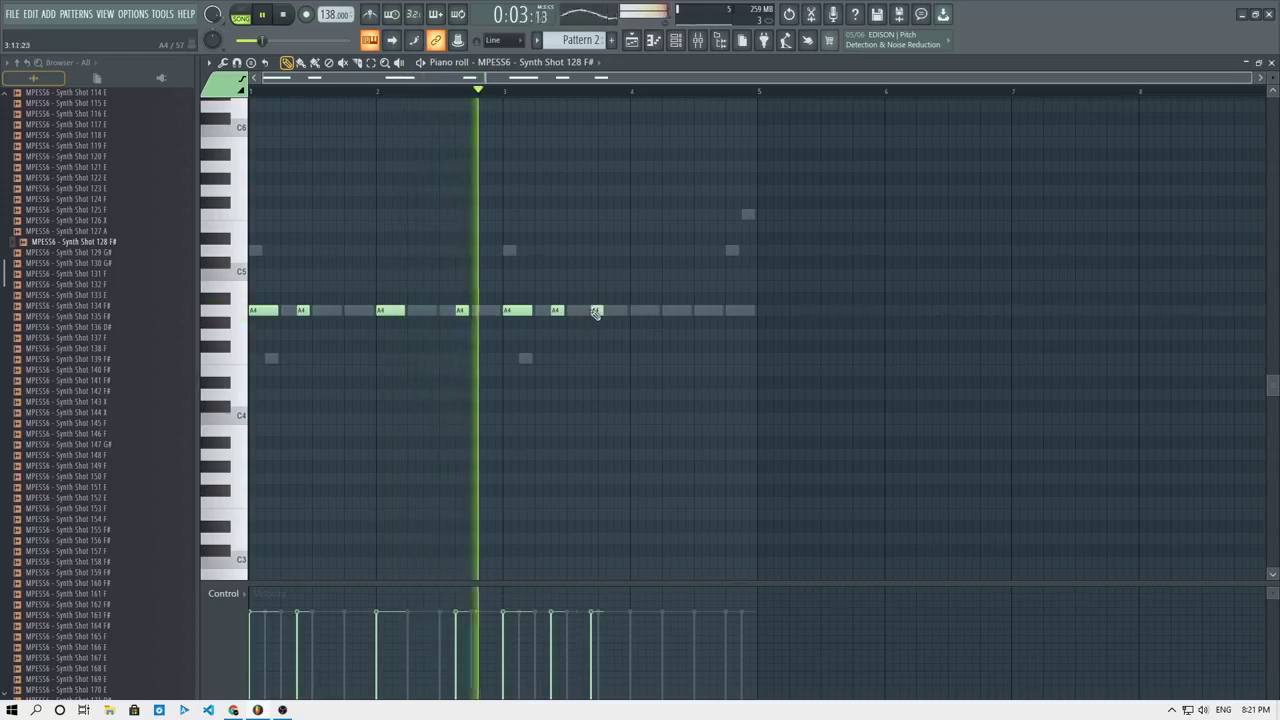
click(620, 311)
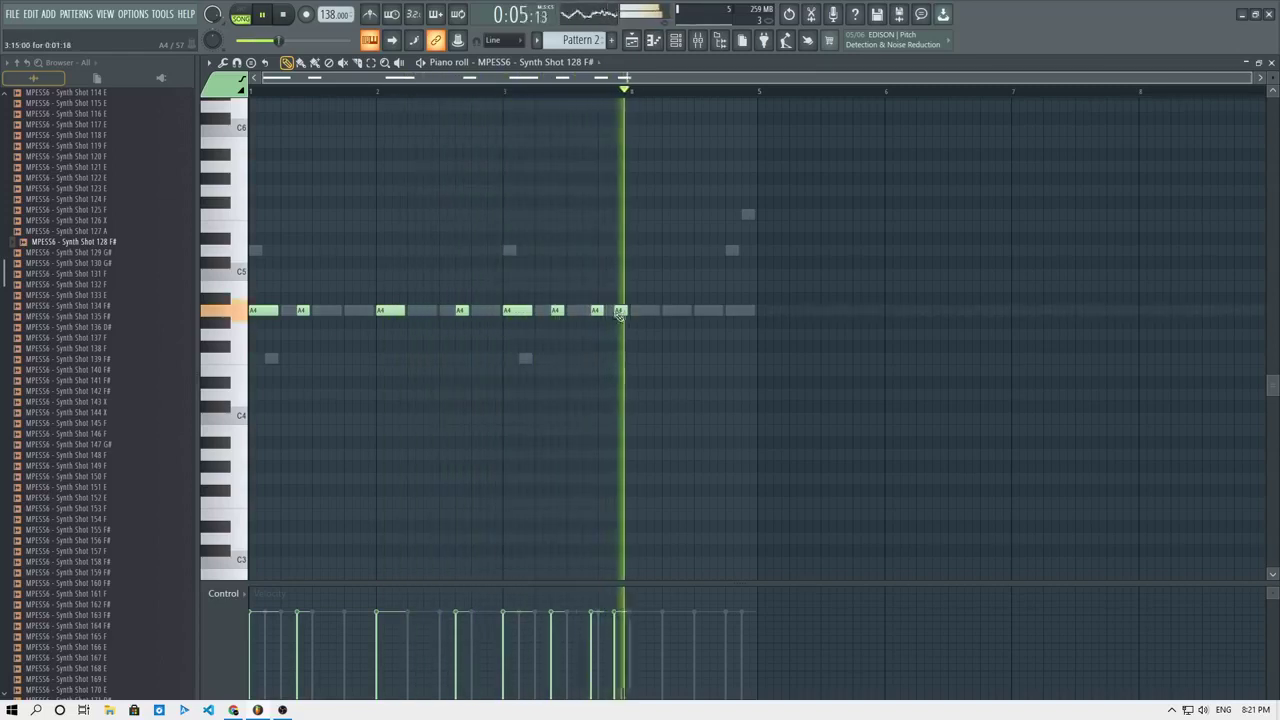
key(space)
right_click(598, 312)
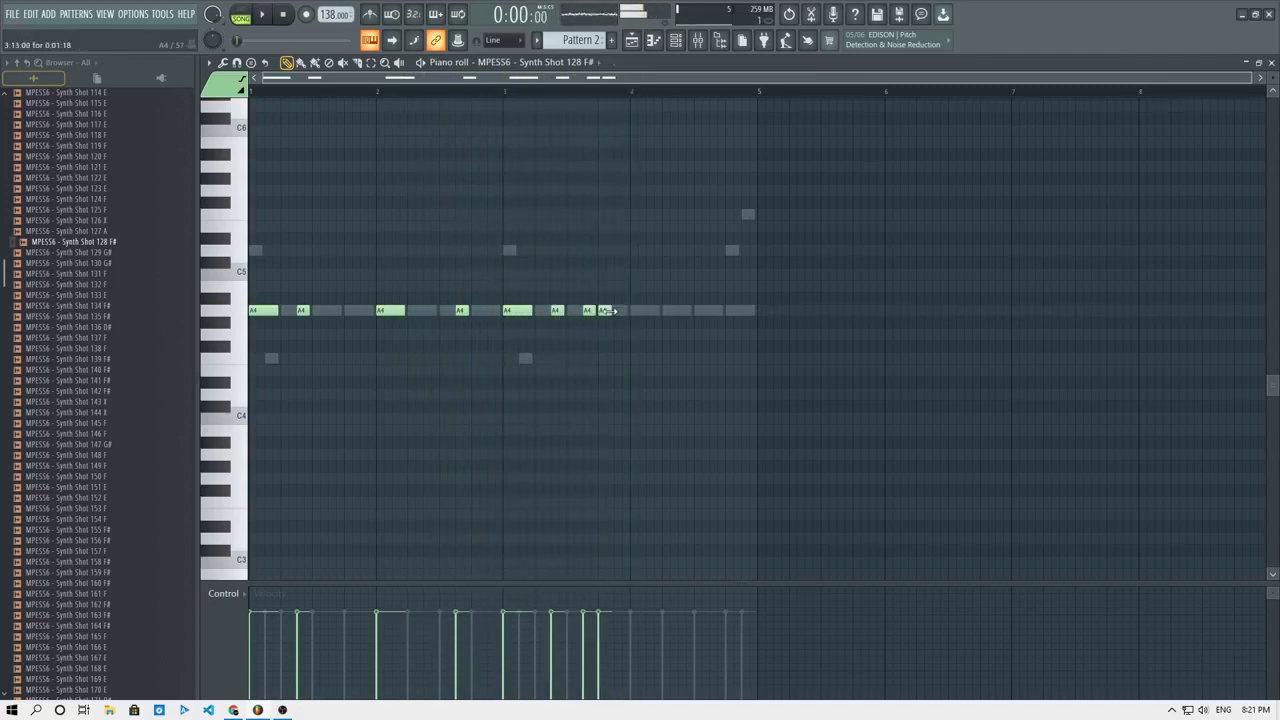
Add a full-length A4 at the start of bar 4 and delete the short A4 notes at steps 13 and 15 of bar 3.
key(space)
click(636, 311)
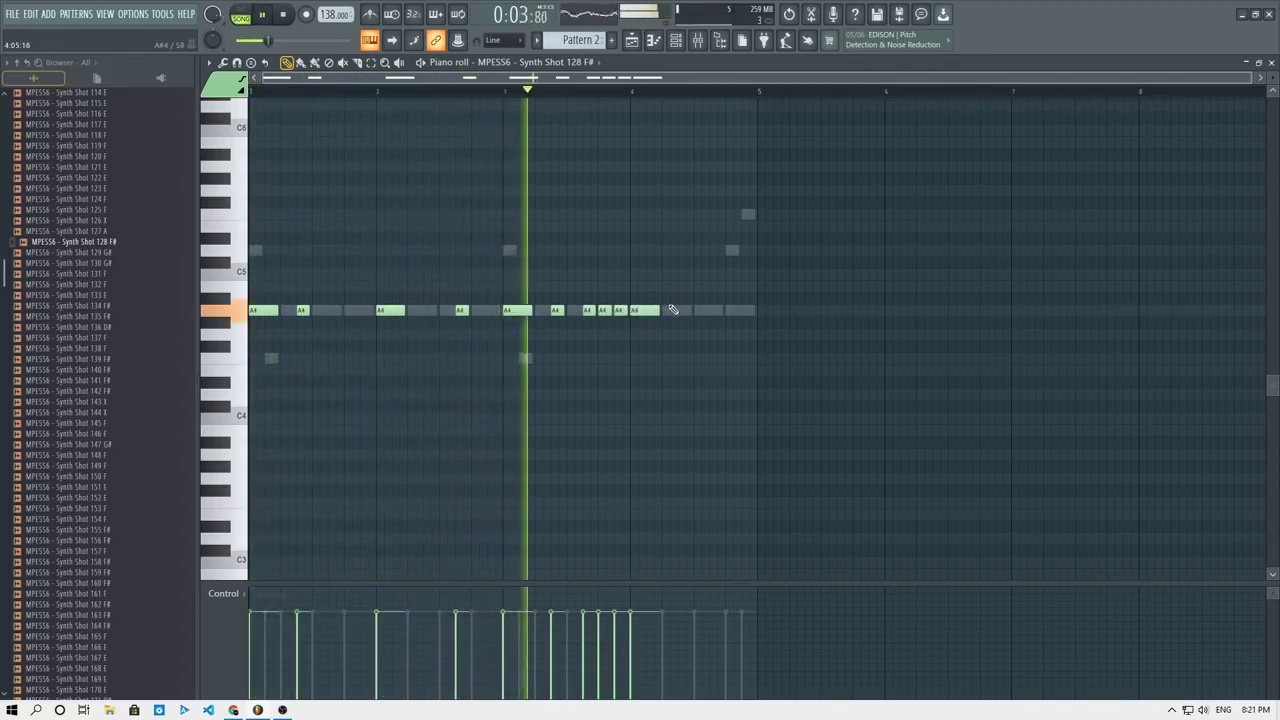
key(space)
right_click(619, 311)
right_click(604, 311)
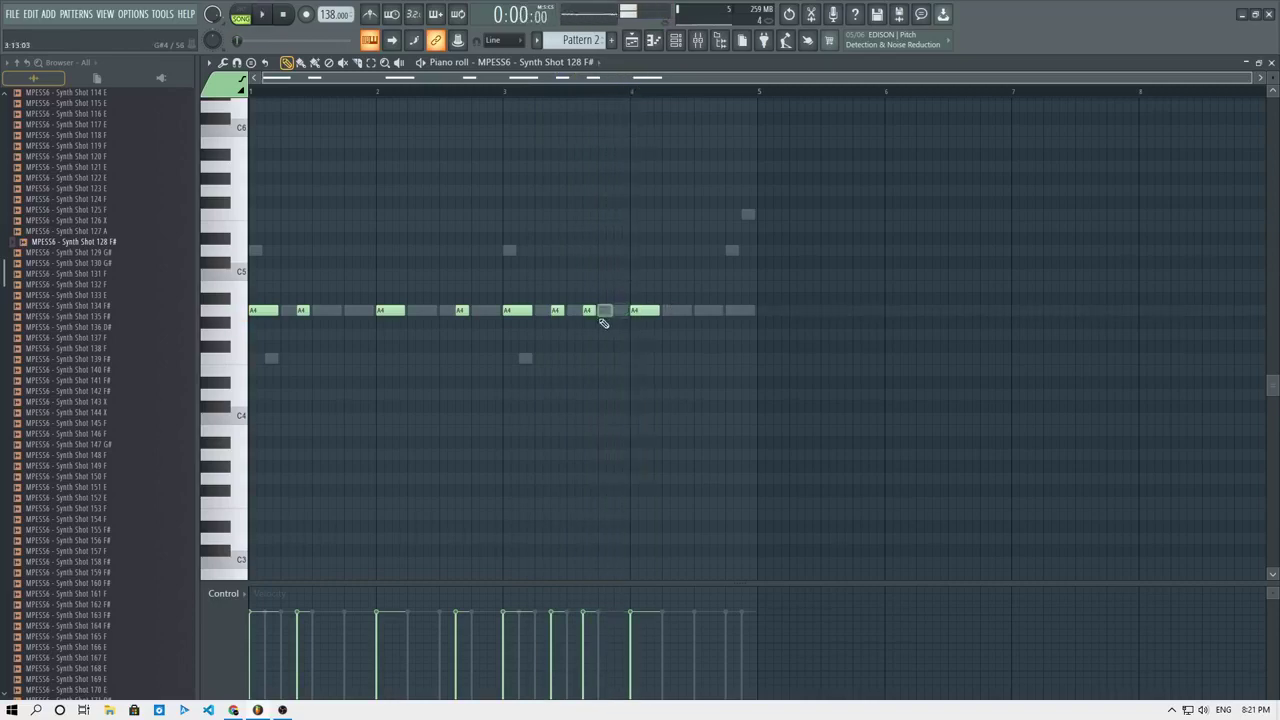
click(503, 91)
key(space)
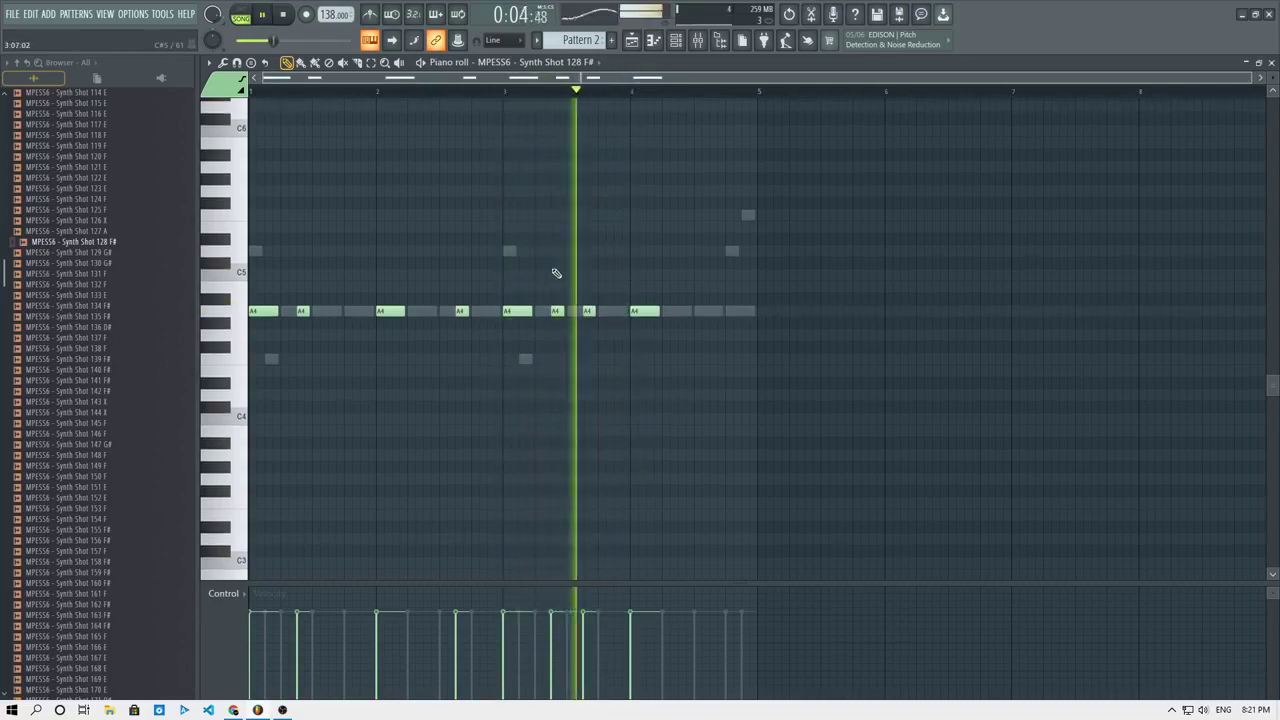
key(space)
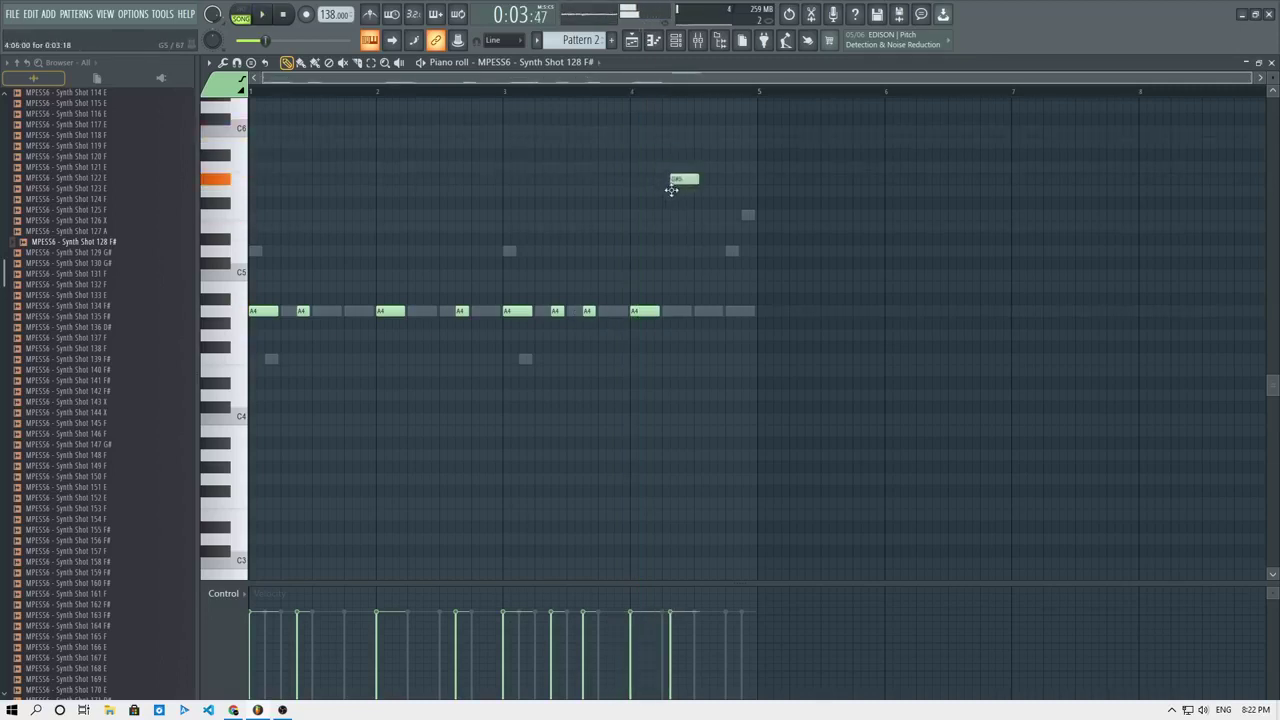
Add short G5 notes at steps 7 and 10 of bar 4, and a G5 at step 13 extended to the bar's end.
click(632, 92)
key(space)
key(space)
key(space)
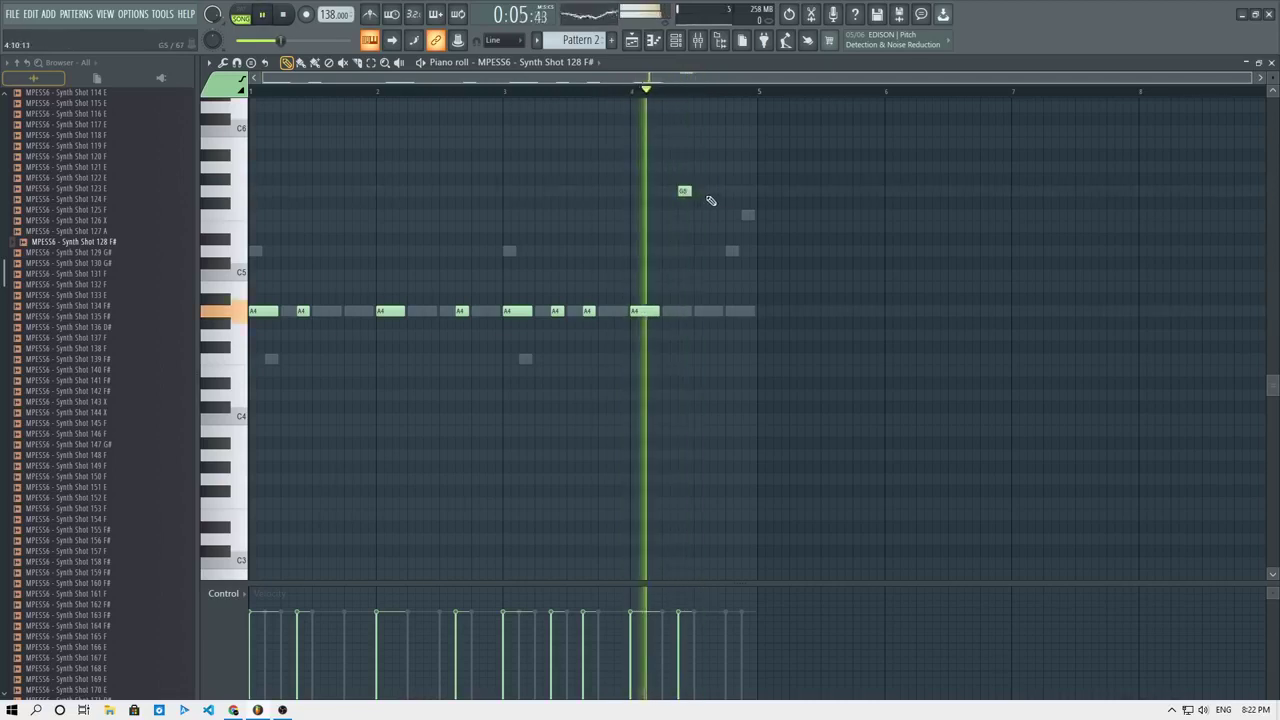
click(708, 192)
key(space)
key(space)
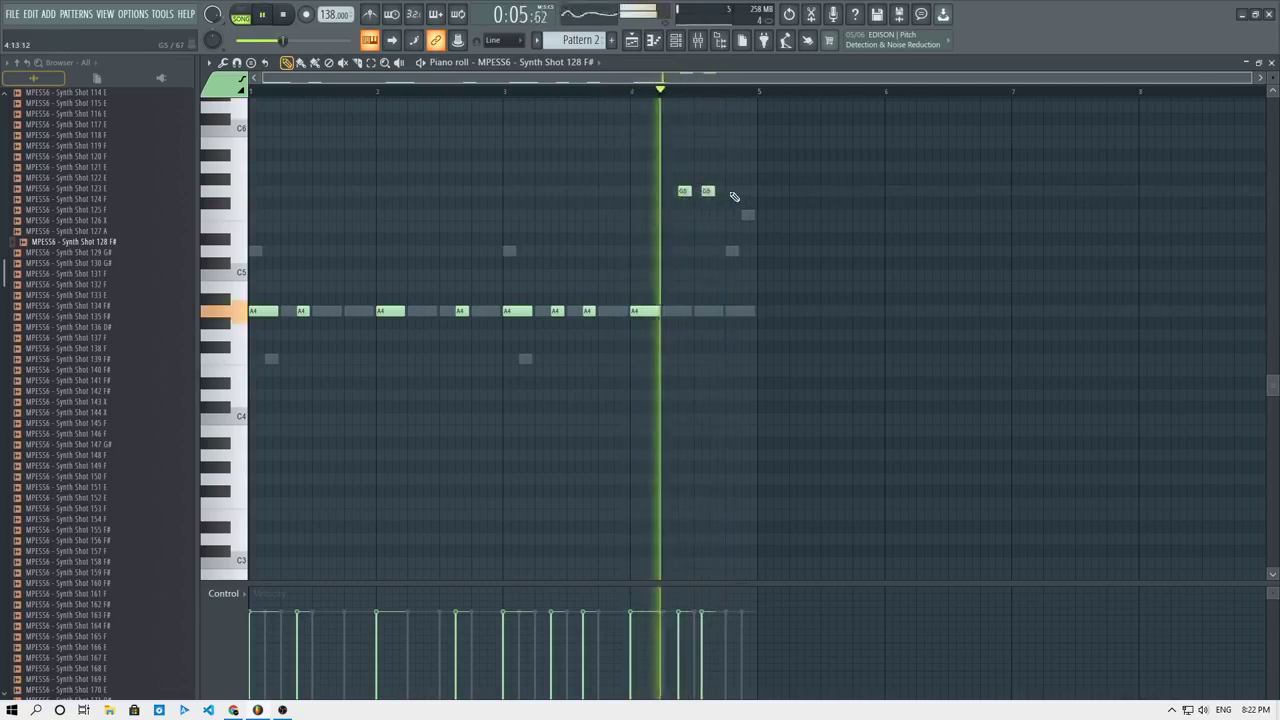
click(733, 192)
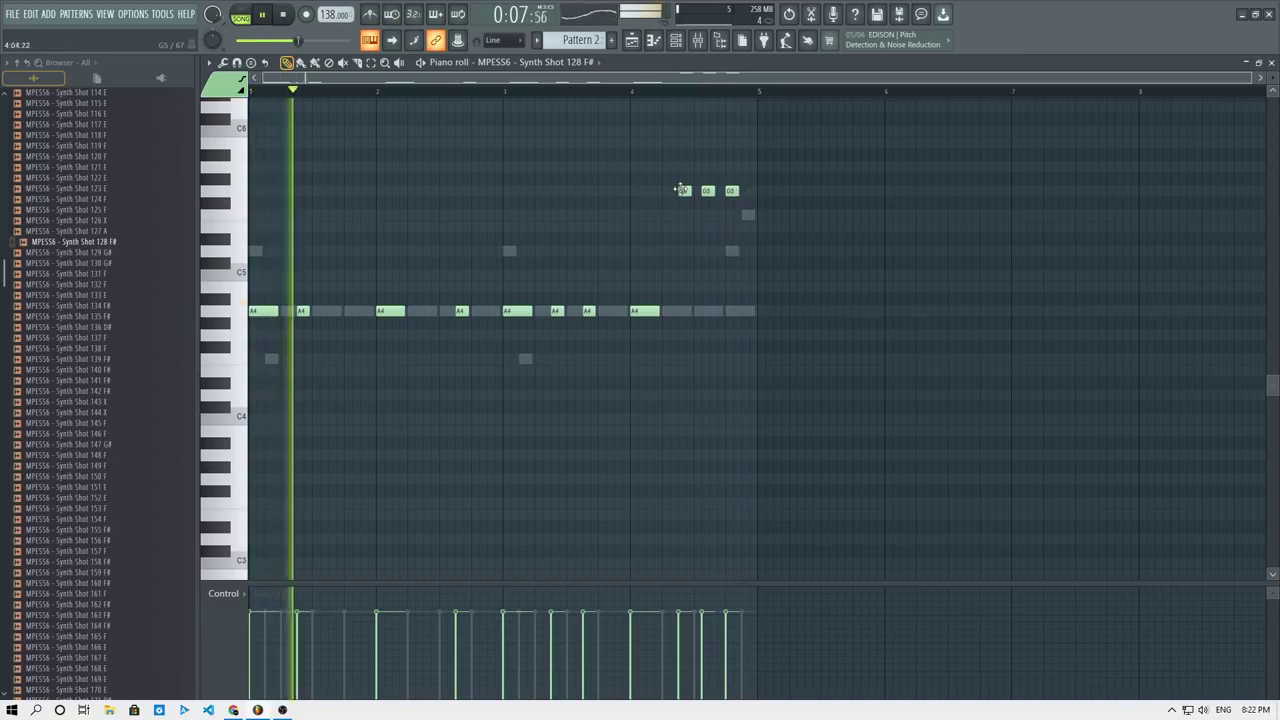
drag(738, 191, 755, 191)
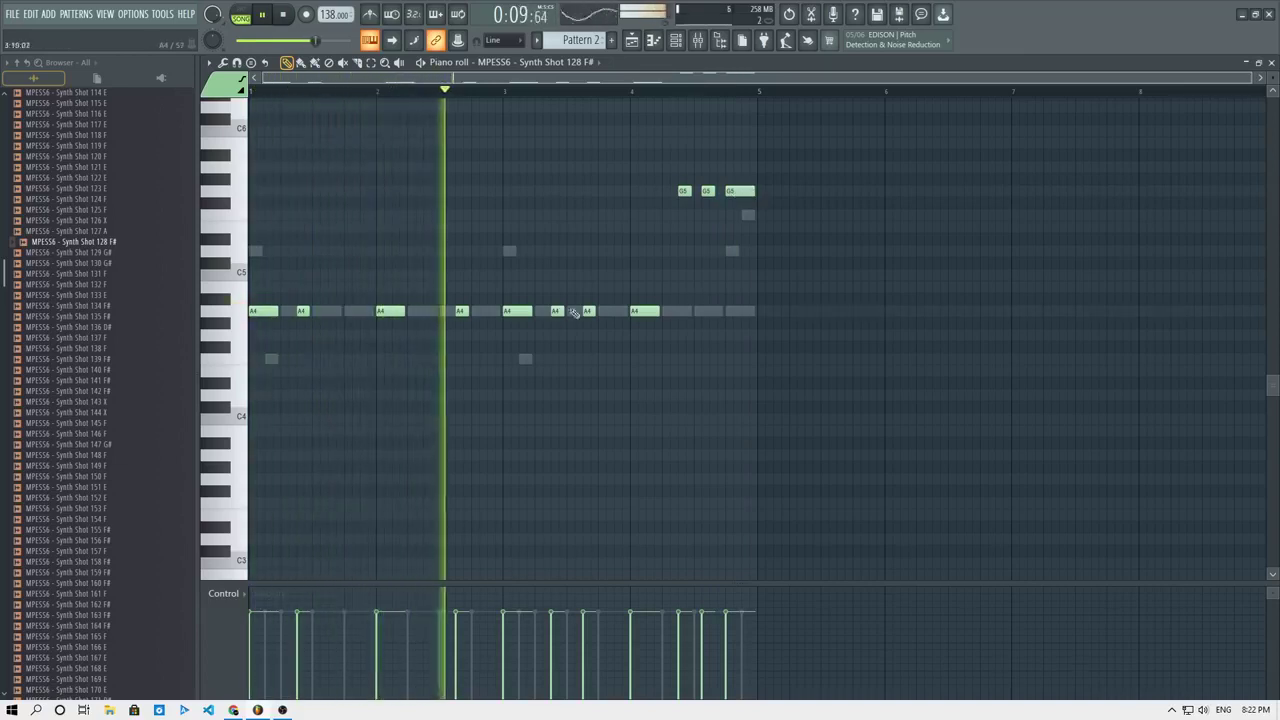
Move bar 2's short A4 to step 7 and delete the short A4 at step 11 of bar 3.
key(space)
key(space)
drag(460, 311, 429, 311)
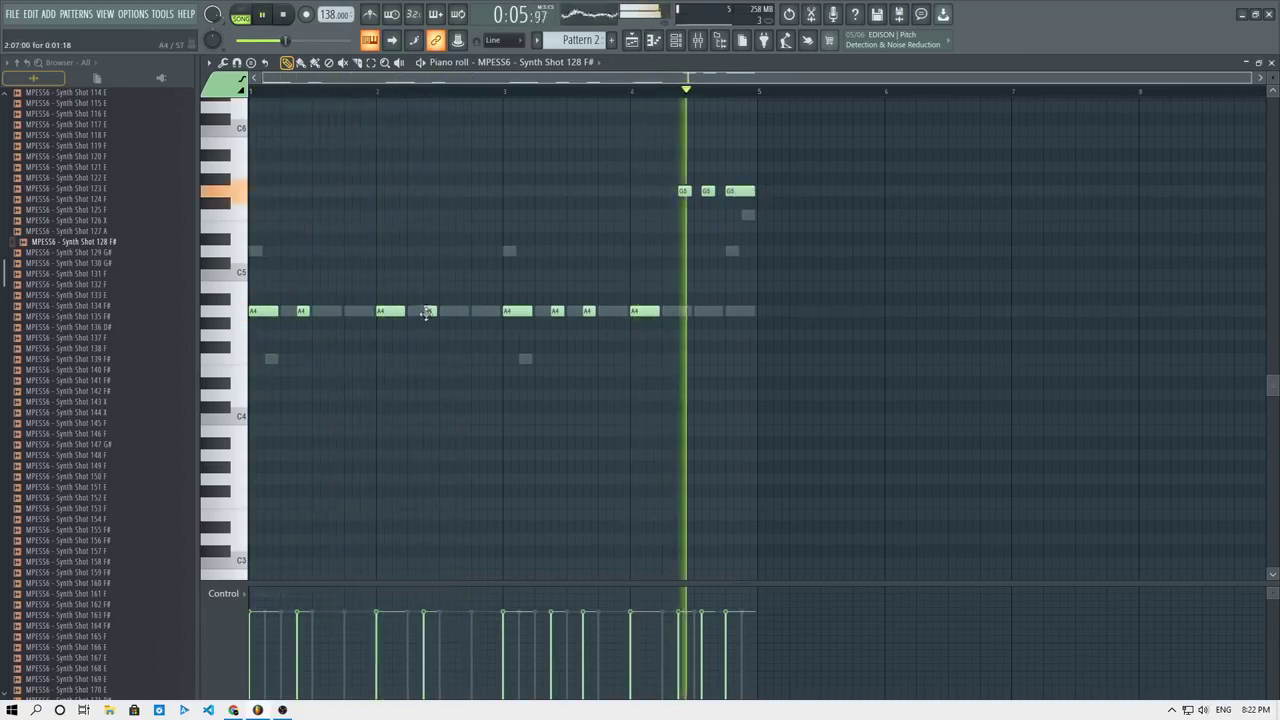
right_click(588, 311)
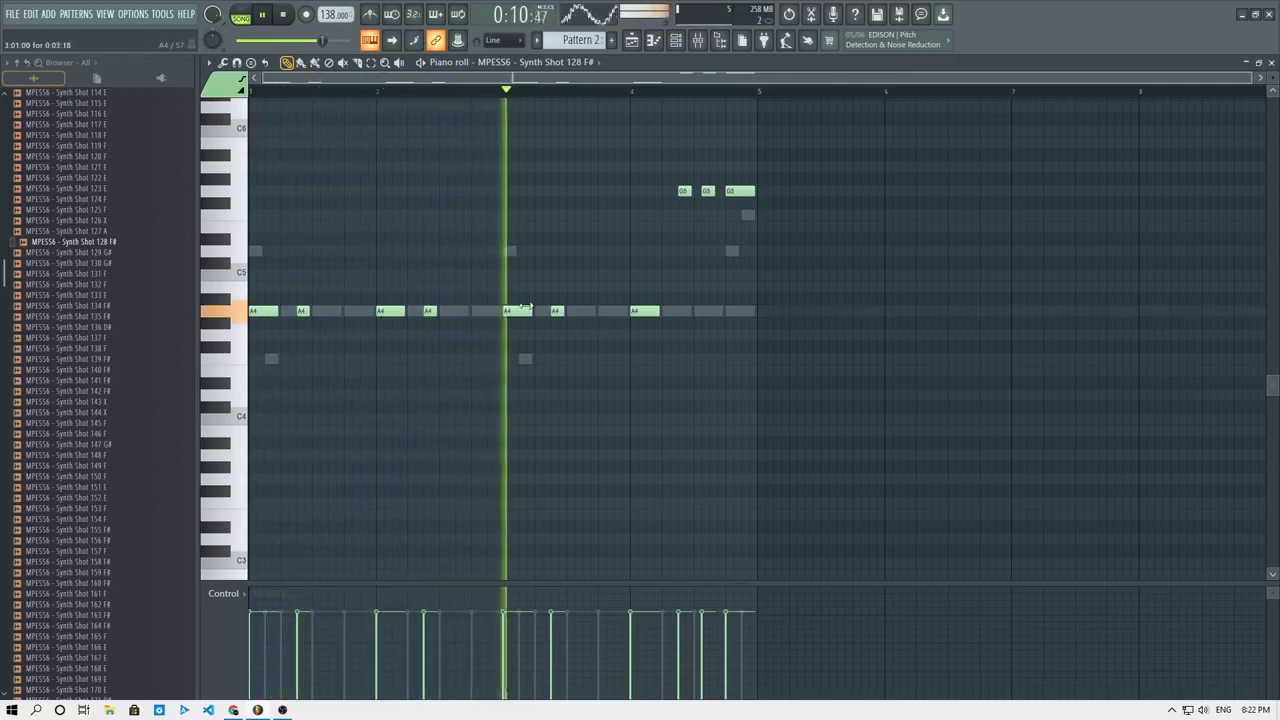
click(581, 311)
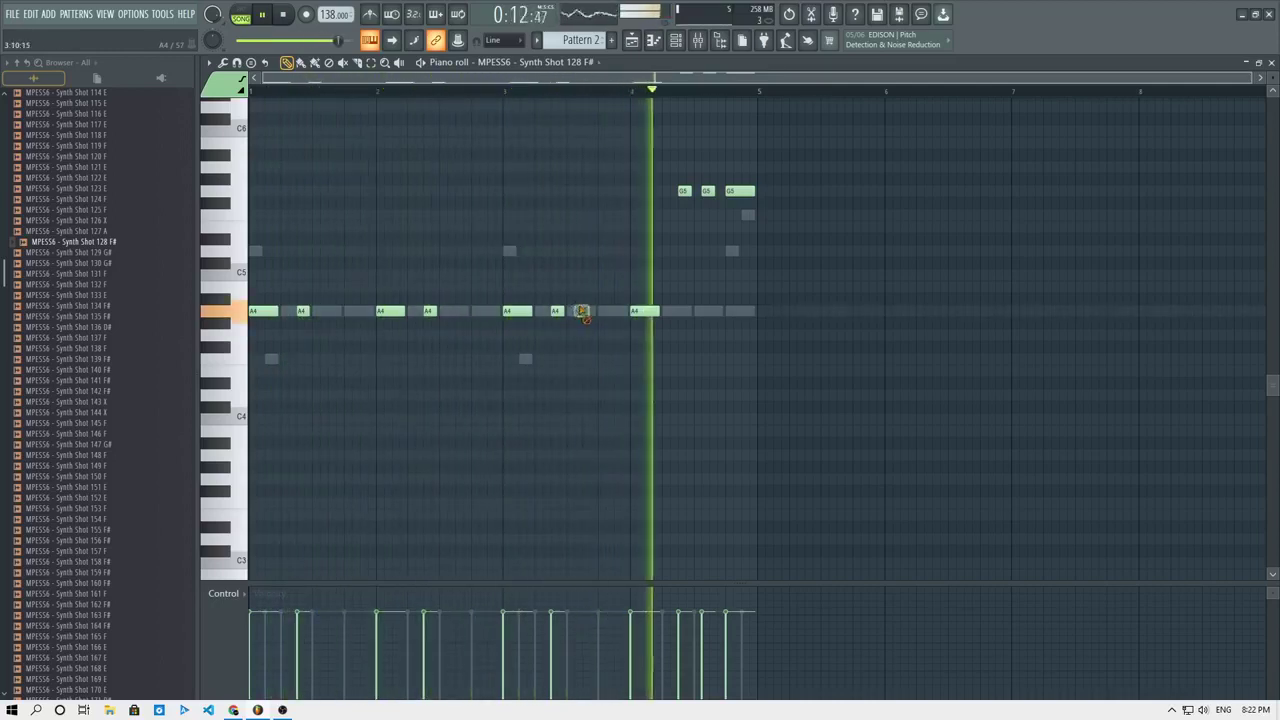
right_click(583, 311)
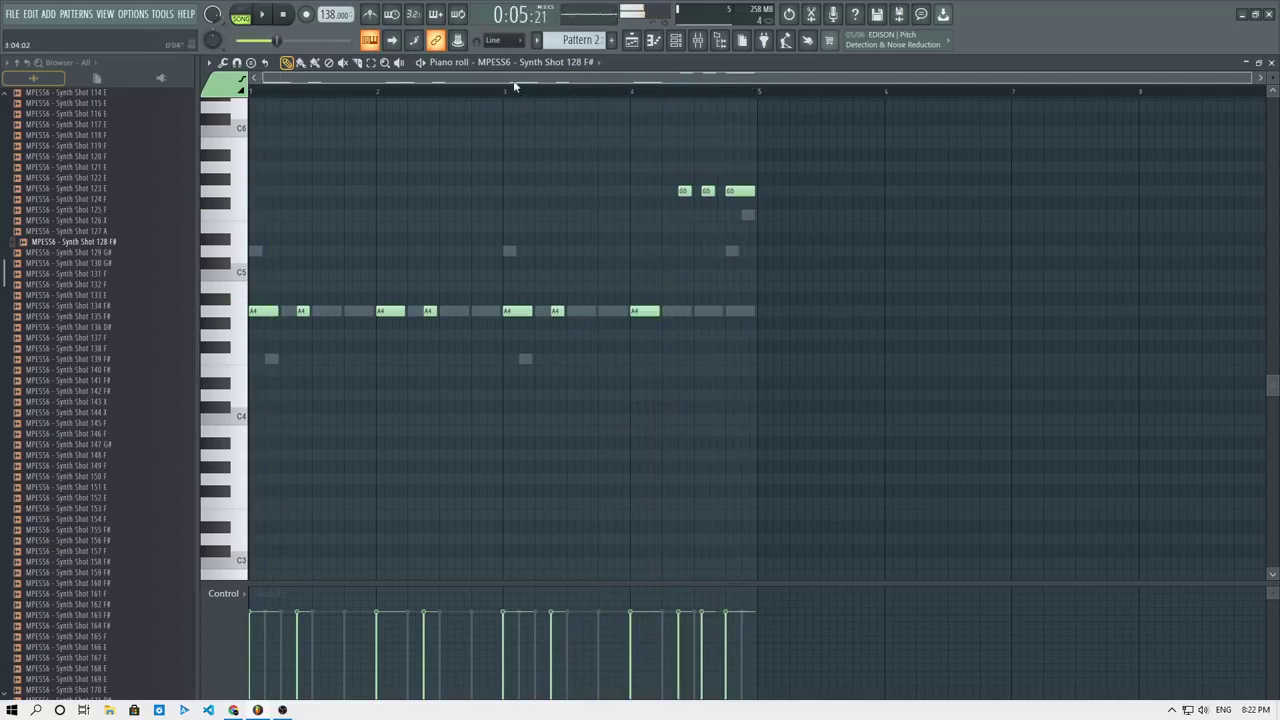
Audition further synth shot samples and load MPESS6 - Synth Shot 152 E as a new channel.
click(676, 40)
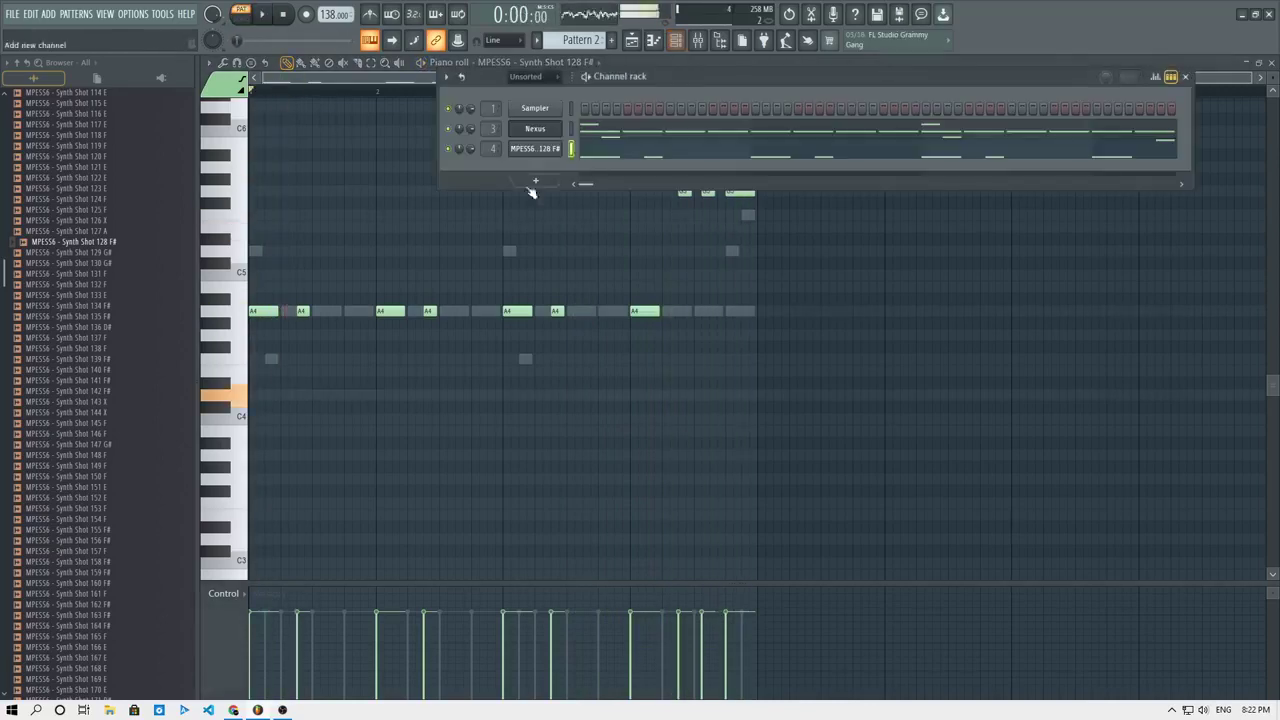
click(82, 253)
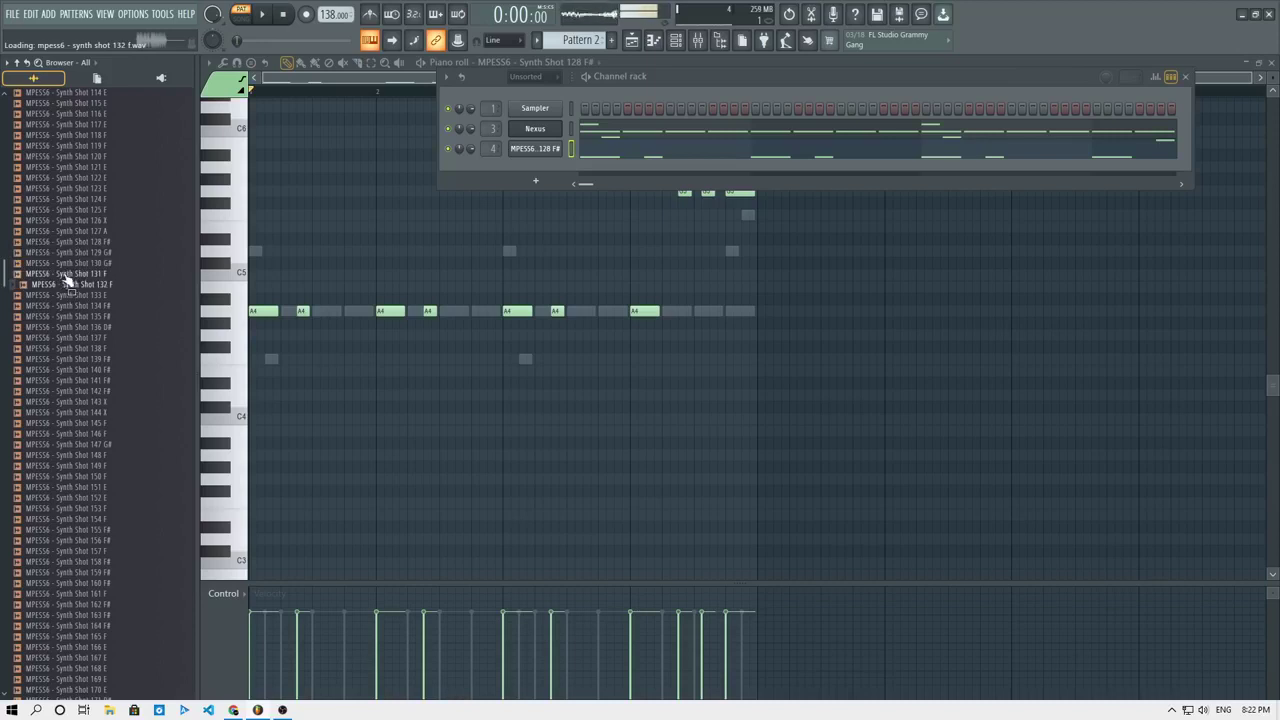
key(Down)
key(Down)
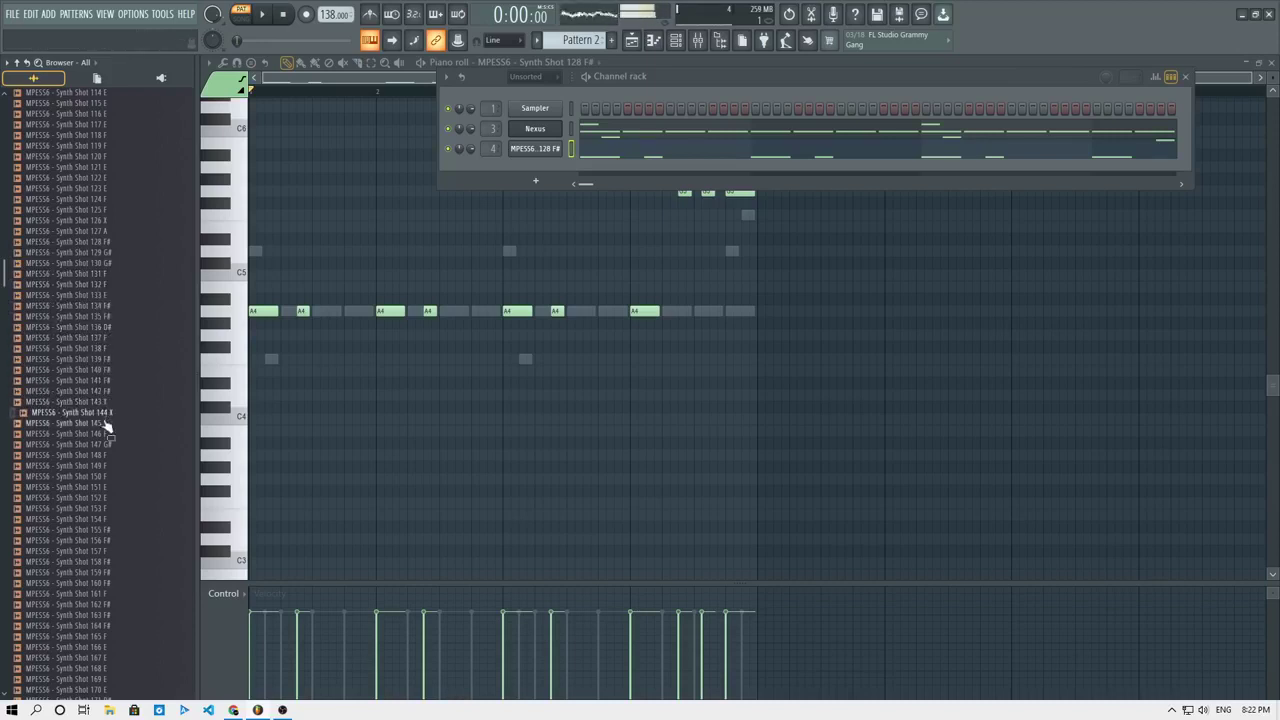
key(Down)
key(Down)
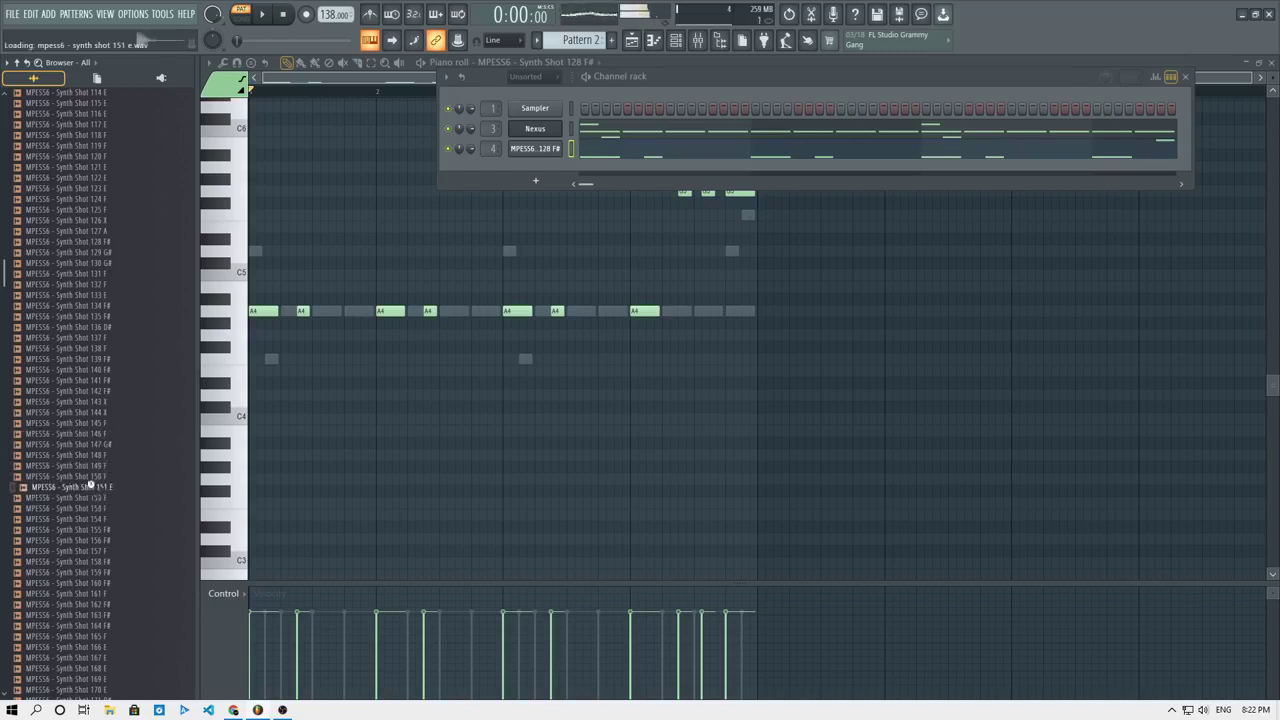
drag(550, 166, 553, 168)
click(543, 170)
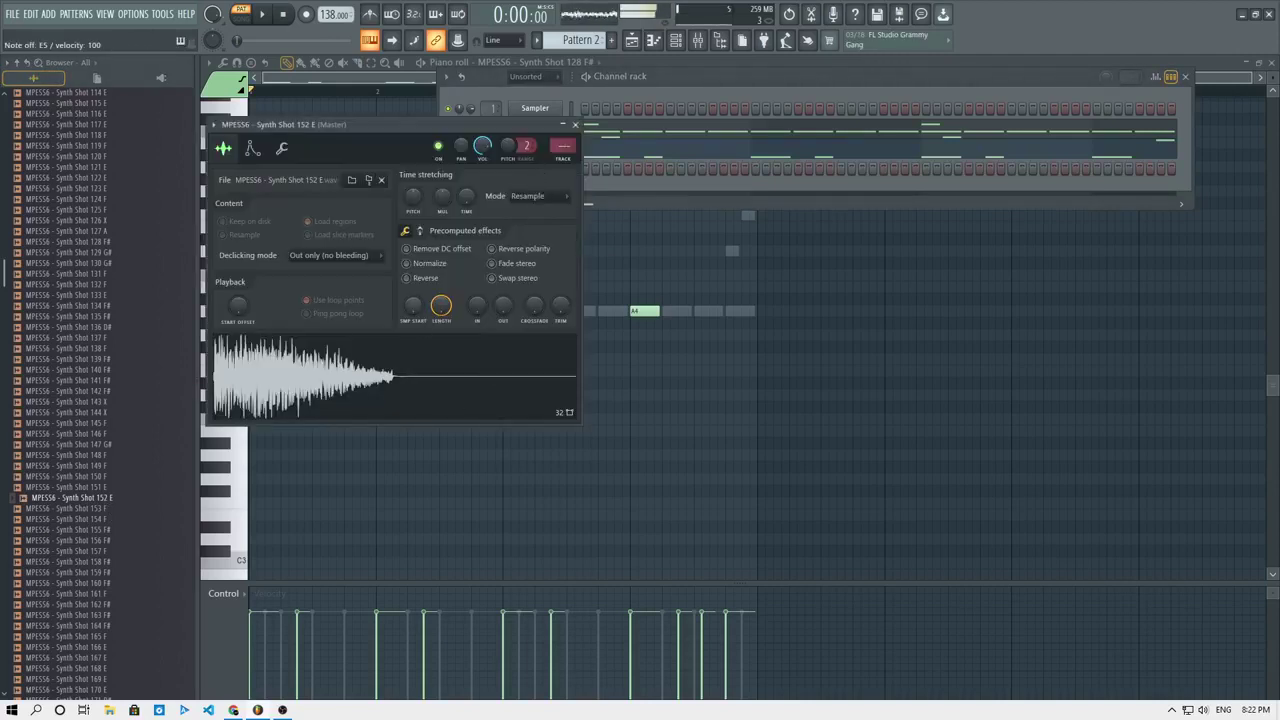
Trim the start of the Synth Shot 152 E sample slightly and enable its volume envelope.
drag(413, 306, 417, 315)
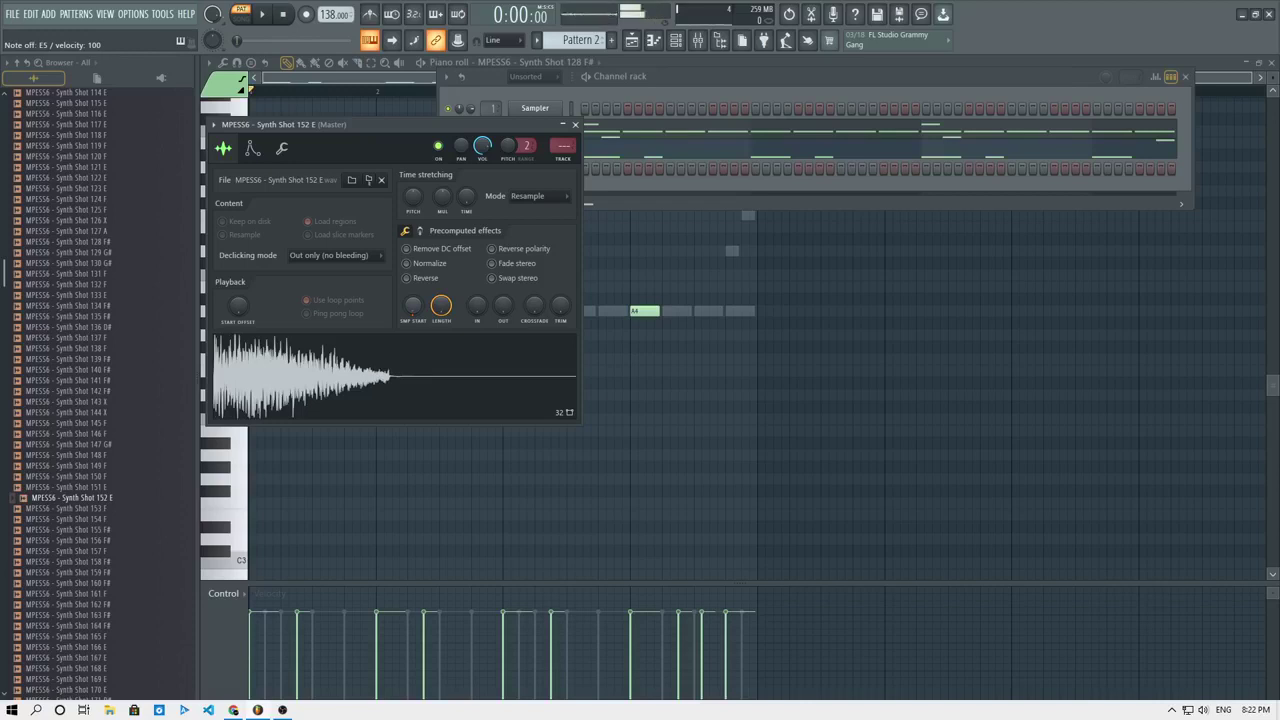
click(253, 148)
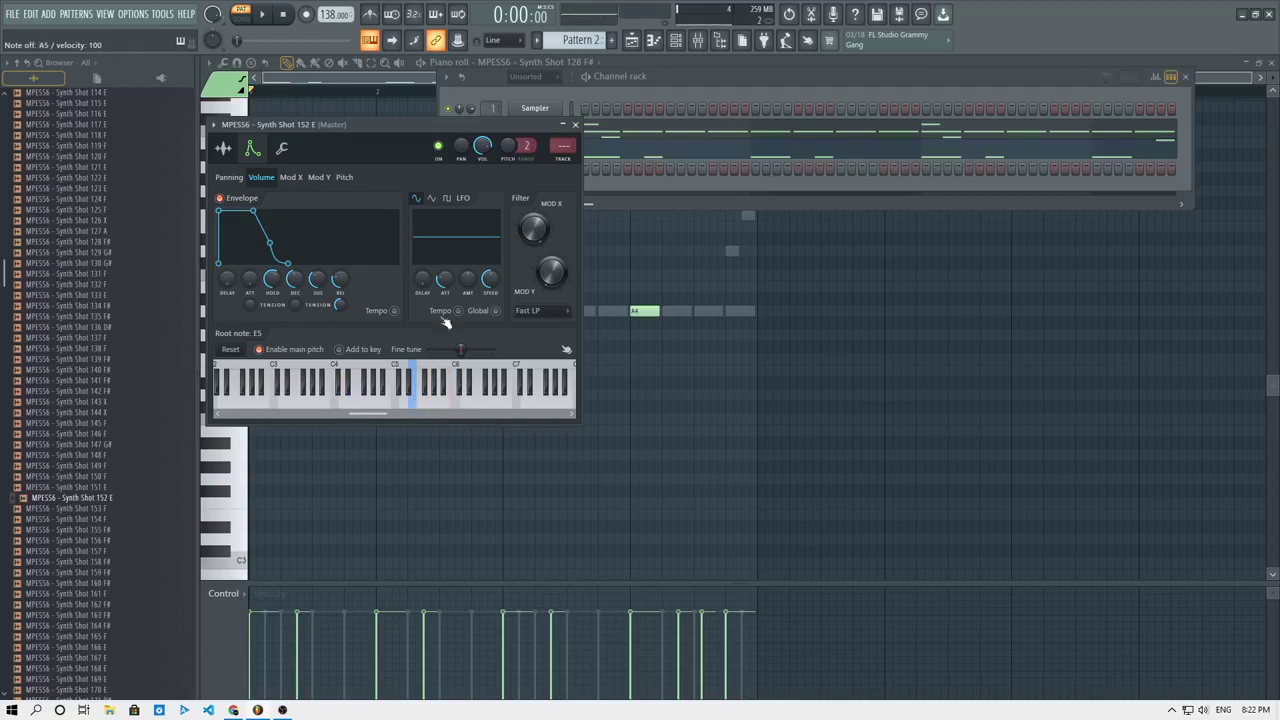
Route Synth Shot 152 E to mixer track 5 and add Fruity Reeverb 2 in slot 3 with a 66% wet level.
click(564, 158)
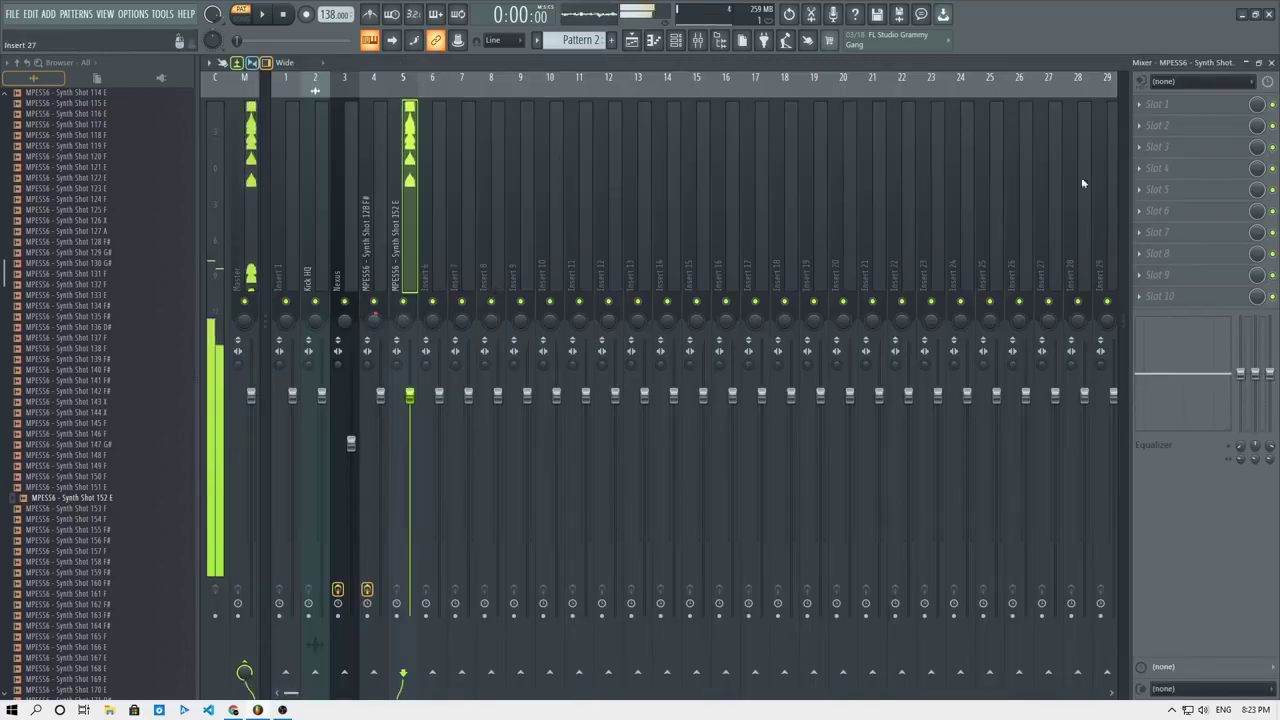
click(1160, 147)
click(824, 318)
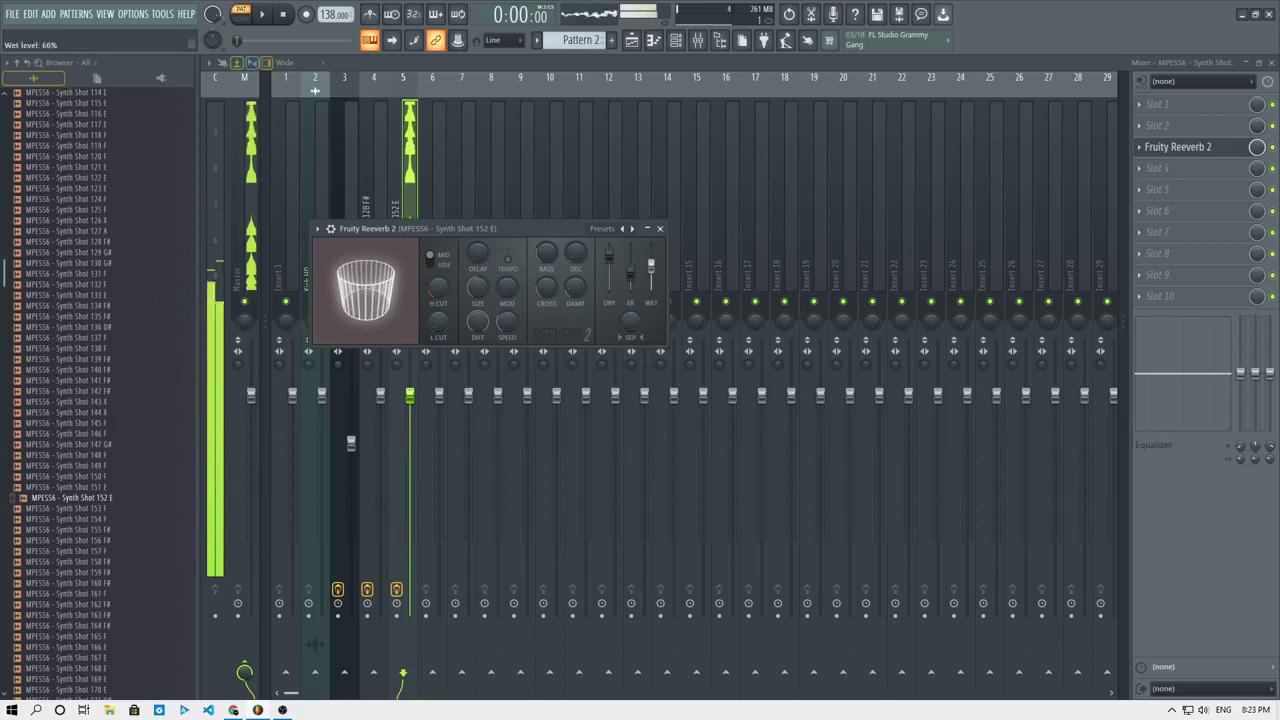
Set the Nexus mixer track's stereo separation to about 42% merged while playing the pattern.
key(F7)
key(space)
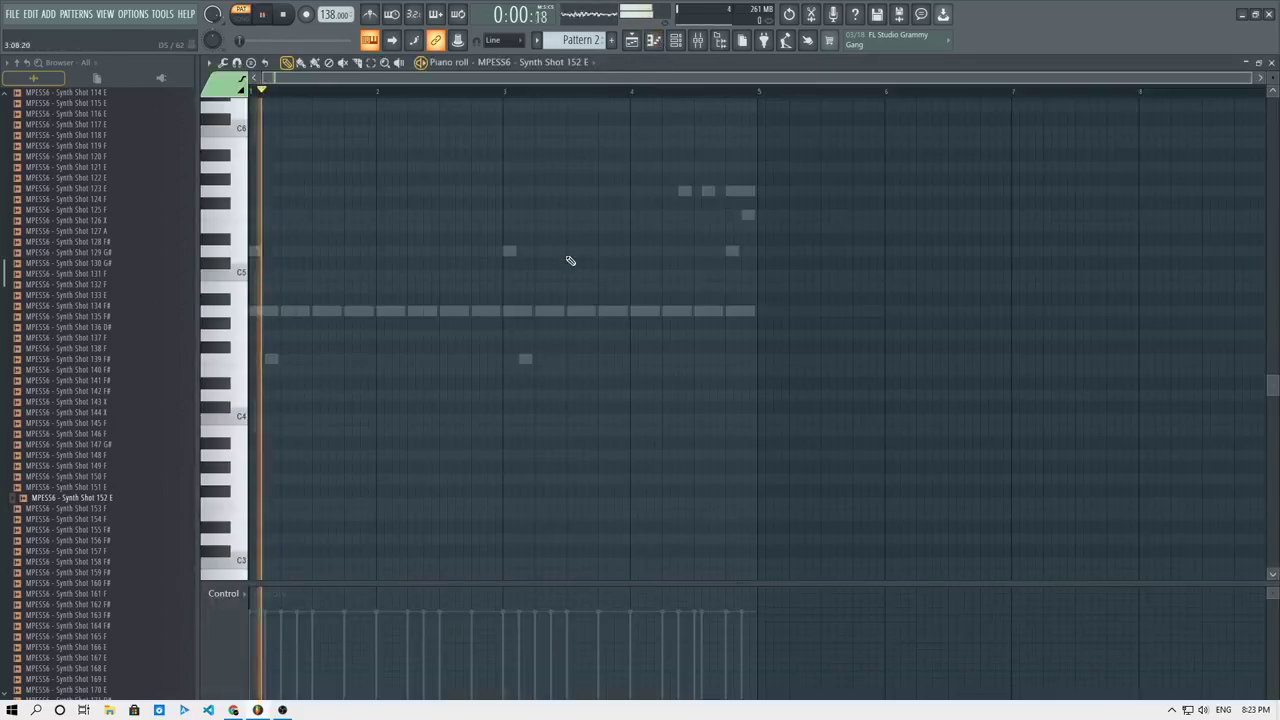
key(F6)
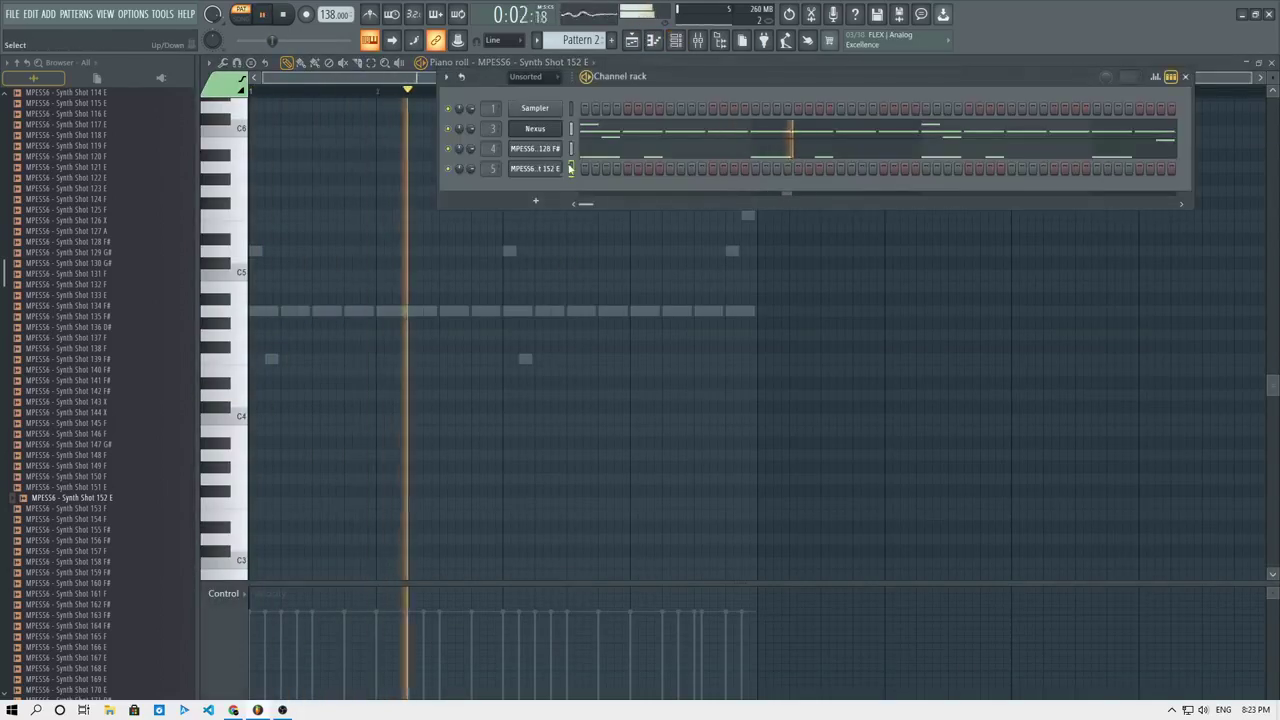
key(F9)
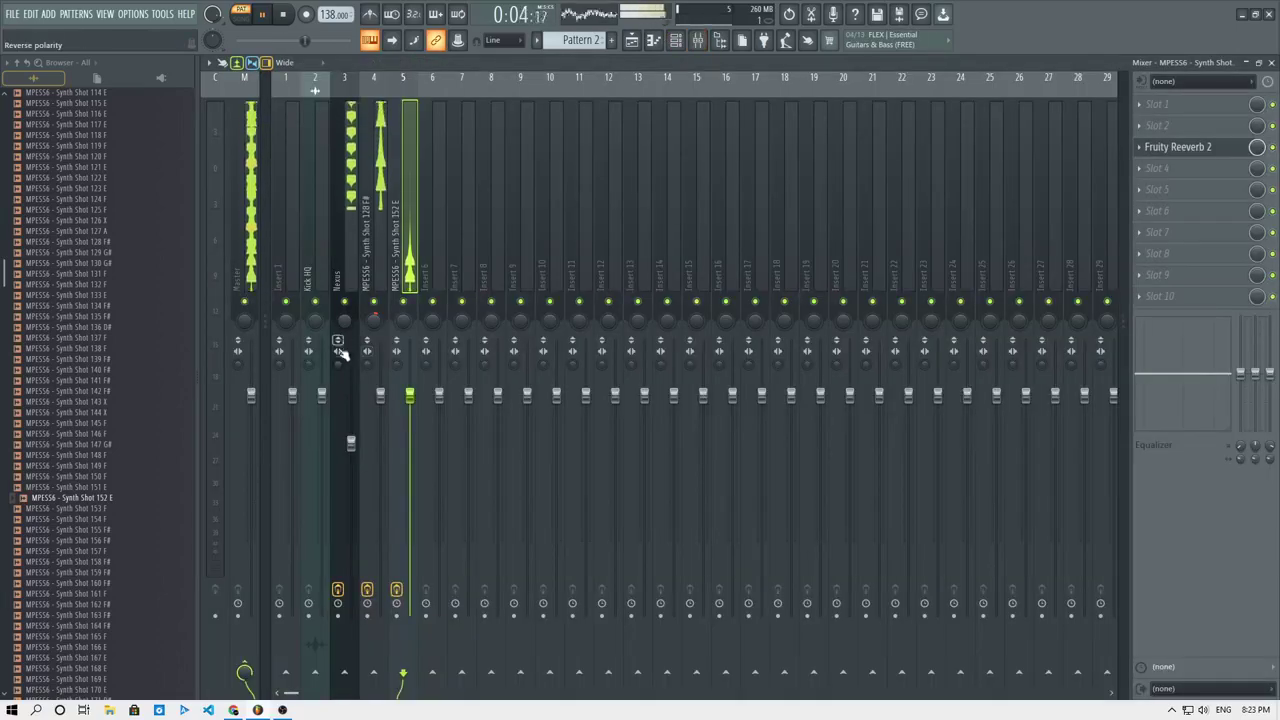
click(339, 350)
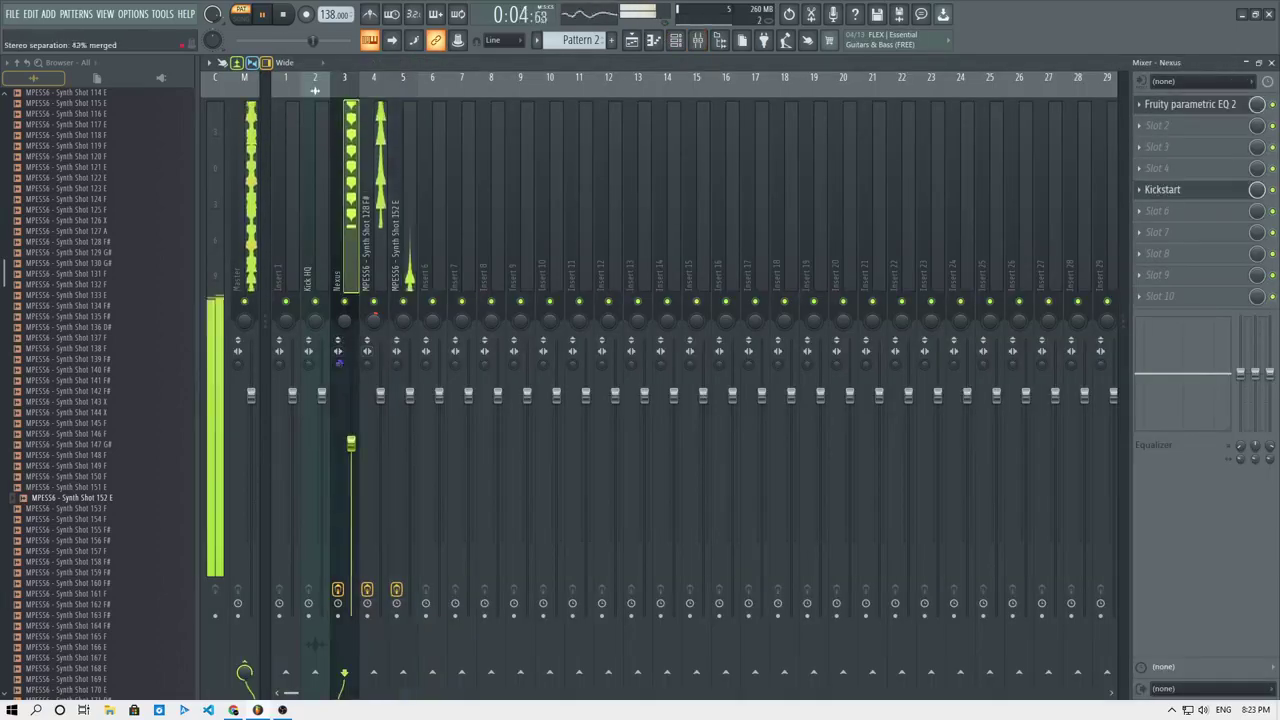
click(376, 205)
key(space)
Delete all D5, F5 and F4 notes from the Nexus pattern, keeping only the A4 notes.
click(653, 41)
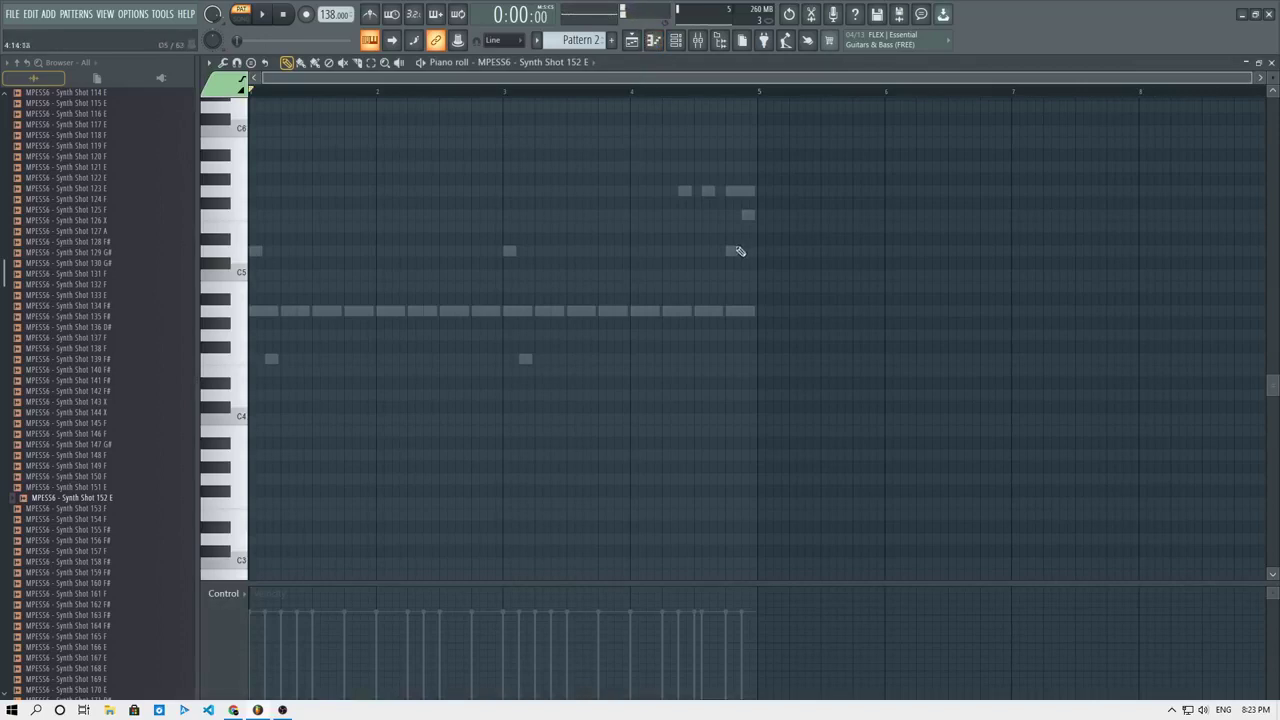
right_click(729, 250)
right_click(729, 250)
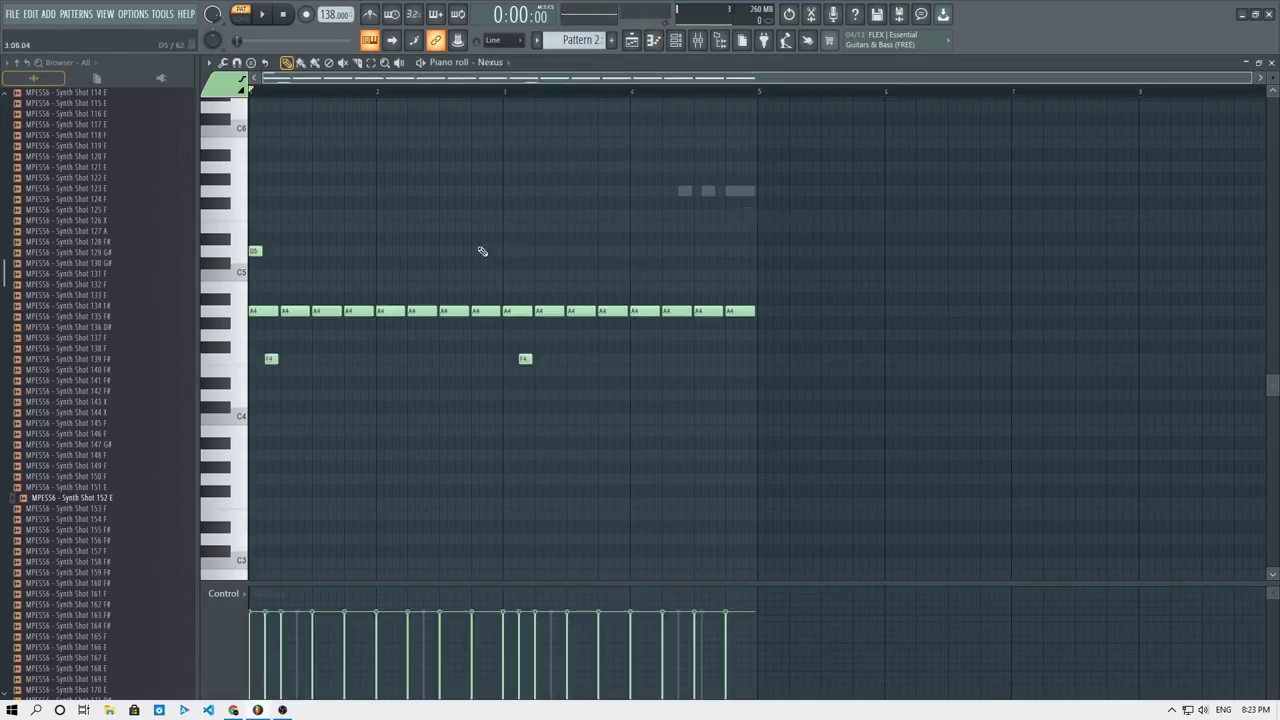
right_click(255, 250)
right_click(525, 358)
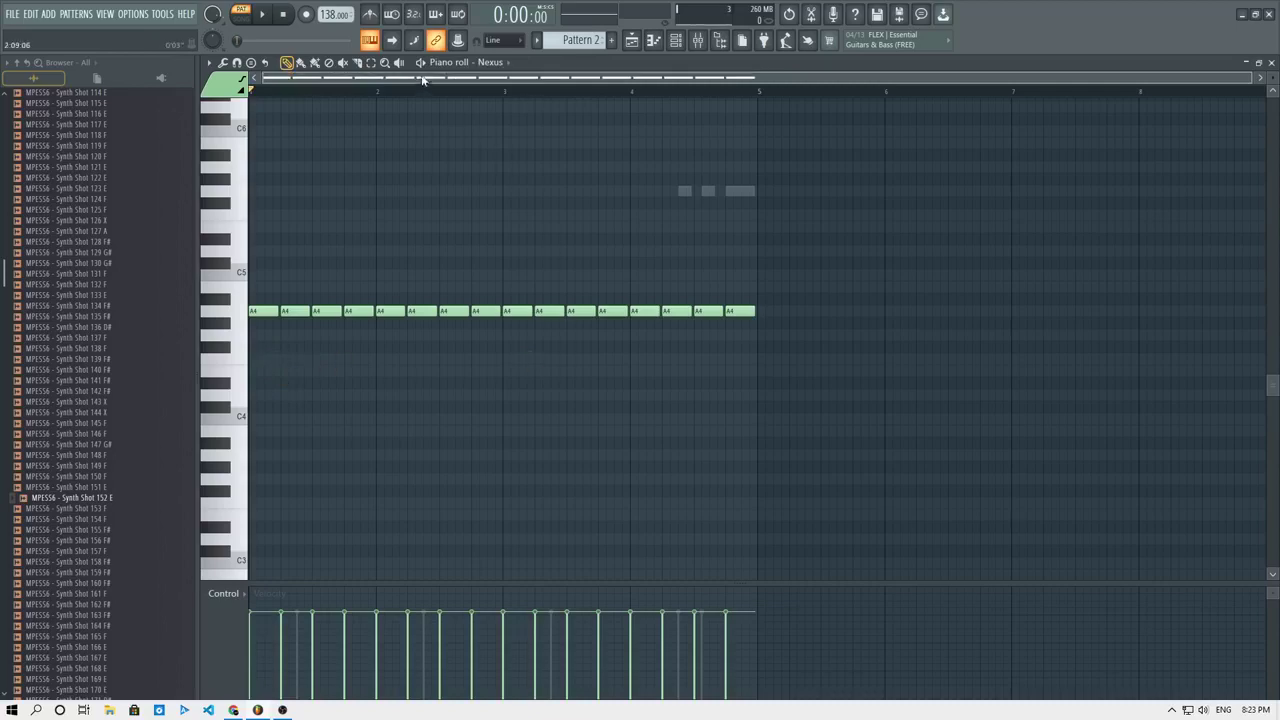
Lower the Nexus mixer track's volume to about -6.2 dB while the pattern plays.
key(space)
key(F9)
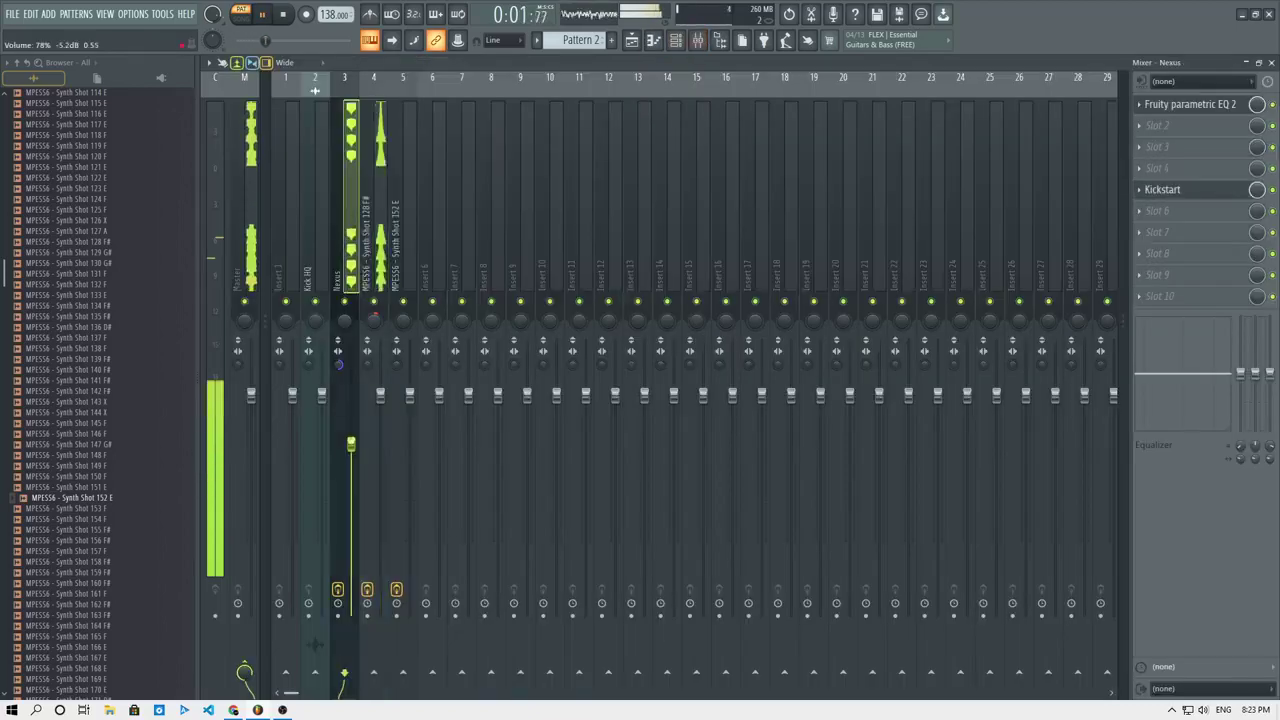
drag(350, 443, 350, 453)
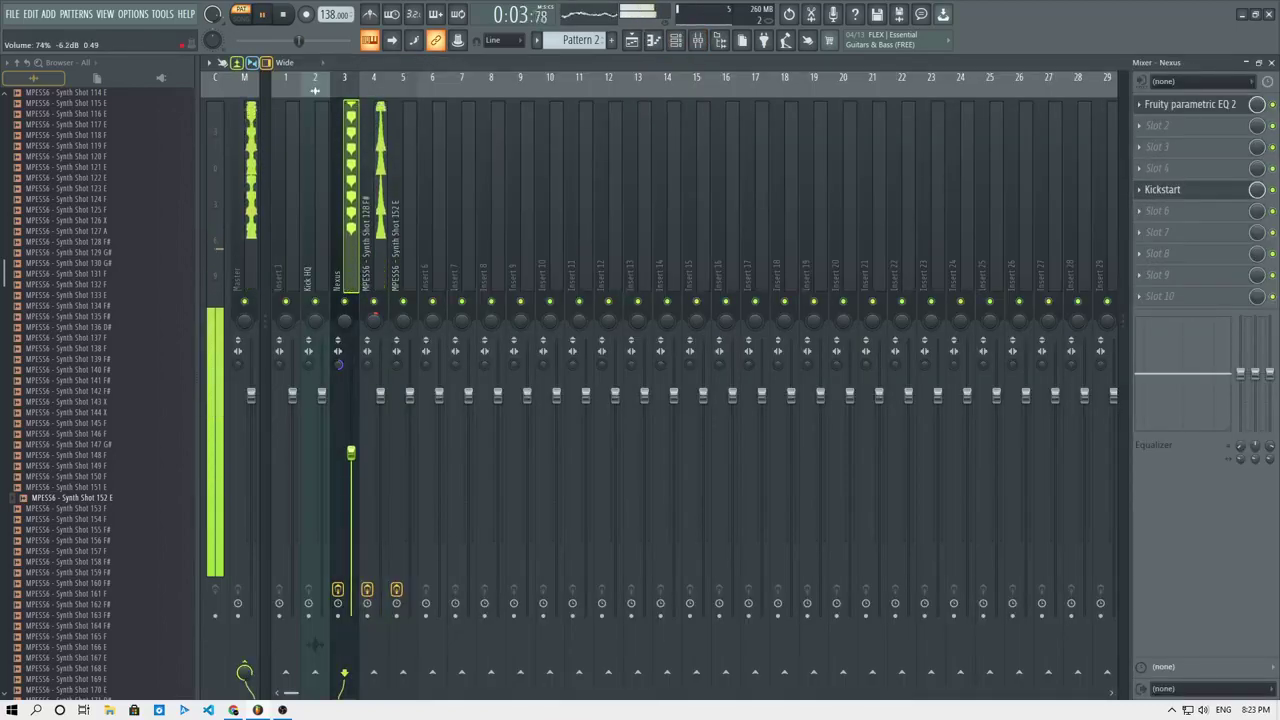
click(380, 206)
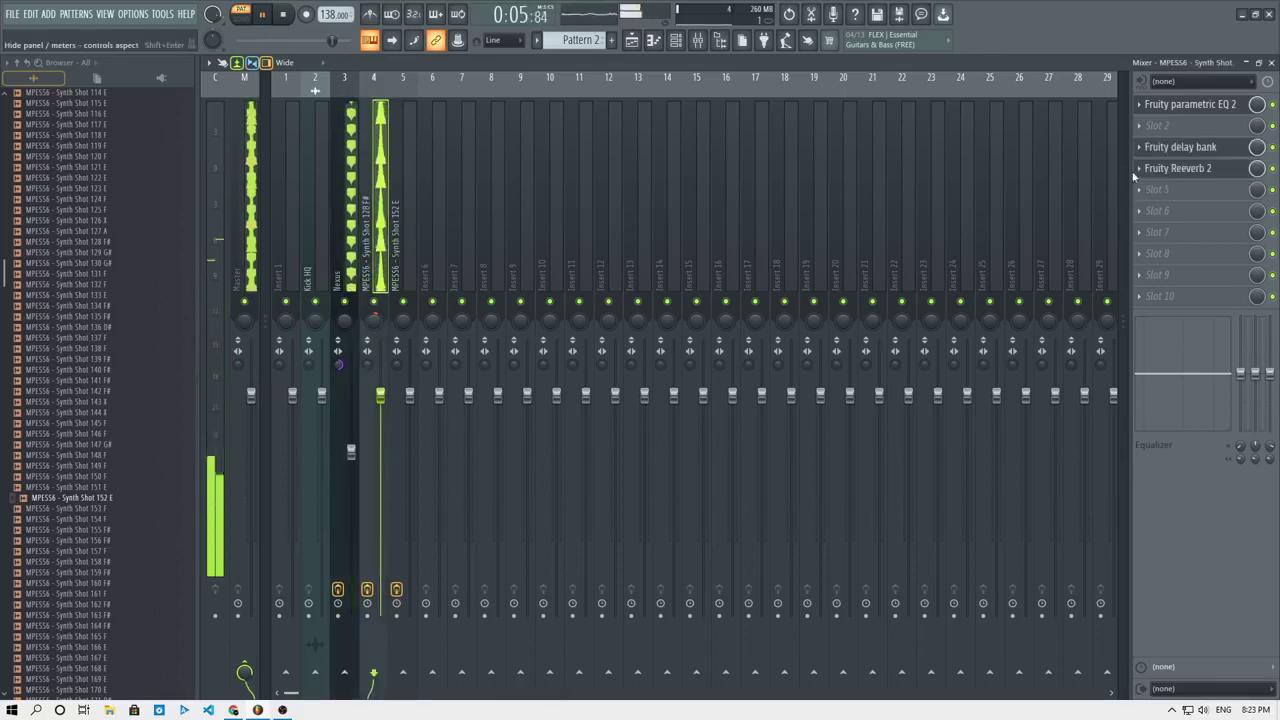
key(space)
Play the arrangement in song mode and open Synth Shot 128 F#'s notes in the piano roll.
key(F5)
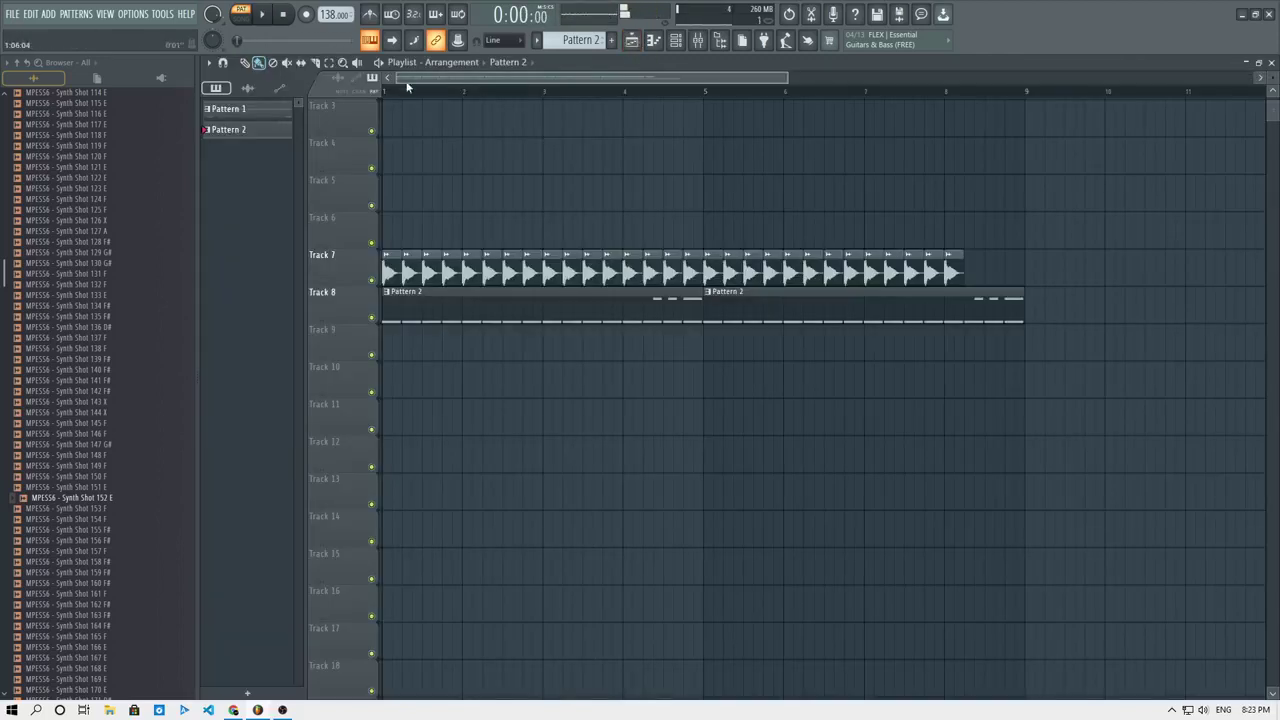
key(l)
key(space)
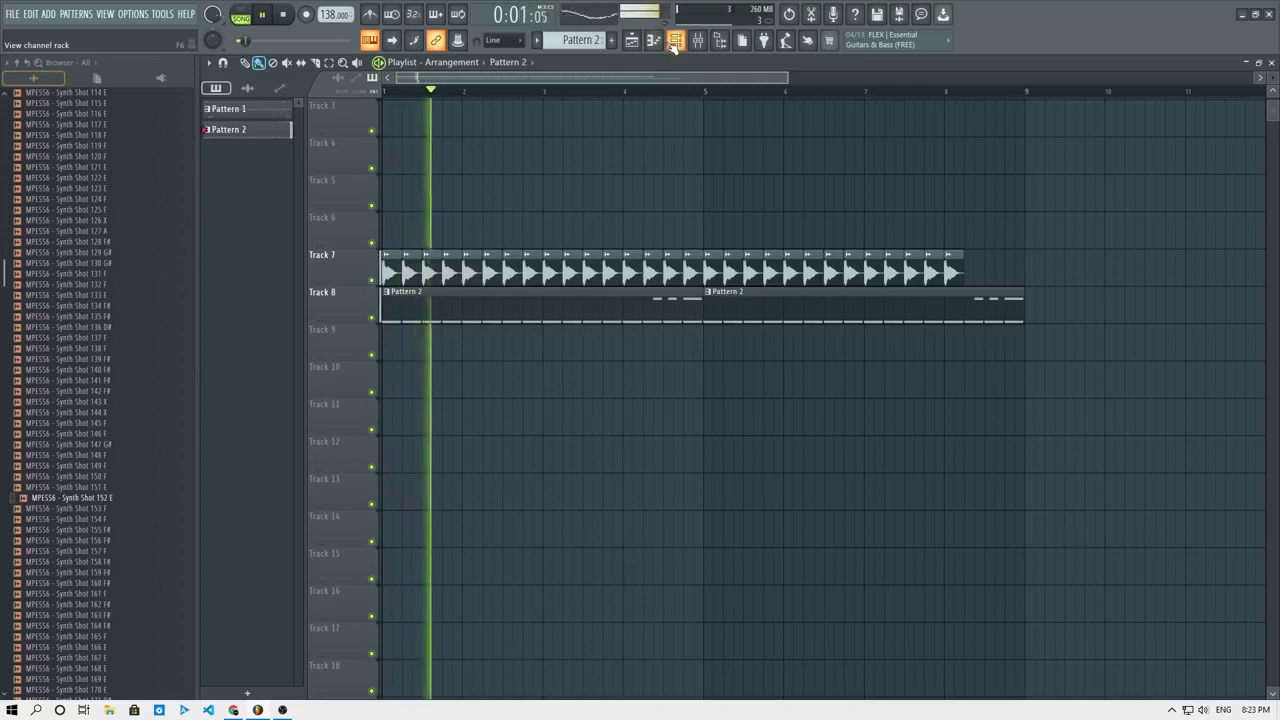
key(F6)
click(650, 137)
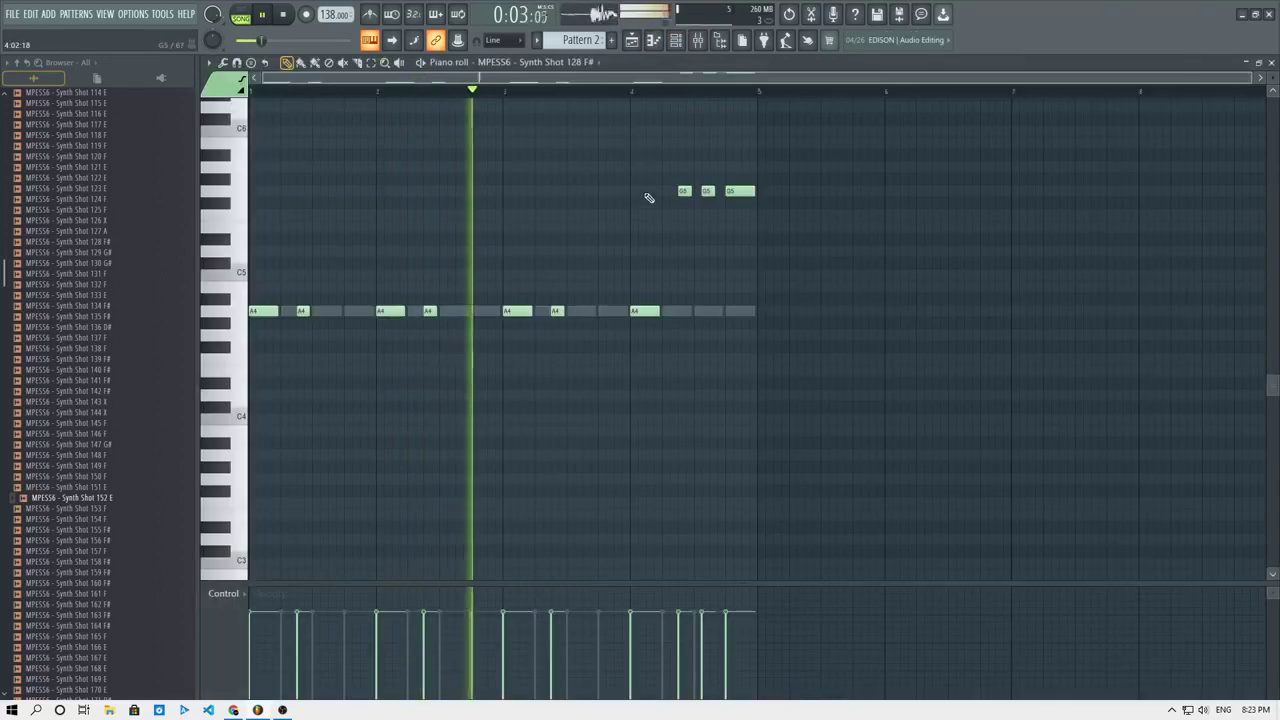
key(space)
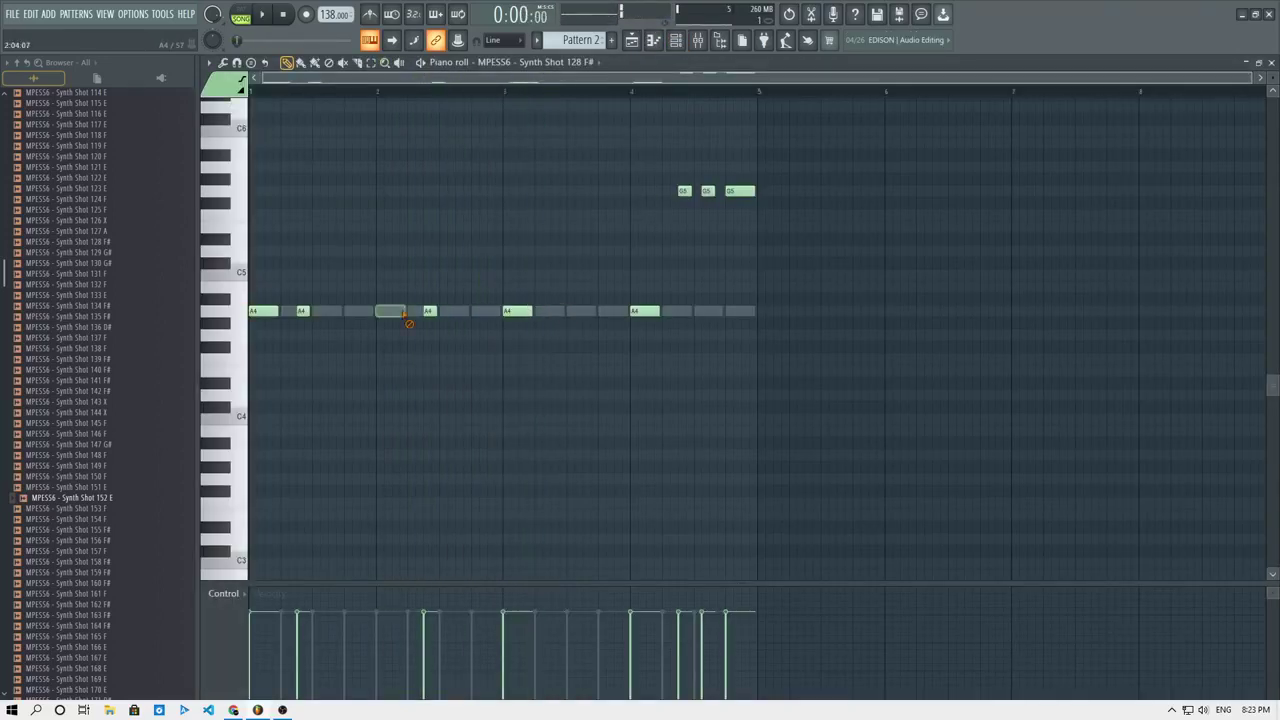
Delete the three G5 notes and the bar 4 A4 note from Synth Shot 128 F#, and transpose its remaining notes up to E5.
key(space)
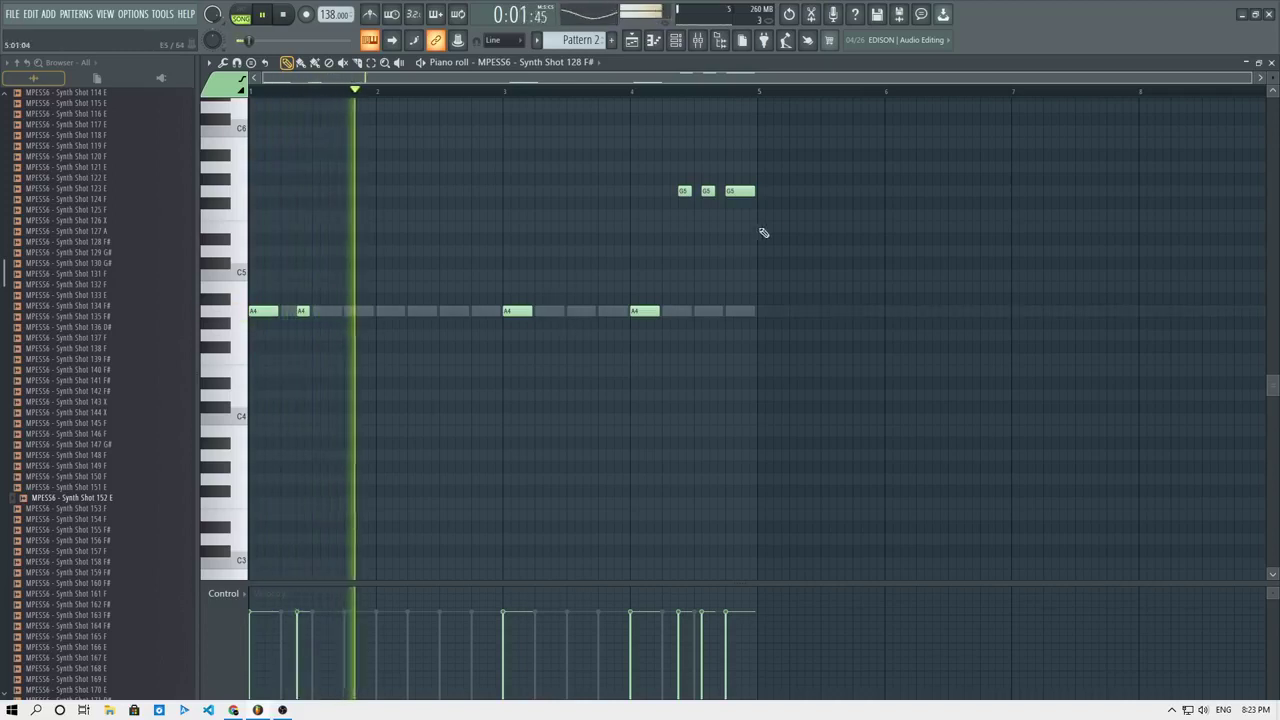
right_click(740, 190)
right_click(684, 190)
right_click(707, 191)
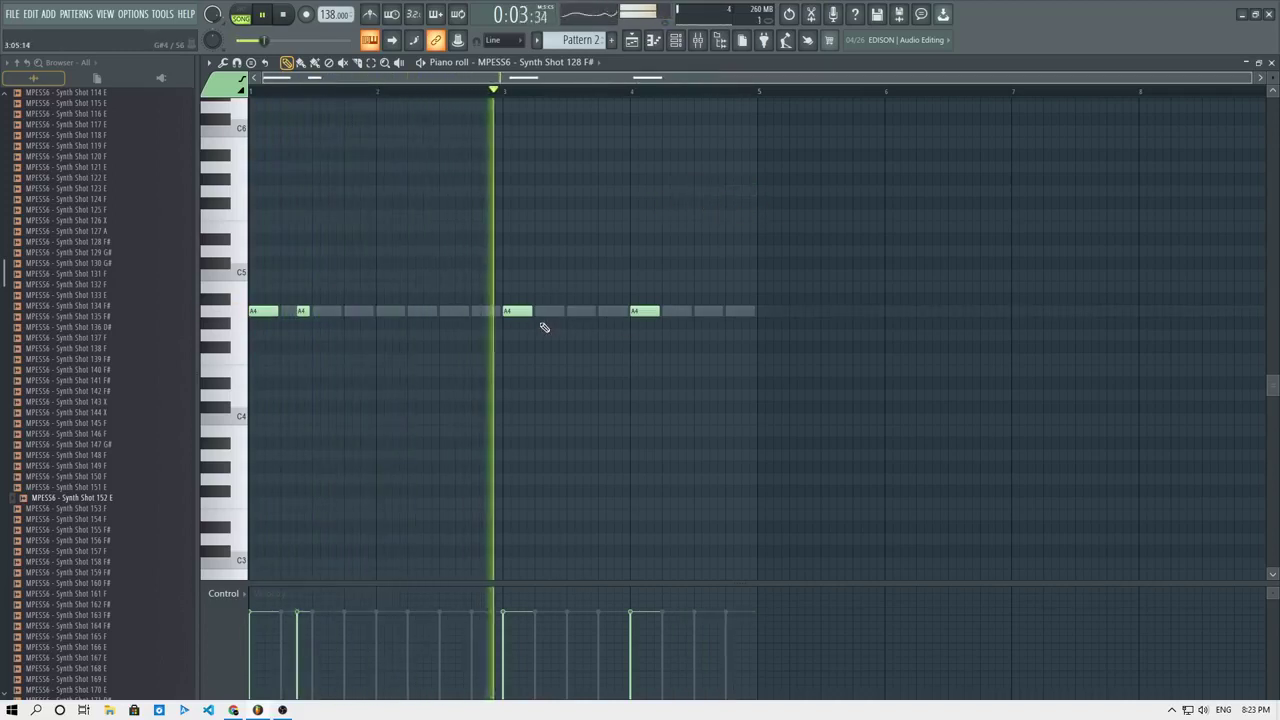
key(space)
drag(632, 326, 250, 290)
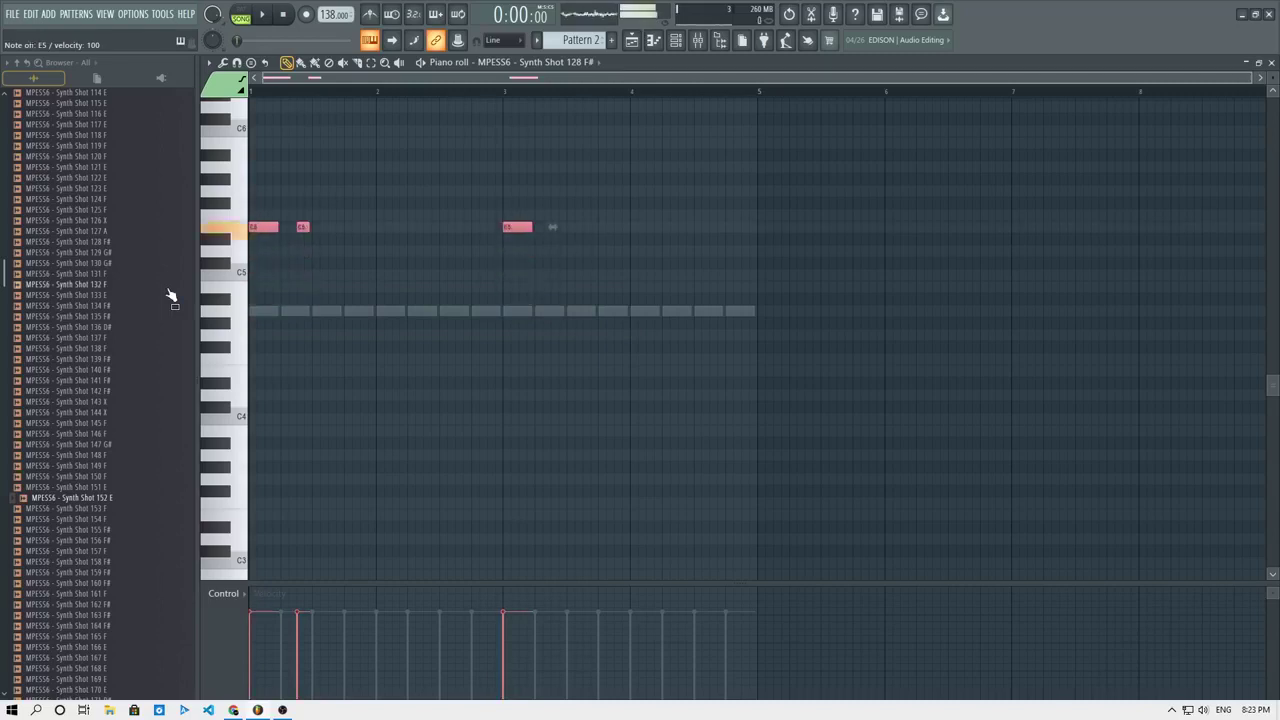
Transpose all A4 notes in the Nexus pattern down to E4 and play the result.
double_click(273, 315)
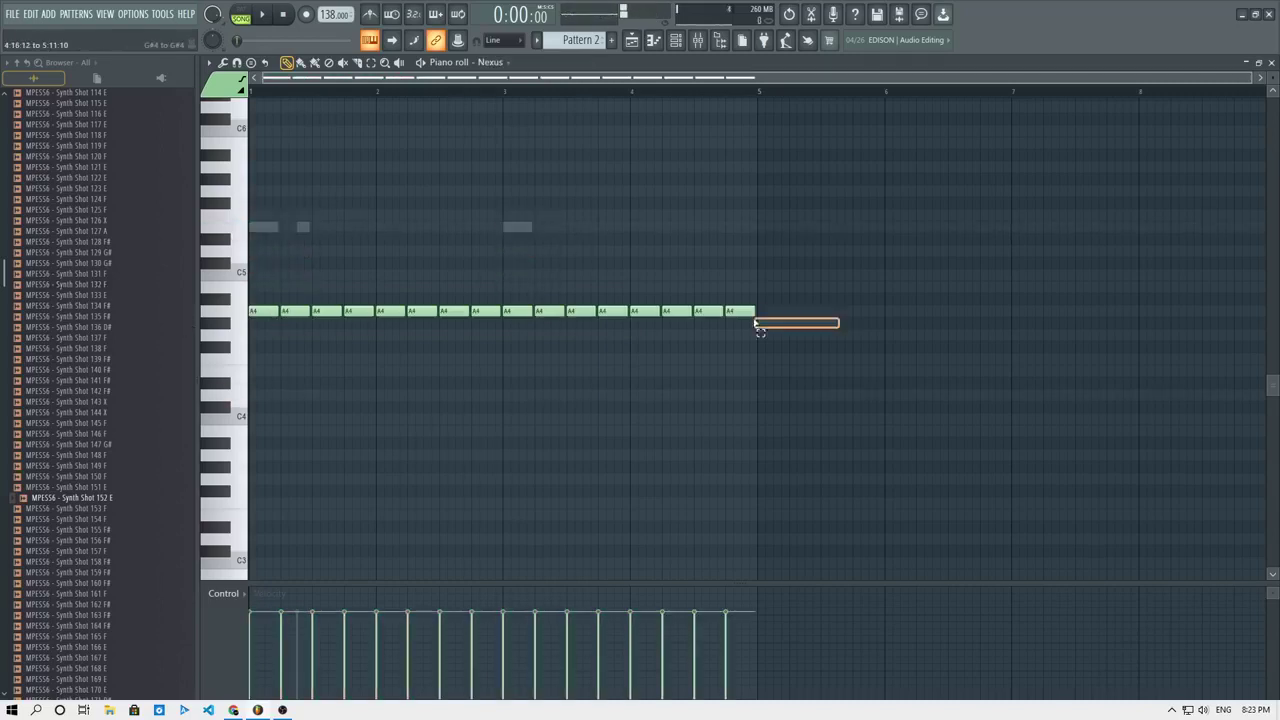
drag(760, 330, 225, 300)
key(shift+Down)
key(shift+Down)
key(shift+Down)
key(shift+Down)
key(shift+Down)
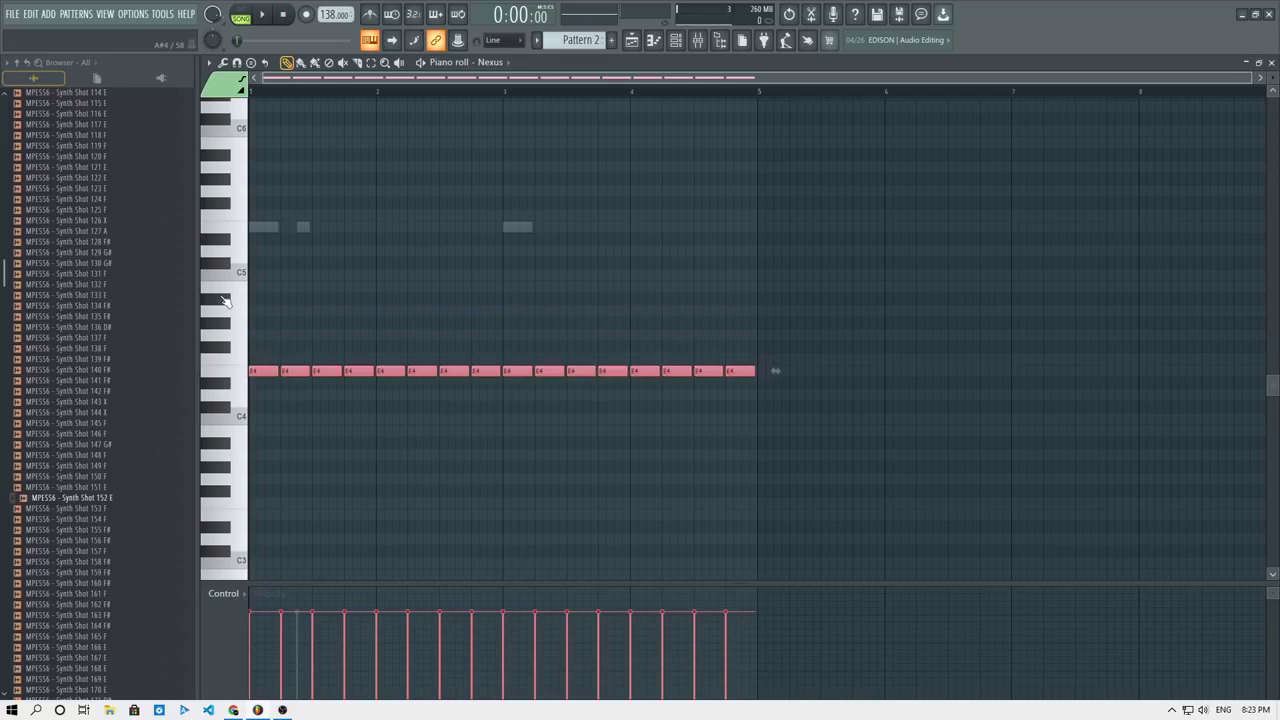
key(space)
key(ctrl+d)
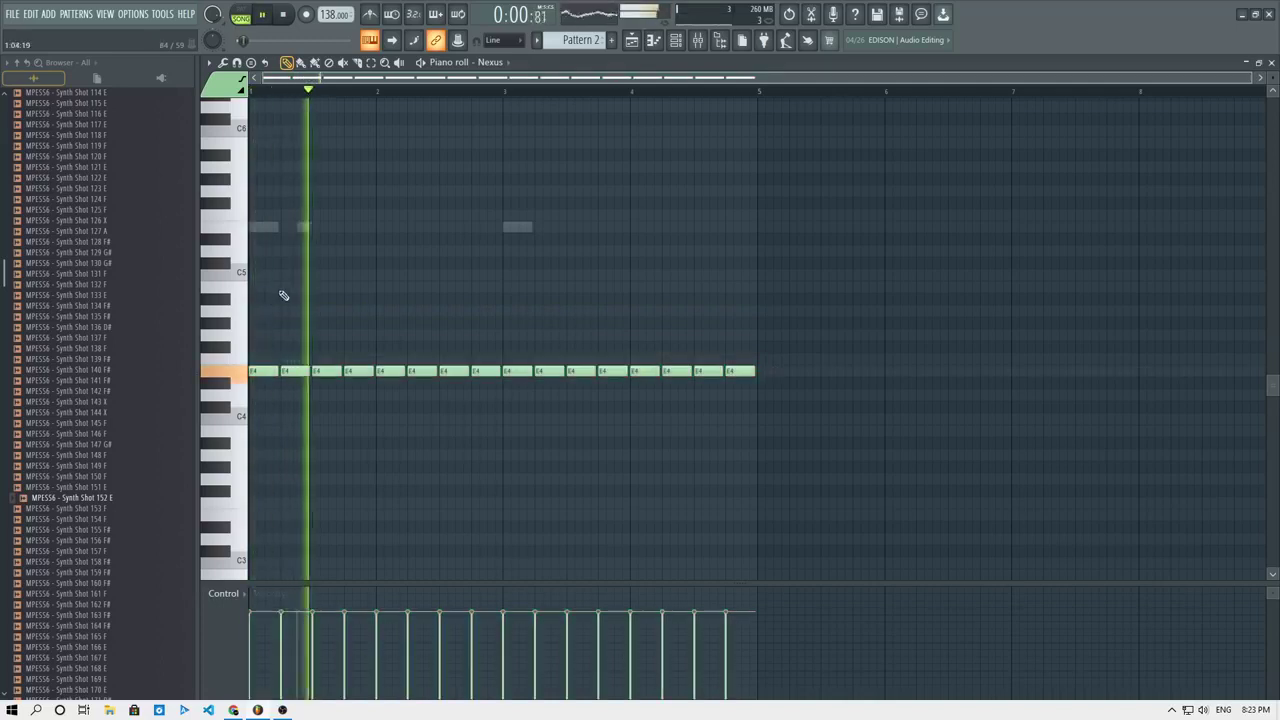
key(space)
In Synth Shot 128 F#, replace the short bar 1 E5 note with one later in the bar and add an E5 note at bar 2.
double_click(306, 229)
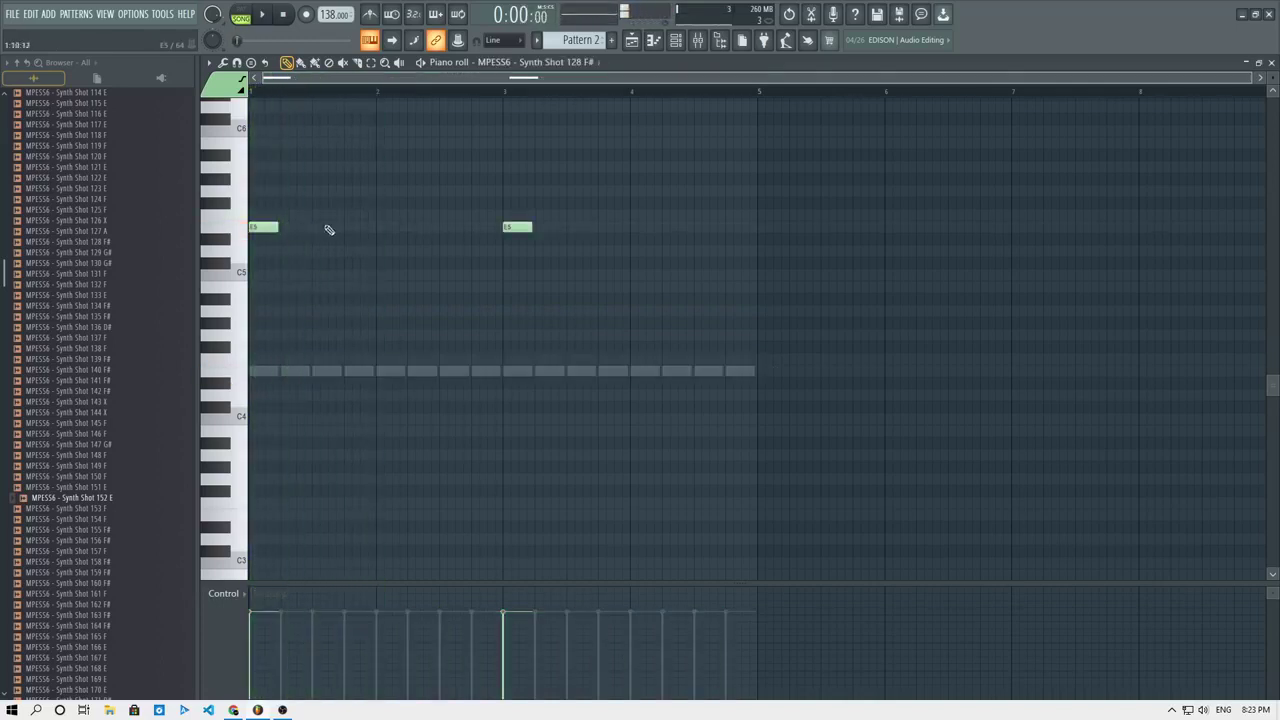
key(space)
click(333, 228)
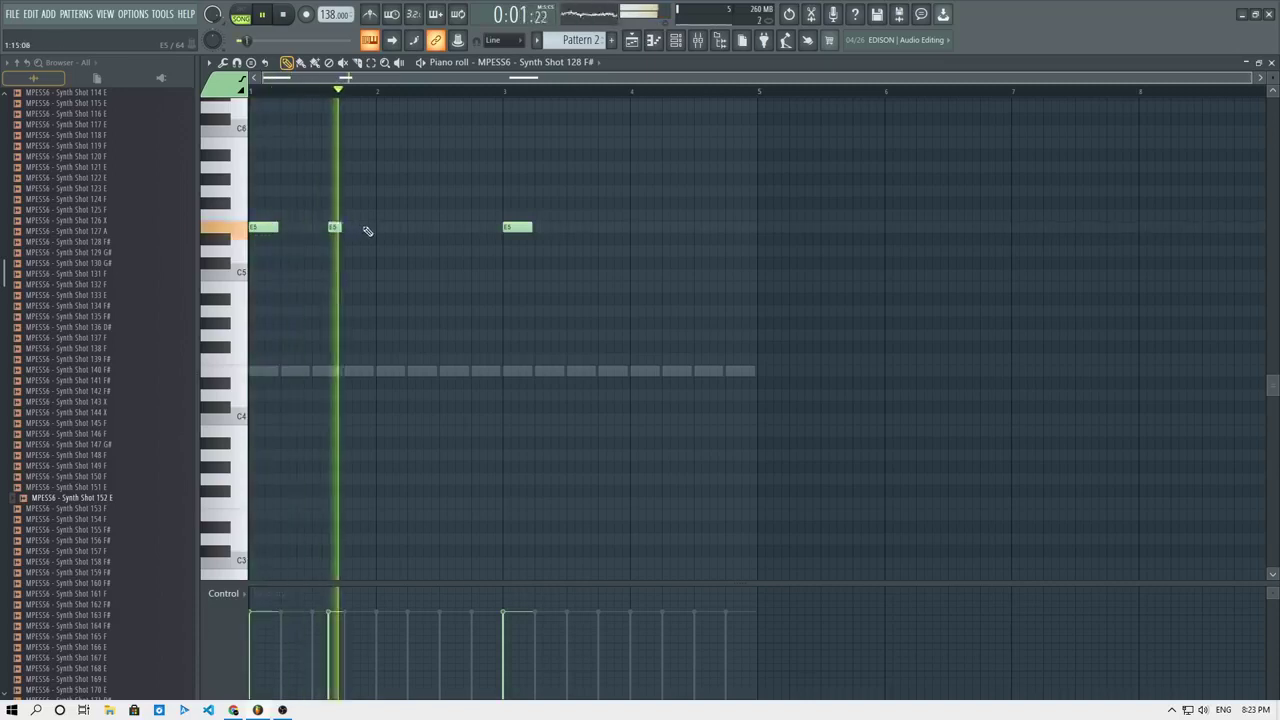
click(386, 228)
key(space)
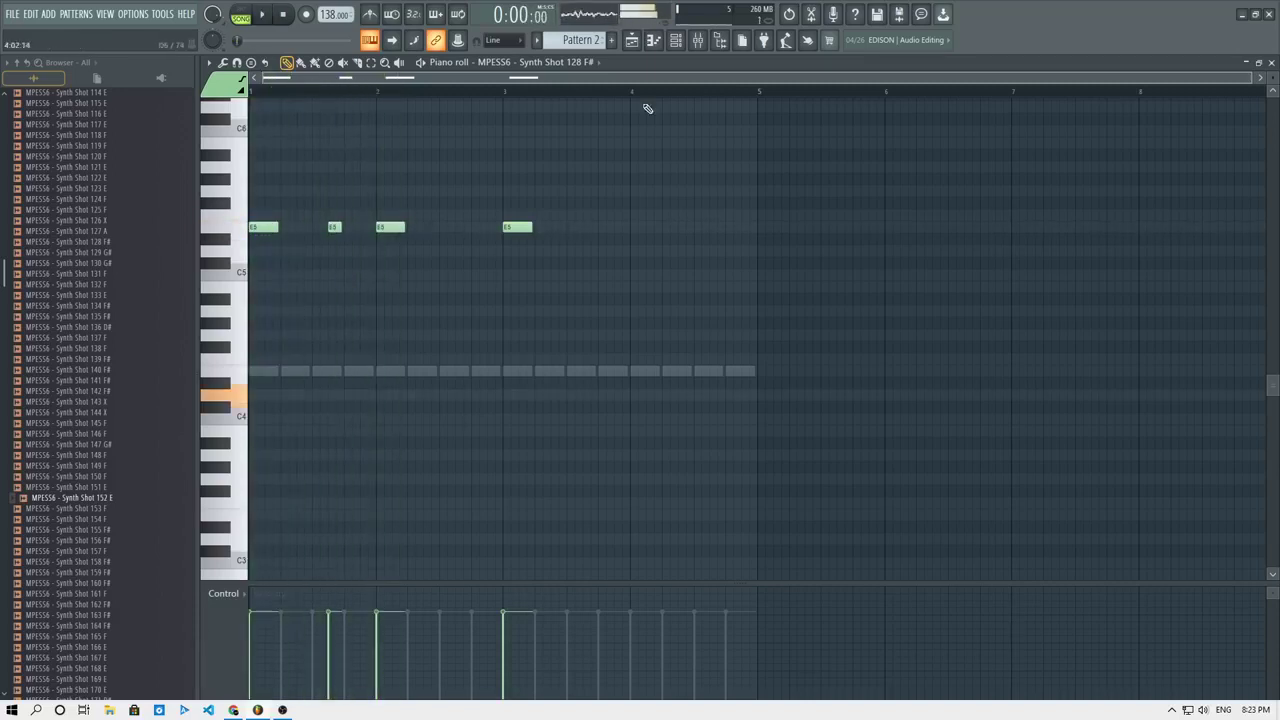
Open Synth Shot 152 E's notes in the piano roll and try an E5 note on the second beat of bar 1.
click(676, 40)
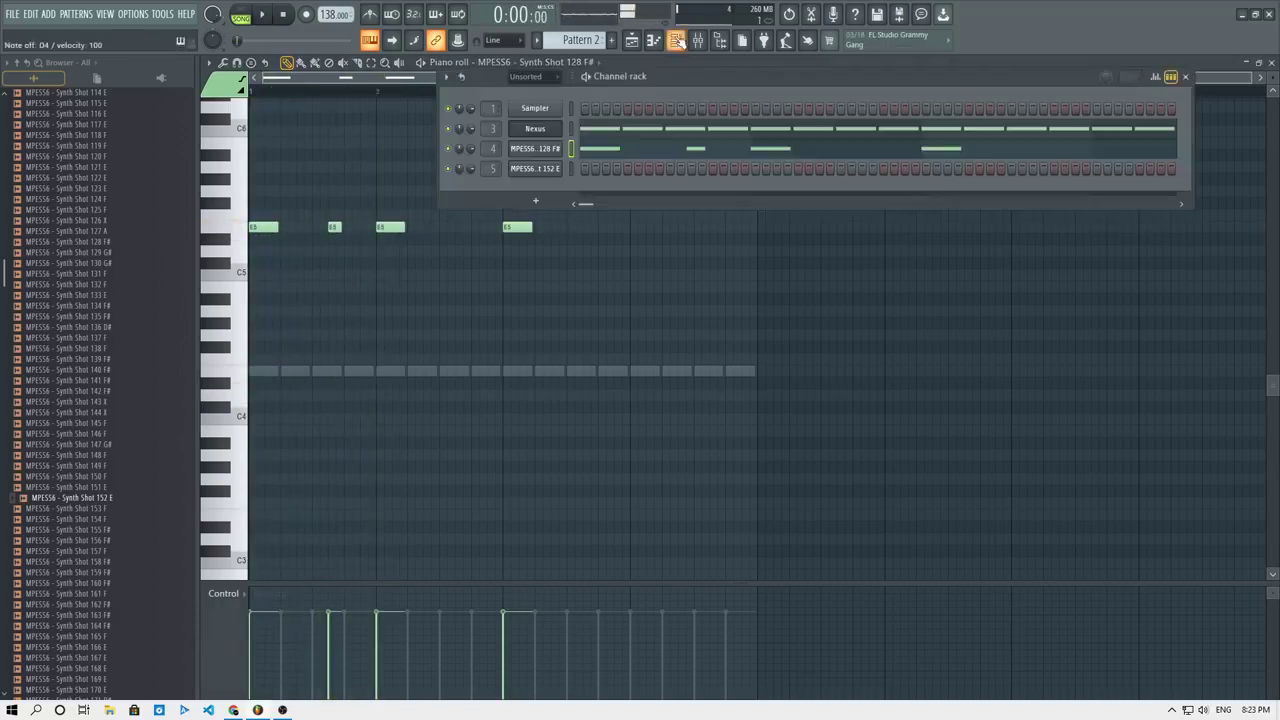
right_click(565, 170)
click(590, 174)
click(434, 300)
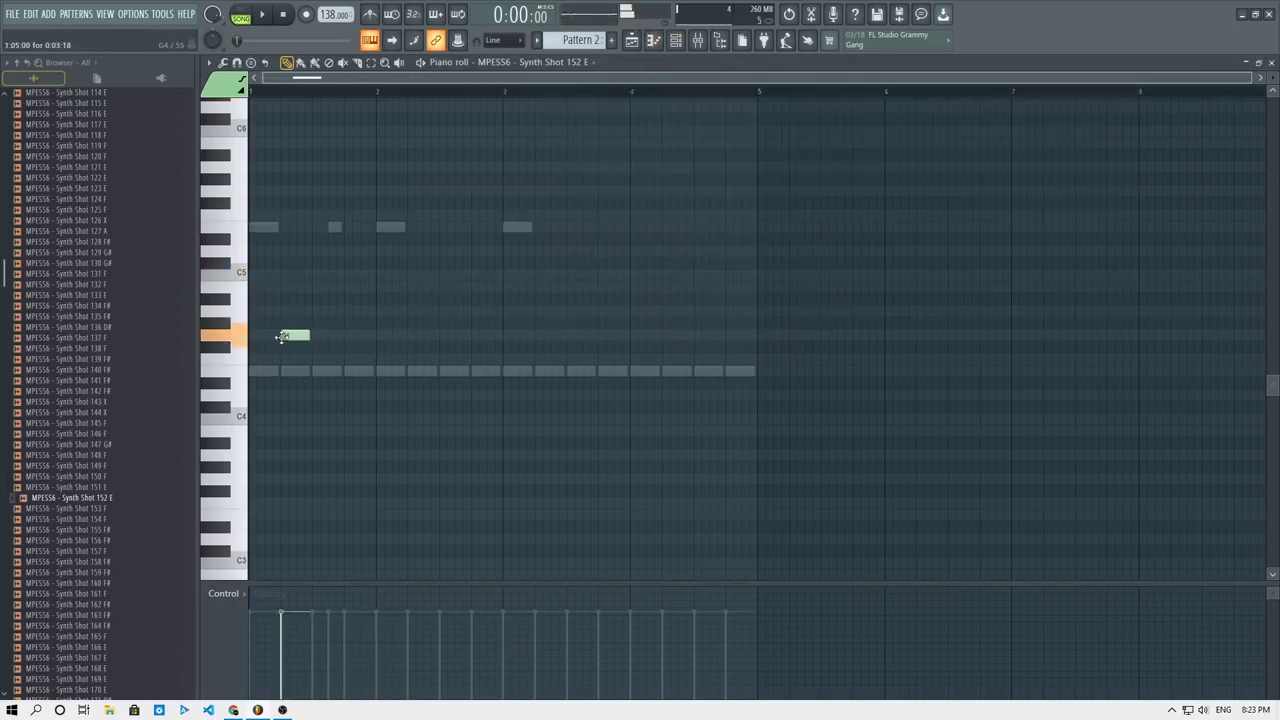
key(space)
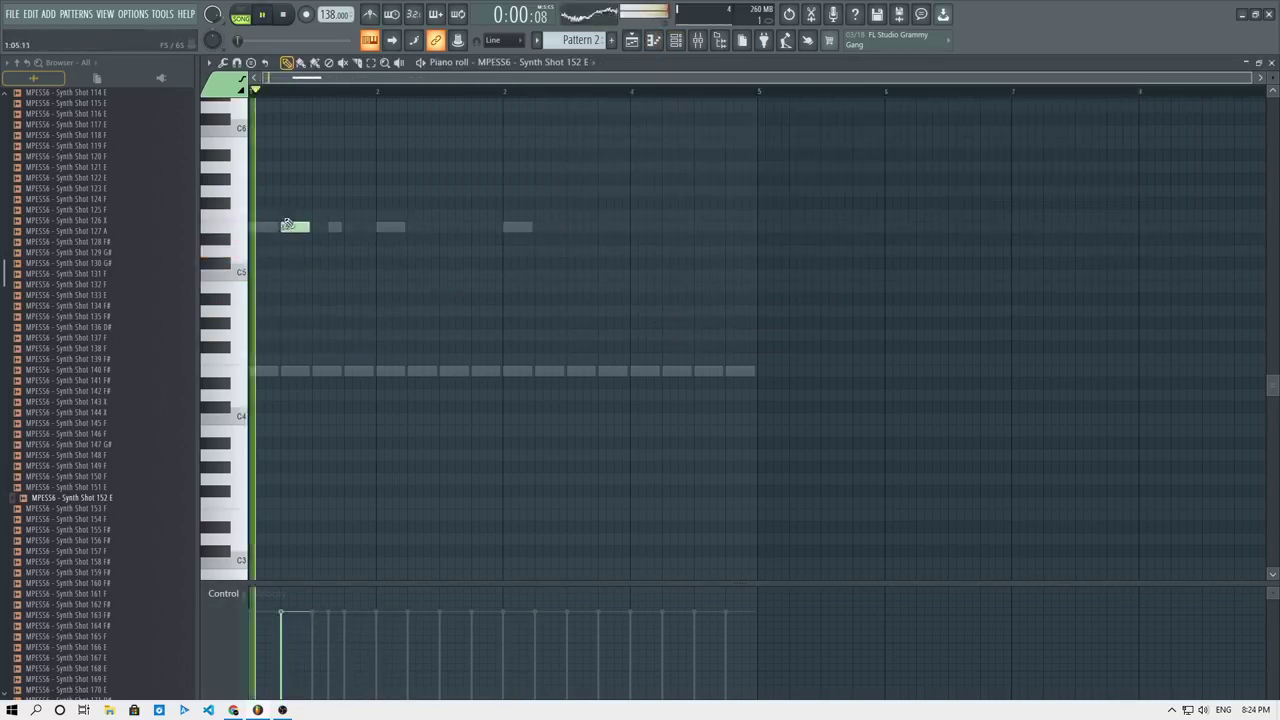
click(351, 226)
key(space)
right_click(351, 224)
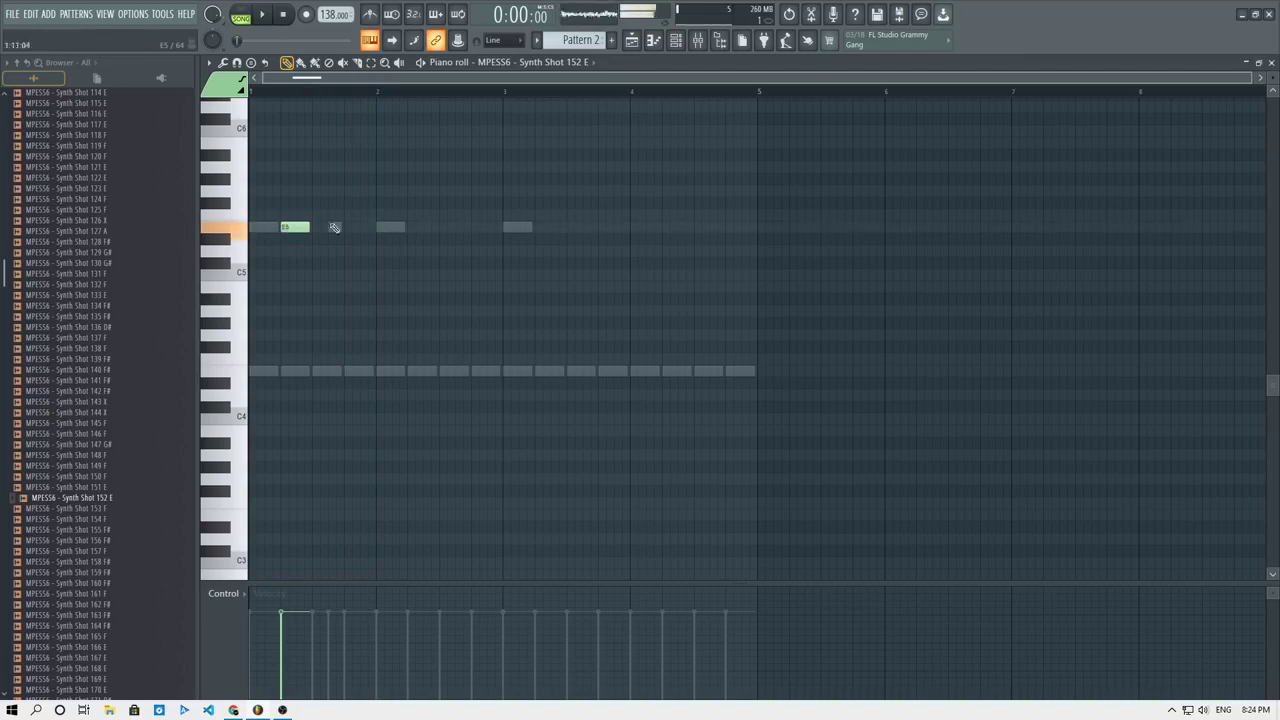
Try a Synth Shot 152 E line with longer E5 notes starting bars 1 and 2, followed by shorter G5 and F#5 notes.
click(271, 227)
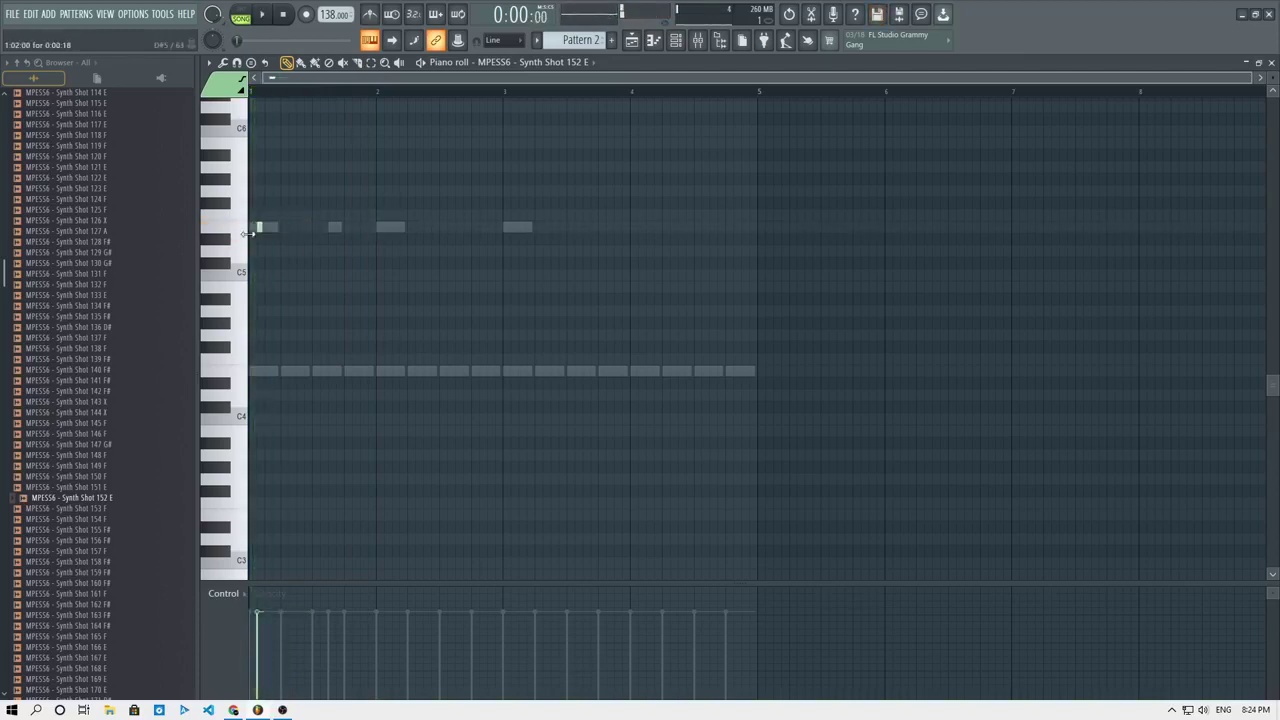
key(space)
click(379, 228)
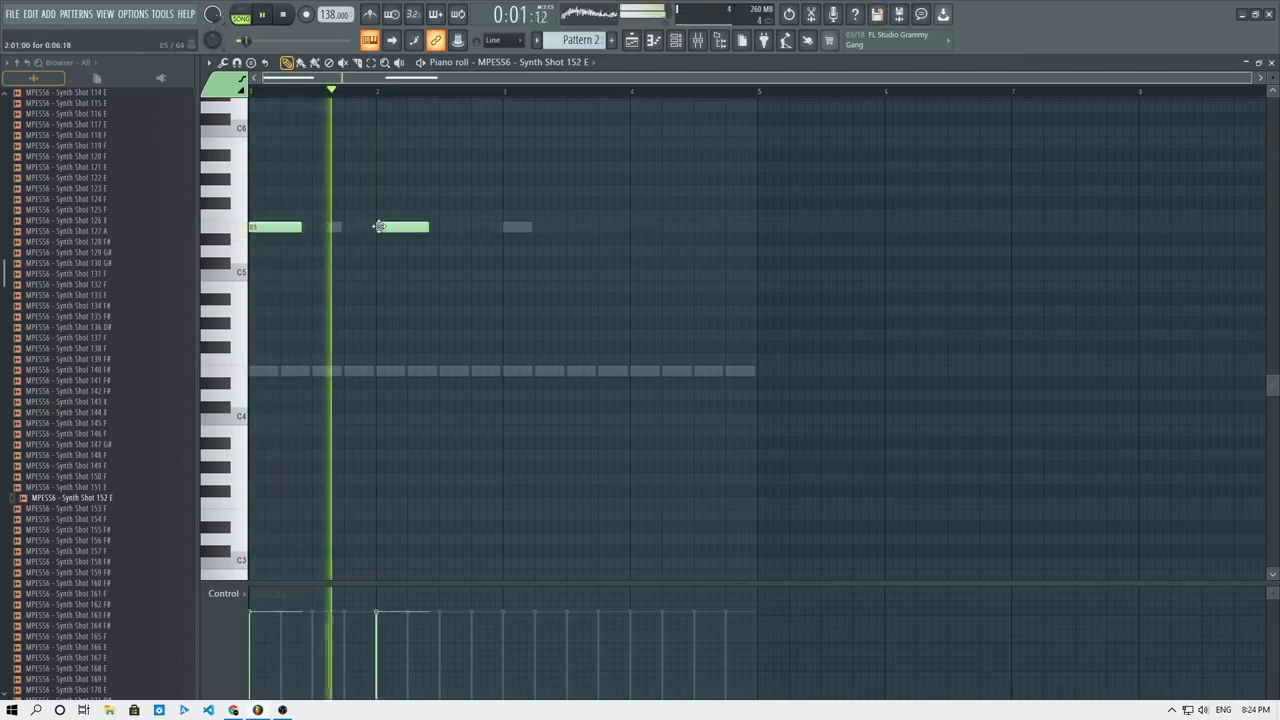
click(446, 191)
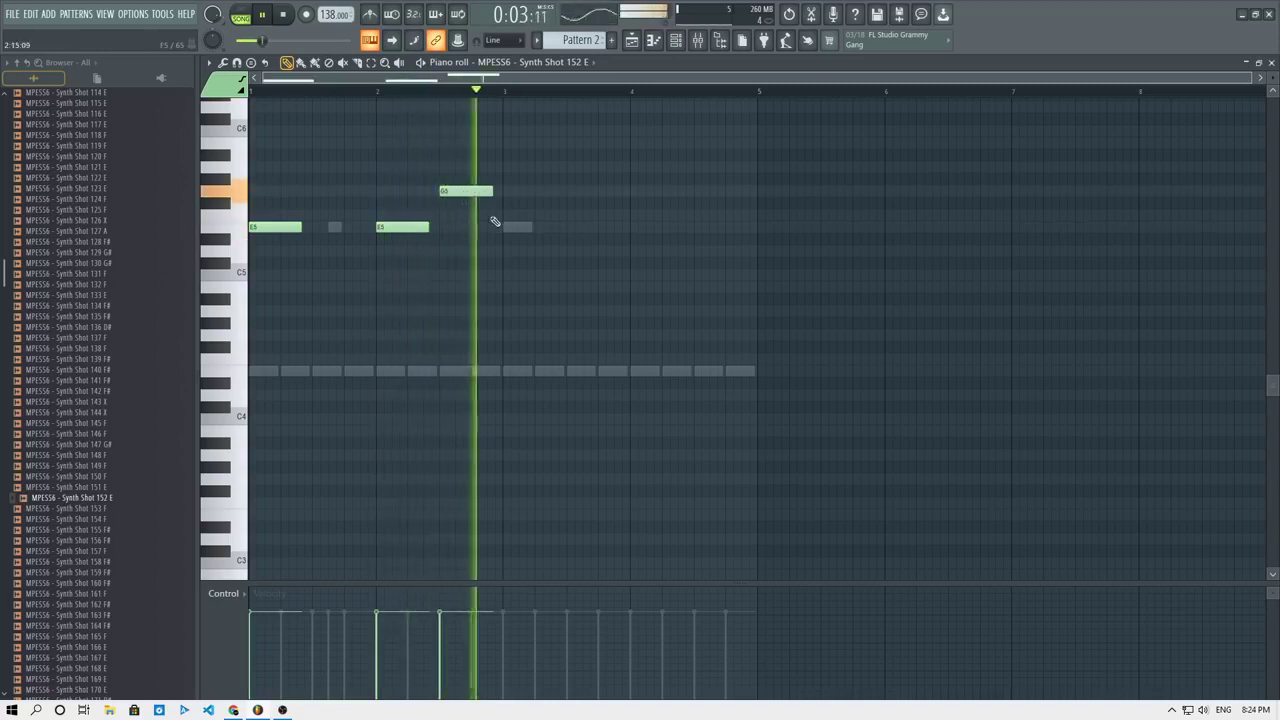
key(space)
drag(487, 195, 468, 193)
key(space)
click(475, 203)
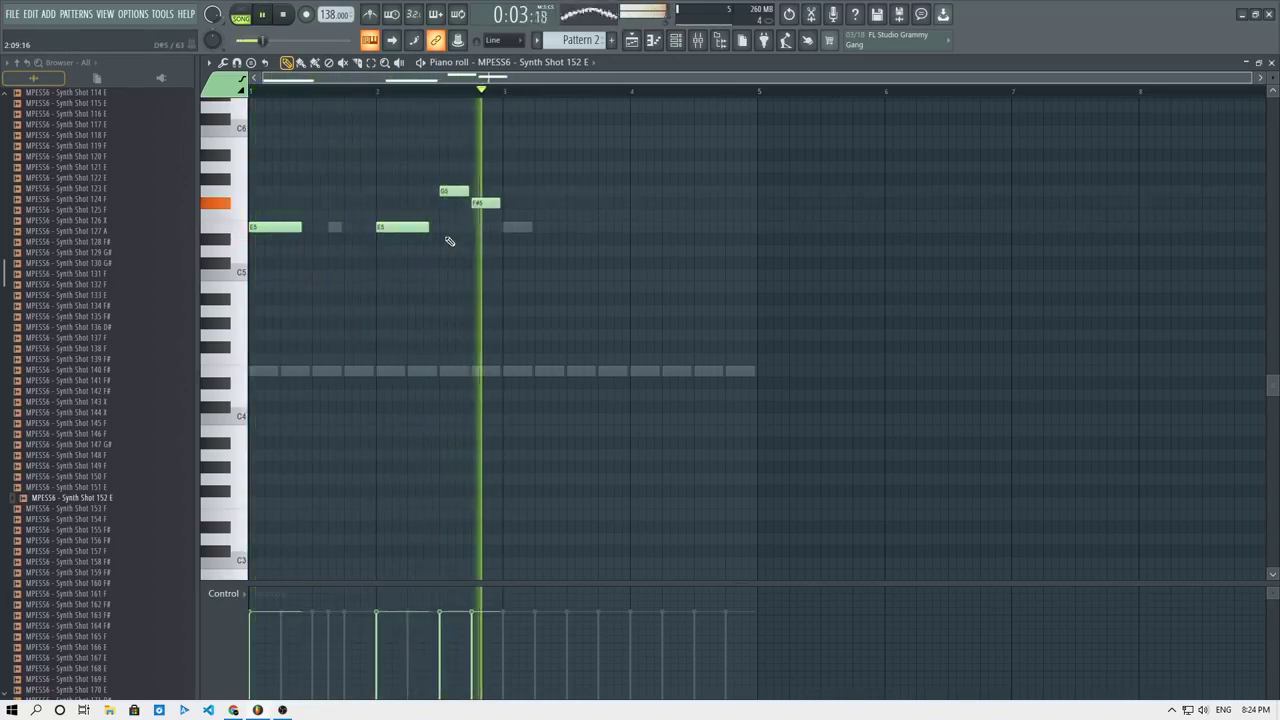
Stop playback and delete all trial notes from Synth Shot 152 E.
key(space)
right_click(484, 204)
right_click(450, 190)
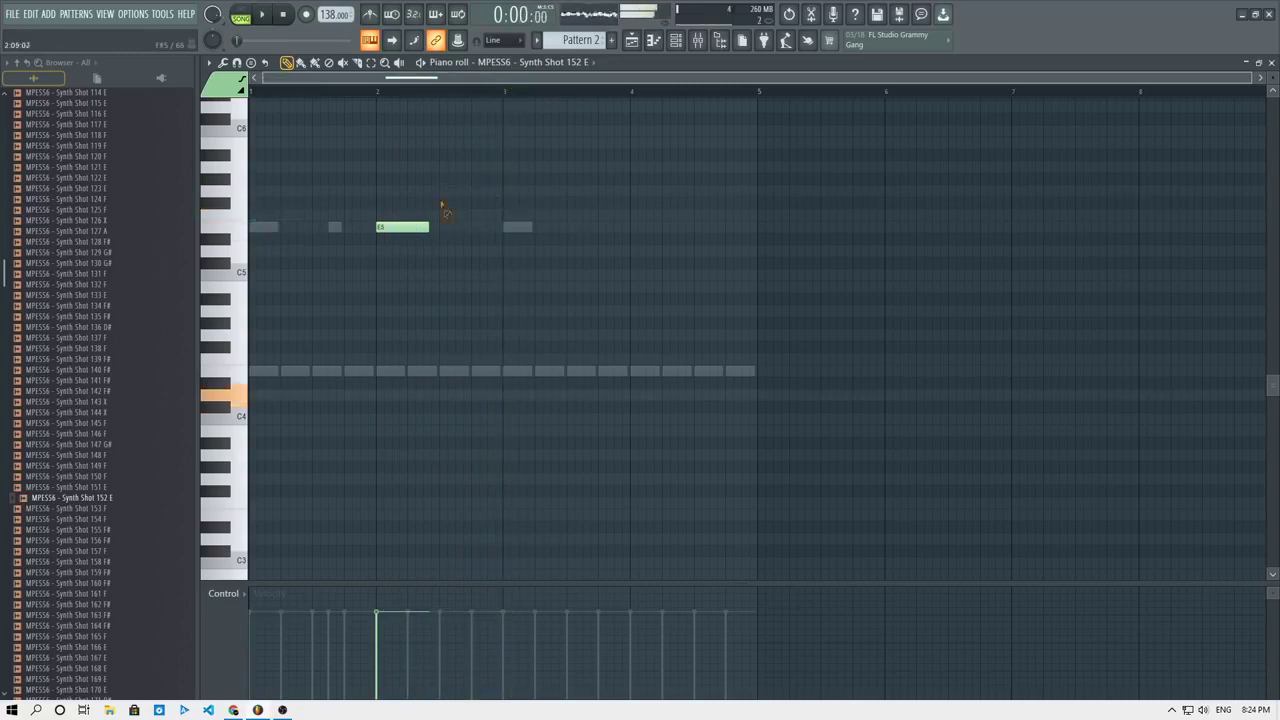
Show the channel rack and audition further synth shot samples, including Synth Shot 153 F and 163 F#.
key(F6)
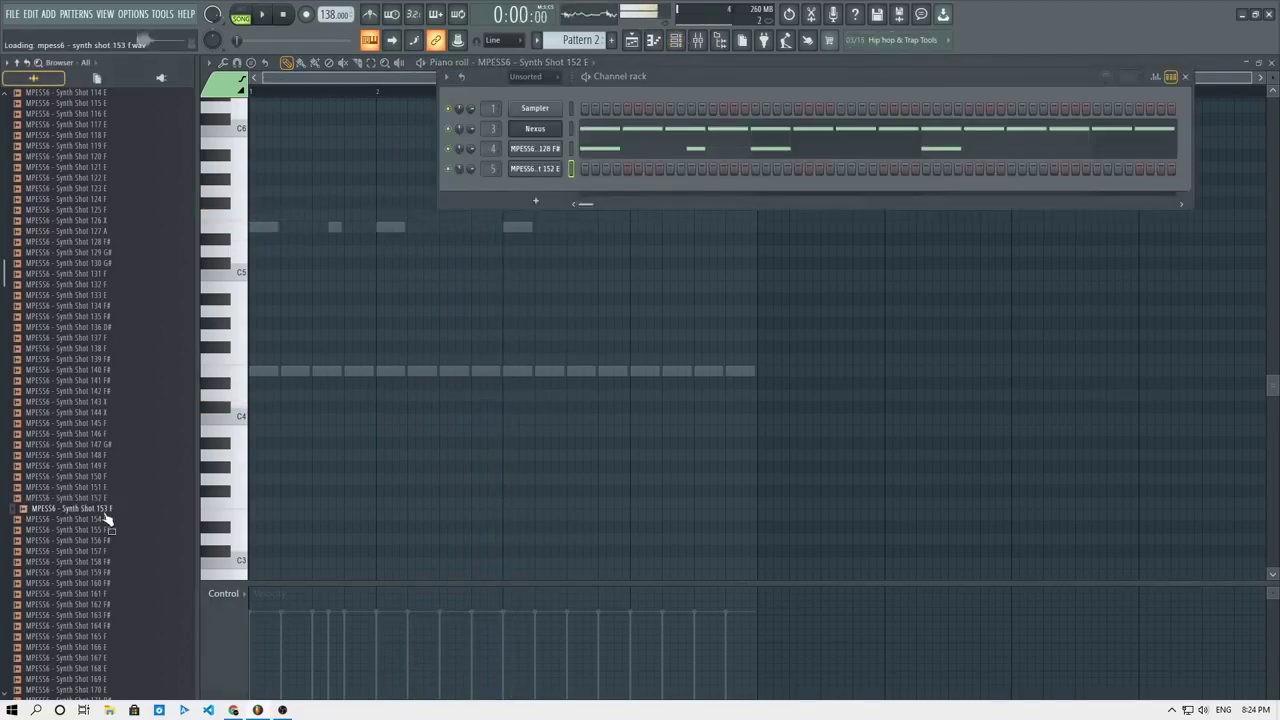
scroll(118, 455, down, 3)
click(120, 423)
scroll(125, 387, down, 3)
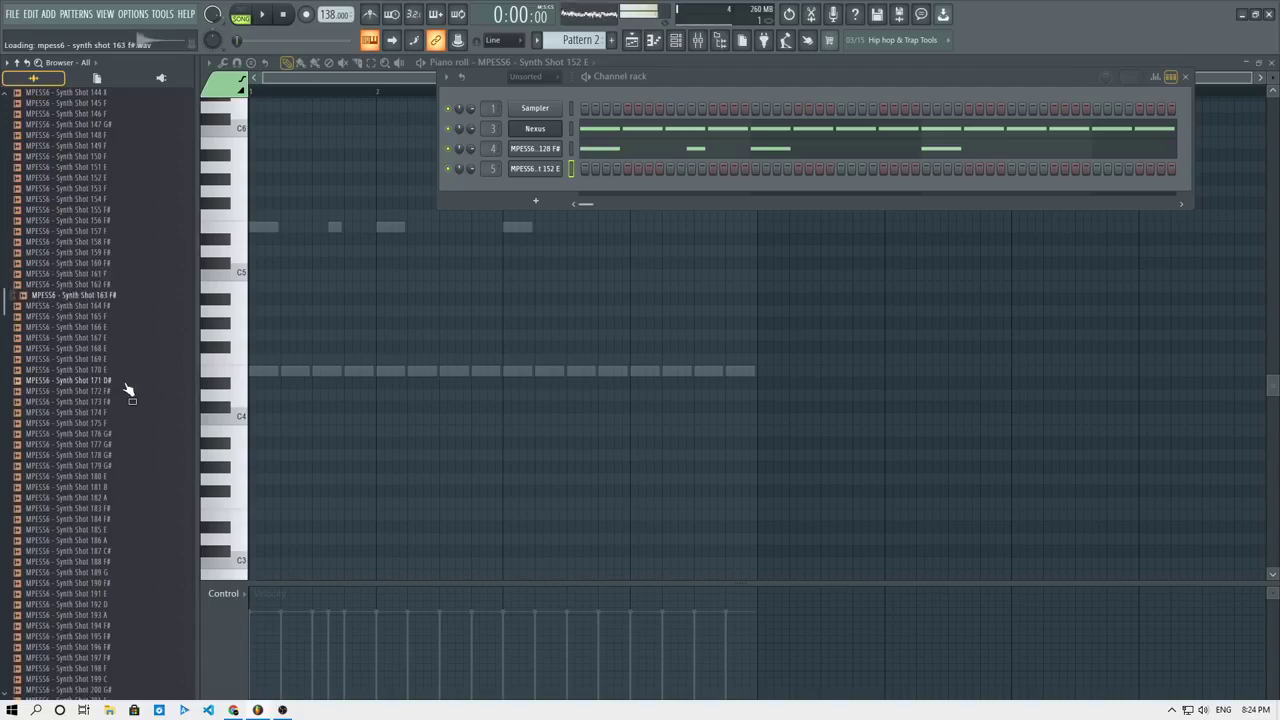
Switch to Facebook Live Producer, react with Care to "Hello bro" and the newer "idol" and Haha to "send me KICK HQ", and check notifications.
key(alt+Tab)
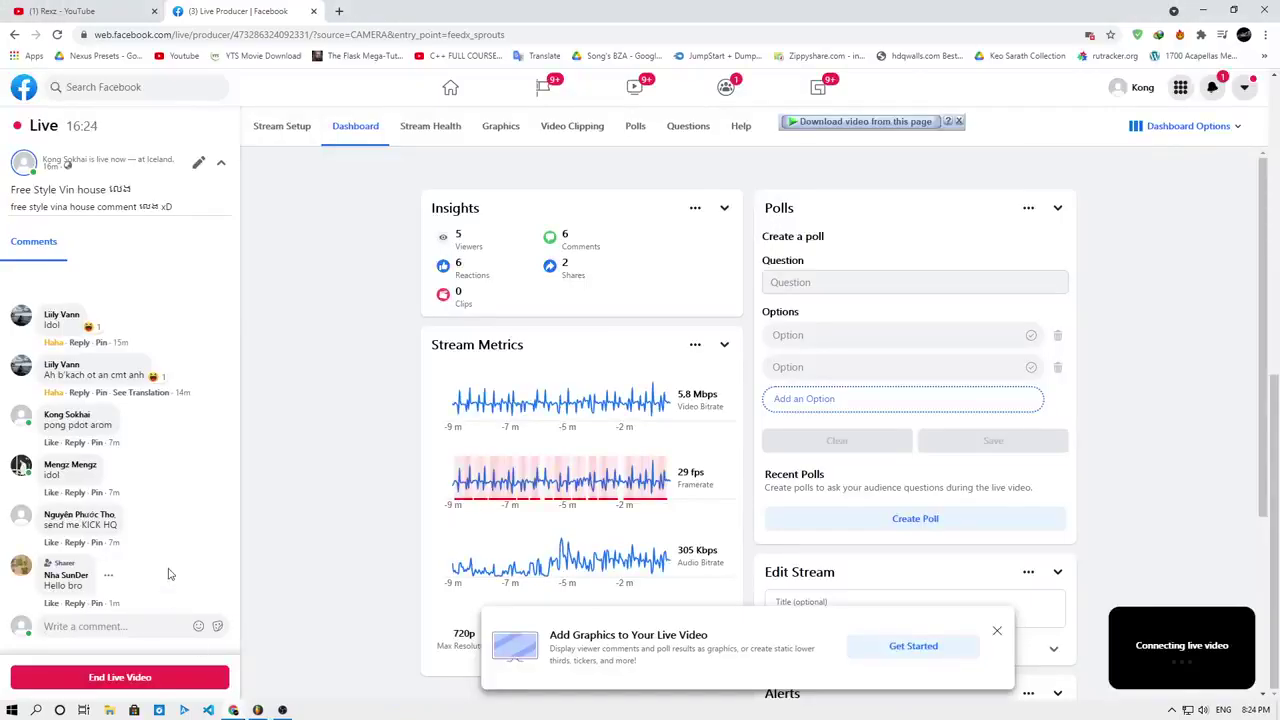
mouse_move(50, 605)
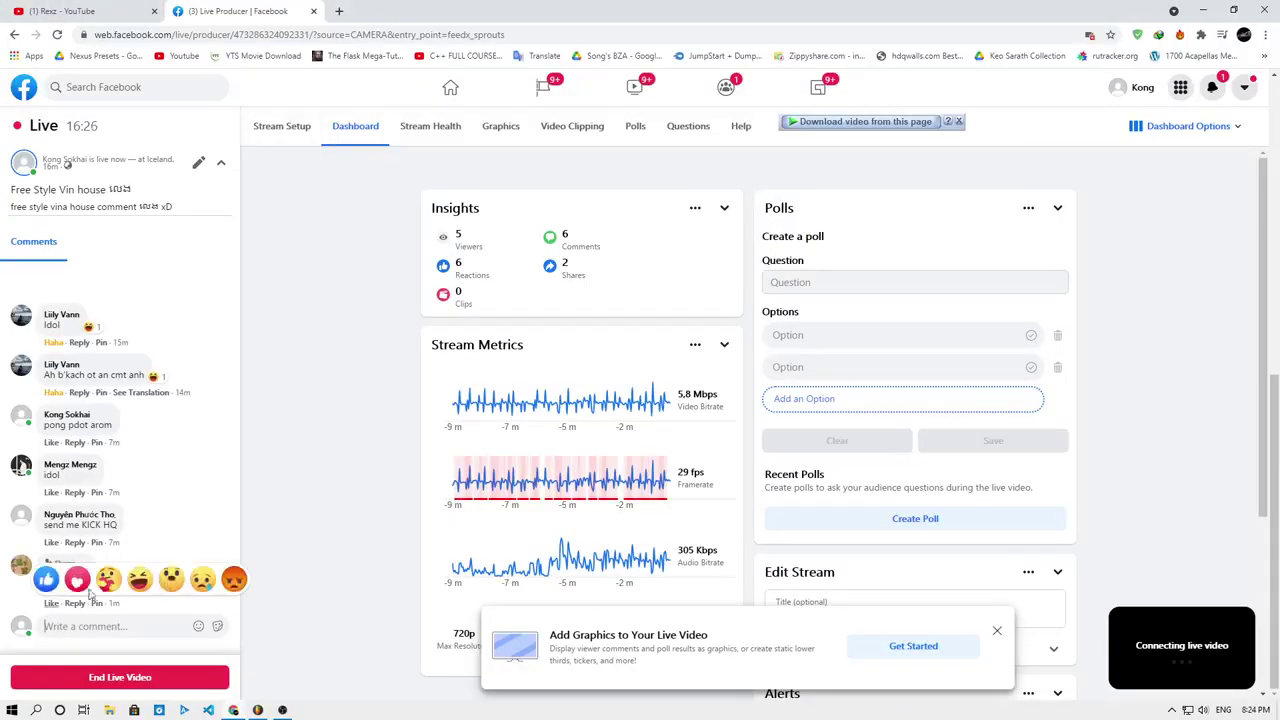
click(107, 579)
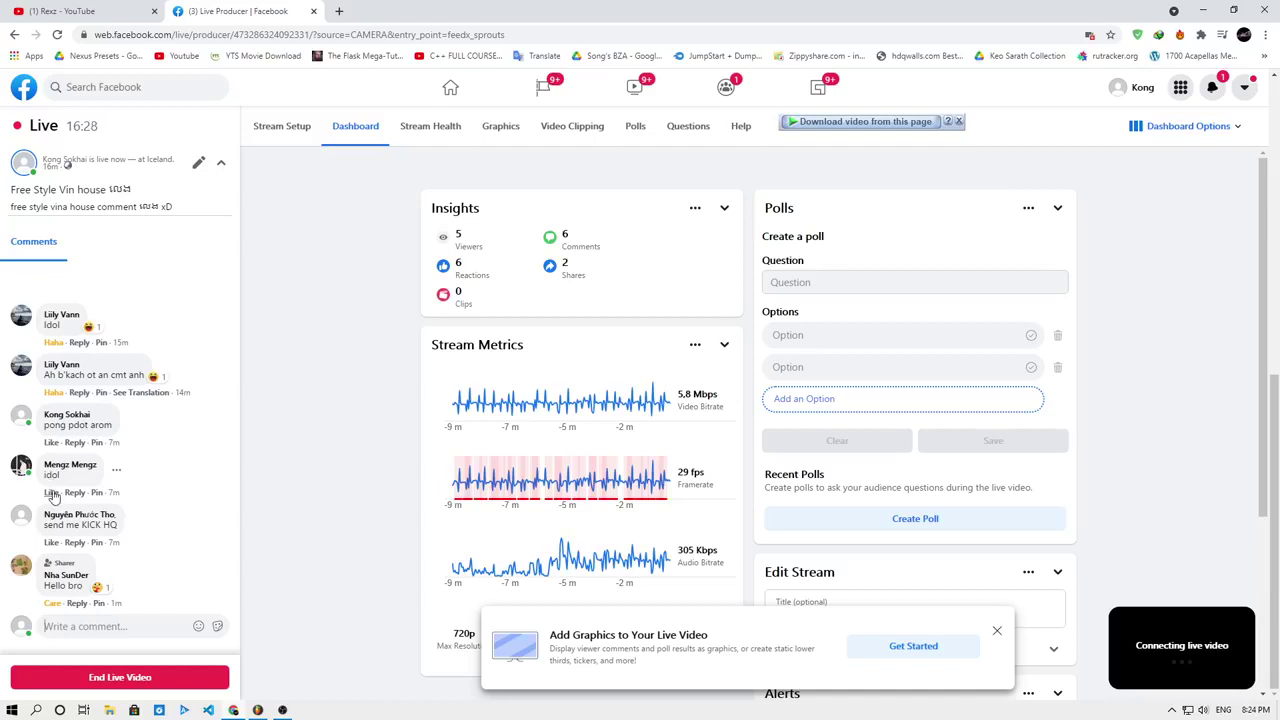
mouse_move(52, 492)
click(107, 470)
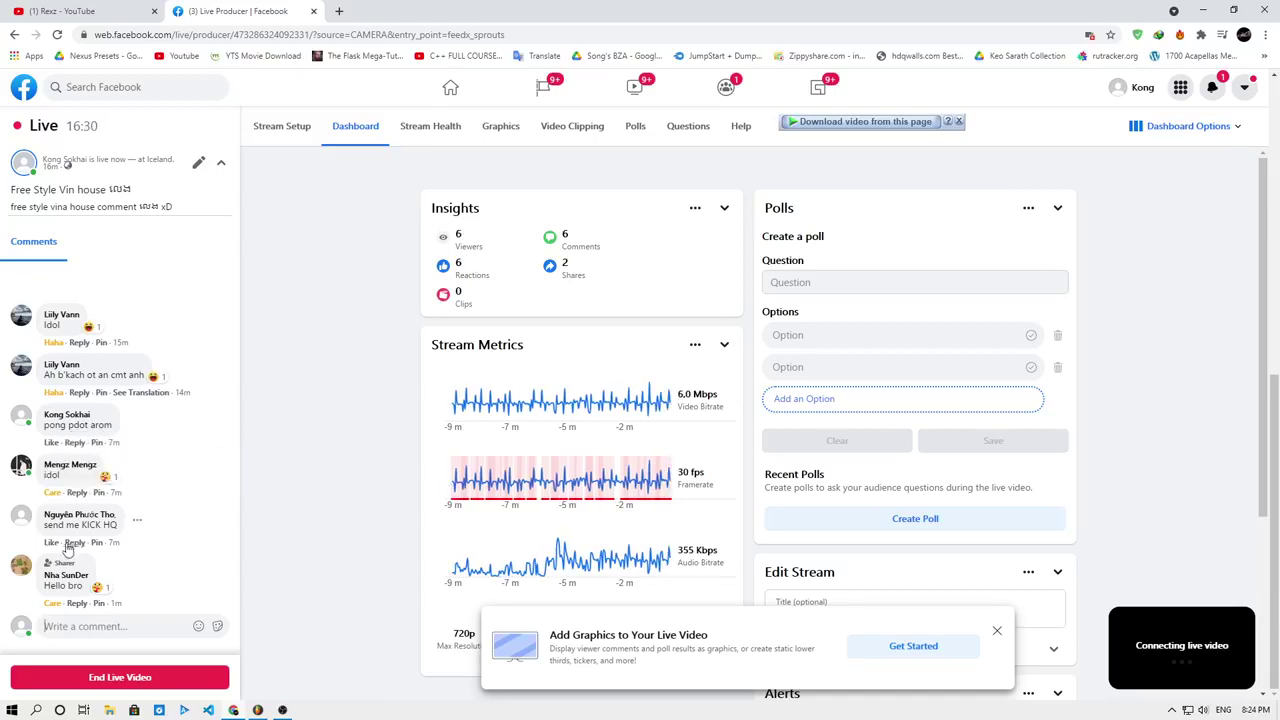
mouse_move(57, 546)
click(142, 518)
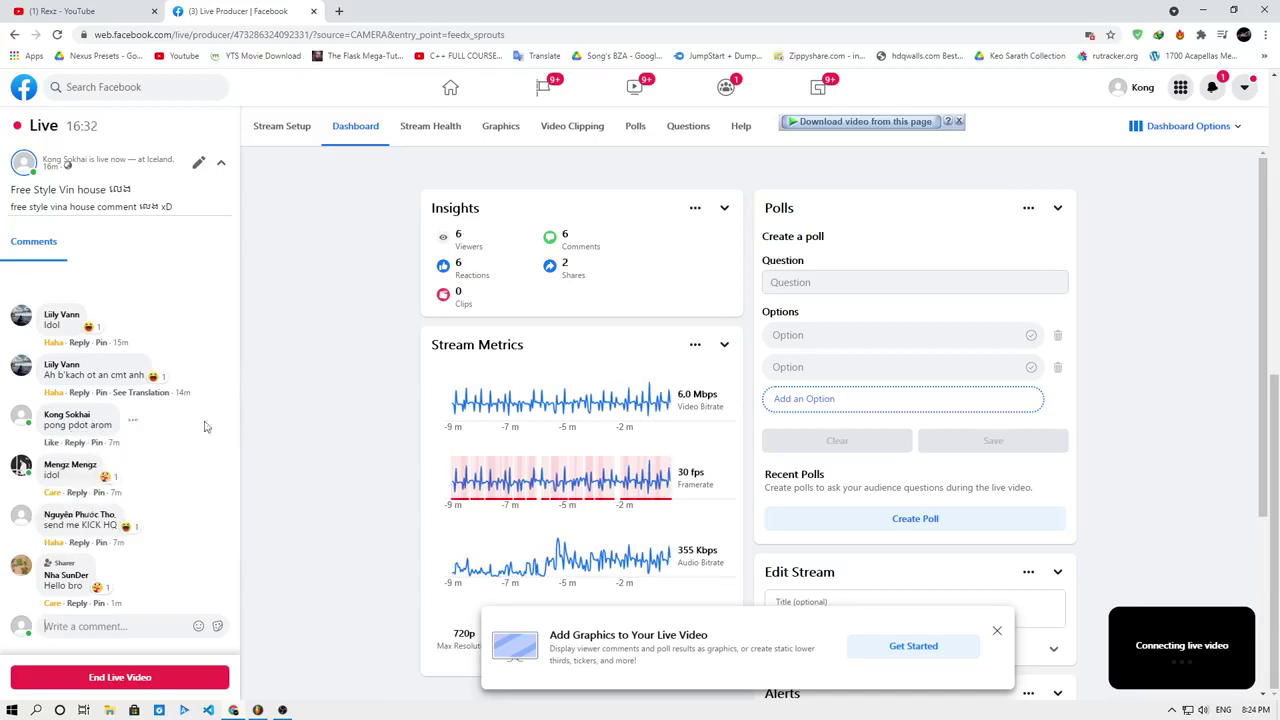
click(1220, 96)
click(1220, 96)
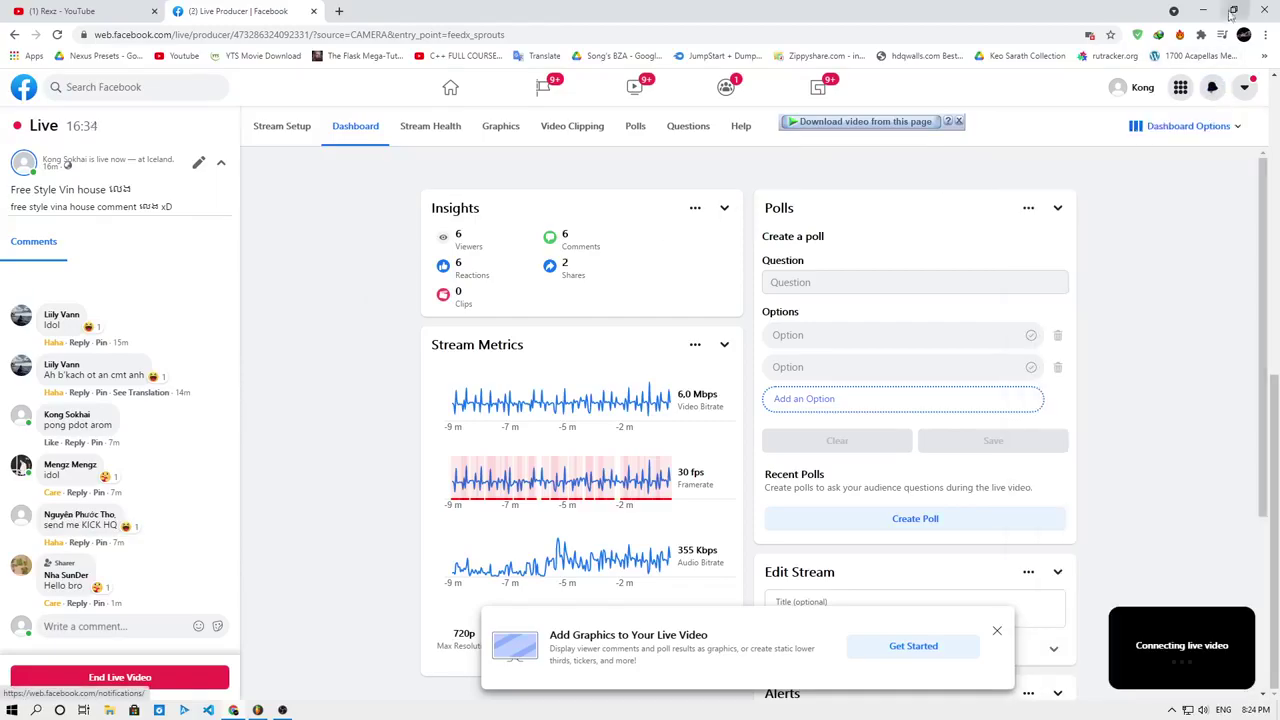
Return to FL Studio and audition samples much further down the synth shot list, around Synth Shot 336 G.
click(1204, 10)
click(5, 449)
click(57, 414)
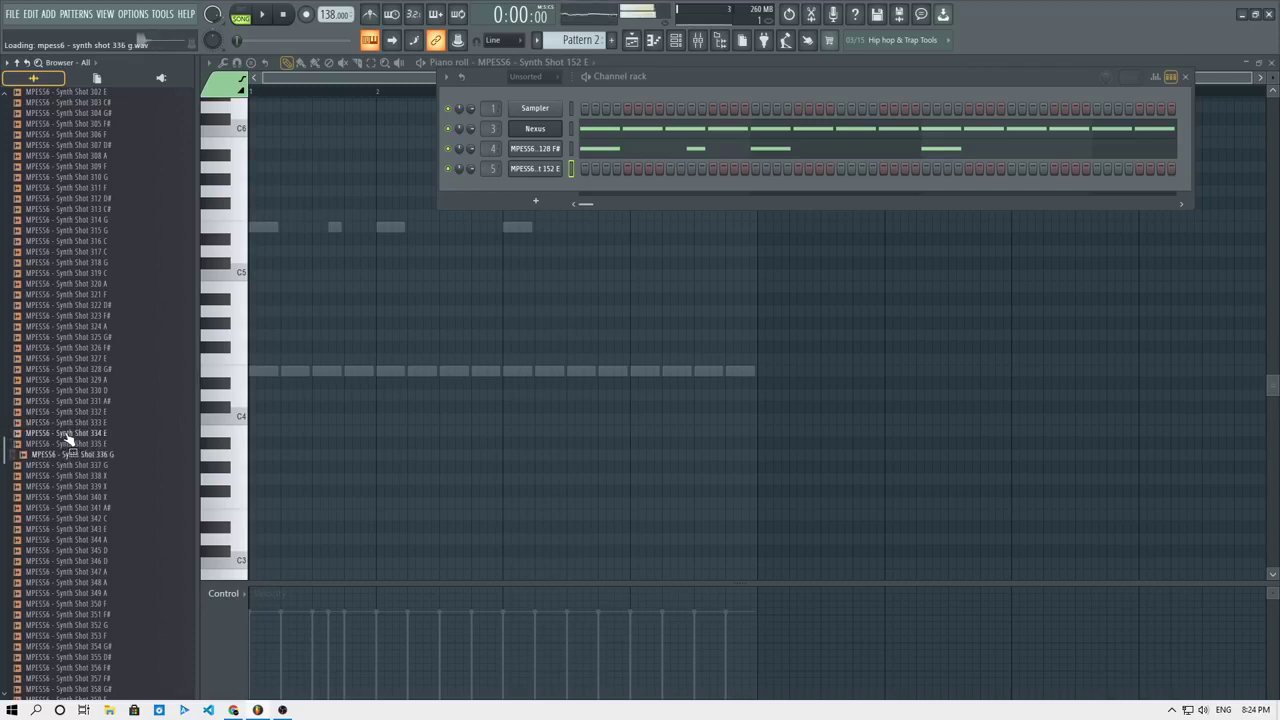
Audition the MPESS6 Synth Shot samples one after another, from about 336 to 370.
key(Down)
key(Down)
key(Down)
key(Down)
key(Down)
key(Down)
key(Down)
key(Down)
key(Down)
key(Down)
key(Down)
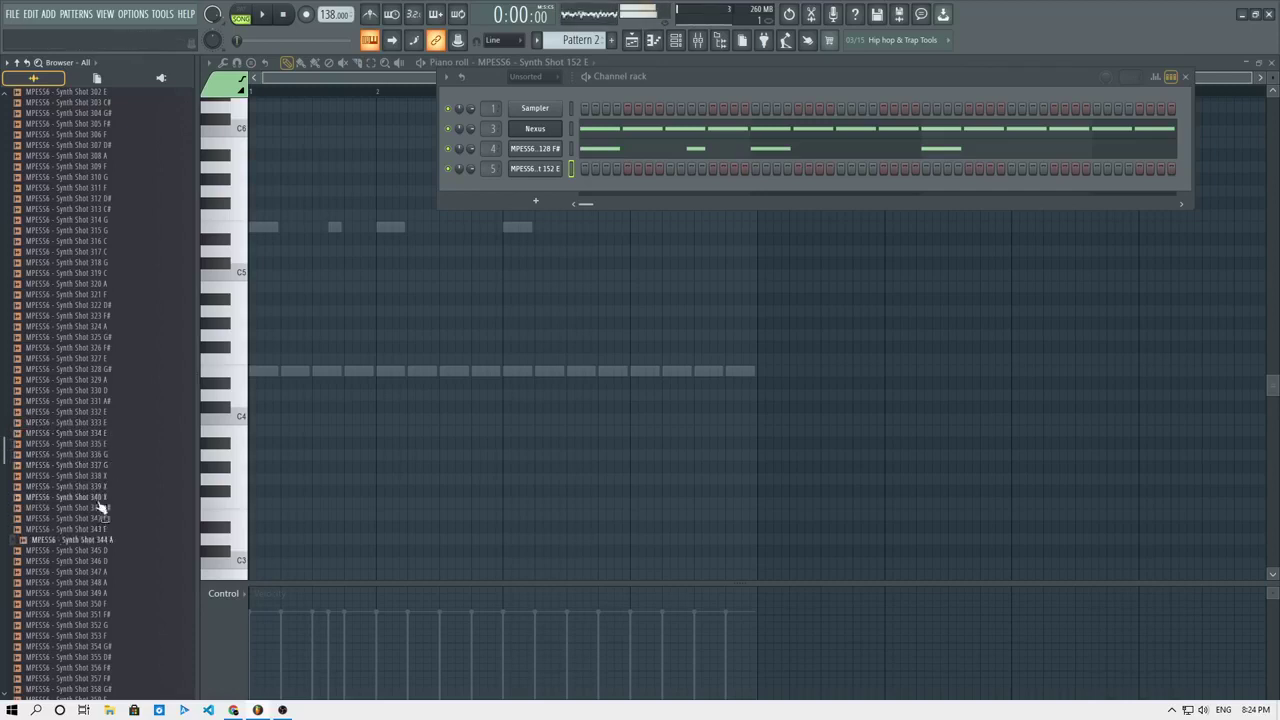
scroll(105, 490, down, 5)
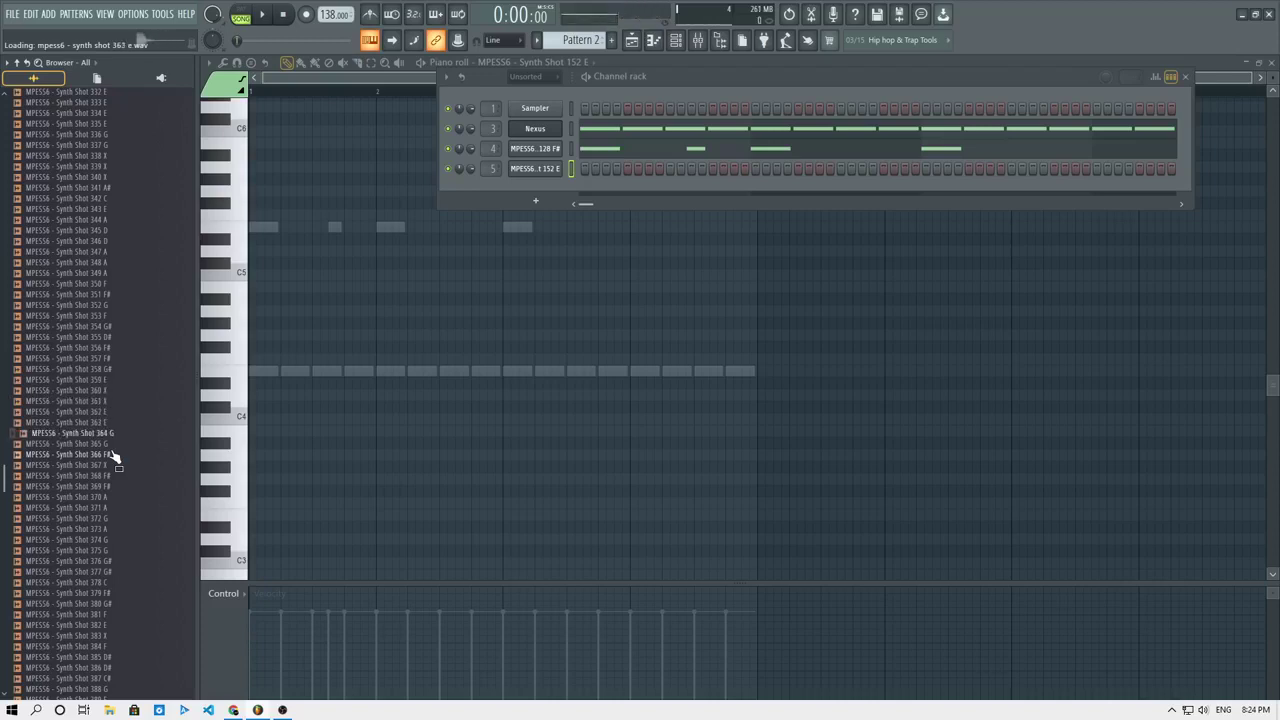
click(100, 486)
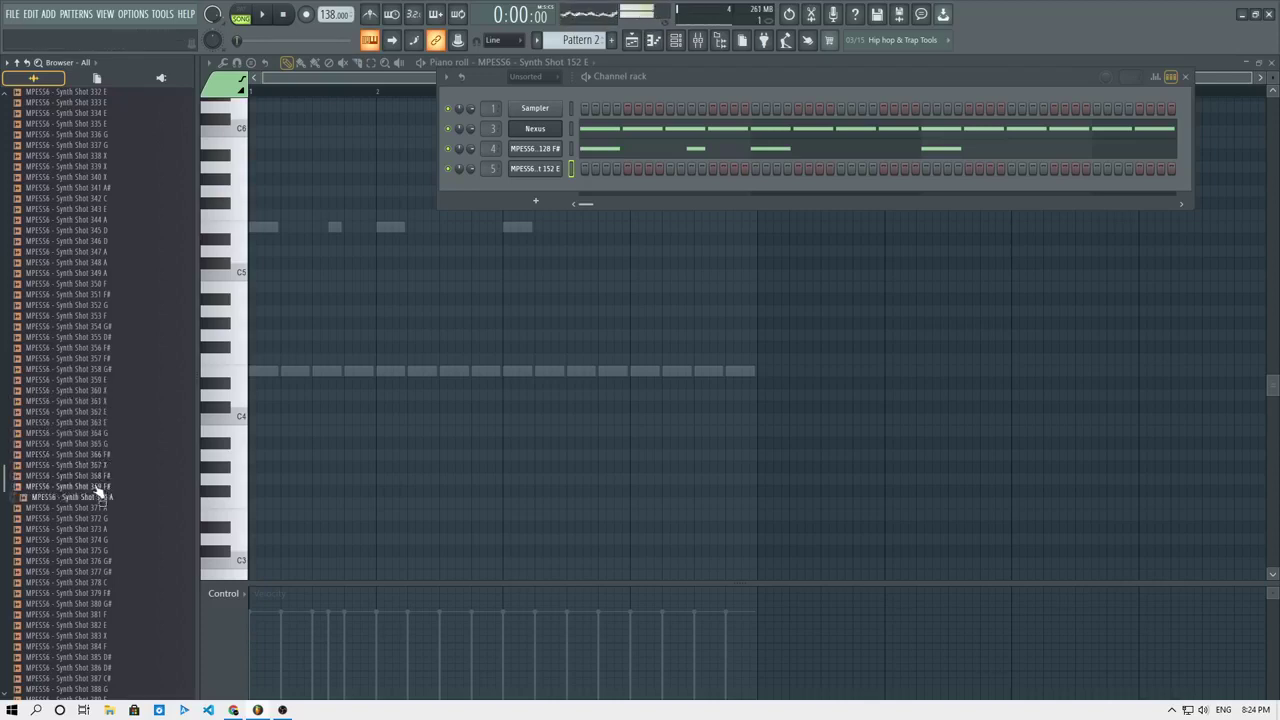
Add the sample MPESS6 - Synth Shot 369 F# as a new channel and enable its volume envelope.
drag(524, 201, 538, 190)
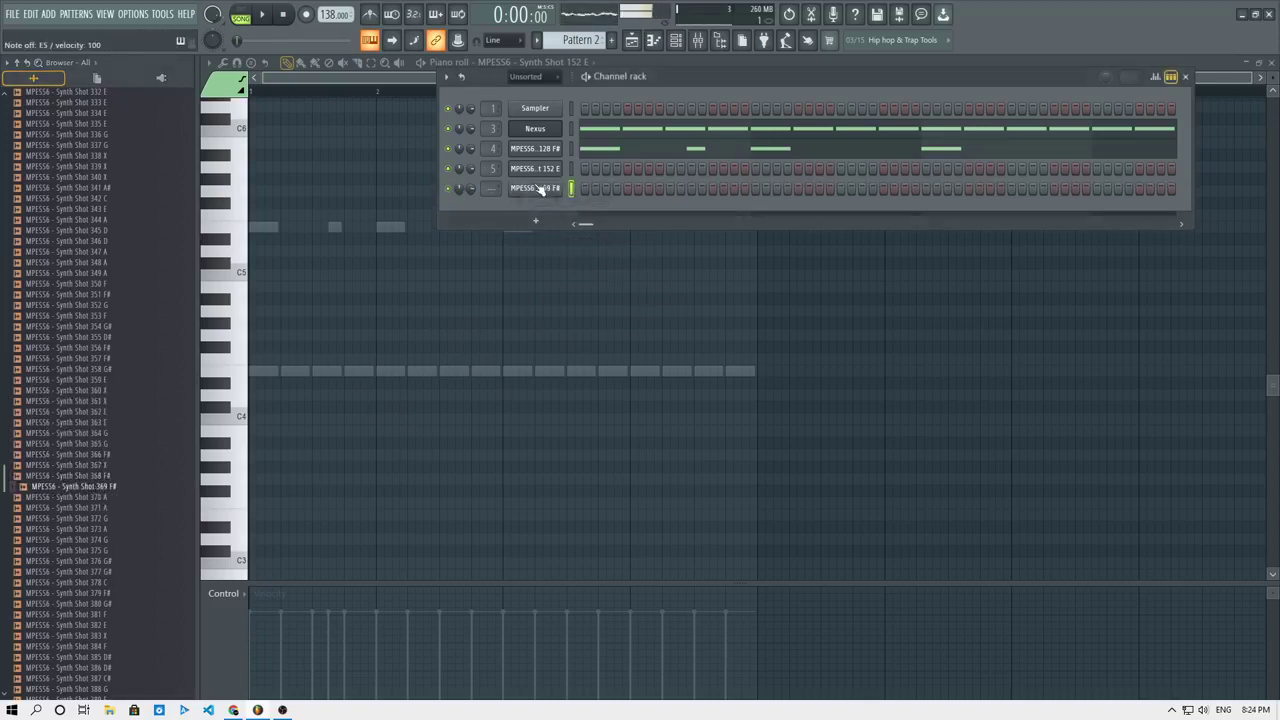
click(538, 190)
click(269, 165)
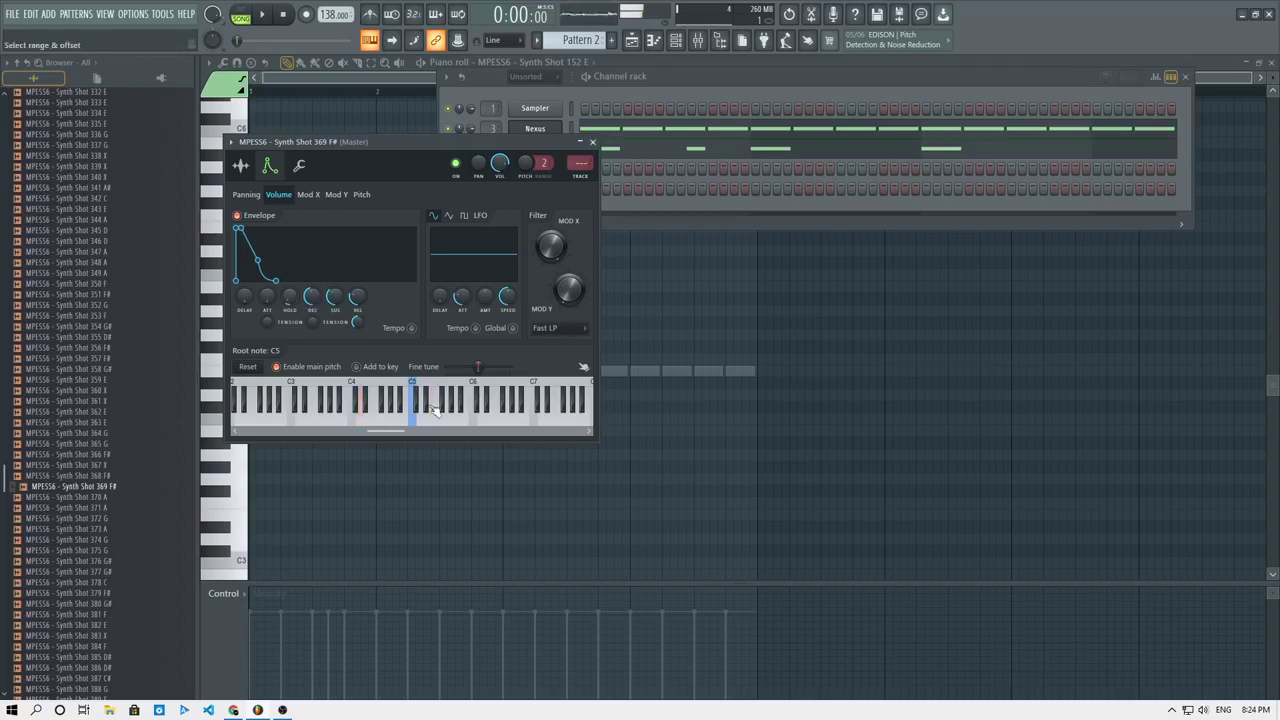
click(630, 203)
Try short E4 notes in bar 1 of the Synth Shot 369 F# channel, play them back and clear them.
right_click(557, 188)
click(586, 189)
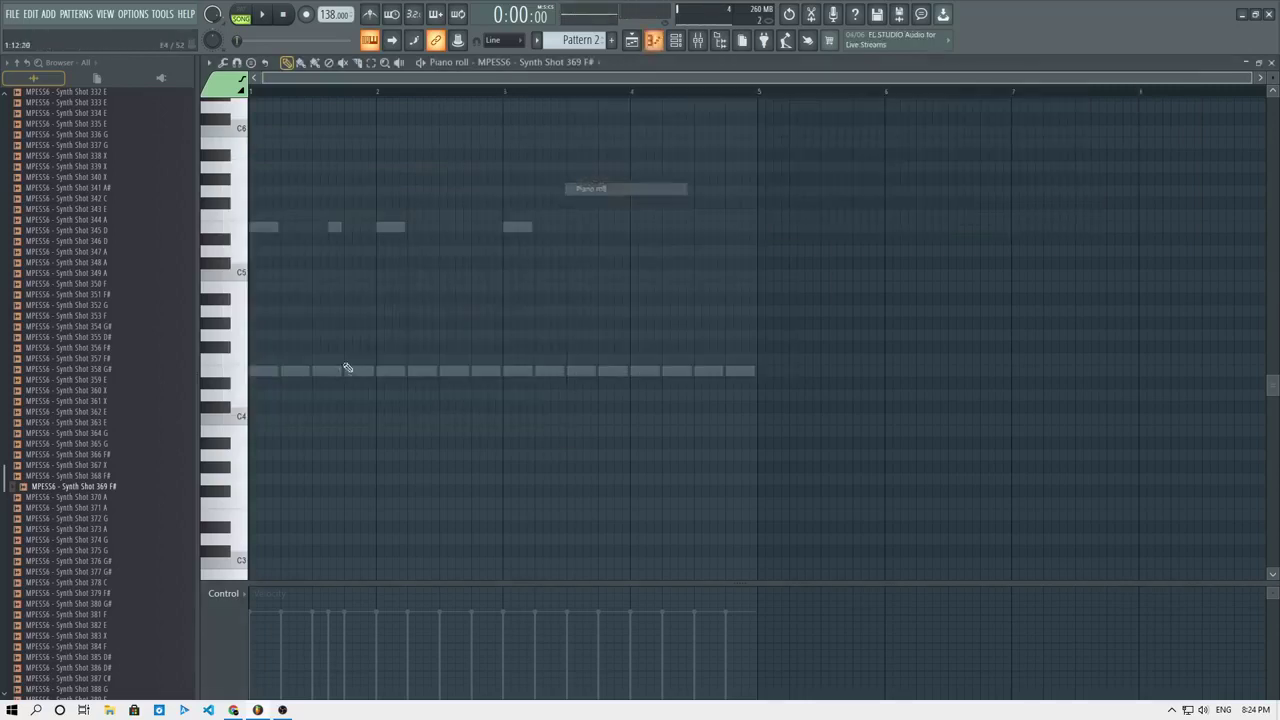
drag(262, 369, 288, 372)
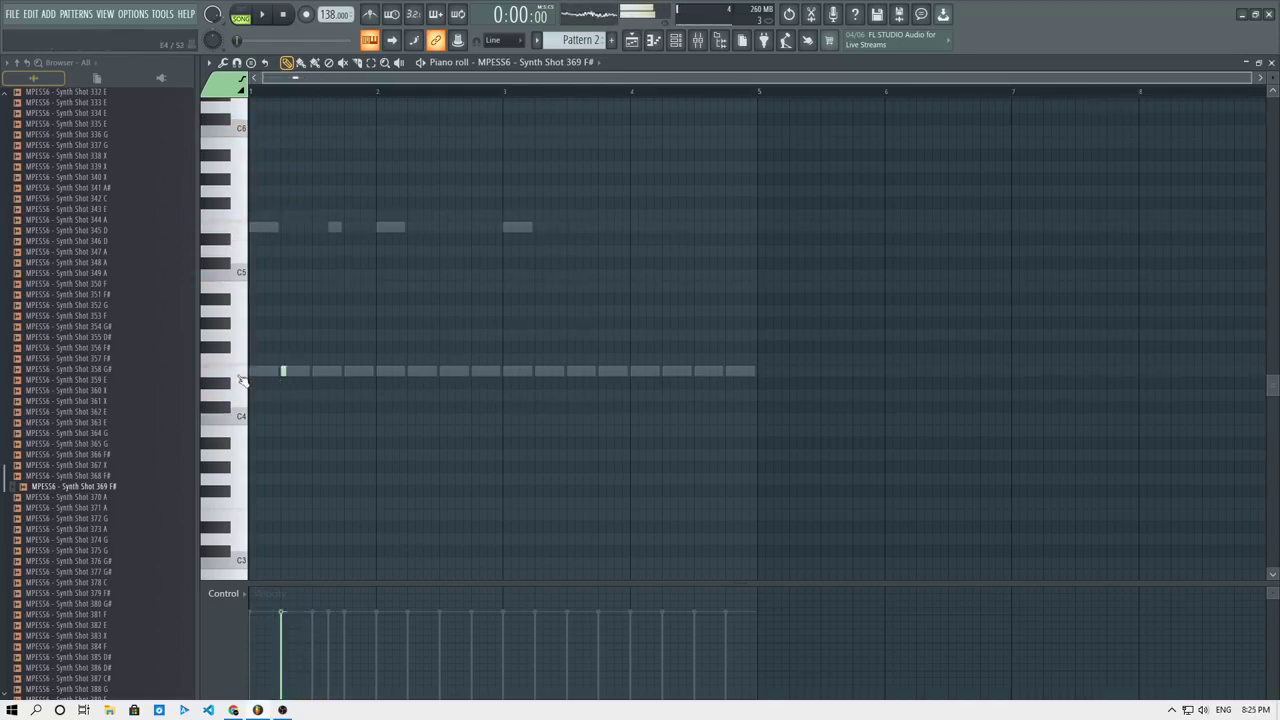
key(space)
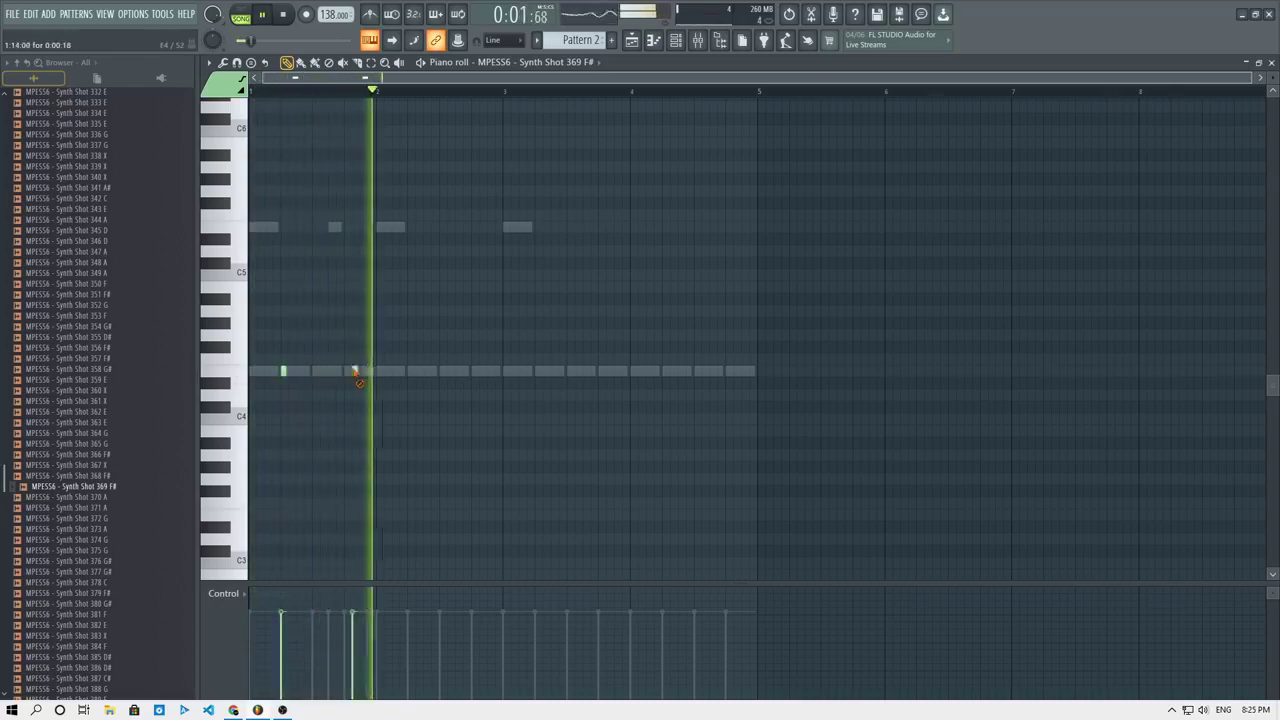
key(space)
key(space)
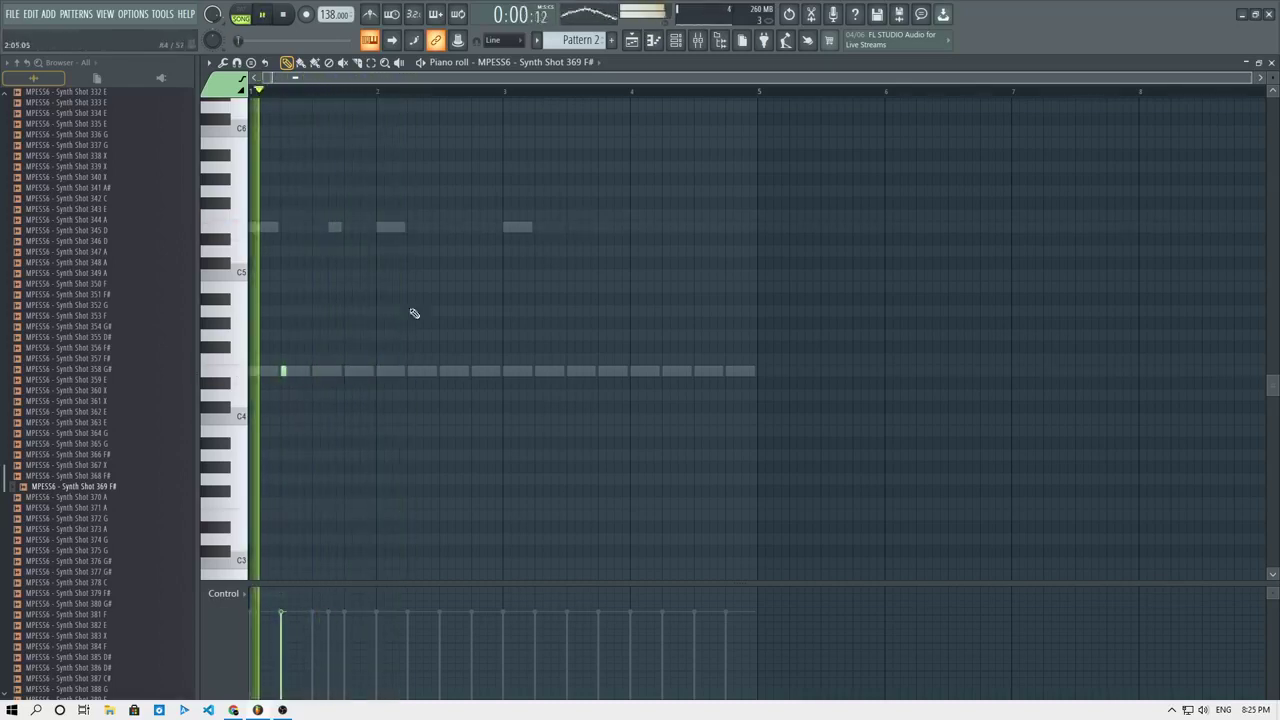
key(space)
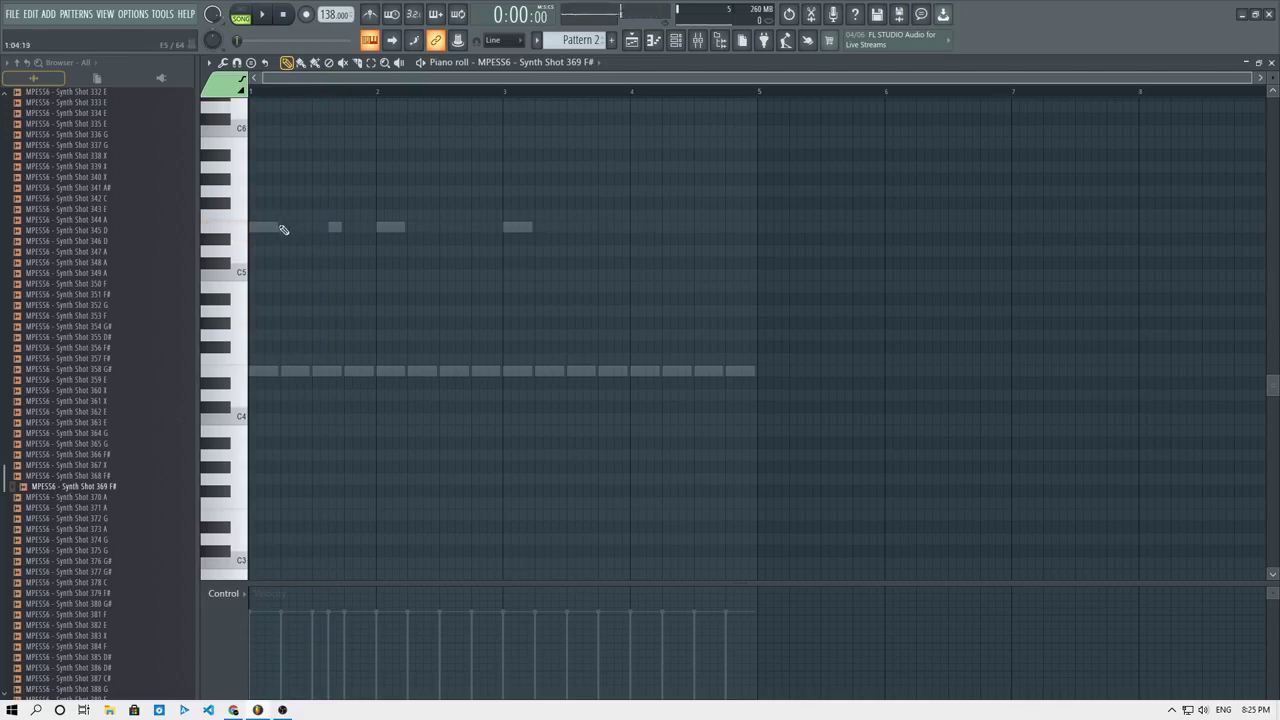
Try short E5 notes around beat 2 of bar 1 on Synth Shot 369 F#, listen back and delete them.
key(space)
key(space)
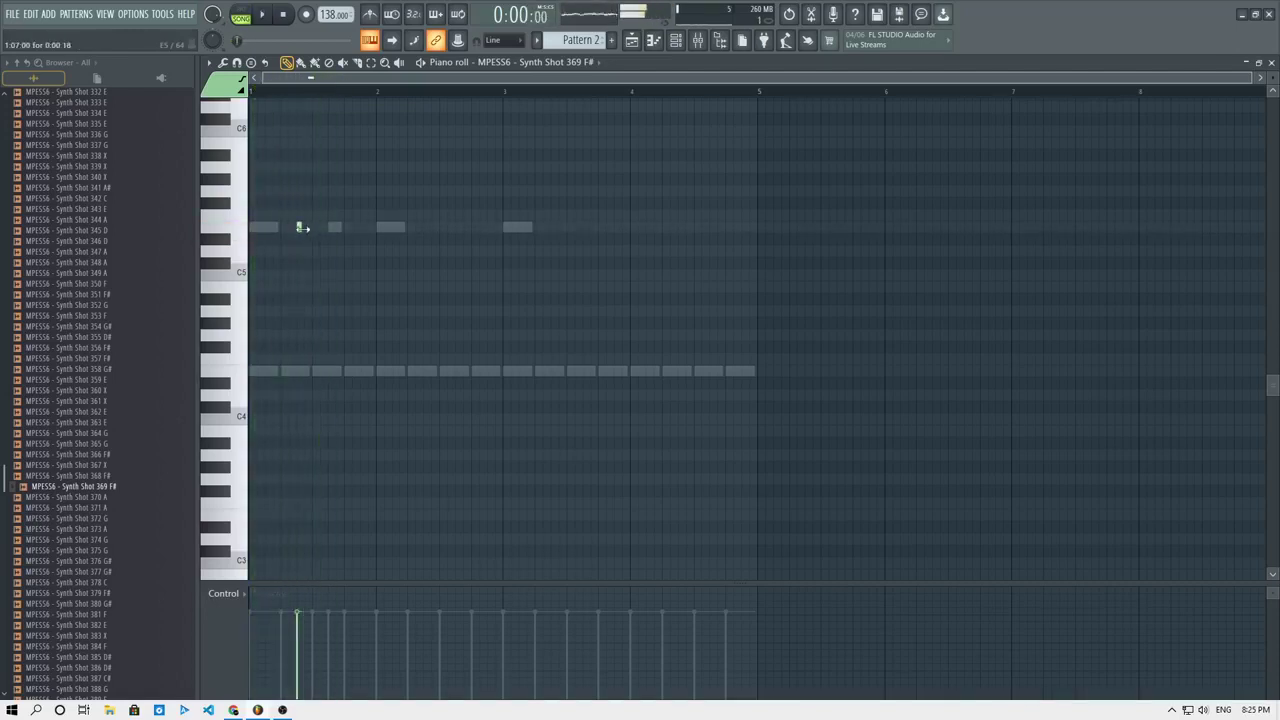
key(space)
key(space)
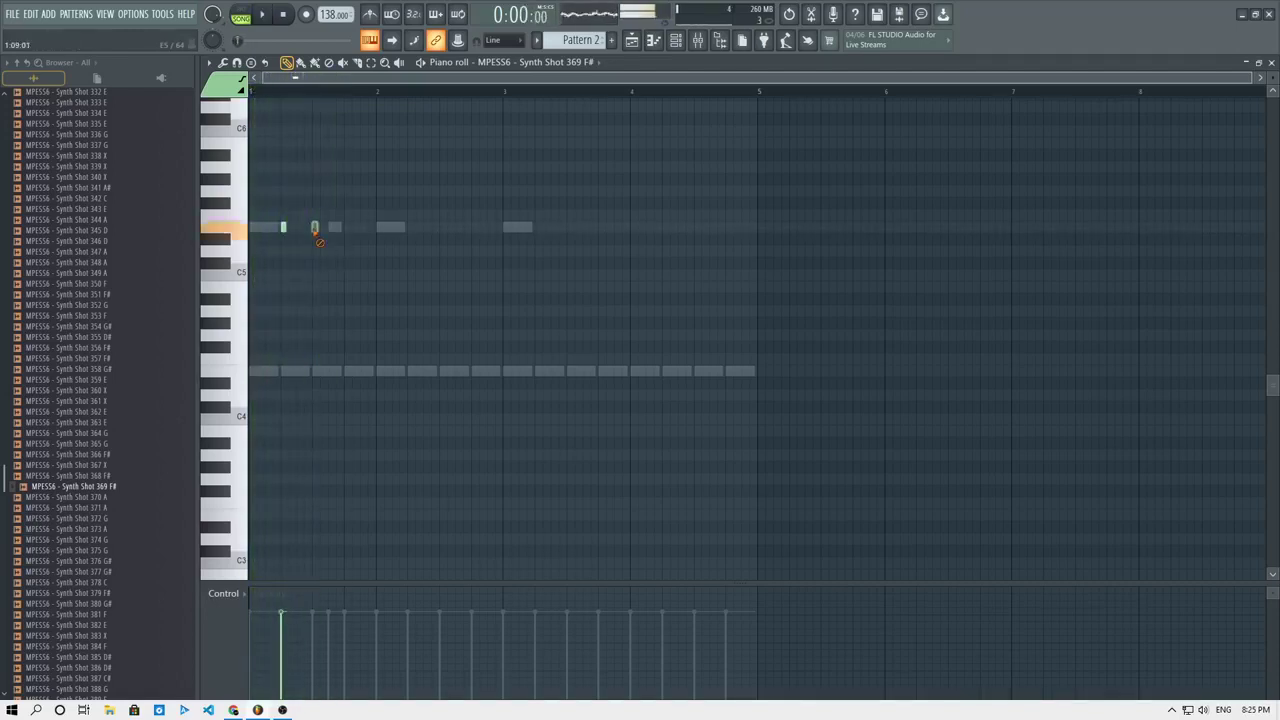
key(space)
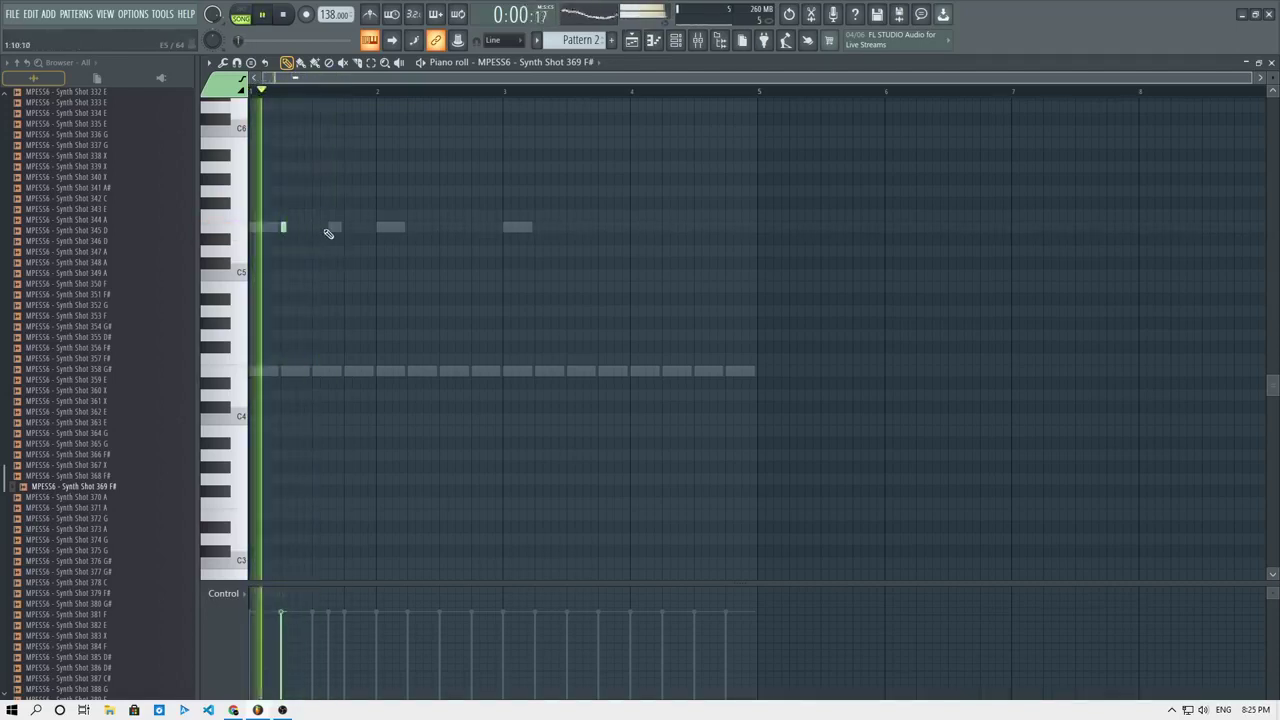
key(space)
double_click(382, 228)
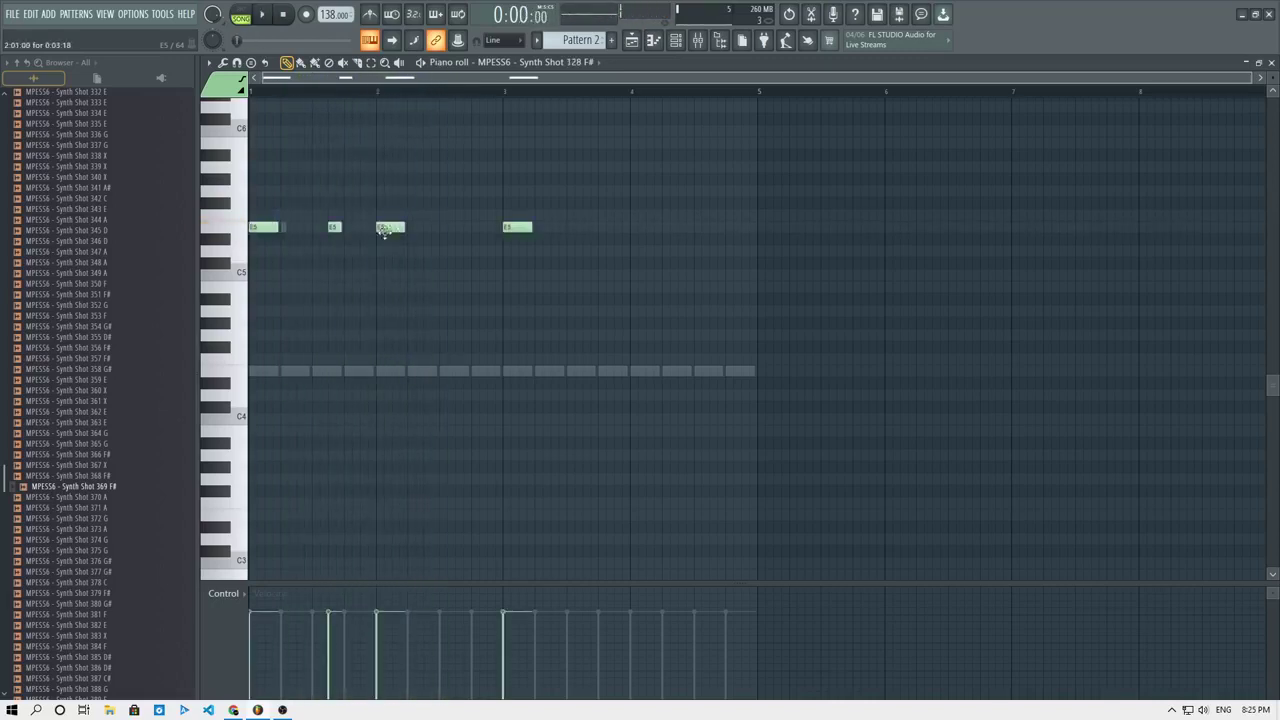
key(space)
key(space)
right_click(284, 227)
right_click(284, 227)
Re-enter the E5 note at the start of bar 2 in Synth Shot 128 F# and inspect the effects on its mixer track.
double_click(395, 230)
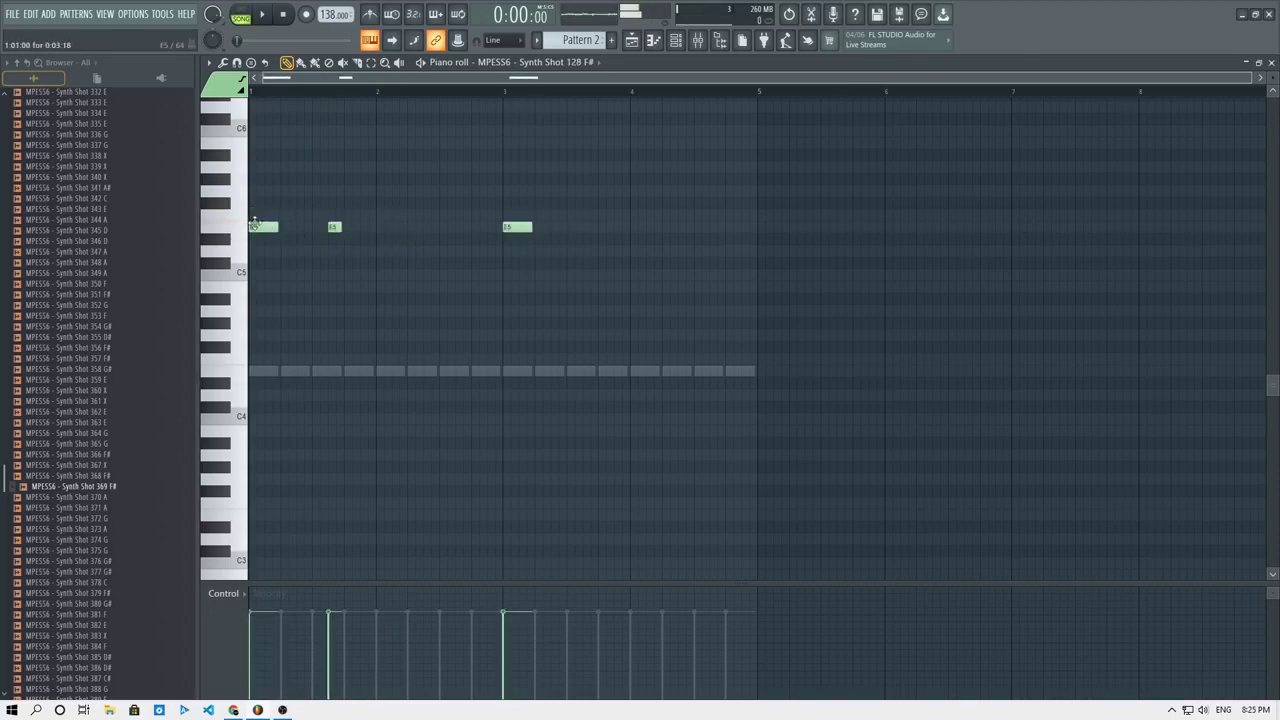
click(383, 230)
click(710, 46)
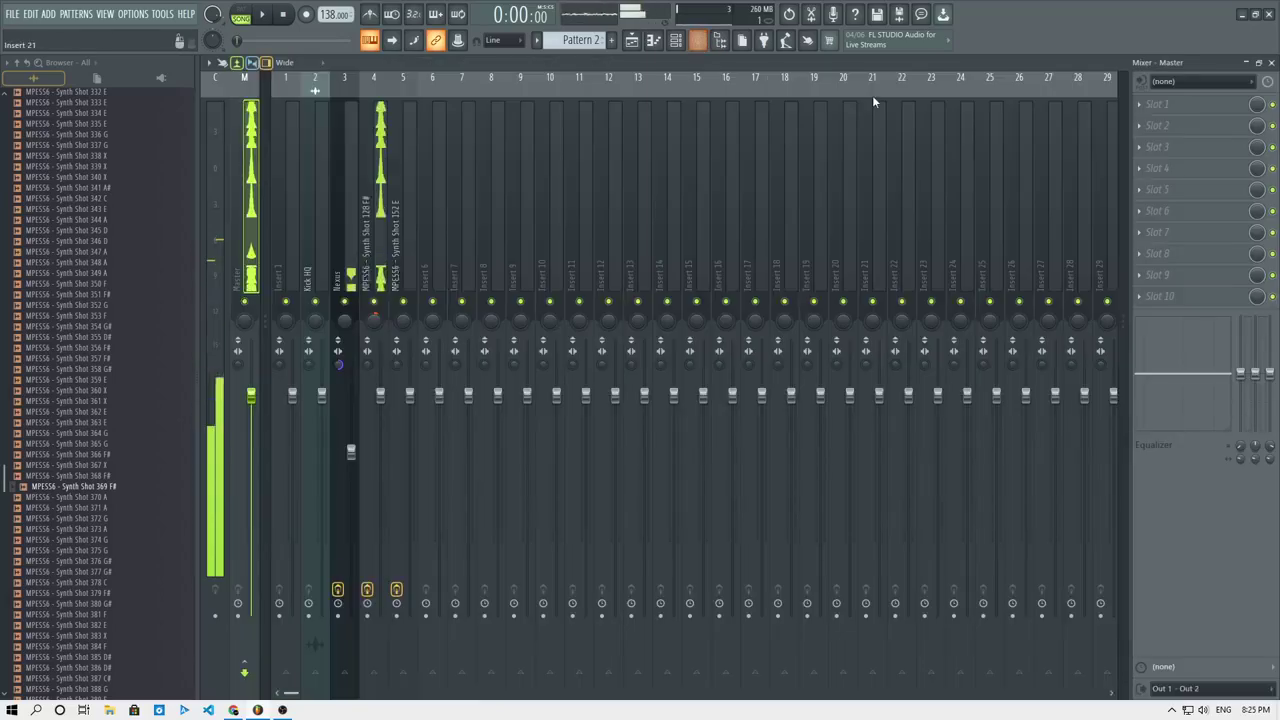
click(380, 158)
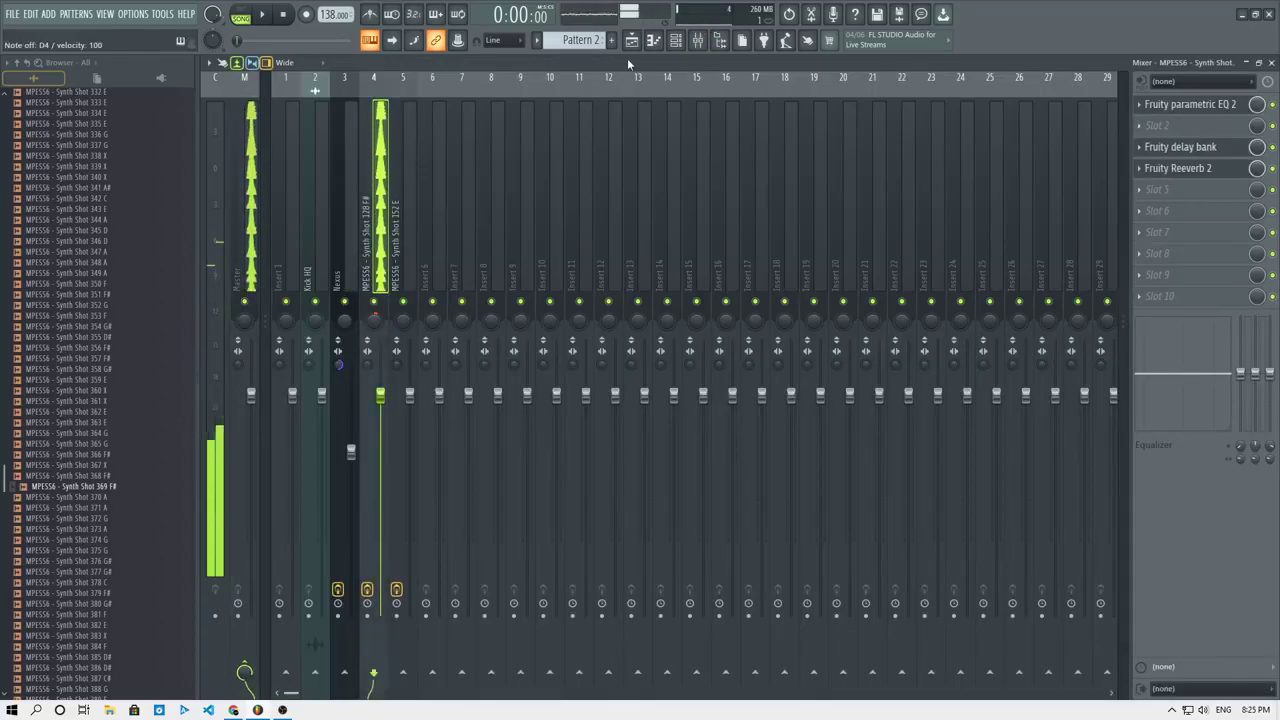
Add E5 notes at 2:11, 3:07 and 4:01 to Synth Shot 128 F# during playback, removing the extra note late in bar 3.
click(653, 40)
key(space)
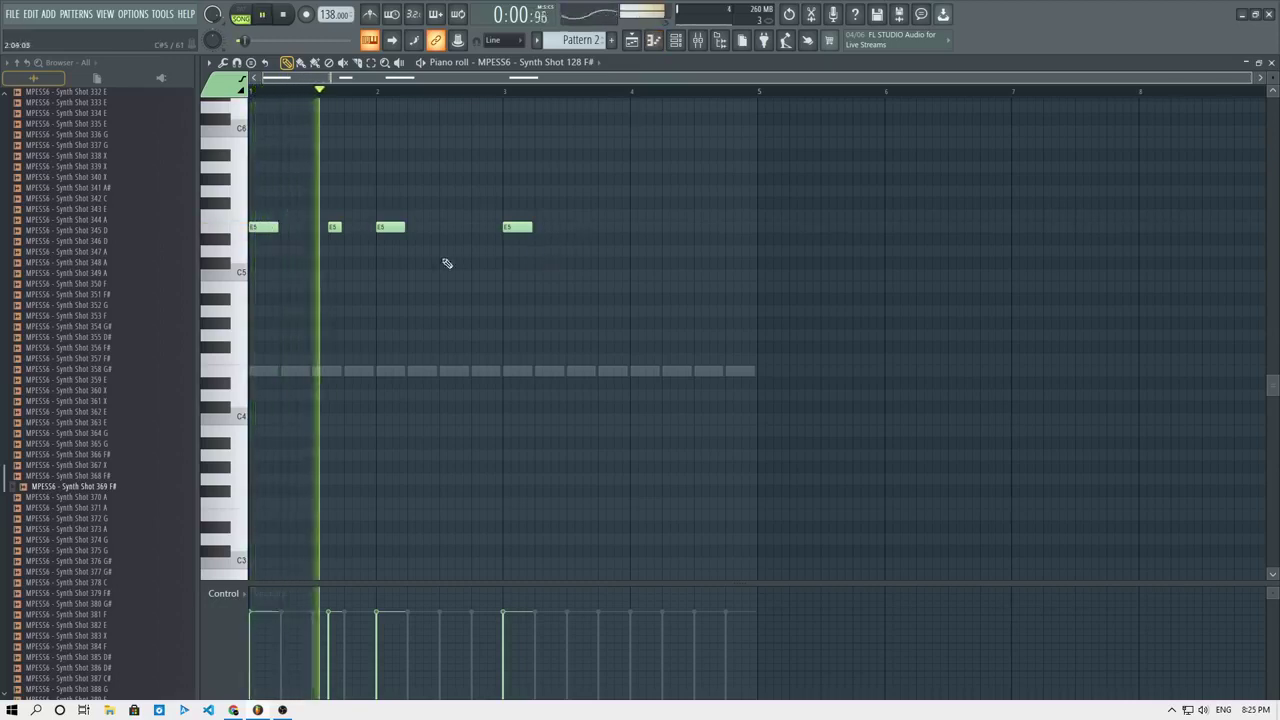
click(461, 227)
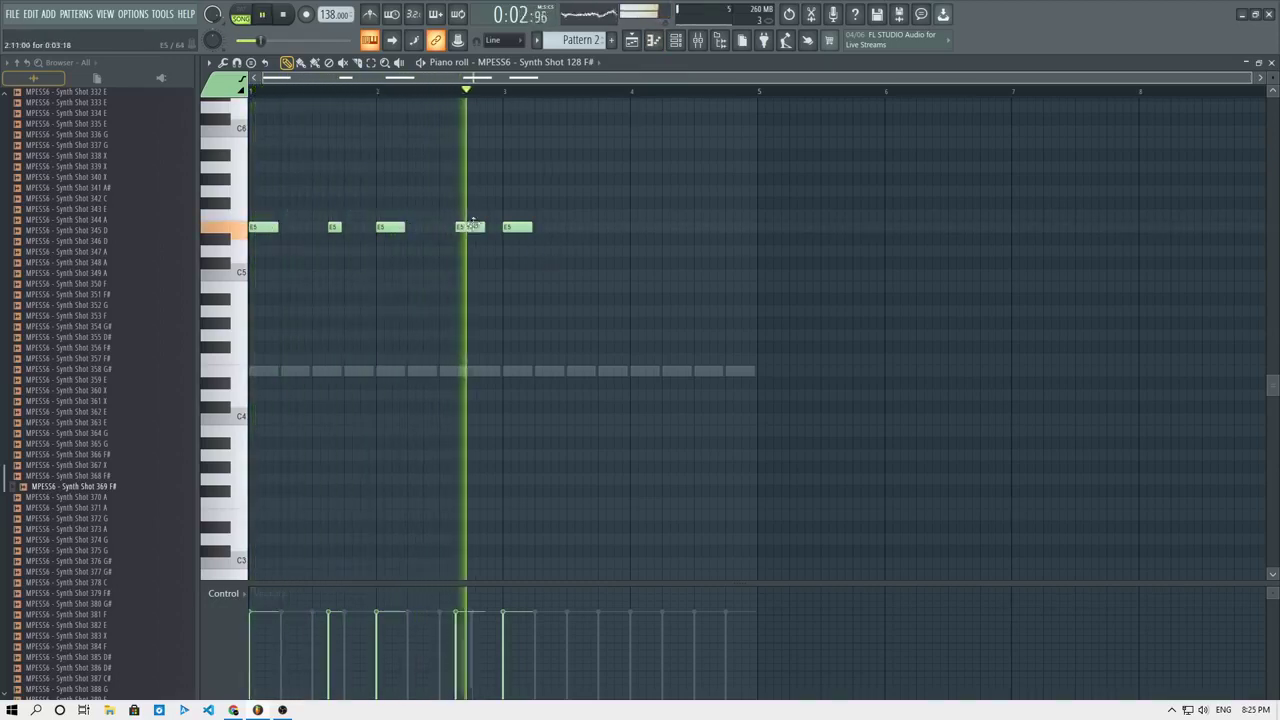
click(558, 227)
click(591, 228)
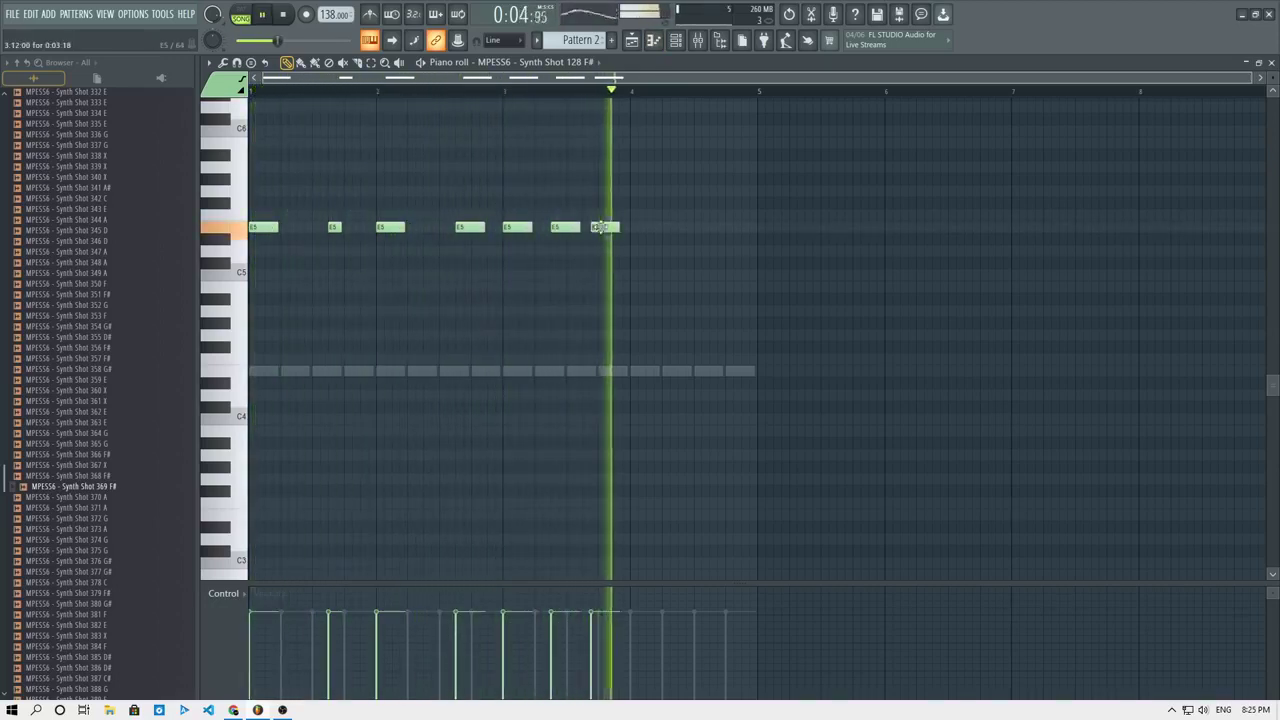
click(633, 228)
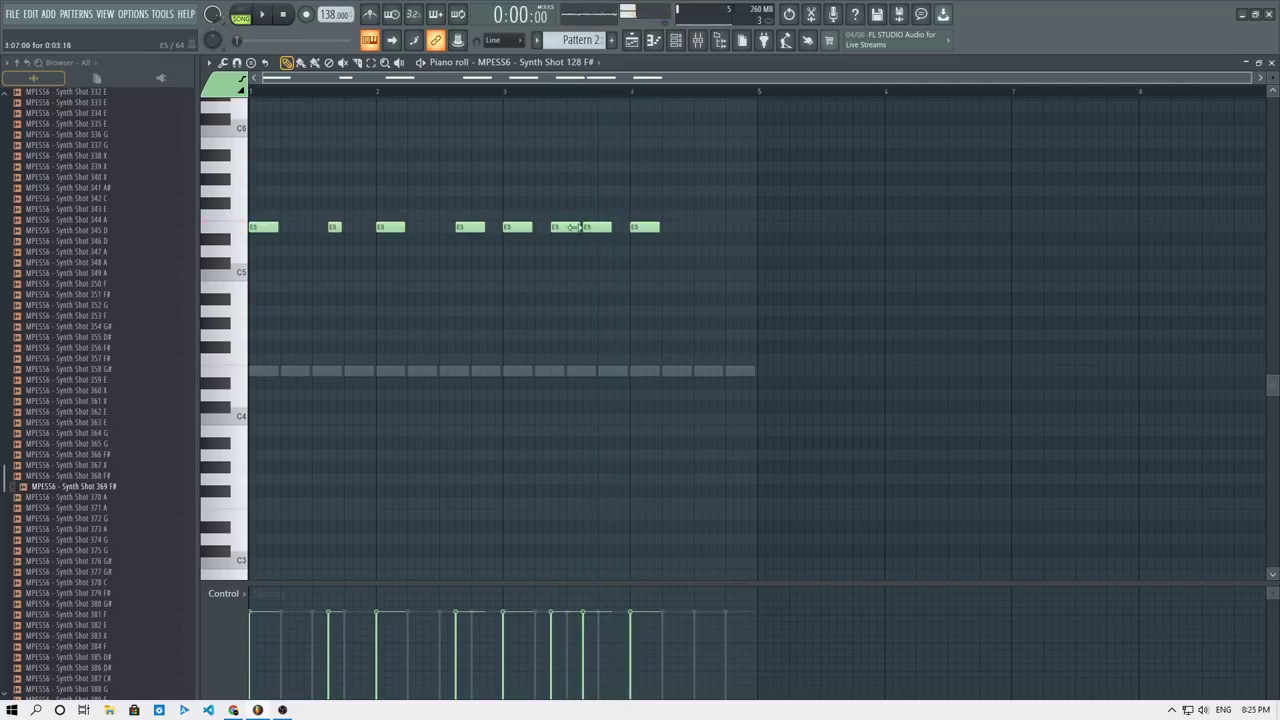
right_click(597, 228)
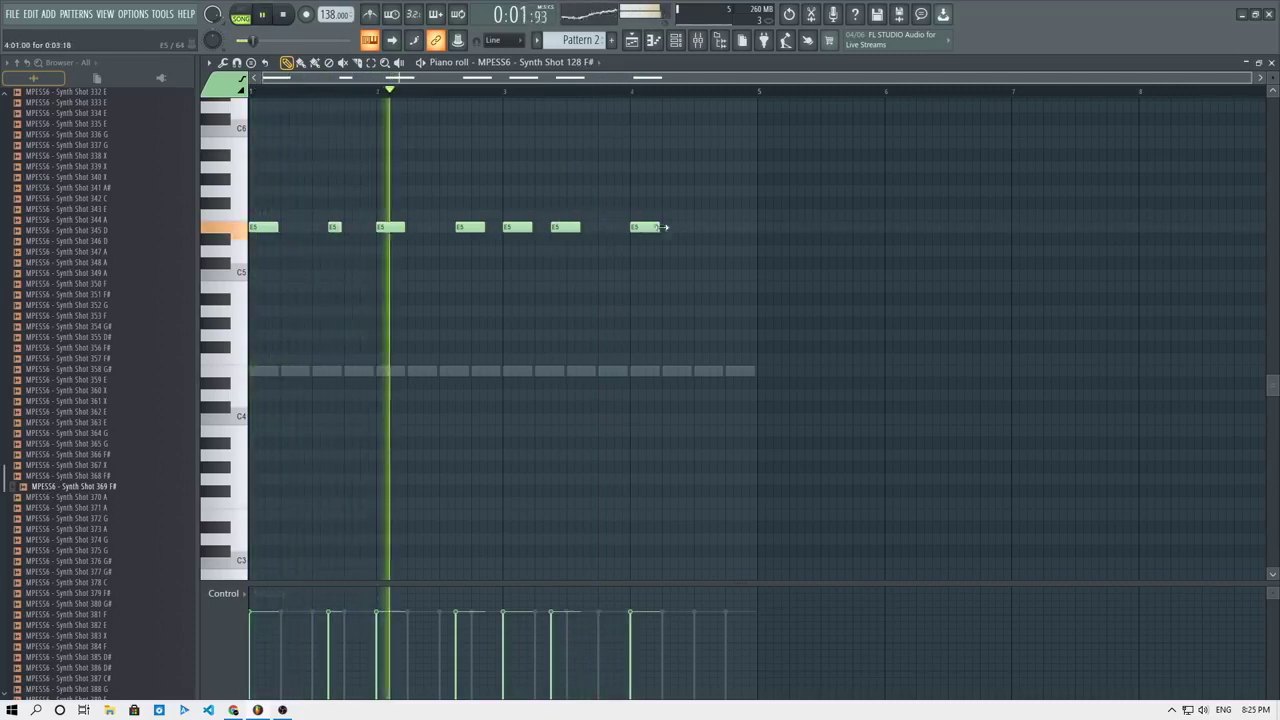
Place two short E5 notes at 4:07 and 4:11 in the Synth Shot 128 F# melody.
click(683, 191)
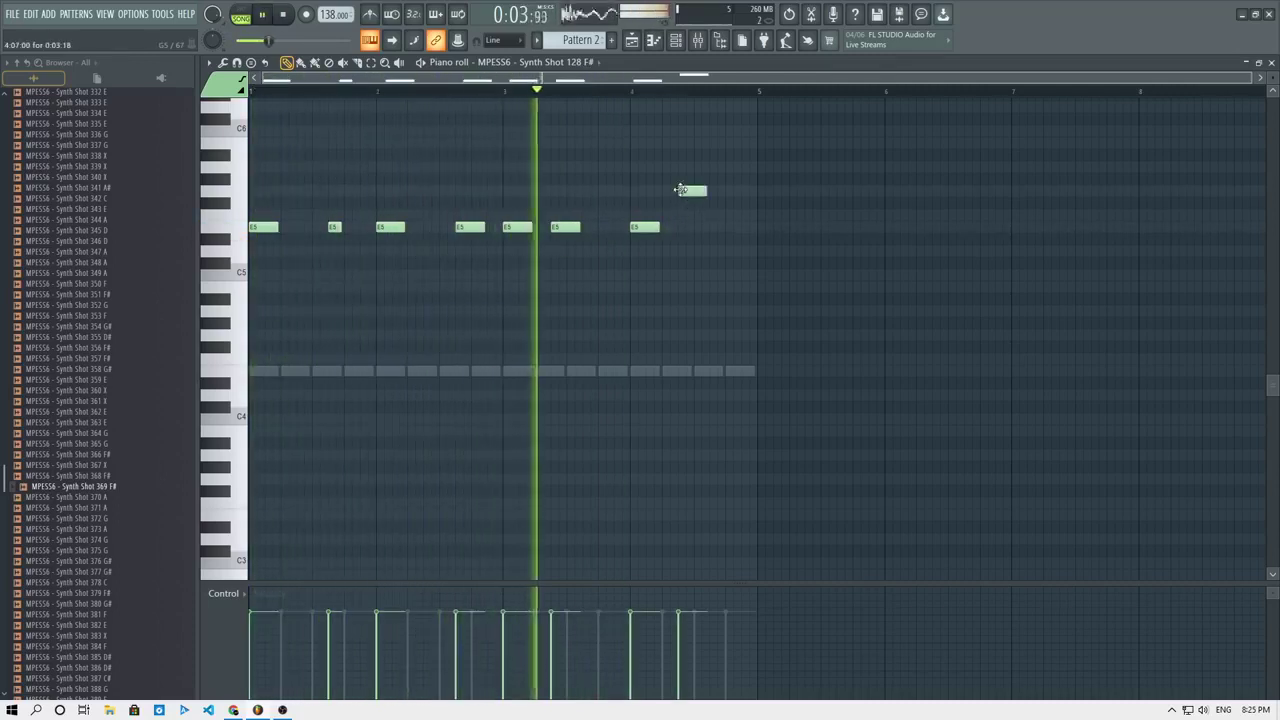
double_click(704, 191)
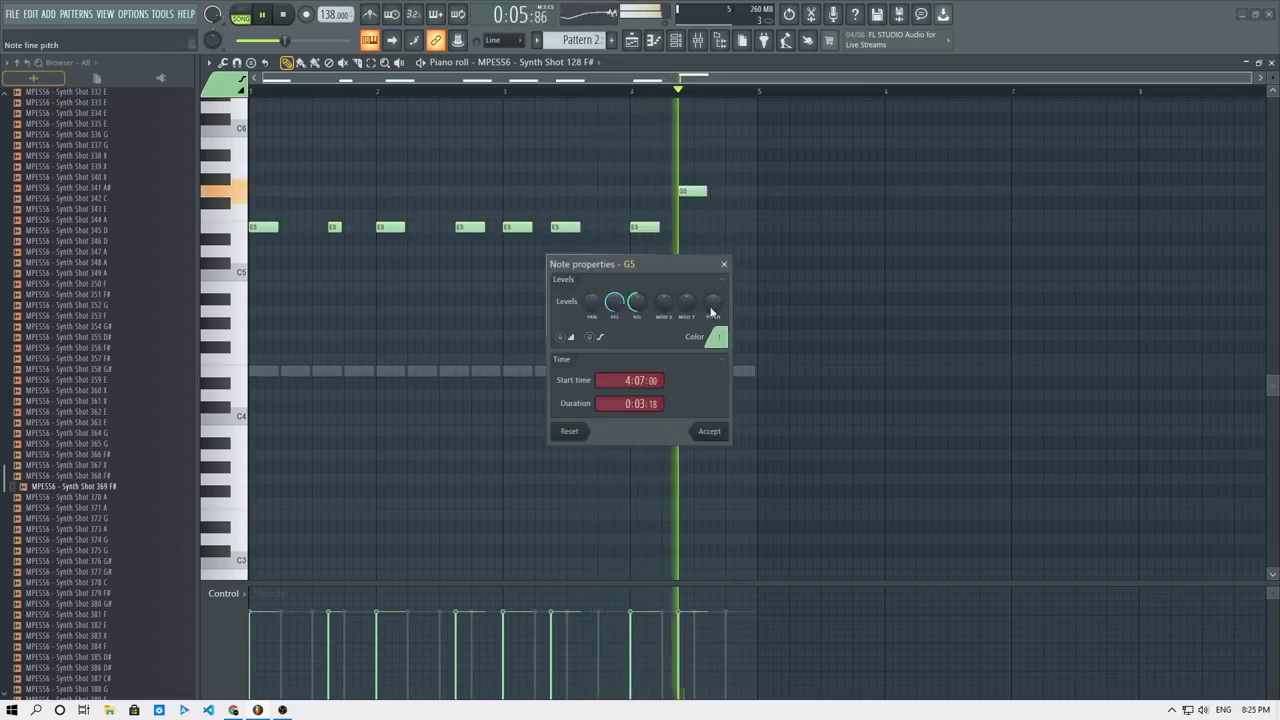
click(724, 264)
key(space)
drag(688, 191, 688, 229)
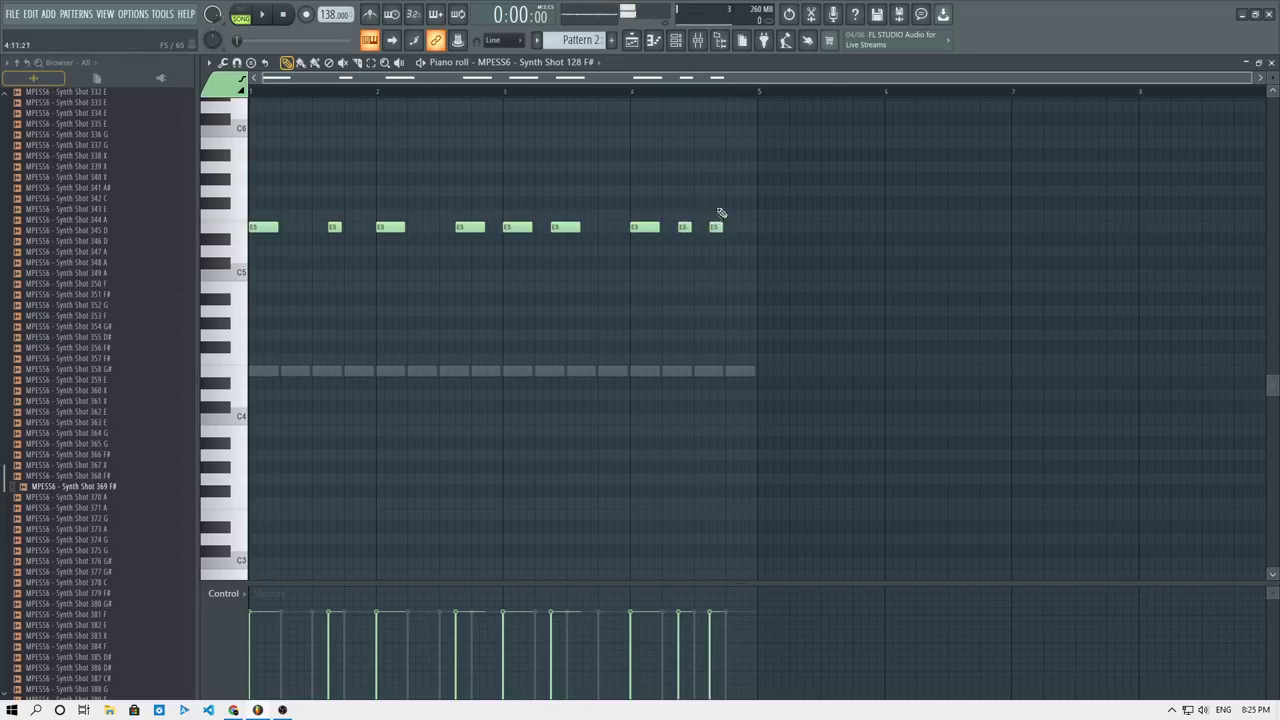
Try ending bar 4 with short G5 and F#5 notes, listen back and delete both.
click(729, 191)
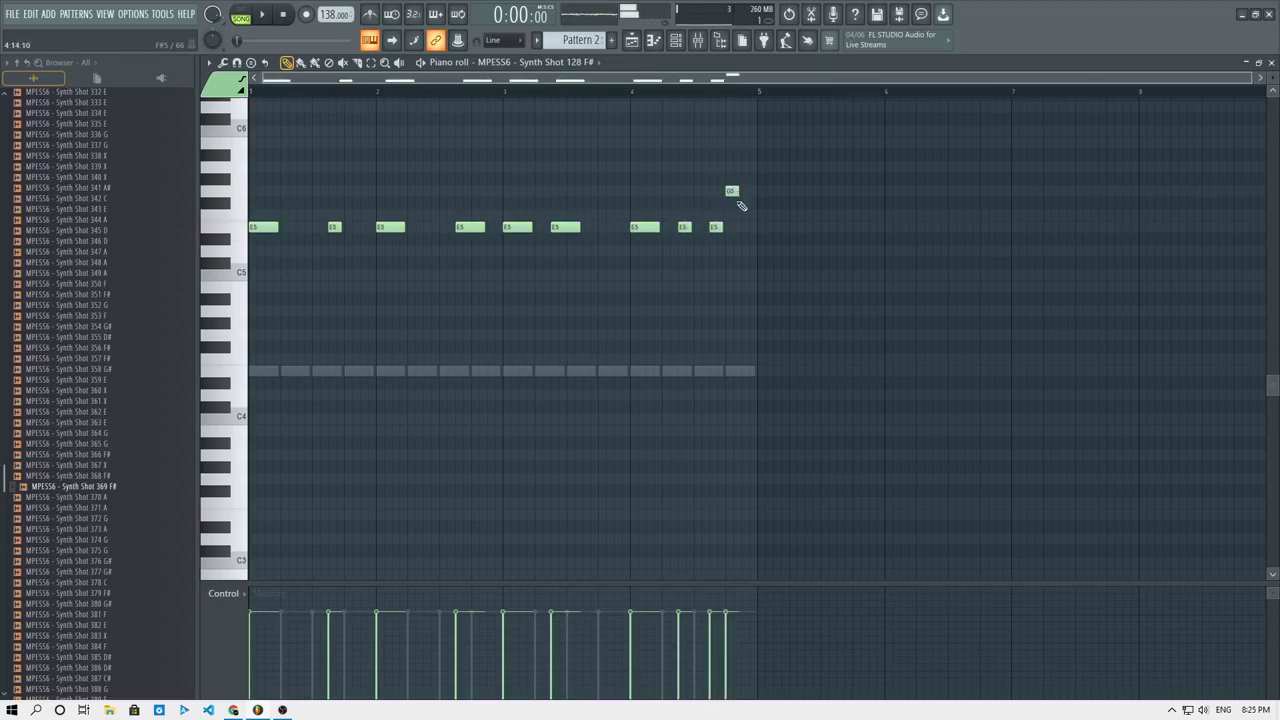
click(632, 92)
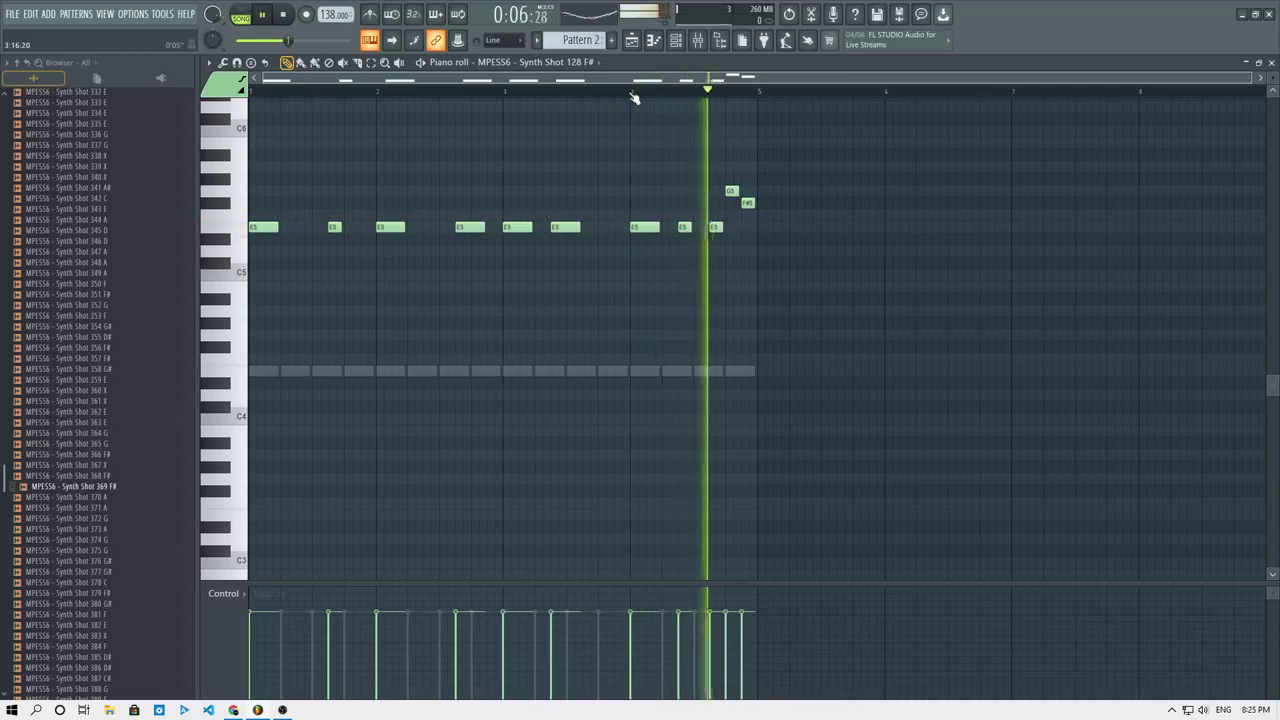
right_click(731, 191)
right_click(746, 203)
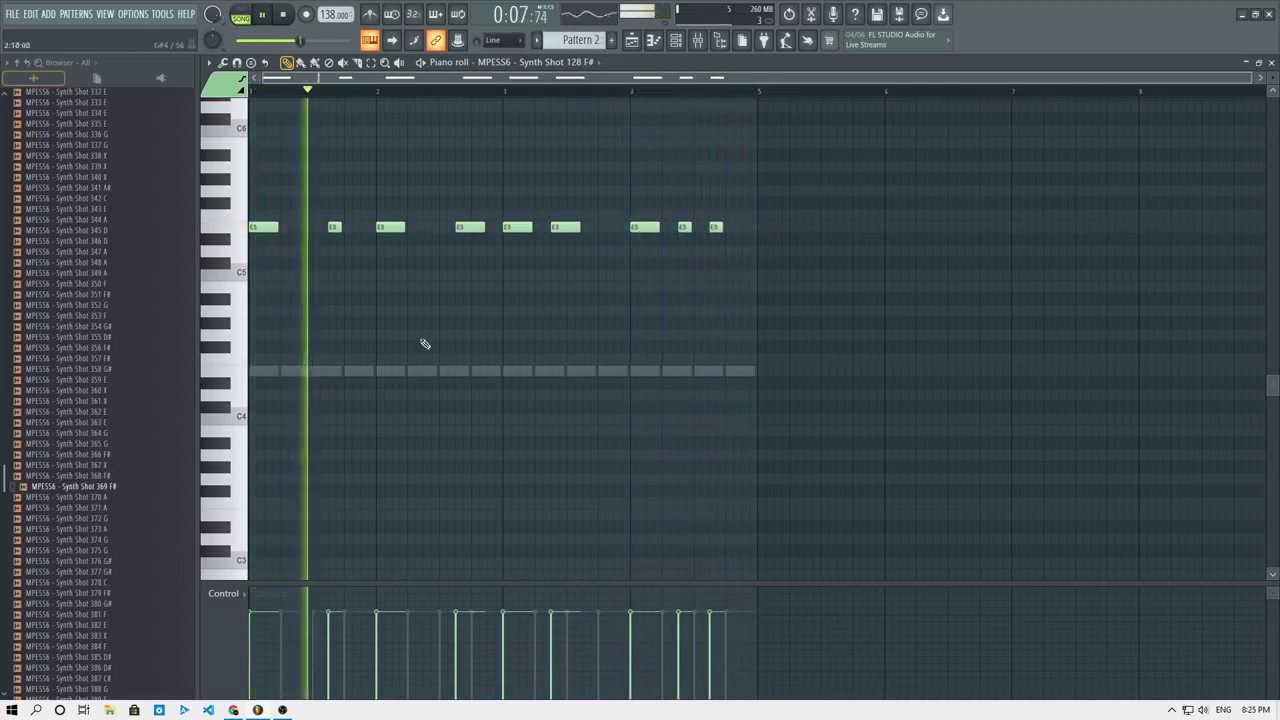
Audition further Synth Shot samples from 363 onward against the playing pattern, and stop playback.
click(655, 38)
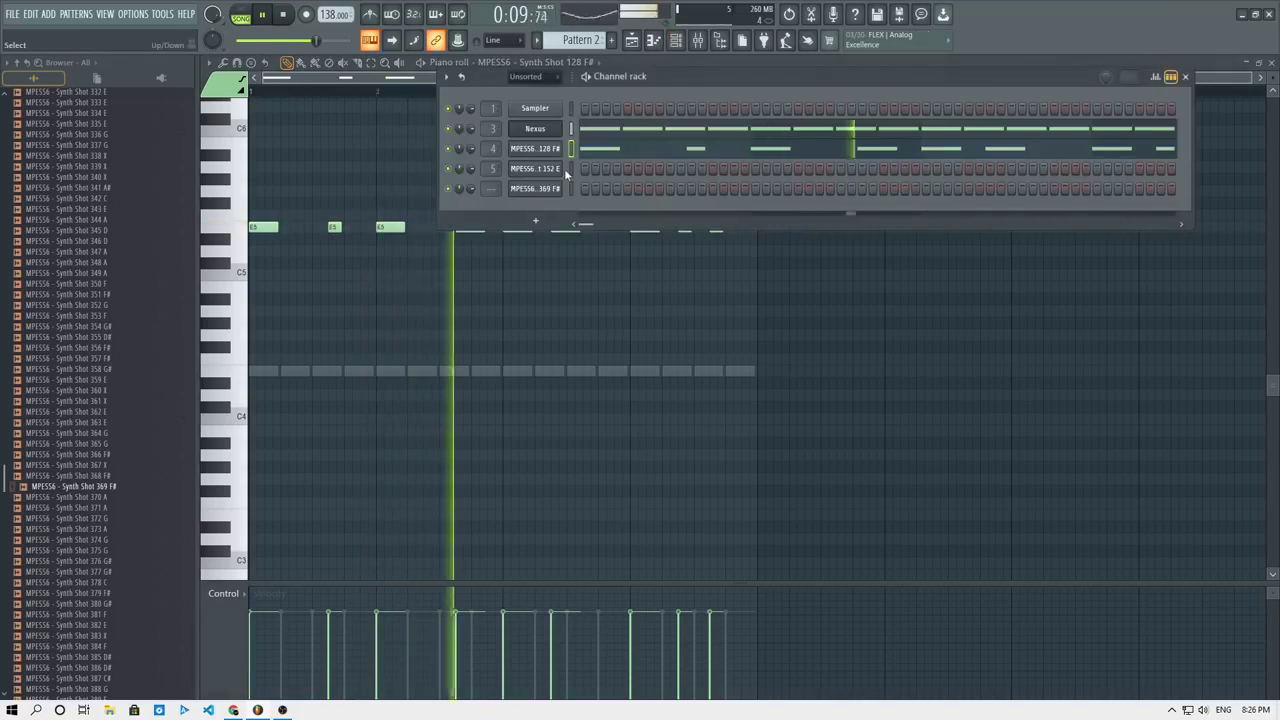
click(97, 425)
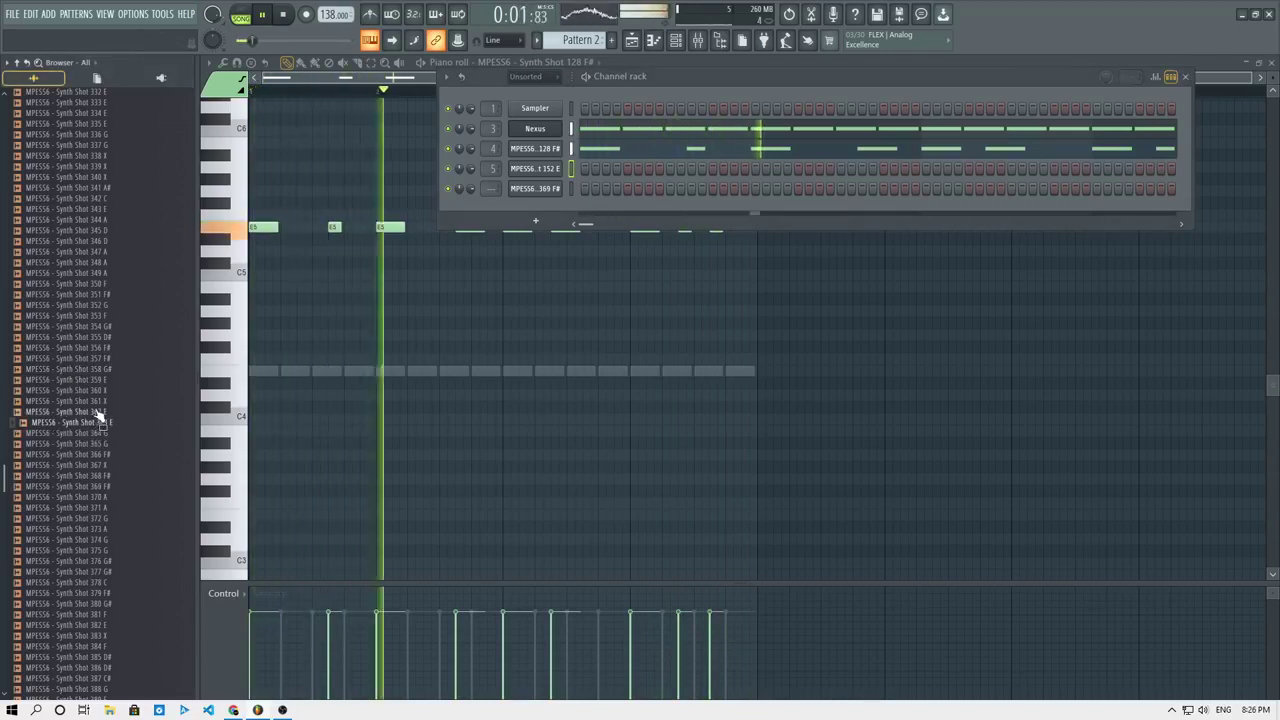
scroll(98, 418, down, 5)
scroll(98, 415, down, 5)
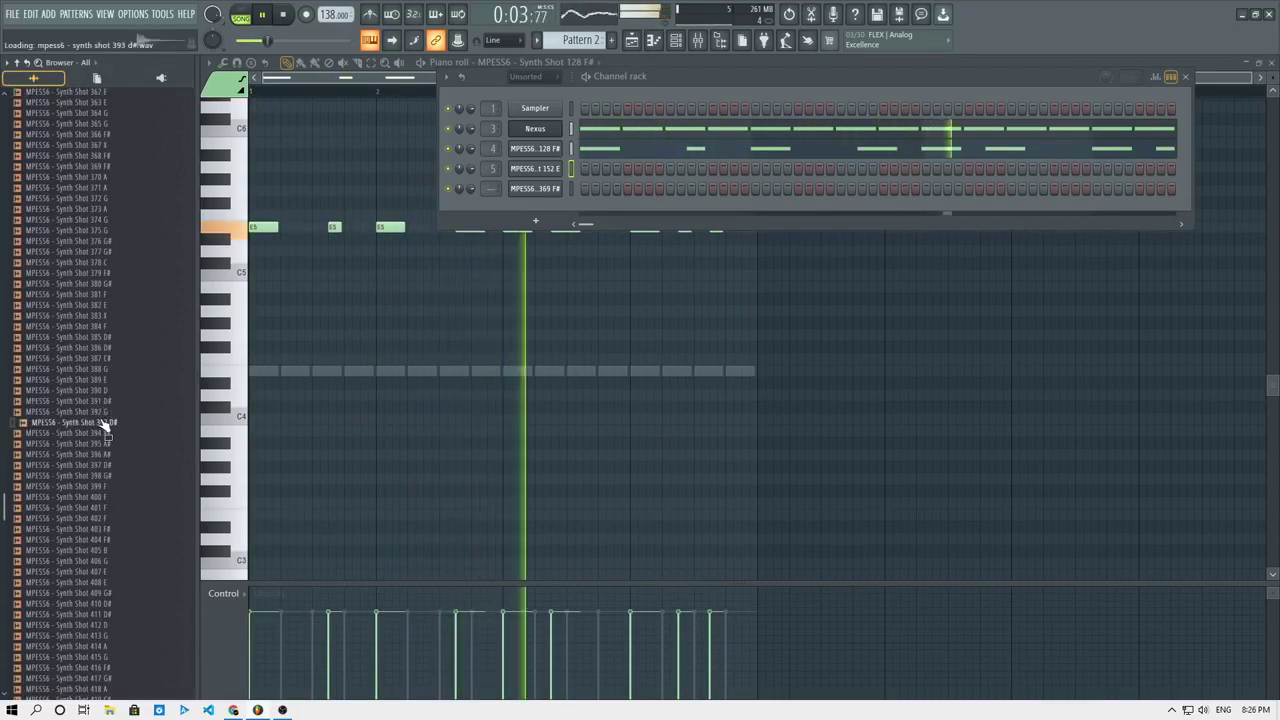
scroll(106, 400, down, 10)
click(383, 315)
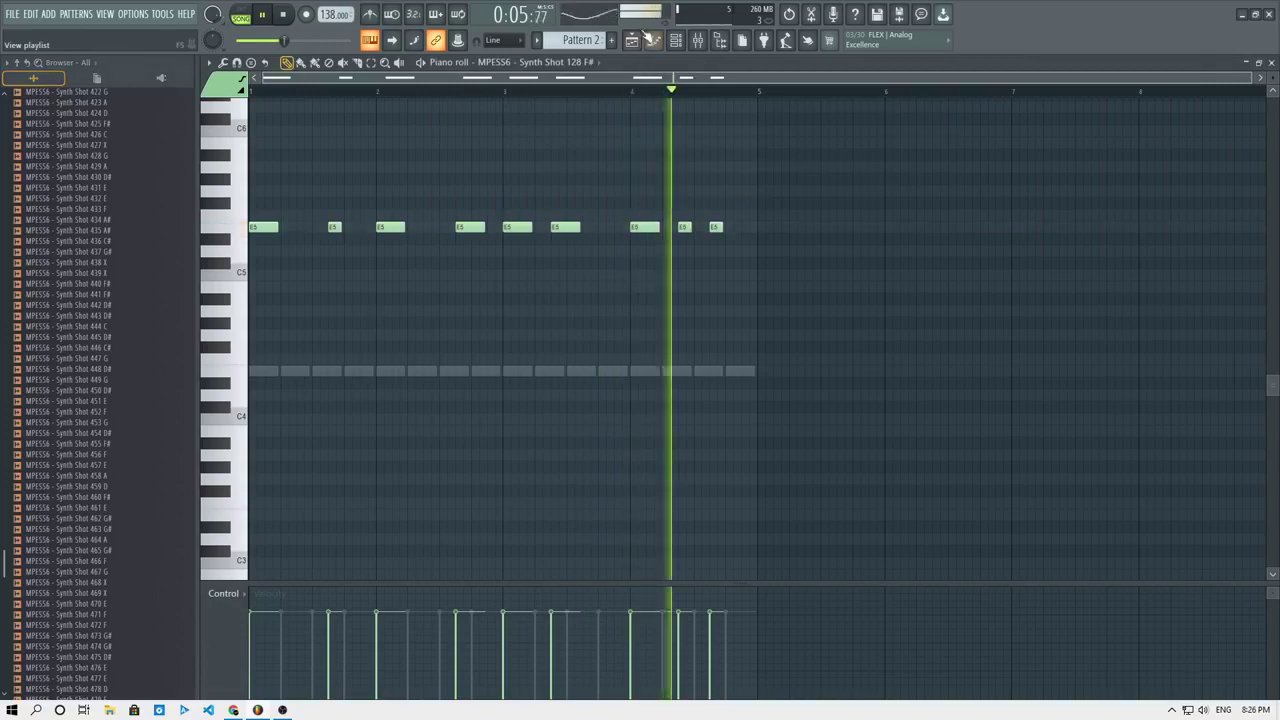
key(space)
Check the Pattern 2 clips in the playlist and return to the Synth Shot 152 E piano roll with the channel rack open.
key(F5)
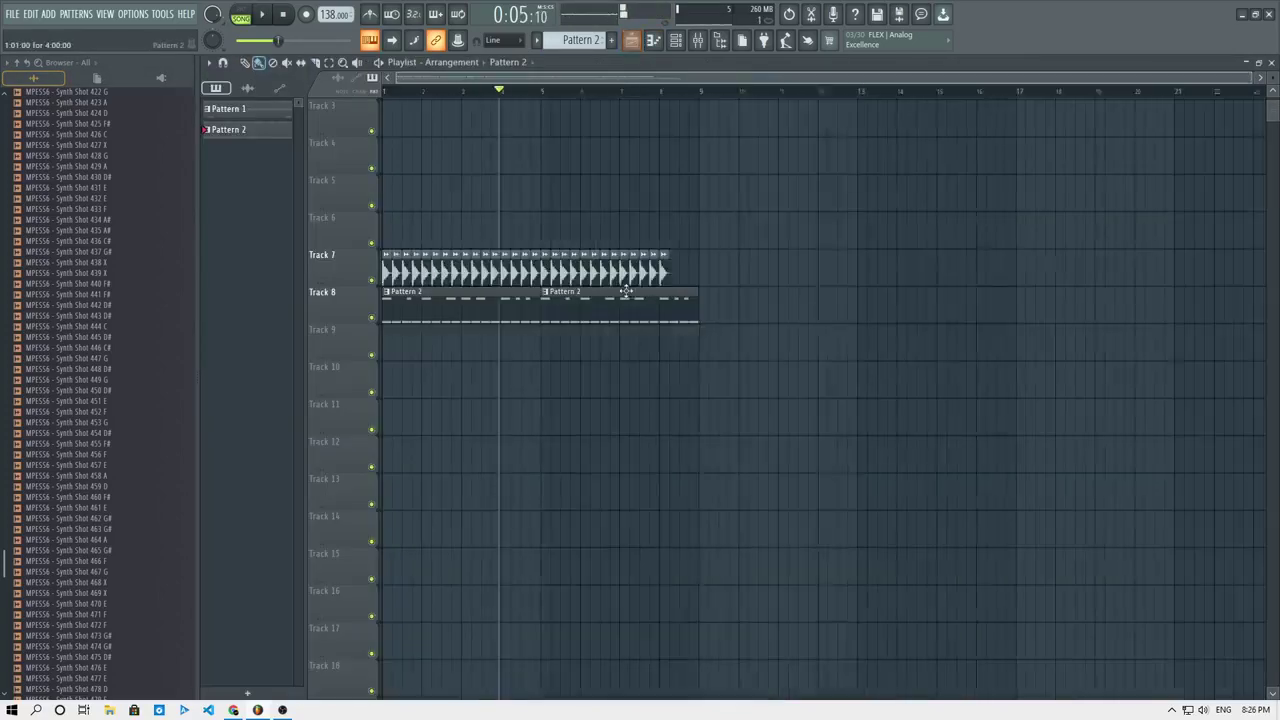
ctrl+drag(763, 366, 512, 286)
key(ctrl+d)
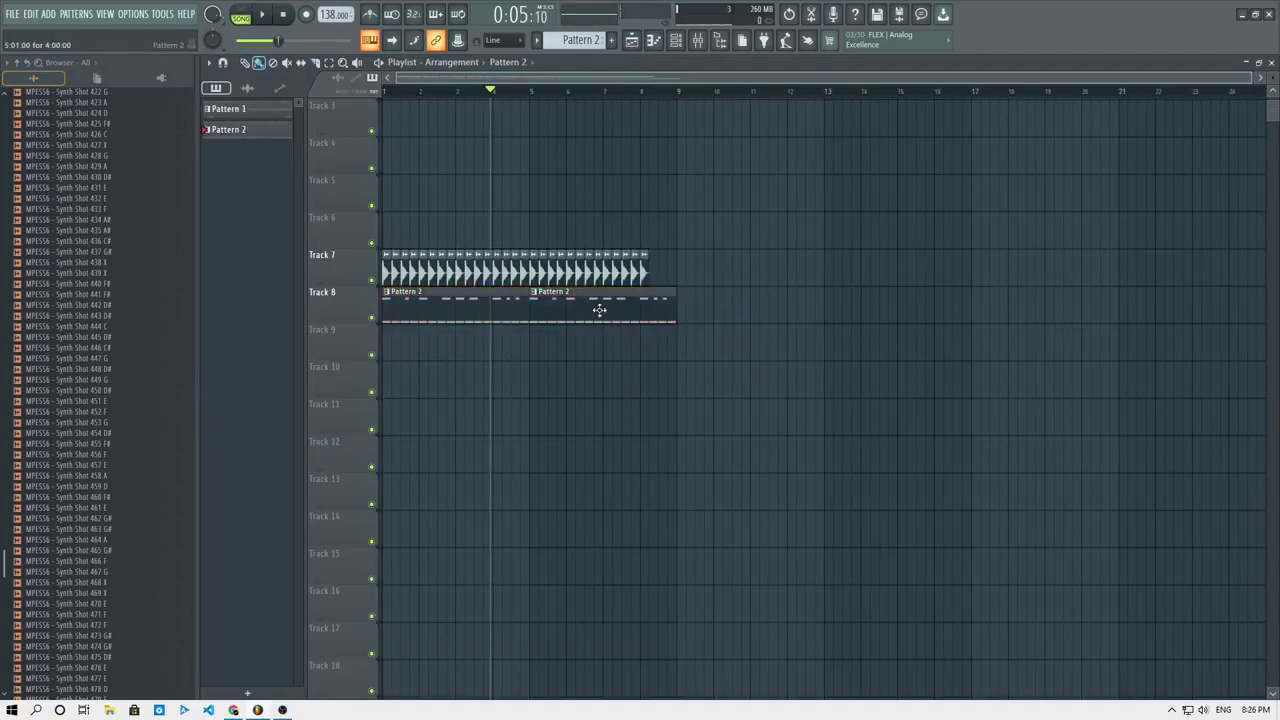
click(653, 40)
click(676, 38)
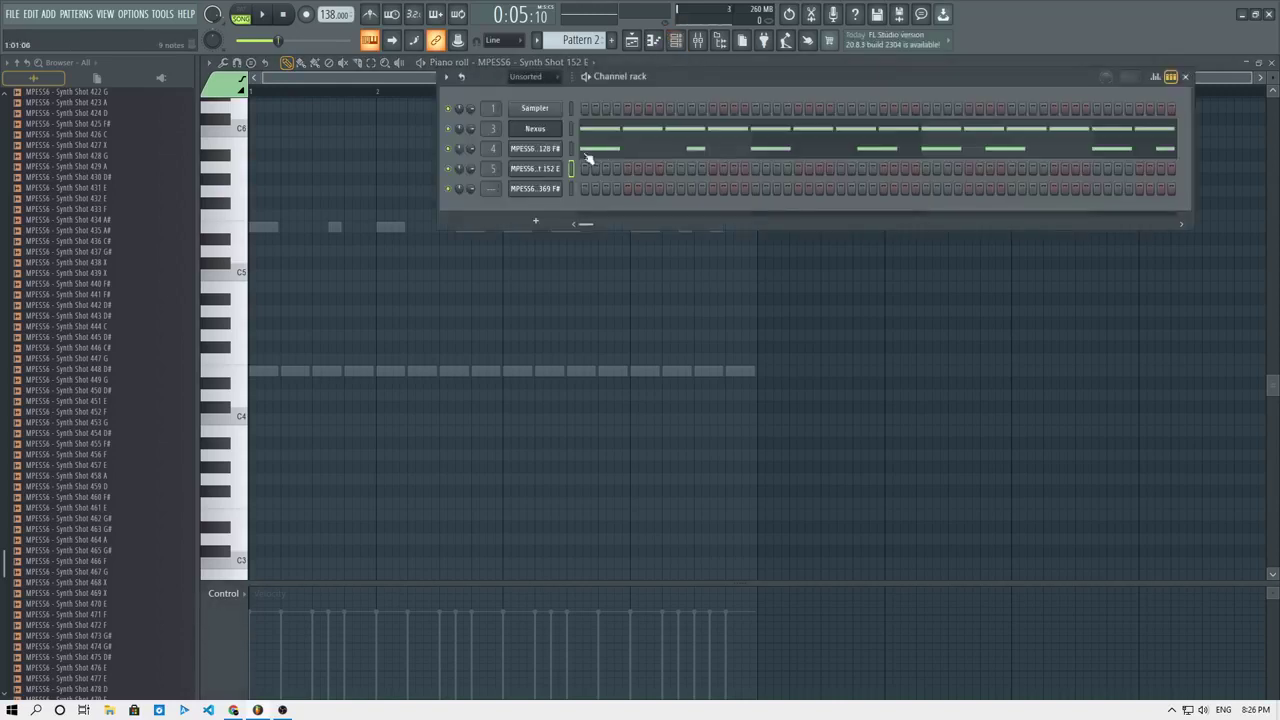
Move the Synth Shot 128 F# notes out of Pattern 2 into the new Pattern 3 and play it.
click(571, 149)
key(ctrl+x)
click(615, 41)
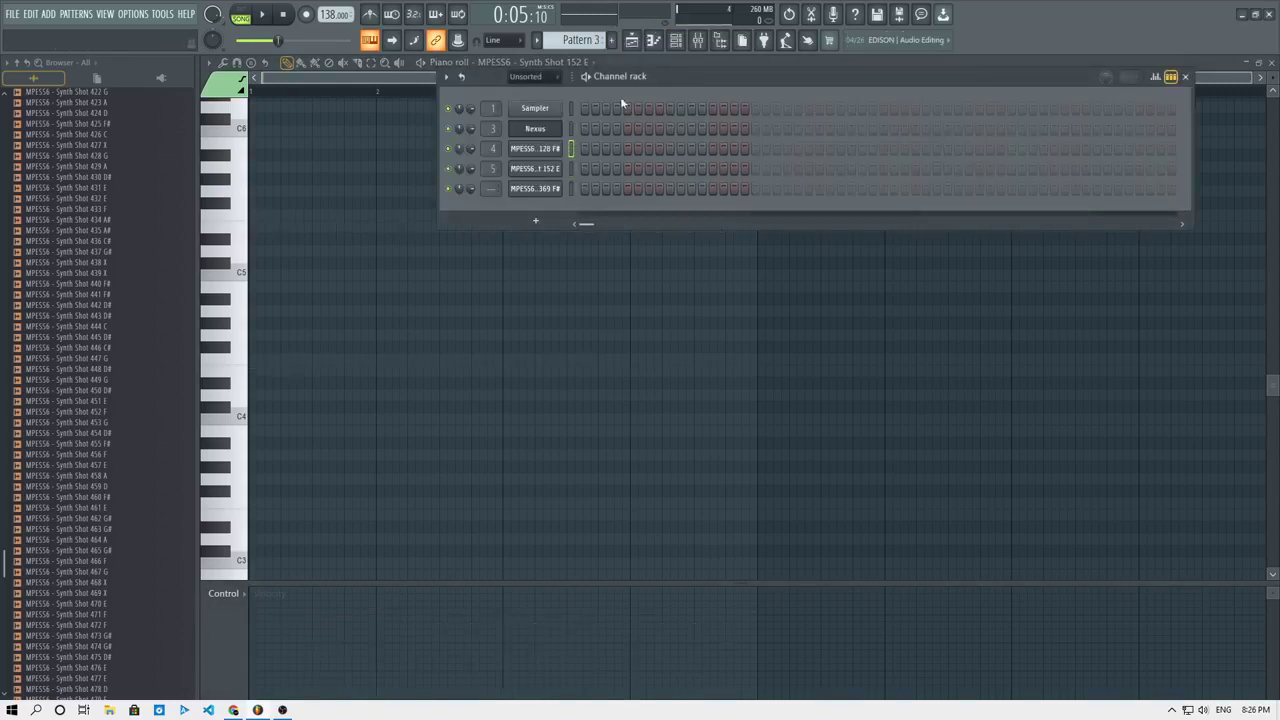
key(ctrl+v)
key(space)
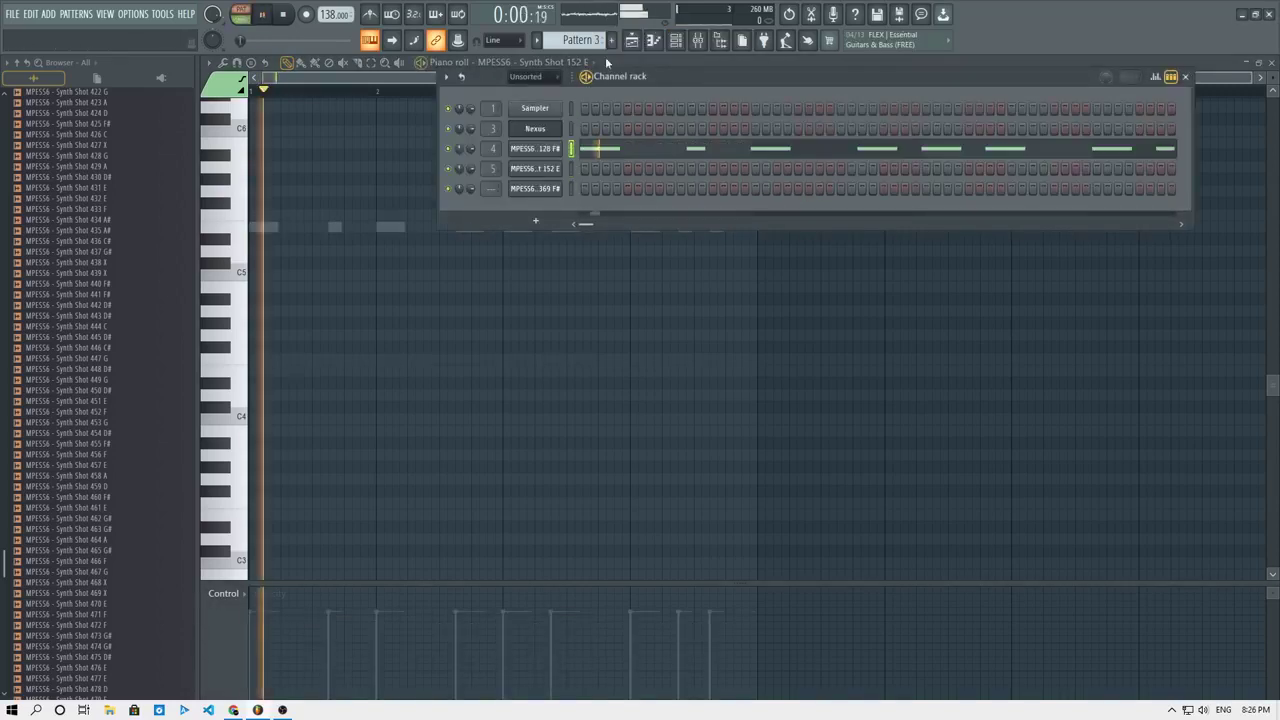
Place two consecutive Pattern 3 clips on Track 10 of the playlist, at bars 1 and 5.
key(F5)
click(426, 372)
mouse_move(426, 374)
mouse_down()
mouse_move(408, 376)
mouse_move(595, 376)
mouse_up()
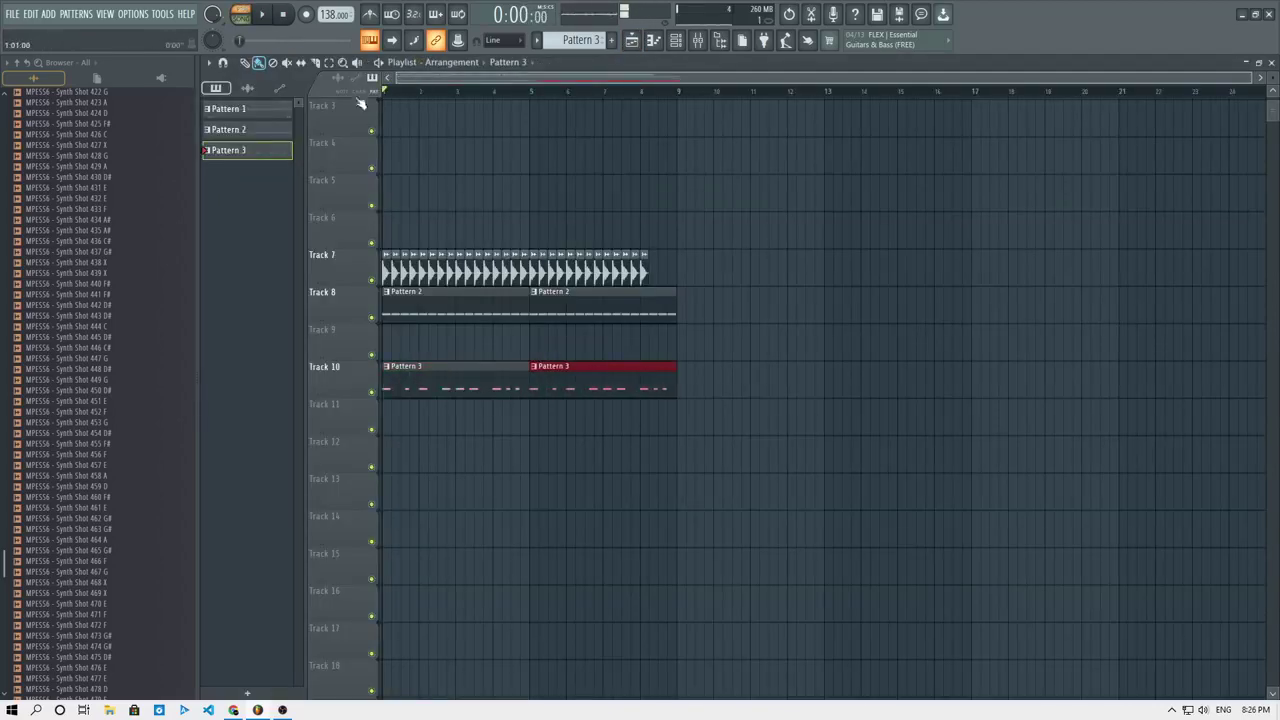
Duplicate the kick, Pattern 2 and Pattern 3 clips from bars 1–8 to bar 9, and play the song with the channel rack open.
click(263, 15)
drag(737, 396, 357, 257)
mouse_move(428, 302)
mouse_down()
mouse_move(743, 303)
mouse_move(703, 304)
mouse_up()
ctrl+click(709, 200)
click(678, 40)
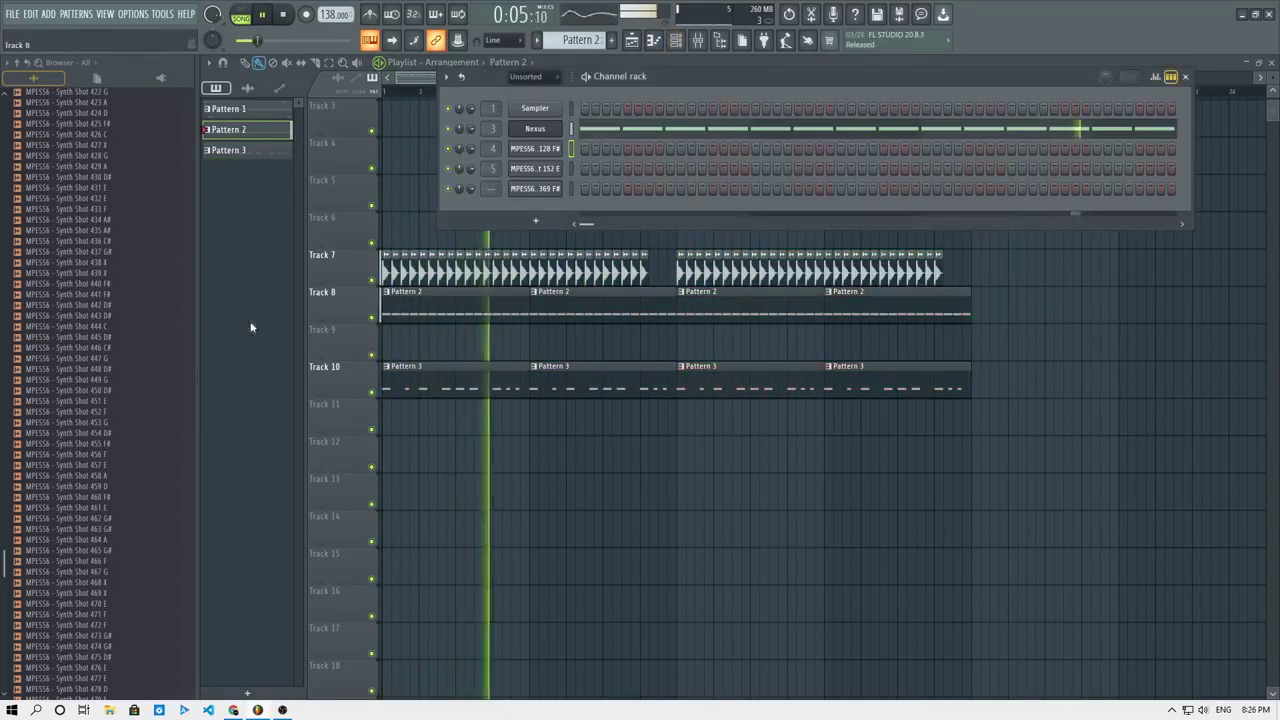
Stop playback and open the VEC4 Claps folder of Vengeance Essential Clubsounds Vol.4 in the browser.
key(space)
click(92, 383)
scroll(90, 388, up, 15)
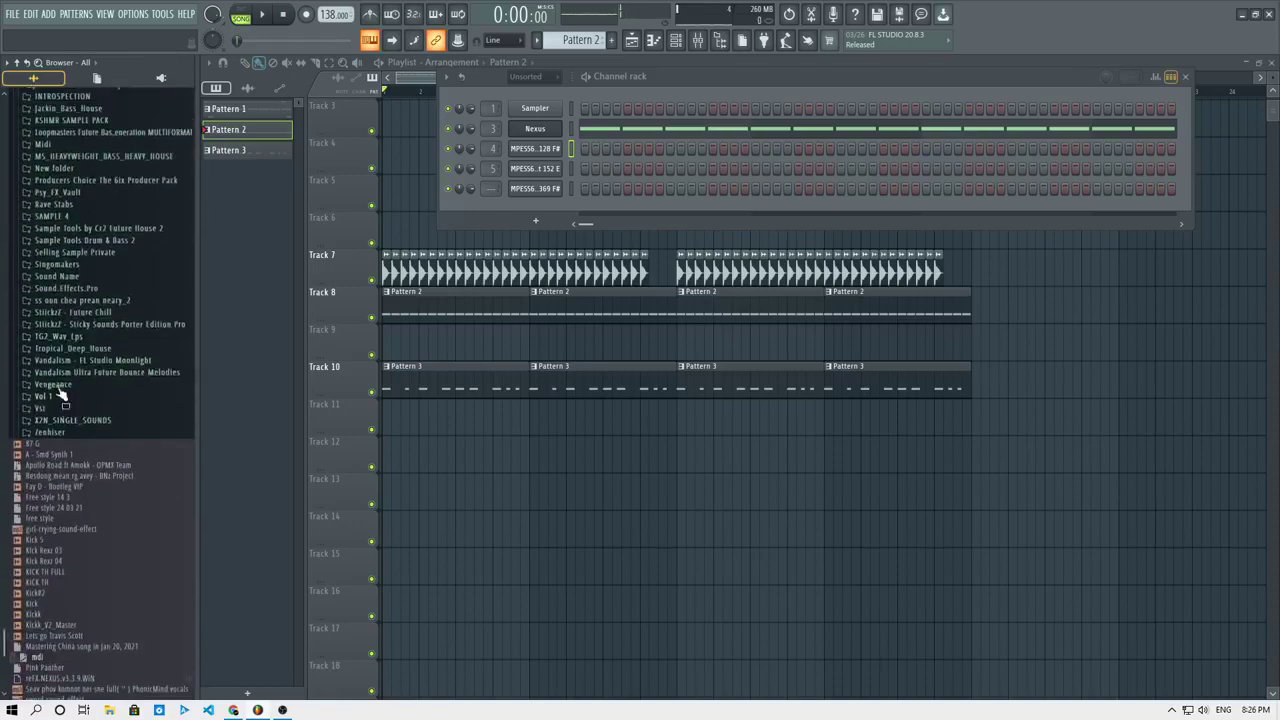
scroll(80, 385, down, 3)
click(160, 344)
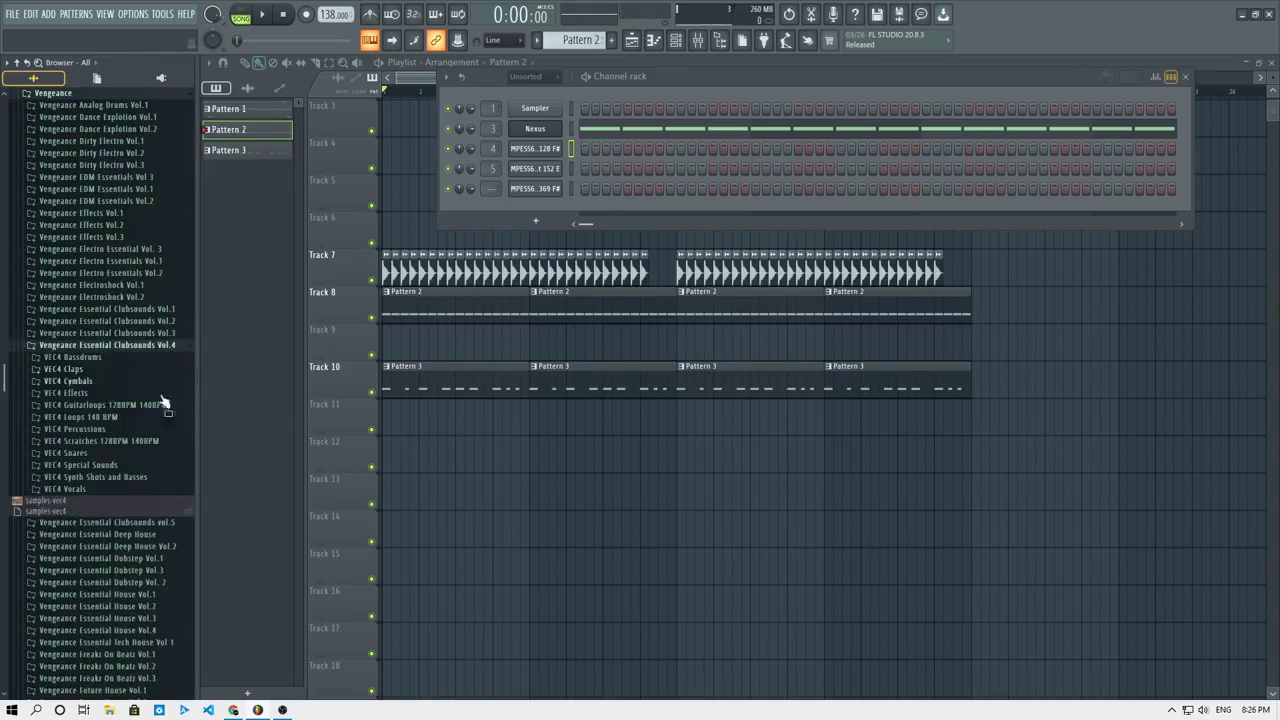
click(100, 369)
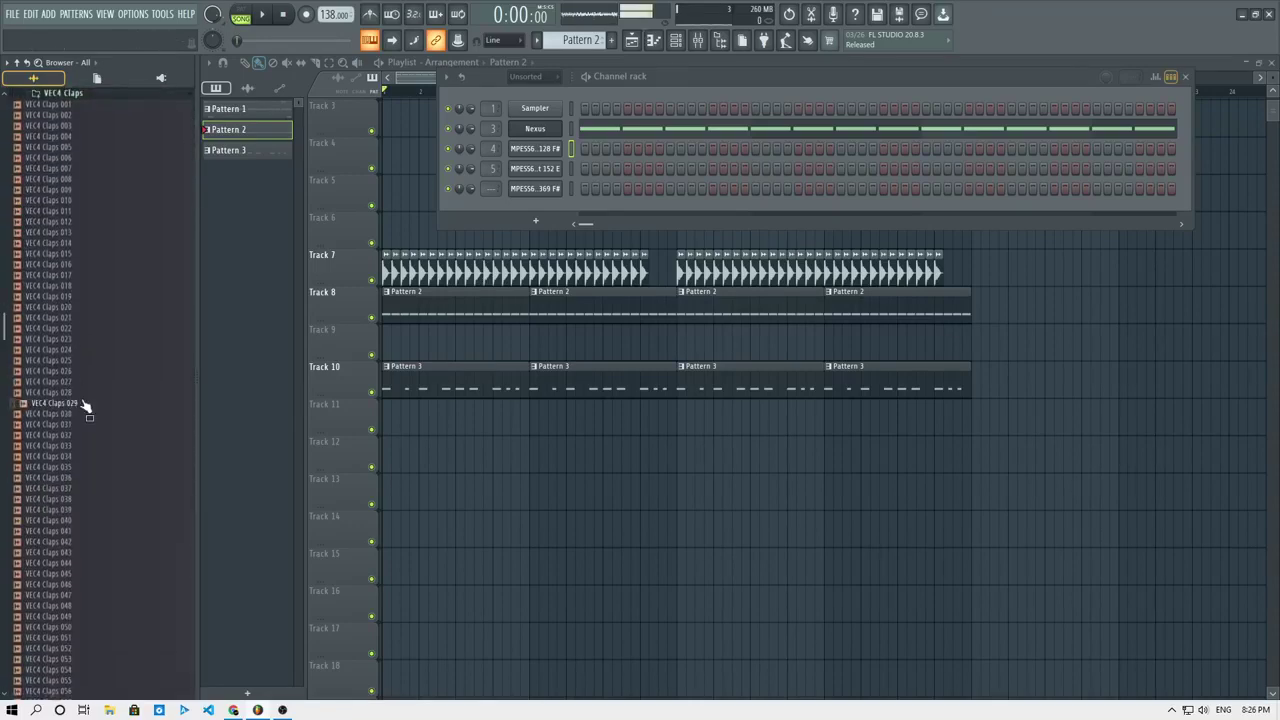
Audition VEC4 clap samples, including 077, 080 and 051.
scroll(60, 245, down, 10)
click(62, 276)
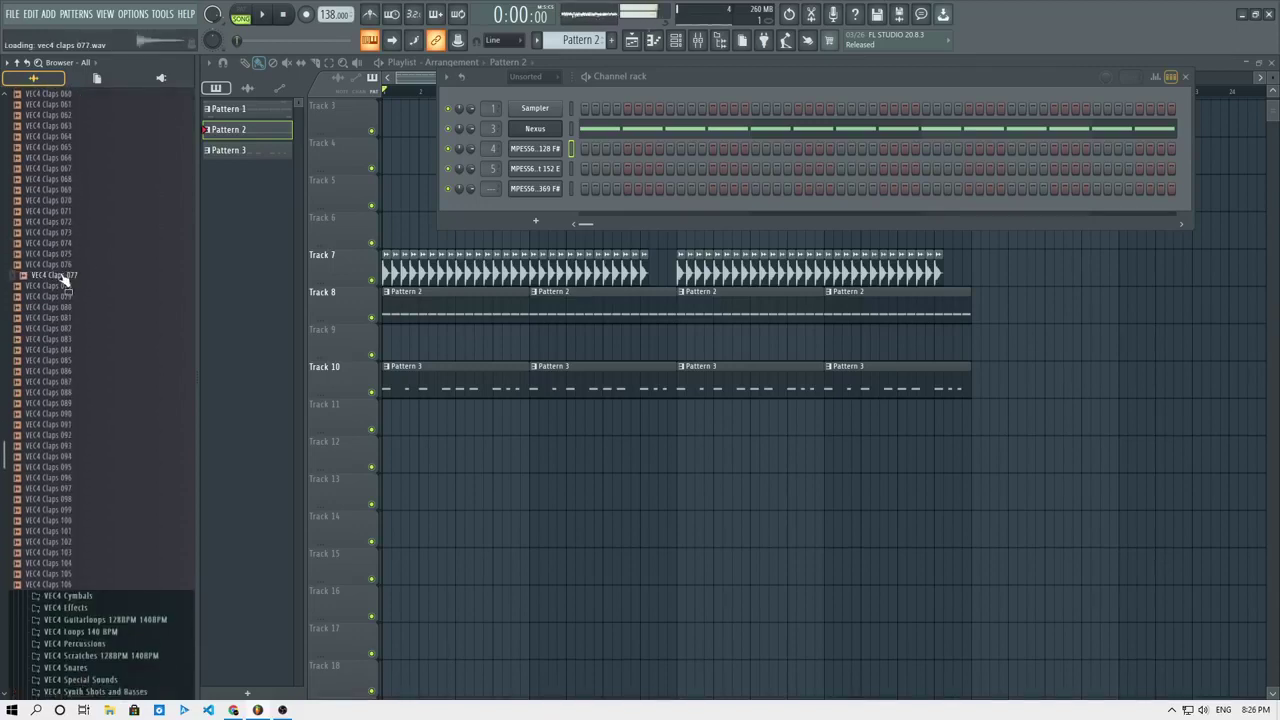
click(60, 201)
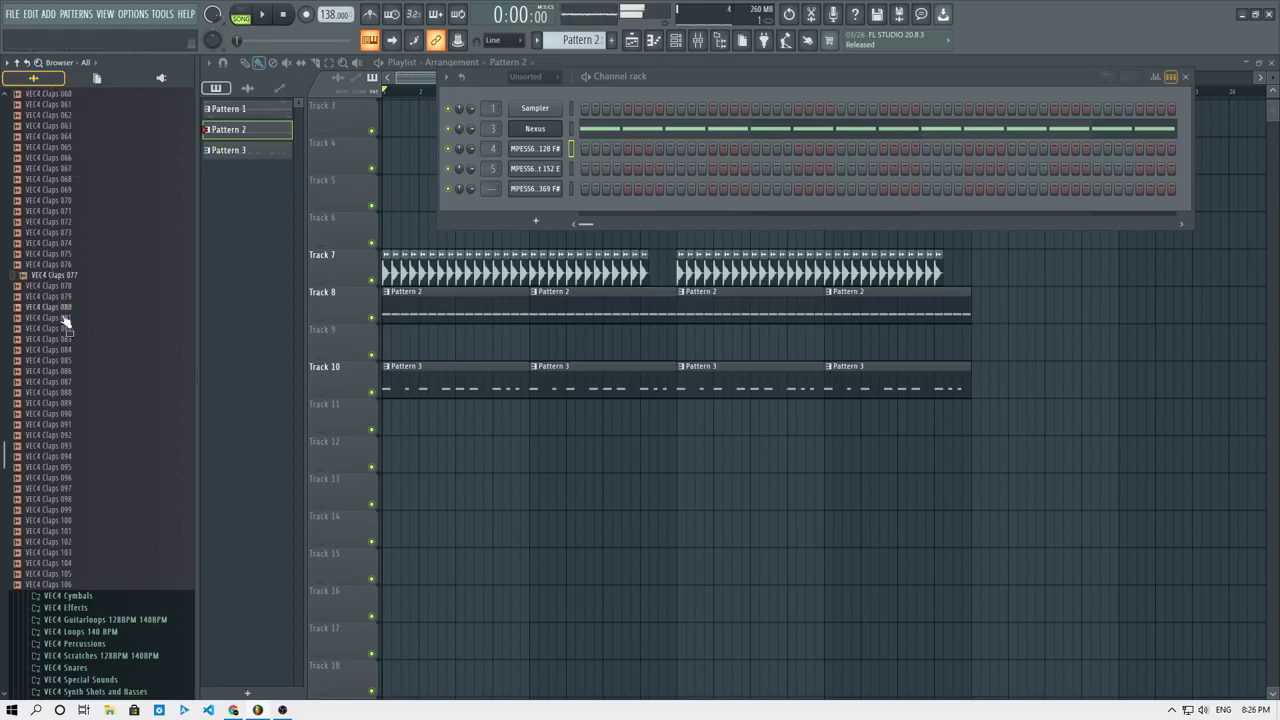
click(64, 350)
click(50, 456)
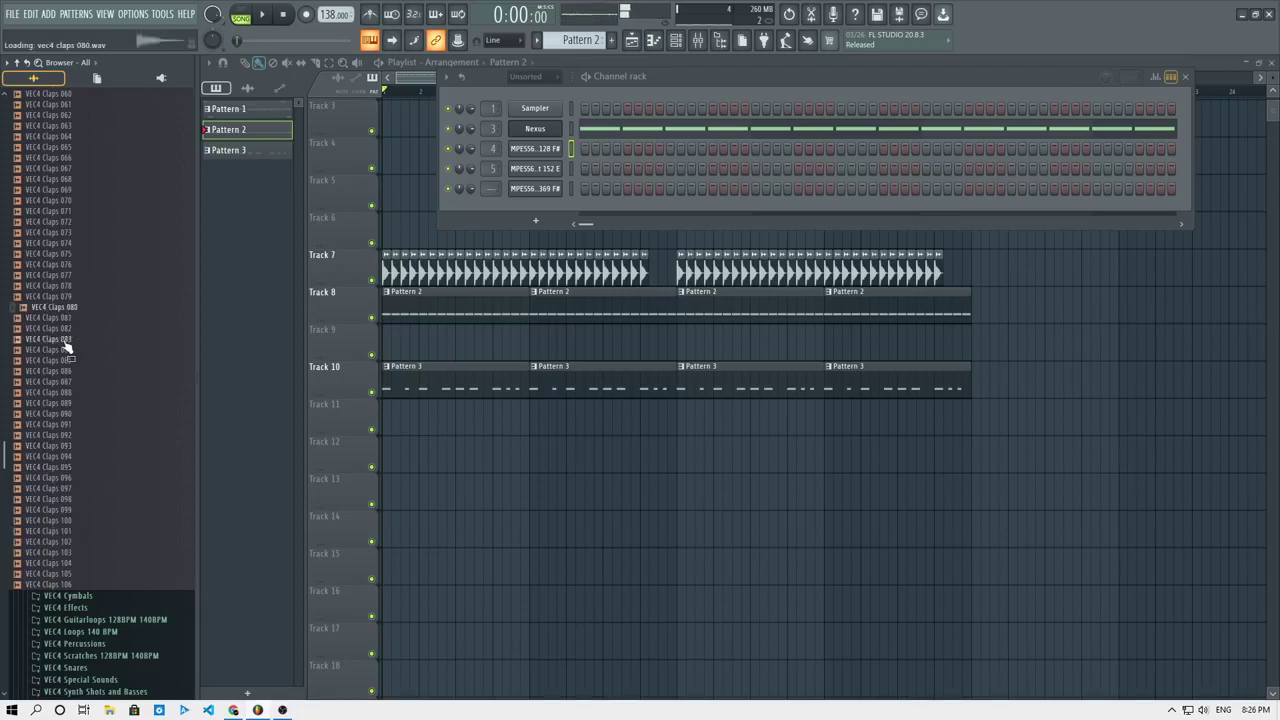
scroll(64, 345, up, 10)
click(84, 388)
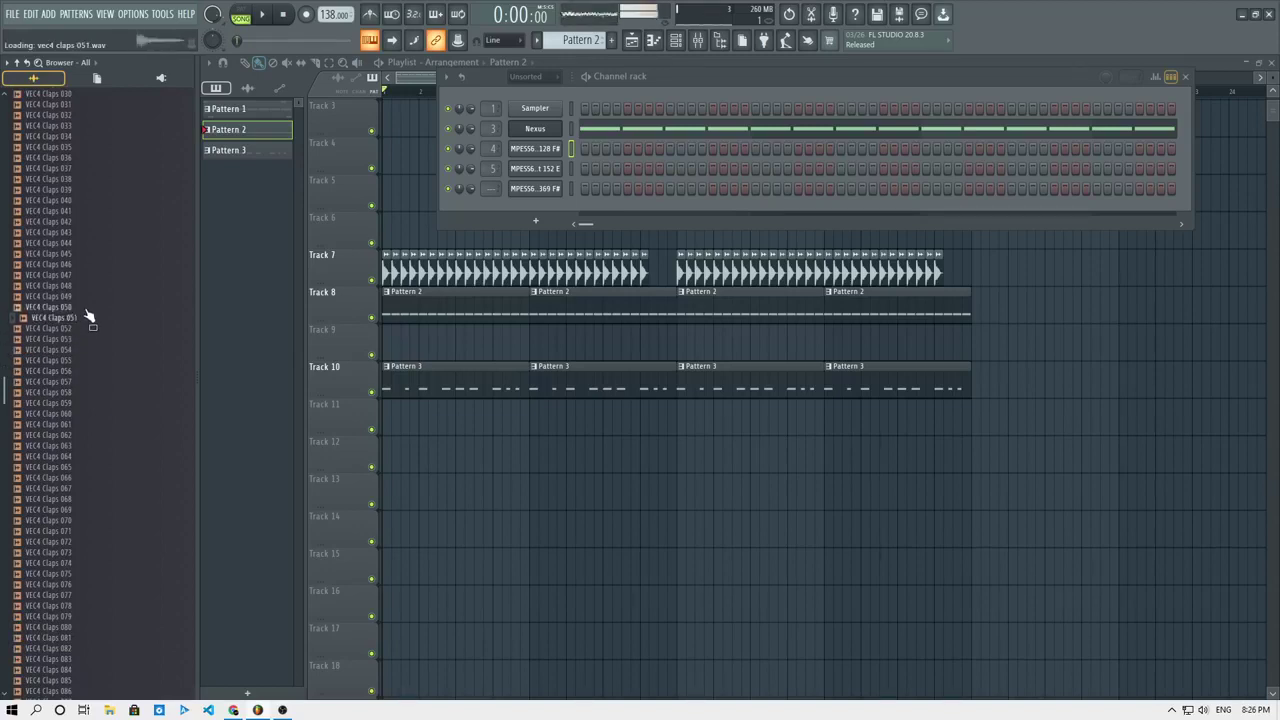
Open the VEC3 Claps folder of Vengeance Essential Clubsounds Vol.3 and audition its first clap samples up to 025.
scroll(72, 302, up, 20)
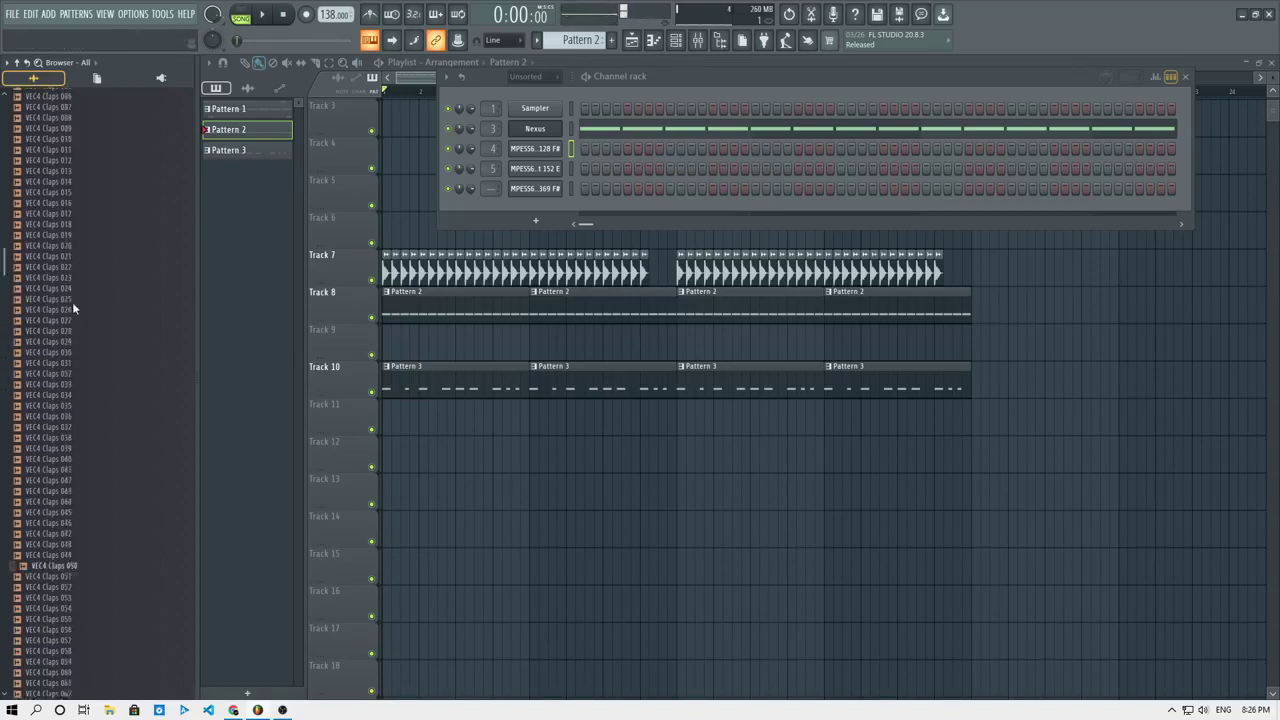
click(165, 378)
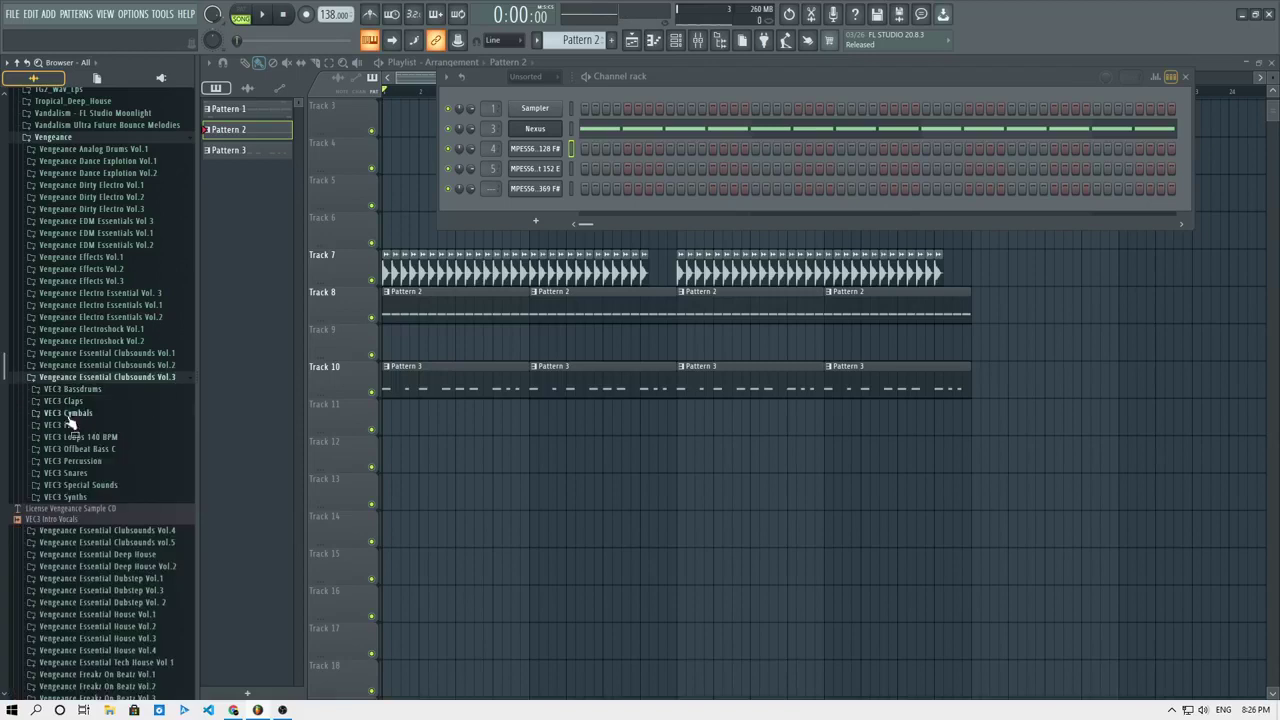
click(72, 413)
click(72, 362)
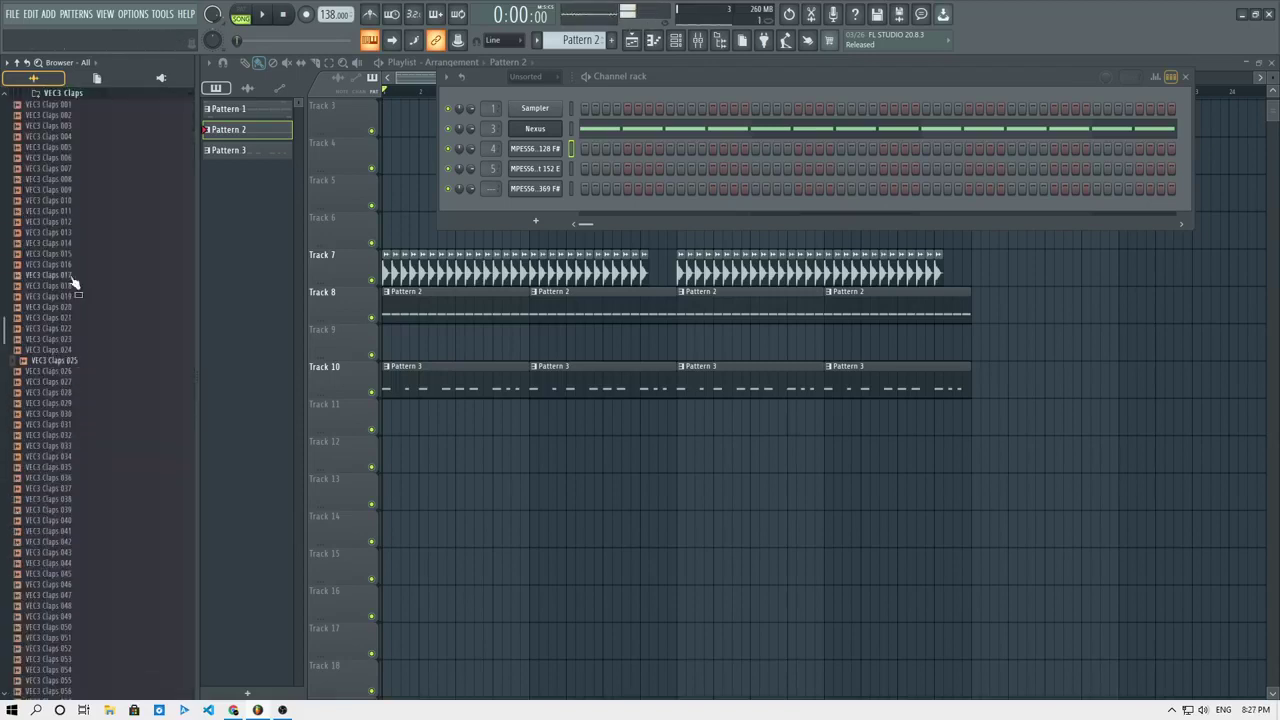
click(76, 170)
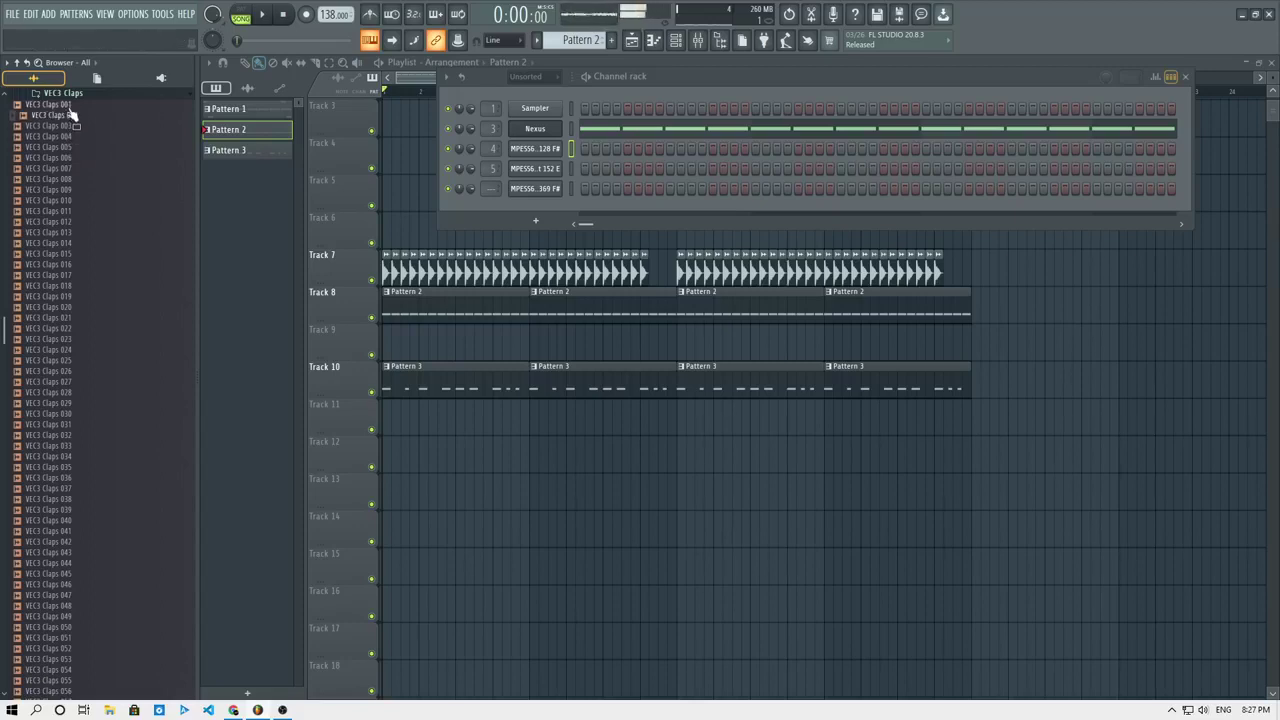
click(88, 169)
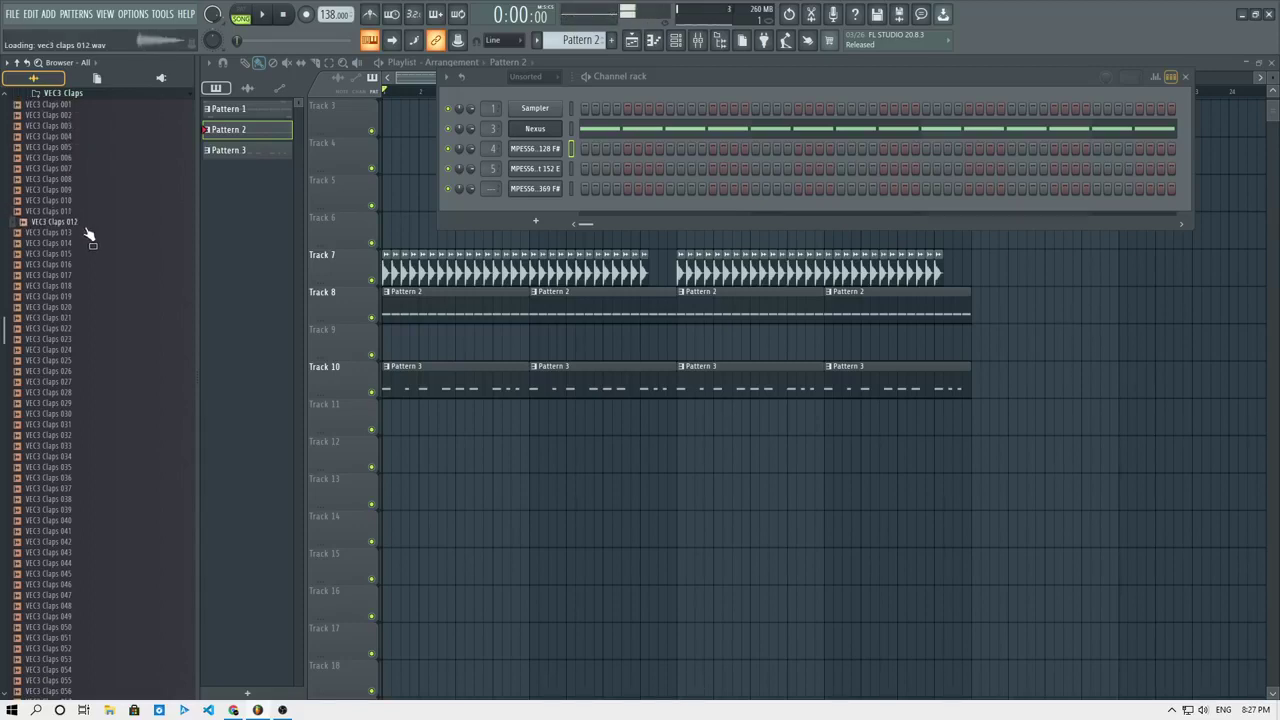
Add VEC3 Claps 012 as a new sampler channel and show its channel settings.
drag(531, 211, 531, 209)
click(535, 208)
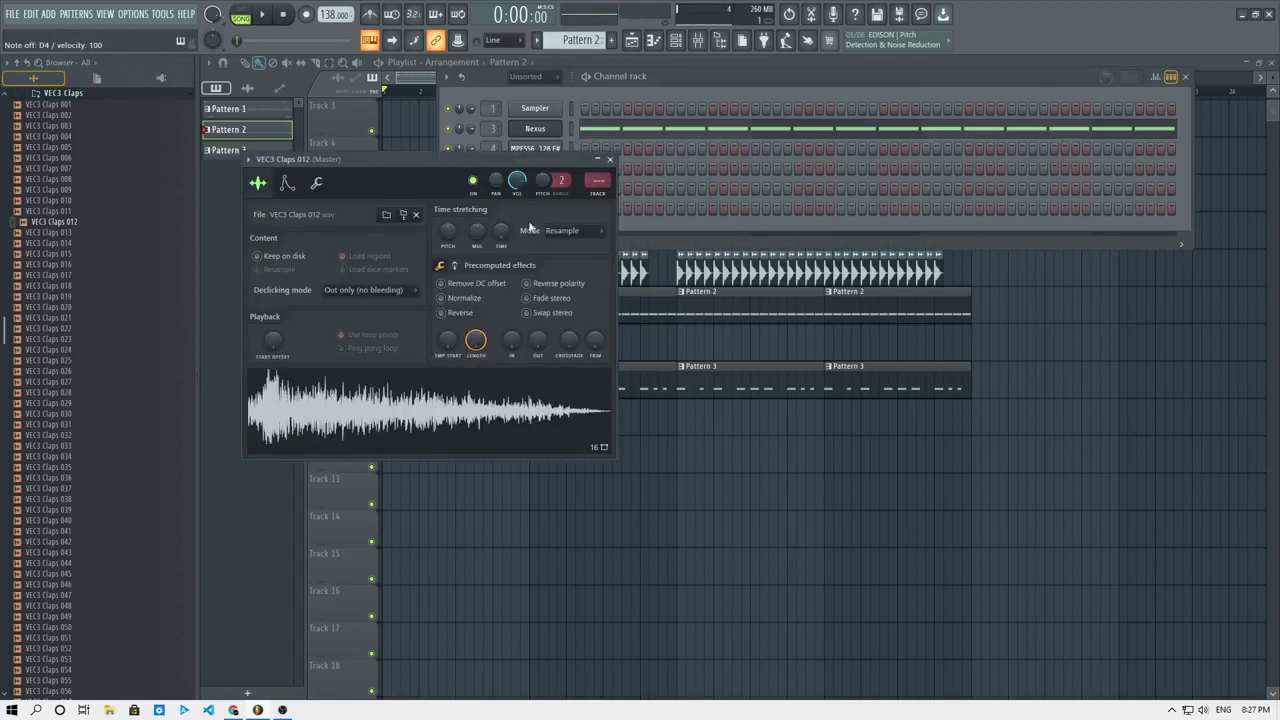
scroll(448, 348, up, 3)
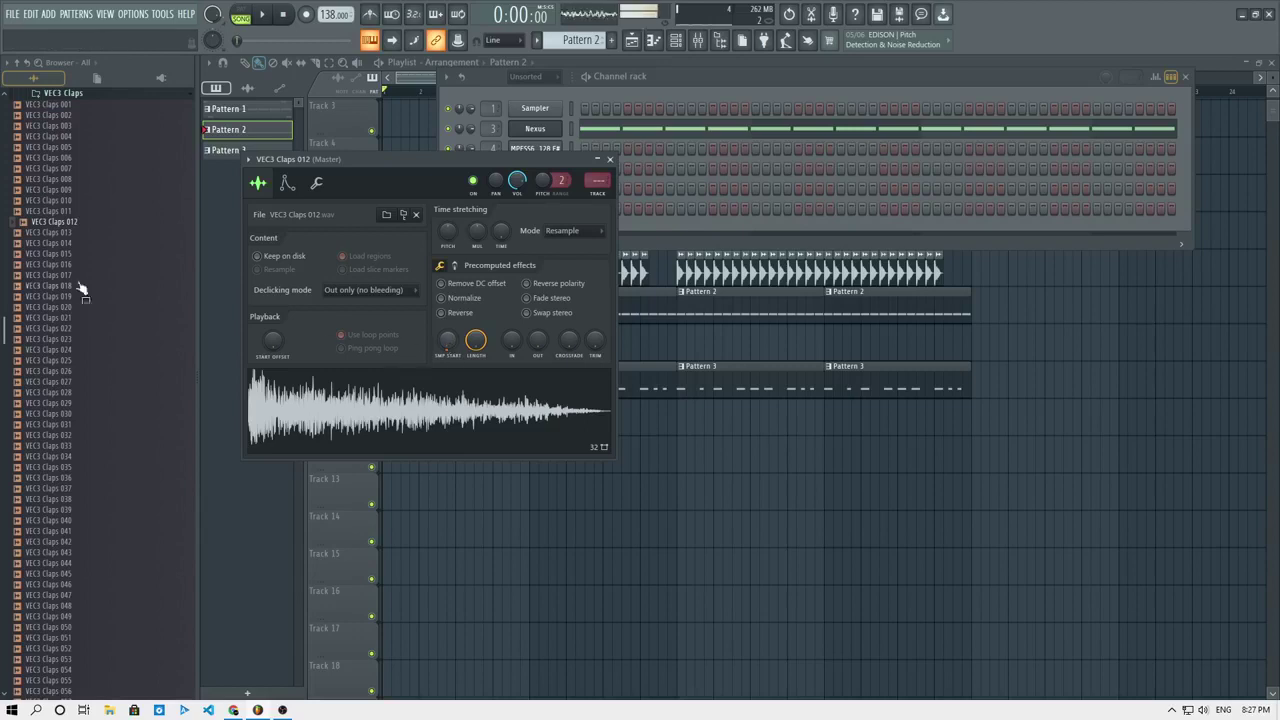
Audition further VEC3 clap samples up to 045.
click(76, 243)
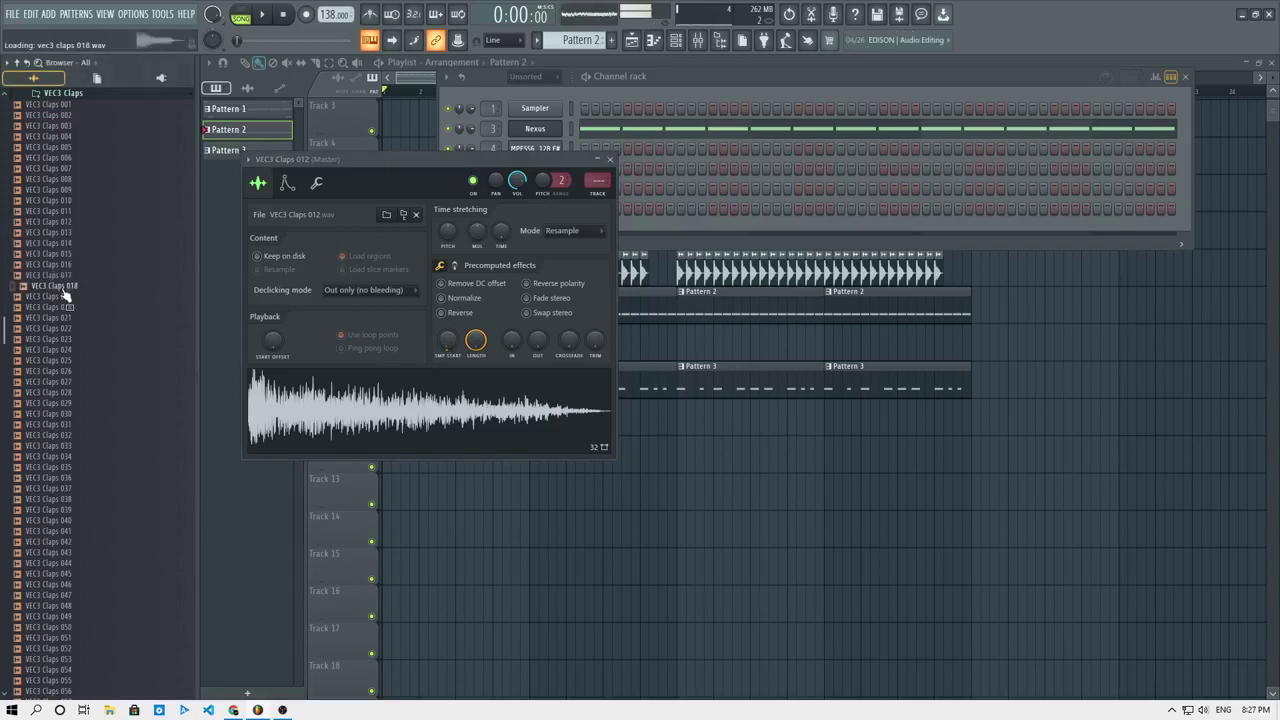
click(53, 342)
click(53, 353)
click(52, 373)
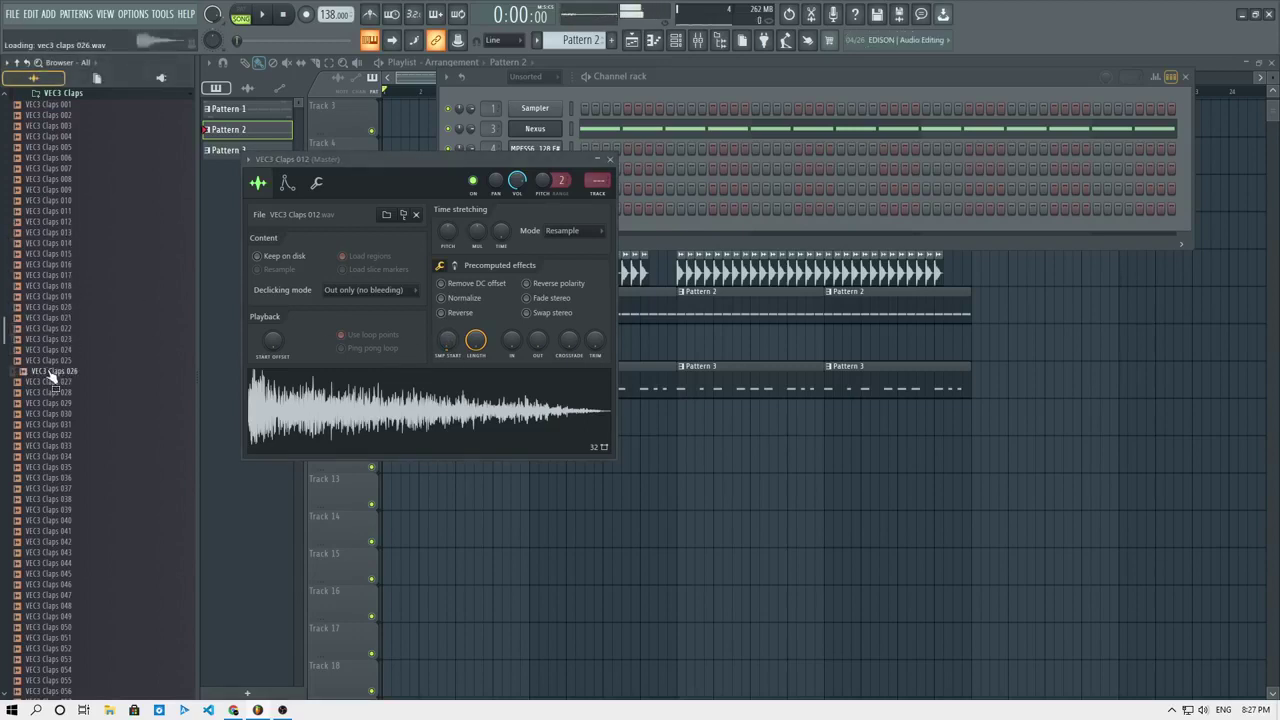
click(46, 392)
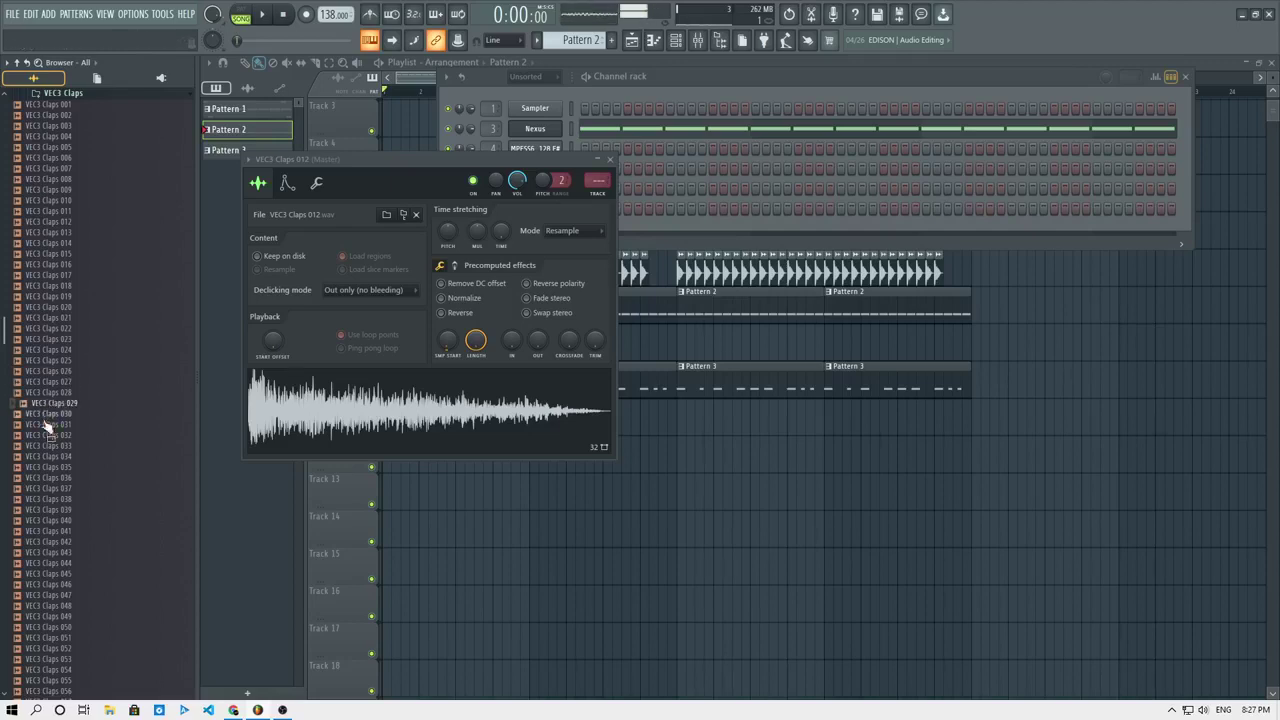
click(43, 456)
click(47, 520)
click(52, 531)
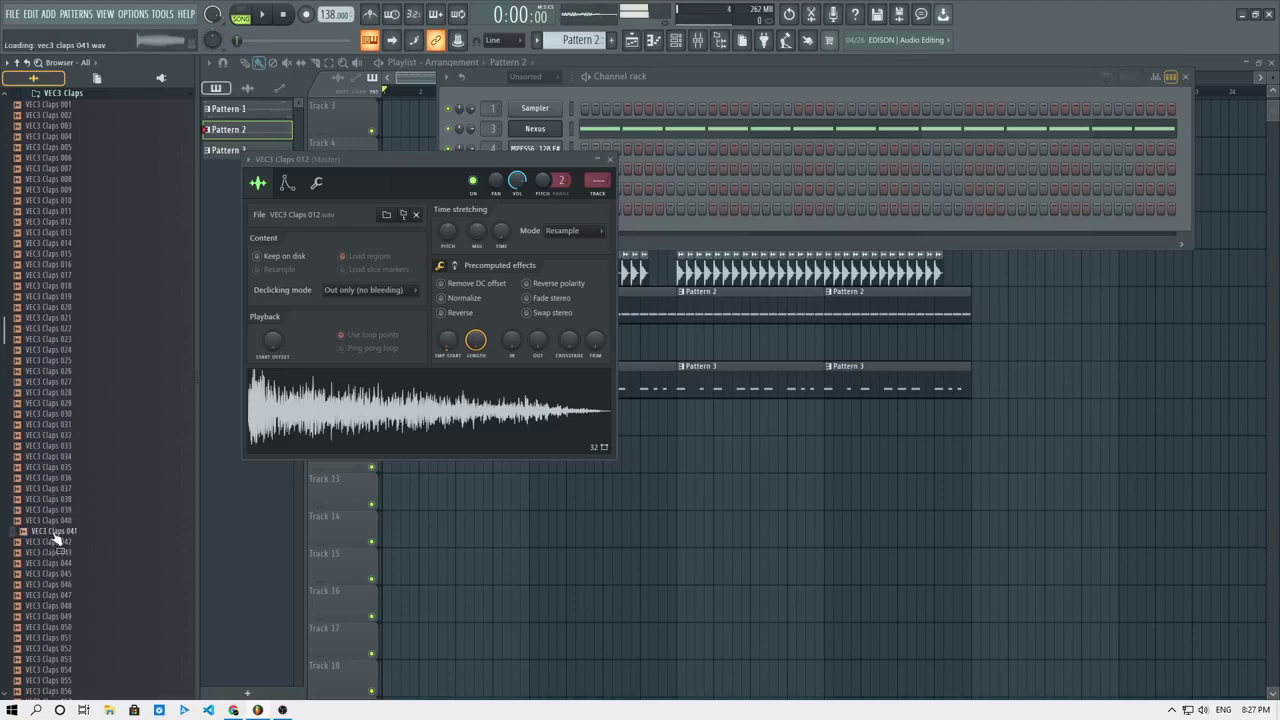
click(53, 541)
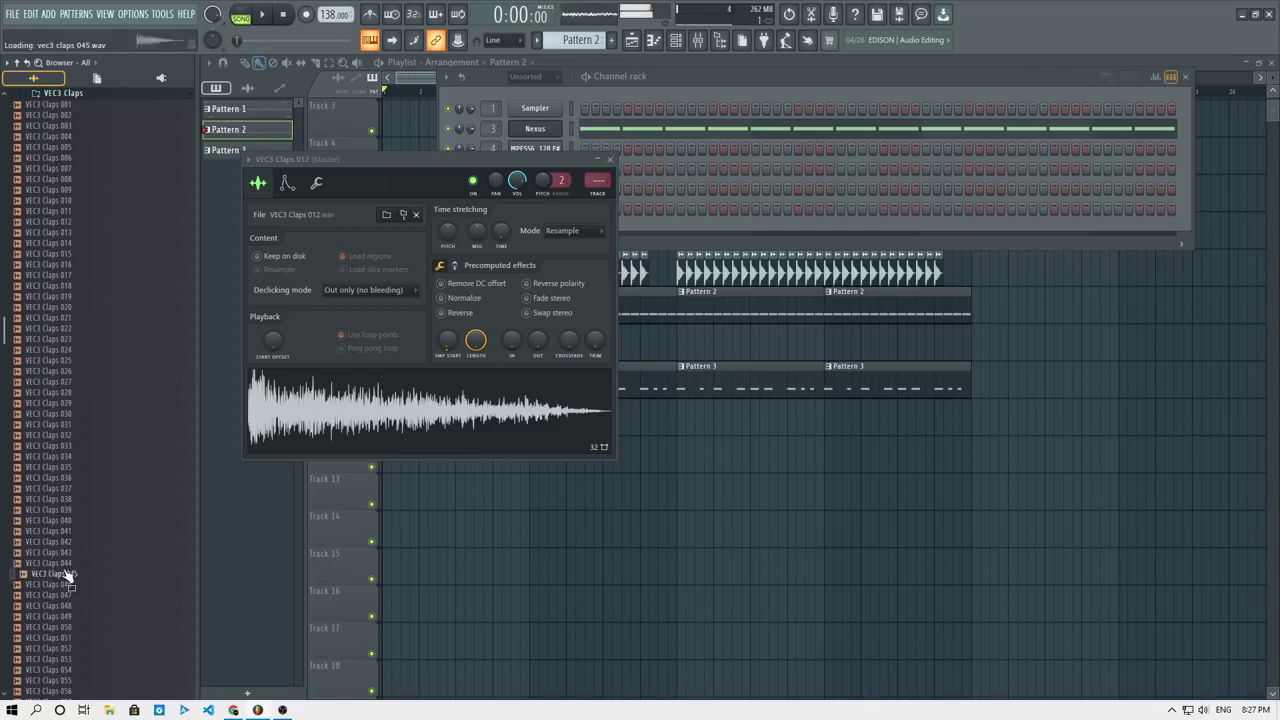
Try VEC3 Claps 044 reversed in the clap channel and delete that channel.
drag(181, 520, 417, 434)
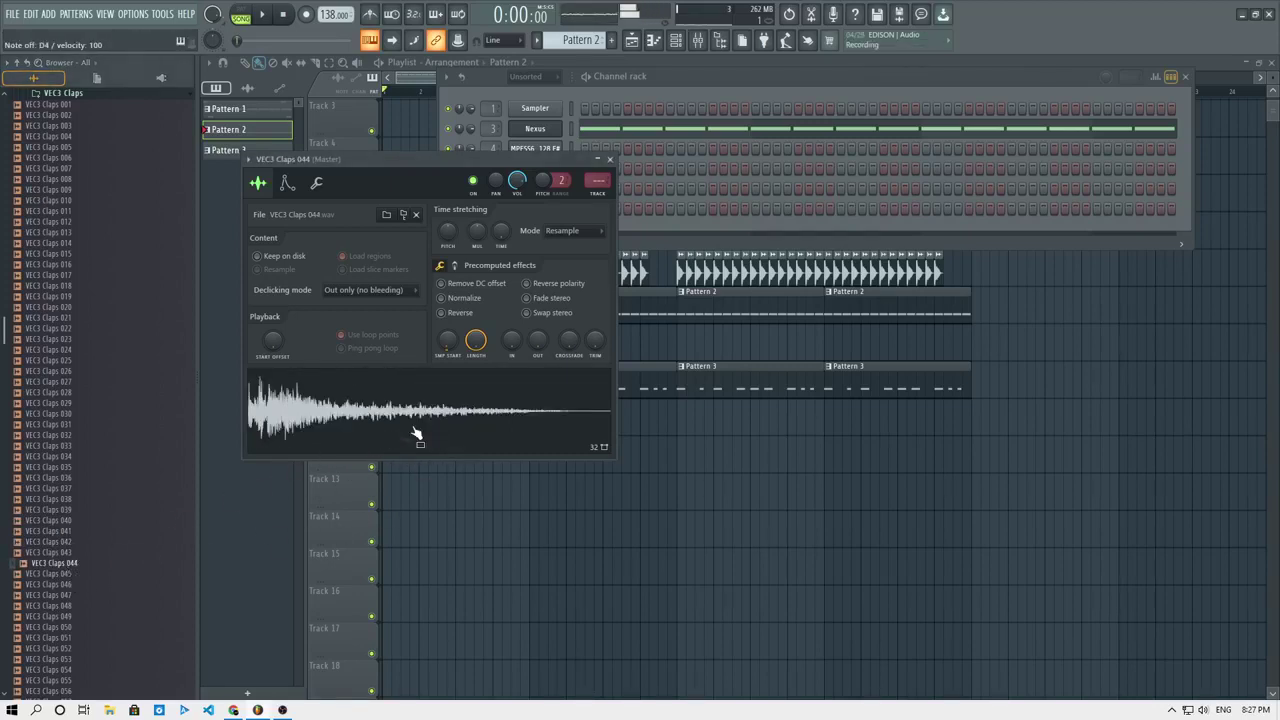
click(452, 313)
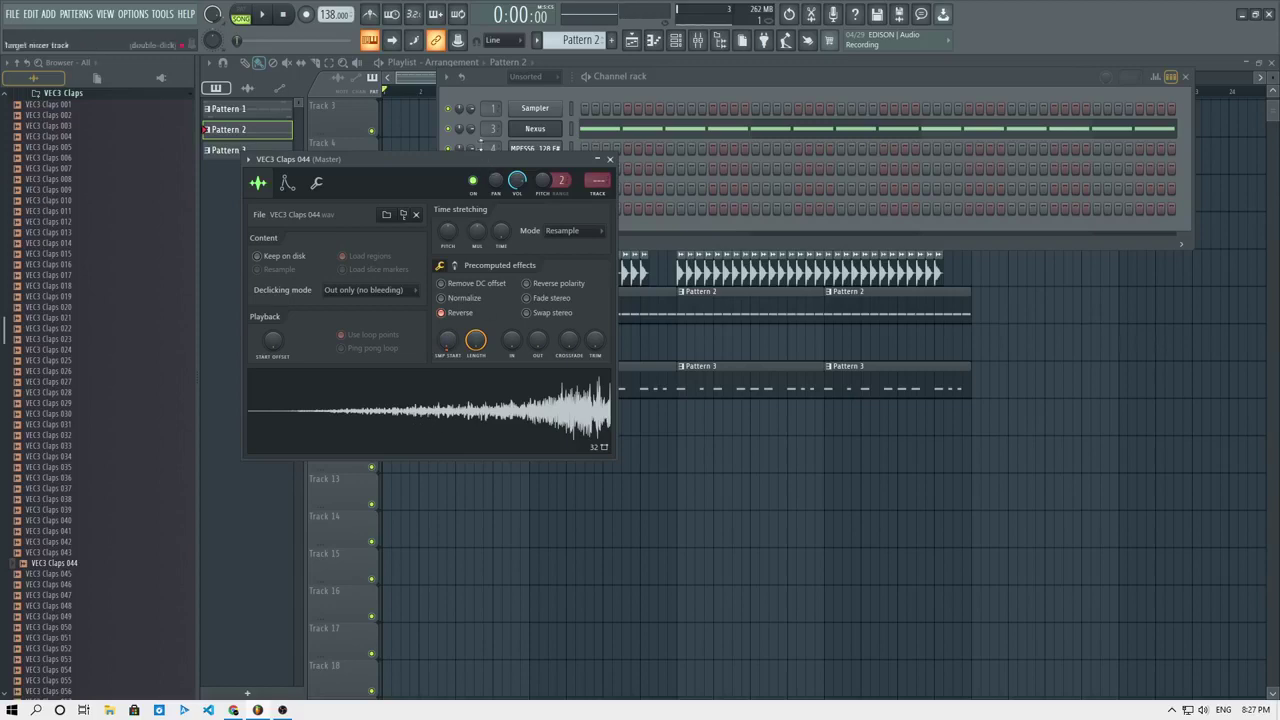
drag(442, 161, 509, 399)
right_click(555, 207)
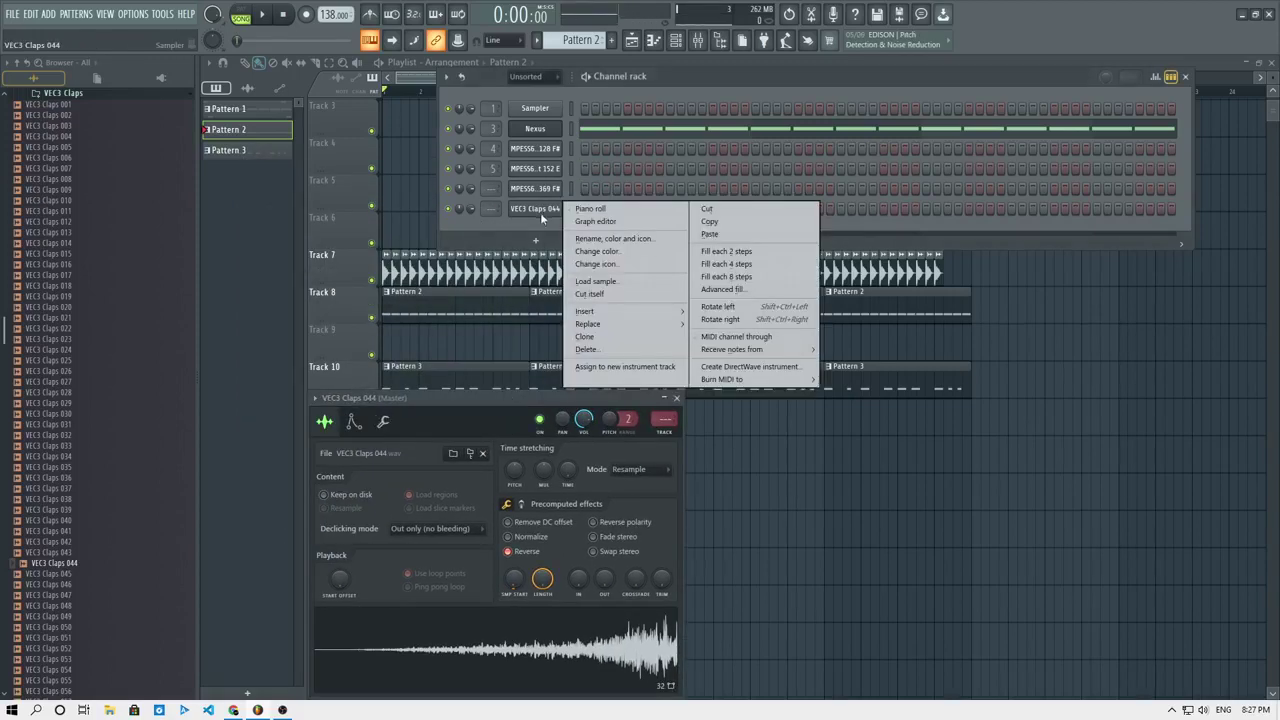
click(620, 345)
click(701, 404)
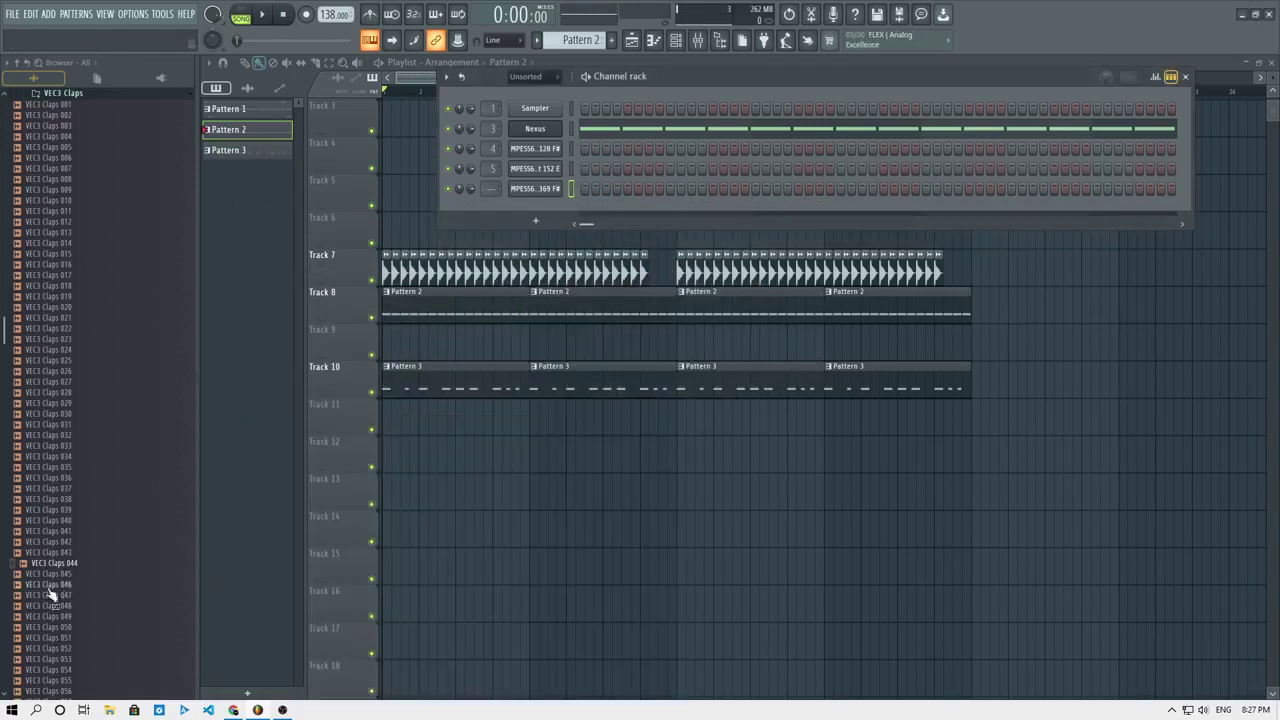
Place VEC3 Claps 044 clips on Track 12 on beats 2 and 4 from bar 9 through bar 16 while the song plays.
drag(65, 565, 660, 465)
scroll(693, 455, up, 5)
click(558, 93)
key(space)
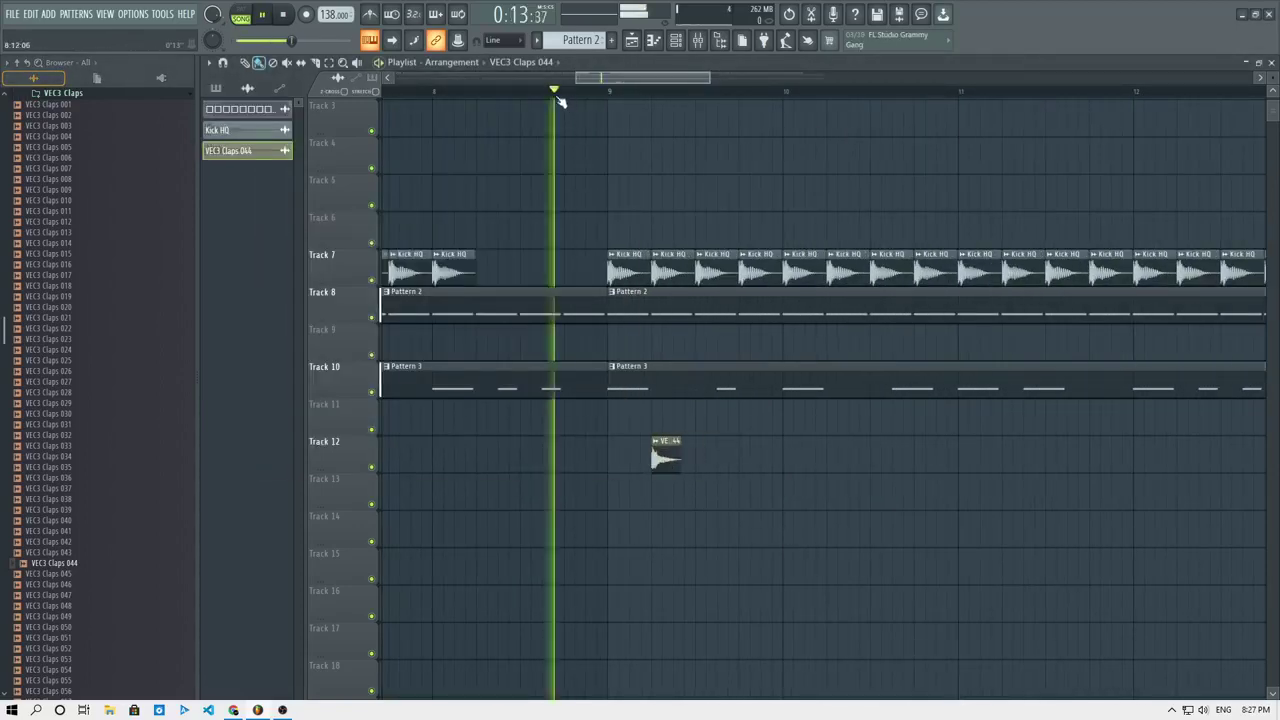
click(742, 451)
click(829, 451)
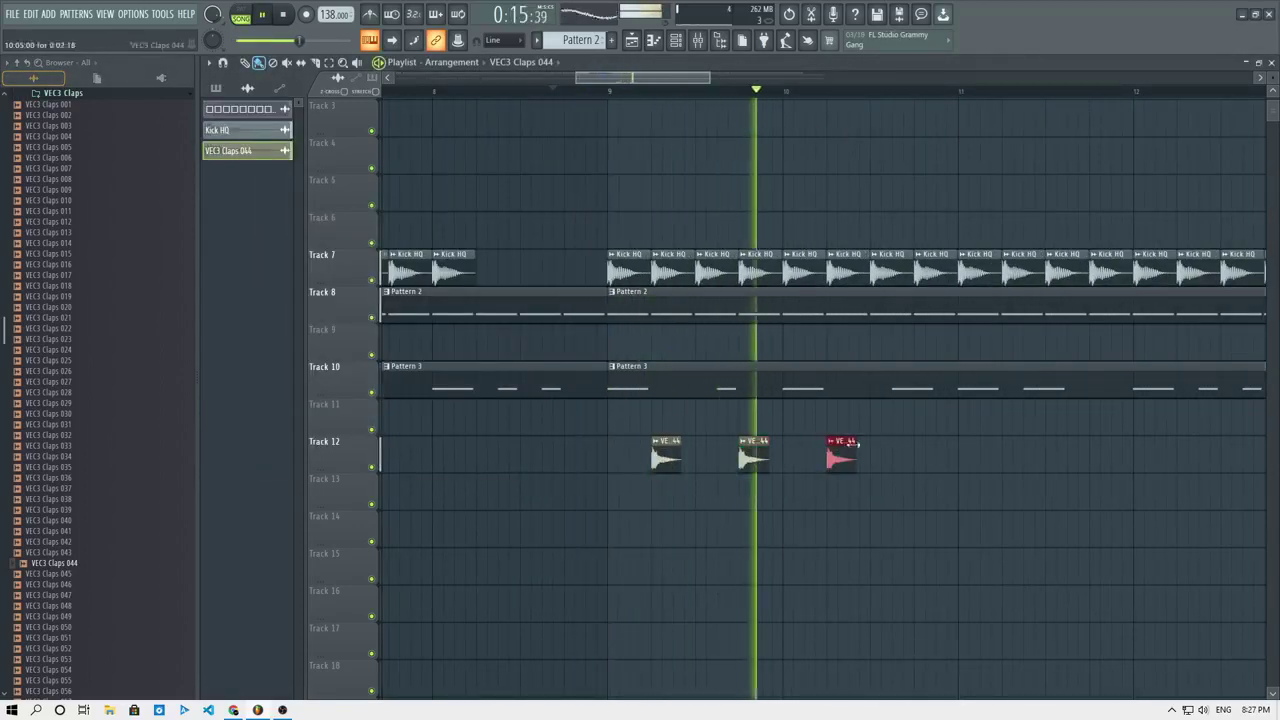
click(916, 450)
scroll(908, 456, down, 5)
mouse_move(881, 479)
mouse_down()
mouse_move(708, 452)
mouse_move(948, 461)
mouse_up()
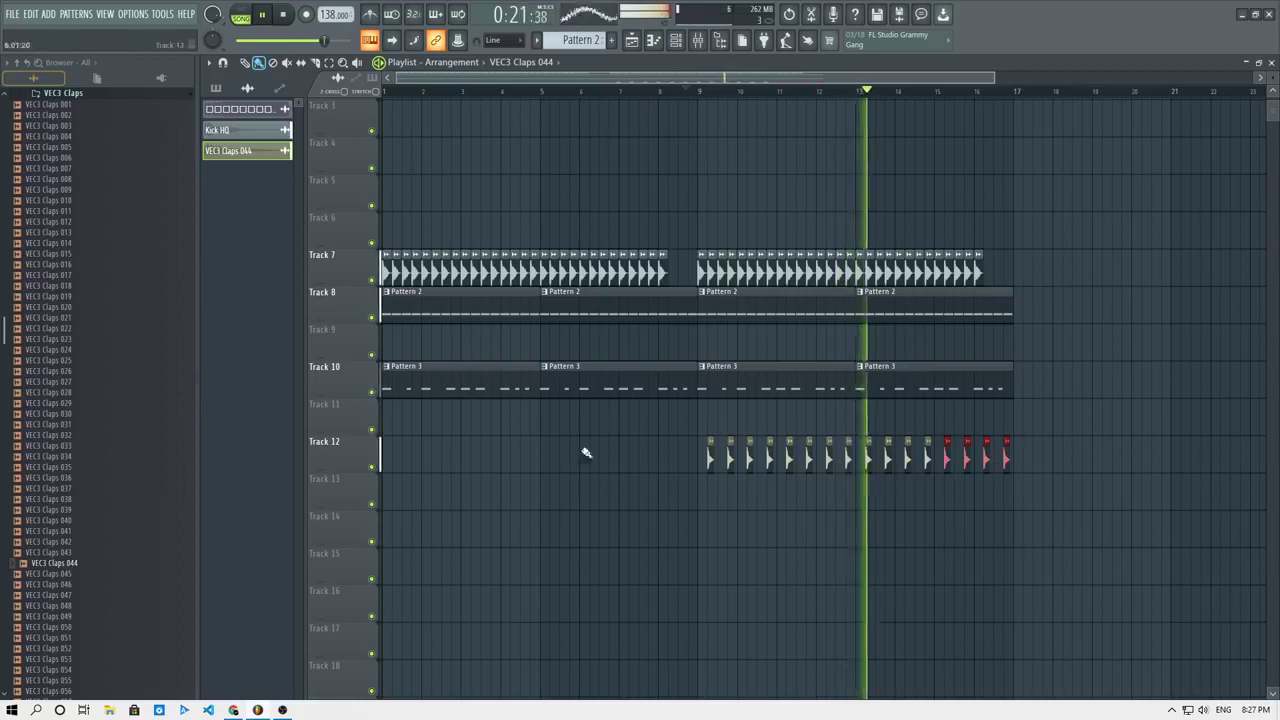
Audition other VEC3 claps, replace the Track 12 clap sample with VEC3 Claps 031, listen back and open its channel settings.
key(space)
click(88, 396)
click(88, 385)
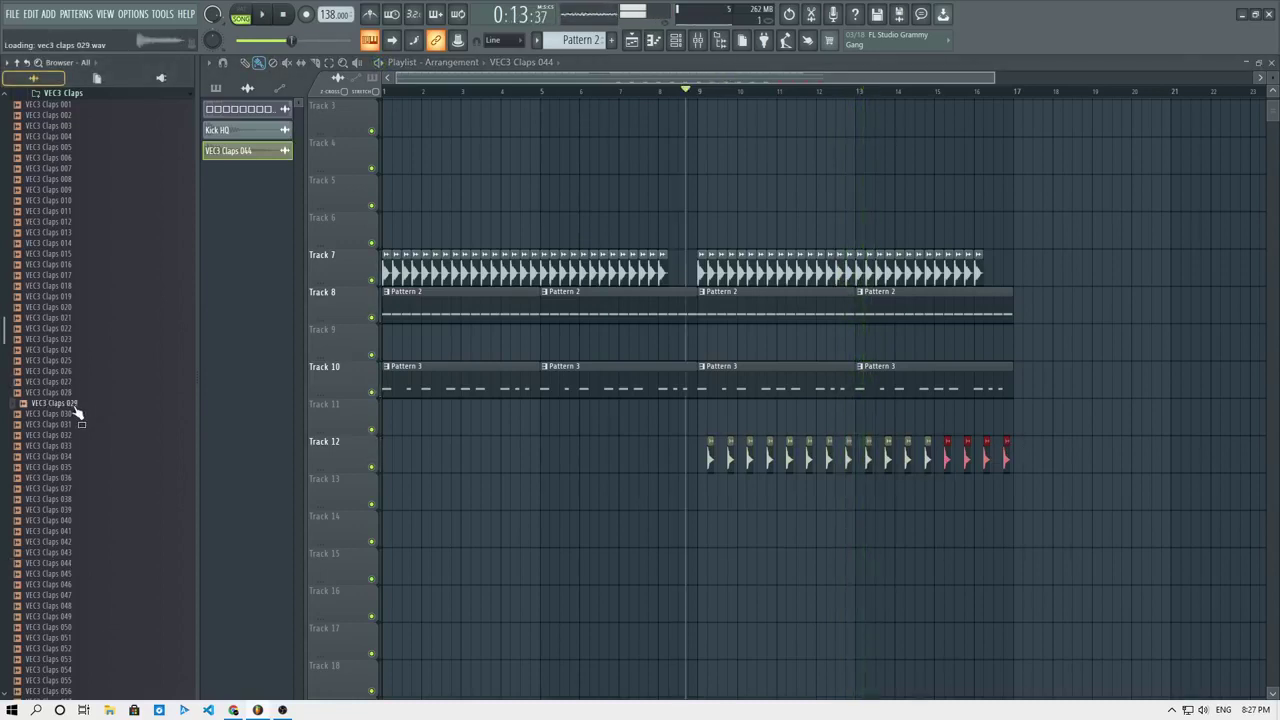
drag(71, 430, 757, 470)
key(space)
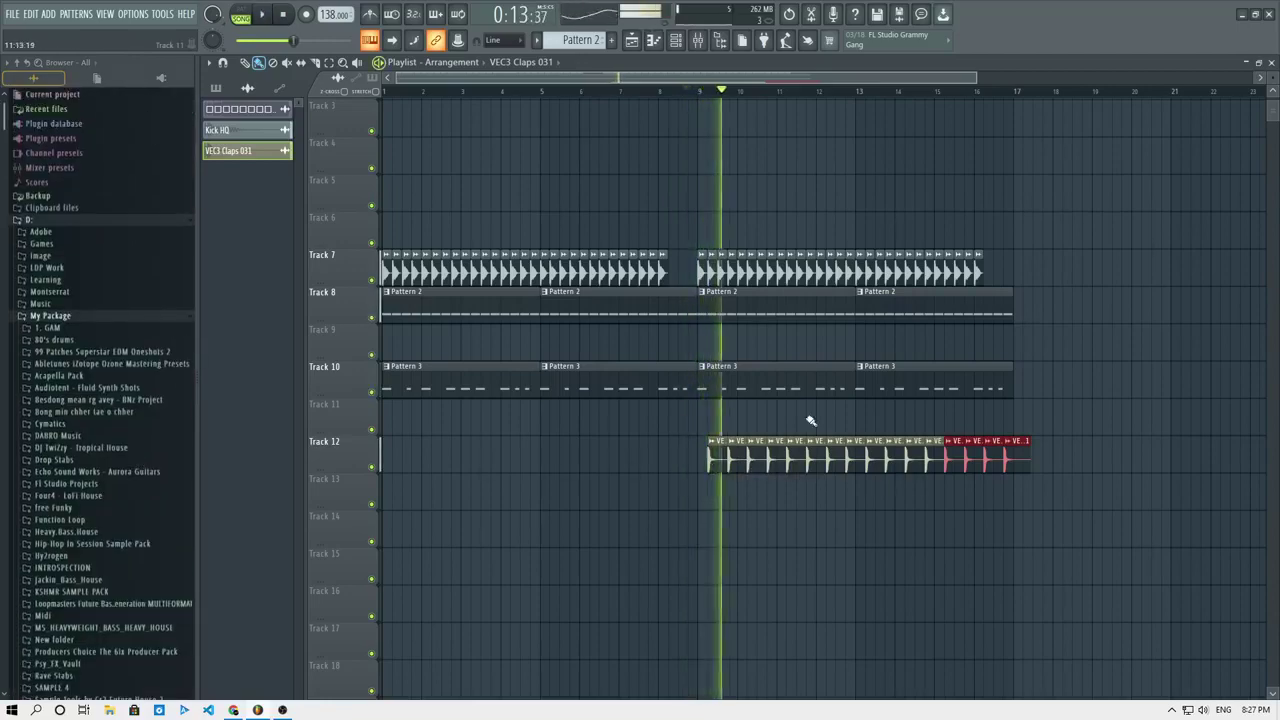
double_click(811, 445)
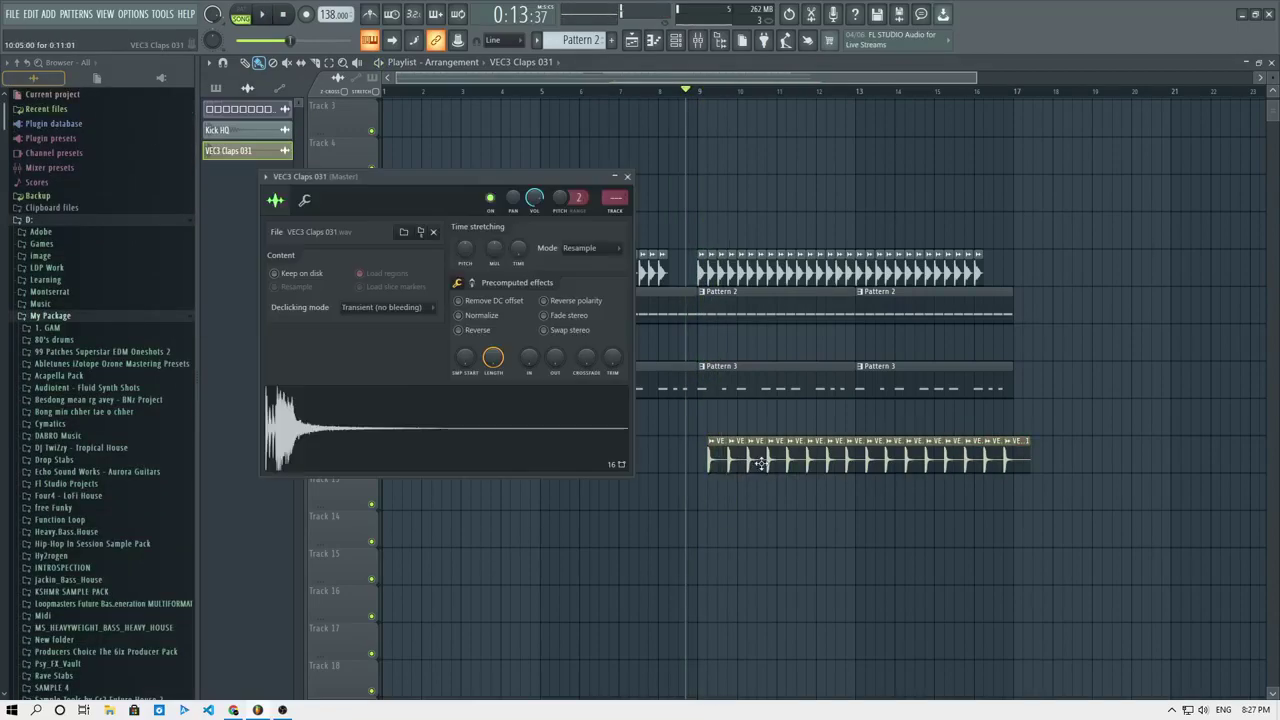
Browse the Hy2rogen synth shots and Midi folders, then HBH_SOUNDS_&_FX in the MS_HEAVYWEIGHT_BASS_HEAVY_HOUSE pack.
click(60, 558)
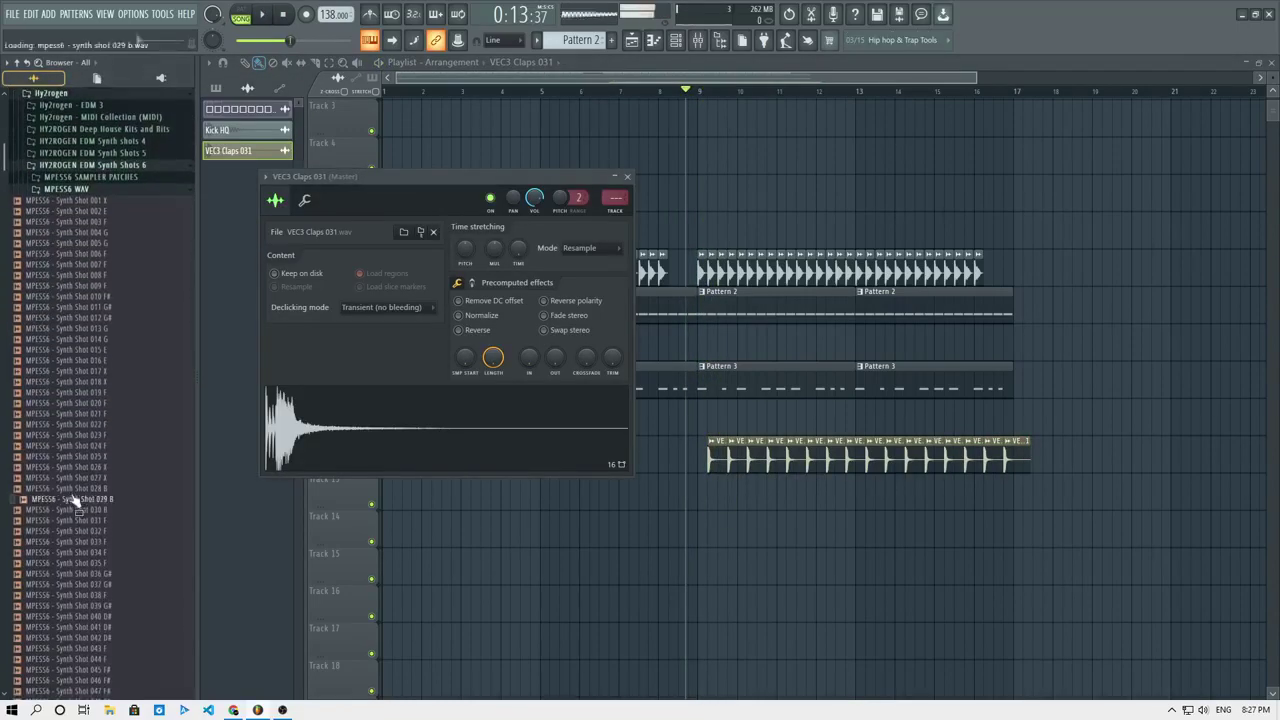
click(72, 294)
click(58, 95)
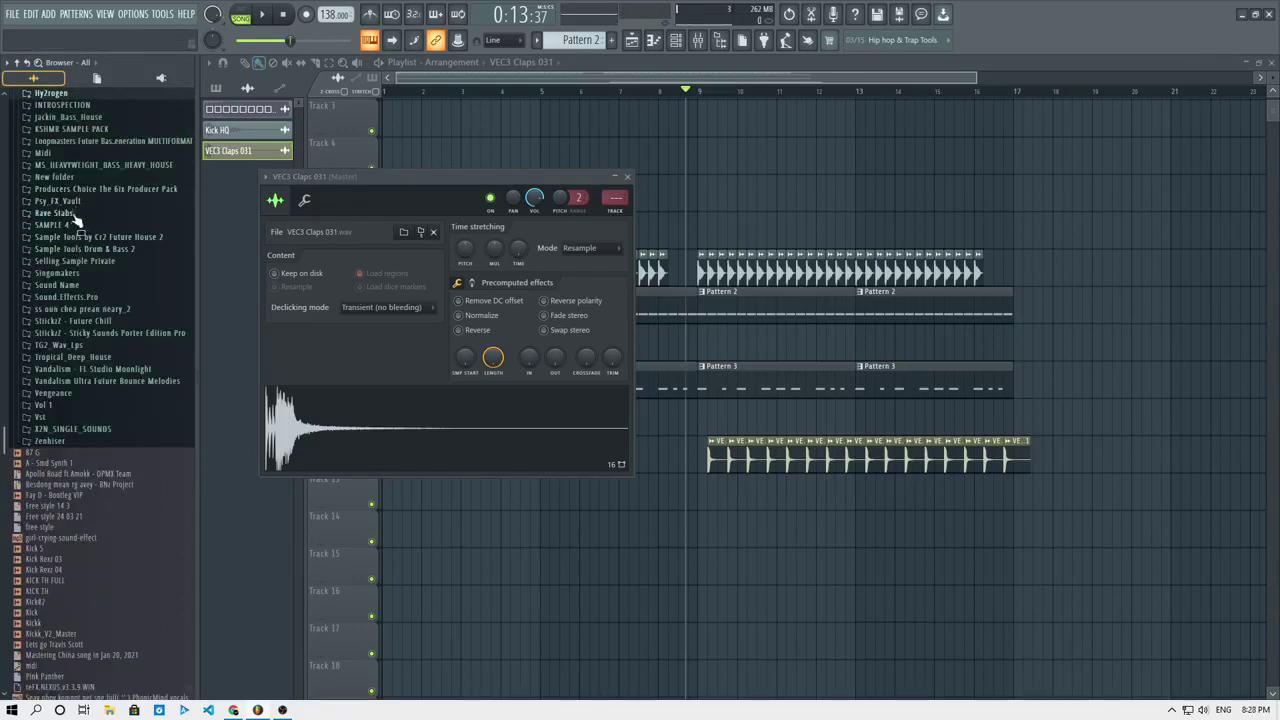
click(70, 166)
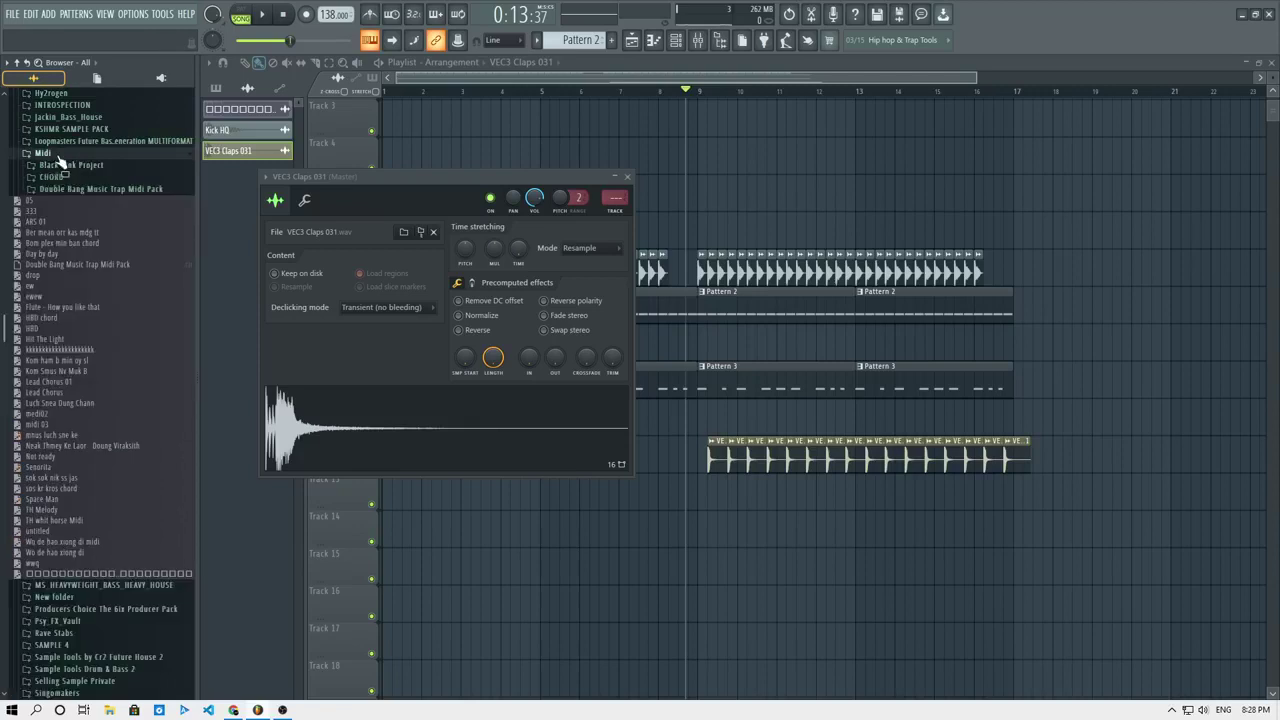
click(75, 202)
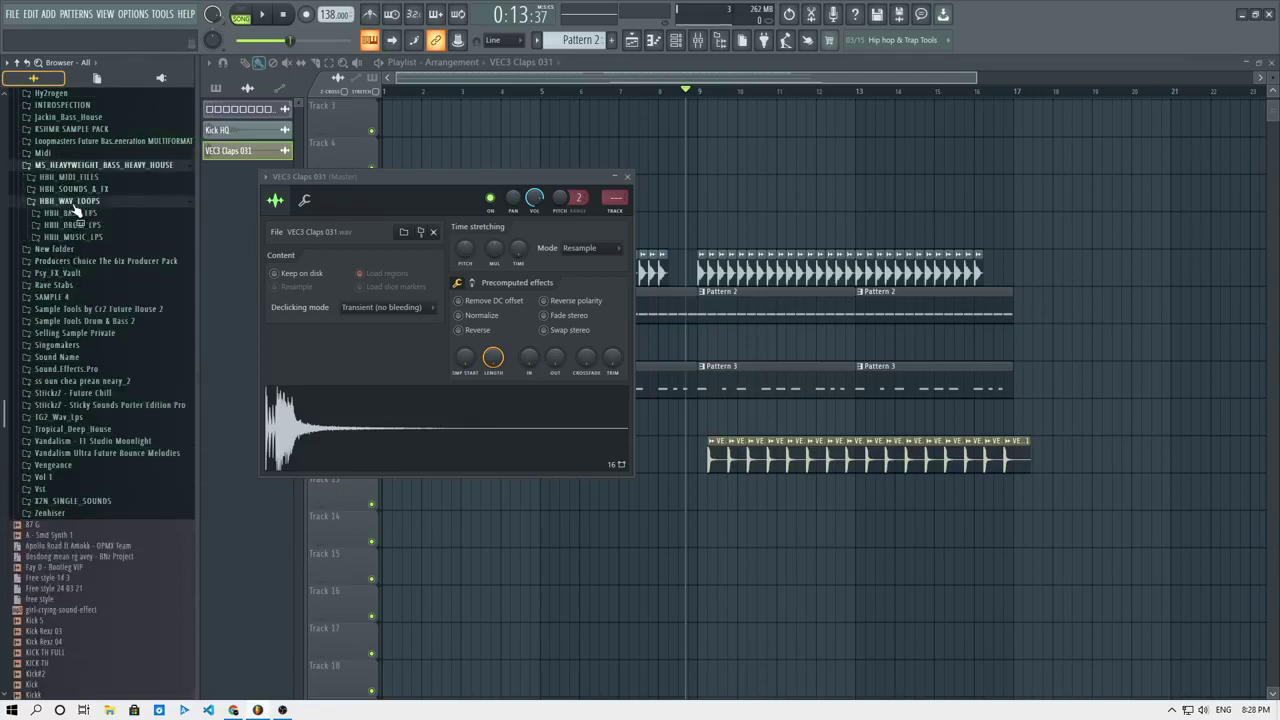
click(75, 190)
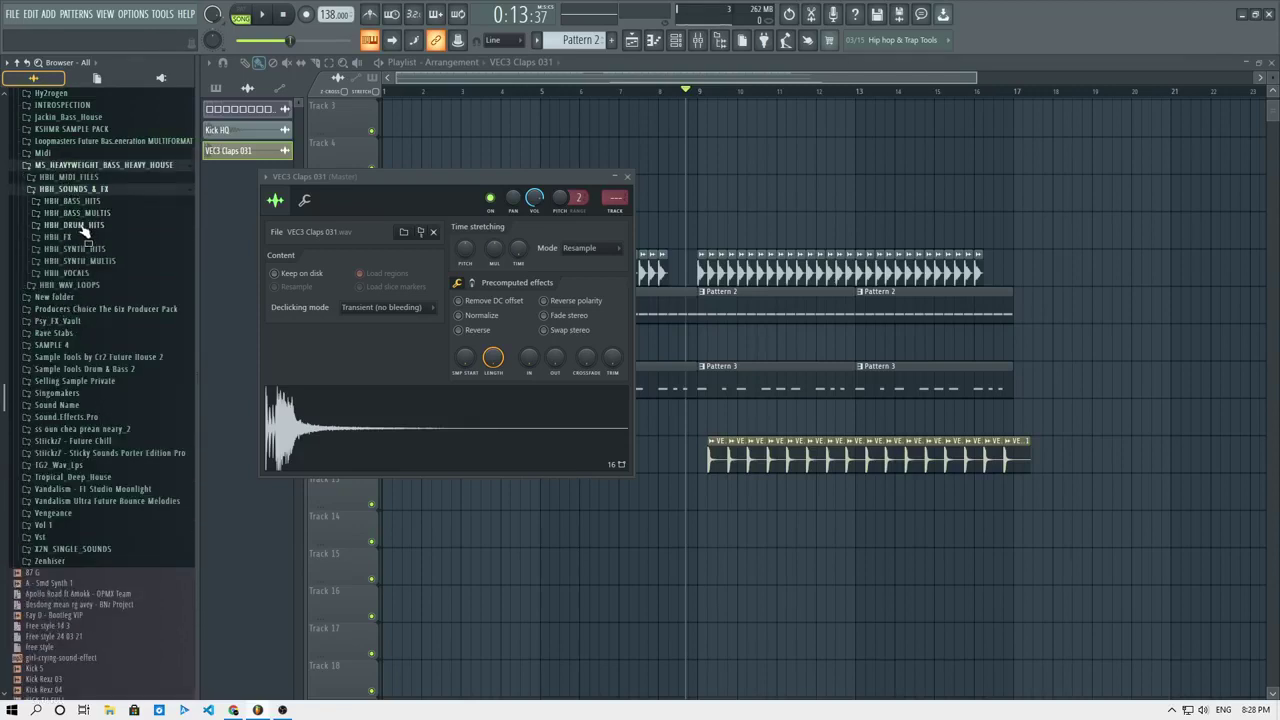
Audition the HBH_SNARES and HBH_CLAPS samples in the HBH_DRUM_HITS folder.
click(78, 225)
click(95, 298)
click(83, 353)
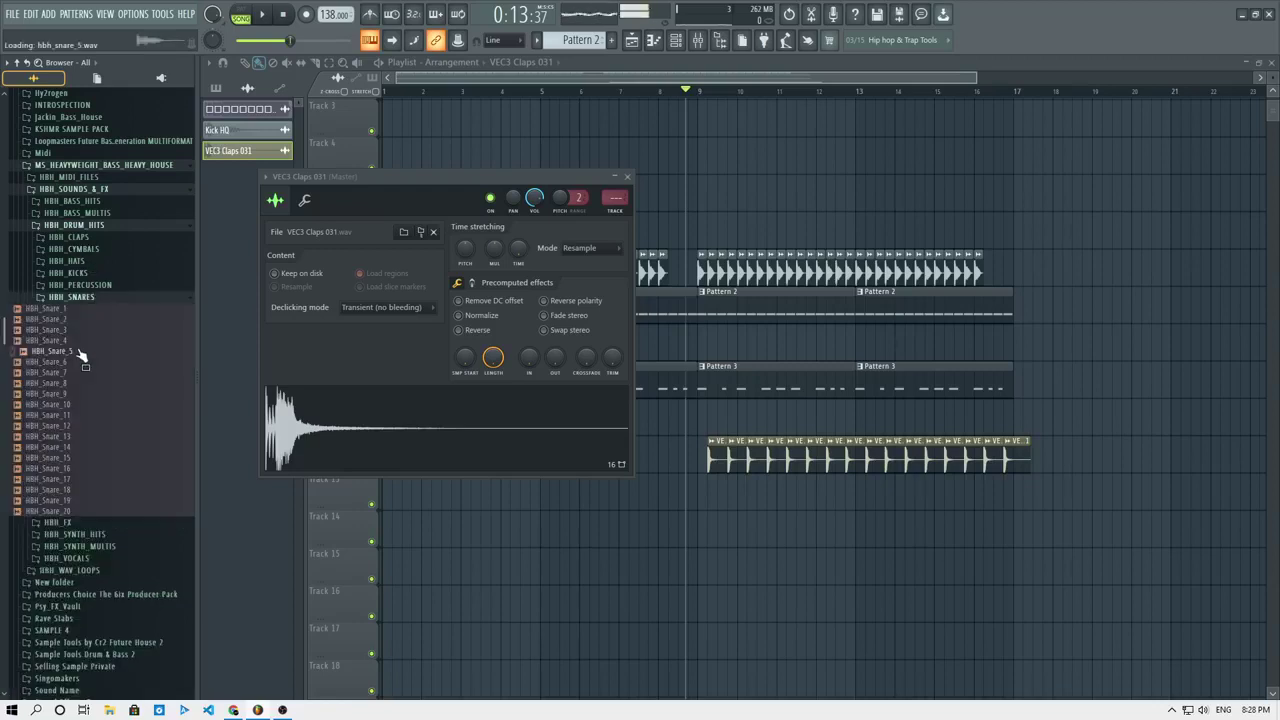
click(88, 238)
click(86, 282)
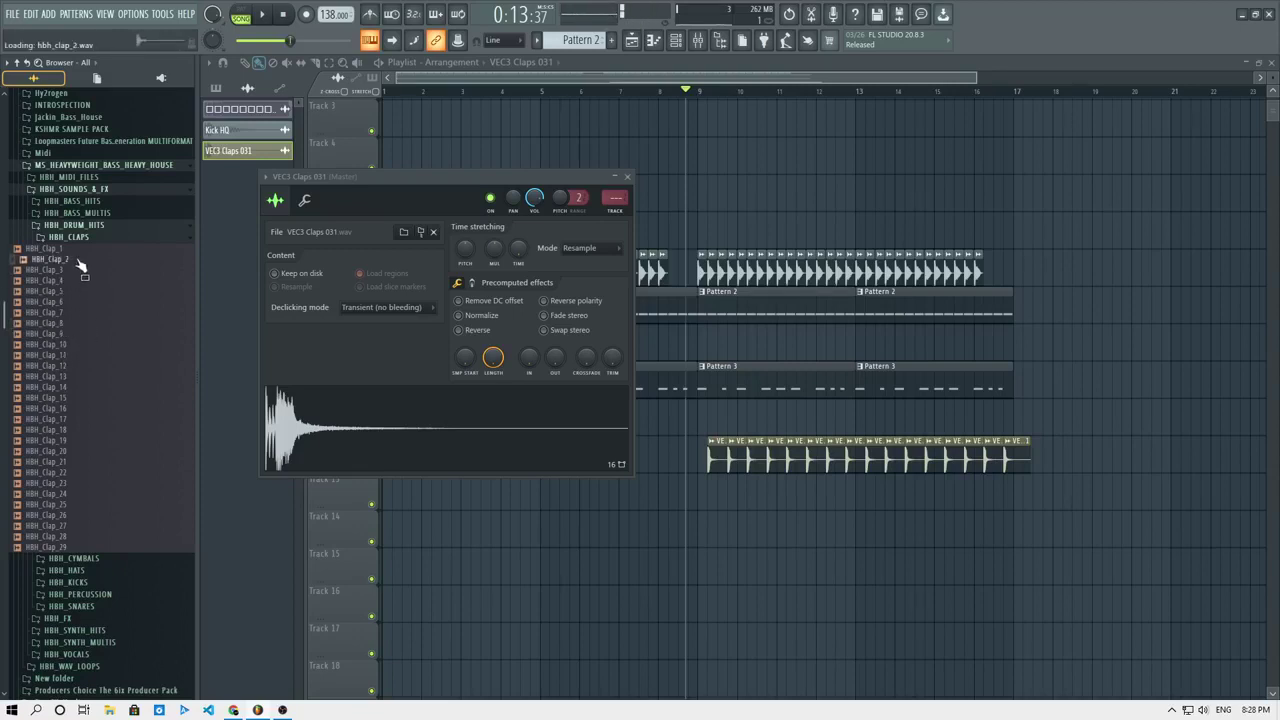
Replace the Track 12 clap sample with HBH_Clap_4, listen to it in the song and close its channel settings.
drag(419, 478, 410, 455)
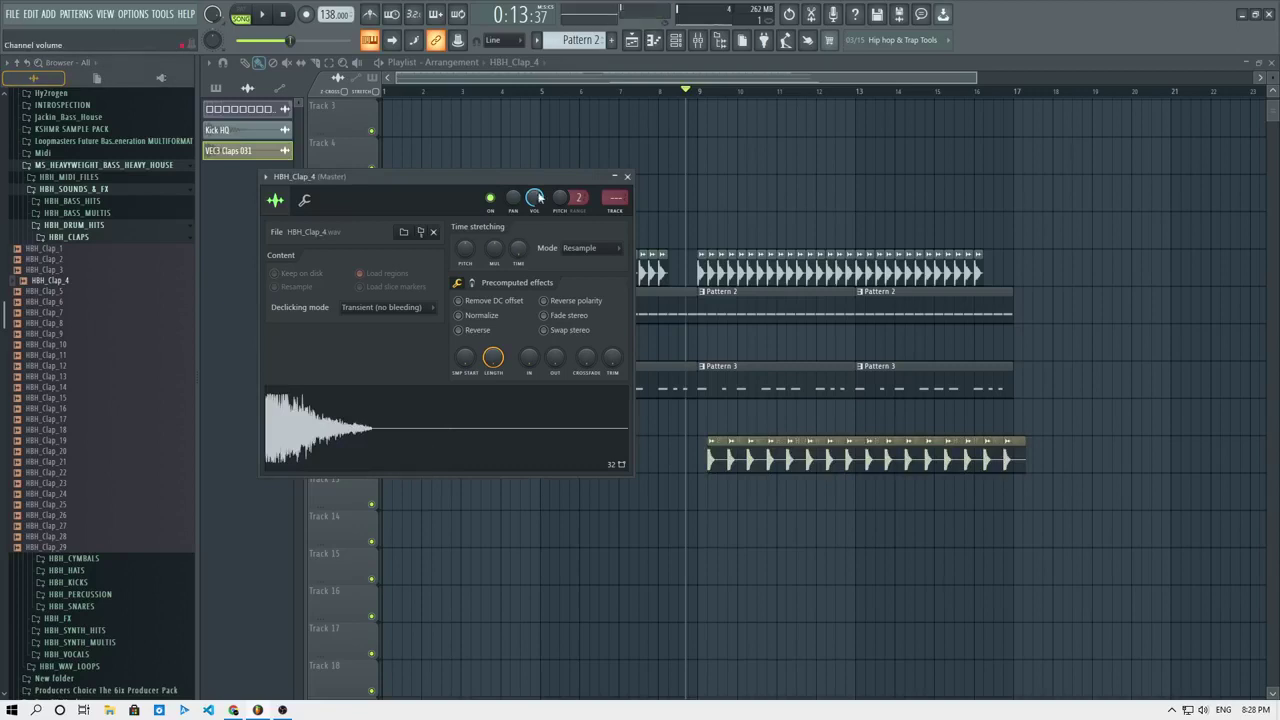
key(space)
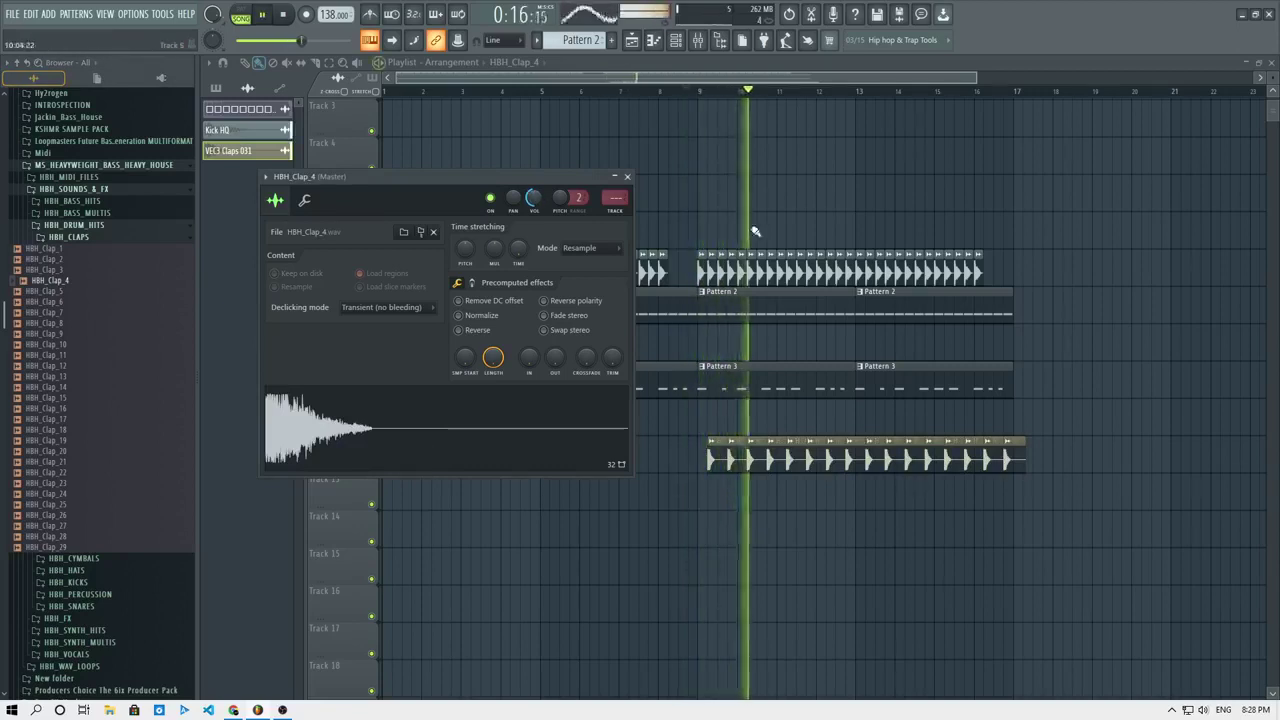
key(Escape)
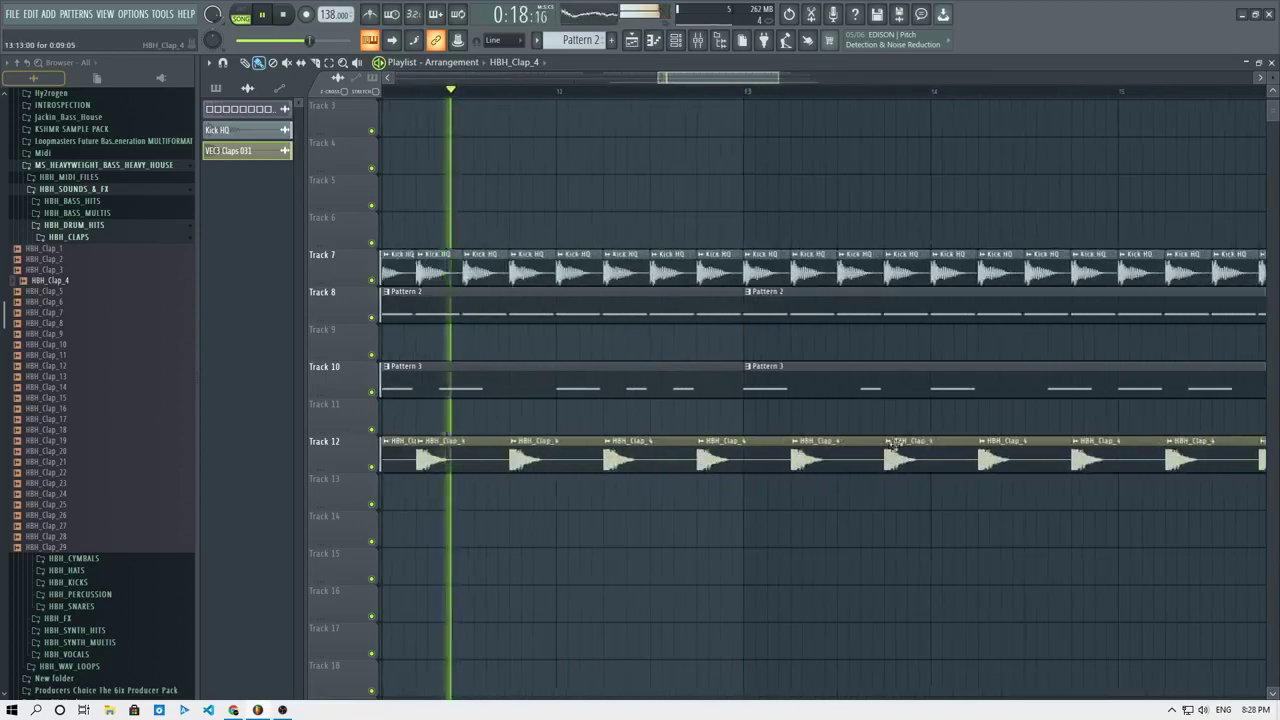
Place HBH_Clap_22 on Track 13 at beat 3 of bar 9 and reverse the sample.
click(101, 473)
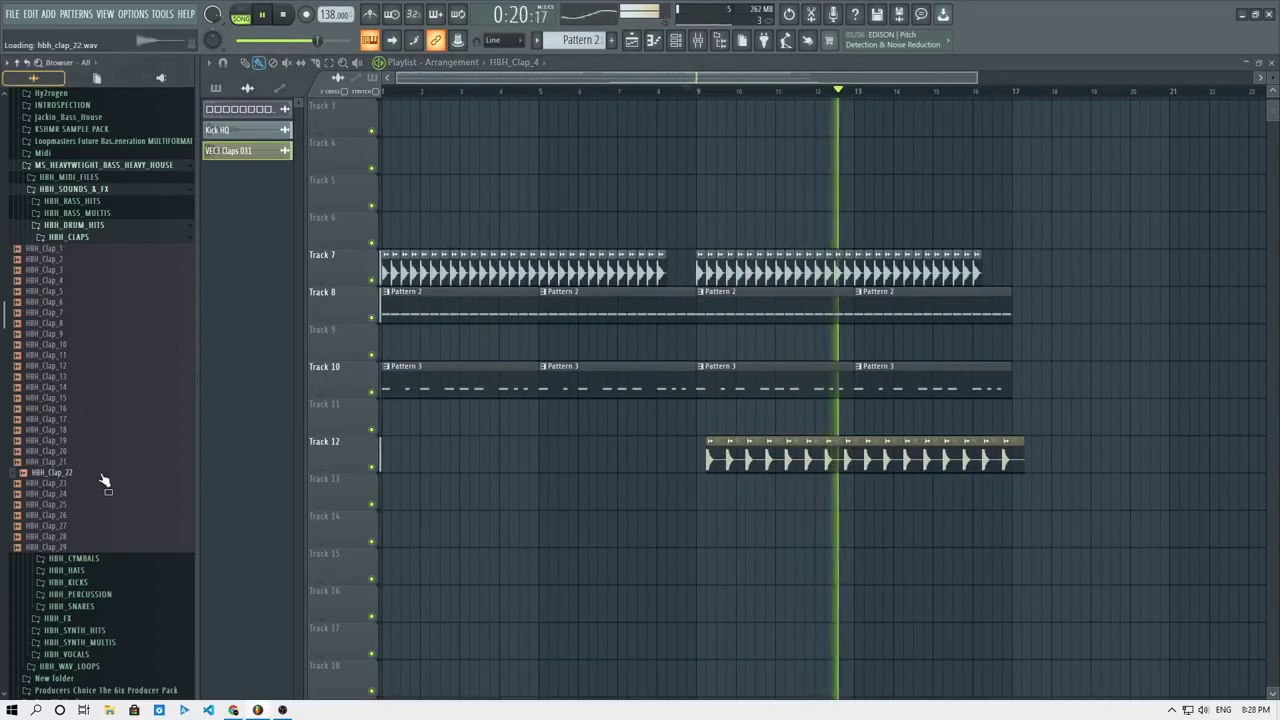
key(space)
drag(101, 475, 721, 499)
double_click(722, 497)
click(486, 347)
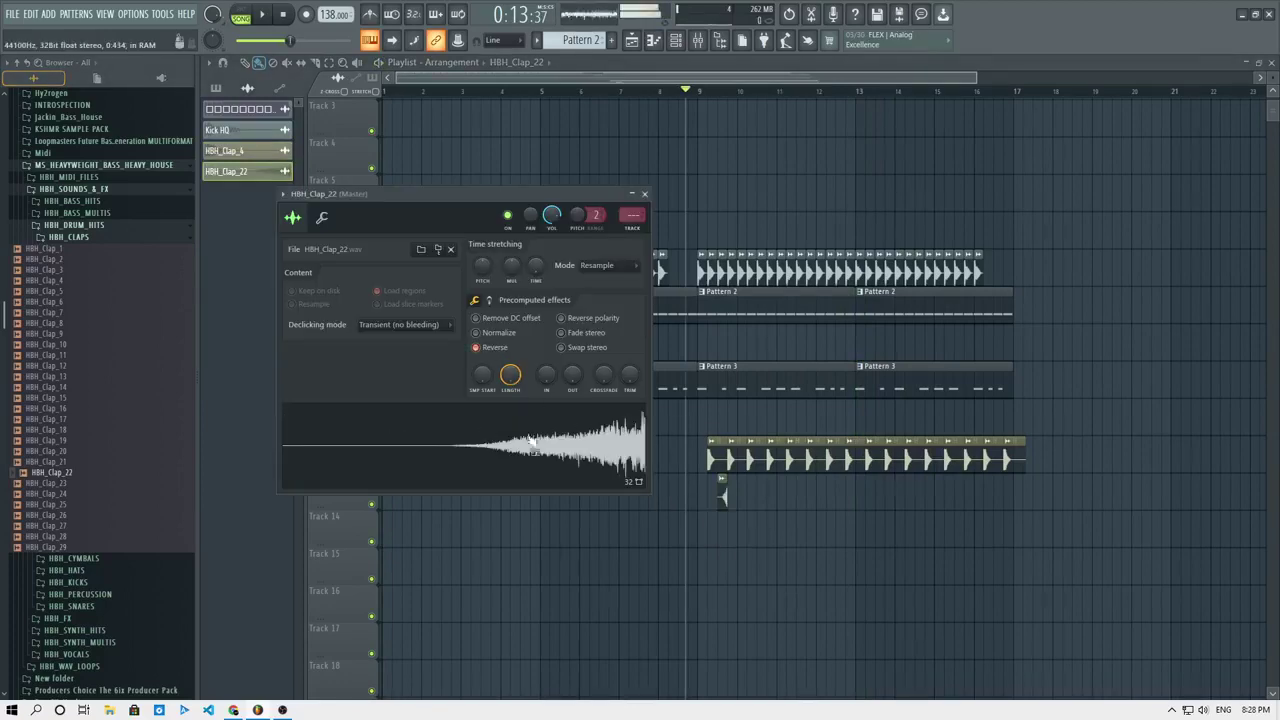
Check the reversed clap's alignment with the following Track 12 clap and play the song from before bar 9.
scroll(728, 526, up, 7)
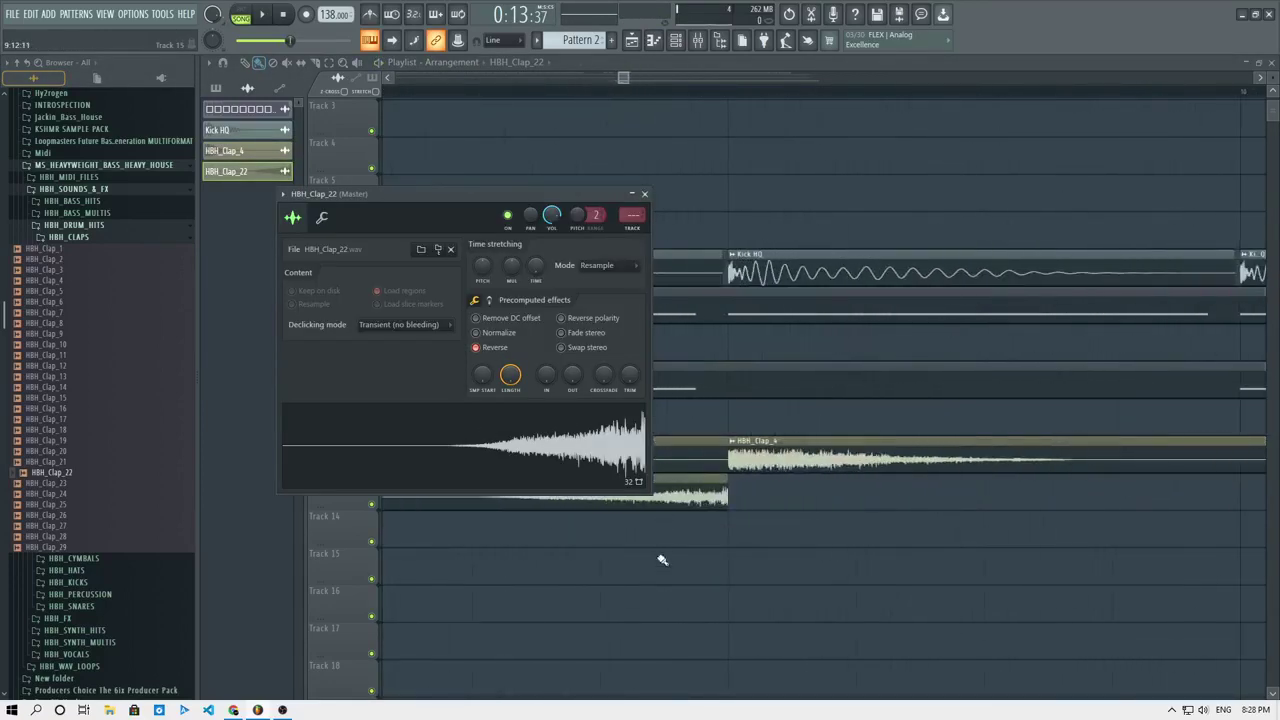
key(Escape)
scroll(655, 545, down, 4)
double_click(630, 493)
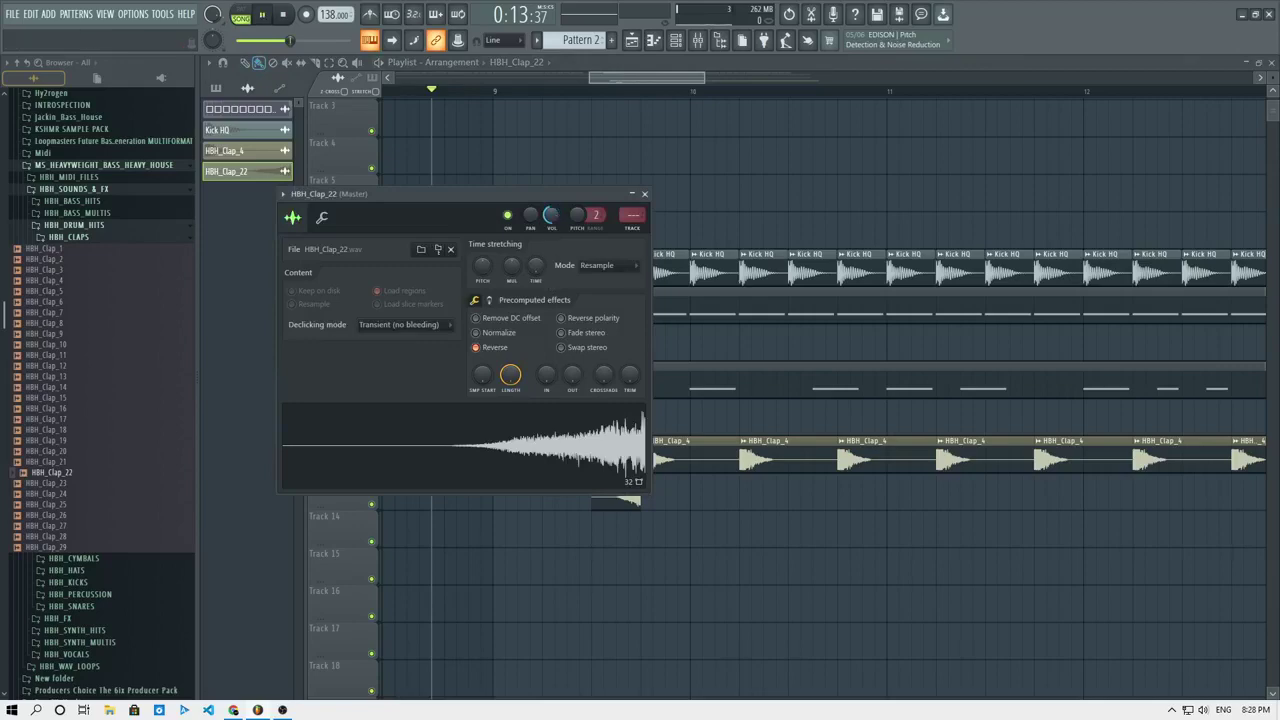
key(Escape)
scroll(637, 374, up, 3)
scroll(657, 500, down, 5)
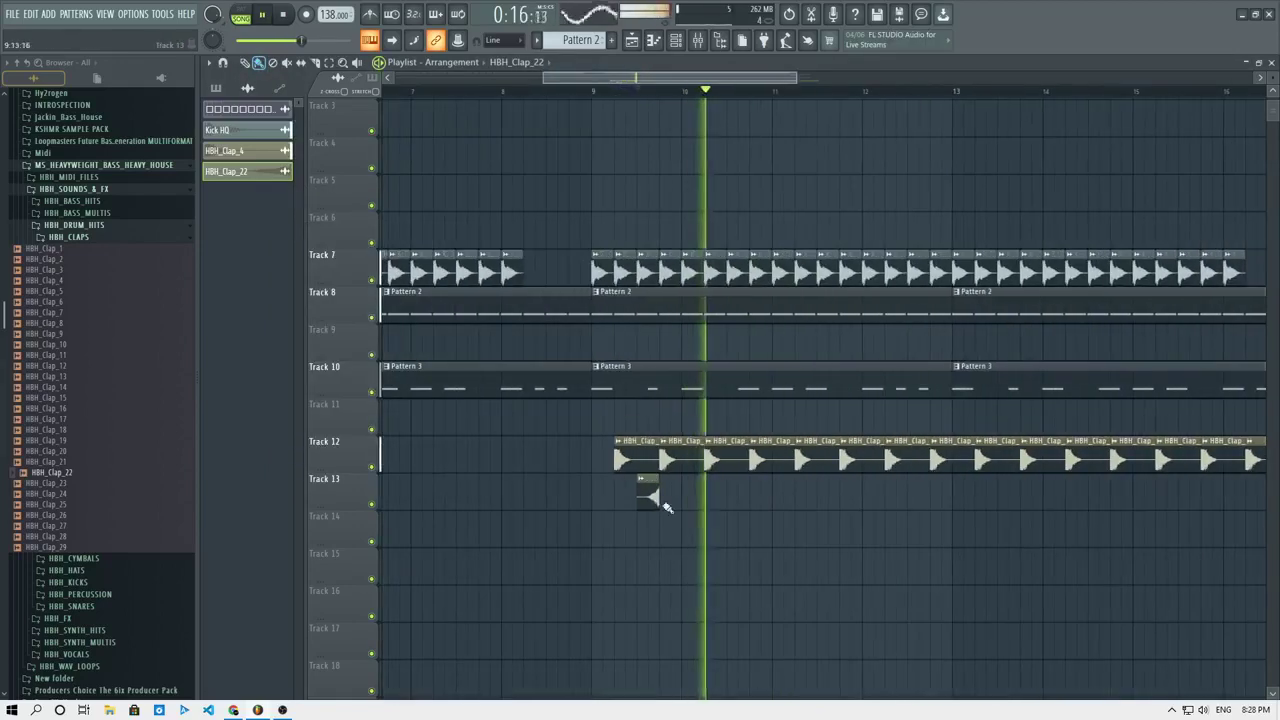
Try a second reversed HBH_Clap_22 clip on Track 13 in bars 10 and 11 while listening back.
key(space)
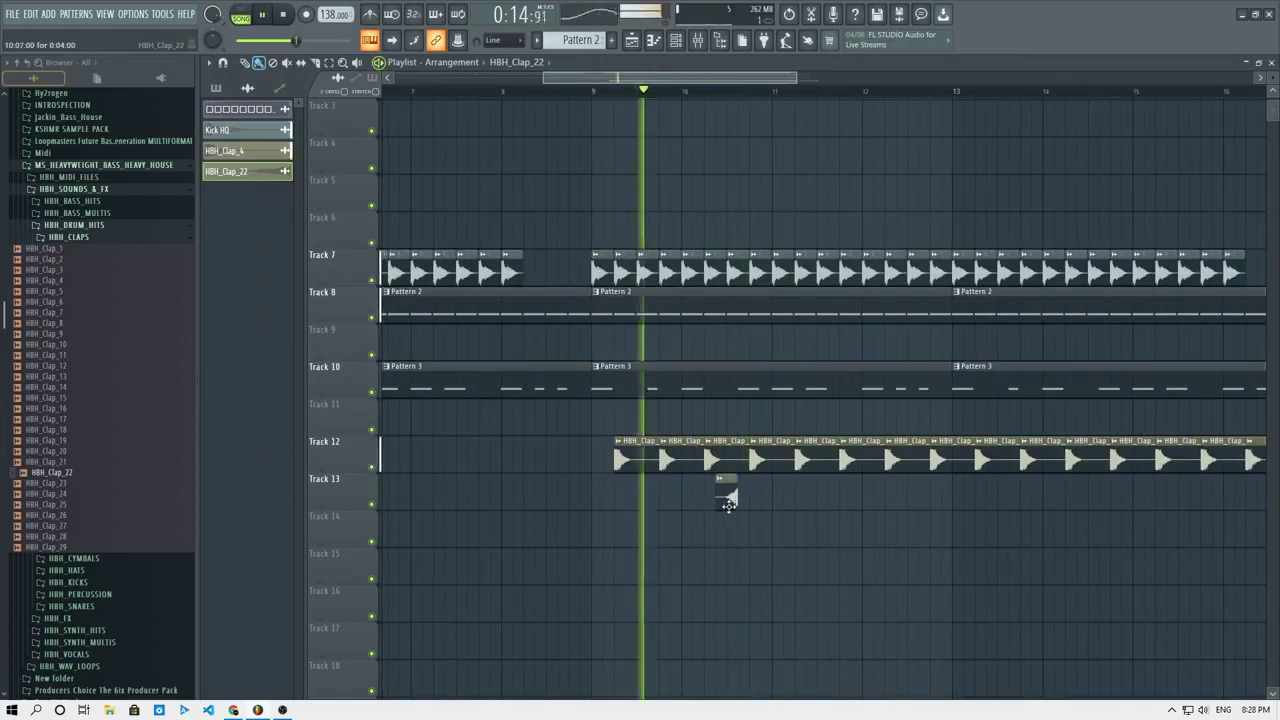
mouse_move(729, 506)
mouse_down()
mouse_move(751, 503)
mouse_move(649, 514)
mouse_move(742, 496)
mouse_up()
key(space)
key(space)
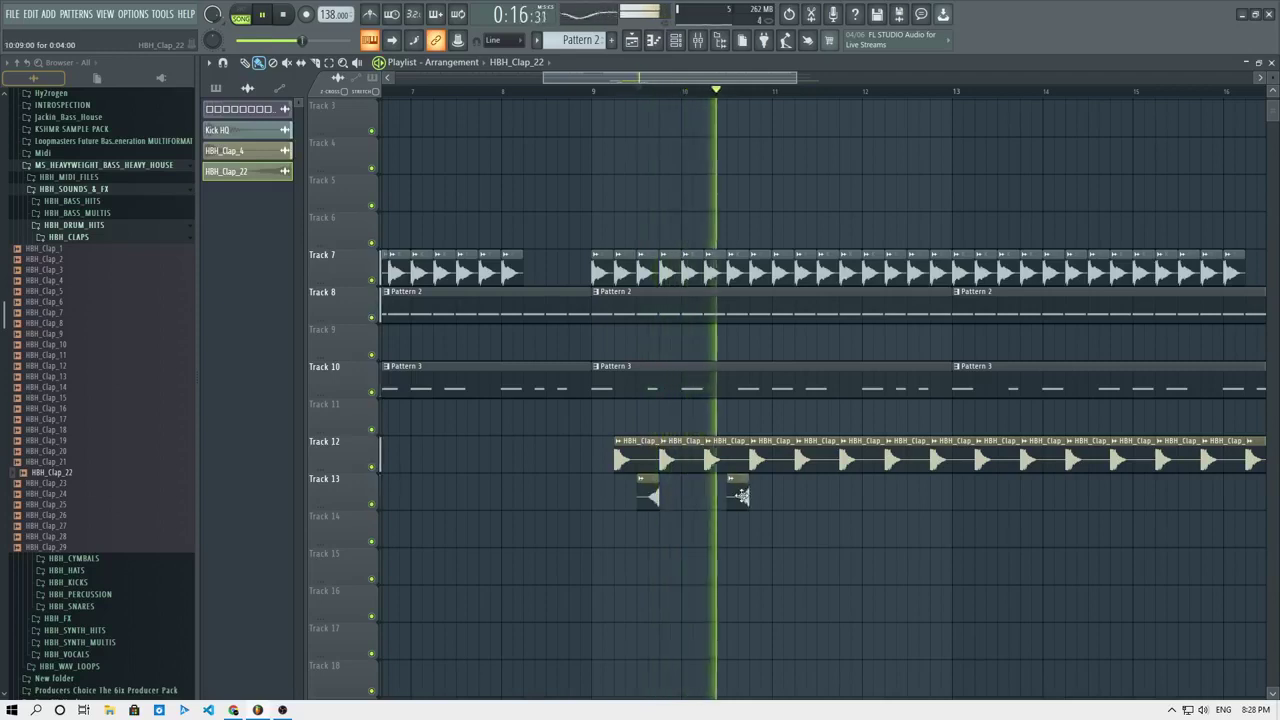
key(space)
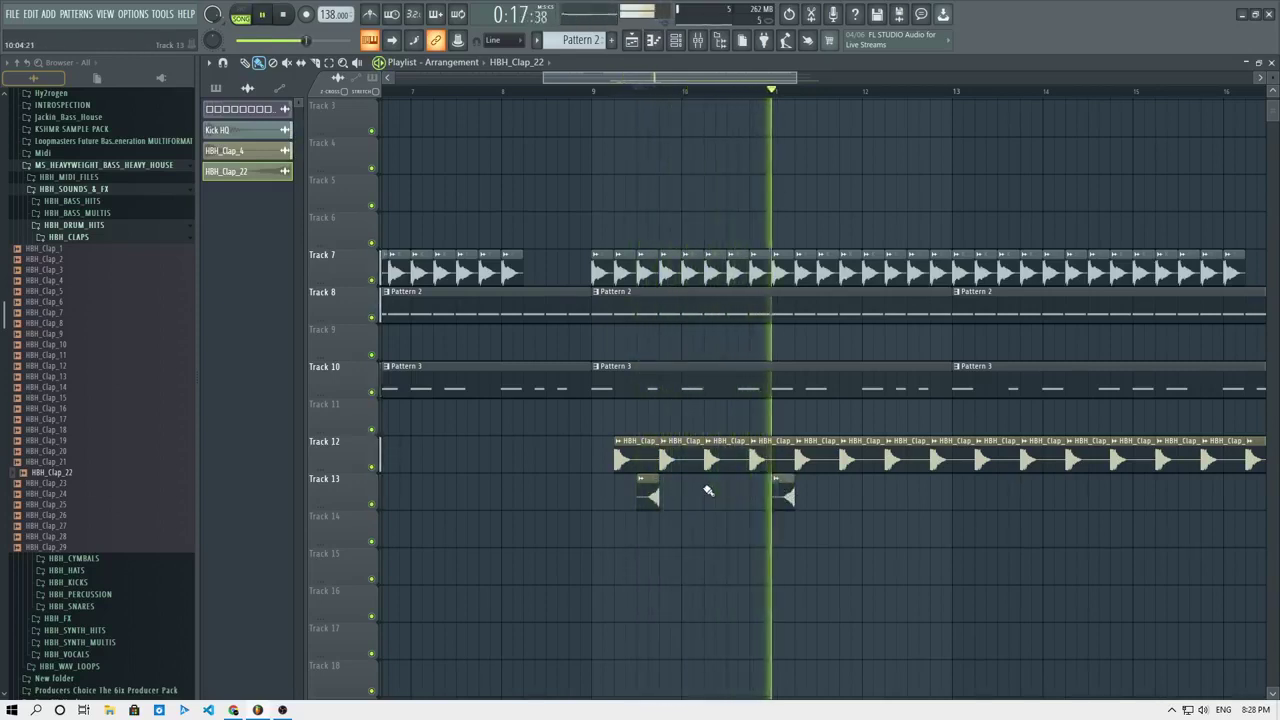
key(space)
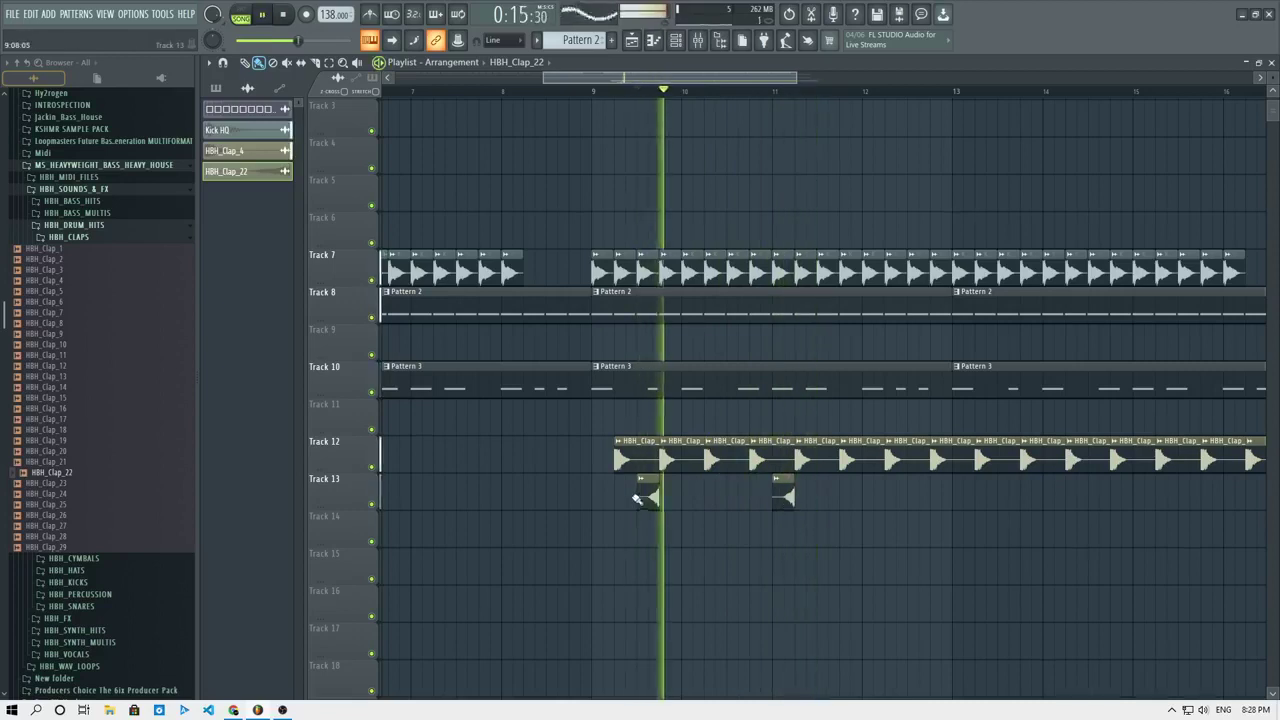
Arrange reversed HBH_Clap_22 clips on Track 13 at beat 3 of bars 10, 12, 14 and 16, and listen back.
key(space)
drag(652, 497, 770, 505)
key(space)
key(space)
scroll(914, 495, down, 5)
scroll(714, 519, up, 2)
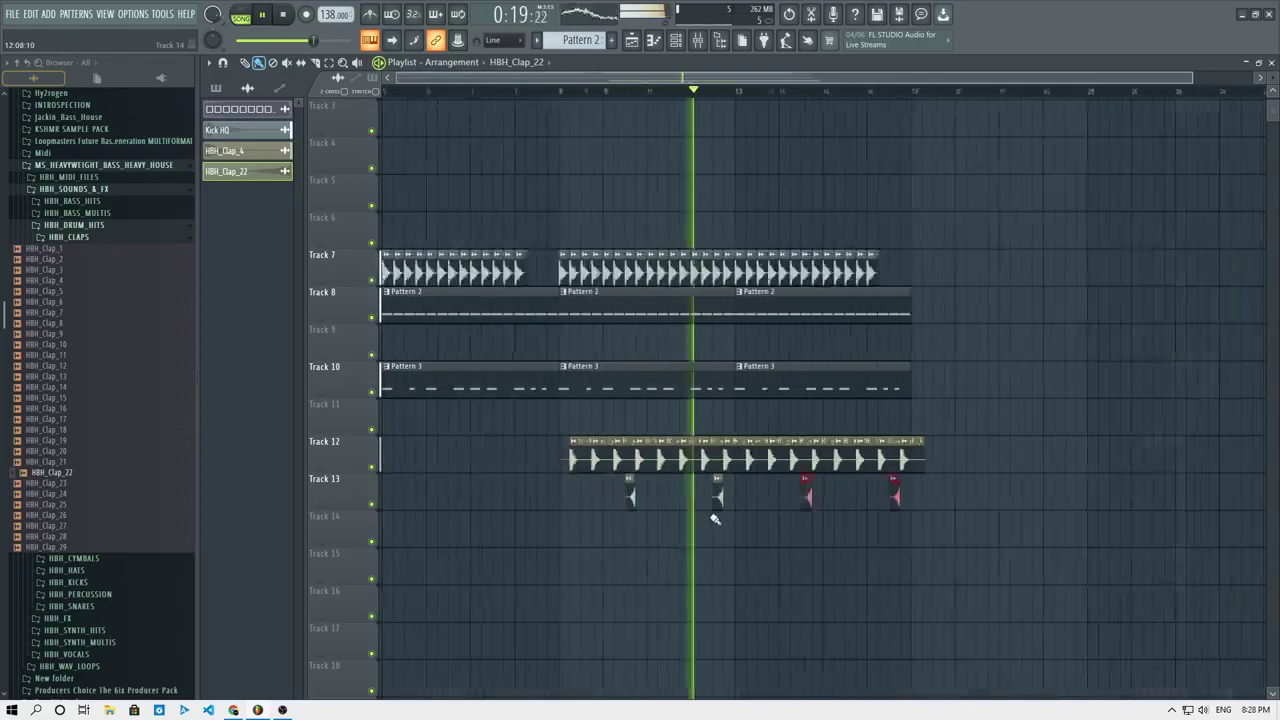
scroll(714, 519, down, 2)
key(space)
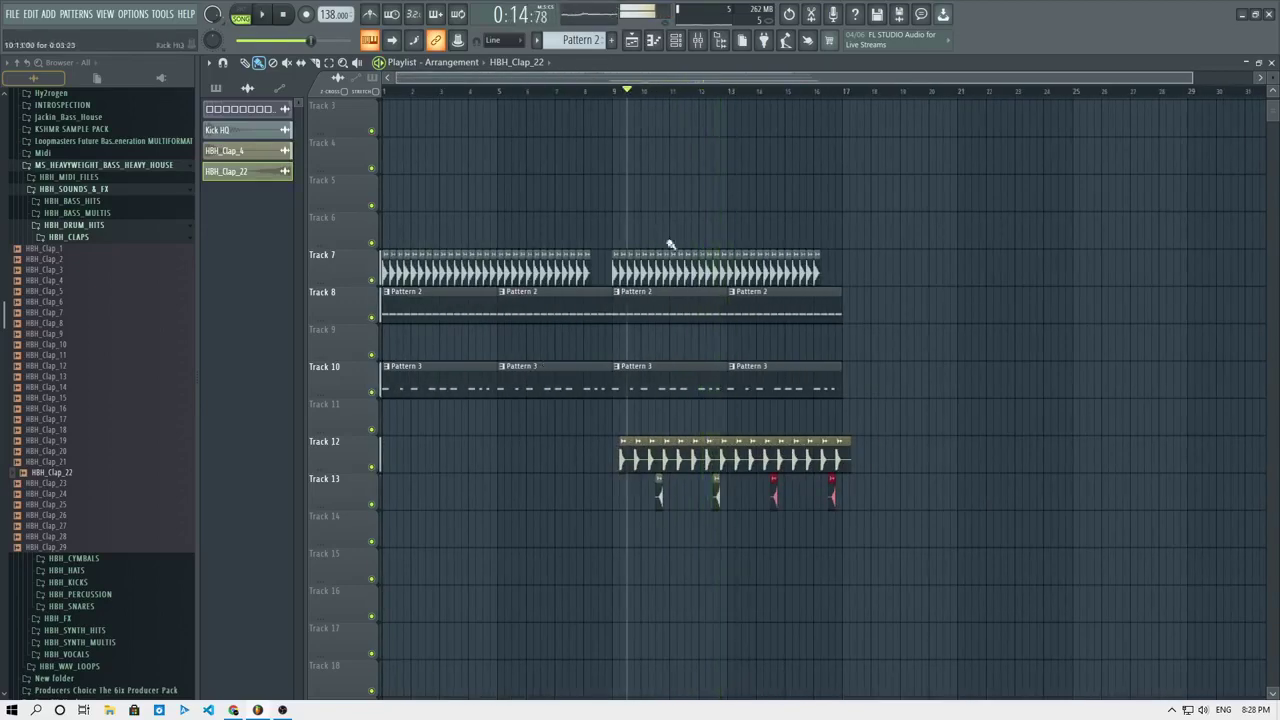
key(space)
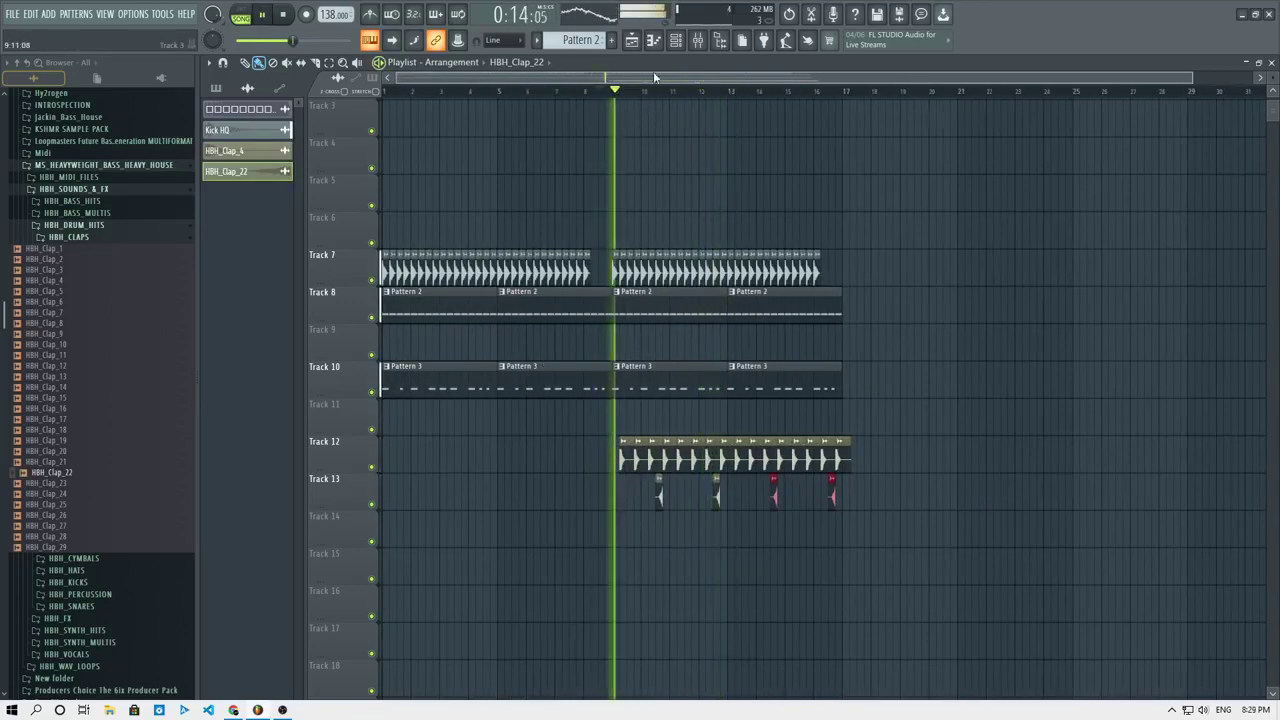
Save the project in the My Music folder as "Free syle may 8 2021".
key(ctrl+s)
text(Free)
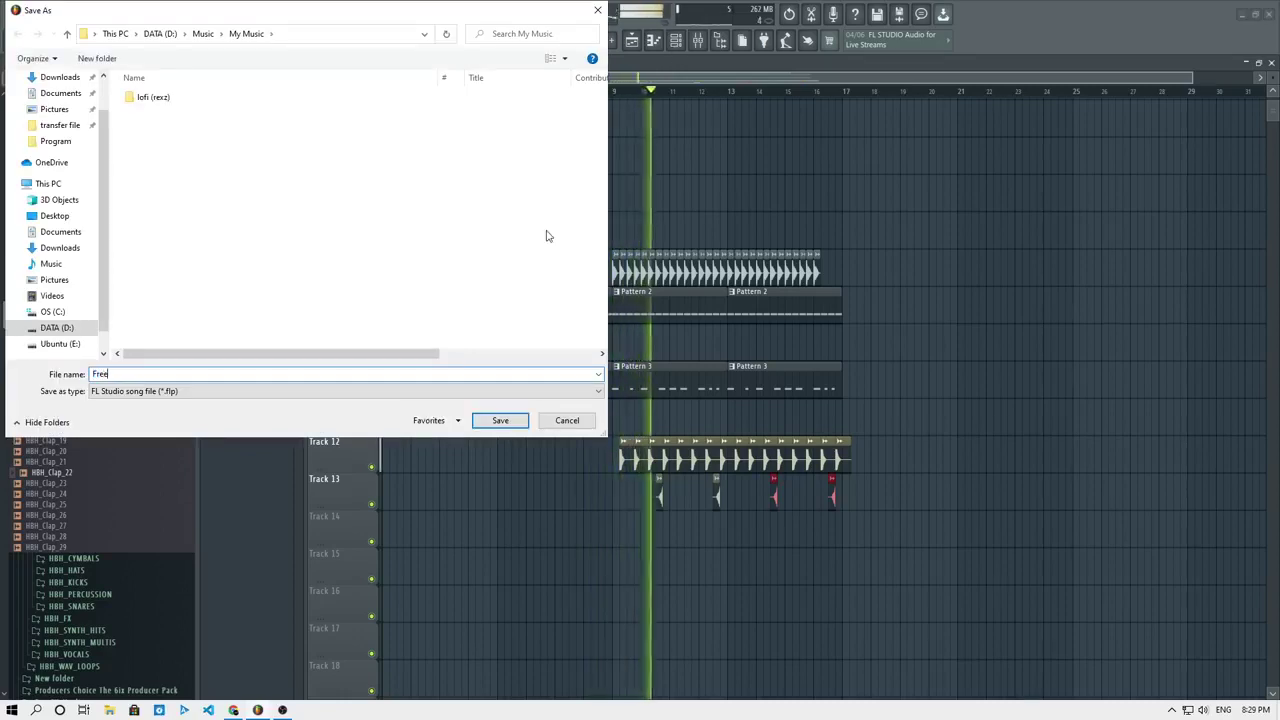
text( syle)
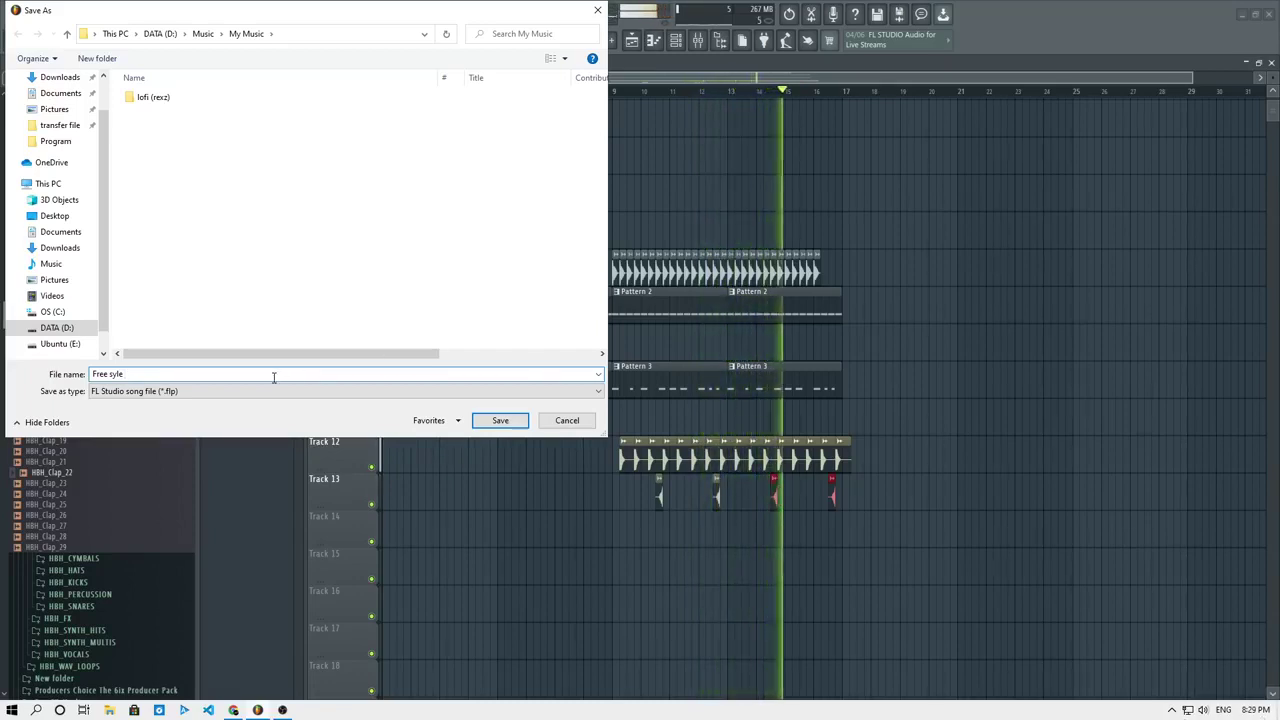
text(may 8)
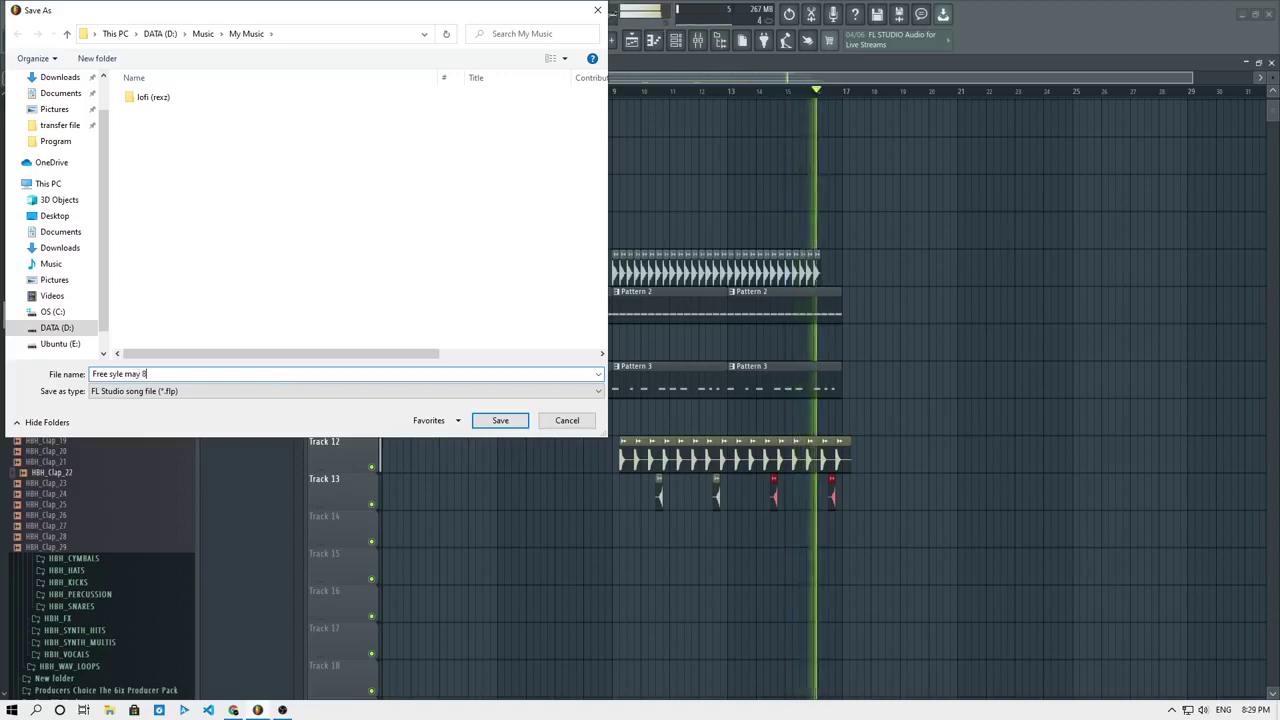
text( 2021)
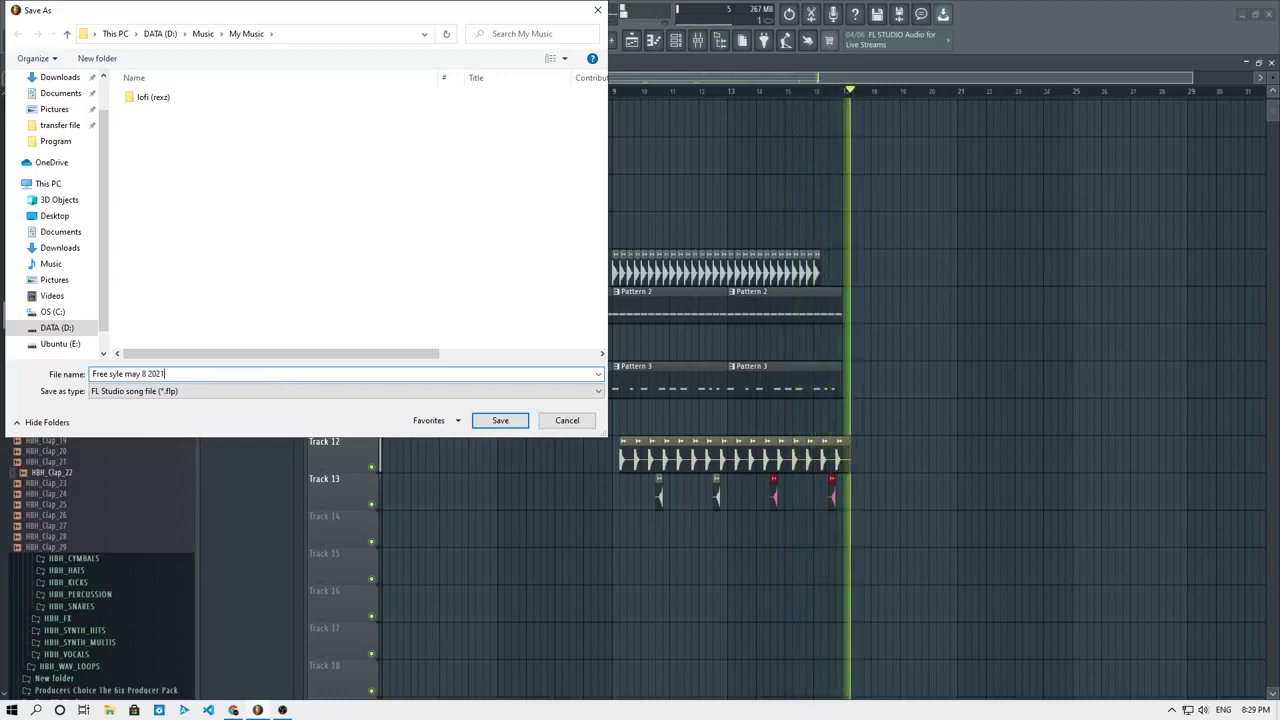
key(Return)
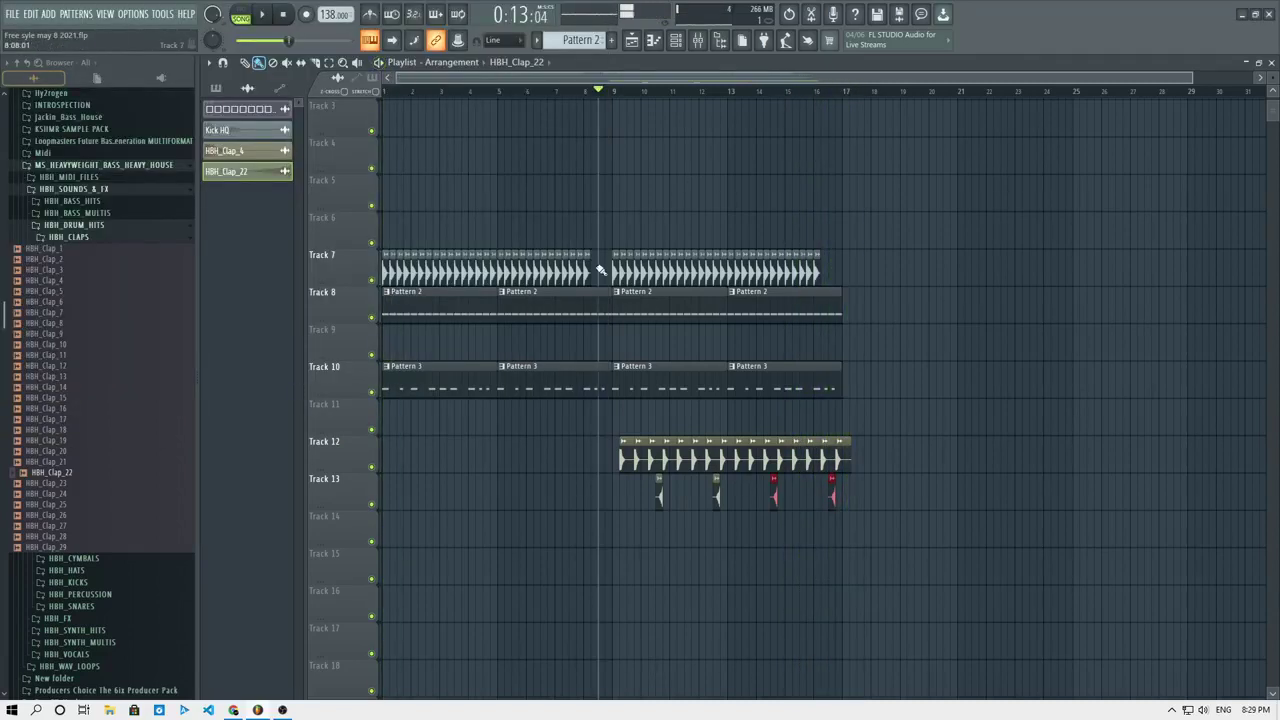
Play the song again from bar 8 and audition the HBH_PERCUSSION samples.
key(space)
scroll(620, 266, up, 3)
scroll(620, 280, down, 3)
scroll(631, 322, up, 3)
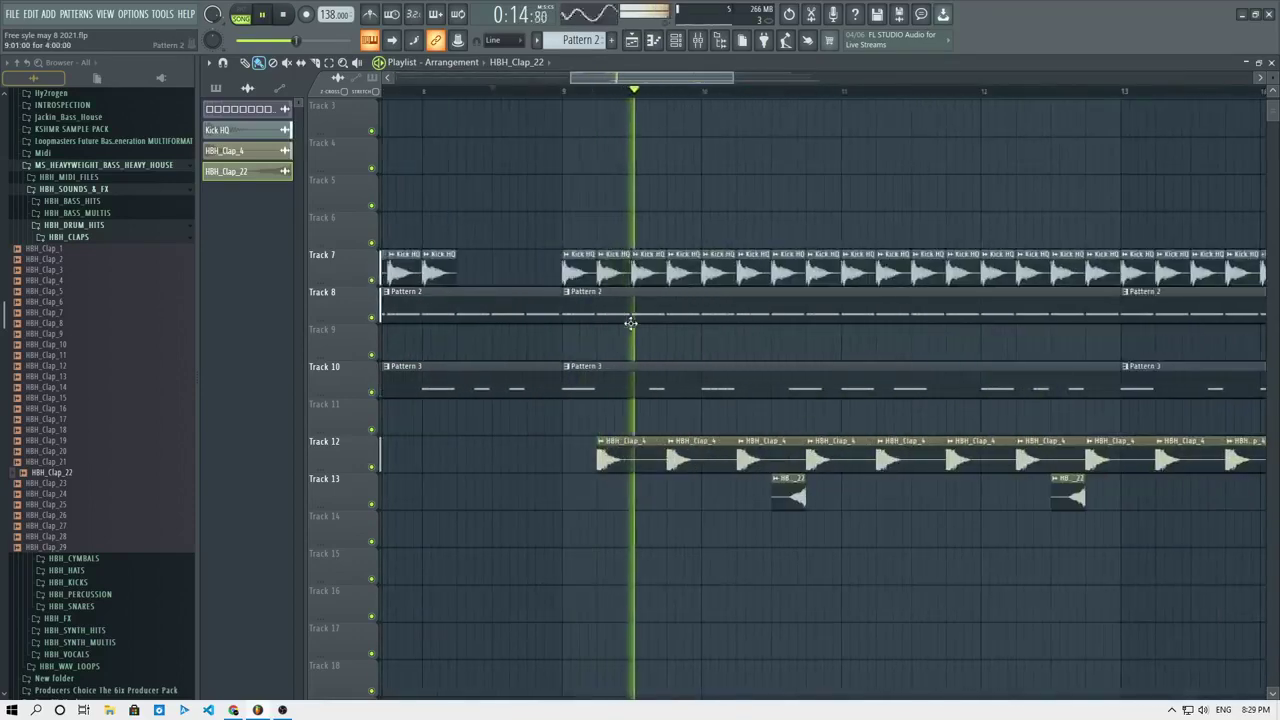
scroll(631, 322, down, 4)
key(space)
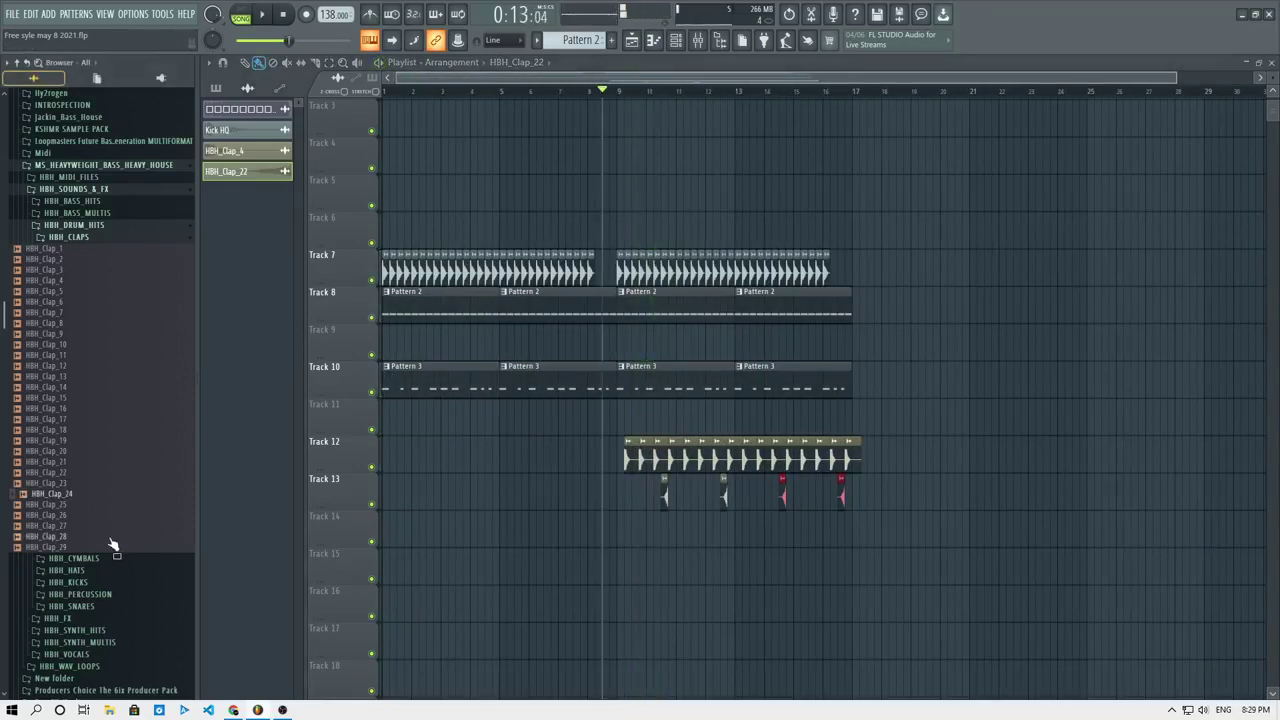
click(95, 597)
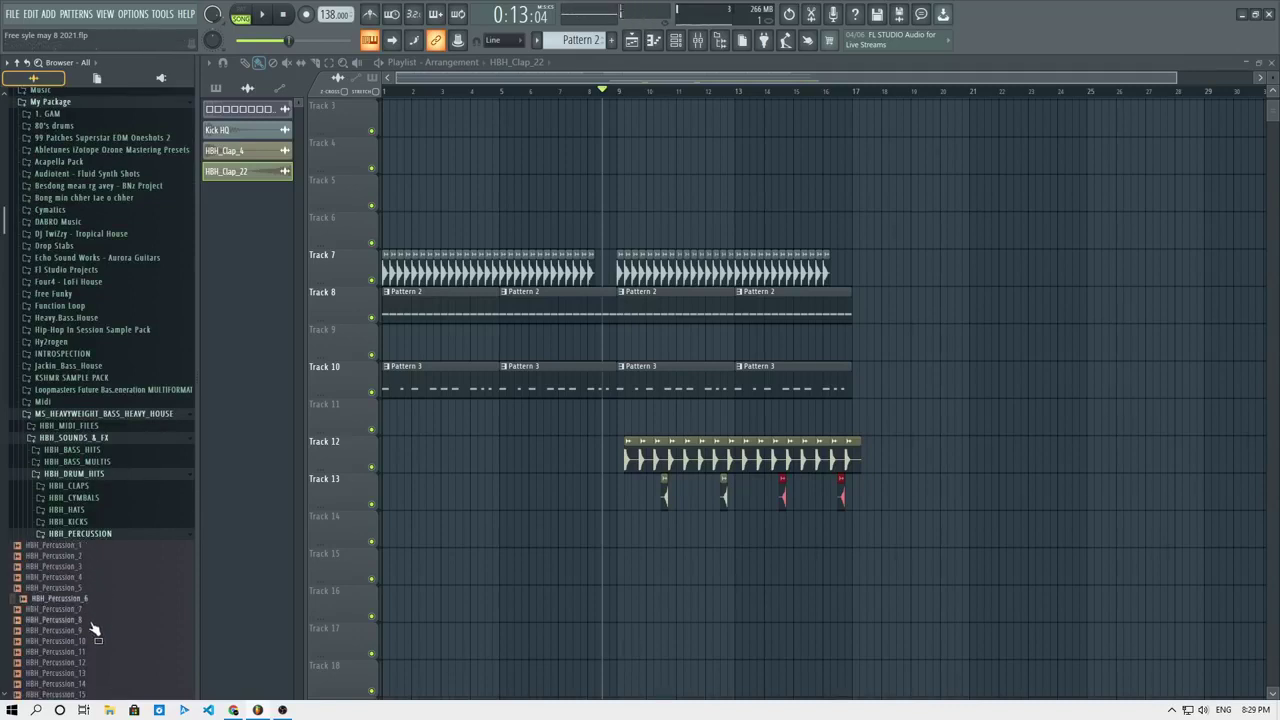
scroll(88, 640, down, 4)
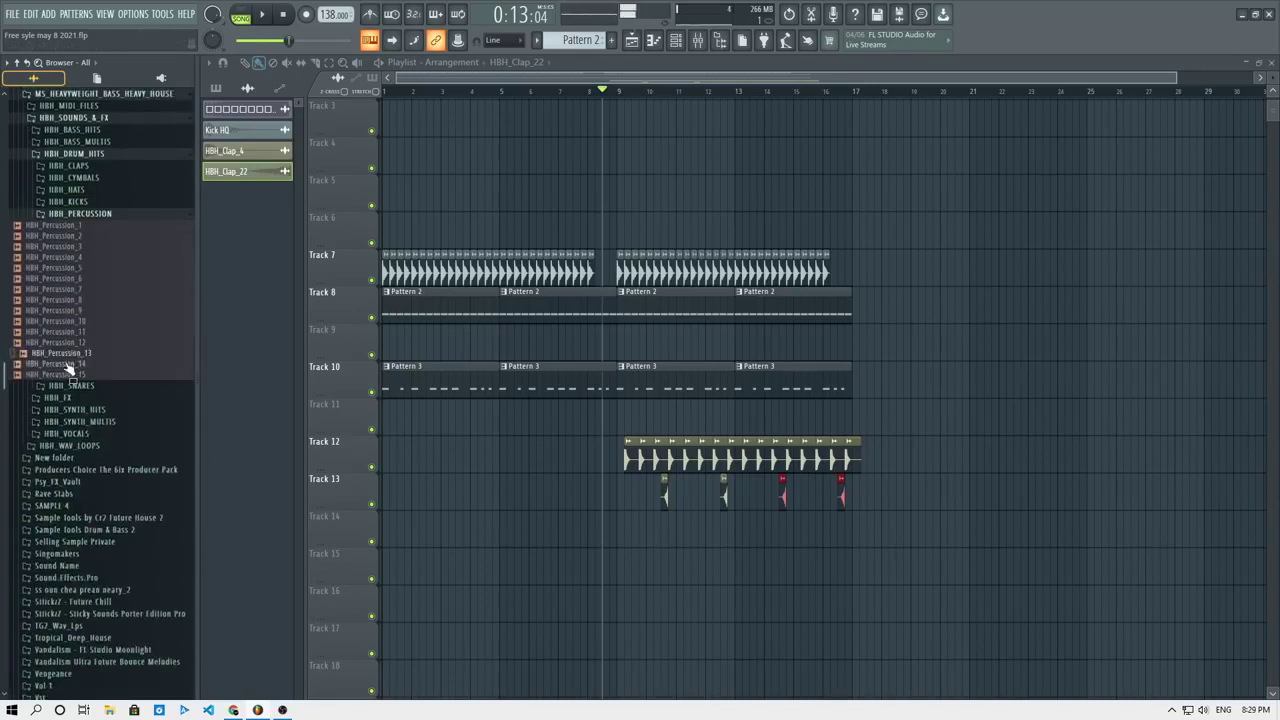
Switch to the Facebook Live dashboard in Chrome, check the viewer comments and return to FL Studio.
click(234, 710)
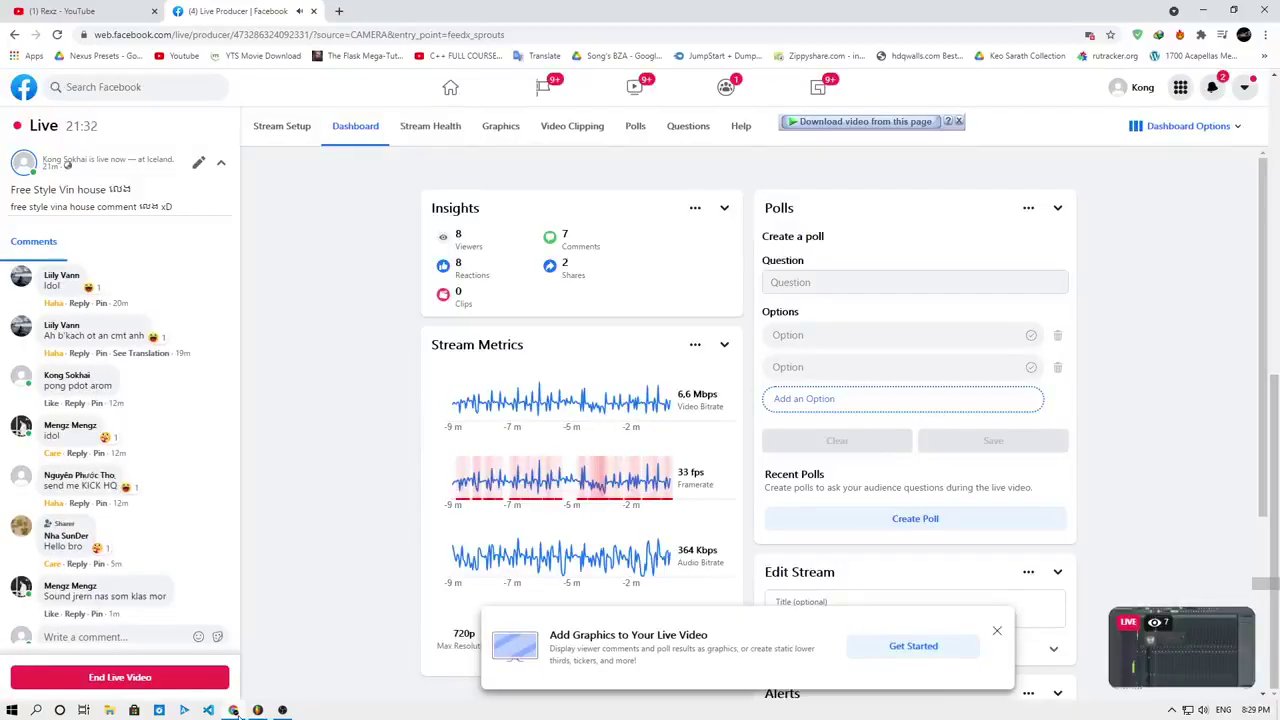
scroll(160, 580, down, 1)
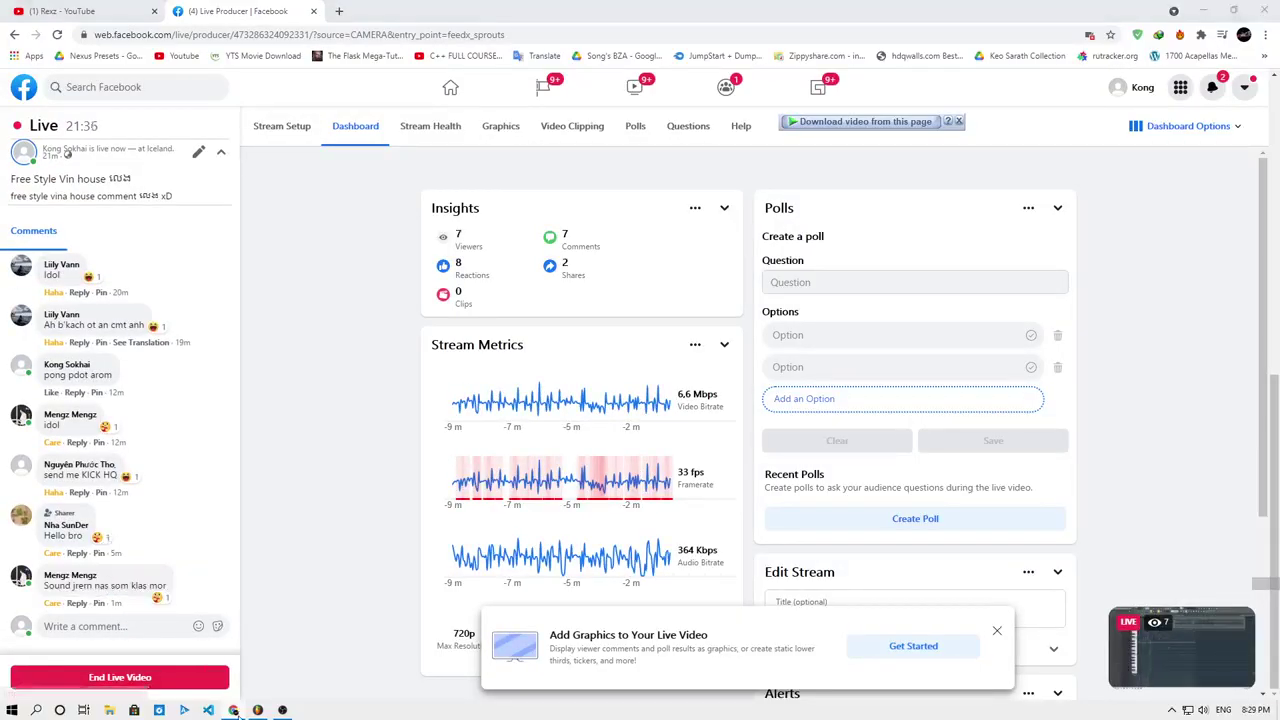
key(alt+Tab)
Shorten the Track 8 Pattern 2 clip before bar 9 by one beat and play the transition.
scroll(594, 477, up, 3)
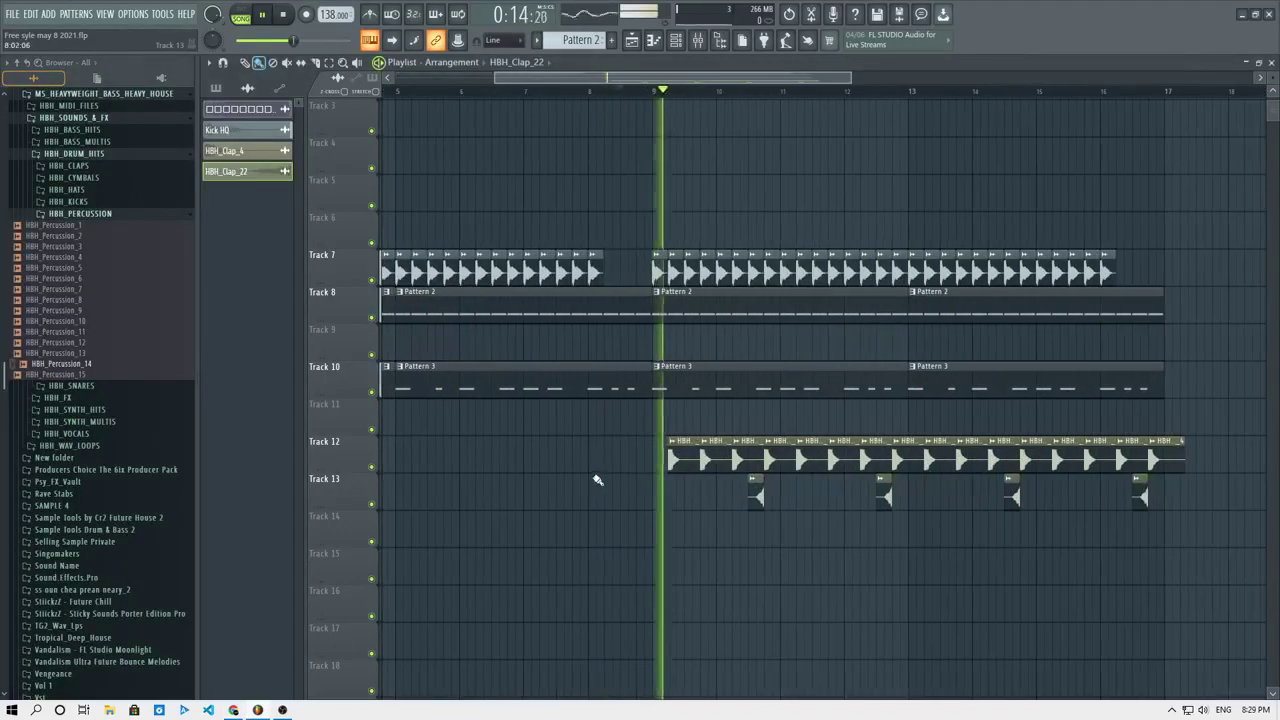
key(space)
drag(646, 304, 634, 314)
key(space)
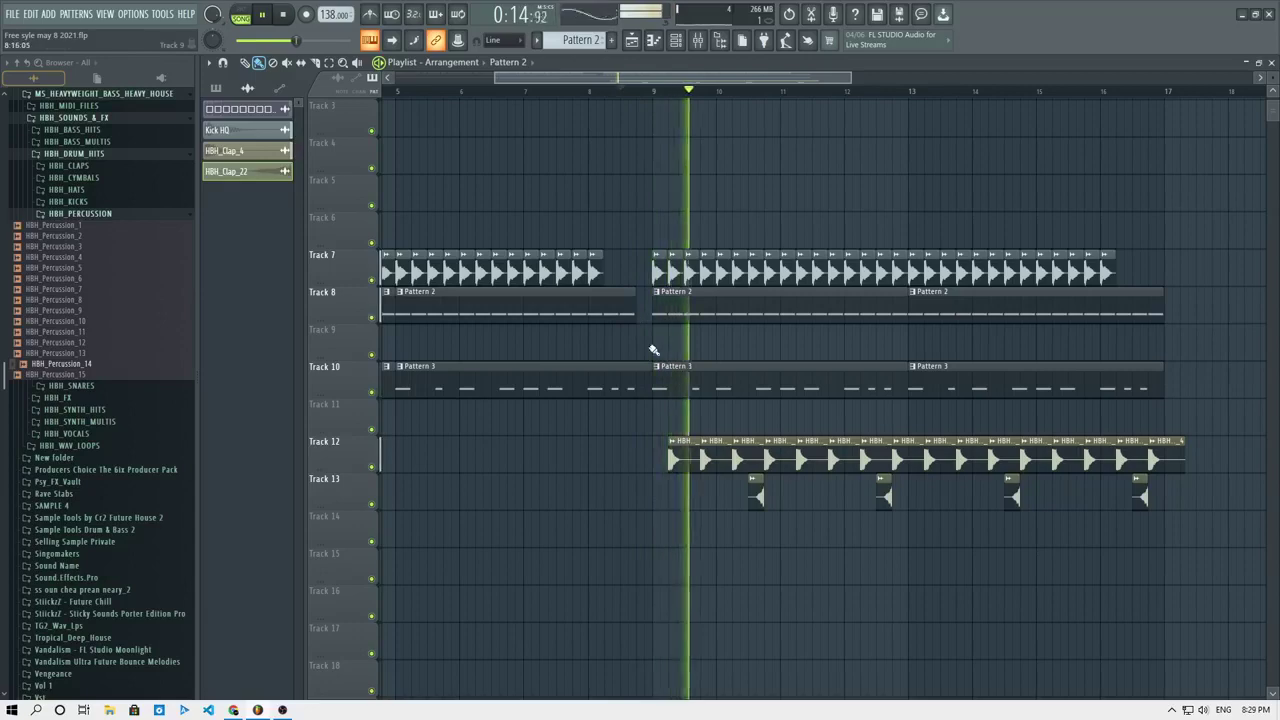
Find the Zenhiser The Art Of Psytrance pack in the sample library, expand its folders and stop playback.
scroll(652, 350, down, 3)
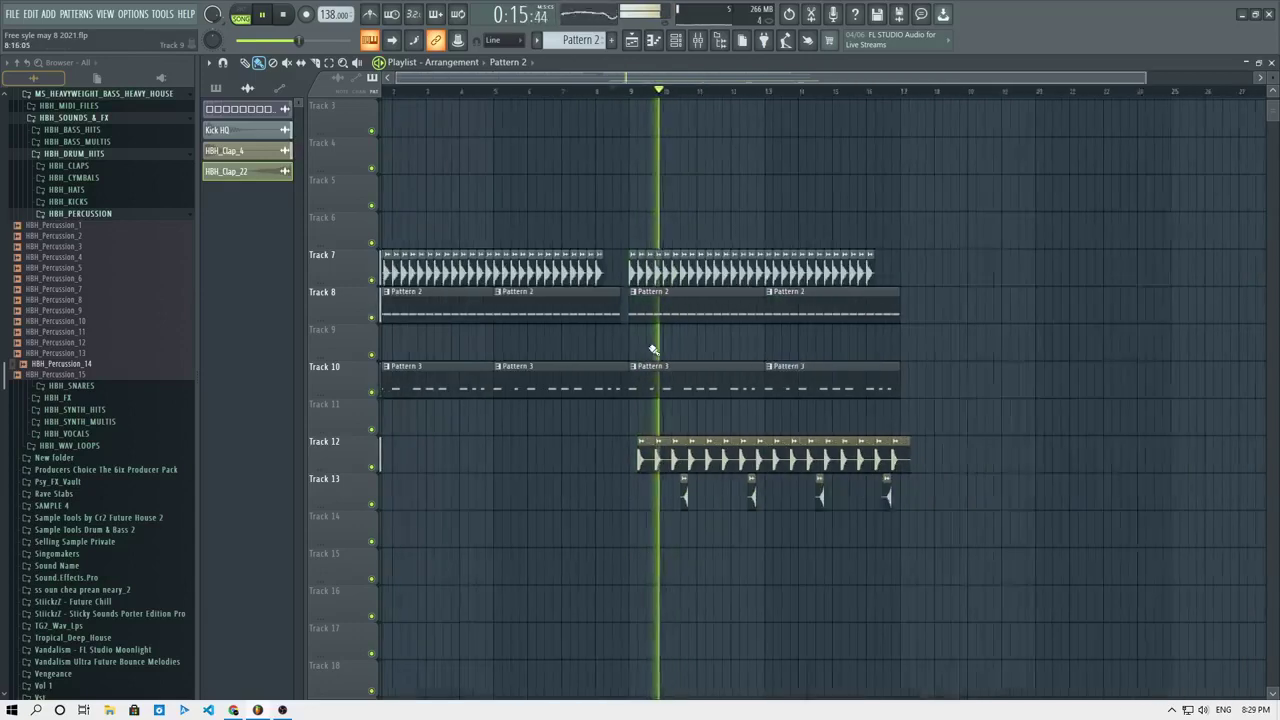
click(78, 494)
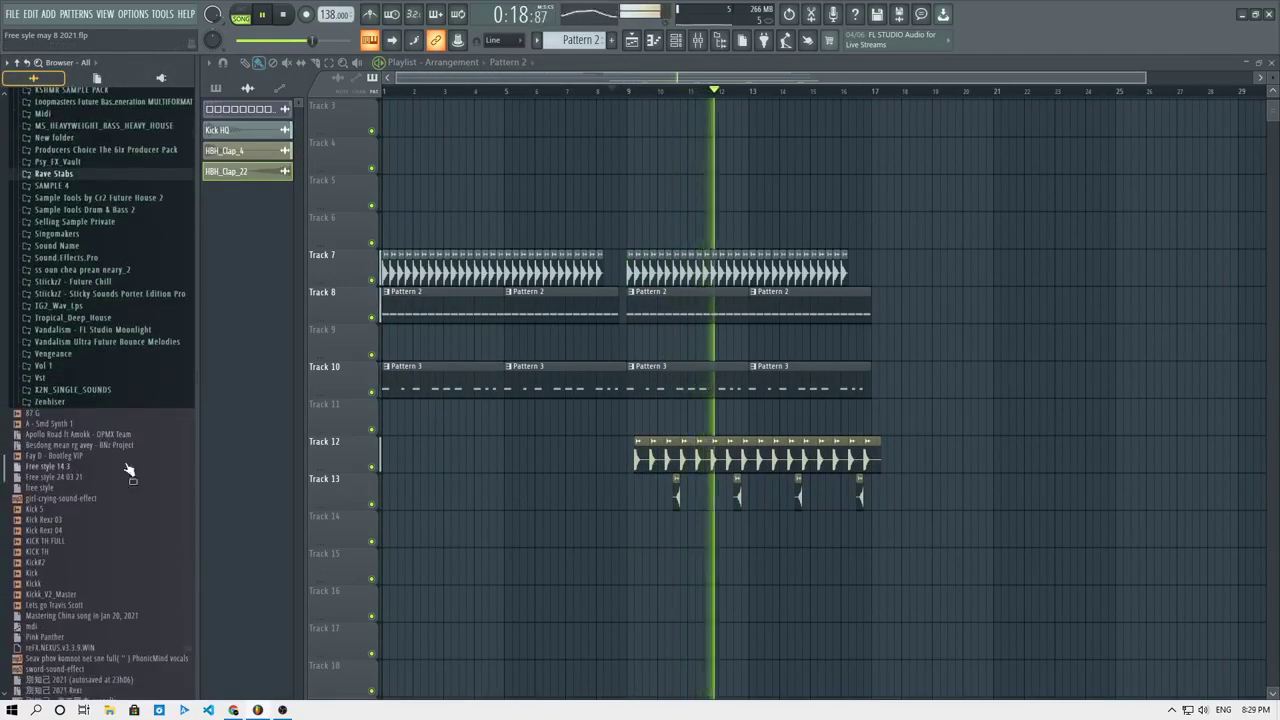
click(72, 402)
scroll(70, 402, down, 5)
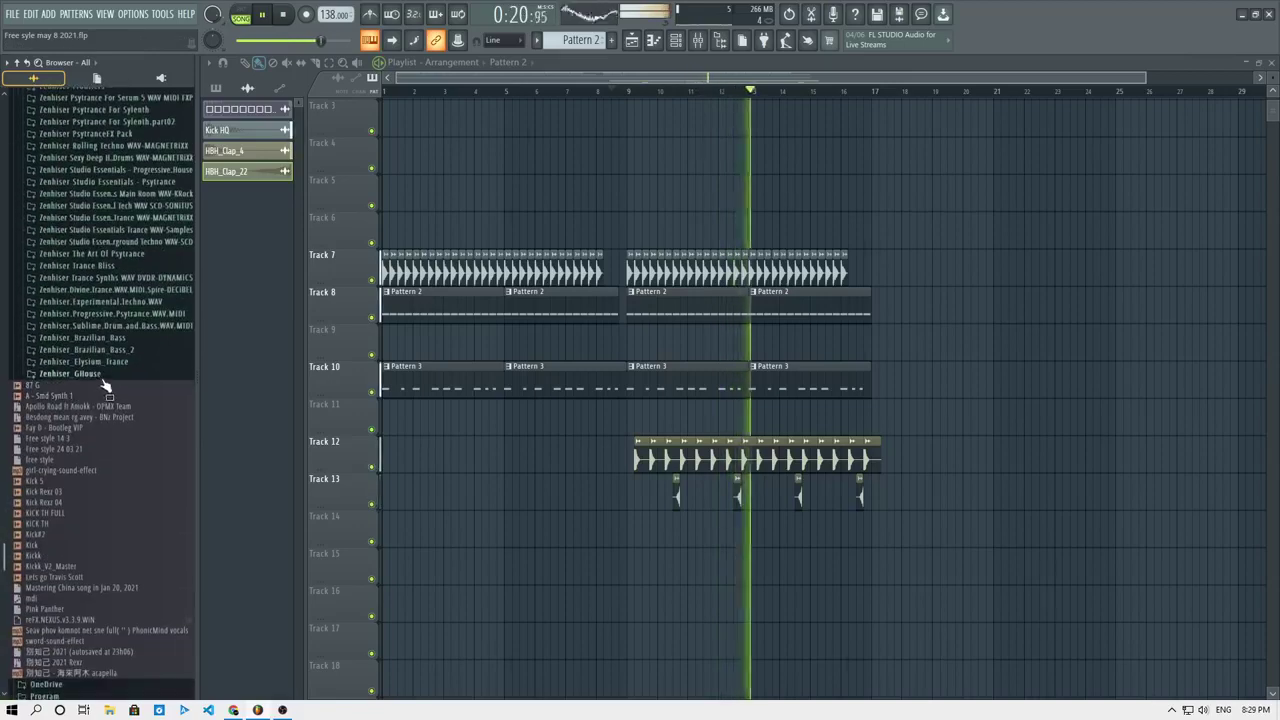
scroll(105, 385, up, 6)
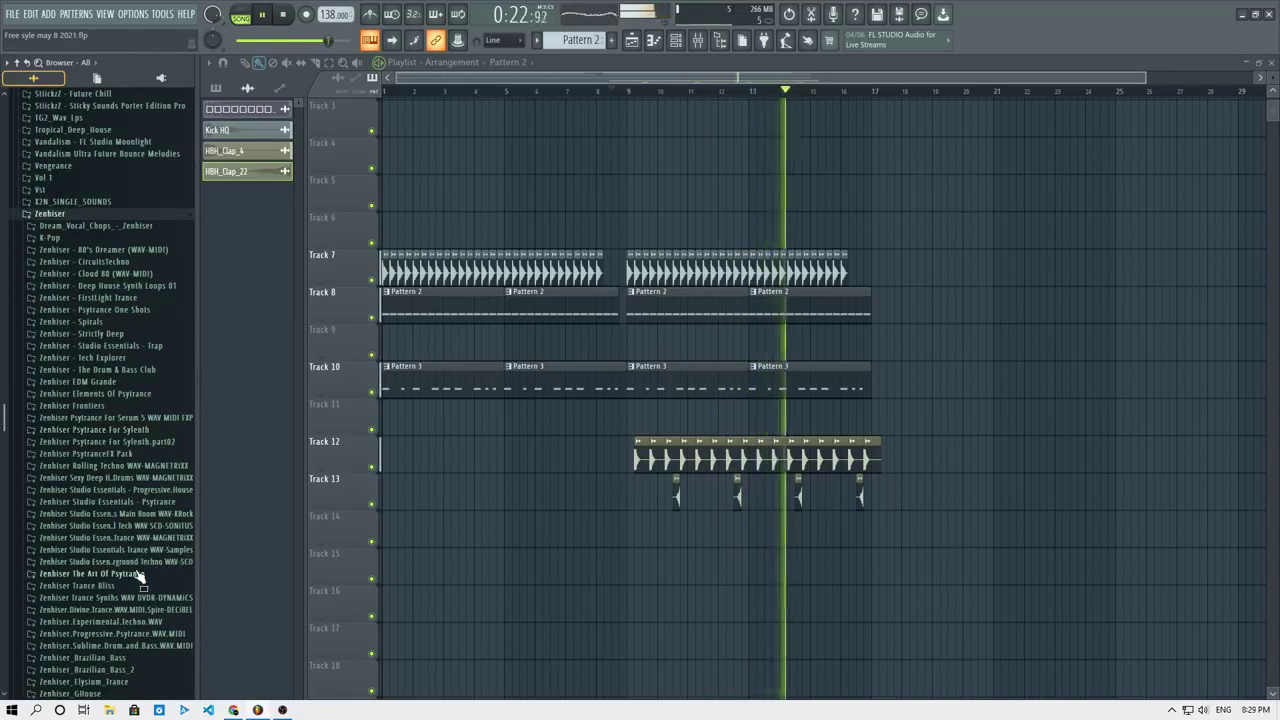
click(140, 577)
key(space)
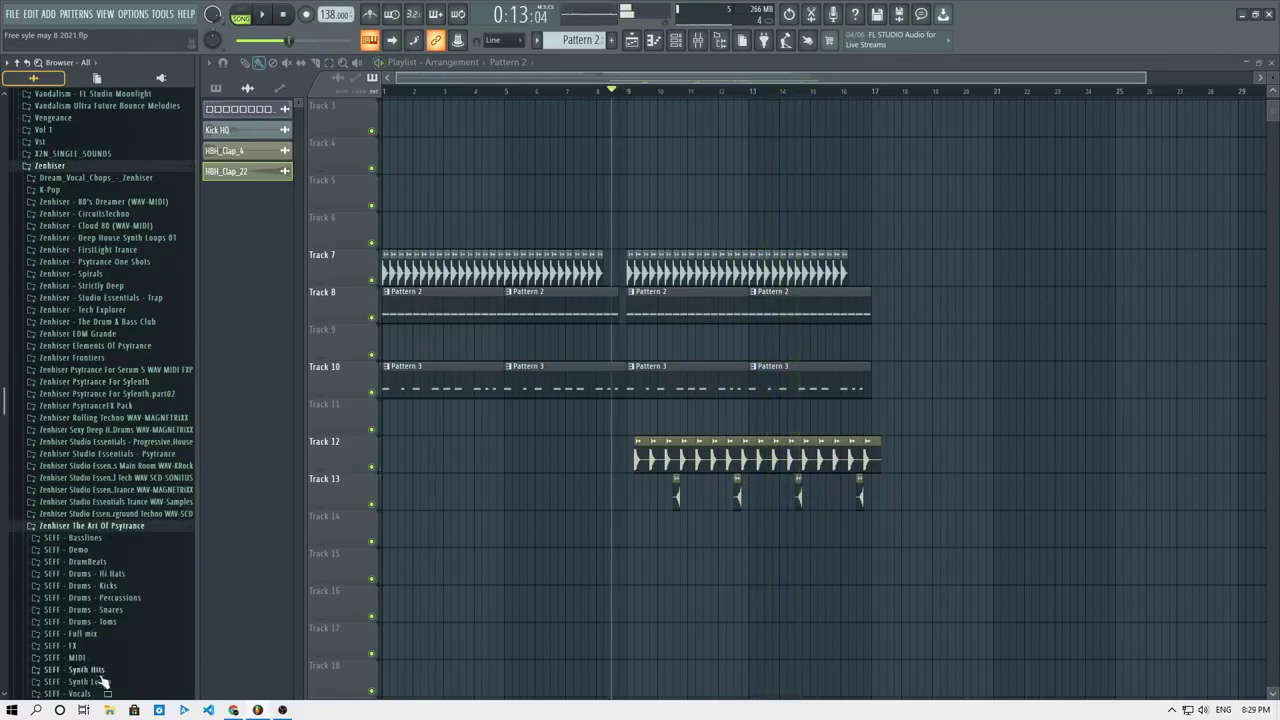
Place the 047 SEFF - FX Noise sample from the SEFF - FX folder on Track 15 at bar 1 and fit it to the tempo.
click(78, 646)
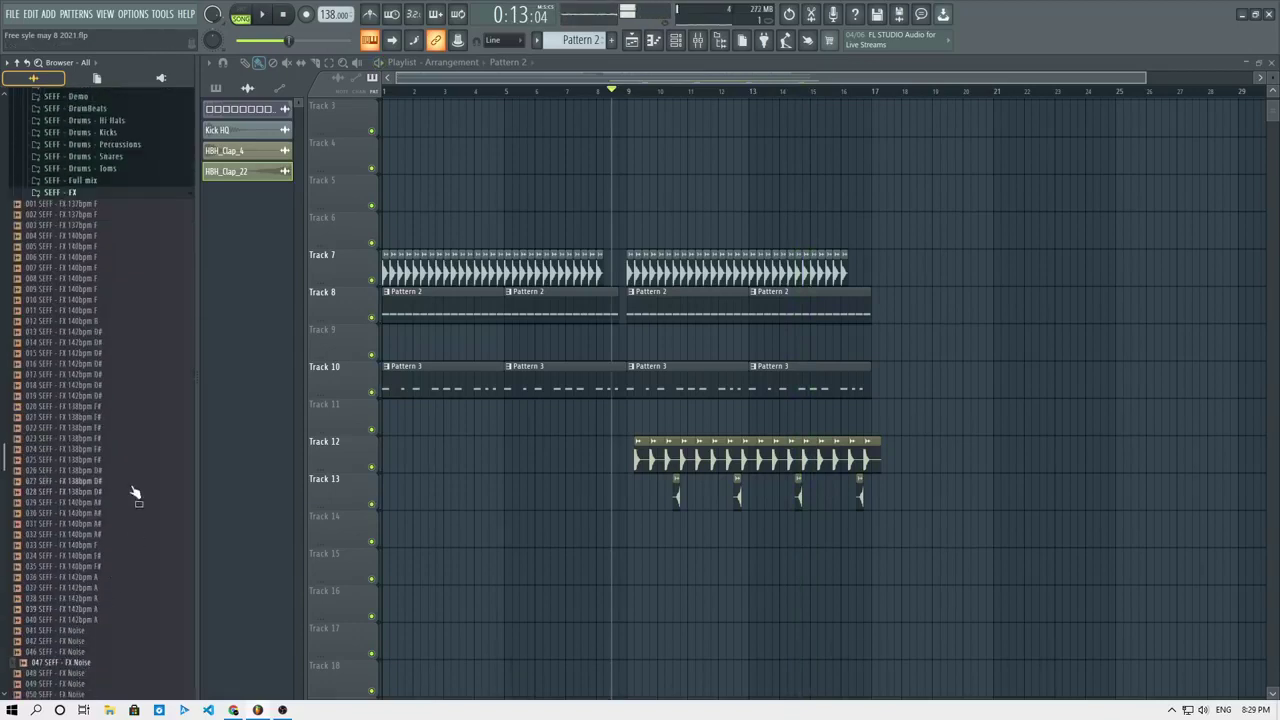
drag(78, 660, 328, 575)
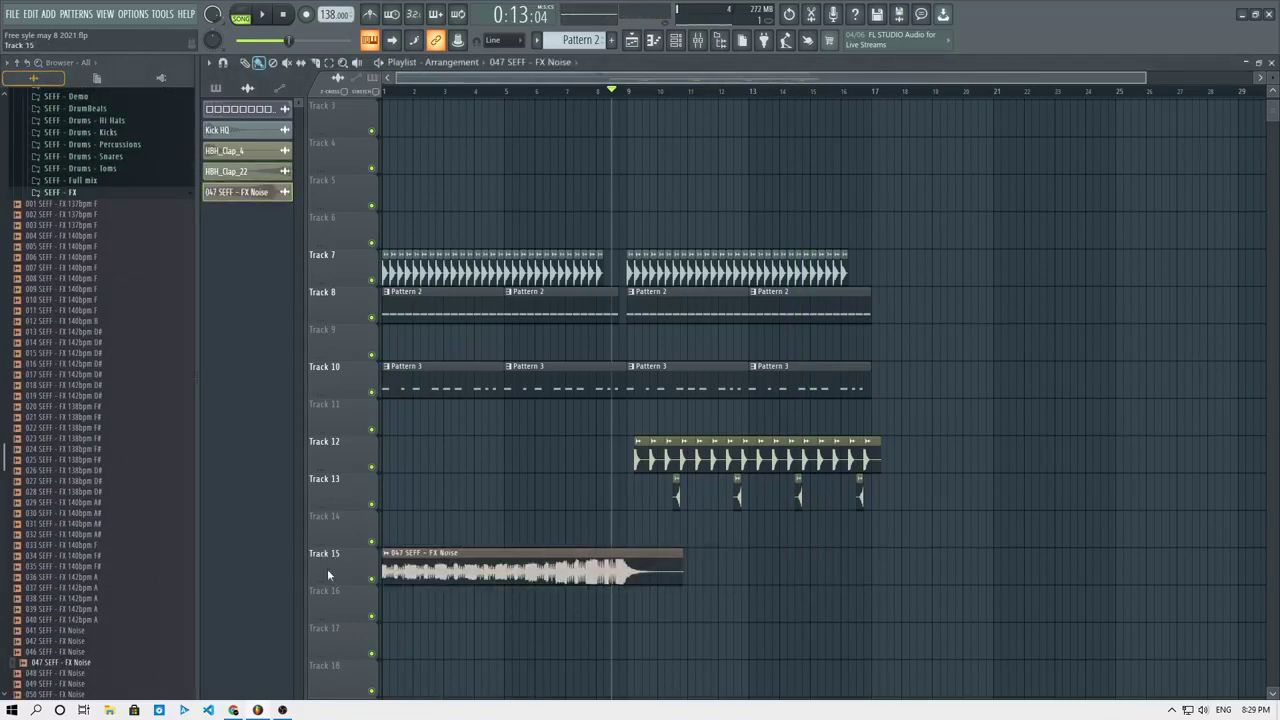
click(386, 555)
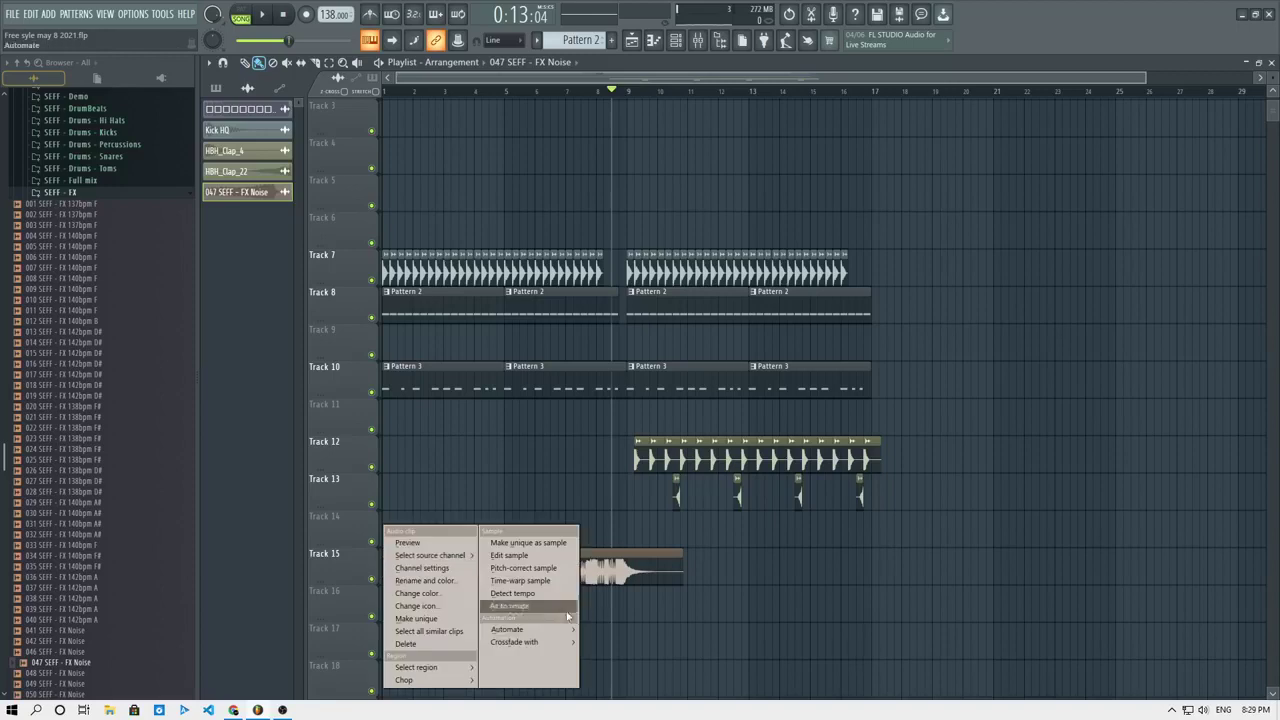
click(524, 605)
click(630, 411)
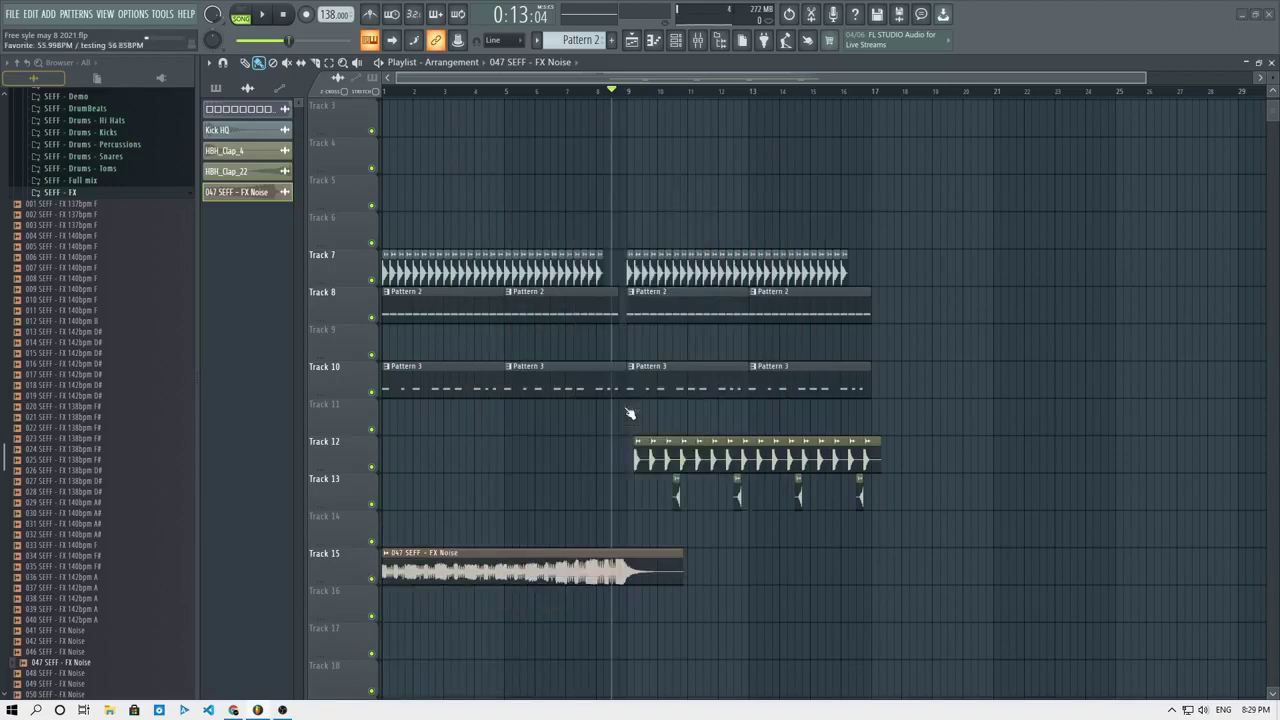
Check the channel settings of the 047 SEFF - FX Noise clip and play the transition into bar 9.
double_click(590, 563)
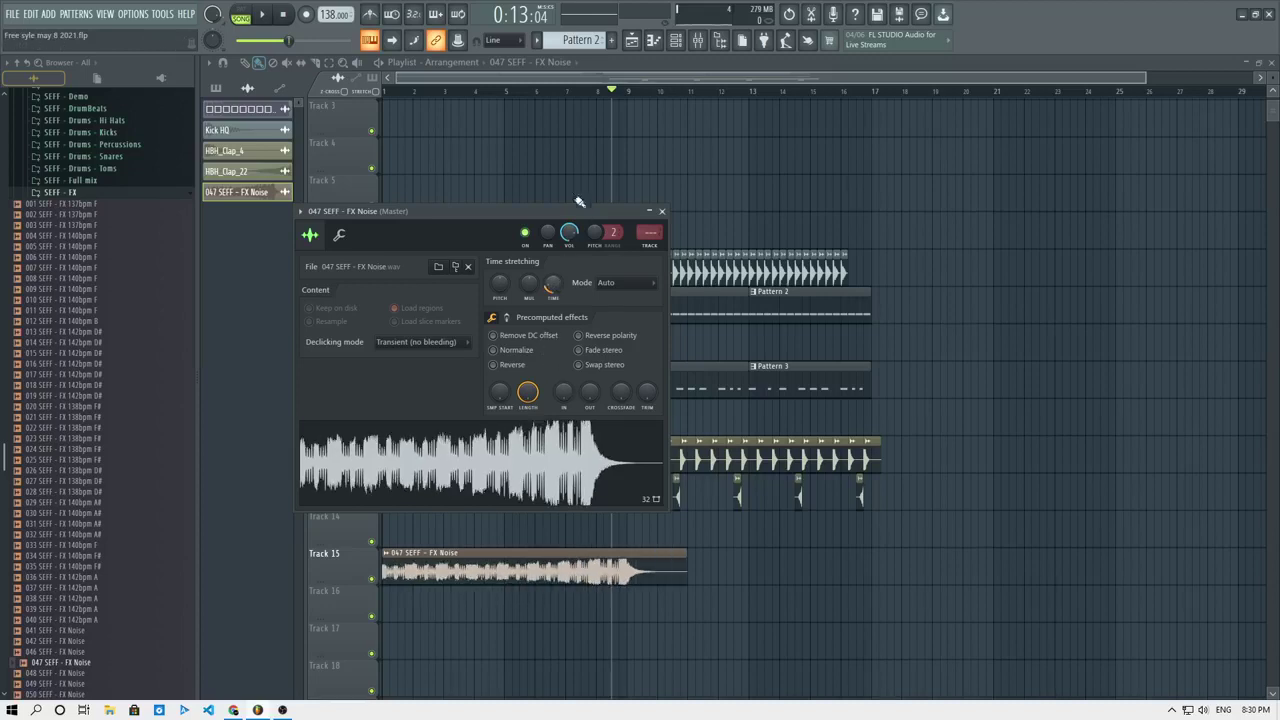
key(Escape)
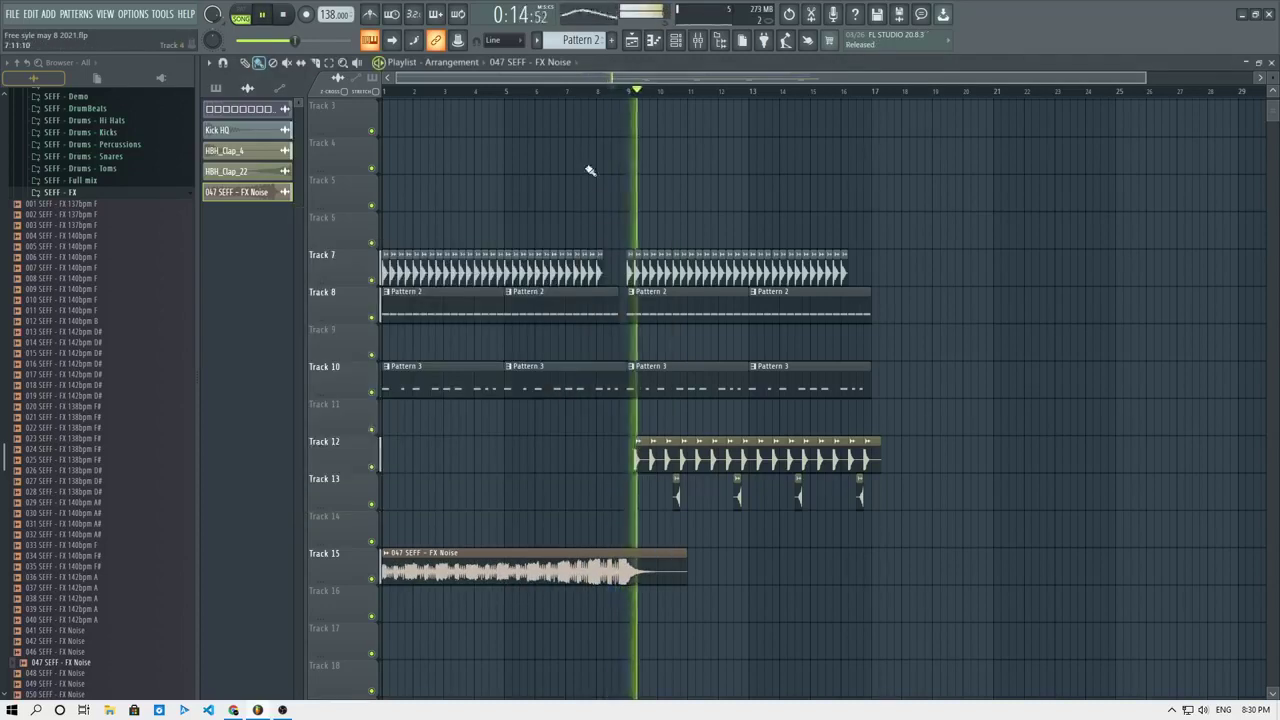
key(space)
Delete the two Pattern 3 clips before bar 9 on Track 10 and play the song from the start.
right_click(567, 371)
right_click(460, 378)
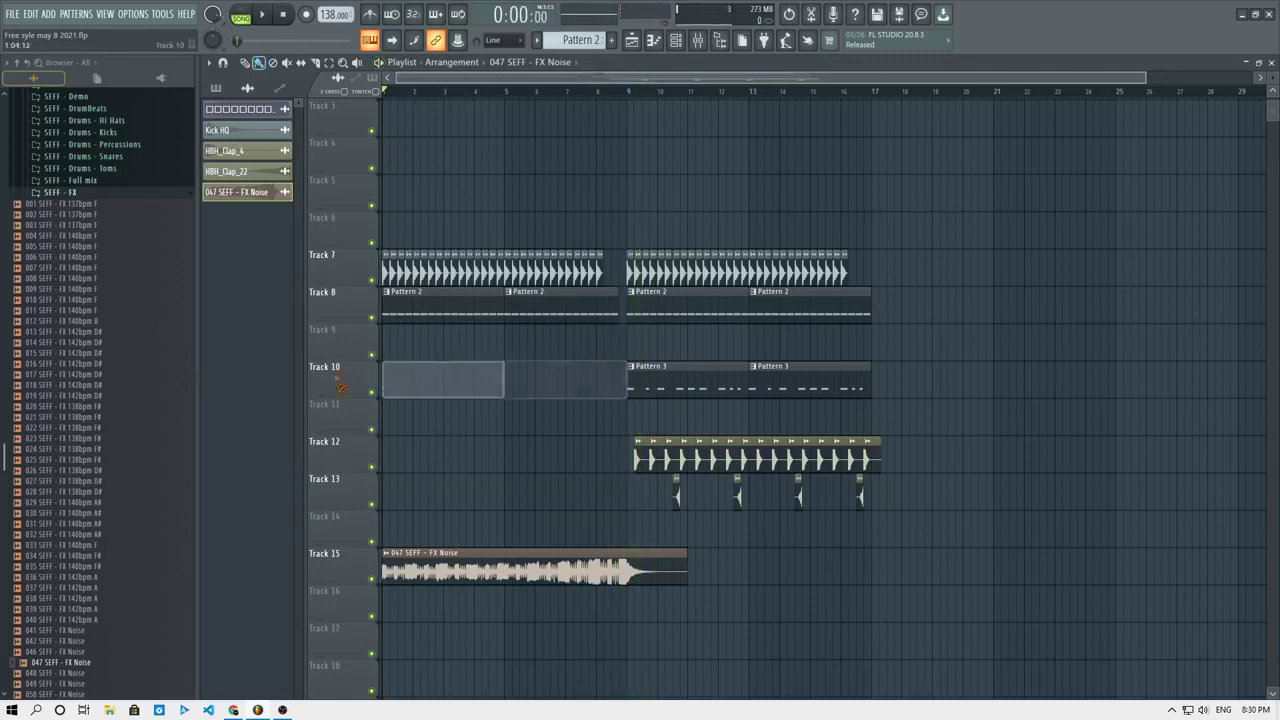
key(space)
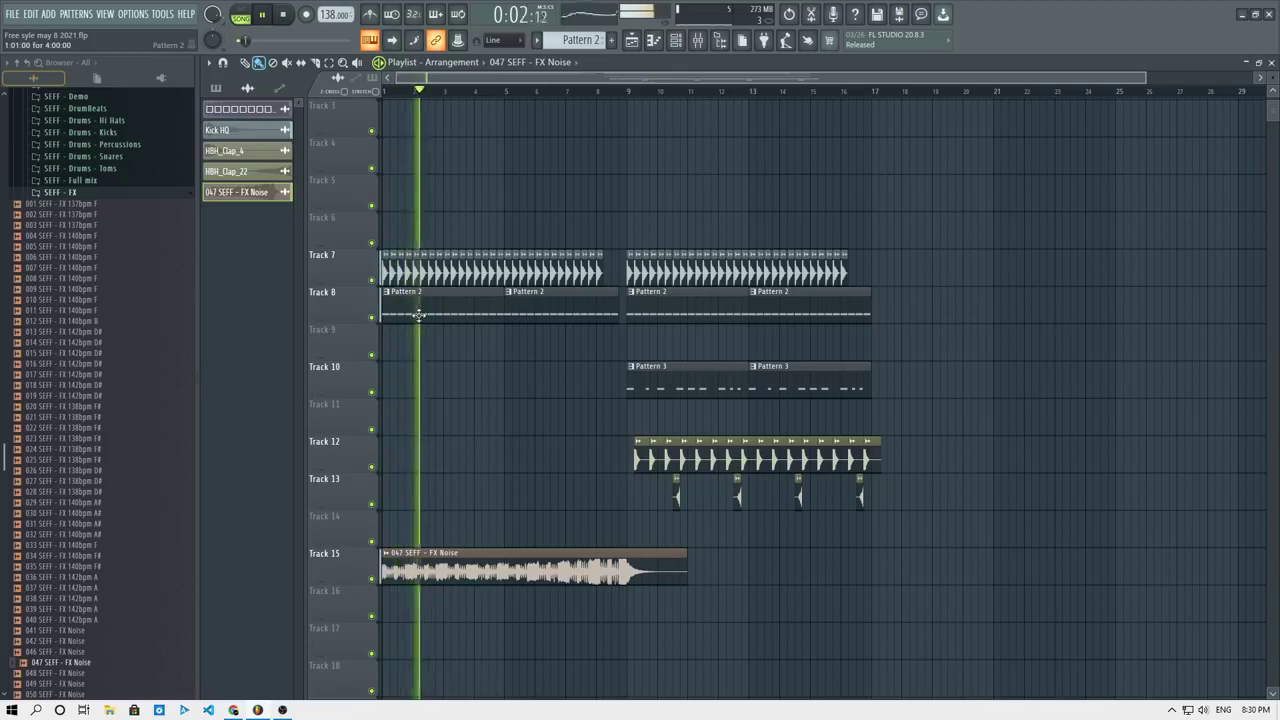
Review the FX Noise channel settings during playback and listen to the build-up until bar 9.
double_click(476, 570)
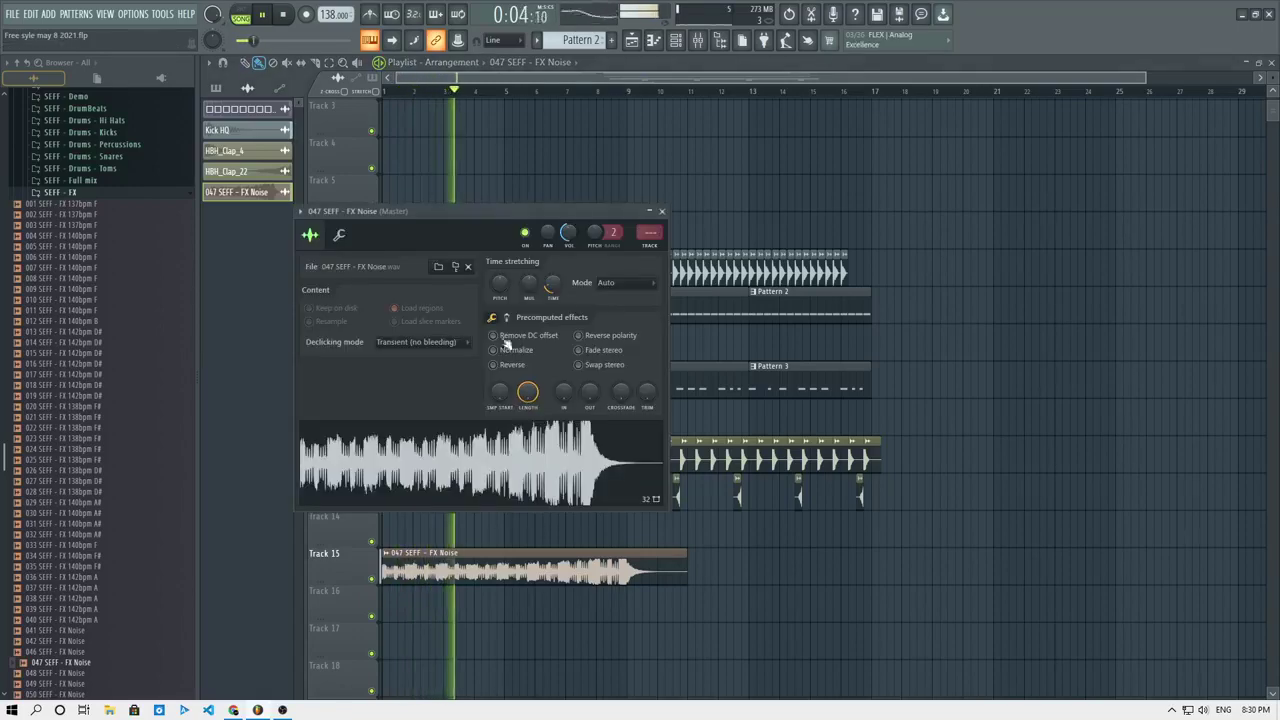
key(Escape)
scroll(574, 311, up, 5)
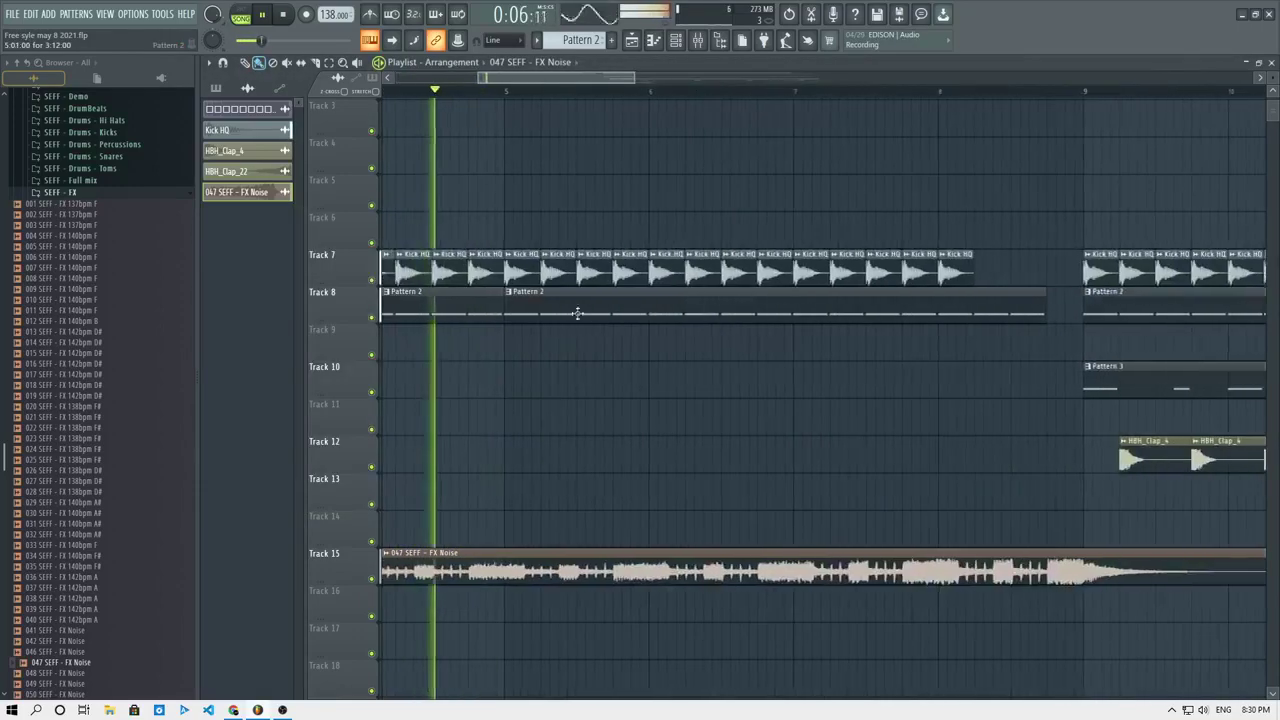
scroll(570, 303, down, 5)
scroll(646, 200, up, 3)
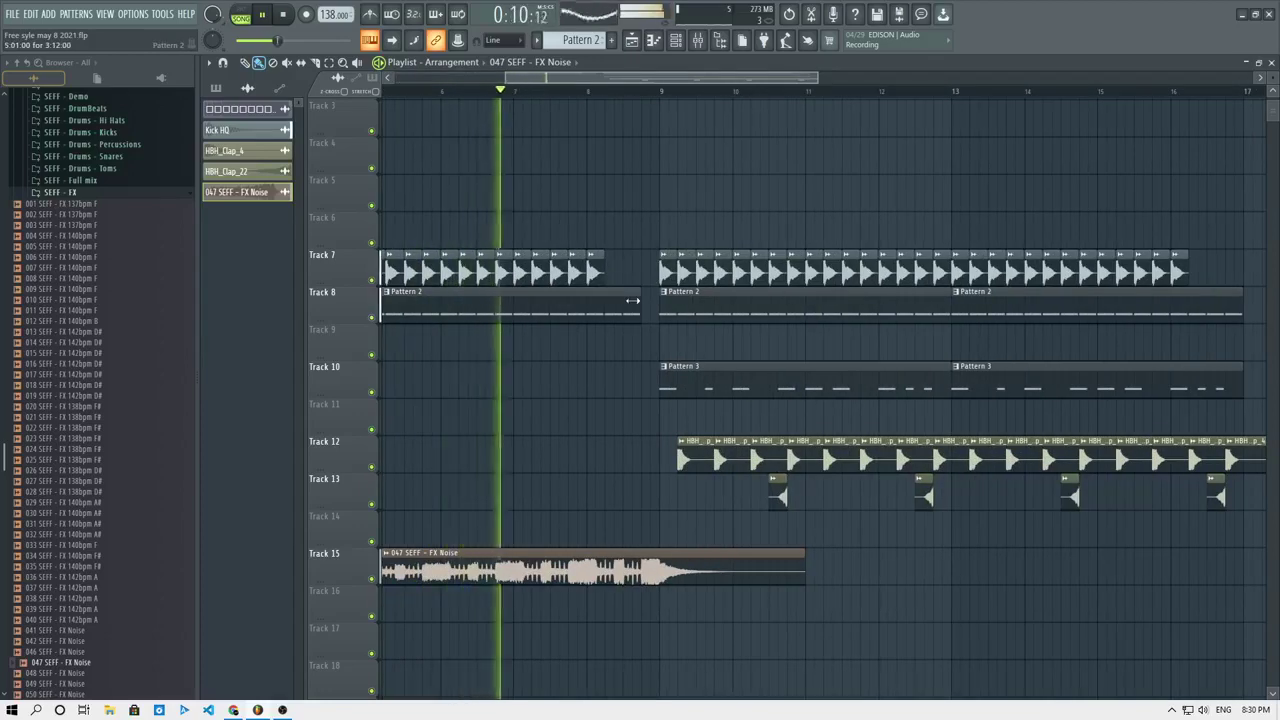
scroll(634, 300, up, 2)
scroll(630, 296, down, 2)
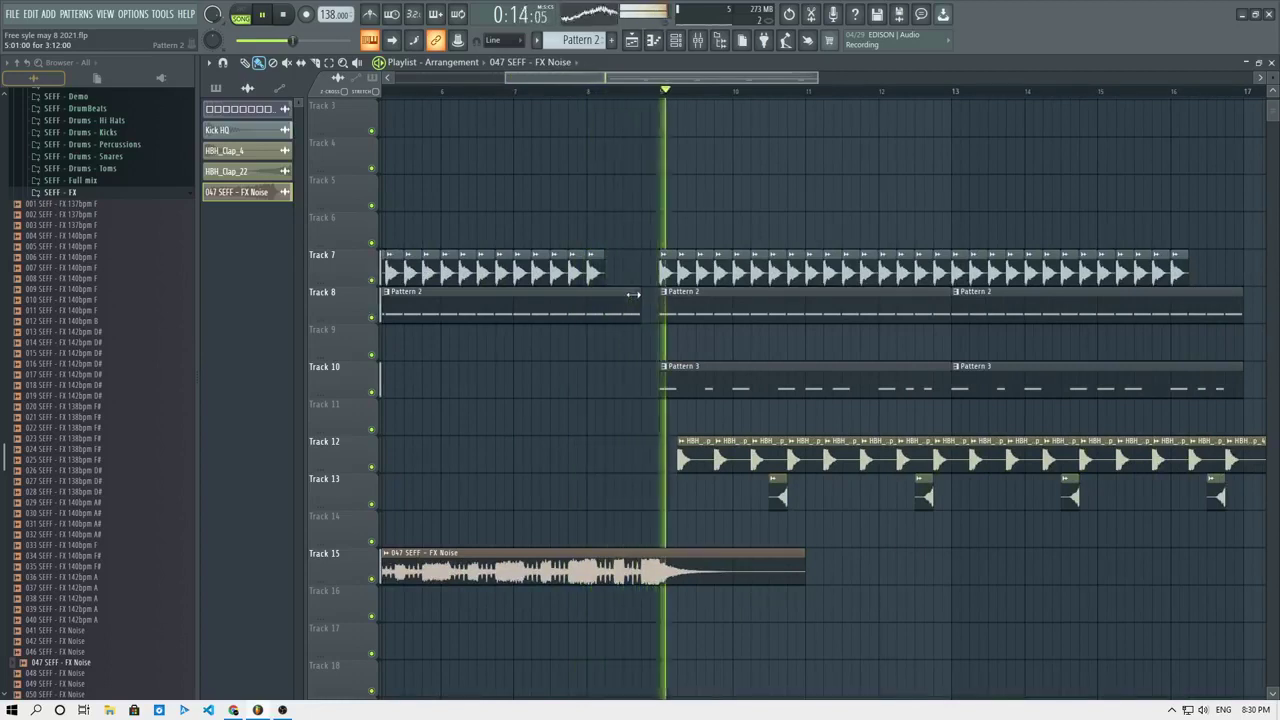
Replay the transition from the end of bar 8 to hear the noise effect lead into the claps section.
key(space)
click(638, 102)
right_click(638, 102)
key(space)
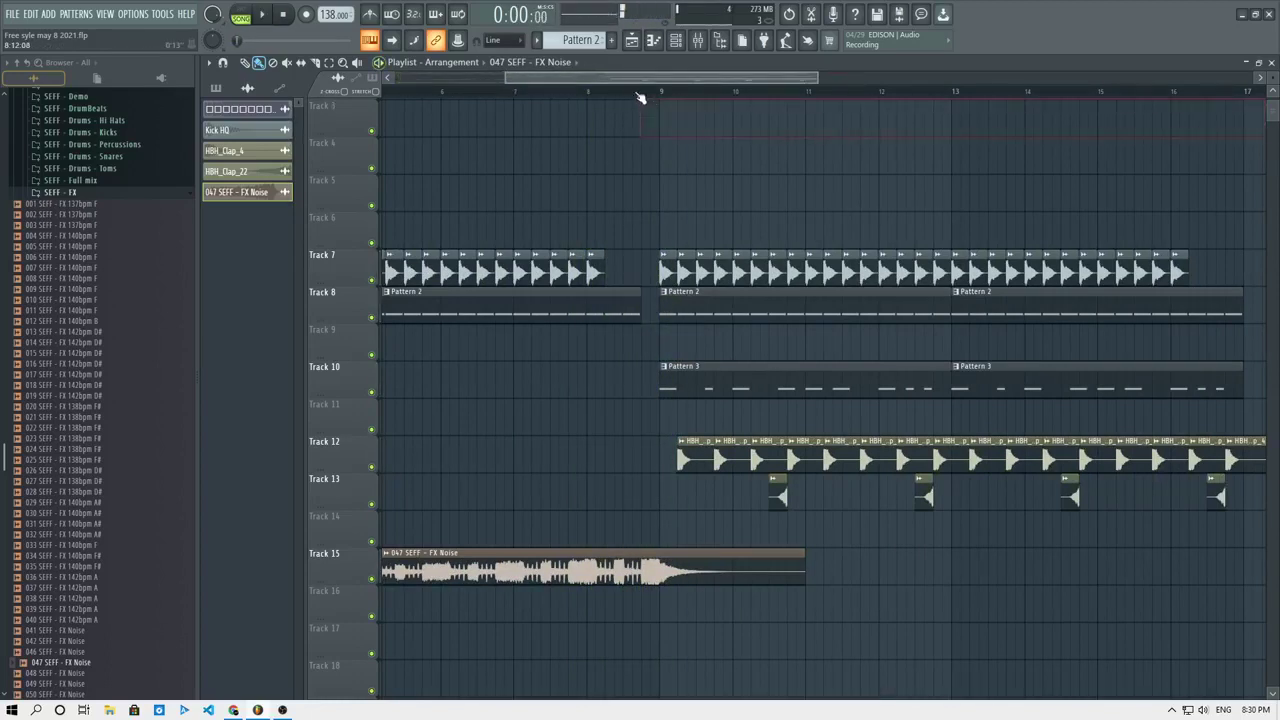
click(635, 92)
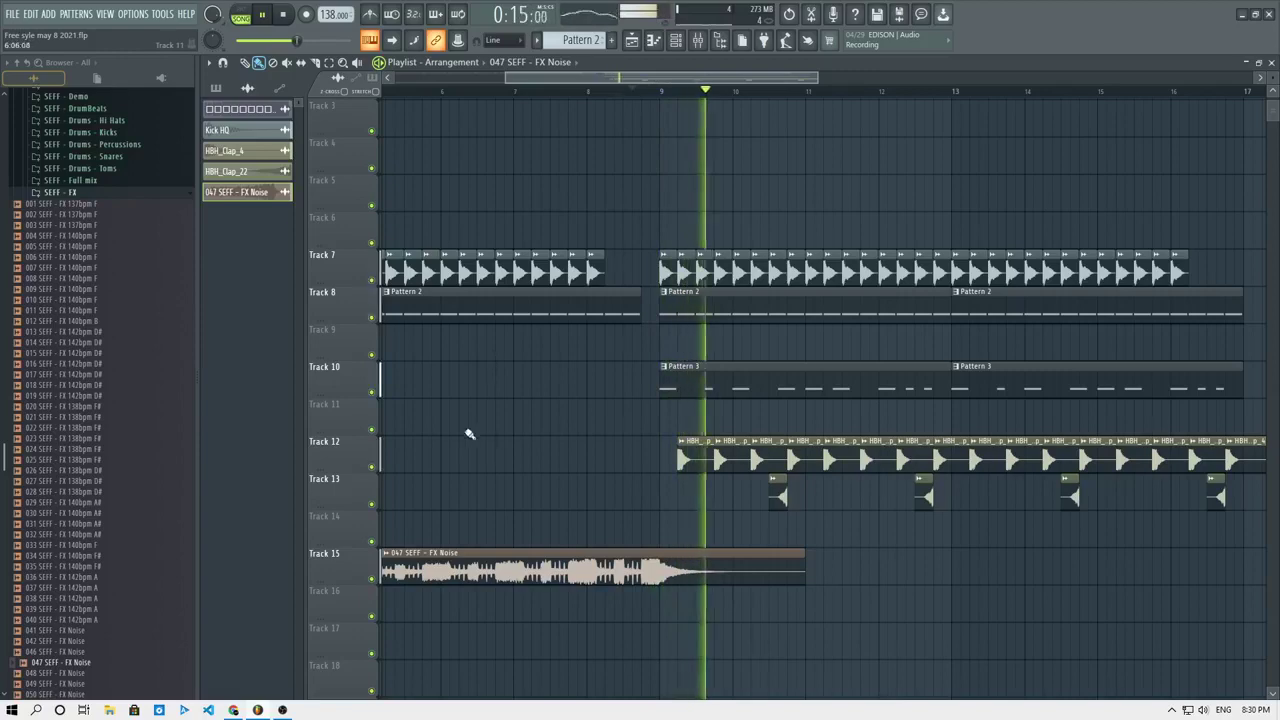
scroll(657, 372, down, 3)
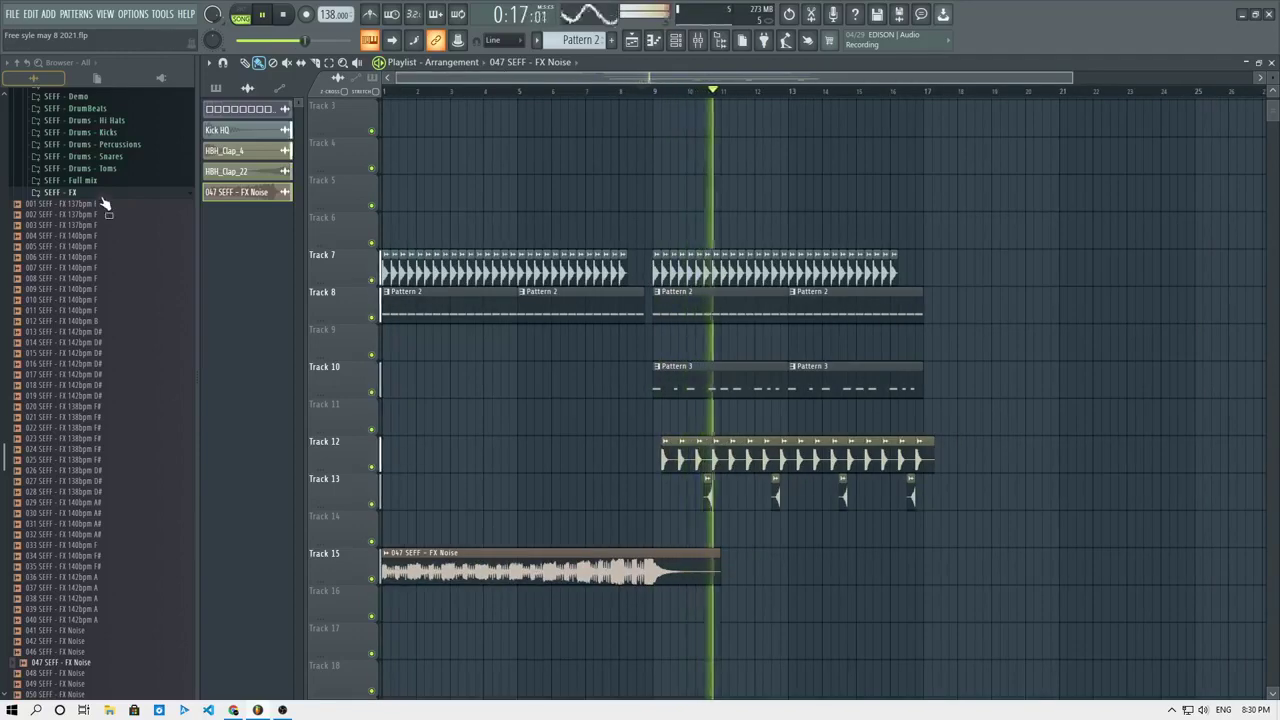
Open the SEFF - Drums - Toms folder, stop playback and audition its tom samples.
click(100, 168)
click(97, 214)
key(space)
click(89, 203)
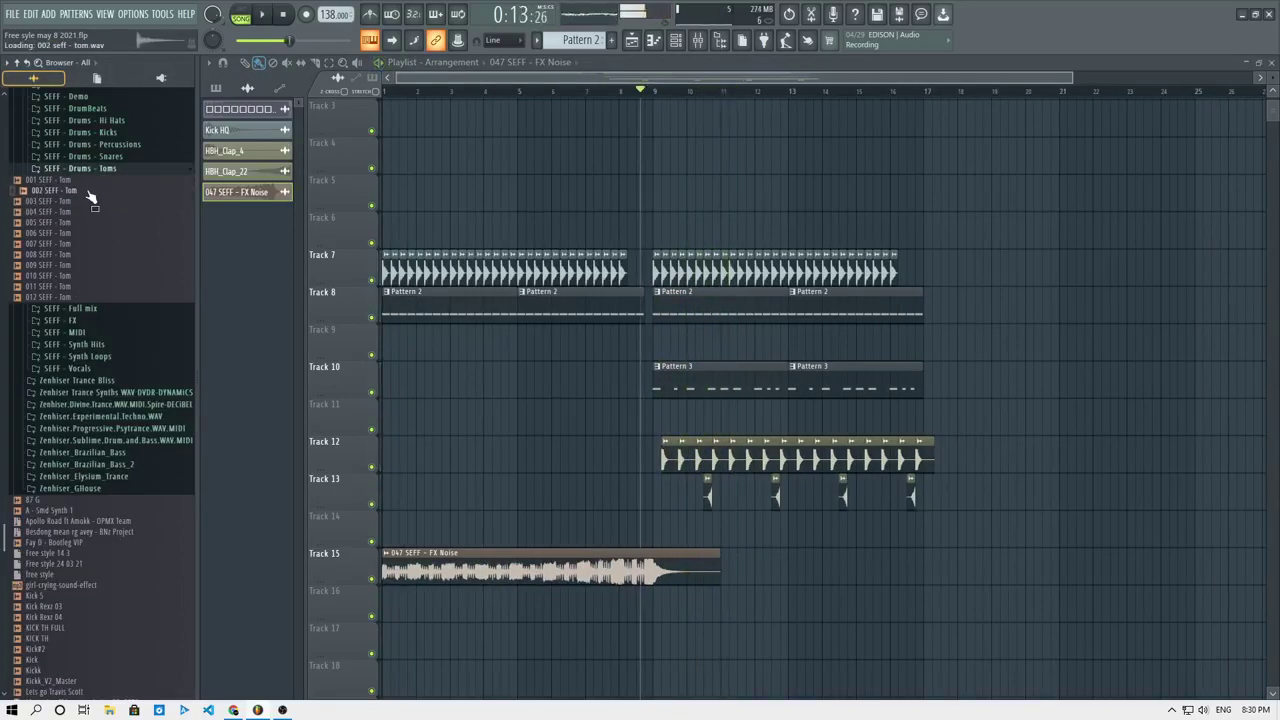
Add the 001 SEFF - Tom sample as a new channel in the Channel rack.
click(676, 40)
click(523, 123)
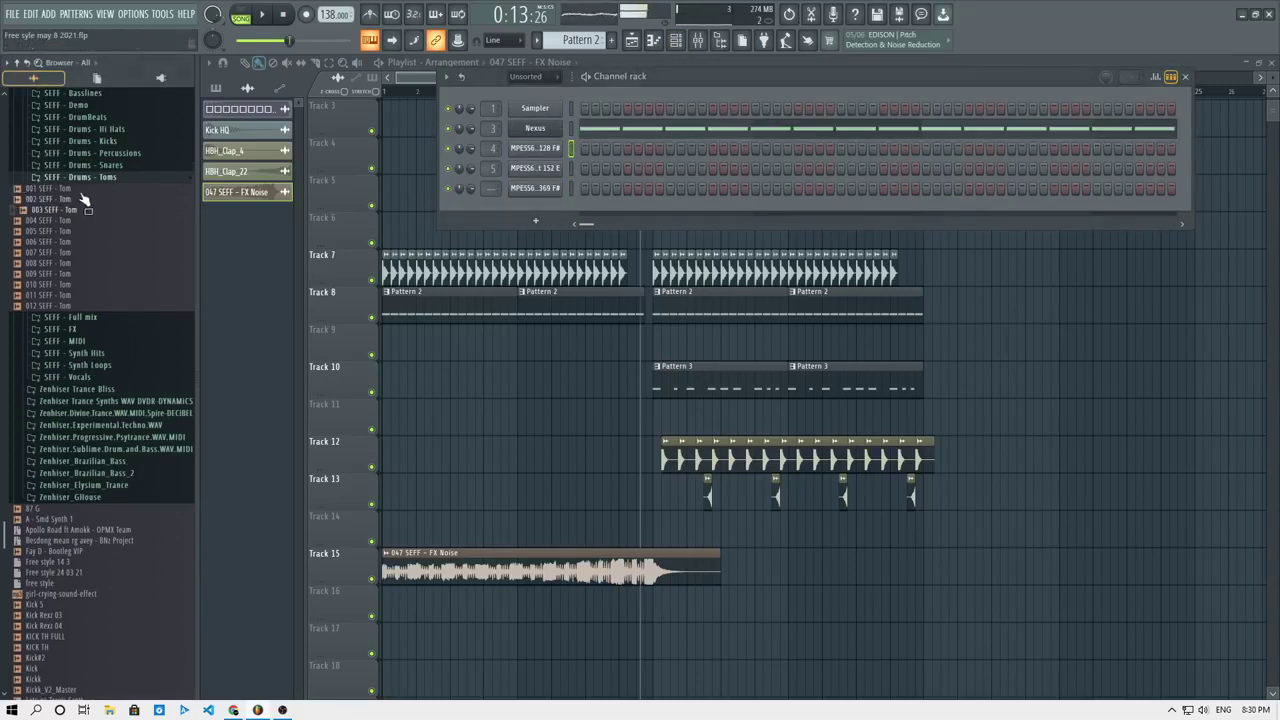
drag(535, 206, 538, 207)
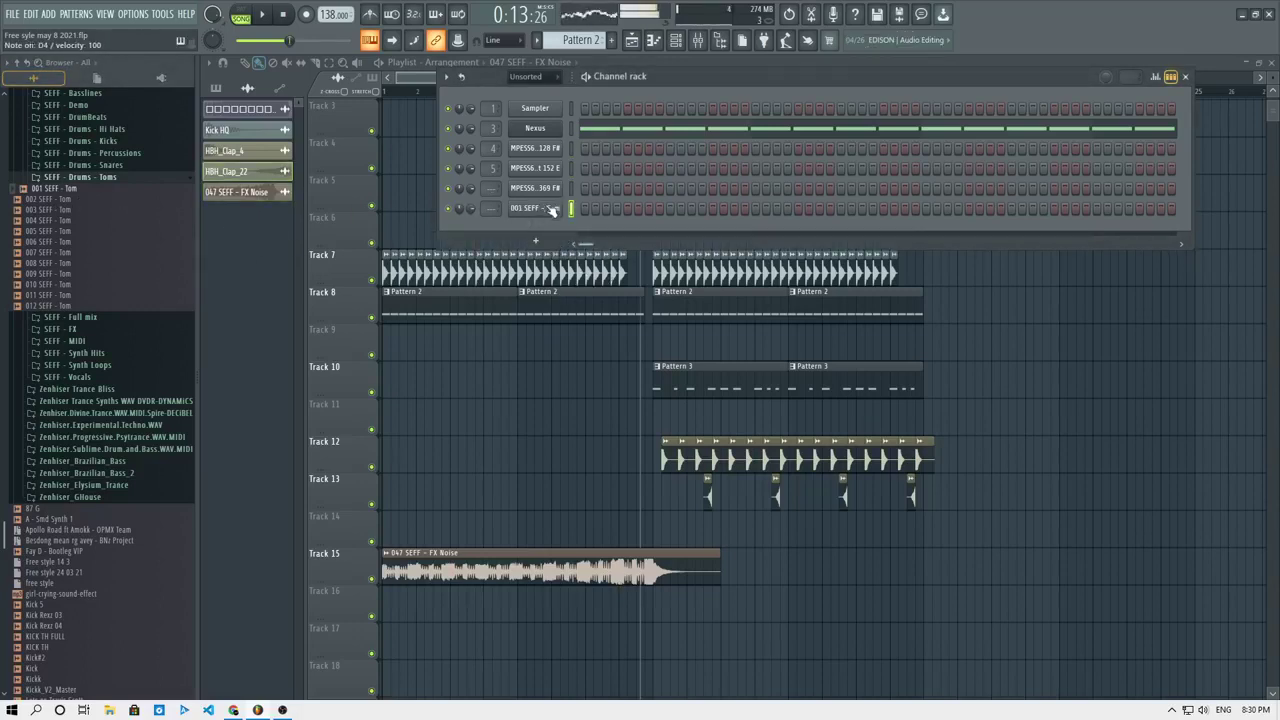
Open the 001 SEFF - Tom piano roll, switch to the empty Pattern 4 and add an E4 note in bar 1.
right_click(551, 210)
click(580, 215)
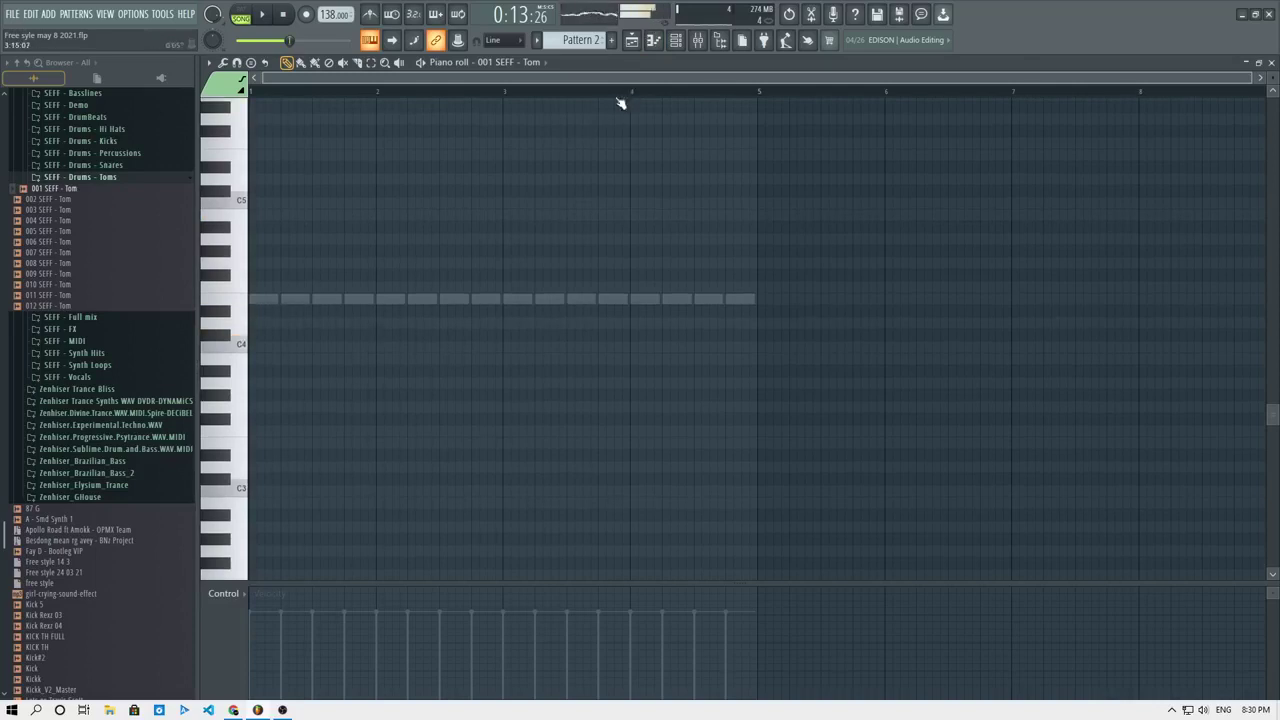
click(620, 44)
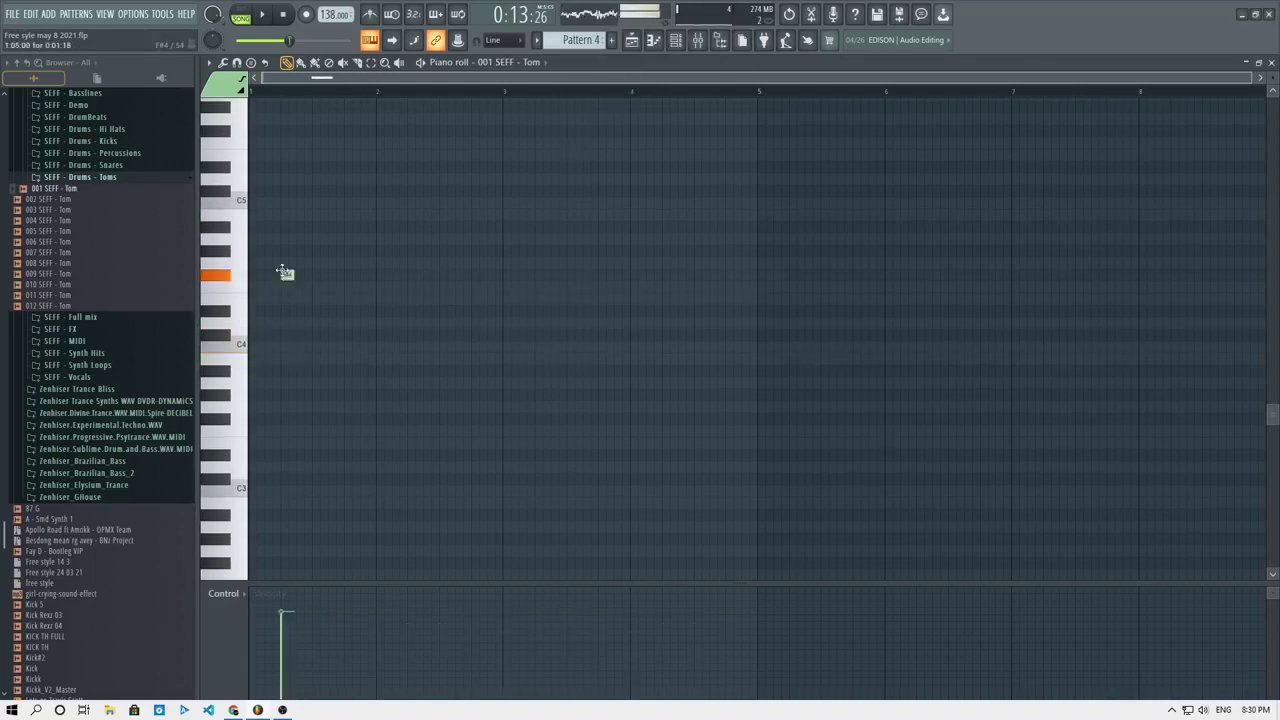
scroll(295, 290, up, 3)
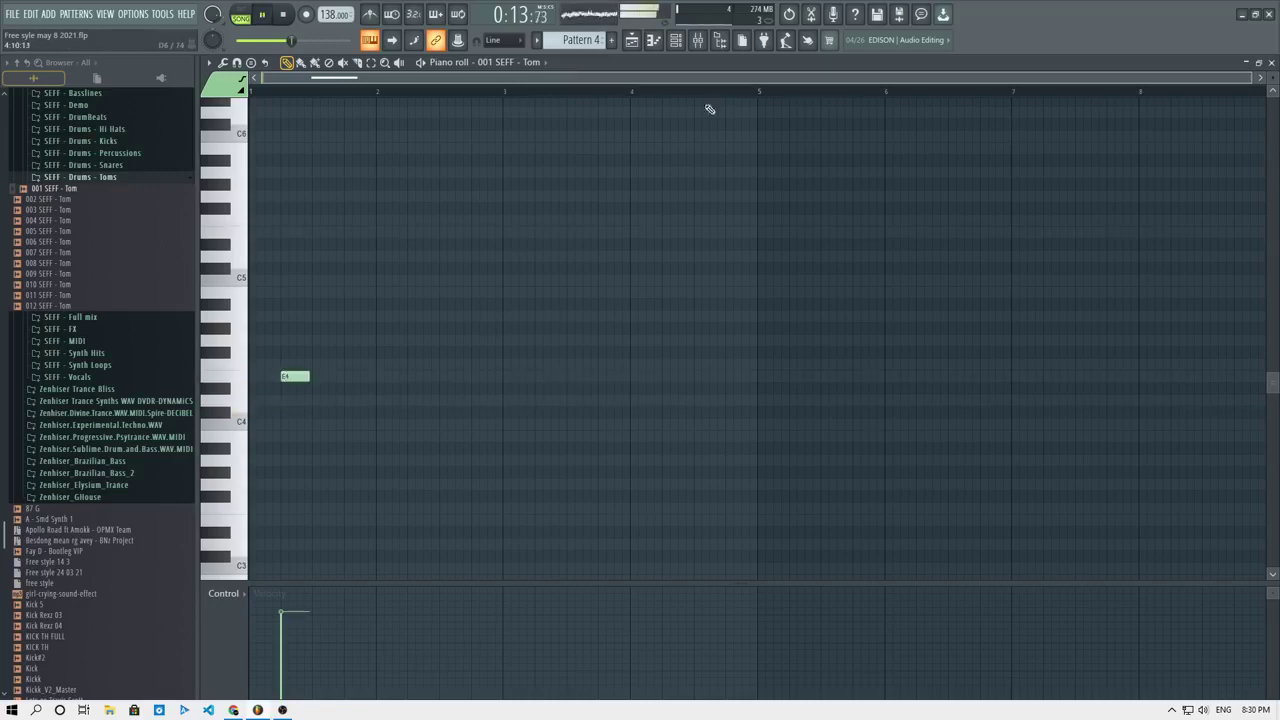
Place a Pattern 4 clip on Track 9 at bar 9 and play it with the song.
click(631, 41)
key(space)
key(space)
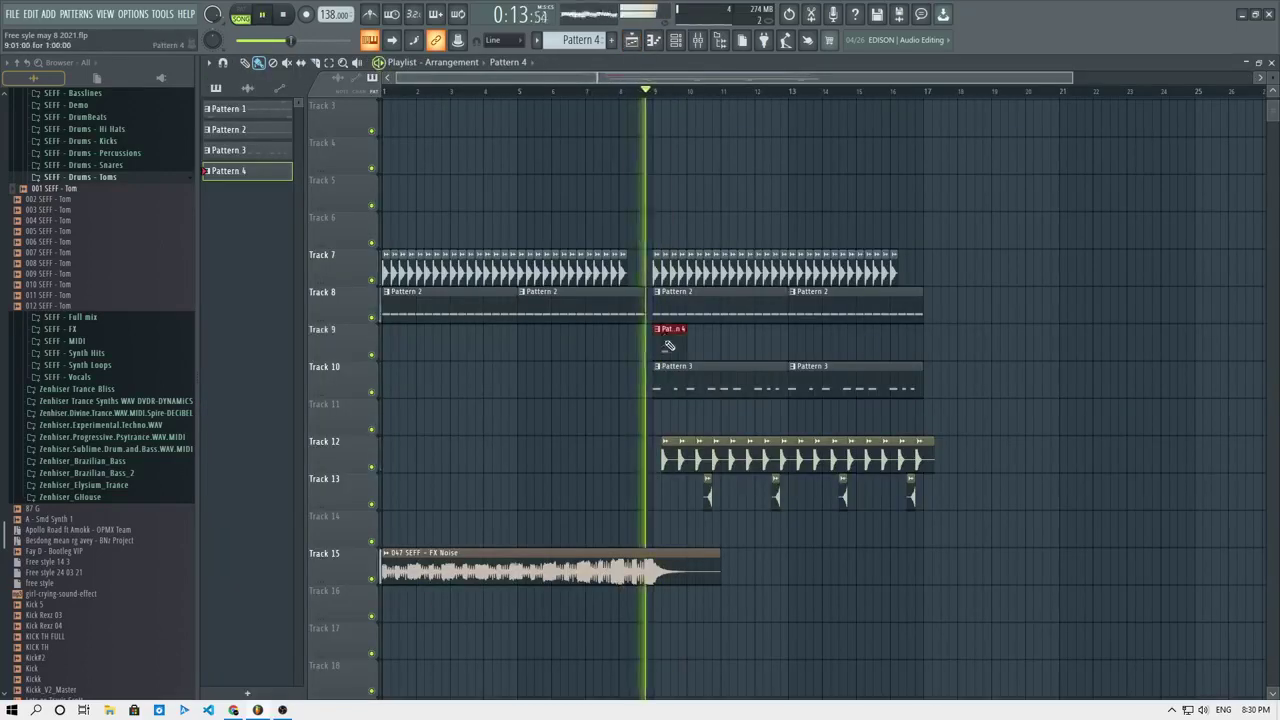
Arrange the Pattern 4 tom part as E4 notes on step 7 of bars 1 to 4 while the song plays.
double_click(655, 340)
key(space)
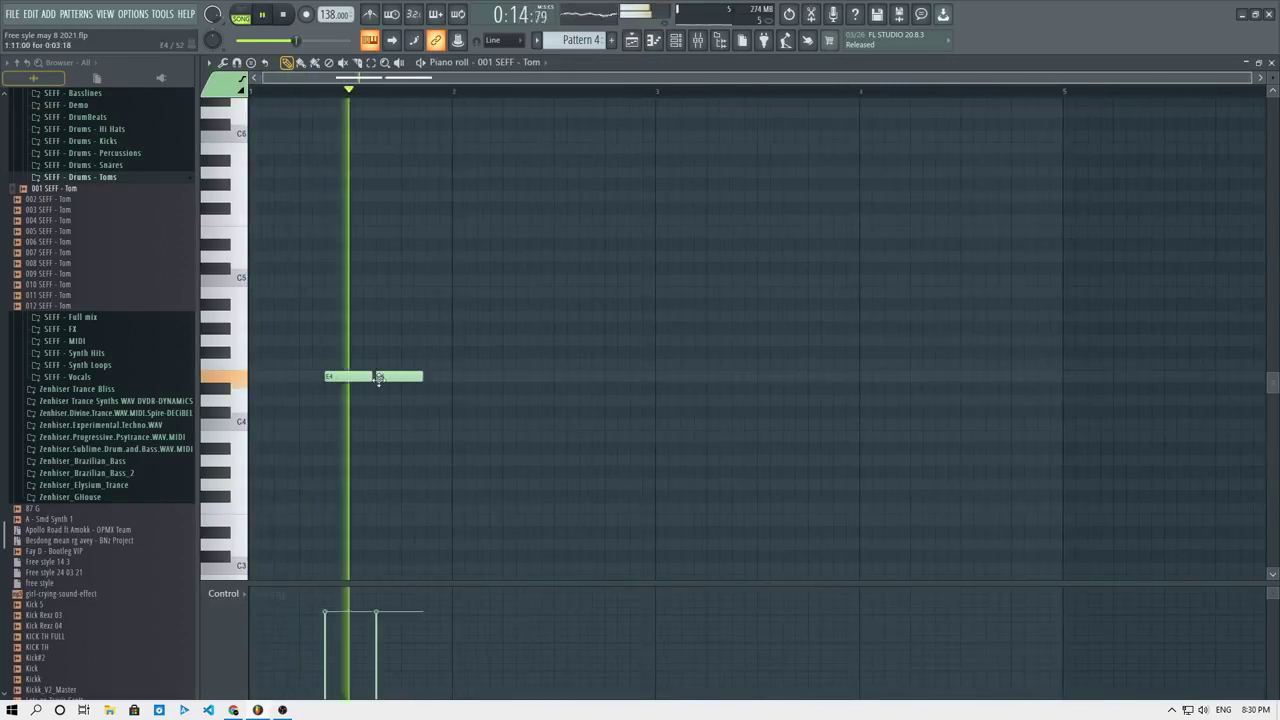
click(429, 376)
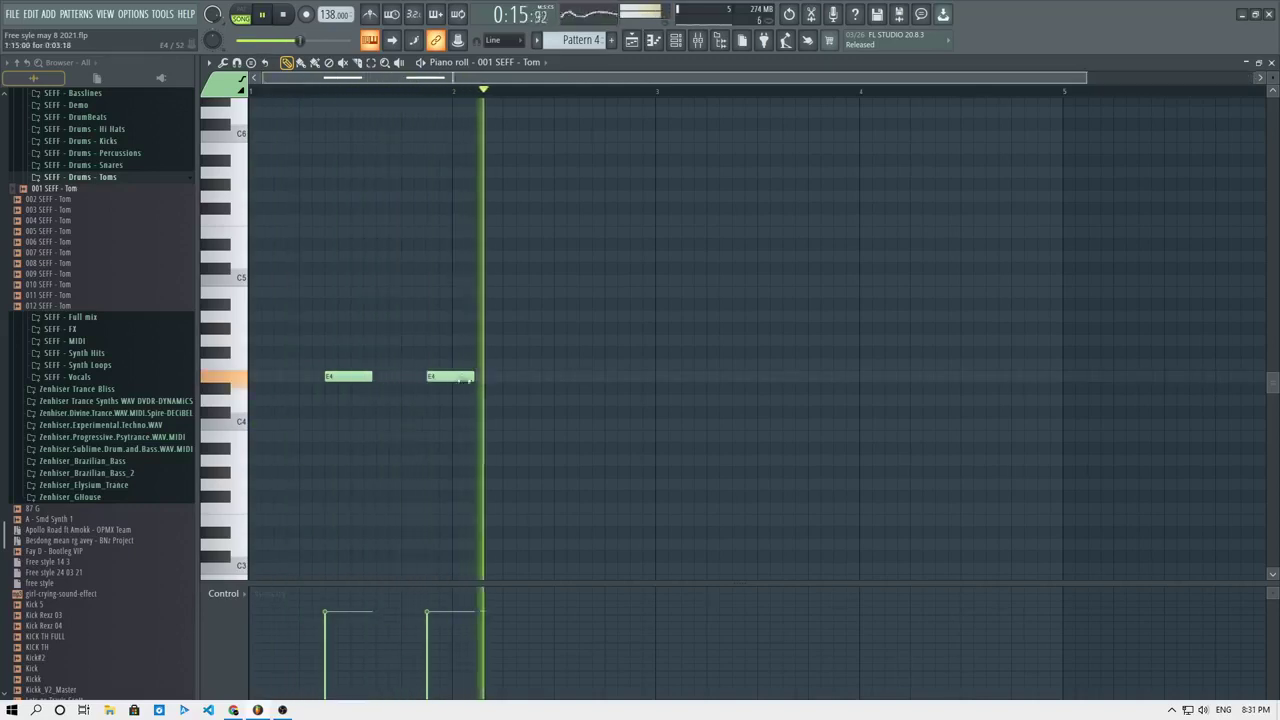
click(537, 376)
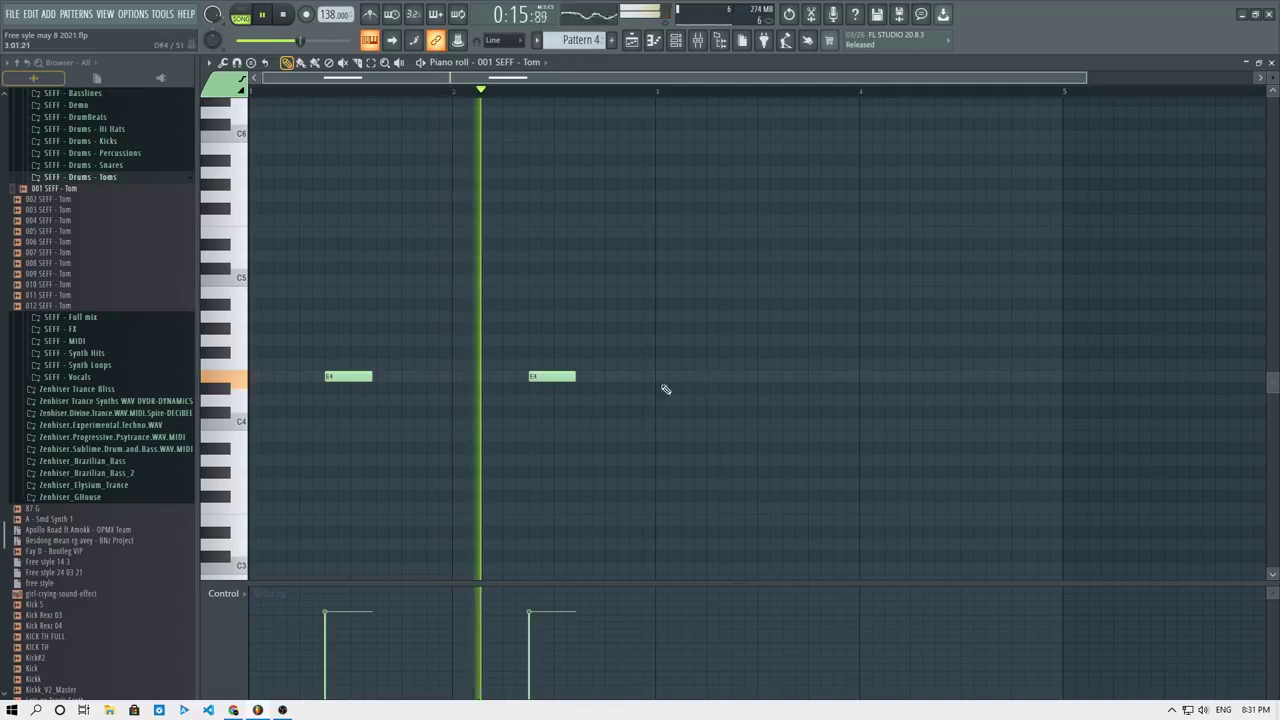
click(736, 378)
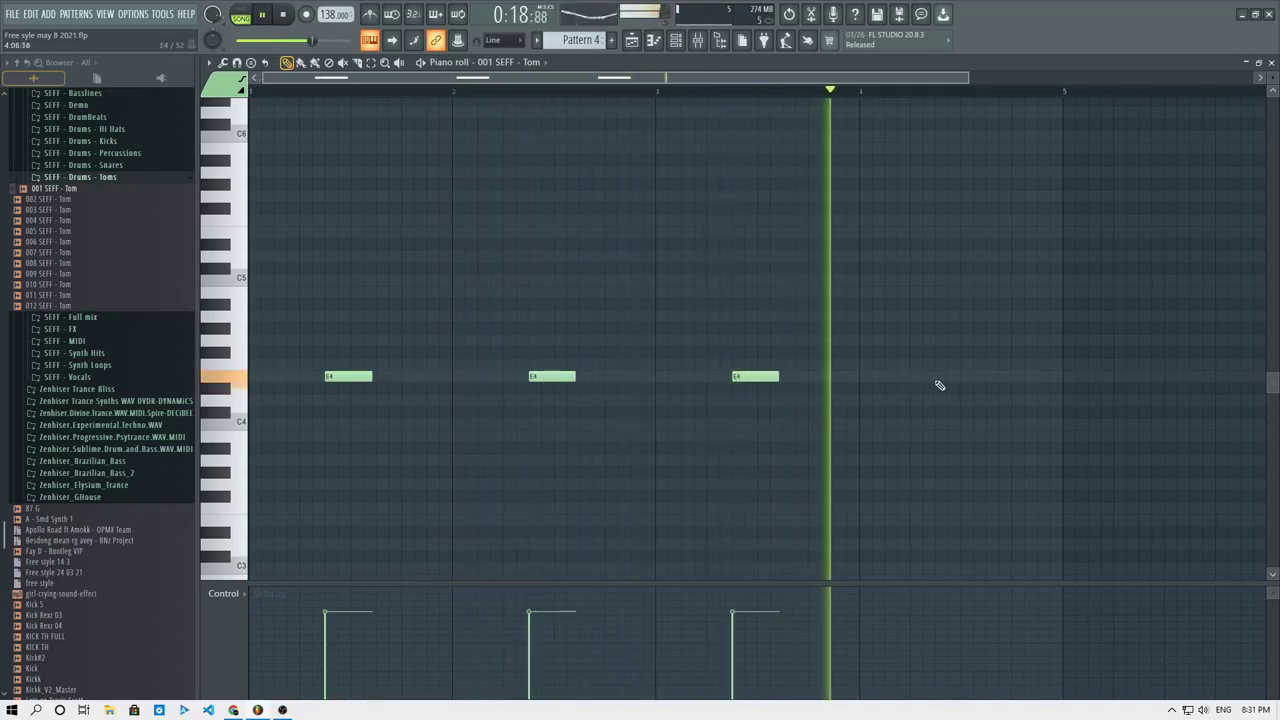
click(939, 378)
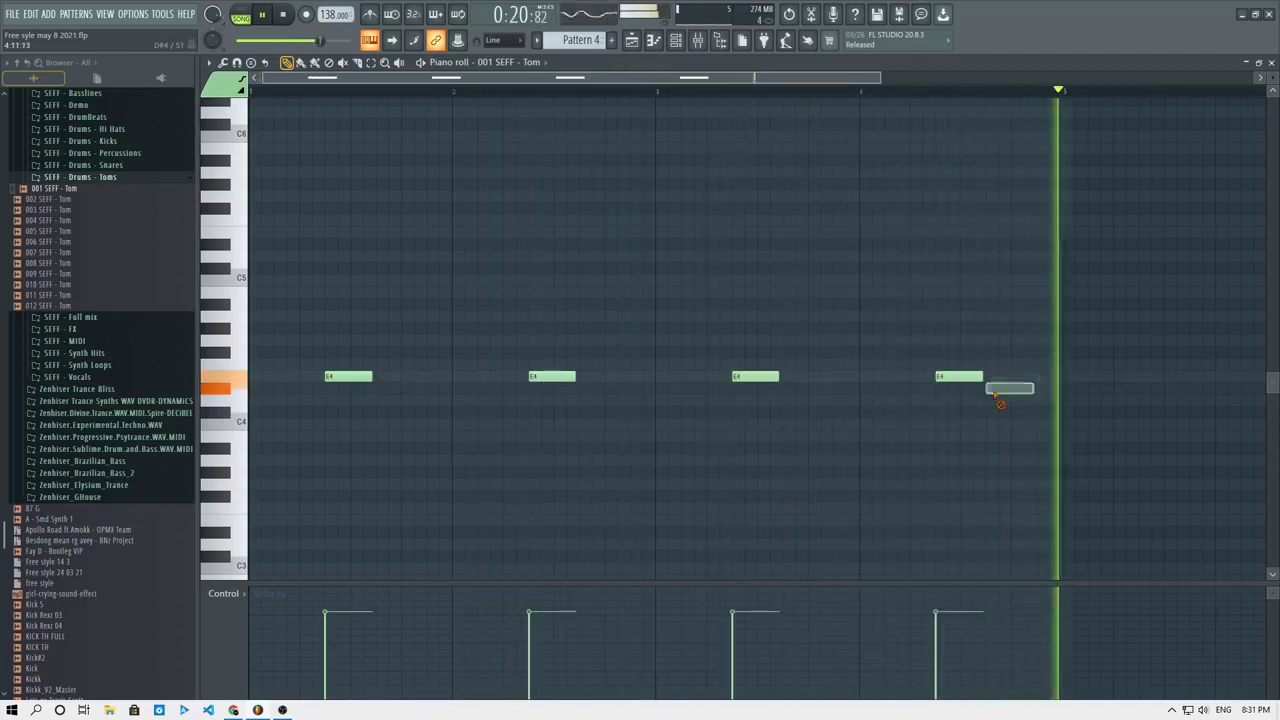
Rework bar 4 of the tom part into three short G4 notes on steps 5, 11 and 13, playing from bar 4.
key(space)
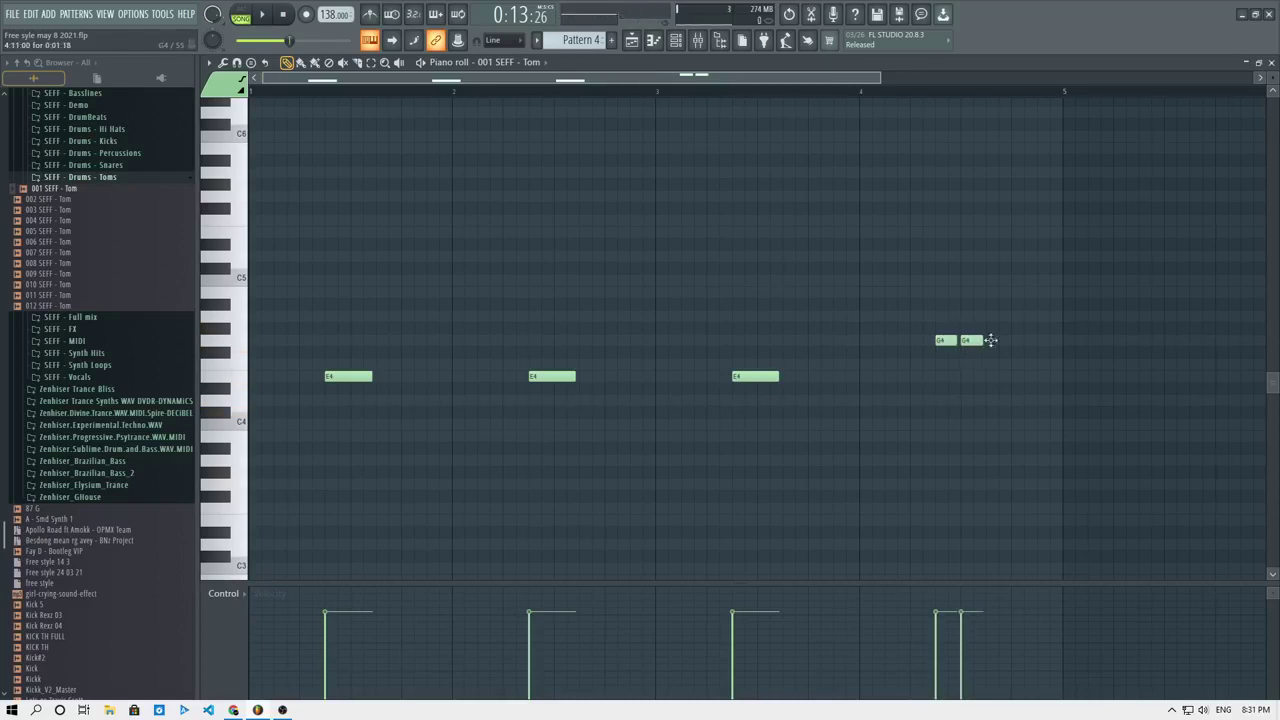
click(860, 92)
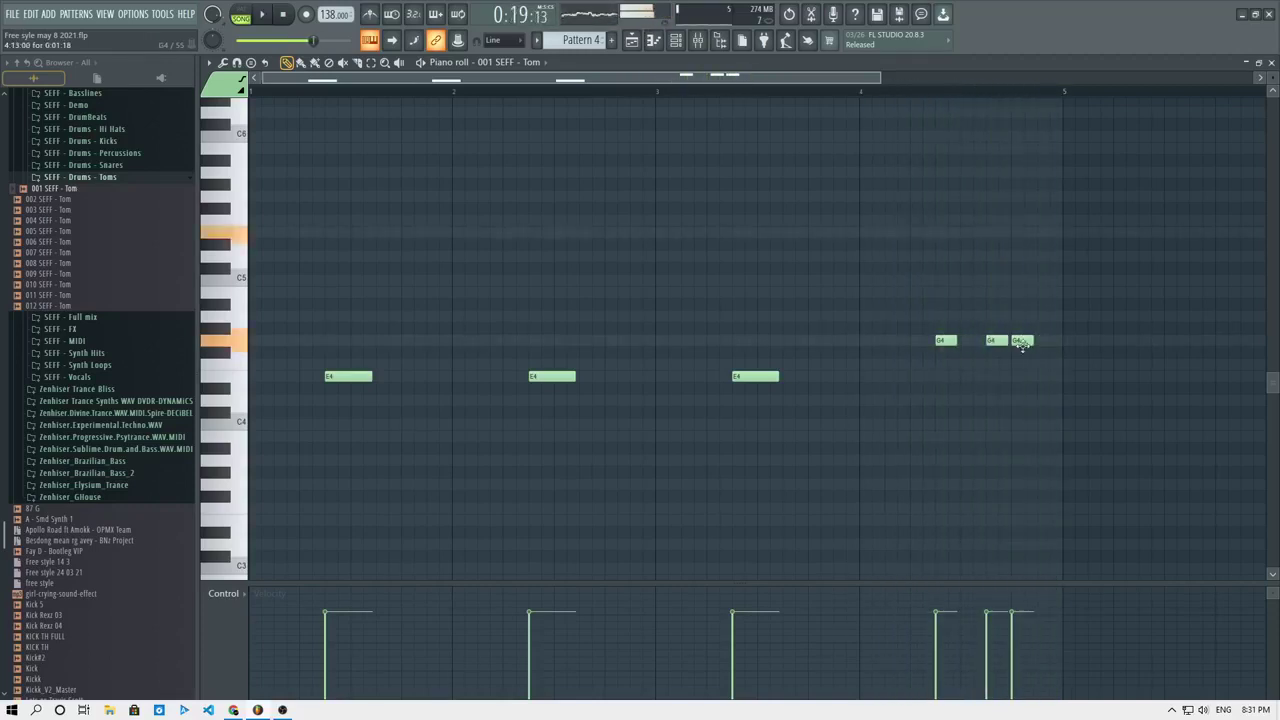
right_click(945, 341)
click(916, 342)
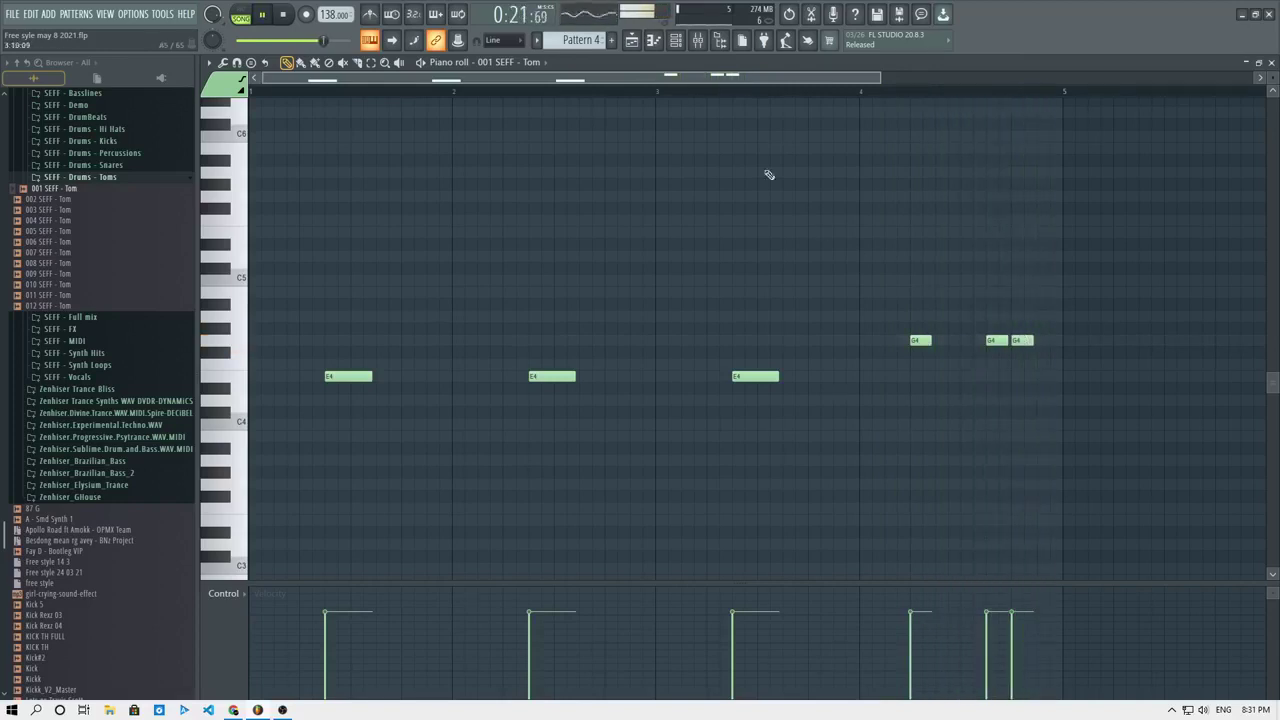
Play Pattern 4 on its own and audition other SEFF - Drums - Toms samples.
click(420, 63)
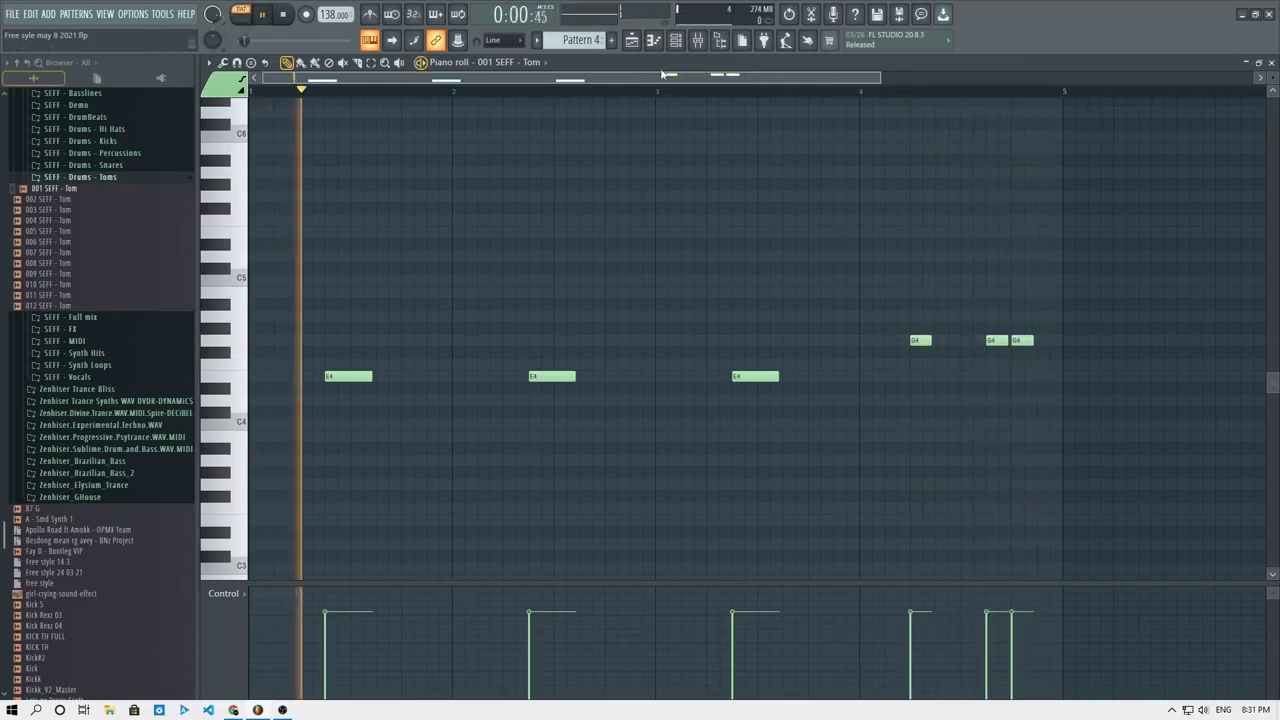
click(70, 286)
key(space)
click(72, 264)
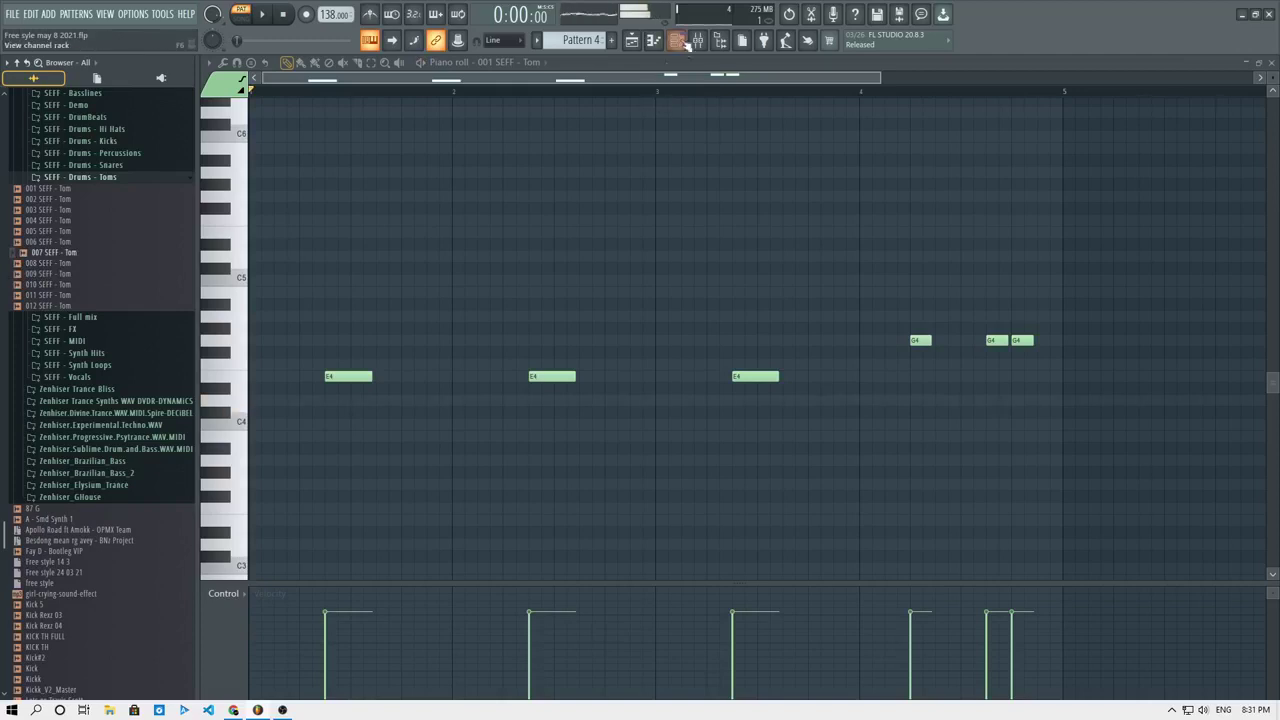
Route the 001 SEFF - Tom channel to mixer track 6 and pan it about 57% right.
click(686, 44)
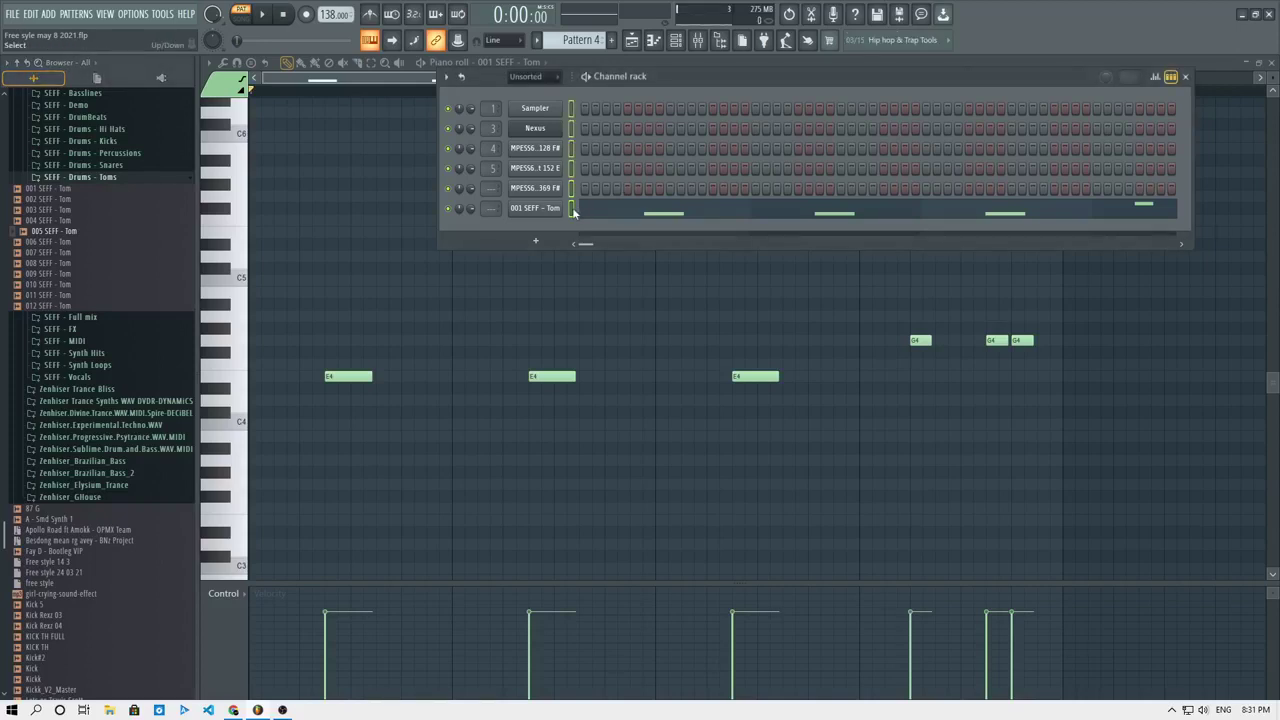
key(ctrl+l)
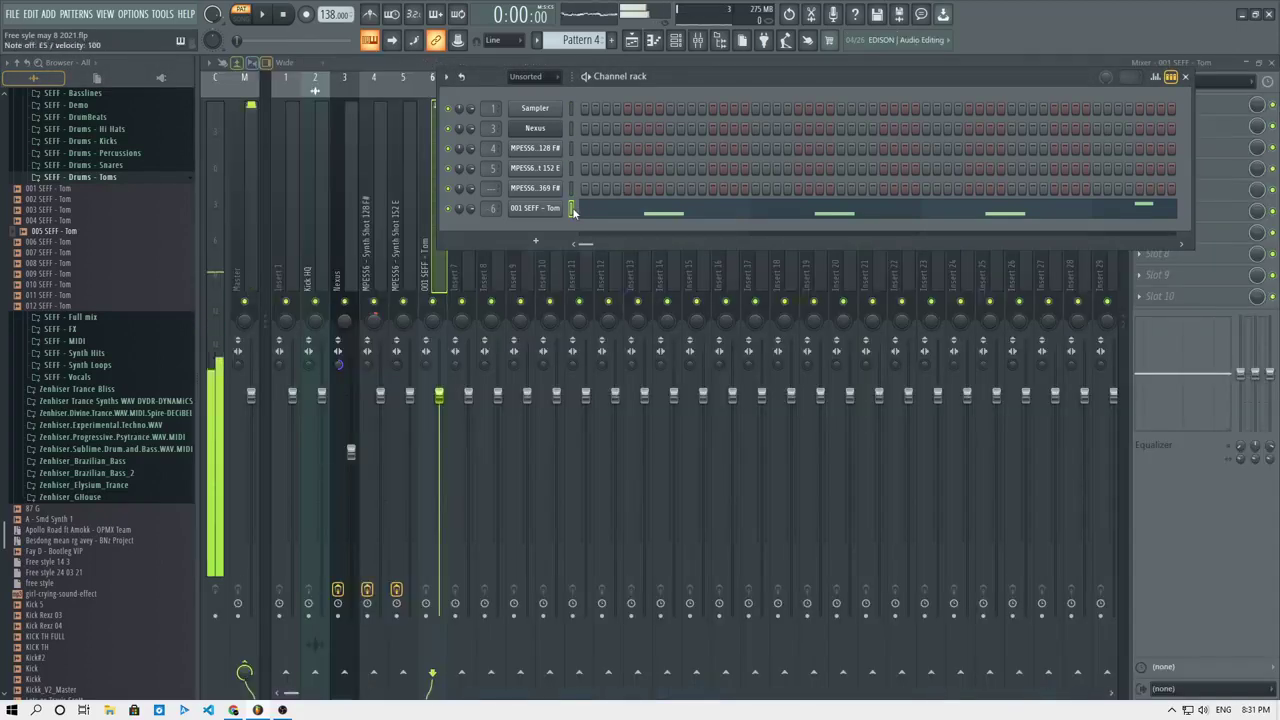
click(1230, 148)
click(440, 312)
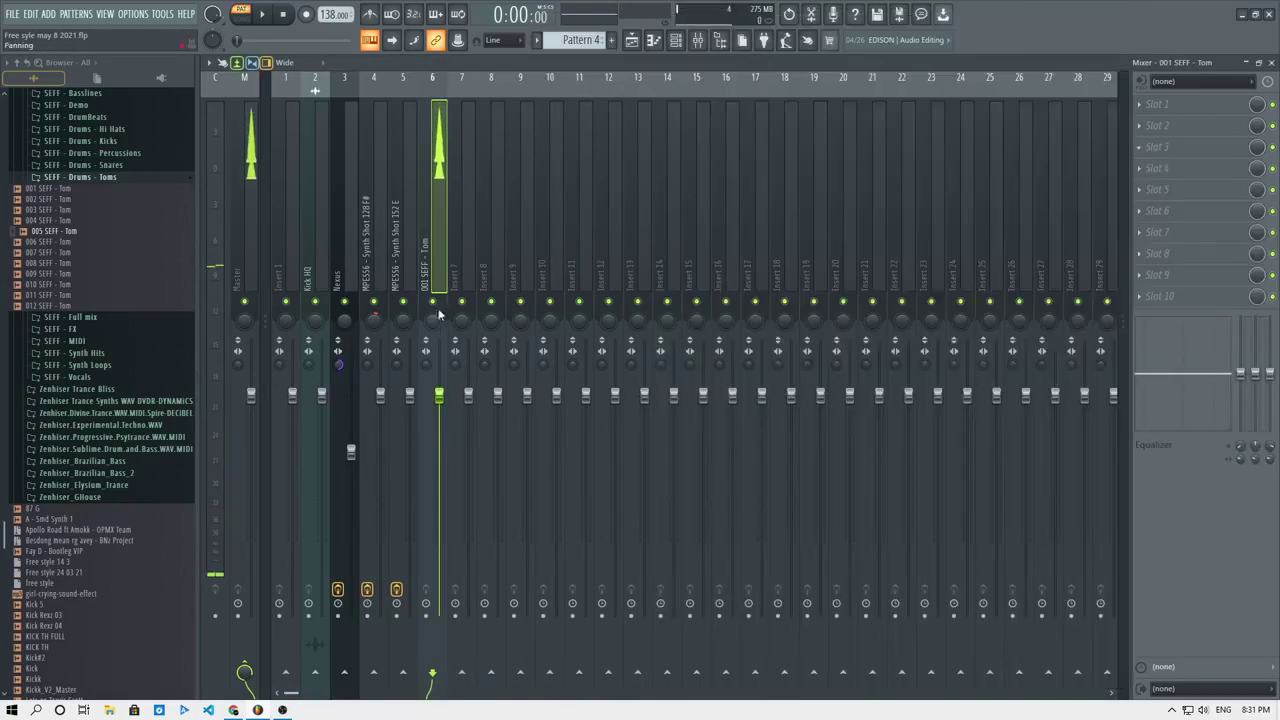
key(x)
drag(433, 320, 433, 355)
key(x)
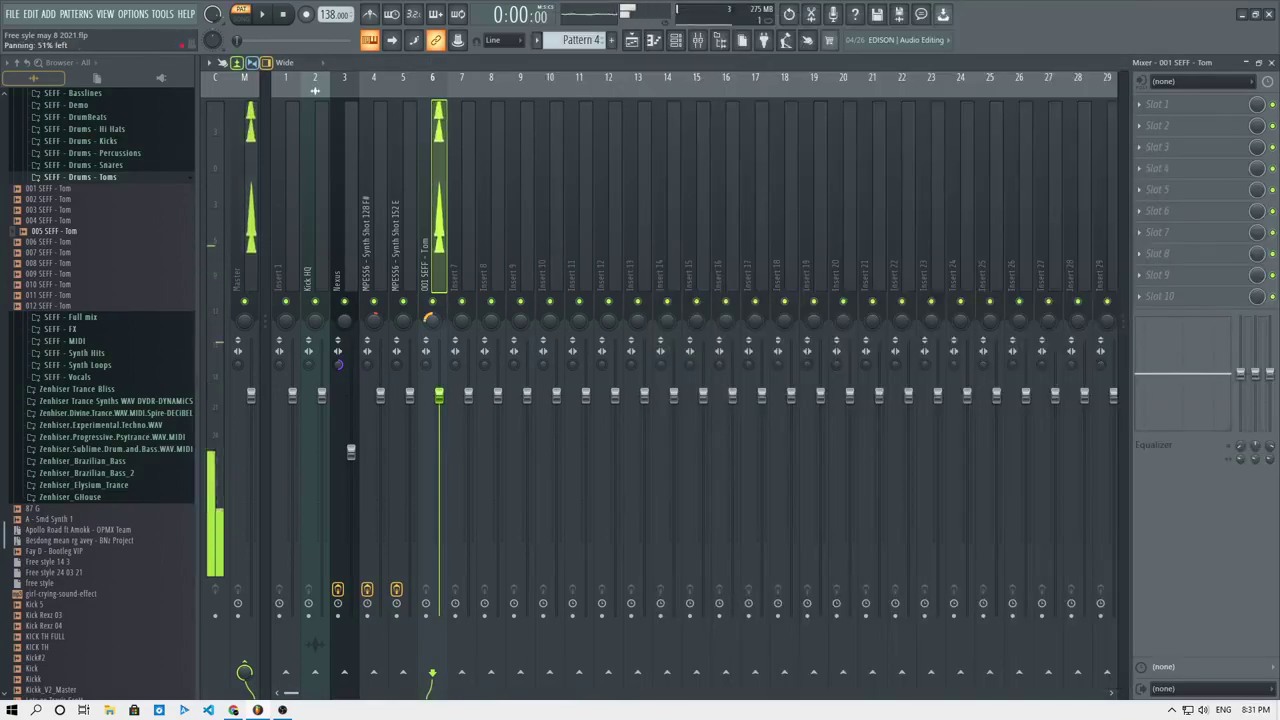
key(x)
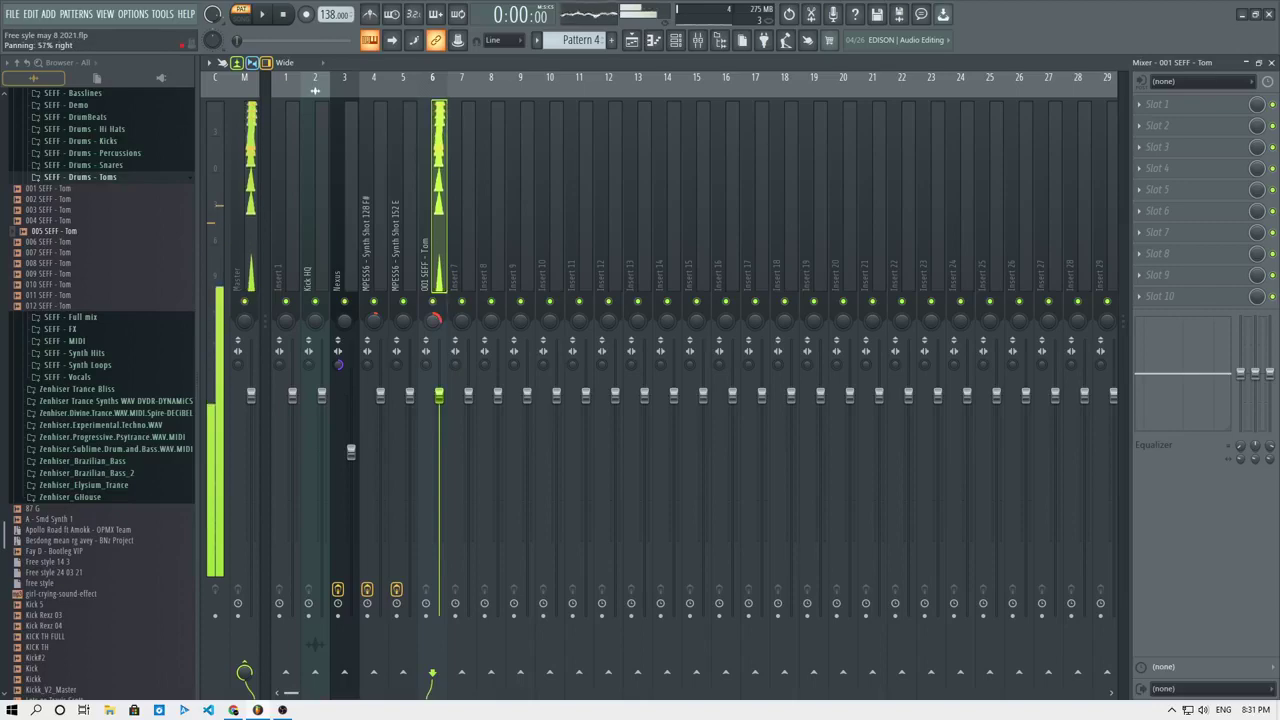
Add Fruity Parametric EQ 2 in slot 3 of the tom's mixer track, cutting the lows with band 1 and dipping the mids with band 4.
click(1190, 147)
click(960, 272)
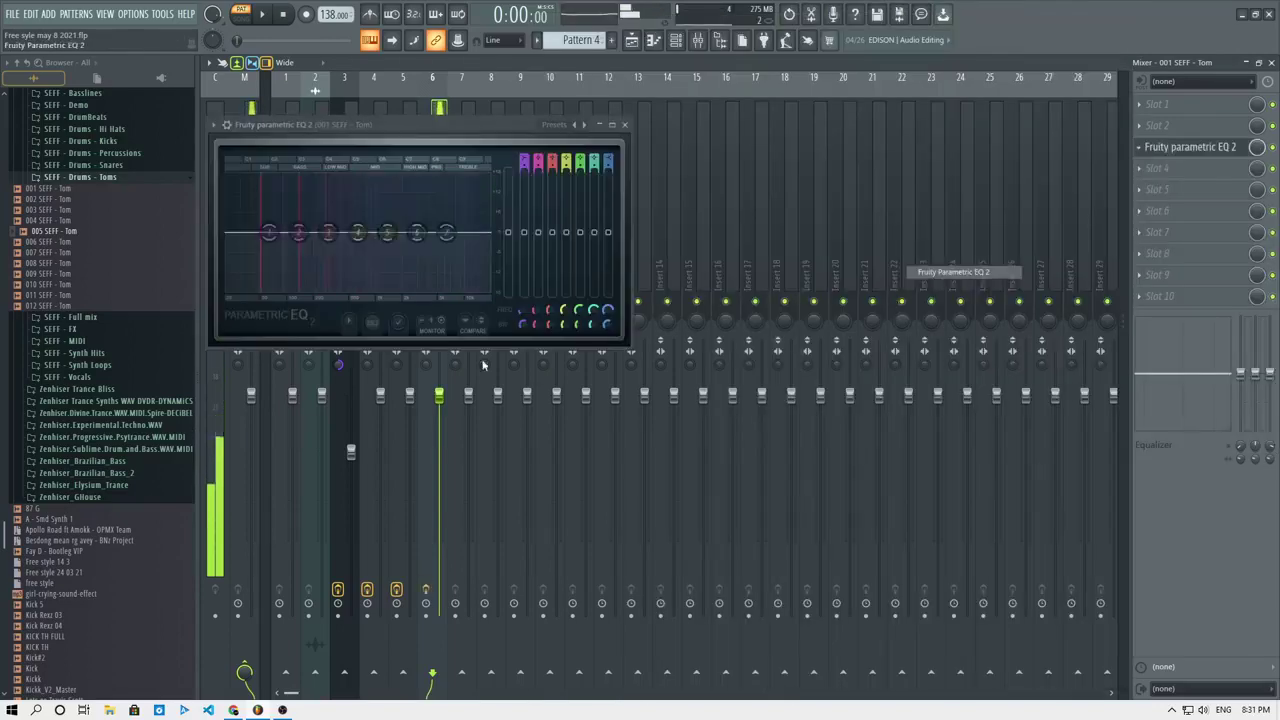
drag(268, 232, 305, 283)
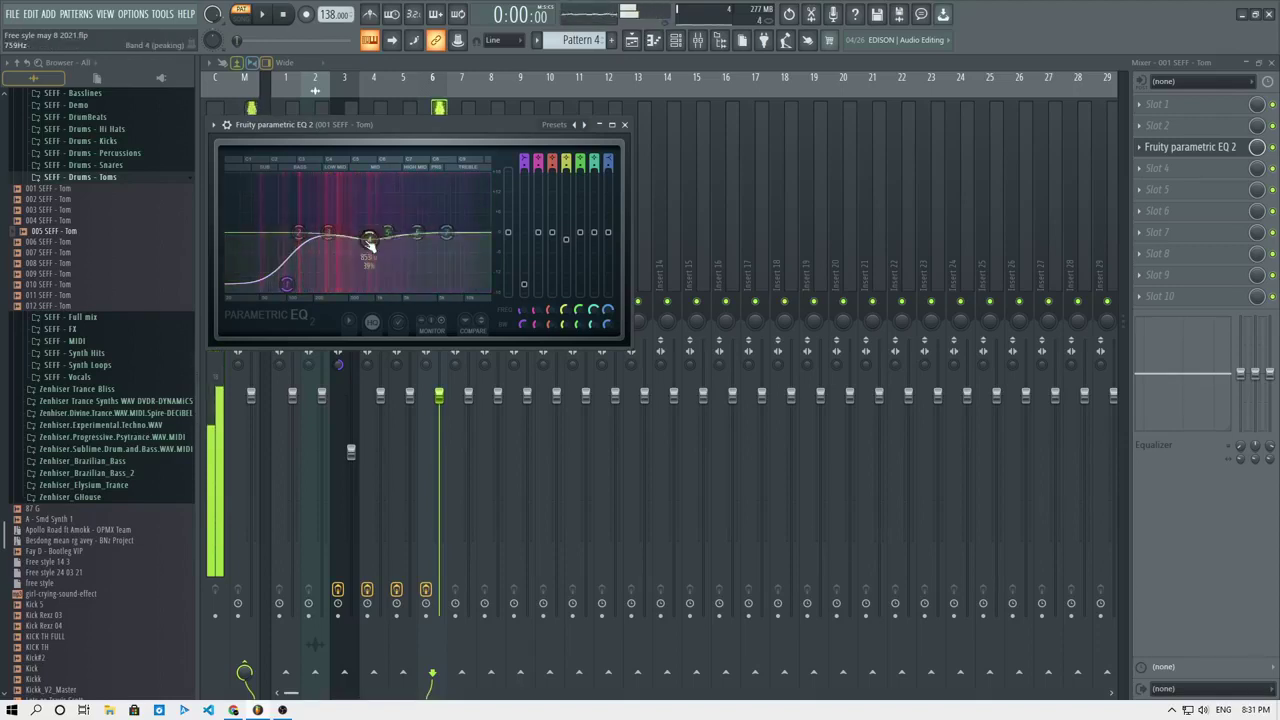
mouse_move(357, 232)
mouse_down()
mouse_move(378, 245)
mouse_move(338, 250)
mouse_move(372, 246)
mouse_up()
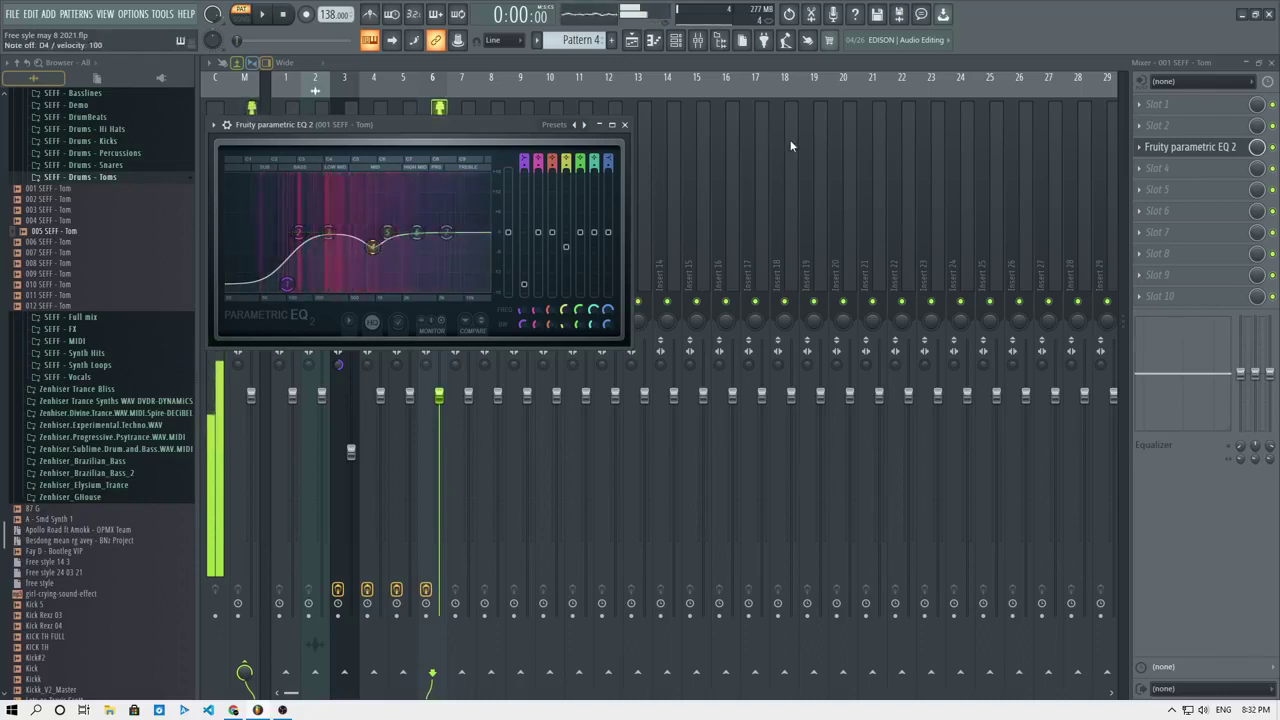
Play the playlist arrangement from just before bar 9 to hear the equalized toms in the song.
click(632, 39)
click(640, 91)
key(space)
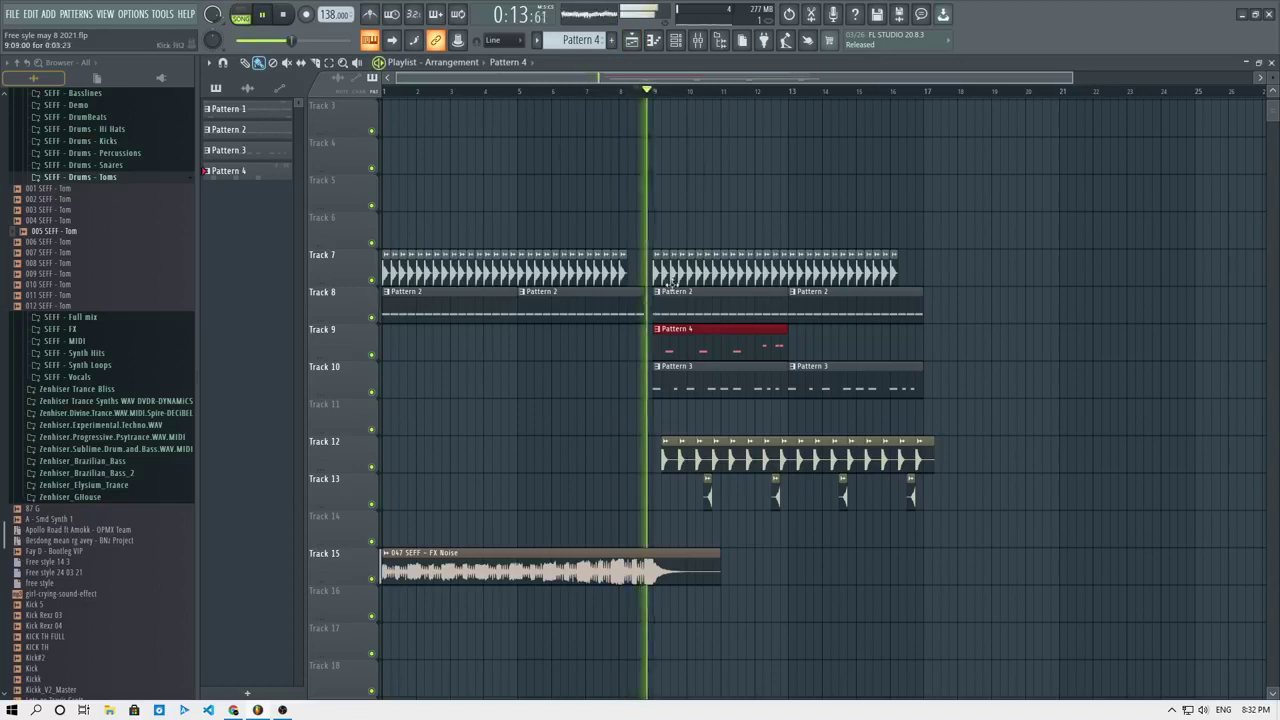
key(space)
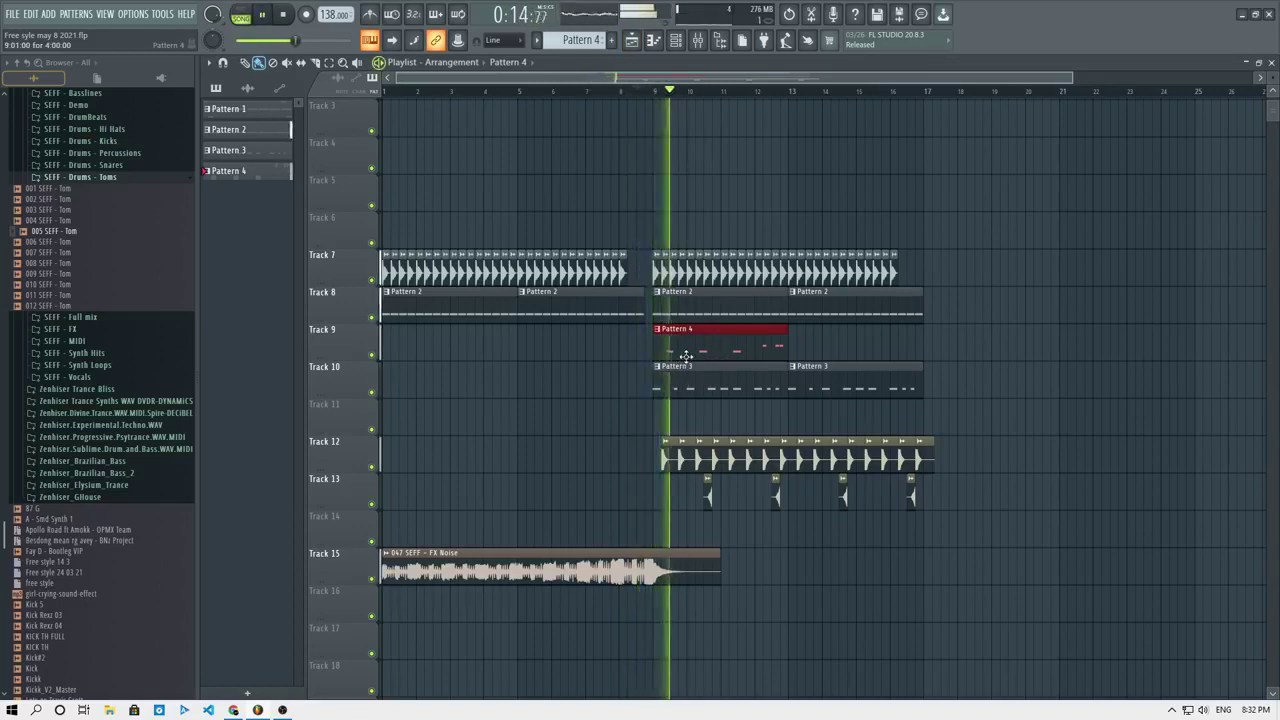
key(space)
Audition samples in the SEFF - FX and SEFF - Synth Hits folders, look through Zenhiser_GHouse, and preview the 87 G sample.
click(676, 40)
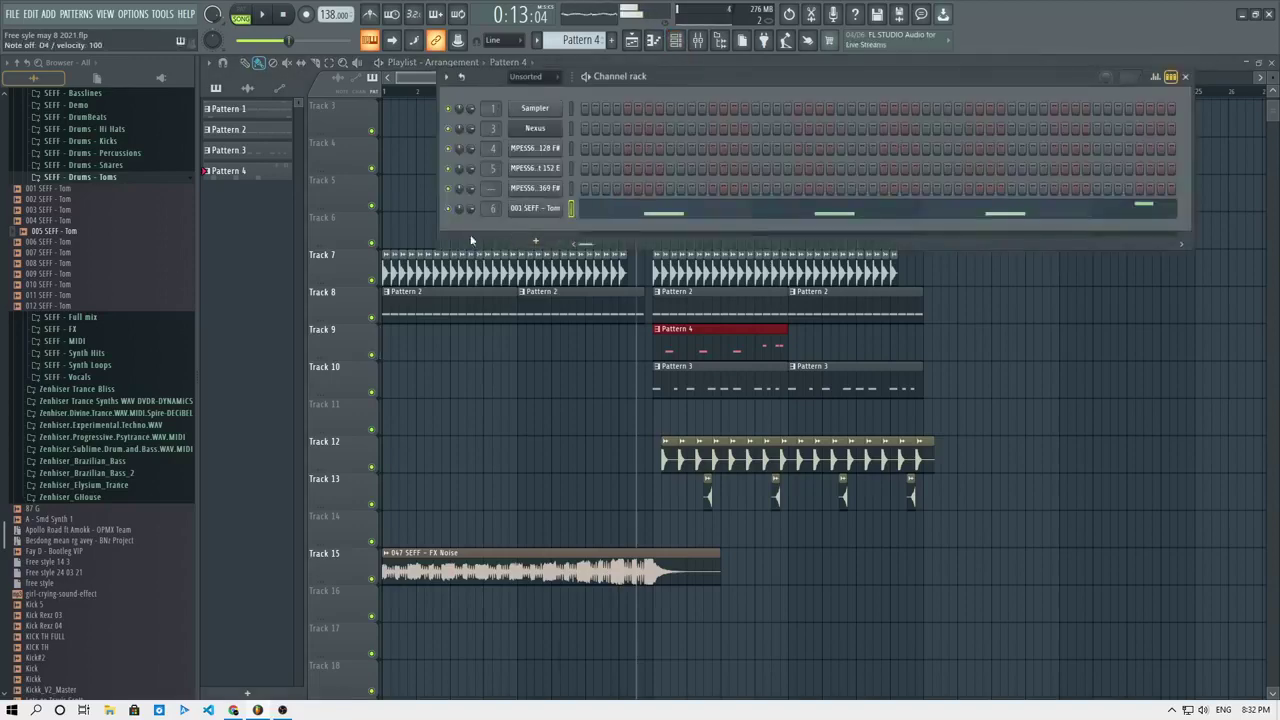
click(62, 329)
click(79, 366)
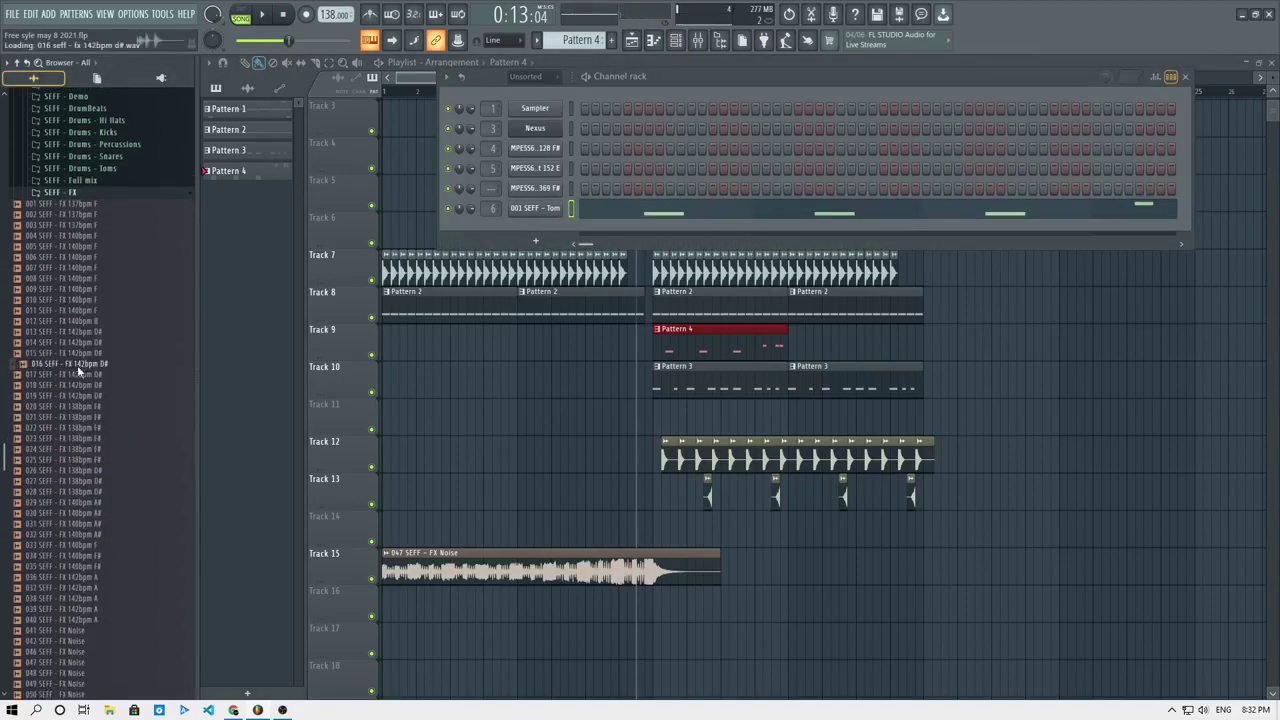
scroll(80, 305, down, 10)
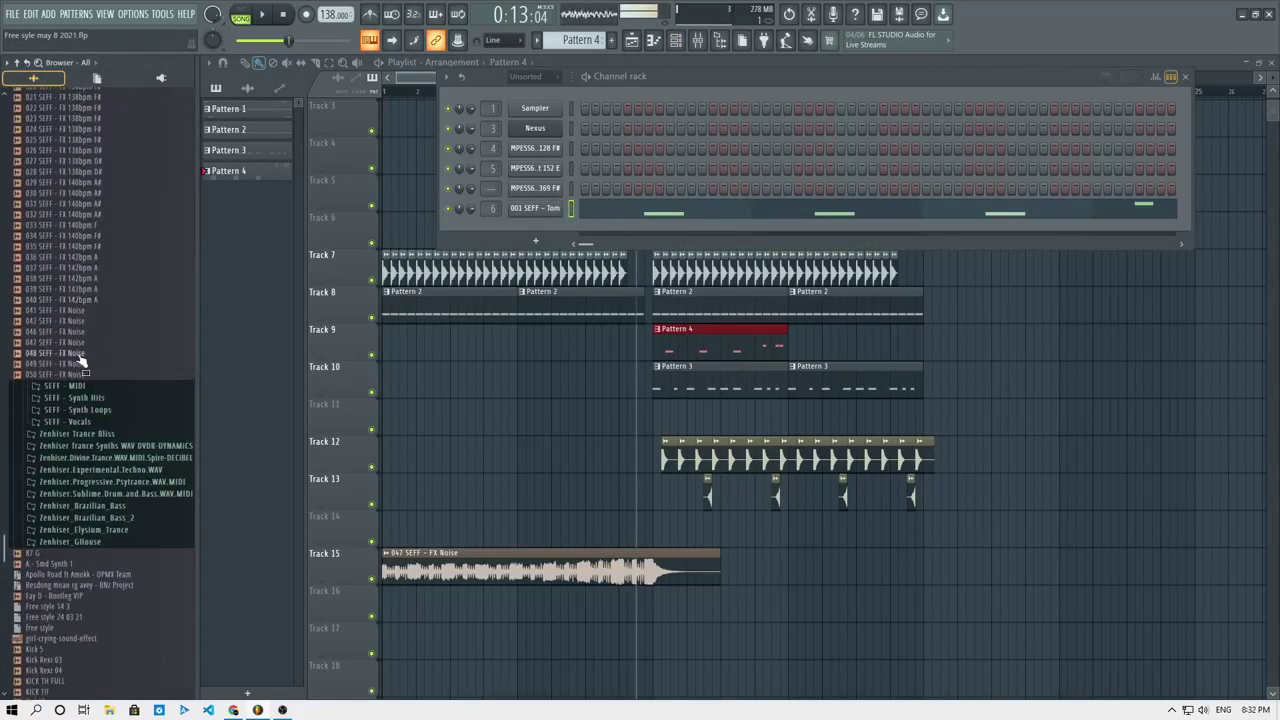
scroll(80, 405, down, 8)
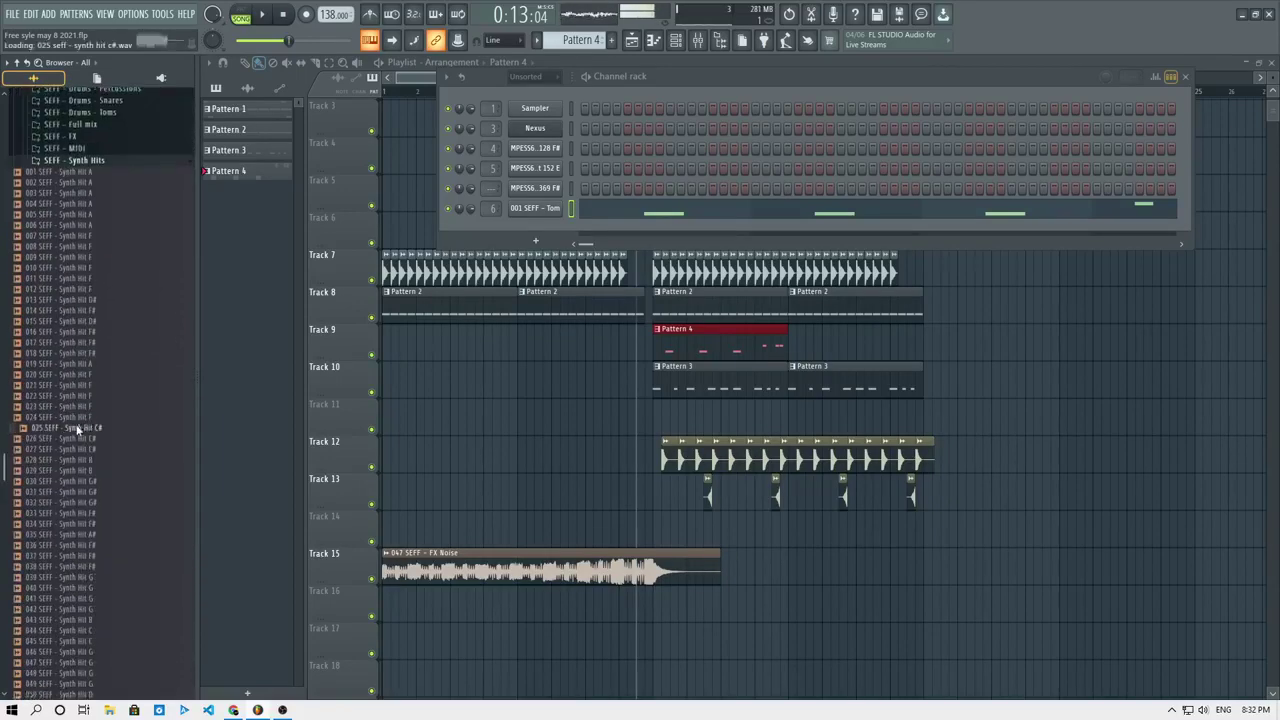
click(90, 197)
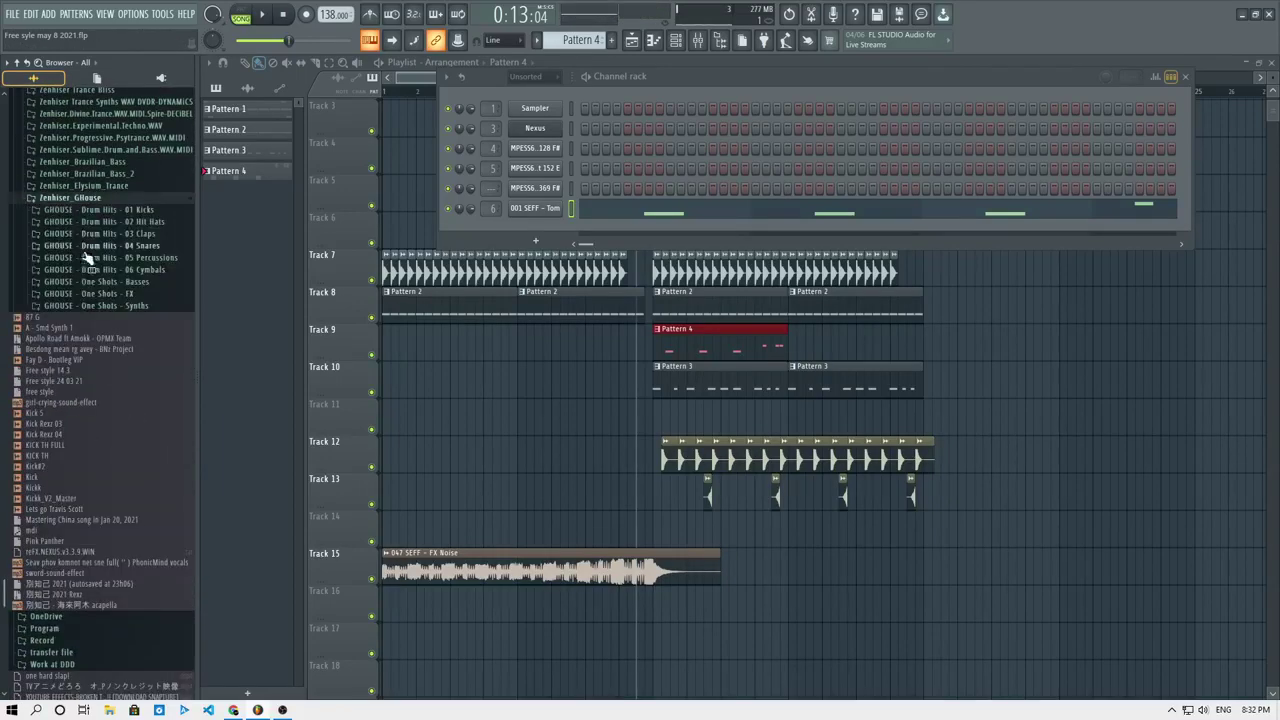
scroll(79, 320, up, 10)
scroll(79, 320, down, 10)
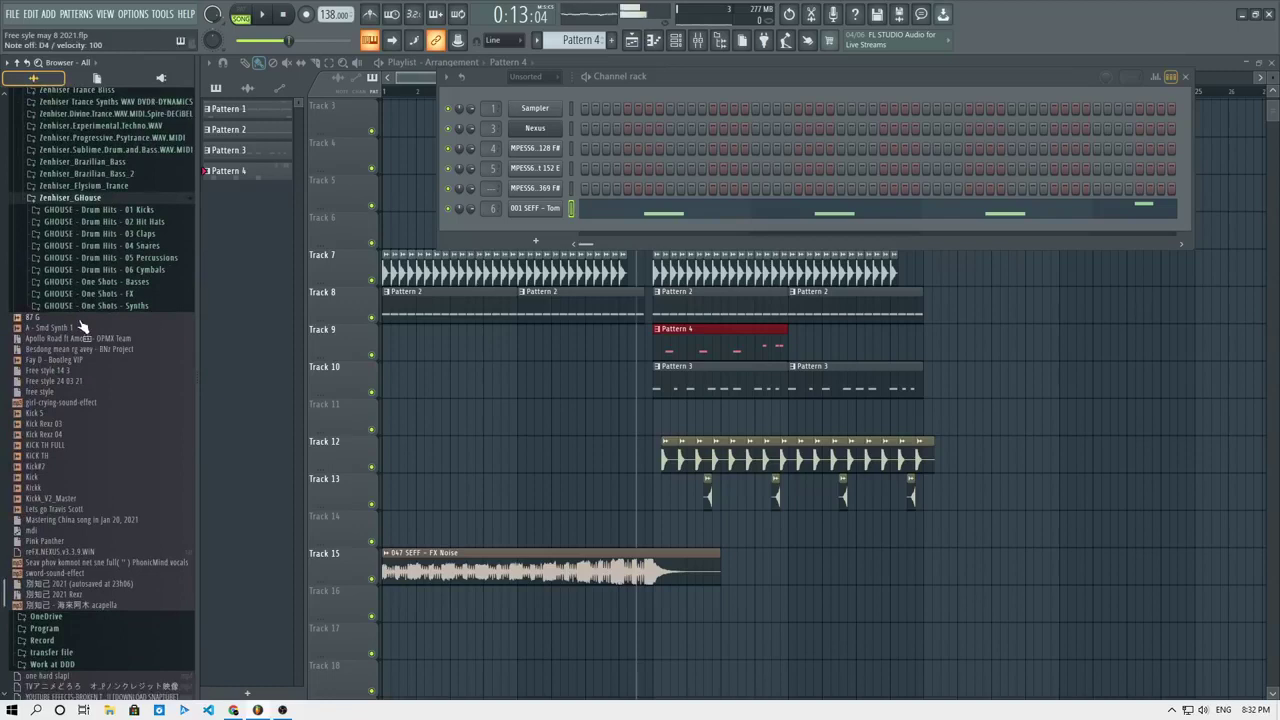
drag(79, 327, 84, 331)
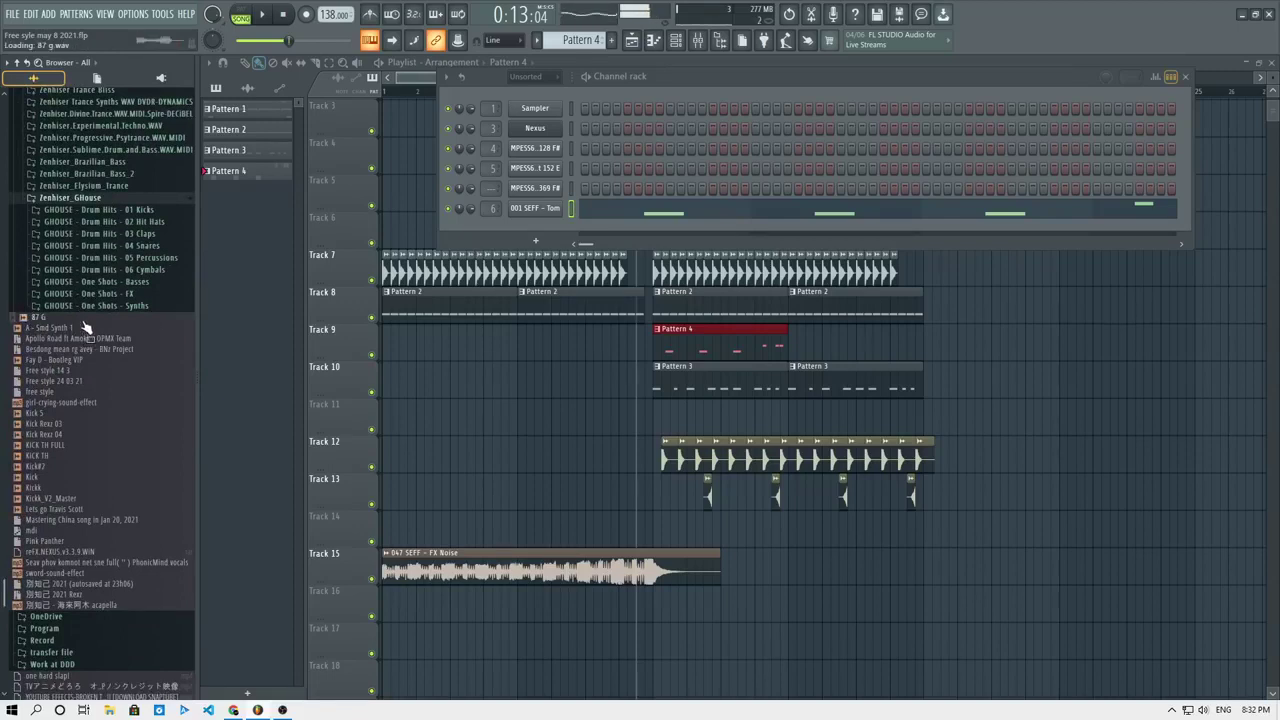
Load the 87 G sample as a new channel, set its root note to G5 and open its piano roll.
drag(519, 296, 535, 230)
click(535, 228)
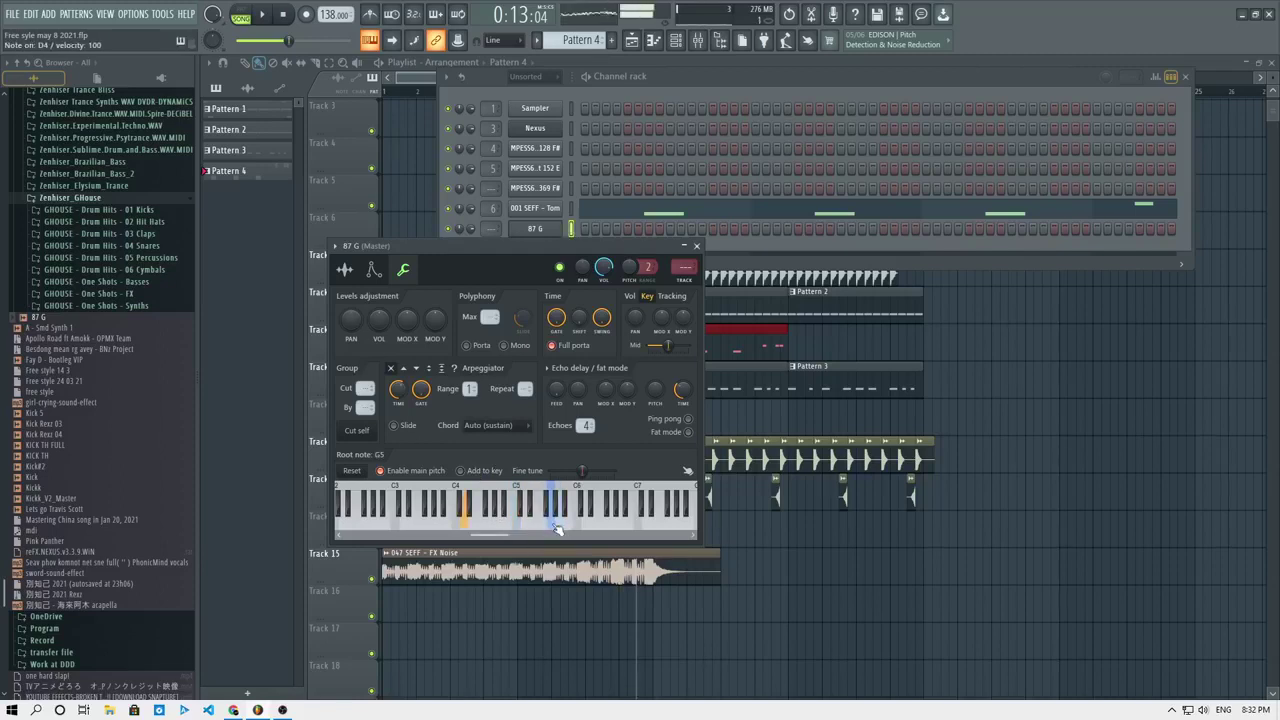
right_click(558, 228)
click(590, 223)
Arrange the 87 G part in Pattern 4 as E5 notes on step 11 of bars 1 and 3 while checking it with the song.
drag(560, 317, 377, 198)
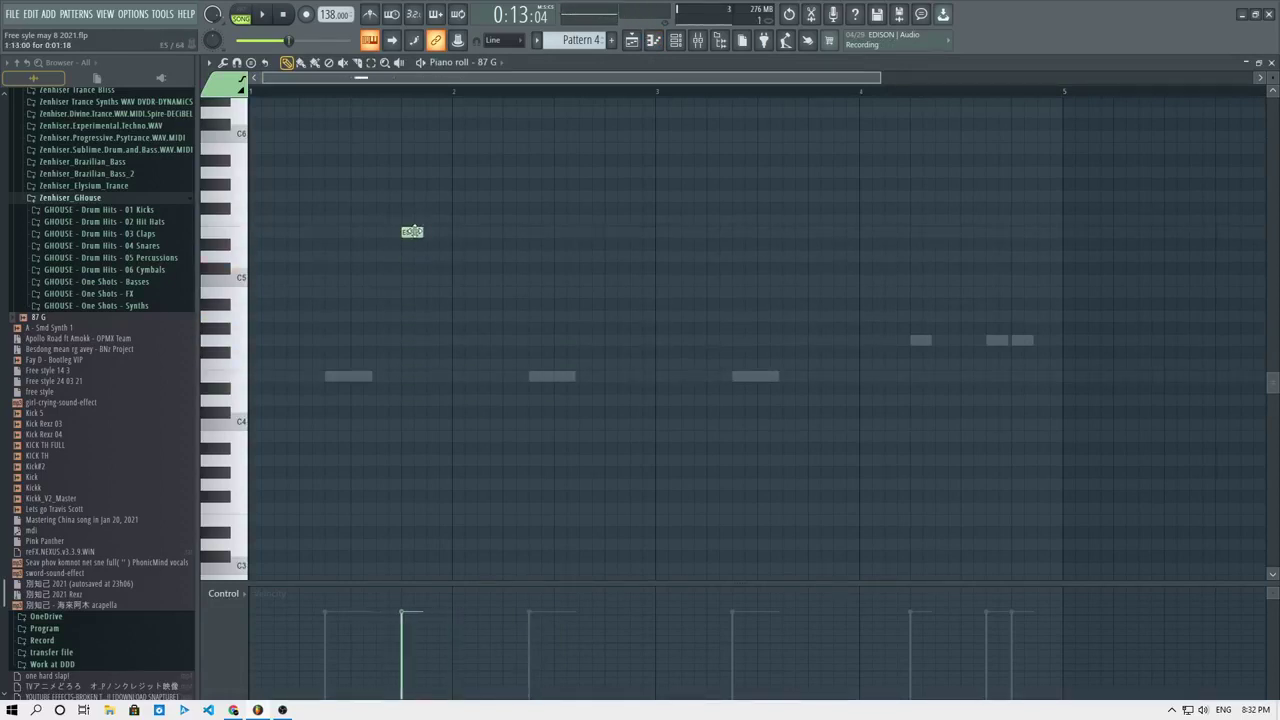
drag(464, 244, 635, 251)
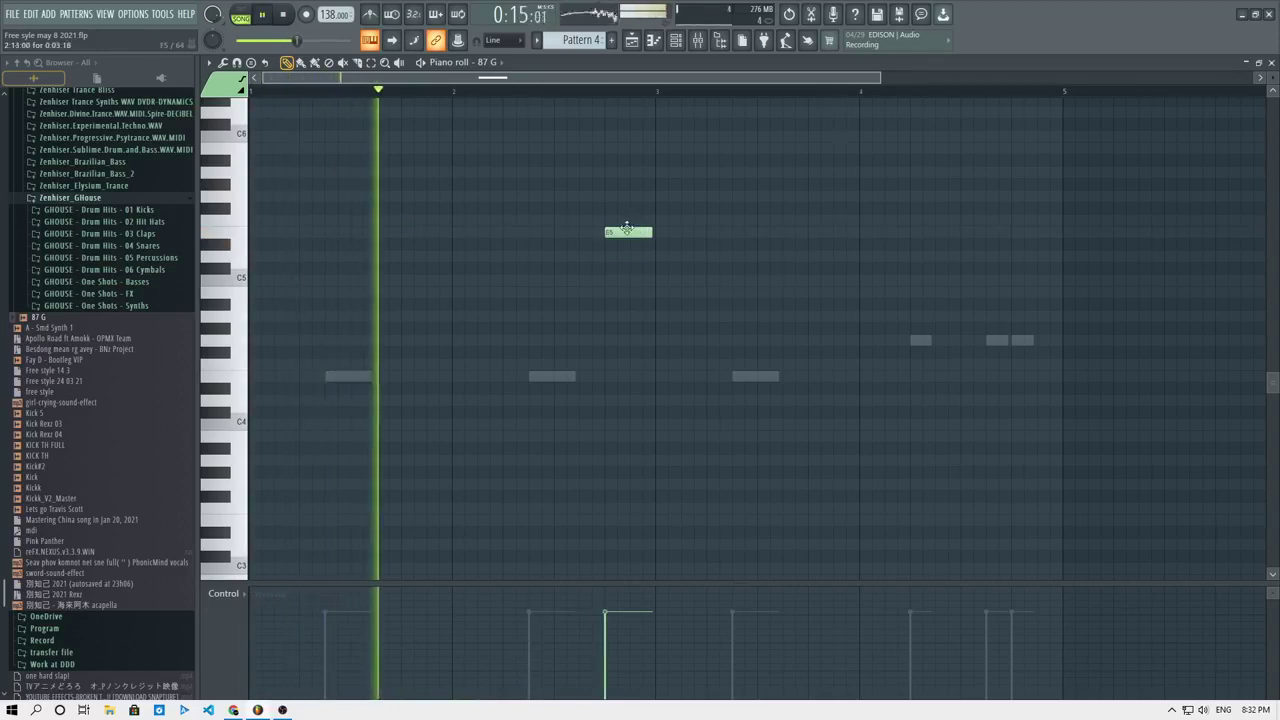
drag(628, 232, 422, 228)
key(space)
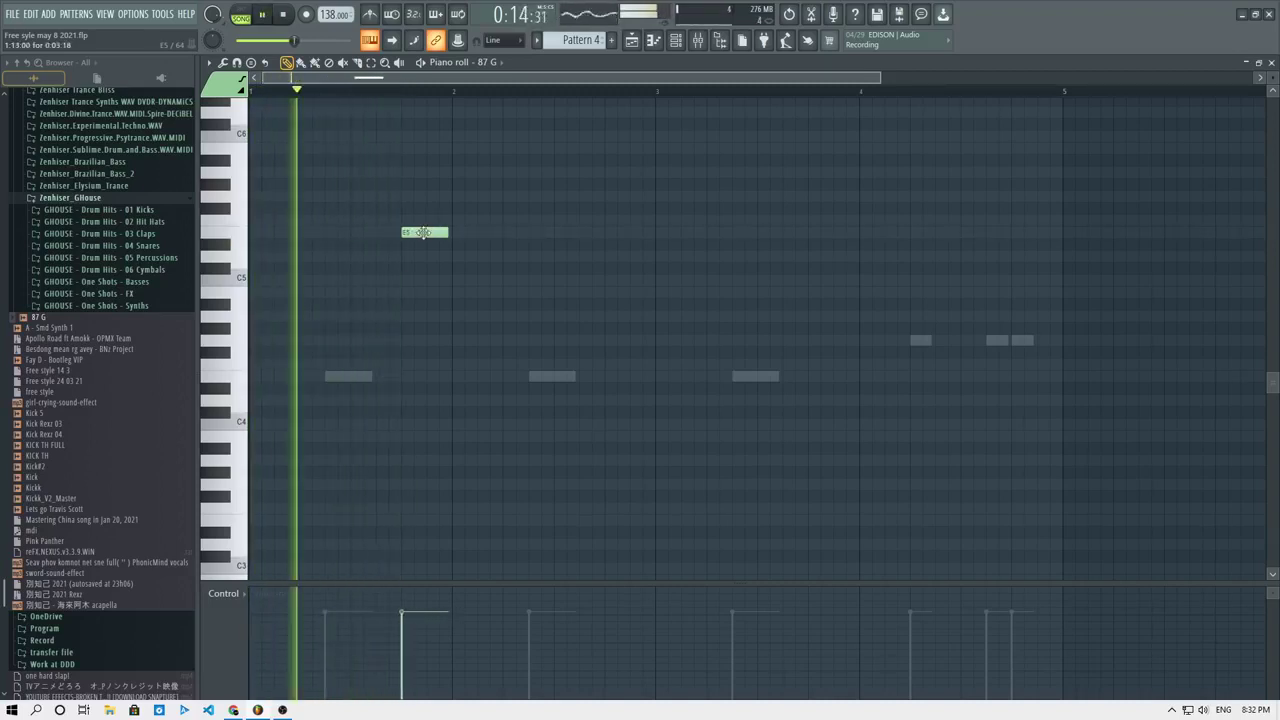
drag(415, 232, 392, 232)
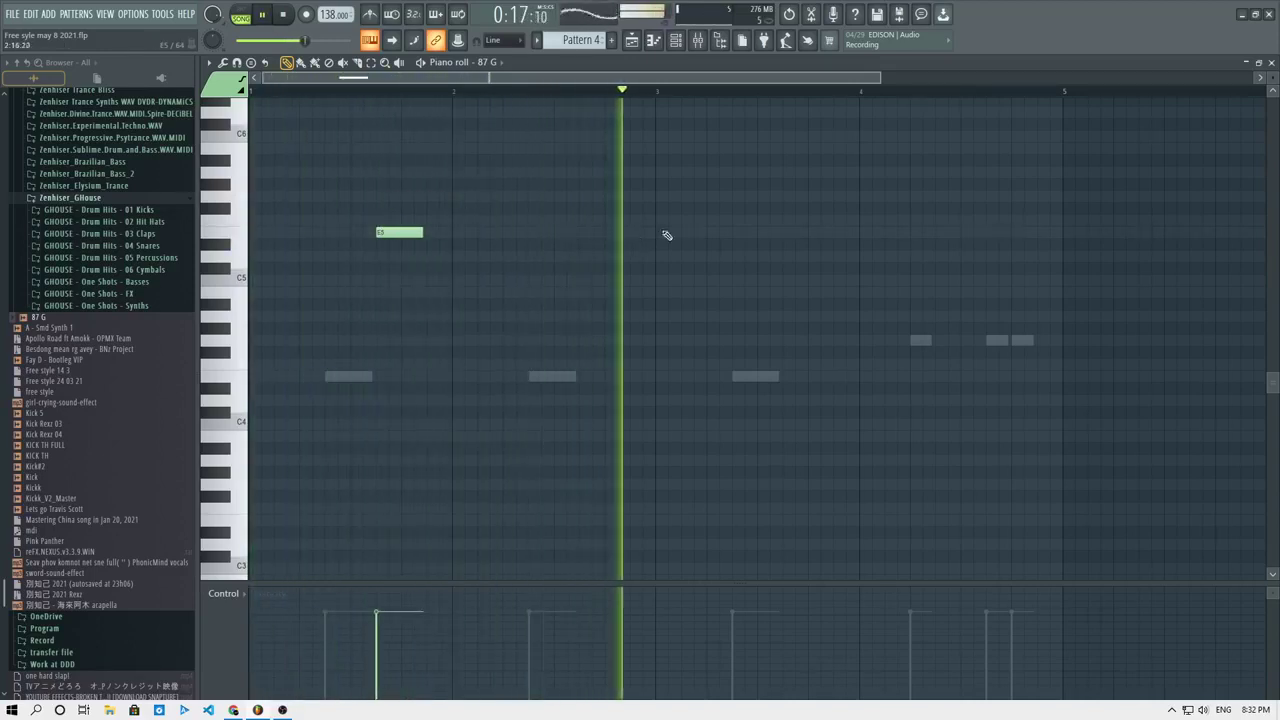
click(790, 233)
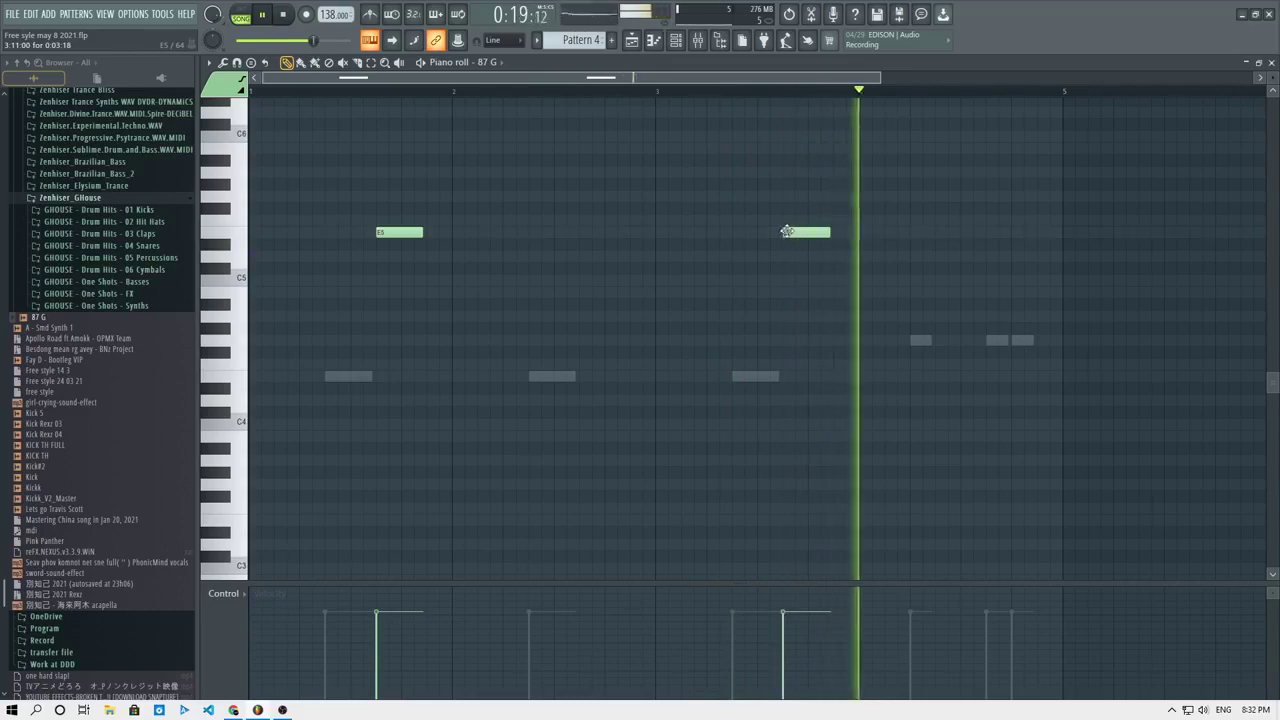
scroll(646, 160, down, 2)
key(space)
Place a second Pattern 4 clip on Track 9 at bar 13 and play the section from just before bar 9.
click(677, 42)
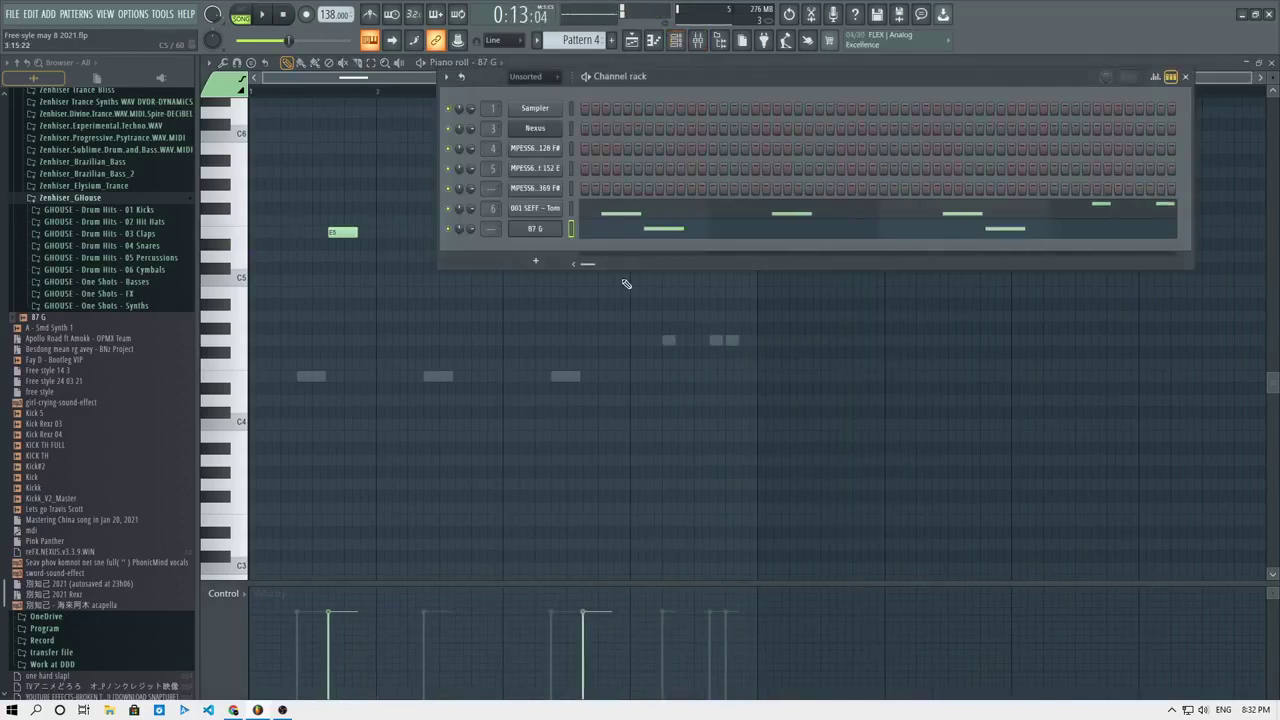
click(631, 42)
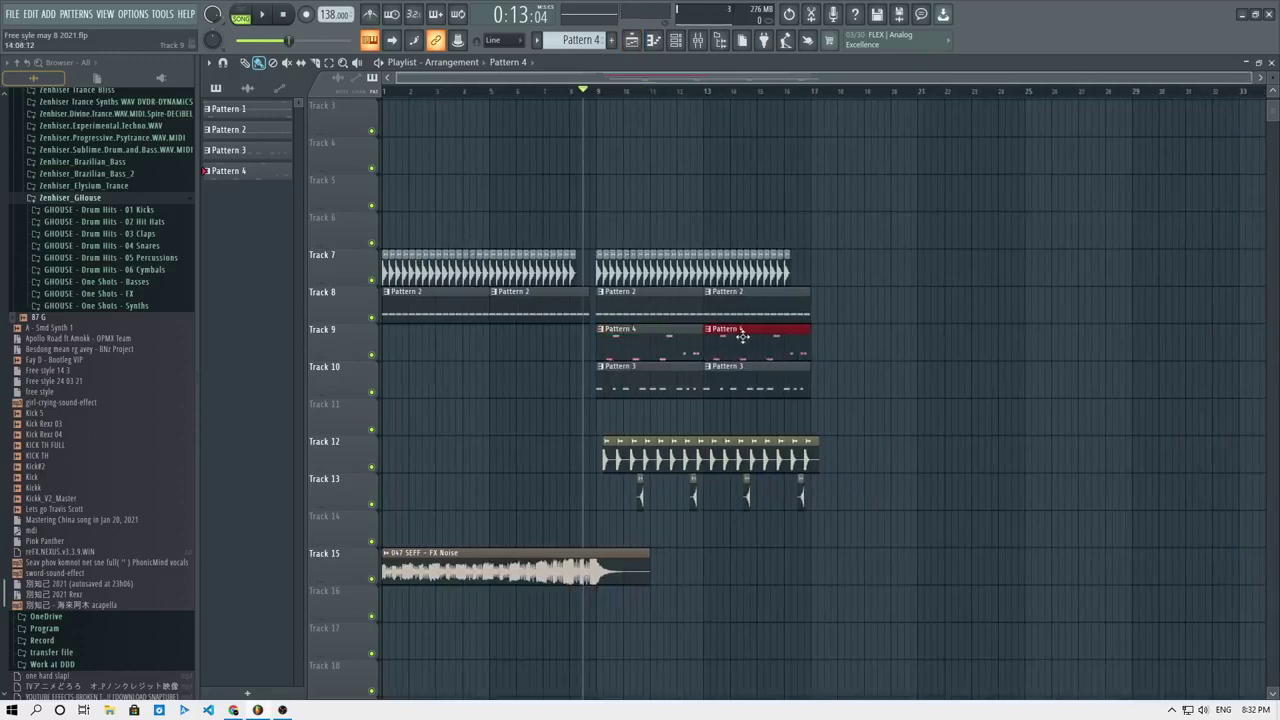
key(space)
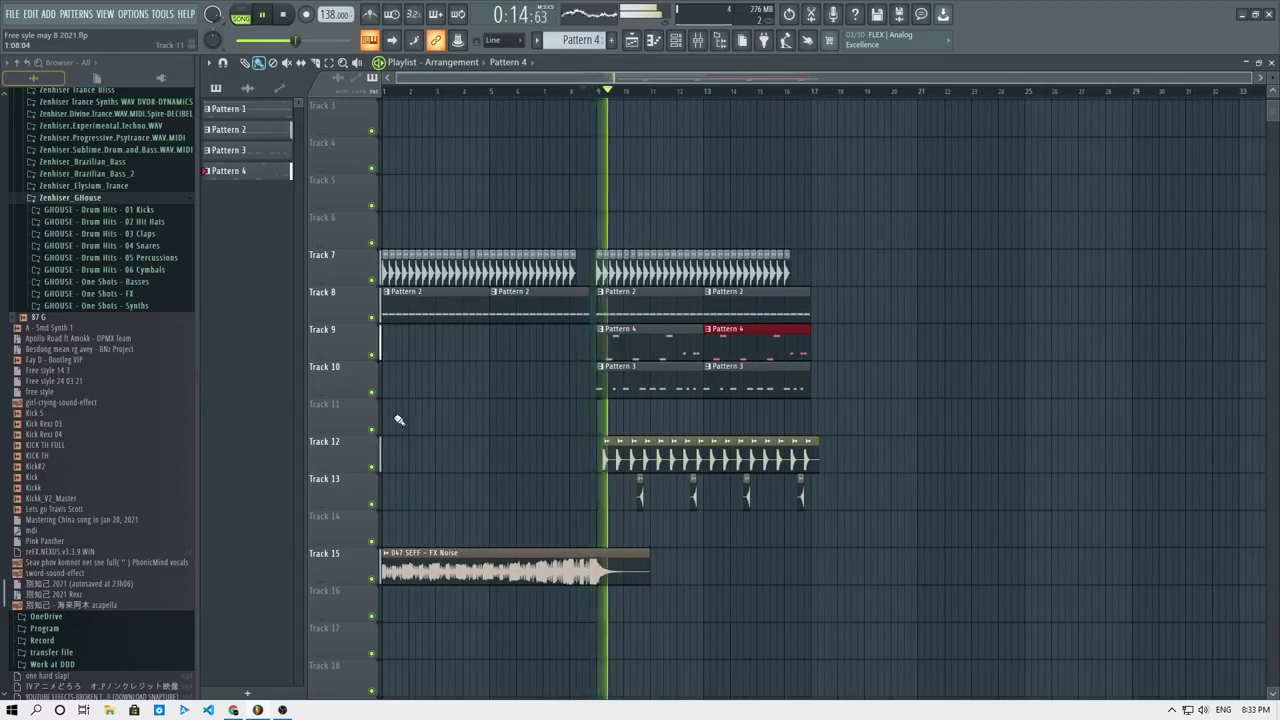
key(space)
Route the 87 G channel to mixer track 7.
click(699, 41)
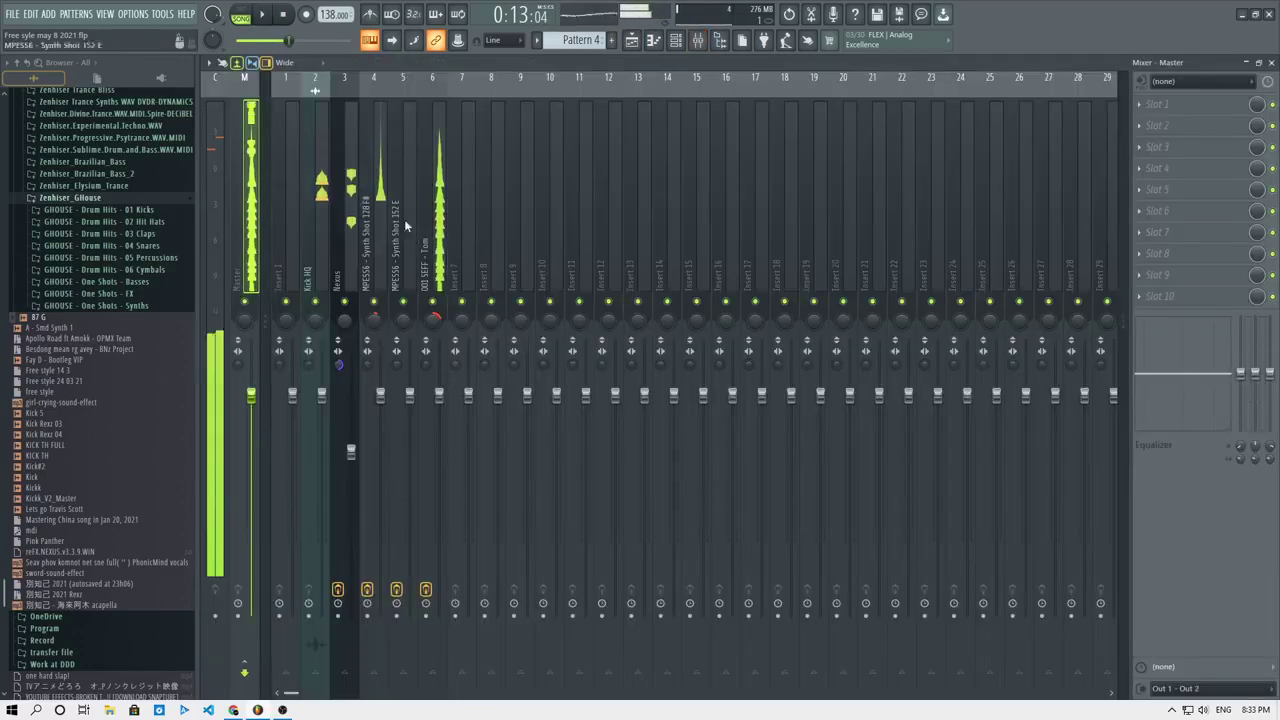
click(472, 182)
key(ctrl+l)
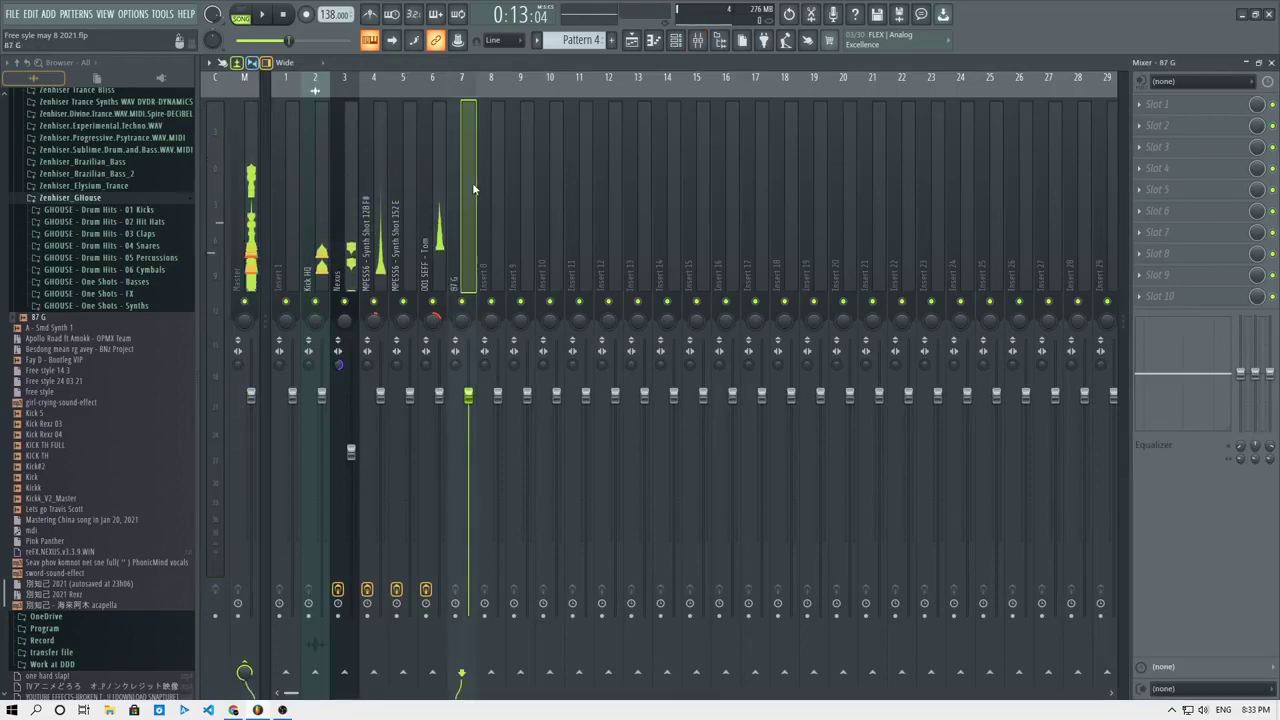
Add Fruity Reeverb 2 in slot 4 of the 87 G mixer track, lowering the early reflections and raising the wet level.
click(1177, 169)
click(850, 317)
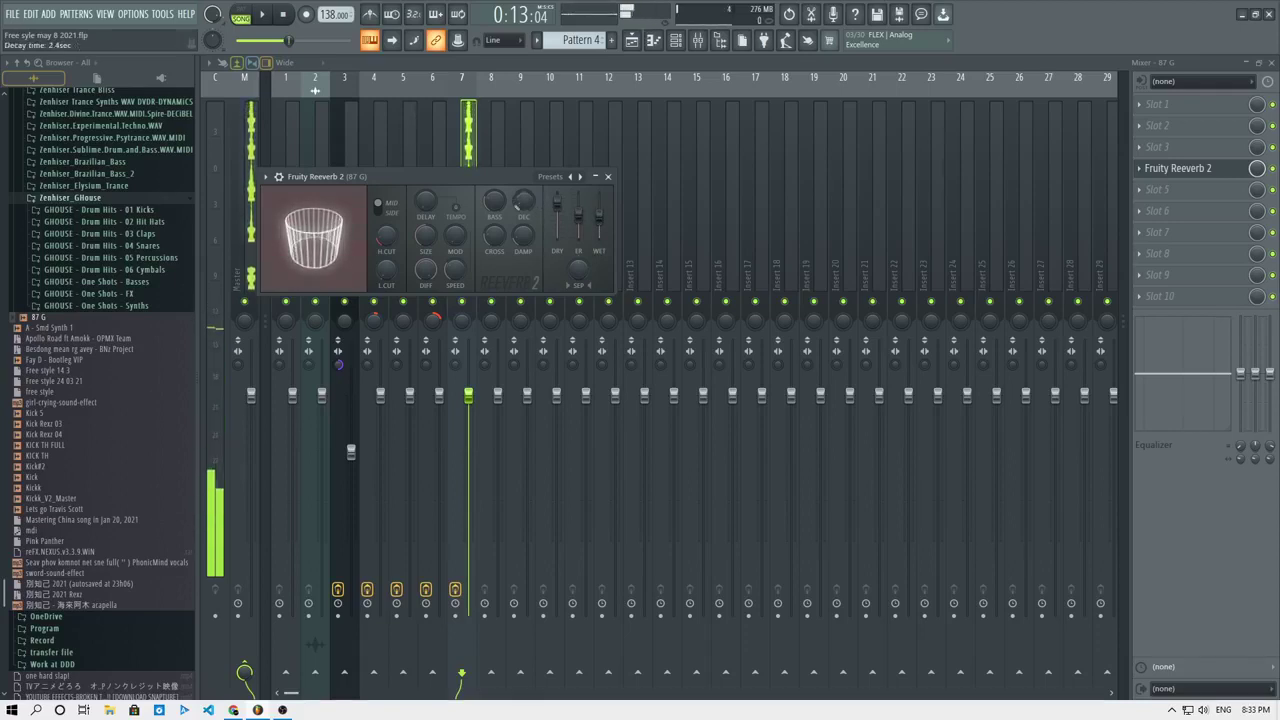
drag(579, 223, 579, 233)
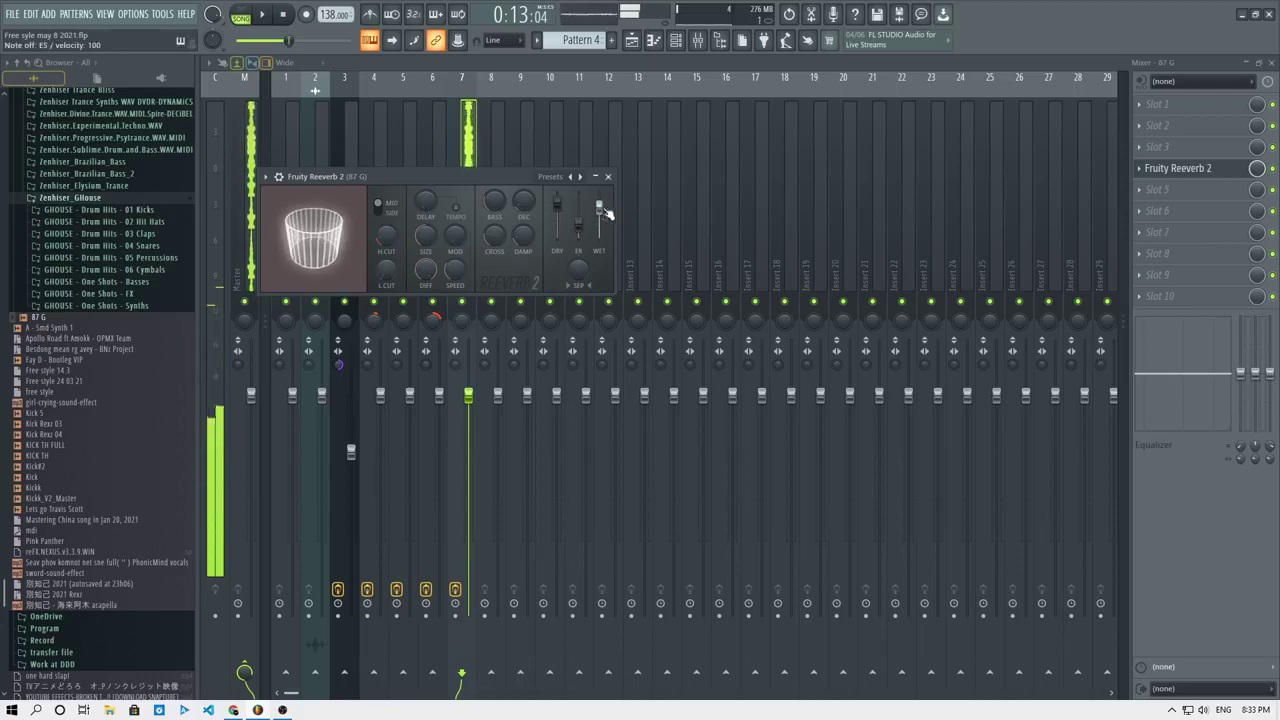
Add Fruity Parametric EQ 2 in slot 2 of the 87 G track and cut the lows with band 1 at about 319 Hz, -18 dB.
click(1139, 126)
mouse_move(1146, 143)
click(952, 271)
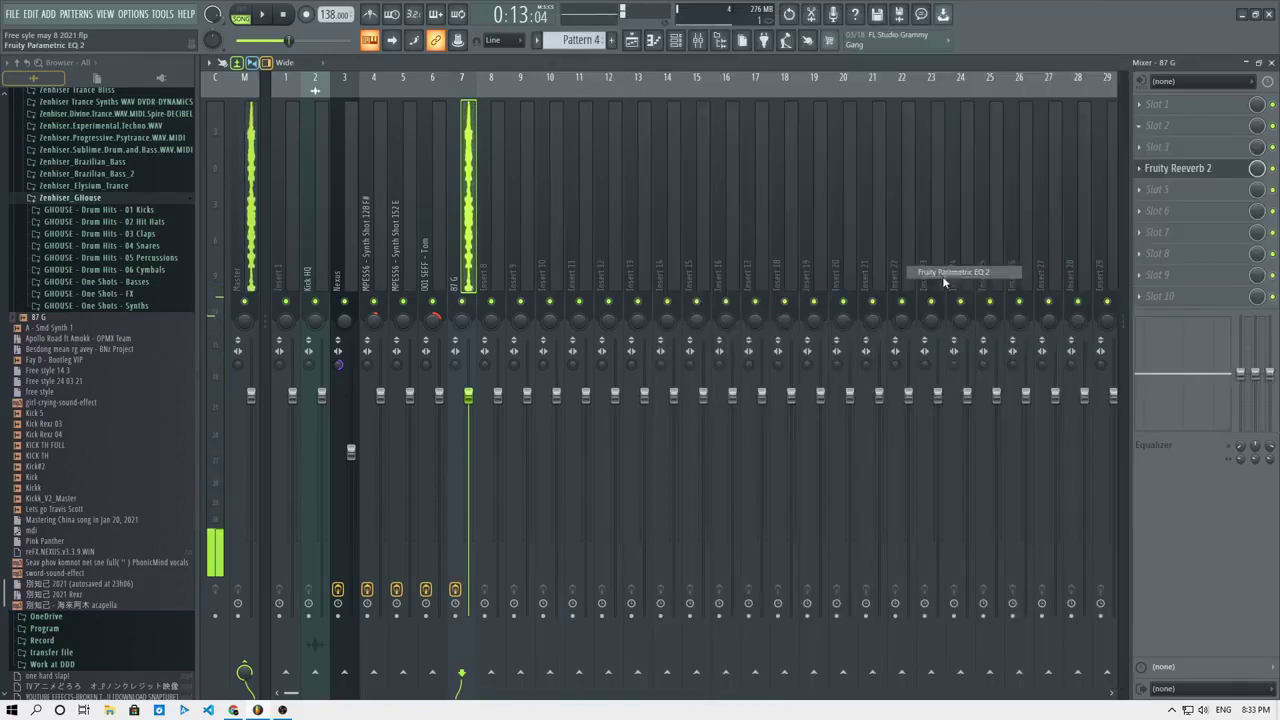
drag(283, 247, 375, 244)
drag(343, 307, 352, 310)
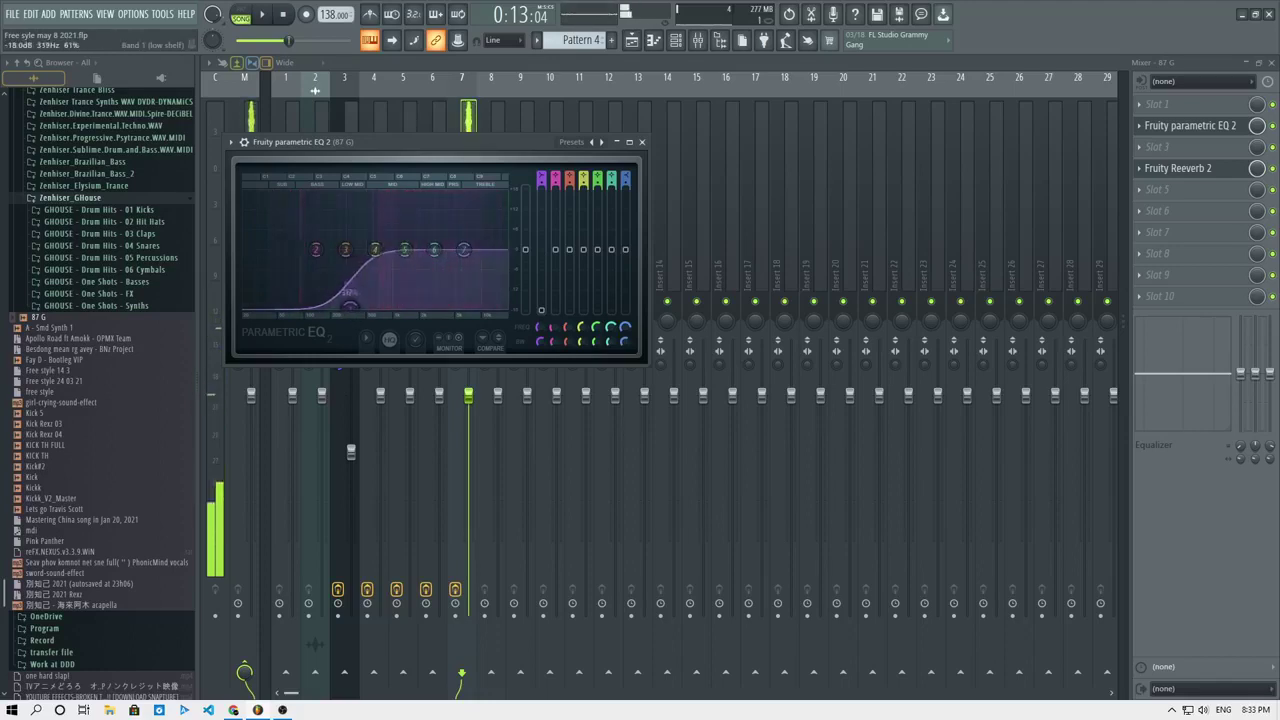
click(632, 39)
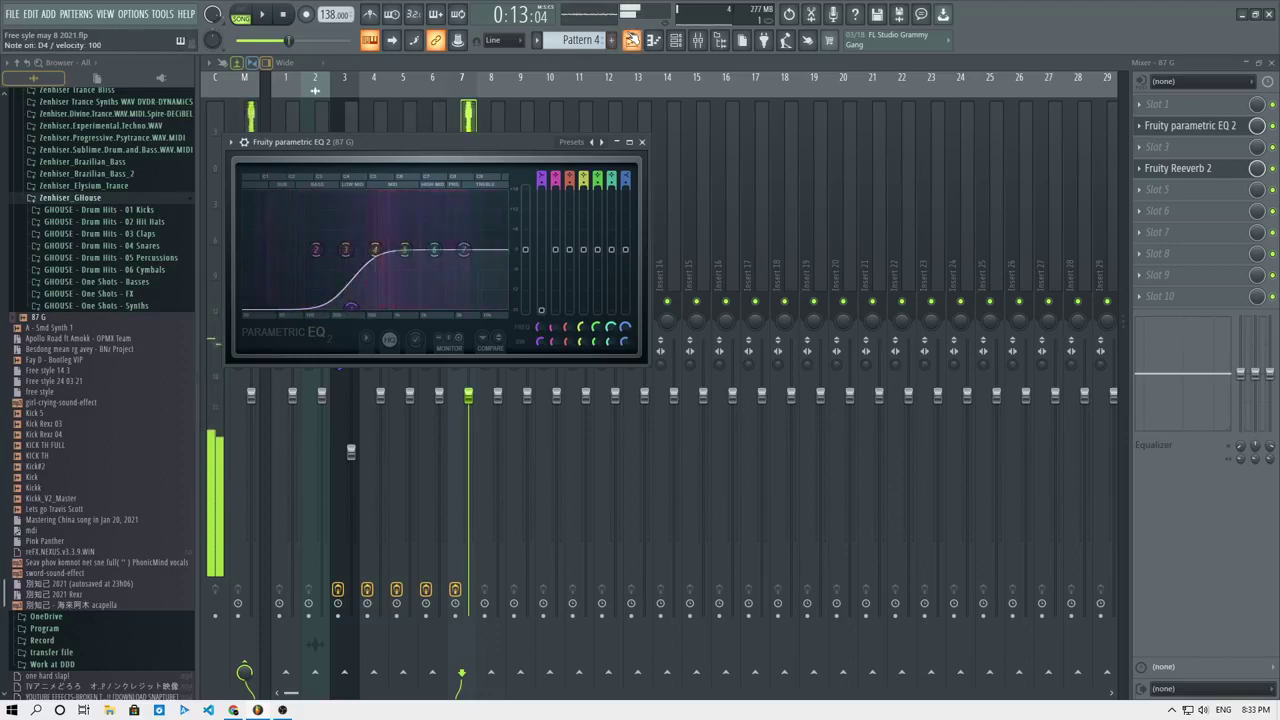
Play the arrangement, open Pattern 4 from Track 9 in the piano roll and delete the first 87 G note at E5.
click(632, 39)
key(space)
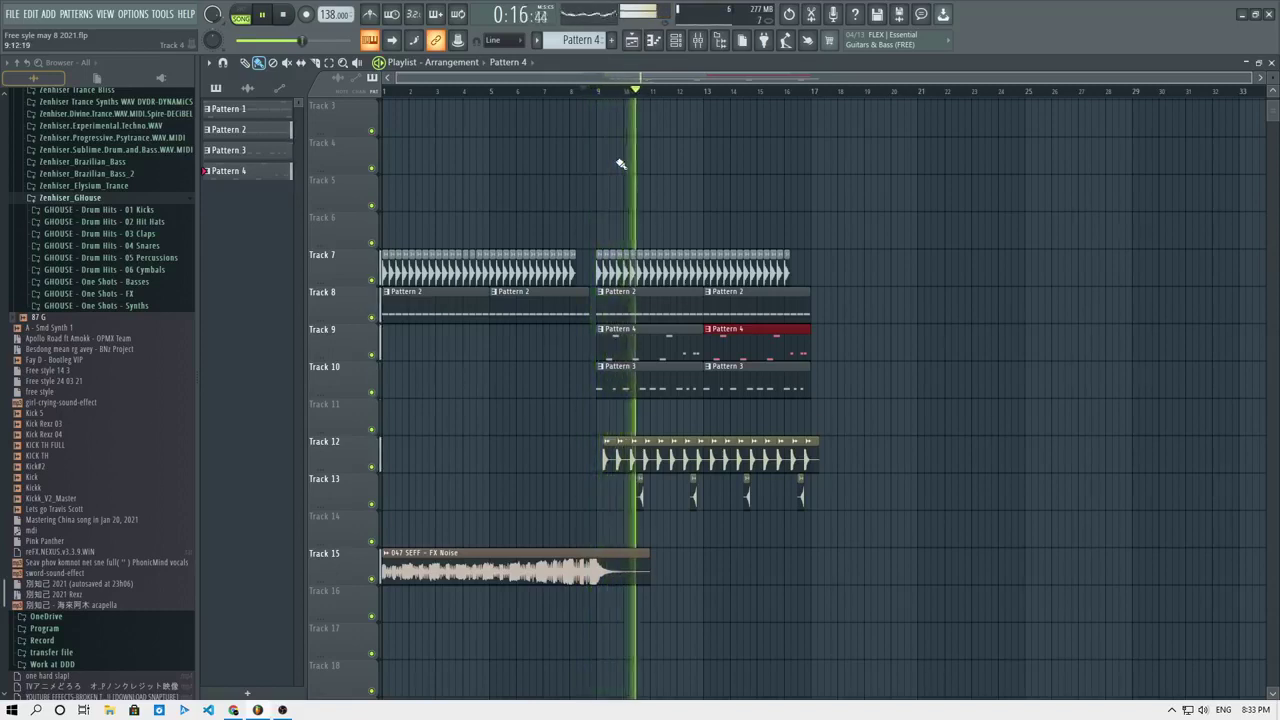
click(626, 358)
double_click(626, 358)
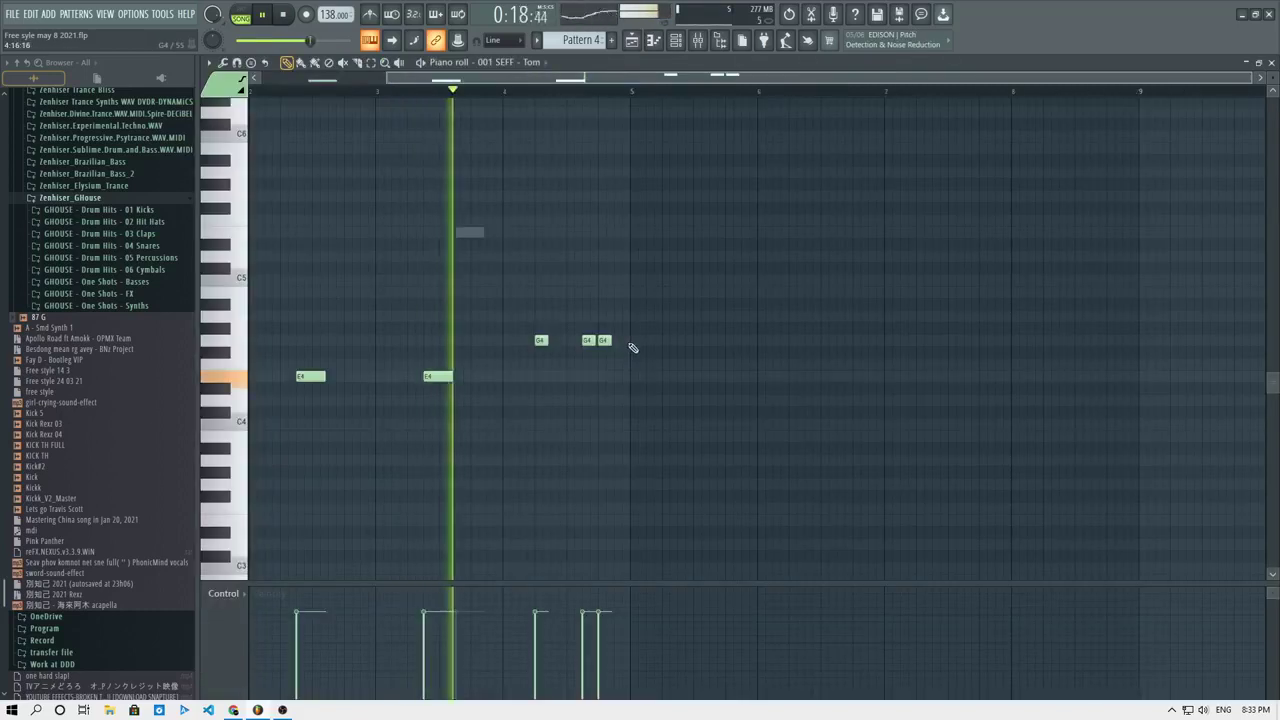
scroll(466, 94, left, 1)
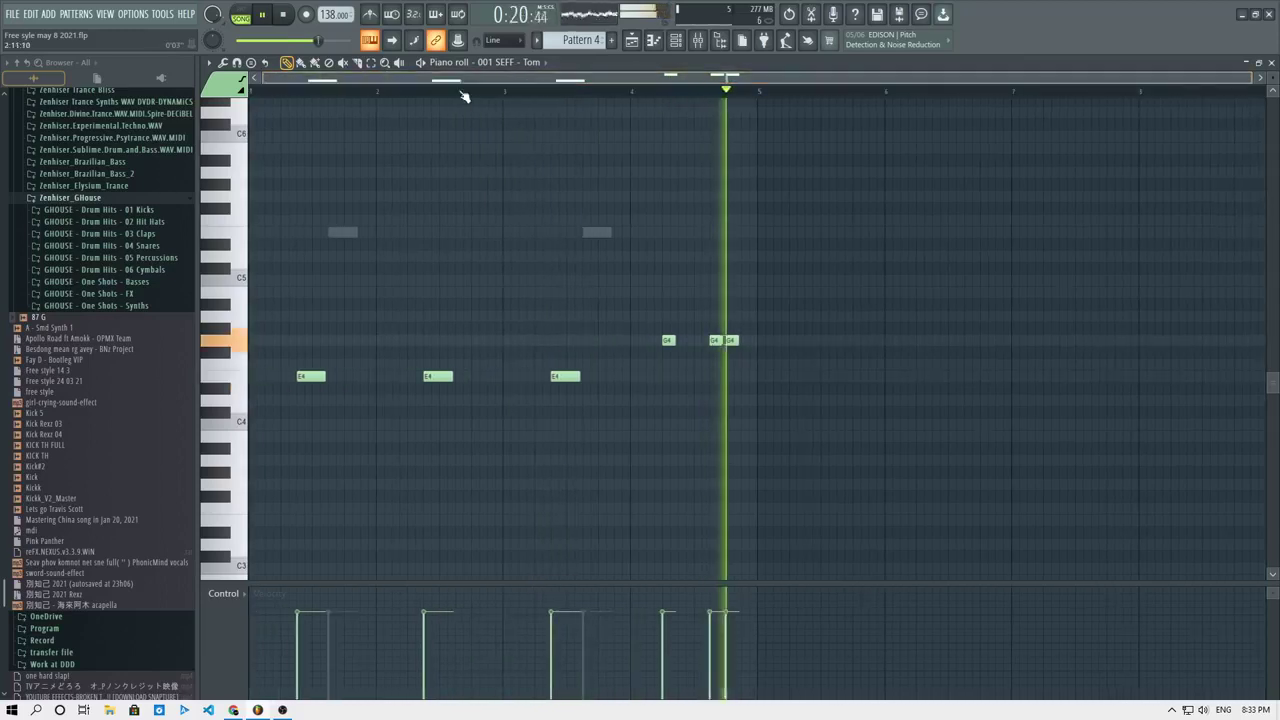
double_click(340, 234)
right_click(340, 234)
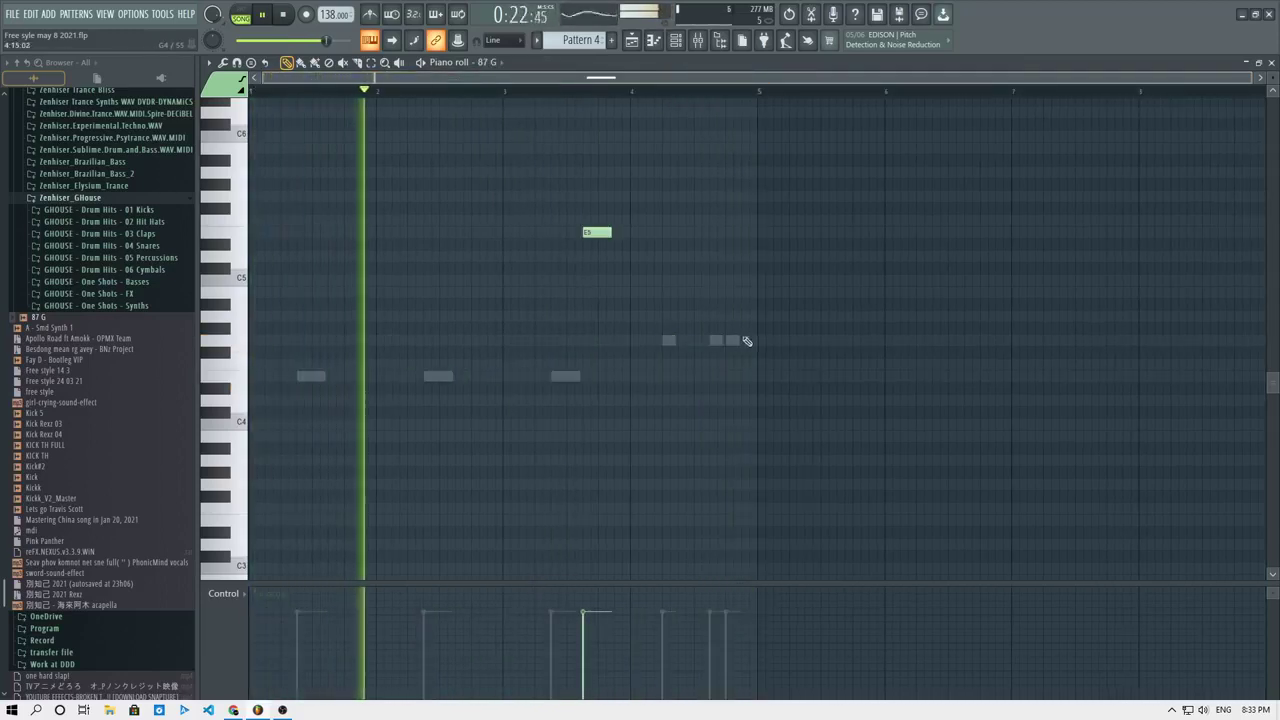
Move the remaining 87 G note in bar 3 down to E4 and add matching E4 notes in bars 1 and 2.
key(space)
click(593, 231)
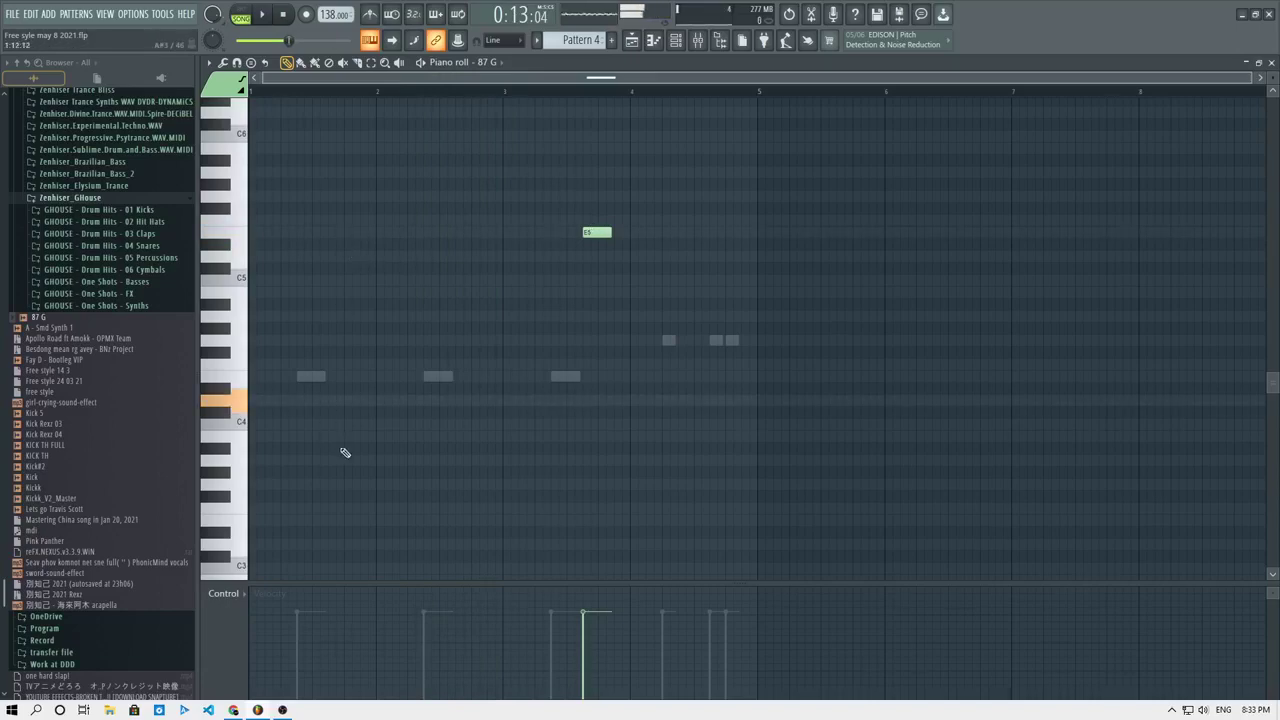
drag(604, 244, 595, 378)
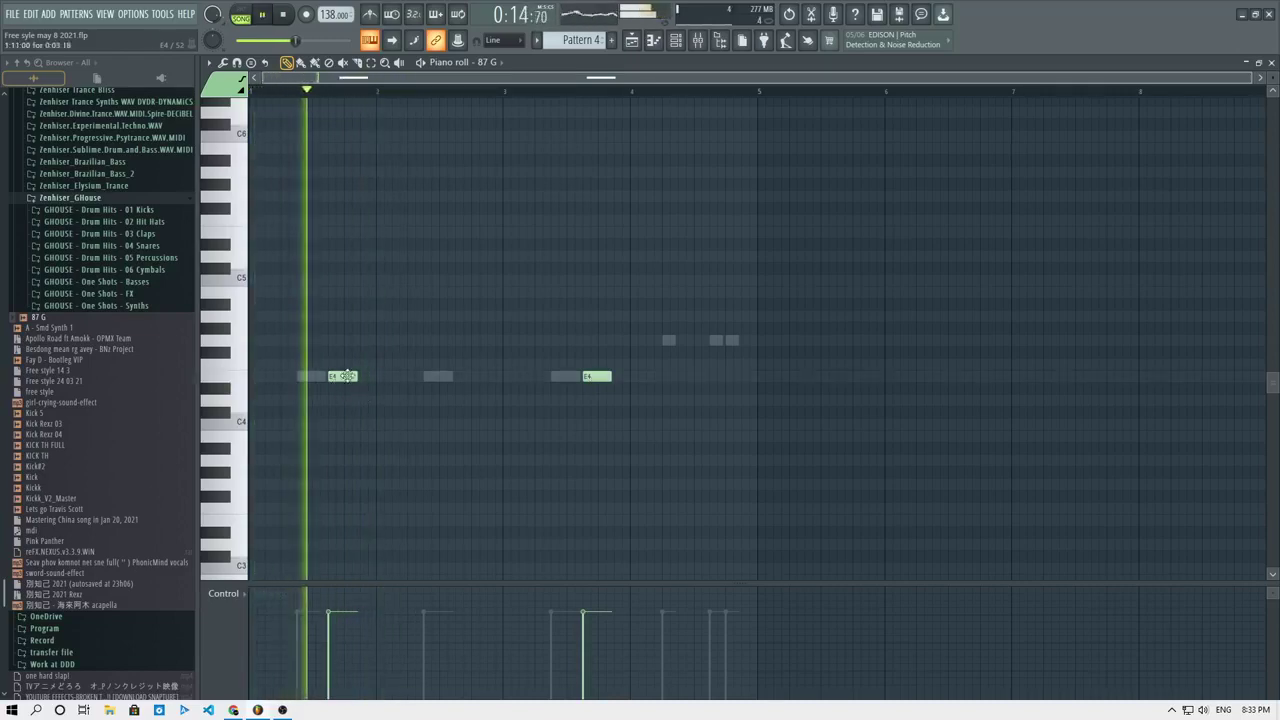
click(464, 376)
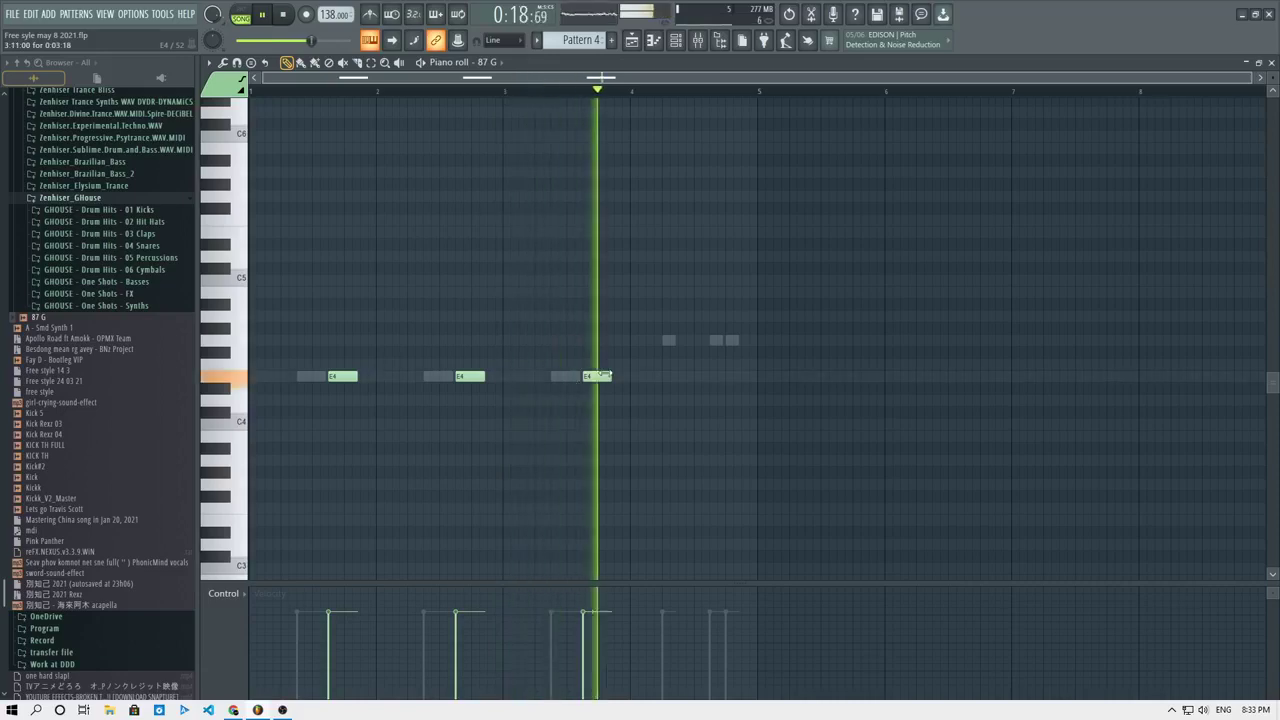
Enable the volume envelope on the 87 G channel with no attack and a short hold and decay.
key(F6)
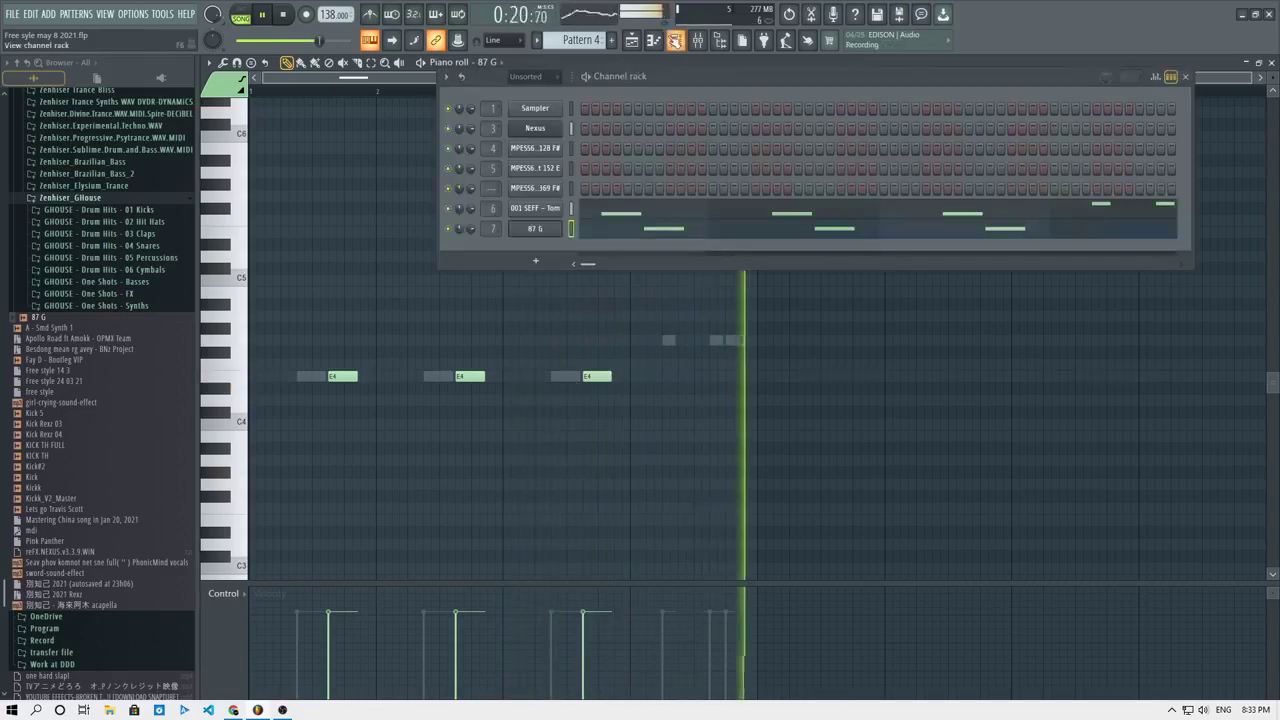
key(space)
click(535, 228)
click(373, 270)
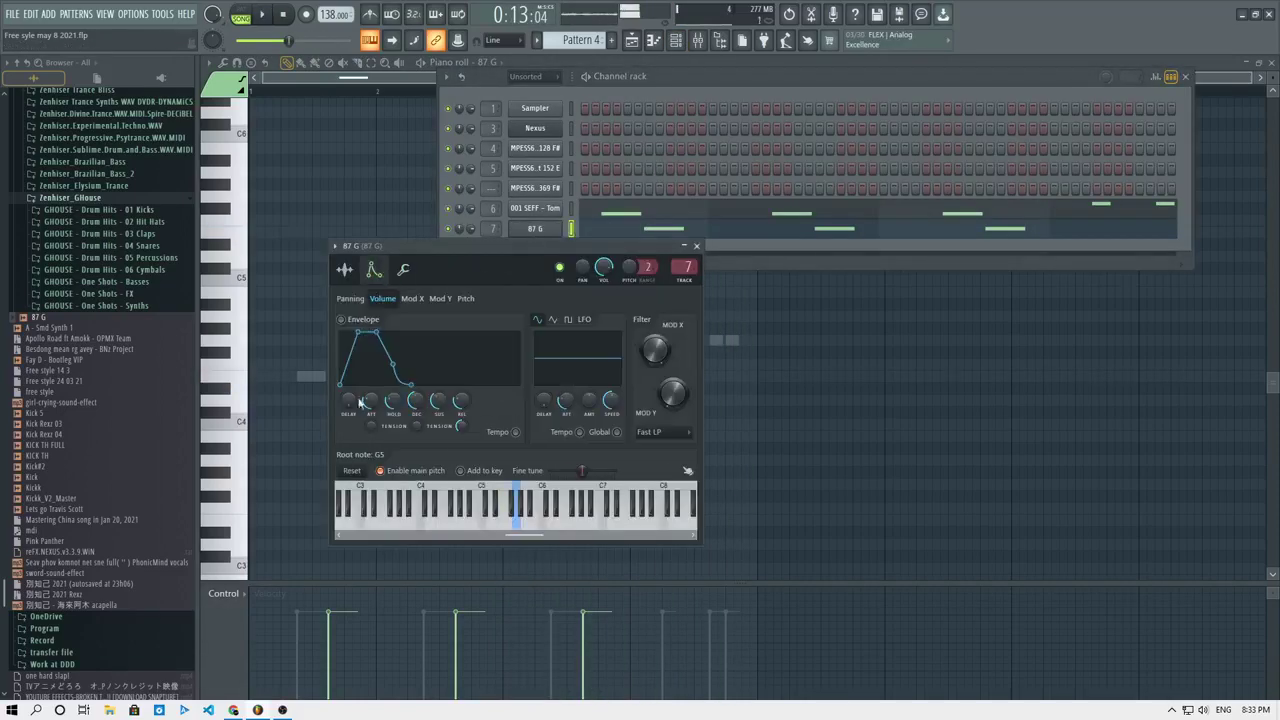
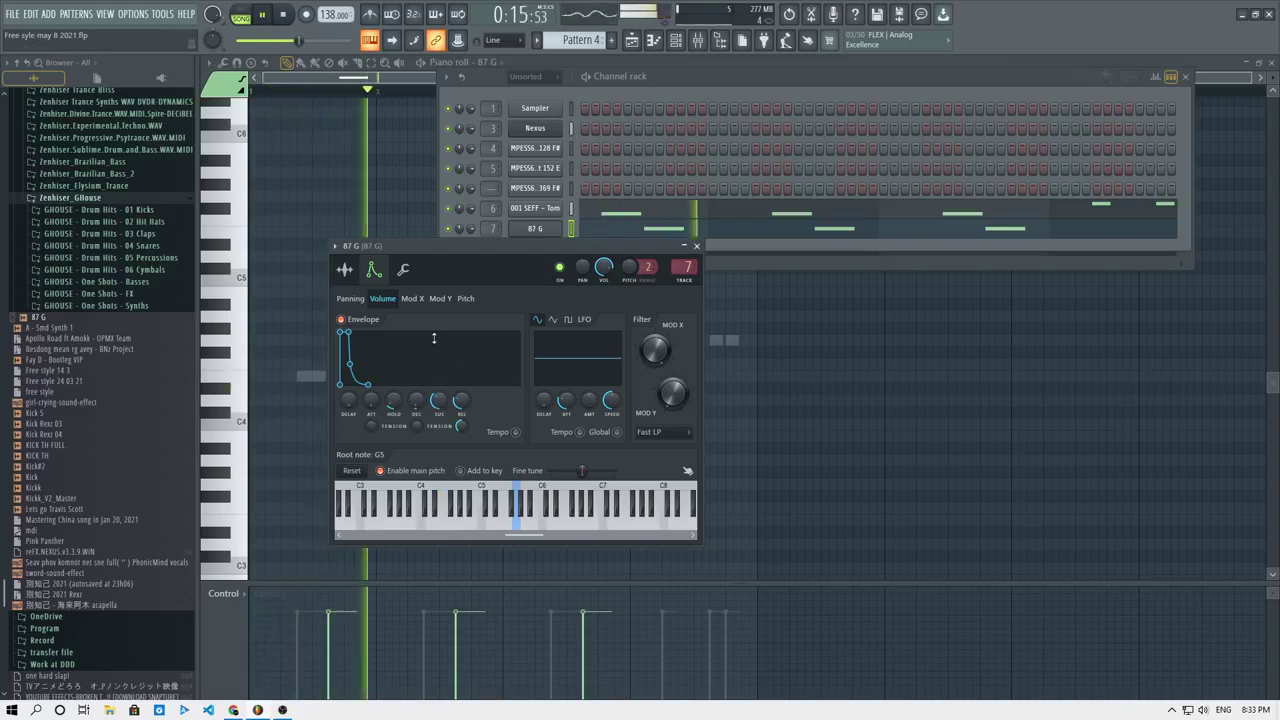
click(840, 380)
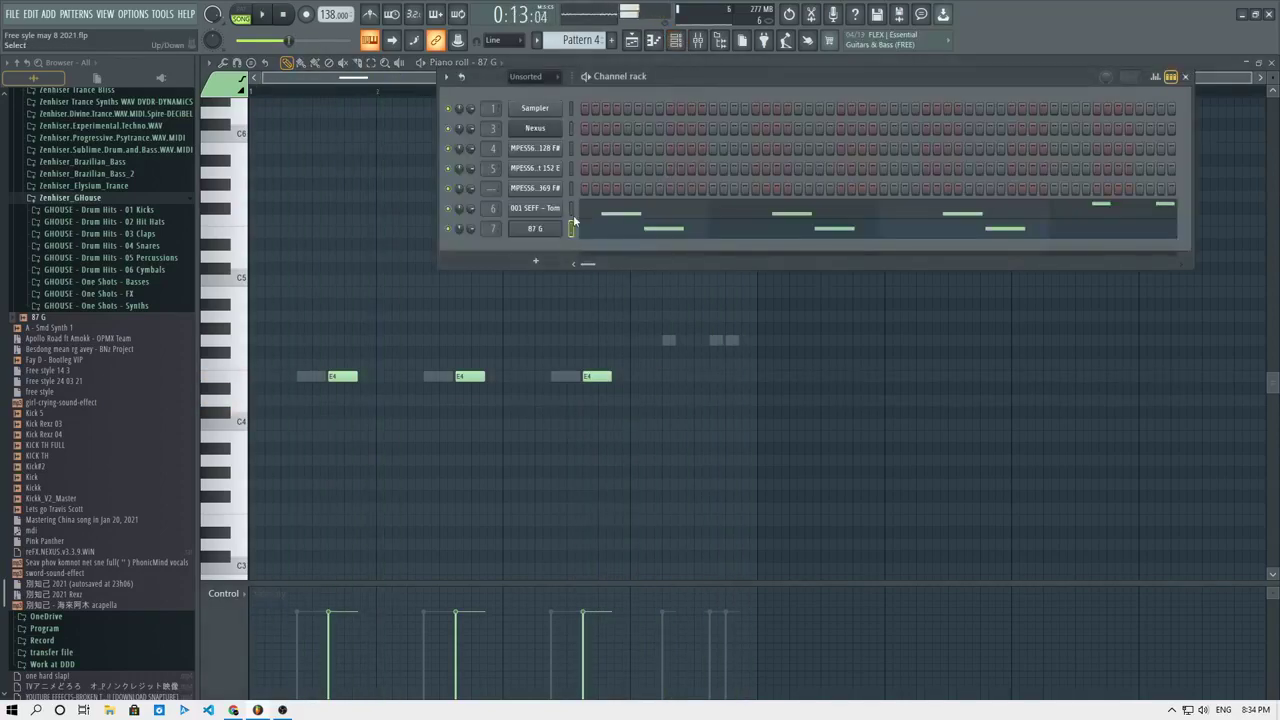
Replace the 001 SEFF - Tom sample with REV-PSP1 Percs 13 E from Revealed Producer Starter Pack Vol. 1 and set its root note to E5.
scroll(105, 300, up, 9)
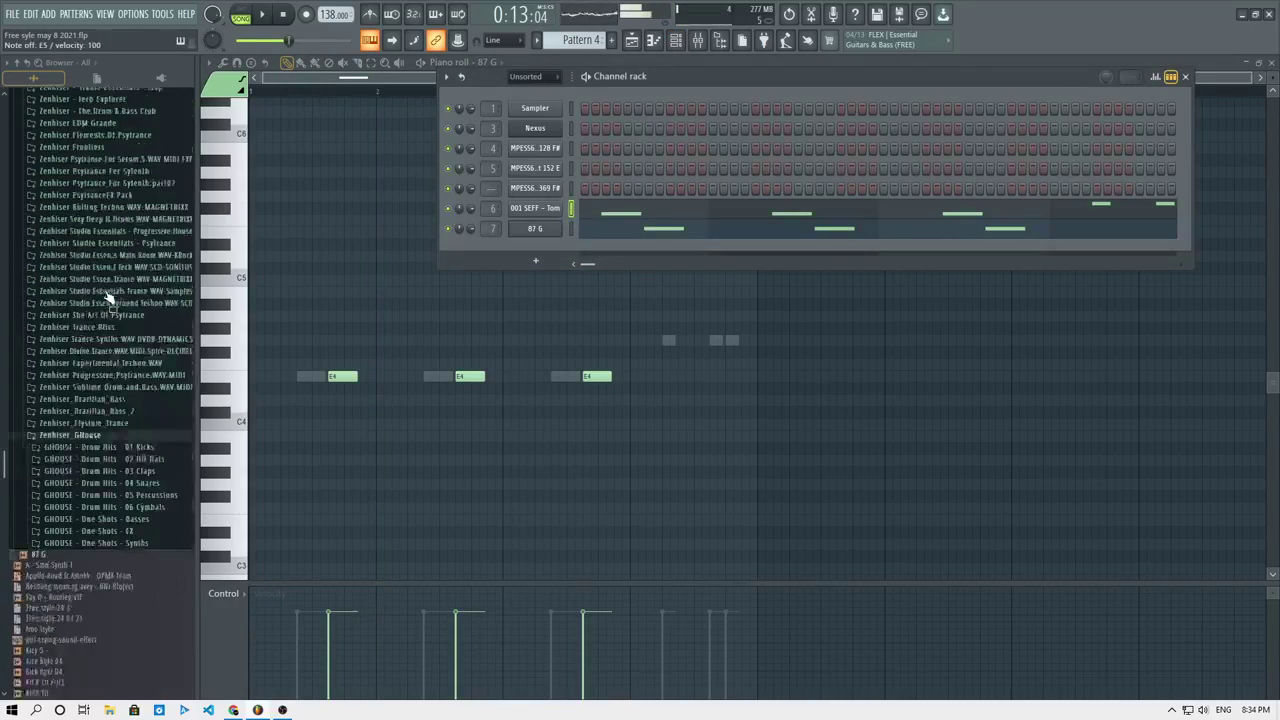
scroll(105, 421, up, 9)
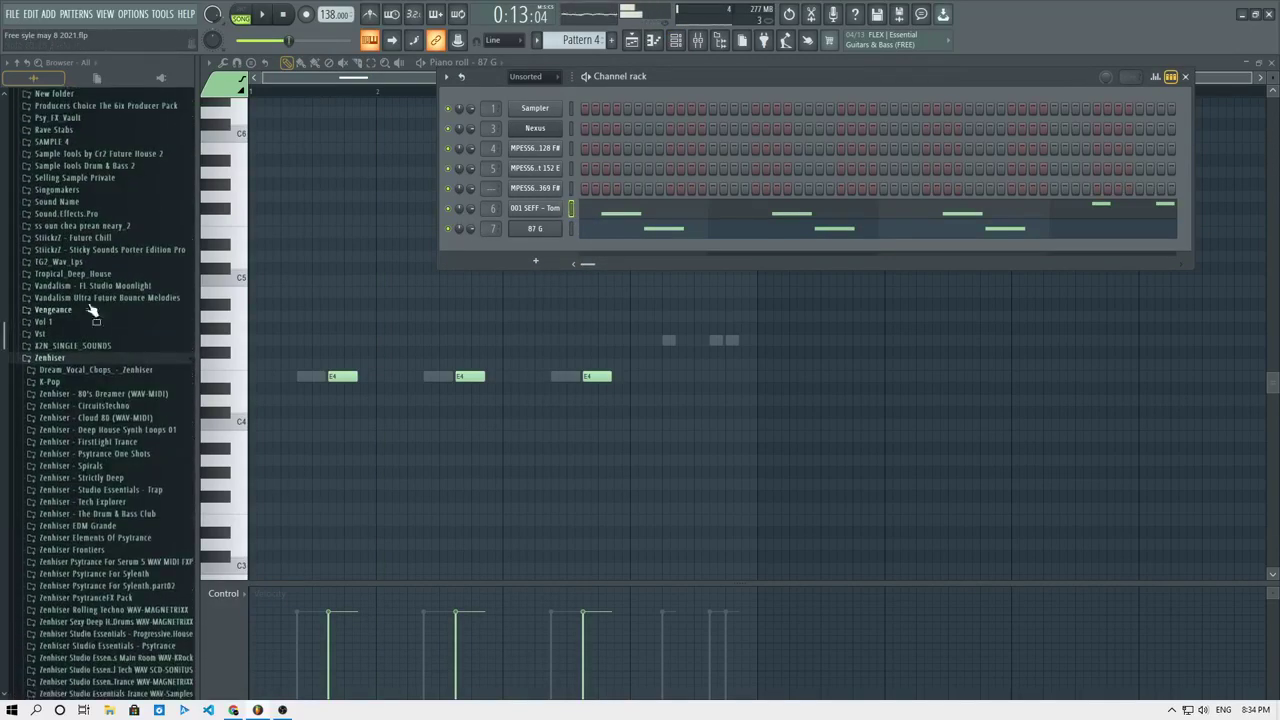
click(66, 143)
click(150, 166)
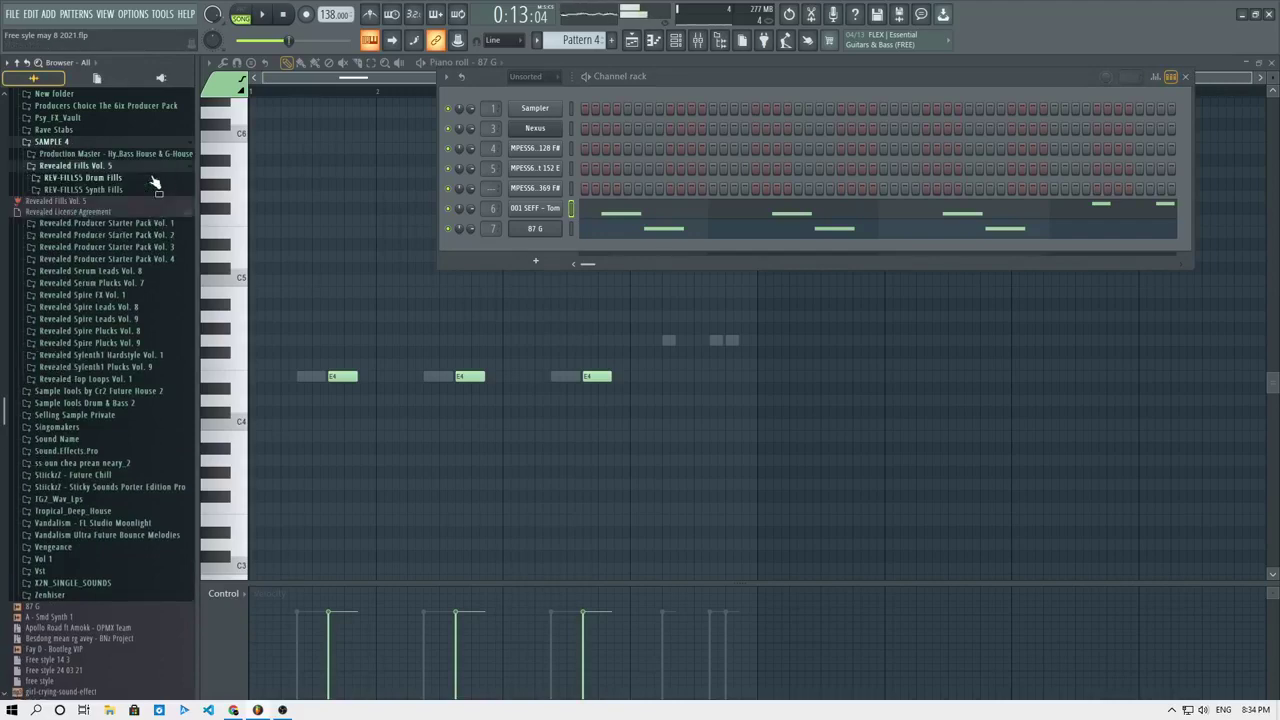
click(128, 166)
click(118, 178)
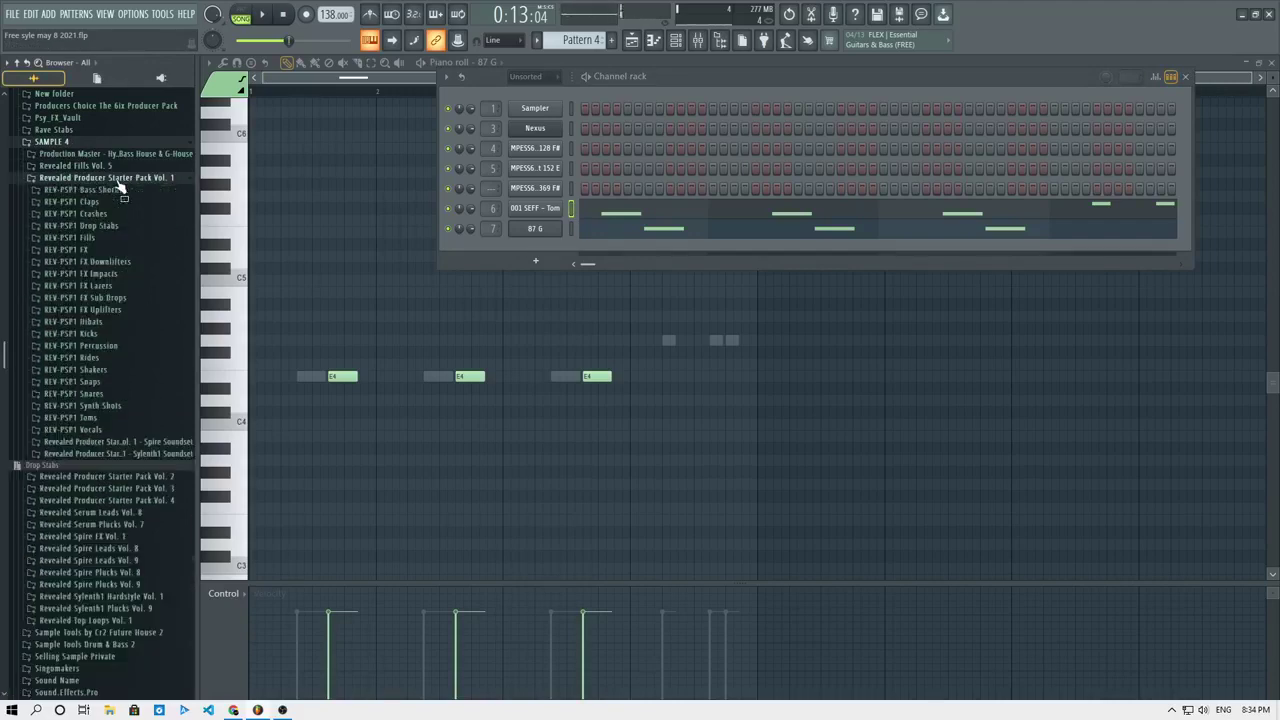
click(100, 346)
click(93, 411)
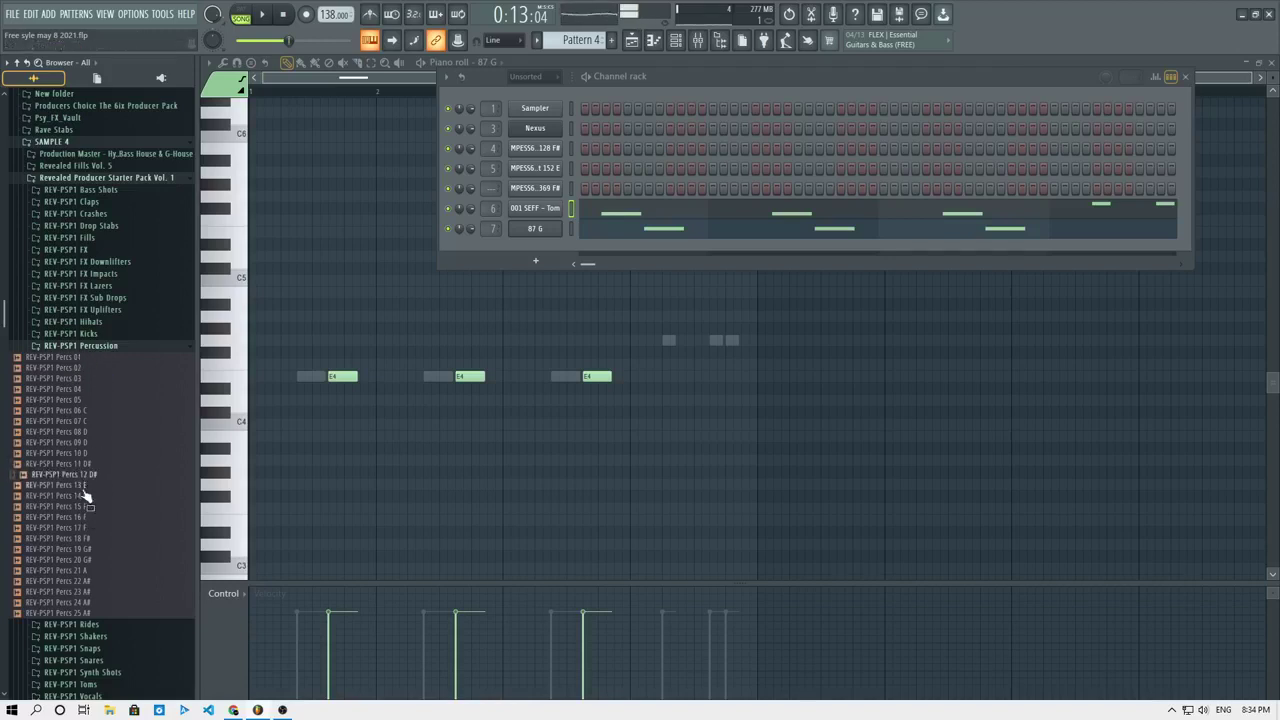
drag(545, 215, 548, 213)
click(556, 213)
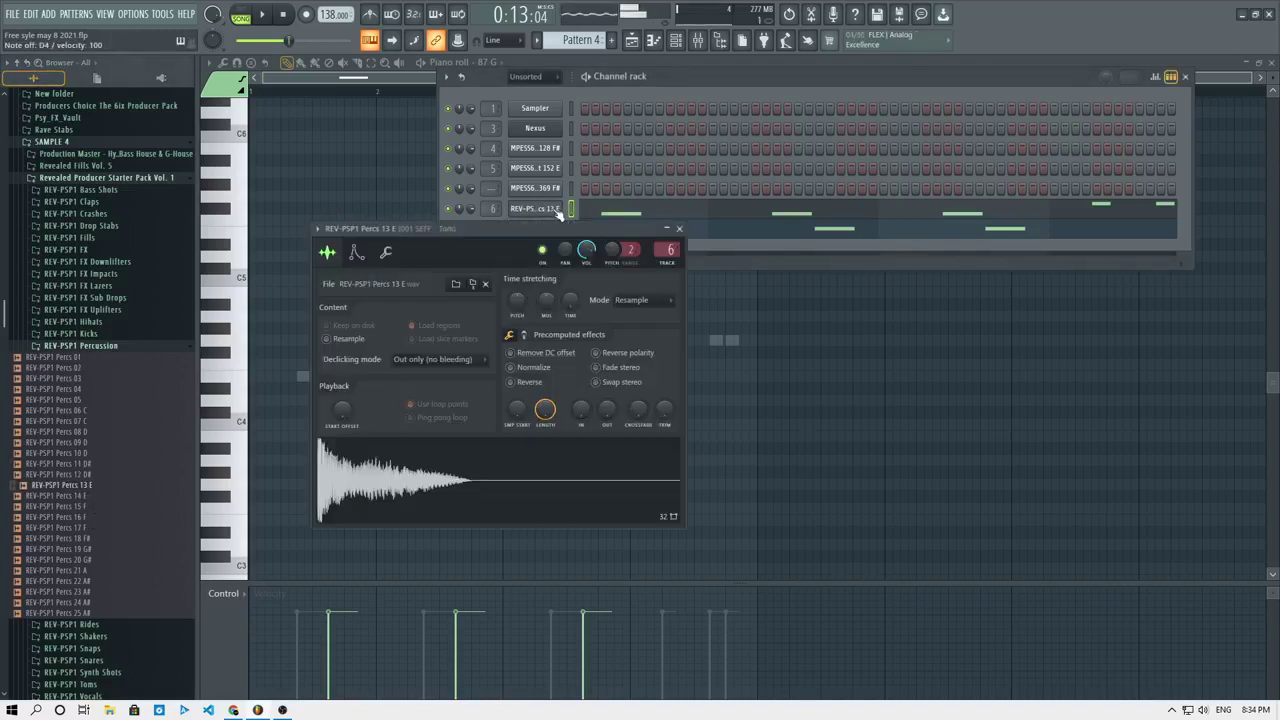
click(356, 252)
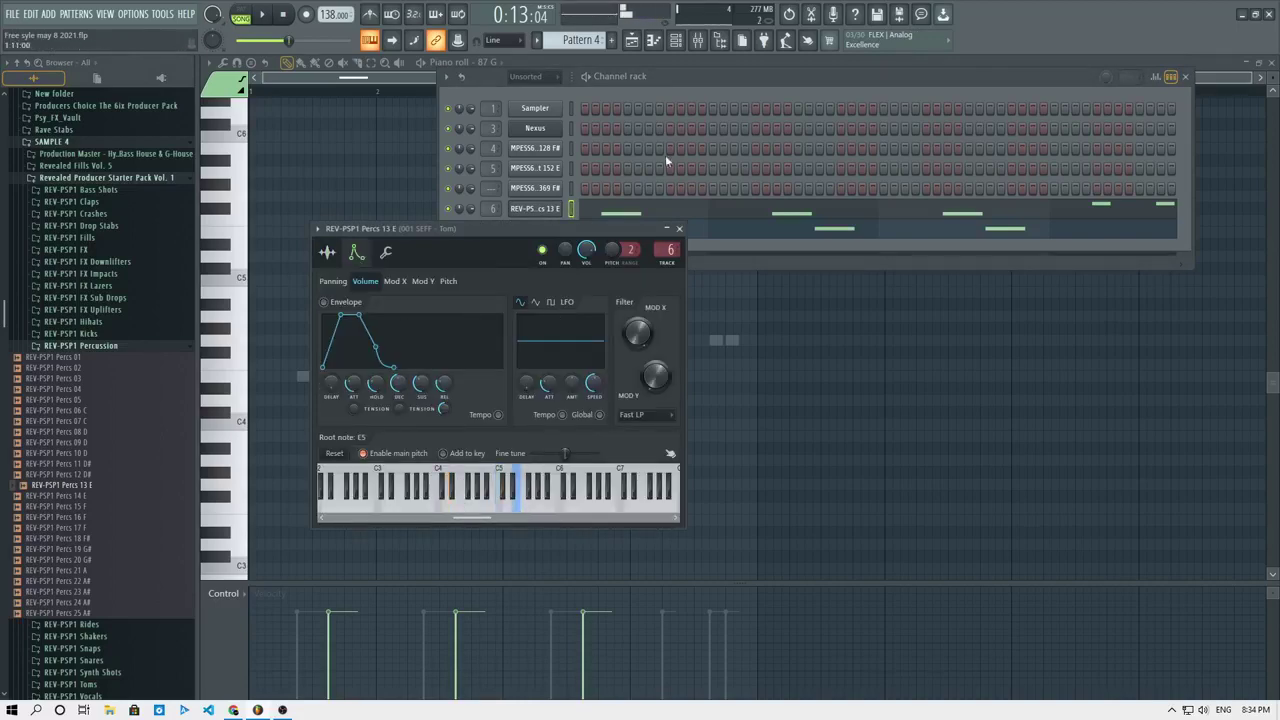
Soften the highs in the Tom mixer track's Fruity Parametric EQ 2 by lowering band 7 and dipping band 6 at about 4.5 kHz.
click(702, 42)
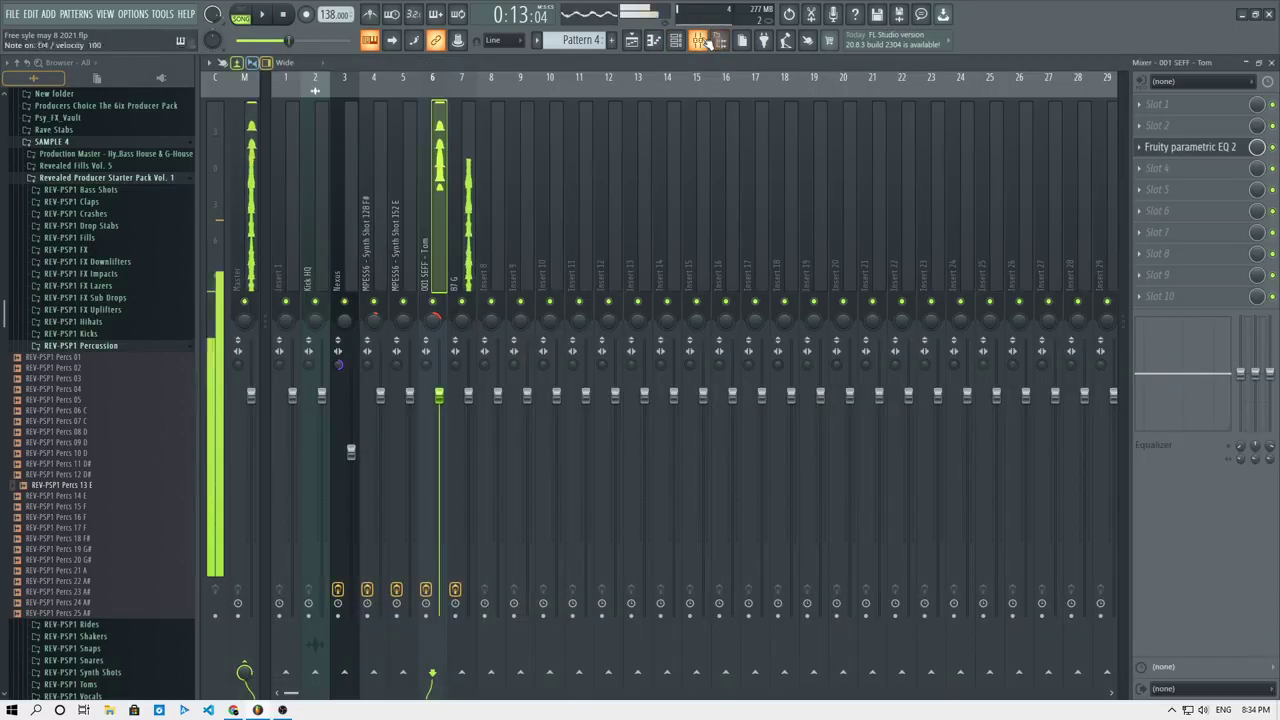
click(1186, 149)
drag(373, 248, 371, 231)
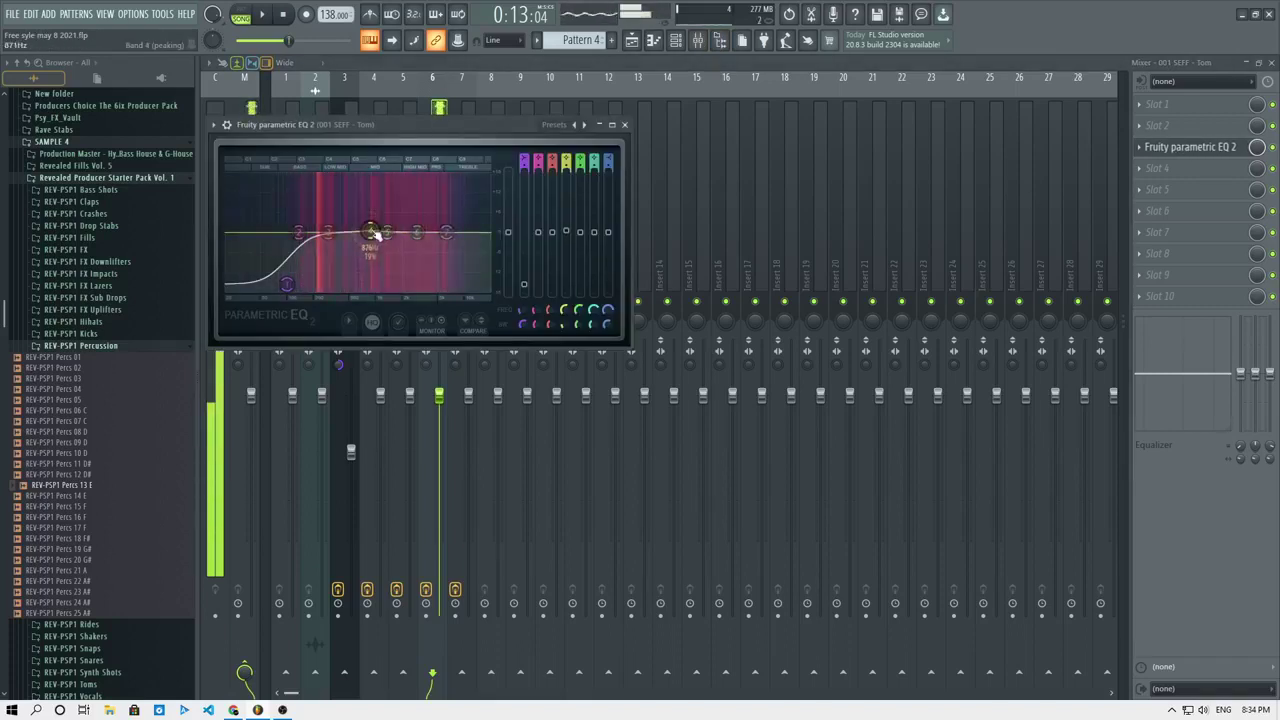
drag(508, 232, 446, 257)
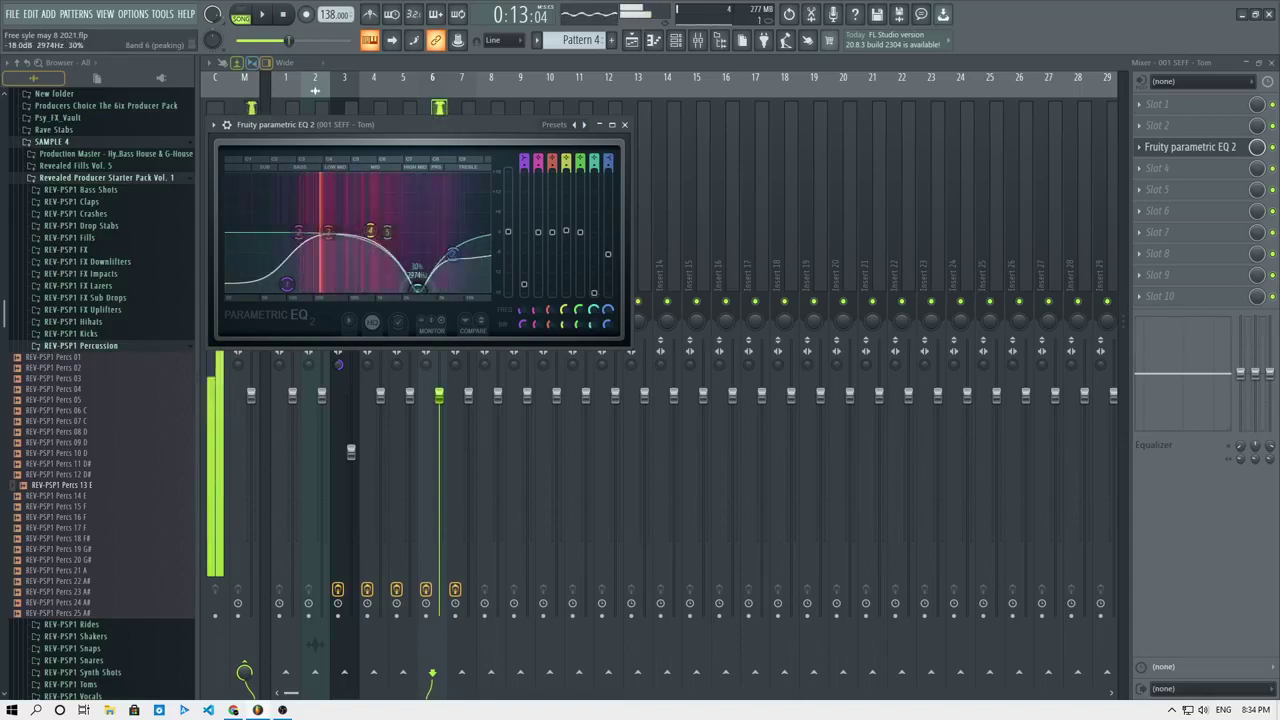
drag(316, 287, 430, 250)
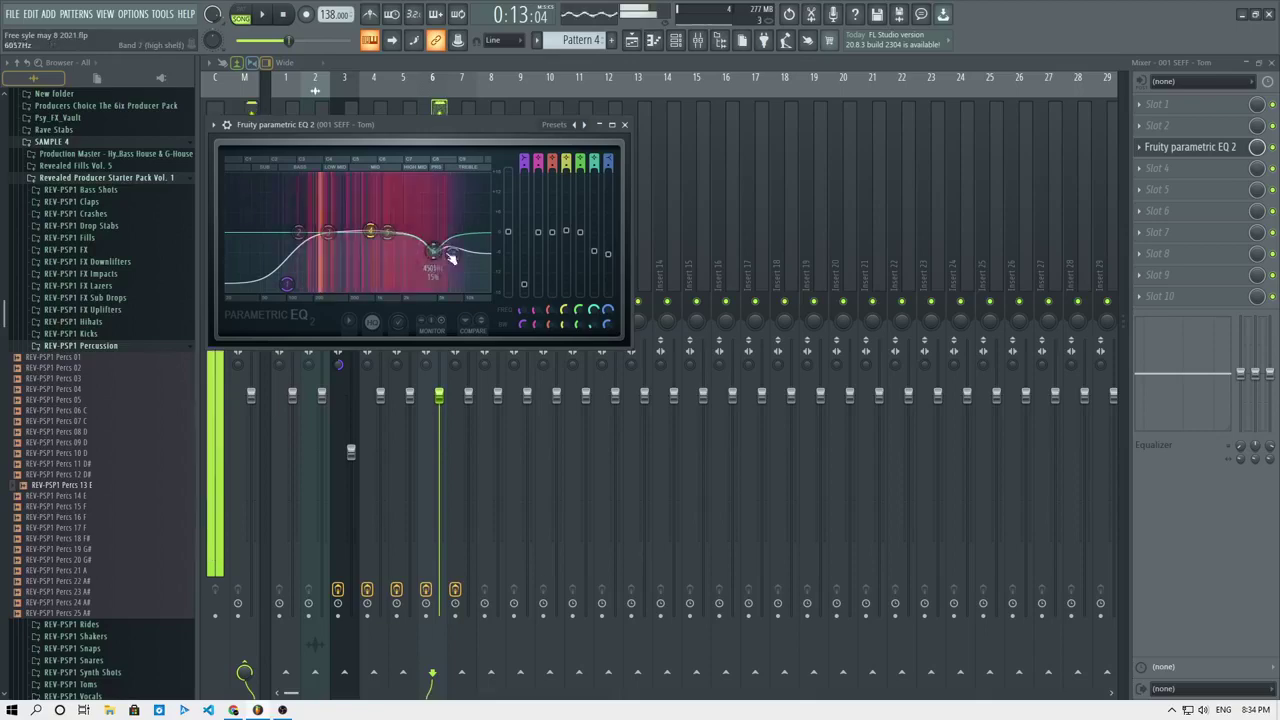
Add Fruity Reeverb 2 in slot 5 of the Tom mixer track and adjust its dry level and room size.
click(1170, 189)
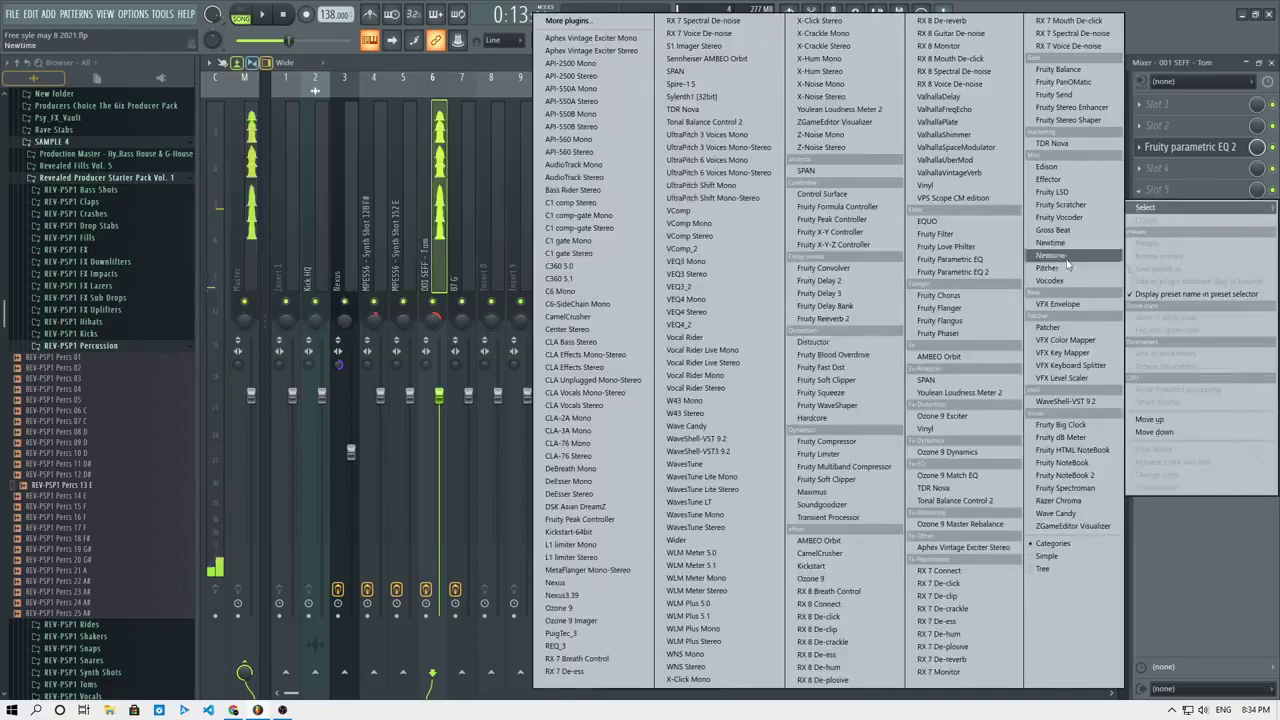
click(518, 224)
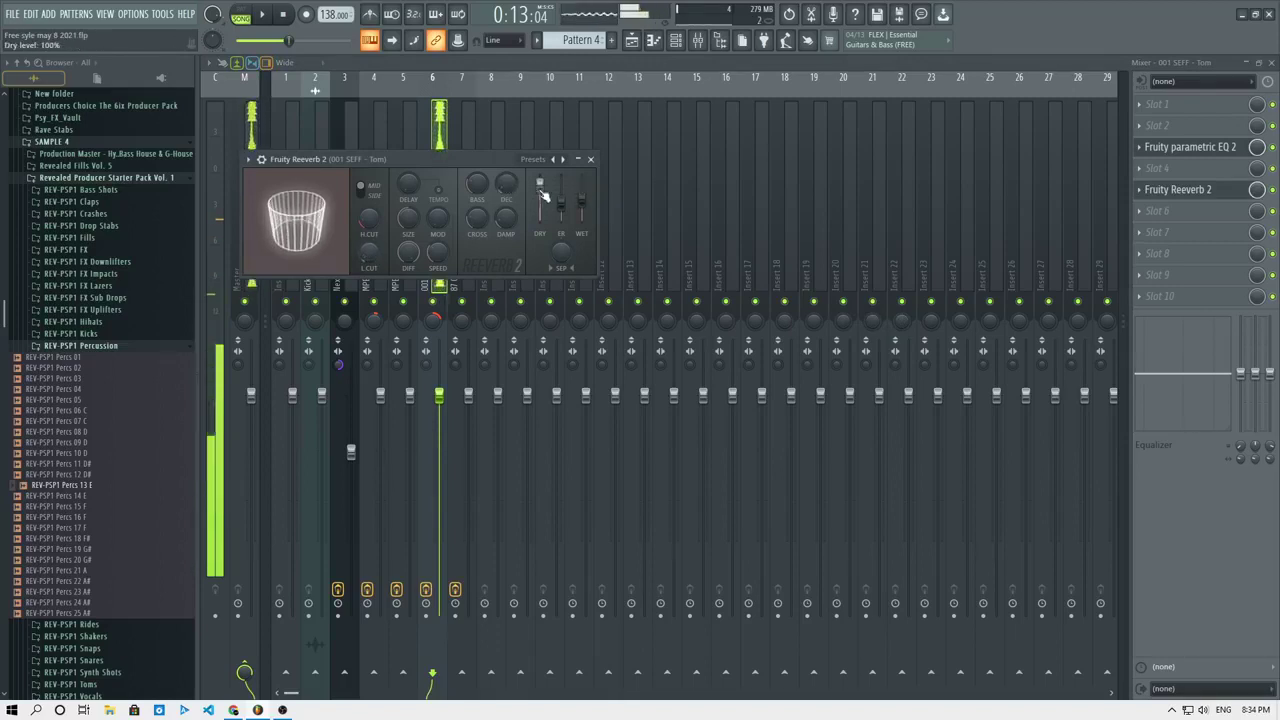
drag(540, 195, 540, 181)
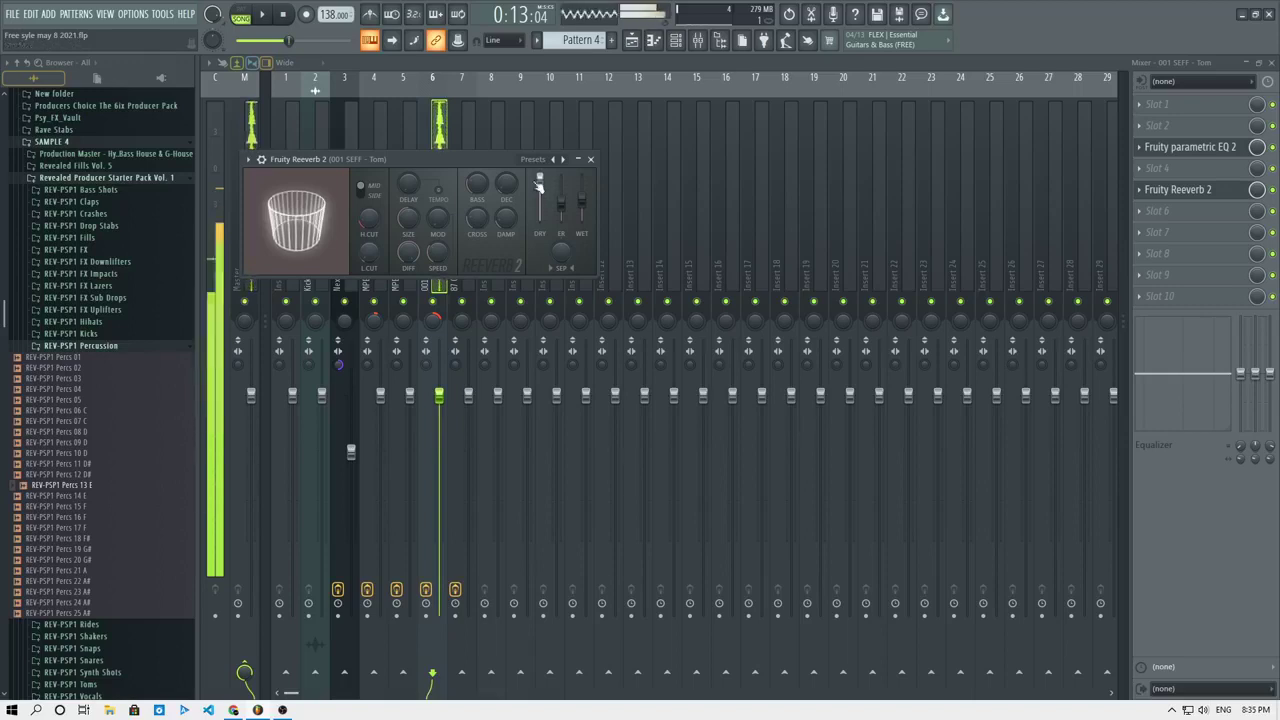
mouse_move(408, 218)
mouse_down()
mouse_move(408, 160)
mouse_move(403, 223)
mouse_move(403, 207)
mouse_up()
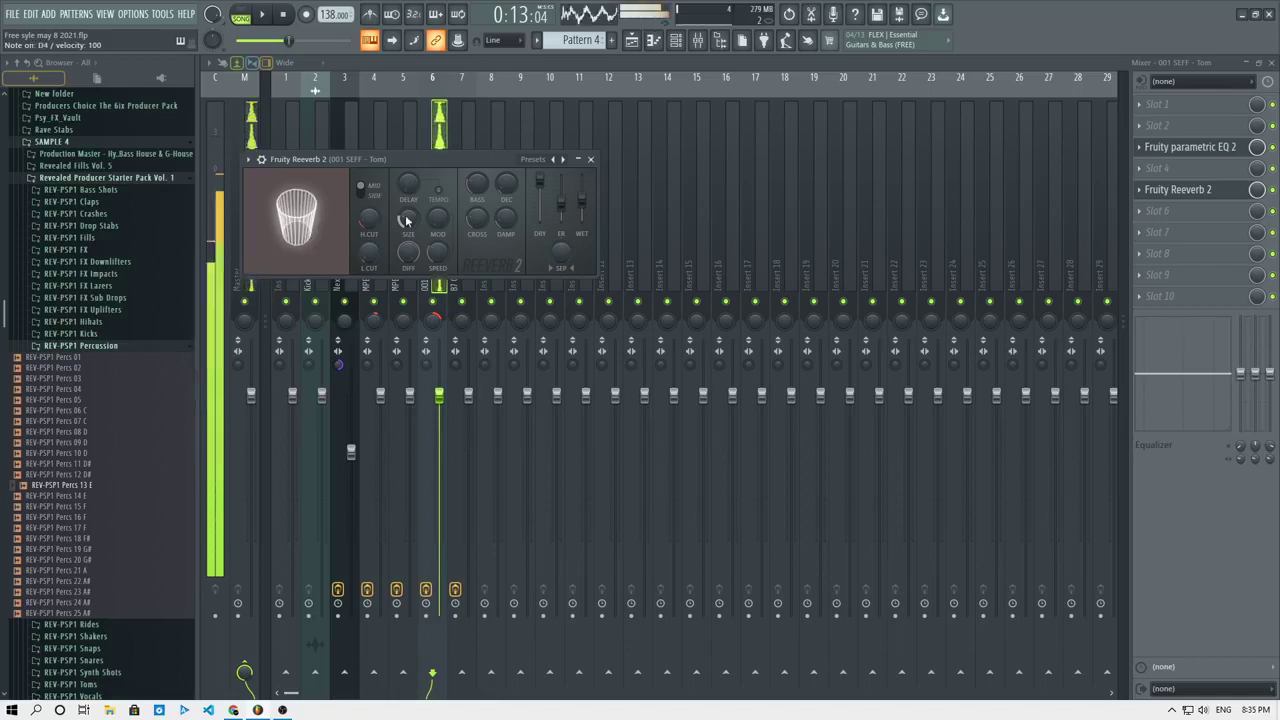
Listen to the REV-PSP1 Percs 13 E notes in Pattern 4 and audition other samples from the REV-PSP1 Percussion folder.
click(653, 40)
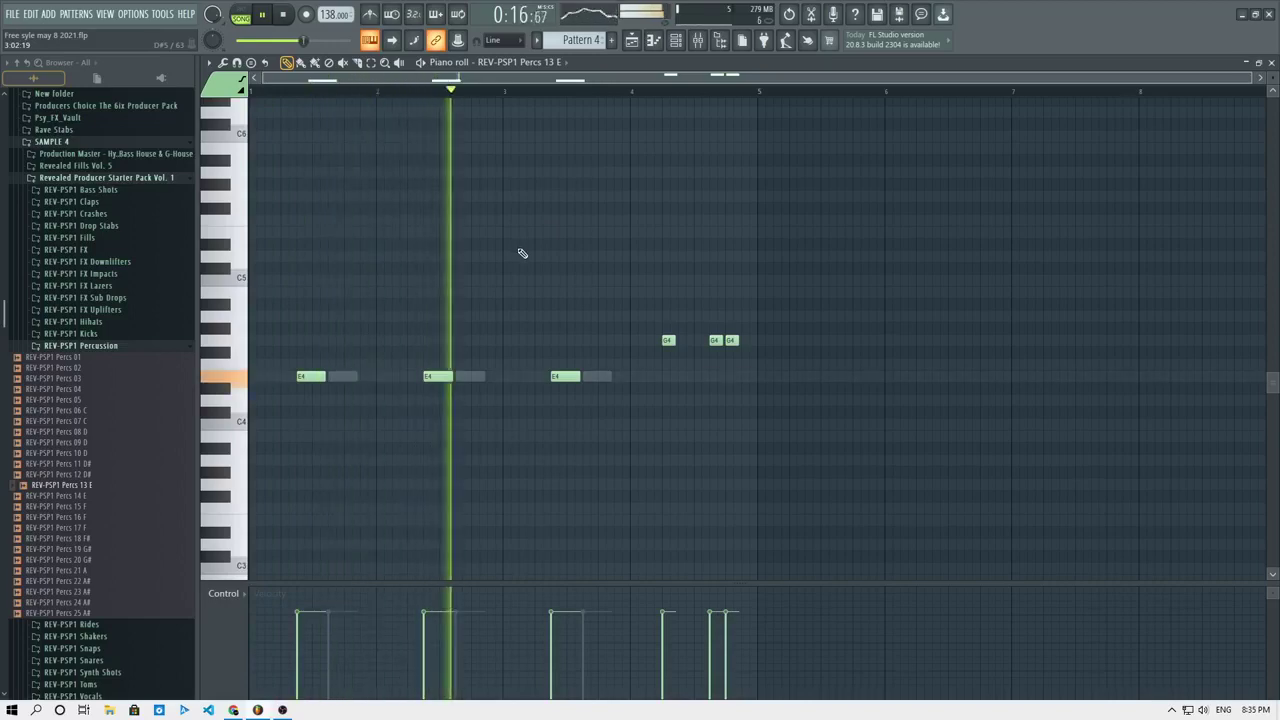
click(676, 41)
key(space)
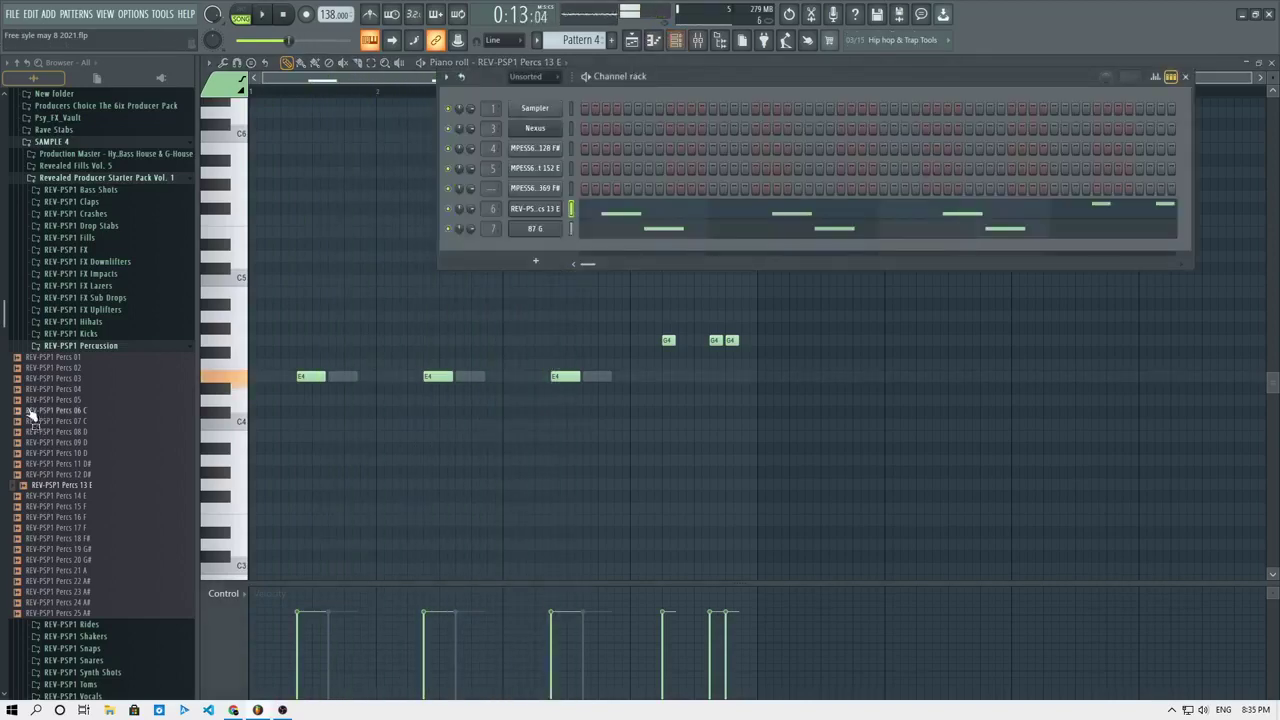
click(82, 390)
click(83, 442)
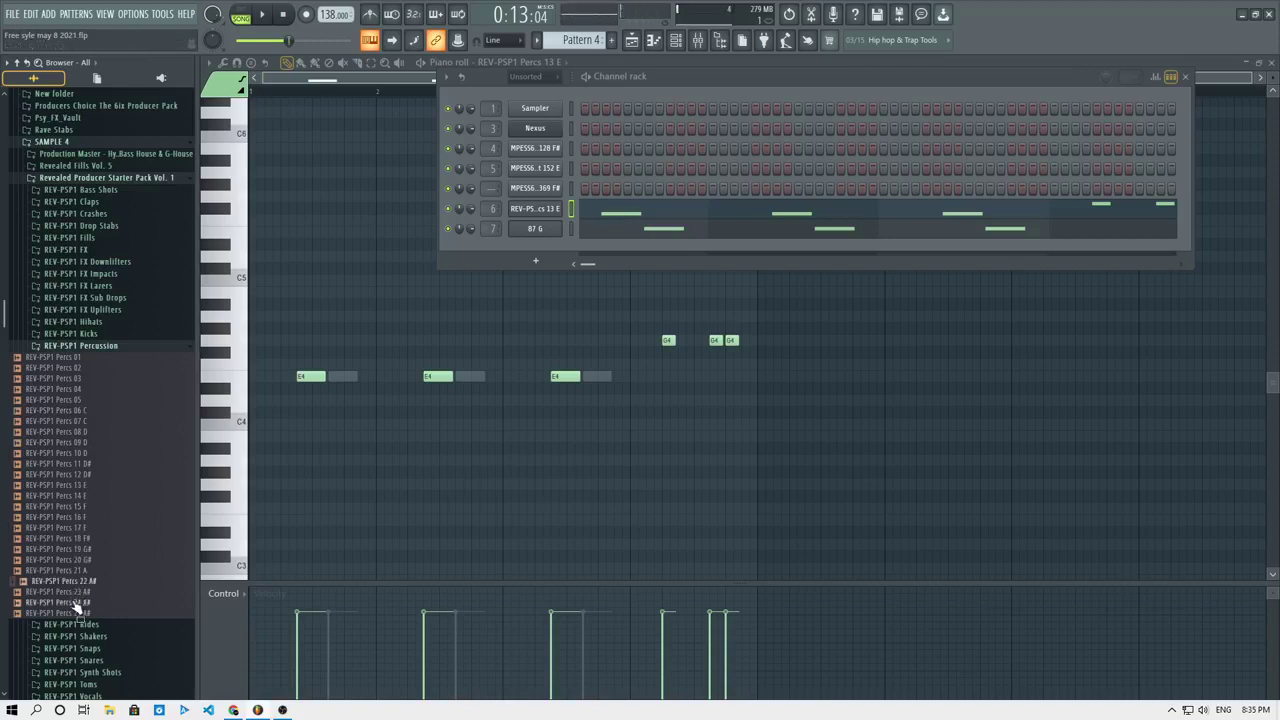
drag(73, 618, 71, 558)
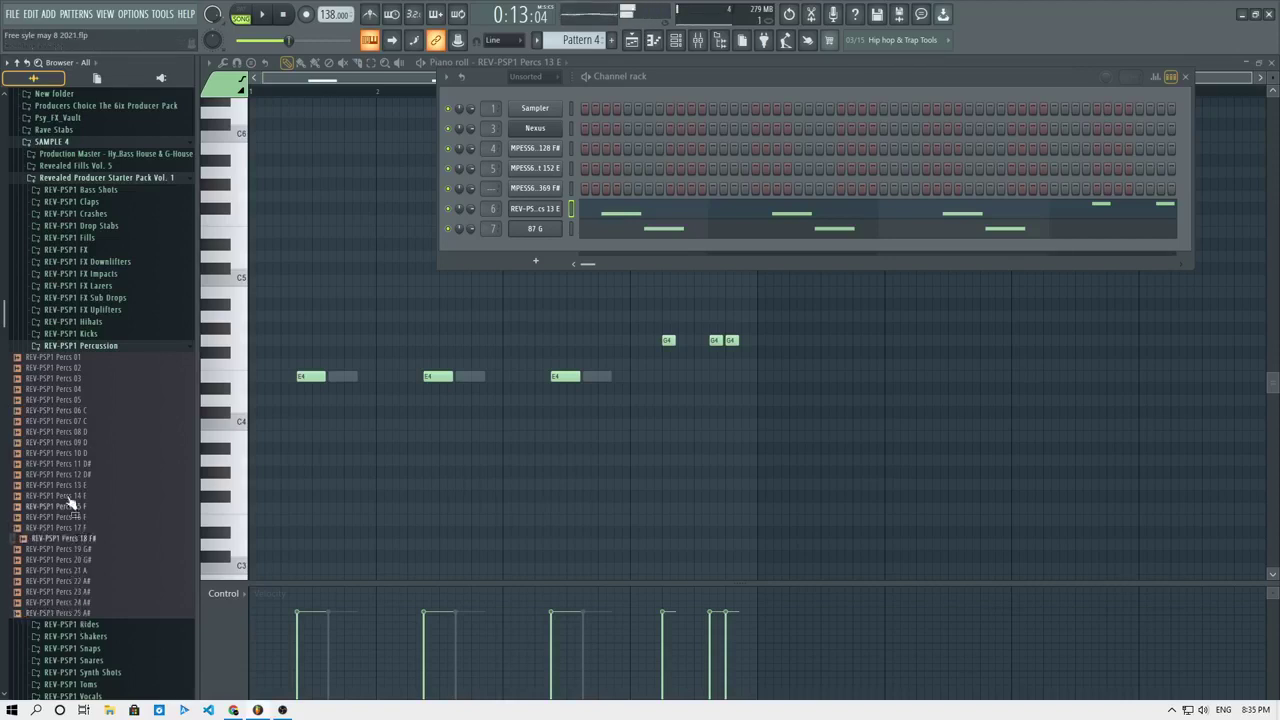
drag(80, 389, 79, 364)
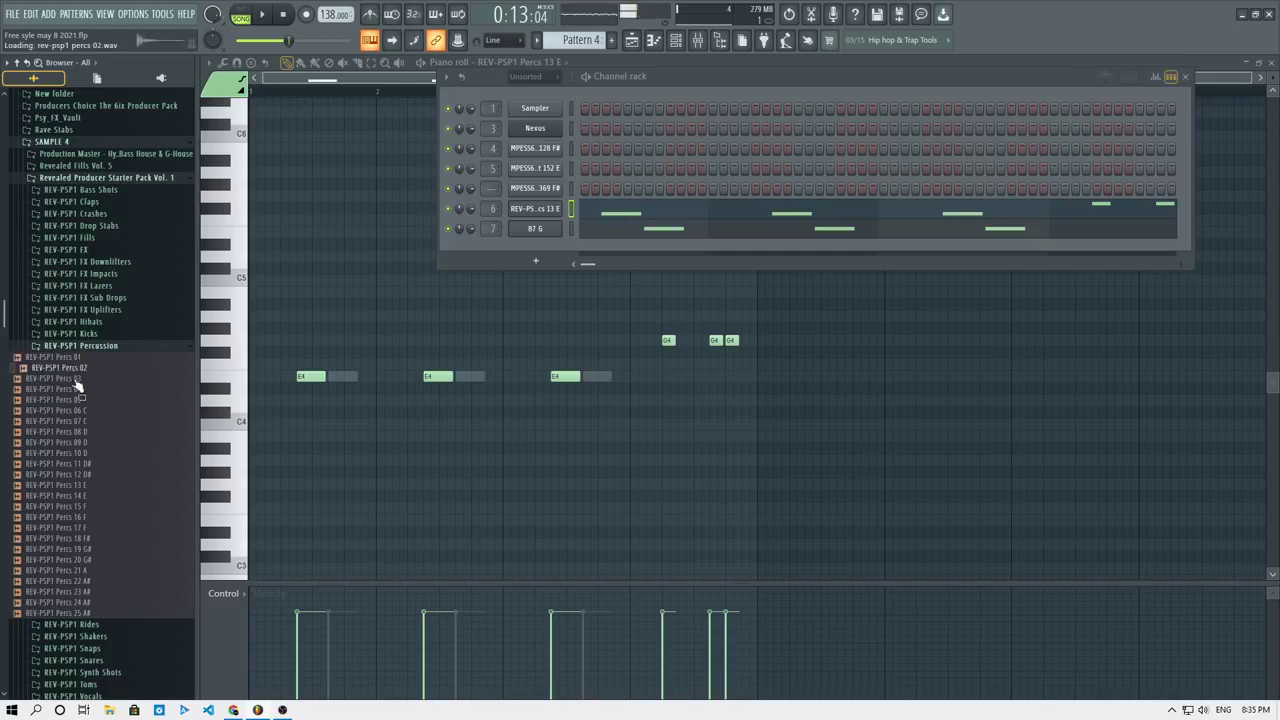
Replace the sample on the mixer track 6 channel with REV-PSP2 Toms 05 C# from Revealed Producer Starter Pack Vol. 2 and open its channel settings.
click(112, 178)
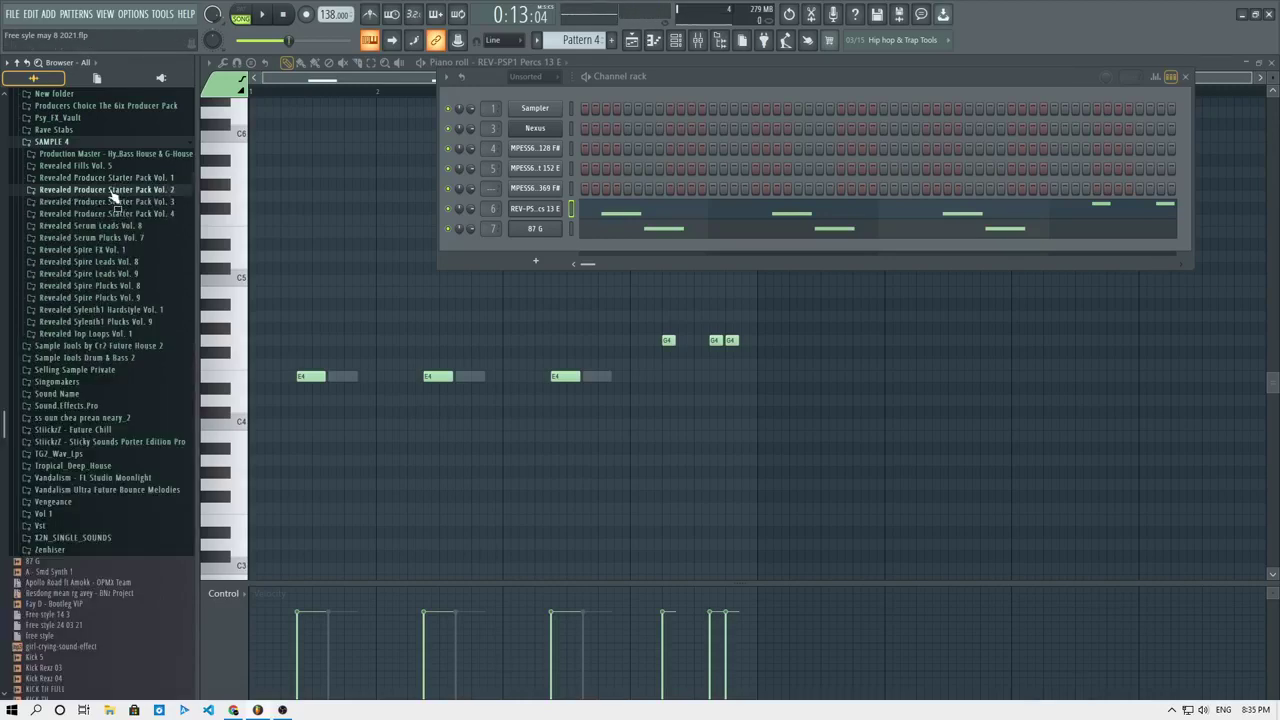
click(112, 189)
click(86, 358)
click(83, 381)
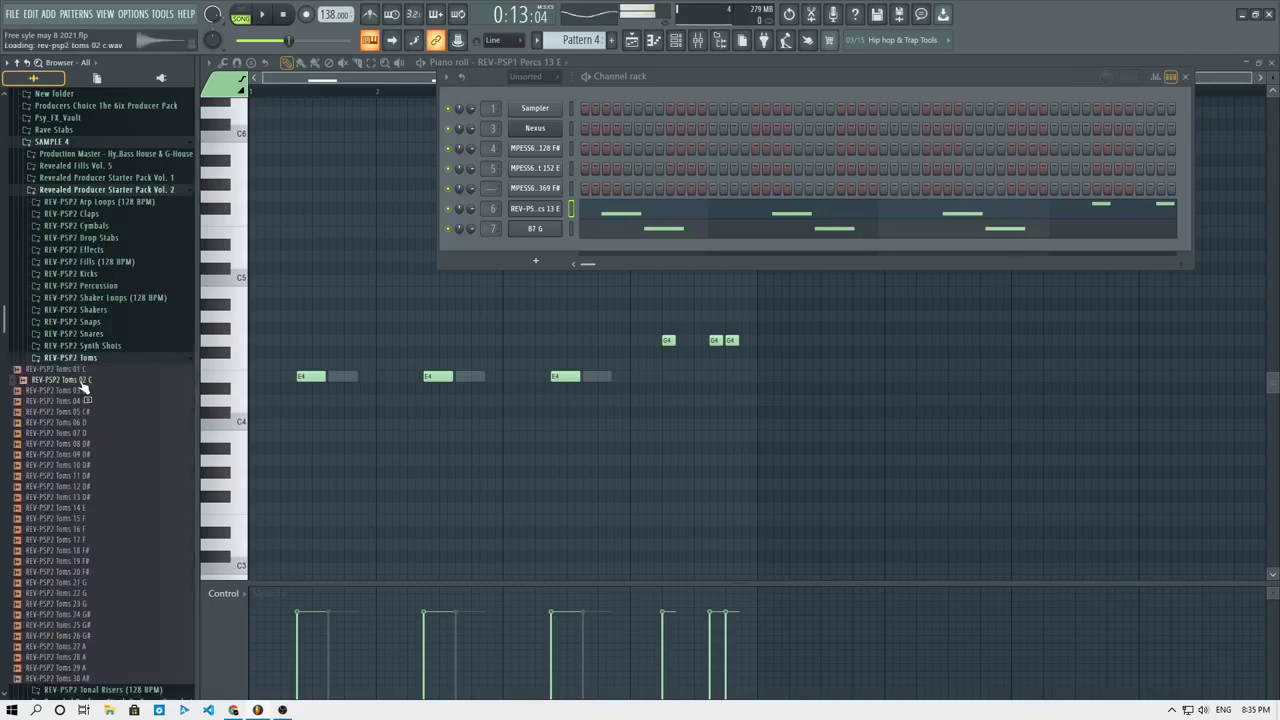
drag(72, 438, 84, 470)
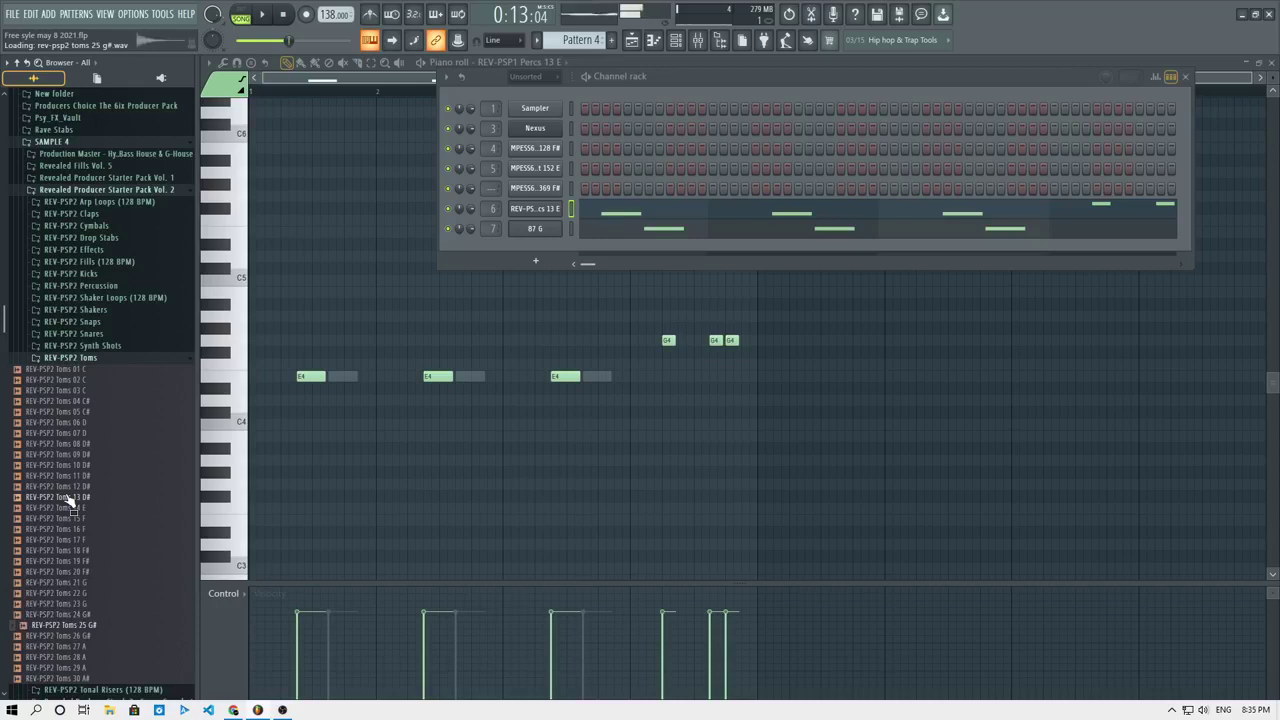
drag(80, 636, 86, 606)
drag(88, 483, 537, 211)
click(537, 210)
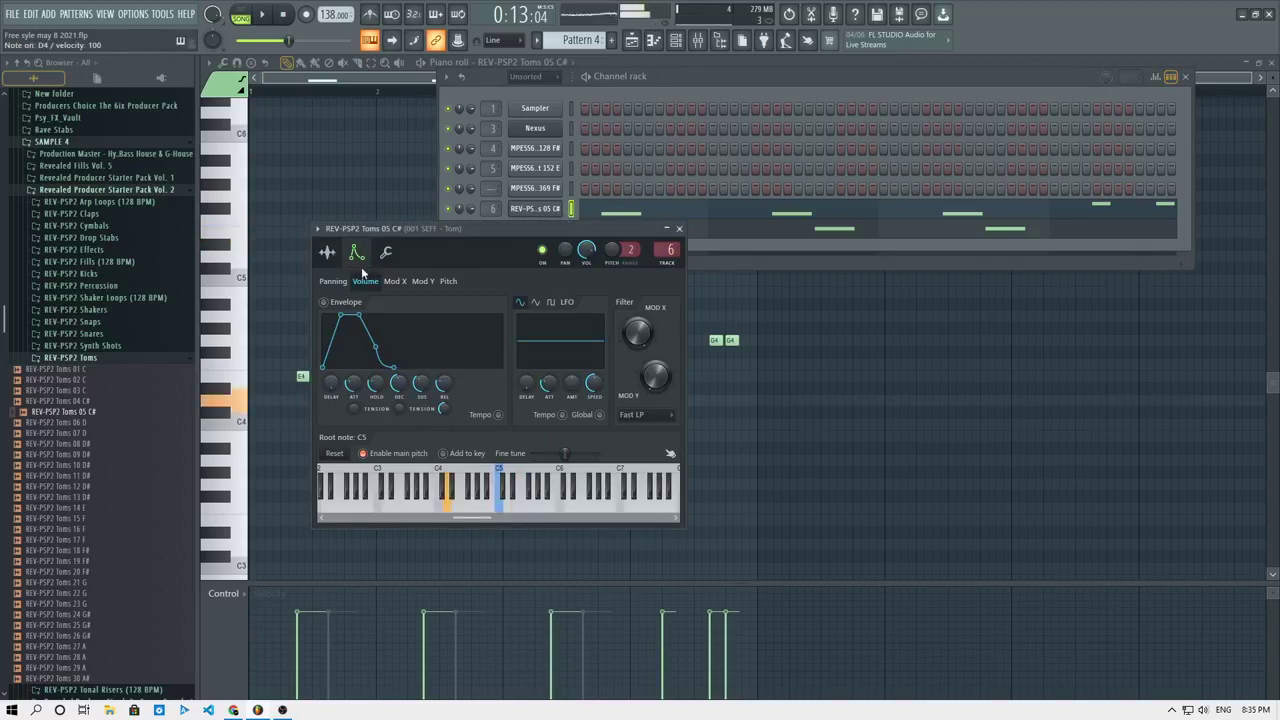
Listen to Pattern 4 with the REV-PSP2 Toms 05 C# sample in its piano roll and return to the playlist arrangement.
right_click(817, 440)
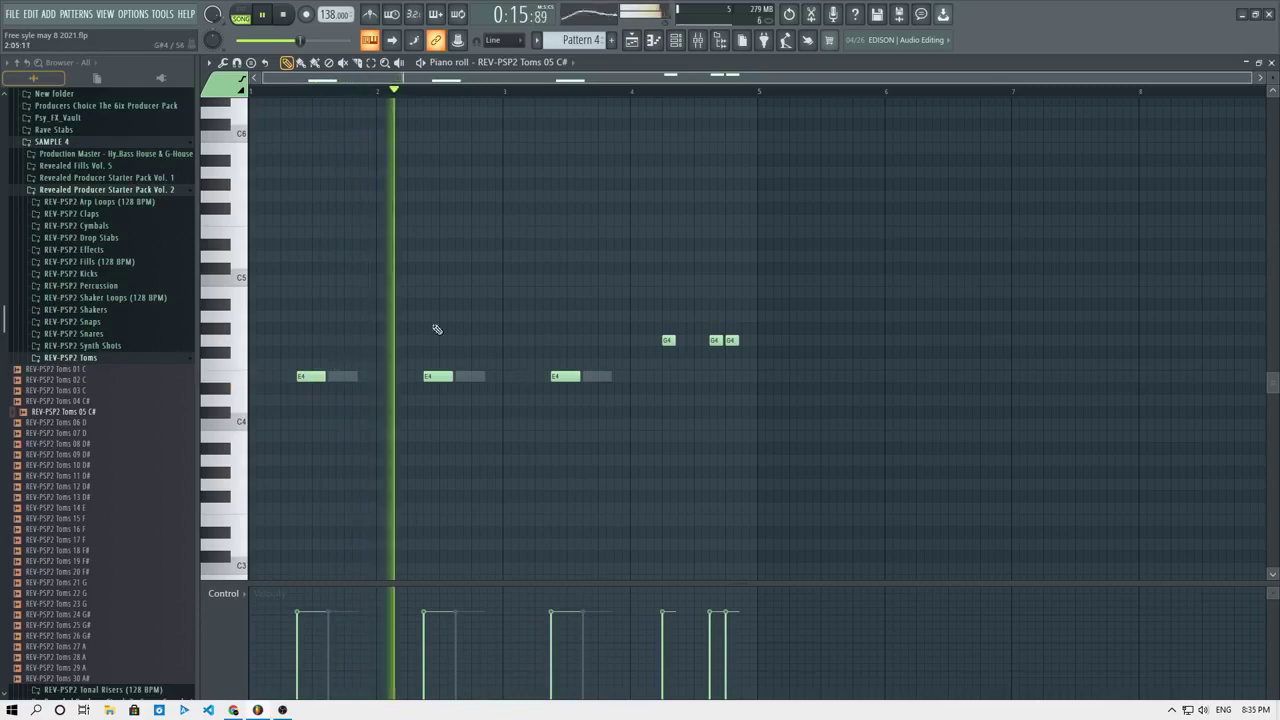
key(space)
key(F6)
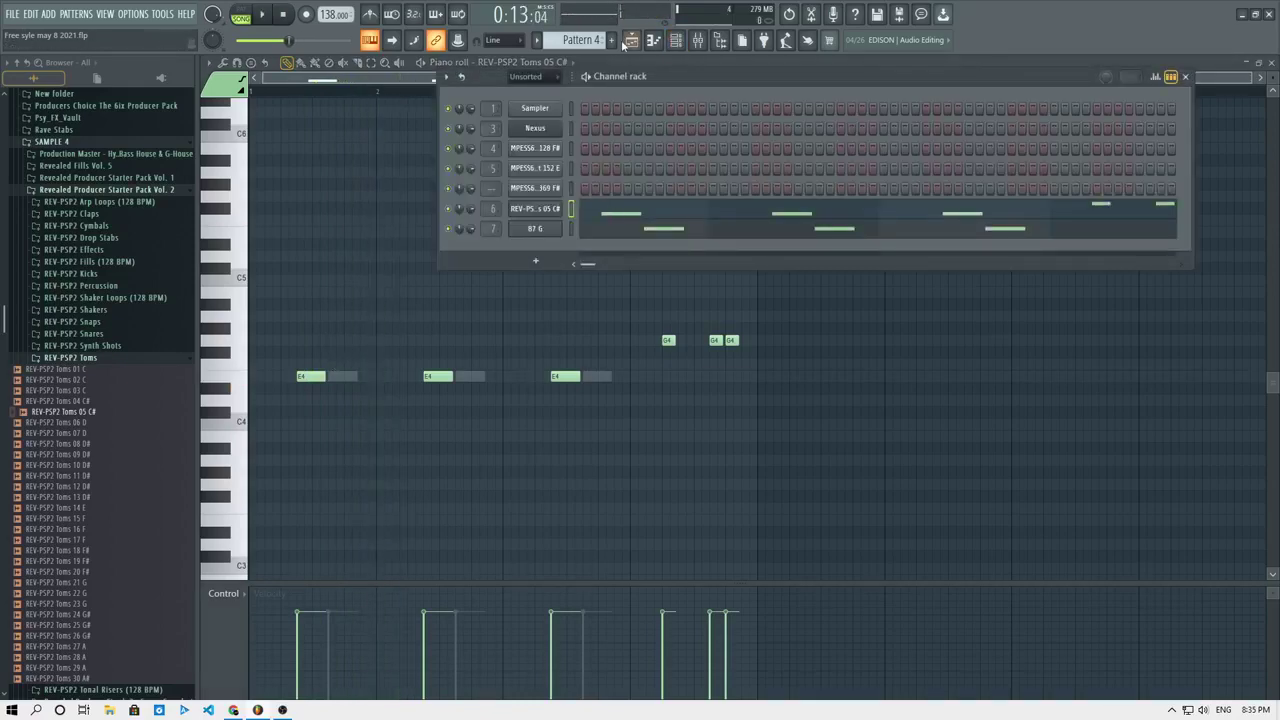
click(622, 44)
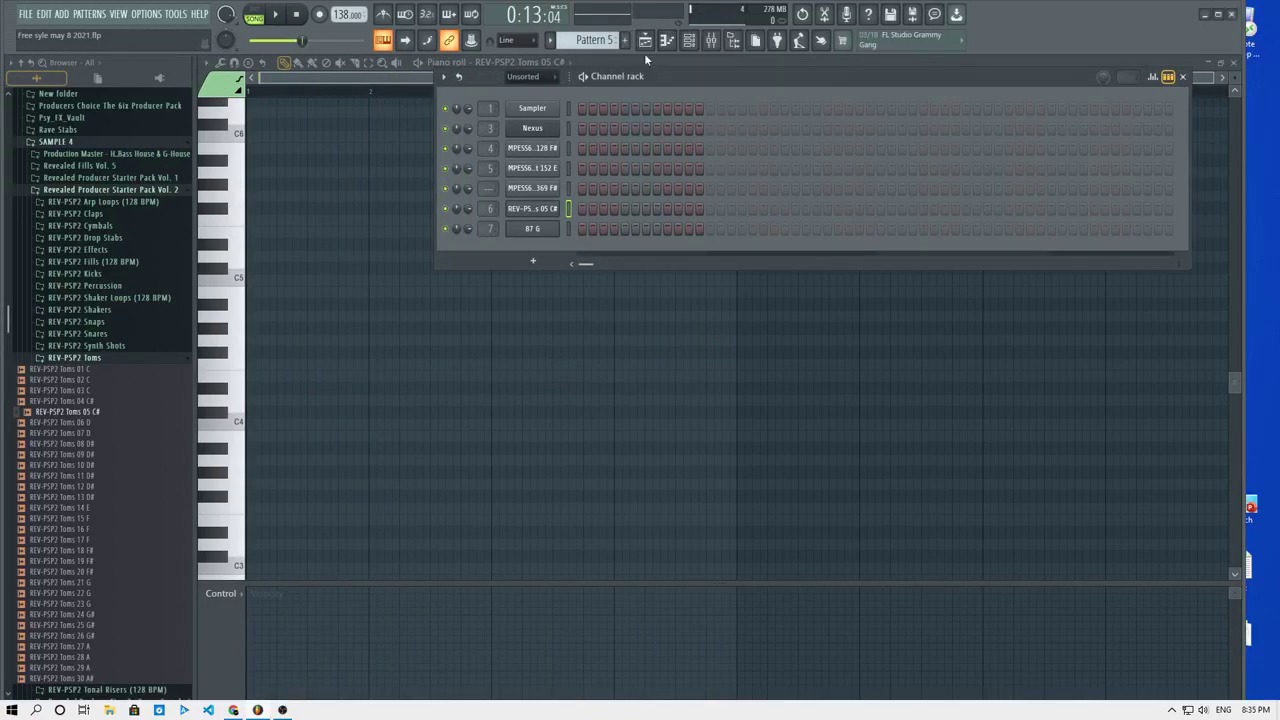
click(1219, 15)
click(653, 43)
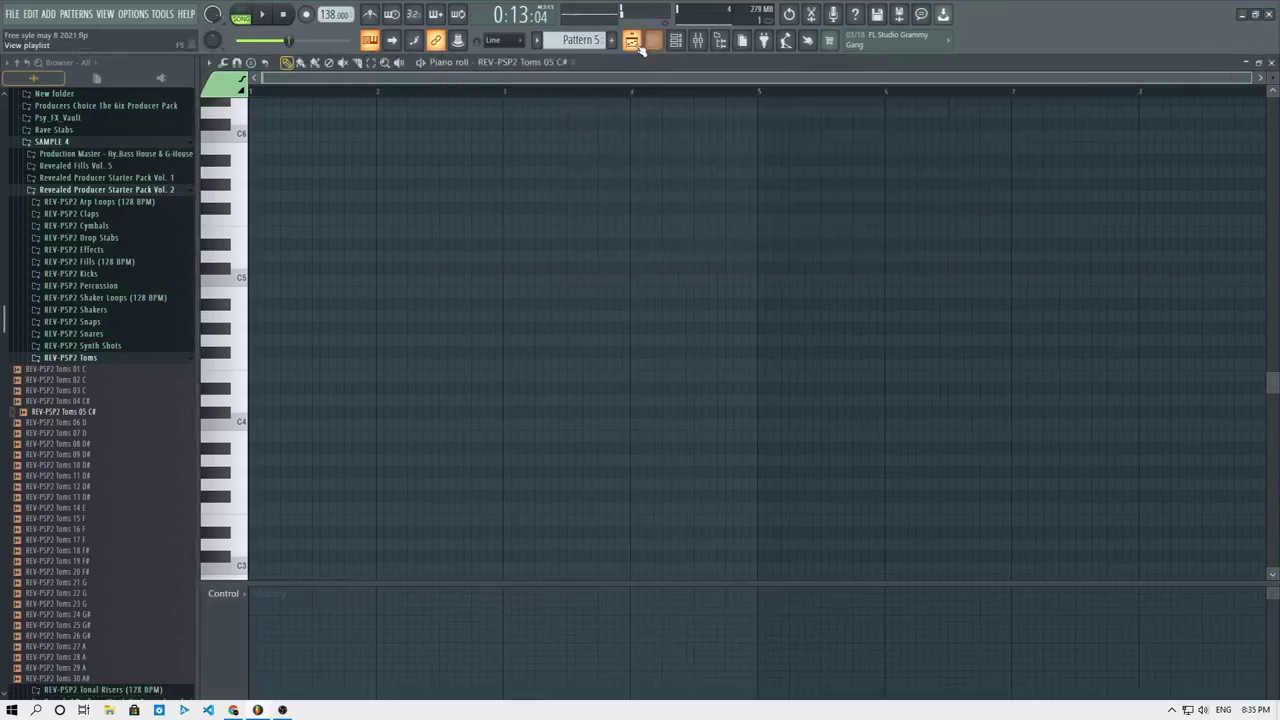
click(636, 43)
Even out the velocities of the last two short E5 notes of Synth Shot 128 F# in Pattern 3, lowering the final one.
double_click(624, 379)
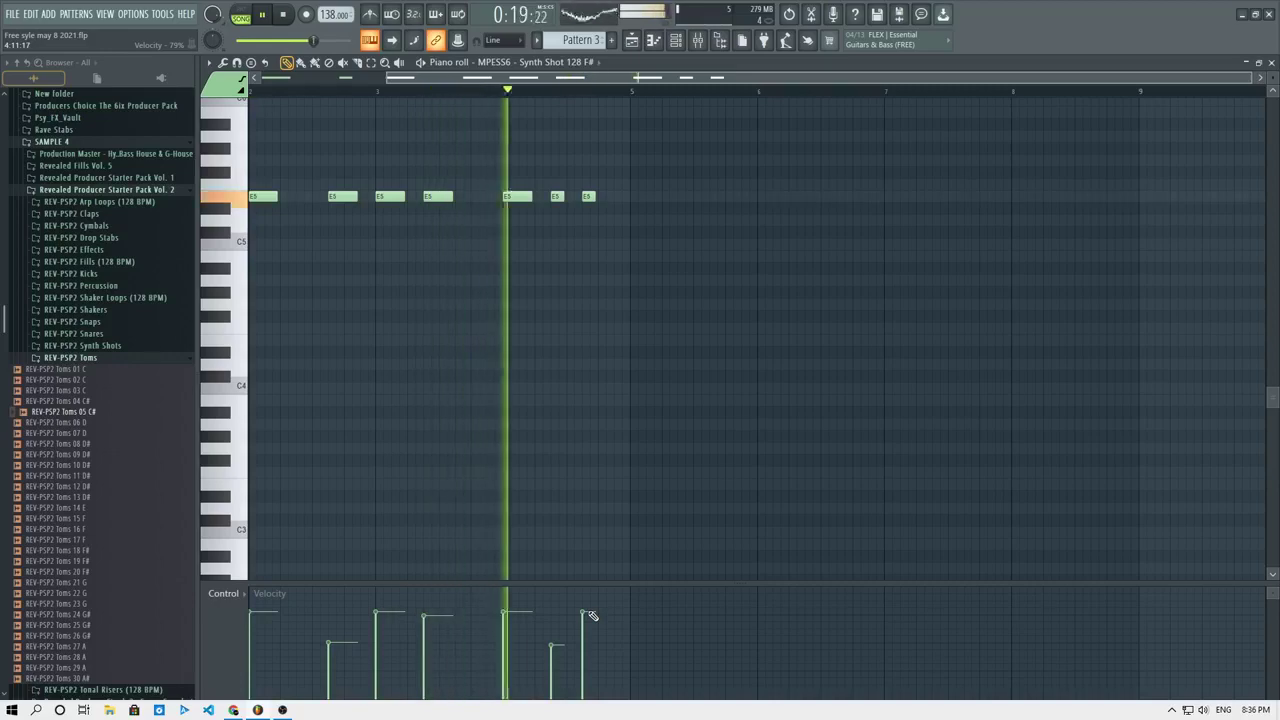
drag(591, 615, 596, 633)
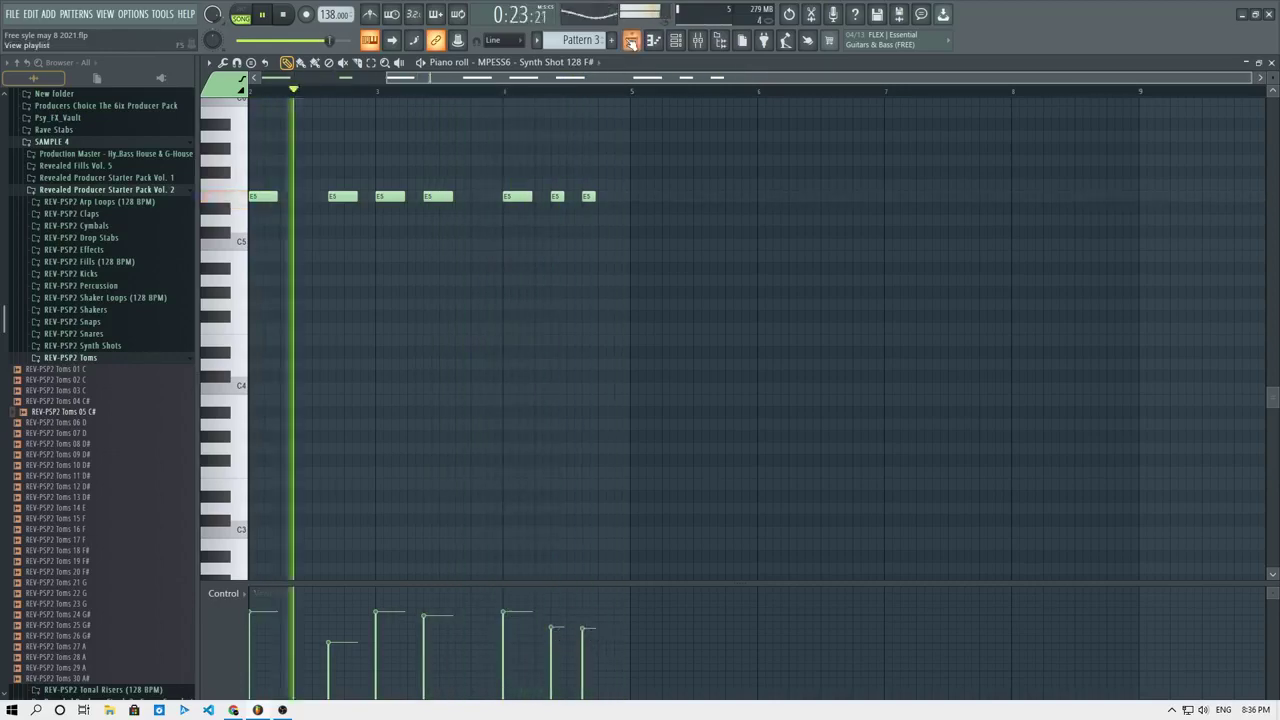
key(F5)
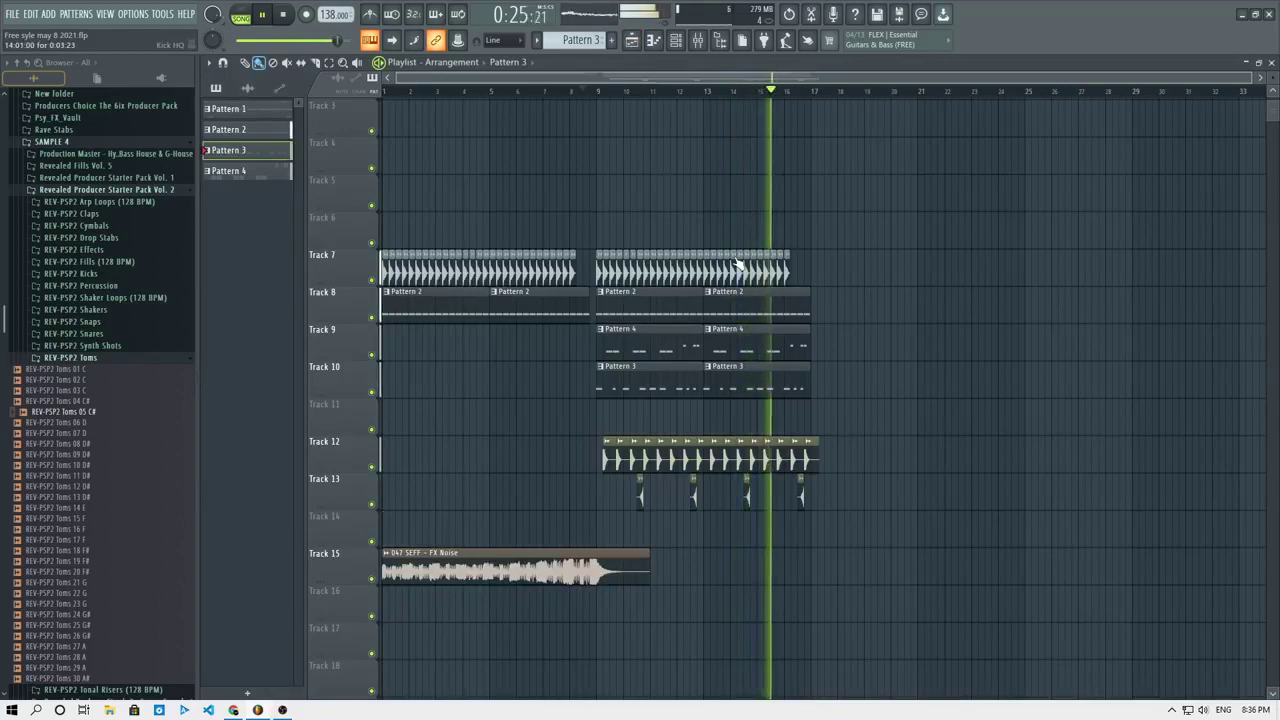
Duplicate all the kick, pattern and clap clips of the bar 9 section so the copies start at bar 17.
drag(864, 546, 594, 251)
key(space)
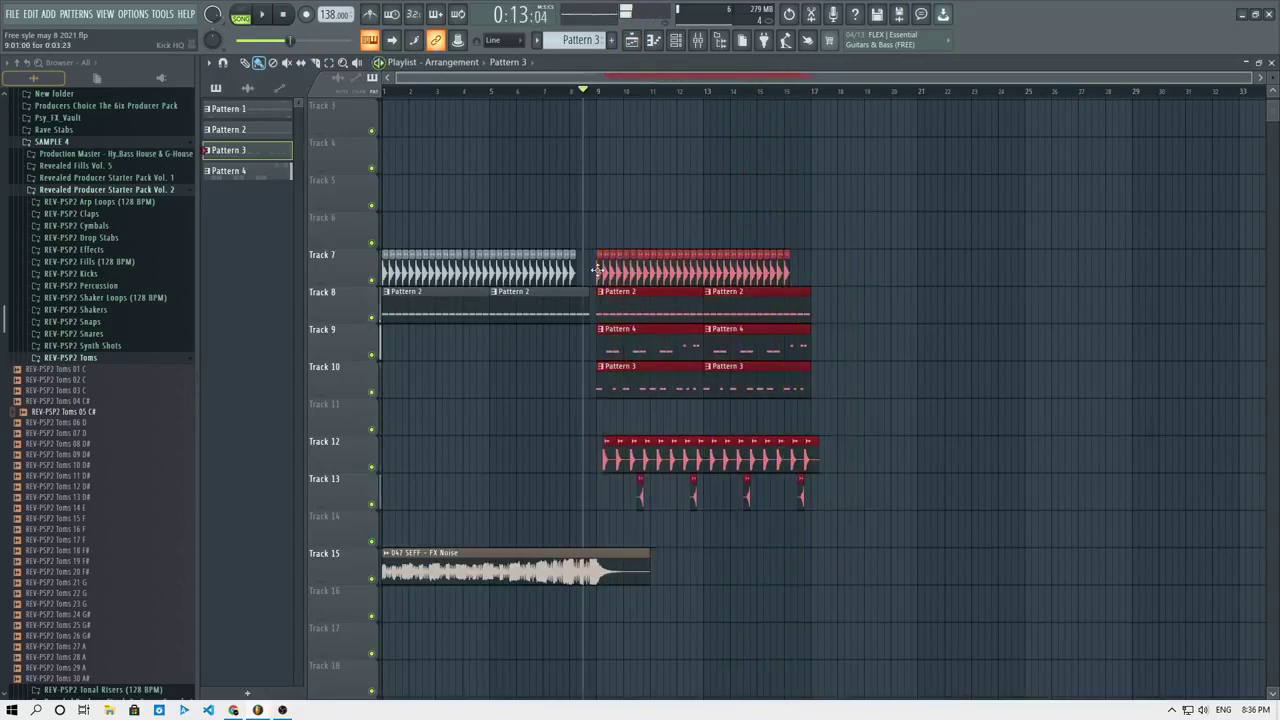
mouse_move(600, 298)
mouse_down()
mouse_move(835, 298)
mouse_move(600, 298)
mouse_up()
key(ctrl+b)
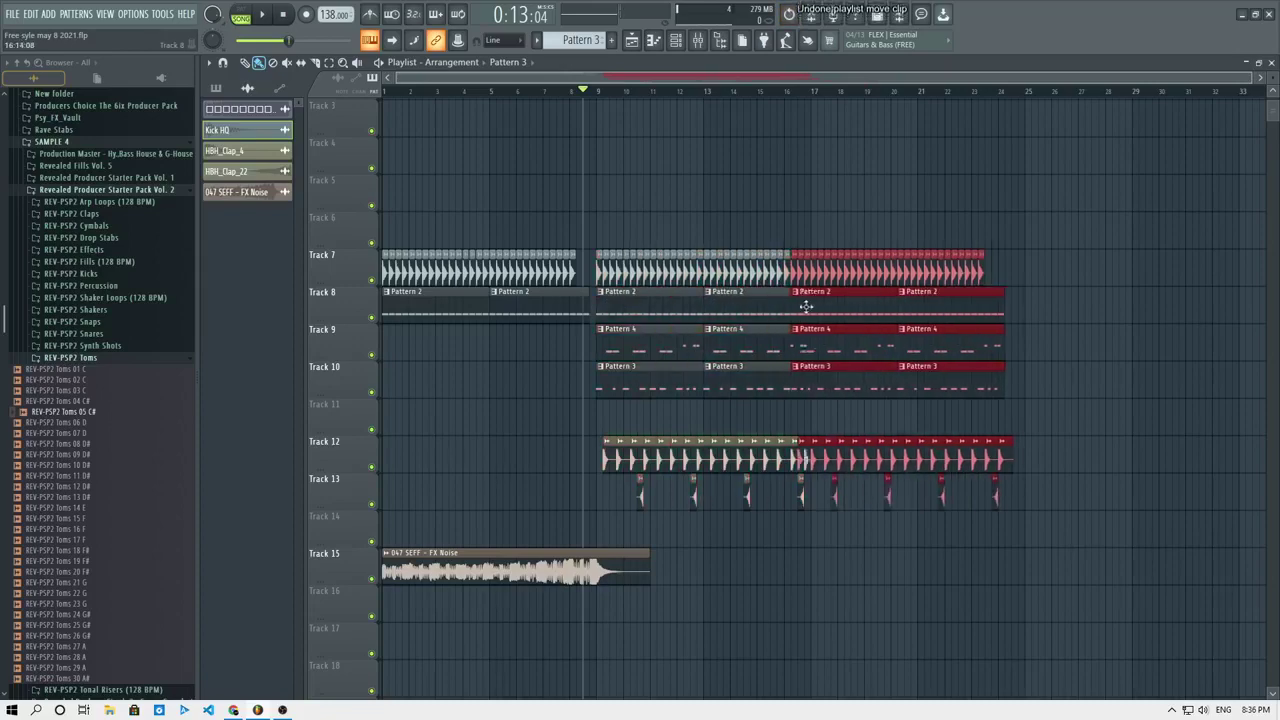
key(space)
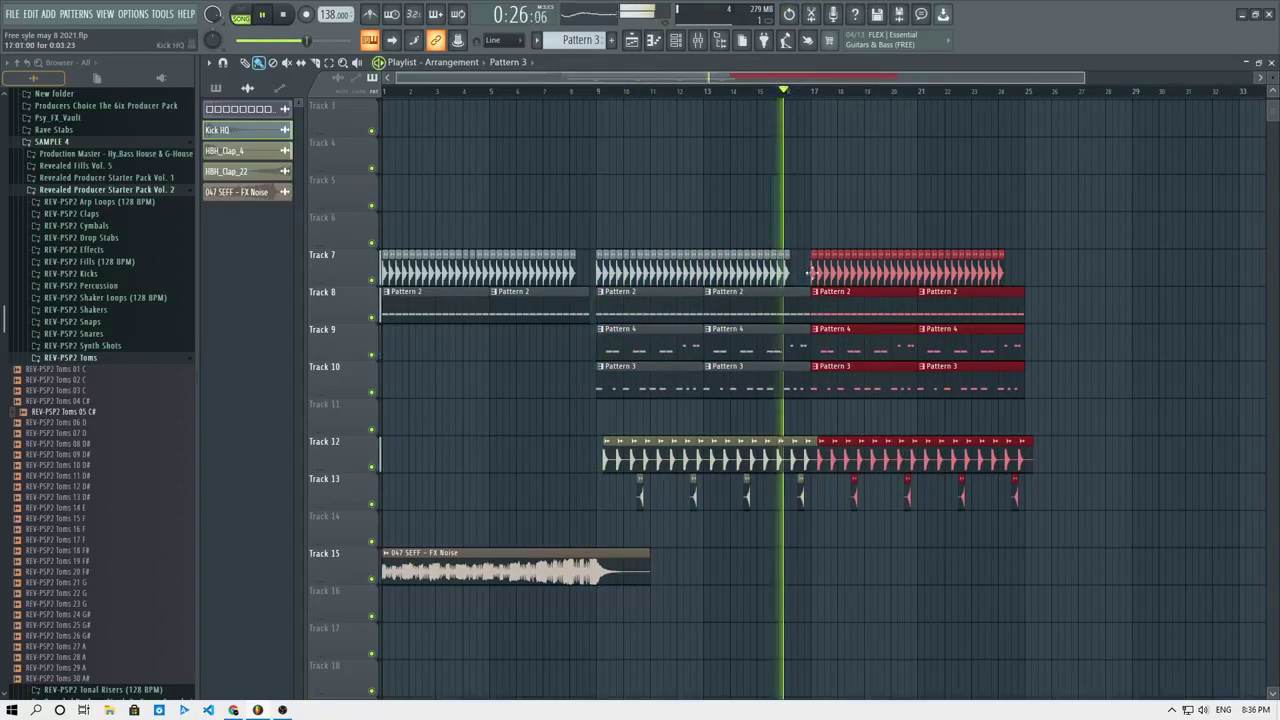
Shorten the second Pattern 4 clip on Track 9 to end at bar 16 and trim the Pattern 3 clip below it early in bar 16.
scroll(812, 272, up, 5)
ctrl+click(789, 417)
key(space)
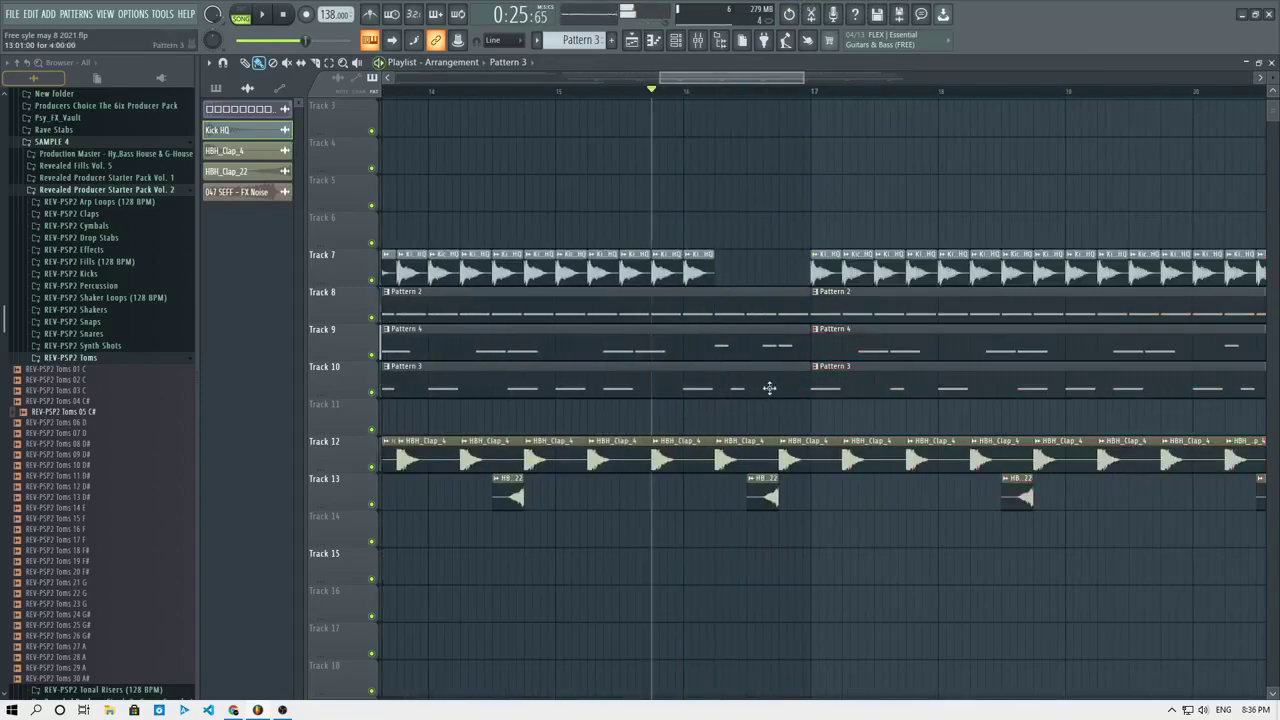
key(space)
key(space)
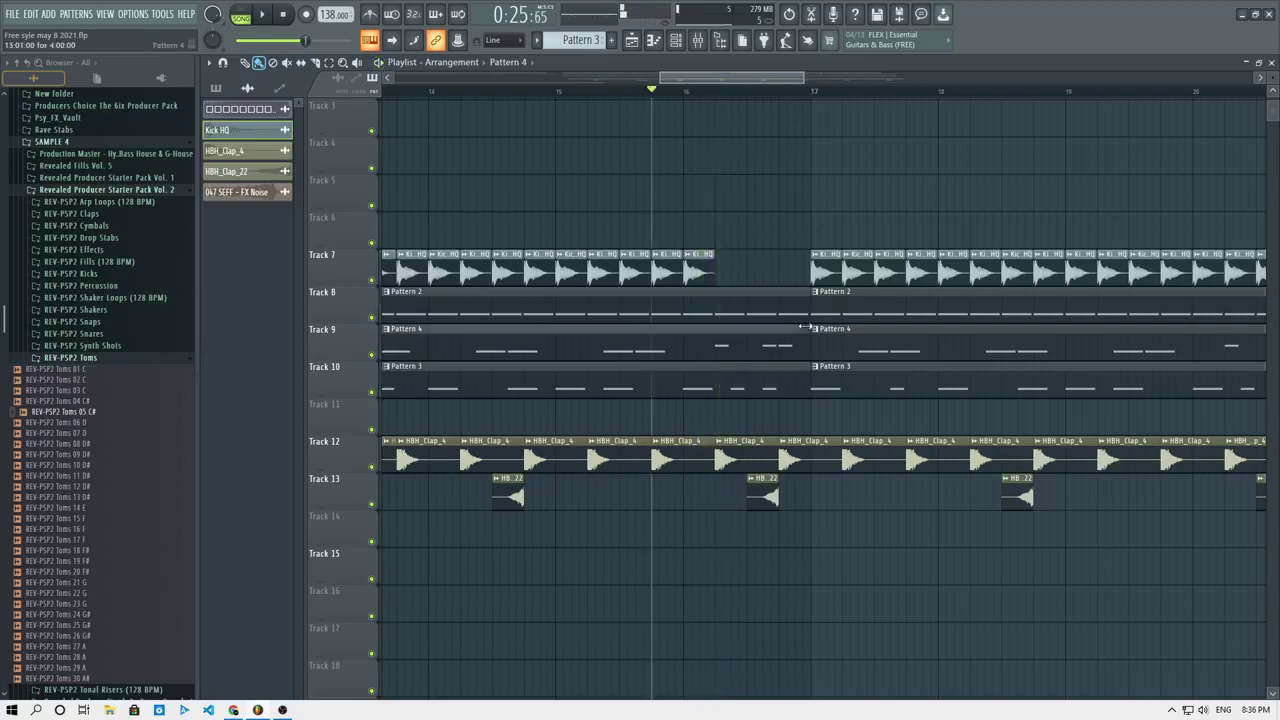
drag(810, 333, 682, 335)
key(space)
key(space)
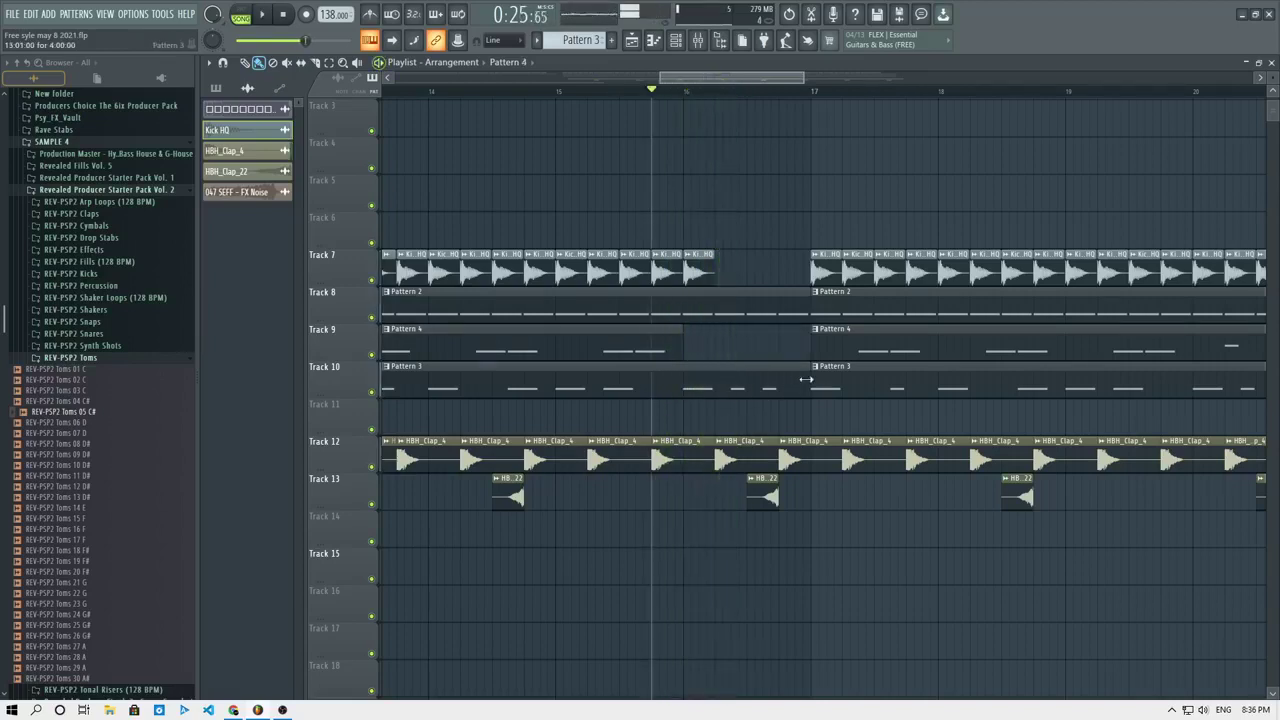
drag(810, 385, 722, 387)
key(space)
Add extra HBH_Clap_4 hits in bar 16 on Track 12 as a clap fill, keeping the HBH_Clap_22 clip on Track 13.
click(763, 455)
right_click(763, 491)
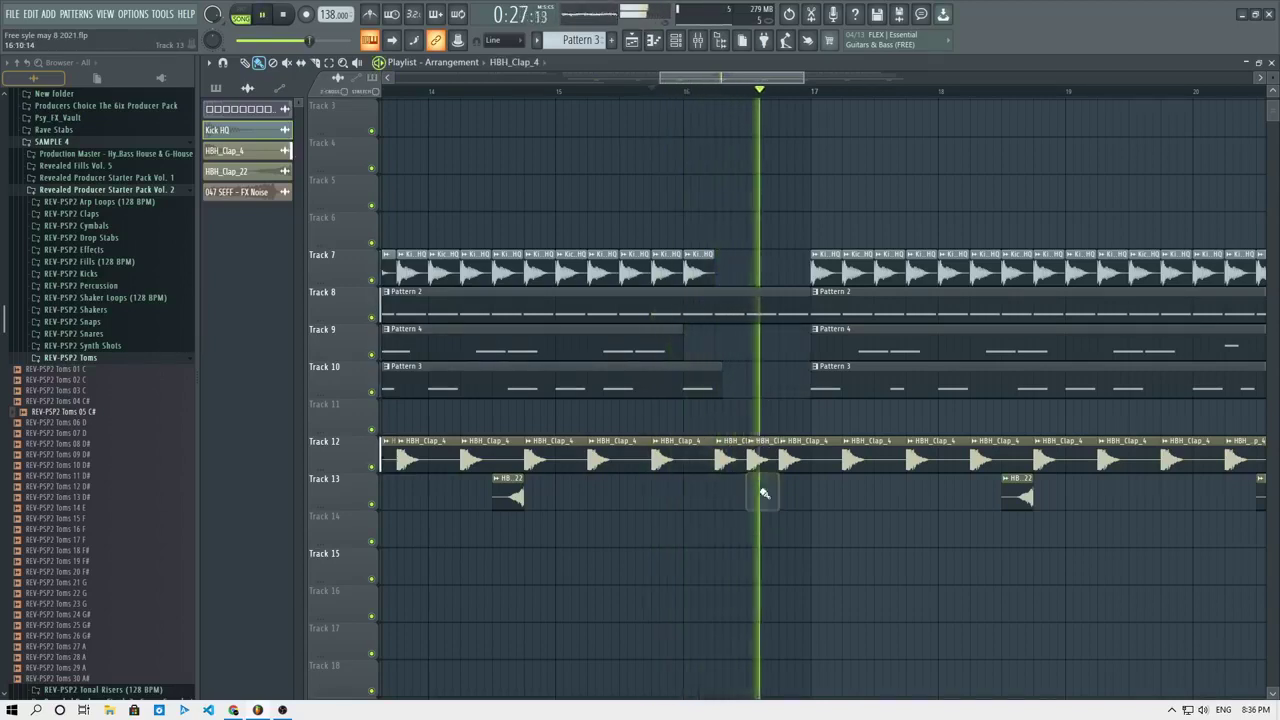
key(space)
key(ctrl+z)
key(space)
click(749, 455)
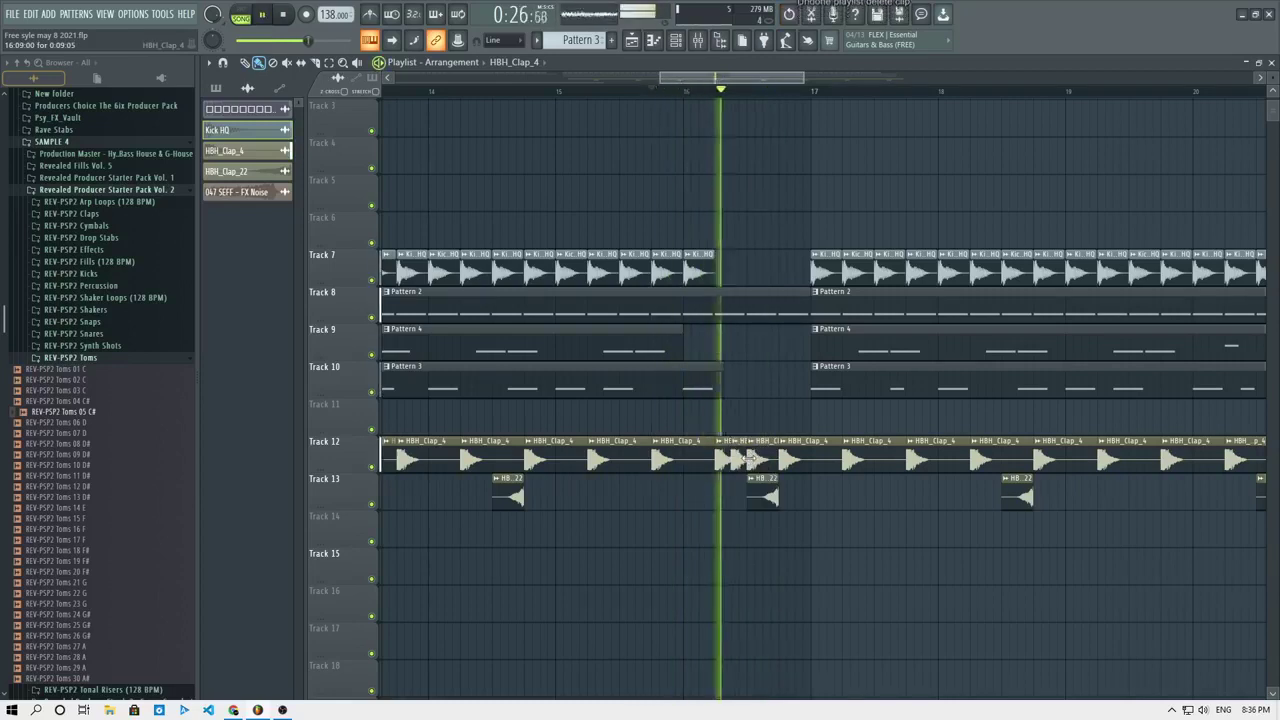
Extend the trimmed Pattern 3 clip on Track 10 back to bar 17 and listen to the transition into the duplicated section.
ctrl+scroll(731, 400, down, 3)
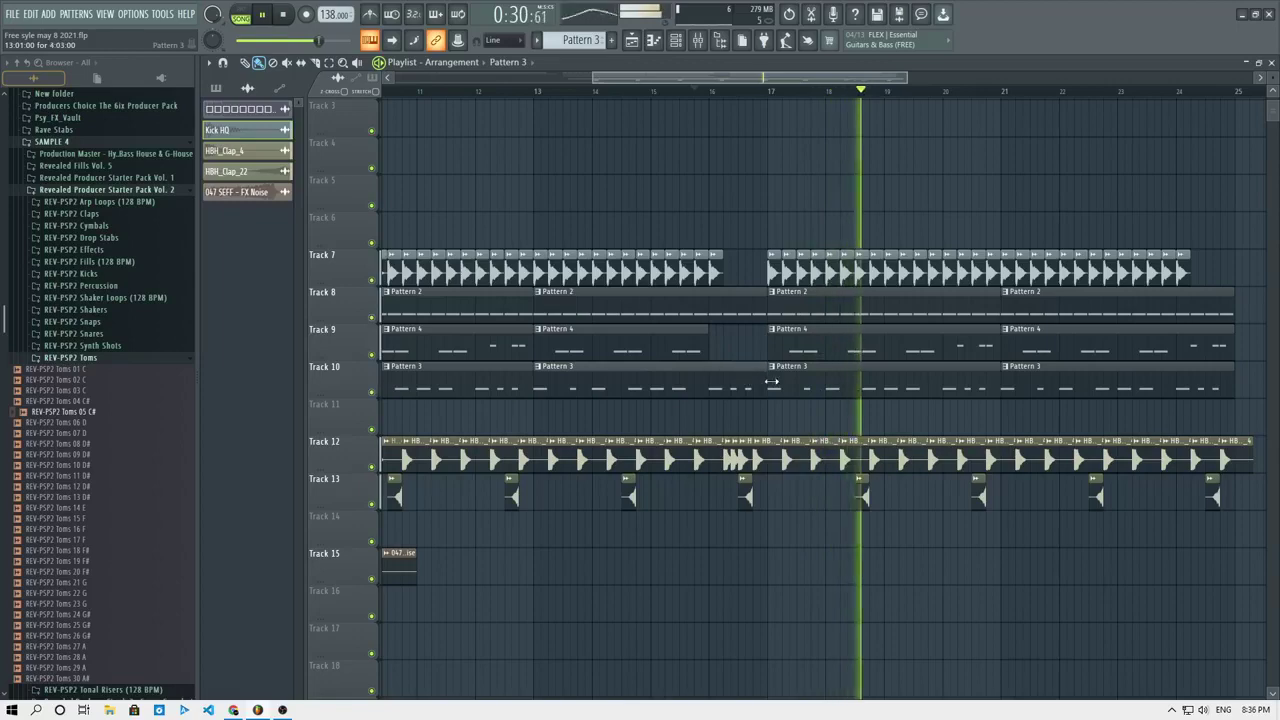
ctrl+scroll(741, 357, down, 3)
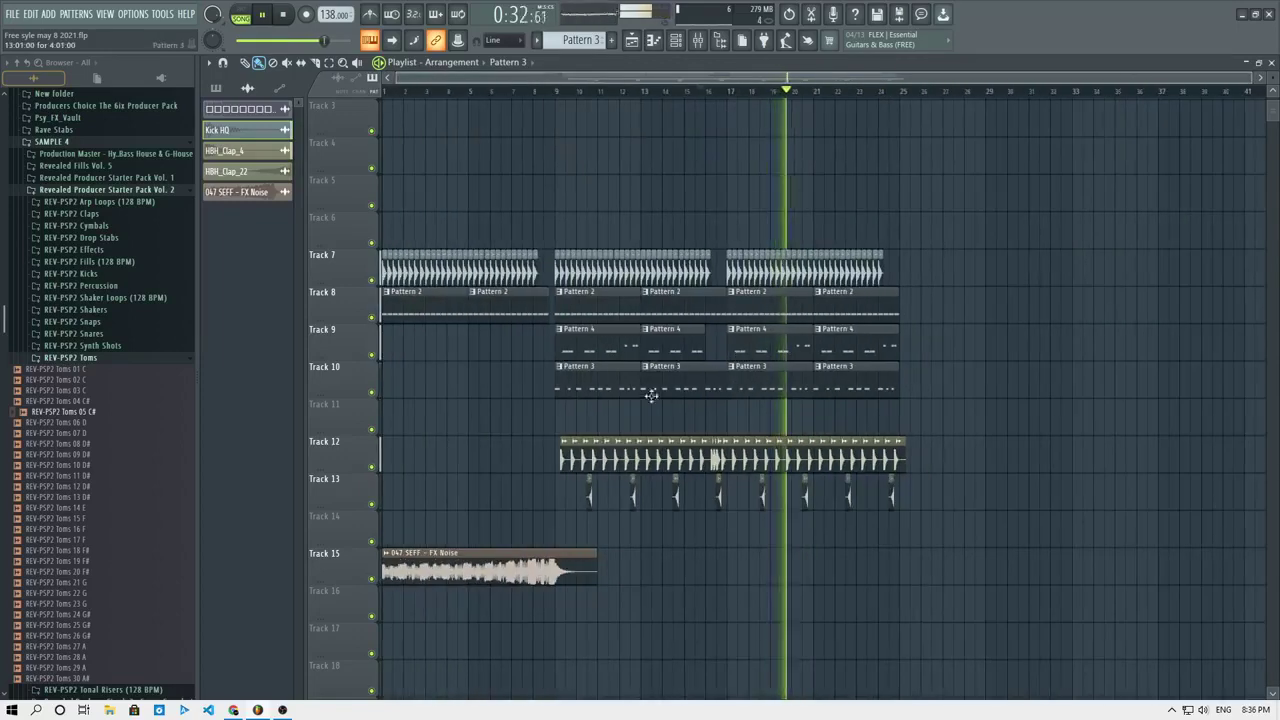
key(space)
Replace the sample on the mixer track 6 tom channel with REV-PSP2 Toms 03 C.
click(90, 391)
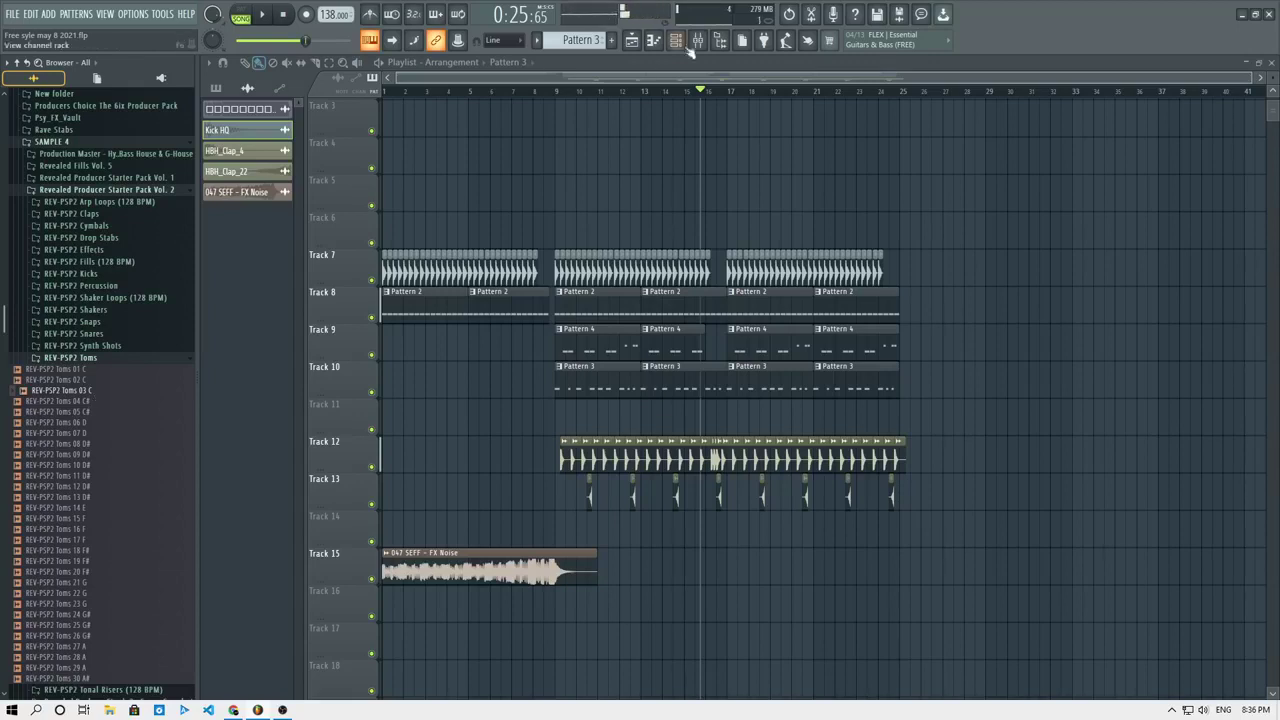
click(676, 46)
click(530, 78)
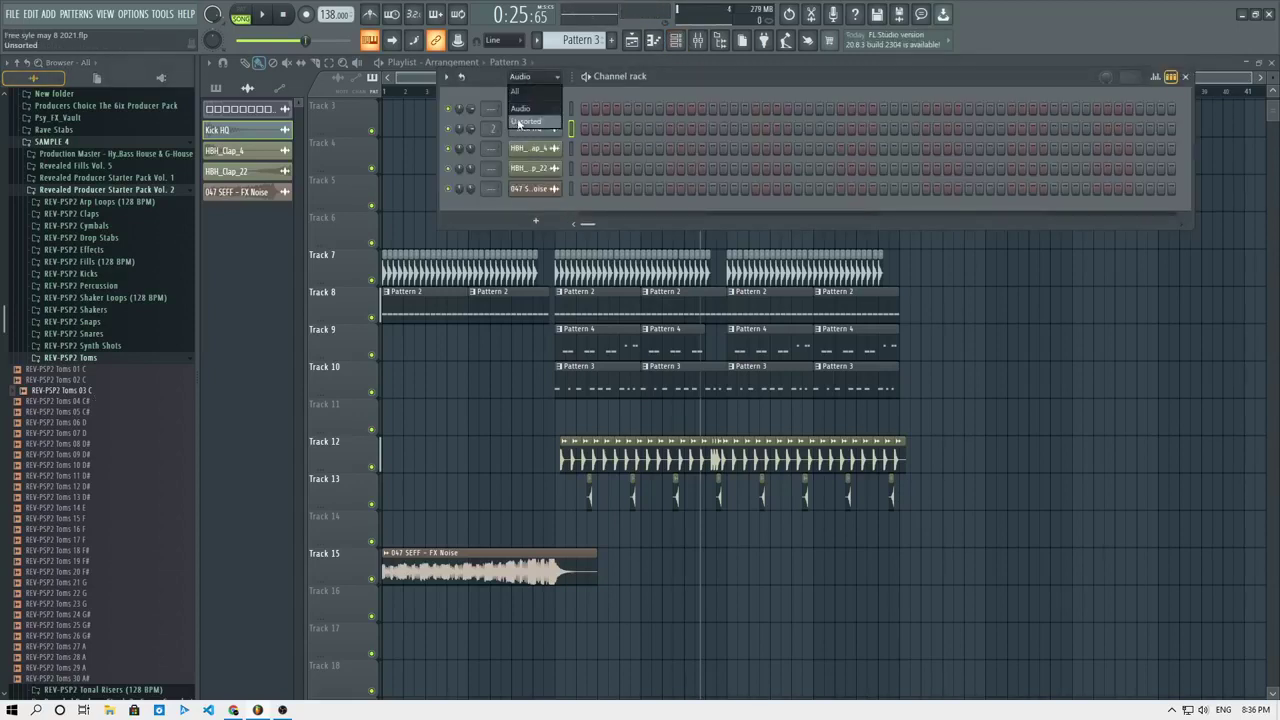
click(524, 121)
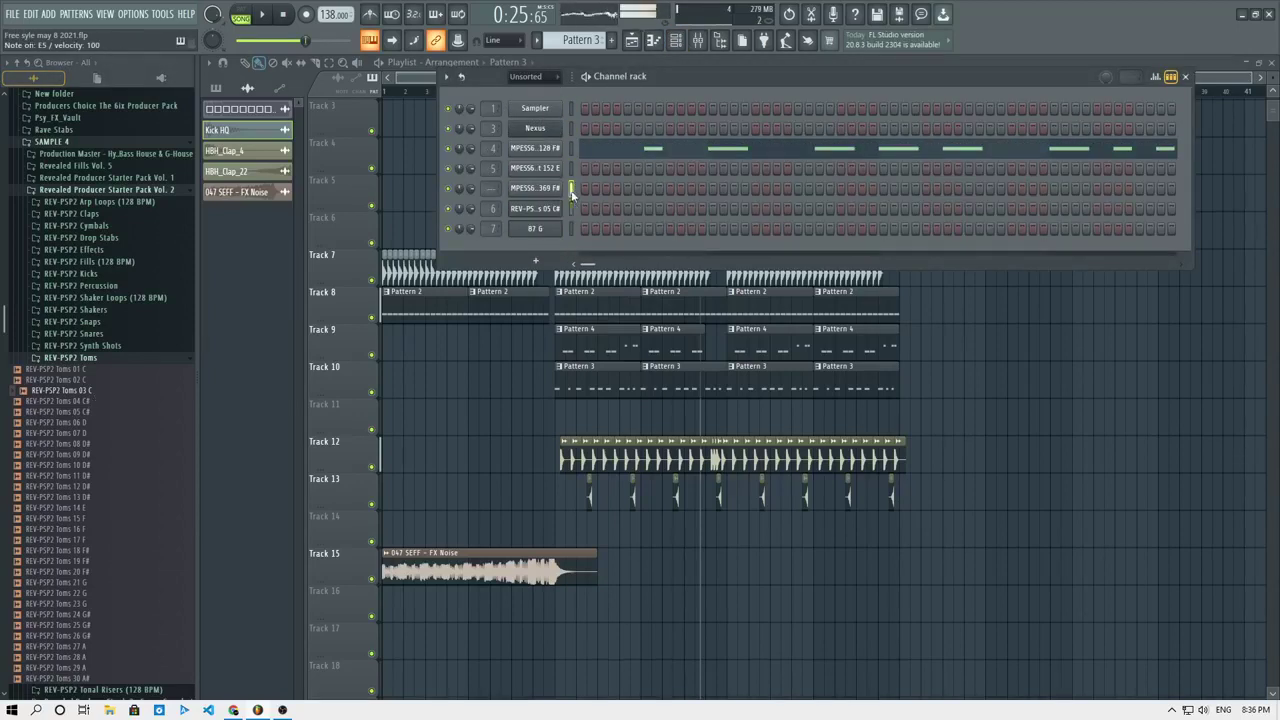
mouse_move(95, 392)
mouse_down()
mouse_move(528, 245)
mouse_move(535, 203)
mouse_move(395, 258)
mouse_move(113, 408)
mouse_up()
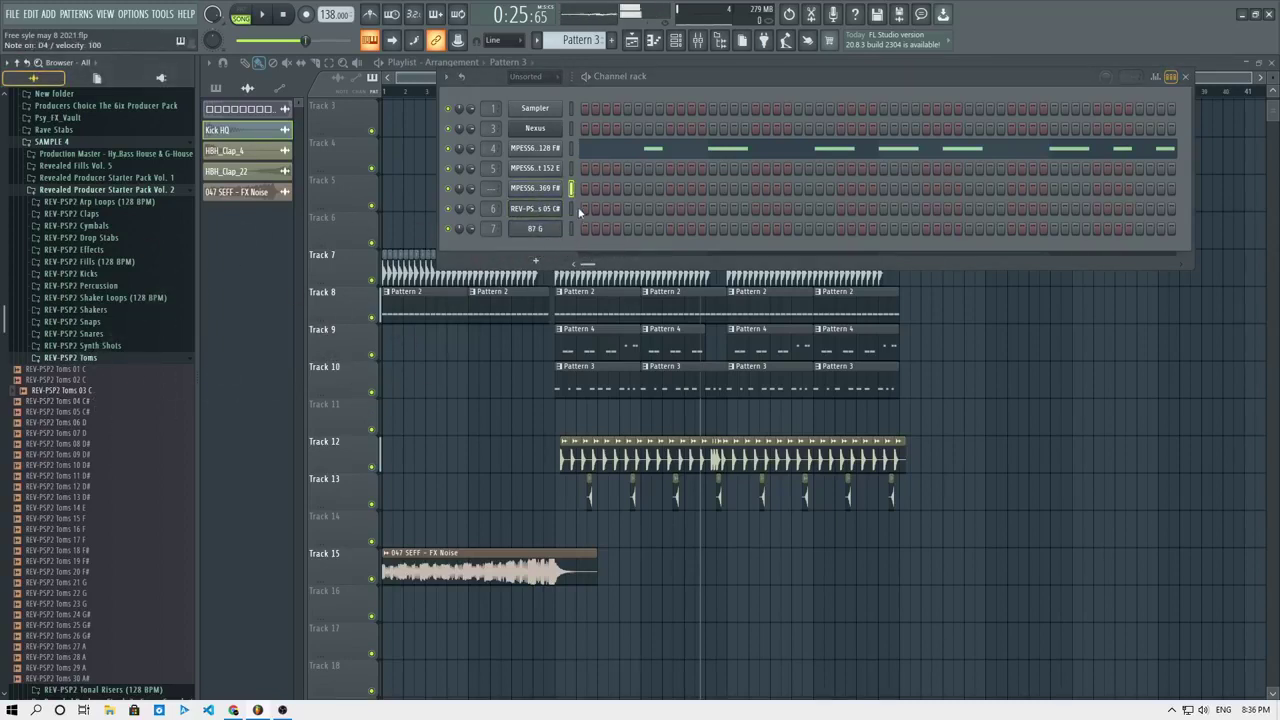
click(572, 208)
right_click(85, 398)
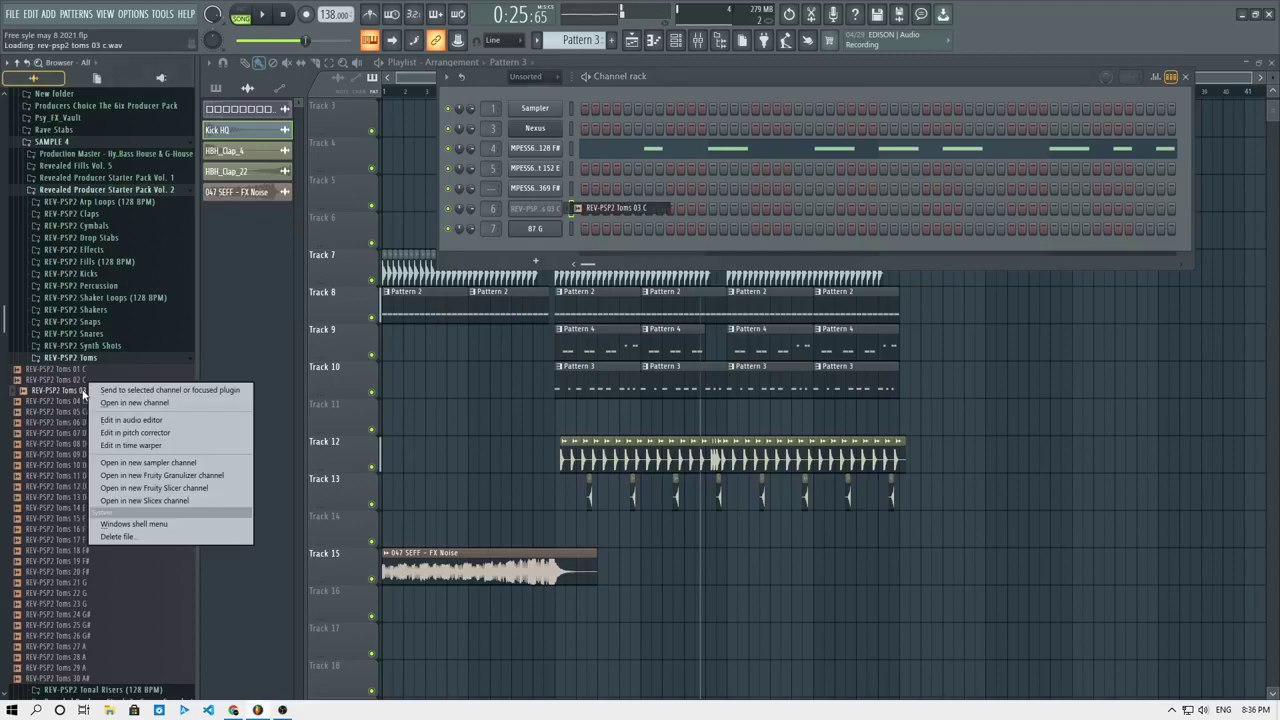
click(150, 393)
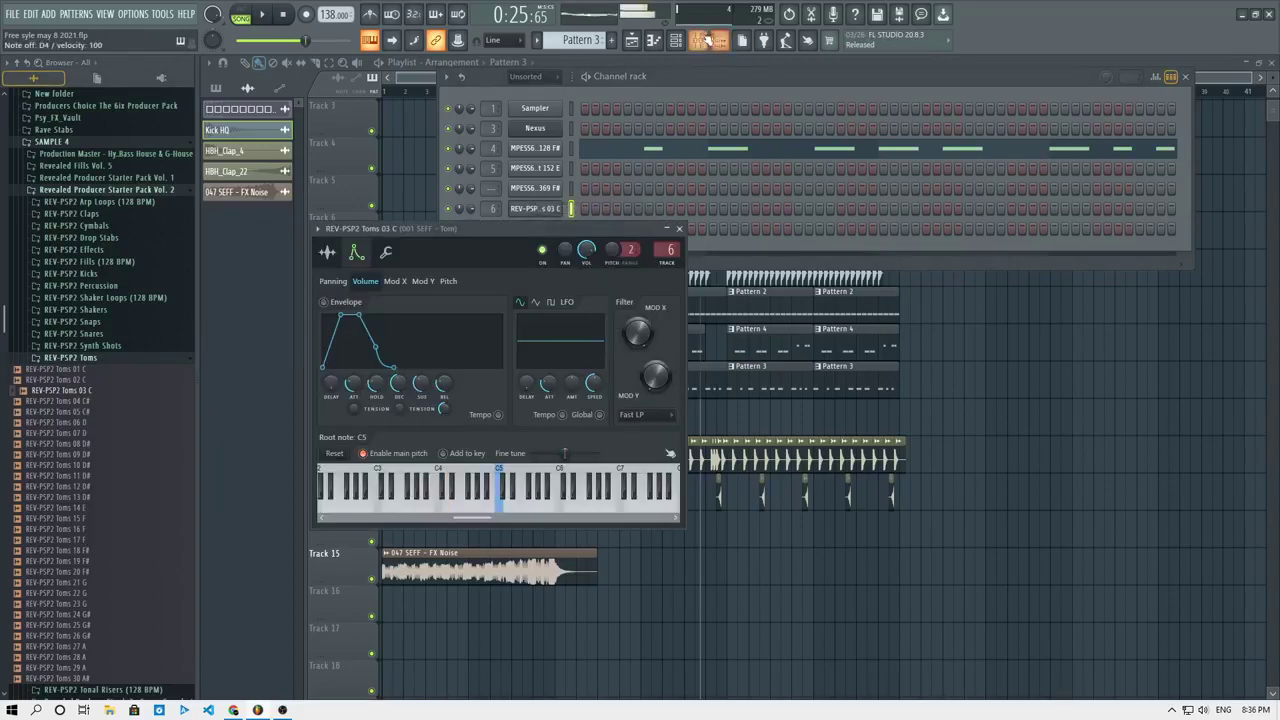
Move band 1 lower in the Tom track's Fruity Parametric EQ 2, slightly boost band 2 in the lows, and listen to the arrangement.
click(707, 40)
click(1190, 147)
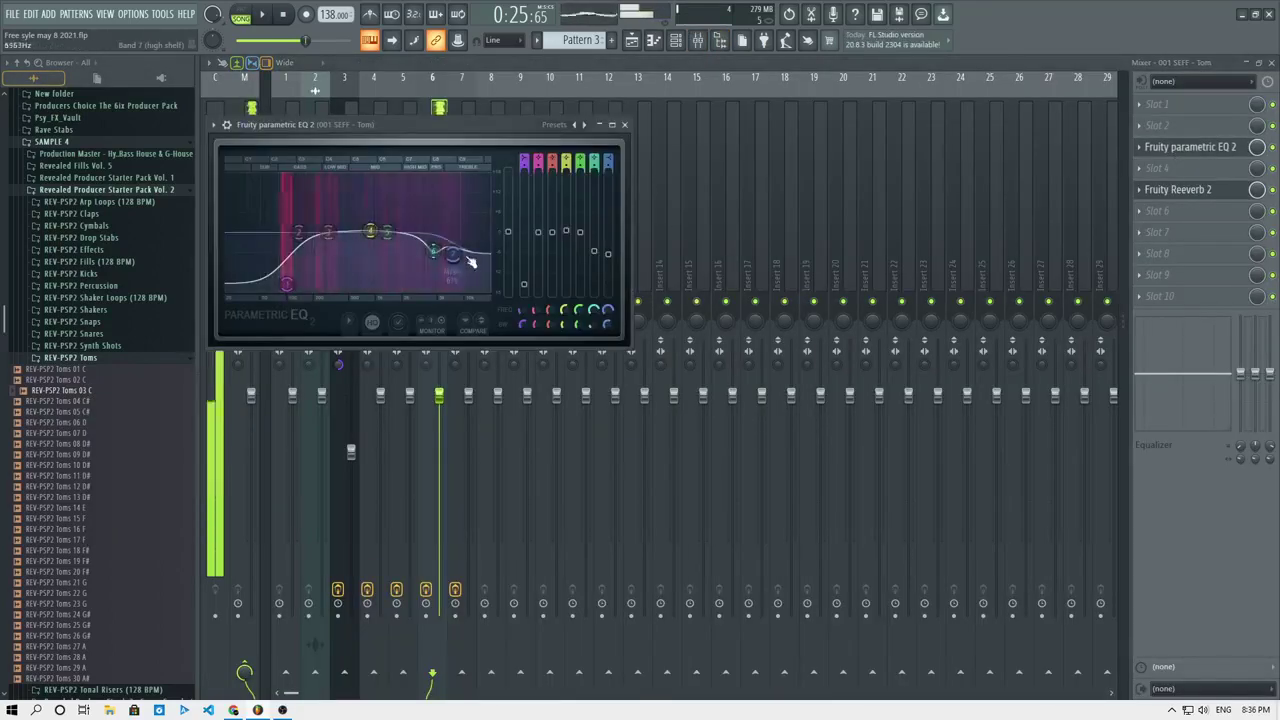
drag(287, 284, 255, 289)
drag(298, 233, 287, 222)
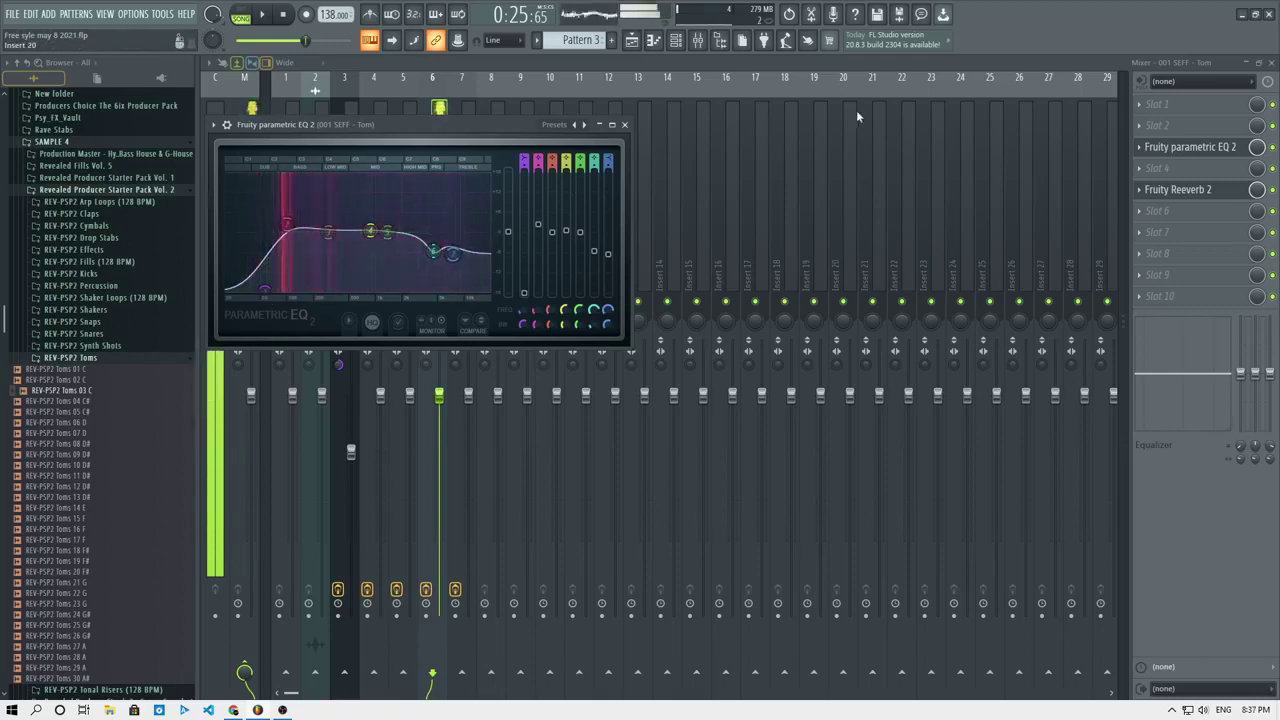
key(F7)
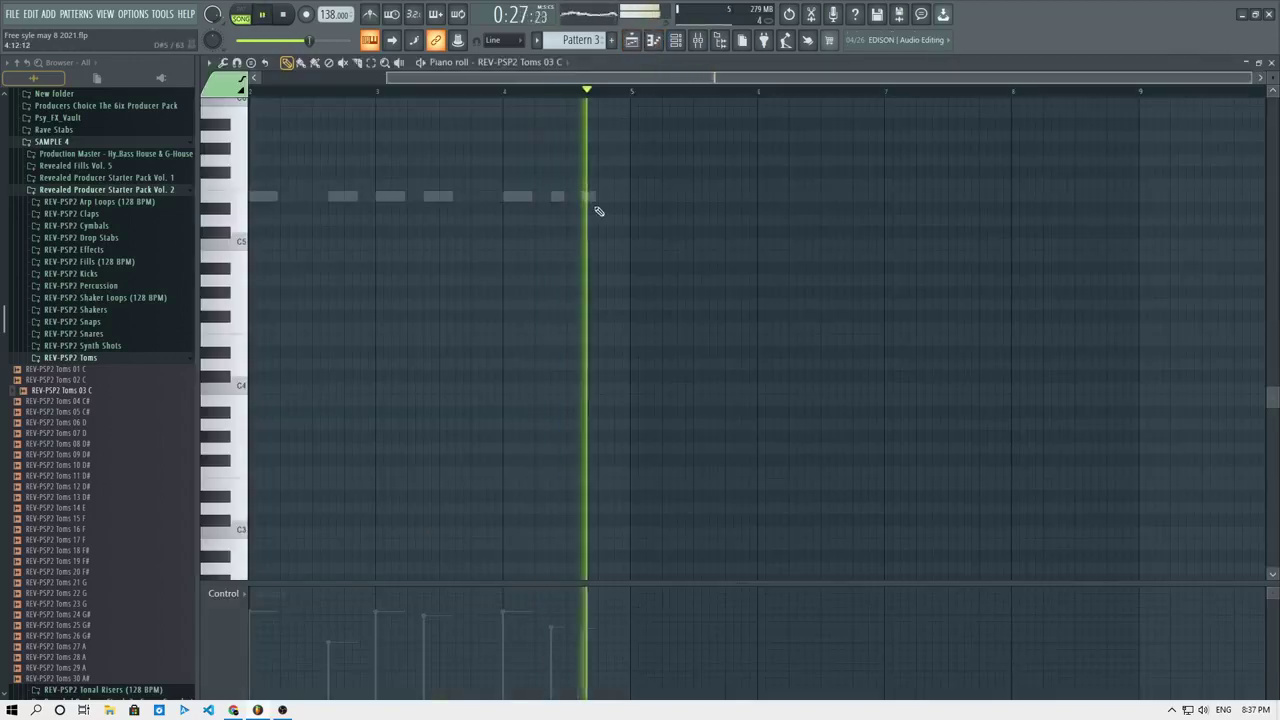
key(F5)
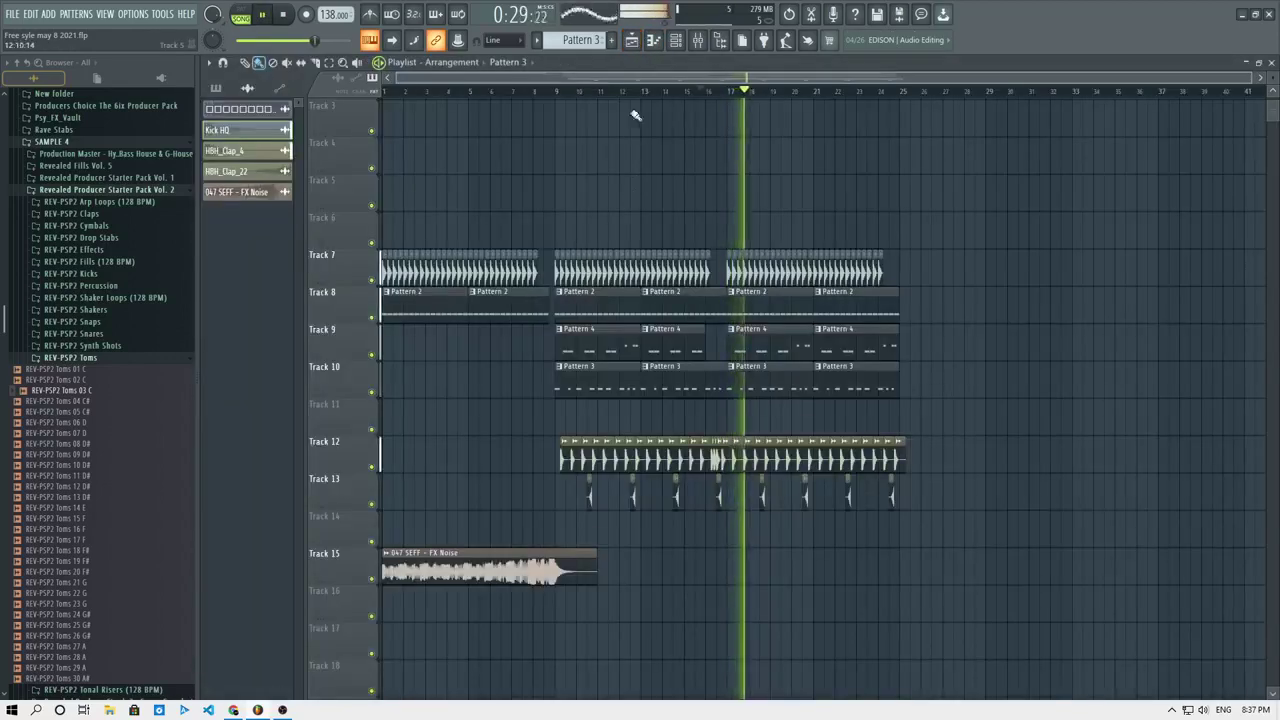
key(space)
Transpose all the tom notes in Pattern 4 up one octave to E5 and G5 and listen to them in the arrangement.
key(F6)
click(655, 147)
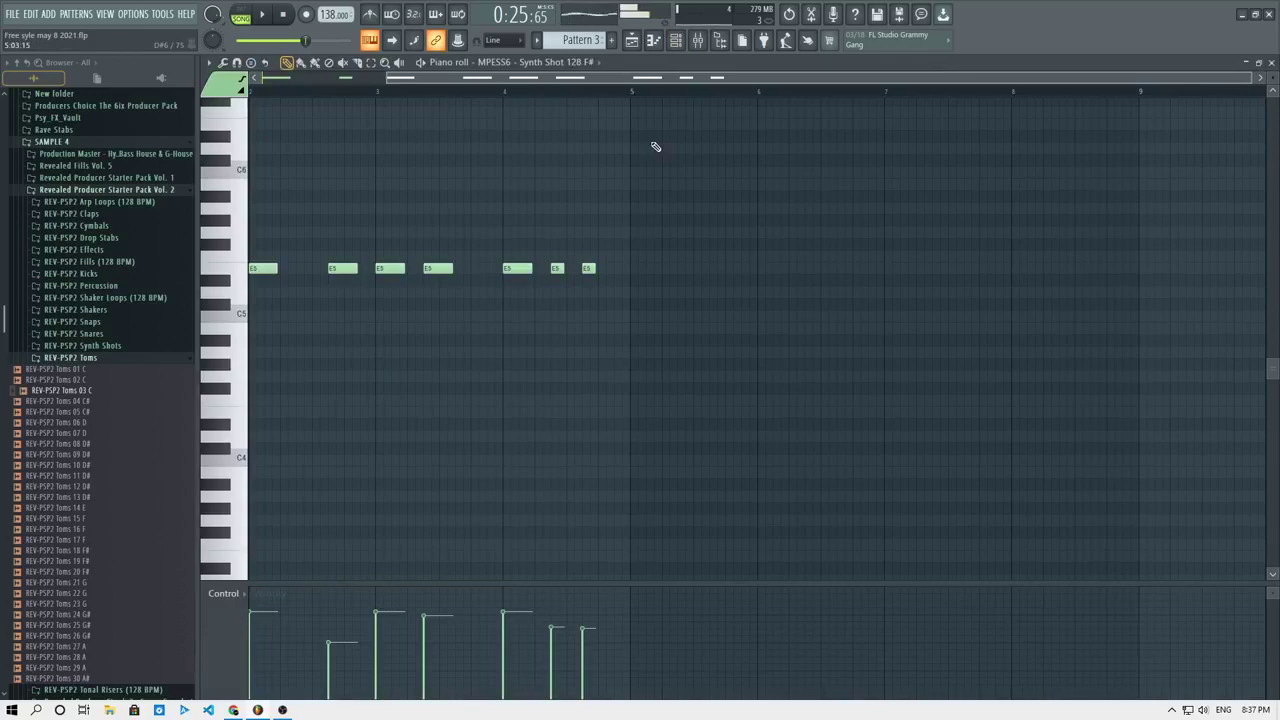
click(631, 41)
double_click(657, 341)
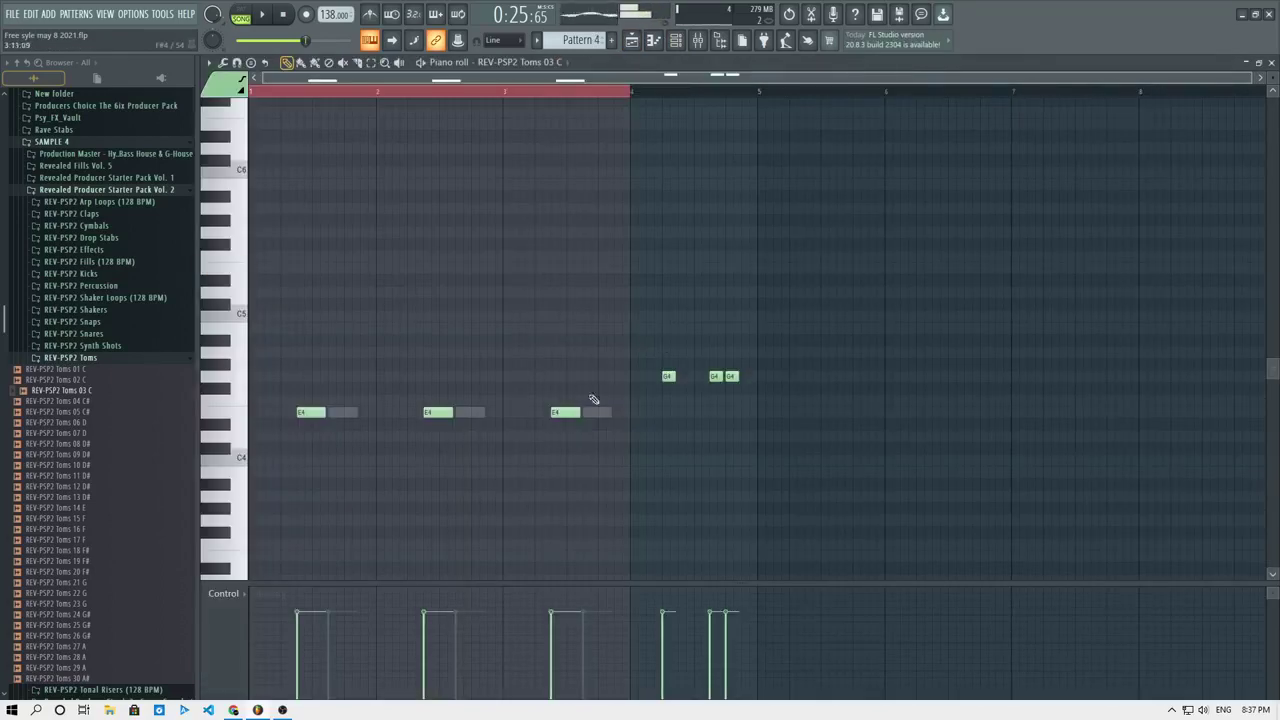
key(ctrl+a)
key(ctrl+Up)
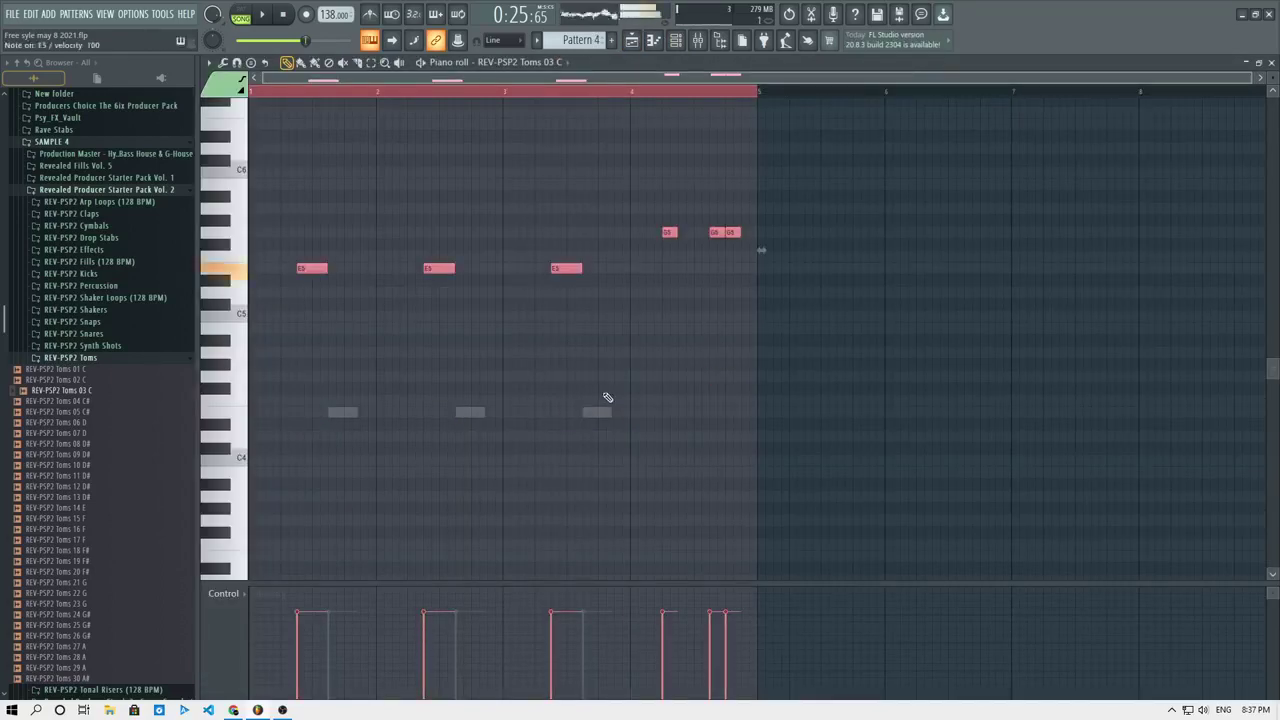
key(space)
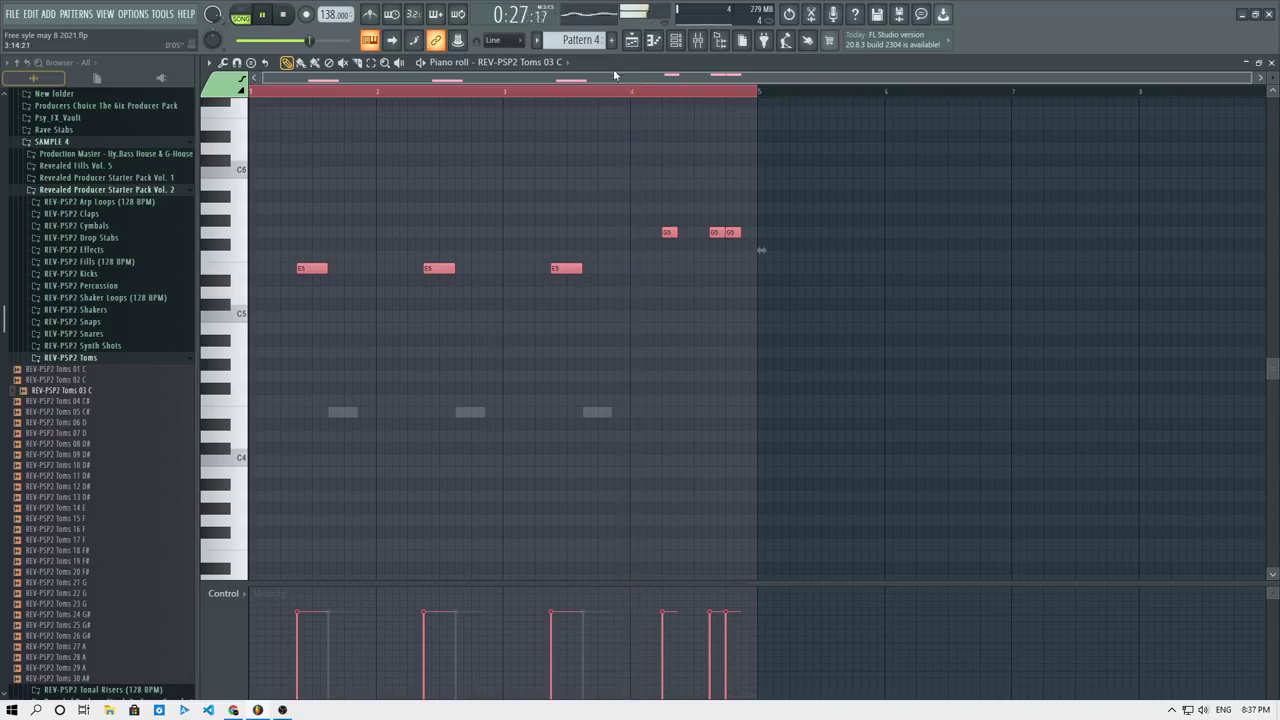
click(632, 41)
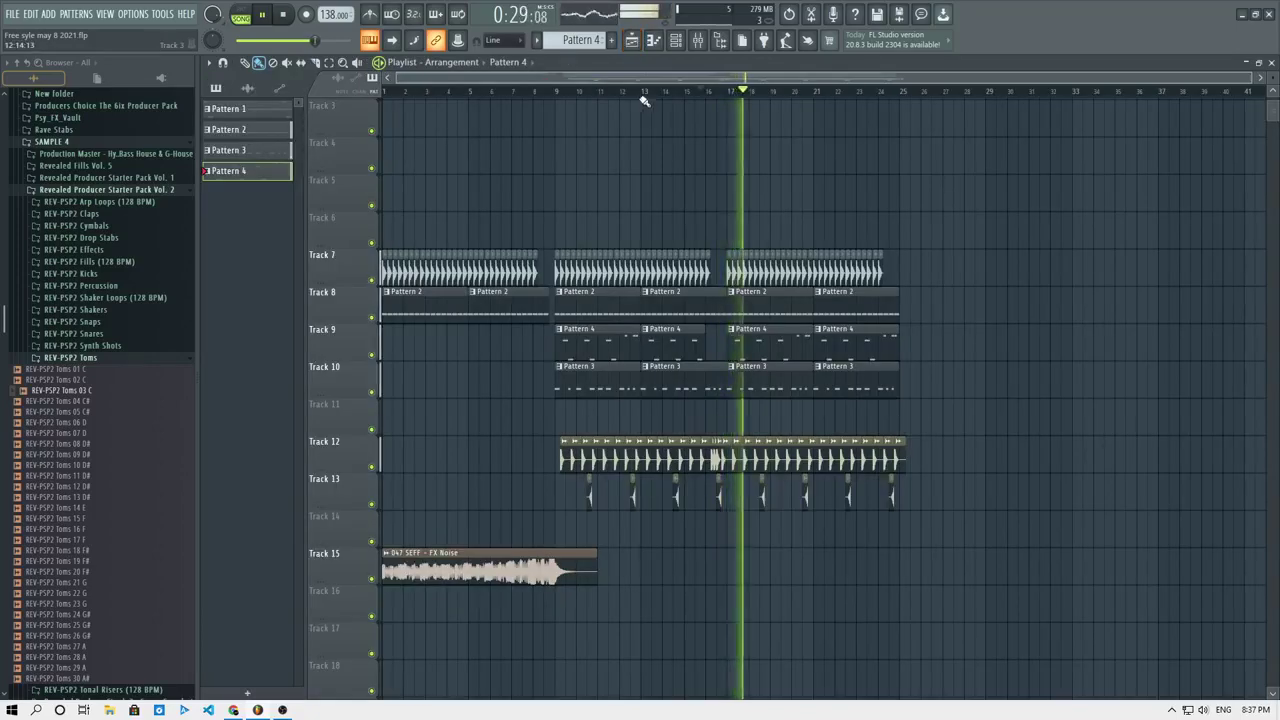
Lower the volume fader of the Tom mixer track 6 and return to the playlist arrangement.
click(676, 40)
click(697, 40)
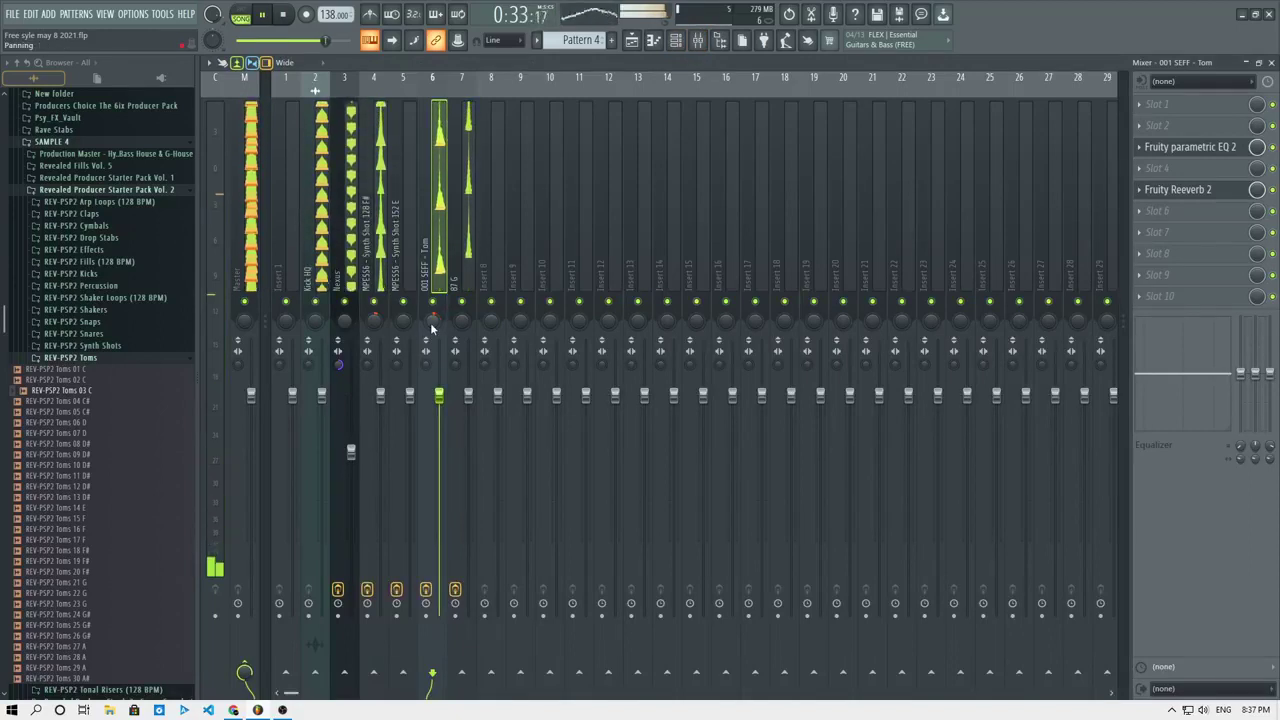
drag(439, 397, 439, 437)
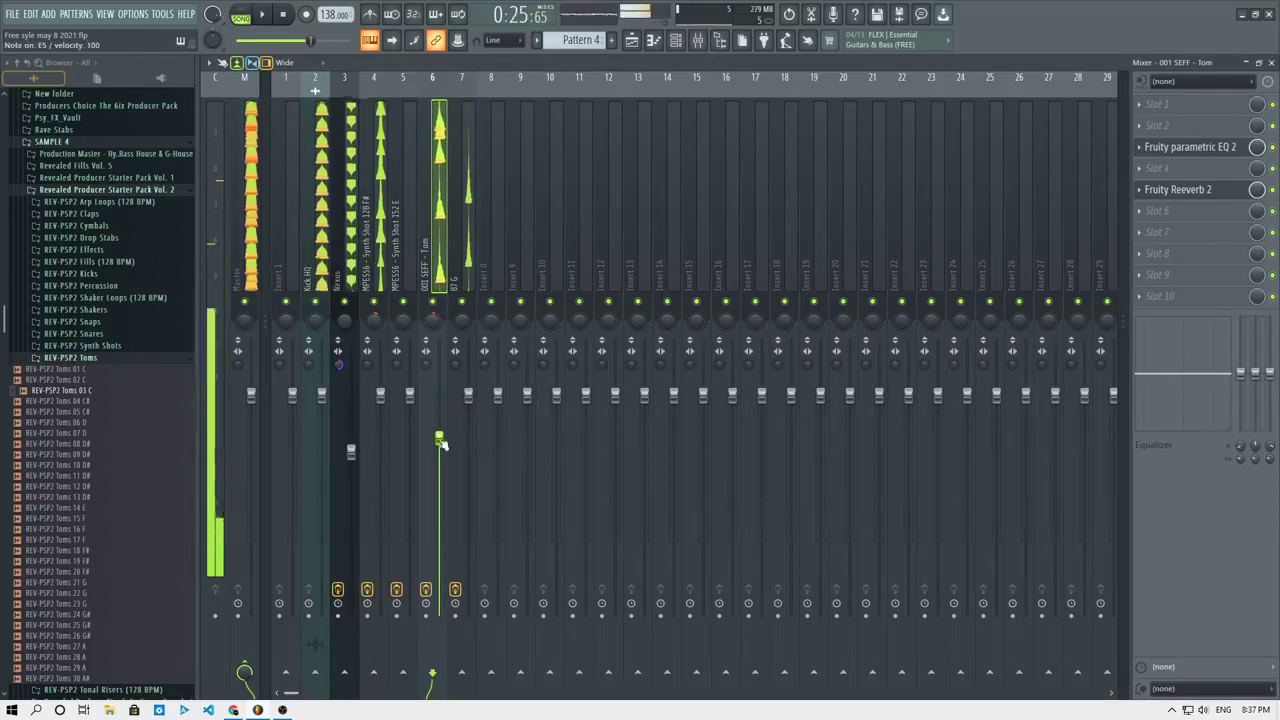
click(631, 40)
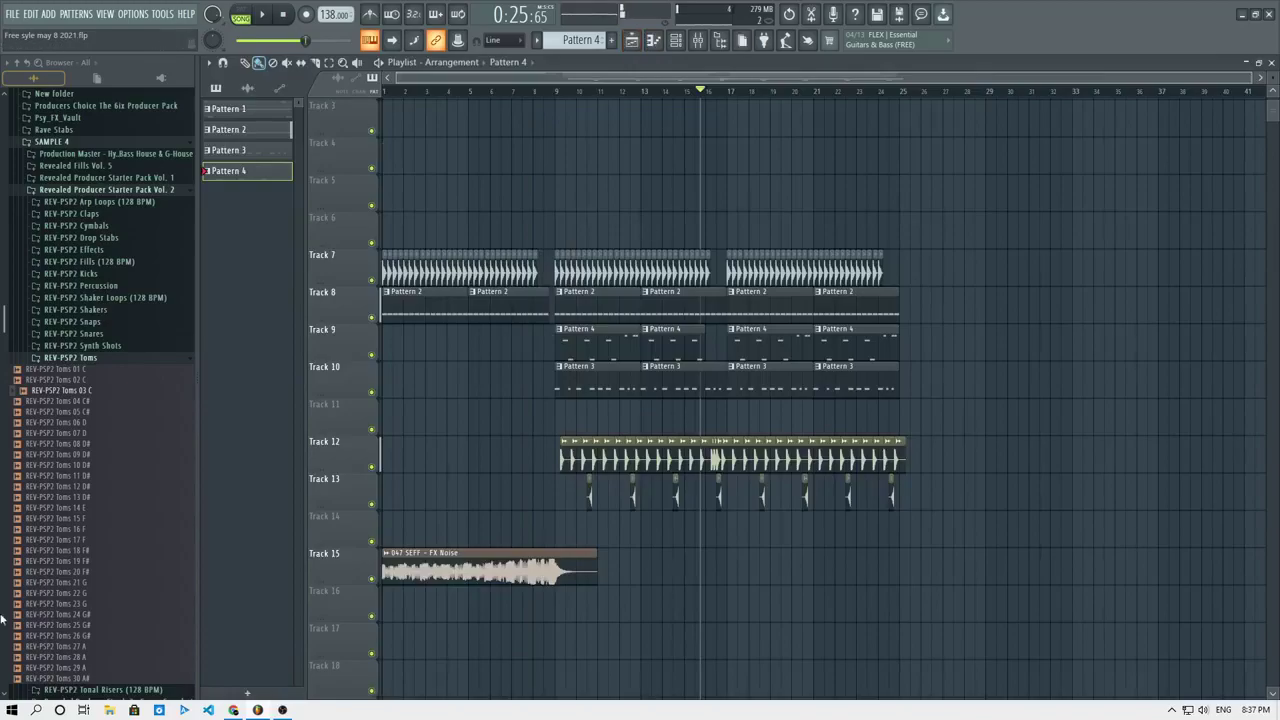
Switch to the Facebook Live Producer page in the browser, post a comment on the live video and look through the comments.
key(alt+Tab)
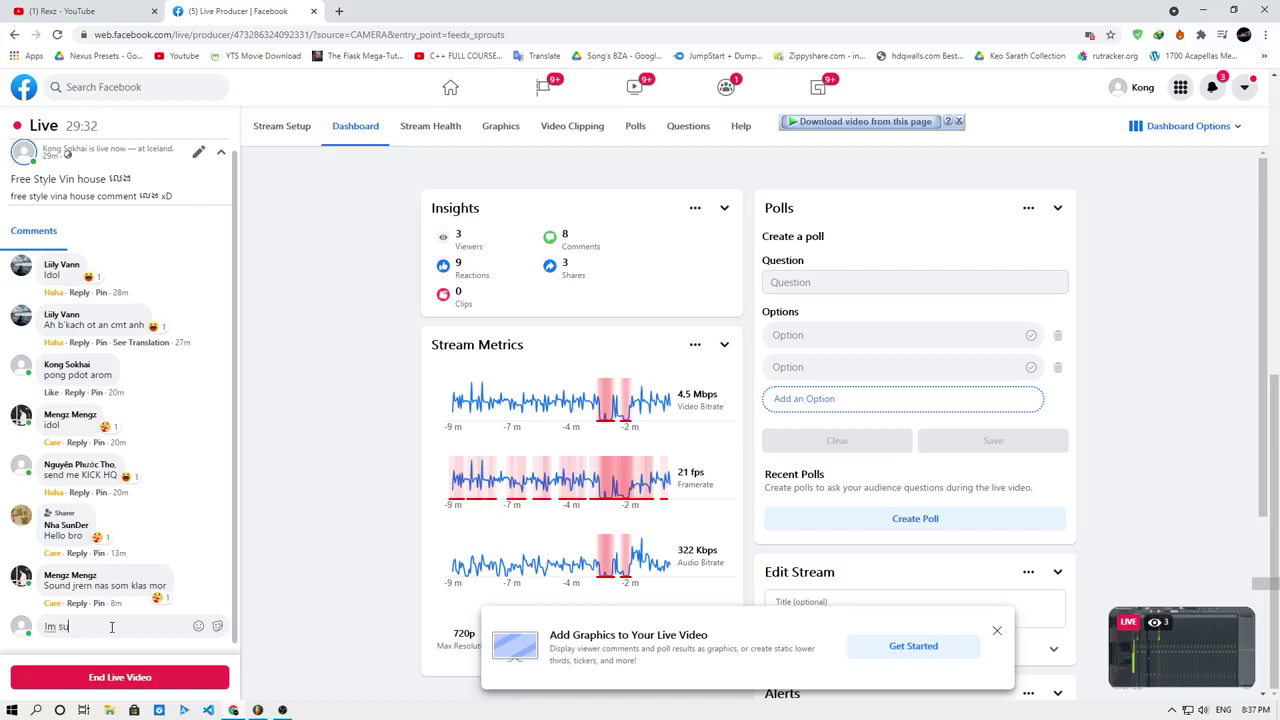
text(s)
key(Return)
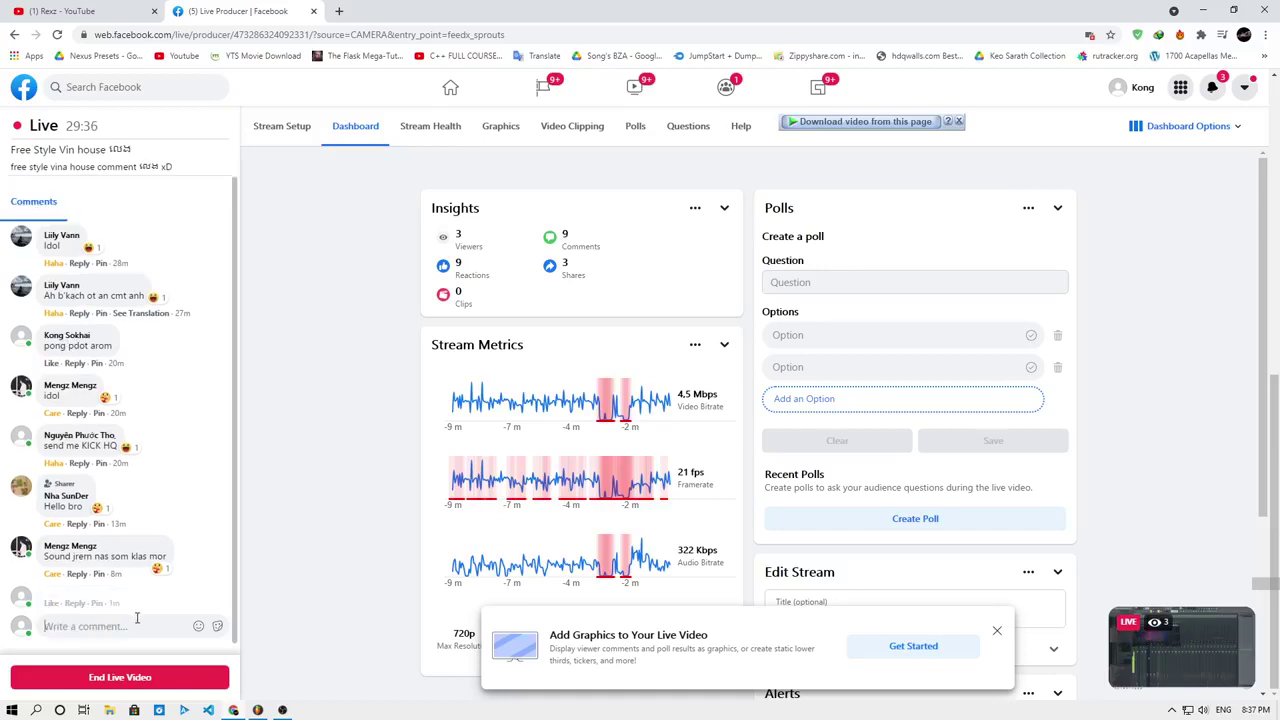
scroll(215, 480, up, 1)
scroll(197, 371, down, 1)
scroll(197, 371, up, 1)
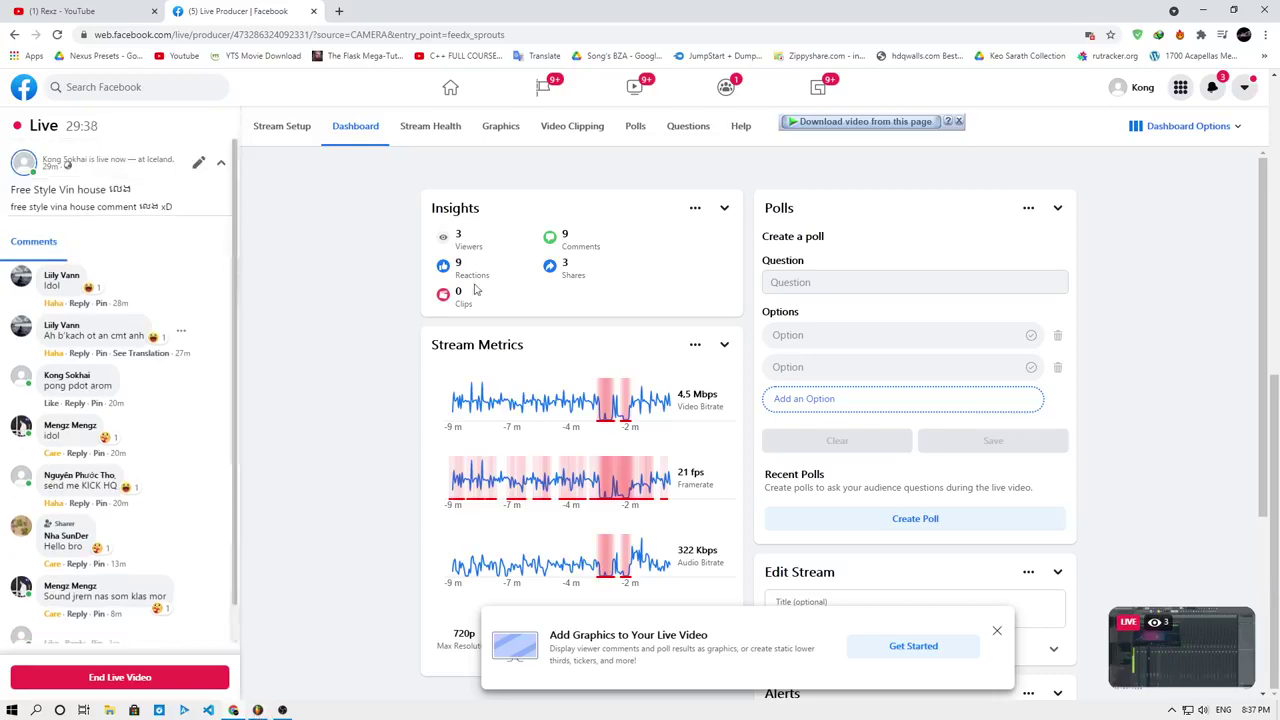
Check the Facebook notifications, close the list and return to the FL Studio project.
scroll(475, 287, up, 5)
click(1215, 87)
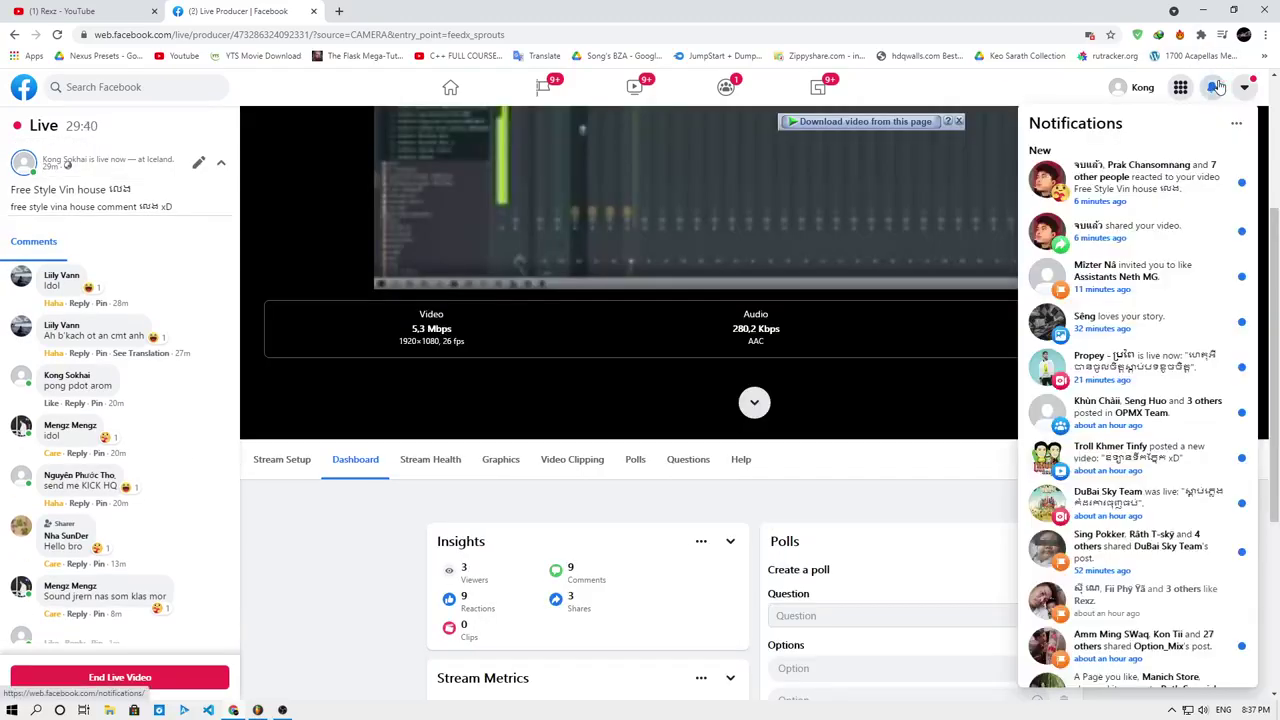
click(1218, 87)
click(1218, 87)
click(1216, 86)
click(1203, 10)
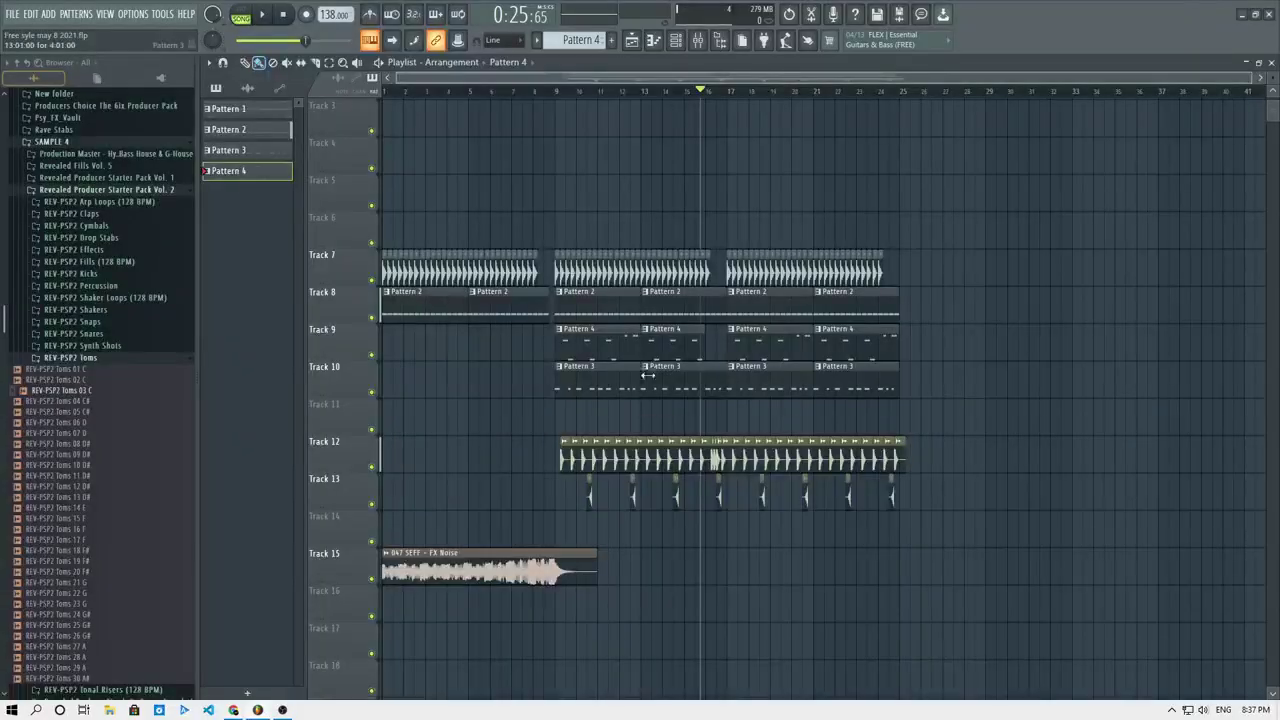
Listen to the transition into bar 9 of the arrangement and open the Pattern 4 tom channel's piano roll.
click(545, 92)
key(space)
scroll(535, 343, up, 3)
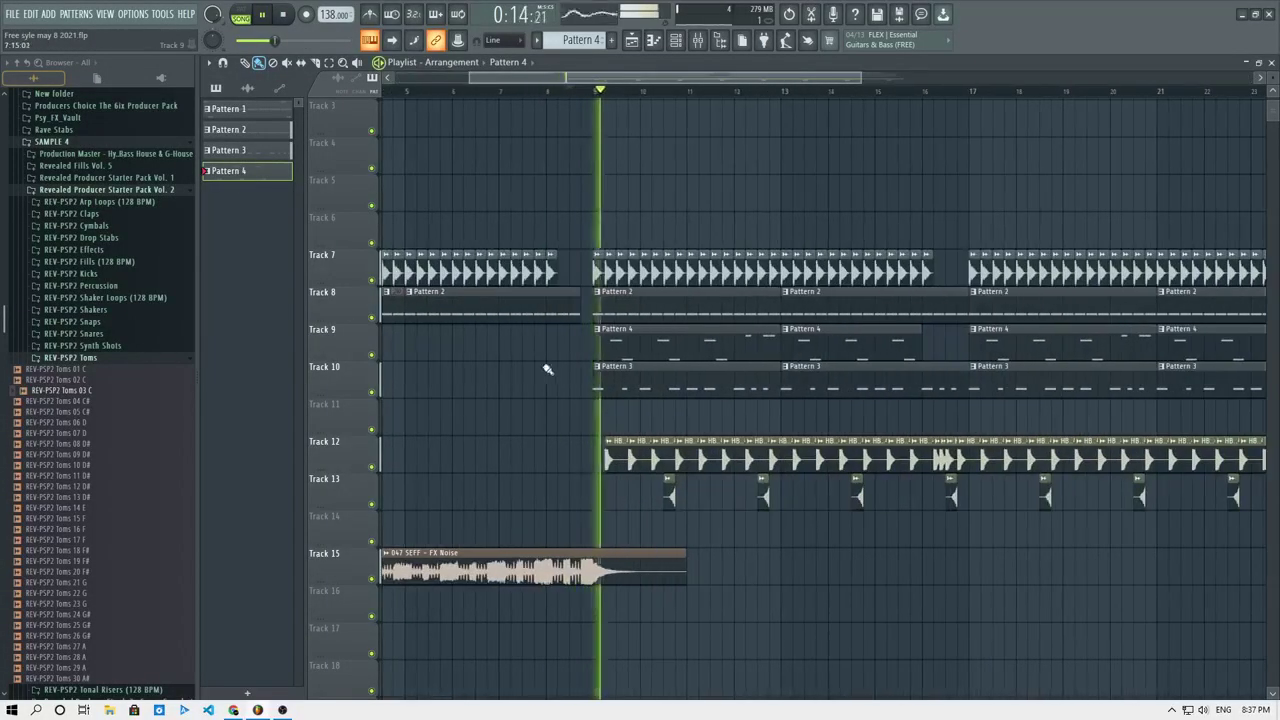
key(space)
key(space)
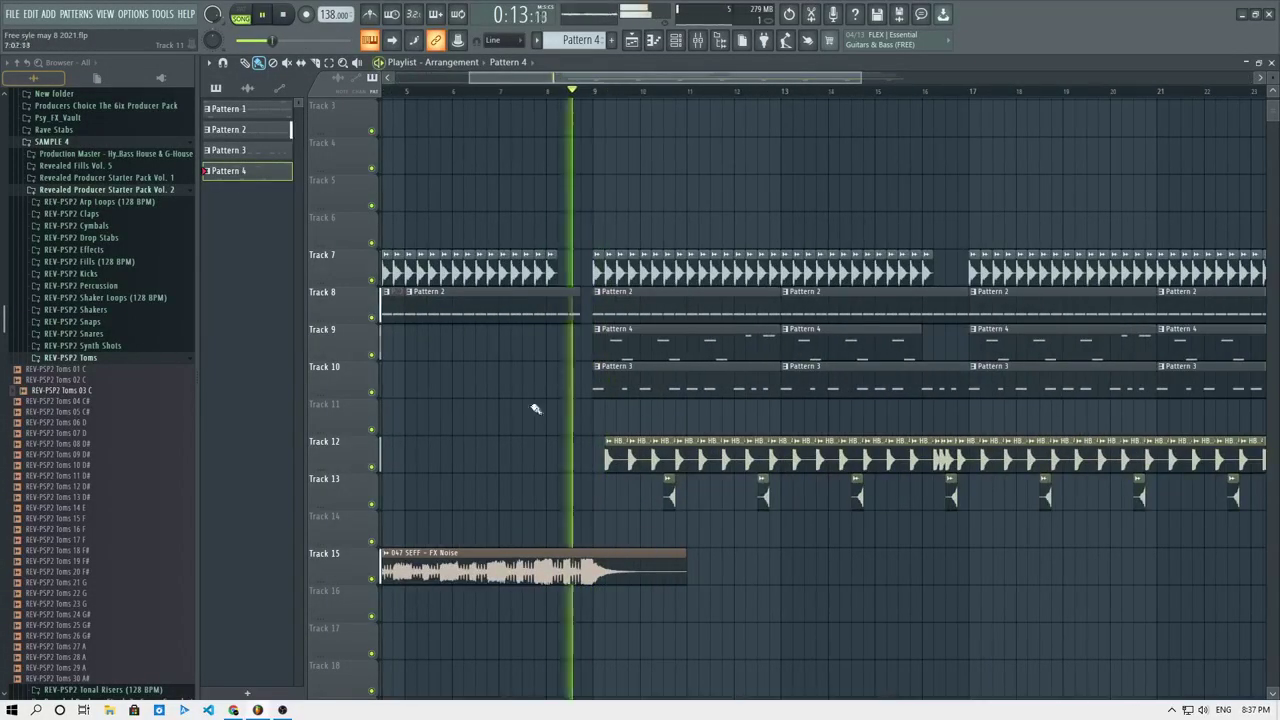
click(676, 40)
key(space)
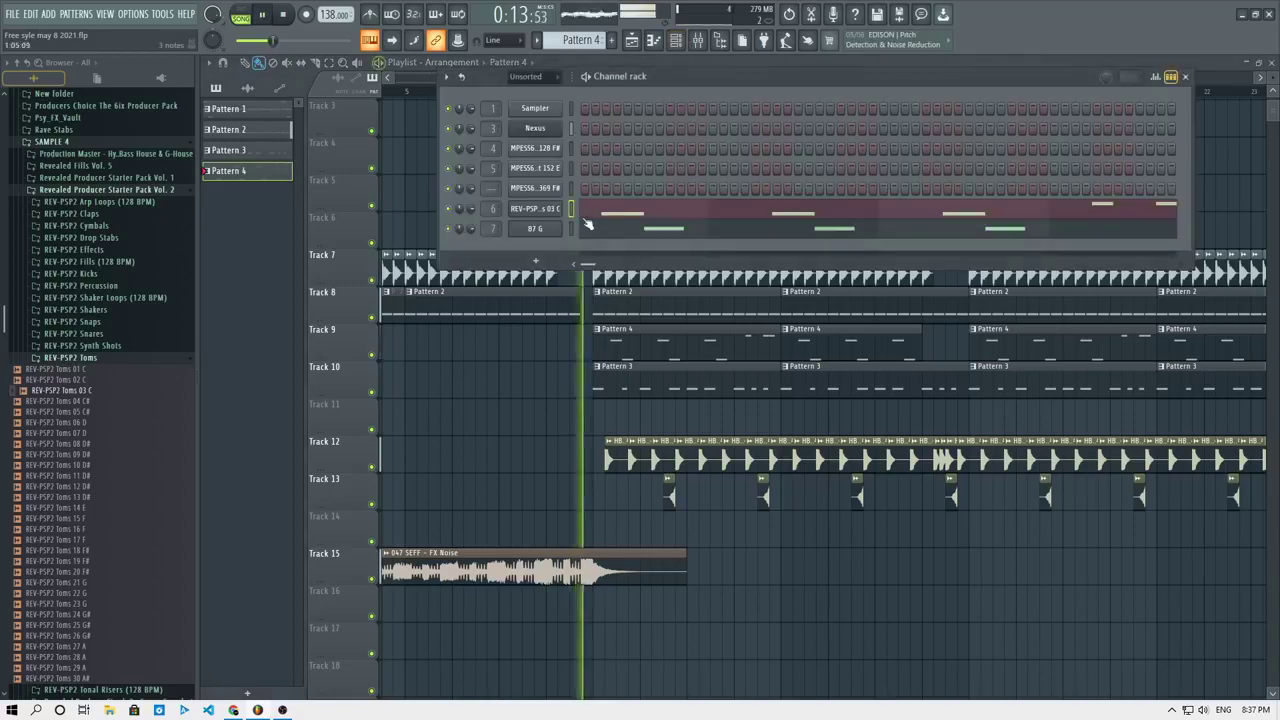
click(595, 213)
click(684, 43)
Audition tom, bass shot and synth shot samples from the Revealed Producer Starter Pack Vol. 2 folder.
click(76, 402)
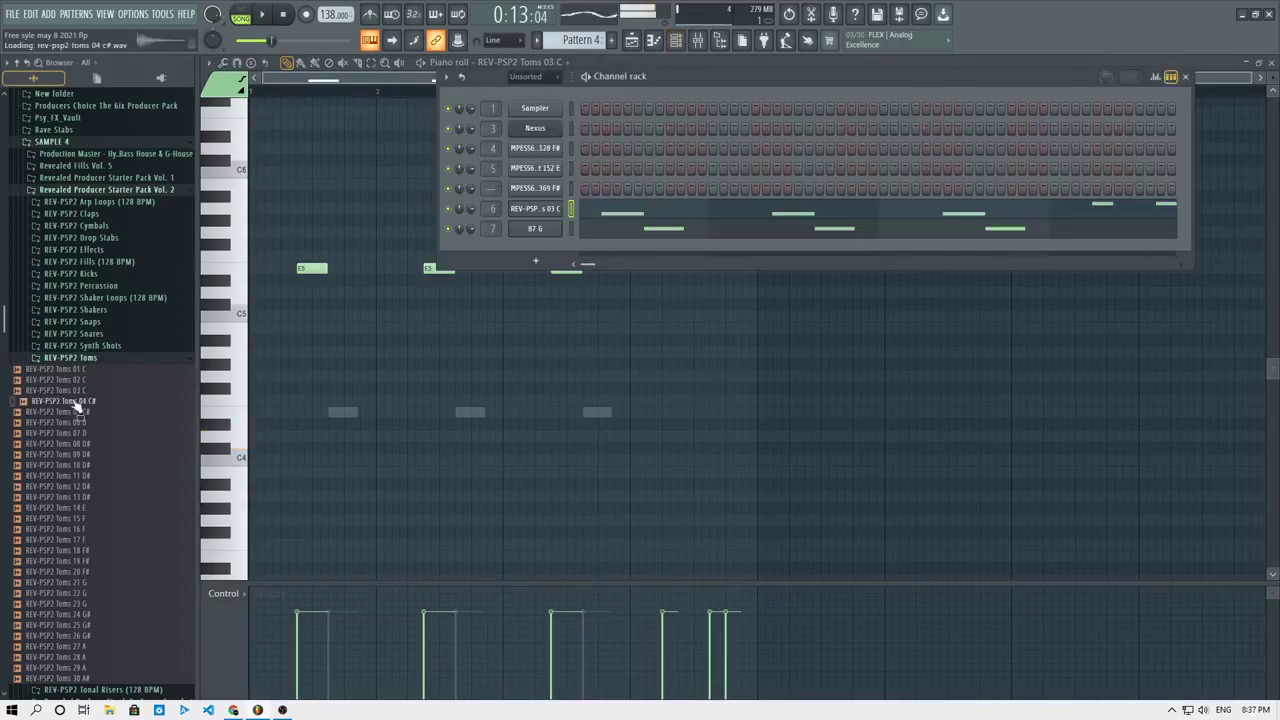
click(86, 347)
click(88, 359)
click(88, 393)
click(70, 434)
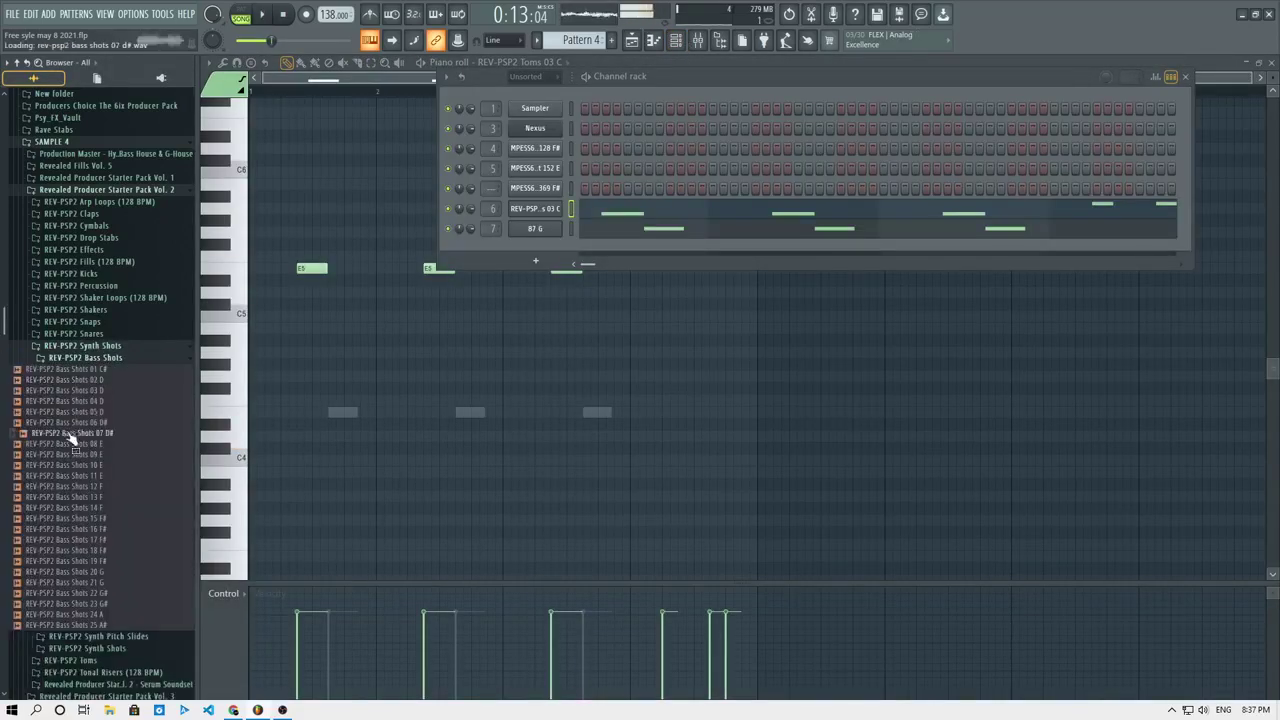
click(82, 466)
click(70, 519)
click(66, 562)
click(66, 582)
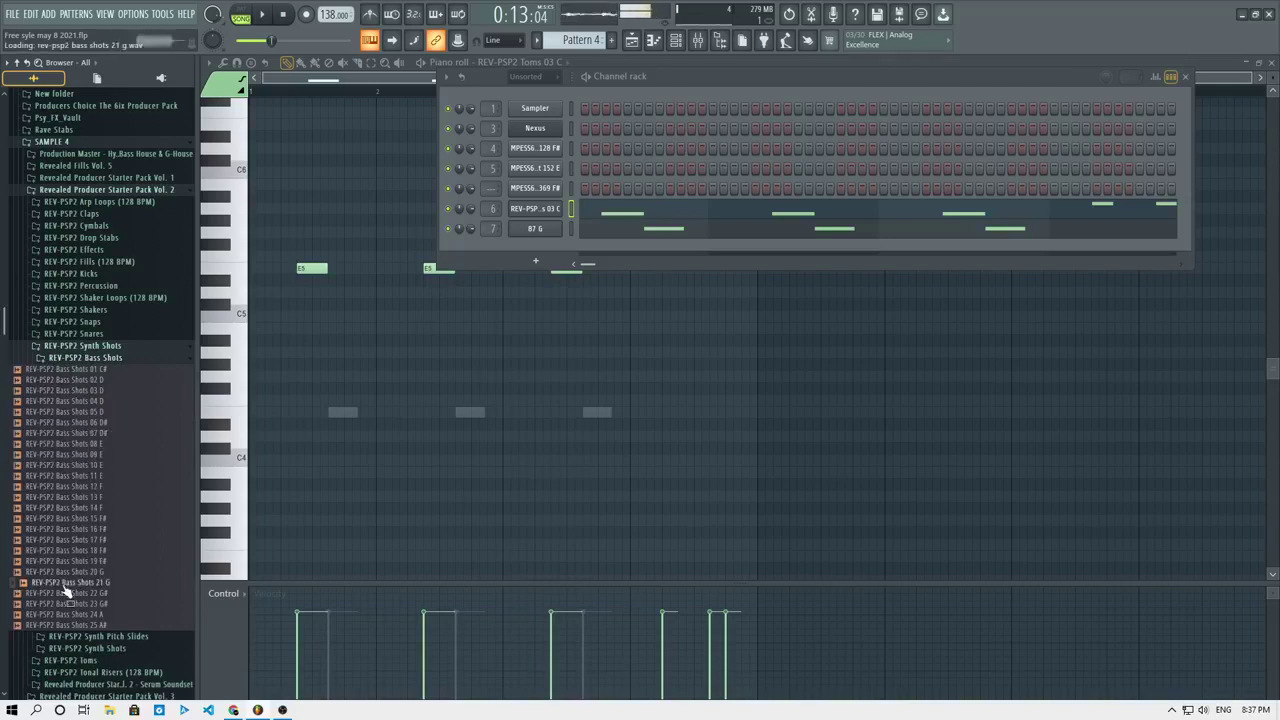
click(87, 650)
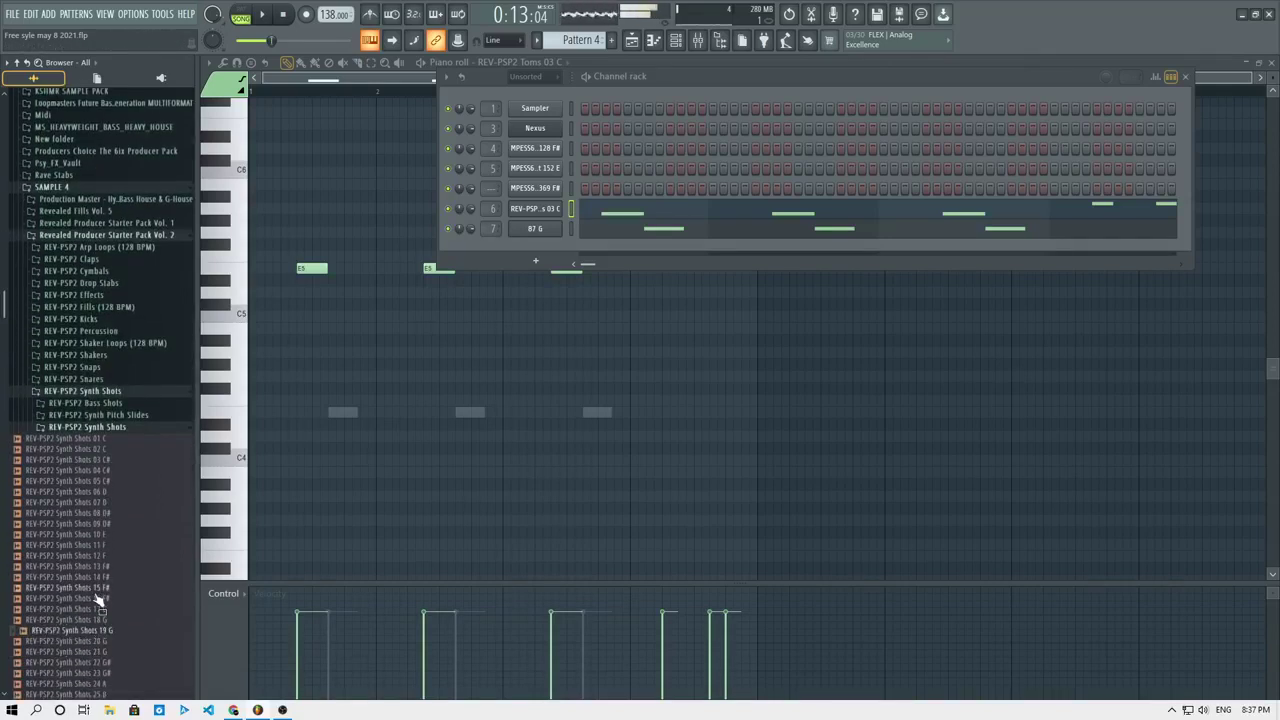
click(100, 557)
click(107, 514)
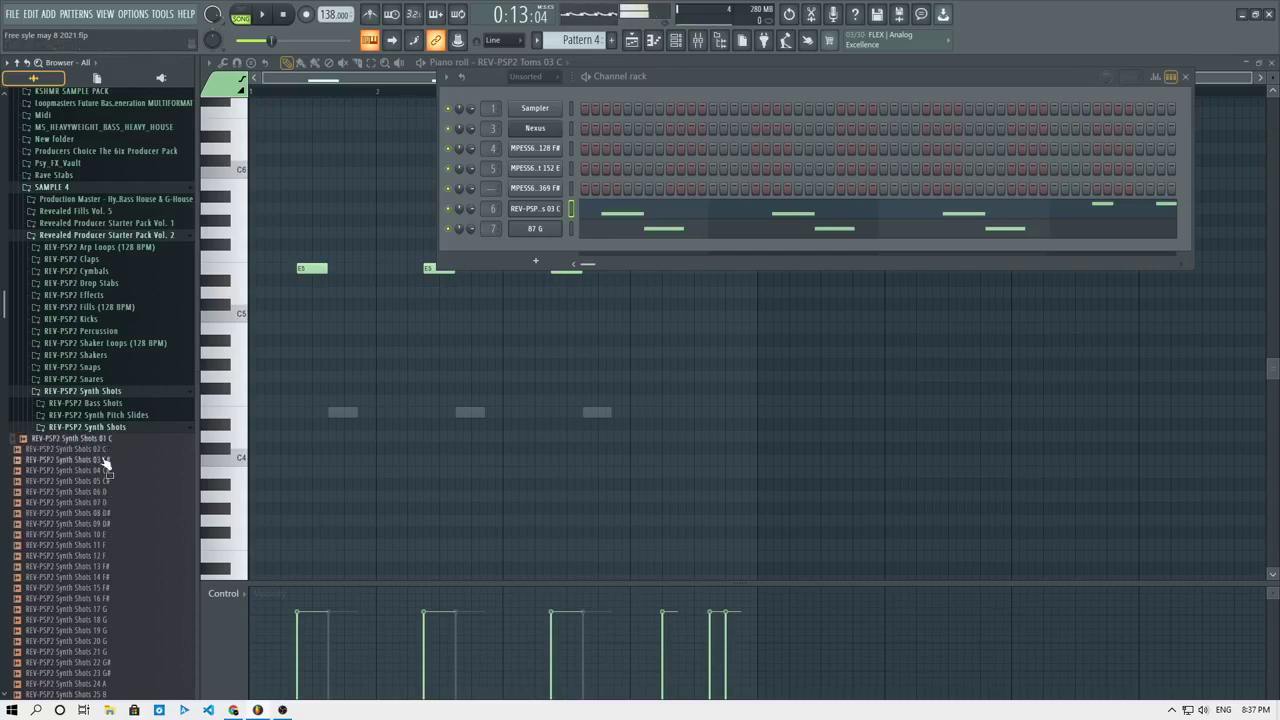
Replace the tom channel's sample with S6SATBS_PROCESSED_STAB_20_C from the Ber Jea Neak - LAY Remix project folder and open the channel settings.
scroll(105, 462, up, 15)
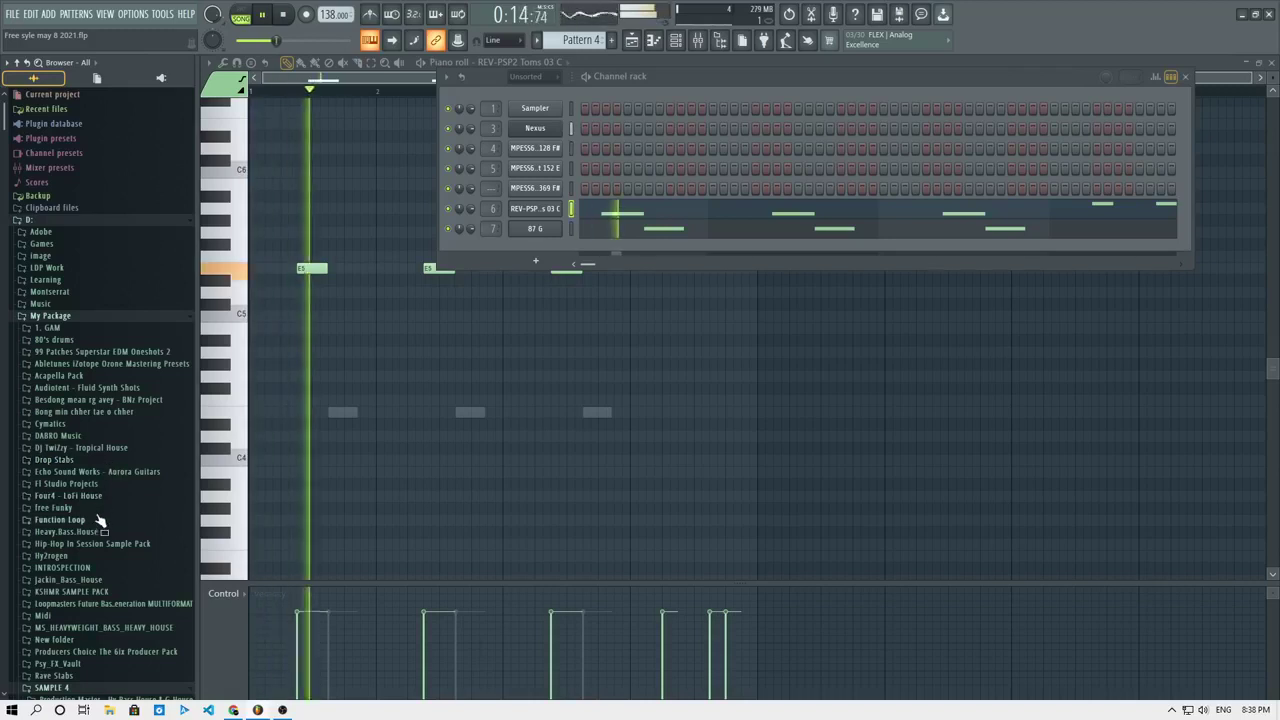
click(110, 482)
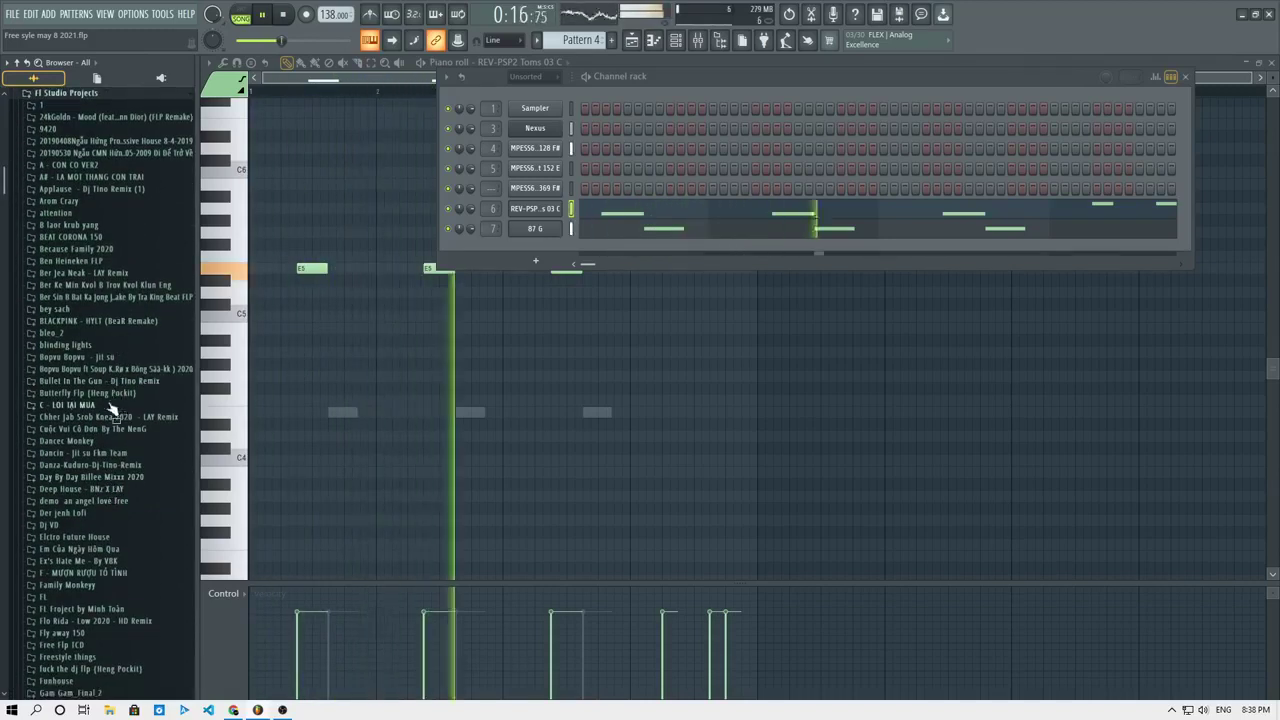
click(95, 273)
click(97, 287)
key(space)
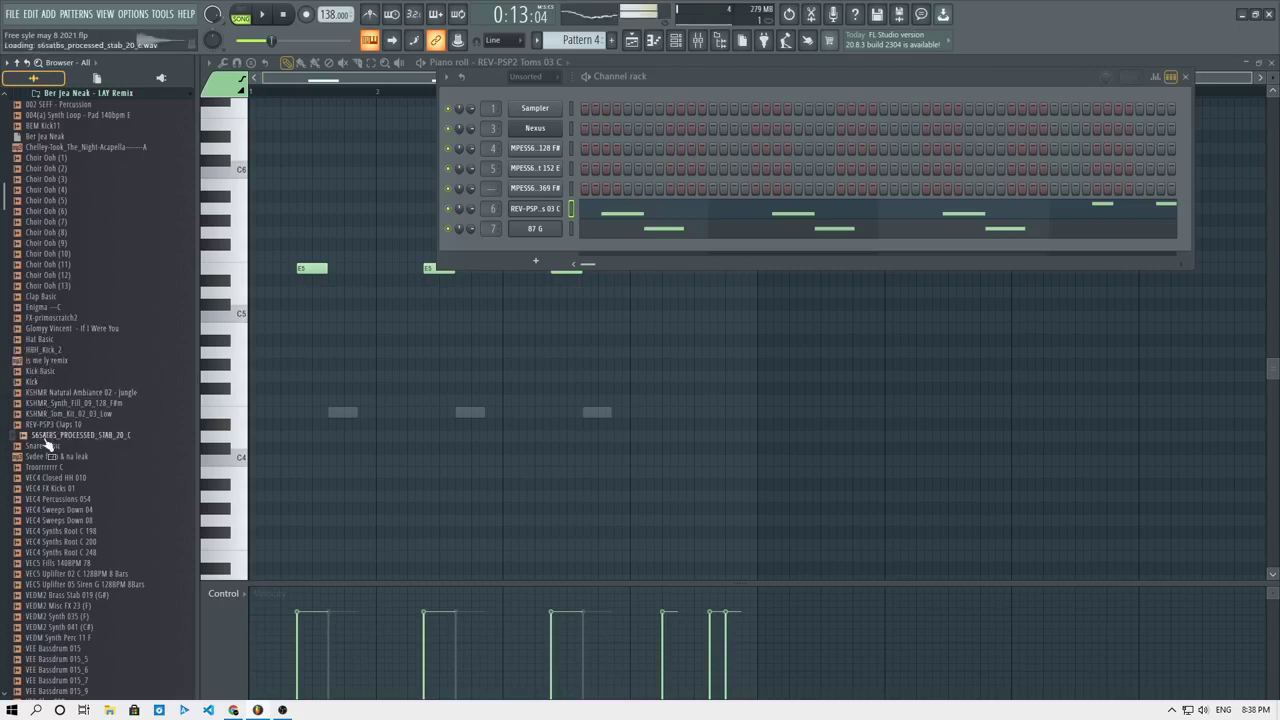
drag(545, 219, 553, 209)
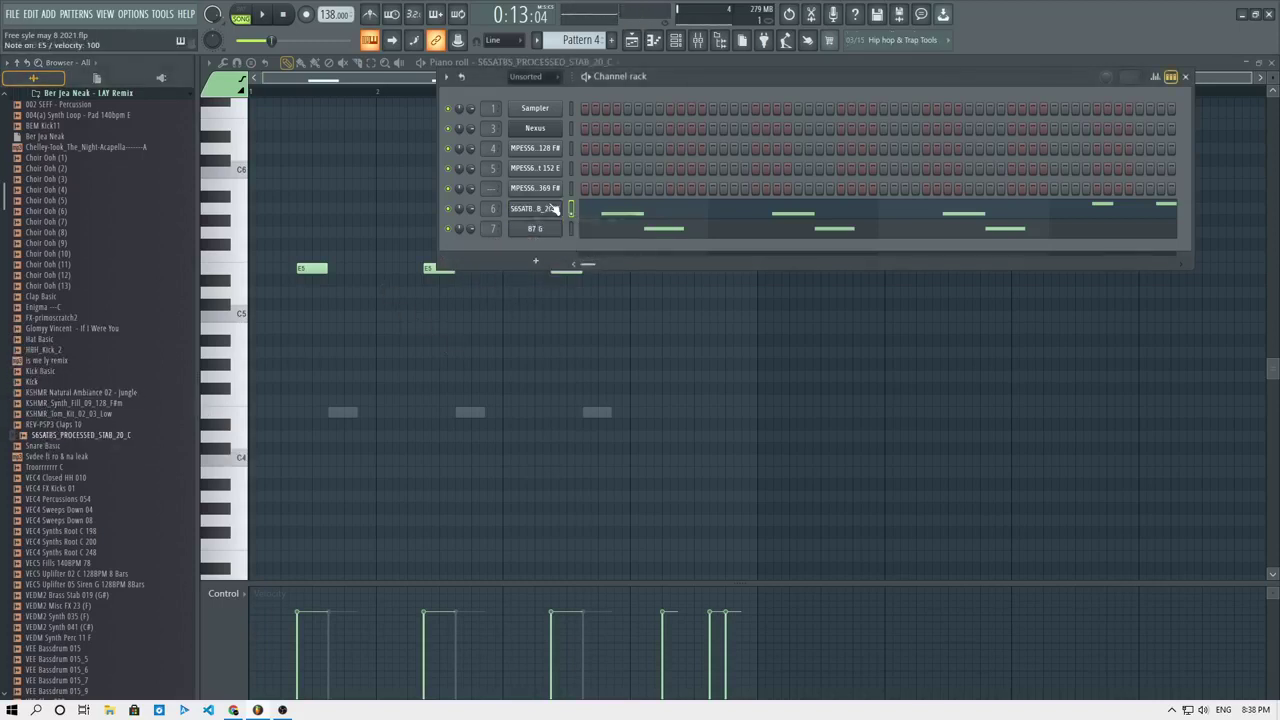
click(551, 214)
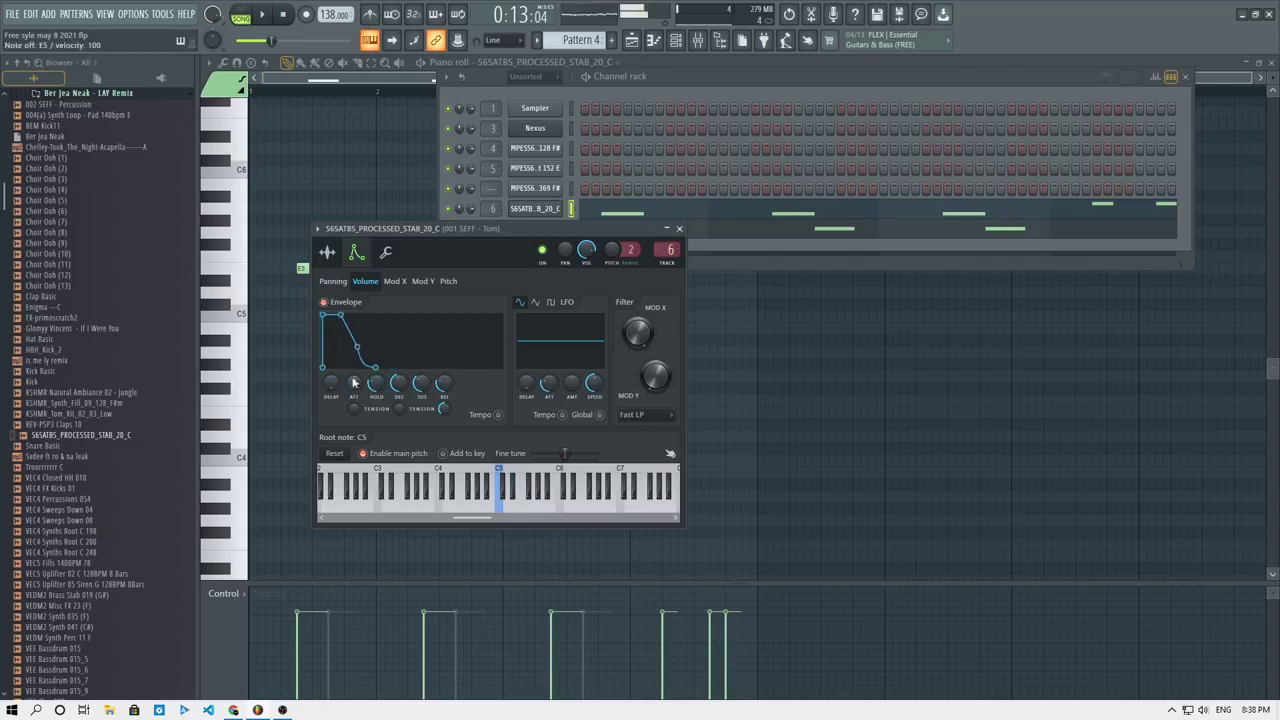
Reset the Fruity Parametric EQ 2 on mixer track 6 to its Default preset.
click(697, 40)
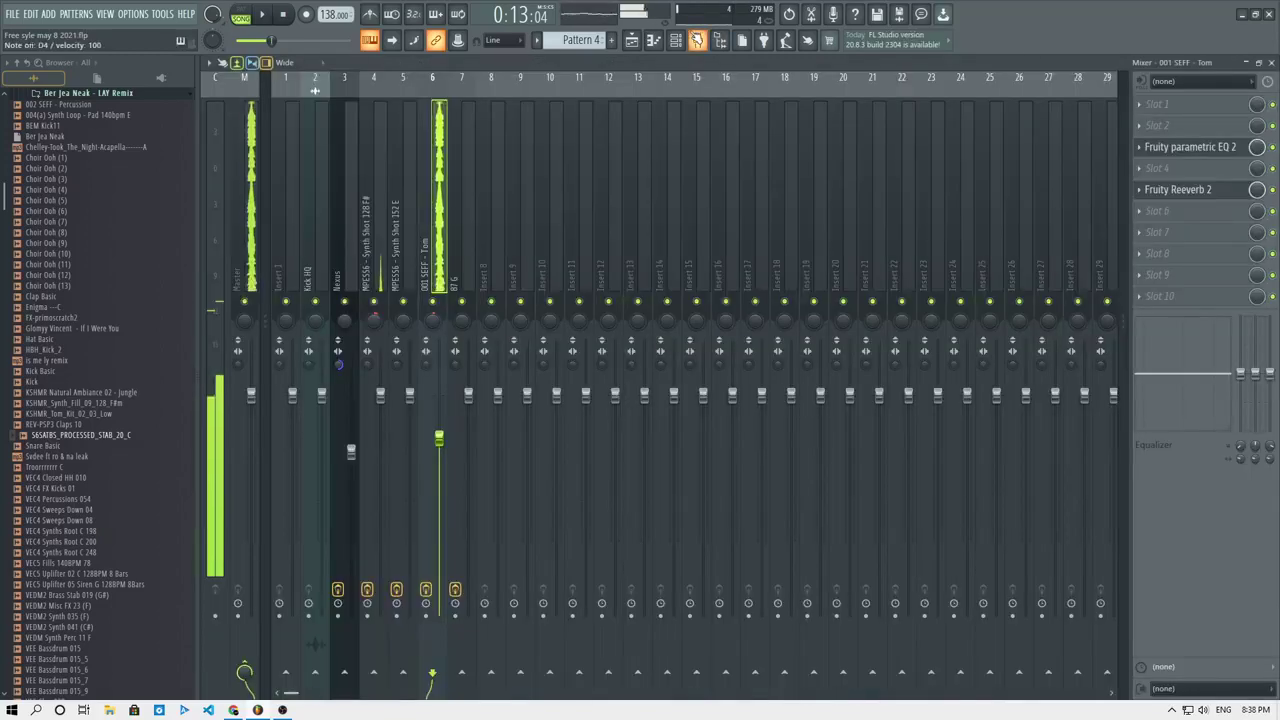
click(1168, 160)
click(1182, 151)
click(1186, 154)
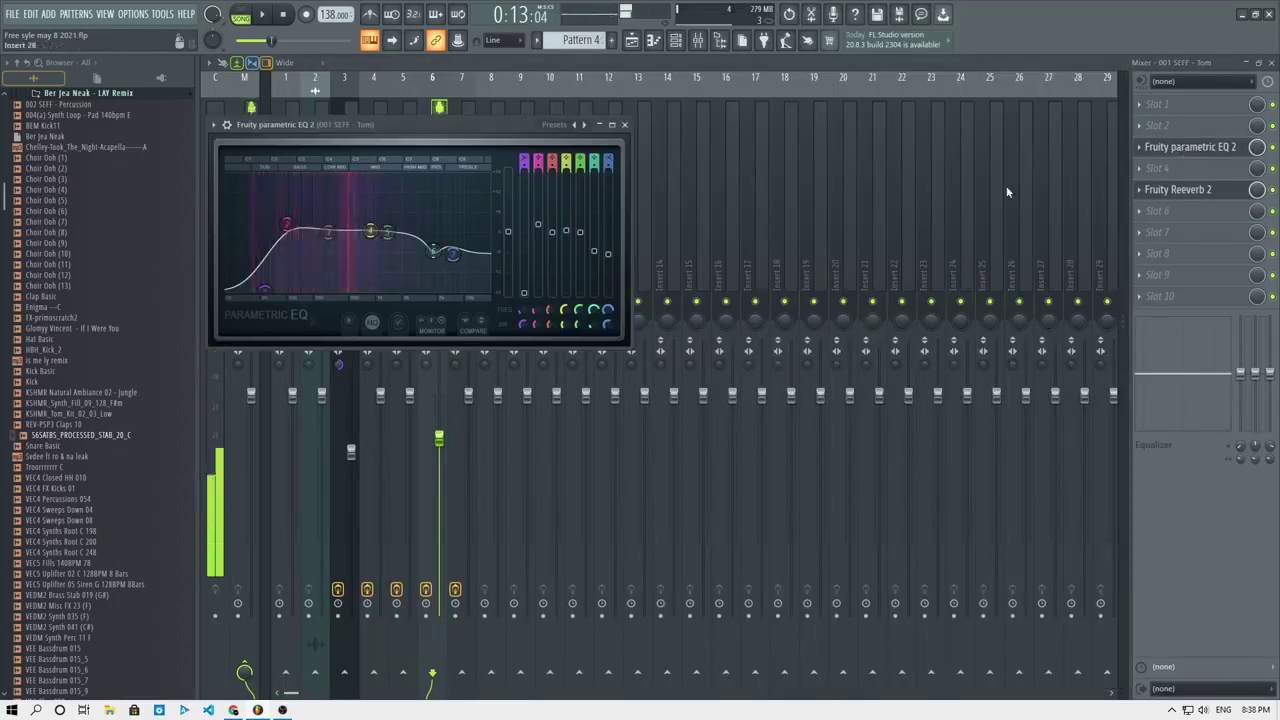
right_click(587, 128)
click(600, 140)
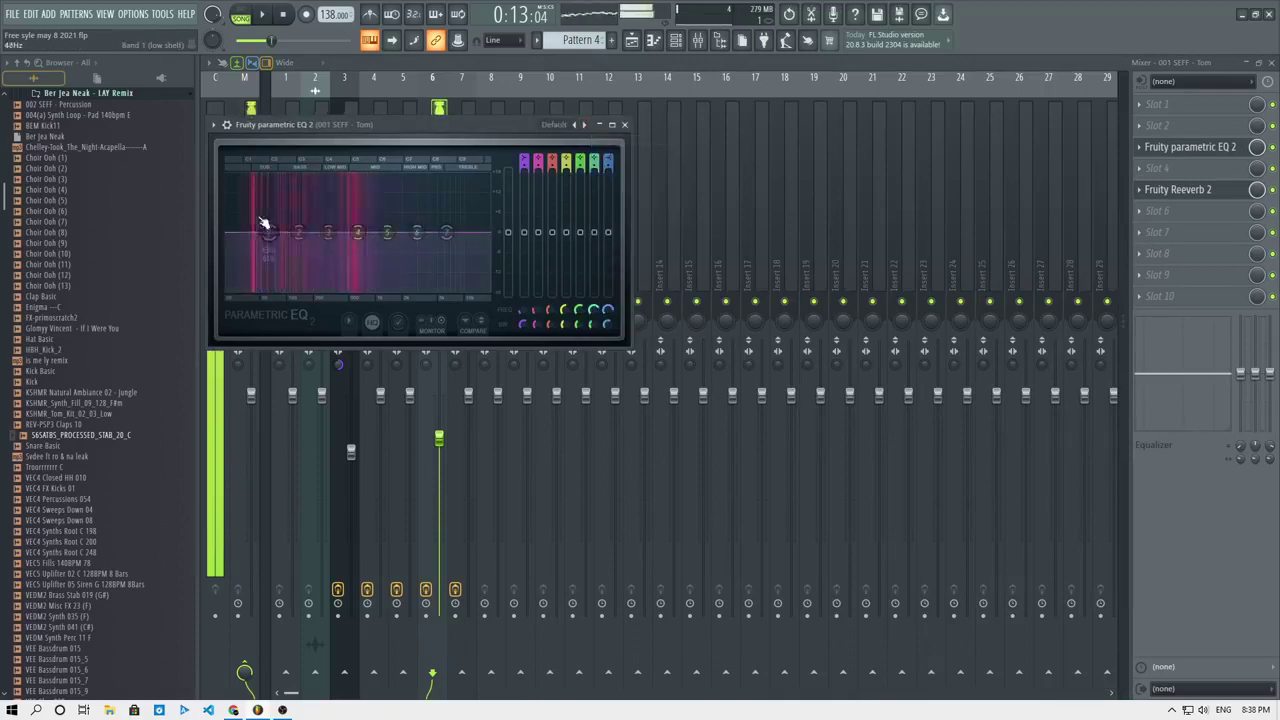
Cut the lows of track 6 with EQ band 1 pulled fully down, and slightly boost band 4 in the mids.
drag(268, 232, 264, 288)
key(c)
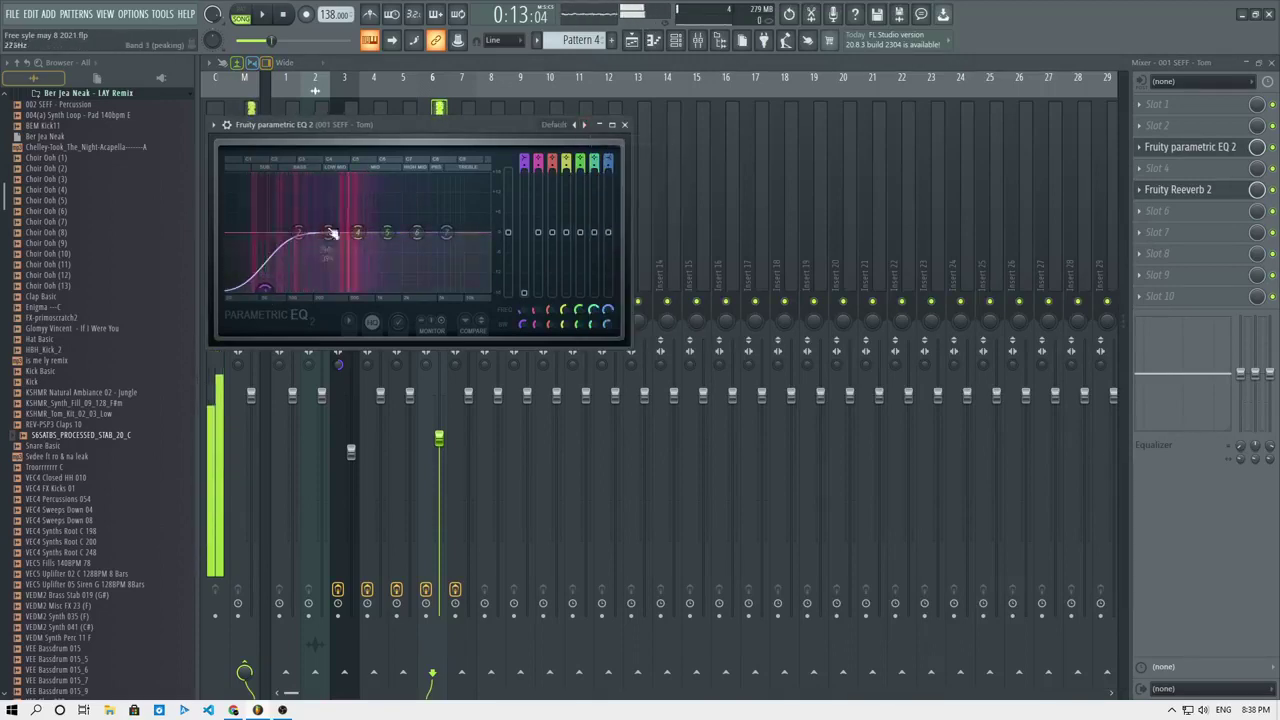
drag(357, 228, 359, 220)
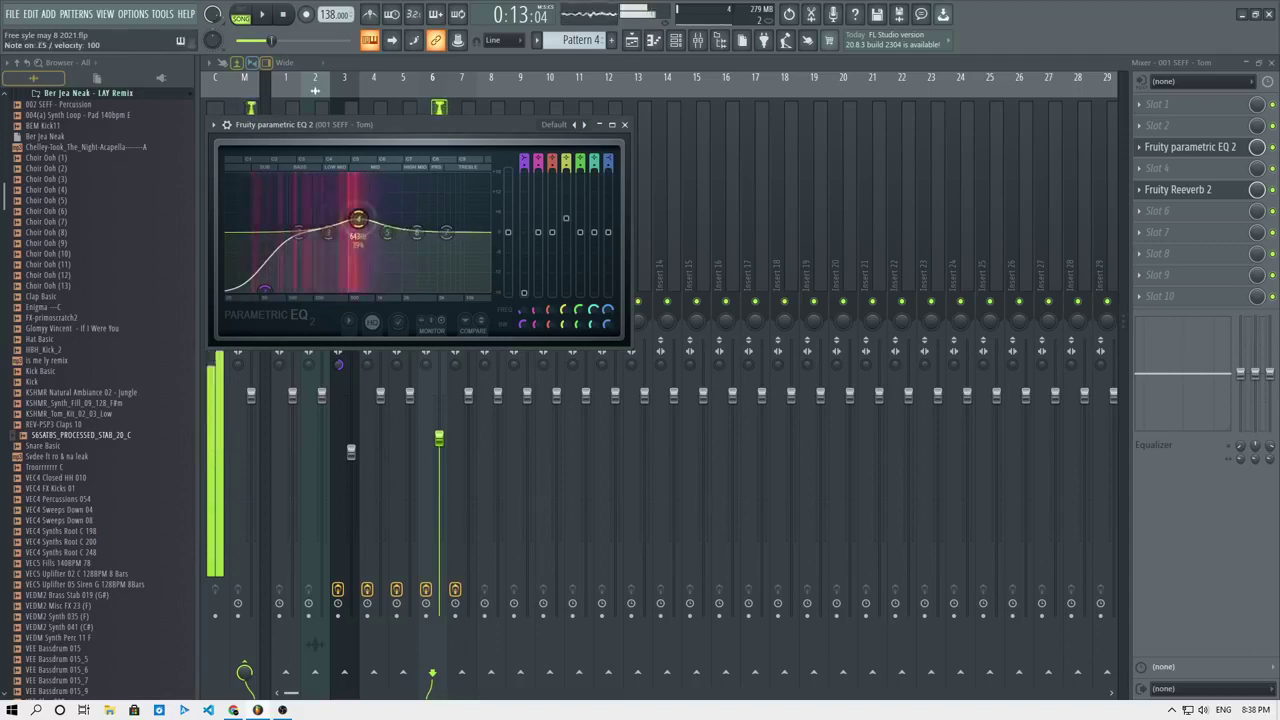
mouse_move(285, 289)
mouse_down()
mouse_move(298, 297)
mouse_move(280, 296)
mouse_up()
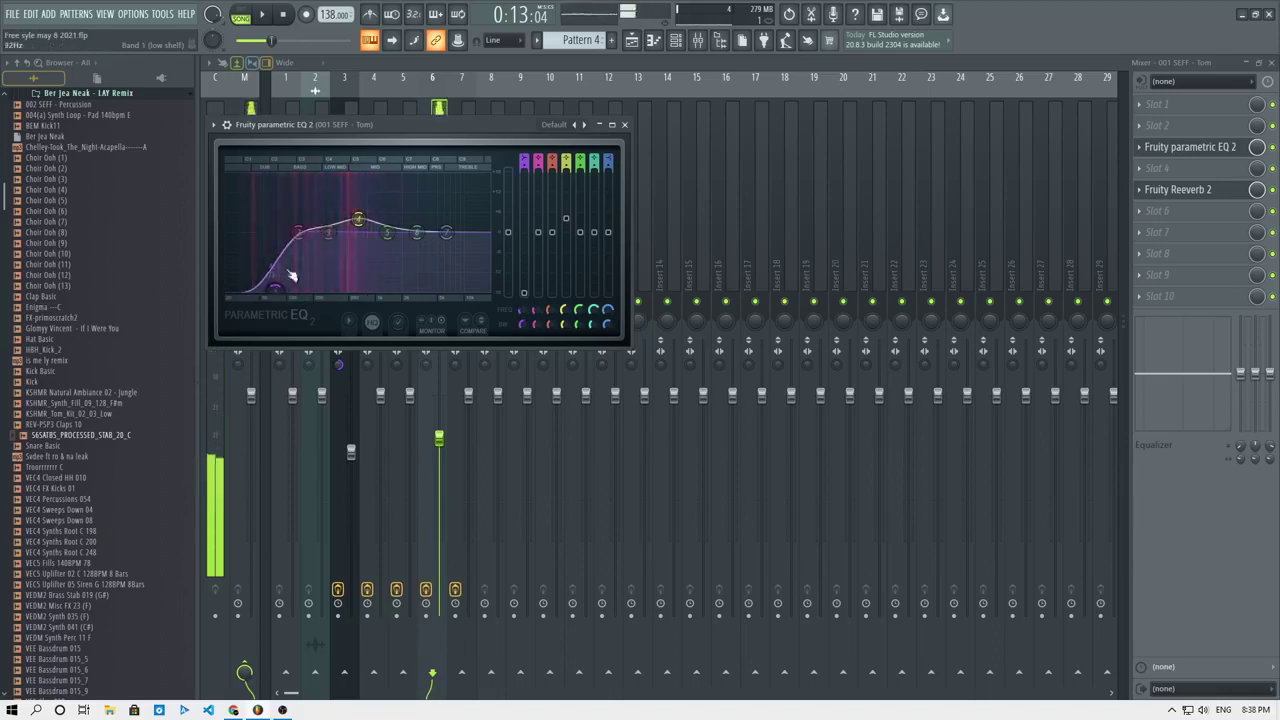
Lower EQ band 2 in the bass range, reset the equalizer's main level and close the plugin window.
drag(303, 237, 307, 259)
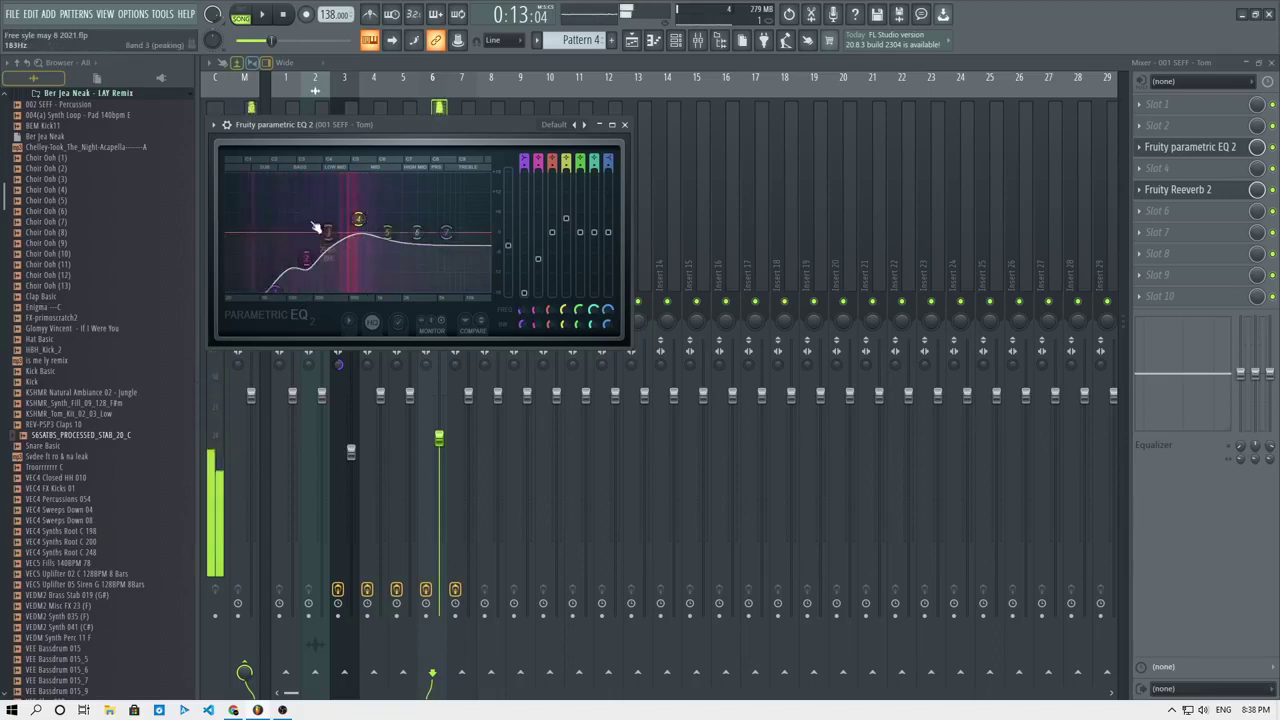
right_click(508, 246)
click(520, 254)
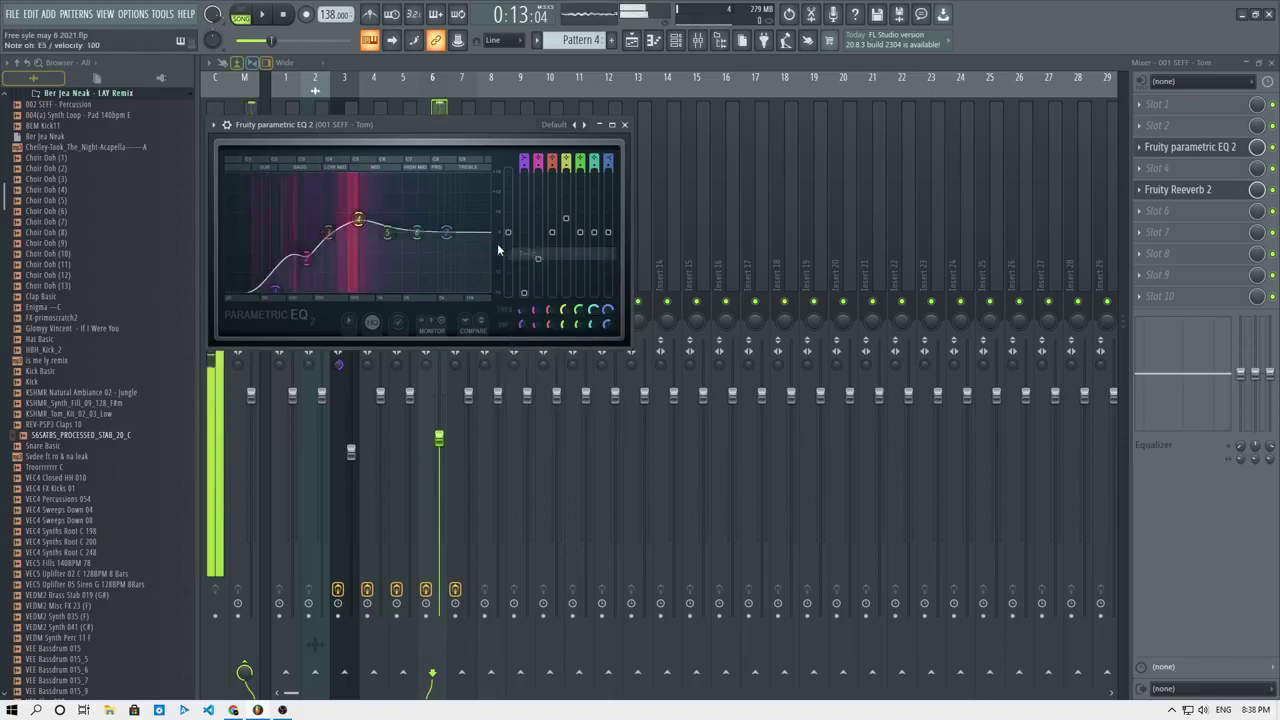
key(Escape)
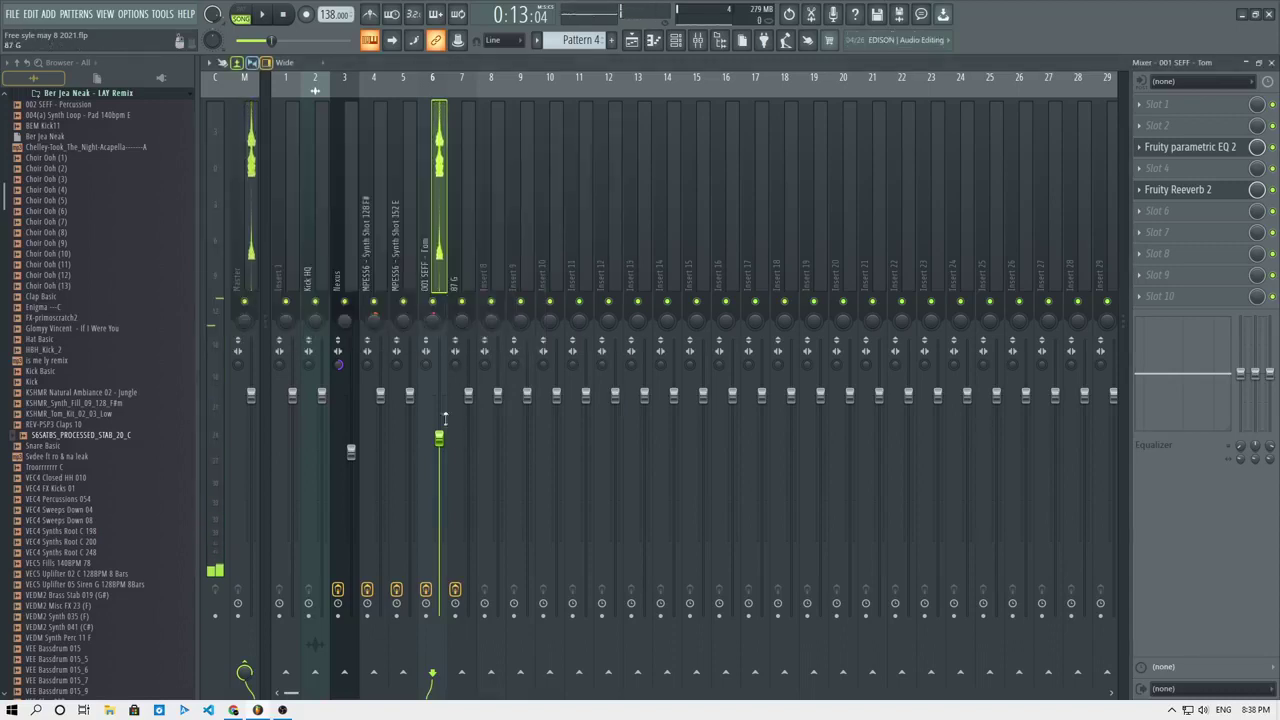
Raise mixer track 6's volume fader level with the neighbouring tracks, adjust its panning and return to the stab's piano roll.
drag(438, 437, 438, 397)
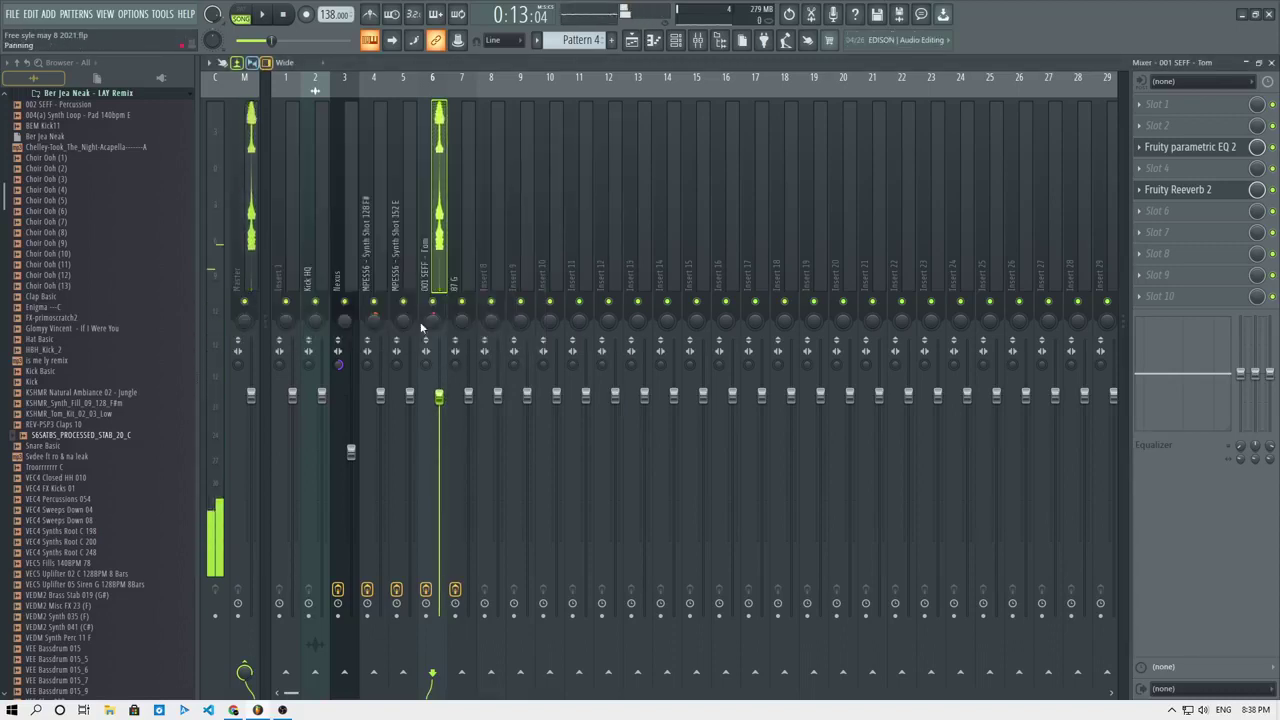
drag(432, 320, 432, 352)
key(F7)
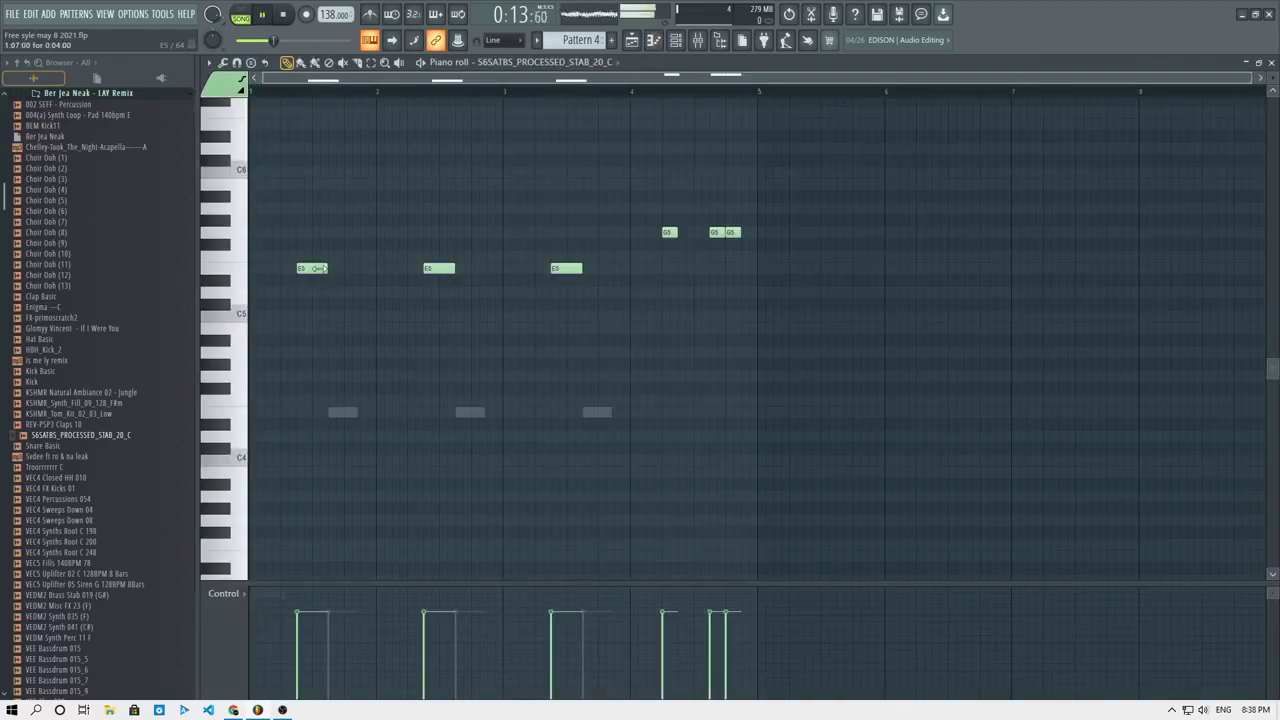
Clear all E5 and G5 notes of the stab channel in Pattern 4, including a trial high F6 note.
key(space)
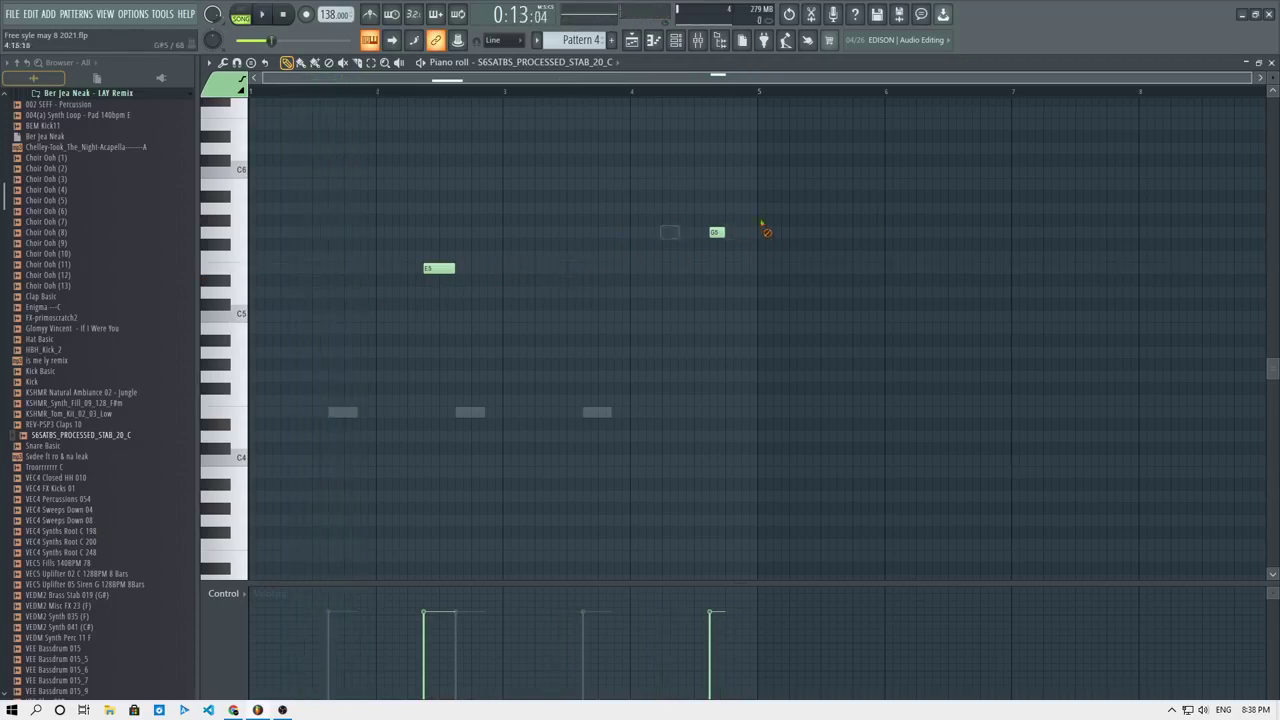
click(290, 126)
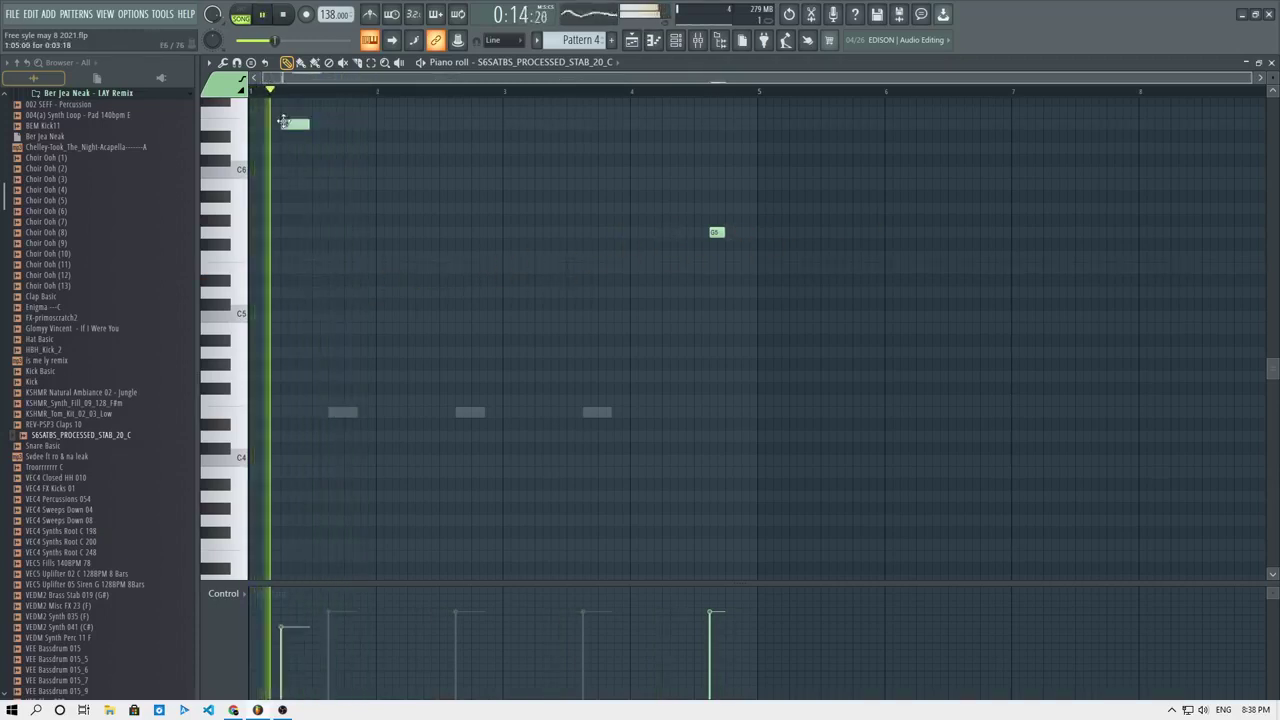
key(space)
right_click(714, 232)
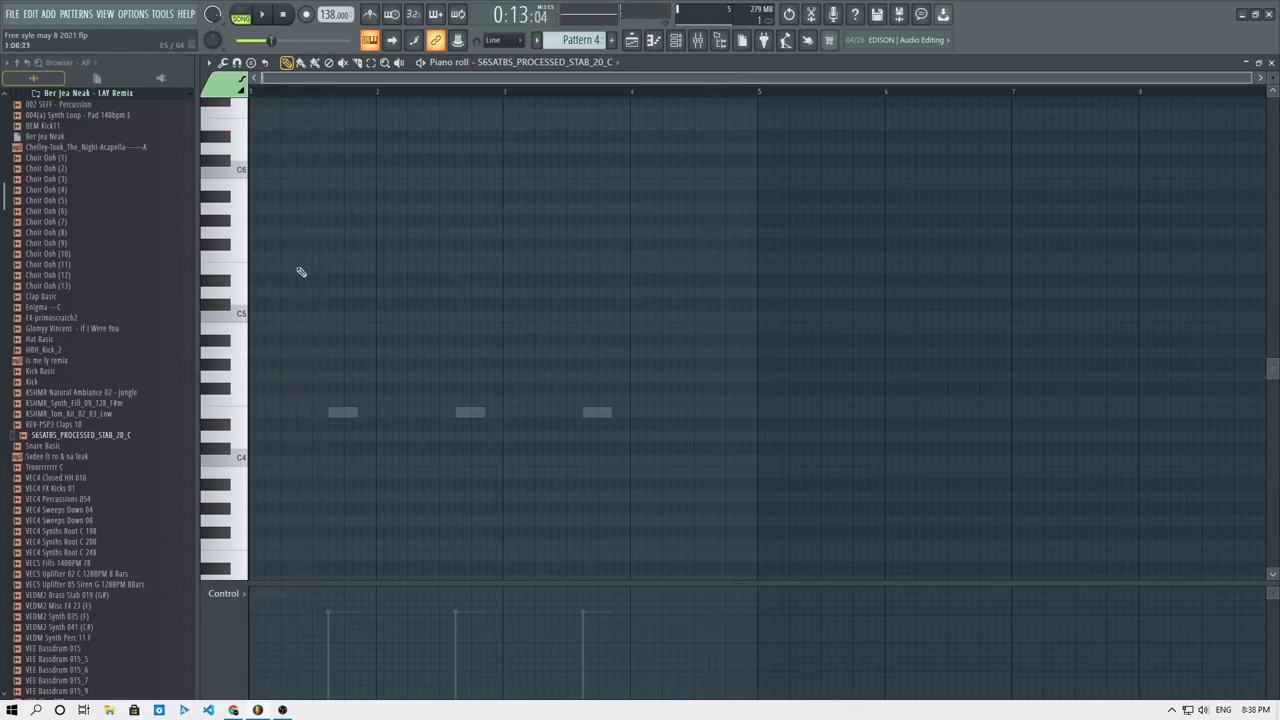
Write a row of five equally long F5 stab notes half a bar apart, from bar 1 into bar 3.
click(350, 258)
key(space)
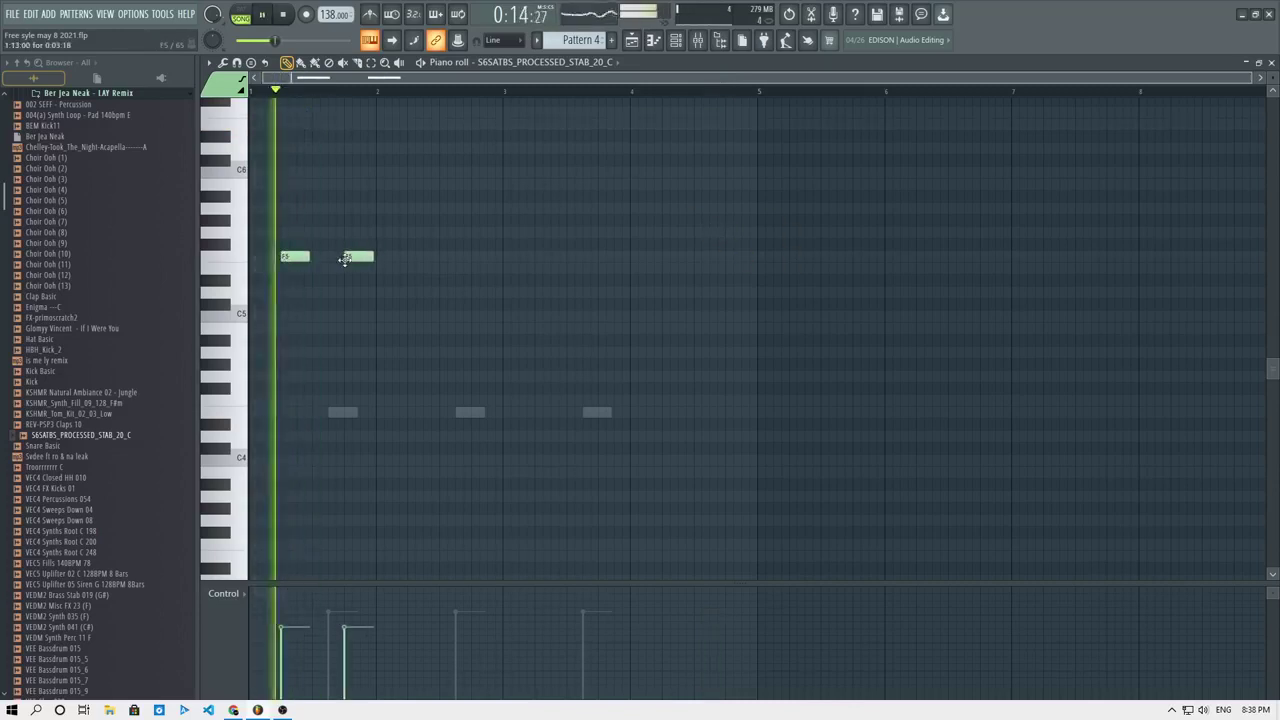
click(418, 257)
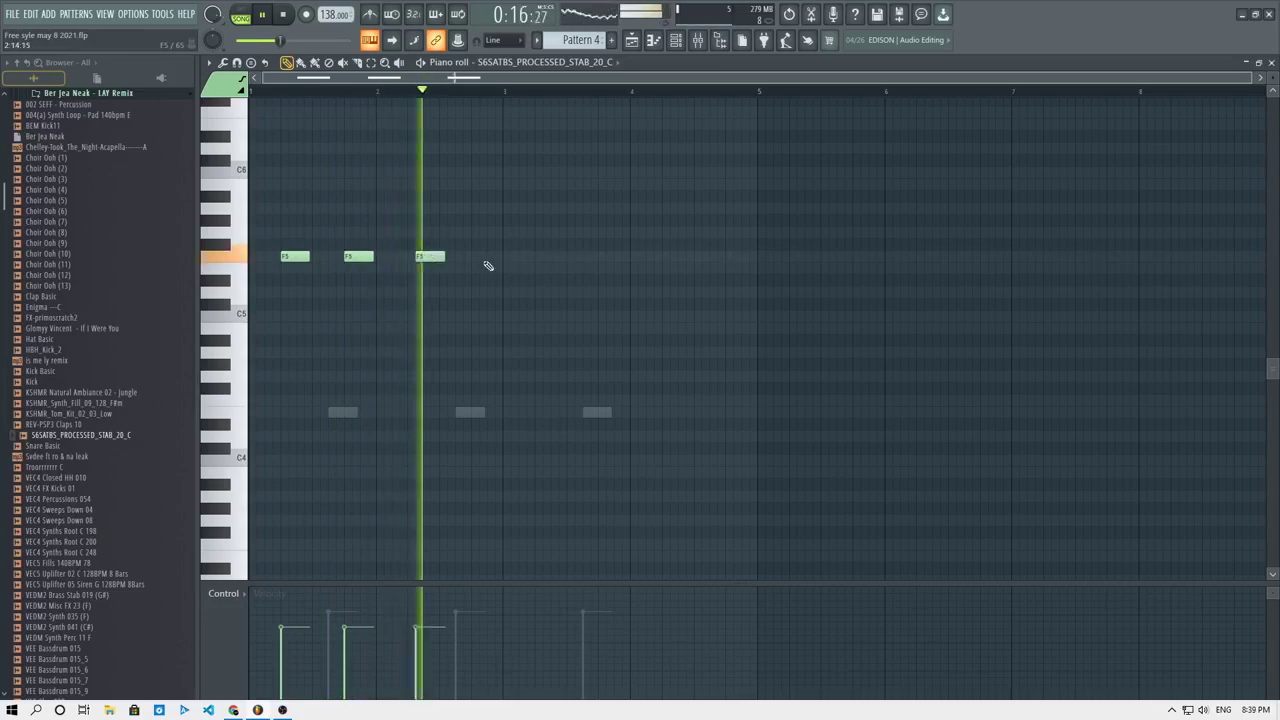
key(space)
key(space)
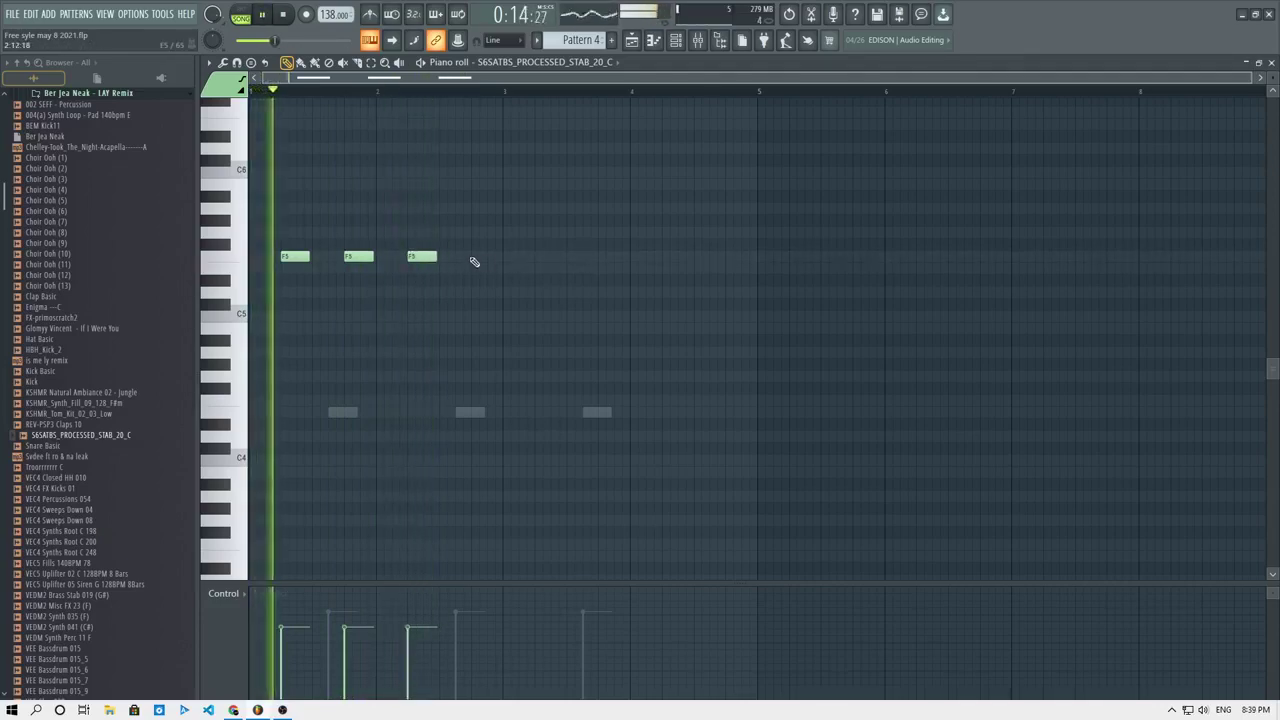
click(474, 256)
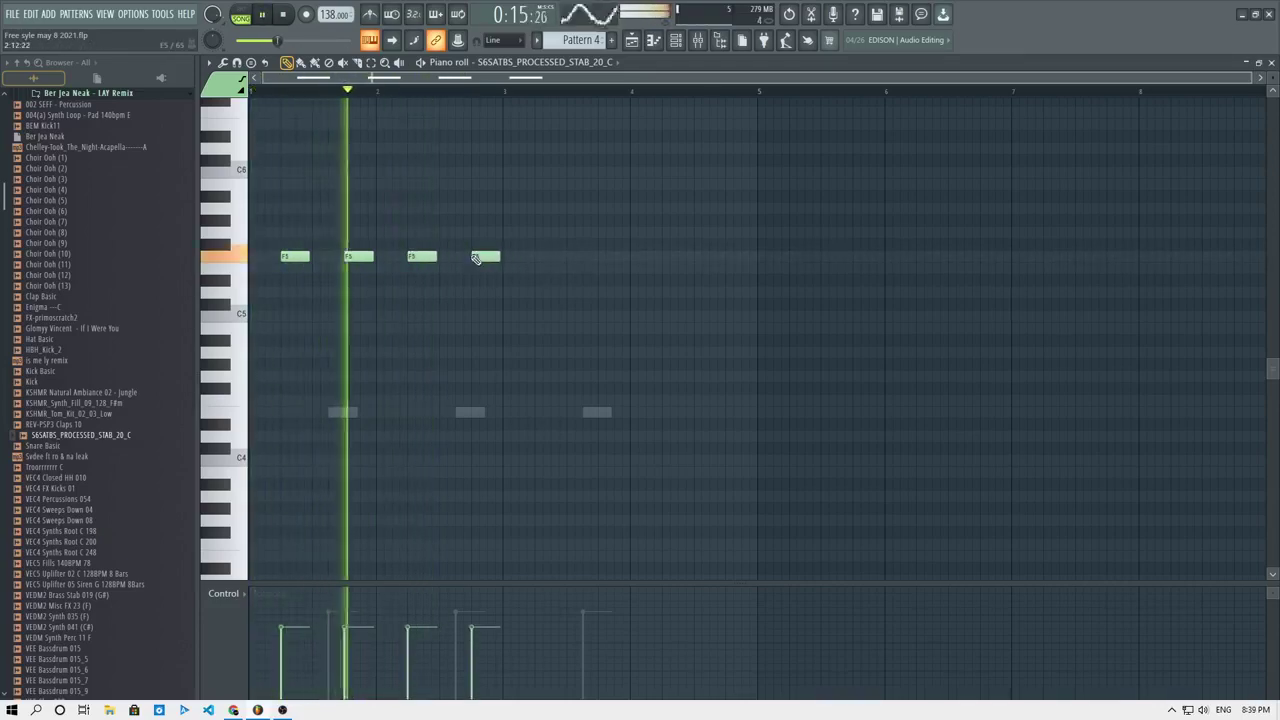
click(540, 257)
key(space)
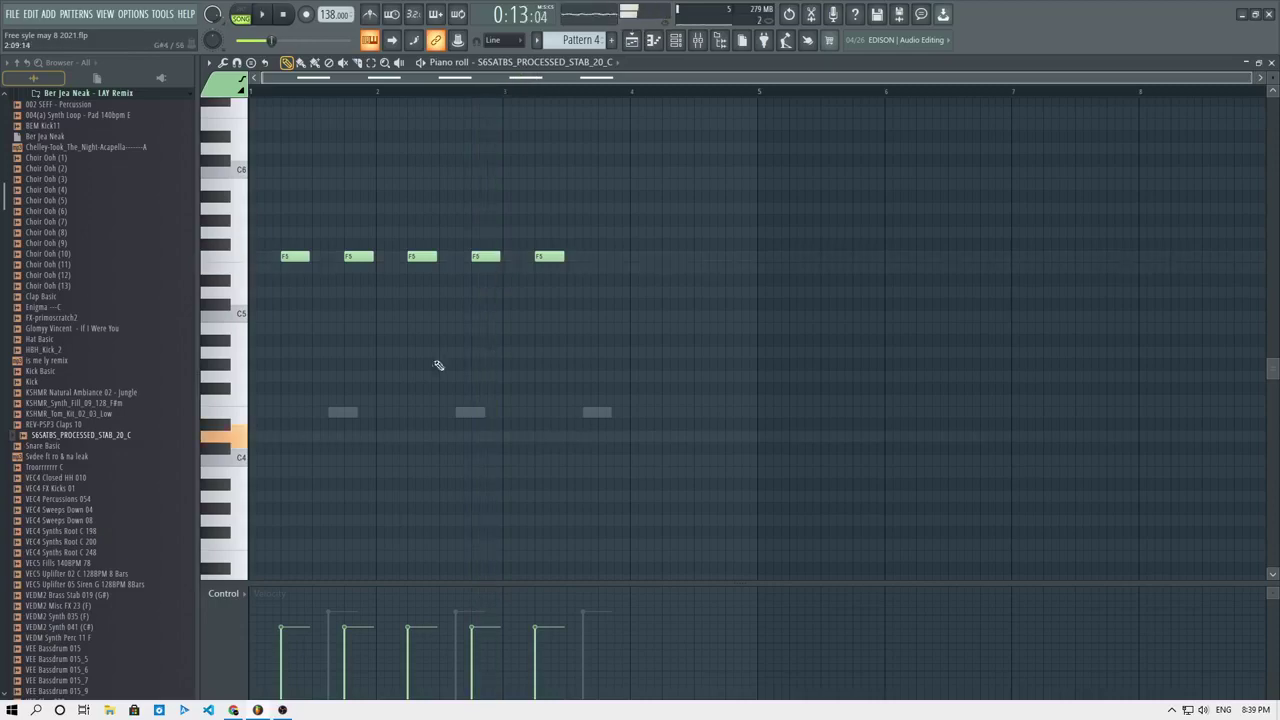
Try an extra stab note late in bar 1 at B4, raised to C5.
click(336, 330)
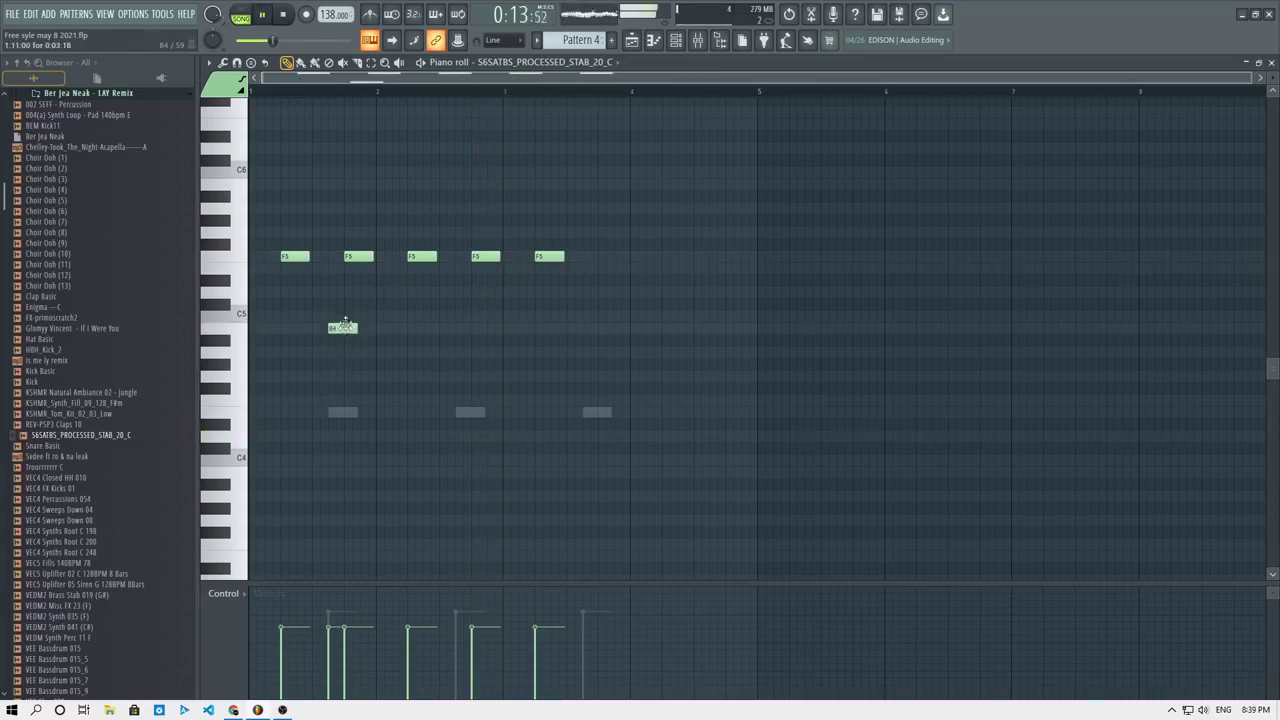
drag(345, 321, 345, 312)
key(space)
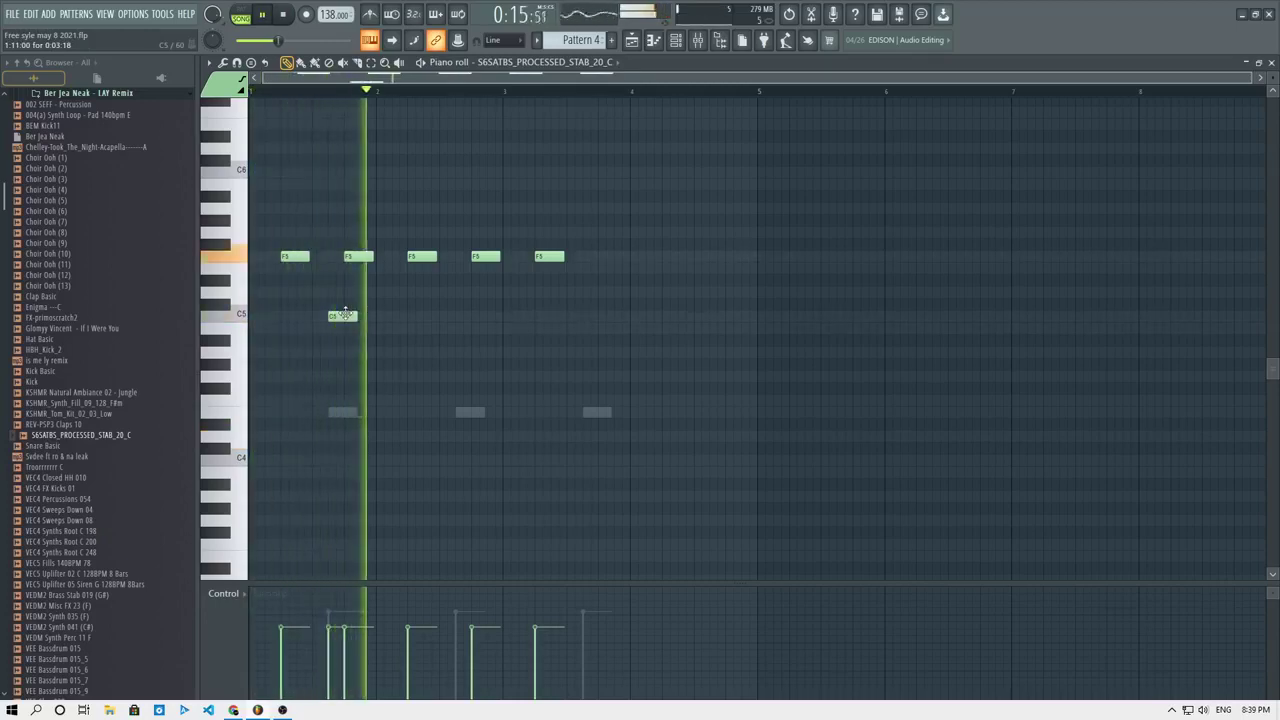
key(space)
drag(329, 318, 318, 314)
key(space)
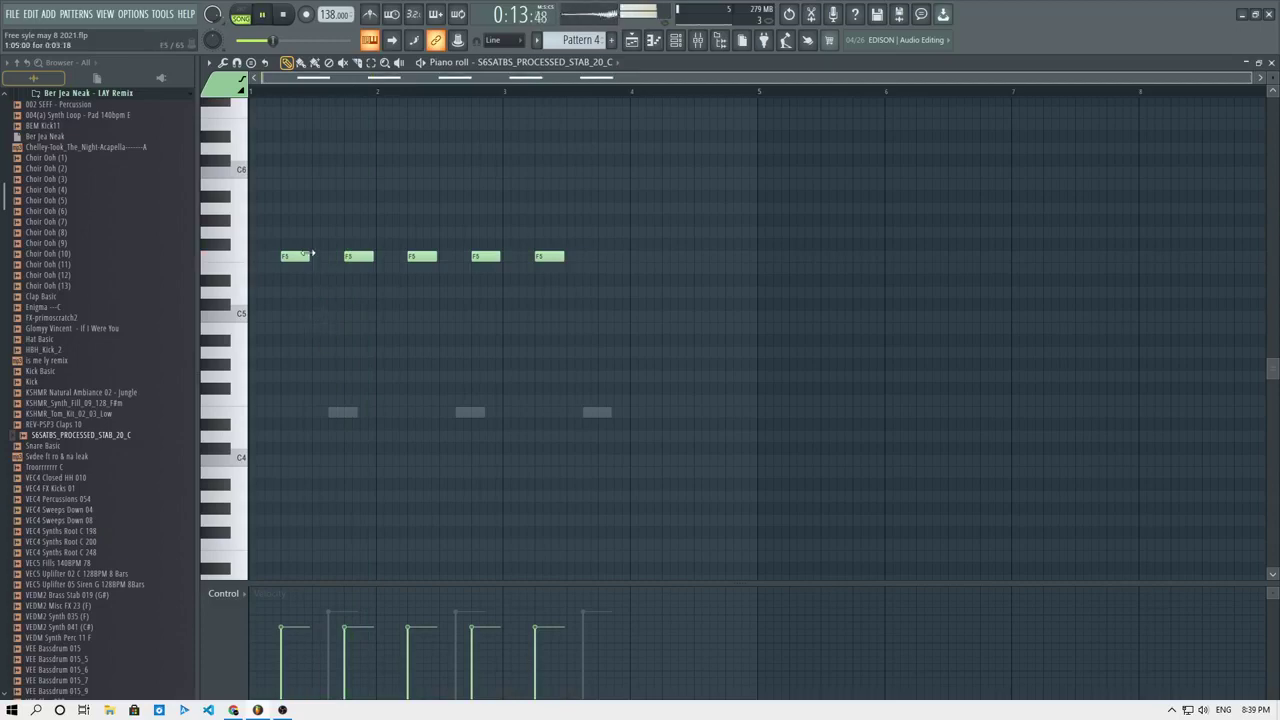
Rework the bar 1 stab rhythm into a short, a long and a short F5 note, and shorten the first note of bar 2.
drag(308, 255, 292, 258)
click(330, 257)
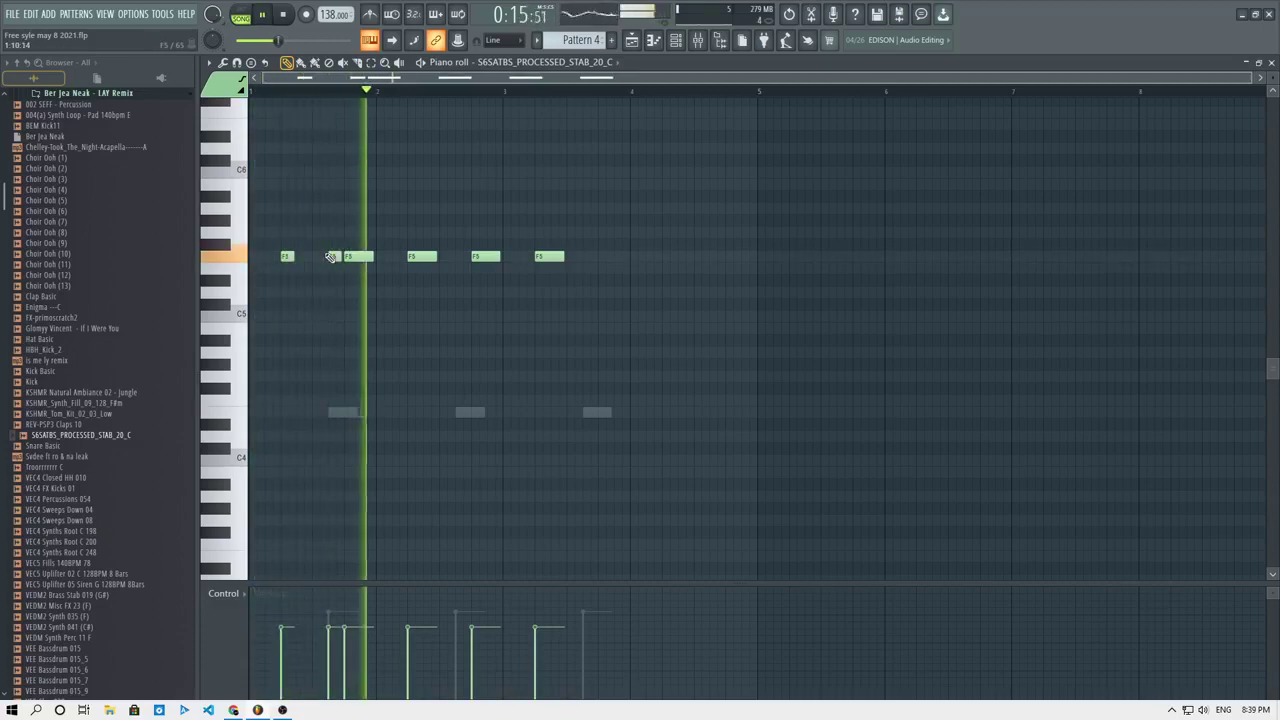
key(space)
right_click(333, 258)
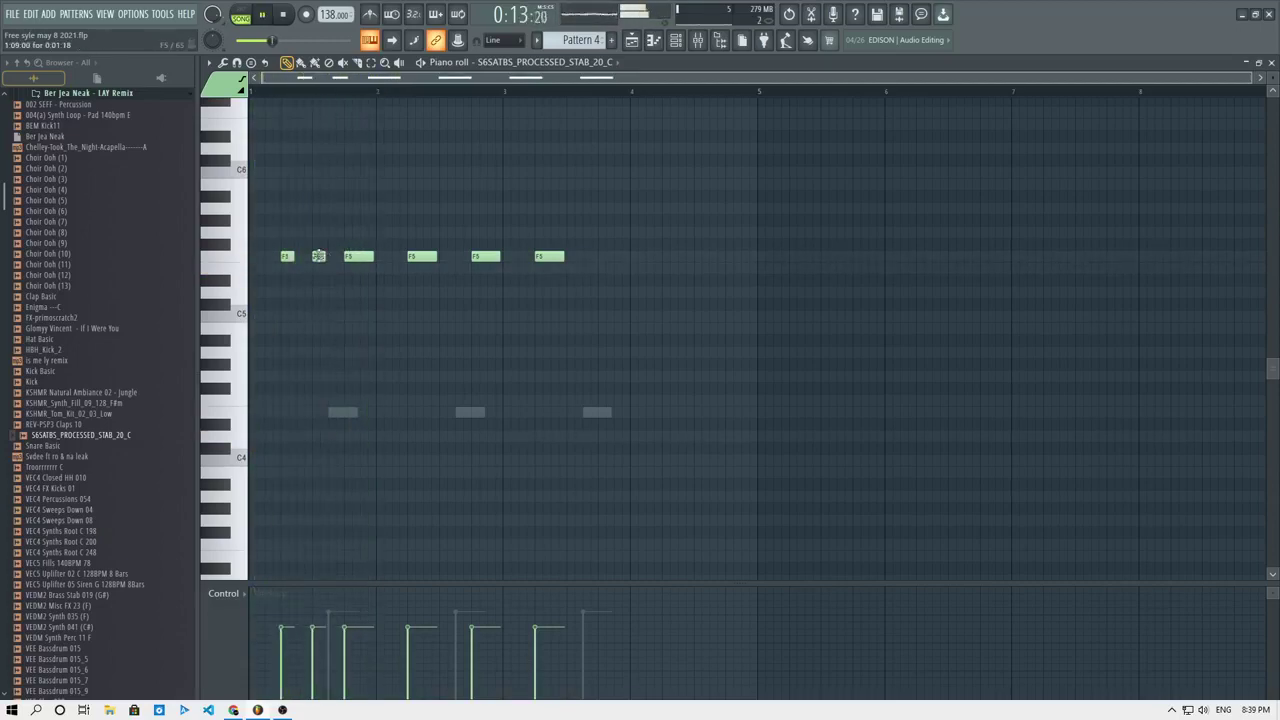
right_click(352, 257)
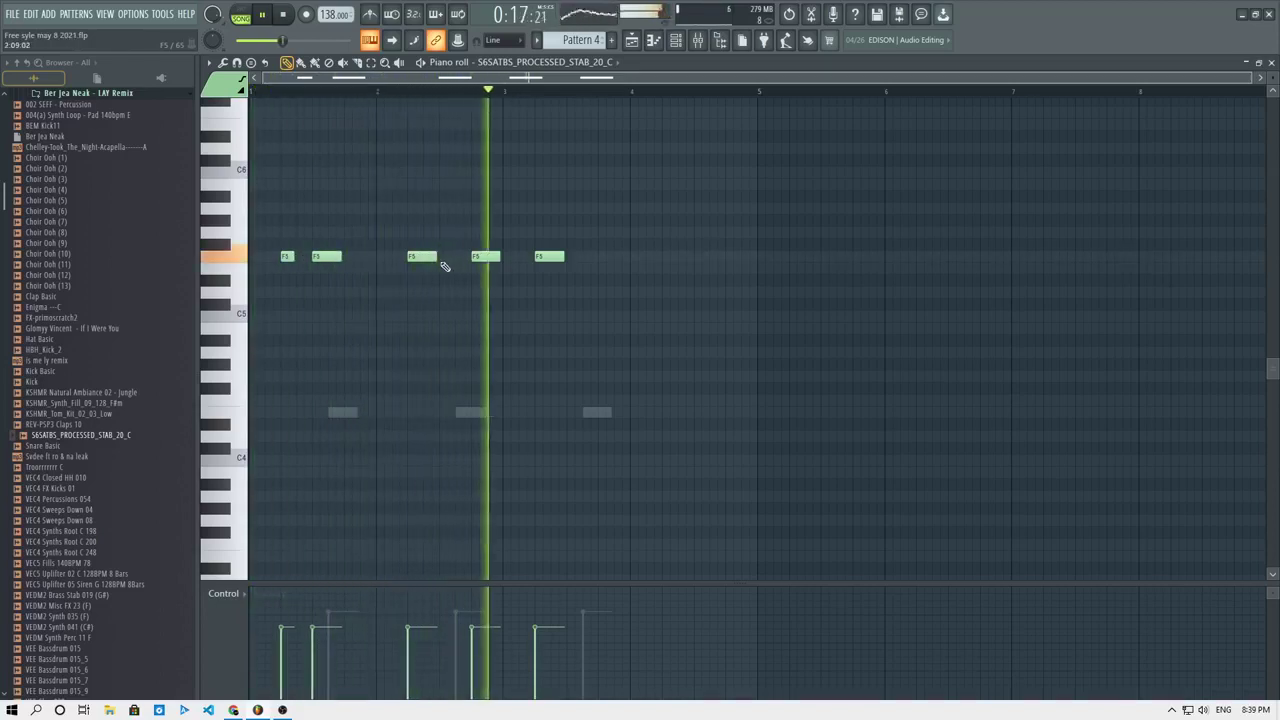
key(space)
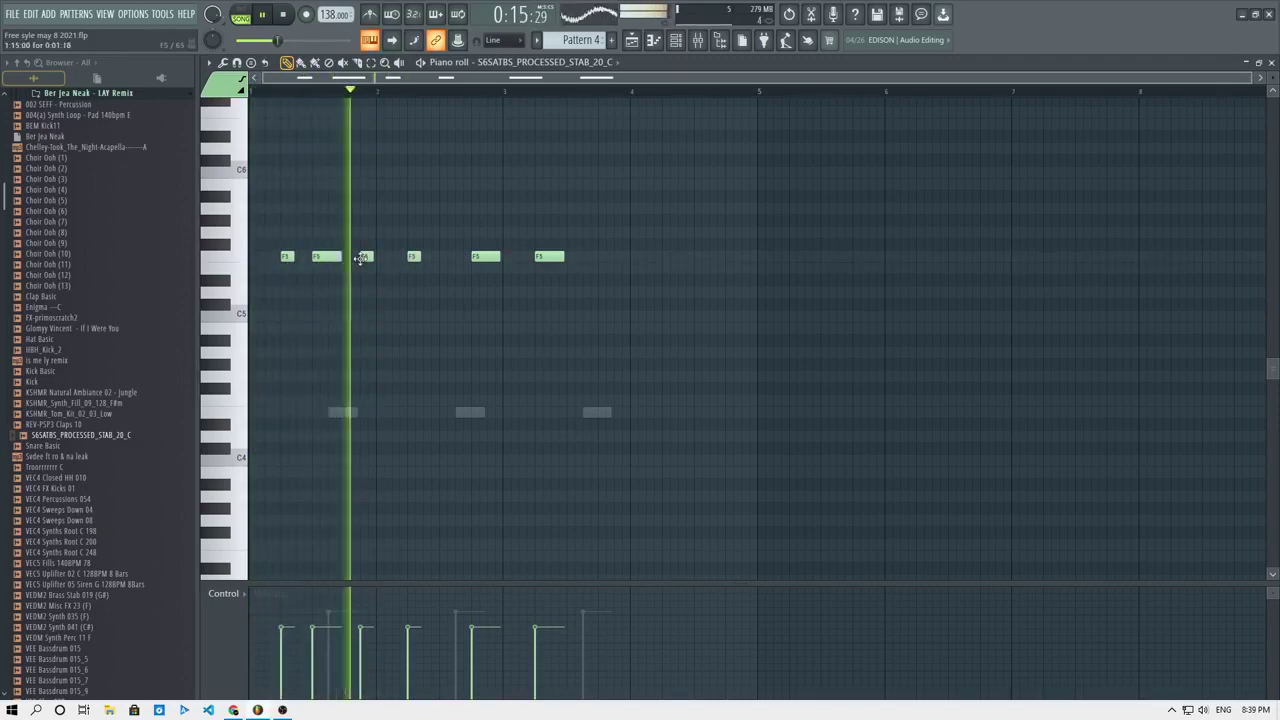
key(space)
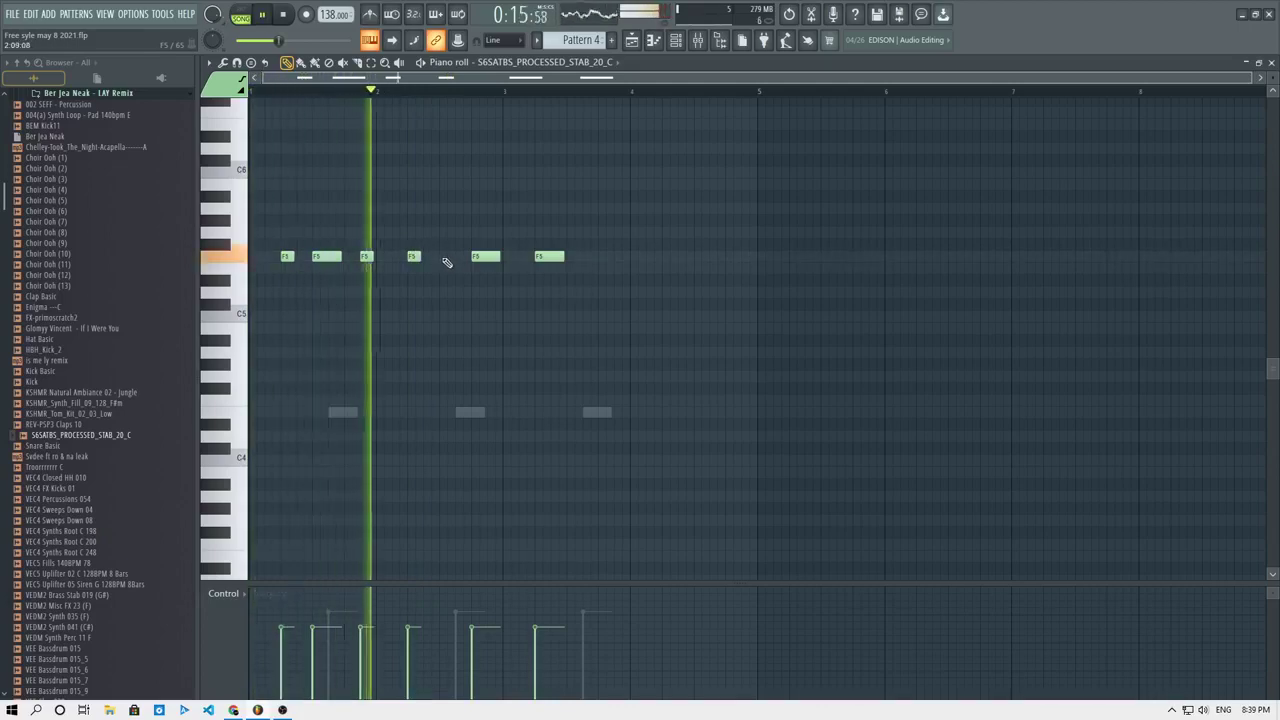
Rework bar 2 into a long F5 note directly followed by a short one, removing the last long note of the bar.
click(443, 256)
key(space)
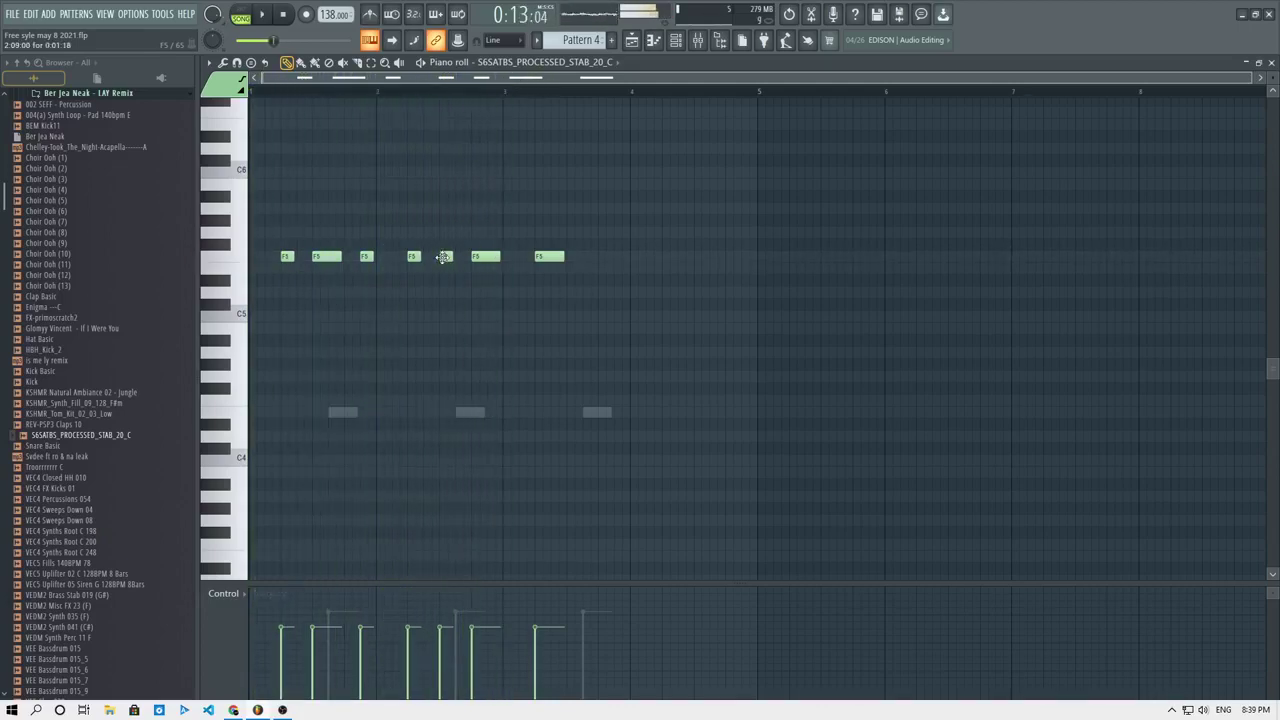
drag(445, 256, 432, 257)
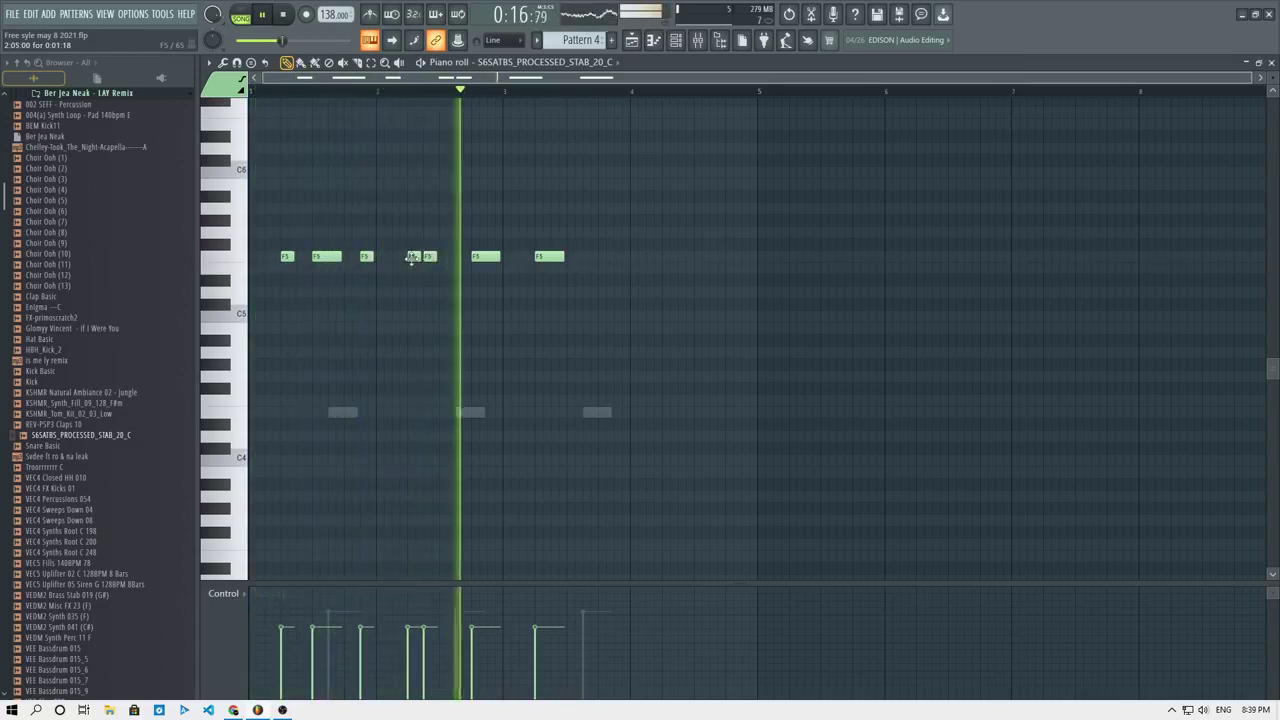
key(space)
drag(411, 257, 448, 260)
key(space)
key(space)
key(space)
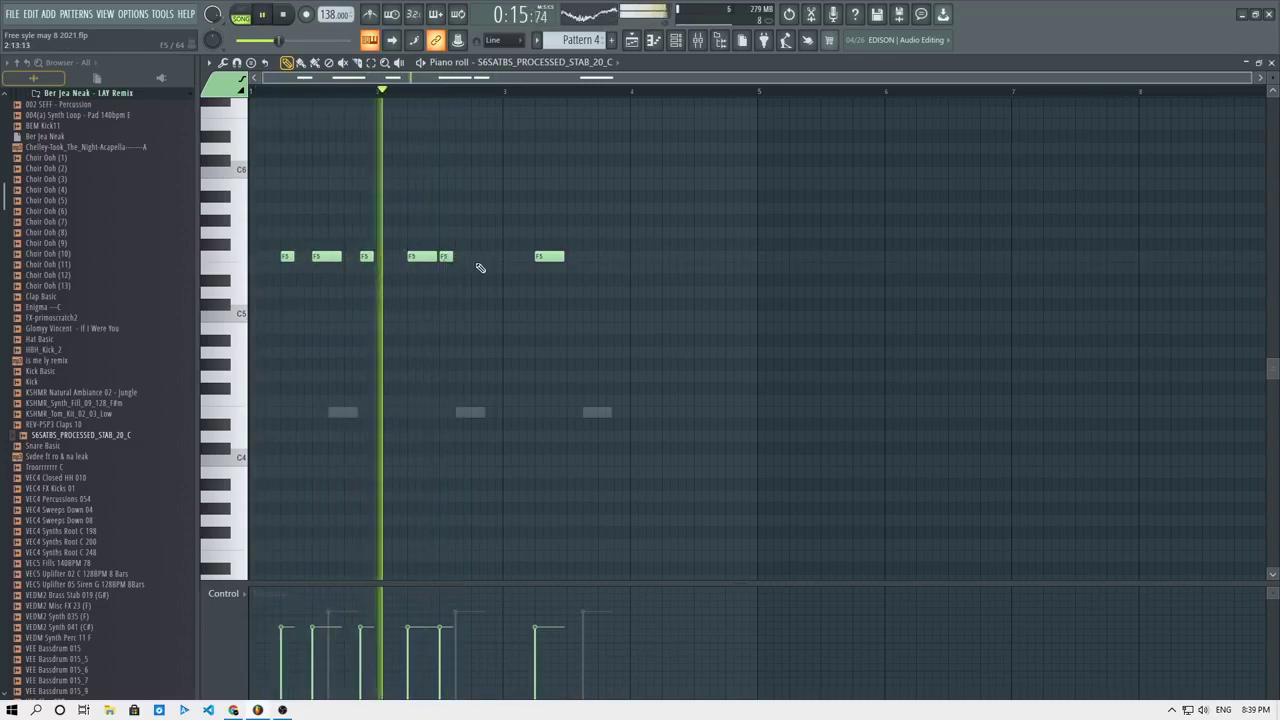
Add two short adjacent F5 notes at the end of bar 2, shorten the bar 3 note and place a long F5 near bar 3's end.
click(479, 258)
click(491, 256)
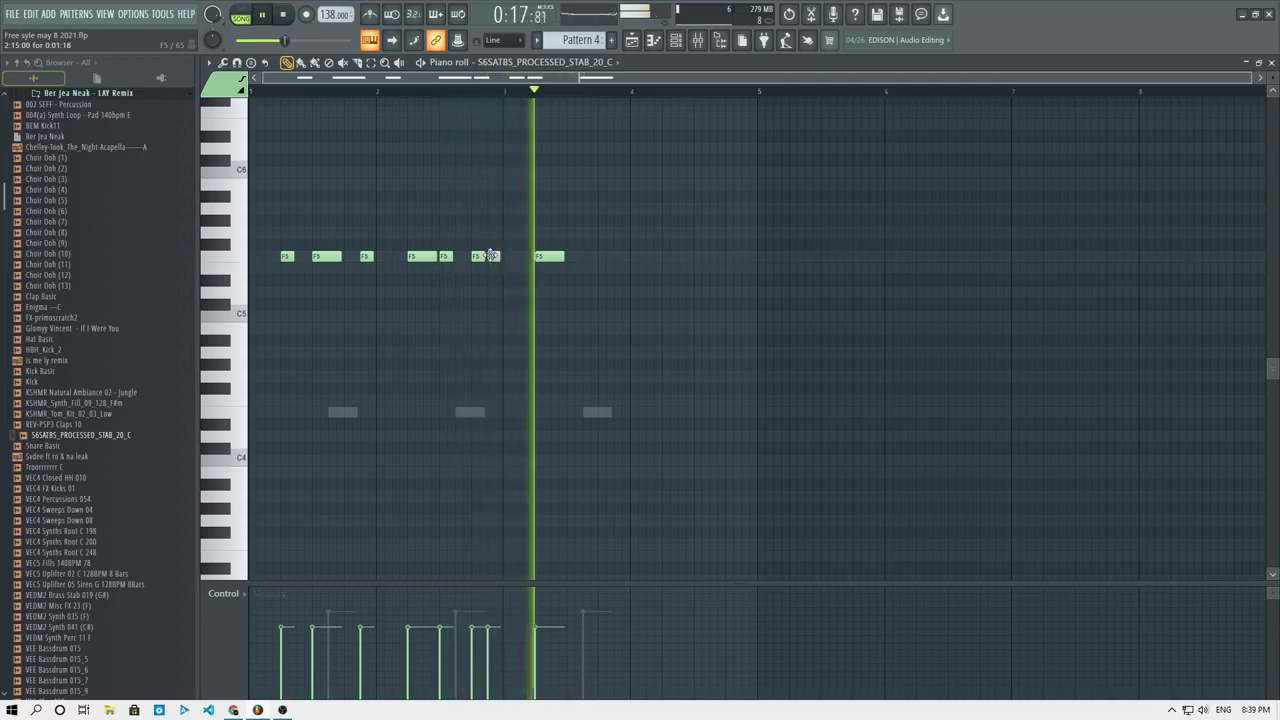
key(space)
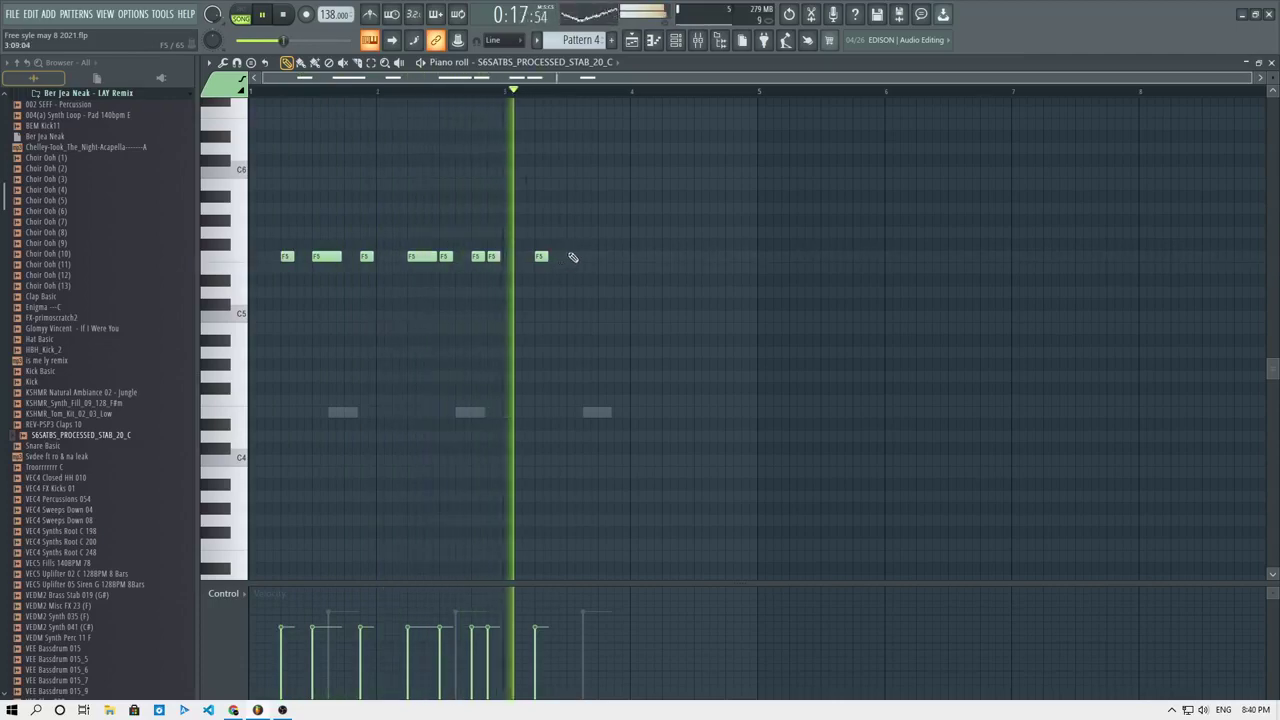
key(space)
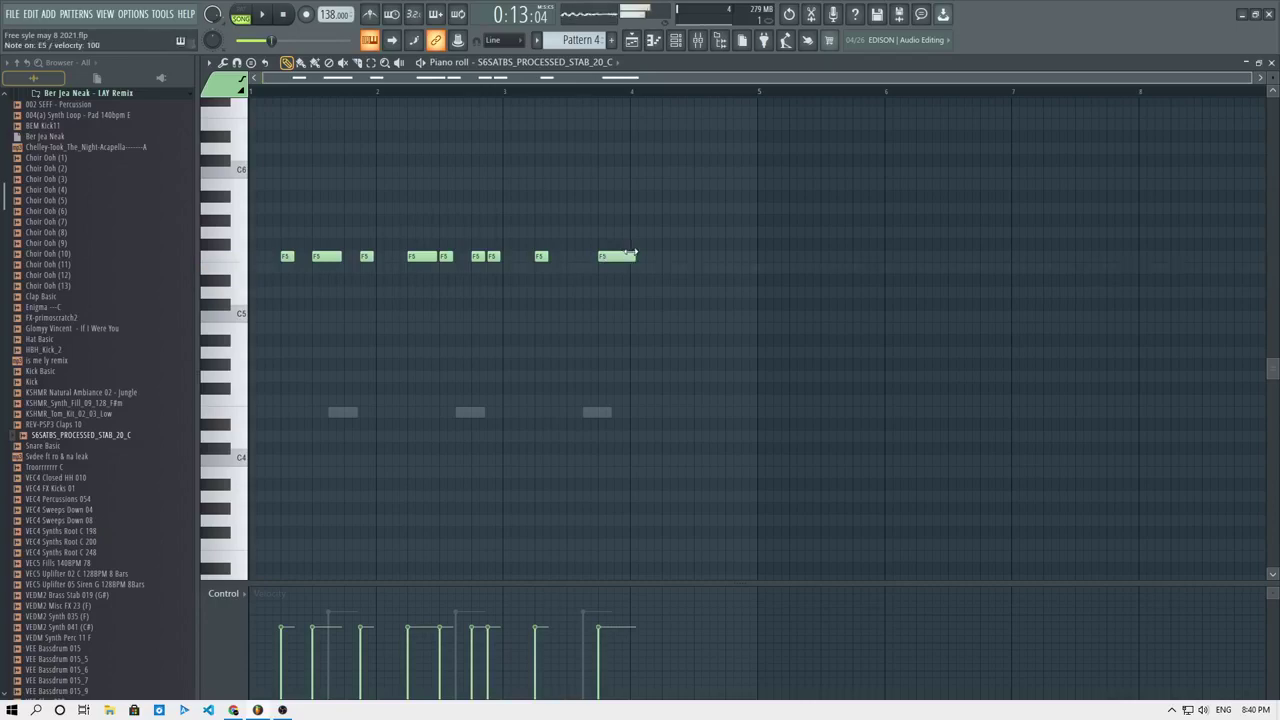
Audition Fruity Reeverb 2 presets such as Cathedral on mixer track 6, load the Default preset and recentre the track's panning.
click(676, 42)
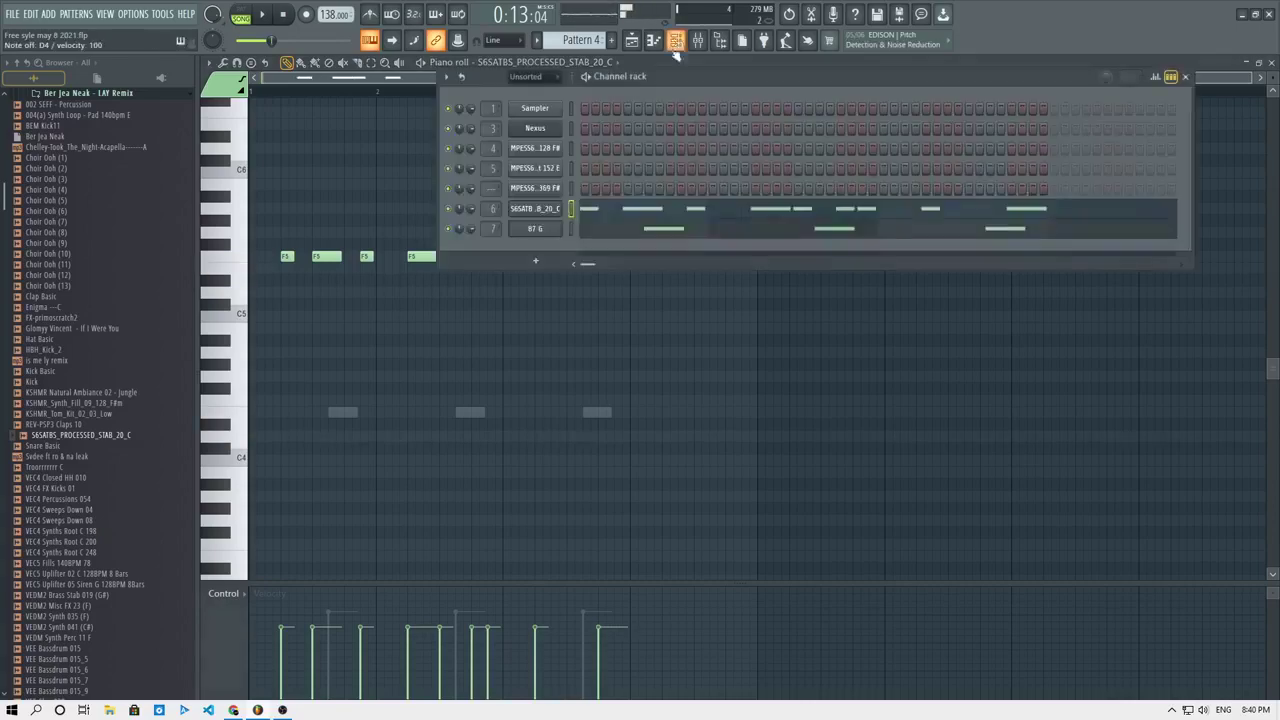
click(699, 41)
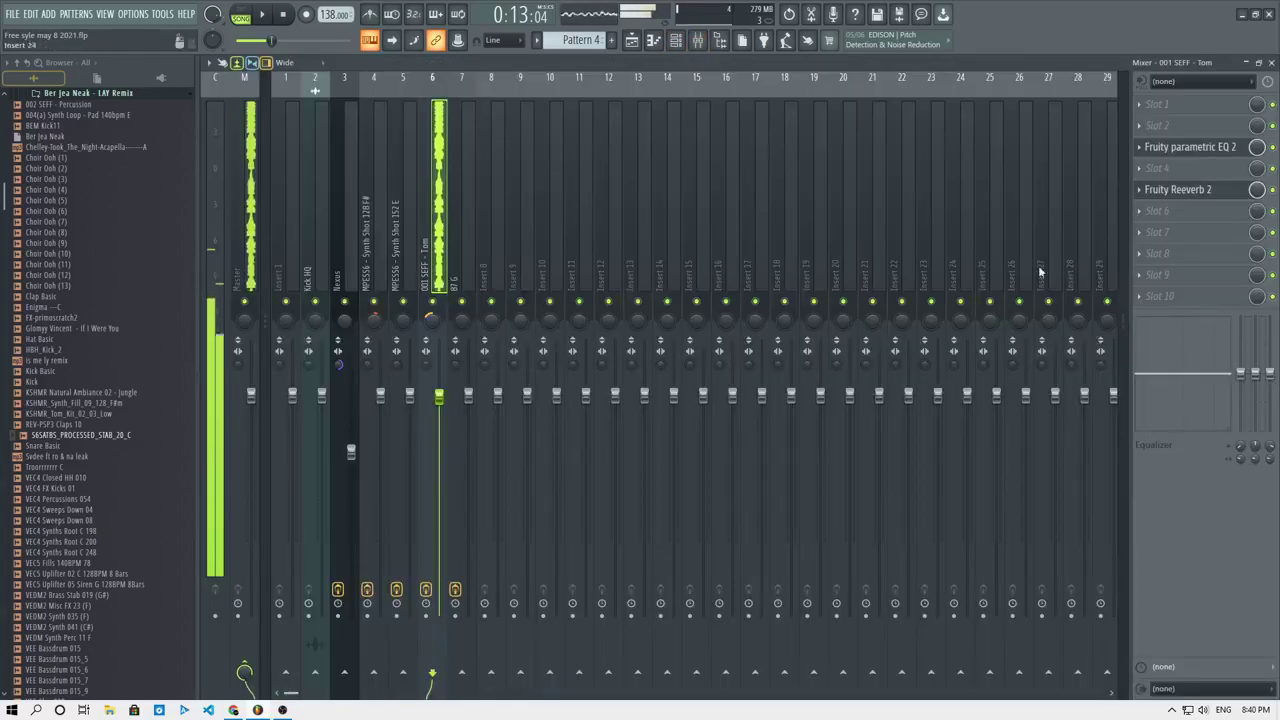
click(1185, 190)
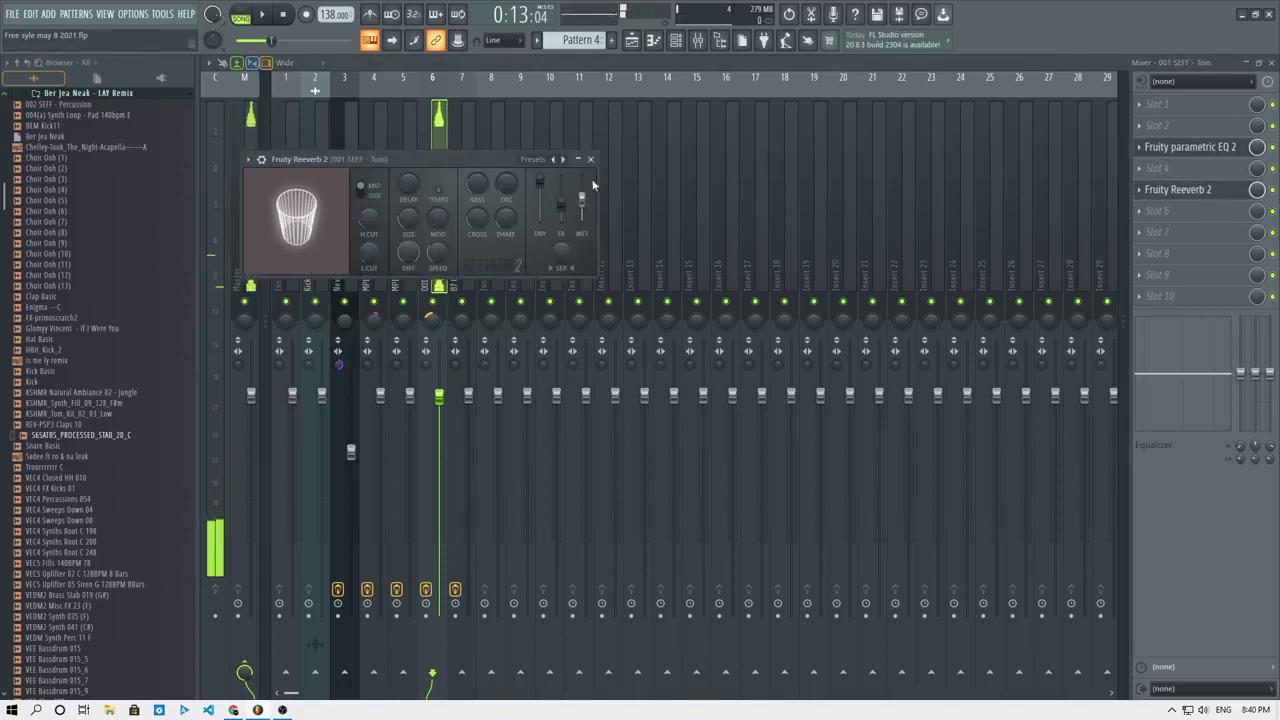
right_click(566, 162)
click(577, 172)
key(c)
key(c)
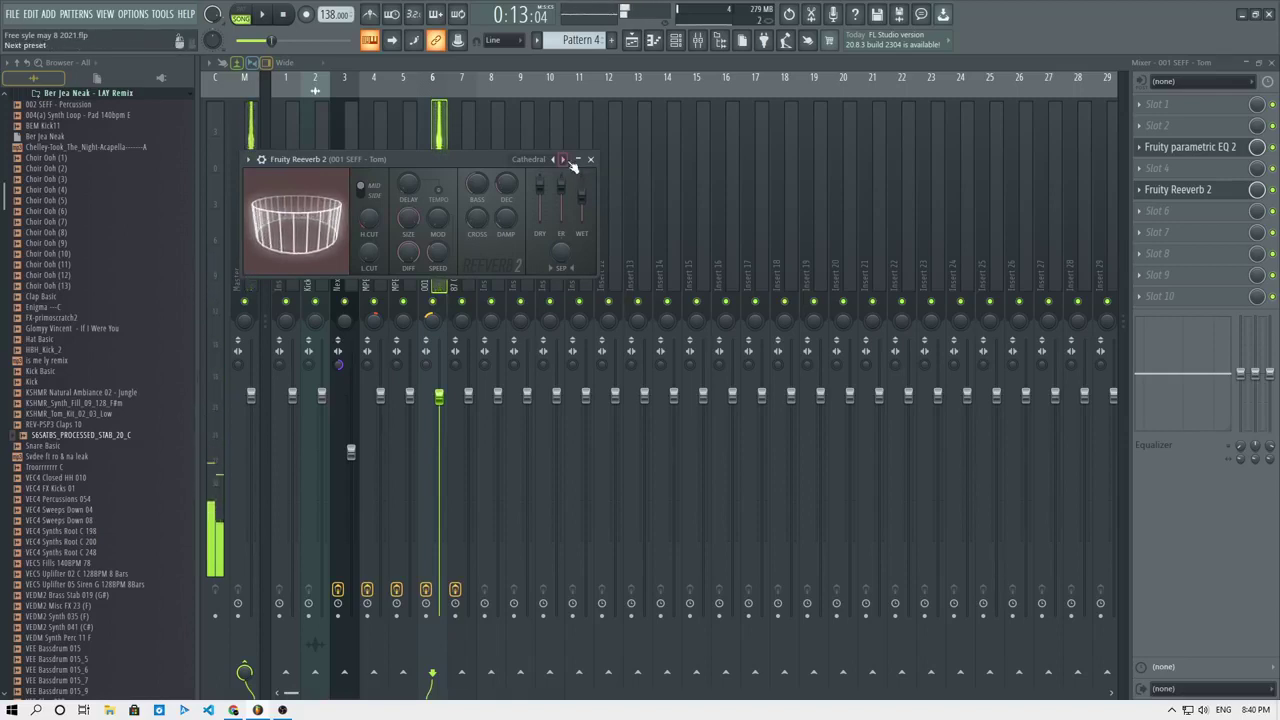
right_click(570, 161)
click(580, 181)
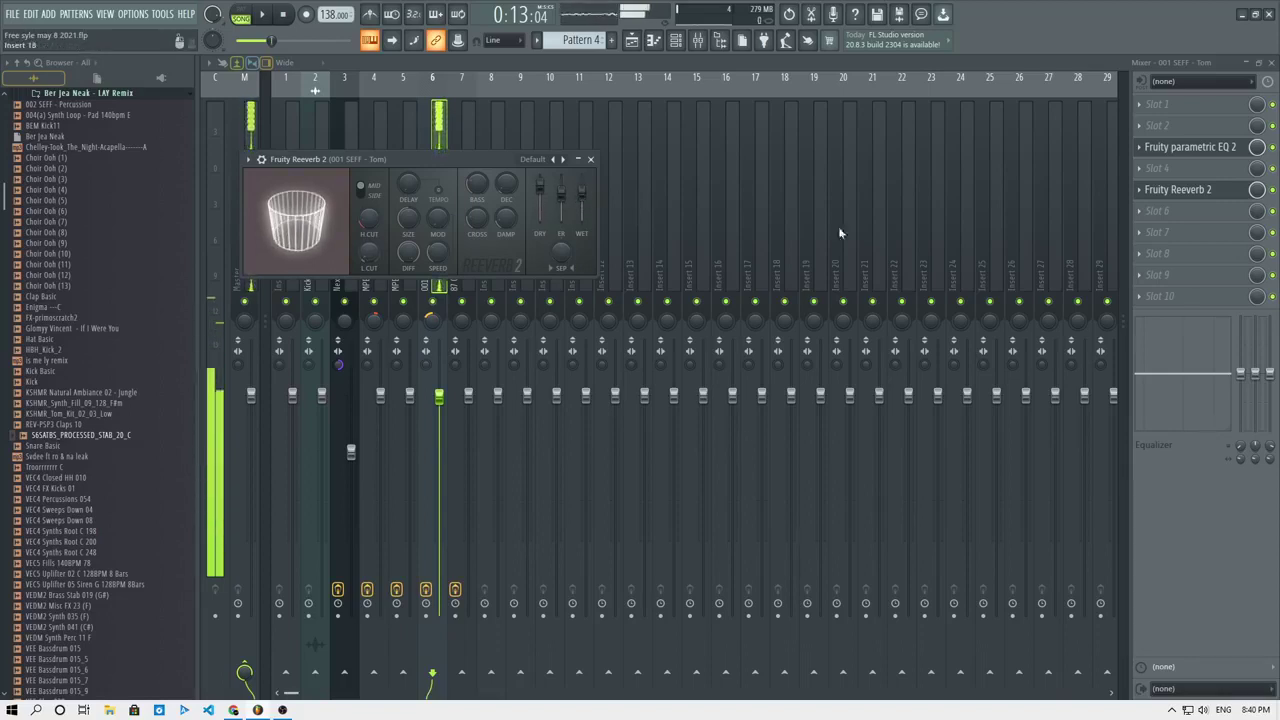
drag(434, 322, 434, 265)
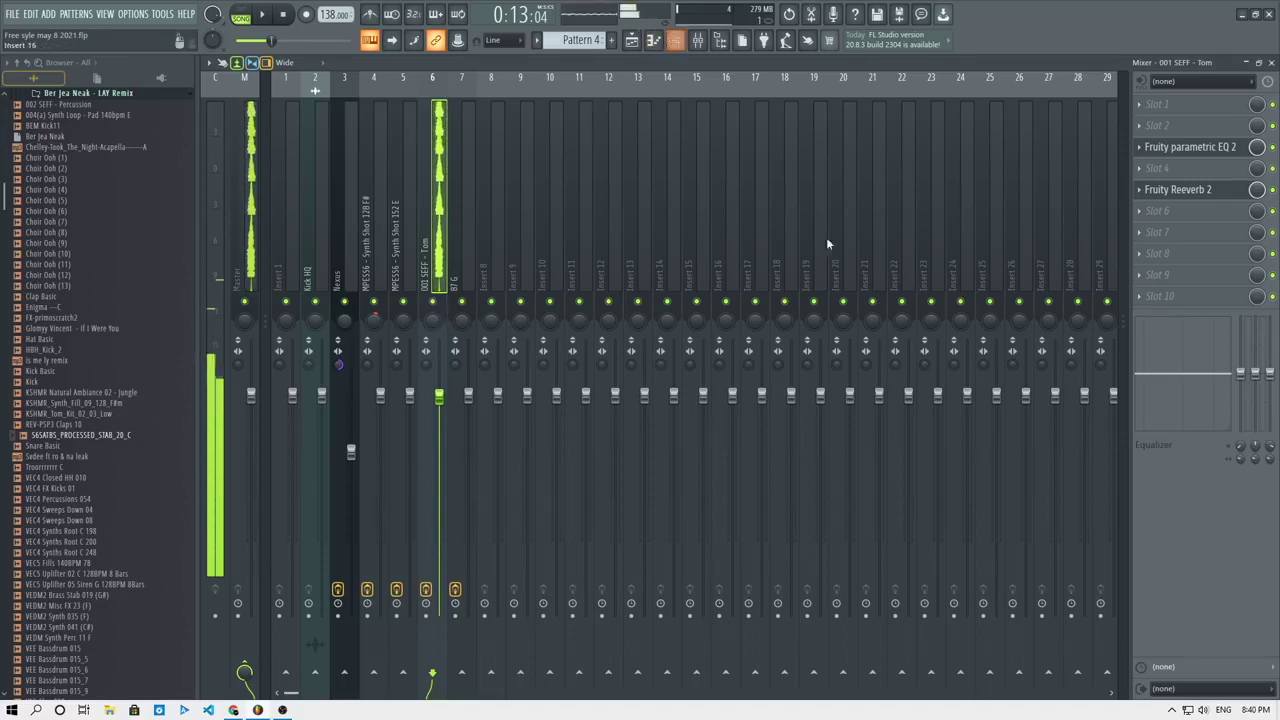
Insert Soundgoodizer in slot 4 of mixer track 6, set to mode B with a low amount.
click(1173, 147)
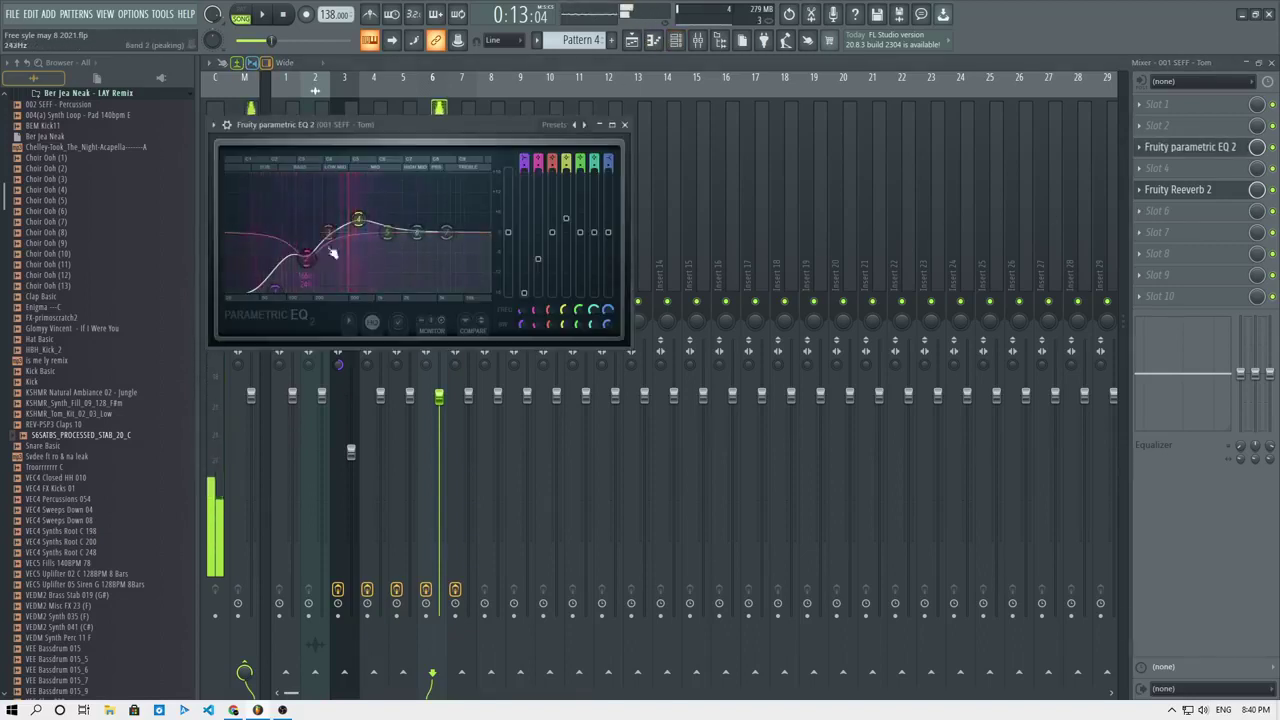
click(1198, 170)
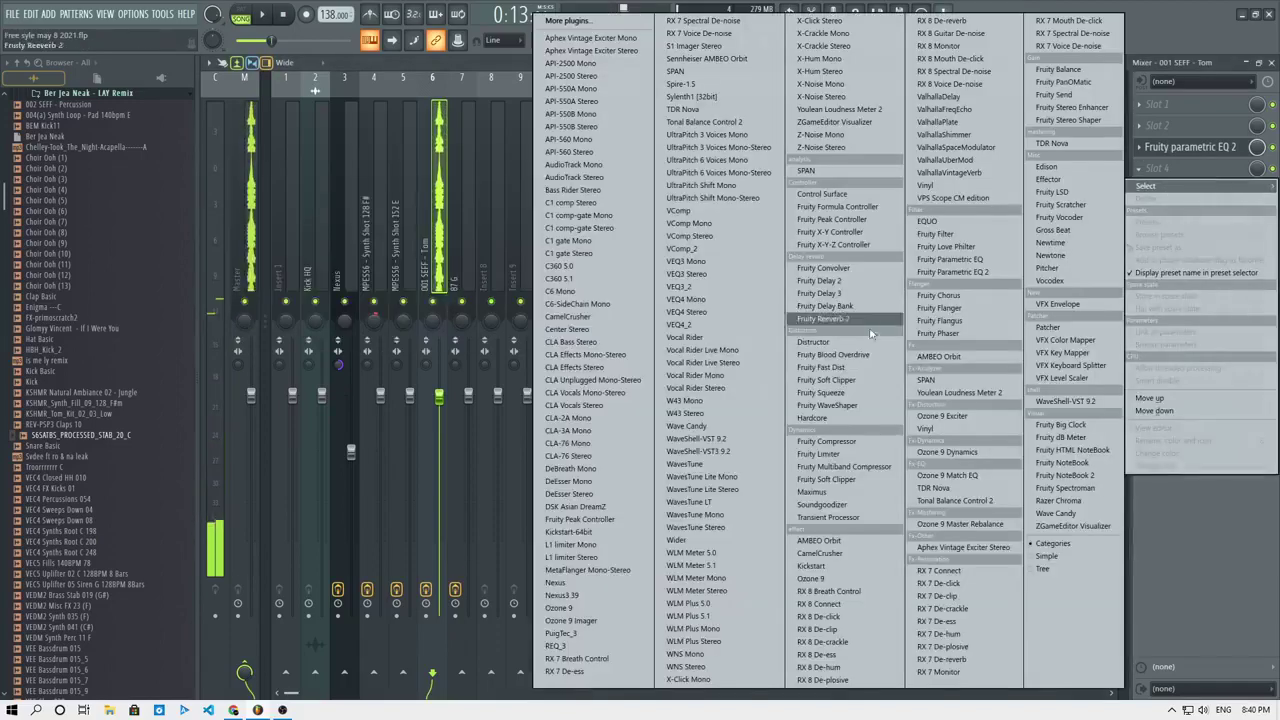
click(820, 504)
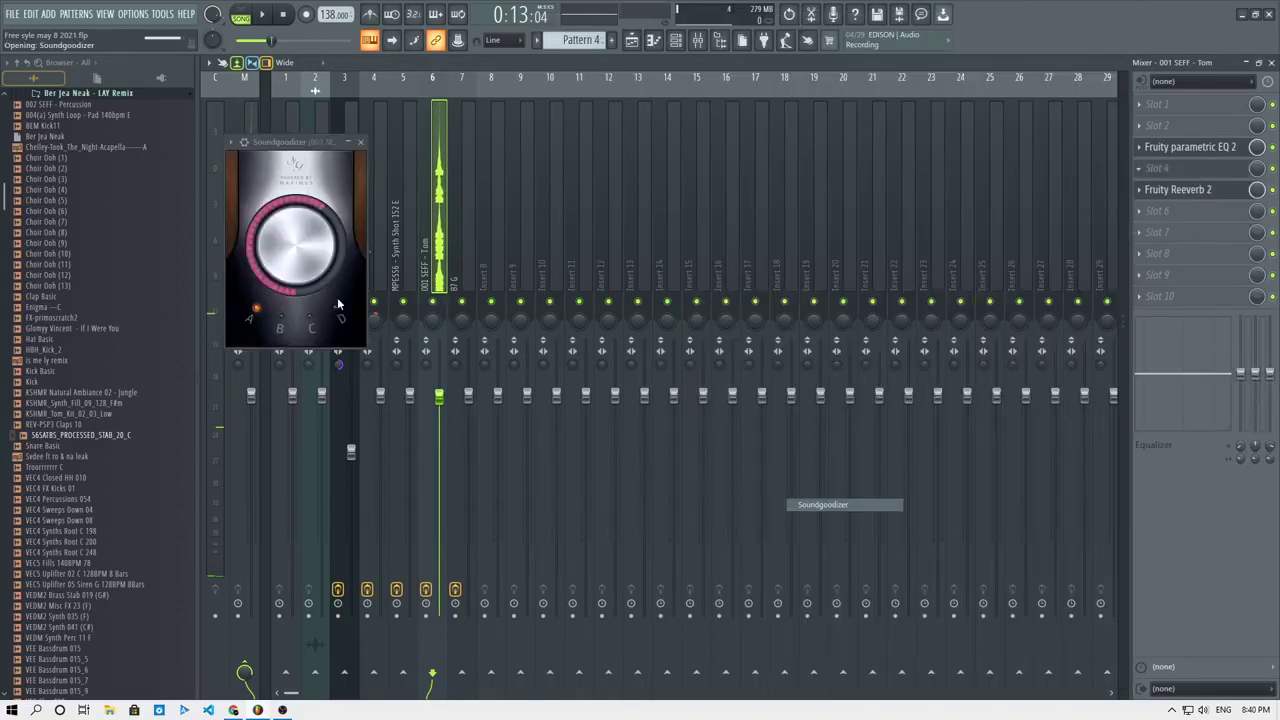
drag(296, 245, 296, 291)
key(e)
key(e)
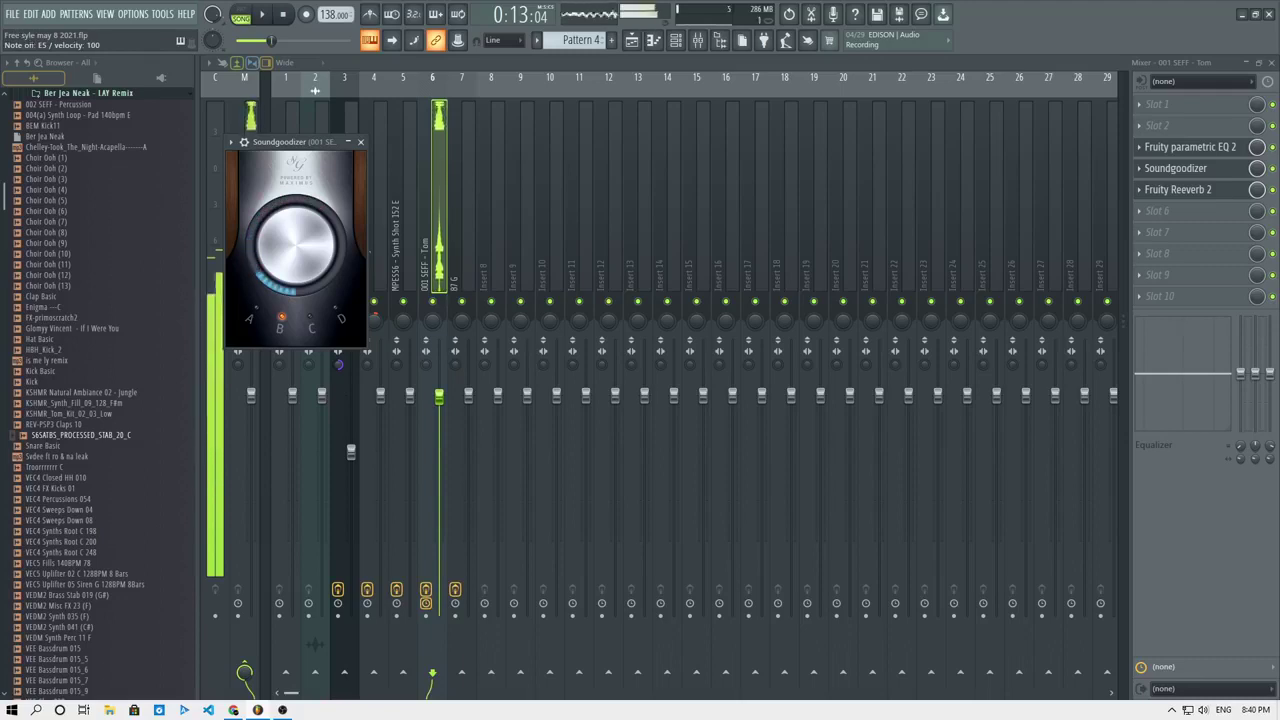
Audition the arrangement from bar 9 and delete all of the stab's F5 notes after bar 1 in Pattern 4.
click(640, 44)
key(space)
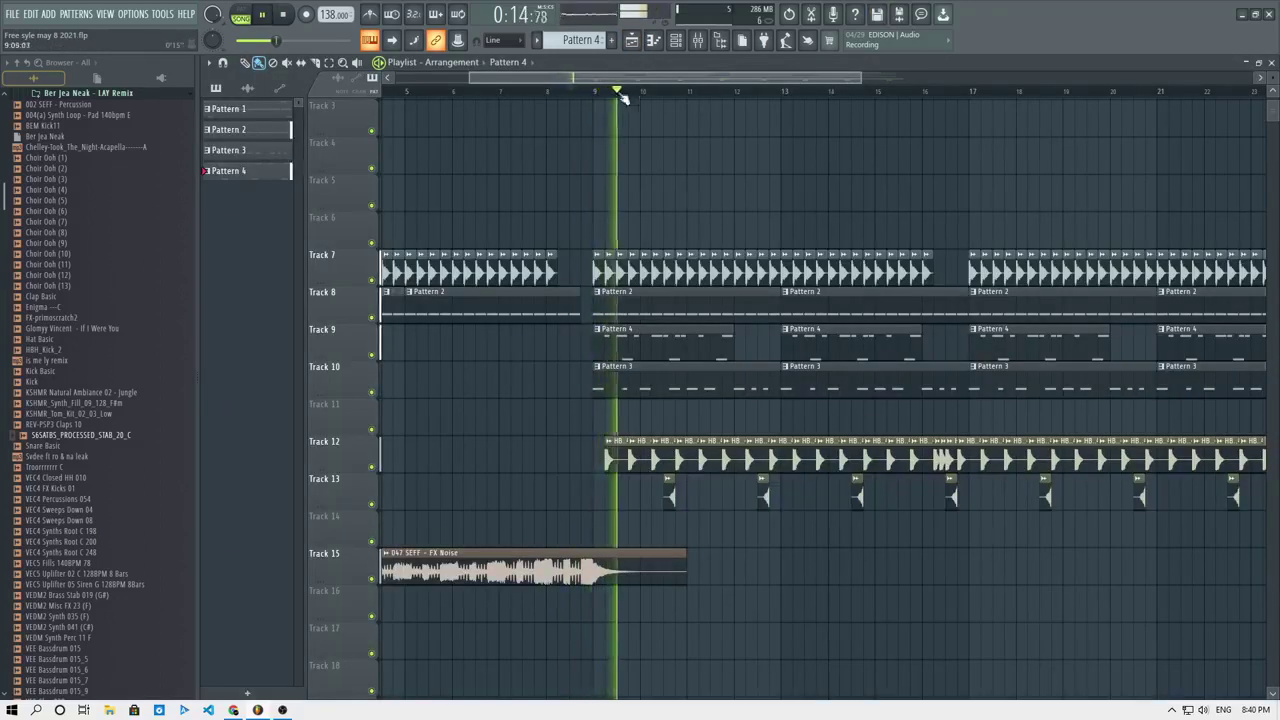
click(654, 39)
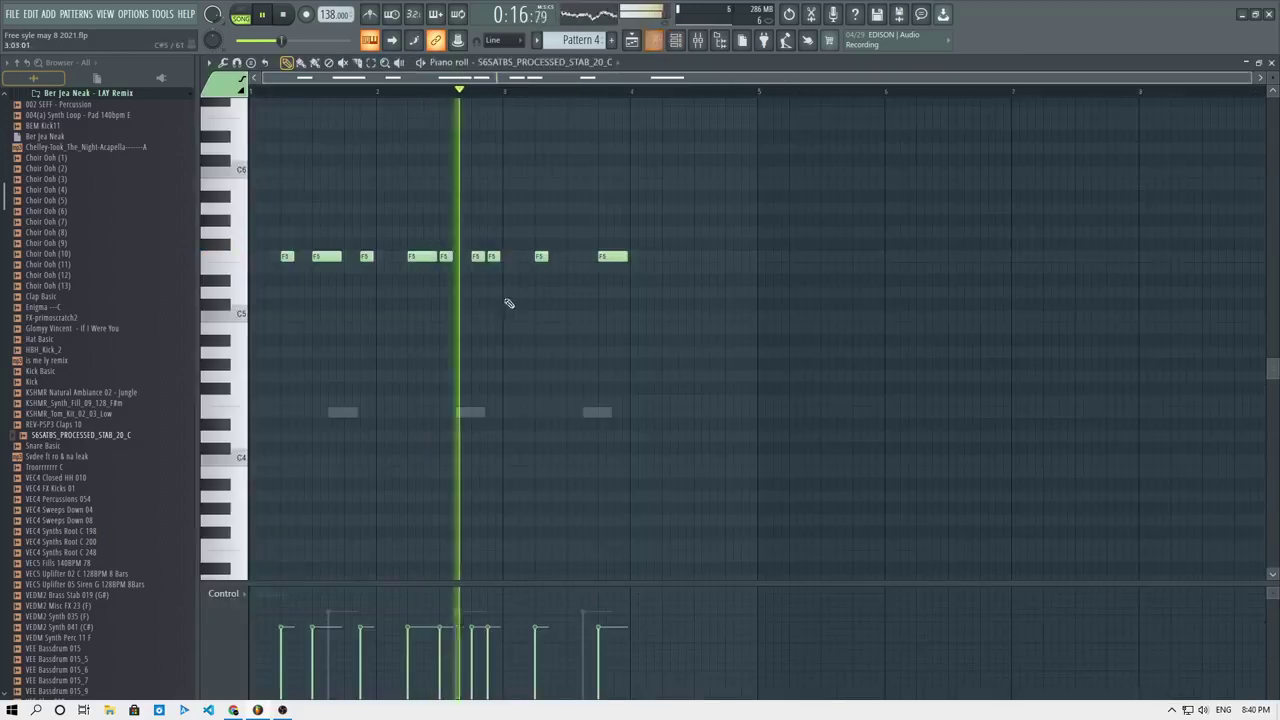
key(space)
right_click(492, 259)
key(space)
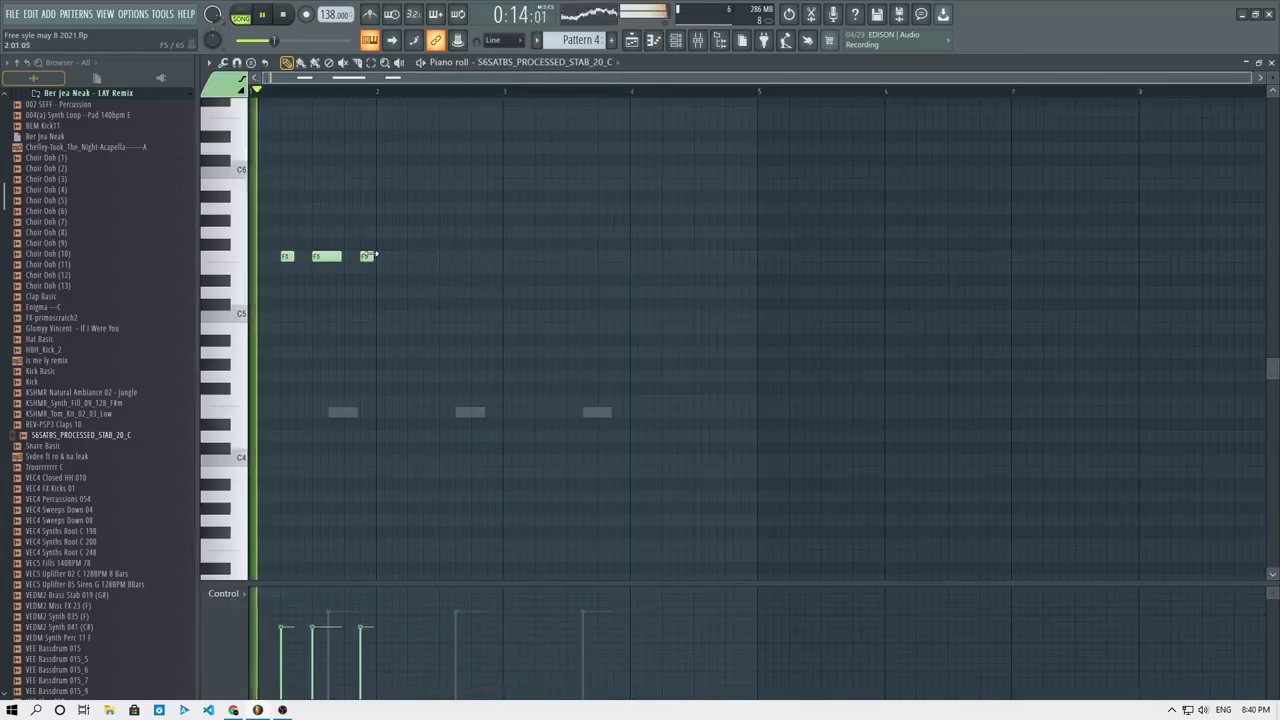
key(space)
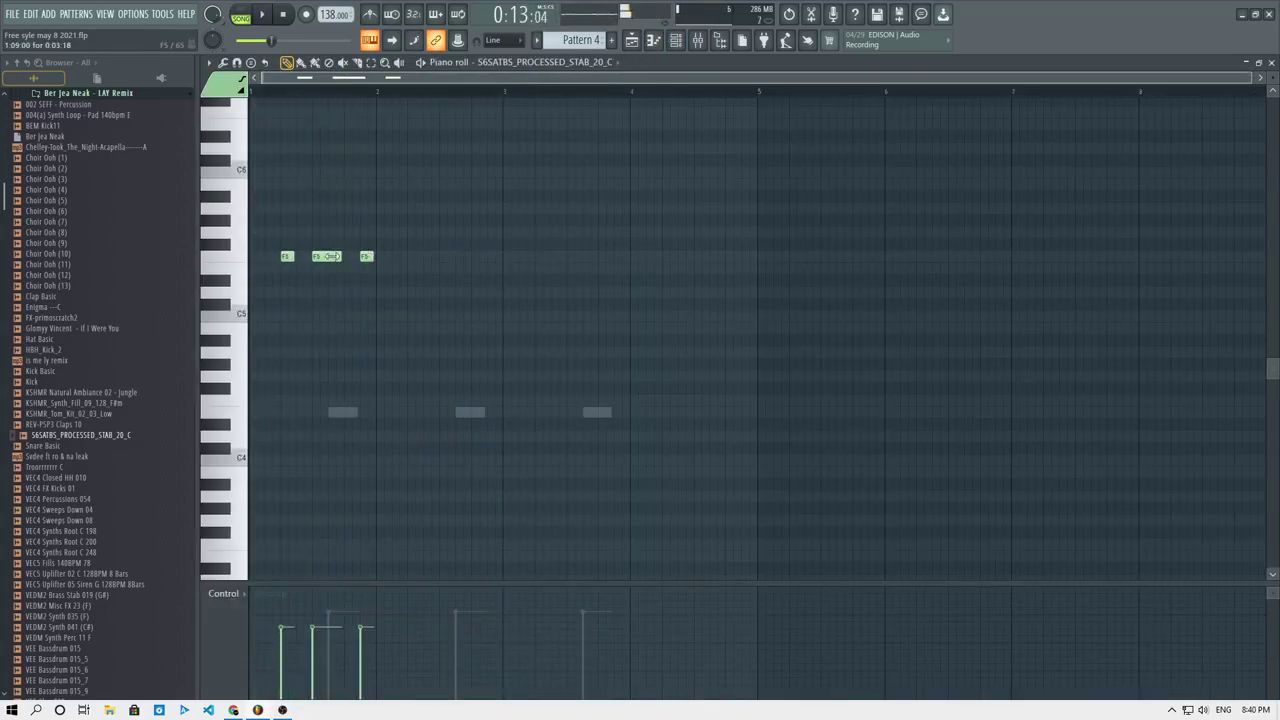
Duplicate the three F5 notes of bar 1 into bar 3 and play back the stab pattern.
drag(284, 260, 578, 260)
ctrl+click(632, 103)
click(676, 40)
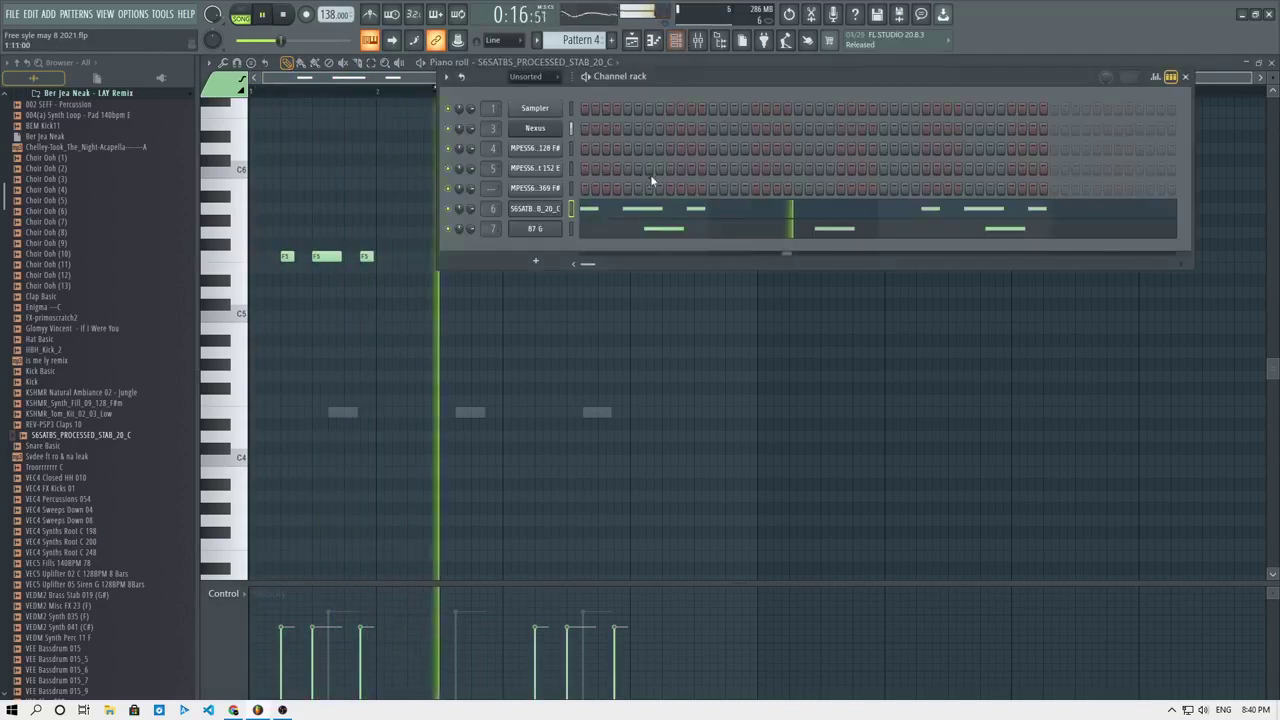
click(582, 363)
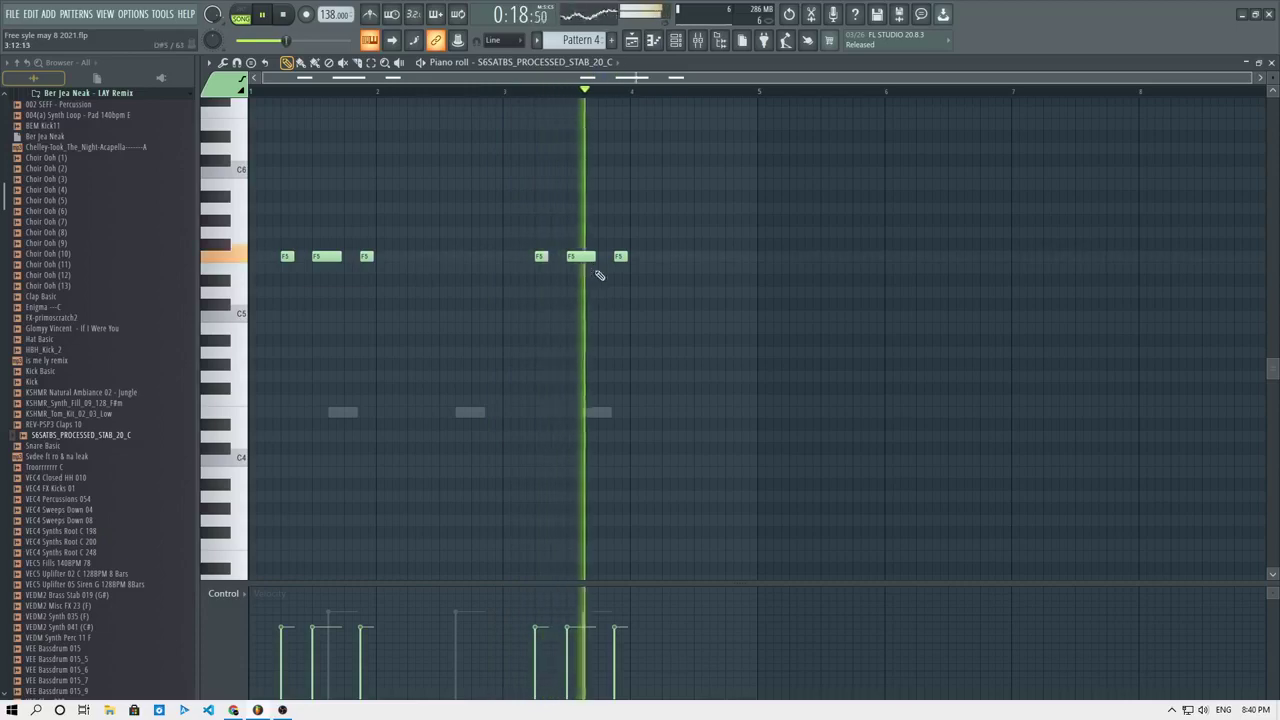
Shorten the middle F5 note of bar 3, add another F5 just before it, and audition the change in the arrangement.
key(space)
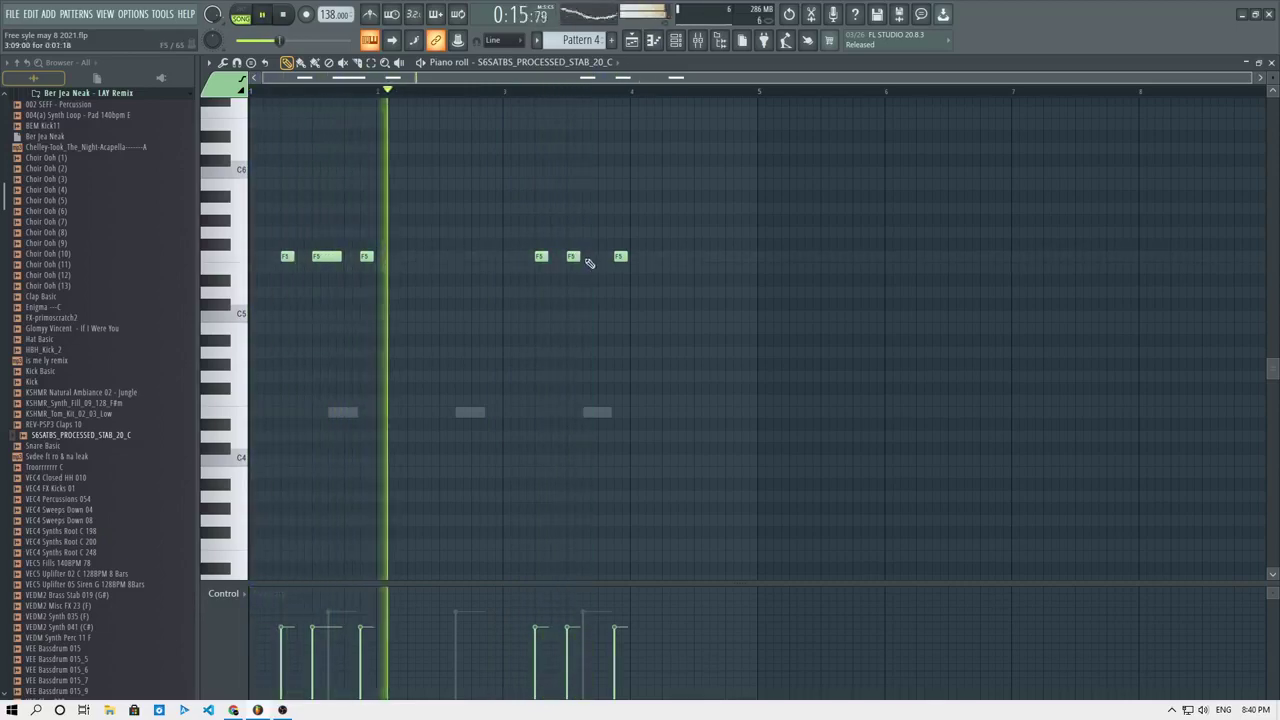
click(555, 257)
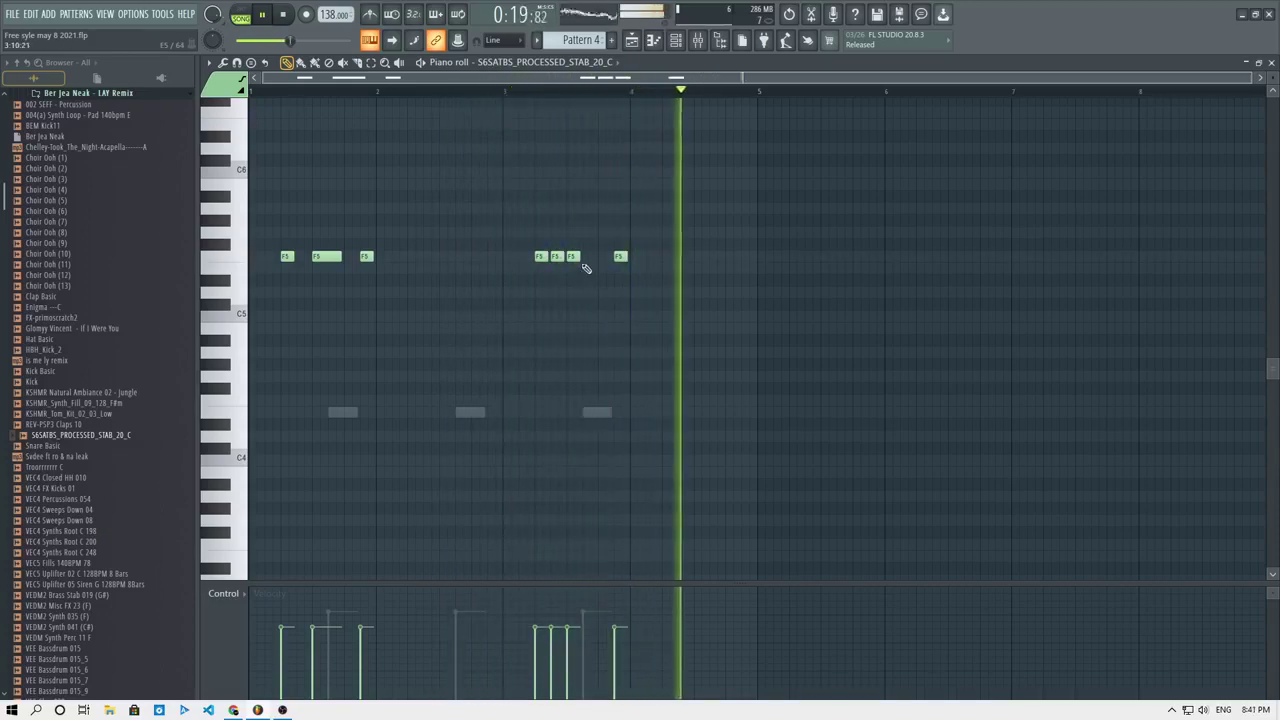
click(647, 42)
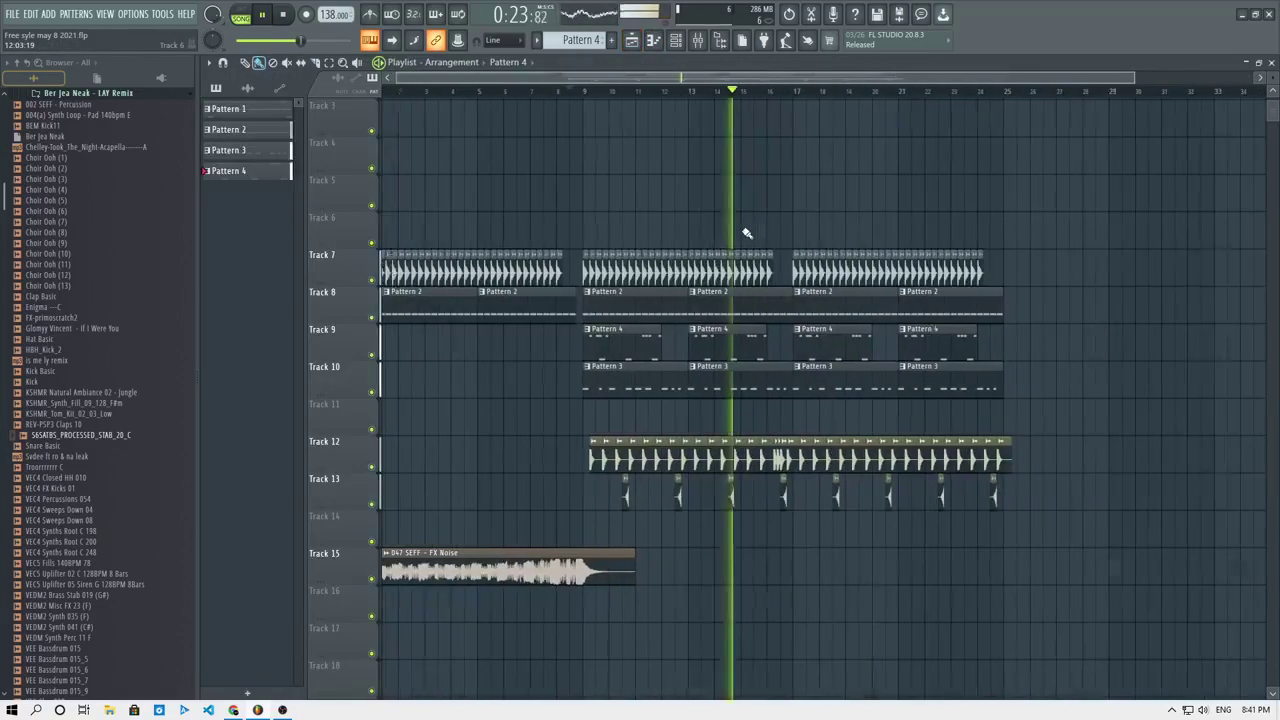
Browse the sample folder and preview drum samples such as BEM Kick11 and VEE Bassdrum 015_9.
click(78, 470)
key(space)
click(686, 43)
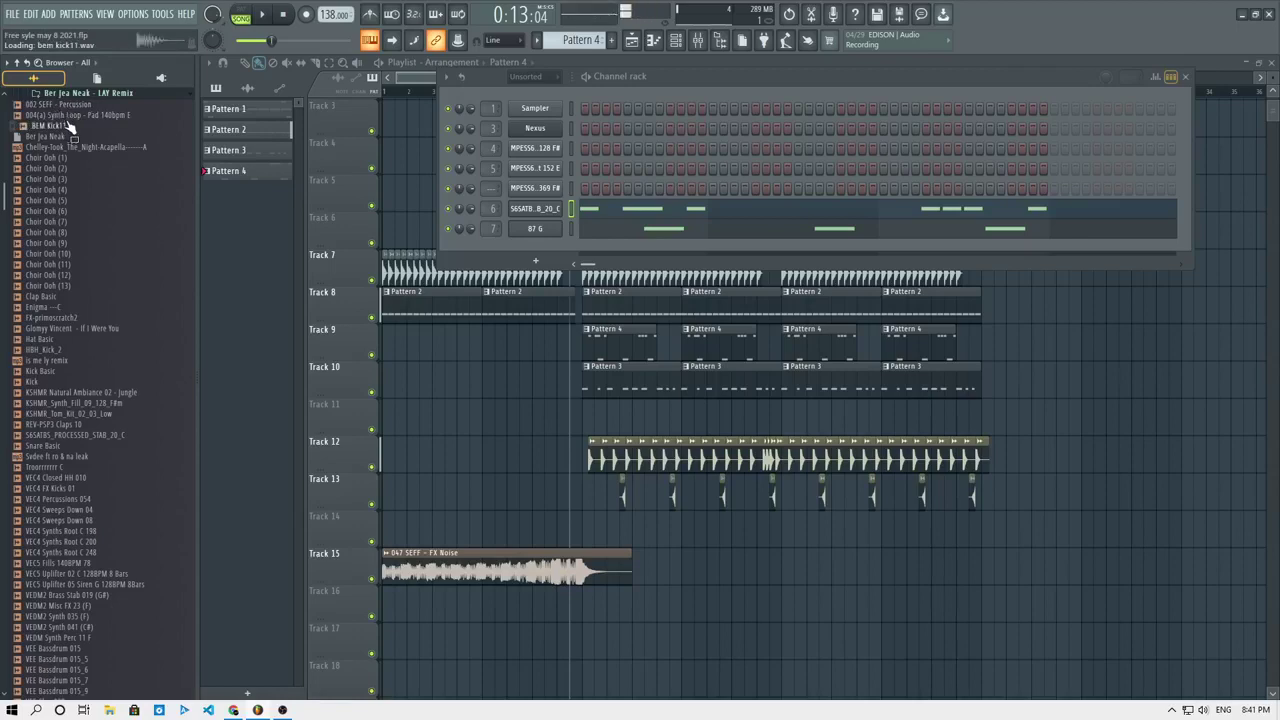
scroll(65, 238, down, 10)
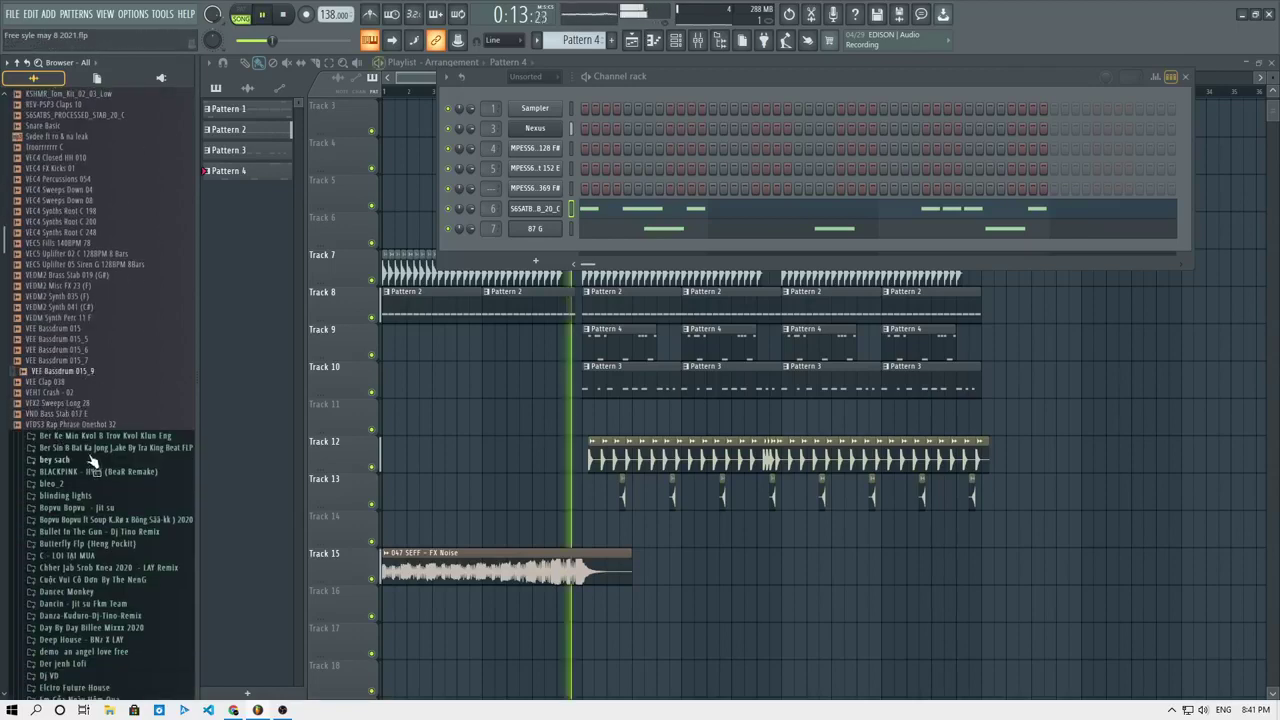
scroll(92, 462, down, 15)
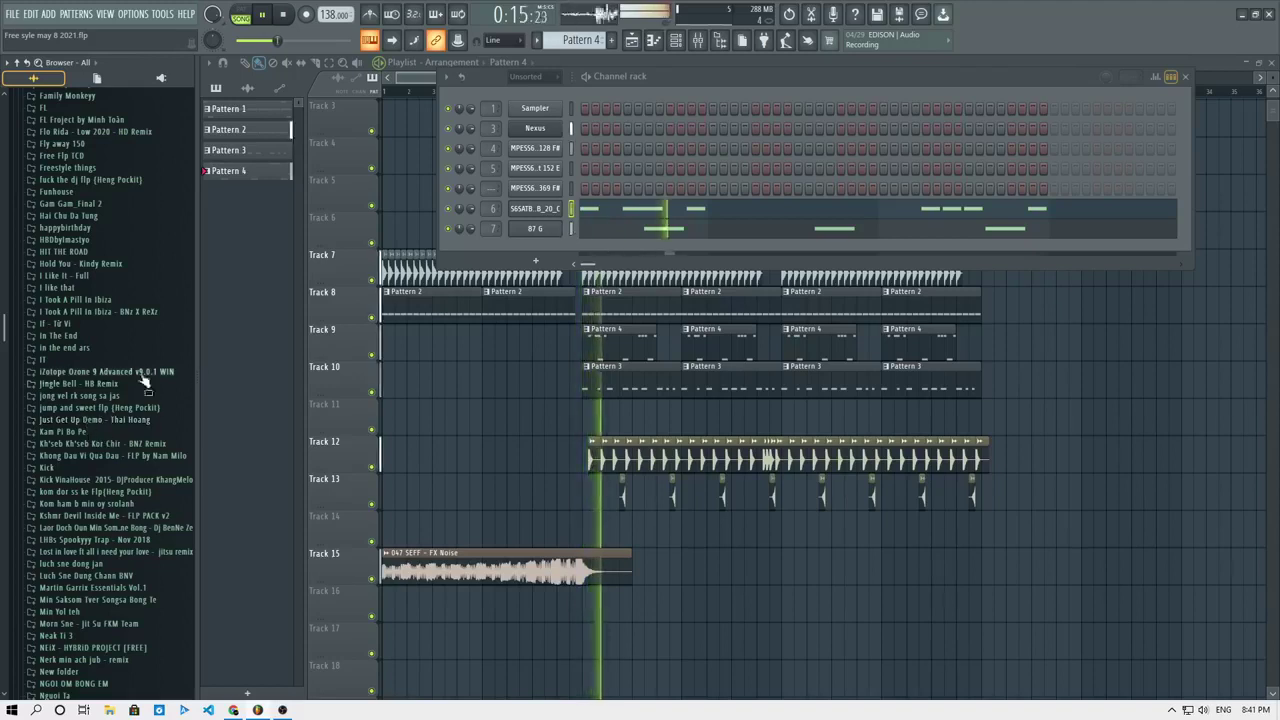
Lengthen the first F5 note of bar 1 in the stab's Pattern 4 and delete the other two F5 notes of that bar.
click(655, 211)
key(space)
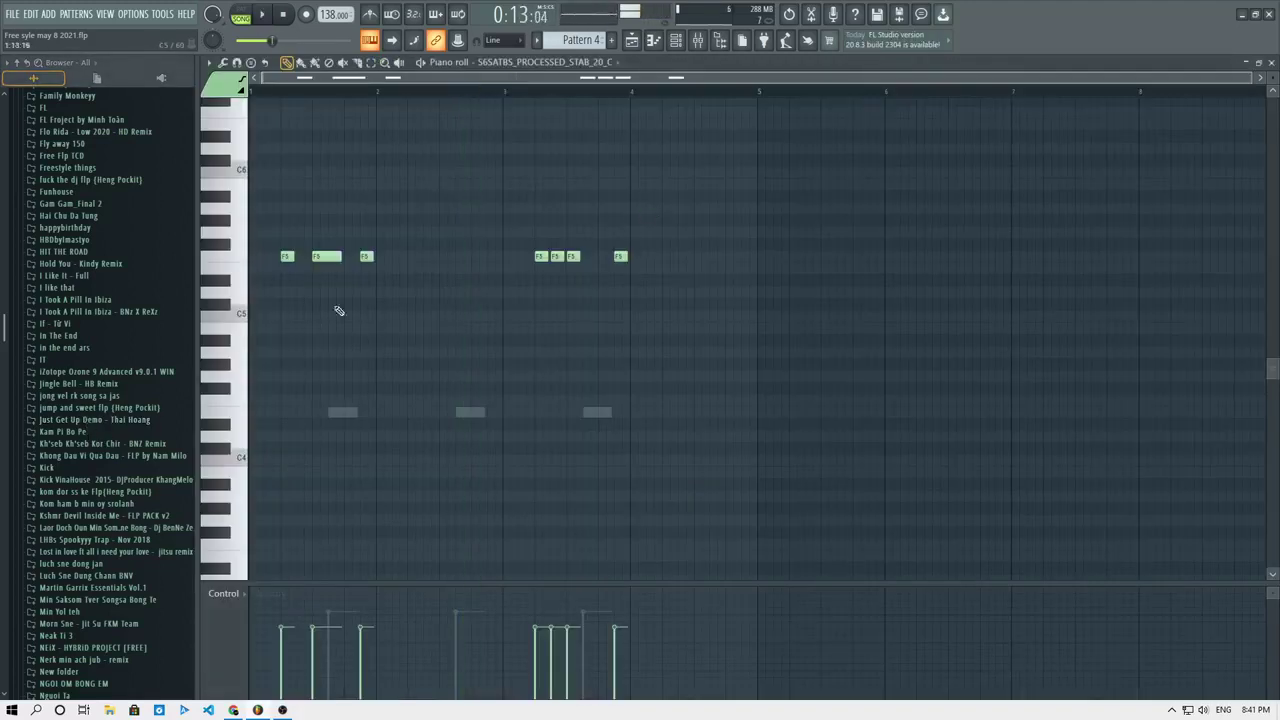
drag(290, 257, 309, 258)
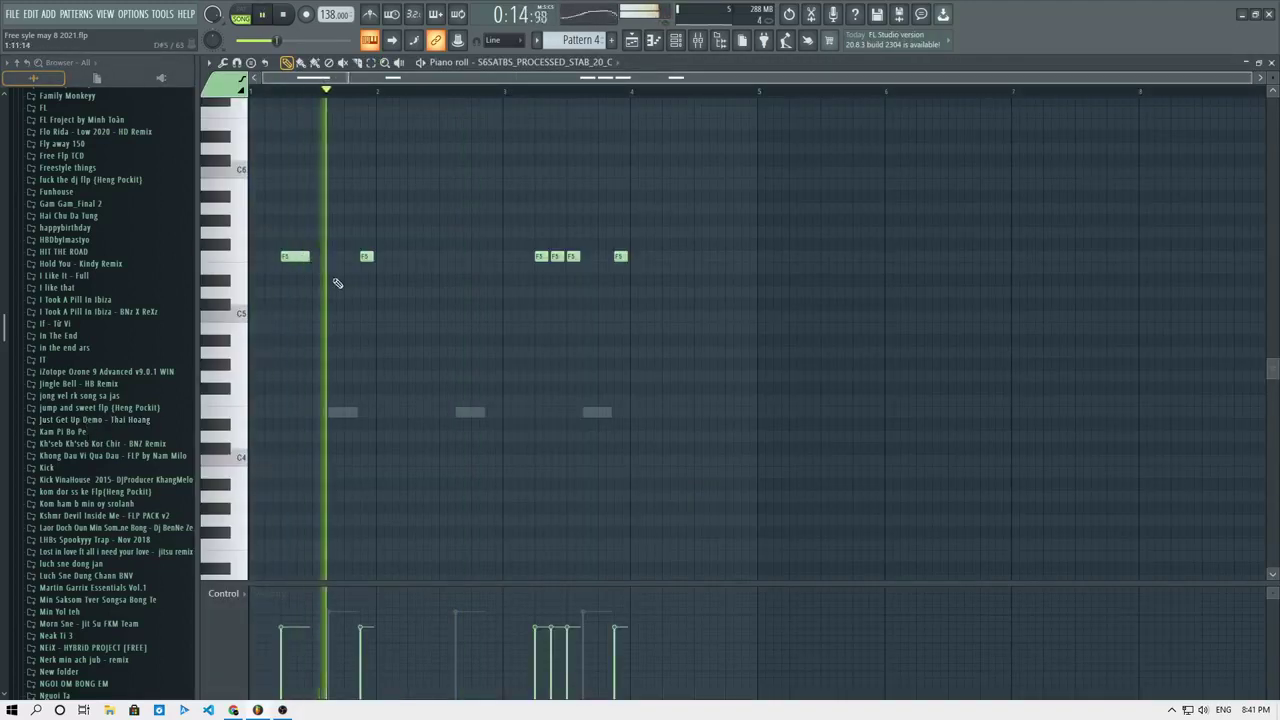
key(space)
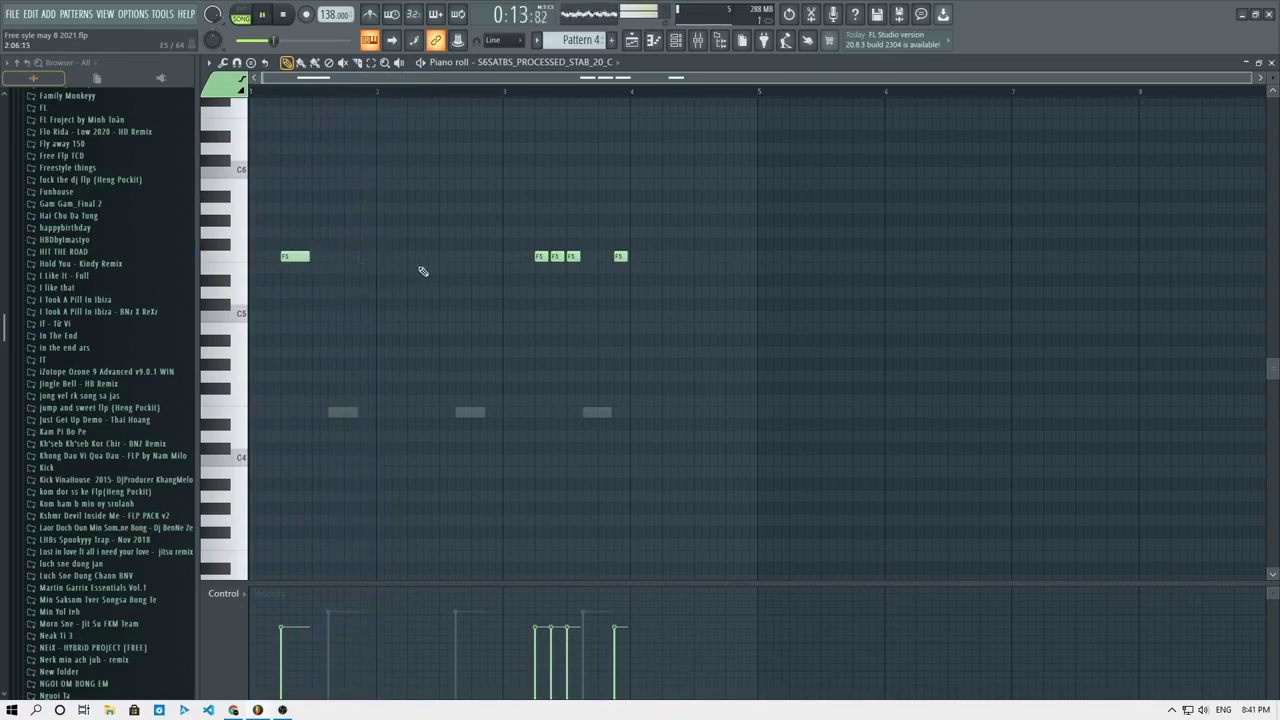
Try an F5 note in bar 2, remove it, and replace the F5 notes of bar 3 with one longer F5 at the first note's position.
click(422, 257)
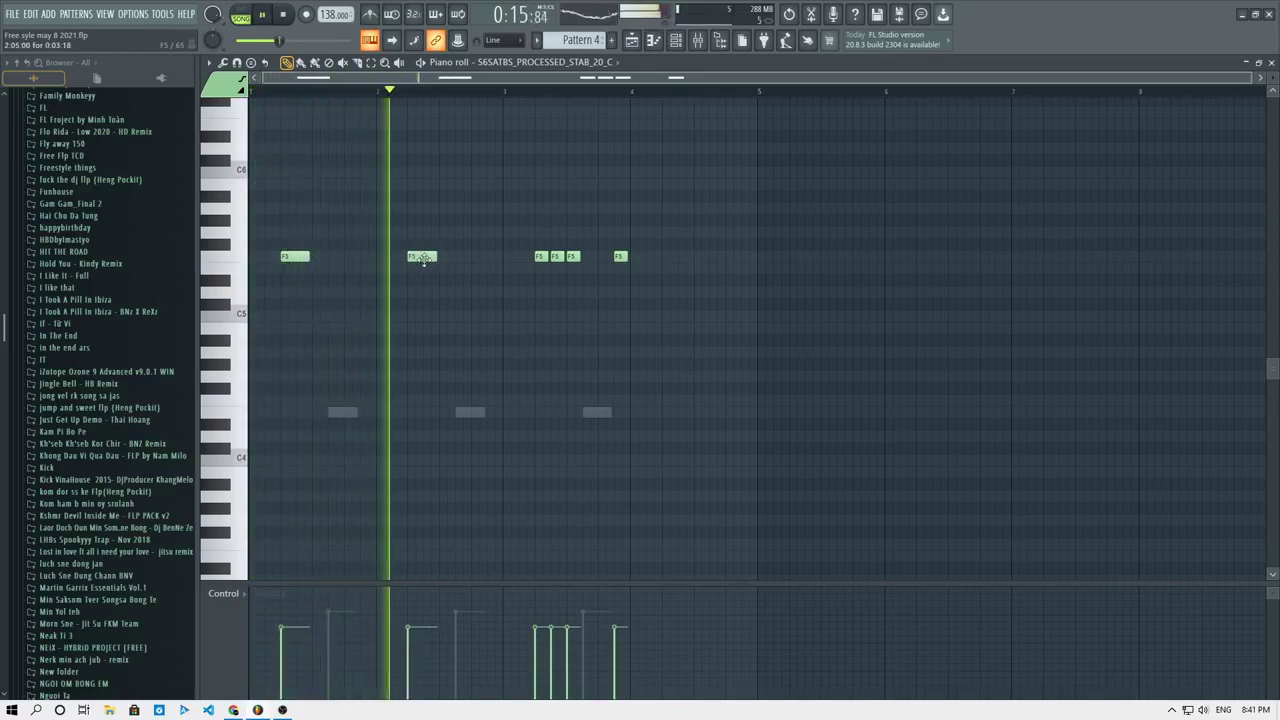
key(space)
right_click(408, 255)
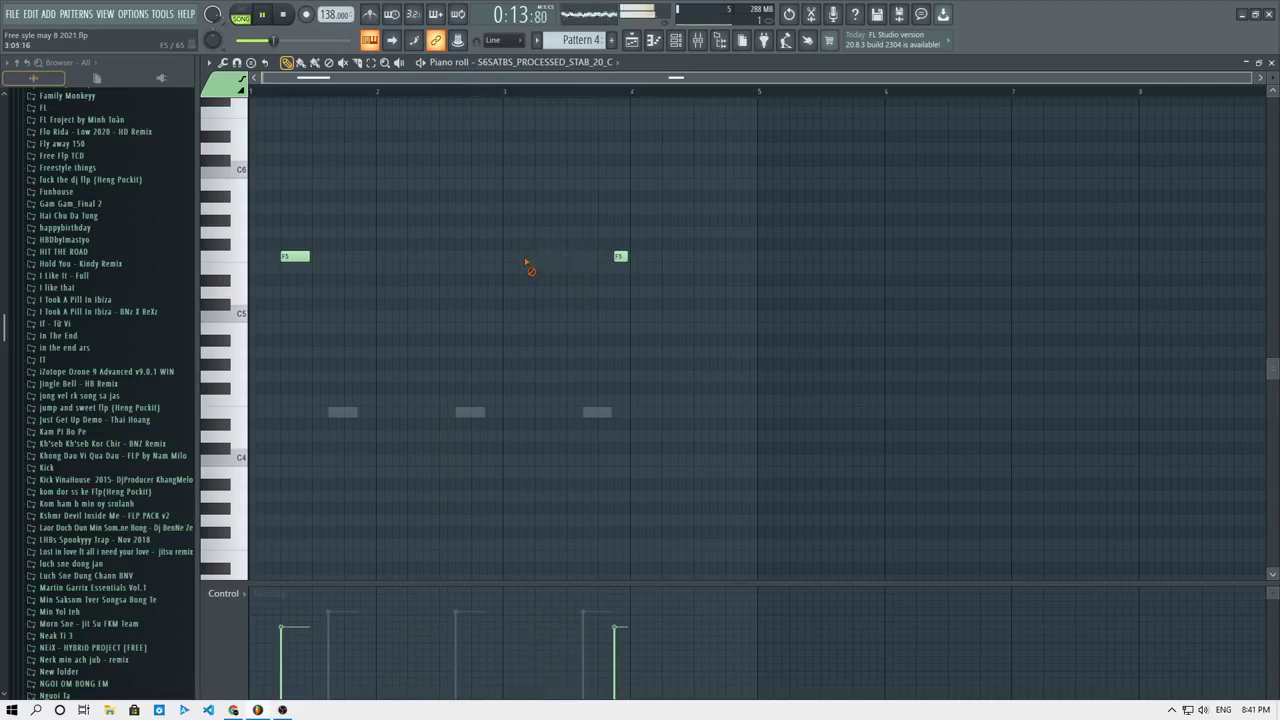
click(542, 258)
right_click(620, 257)
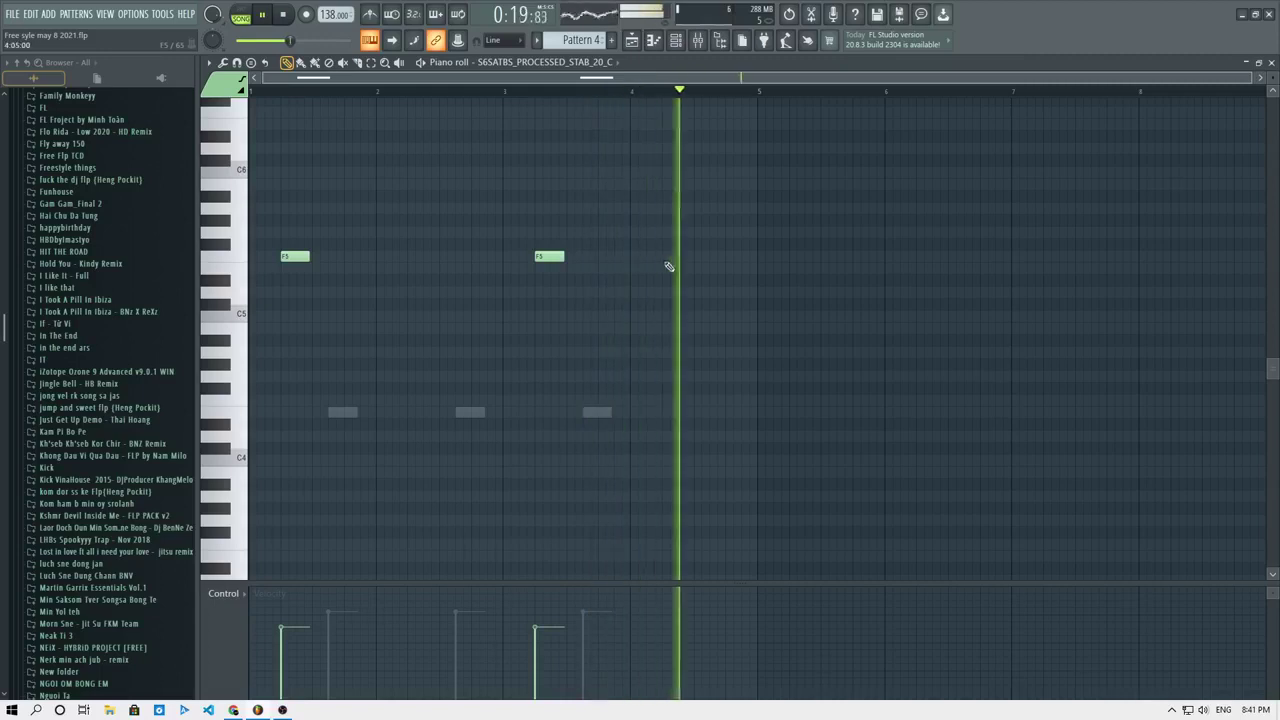
Stop playback and add a 3x Osc instrument channel to the channel rack, closing its plugin window.
click(677, 41)
key(space)
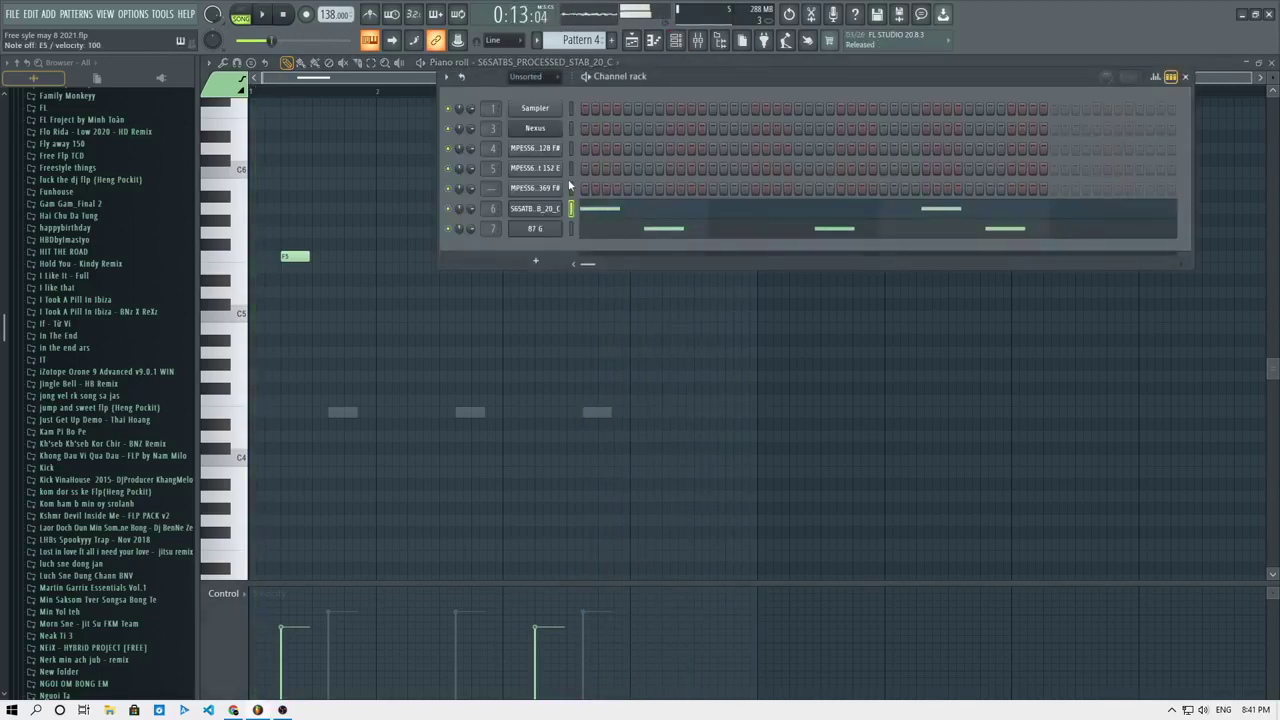
click(572, 170)
click(570, 188)
key(x)
click(554, 264)
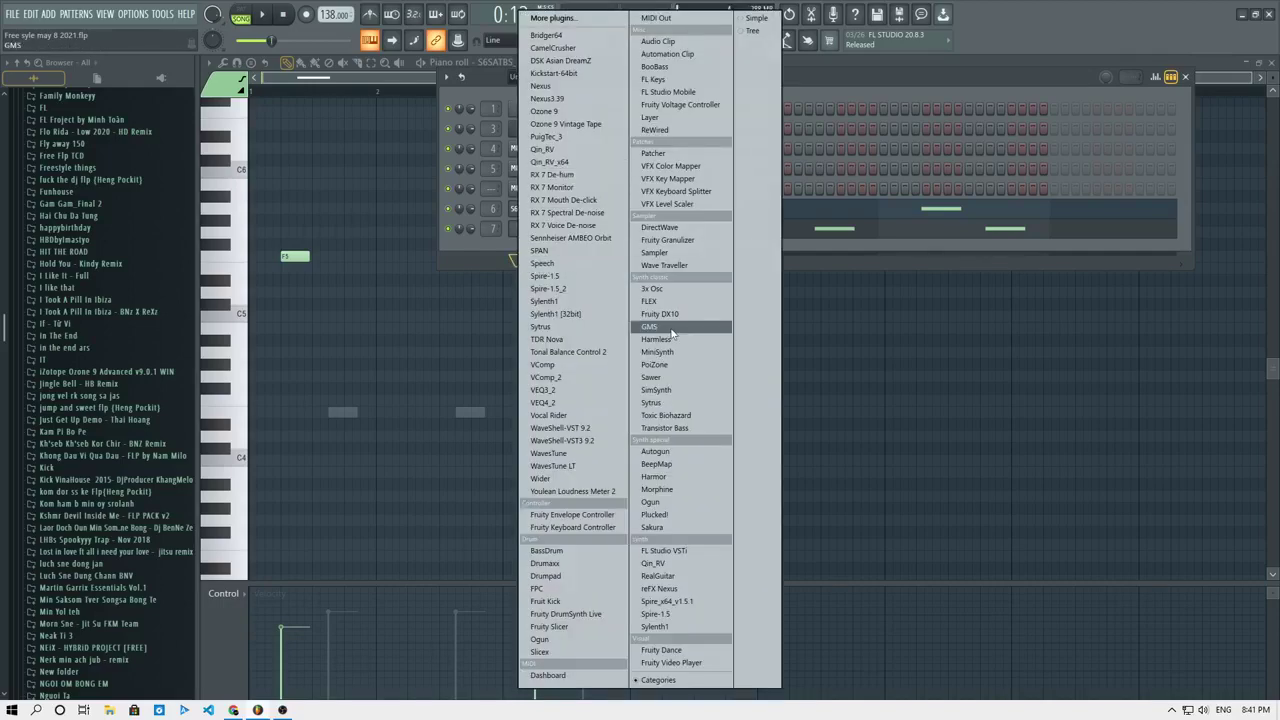
click(652, 289)
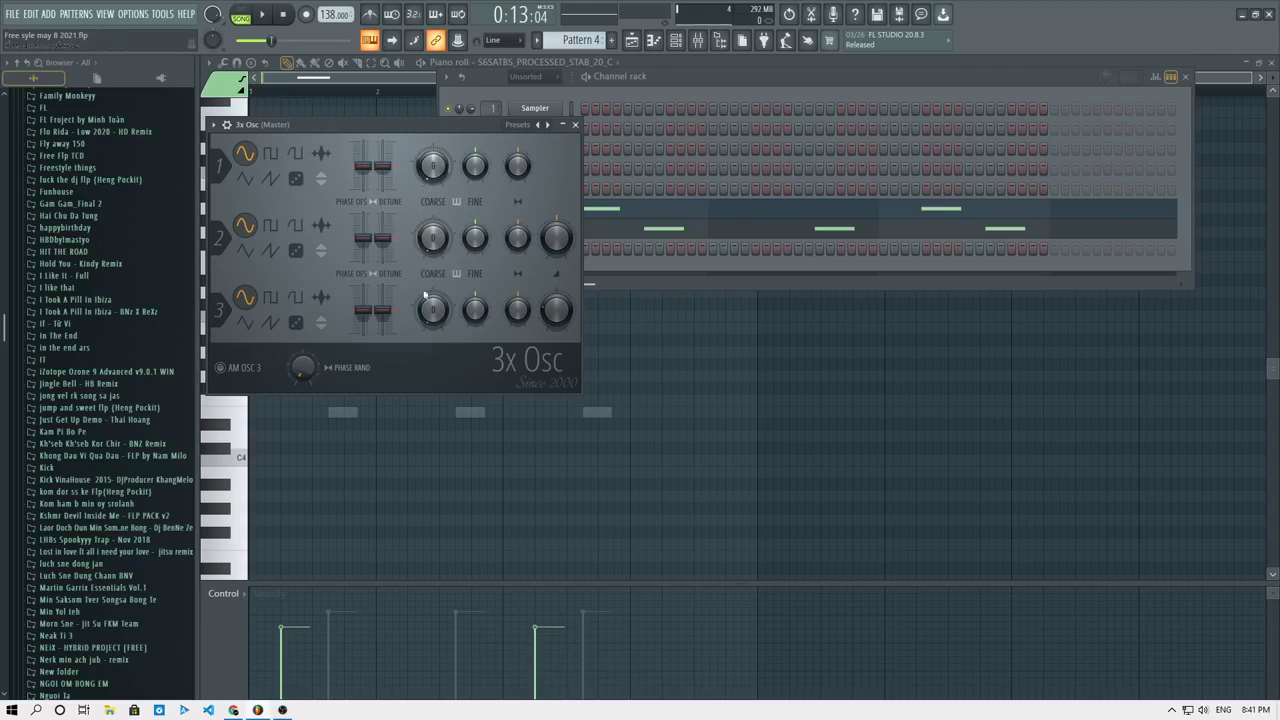
click(575, 126)
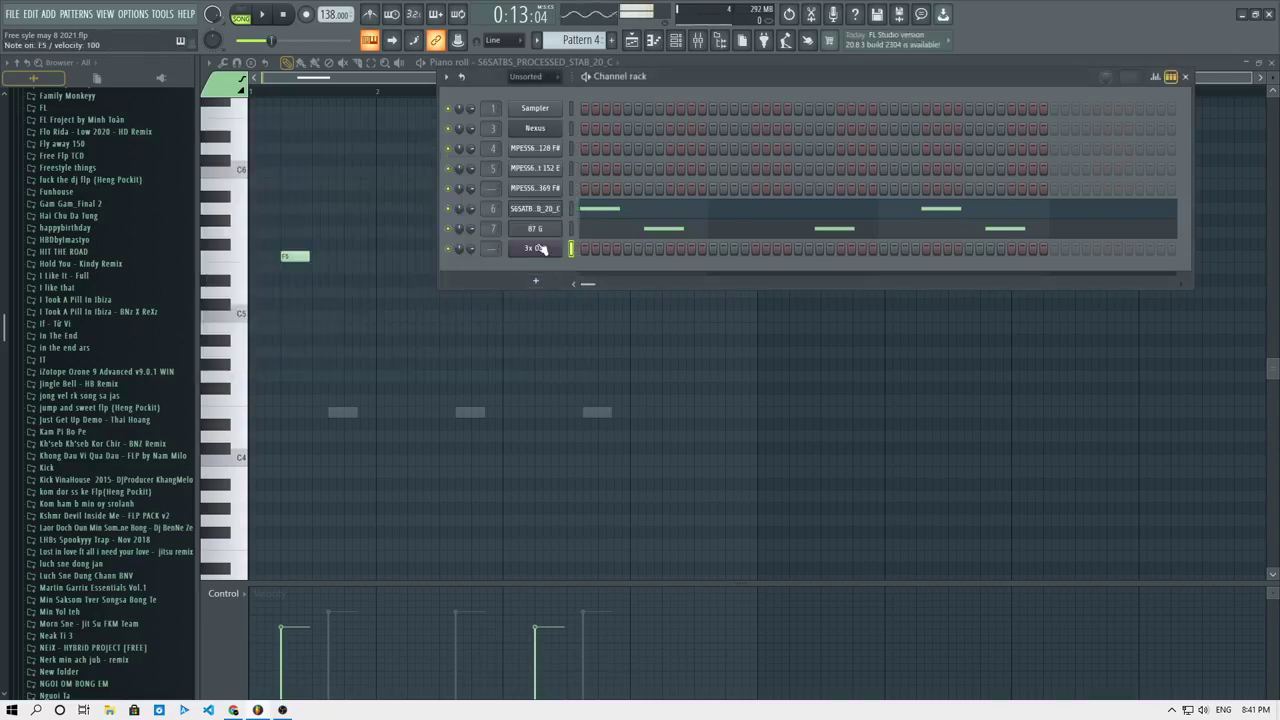
Create a new empty pattern and open the 3x Osc piano roll in it.
right_click(543, 248)
click(592, 245)
click(580, 39)
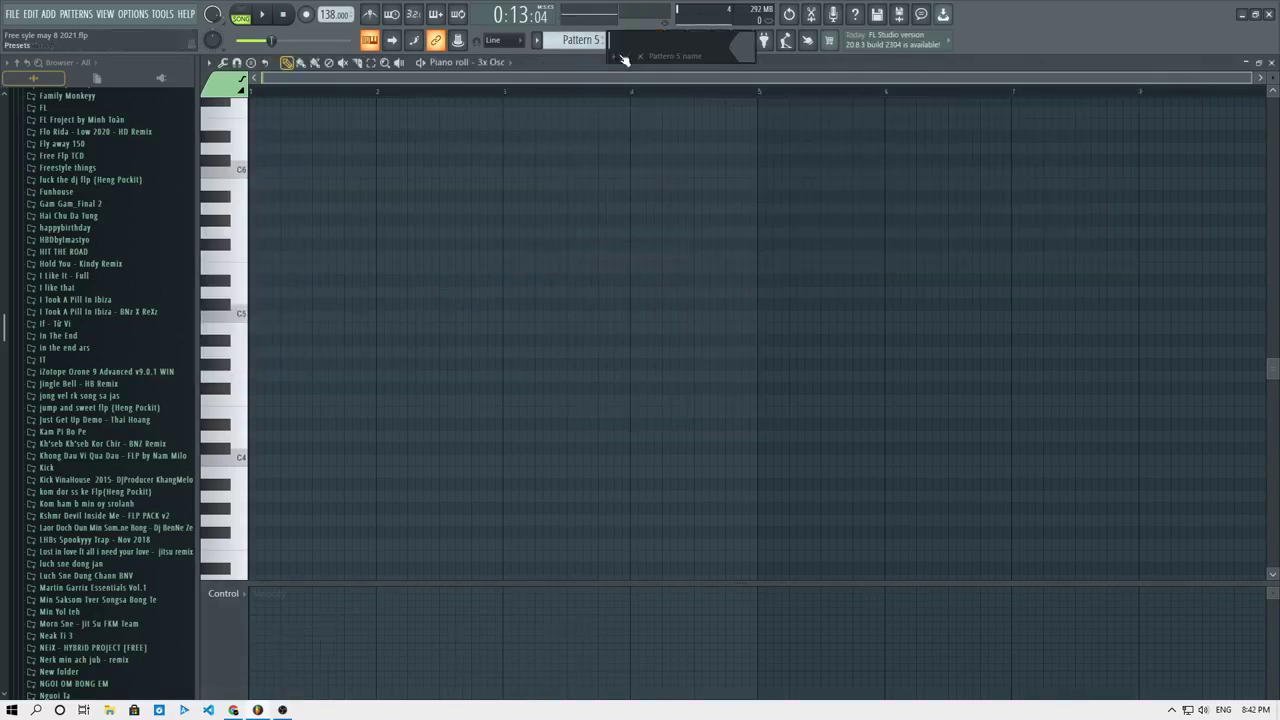
click(630, 120)
Place short E7, G7 and A7 notes in bar 1 of the 3x Osc pattern, shifting G7 to midway between beats 3 and 4.
scroll(229, 185, up, 6)
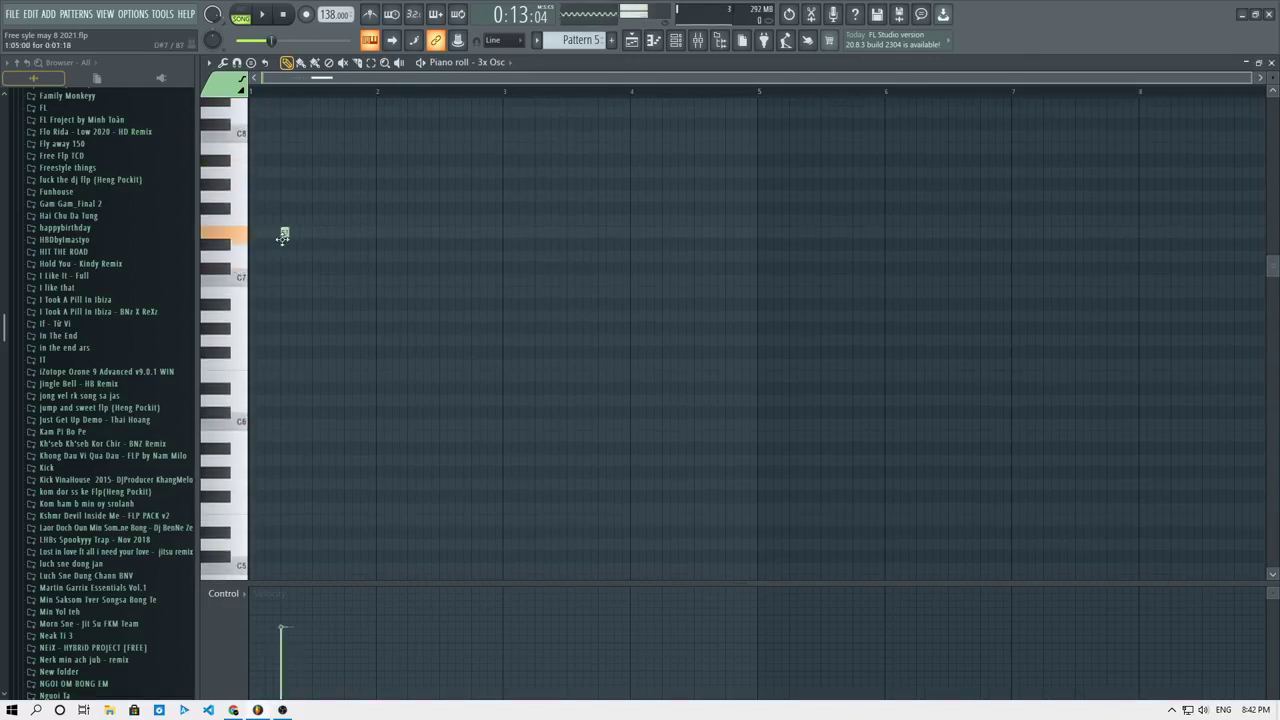
click(427, 63)
click(321, 173)
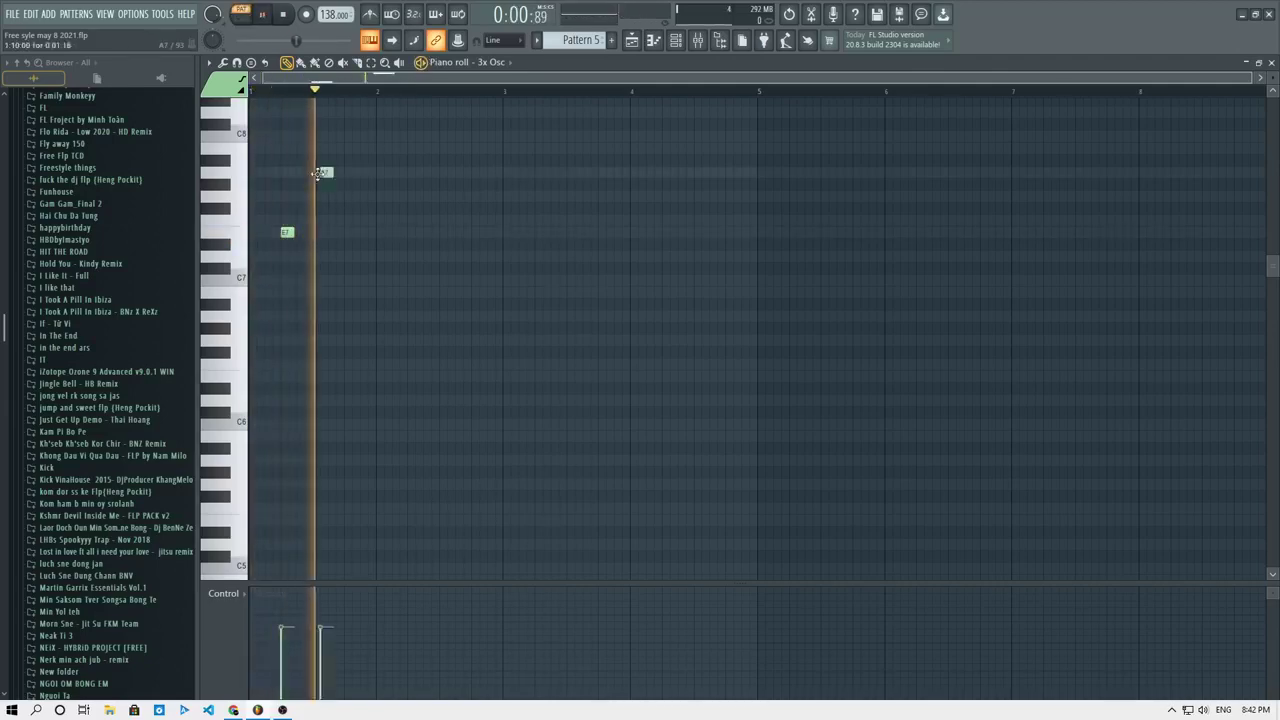
key(space)
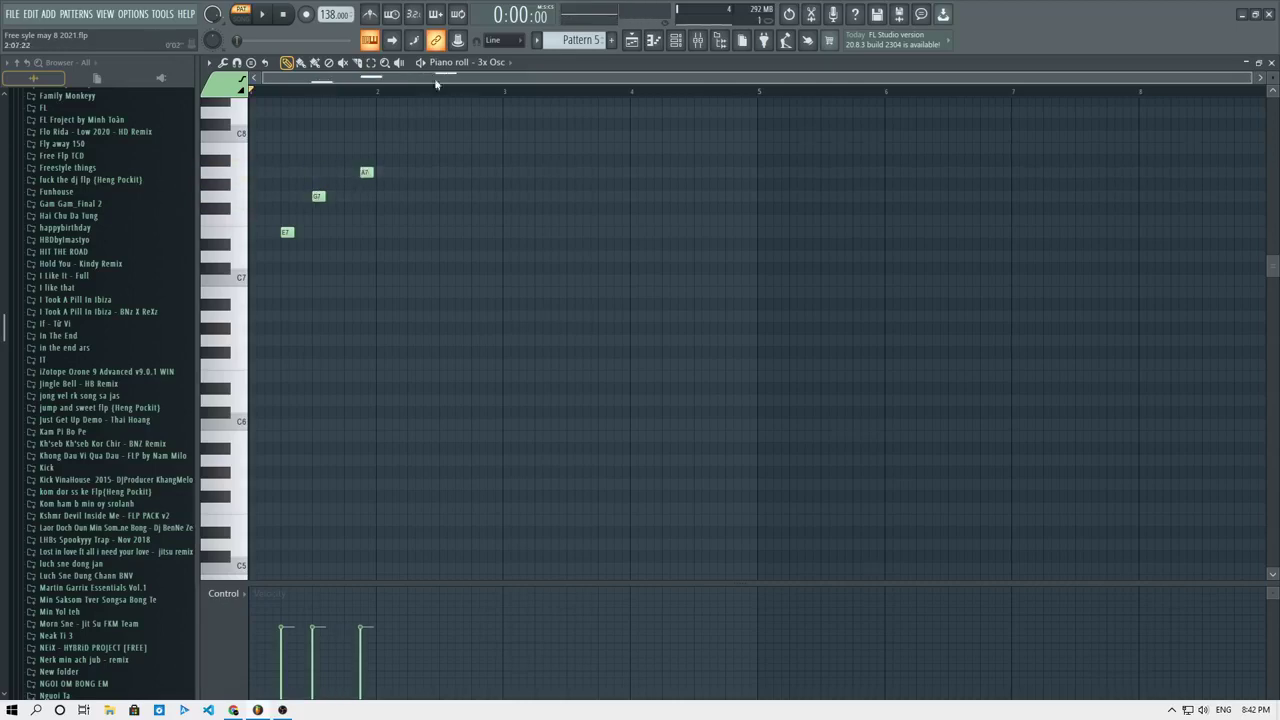
click(330, 195)
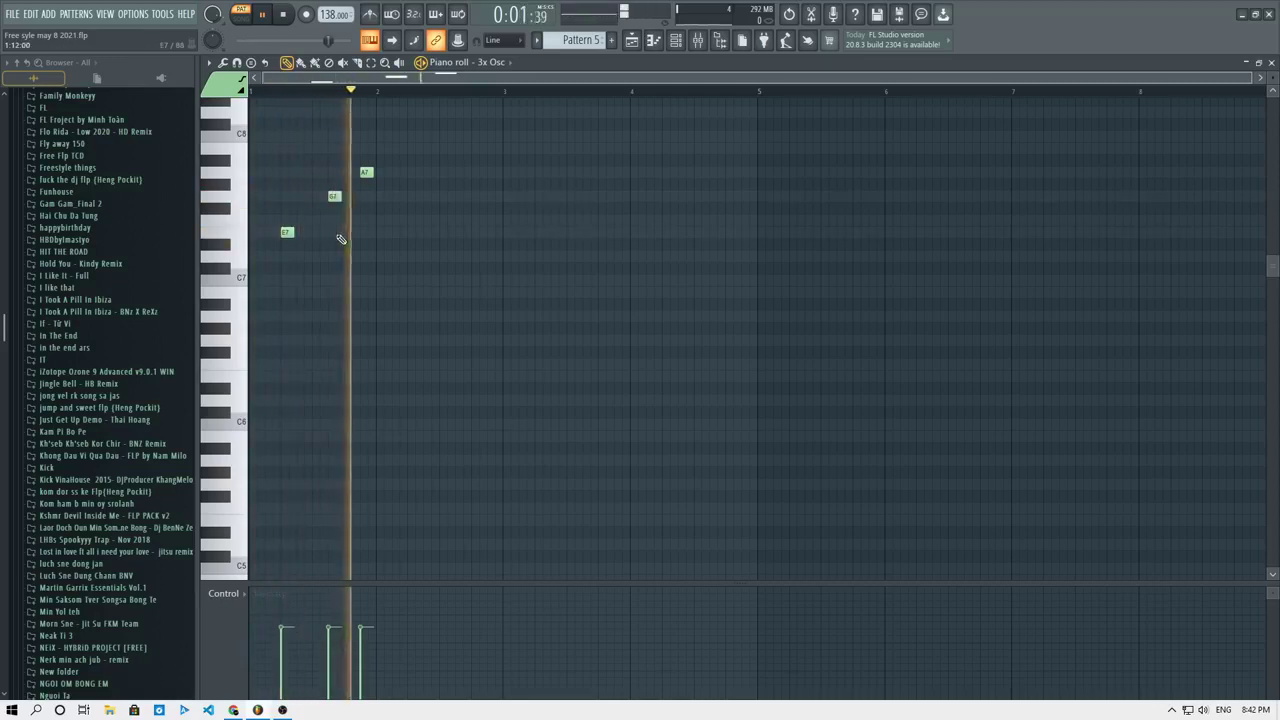
Move the A7 note to the start of bar 2 and lower it to F#7 while auditioning the pattern.
key(space)
drag(366, 172, 380, 174)
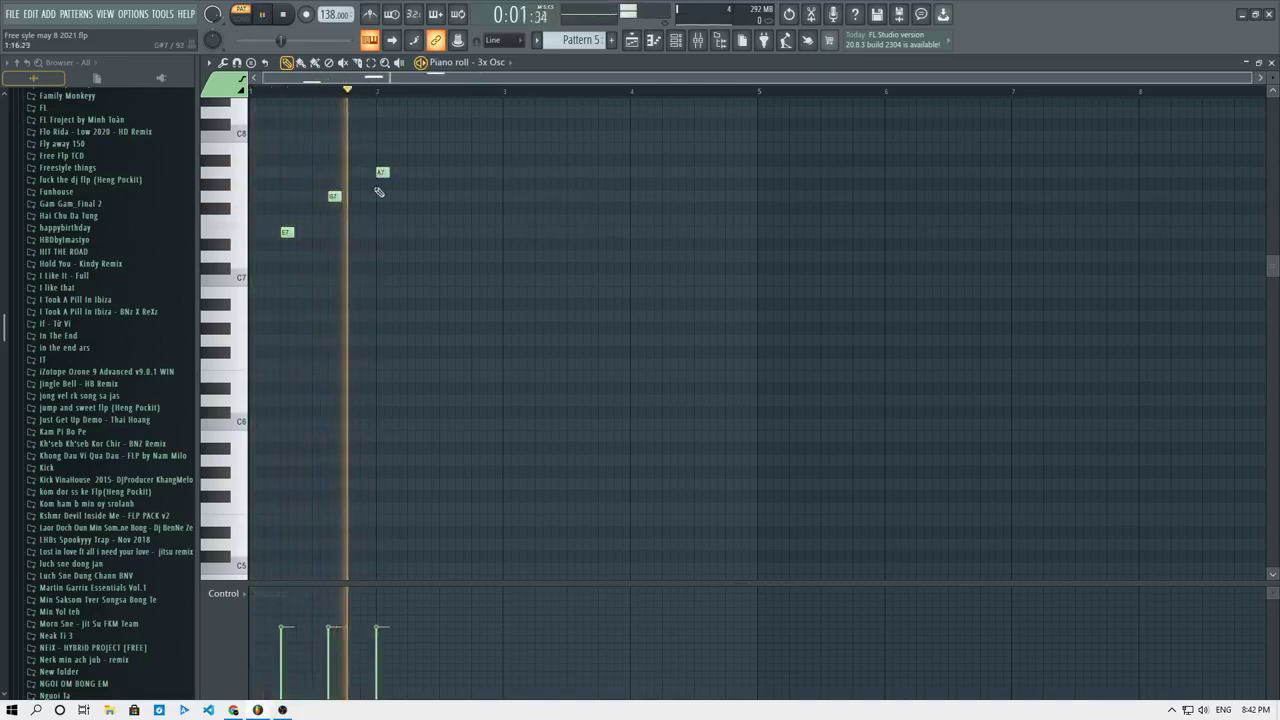
key(space)
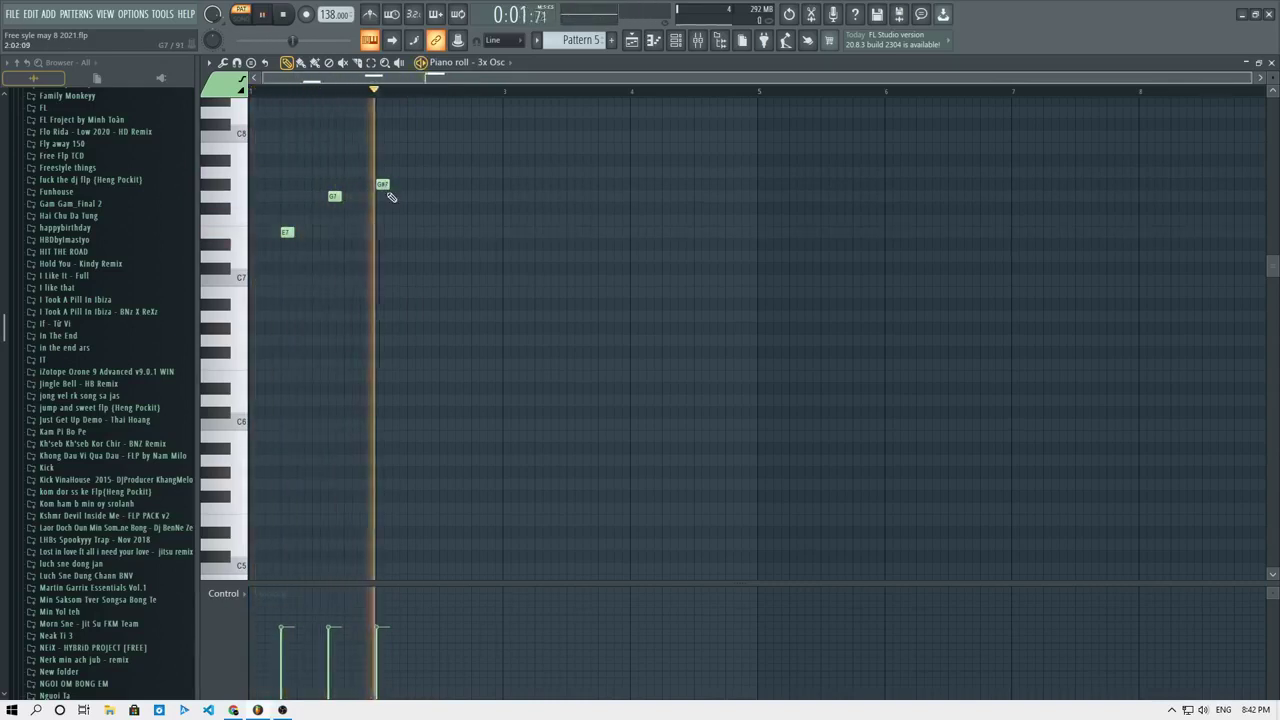
drag(376, 182, 372, 207)
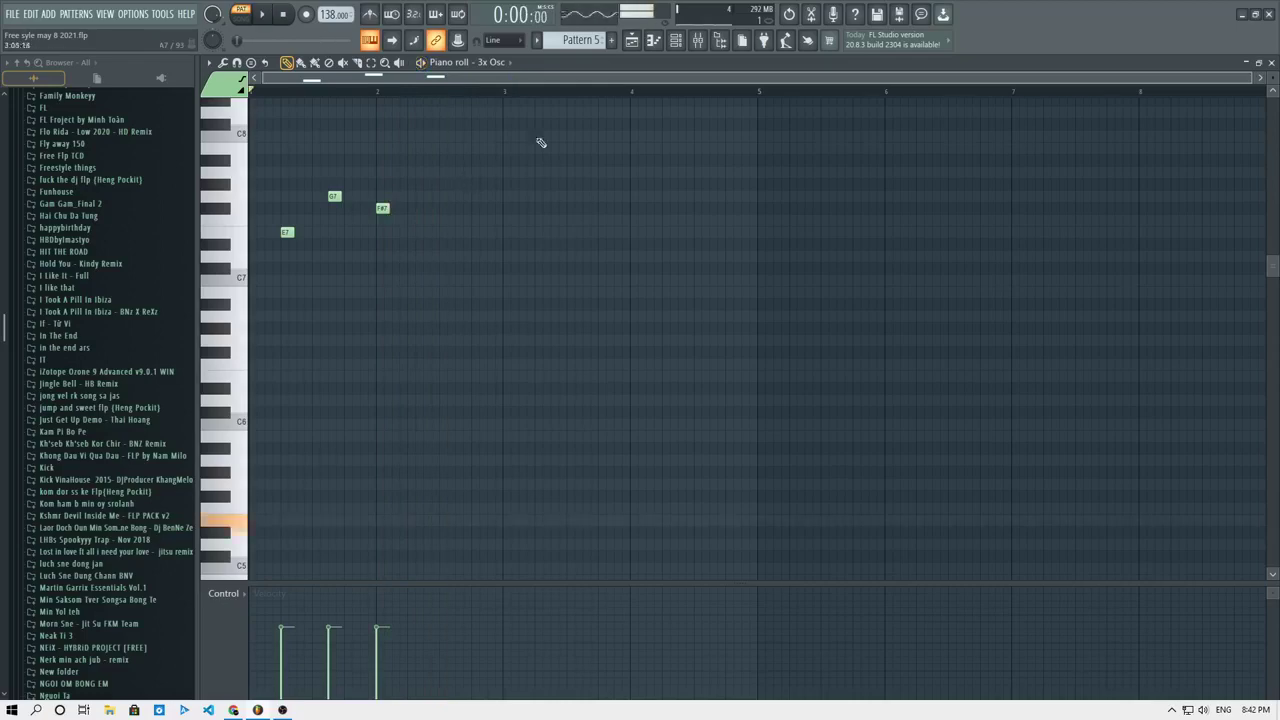
Route 3x Osc to mixer track 8 and load Fruity Reeverb 2 in slot 2 with a wet level of about 58%.
click(698, 40)
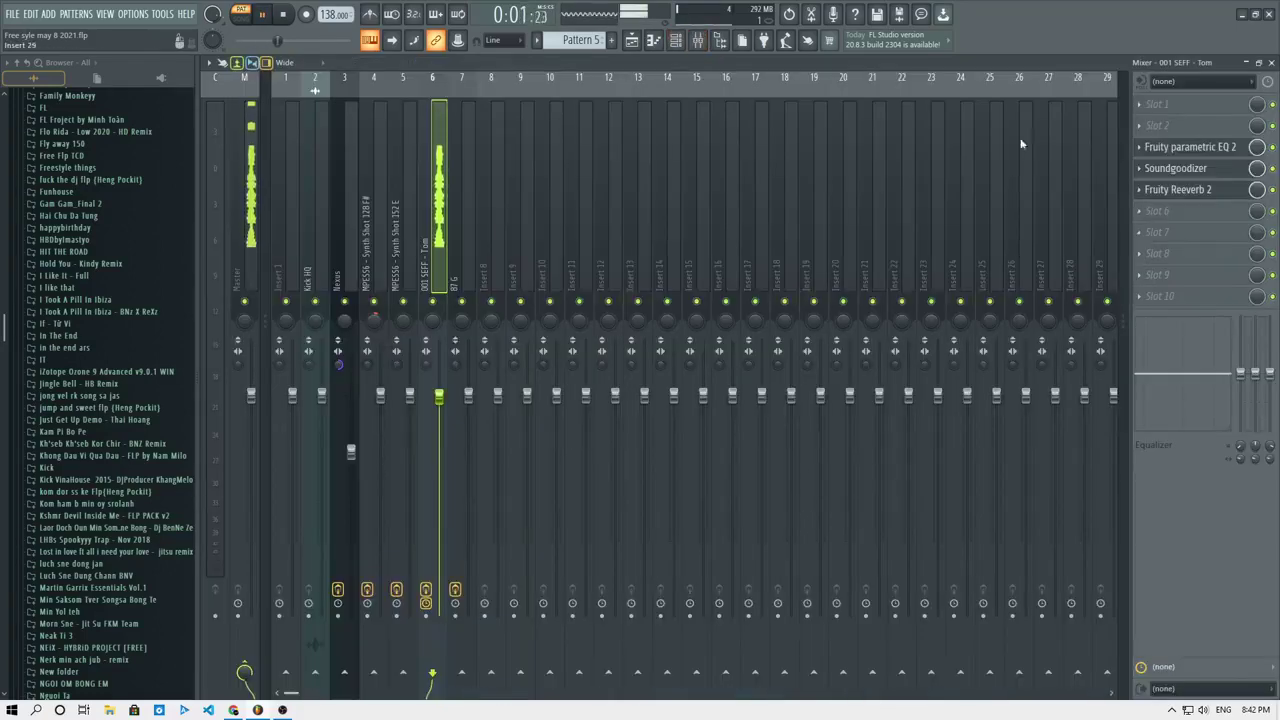
click(468, 188)
click(504, 197)
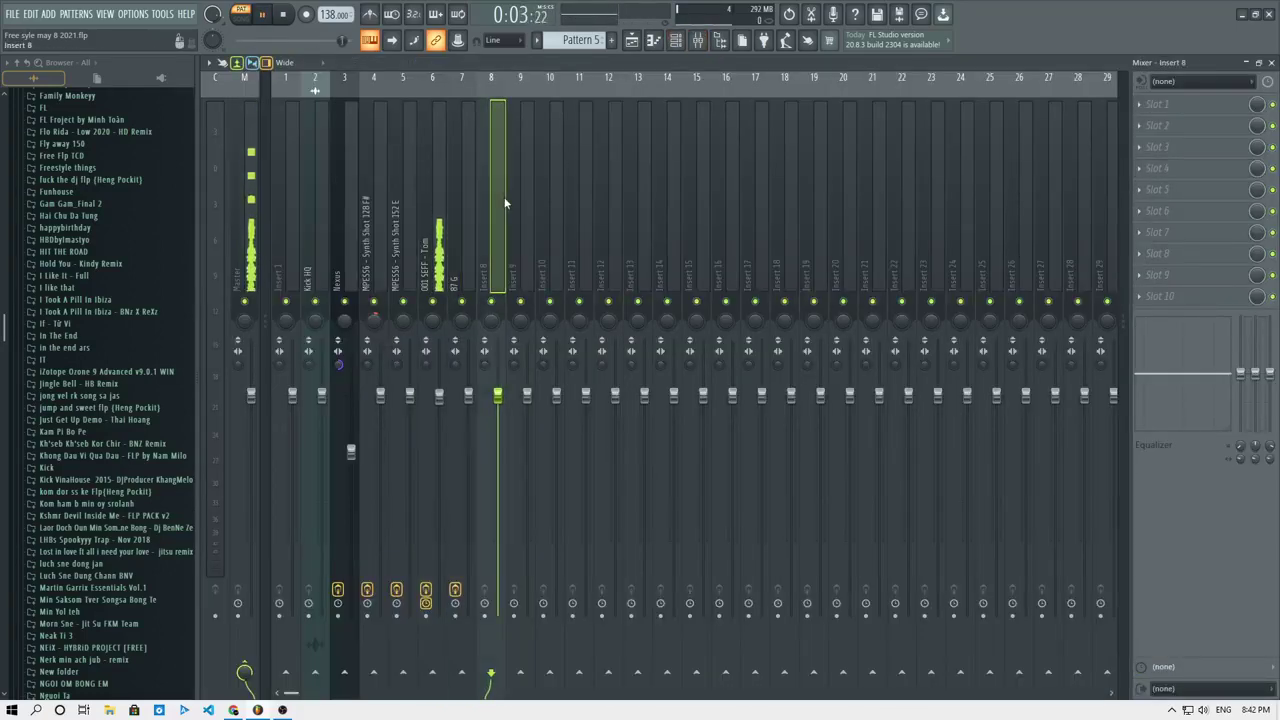
click(1150, 125)
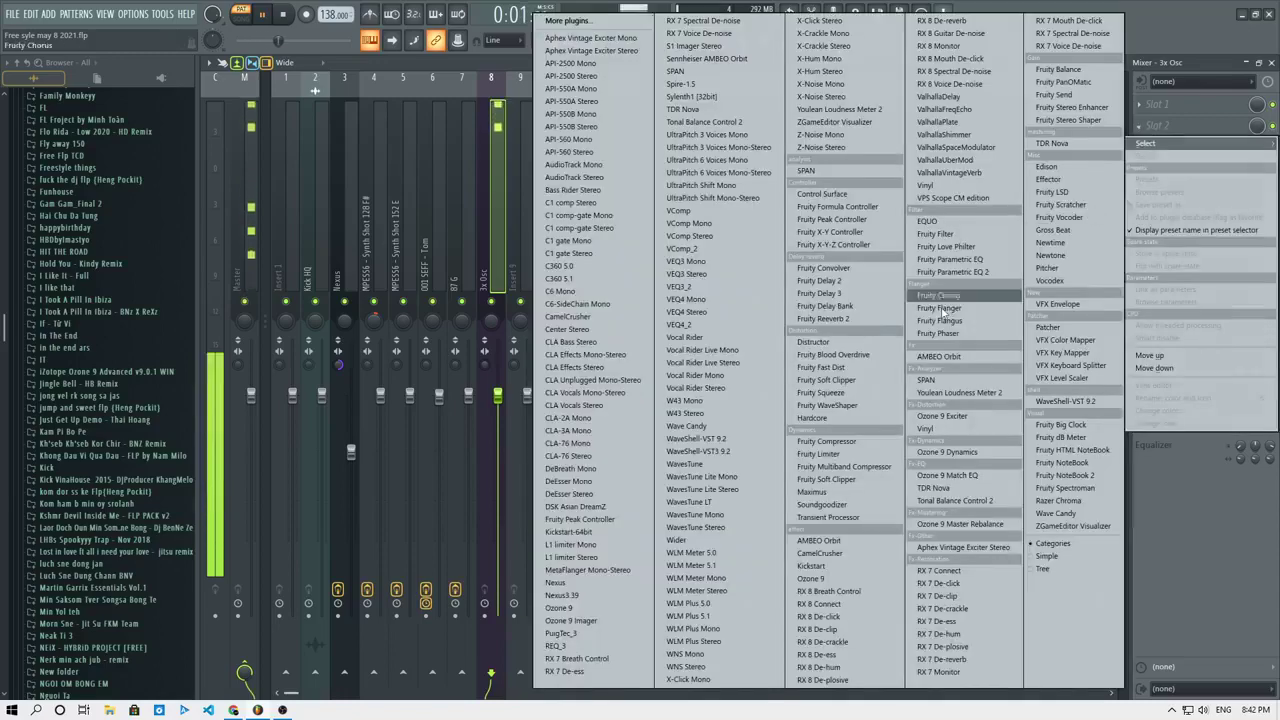
click(858, 320)
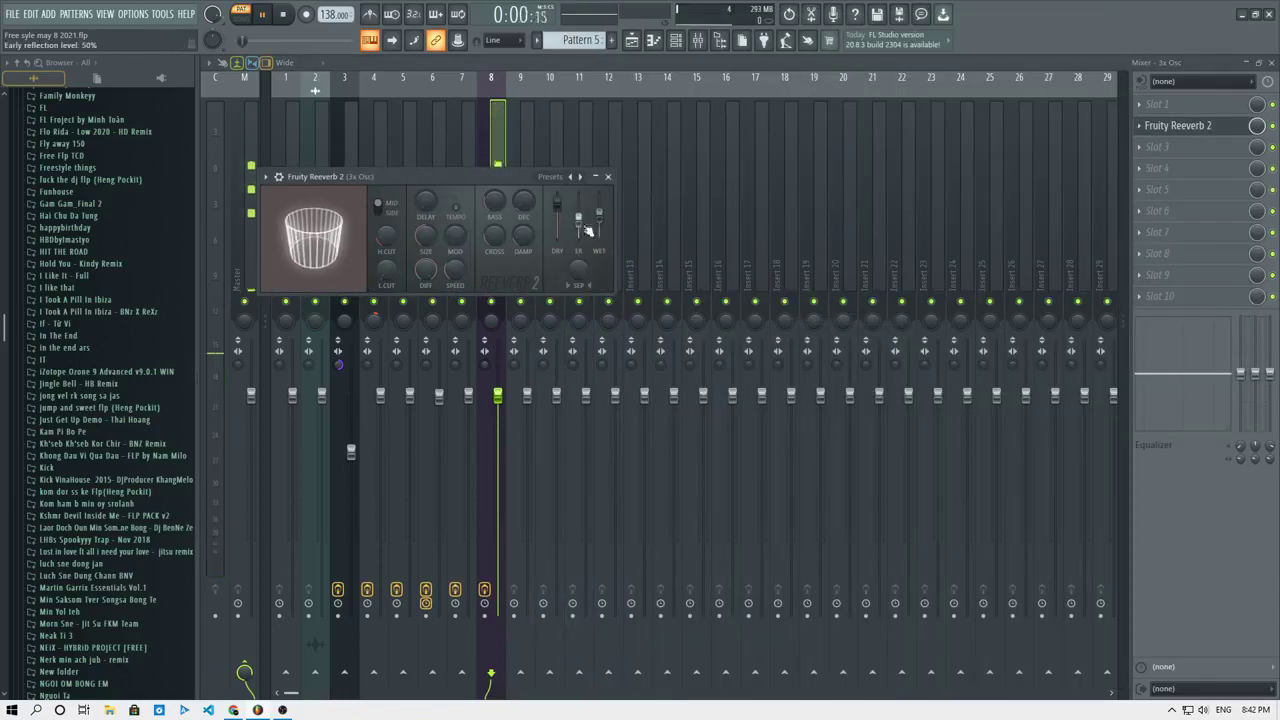
drag(599, 216, 599, 212)
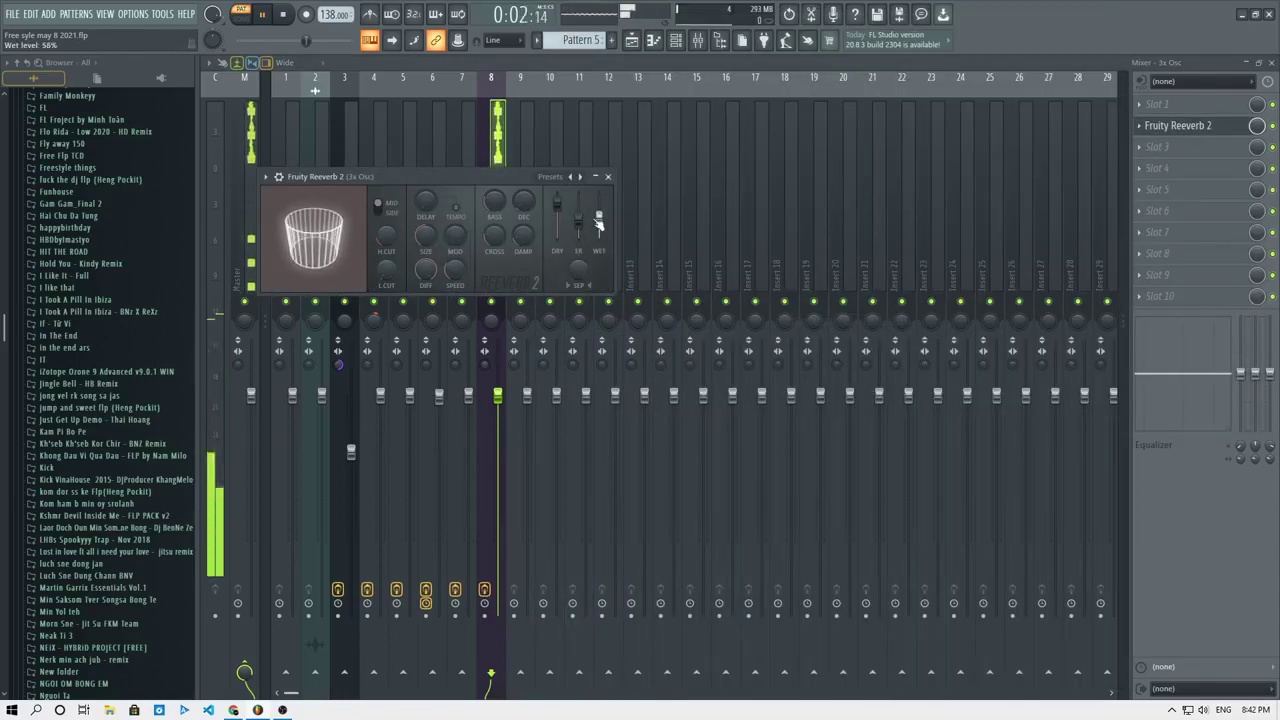
Load Fruity Delay Bank in slot 4 of mixer track 8 and apply the Classic ping pong preset.
click(1148, 155)
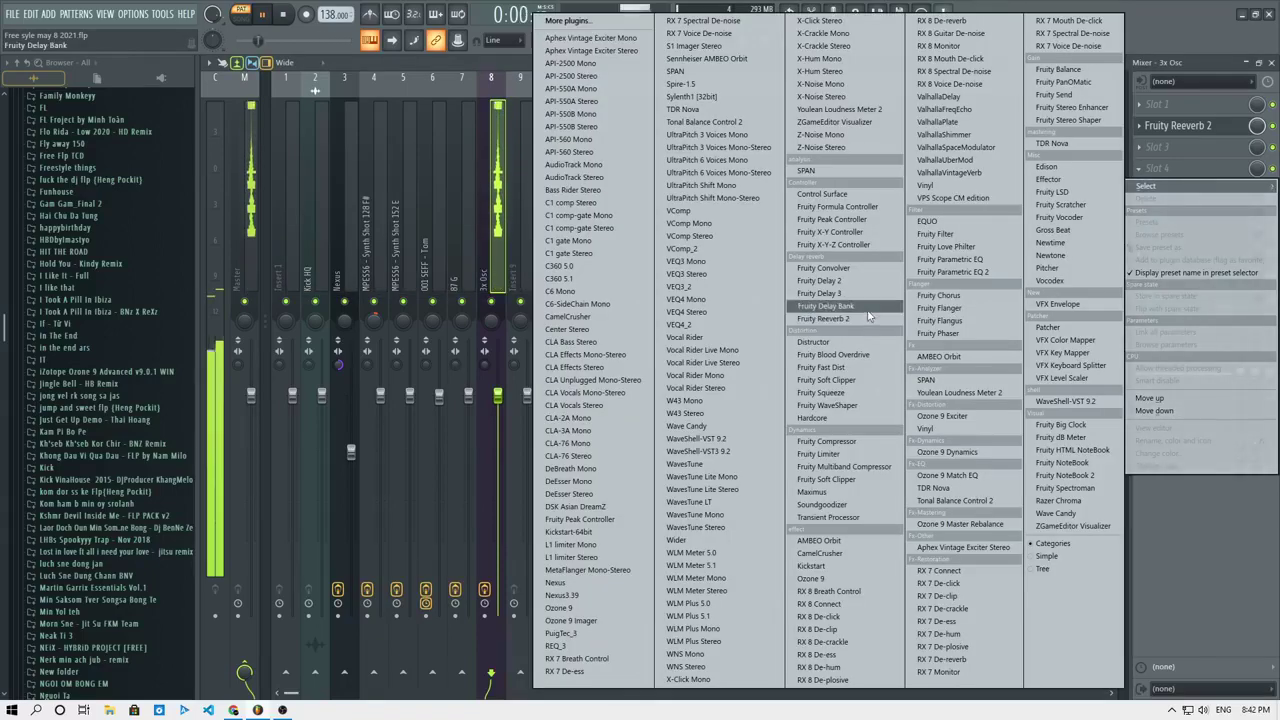
click(867, 308)
click(649, 213)
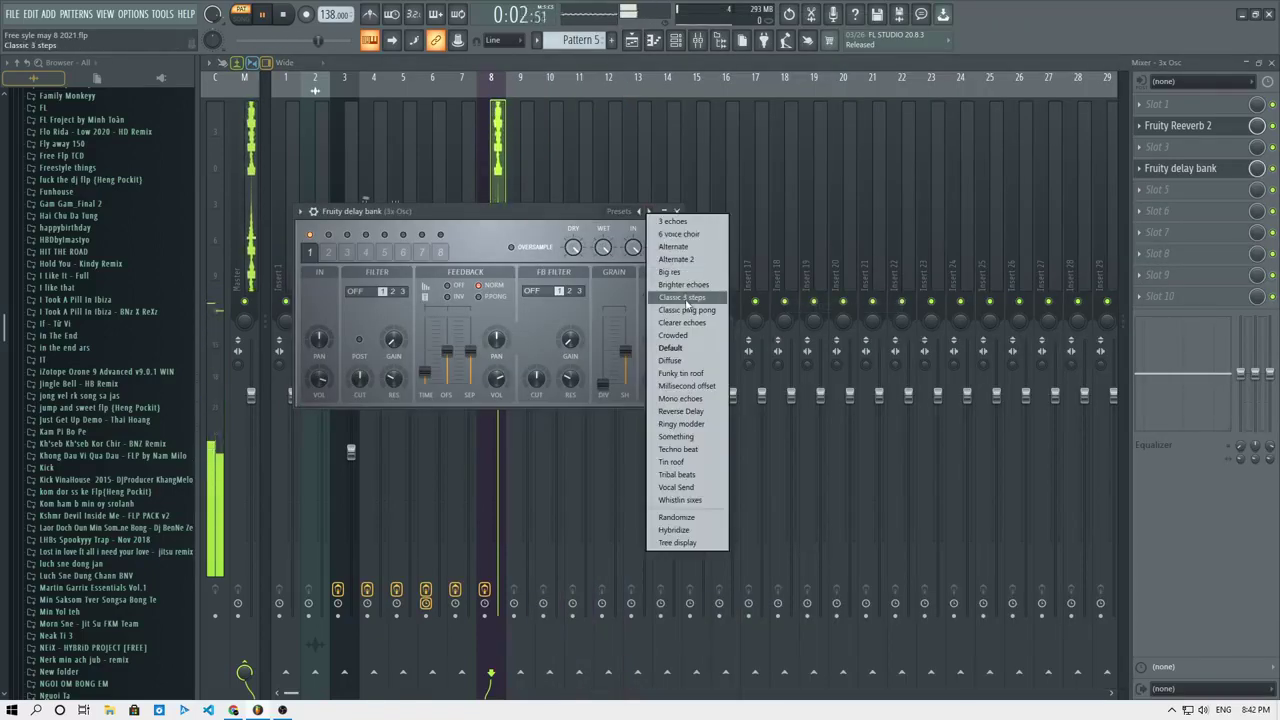
click(687, 311)
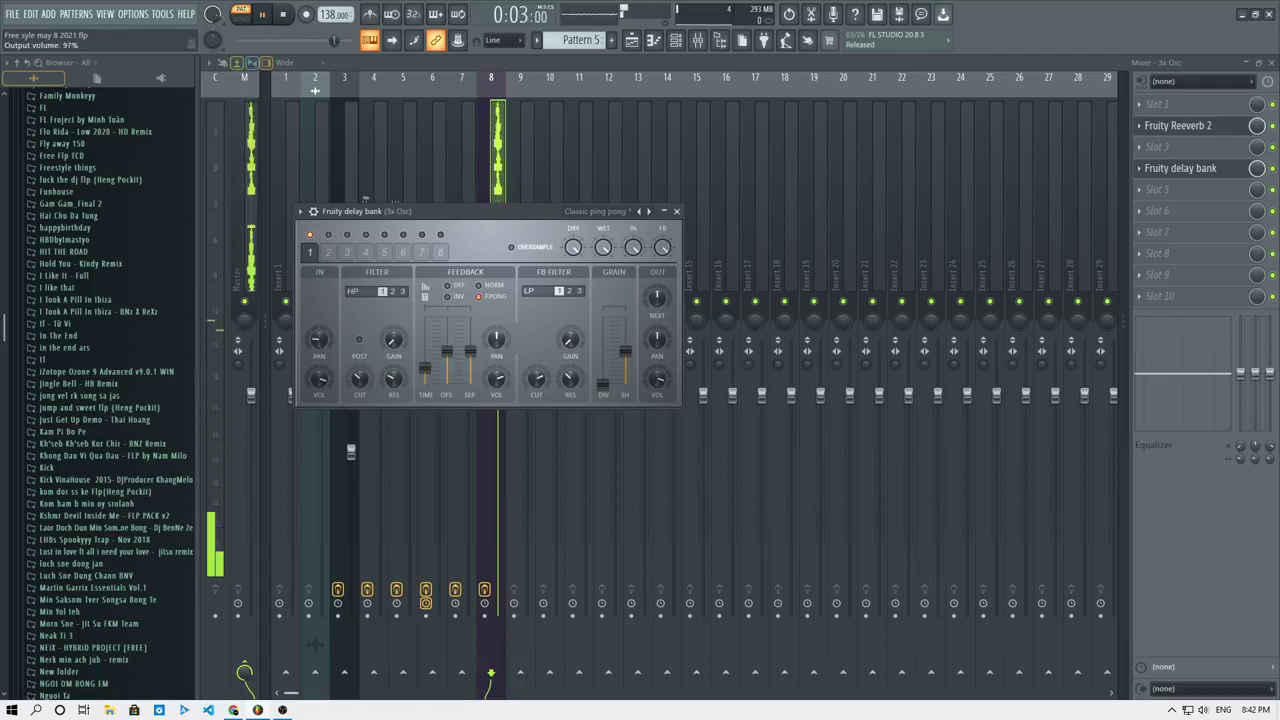
Place a Pattern 5 clip at bar 9 on Track 11 of the playlist and reopen its piano roll during playback.
click(634, 42)
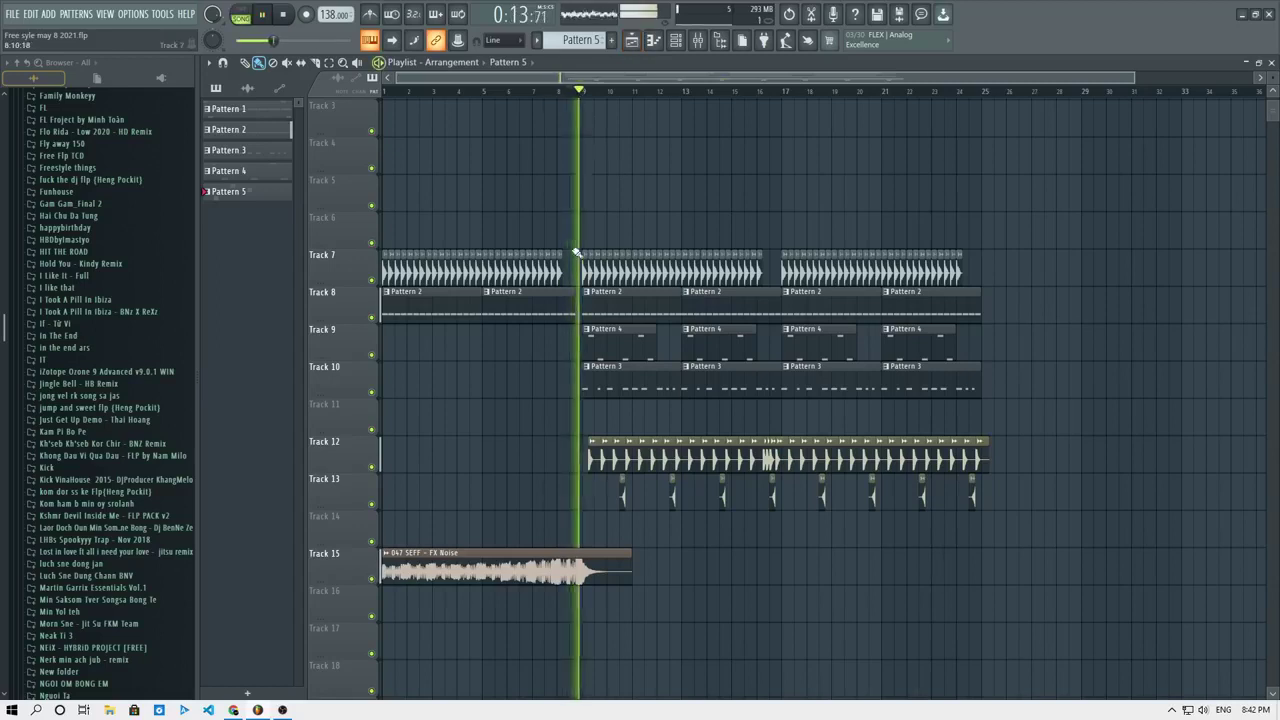
click(594, 414)
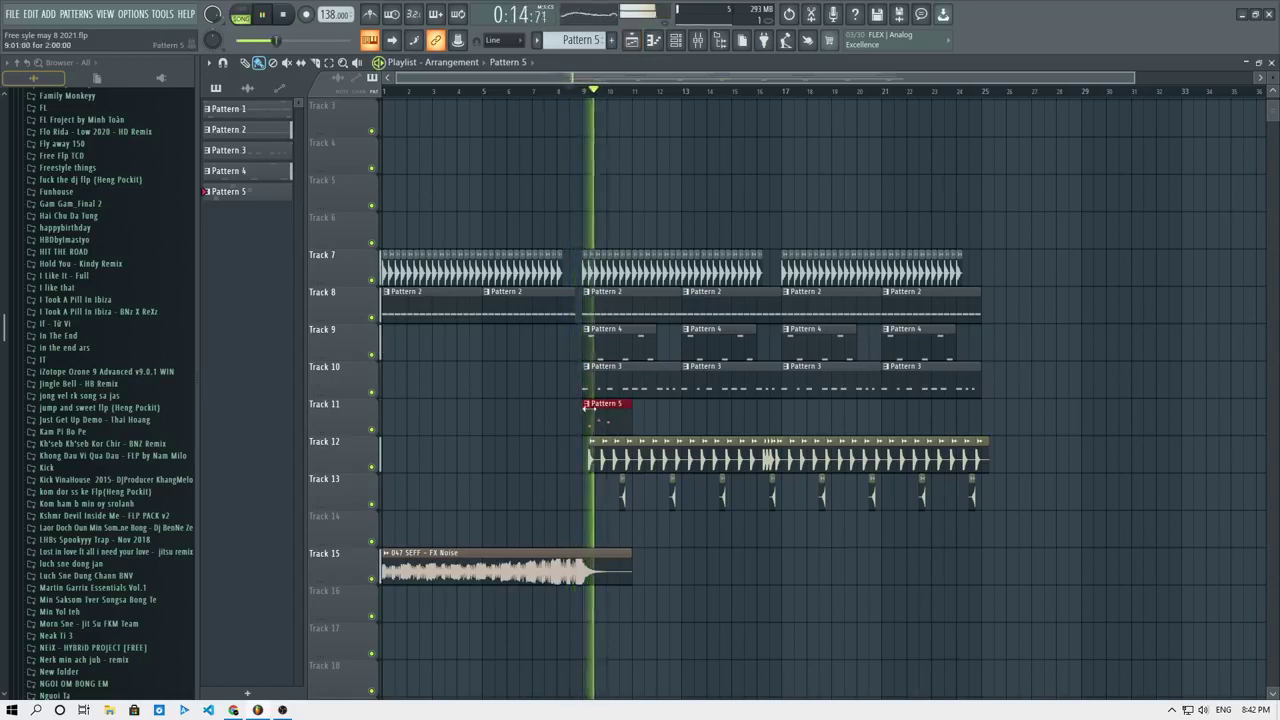
key(space)
double_click(598, 416)
key(space)
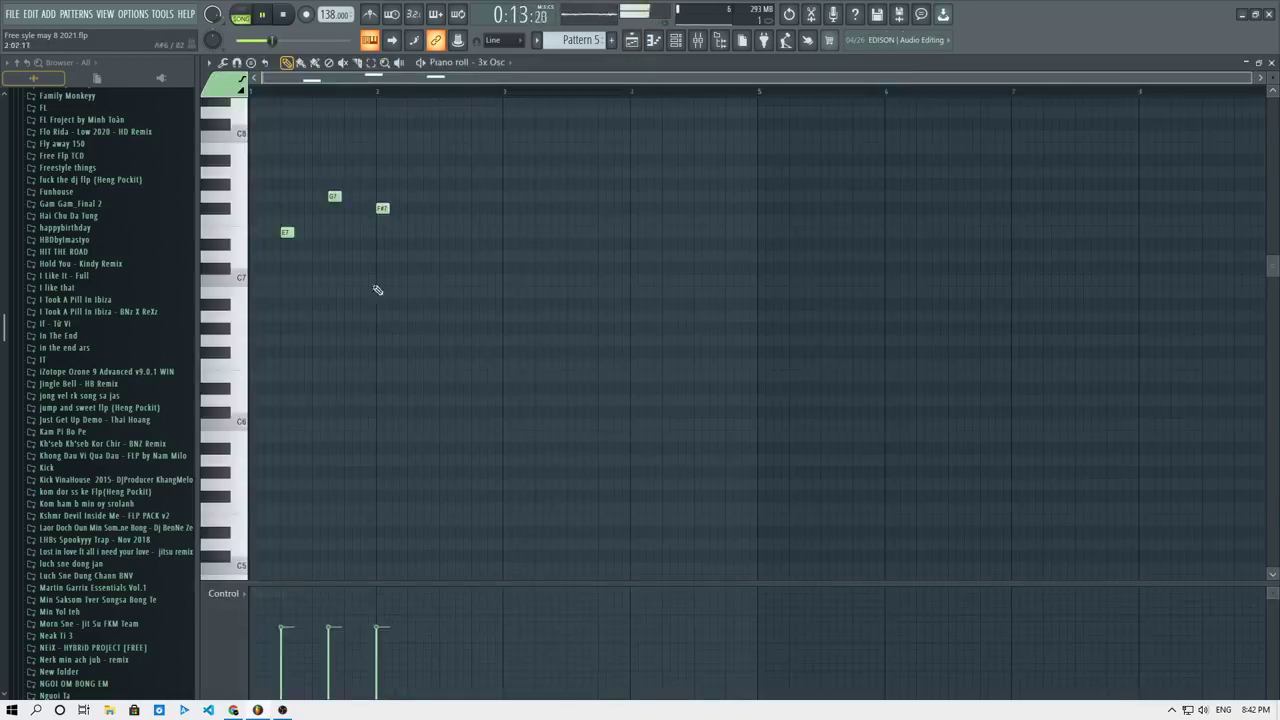
Add two short E7 repeats in bar 1 and try A7 and G7 as the note following them while auditioning.
click(298, 232)
click(314, 232)
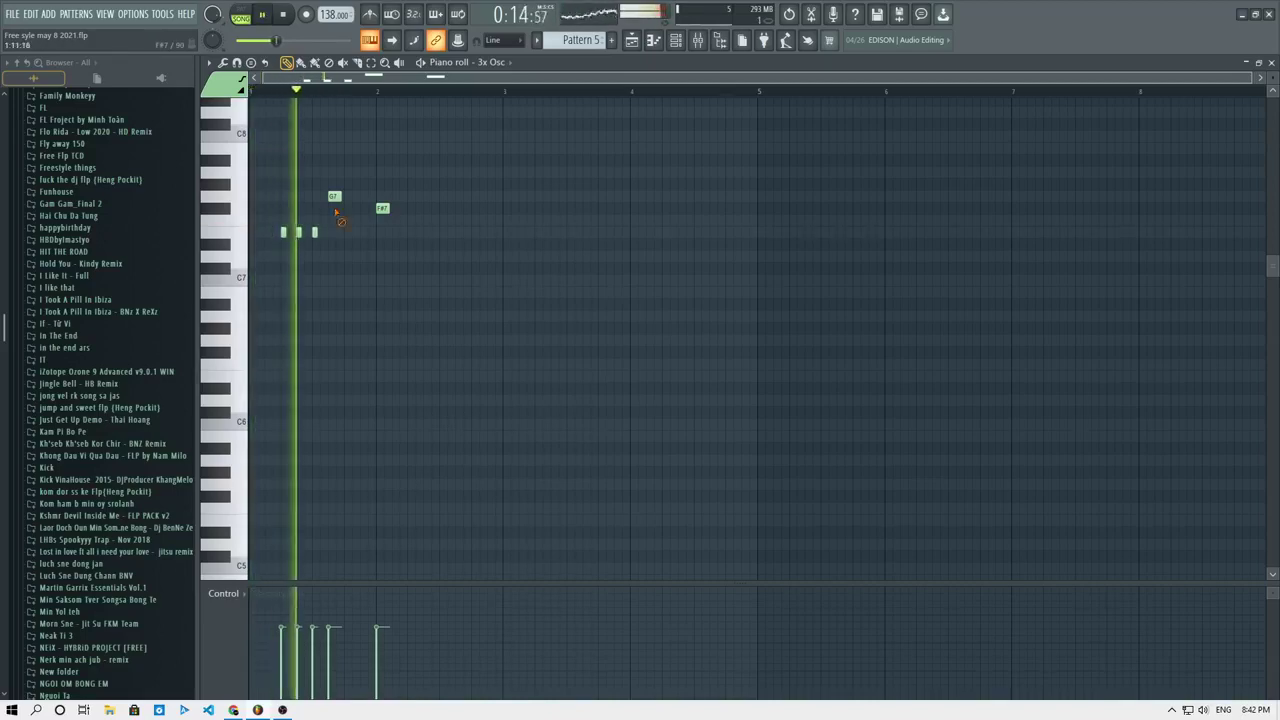
right_click(337, 199)
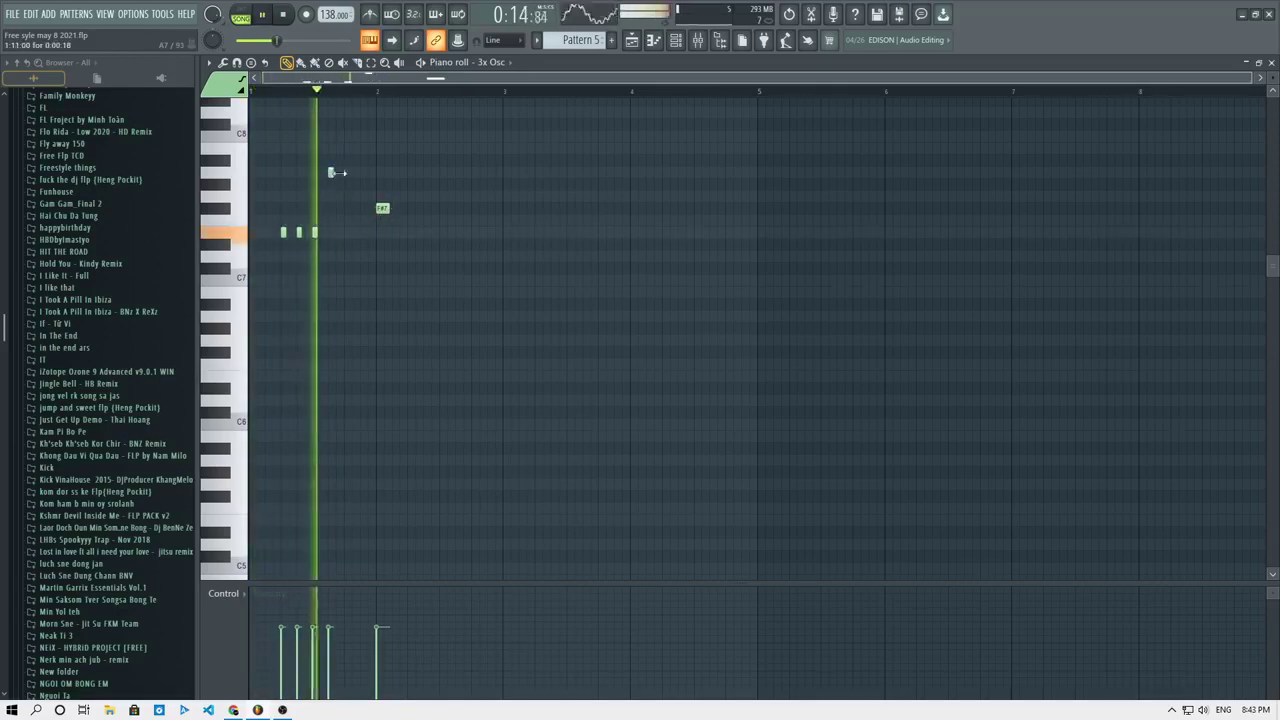
click(334, 172)
key(space)
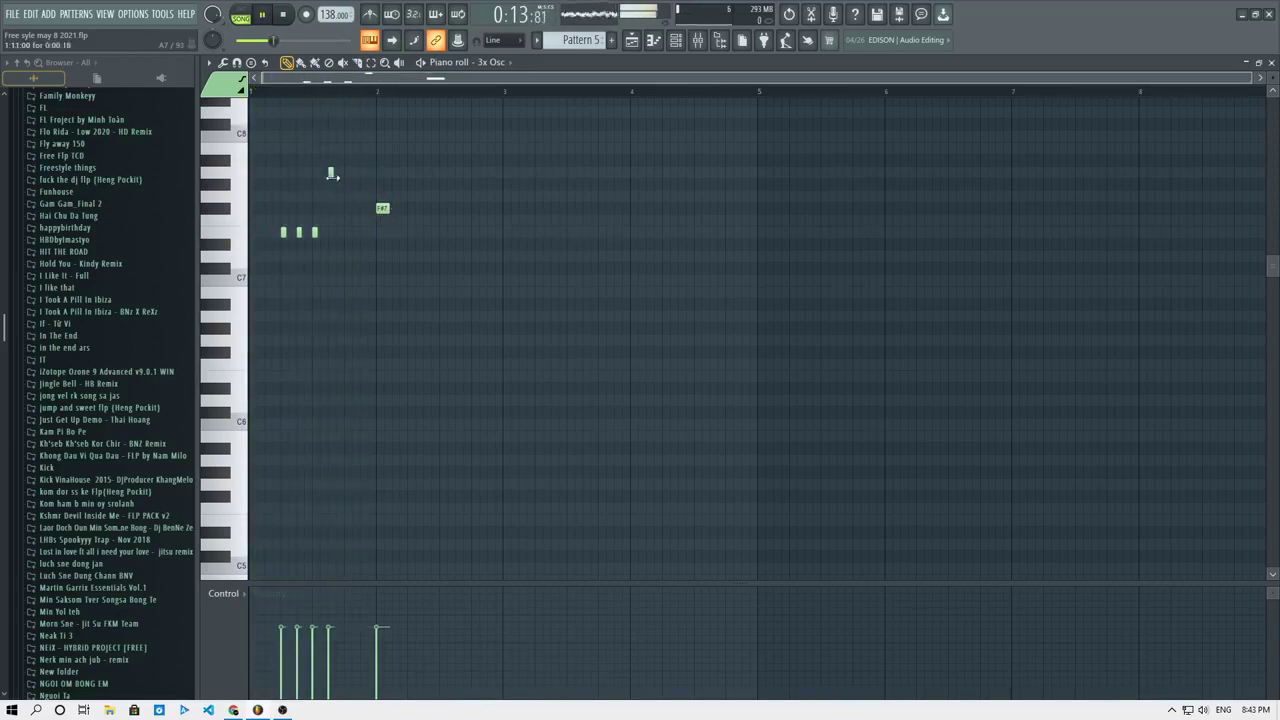
key(space)
drag(332, 174, 330, 198)
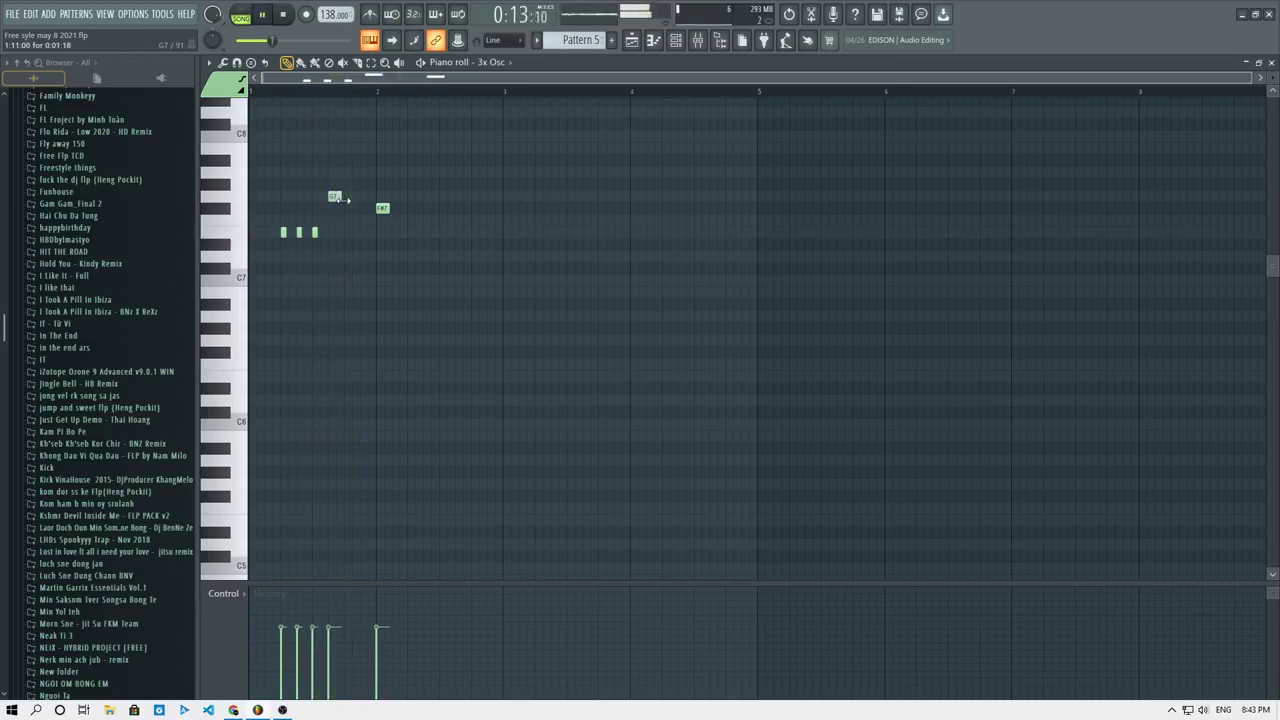
Delete the G7 and F#7 notes and extend the bar 1 repeats to six evenly spaced short E7 notes.
right_click(336, 199)
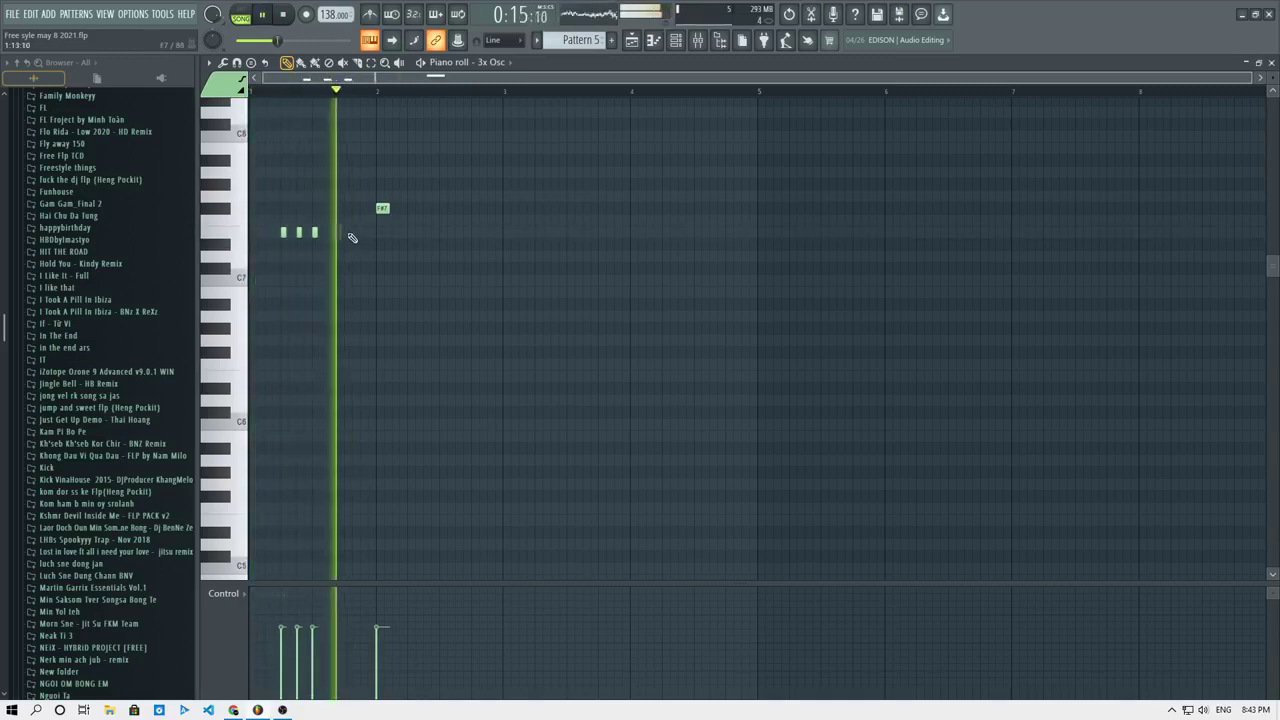
key(space)
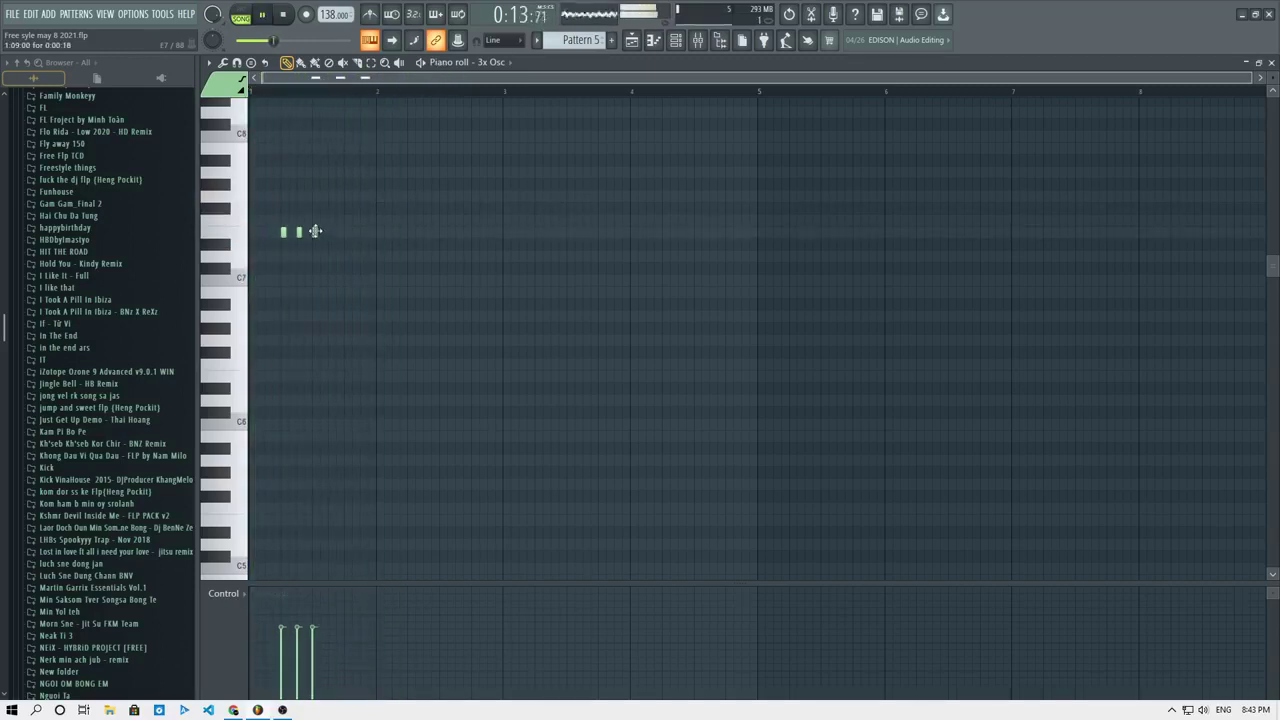
click(346, 232)
click(362, 232)
key(space)
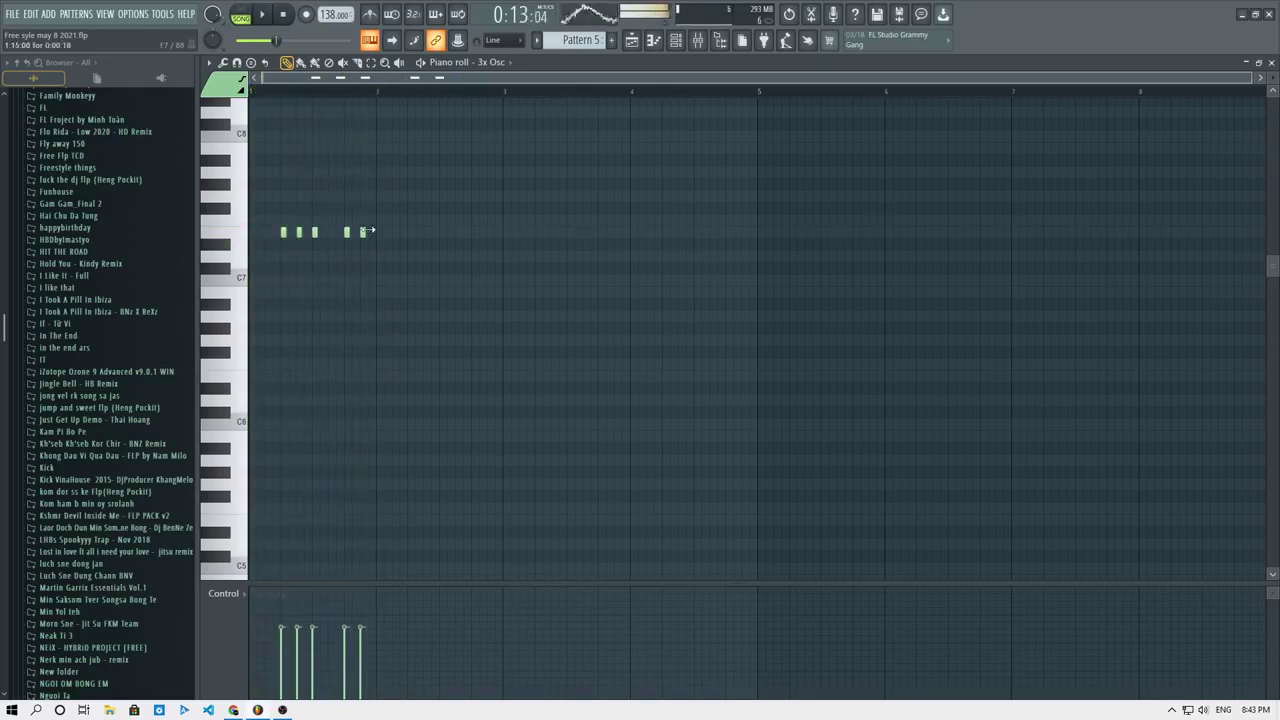
click(331, 232)
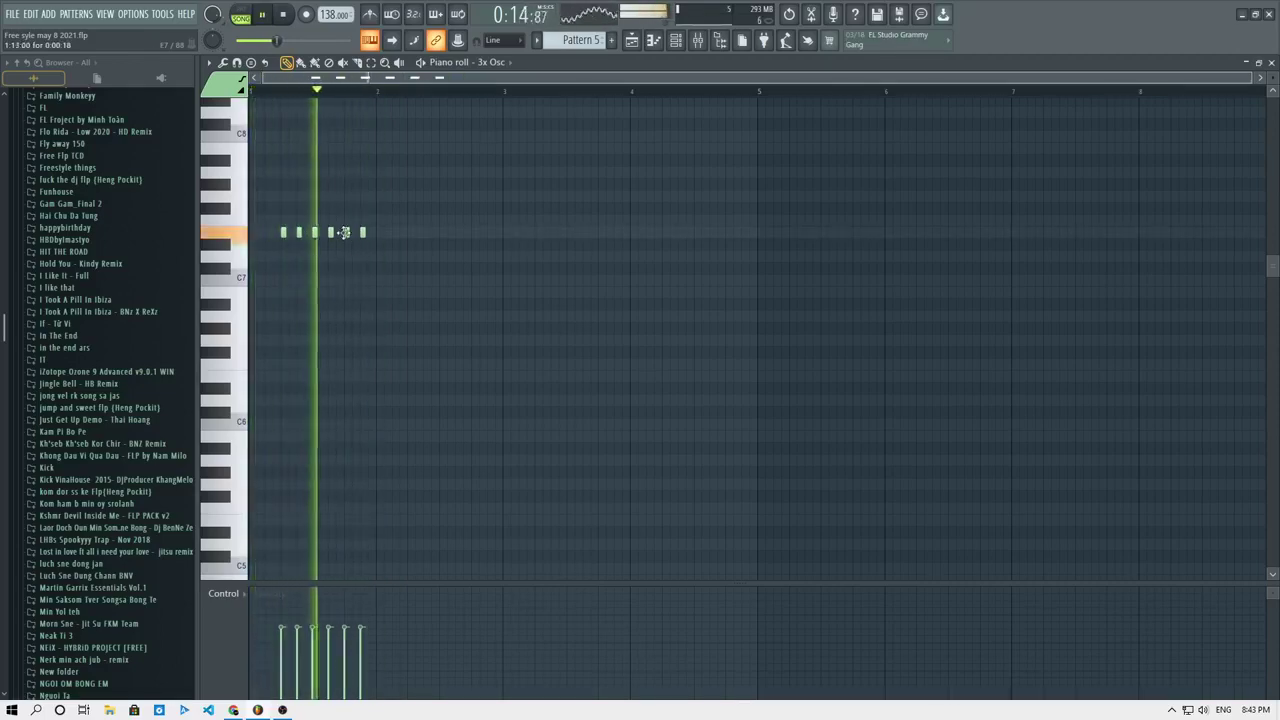
Add five evenly spaced short notes in the second half of bar 3: E7, E7, F#7, G7 and F#7.
click(553, 232)
click(568, 232)
key(space)
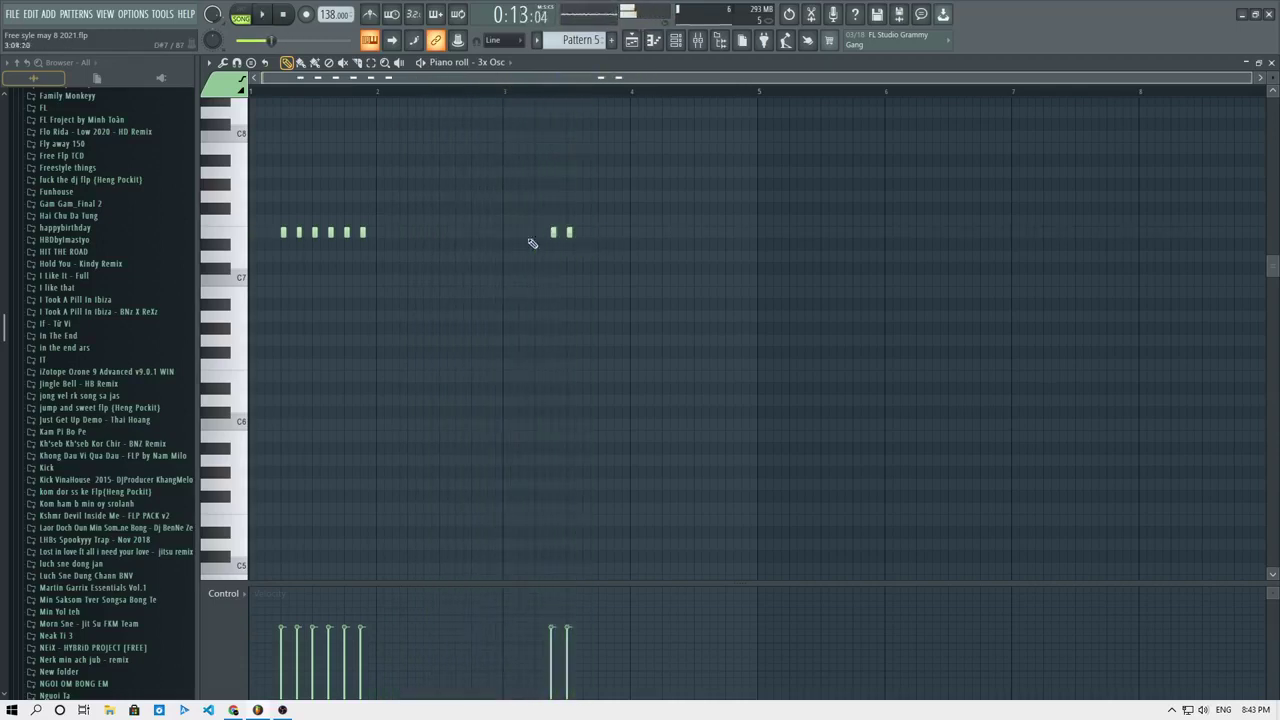
click(585, 232)
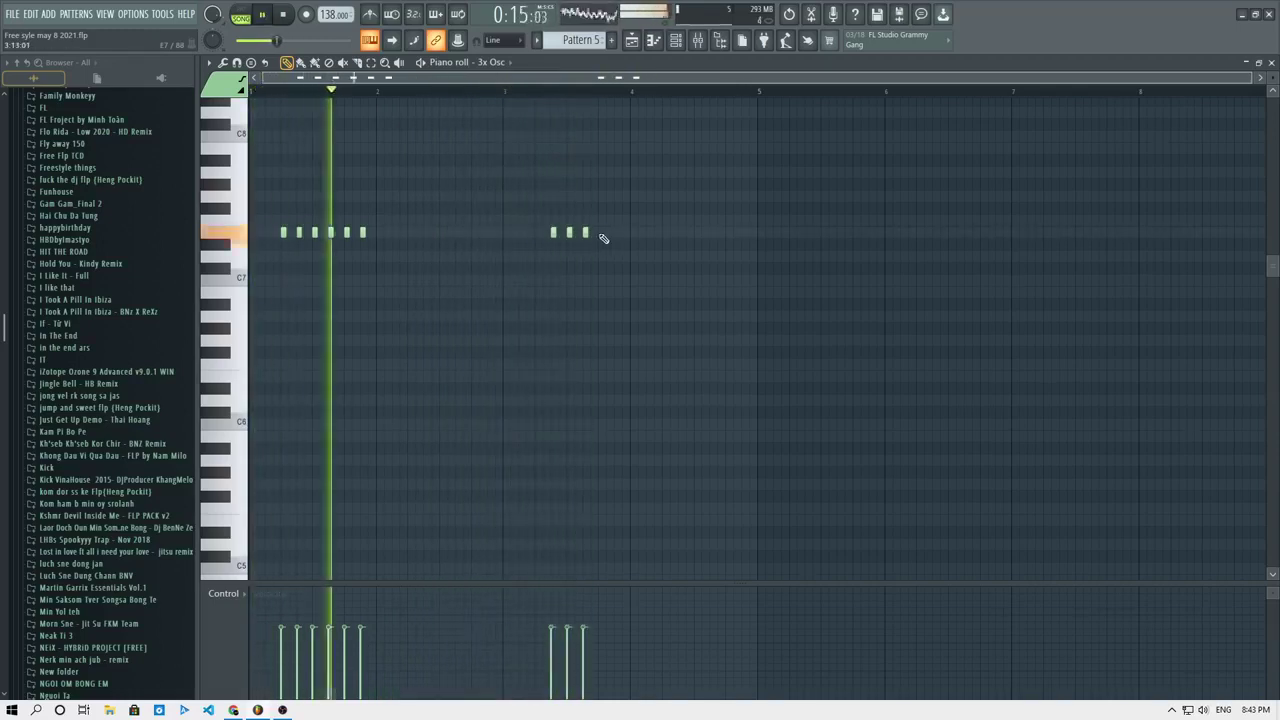
click(601, 136)
click(616, 136)
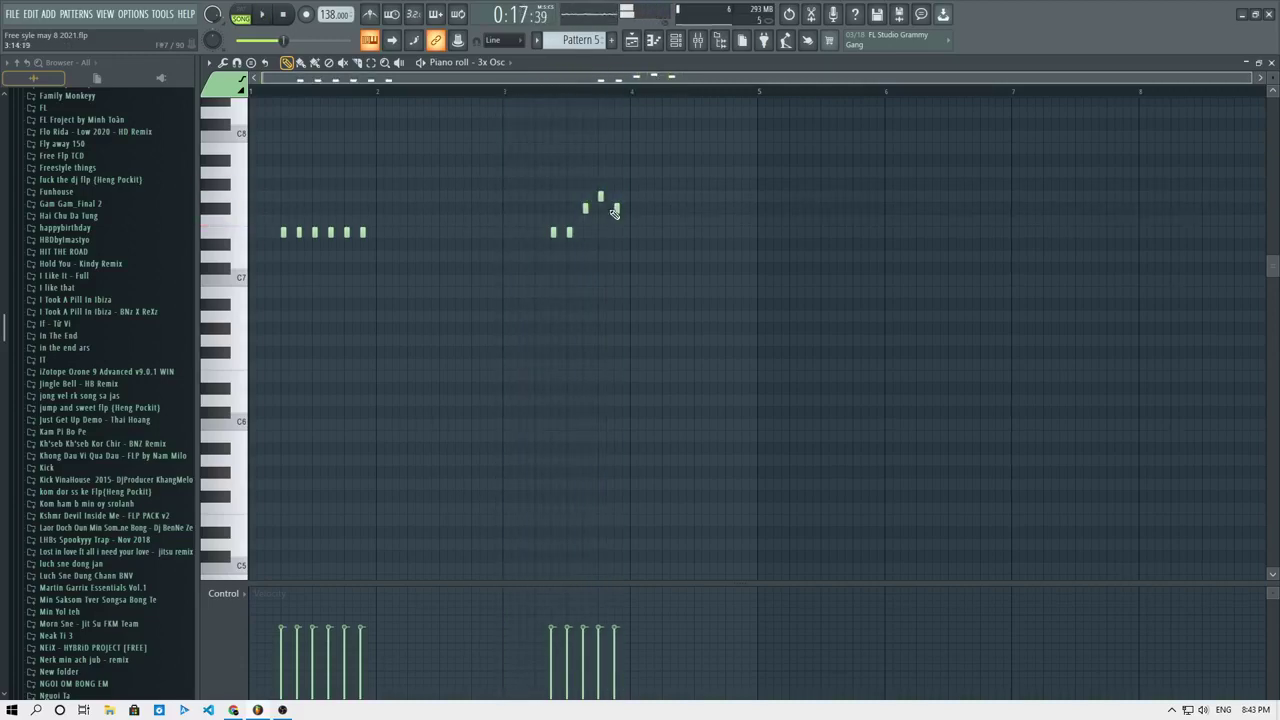
Raise the first two notes of the bar 3 phrase to F#7 and G7 while auditioning the change.
key(space)
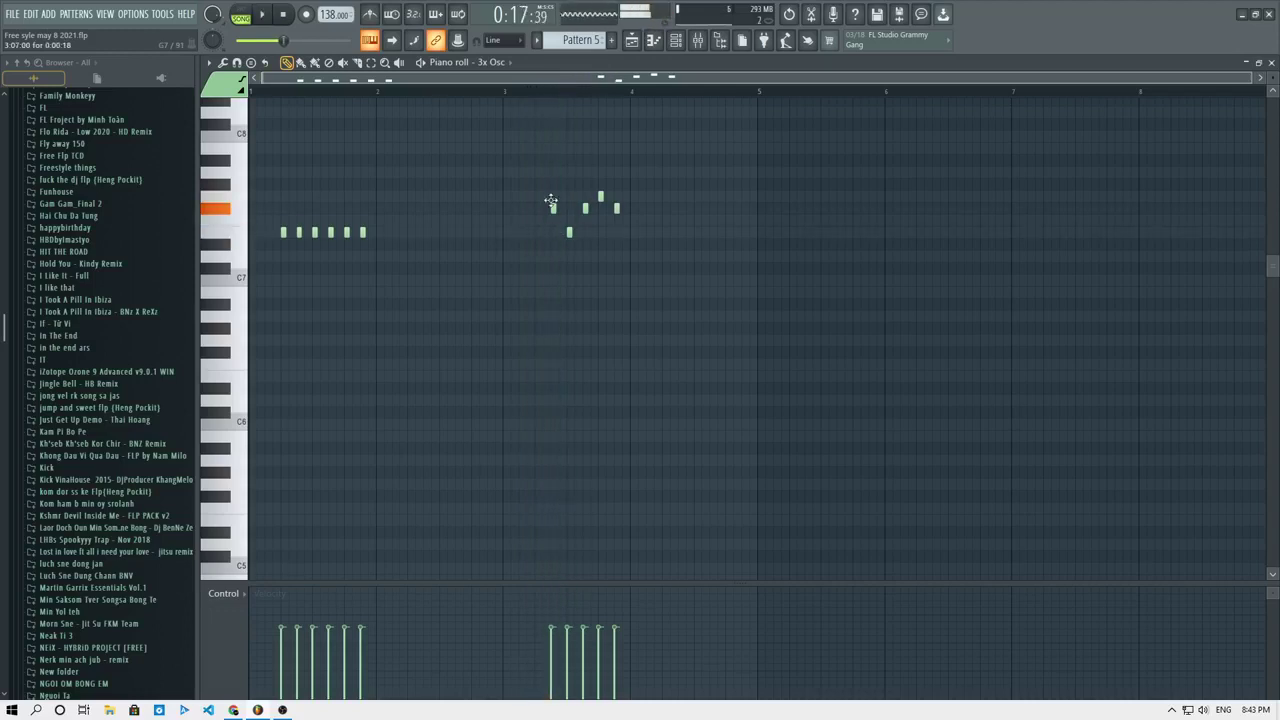
key(space)
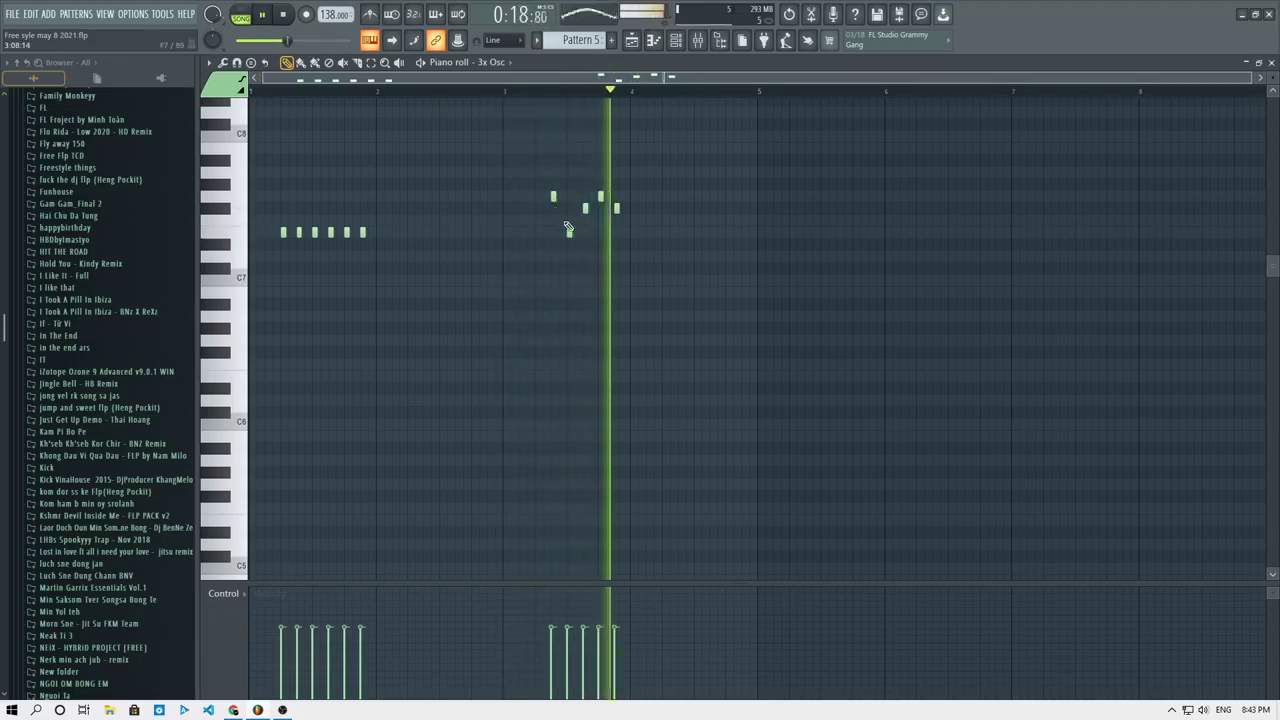
key(space)
key(space)
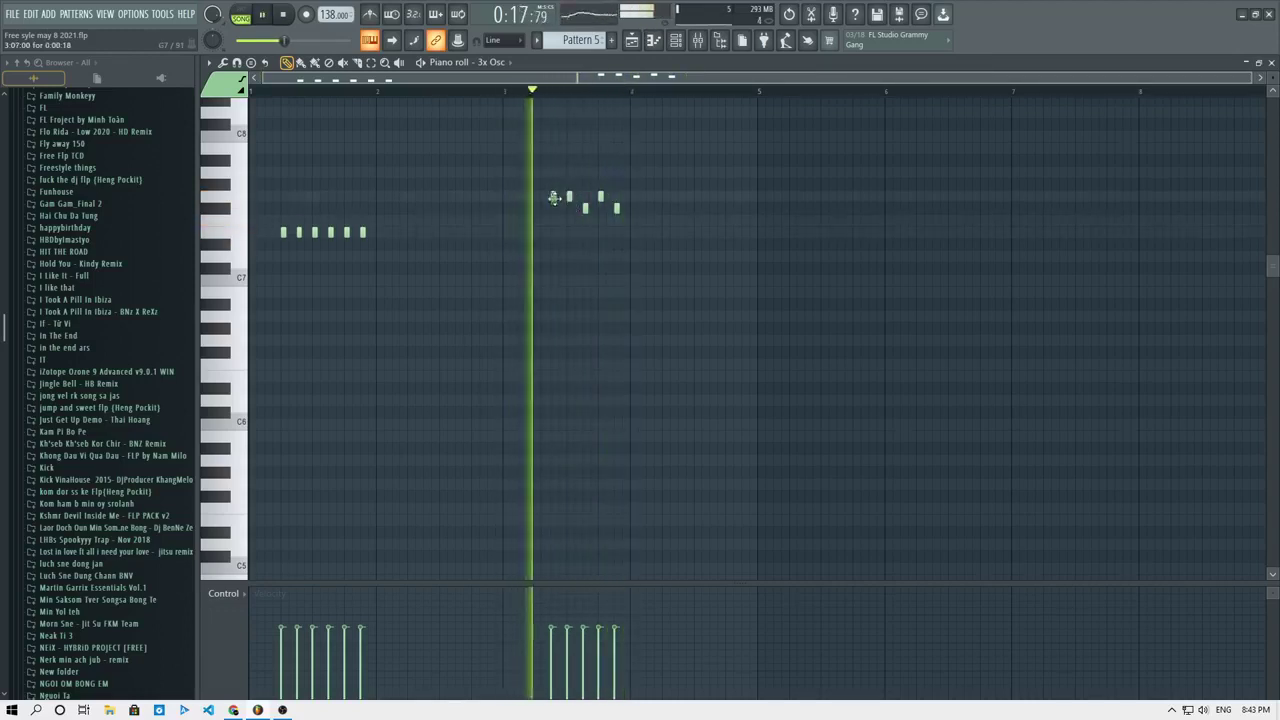
key(space)
drag(553, 197, 554, 209)
key(space)
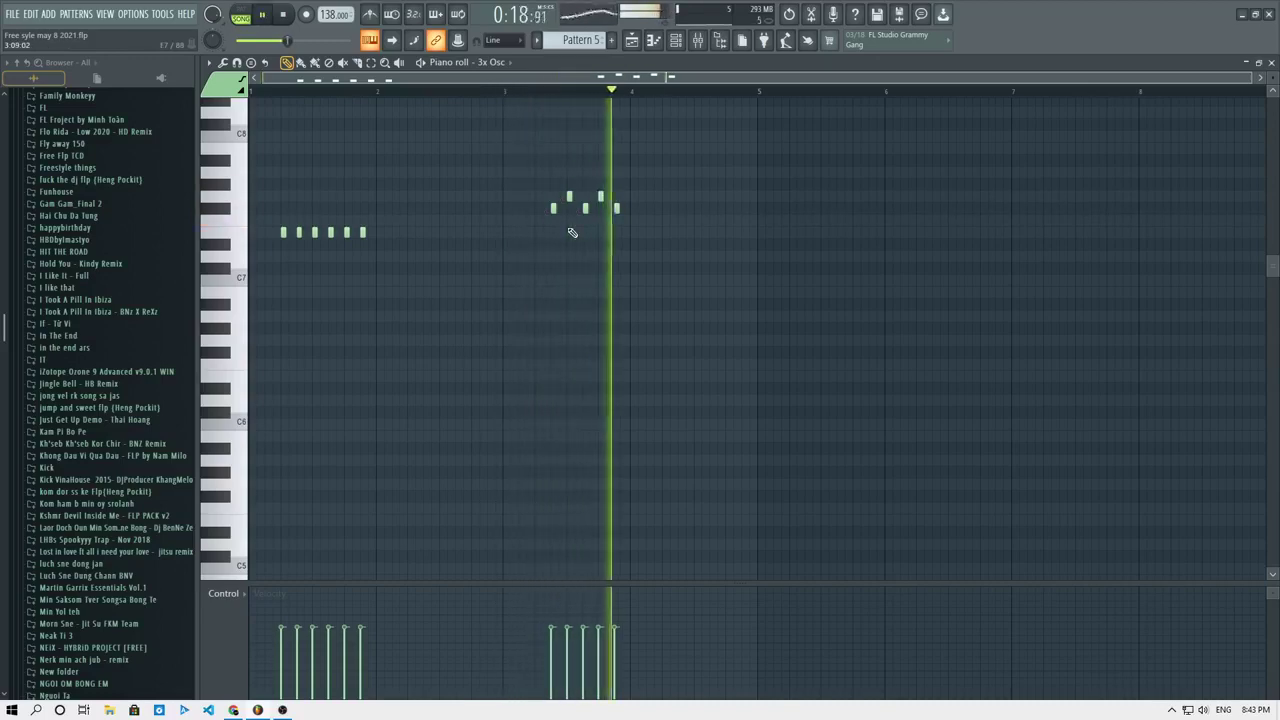
key(space)
Replace the E7 notes in bar 1 with a copy of the bar 3 phrase and audition the arrangement from bar 9.
click(536, 91)
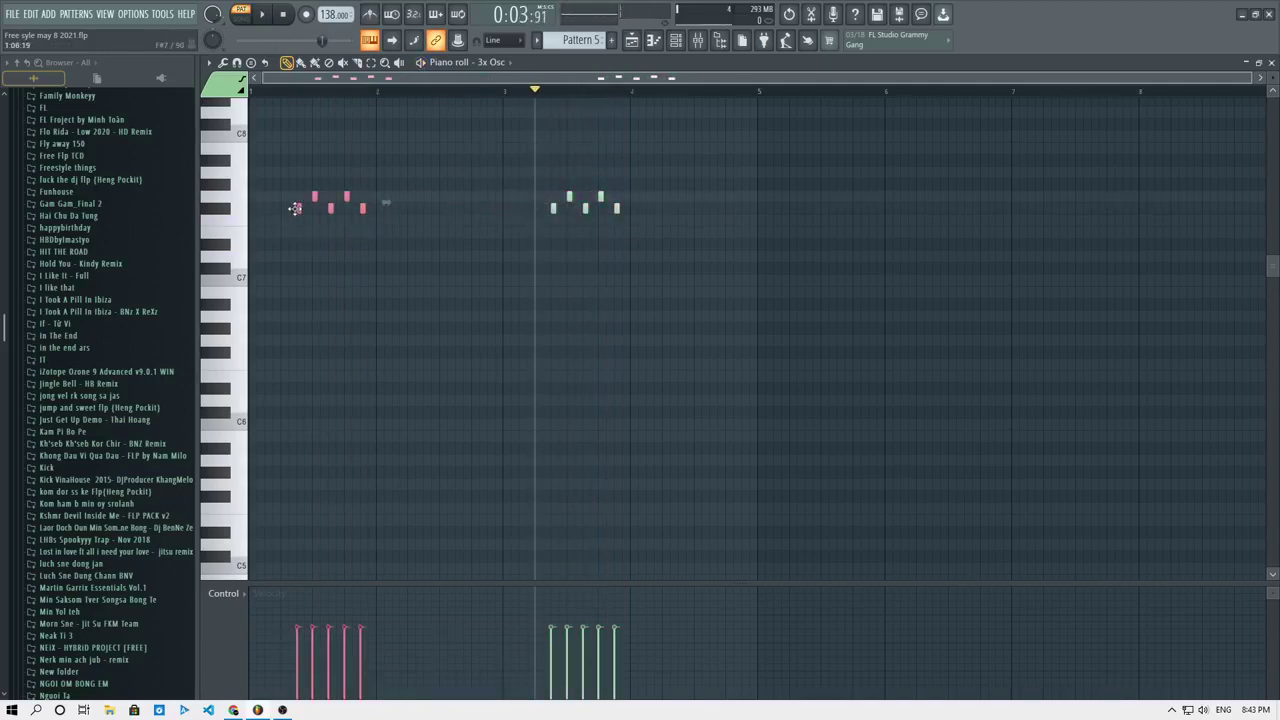
click(631, 42)
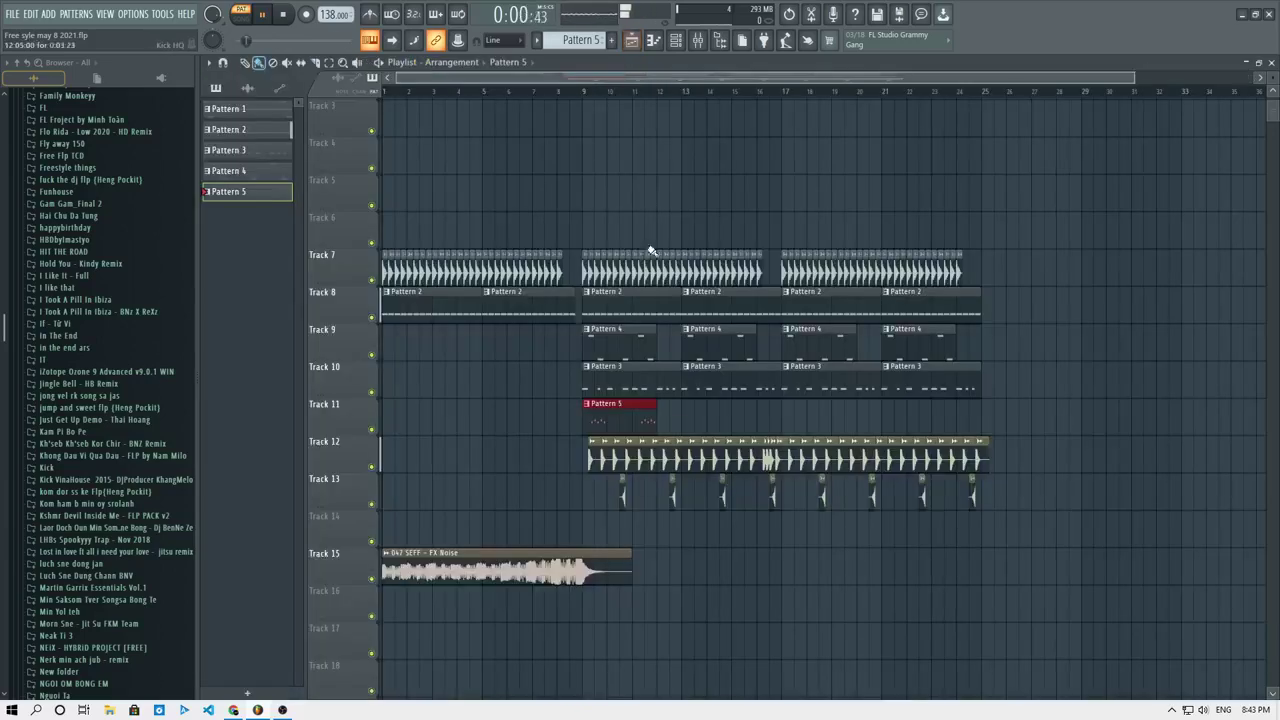
click(585, 91)
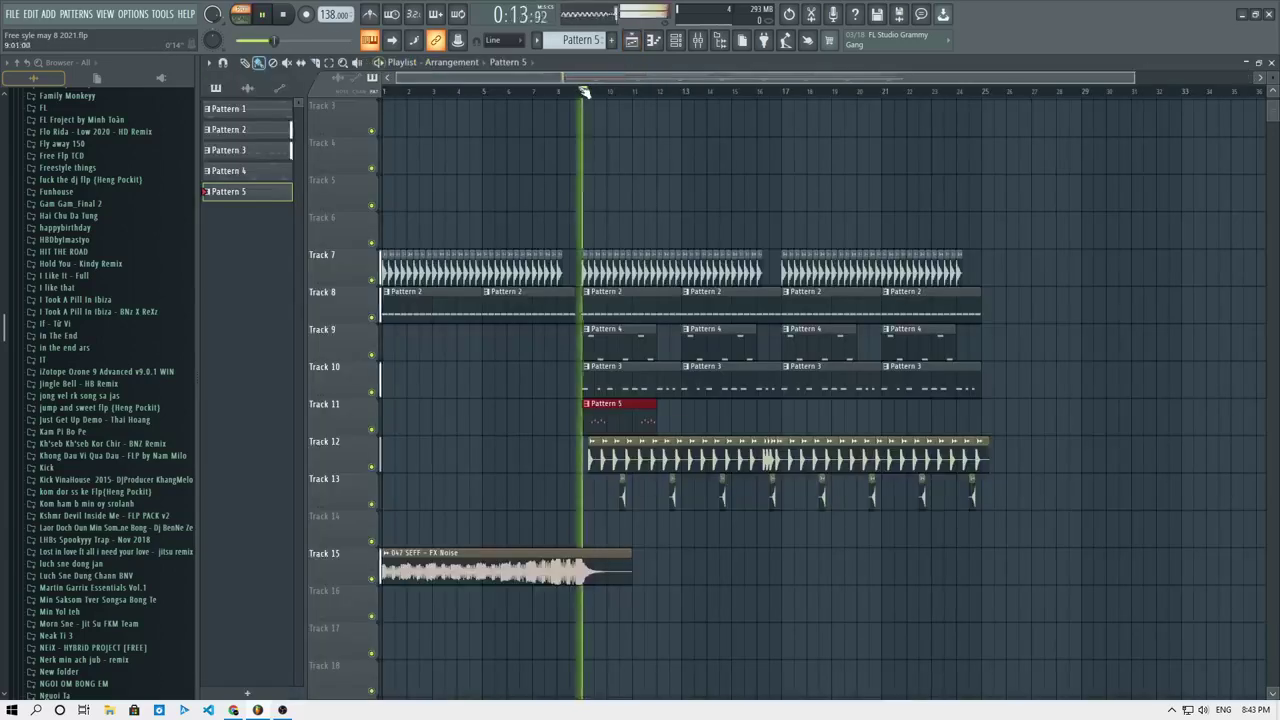
Reopen Pattern 5's piano roll and add a short G7 note ahead of the bar 3 phrase.
double_click(618, 408)
key(space)
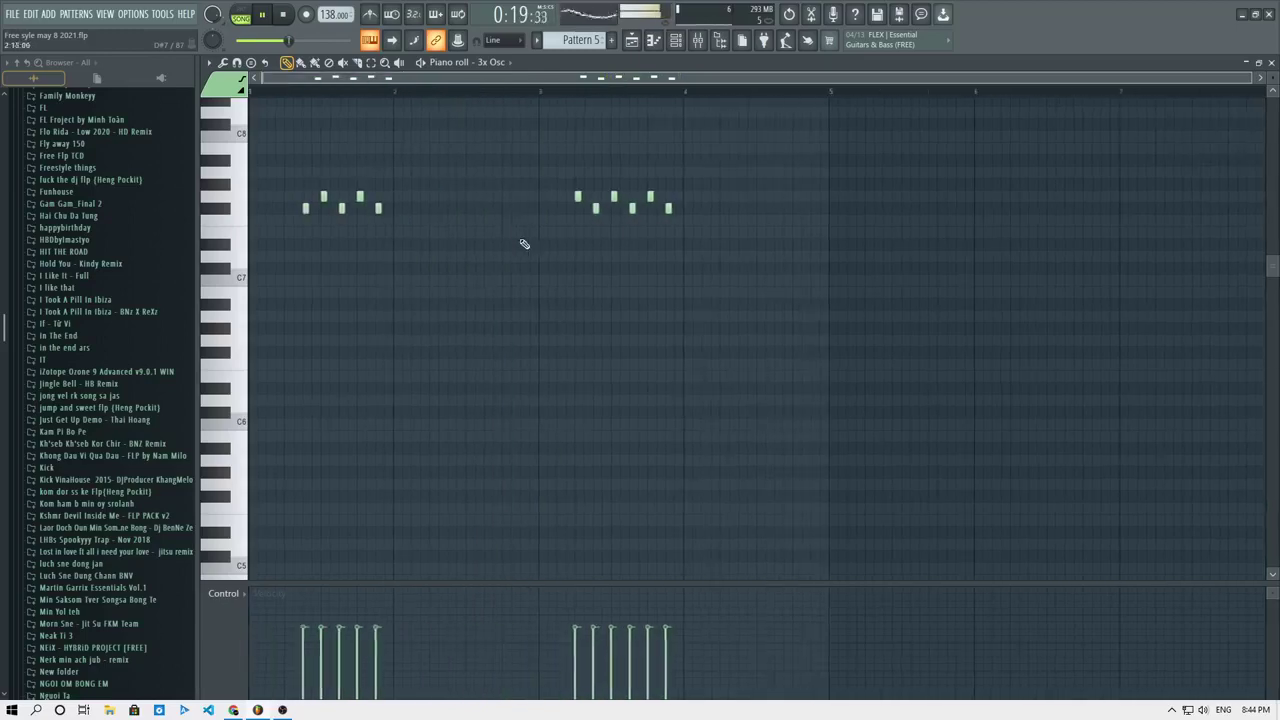
Copy the Pattern 5 clip on Track 11 of the playlist to bars 13, 17 and 21.
click(633, 40)
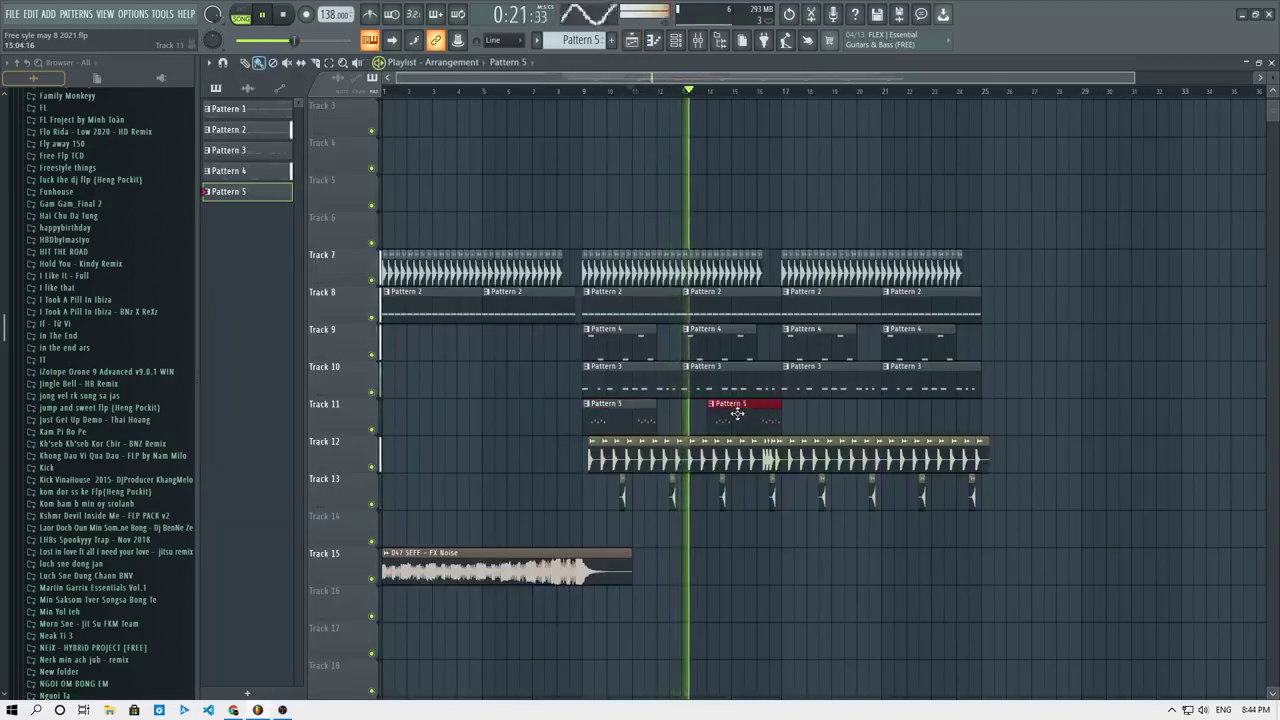
ctrl+shift+click(606, 425)
drag(606, 425, 806, 415)
scroll(690, 460, down, 4)
scroll(786, 346, up, 6)
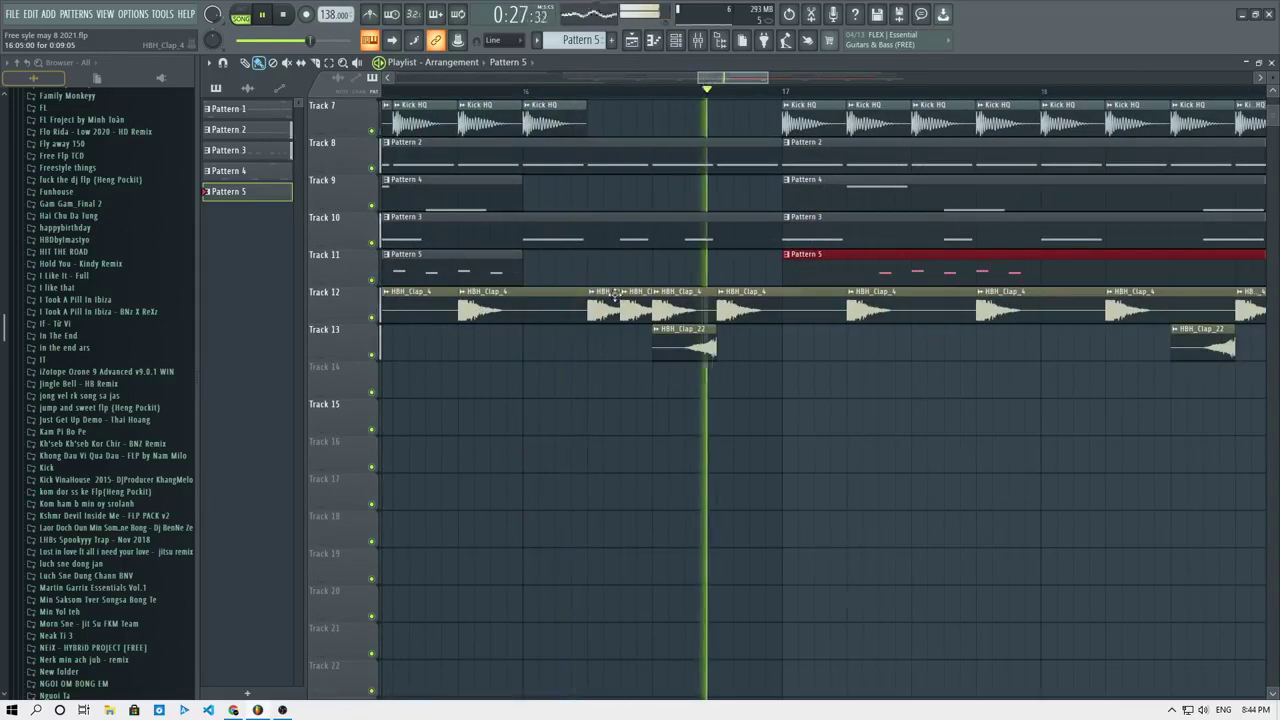
Remove the HBH_Clap_4 hit at step 5 of bar 16 on Track 12, keeping the hit at step 7.
right_click(636, 305)
key(space)
key(space)
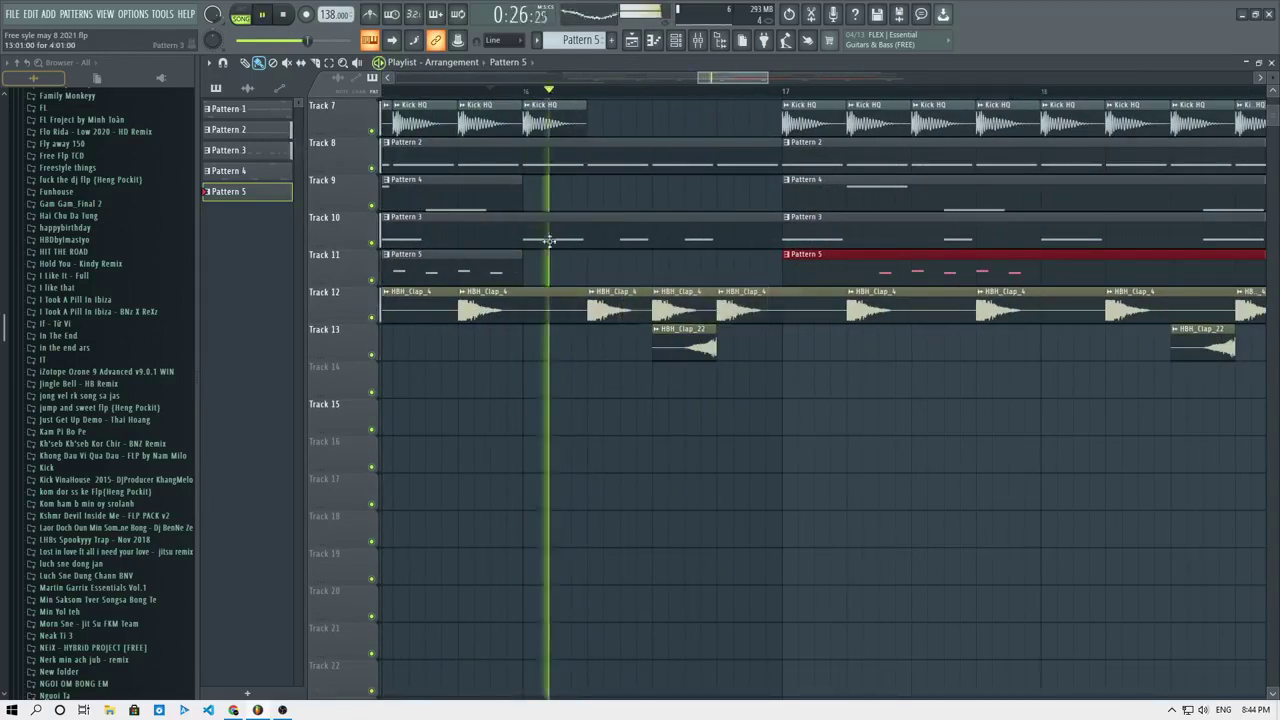
click(630, 312)
key(space)
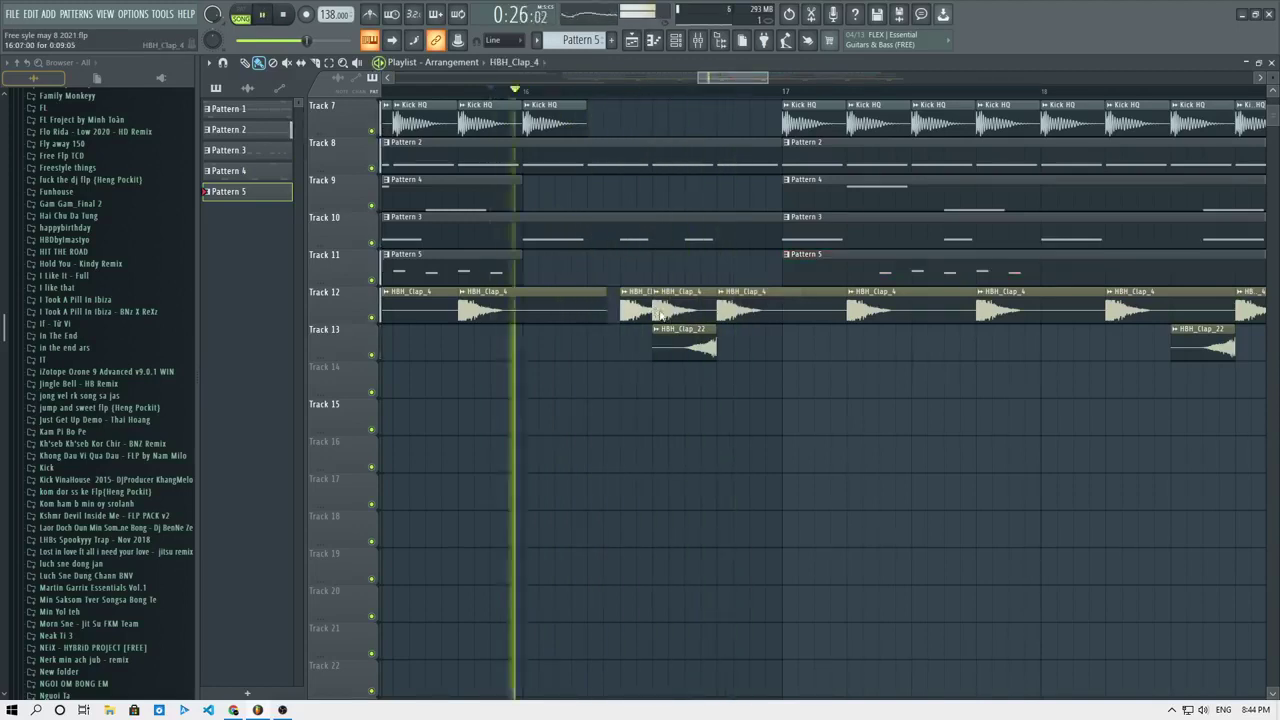
Remove the HBH_Clap_4 hit at step 9 of bar 16 and try an extra hit at step 11 during playback.
drag(660, 315, 728, 308)
key(space)
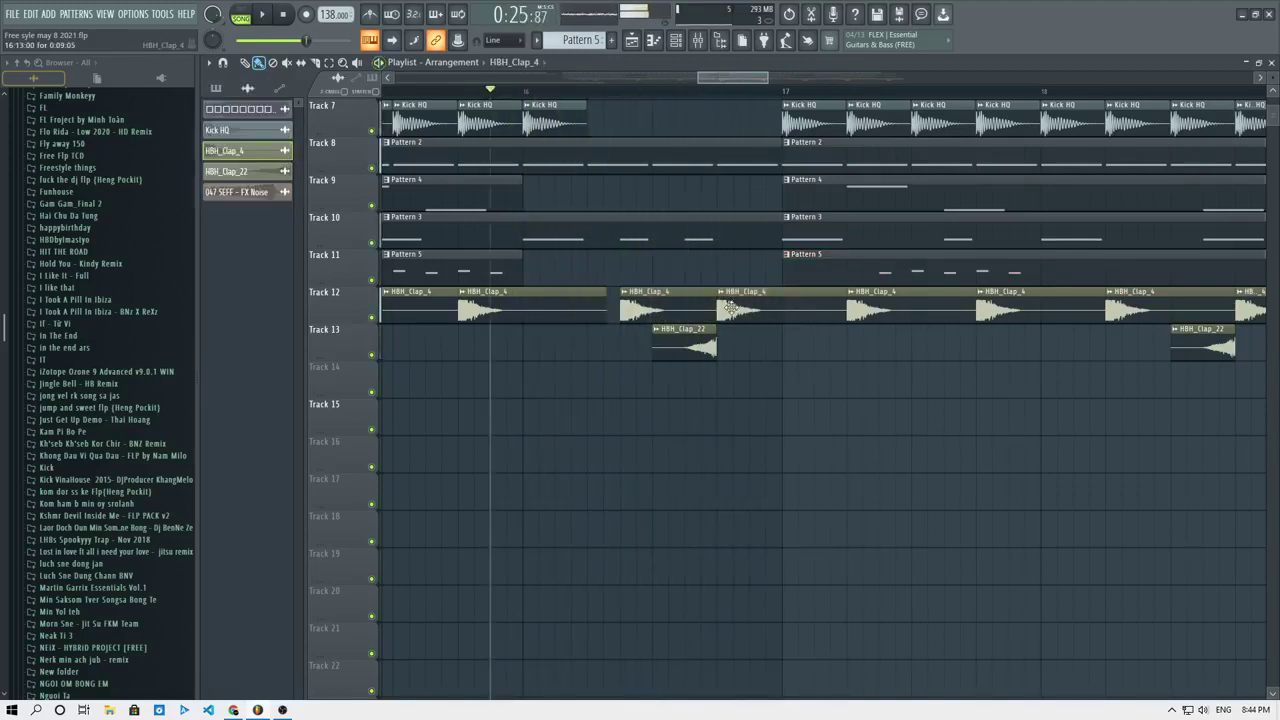
key(space)
click(697, 308)
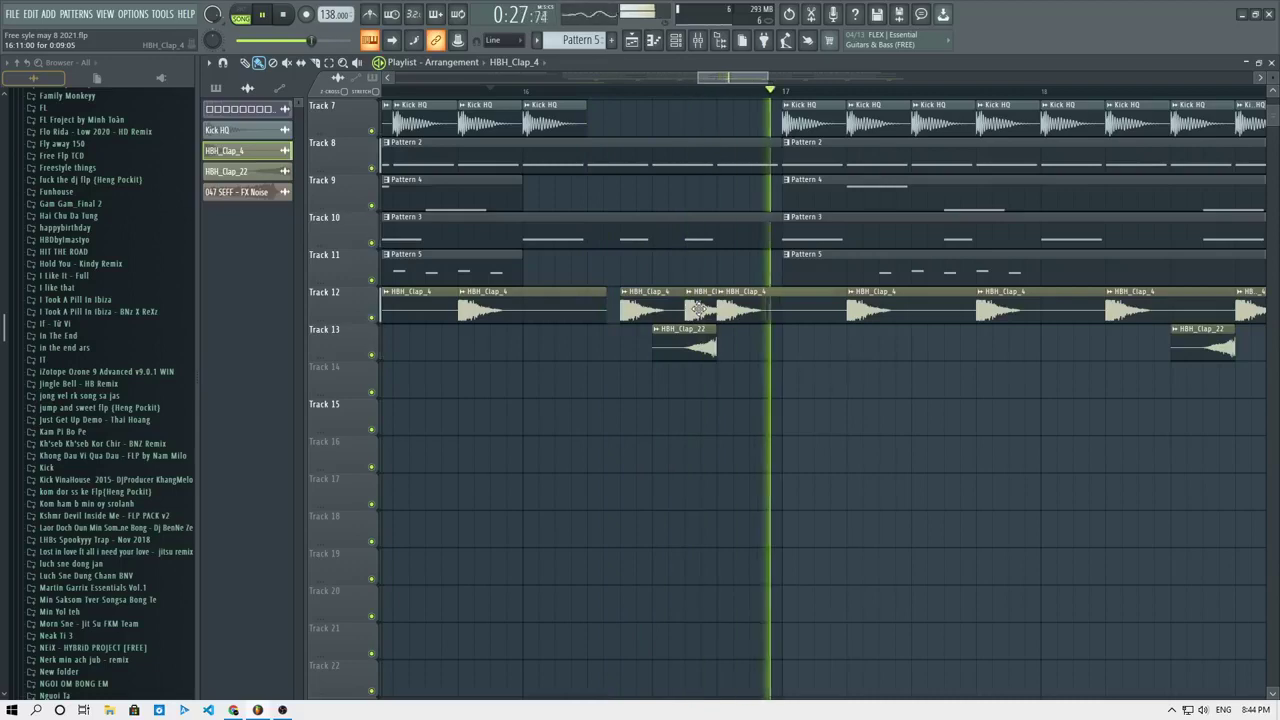
scroll(697, 308, down, 2)
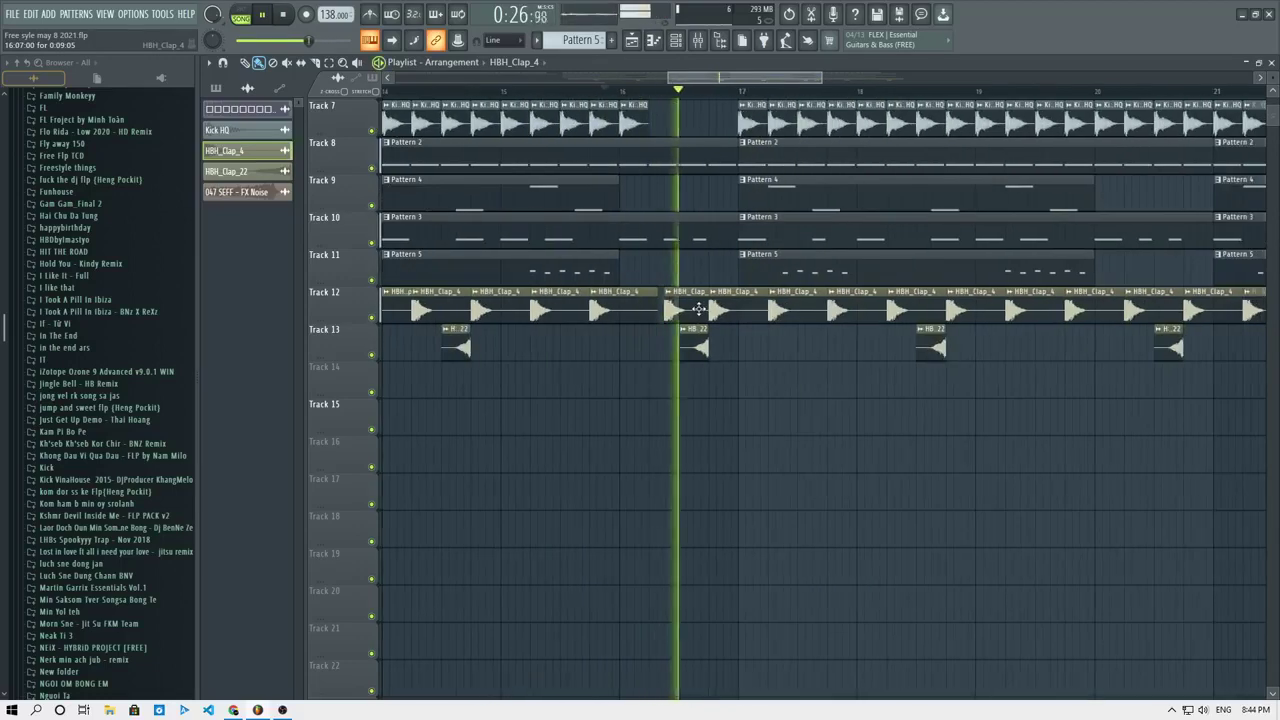
scroll(697, 308, down, 4)
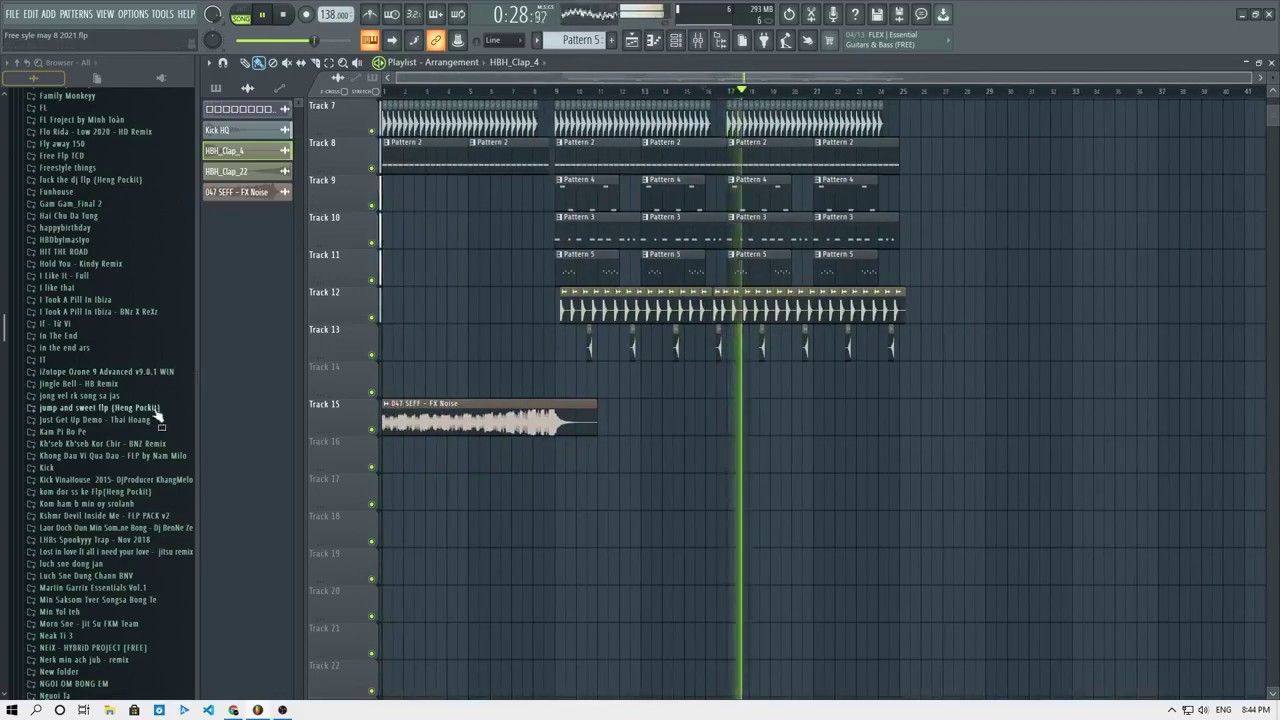
scroll(625, 258, up, 2)
scroll(626, 257, down, 2)
scroll(846, 211, up, 2)
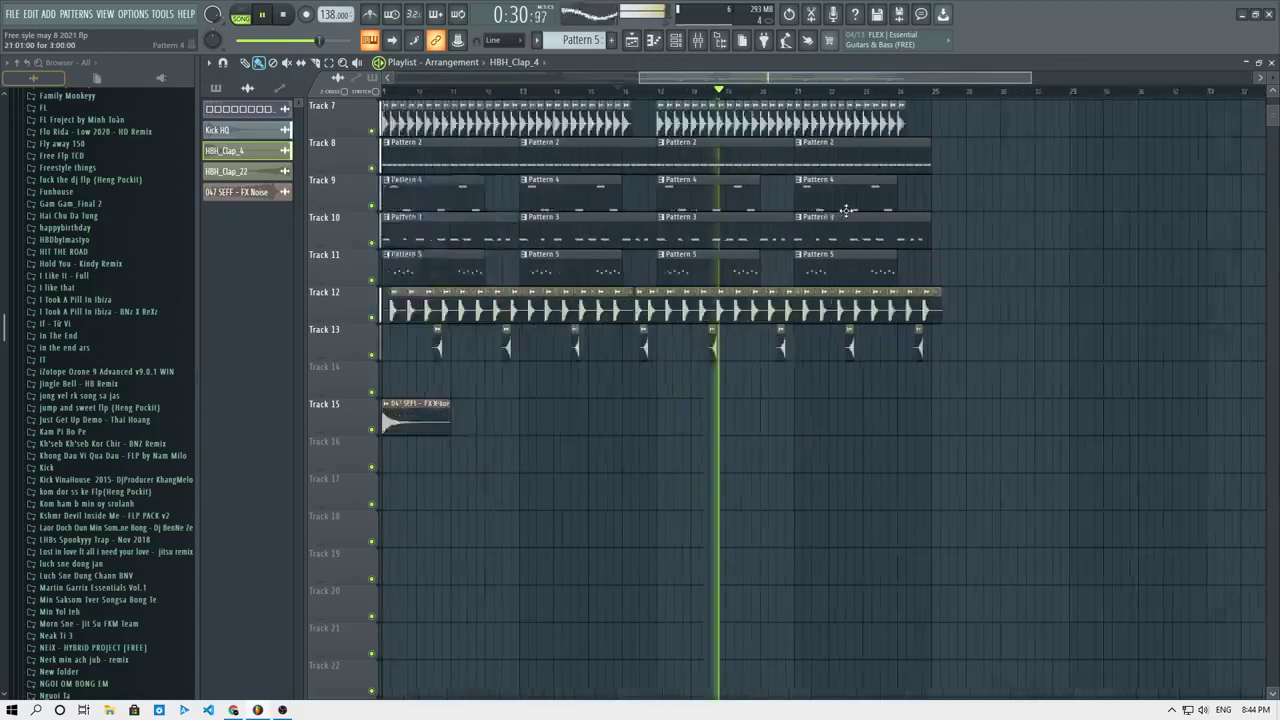
Play the arrangement from bar 9 and delete the first two Pattern 5 clips on Track 11.
scroll(846, 211, up, 1)
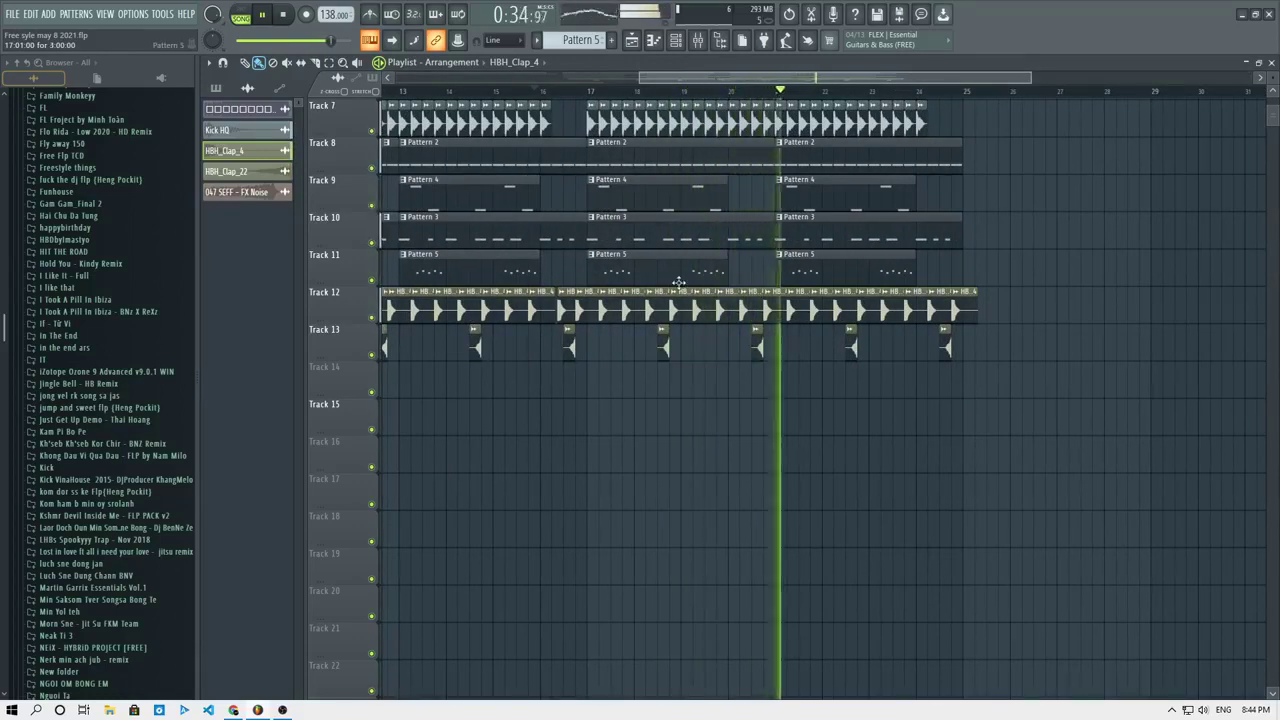
scroll(678, 283, down, 3)
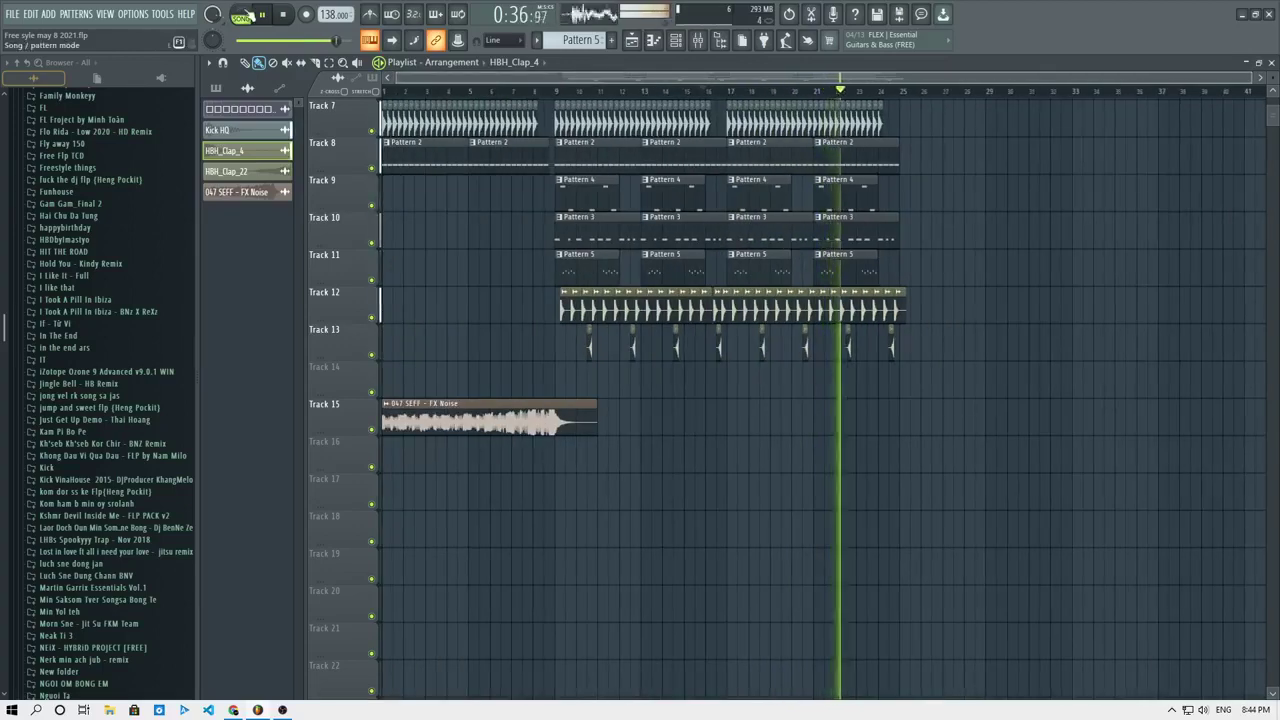
key(space)
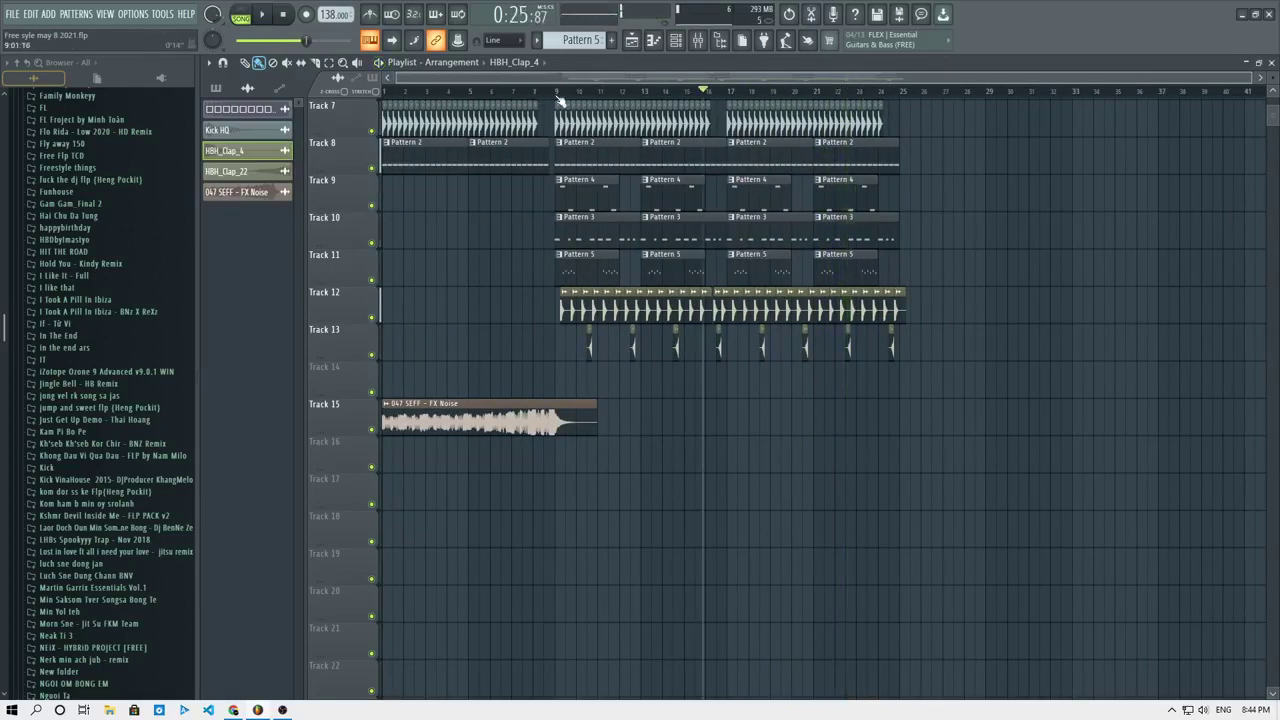
scroll(640, 400, up, 3)
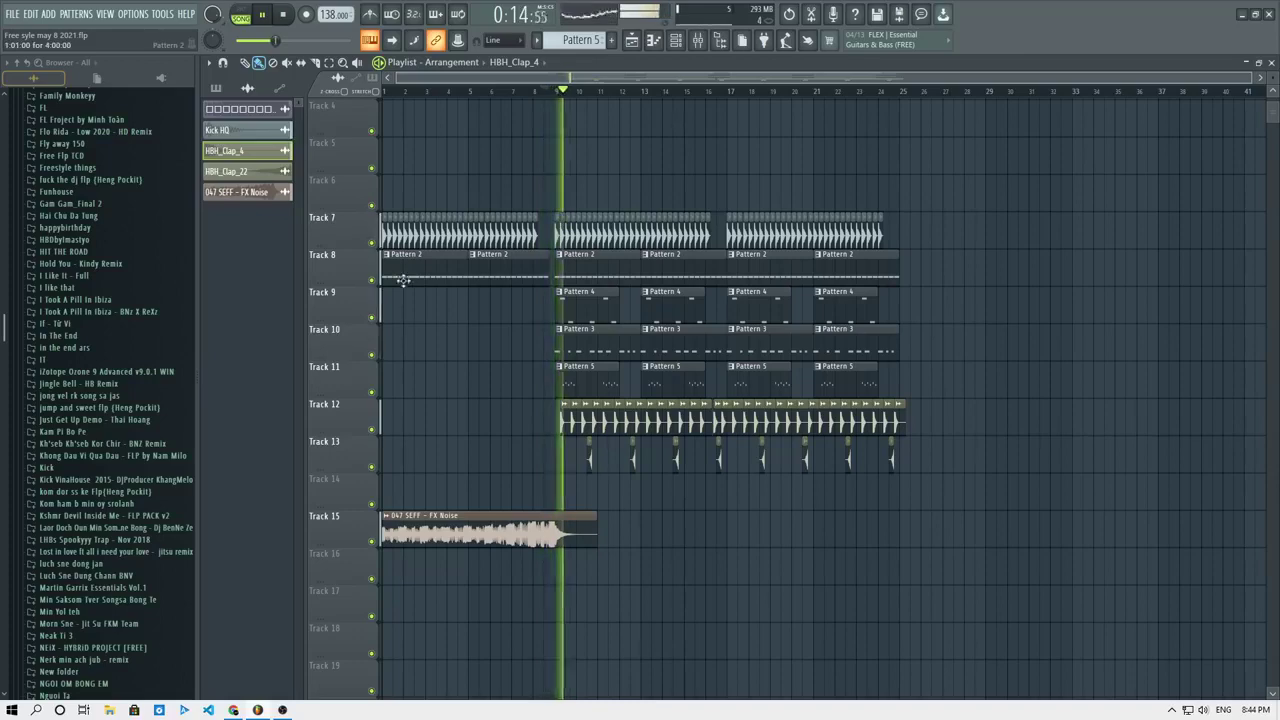
key(space)
key(space)
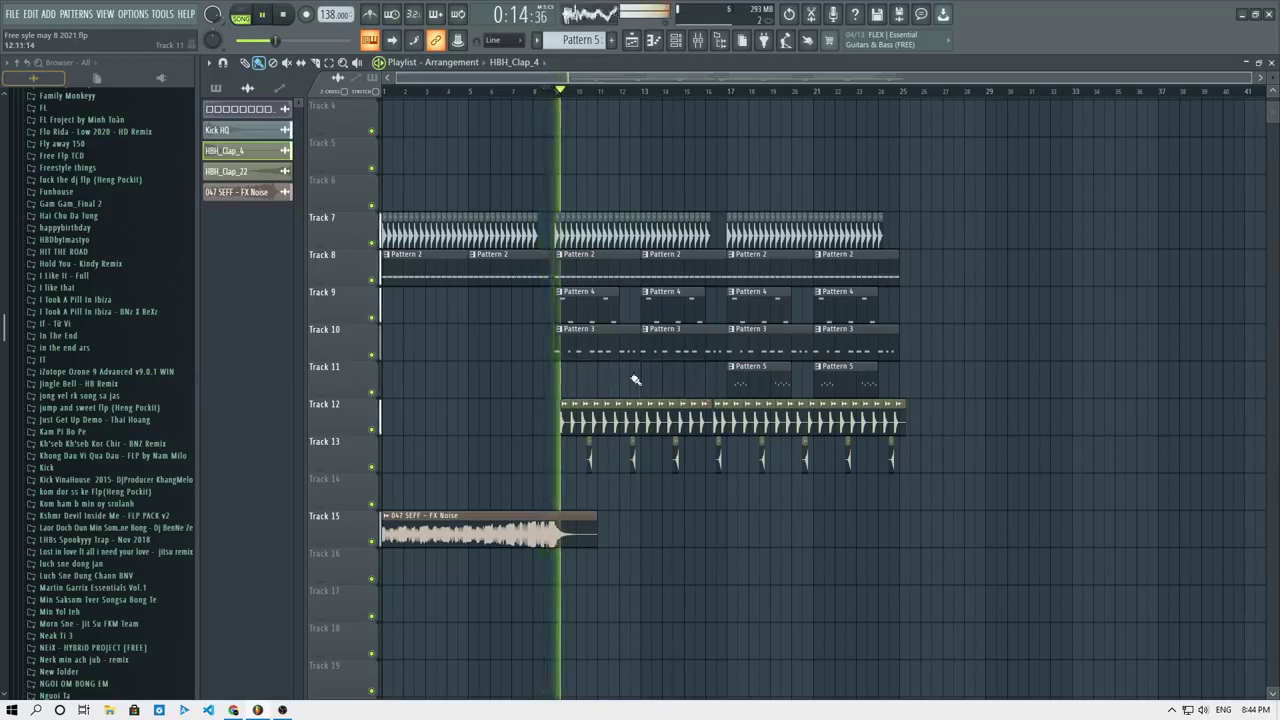
Delete the HBH_Clap_4 clips on Track 12 and the HBH_Clap_22 clips on Track 13 between bars 9 and 13.
scroll(605, 340, up, 3)
key(space)
key(space)
right_click(678, 418)
drag(512, 418, 648, 413)
right_click(648, 413)
right_click(583, 411)
right_click(655, 420)
right_click(568, 457)
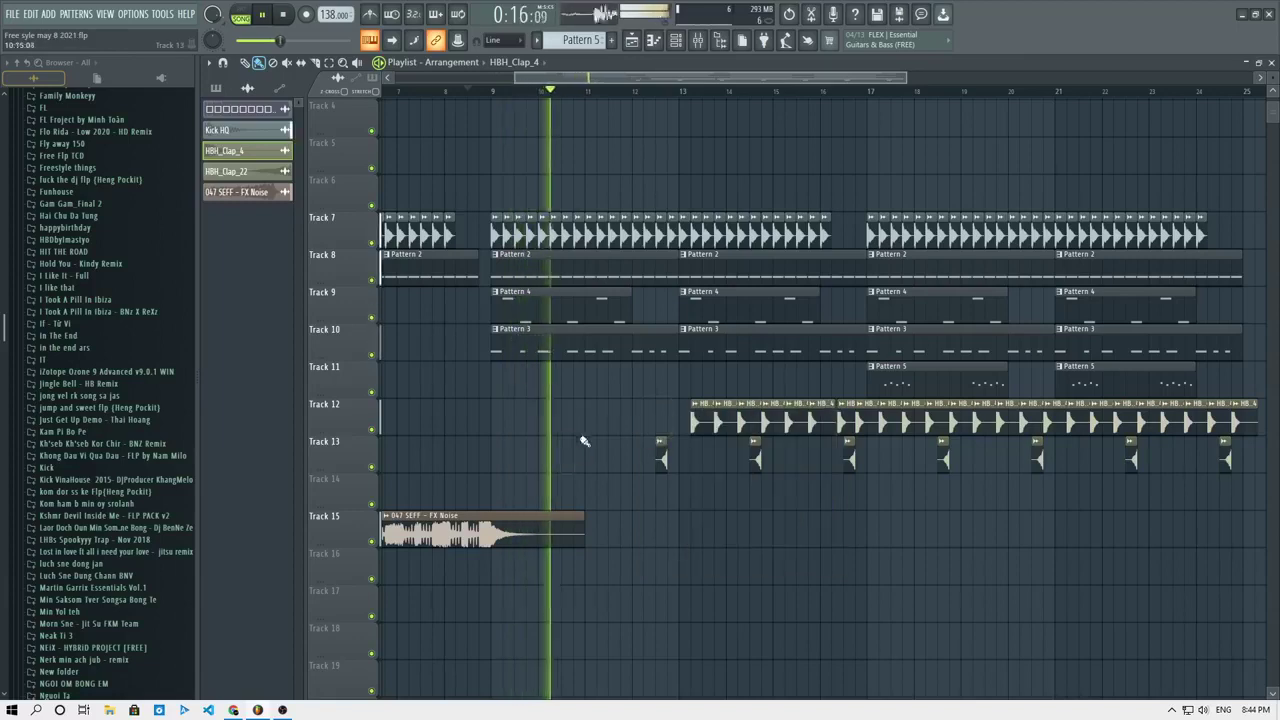
right_click(661, 457)
scroll(646, 325, down, 4)
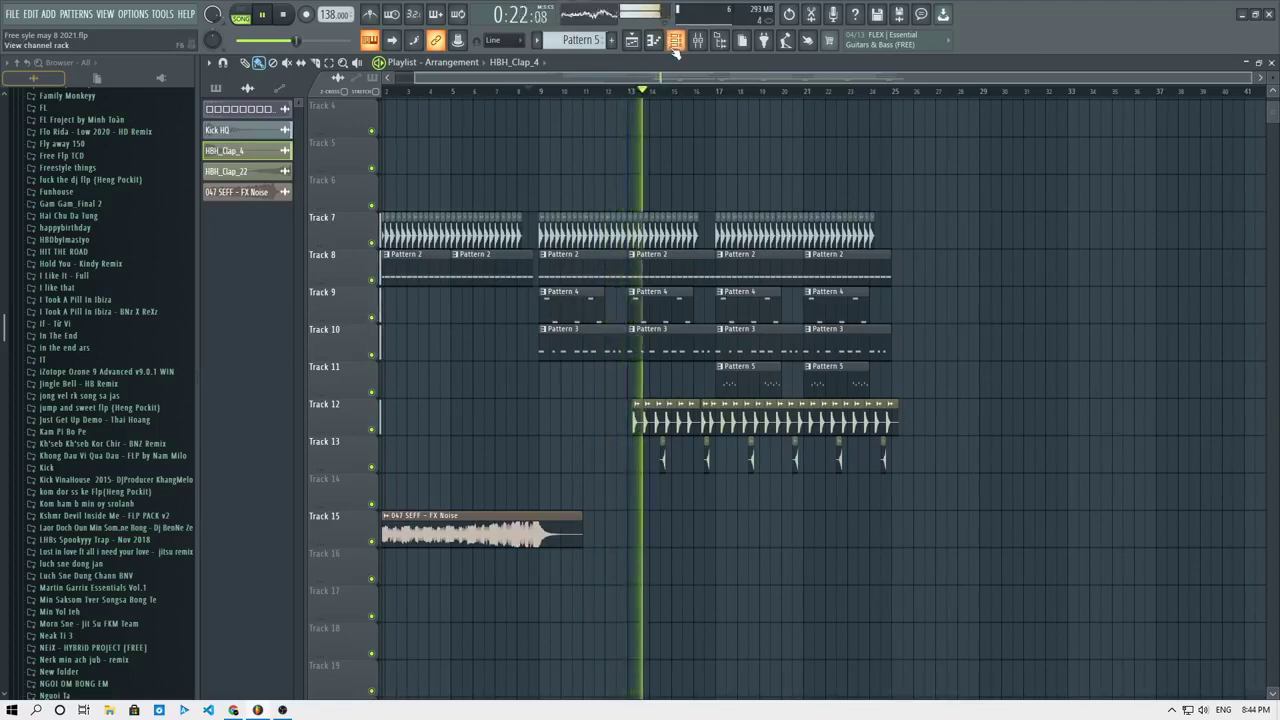
Examine the clap and Pattern 5 clips around bars 13 to 19 while the song plays.
scroll(707, 452, up, 5)
scroll(743, 444, down, 4)
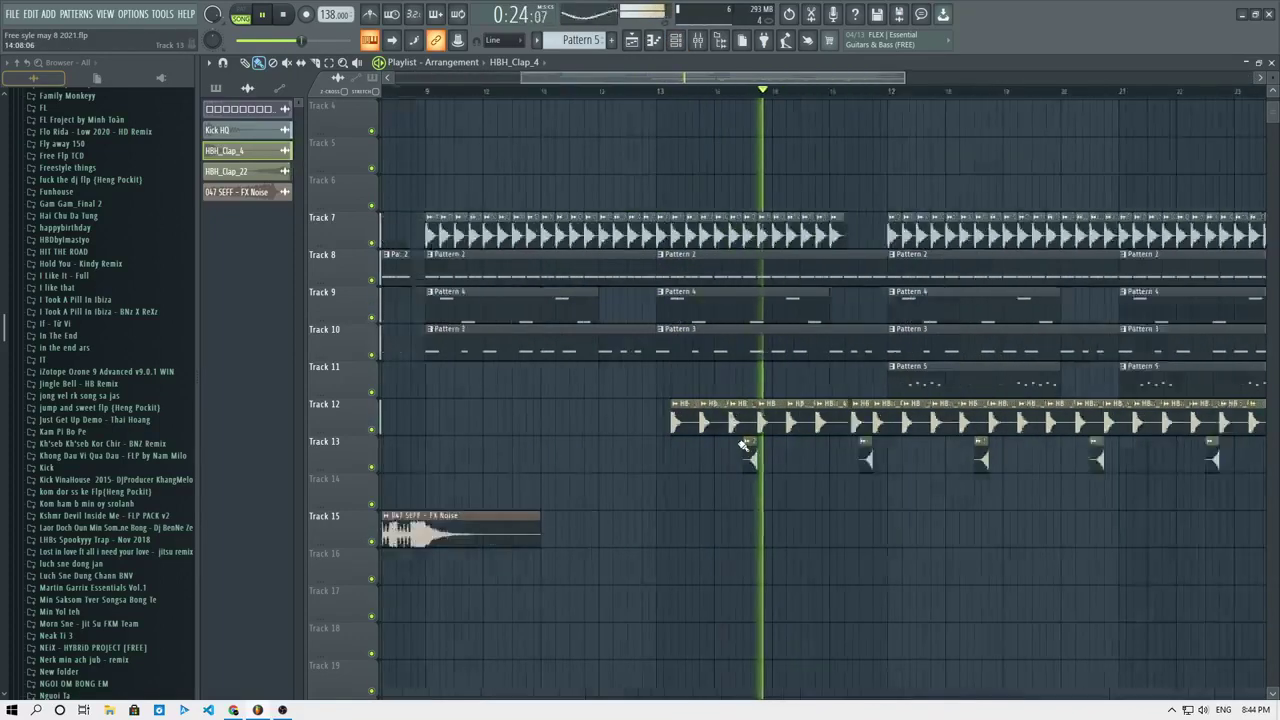
scroll(741, 438, up, 4)
scroll(750, 420, down, 3)
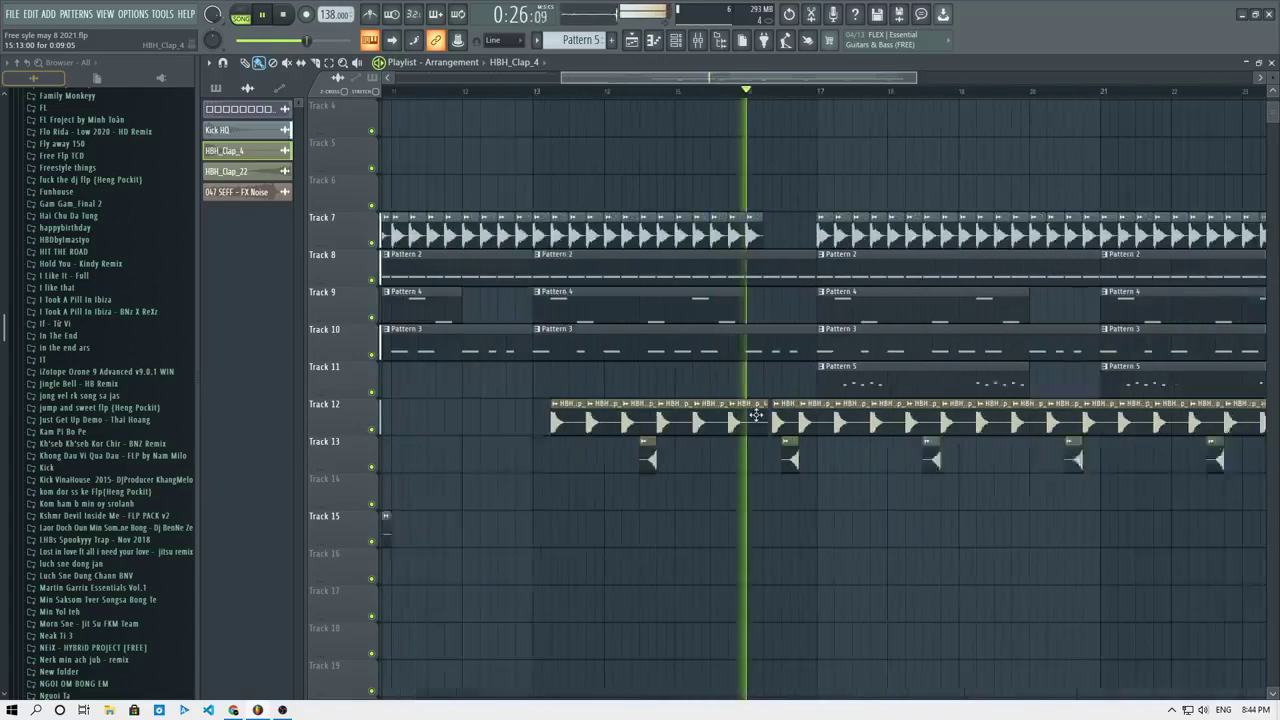
scroll(757, 415, up, 4)
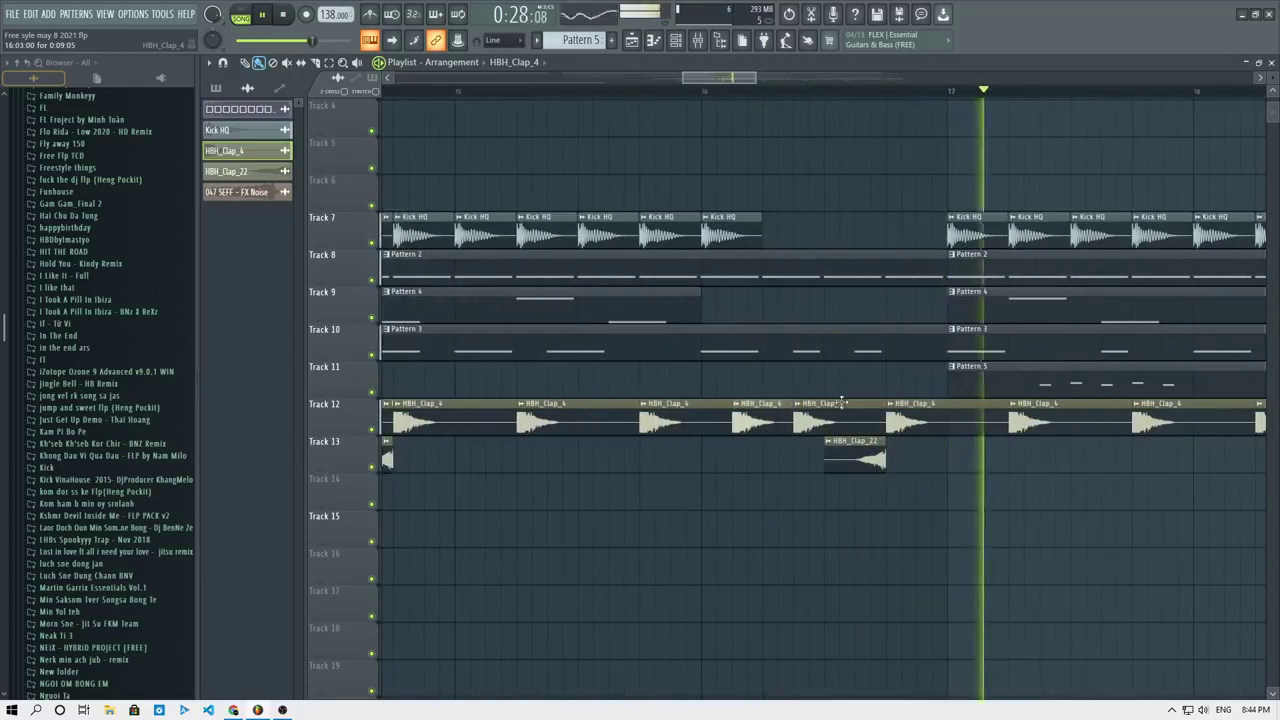
scroll(808, 375, down, 5)
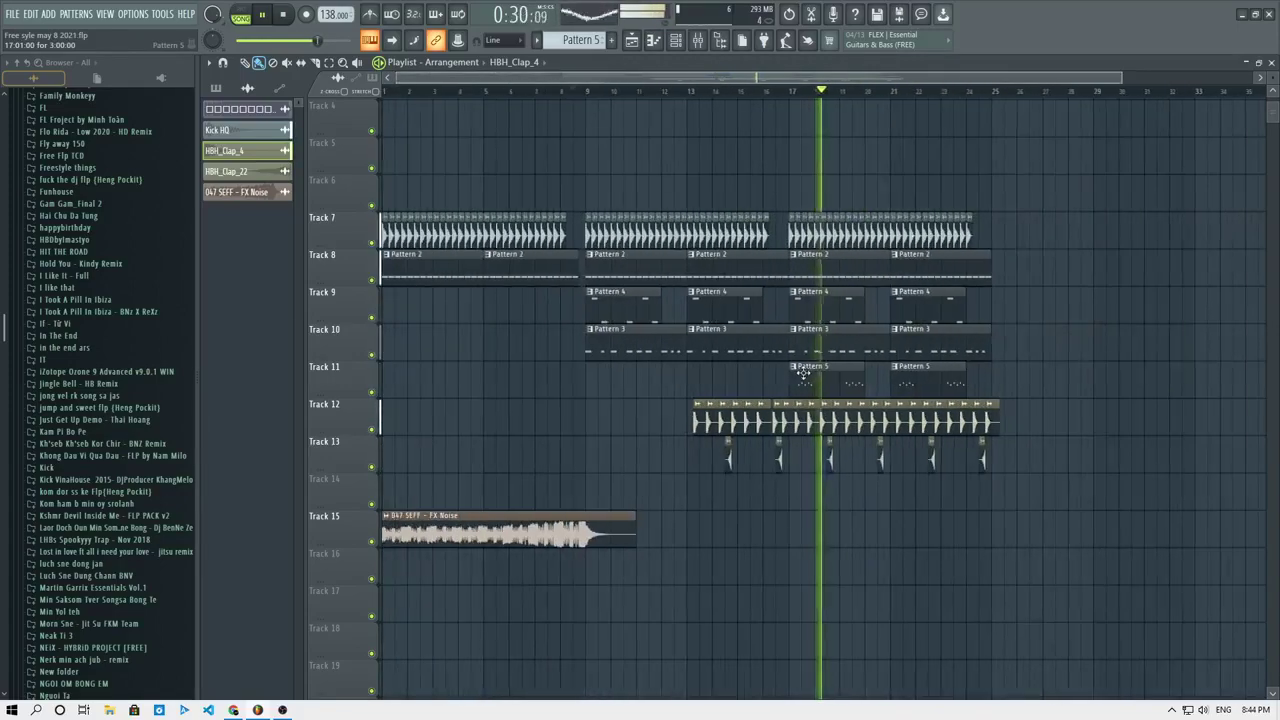
scroll(825, 365, up, 2)
scroll(833, 358, down, 2)
scroll(833, 358, up, 1)
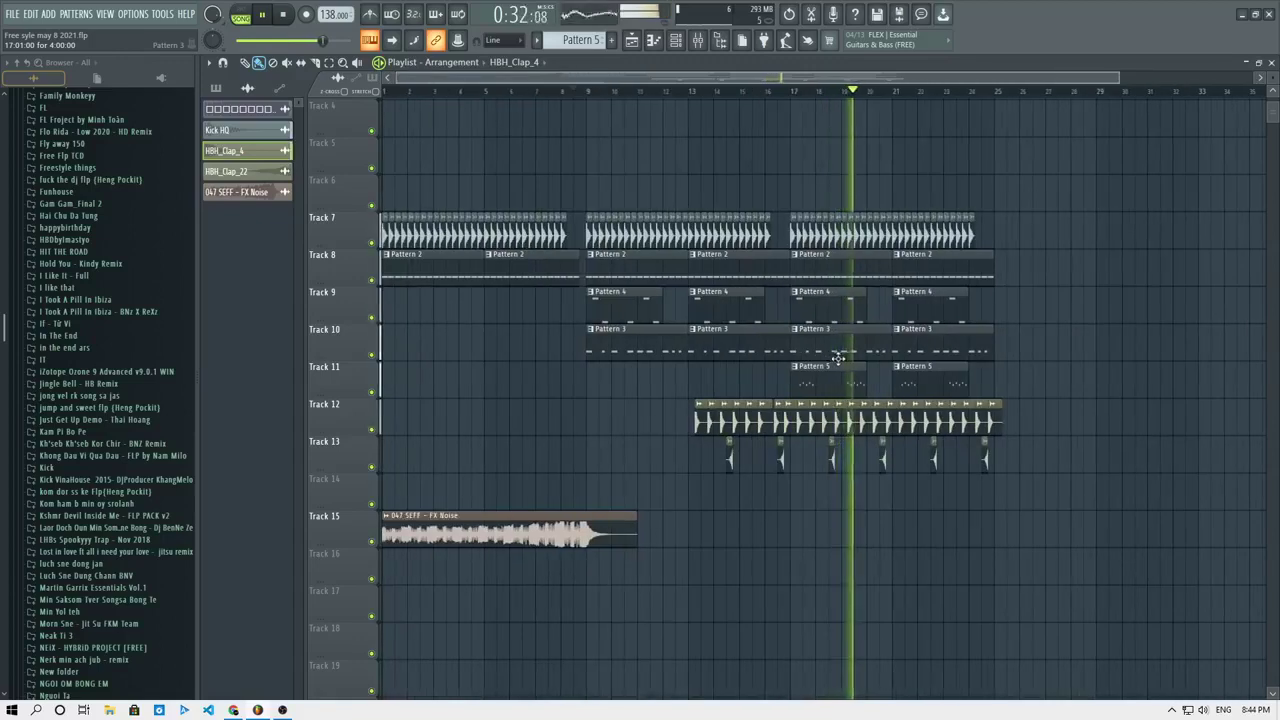
Open Pattern 5 in the piano roll and replace its bar 3 notes with descending notes E8, C8 and B7.
double_click(839, 367)
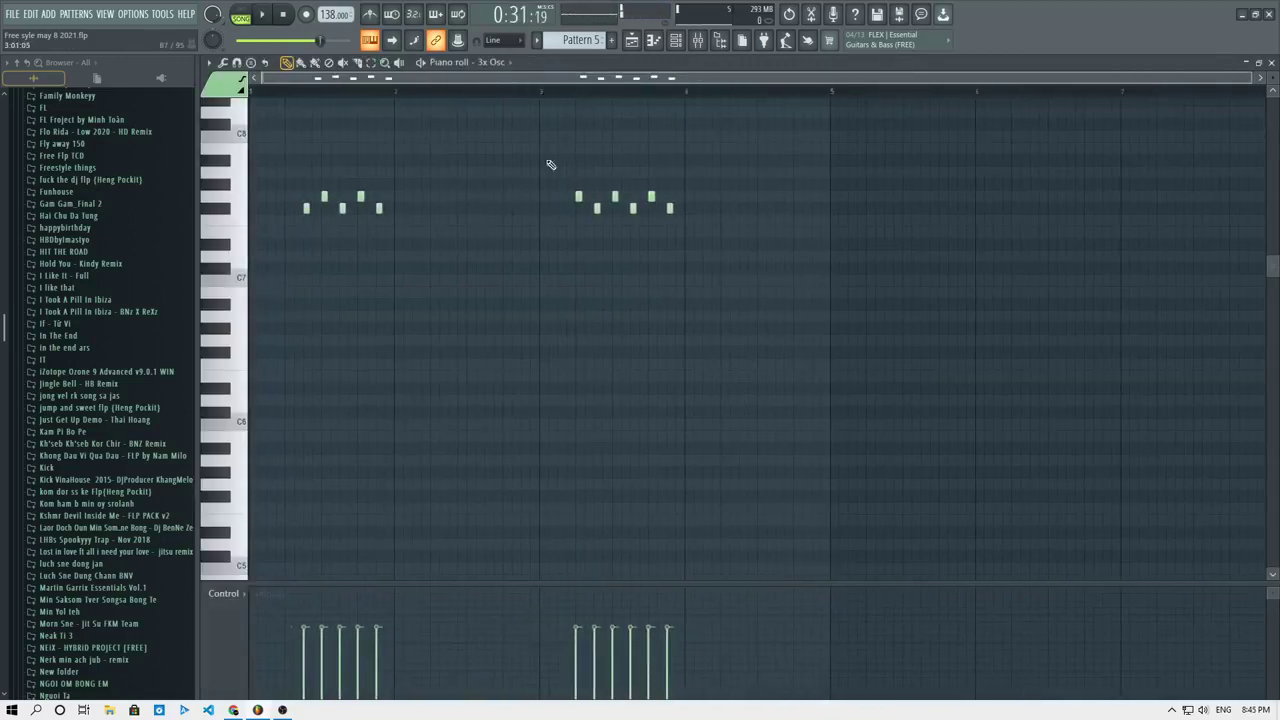
right_click(578, 198)
scroll(596, 229, up, 3)
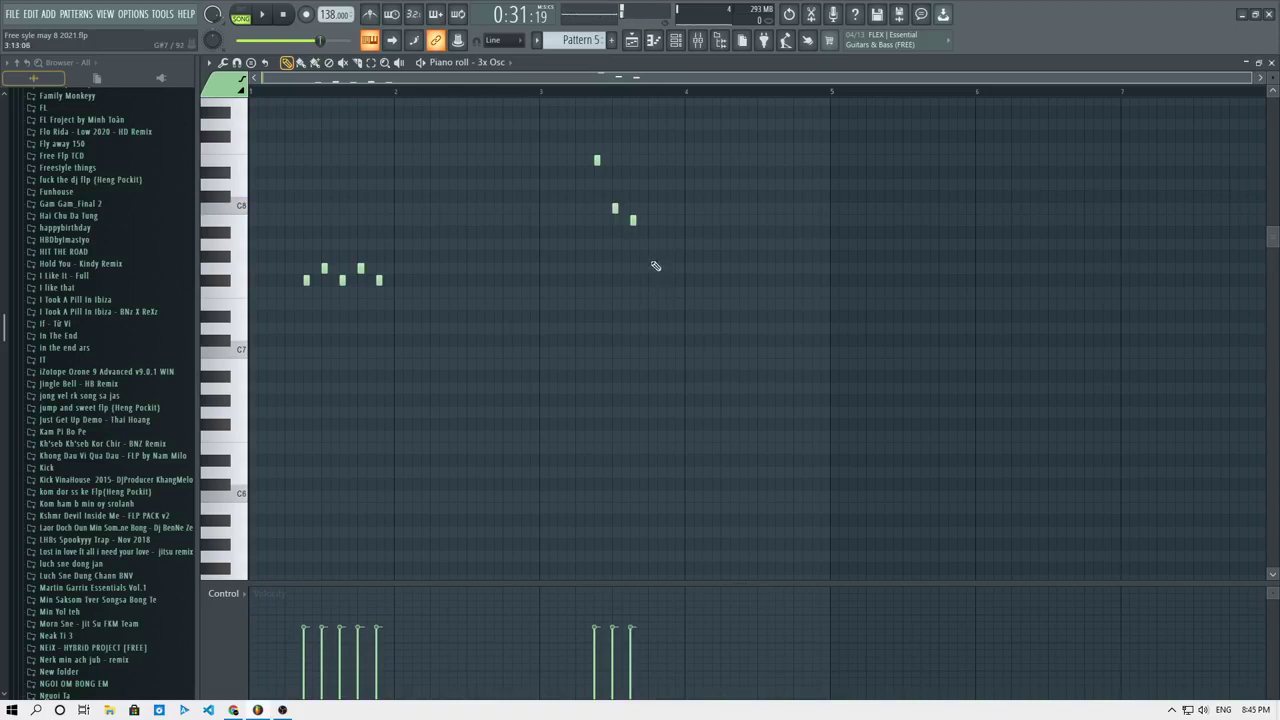
key(space)
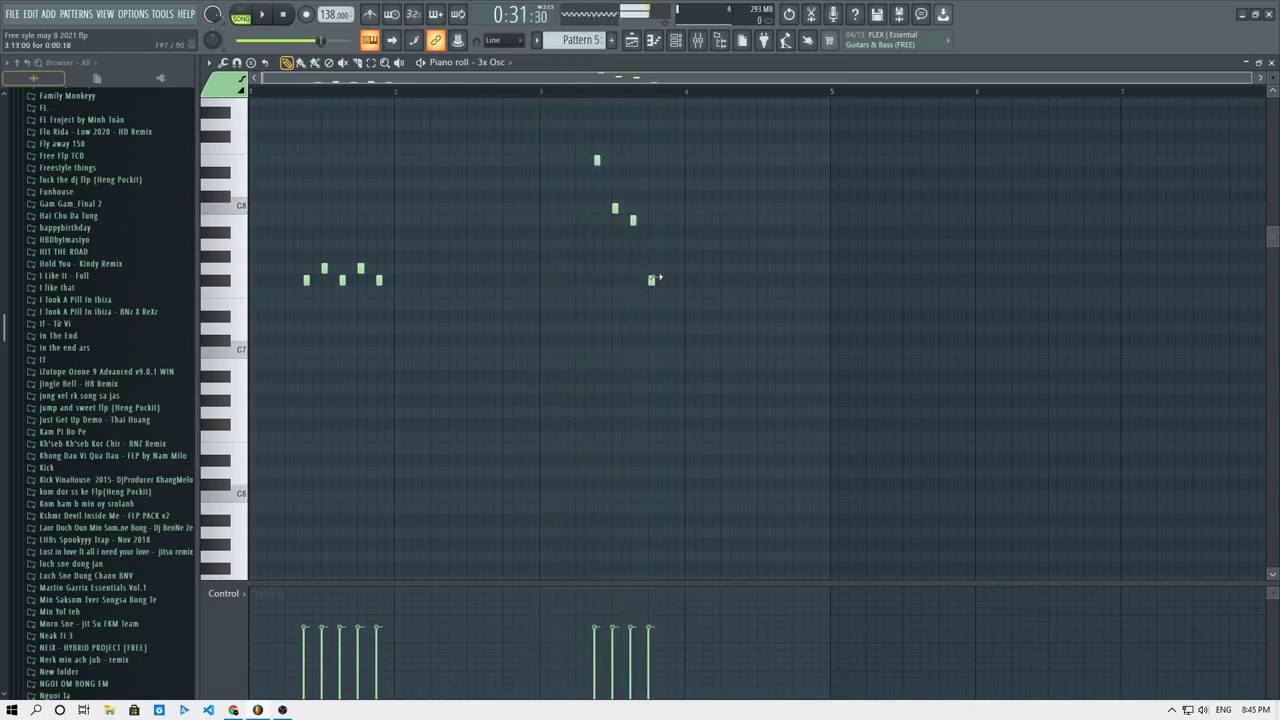
drag(679, 268, 670, 268)
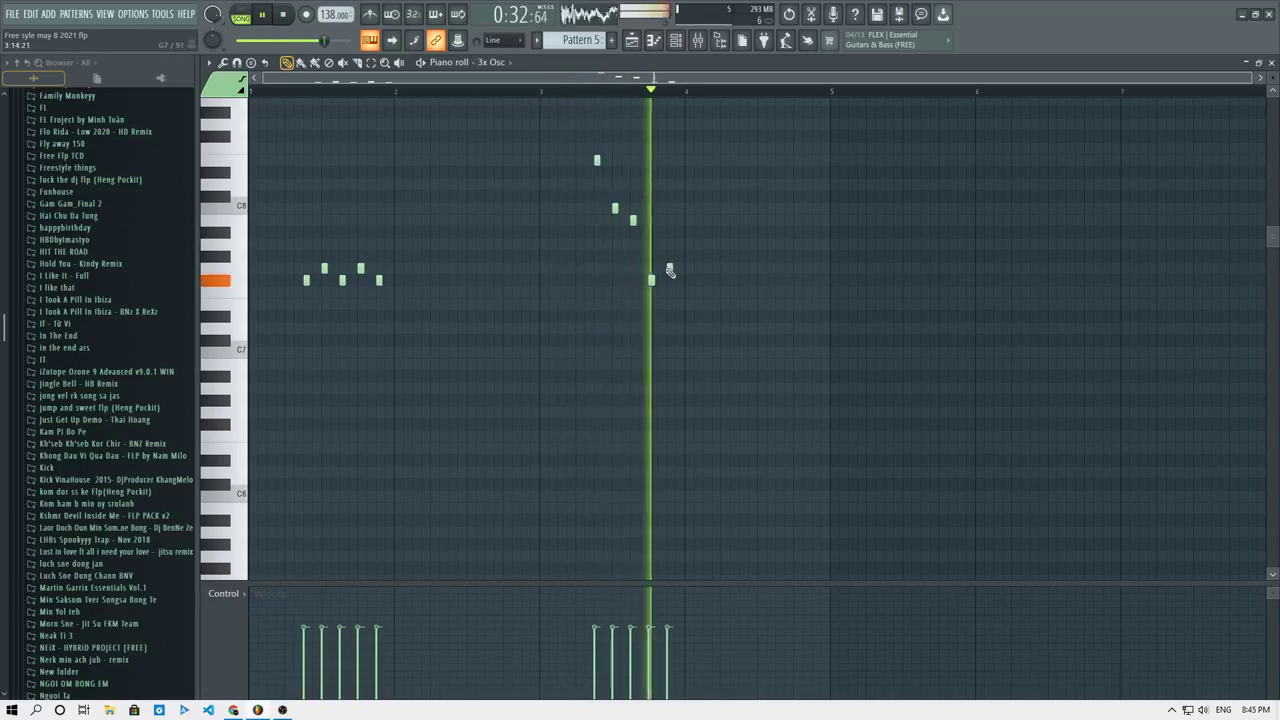
right_click(670, 268)
key(space)
right_click(651, 280)
Finish the bar 3 phrase of Pattern 5 with short C8 and B7 notes and play it in the playlist.
click(650, 208)
click(669, 220)
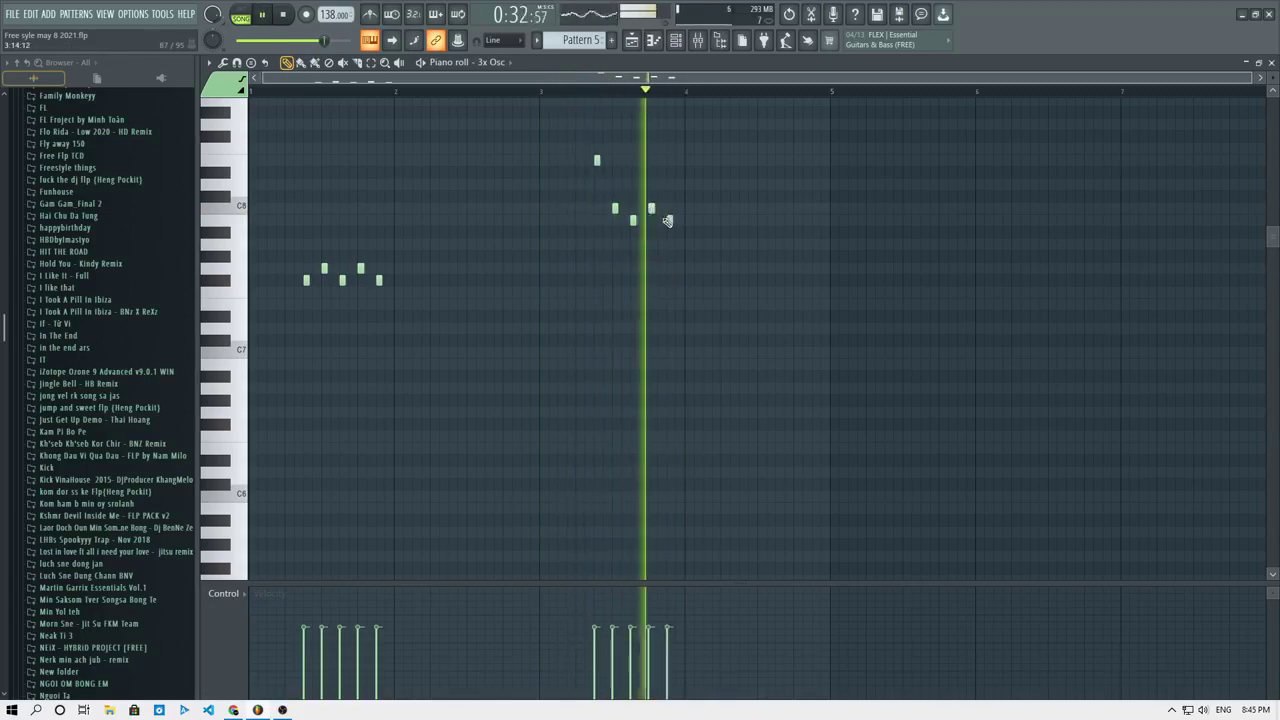
click(633, 42)
key(space)
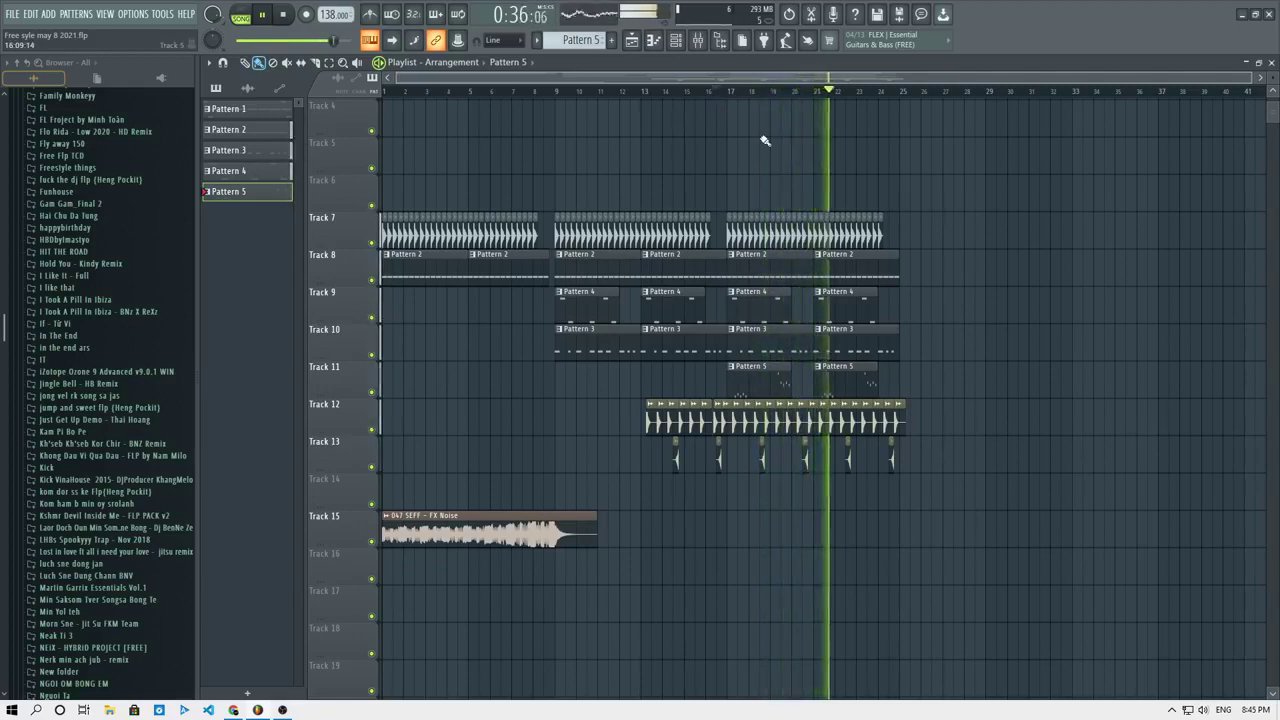
Duplicate all clips from bar 17 to 25 on Tracks 7 to 13 so the copy starts at bar 25.
drag(960, 508, 723, 212)
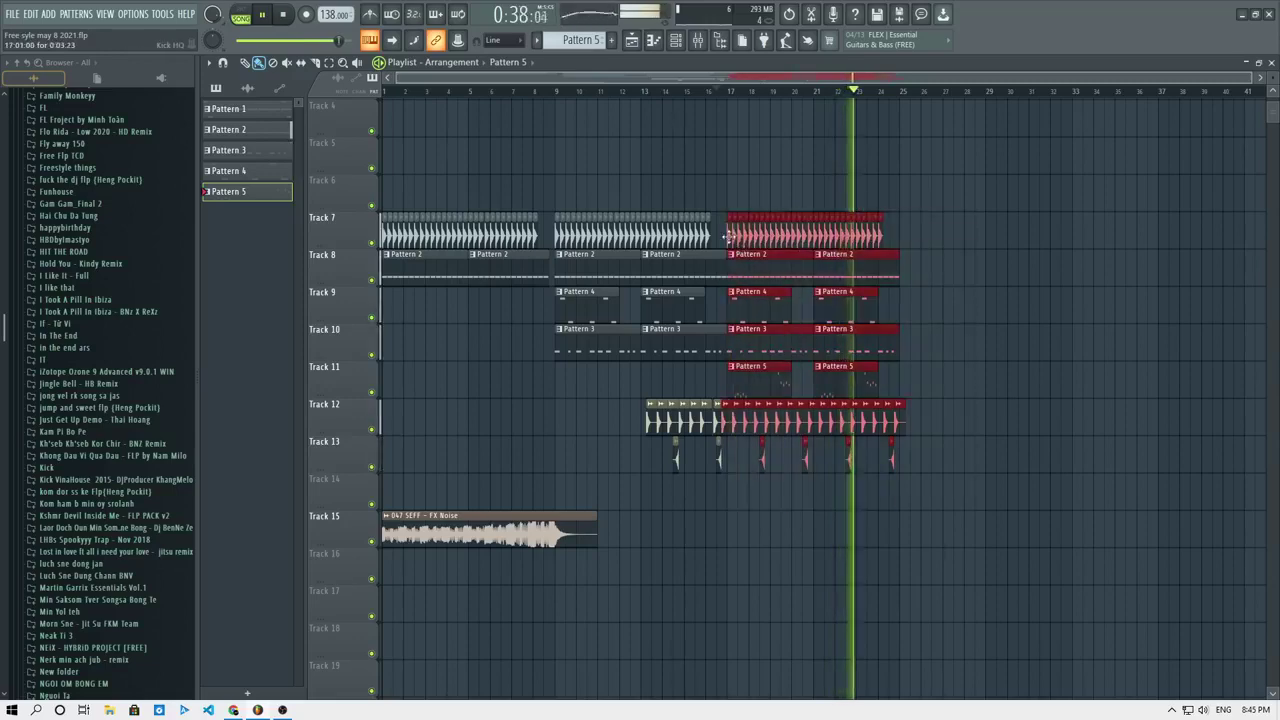
key(ctrl+b)
drag(928, 263, 898, 263)
click(900, 194)
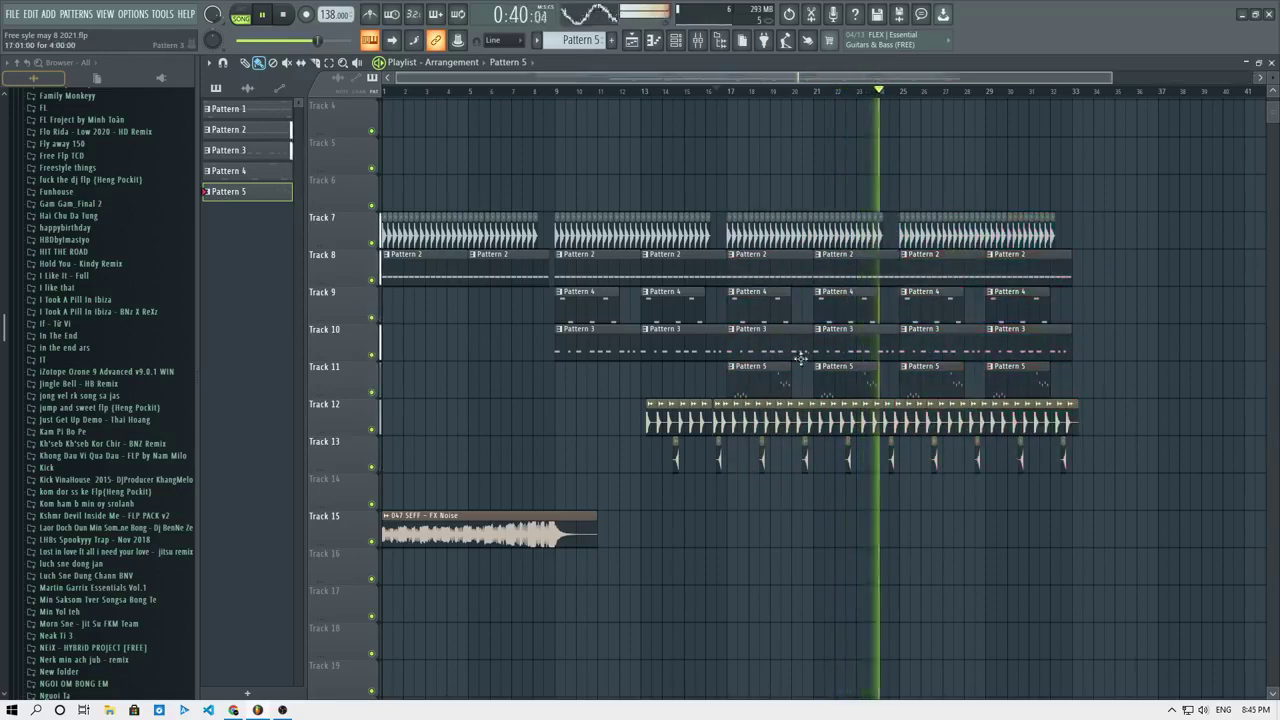
Create a clap fill in bar 24 of Track 12 by shifting one HBH_Clap_4 clip later and adding another at 24:11:00.
scroll(898, 397, up, 5)
key(space)
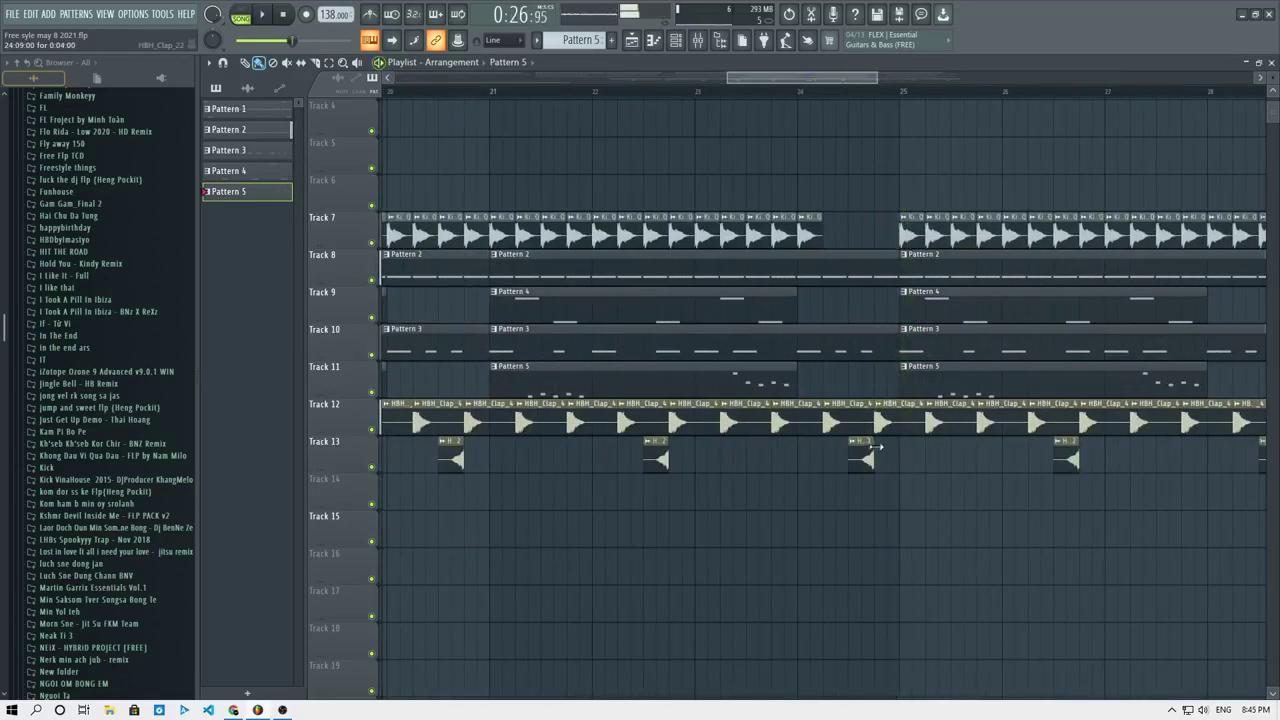
key(space)
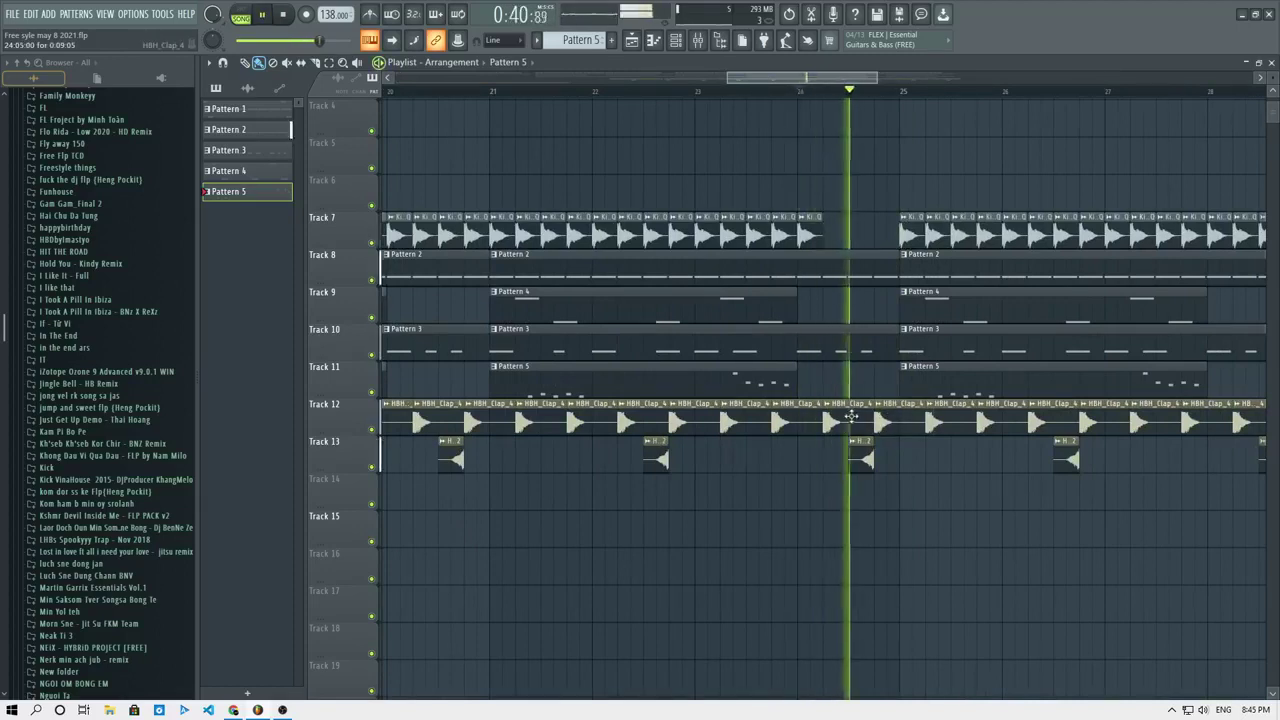
key(space)
key(space)
drag(851, 418, 1015, 428)
scroll(879, 416, up, 4)
key(space)
key(space)
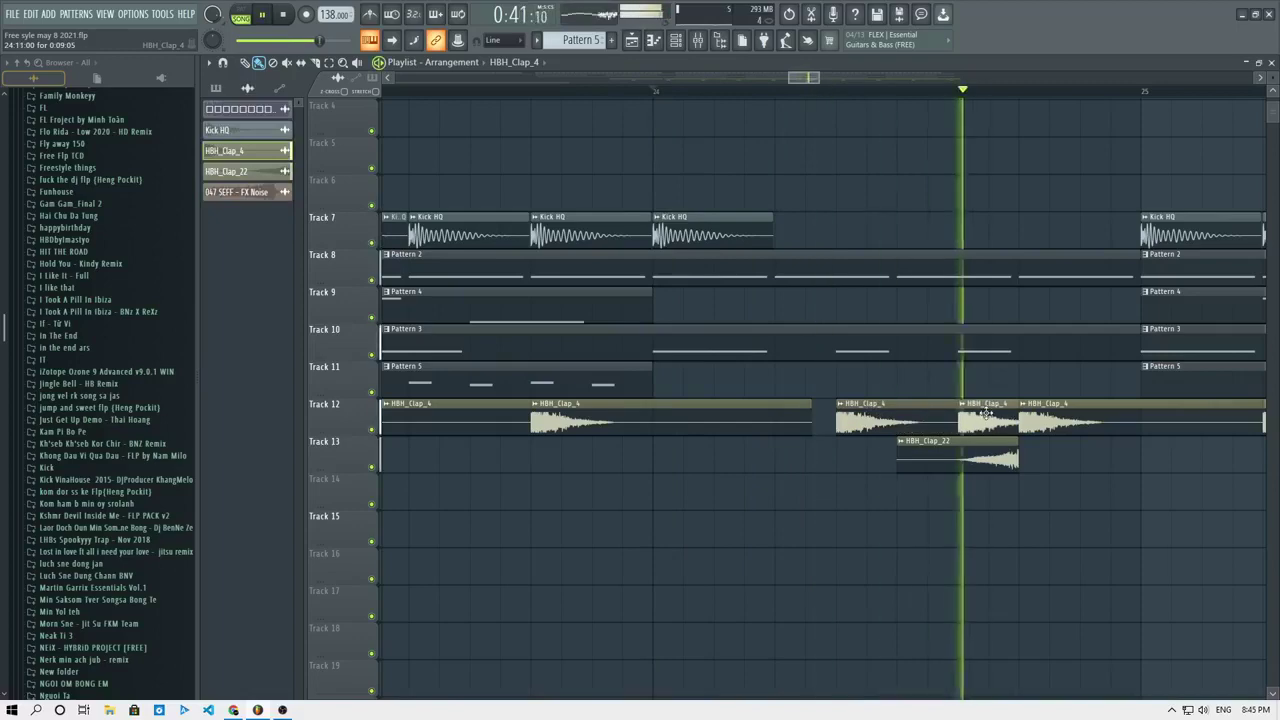
scroll(982, 423, down, 6)
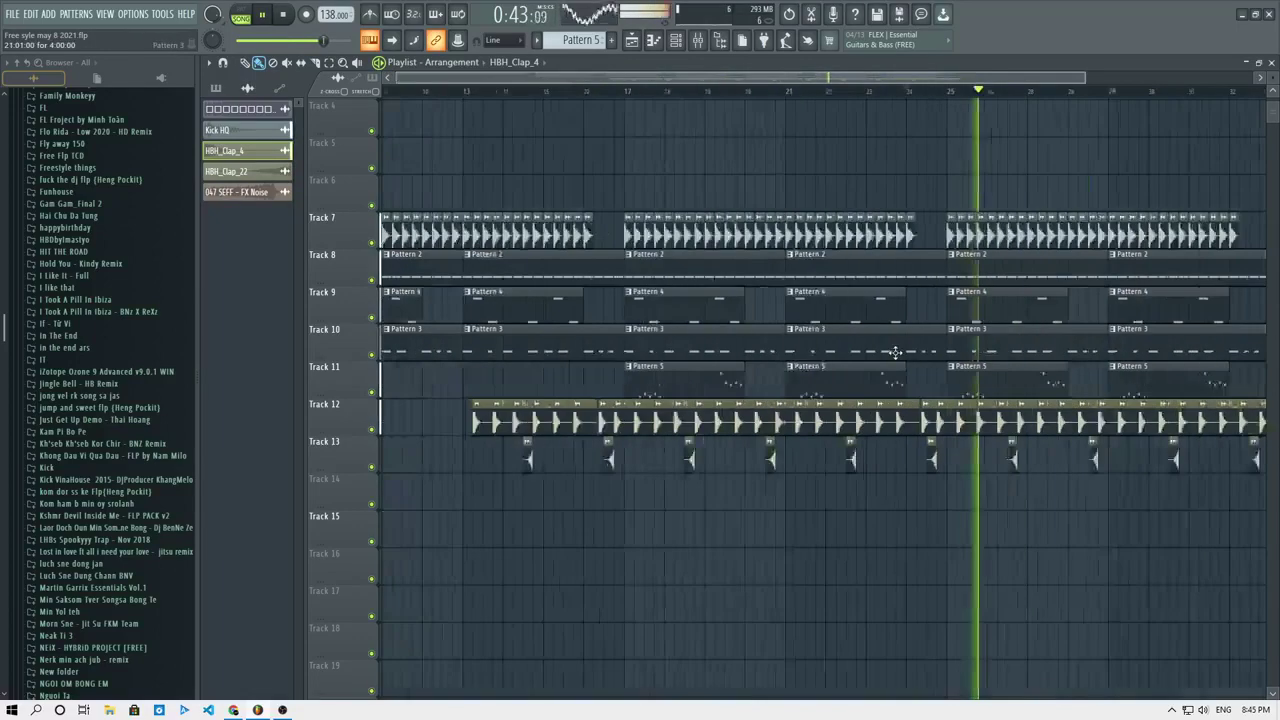
Add a volume automation clip with a rising fade-in to the 047 SEFF - FX Noise clip on Track 15 and play it.
key(space)
key(space)
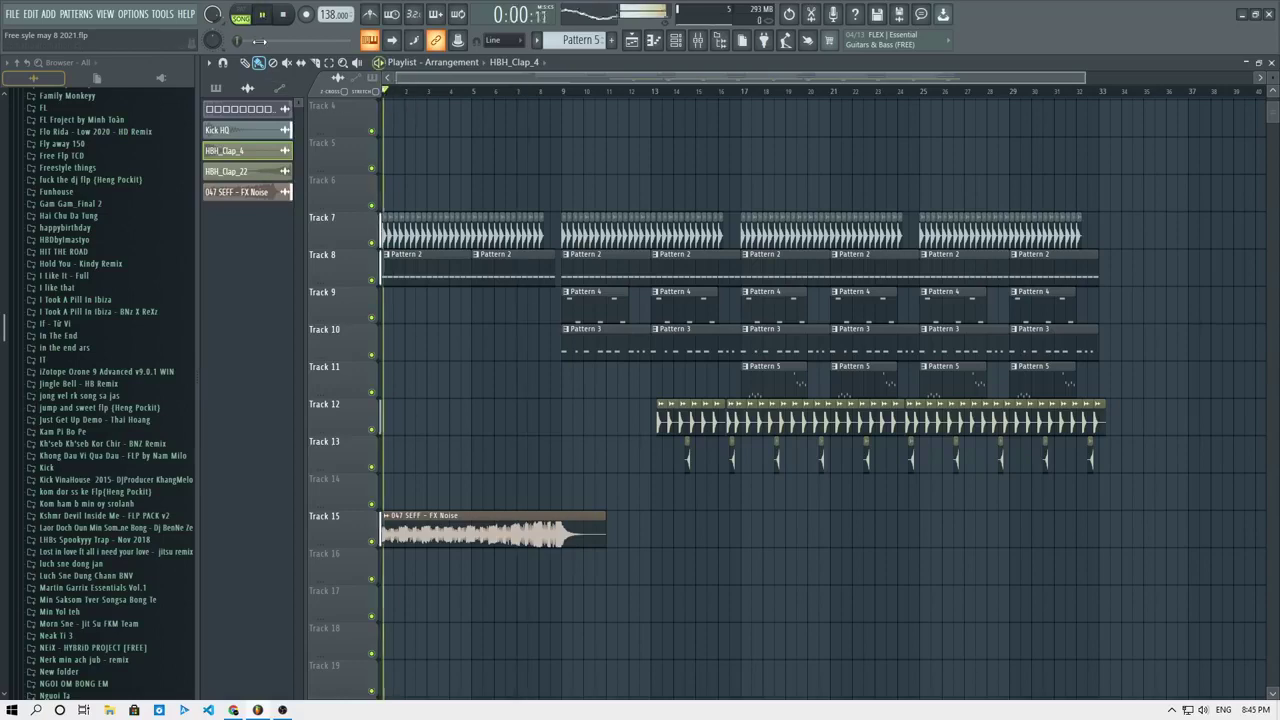
scroll(425, 440, up, 3)
click(387, 517)
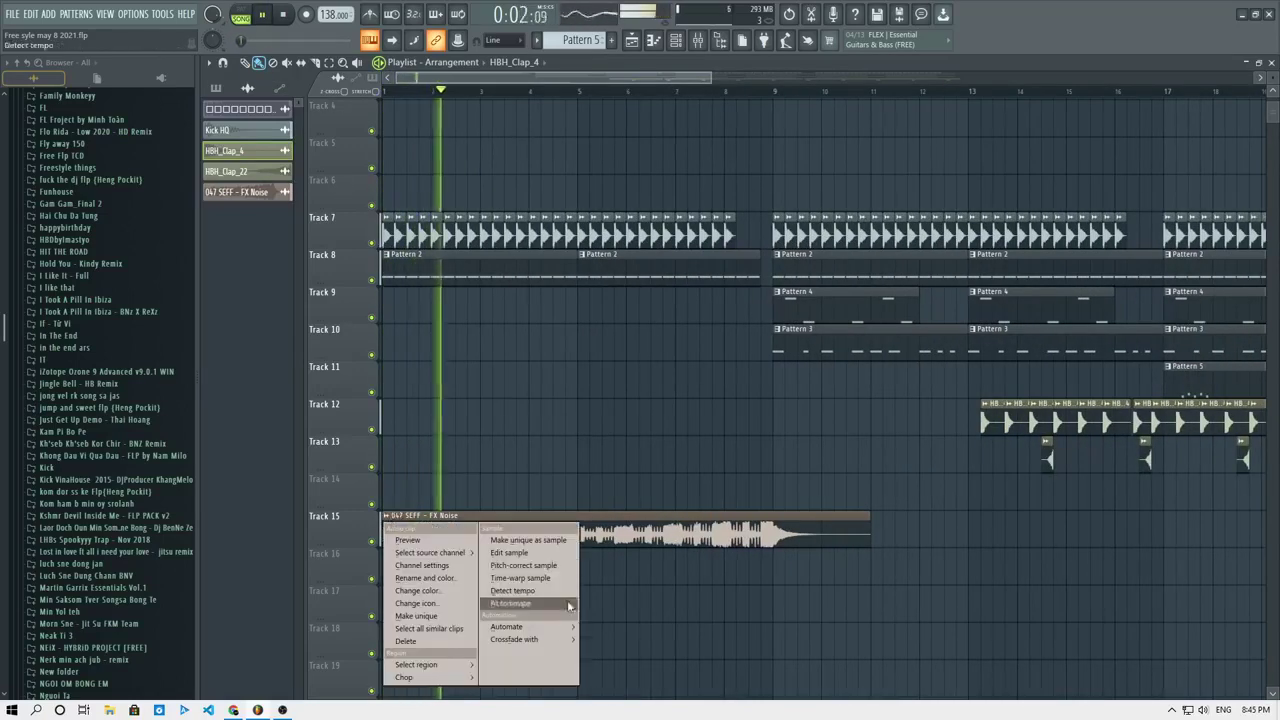
mouse_move(556, 631)
click(605, 639)
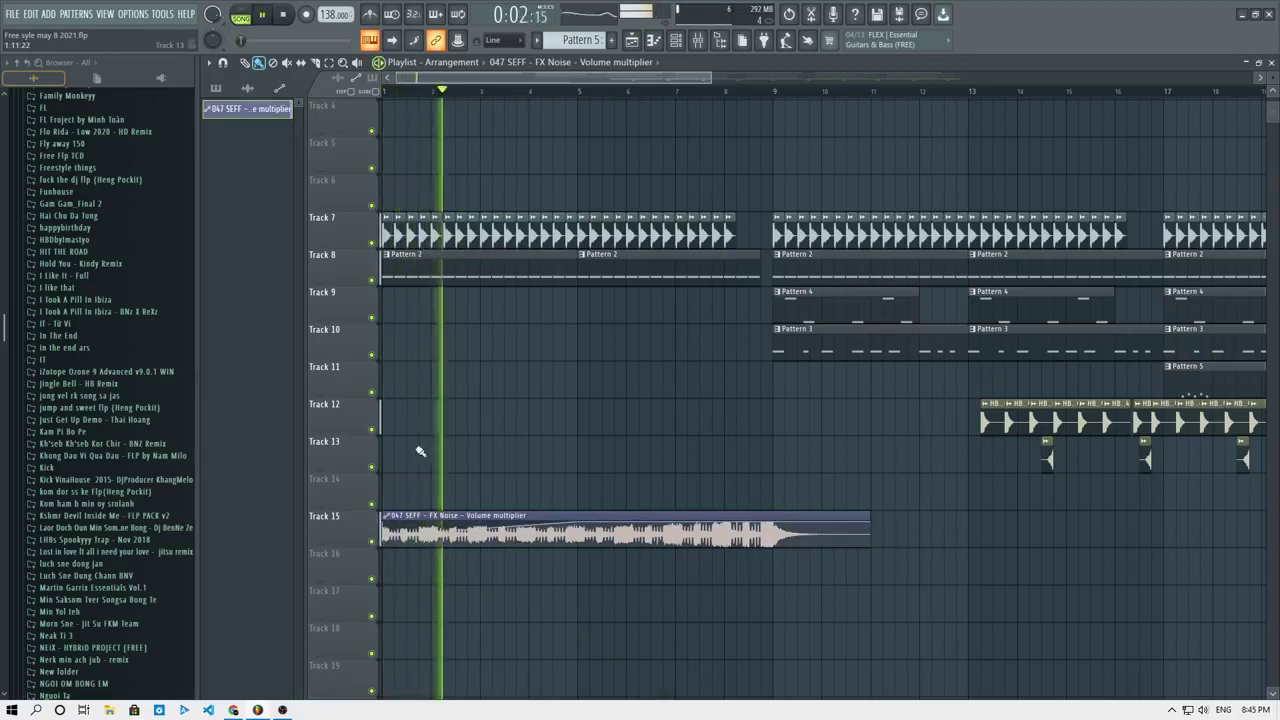
scroll(569, 329, down, 3)
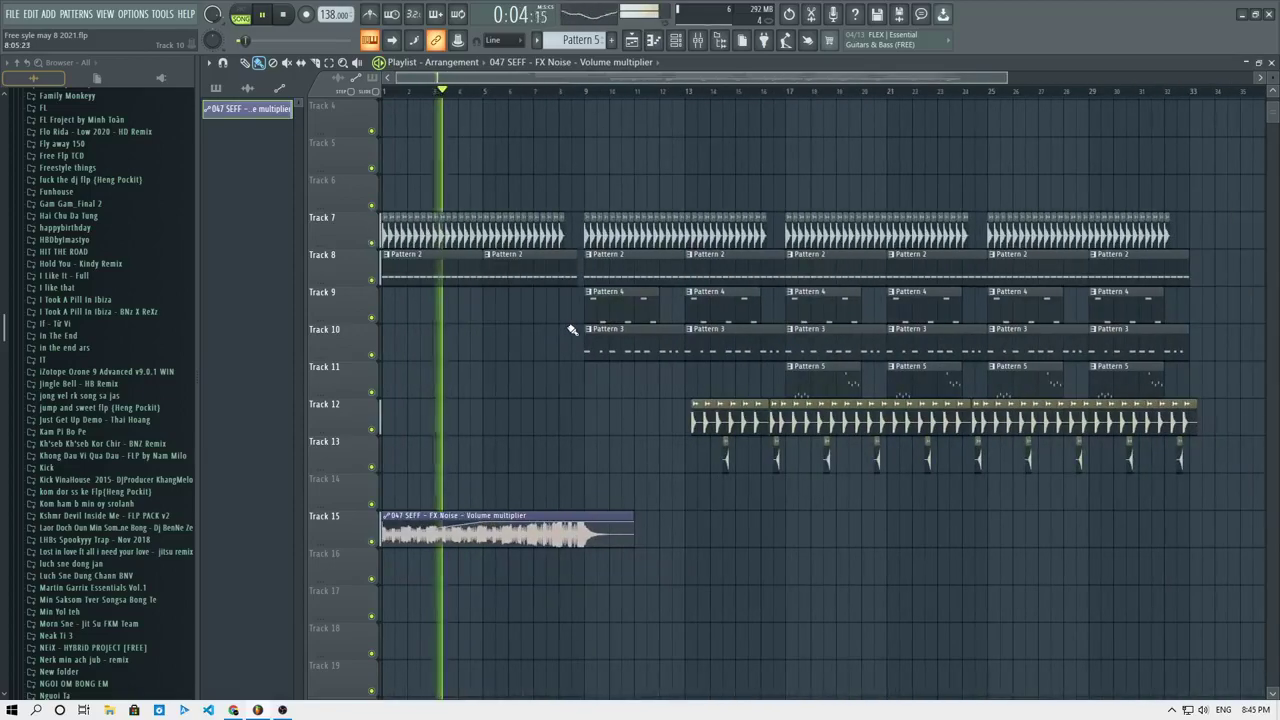
scroll(520, 429, up, 2)
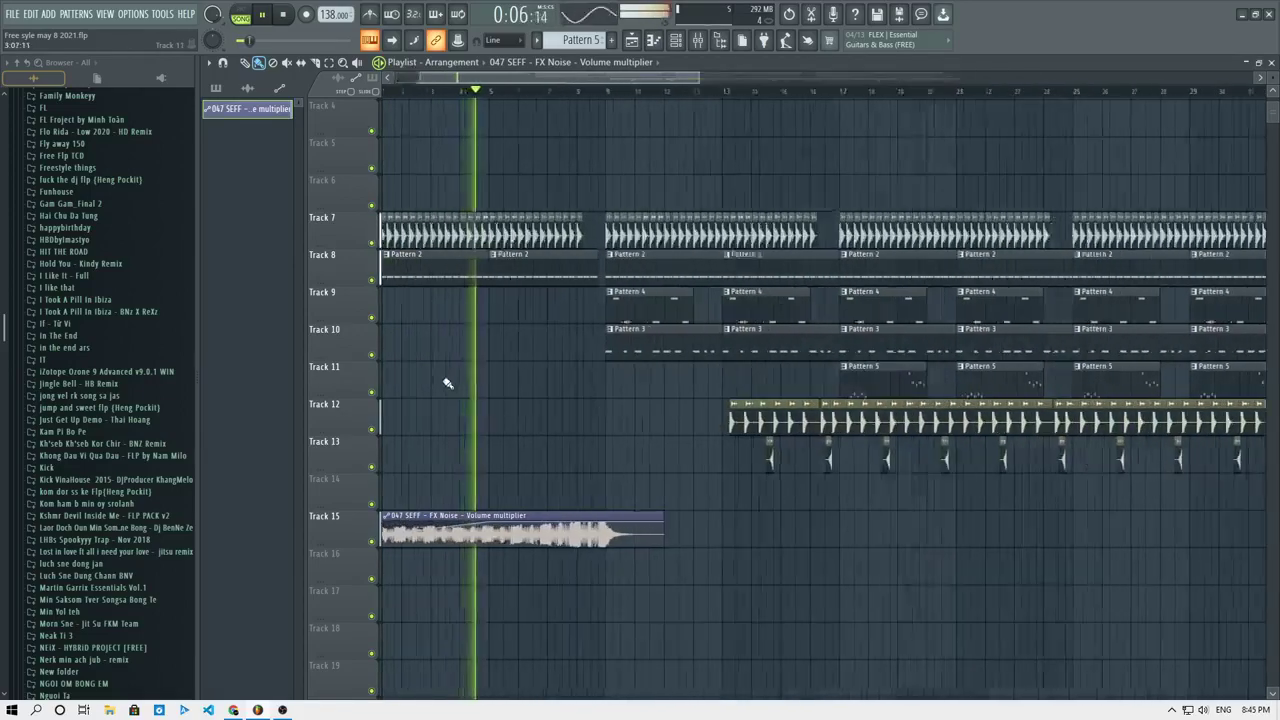
scroll(445, 380, down, 1)
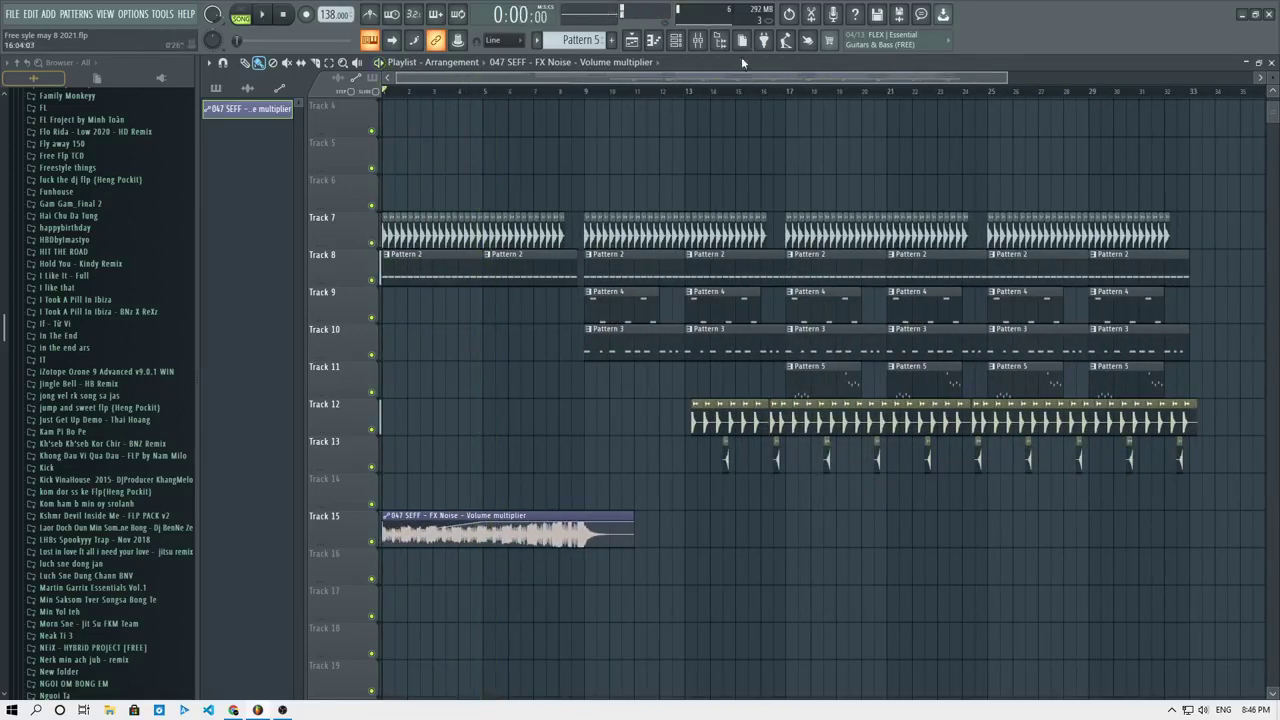
Load Fruity parametric EQ 2 in slot 3 of the Kick HQ mixer track with the 20Hz - 18kHz cut preset.
click(697, 40)
click(322, 130)
click(1170, 146)
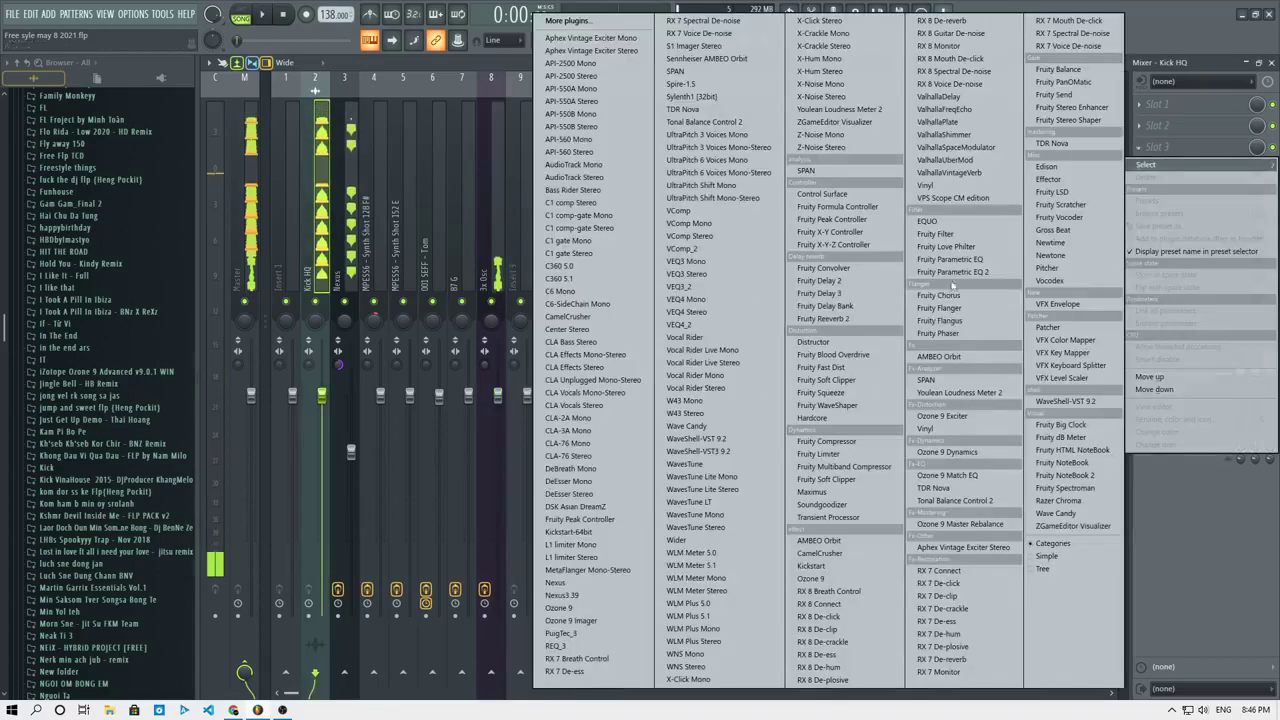
click(952, 272)
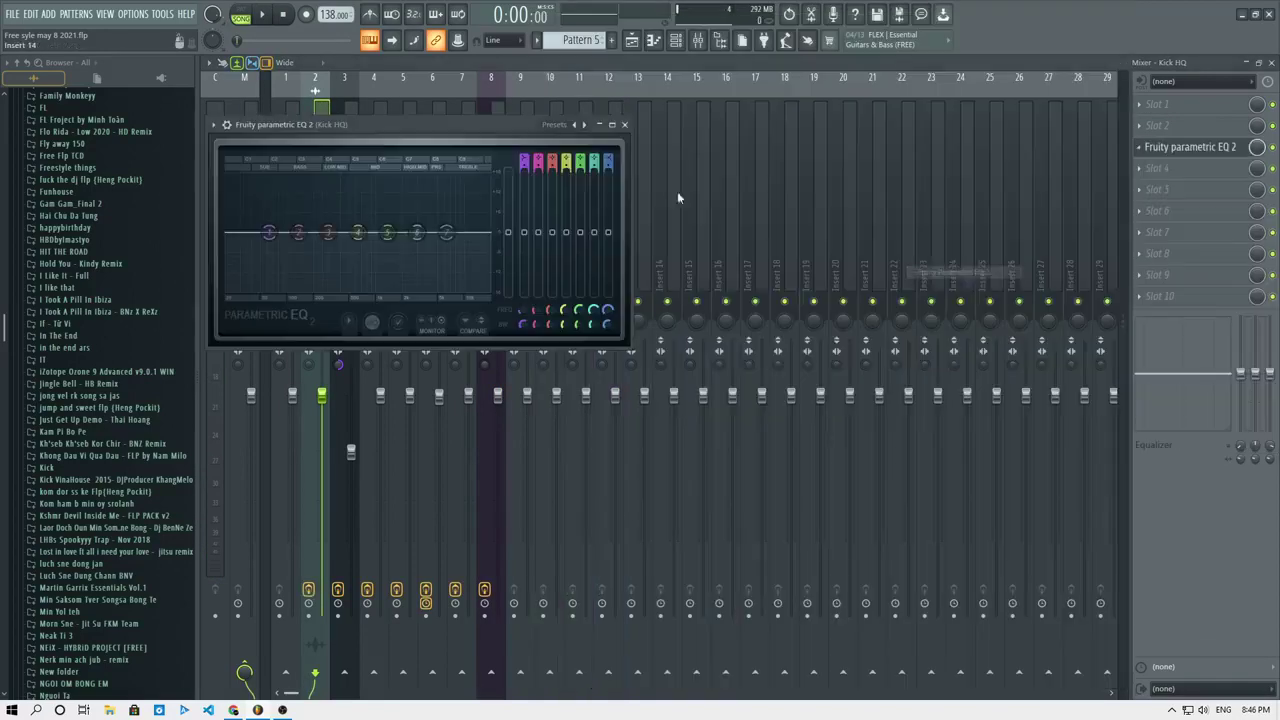
click(584, 125)
click(618, 178)
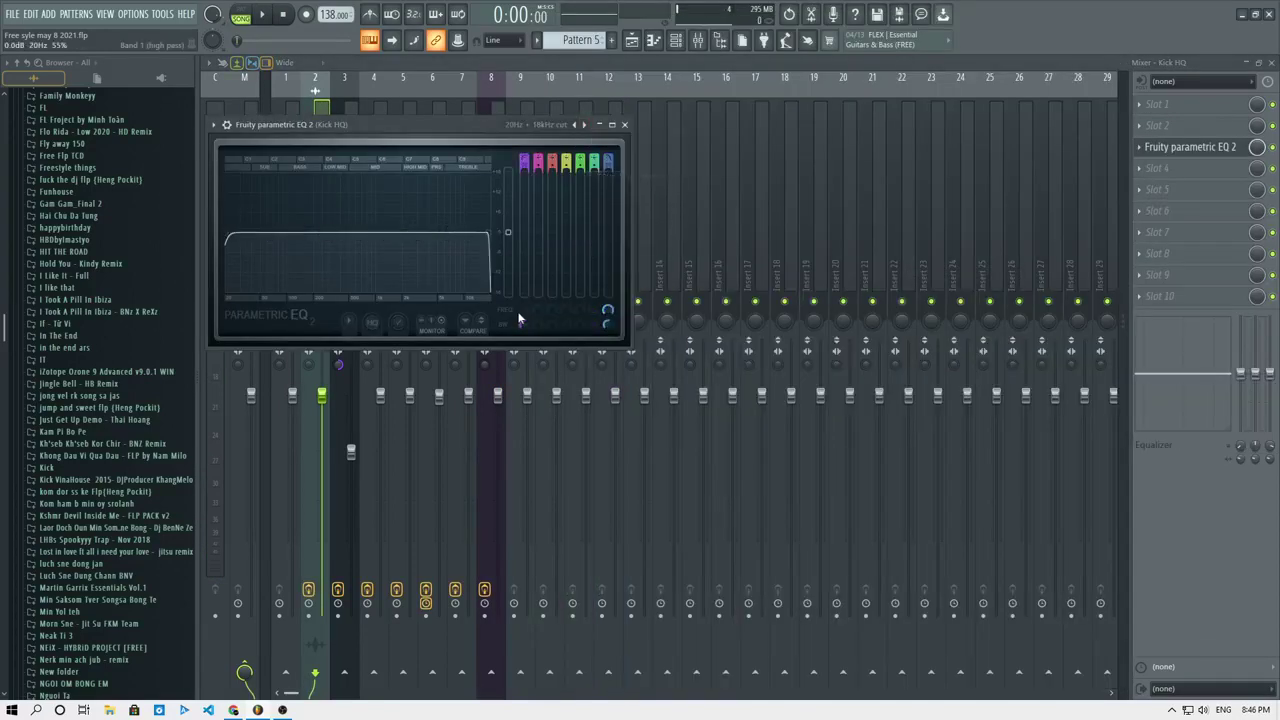
Create an automation clip for the kick EQ's Band 1 frequency and shape it on Track 4 as a curve falling until bar 9.
right_click(527, 316)
click(565, 398)
click(632, 40)
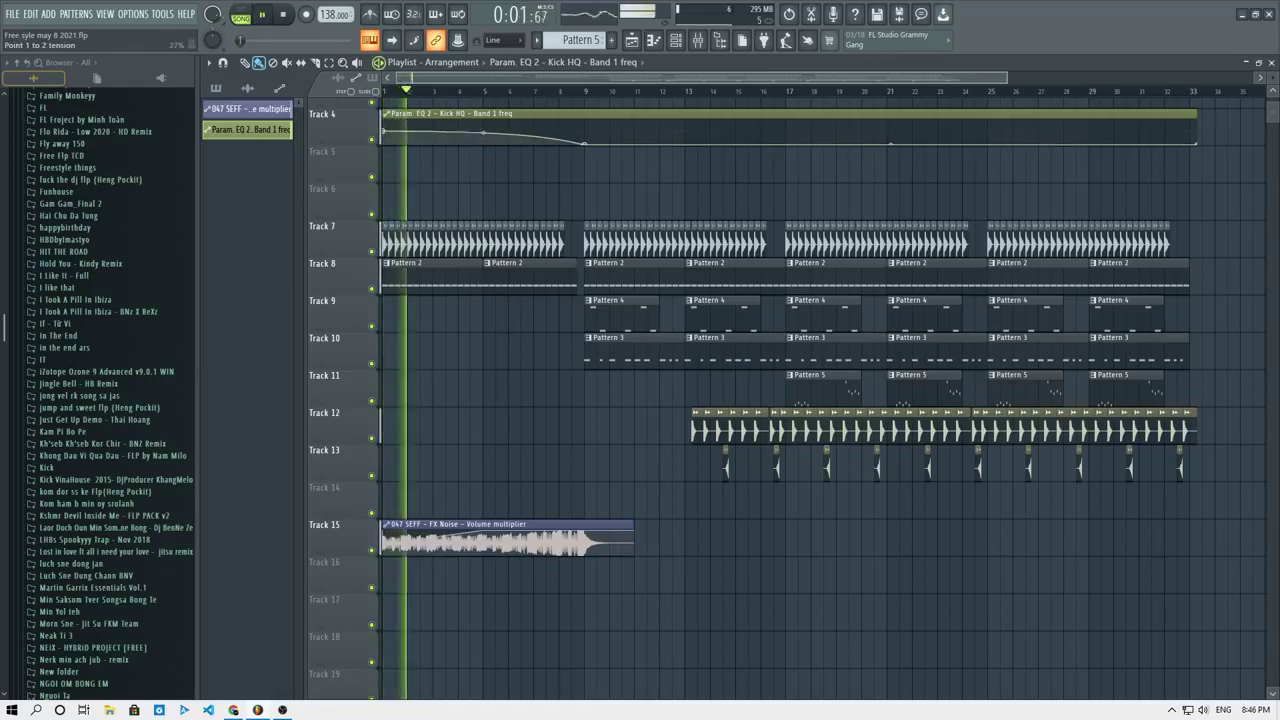
scroll(565, 222, up, 3)
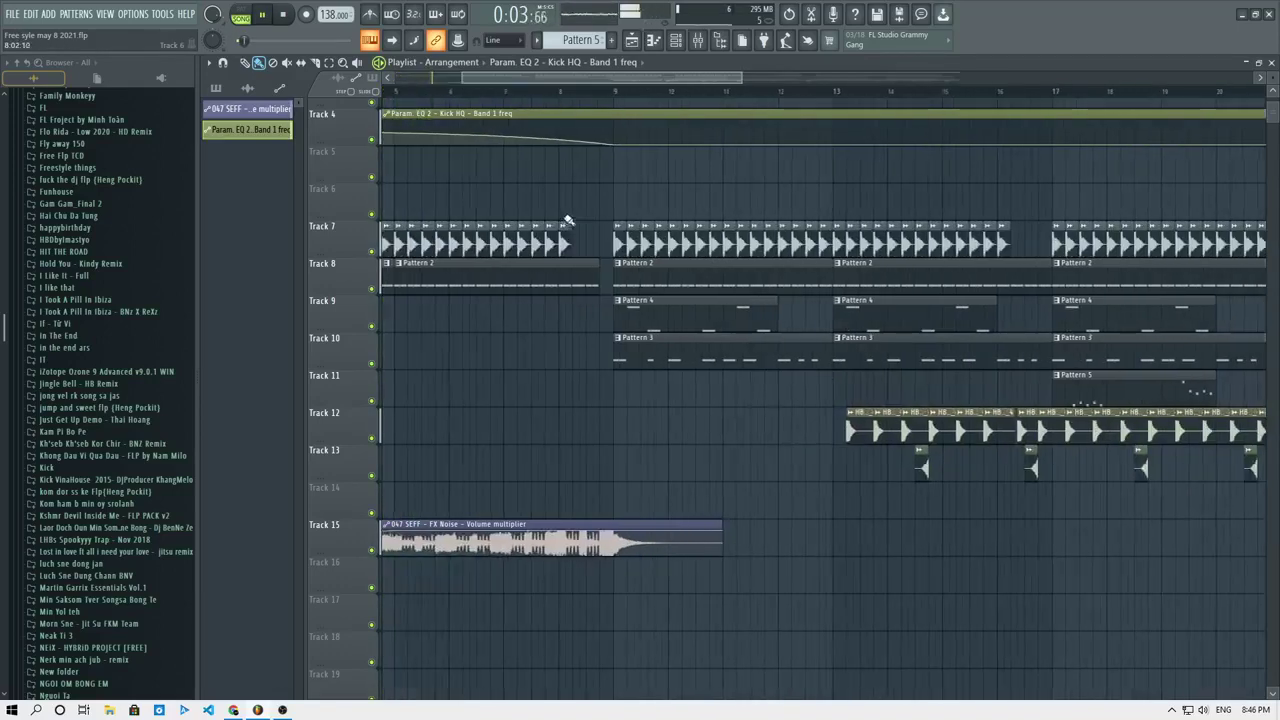
Play the arrangement through the transition into bar 9 to check the kick filter curve and noise fade.
scroll(566, 218, down, 3)
scroll(556, 92, up, 4)
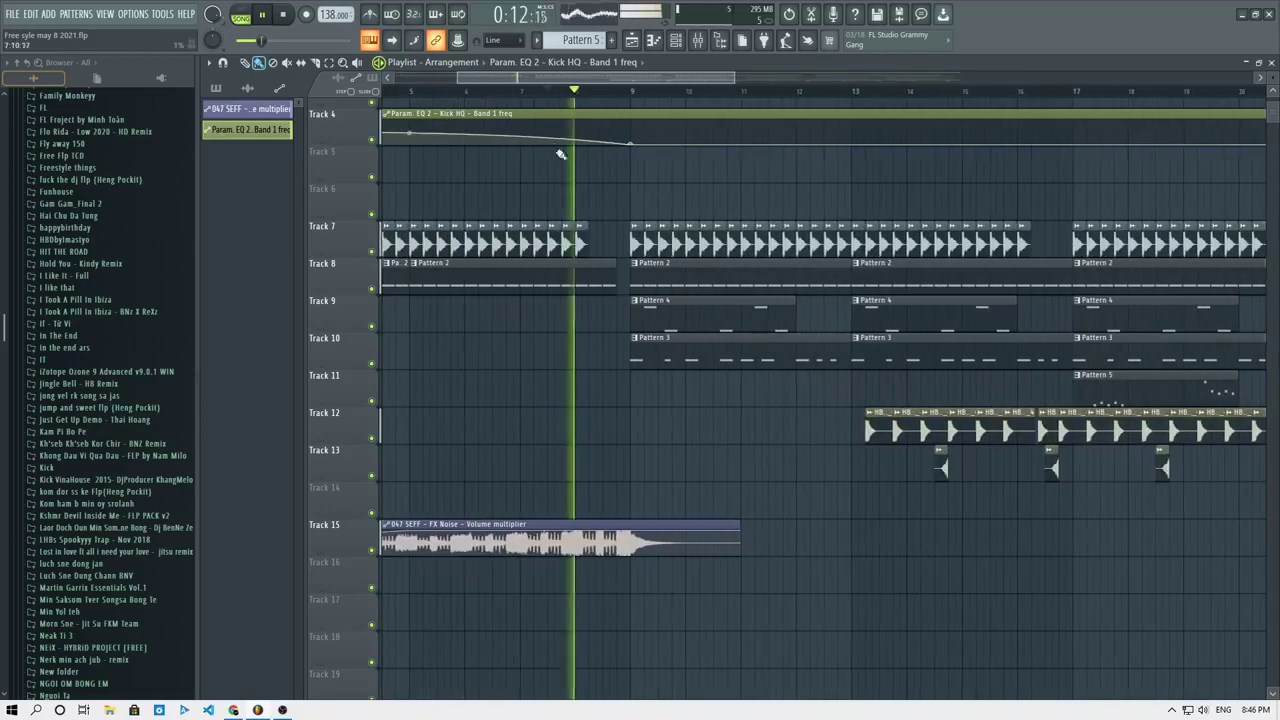
scroll(587, 217, down, 3)
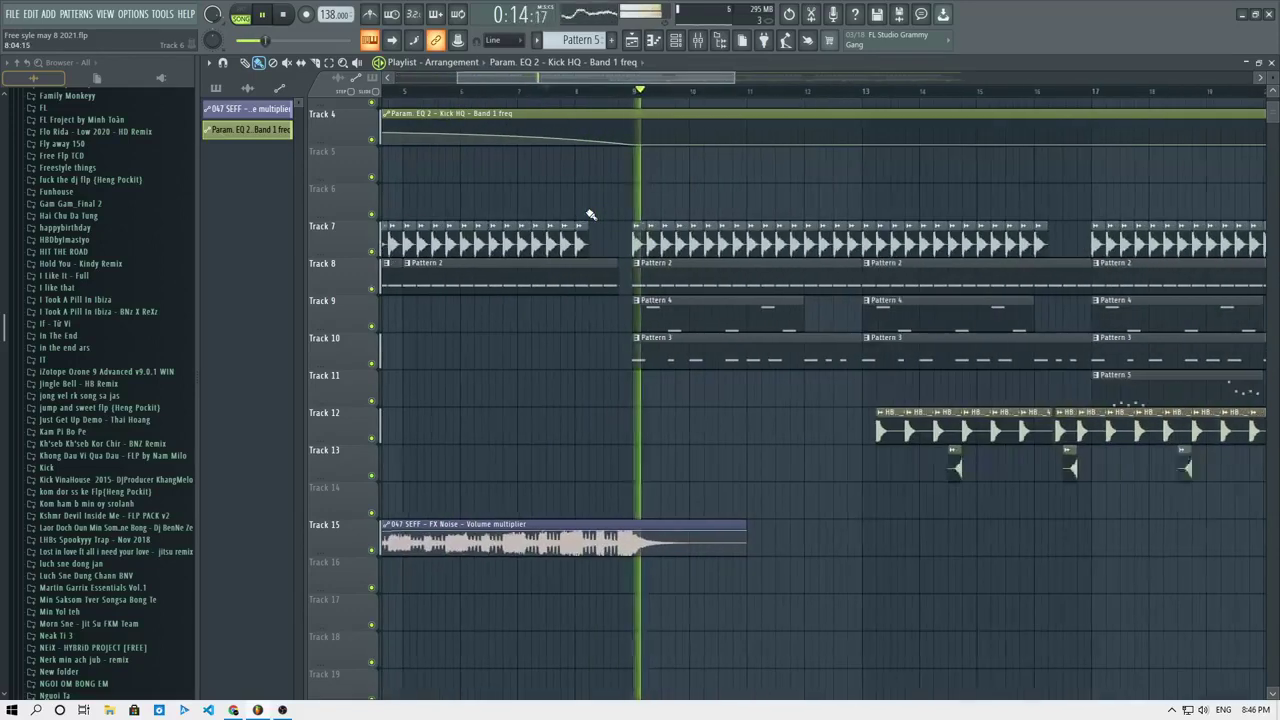
key(space)
key(space)
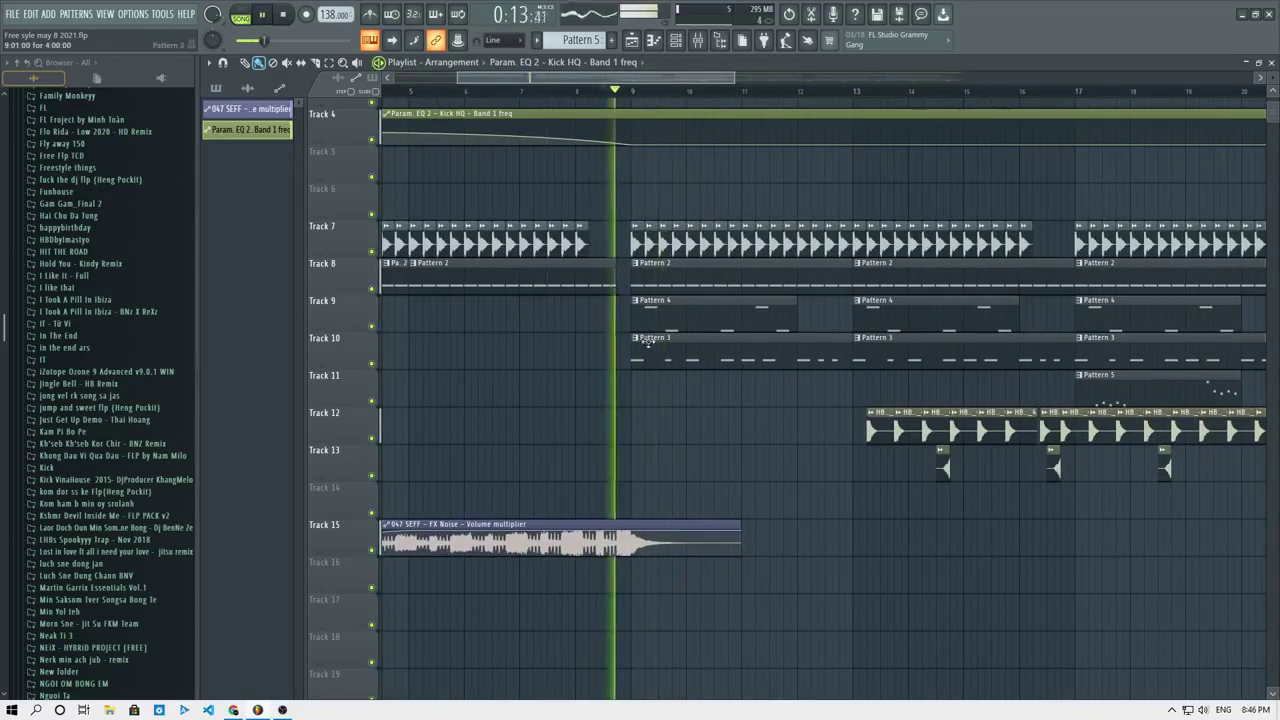
key(space)
Copy the clap clips on Tracks 12 and 13 back to bars 9–12, starting one beat into bar 9, and play that section.
drag(870, 430, 844, 432)
key(space)
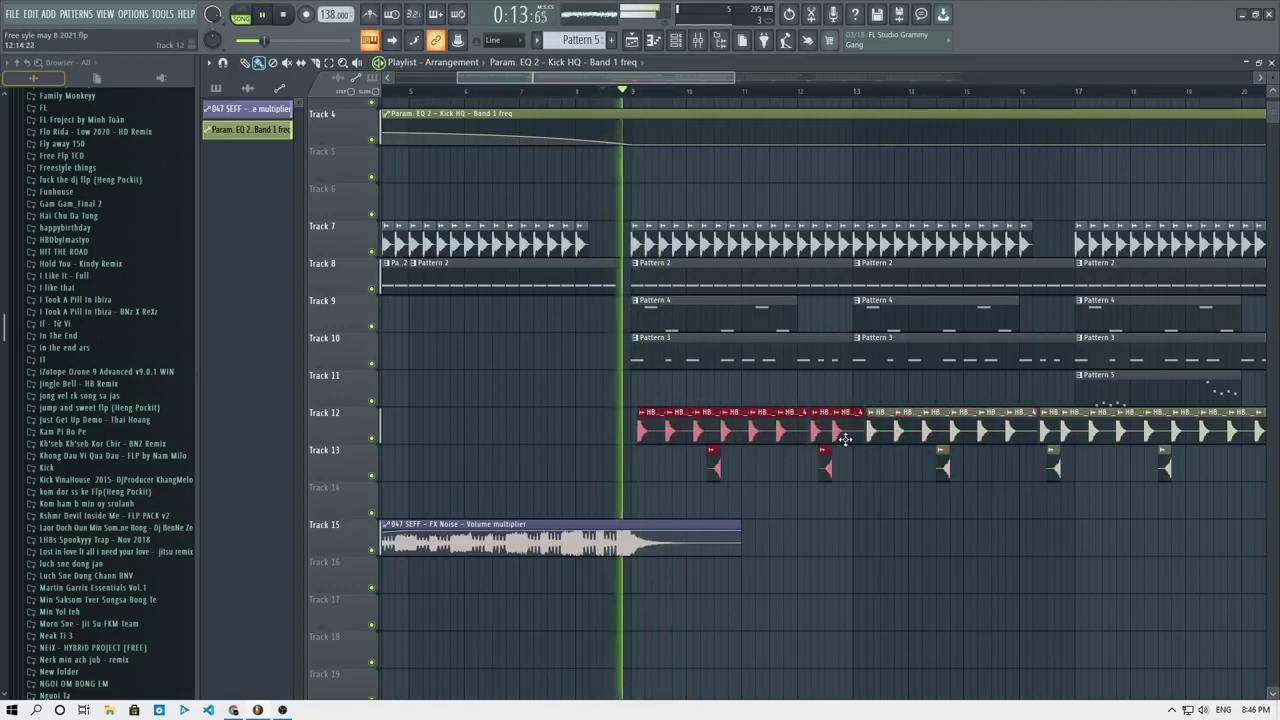
click(866, 472)
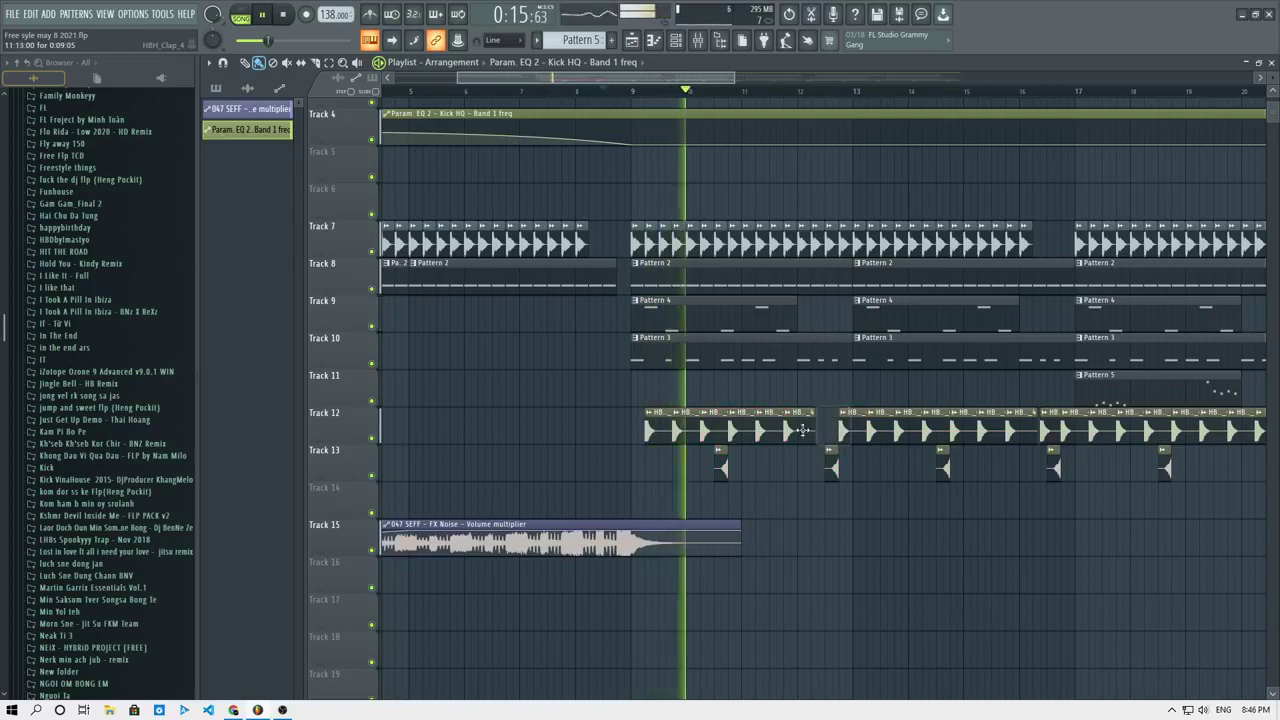
scroll(640, 240, up, 5)
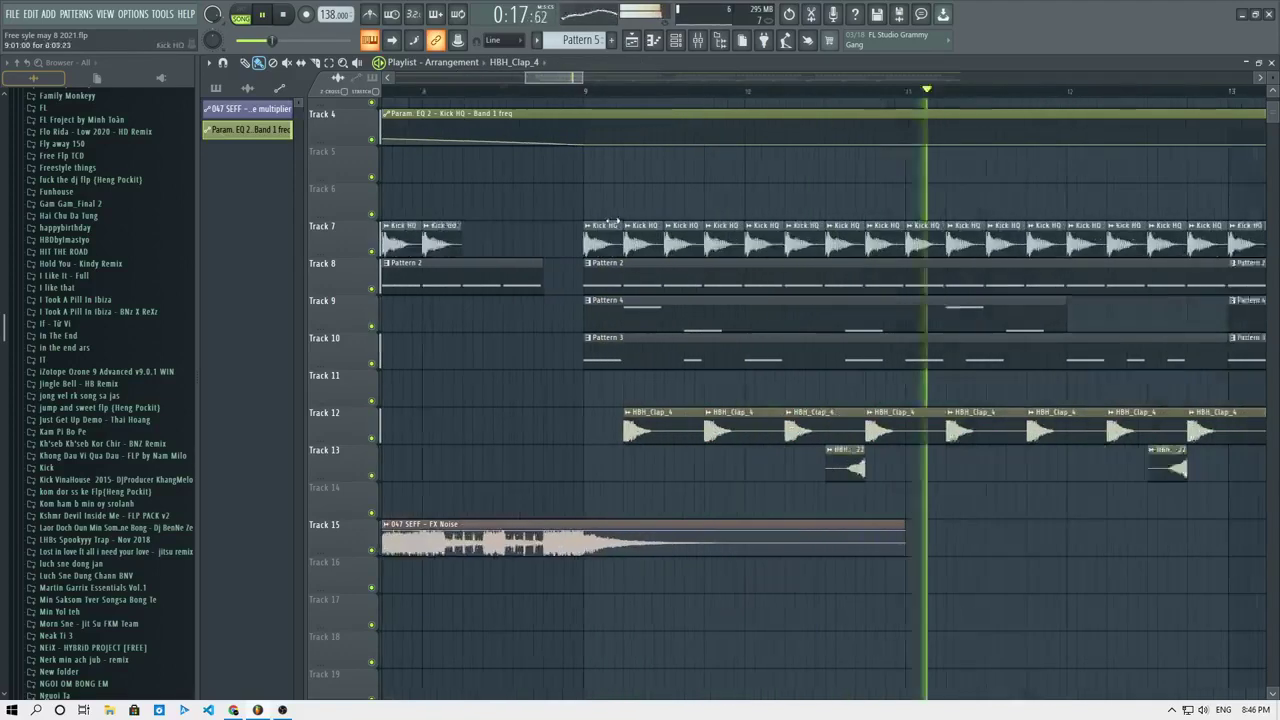
click(487, 92)
key(space)
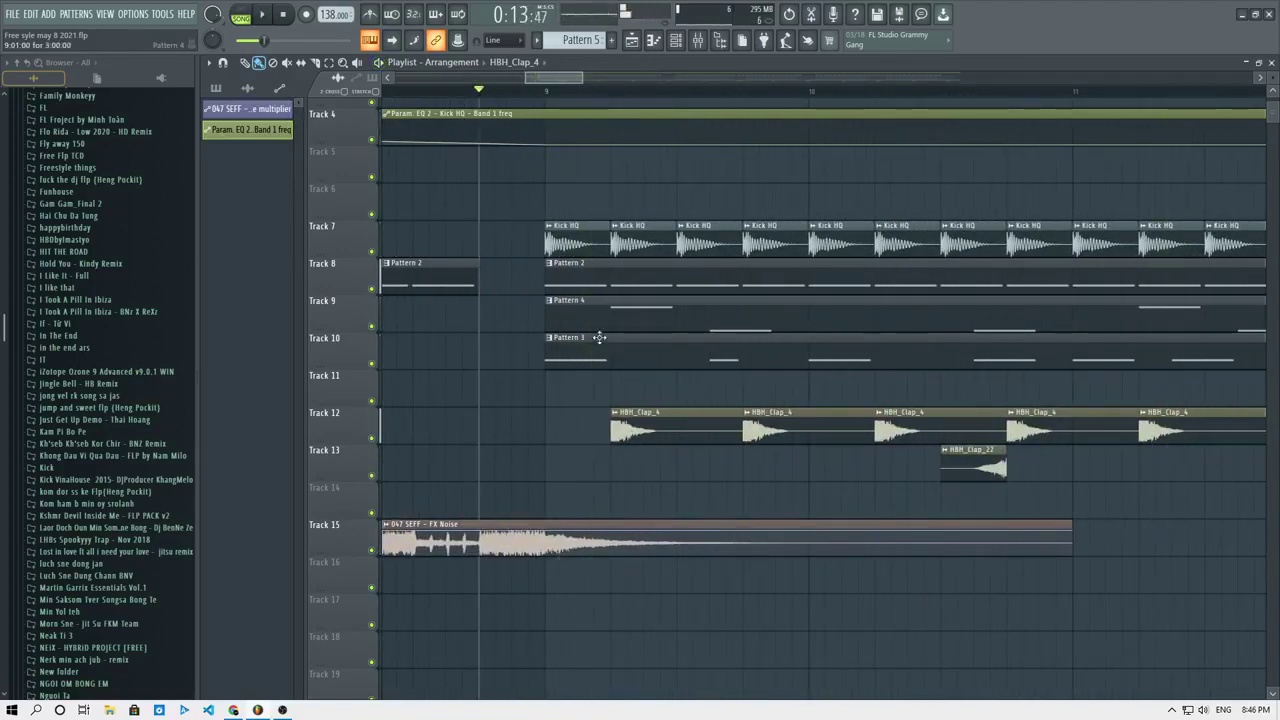
key(space)
key(space)
Inspect Fruity Reeverb 2 on the MPESS6 - Synth Shot 128 F# mixer track, the Unsorted channels and the Synth Shot 369 F# notes.
click(697, 40)
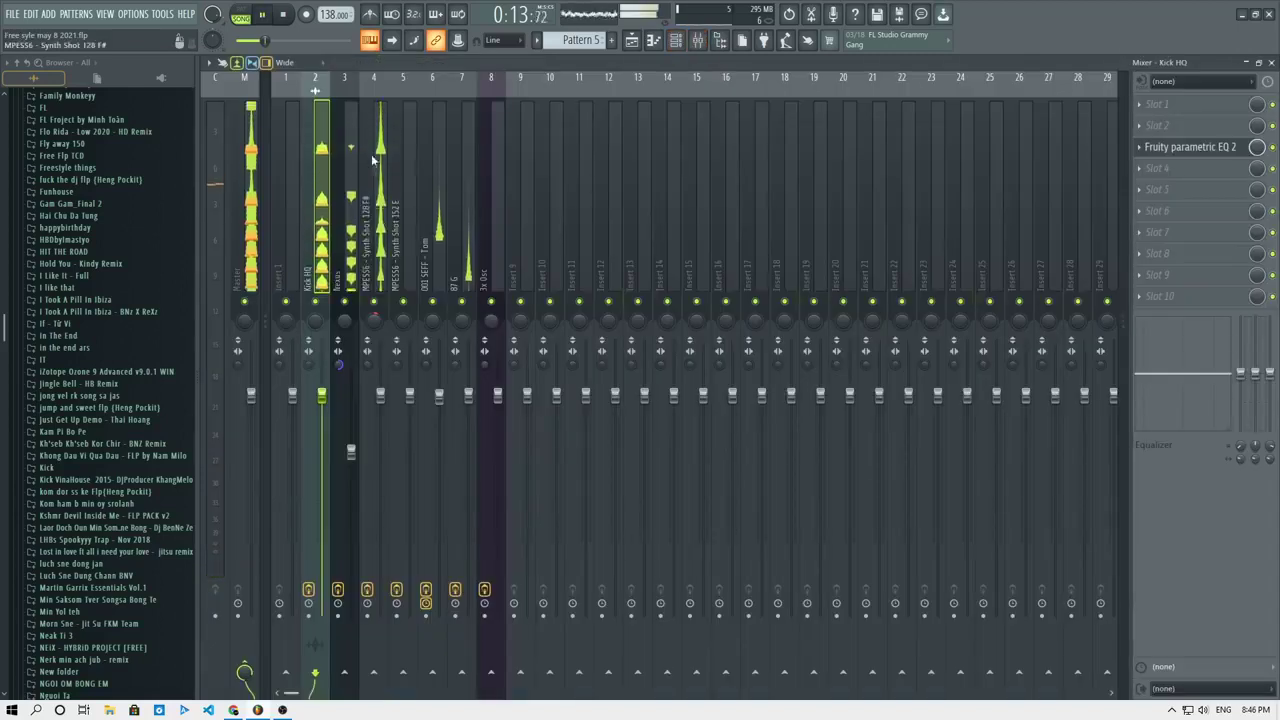
click(1176, 168)
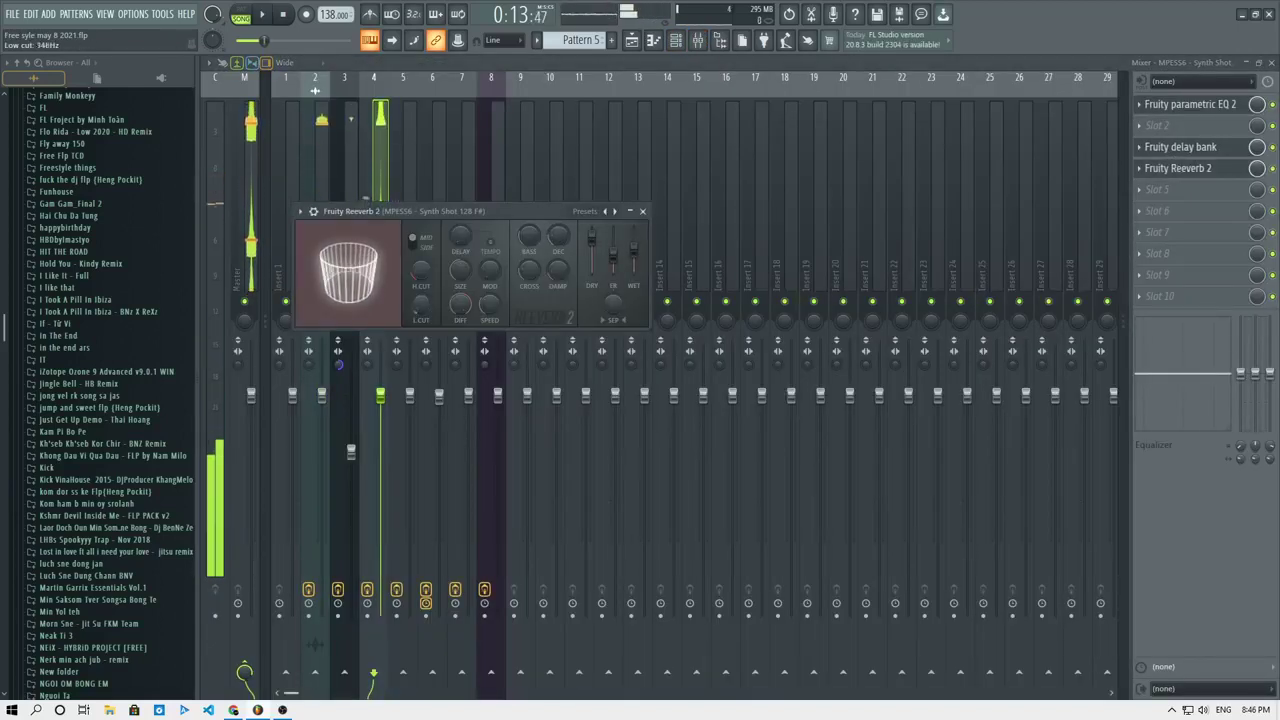
key(space)
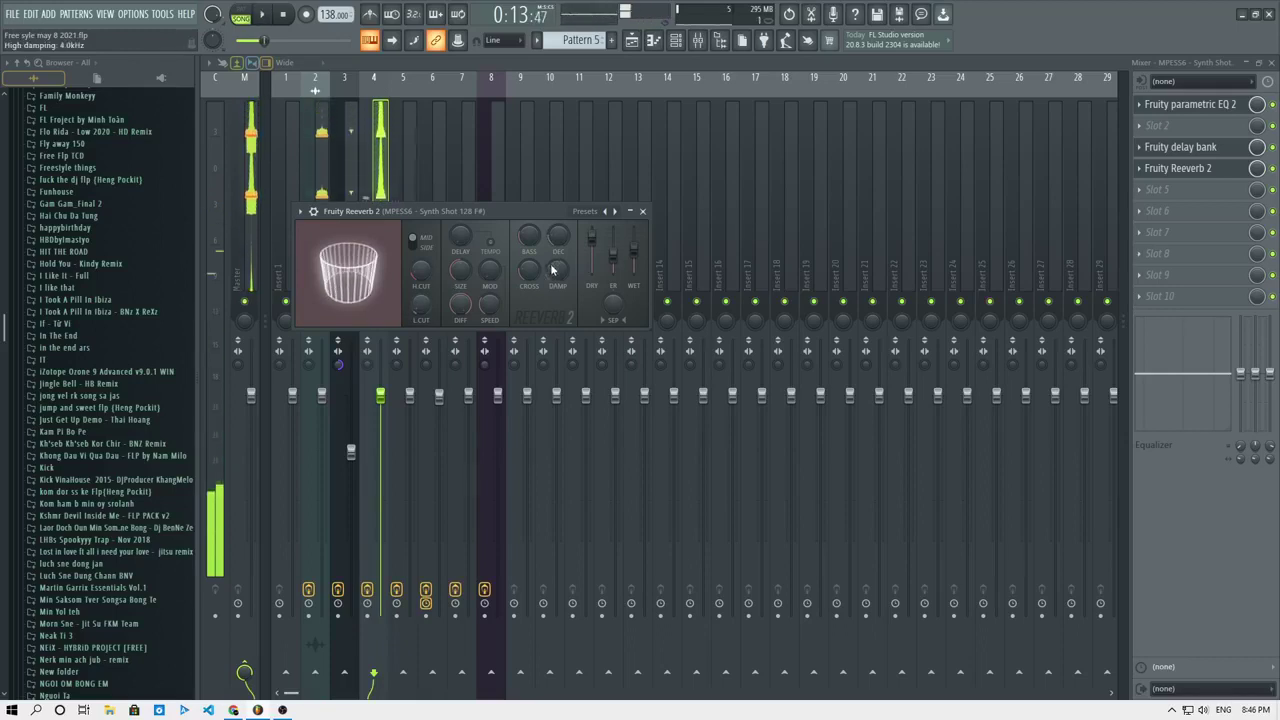
click(675, 42)
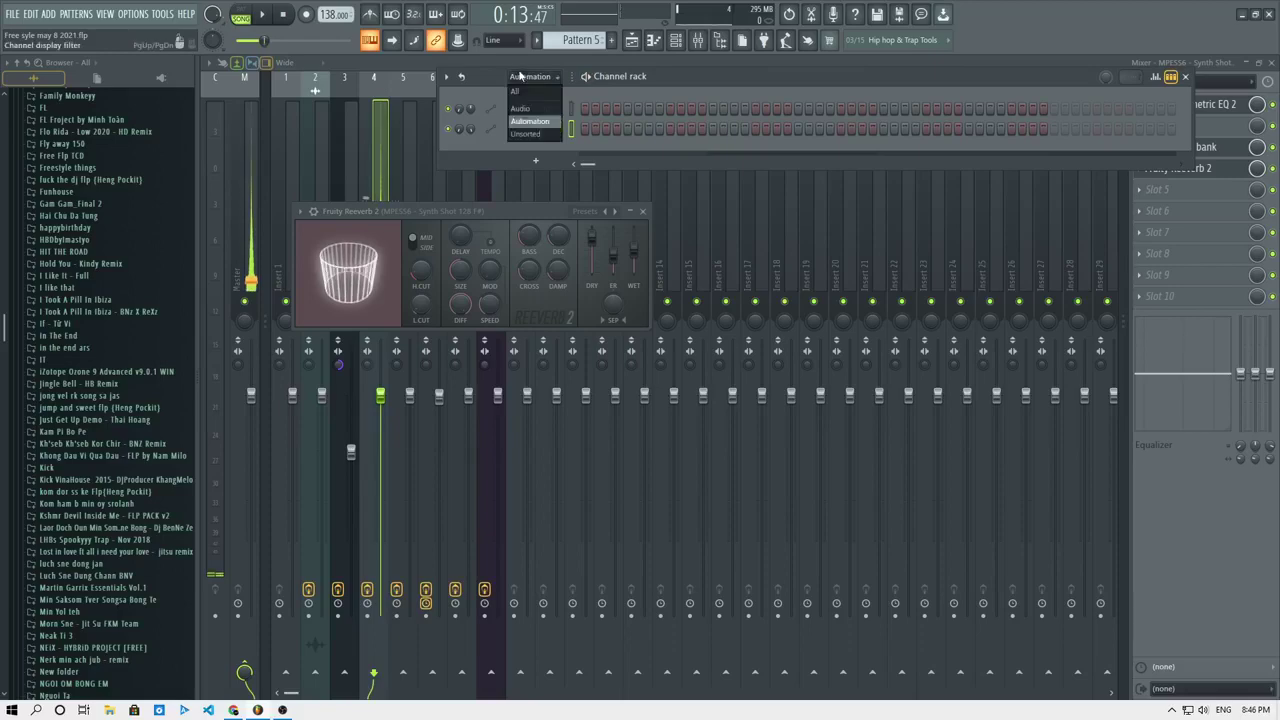
click(512, 135)
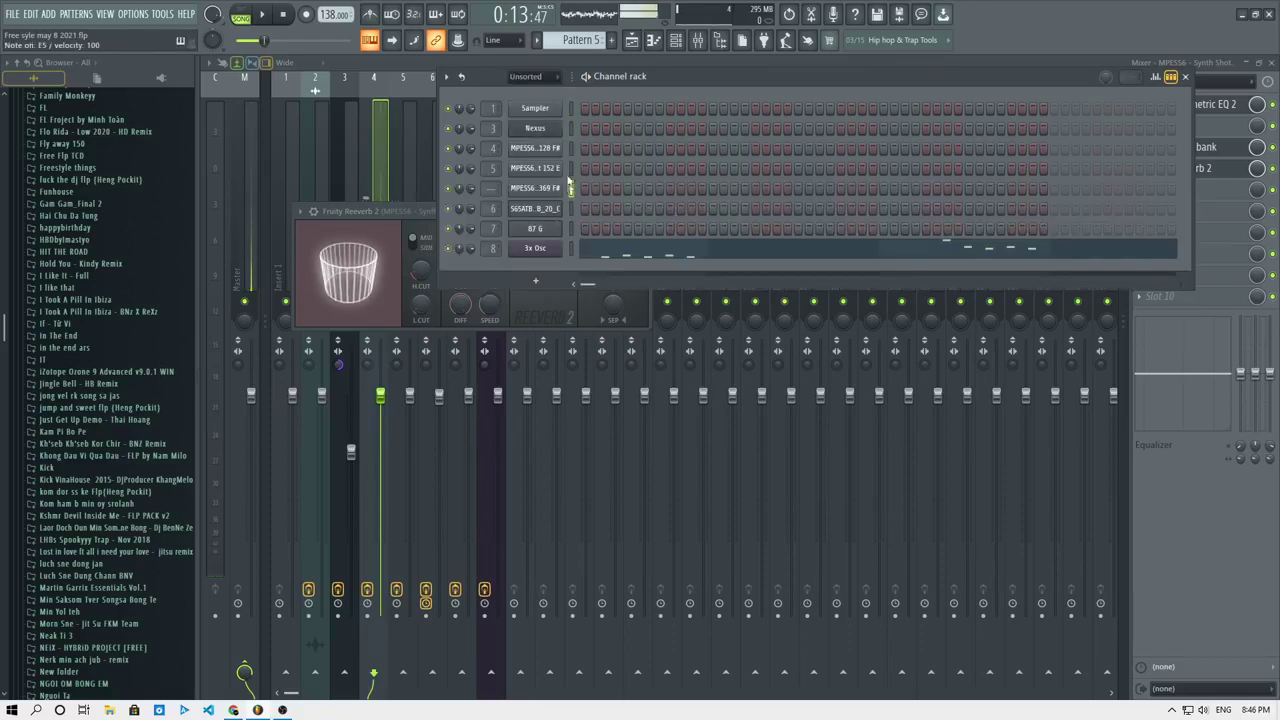
key(F7)
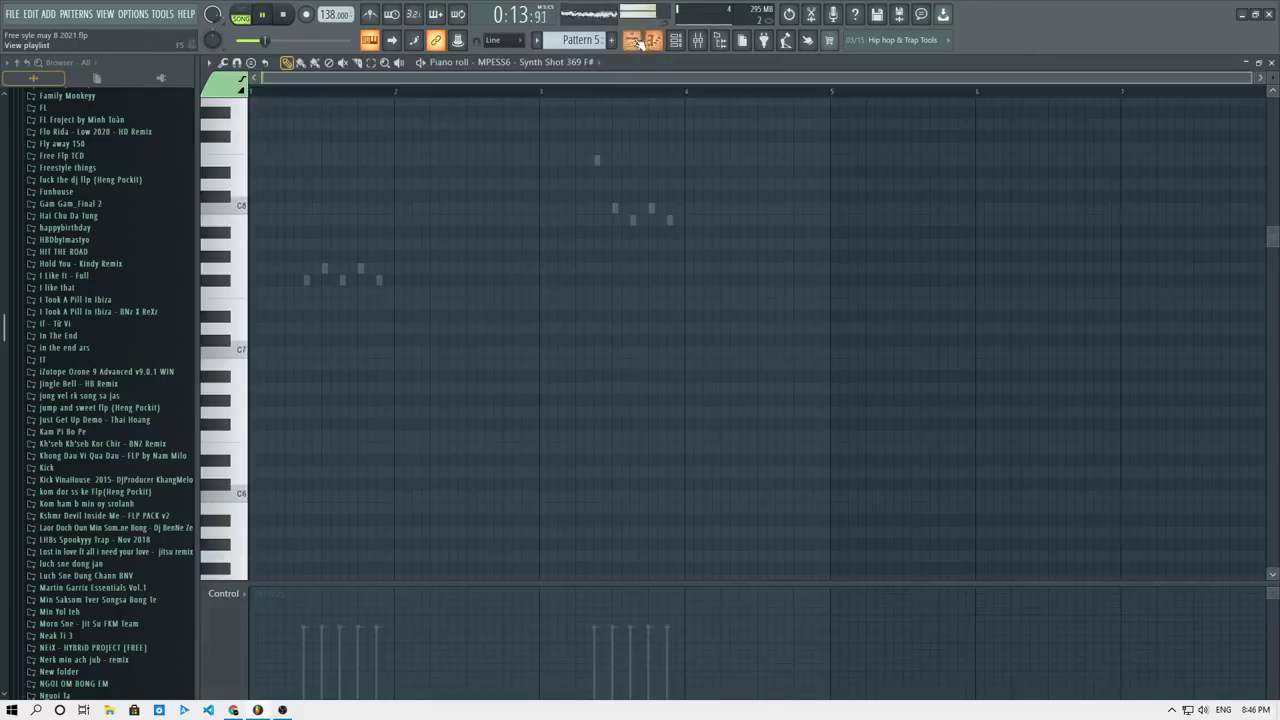
click(632, 41)
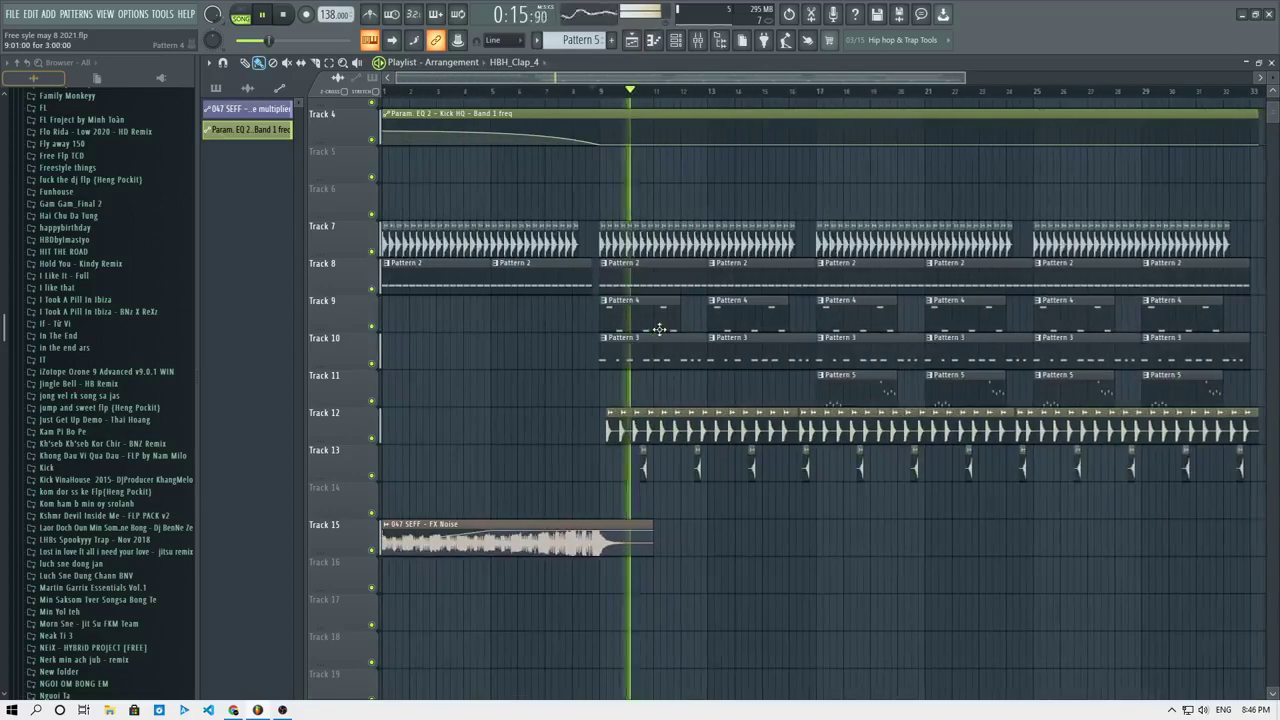
Open Pattern 4's stab notes in the piano roll and move the first F5 note to the start of bar 1.
double_click(651, 329)
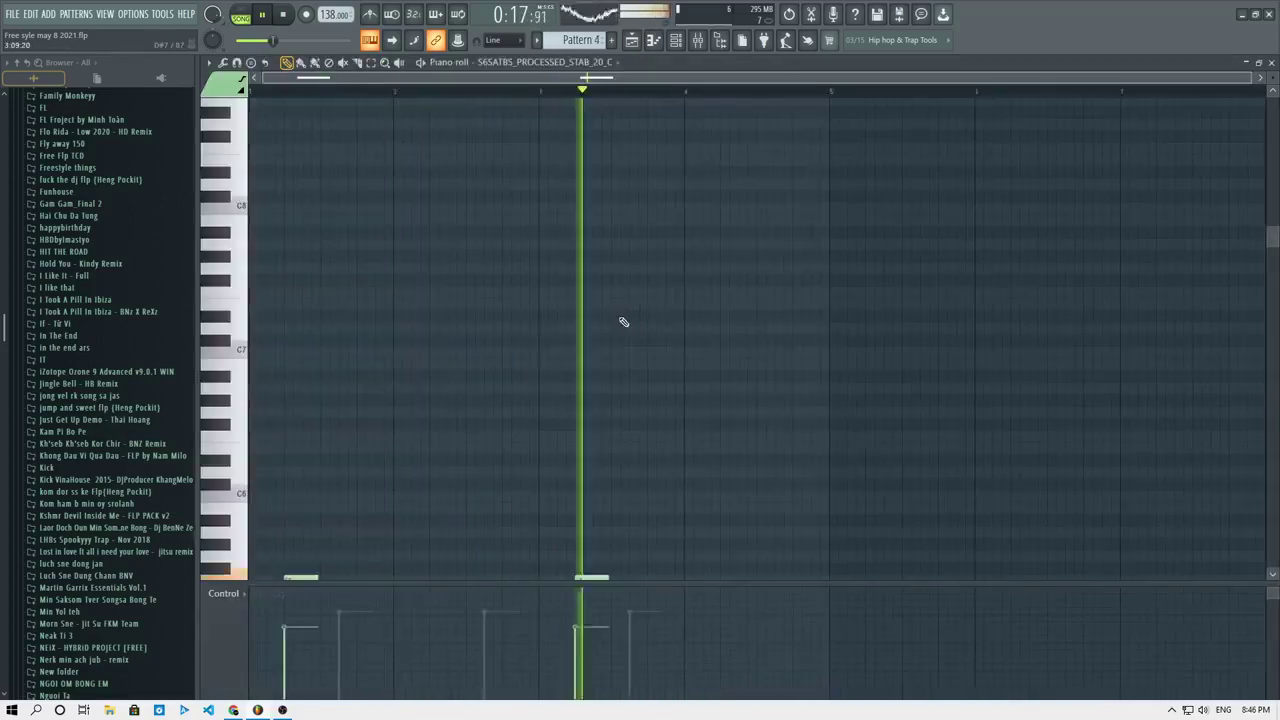
scroll(537, 360, down, 6)
key(space)
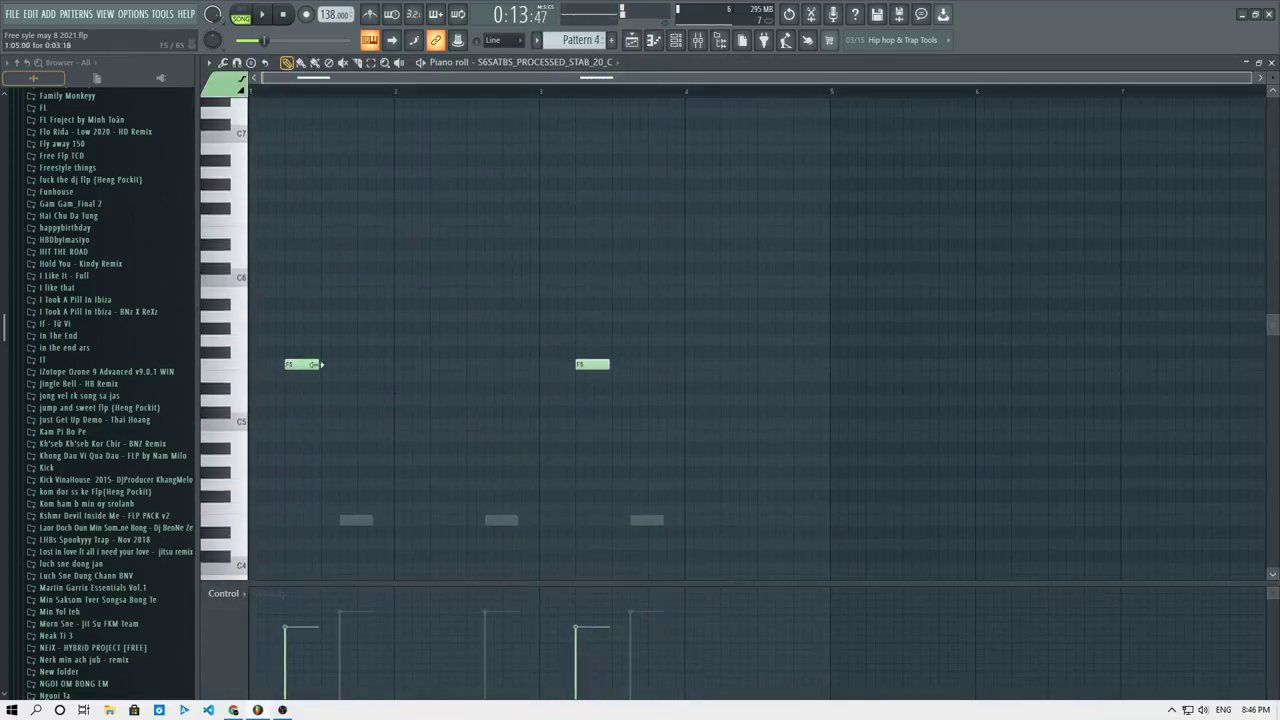
drag(300, 363, 251, 366)
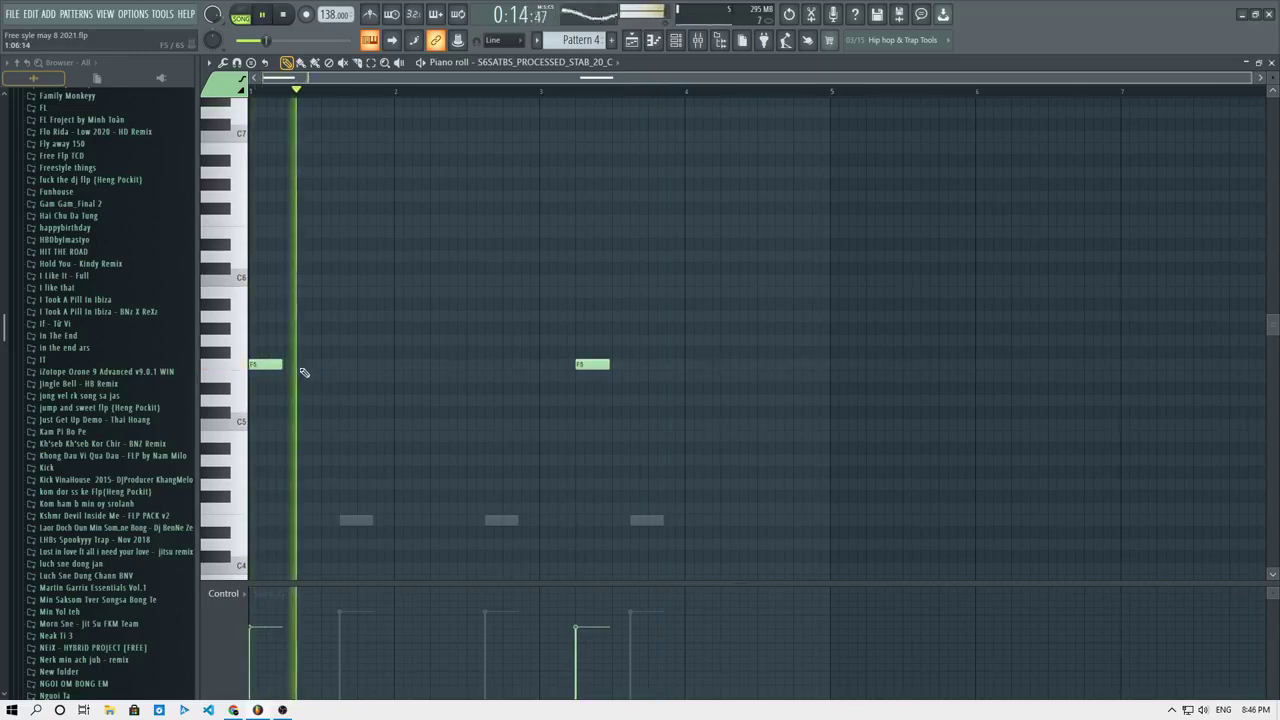
click(320, 363)
key(space)
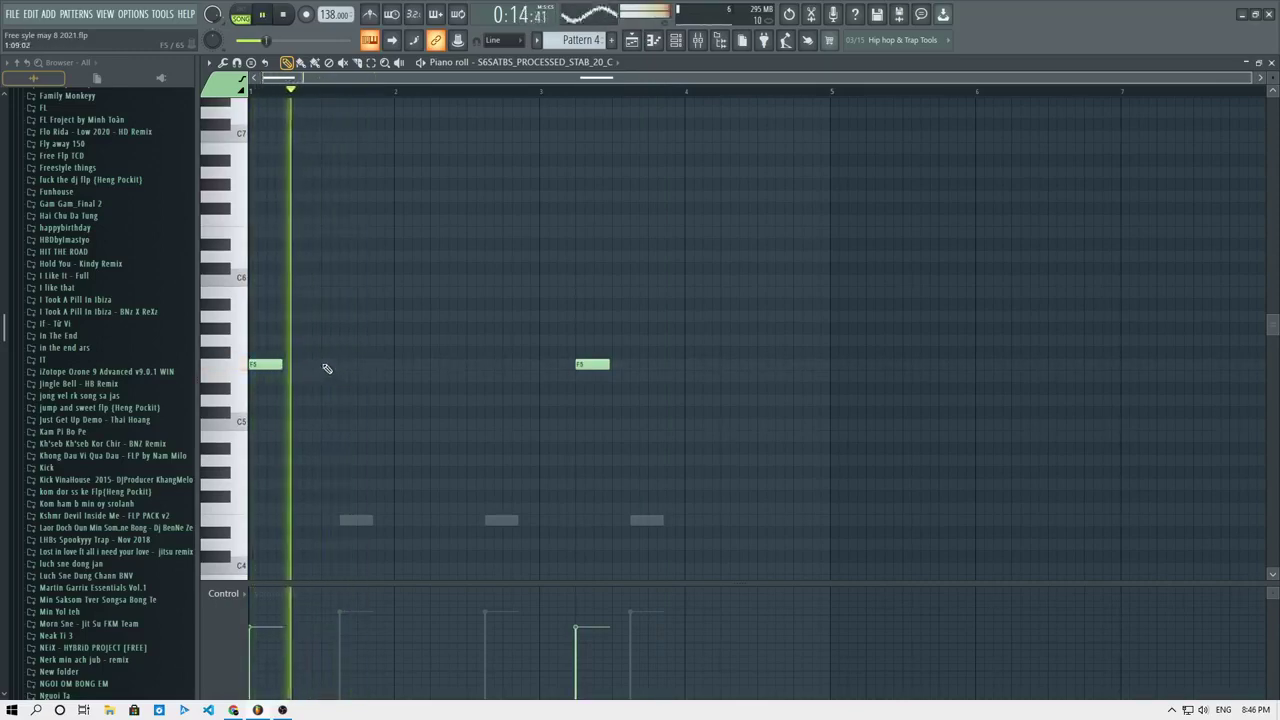
click(329, 365)
drag(343, 368, 363, 360)
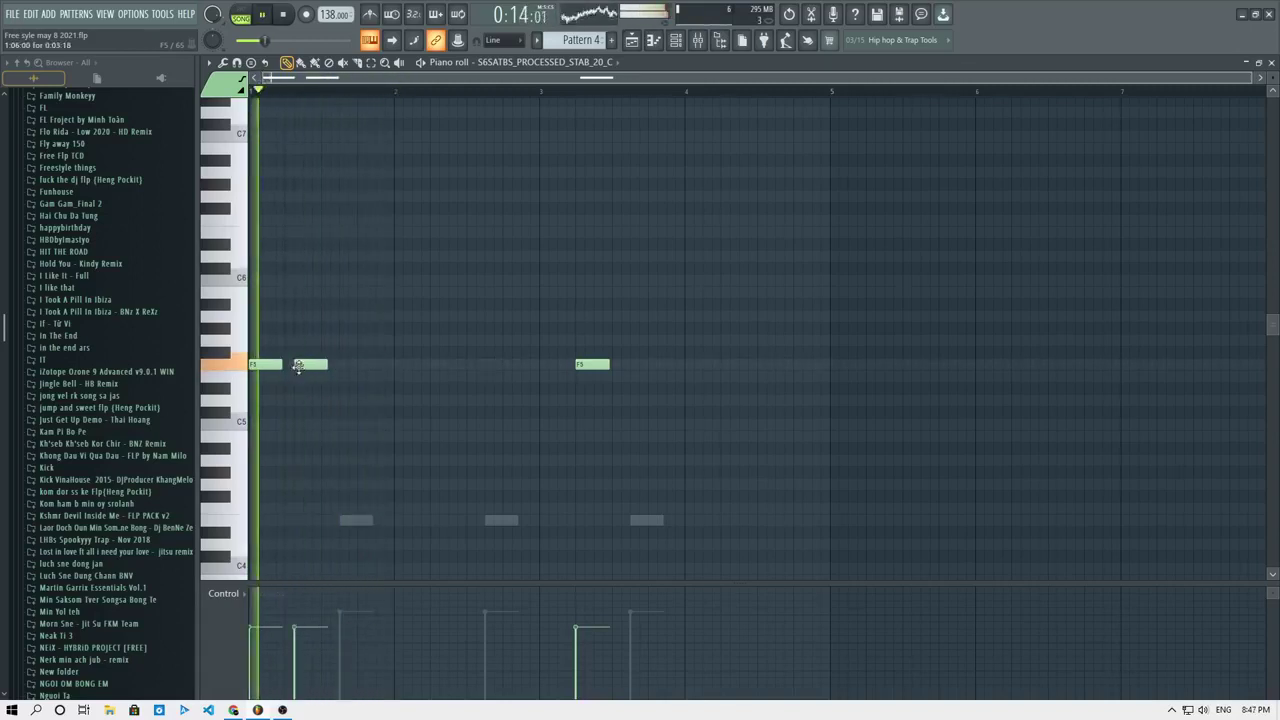
drag(295, 369, 343, 369)
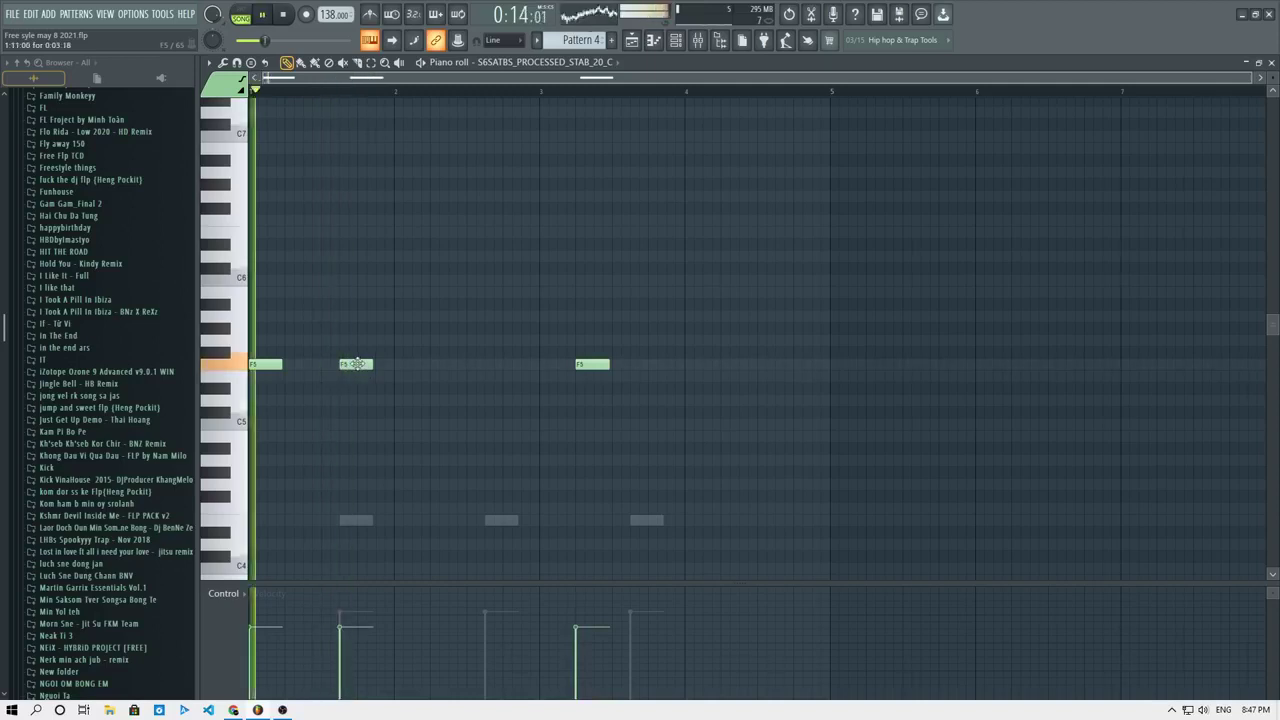
click(399, 366)
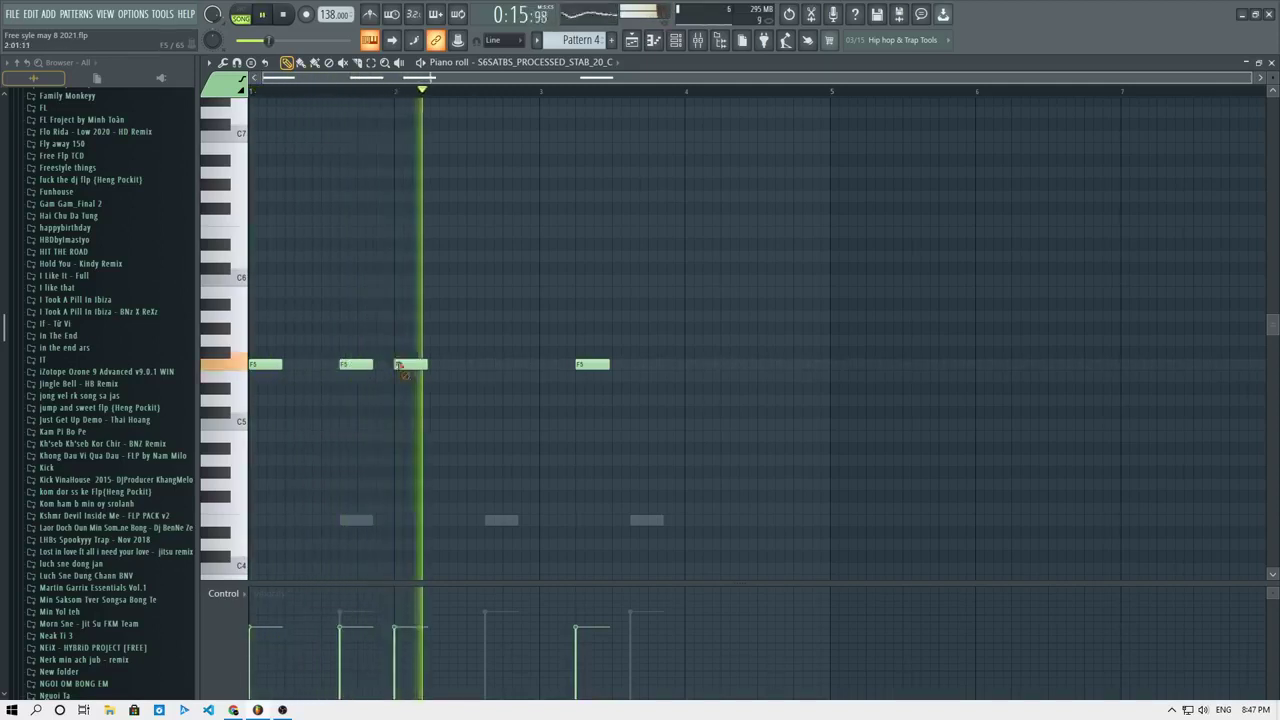
right_click(400, 366)
right_click(356, 366)
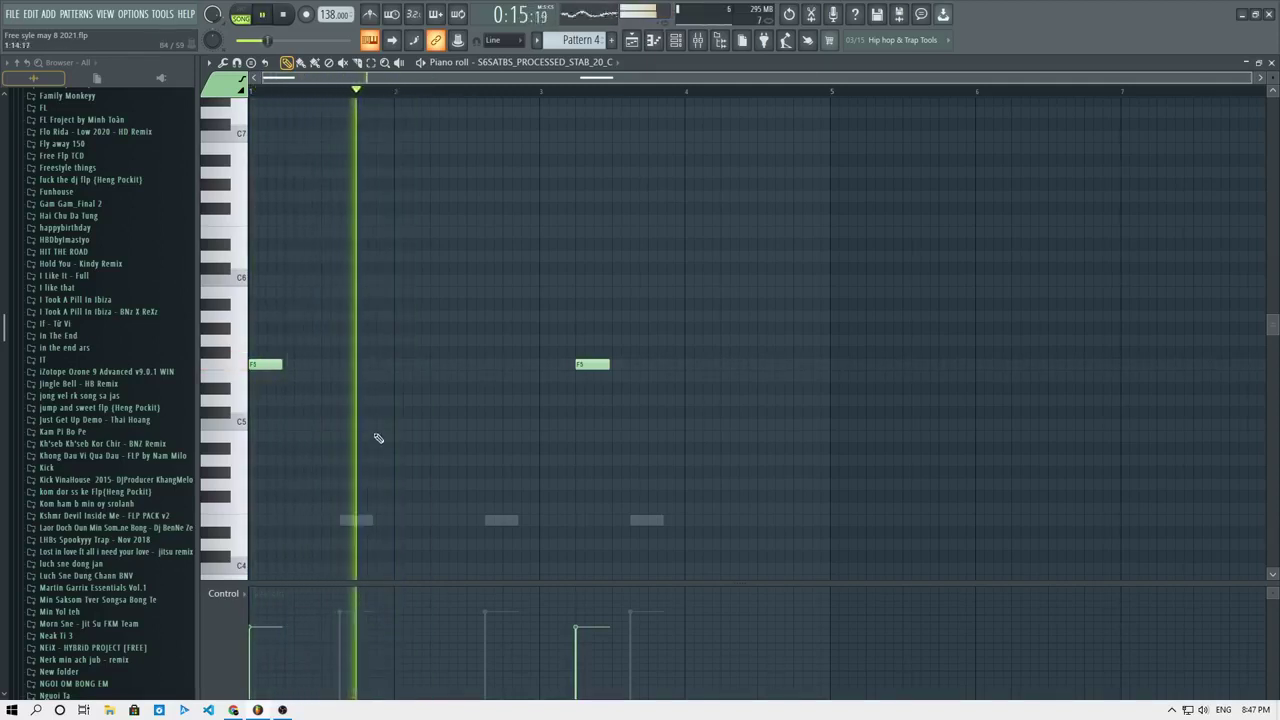
key(space)
scroll(360, 505, down, 3)
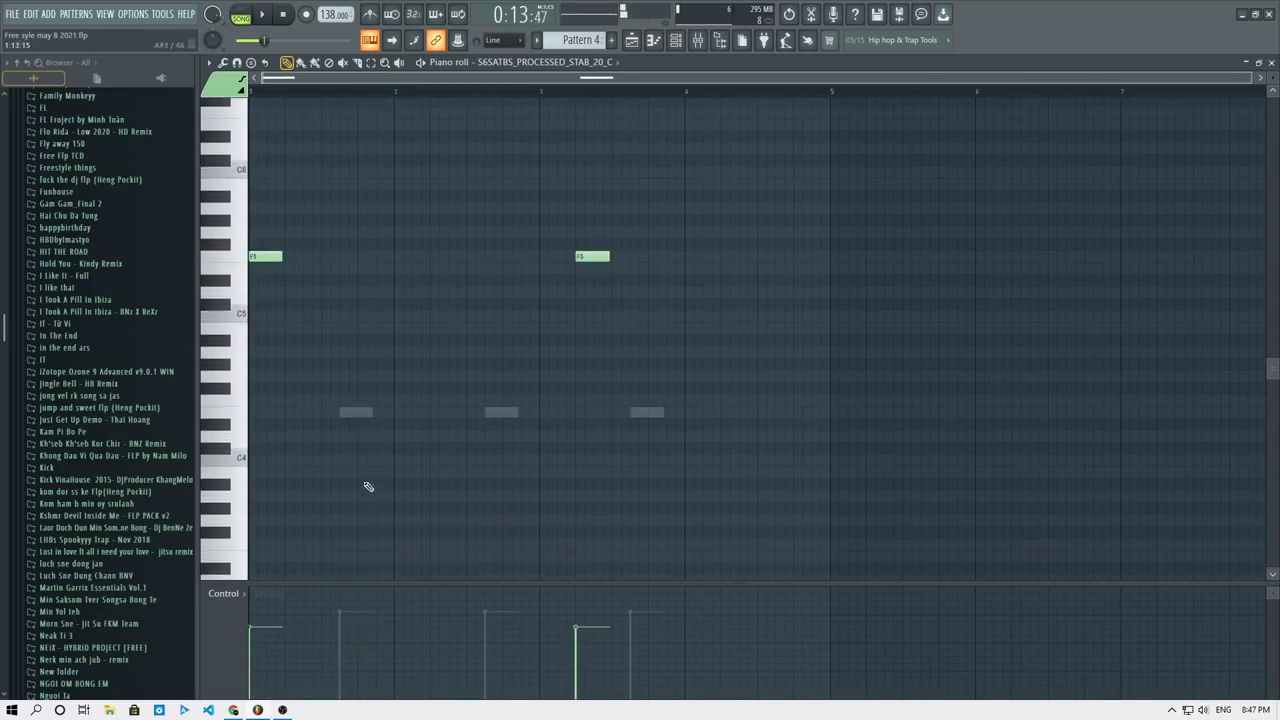
double_click(358, 411)
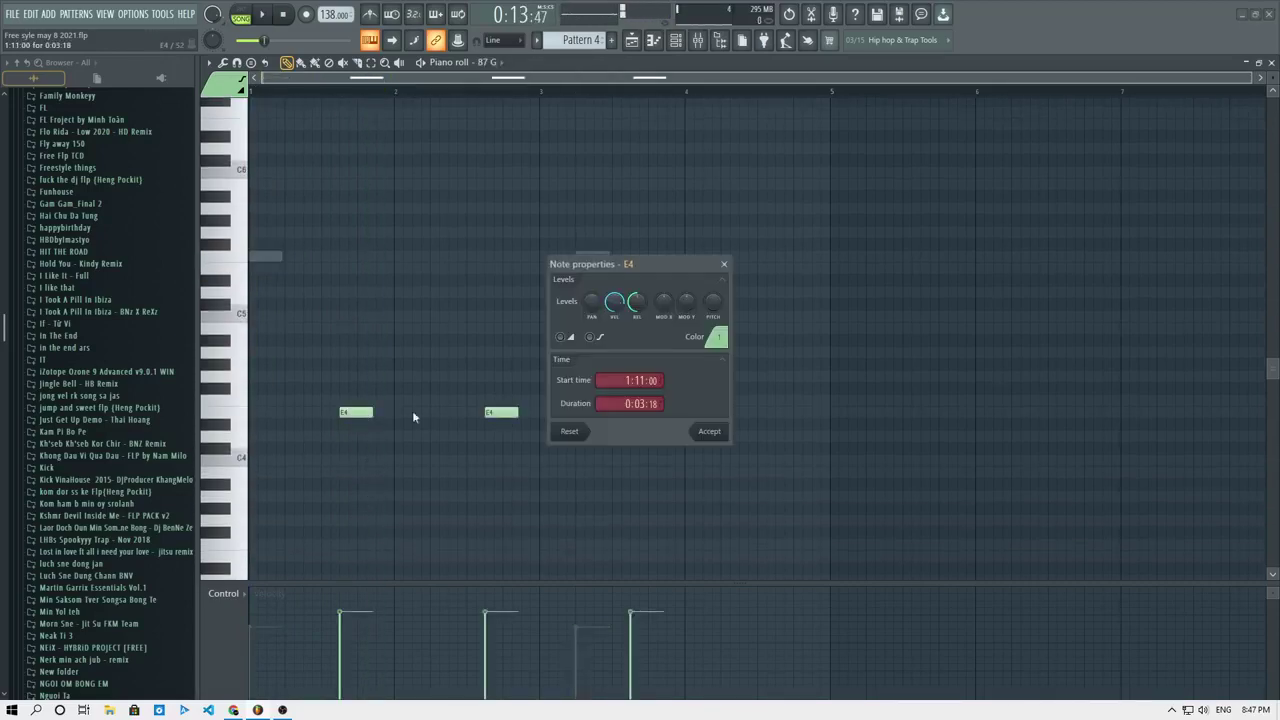
click(712, 436)
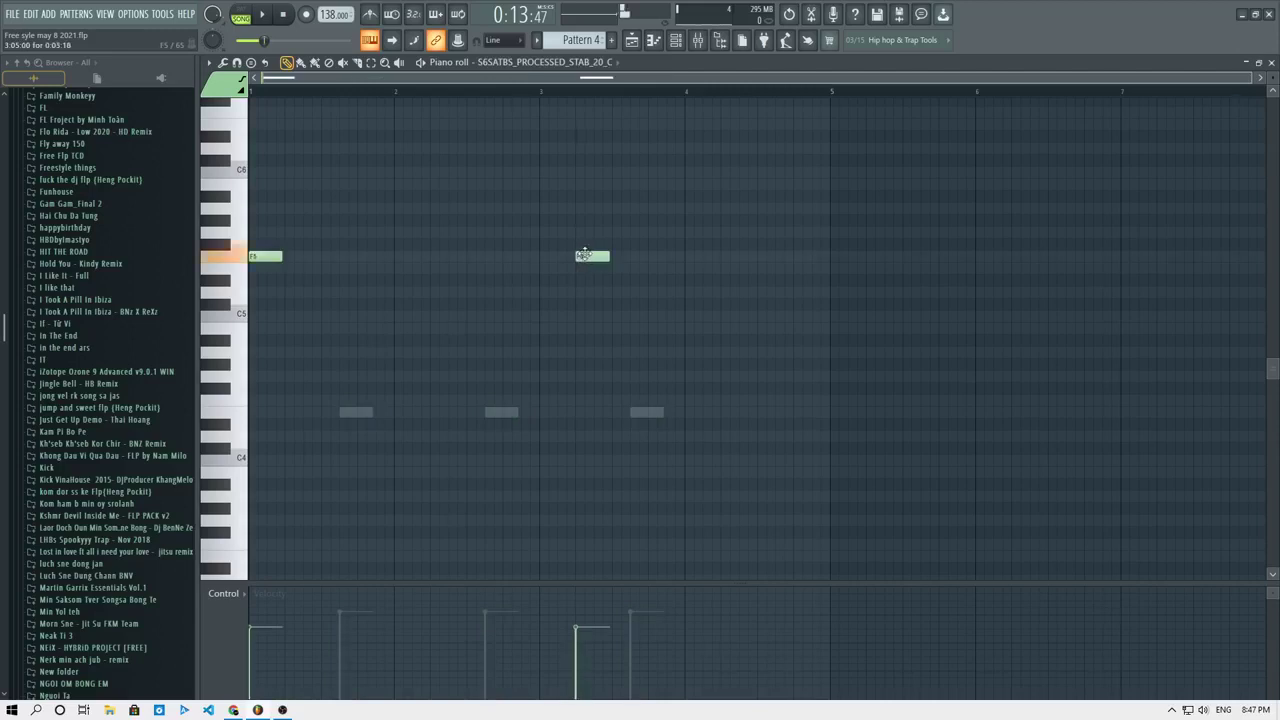
Move the second F5 stab note to the start of bar 3 and lengthen both F5 notes equally.
key(space)
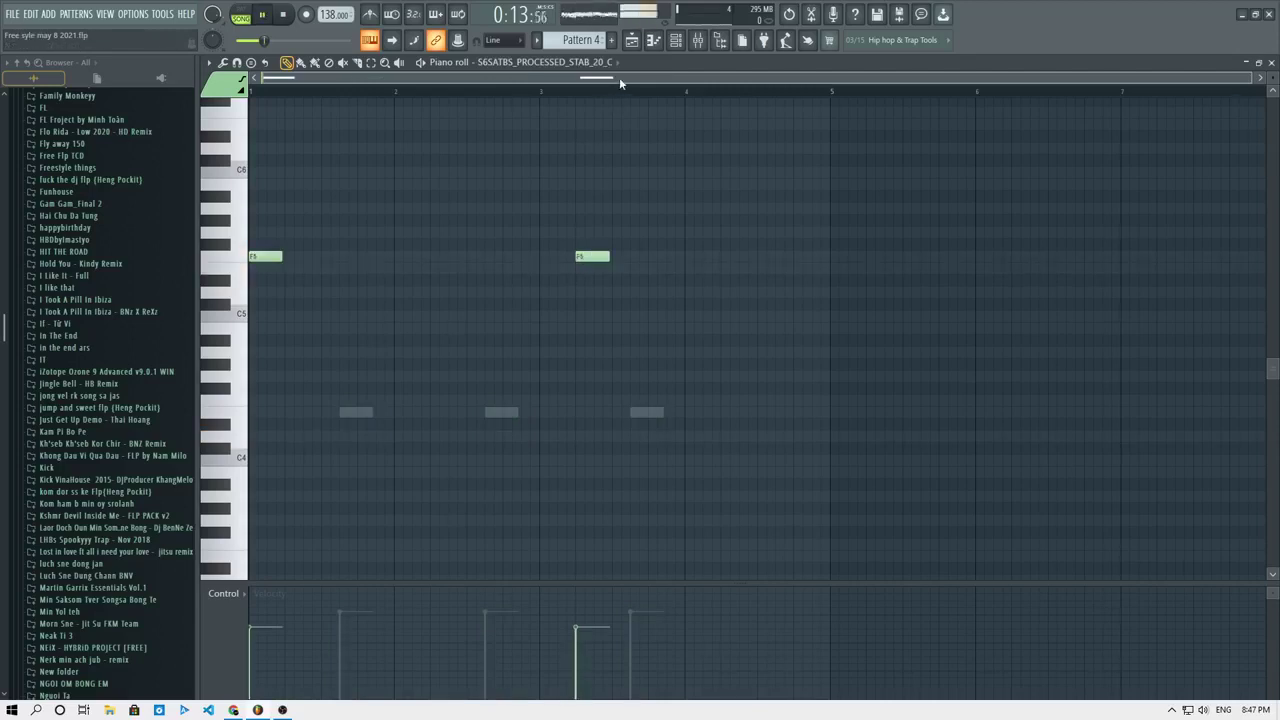
drag(567, 263, 549, 263)
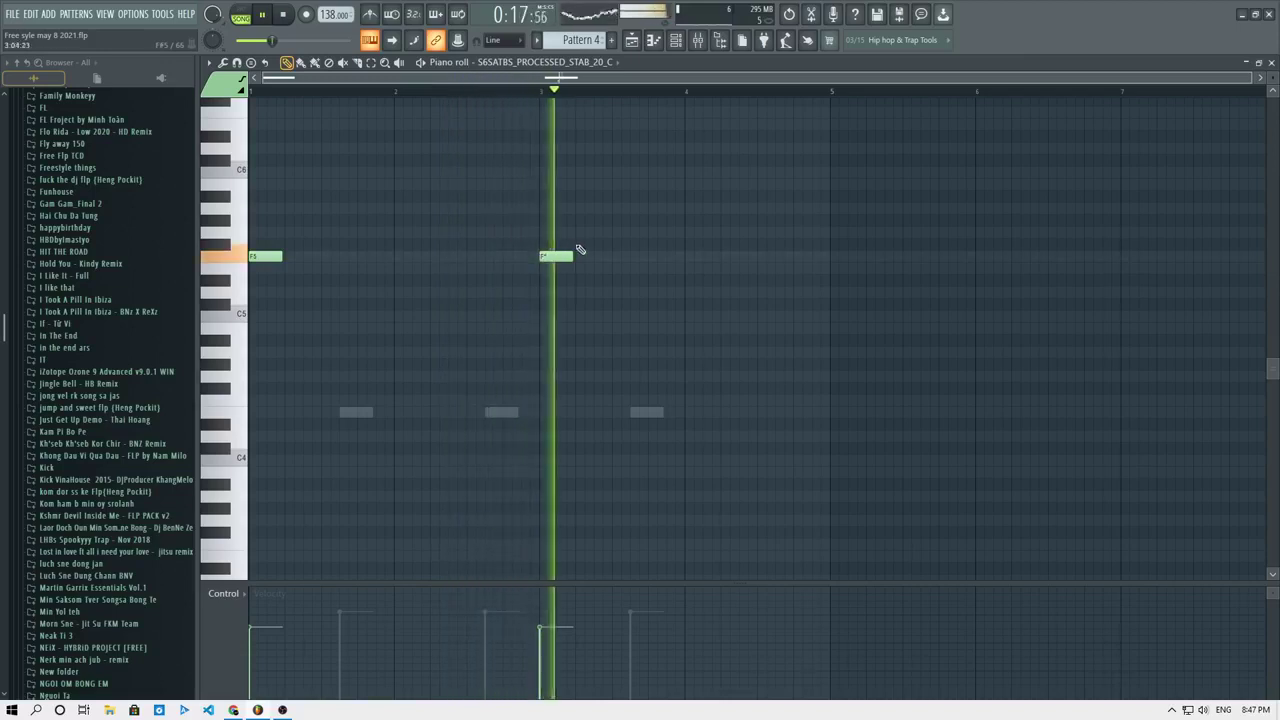
drag(680, 268, 273, 255)
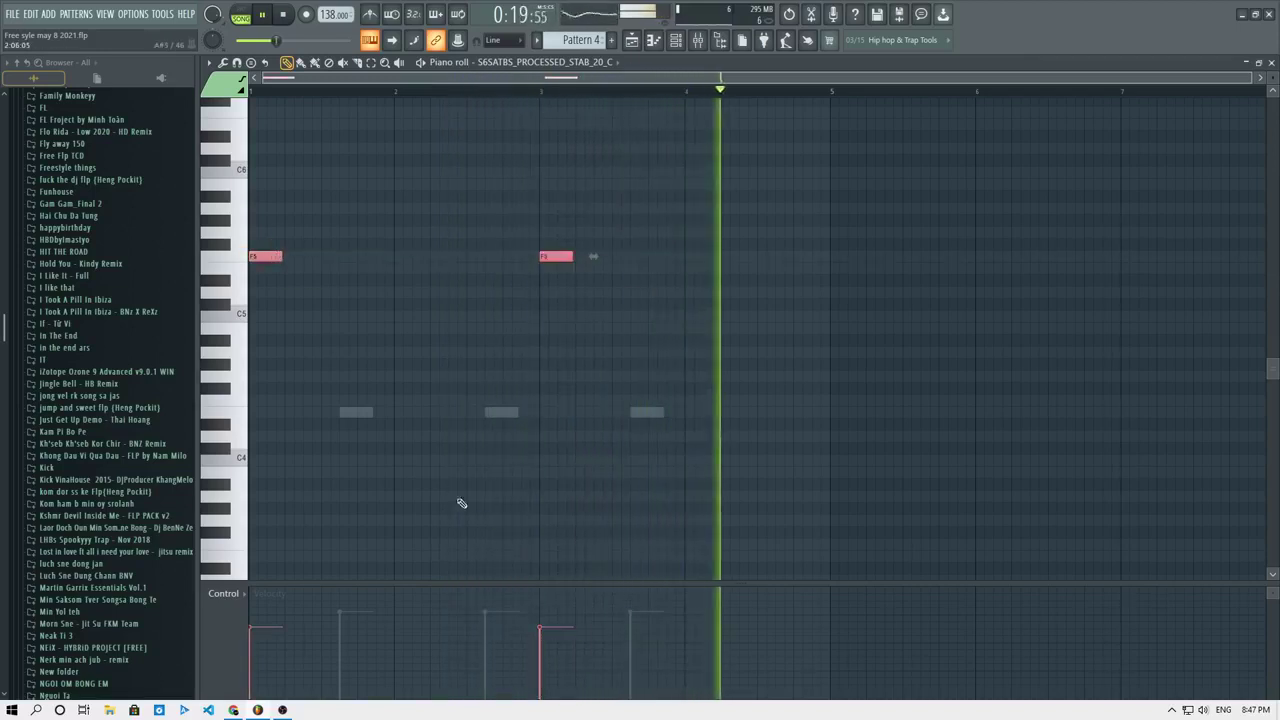
key(space)
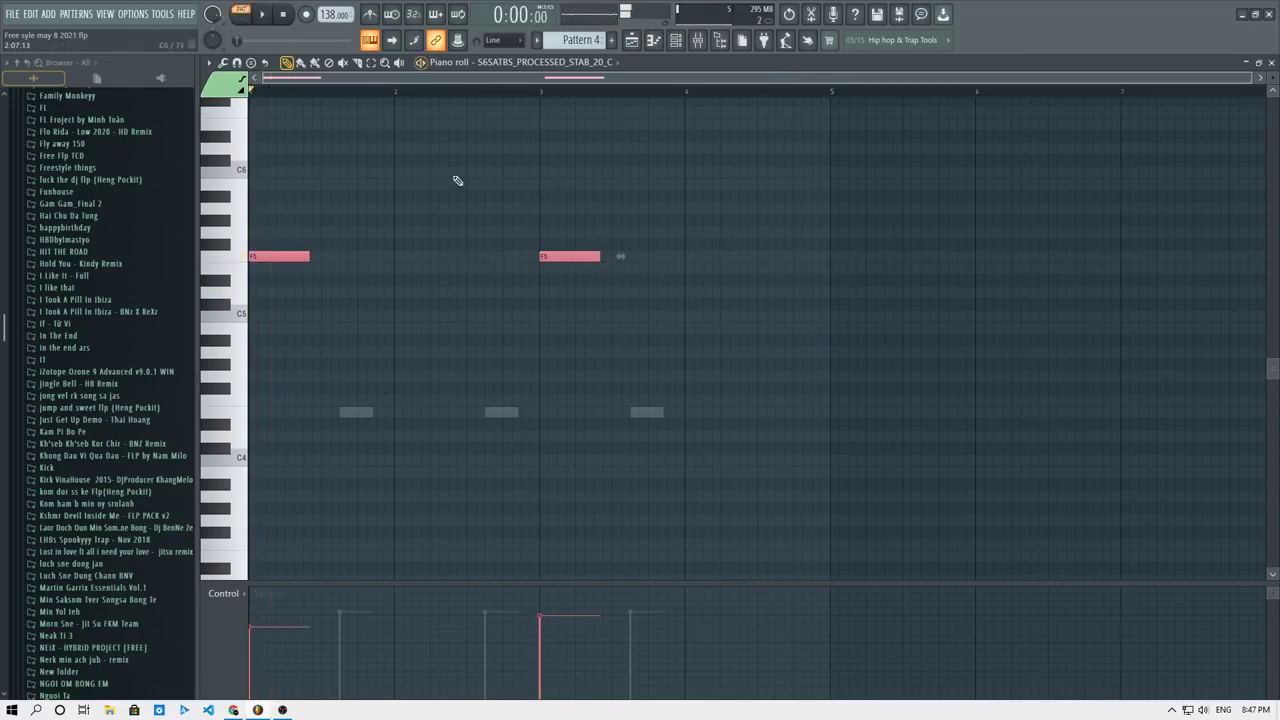
Paste the stab notes into Pattern 4's MPESS6 - Synth Shot 152 E channel and set that channel's volume to 77%.
click(652, 40)
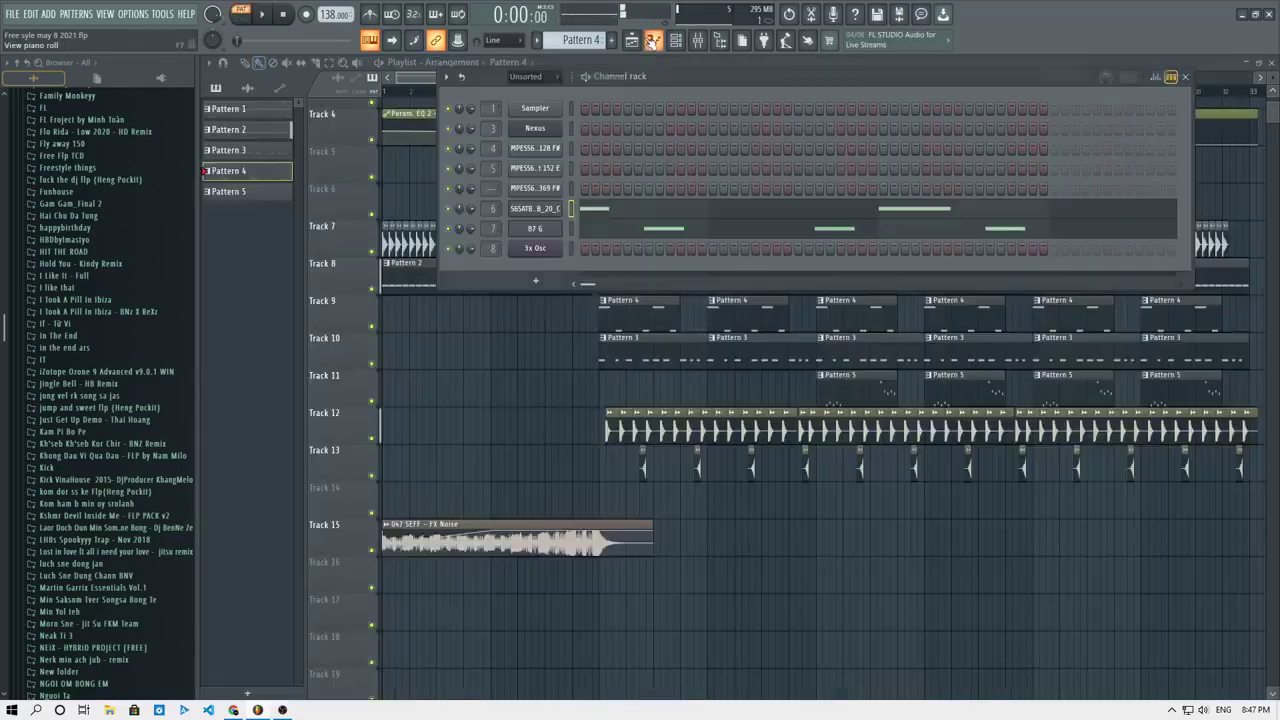
click(571, 168)
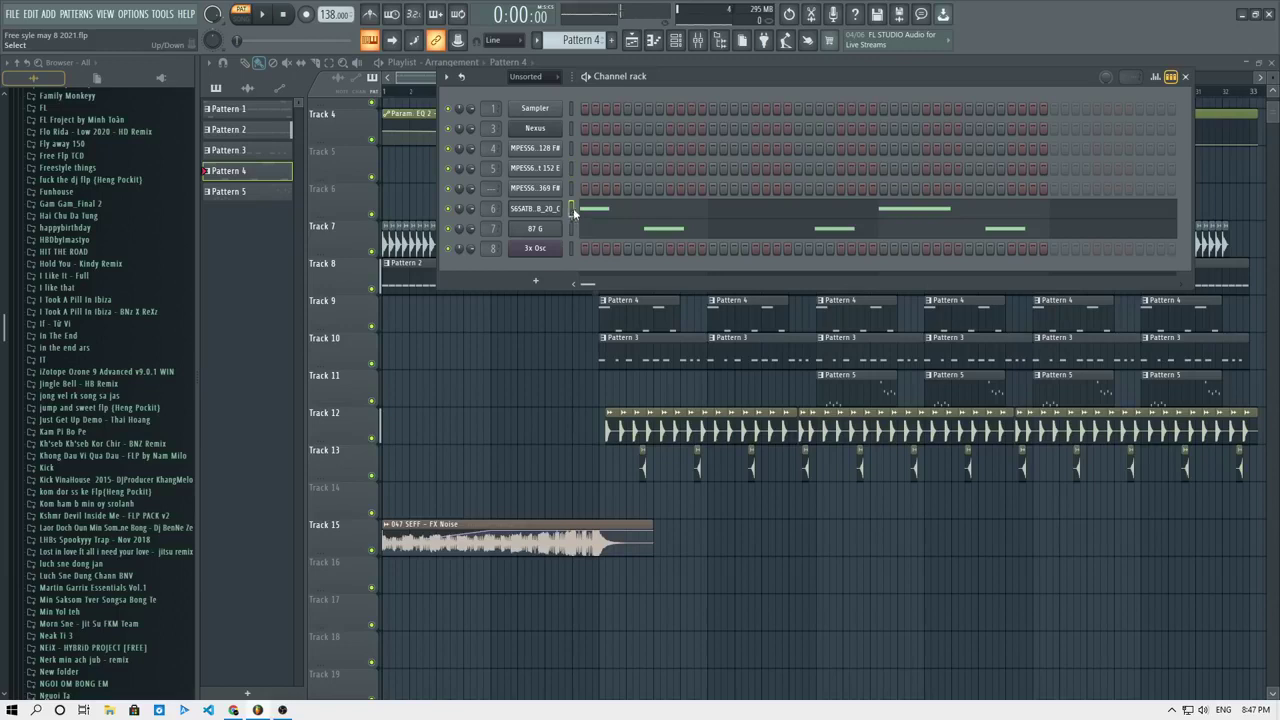
key(ctrl+v)
drag(471, 168, 471, 172)
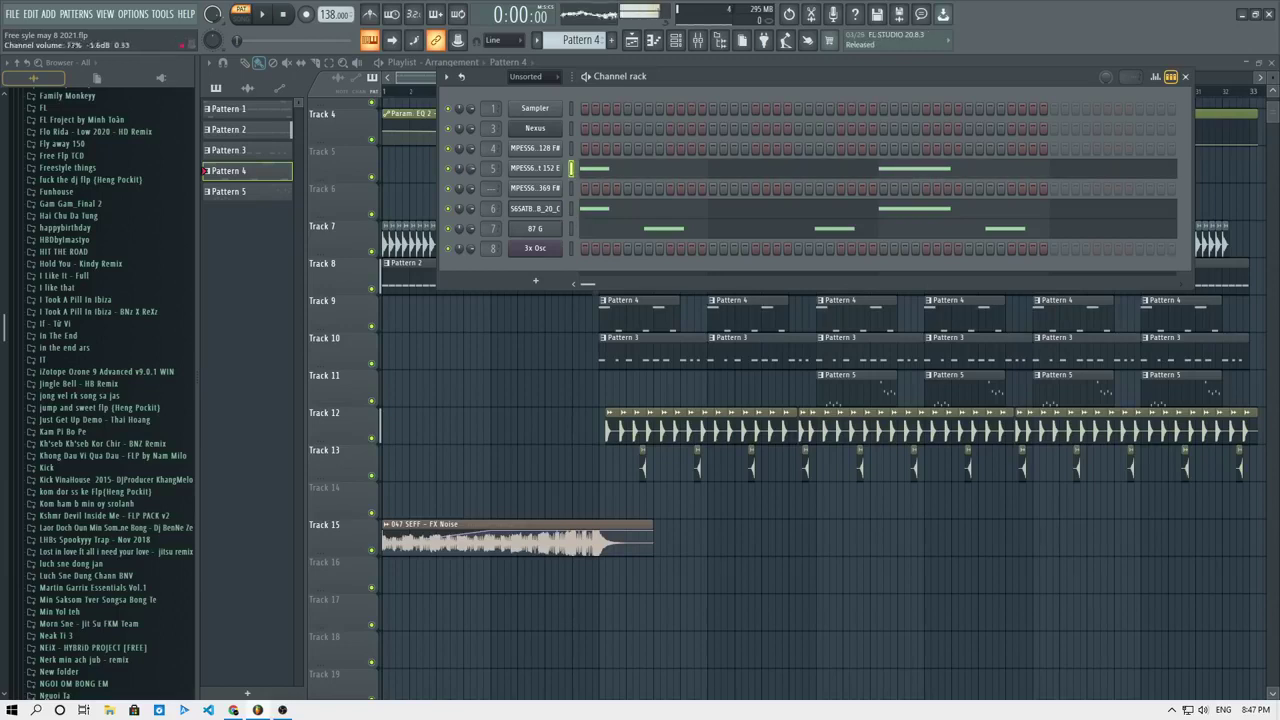
Transpose both F5 notes down one semitone to E5 in the Synth Shot 152 E channel and in the stab channel.
click(625, 172)
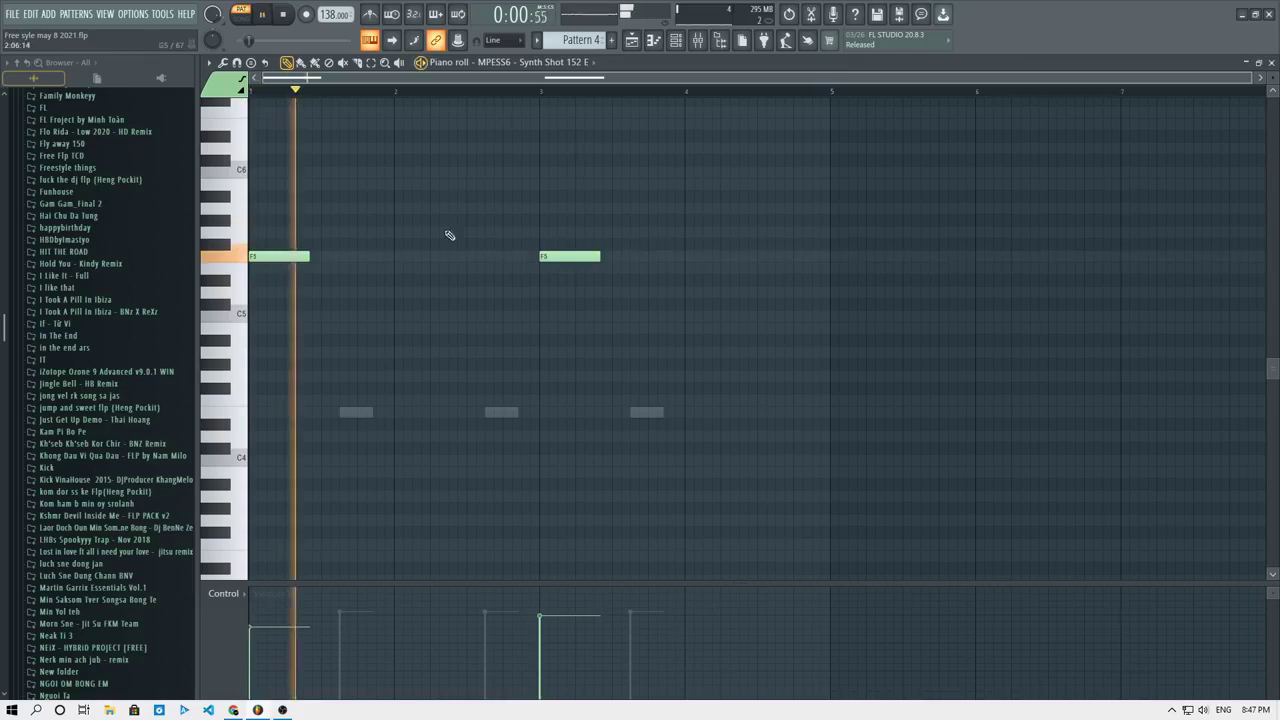
drag(687, 241, 247, 257)
key(shift+Down)
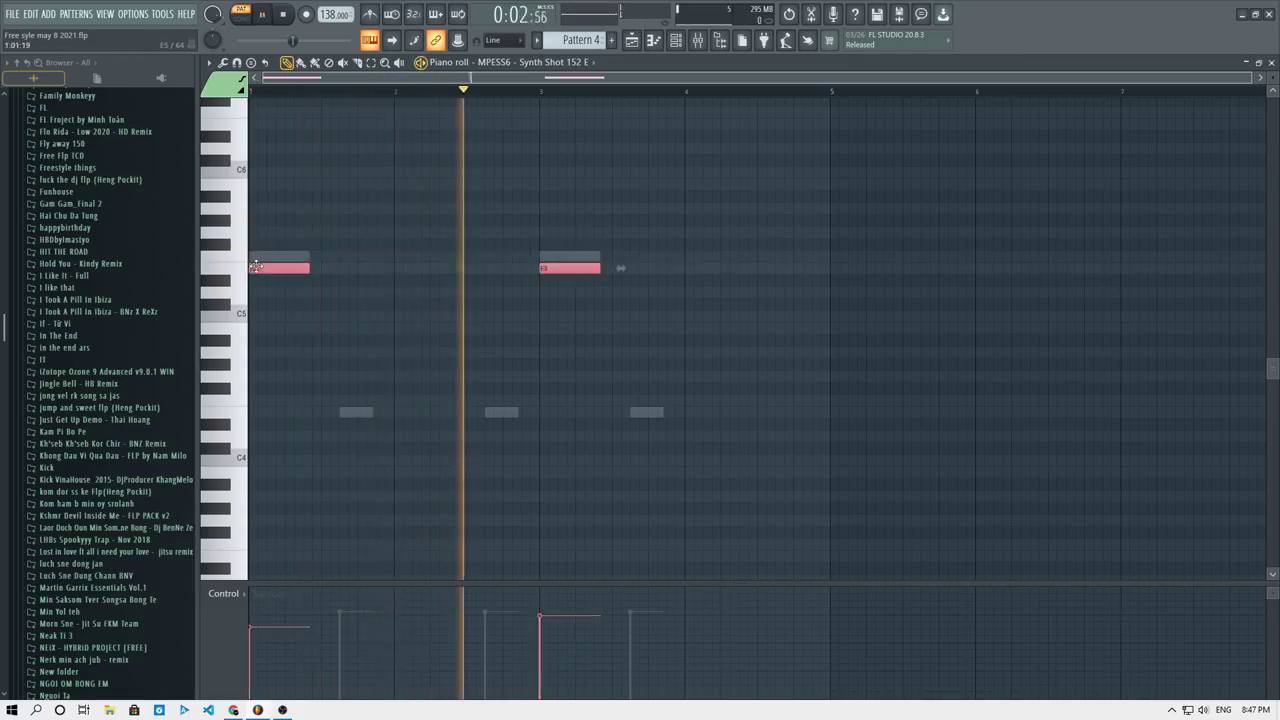
key(ctrl+d)
key(Down)
key(shift+Down)
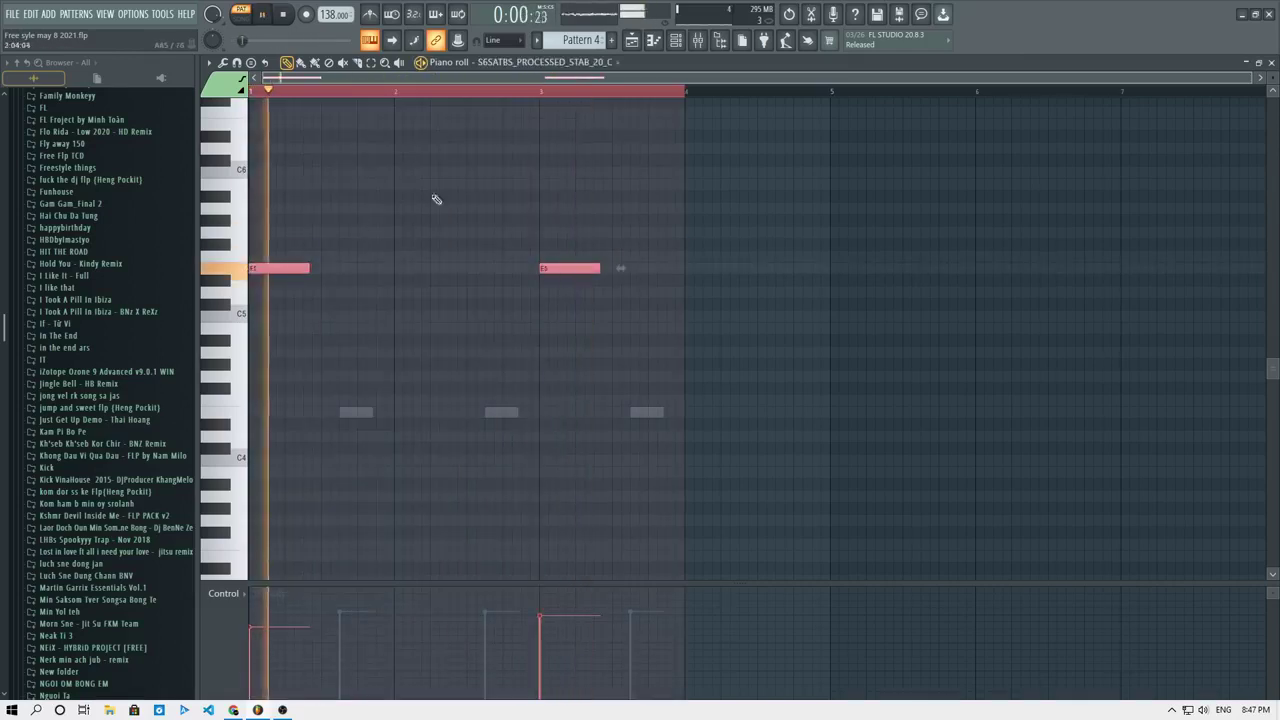
Play the arrangement from around bar 8 and from bar 12 to hear how Pattern 4's reworked stabs sit in the track.
key(space)
key(F5)
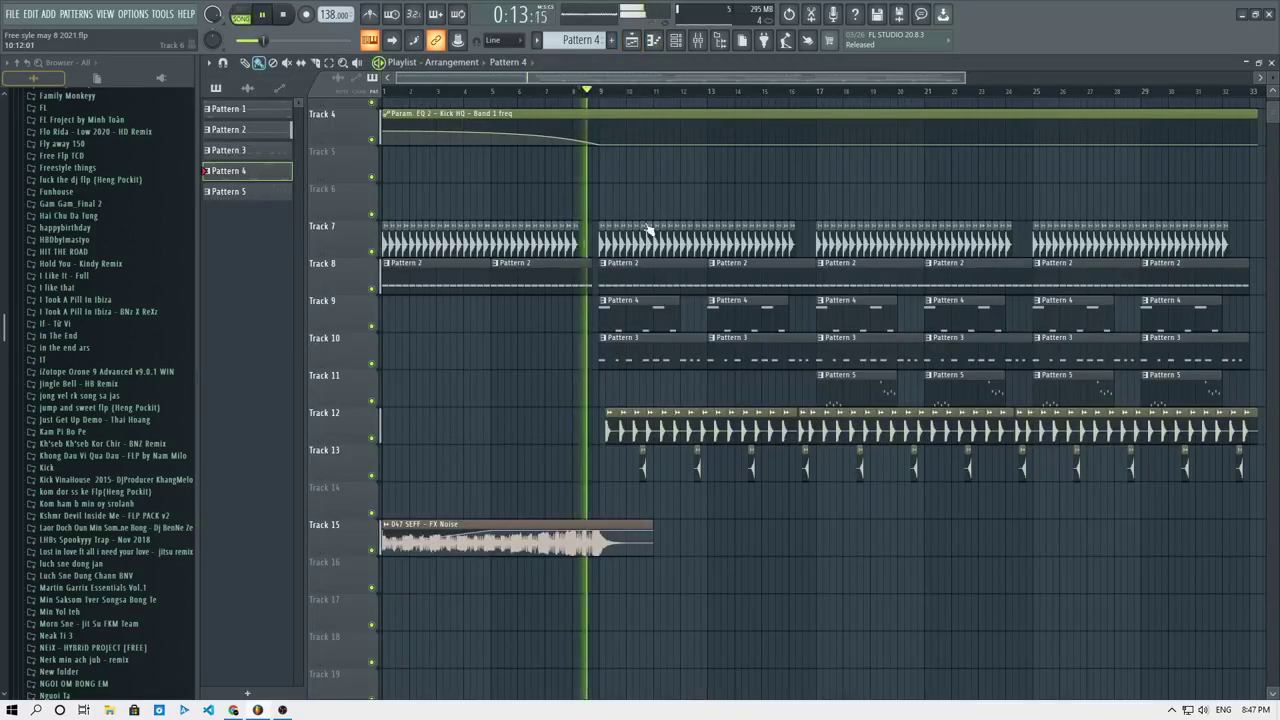
click(680, 40)
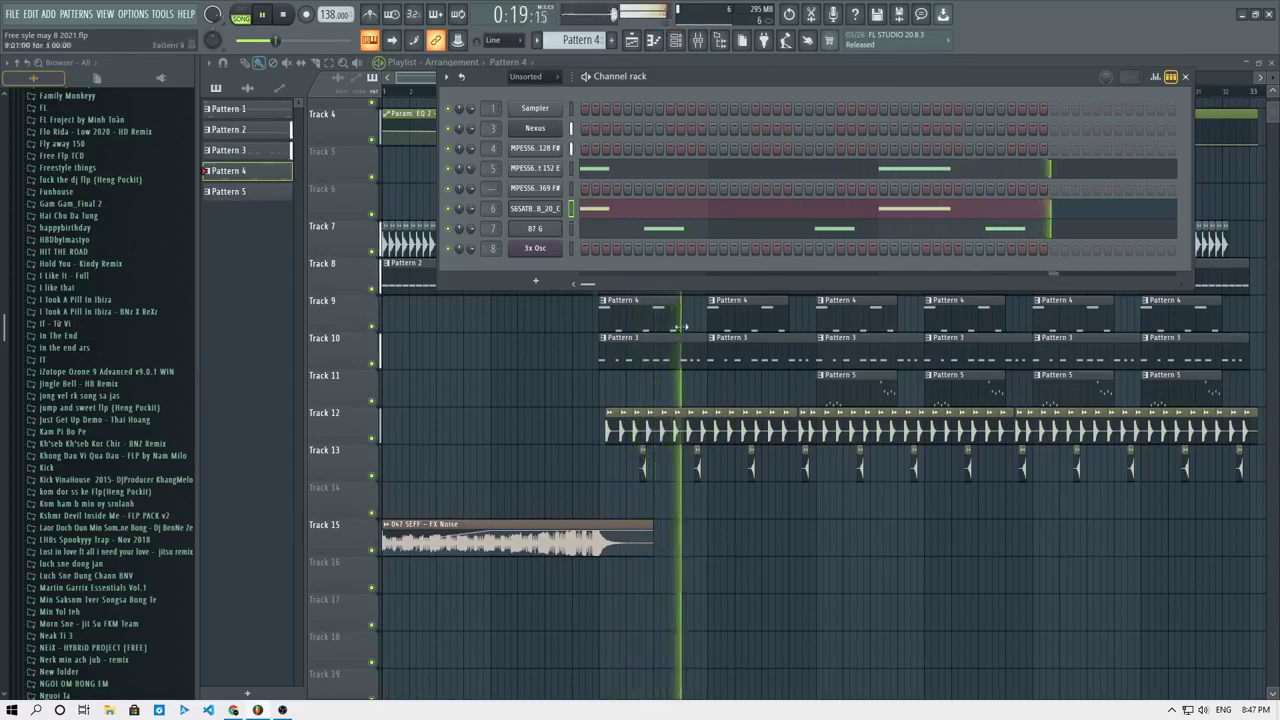
key(F6)
scroll(700, 380, up, 4)
key(space)
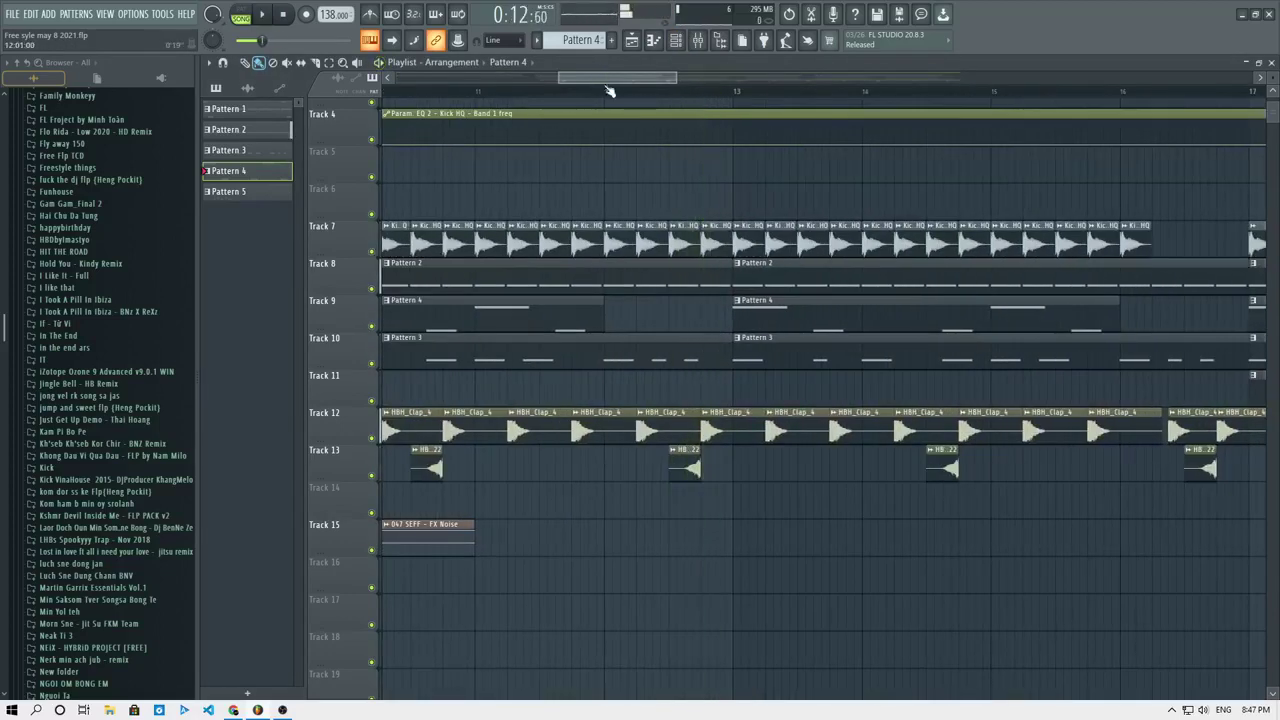
click(607, 90)
key(space)
key(space)
Try adding short F#4 and F4 notes at the end of bar 4 in Pattern 4's MPESS6 - Synth Shot 128 F# channel, and play them in the arrangement.
click(677, 41)
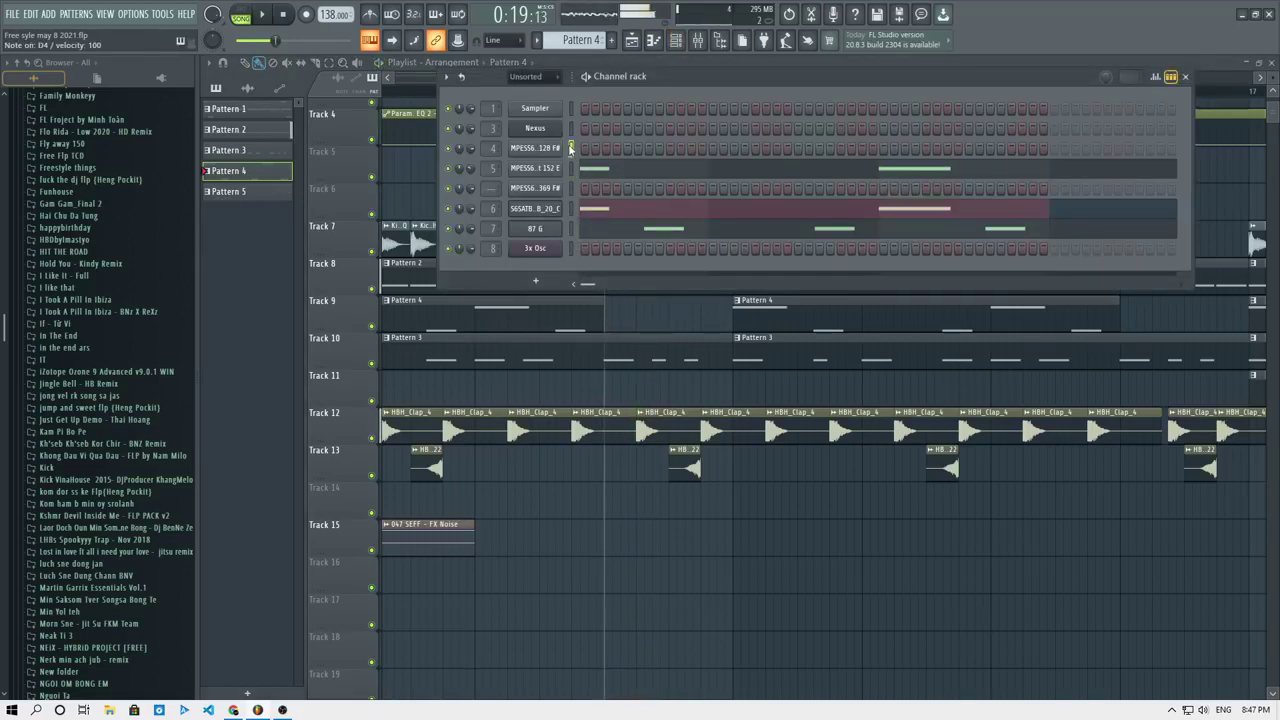
right_click(515, 147)
click(600, 150)
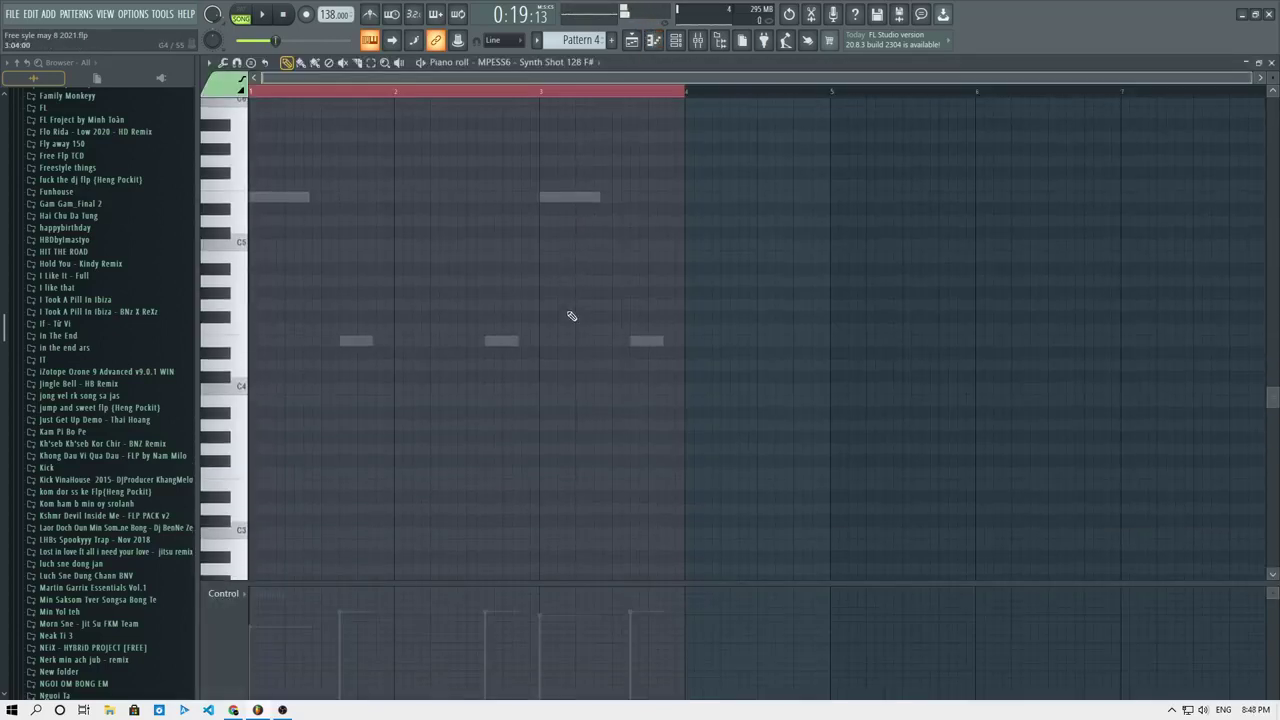
scroll(626, 304, down, 4)
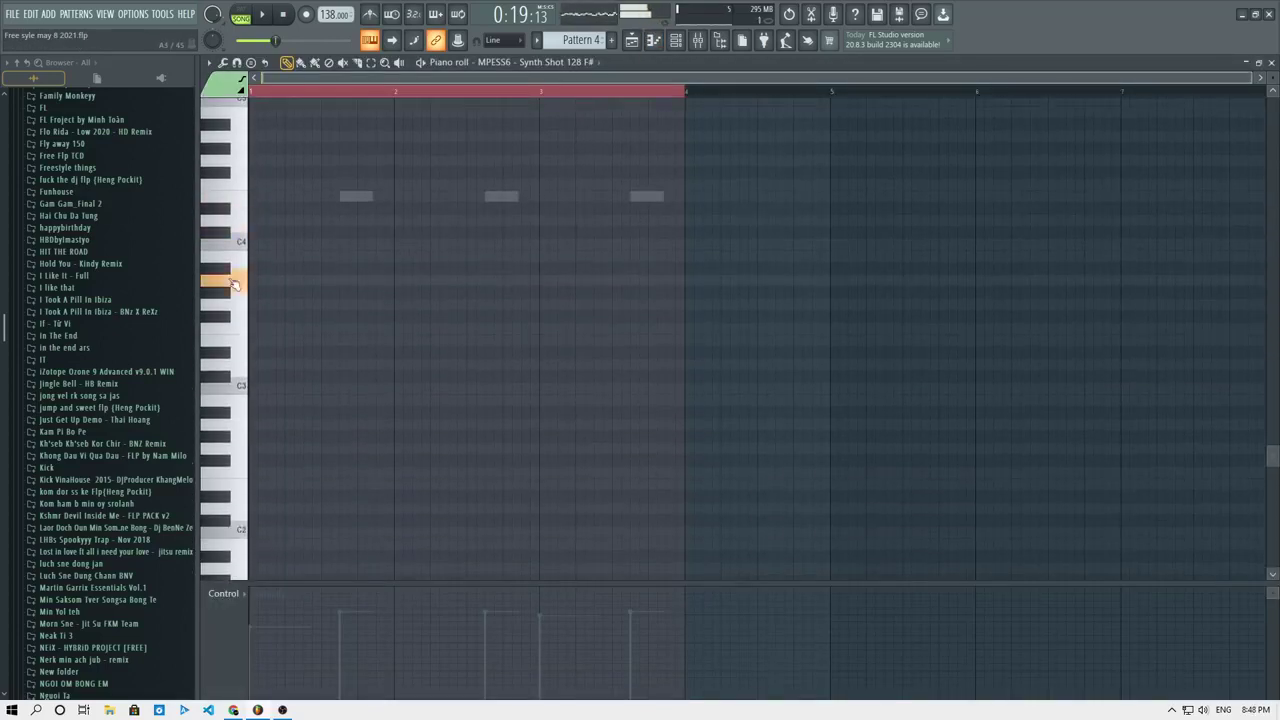
scroll(384, 256, up, 3)
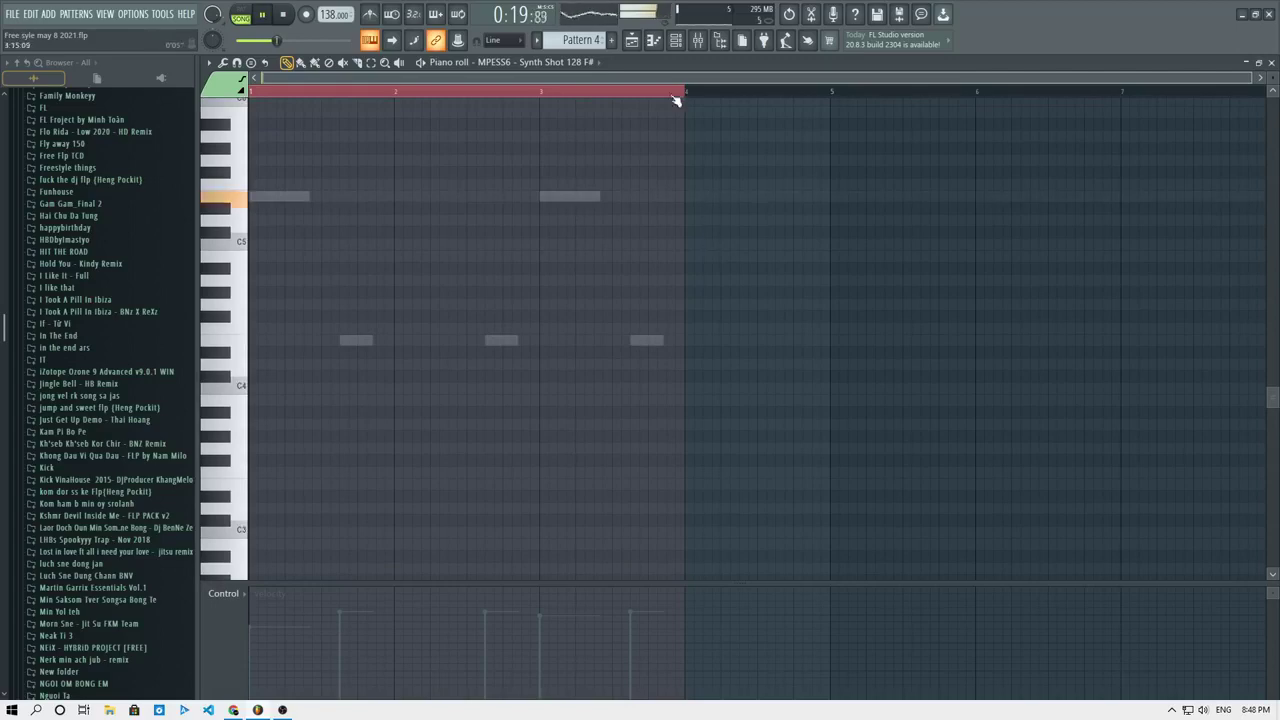
key(space)
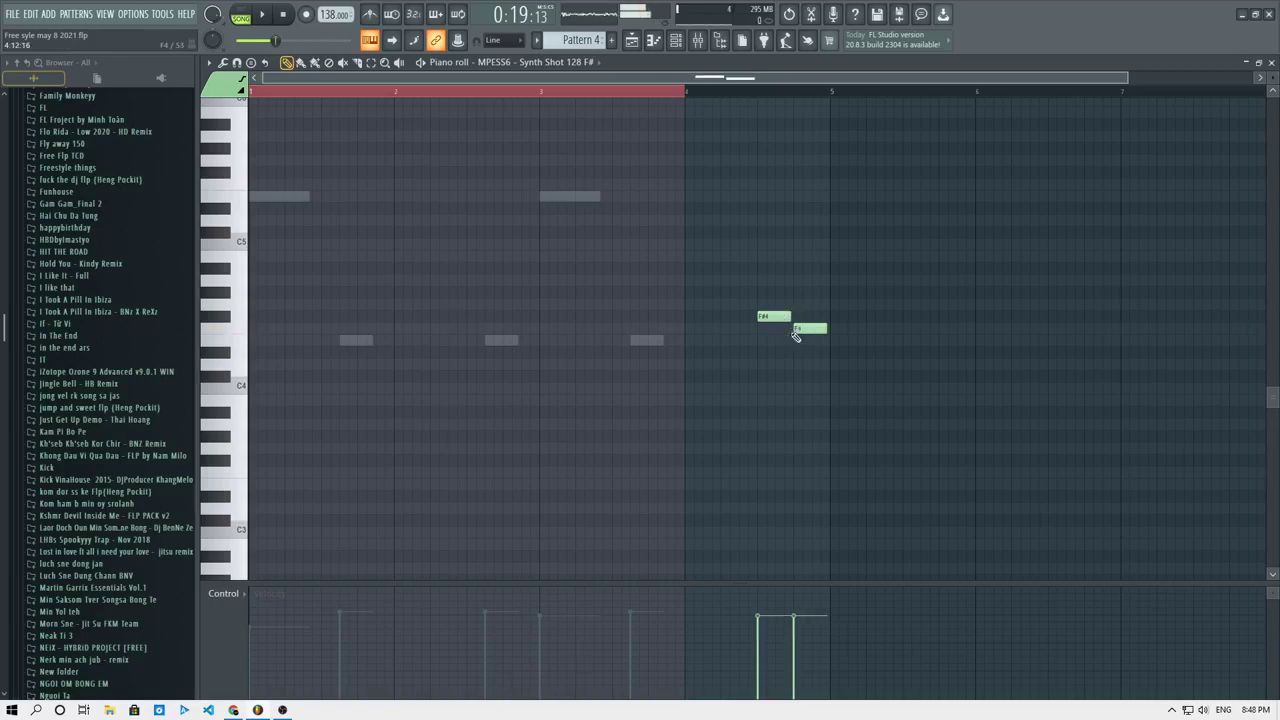
click(665, 95)
key(space)
key(F5)
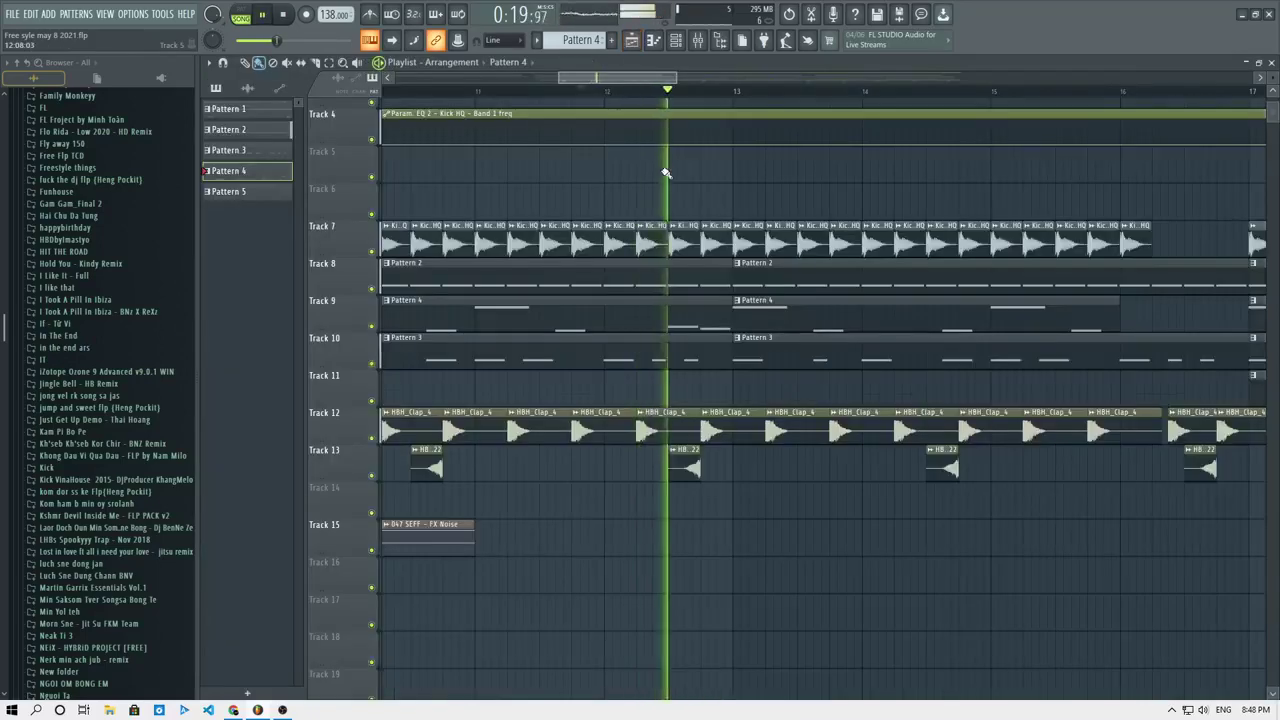
Delete the F#4 and F4 notes from the Synth Shot 128 F# channel and return to the playlist.
key(F7)
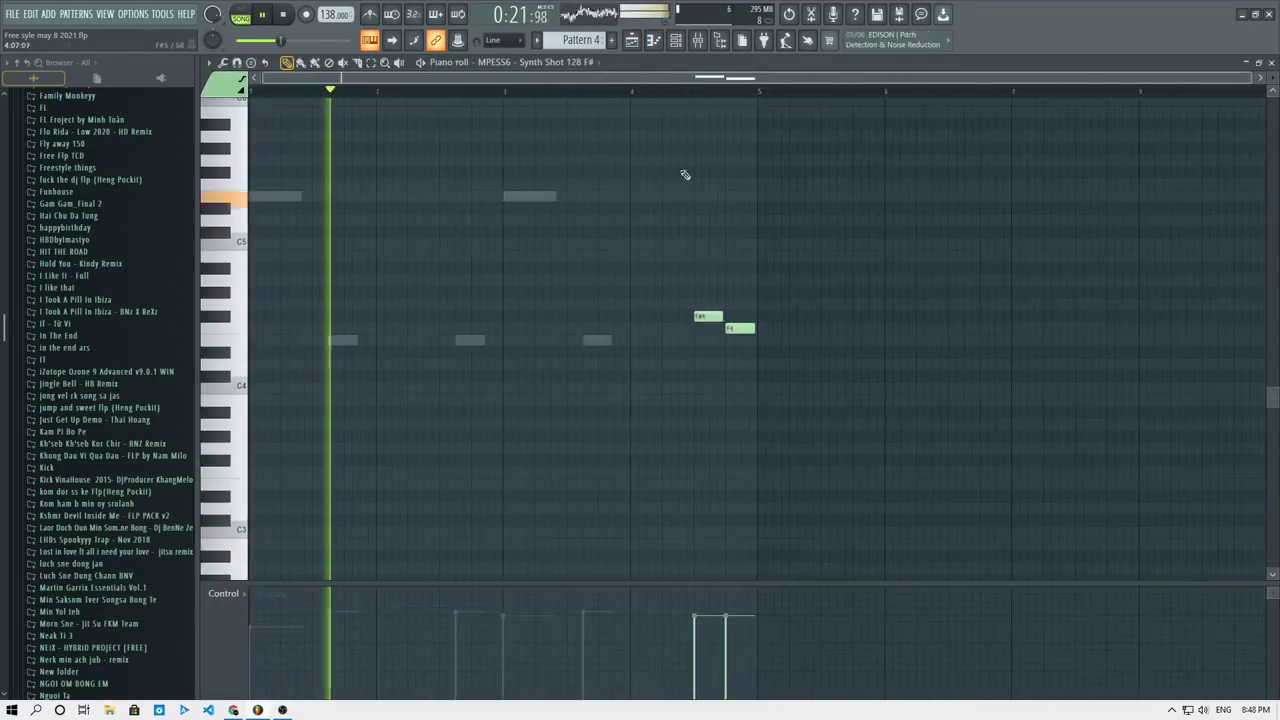
click(627, 96)
right_click(708, 316)
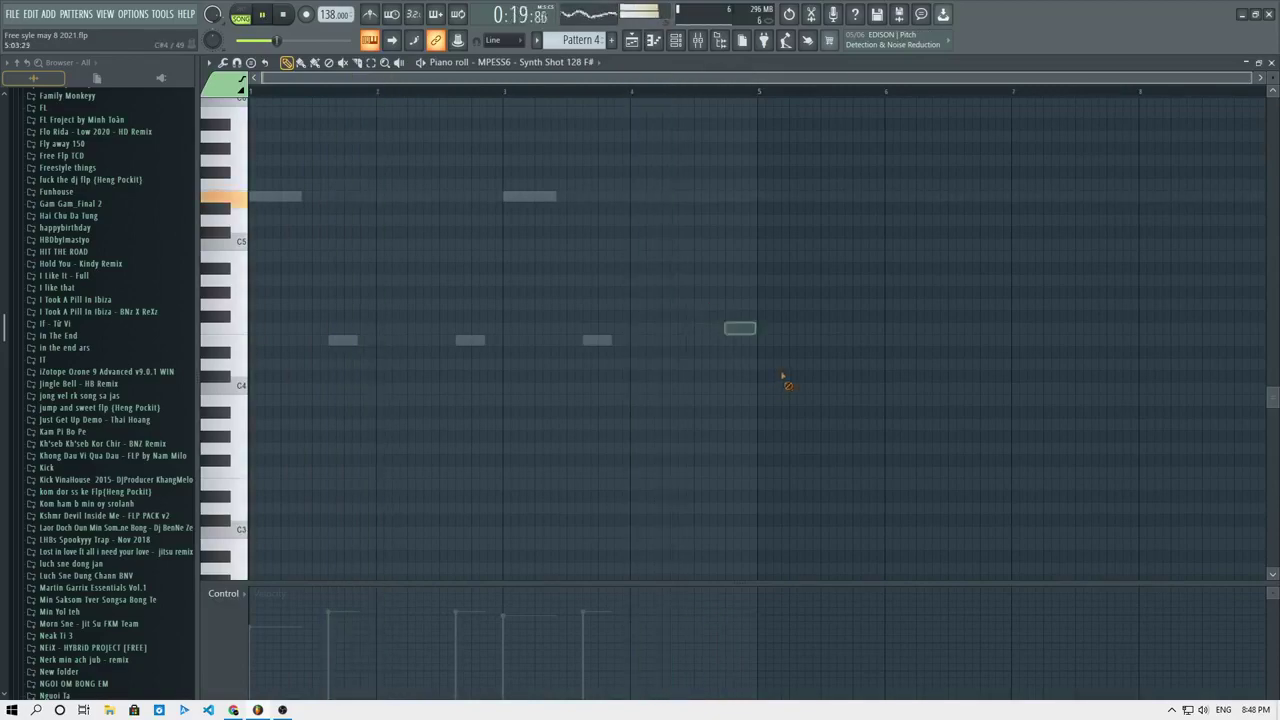
key(F5)
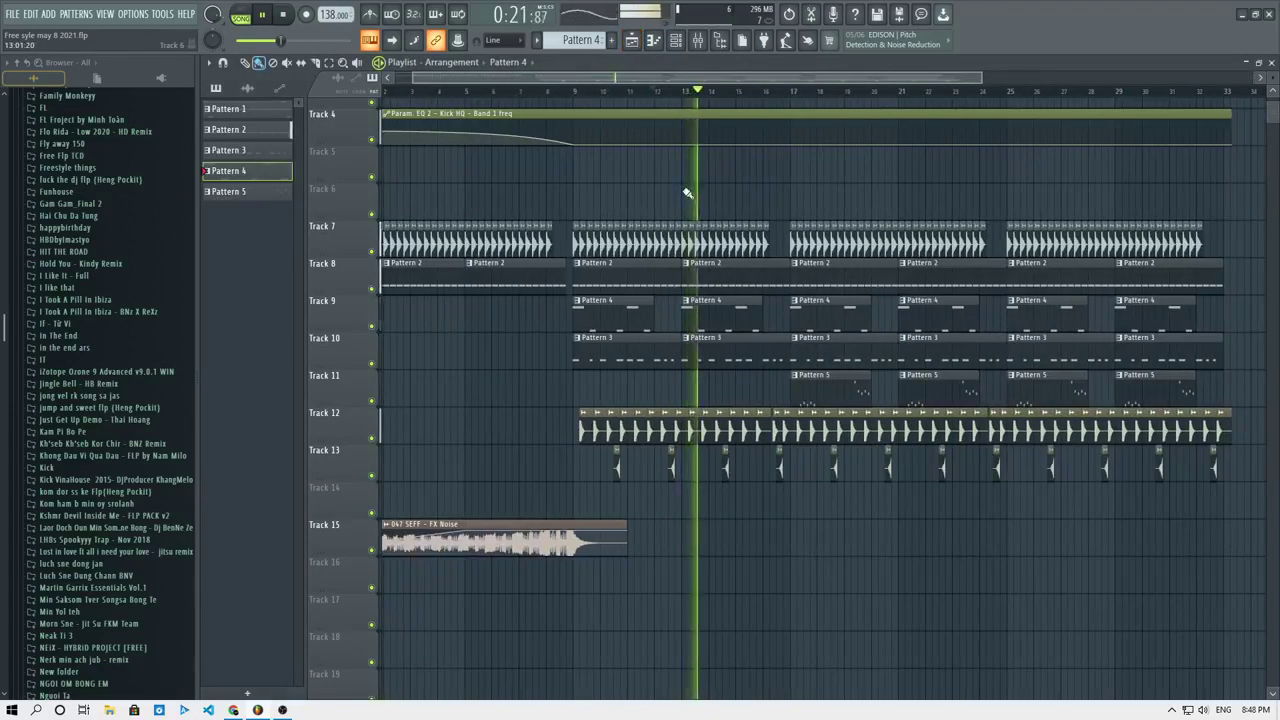
Play the arrangement from bar 13 past bar 17, examining the Pattern 4 and Pattern 5 clips and the mixer levels.
scroll(687, 193, up, 3)
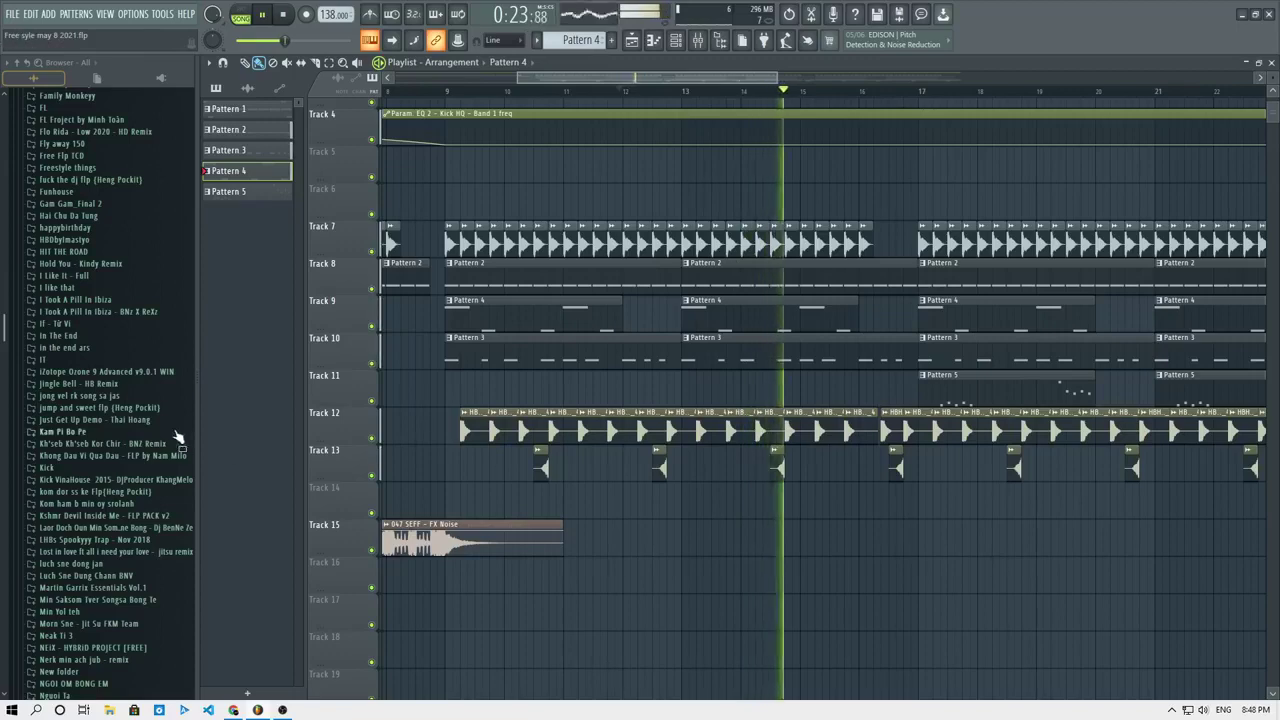
scroll(633, 341, down, 3)
scroll(651, 177, up, 4)
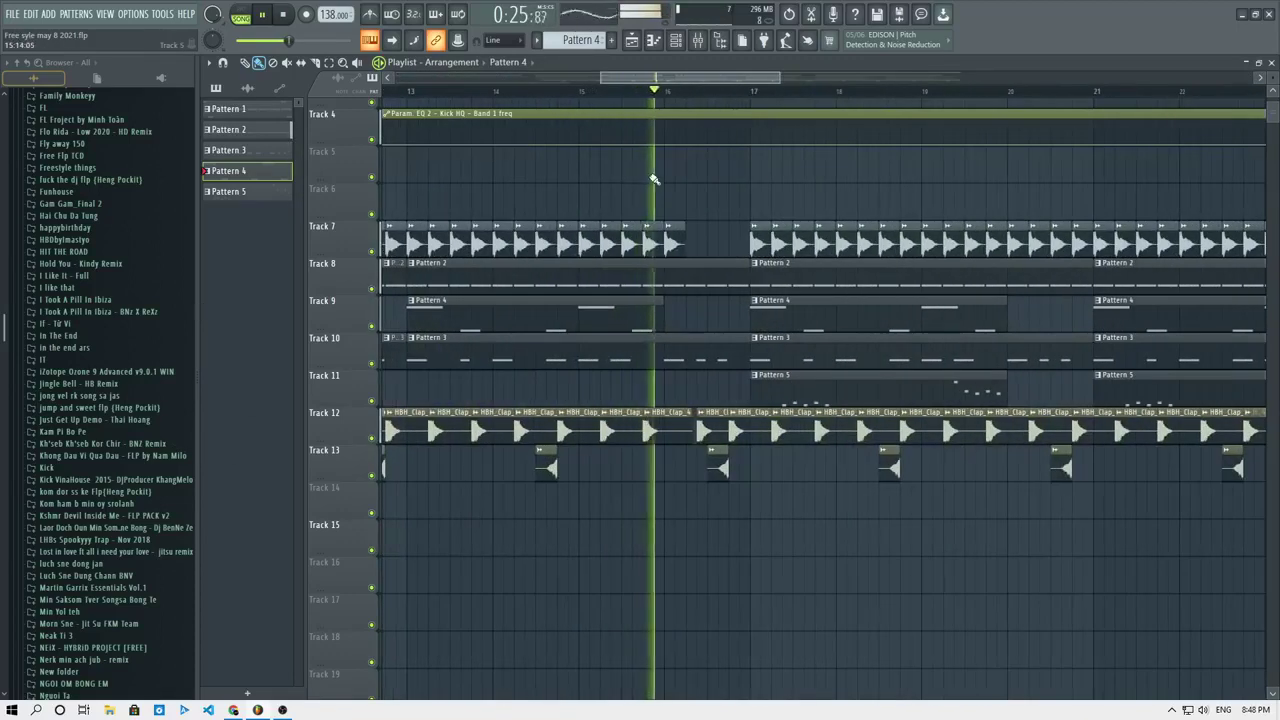
click(673, 42)
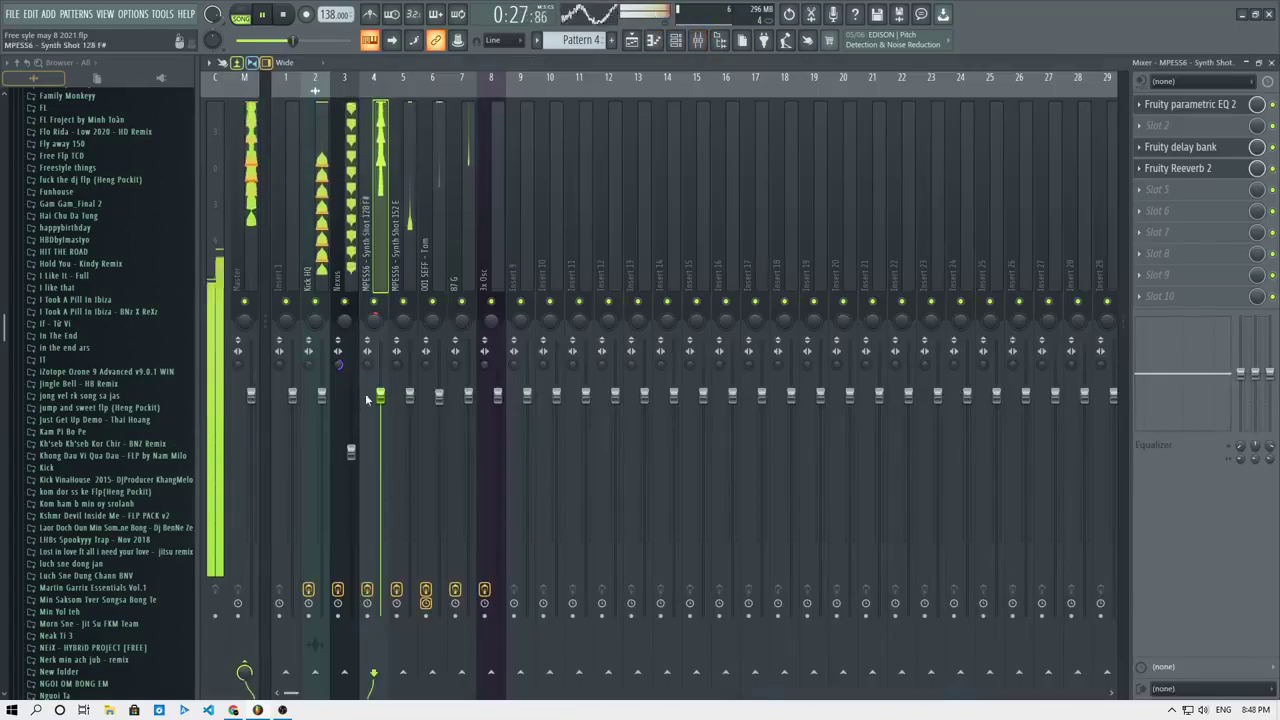
key(F5)
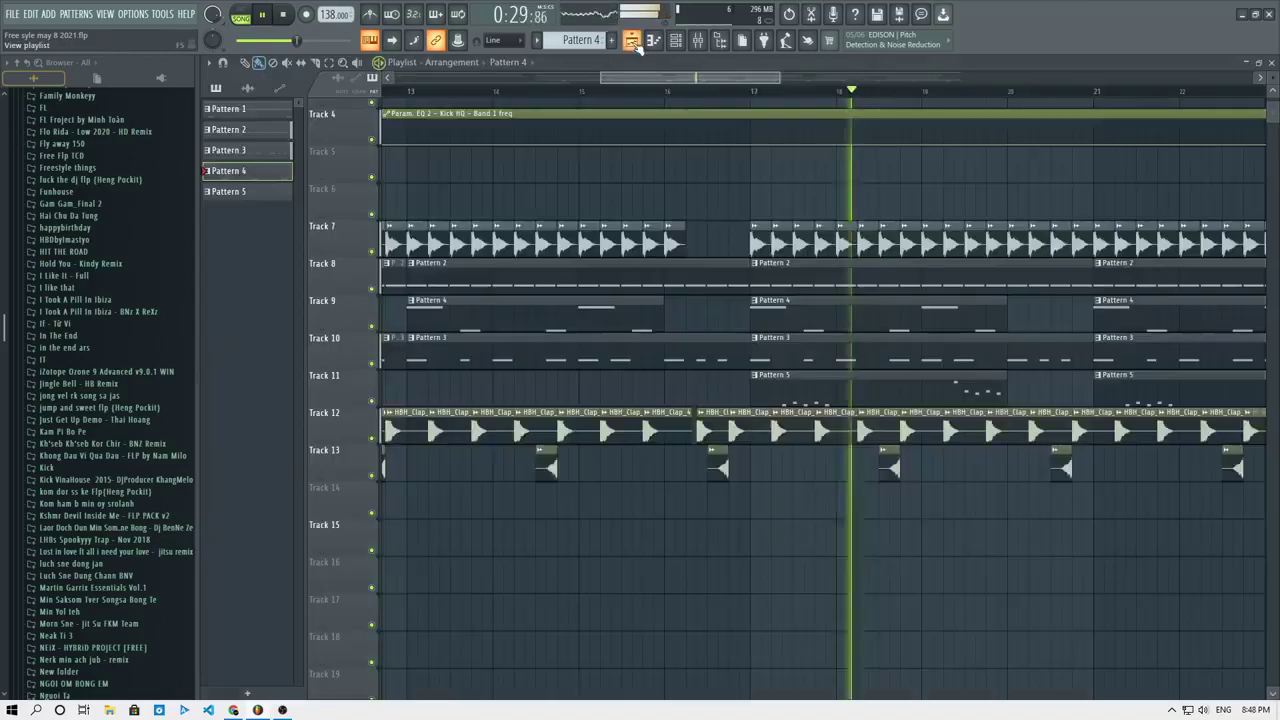
scroll(690, 280, down, 3)
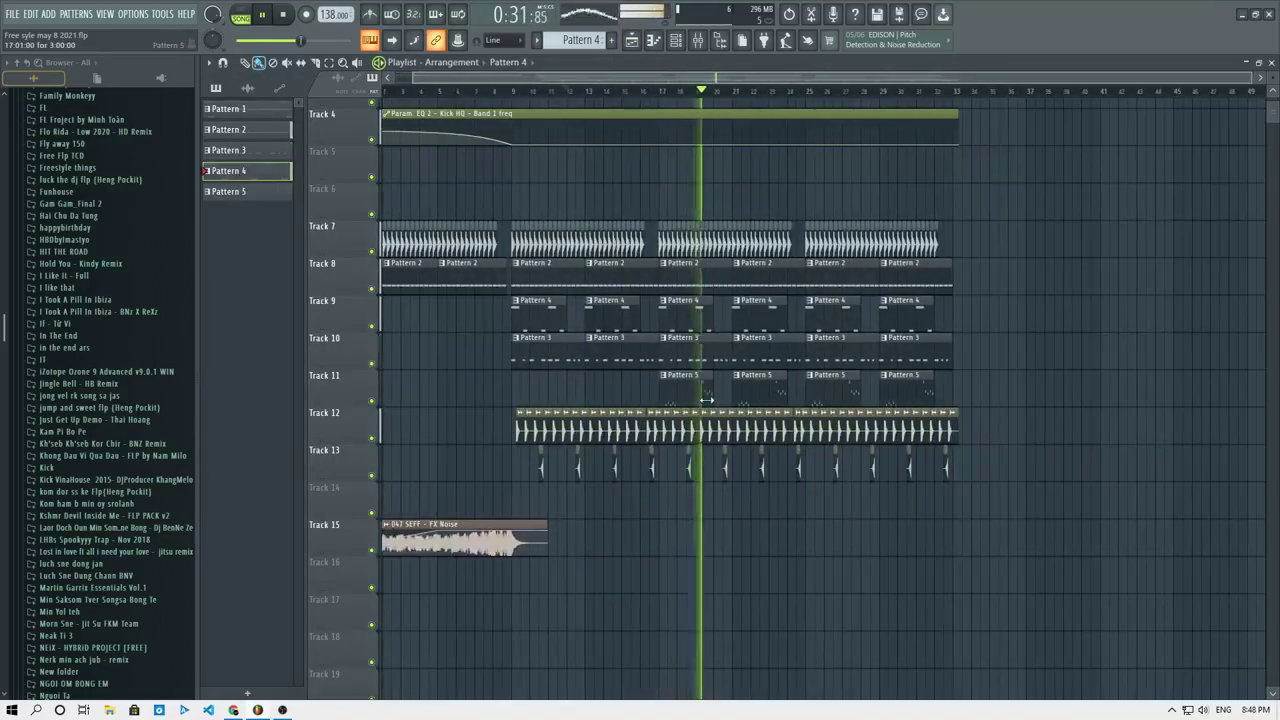
scroll(707, 400, up, 3)
scroll(714, 393, down, 4)
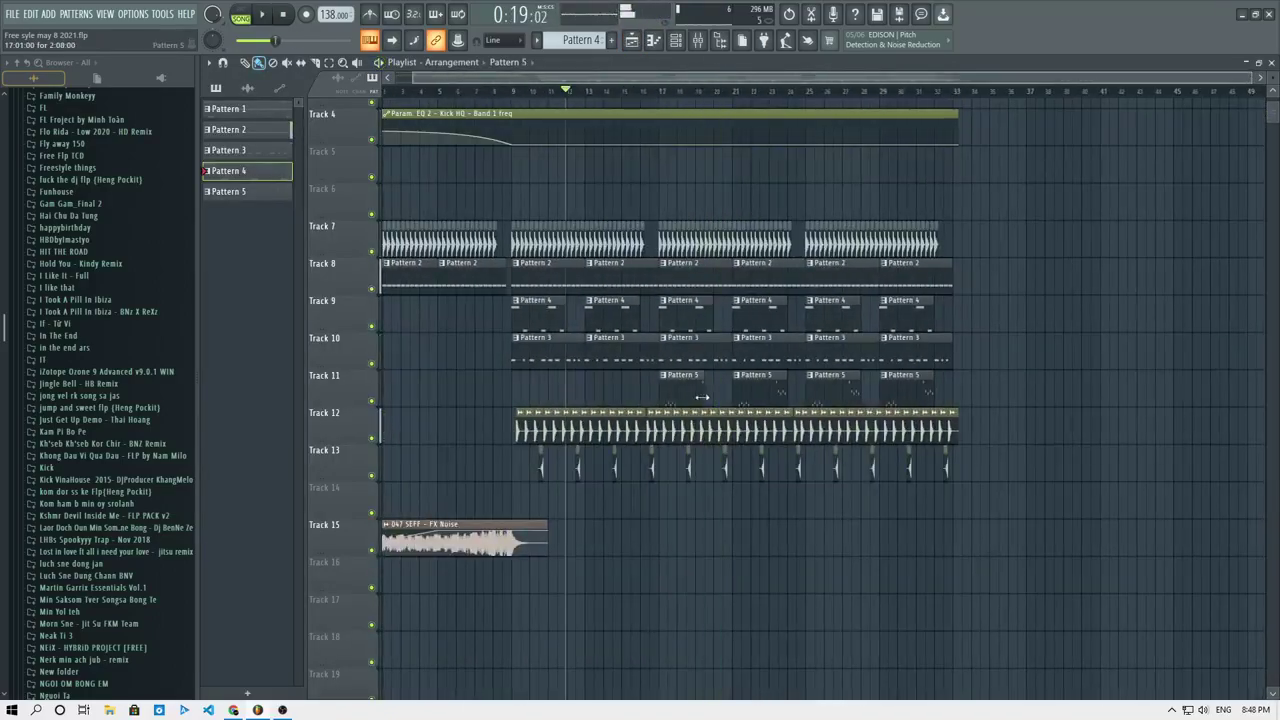
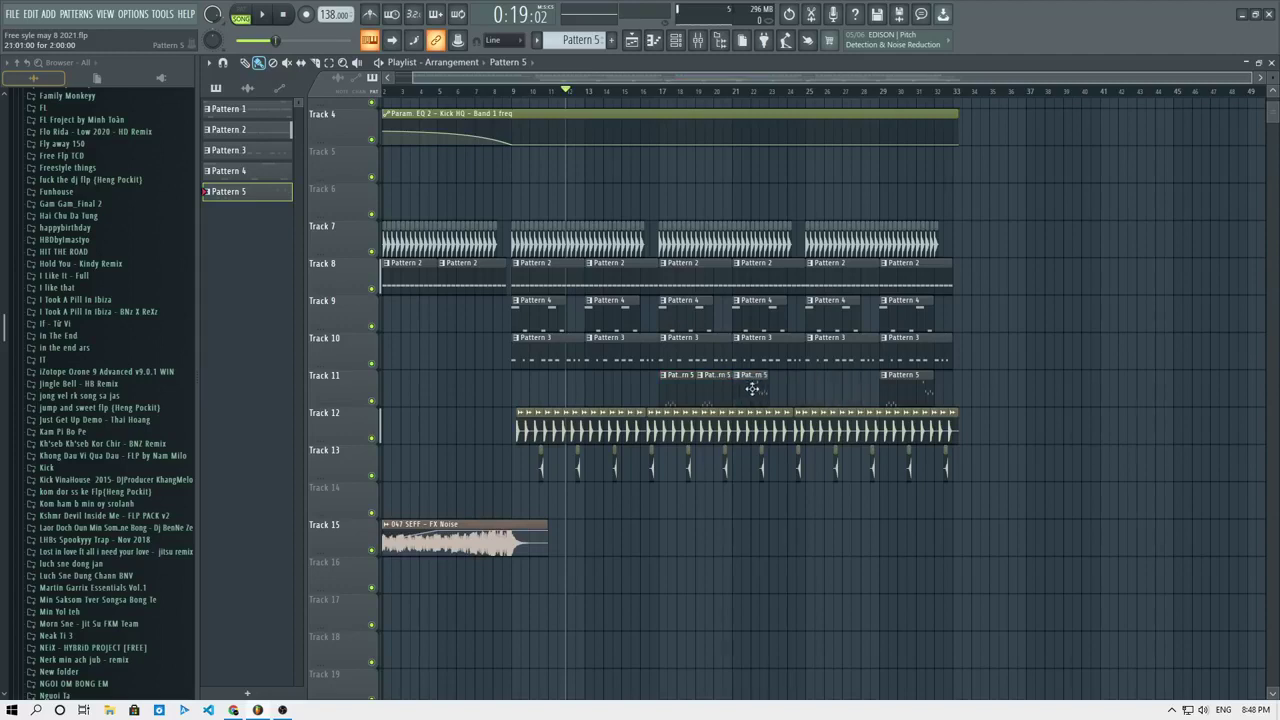
Delete the old Pattern 5 clip at bar 29 on Track 11 and duplicate the four two-bar Pattern 5 clips starting at bar 17.
right_click(906, 389)
key(space)
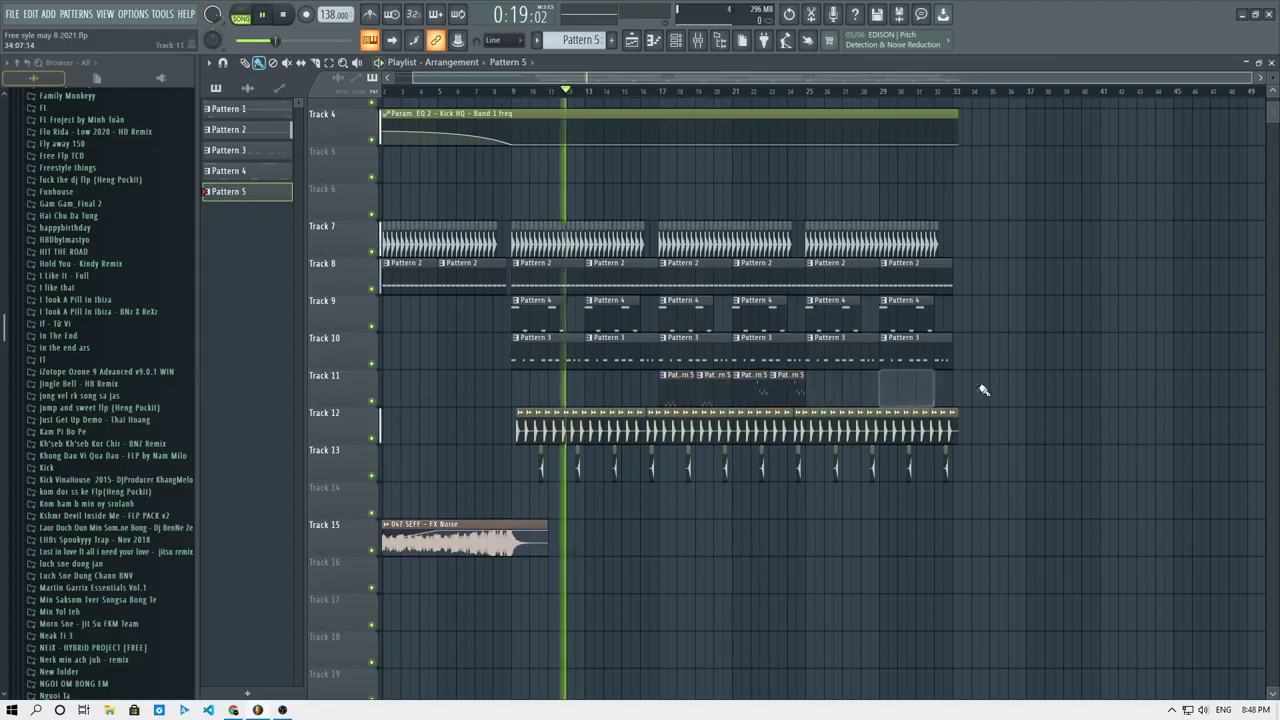
ctrl+drag(834, 392, 675, 386)
key(ctrl+b)
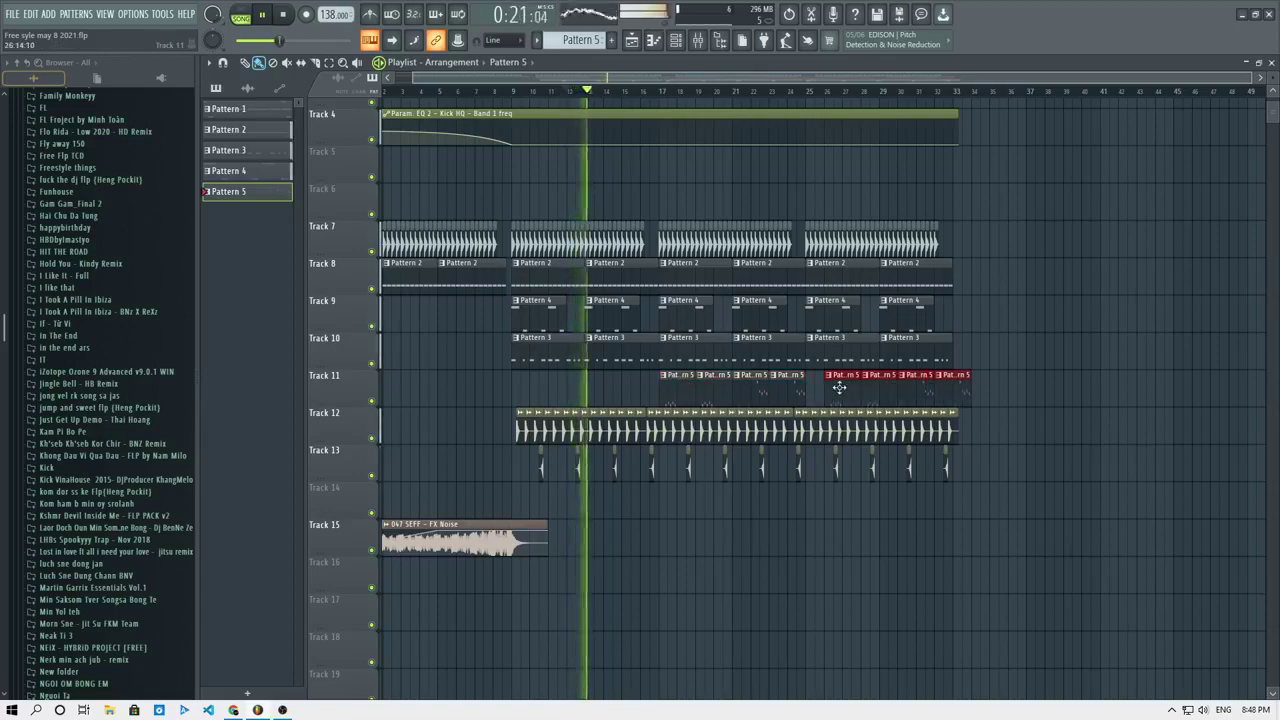
Open Pattern 4's 87 G notes, shift the E4 notes to beat 2 of bars 1 to 3, and delete the middle one.
click(716, 93)
scroll(720, 97, up, 5)
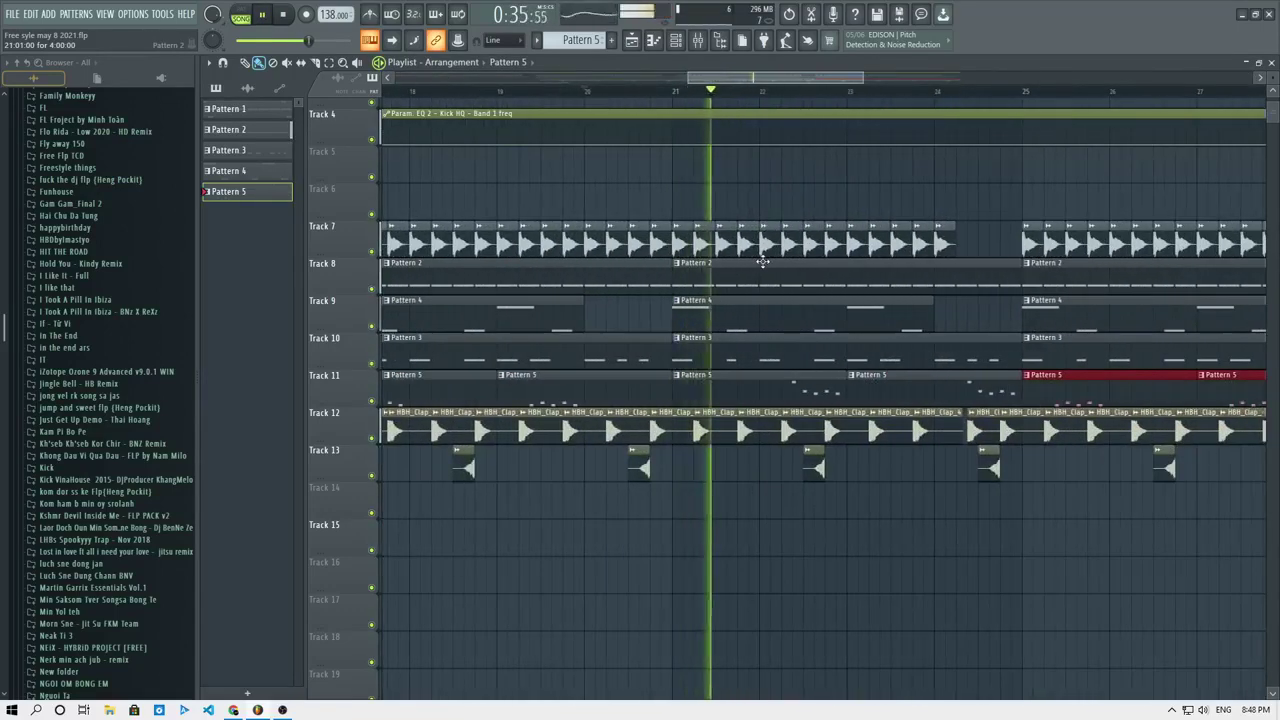
scroll(763, 261, down, 5)
scroll(766, 268, up, 5)
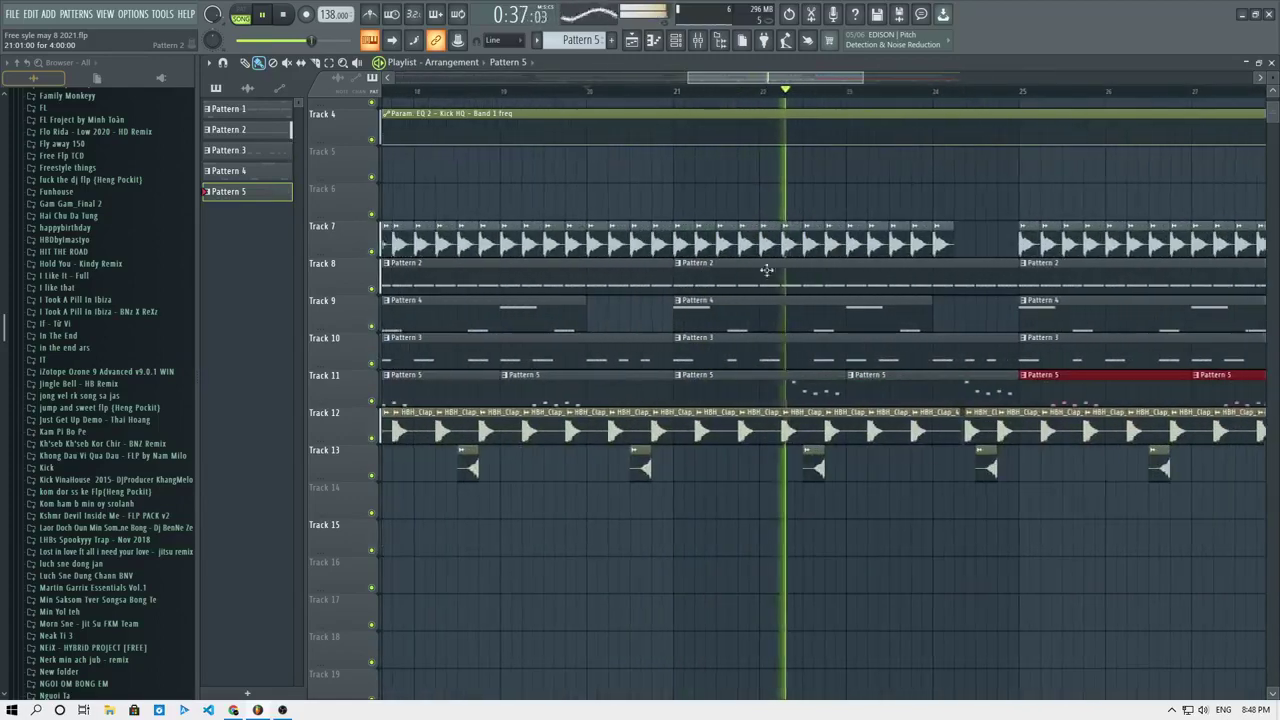
double_click(742, 328)
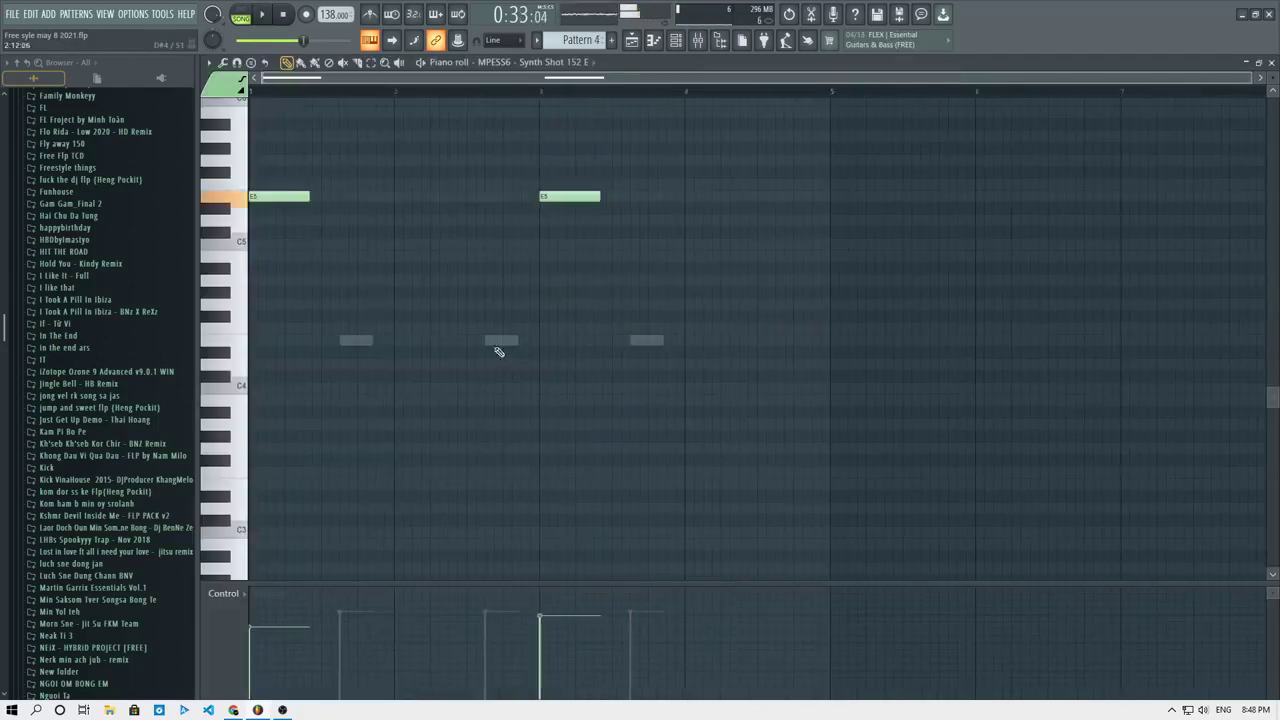
click(580, 340)
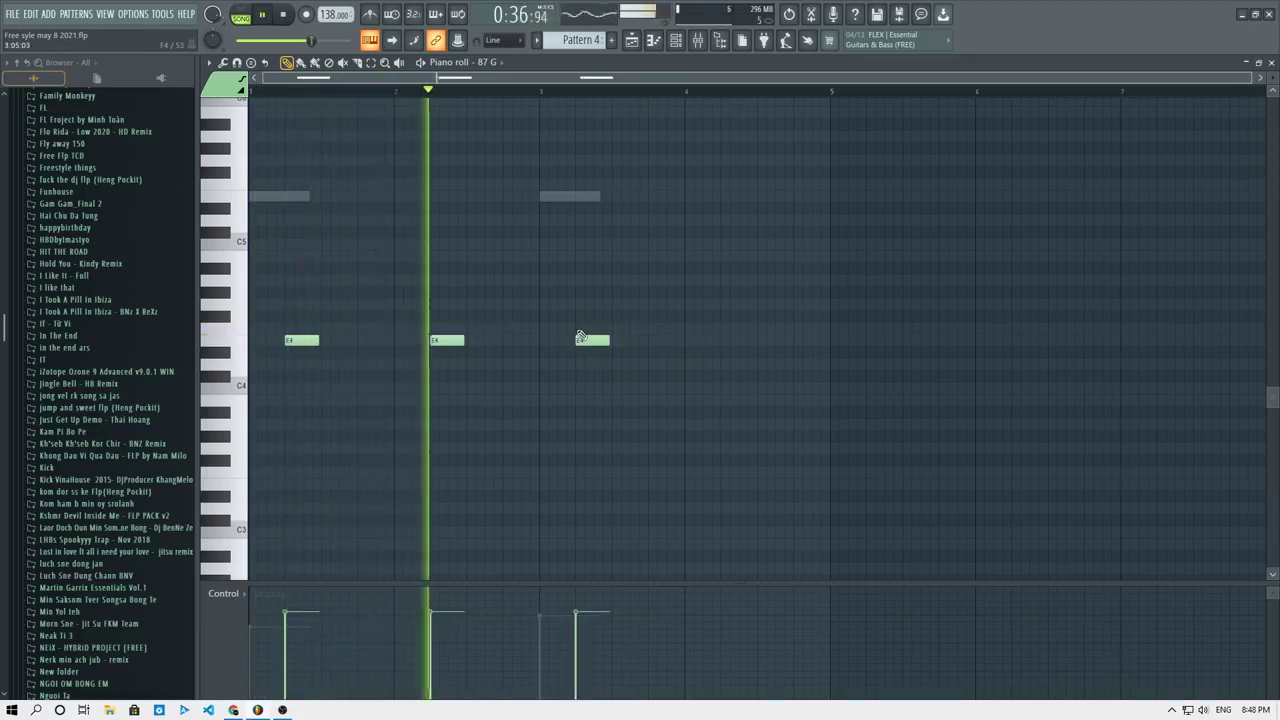
right_click(447, 340)
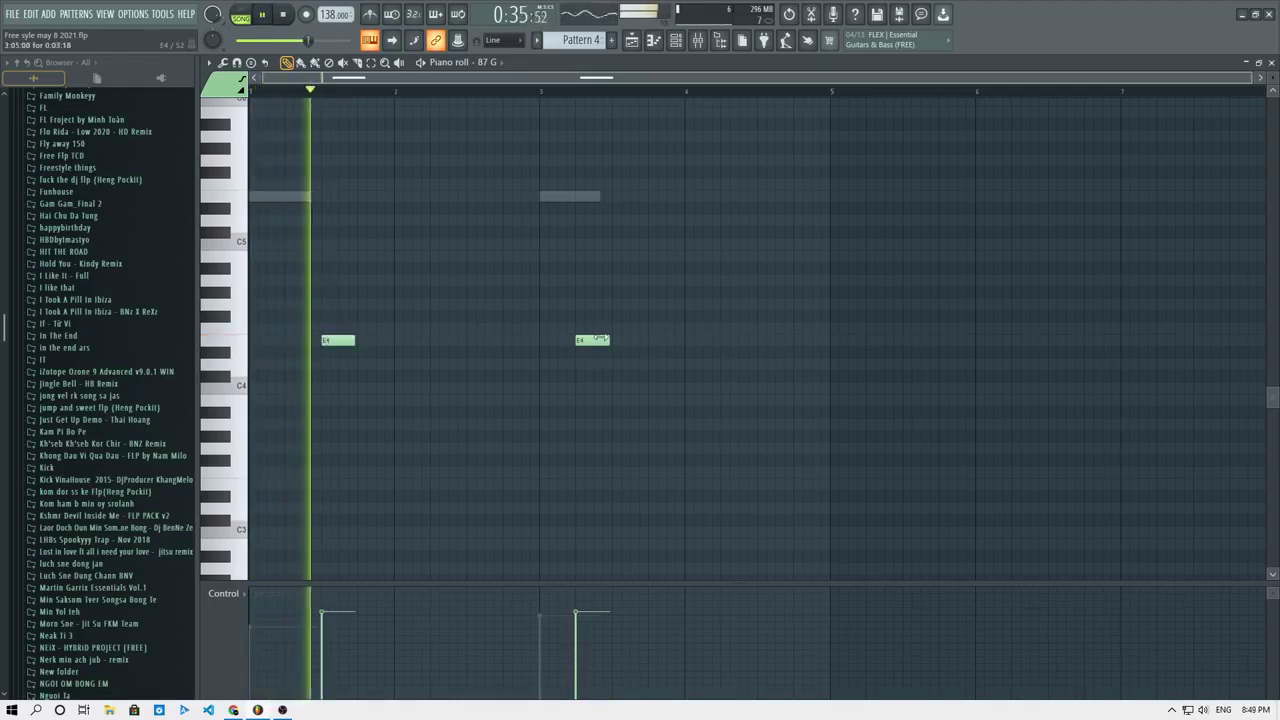
Reposition the two remaining E4 notes in the 87 G channel to beat 4 of bars 1 and 3, and return to the playlist.
key(space)
right_click(592, 340)
right_click(341, 340)
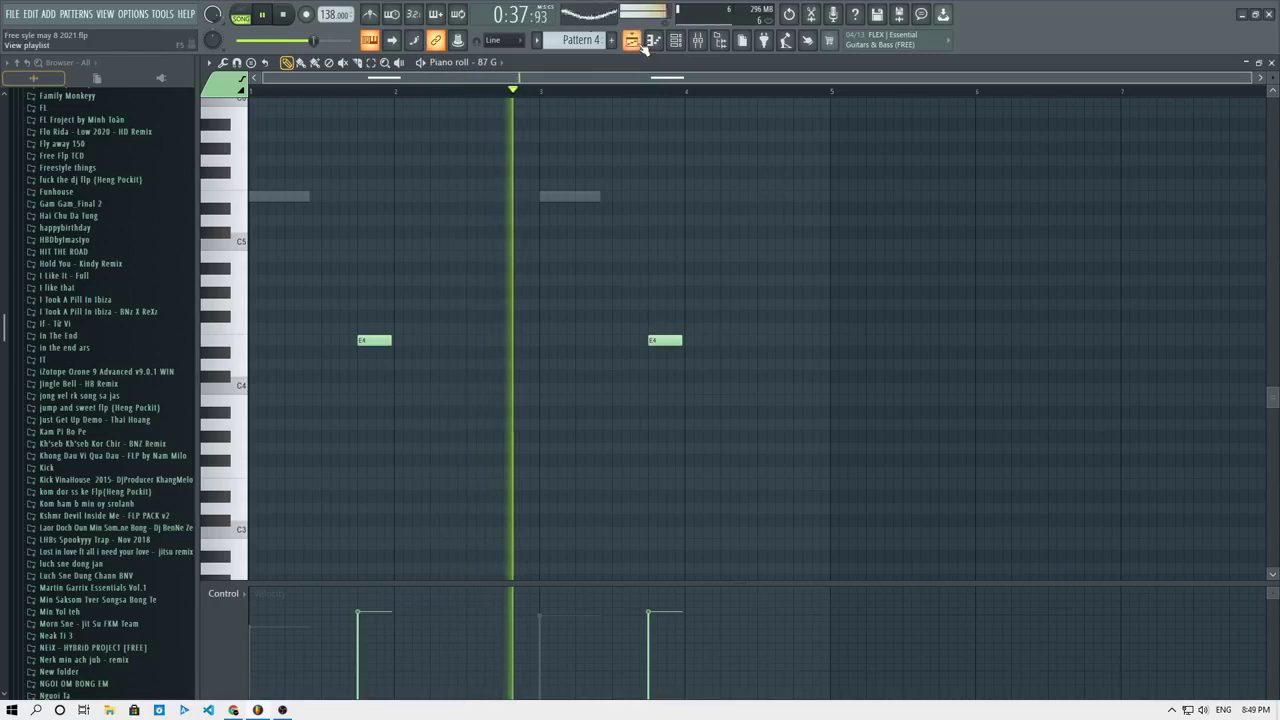
key(F5)
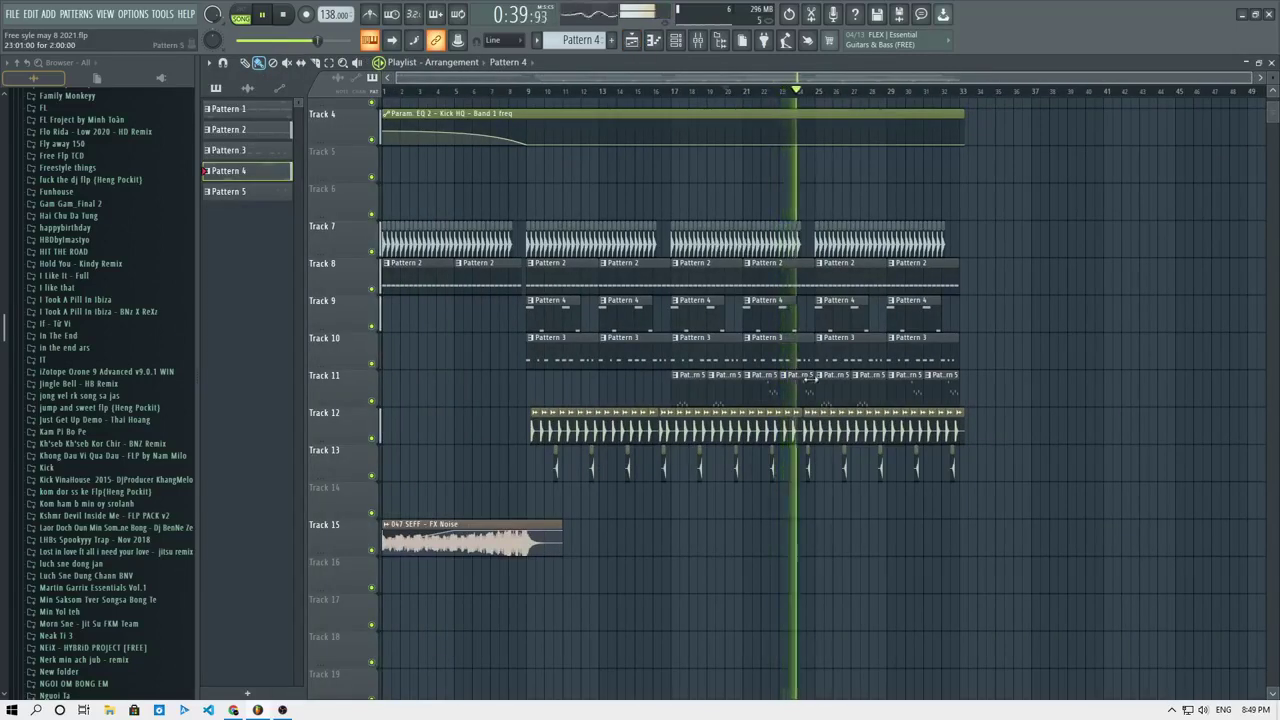
Stop playback, switch to the Facebook Live Producer page to read the live comments, and return to FL Studio.
key(space)
key(alt+Tab)
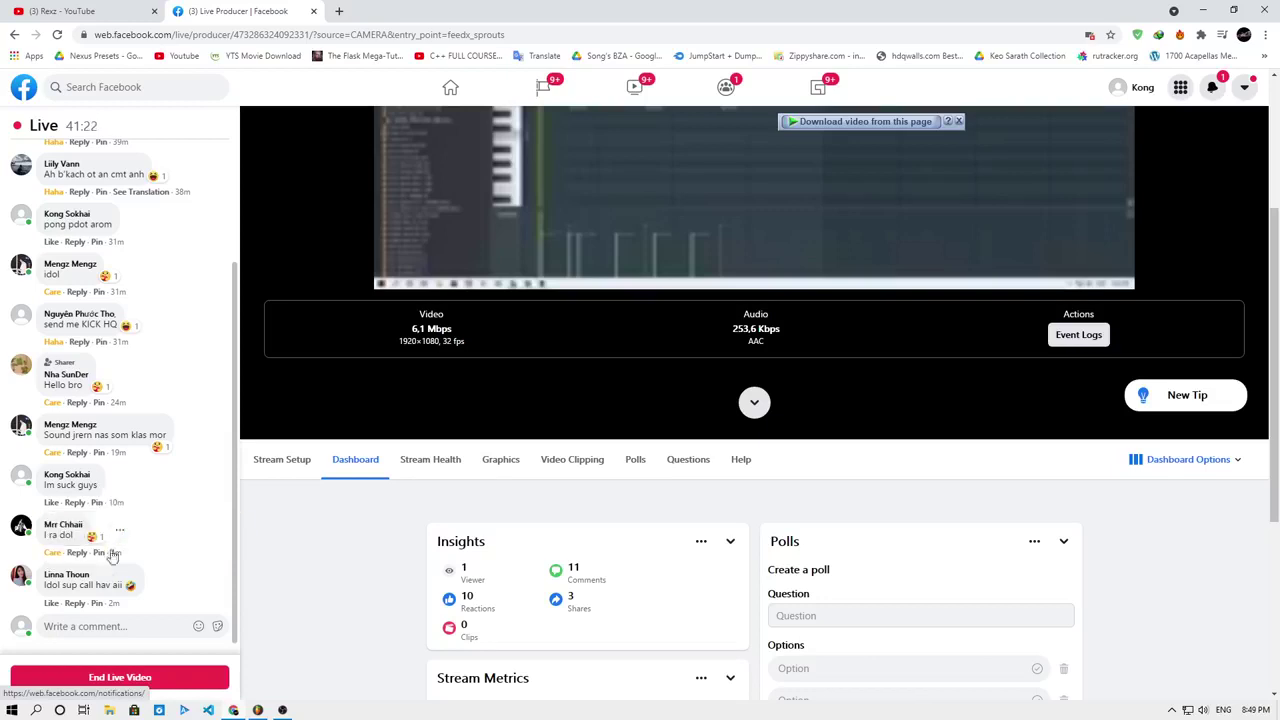
click(257, 710)
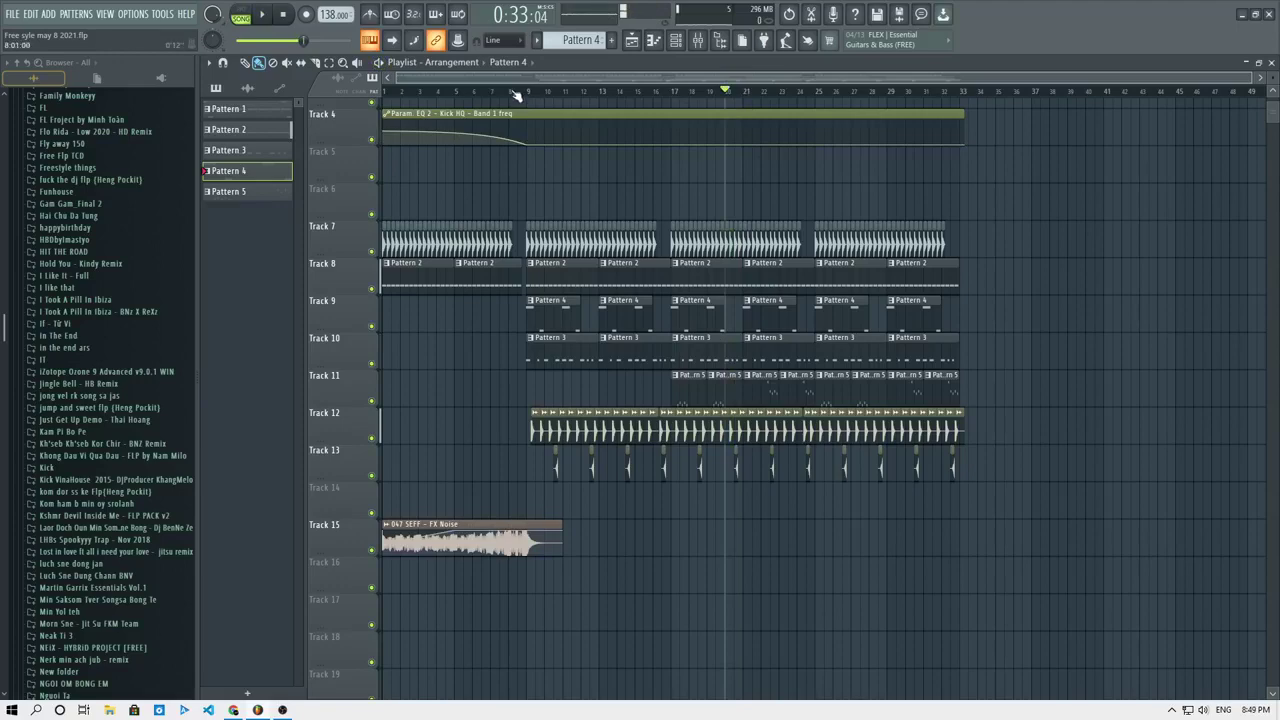
Play the arrangement from bar 8 onward to hear the drop with the revised Pattern 4 and Pattern 5 clips.
key(space)
ctrl+scroll(537, 449, up, 3)
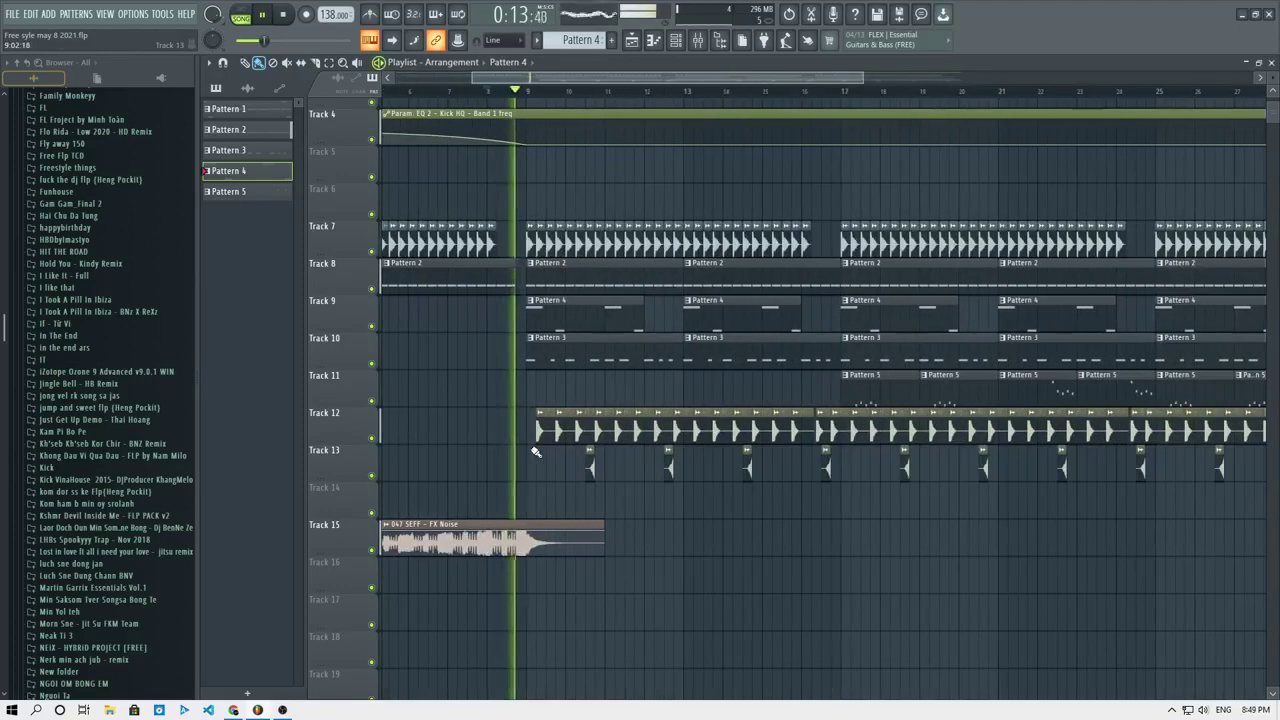
ctrl+scroll(585, 427, down, 3)
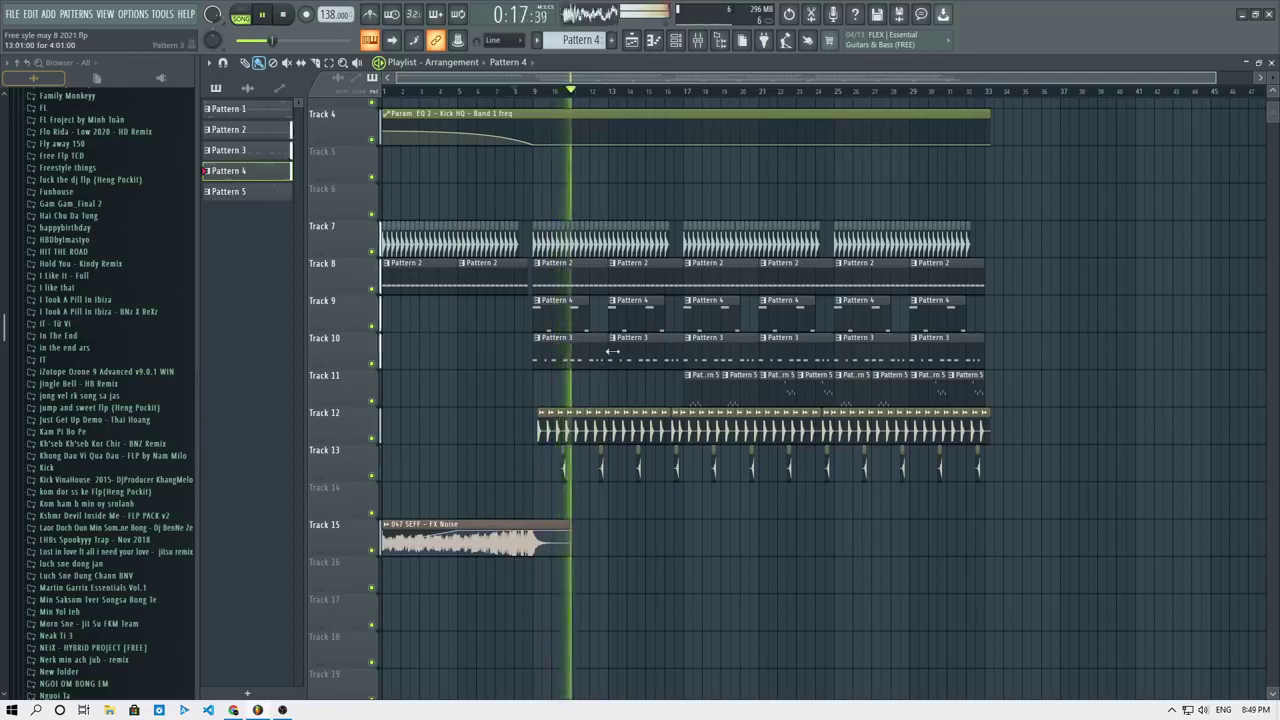
ctrl+scroll(609, 352, up, 3)
ctrl+scroll(613, 352, down, 3)
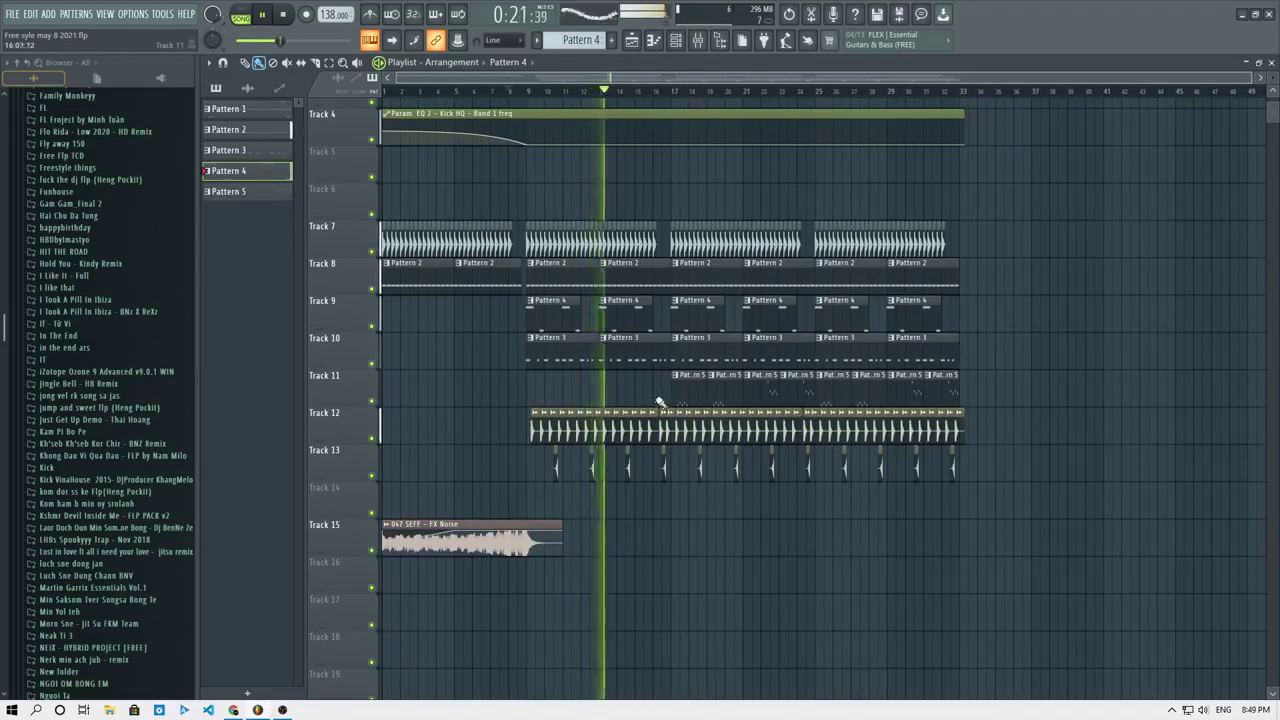
ctrl+scroll(659, 404, up, 3)
Look through the project and sample pack folders in the browser while the arrangement plays.
scroll(659, 404, down, 1)
scroll(121, 437, down, 8)
scroll(146, 431, down, 10)
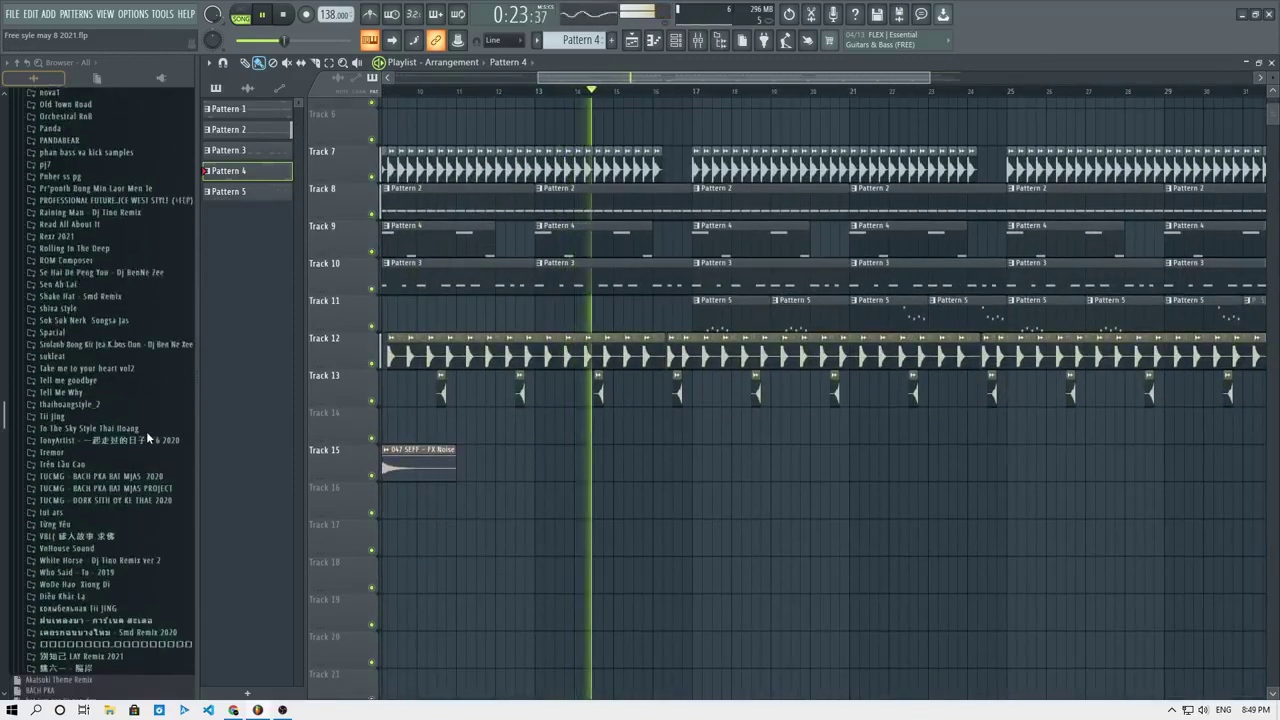
scroll(106, 316, down, 5)
scroll(106, 316, down, 8)
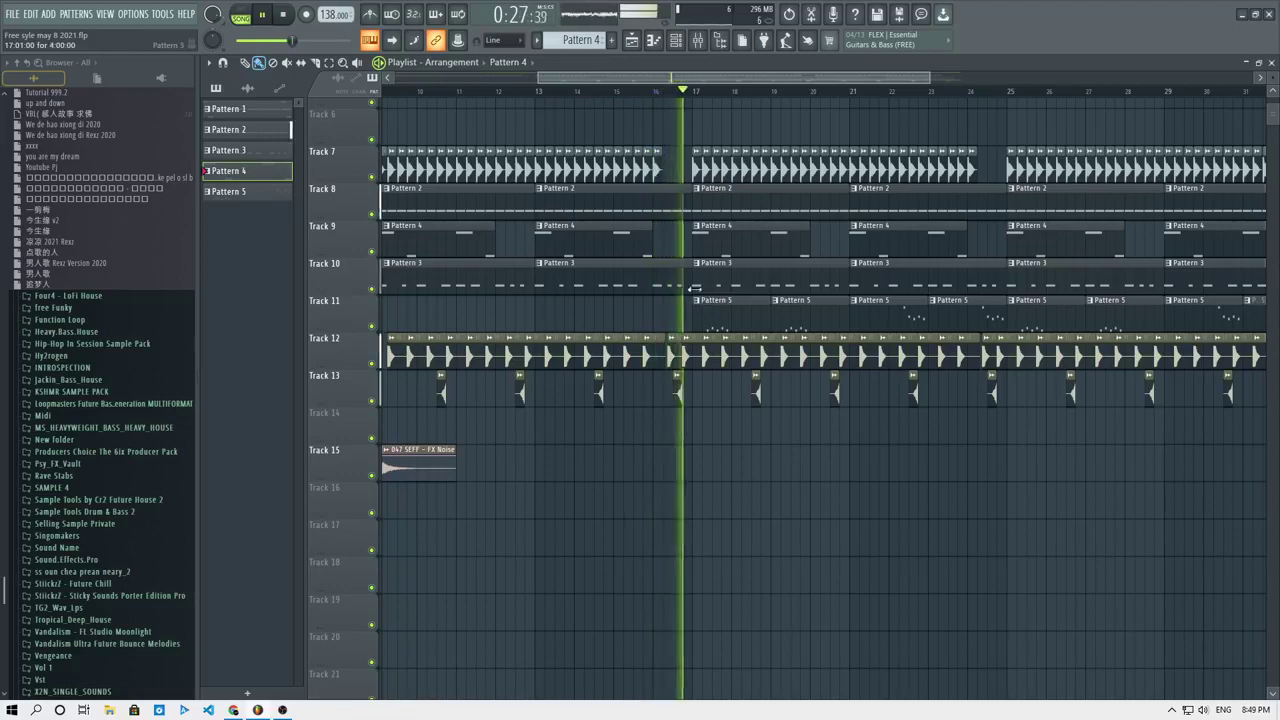
Shorten the Pattern 2 clip before bar 17 on Track 8 to end at bar 16, and replay the transition.
ctrl+scroll(674, 209, up, 3)
key(space)
drag(697, 79, 727, 82)
click(609, 92)
key(space)
drag(695, 215, 652, 215)
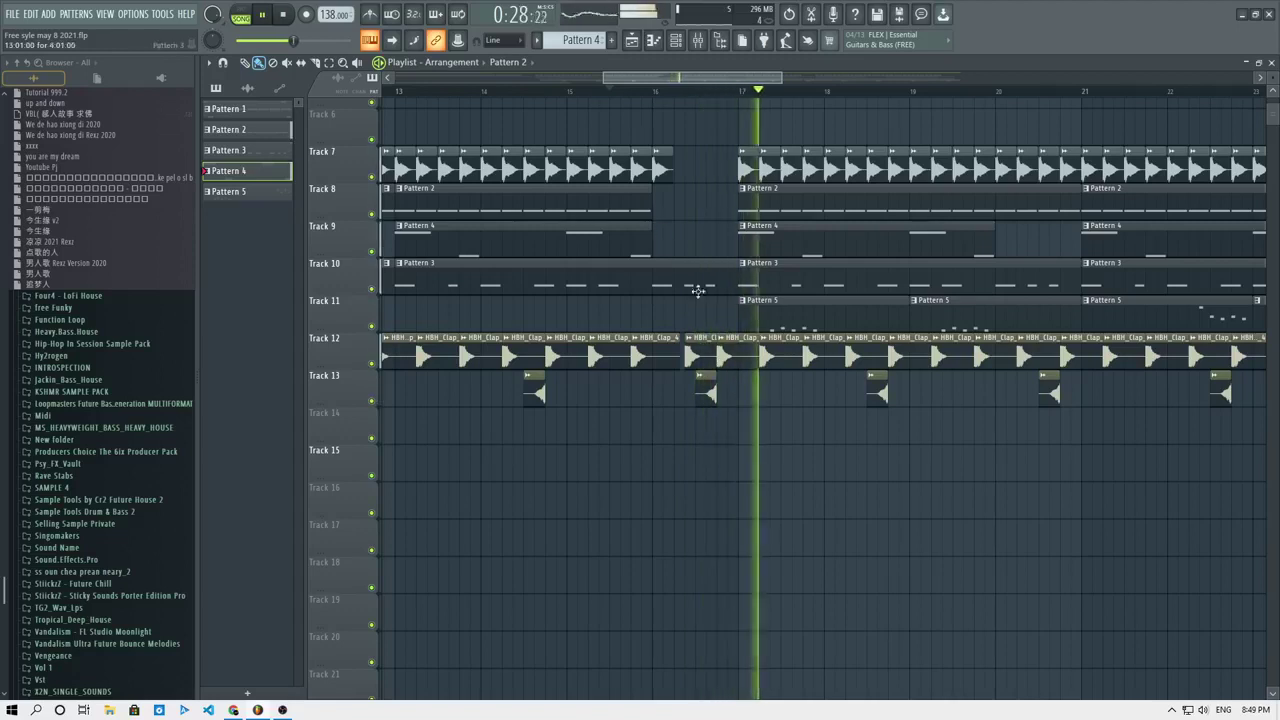
key(space)
click(656, 91)
key(space)
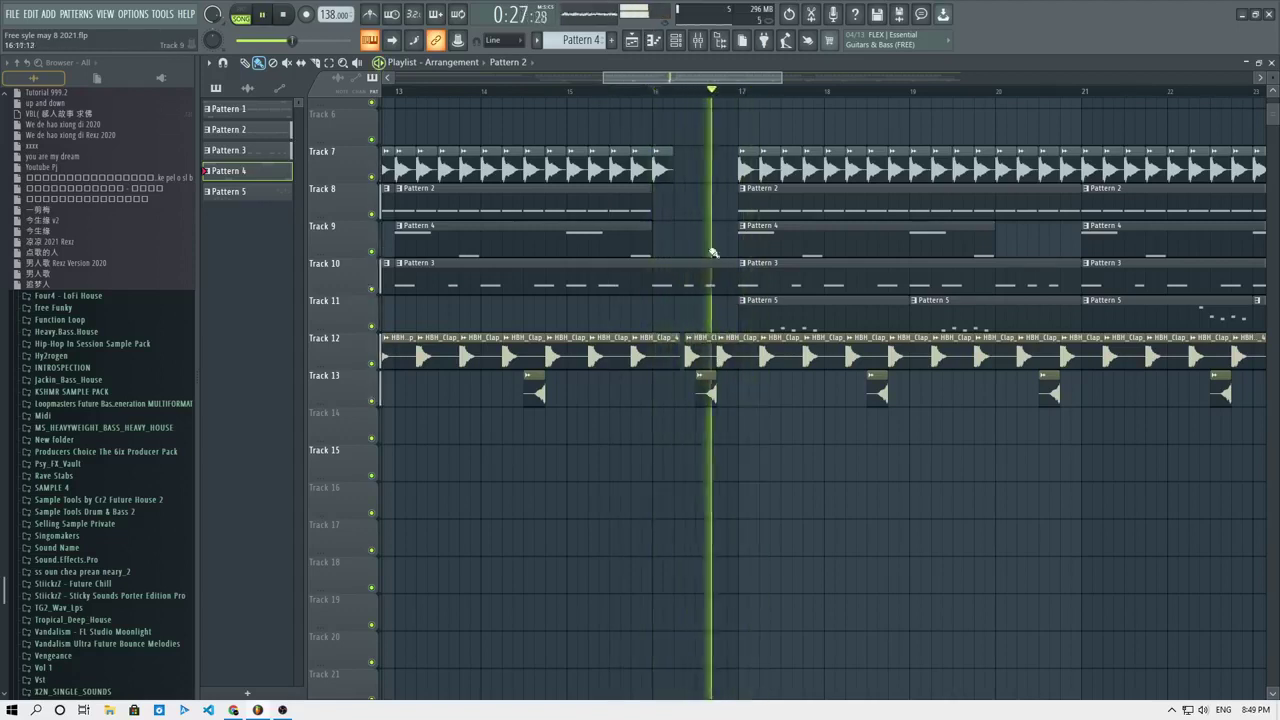
key(space)
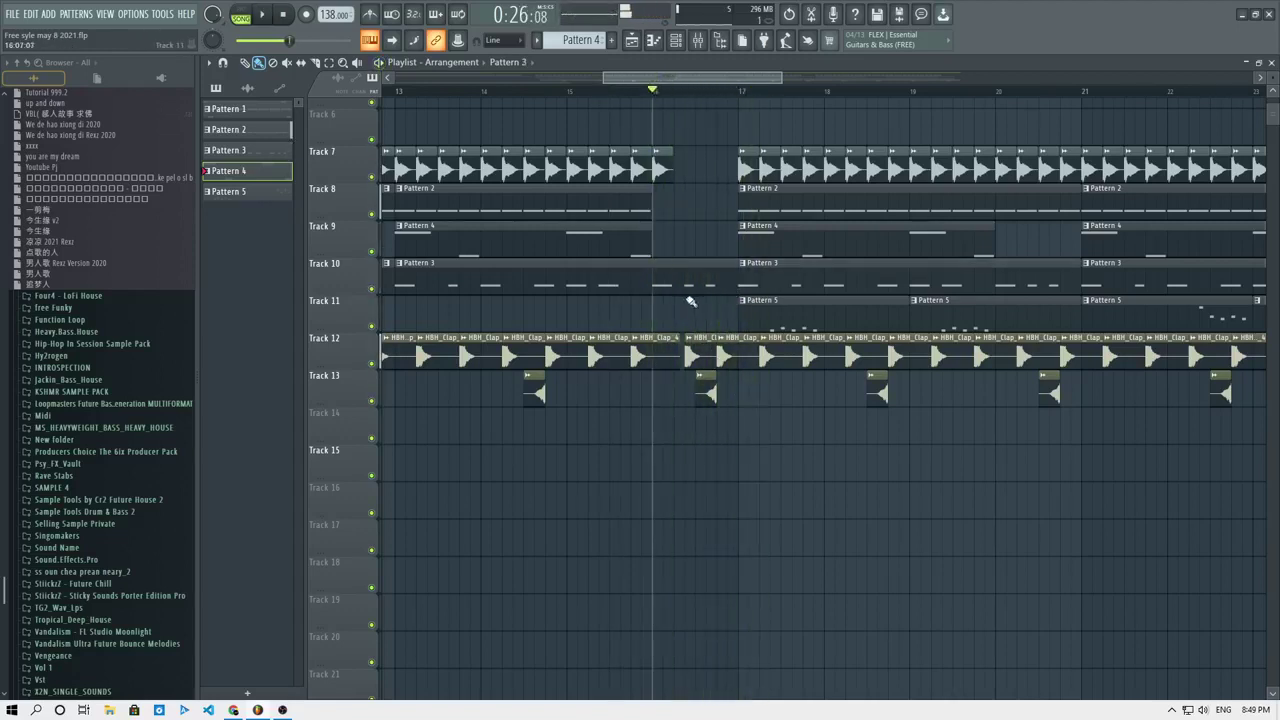
Add an E5 note at the start of bar 4 in Pattern 4's Synth Shot 152 E channel, and return to the playlist.
double_click(624, 235)
key(space)
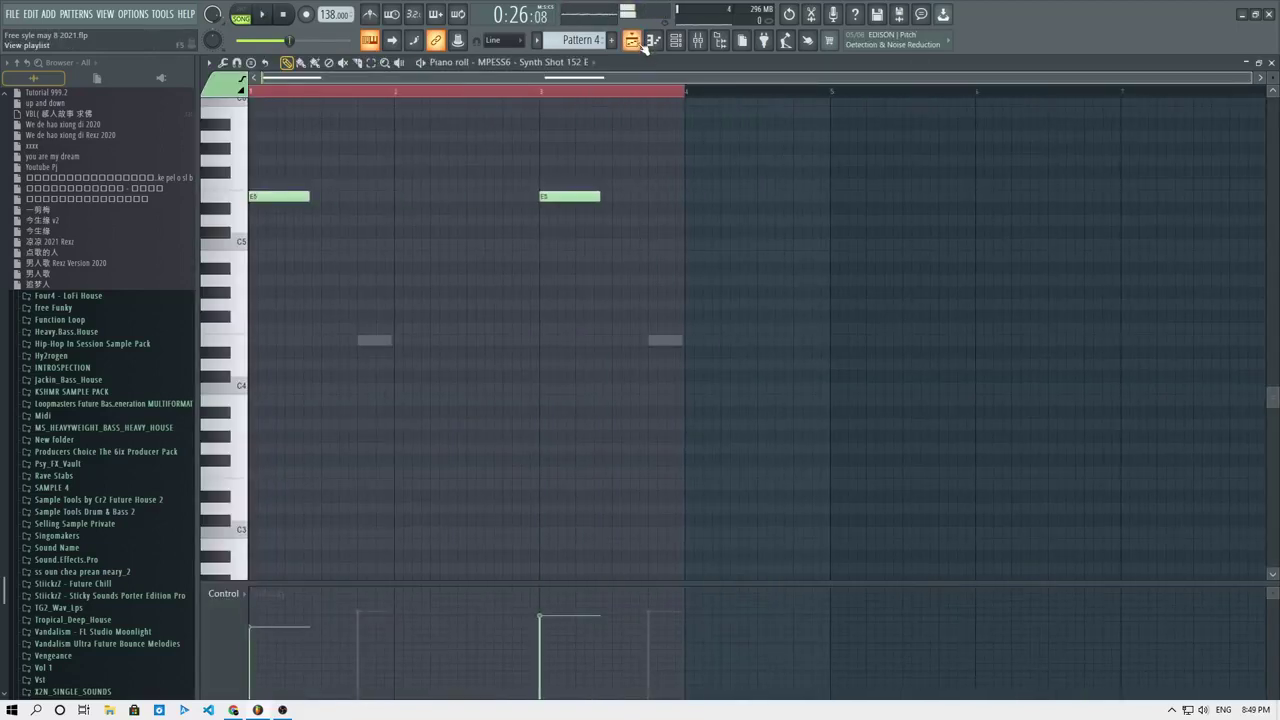
click(643, 47)
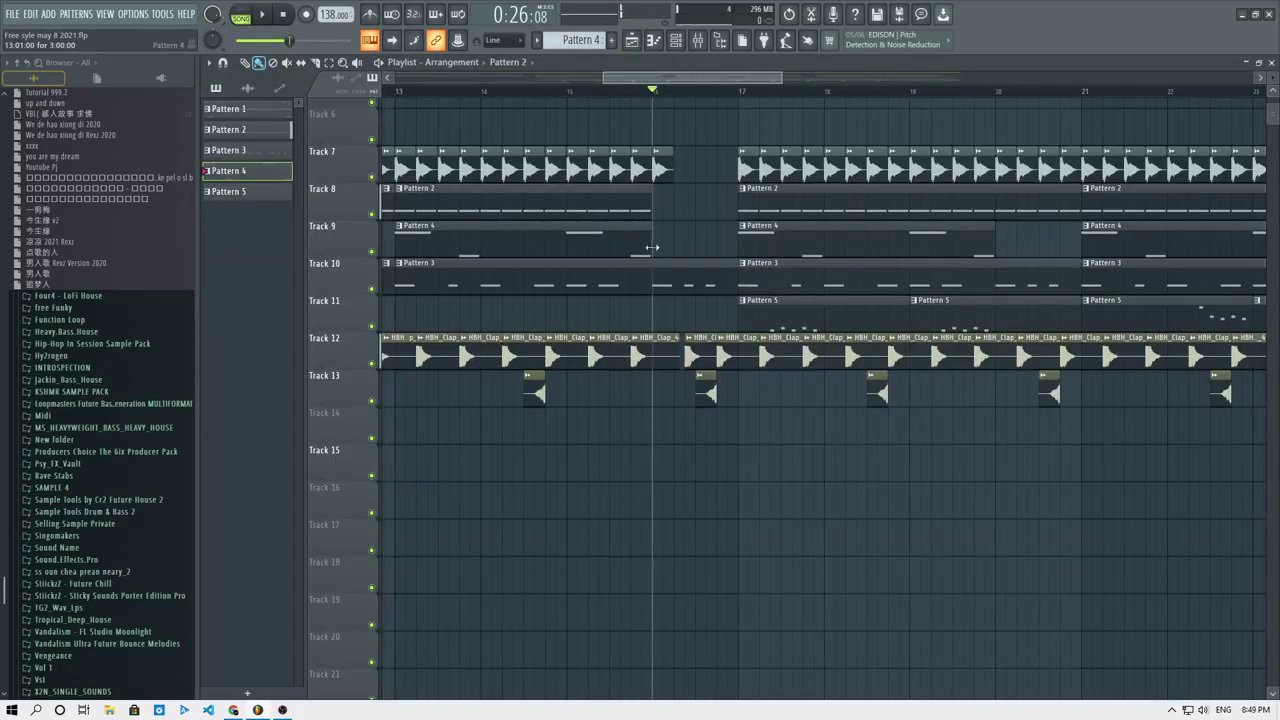
double_click(648, 249)
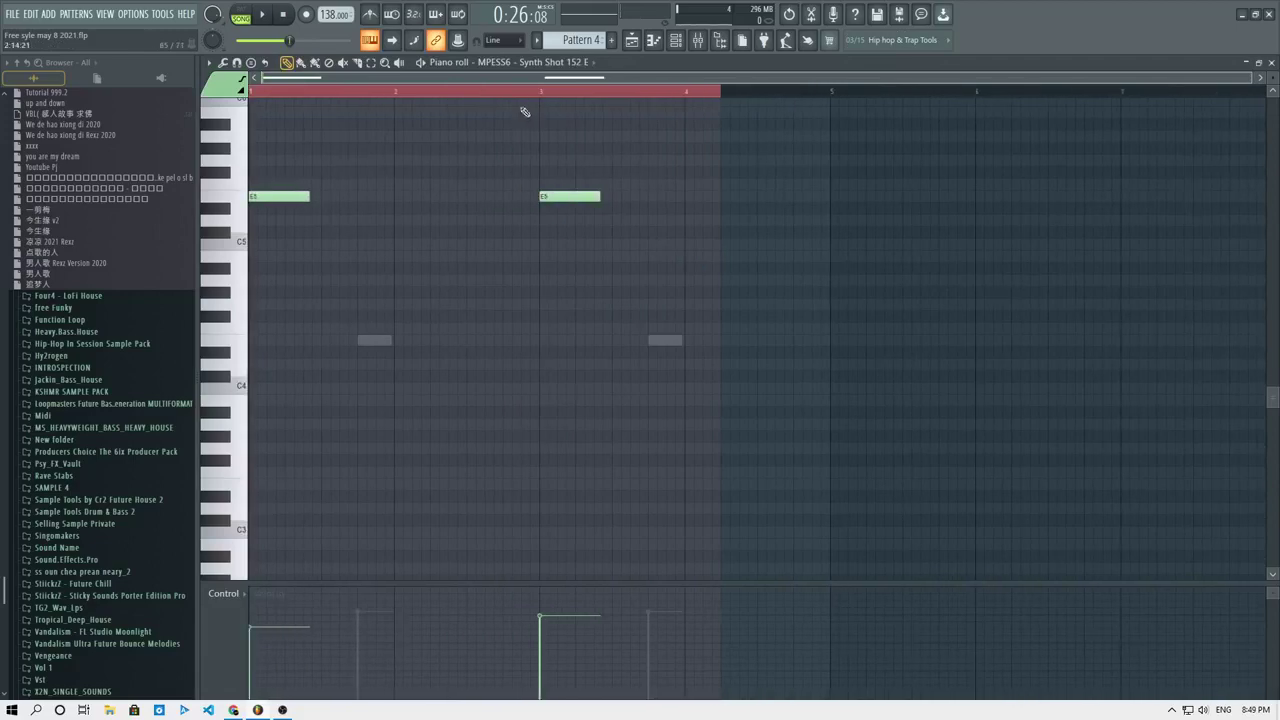
key(space)
click(688, 195)
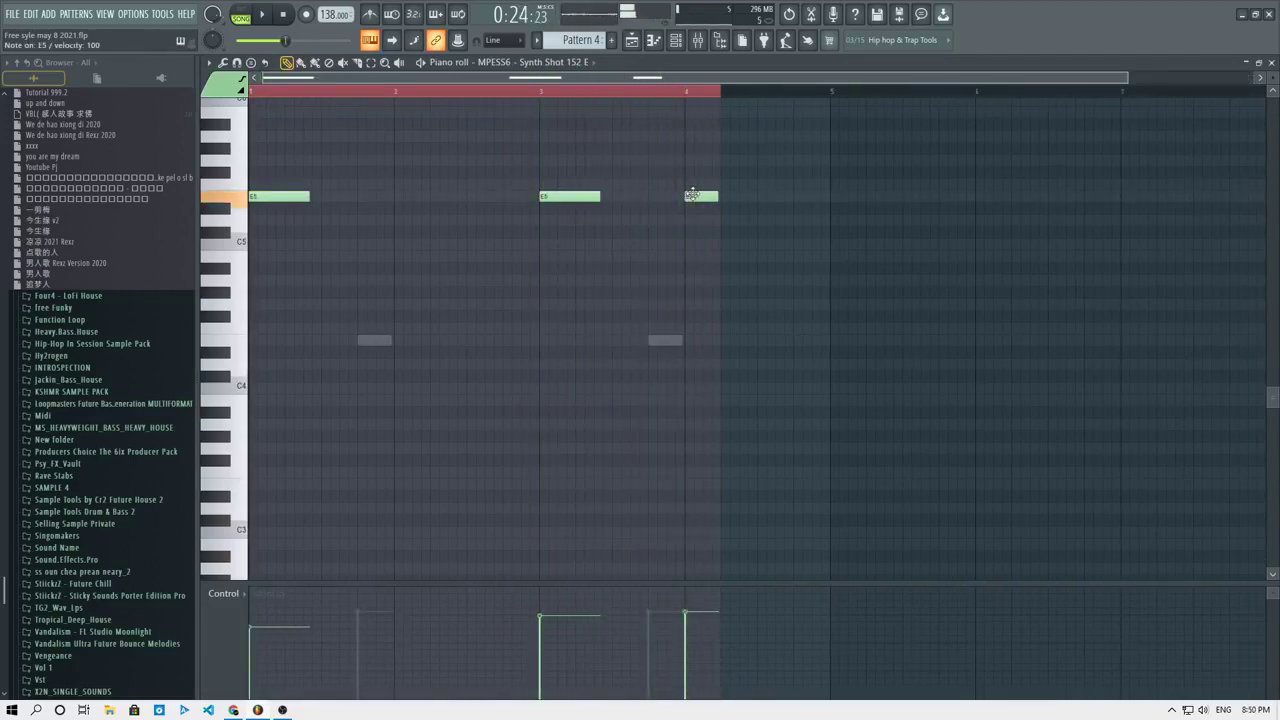
click(662, 94)
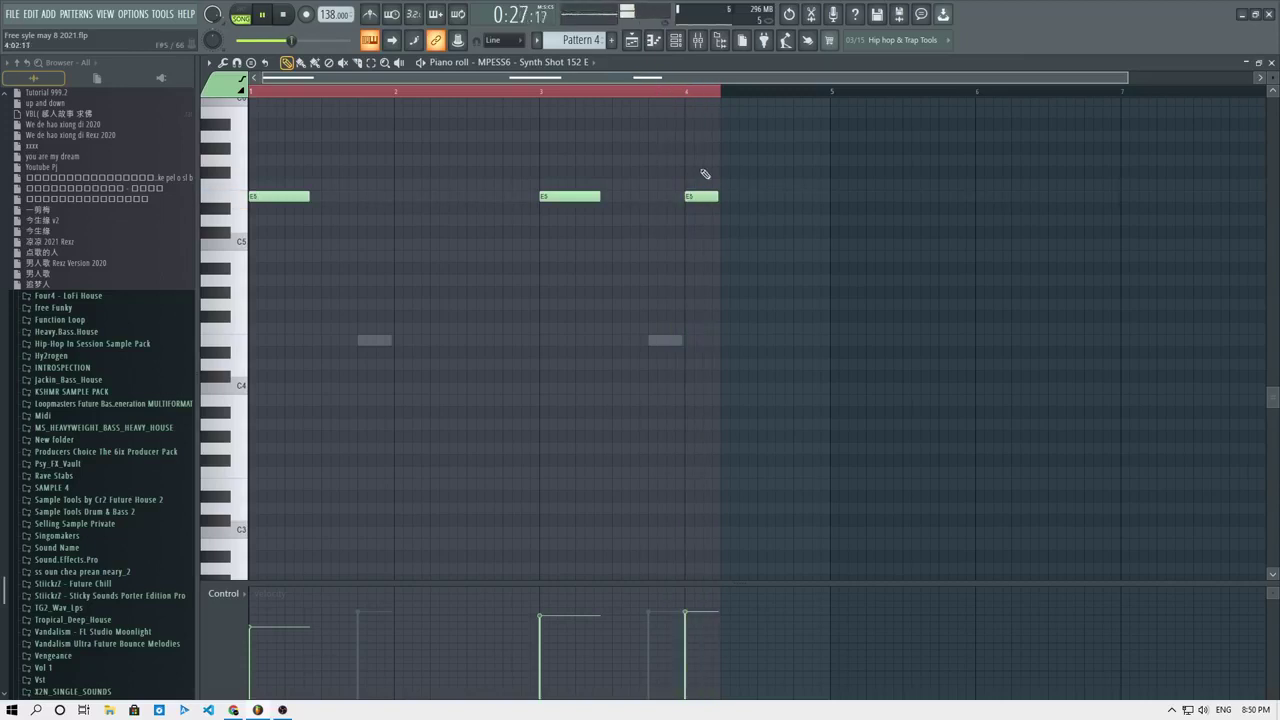
click(631, 40)
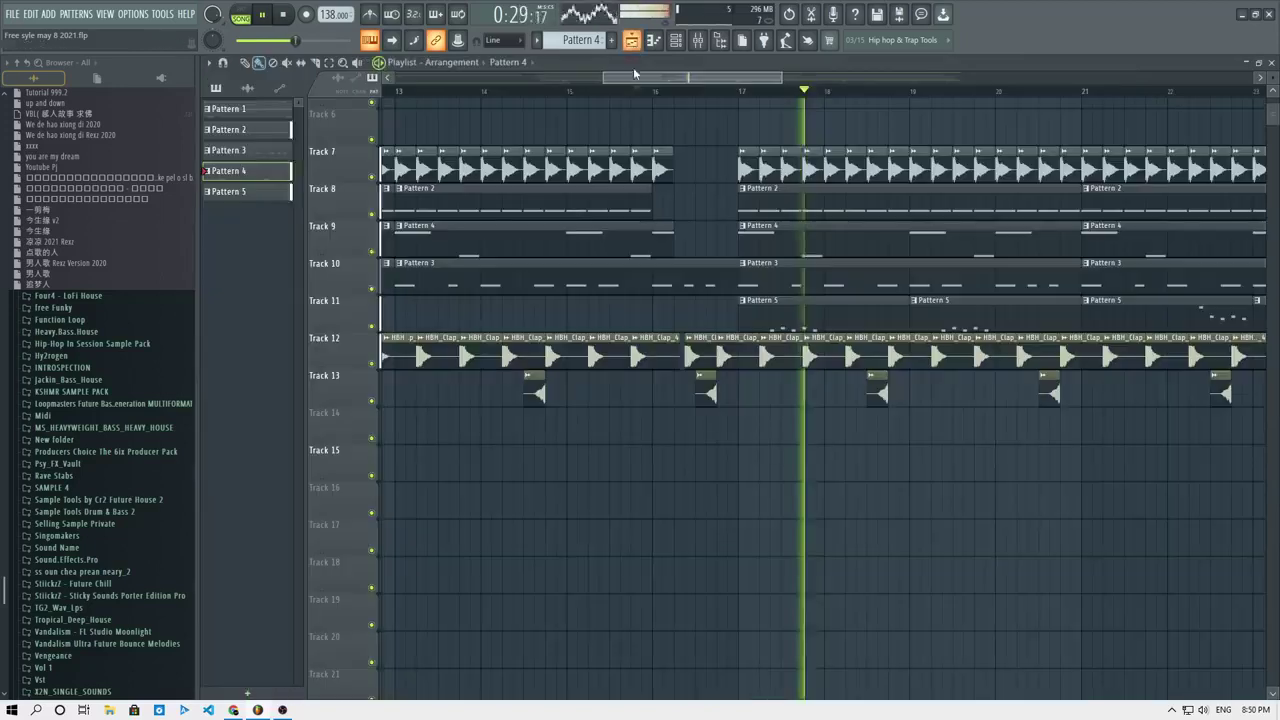
Trim Track 10's Pattern 3 clip to just past beat 2 of bar 16 and delete the first HBH_Clap_4 clip in the gap.
click(643, 91)
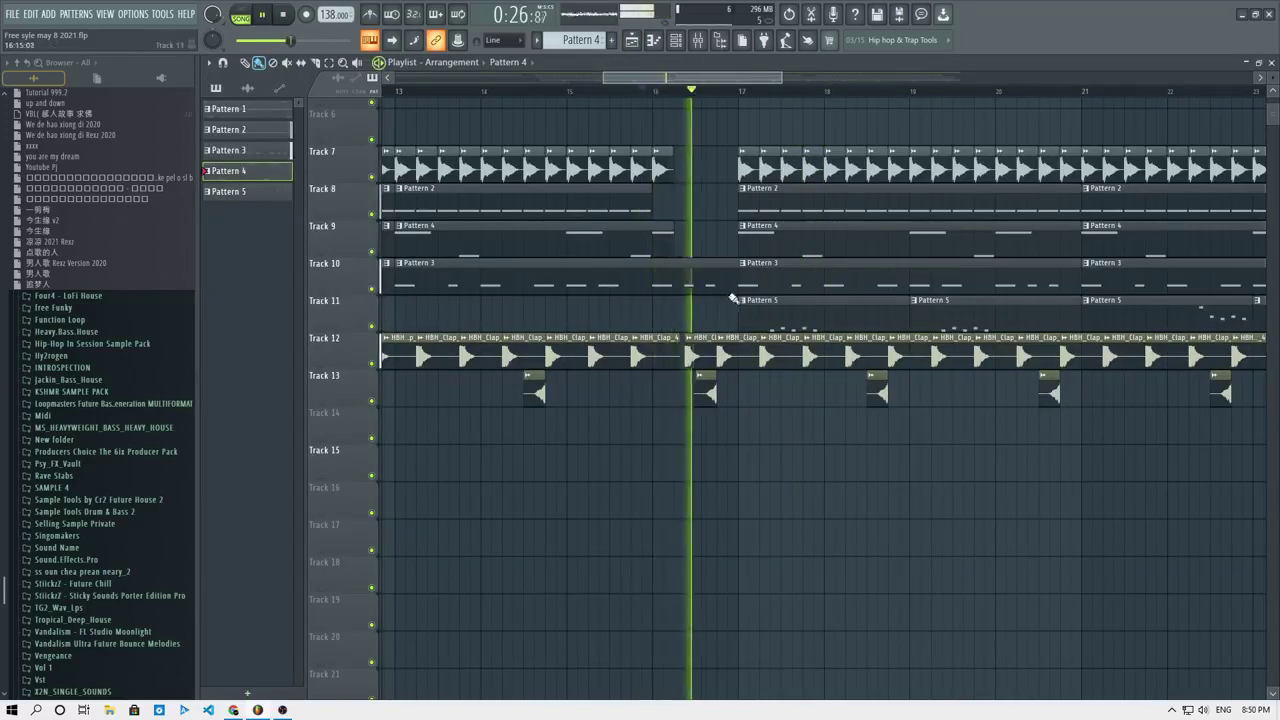
key(space)
drag(680, 299, 673, 299)
key(space)
right_click(703, 350)
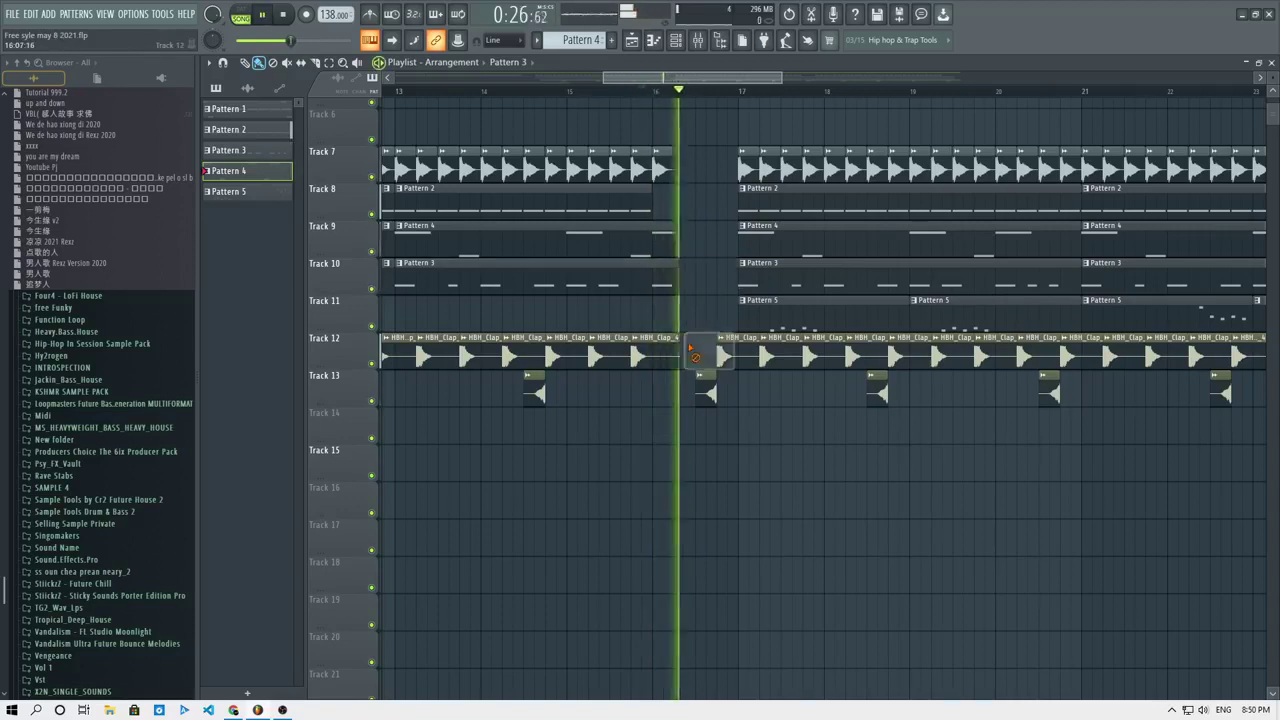
key(space)
Load Fruity Reeverb 2 into slot 3 of the HBH_Clap_4 mixer track, raise that track's fader, and return to the playlist.
double_click(650, 342)
click(612, 212)
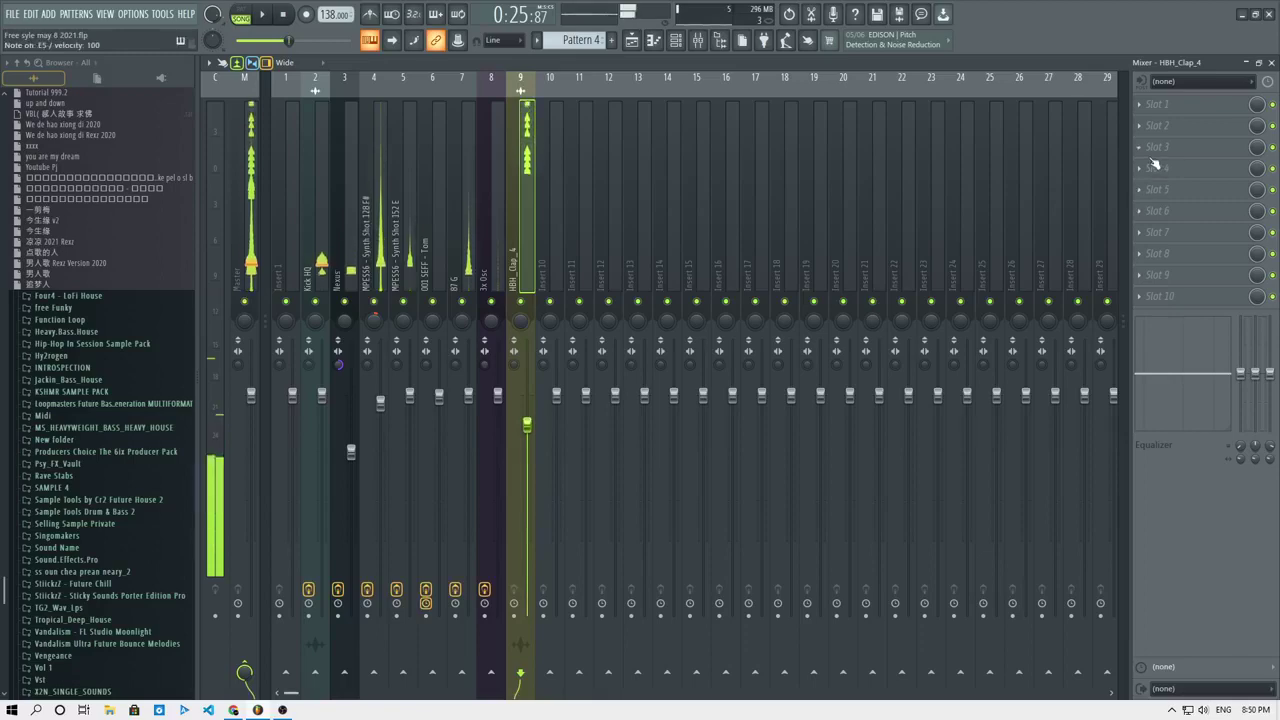
click(1155, 166)
click(822, 318)
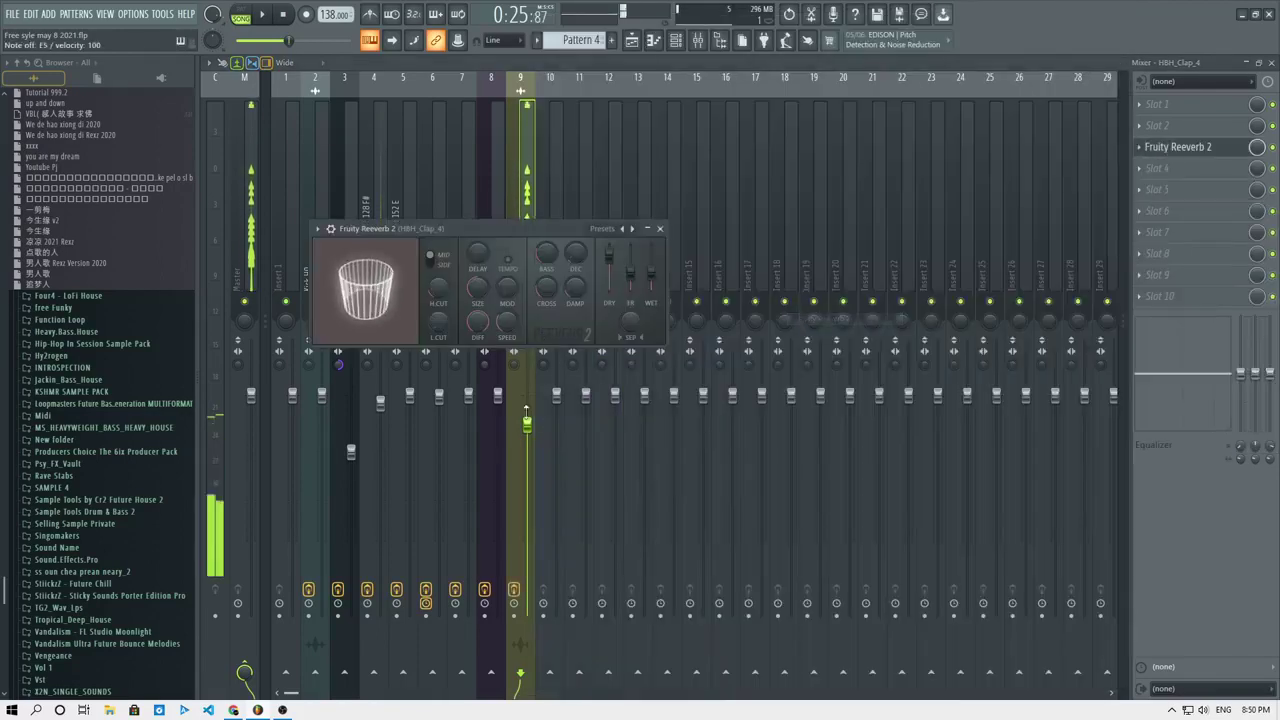
key(Escape)
click(1190, 156)
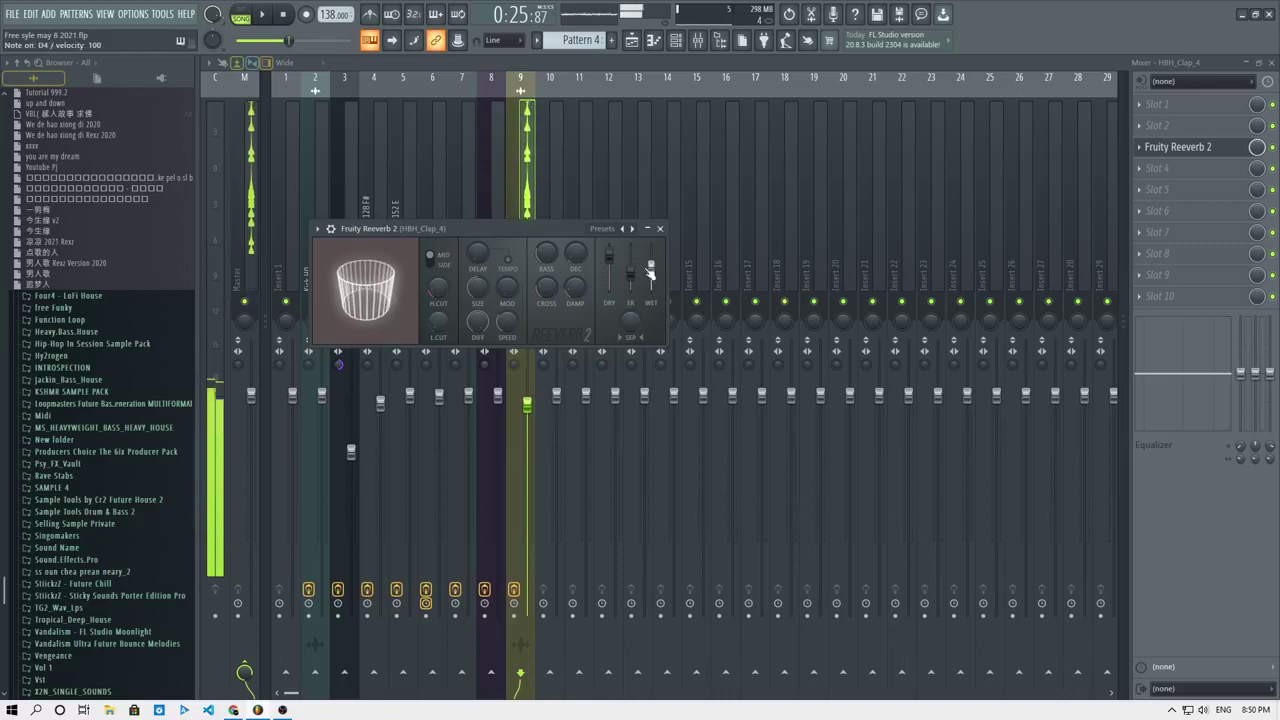
click(630, 37)
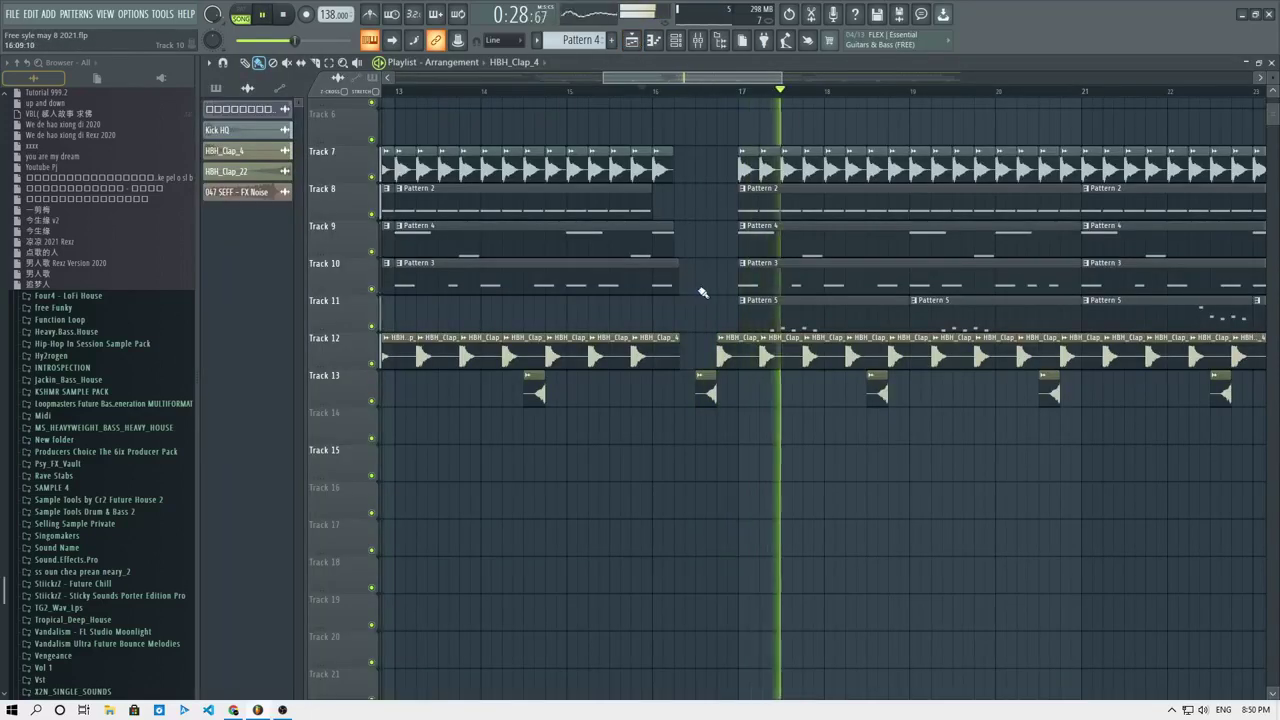
Check the HBH_Clap_4 sample's channel settings and listen to the clap transition into bar 17.
double_click(720, 357)
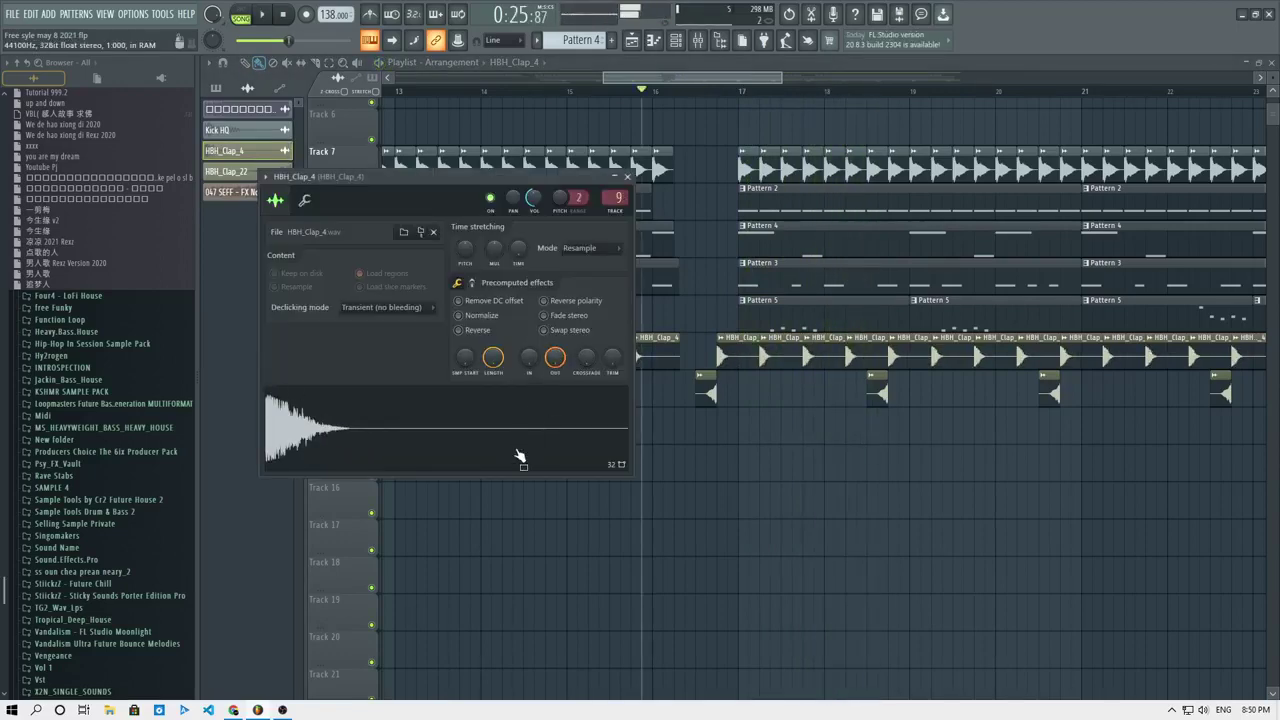
key(space)
right_click(774, 566)
scroll(774, 390, up, 5)
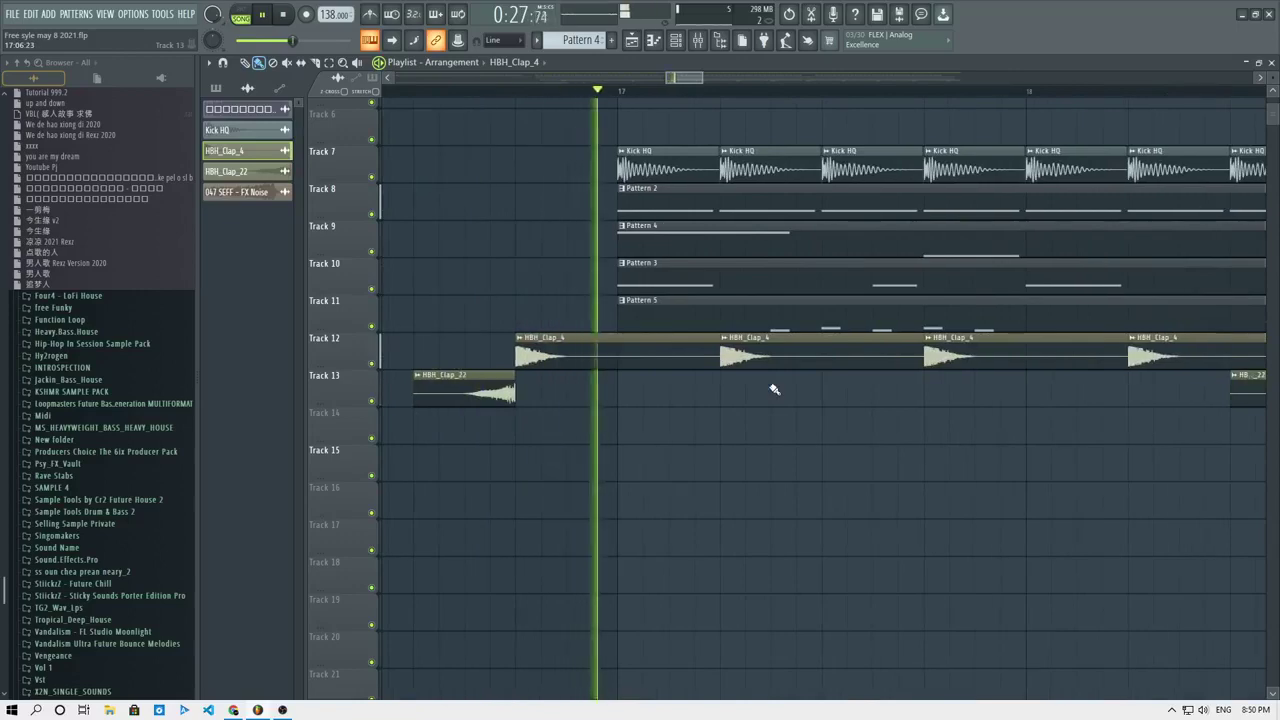
scroll(774, 390, down, 5)
Increase the room size of the clap's Fruity Reeverb 2, set its wet level to 43%, and return to the playlist.
click(697, 40)
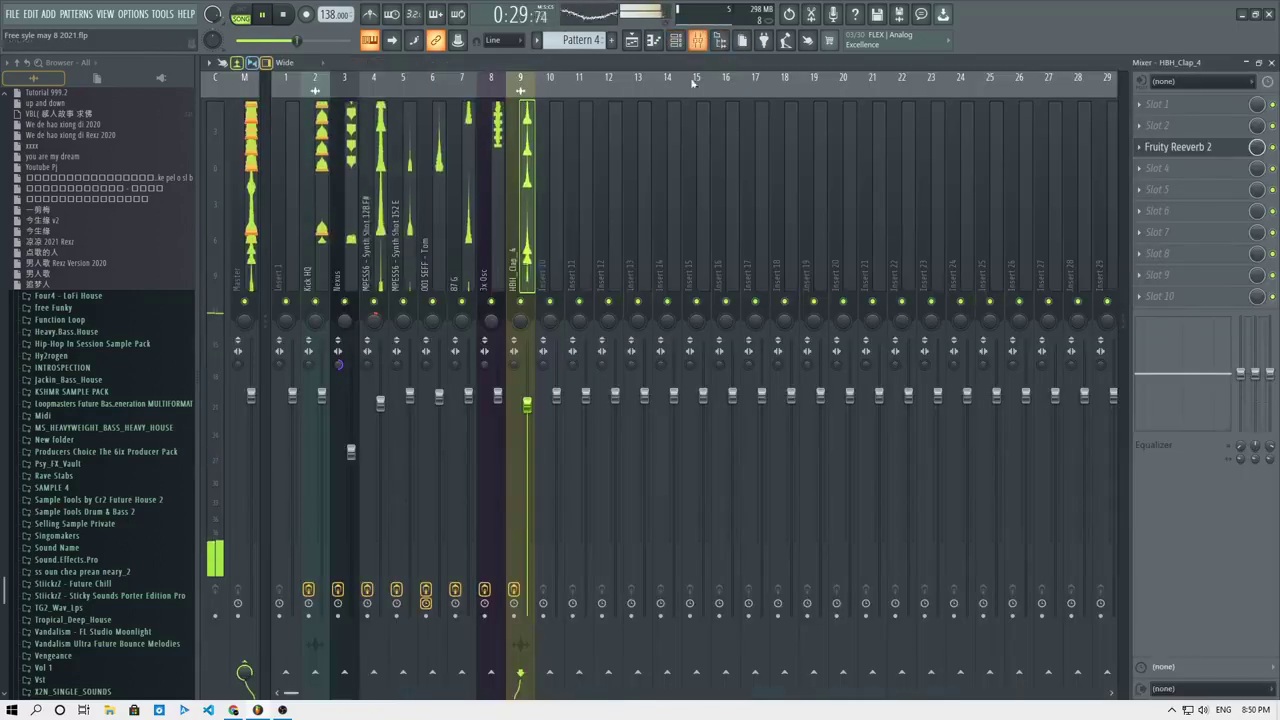
click(1175, 148)
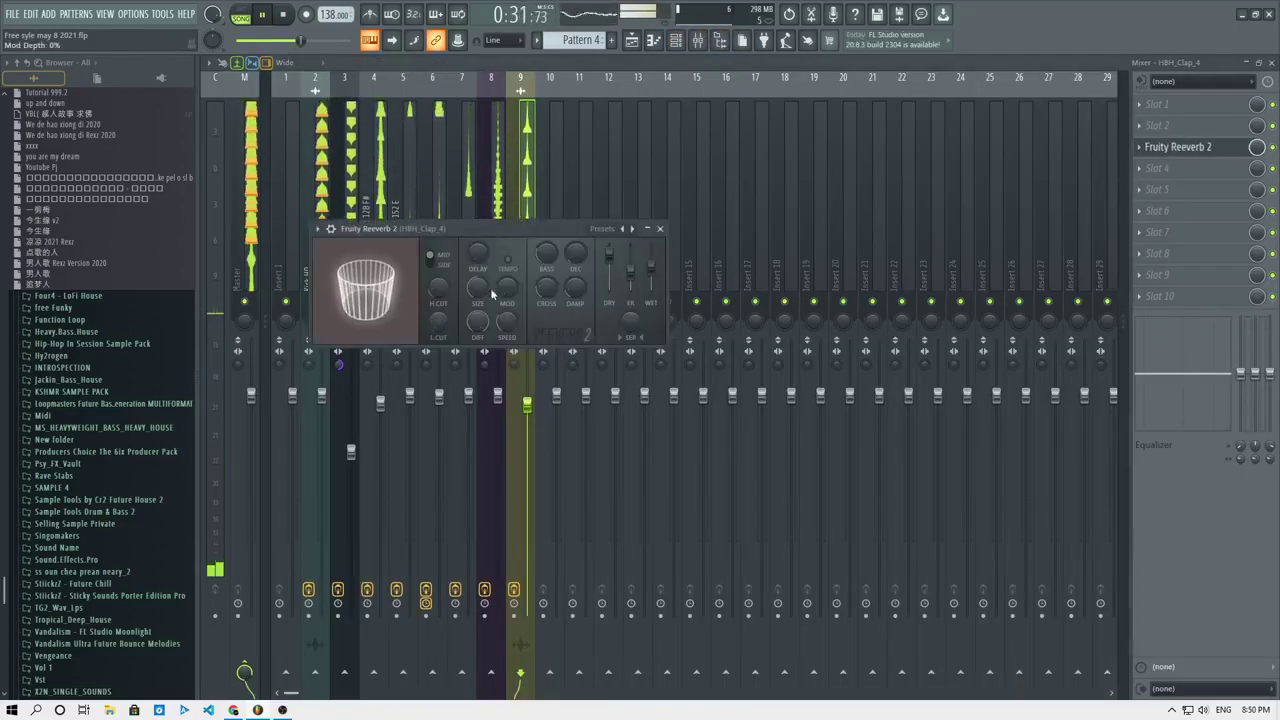
drag(480, 291, 483, 295)
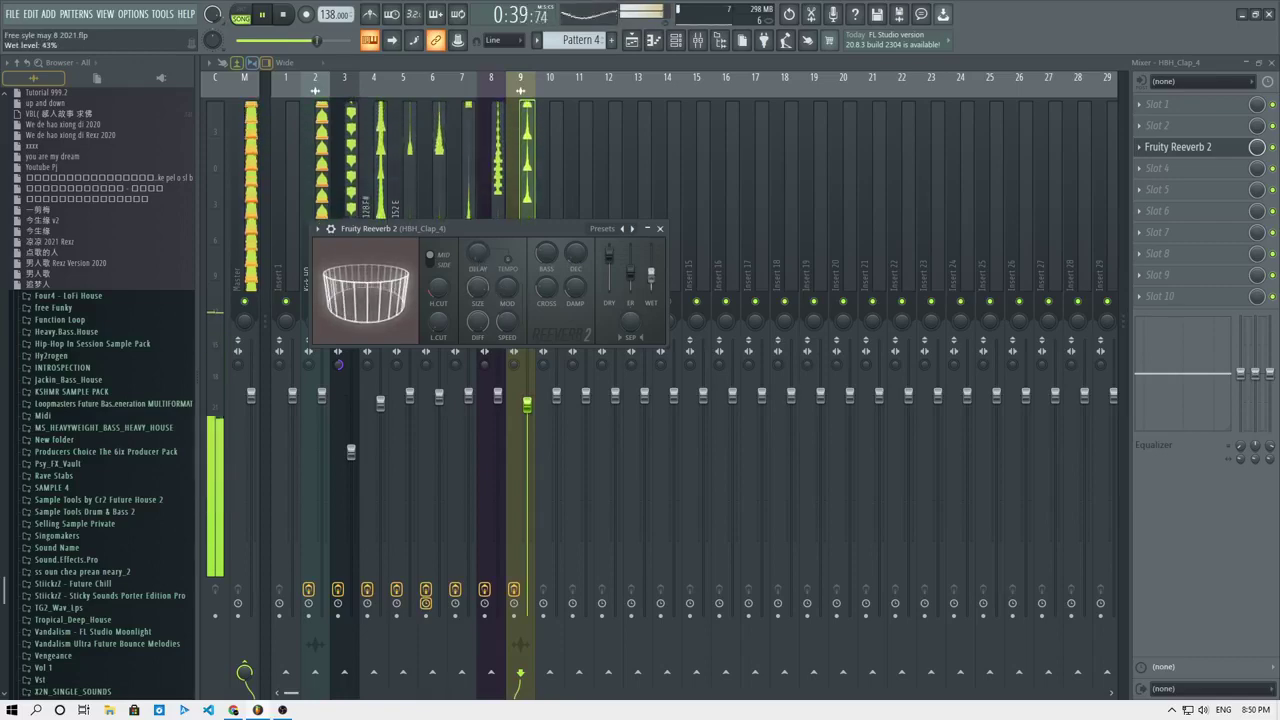
click(633, 40)
Play the arrangement from around bar 9 to hear the reverberated clap against the other tracks.
scroll(641, 200, down, 5)
key(space)
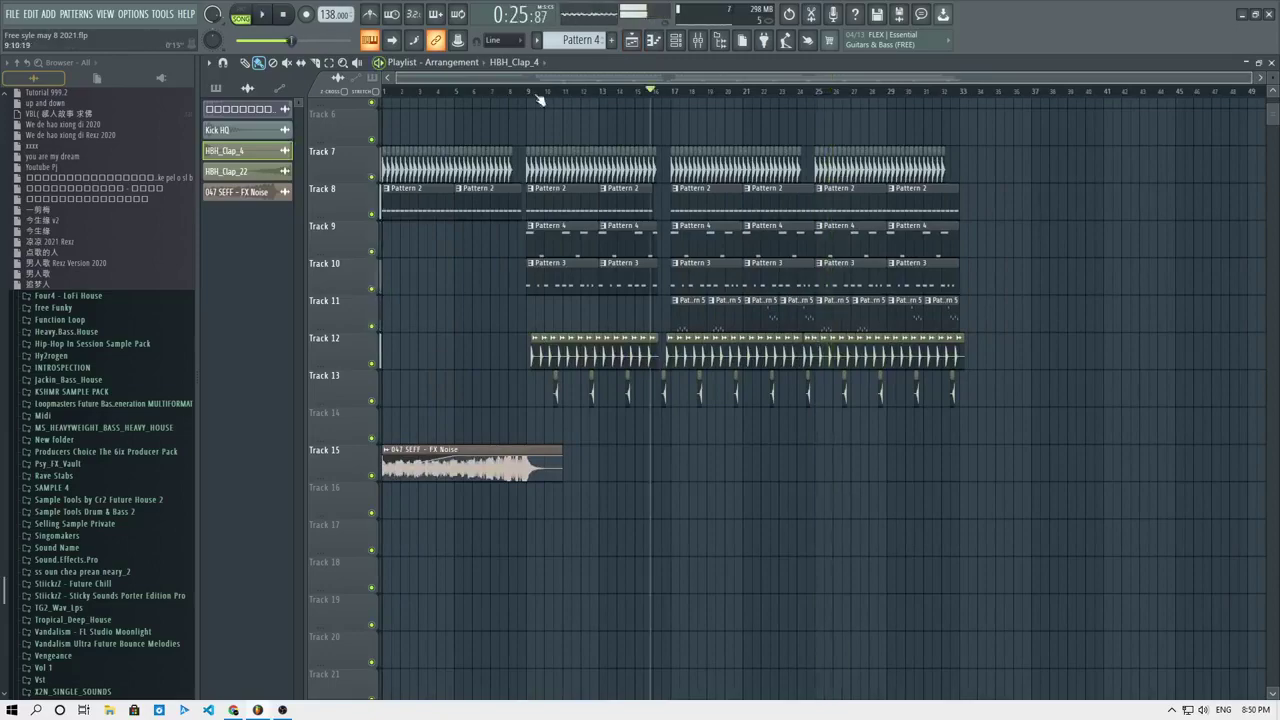
scroll(525, 196, up, 5)
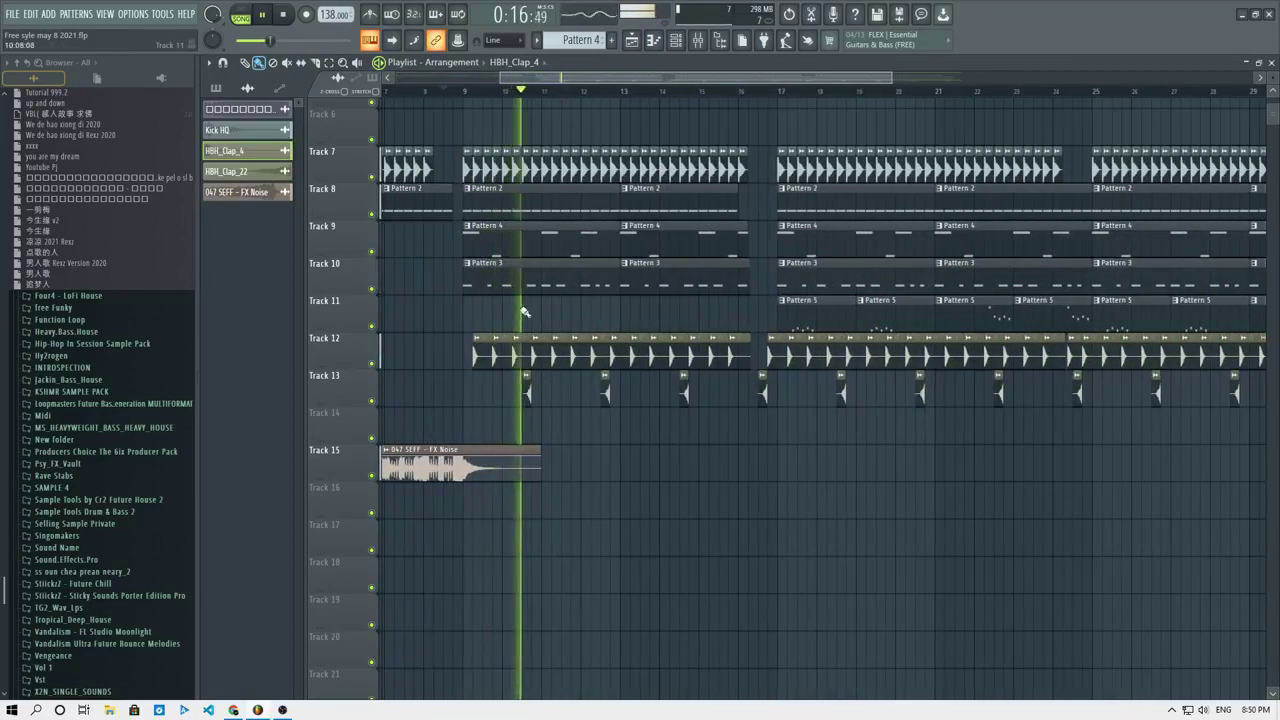
scroll(552, 287, up, 5)
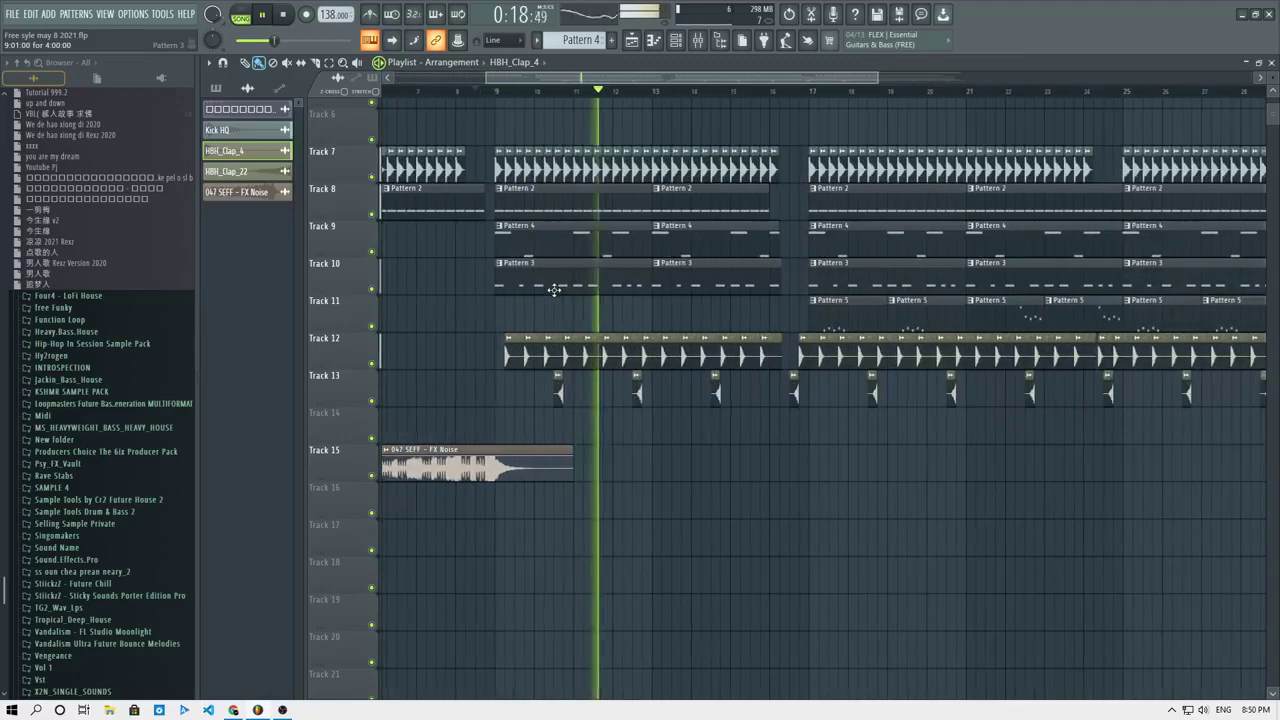
scroll(619, 307, down, 3)
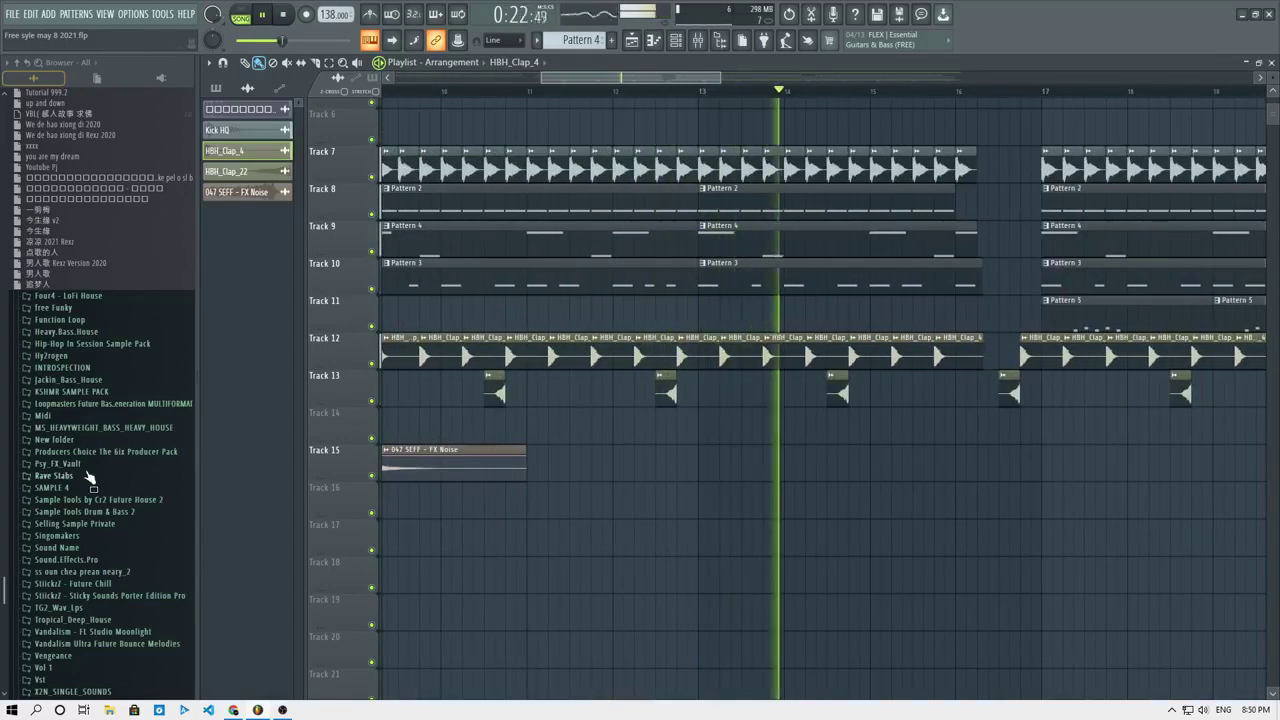
scroll(680, 341, down, 3)
key(space)
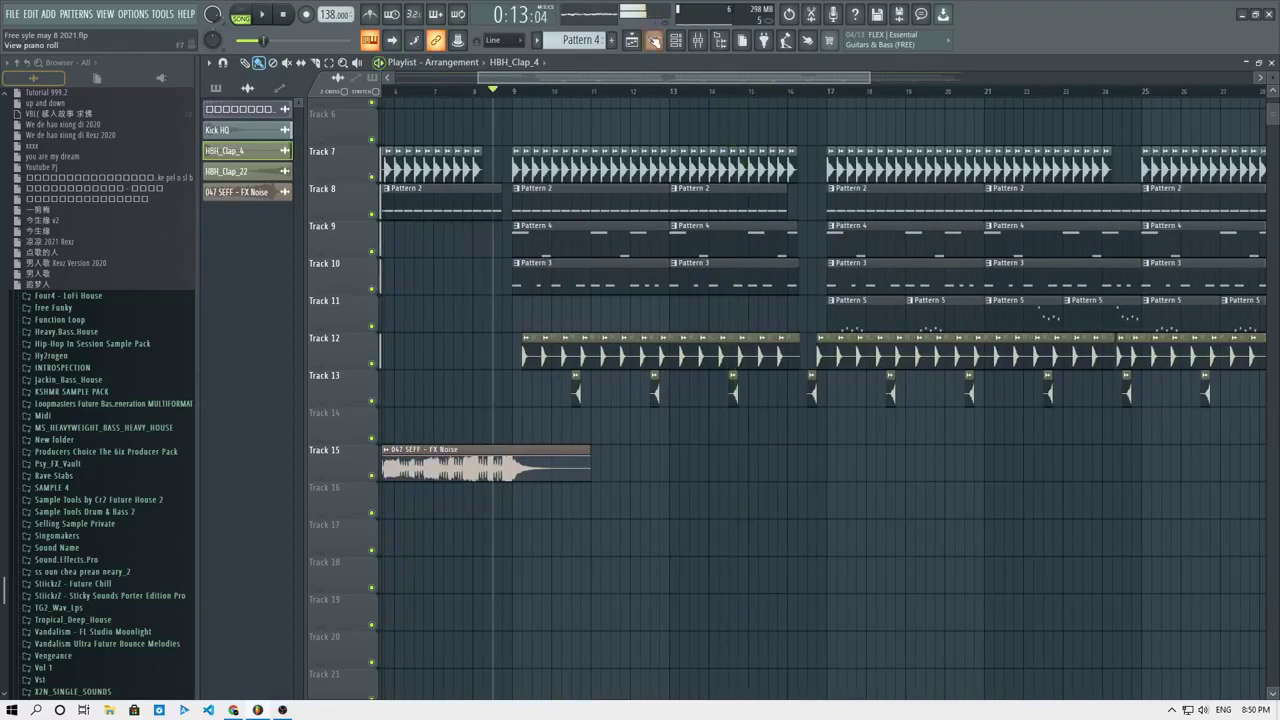
Open Pattern 4's 87 G notes, raise both E4 notes one octave to E5, and return to the playlist during playback.
click(655, 40)
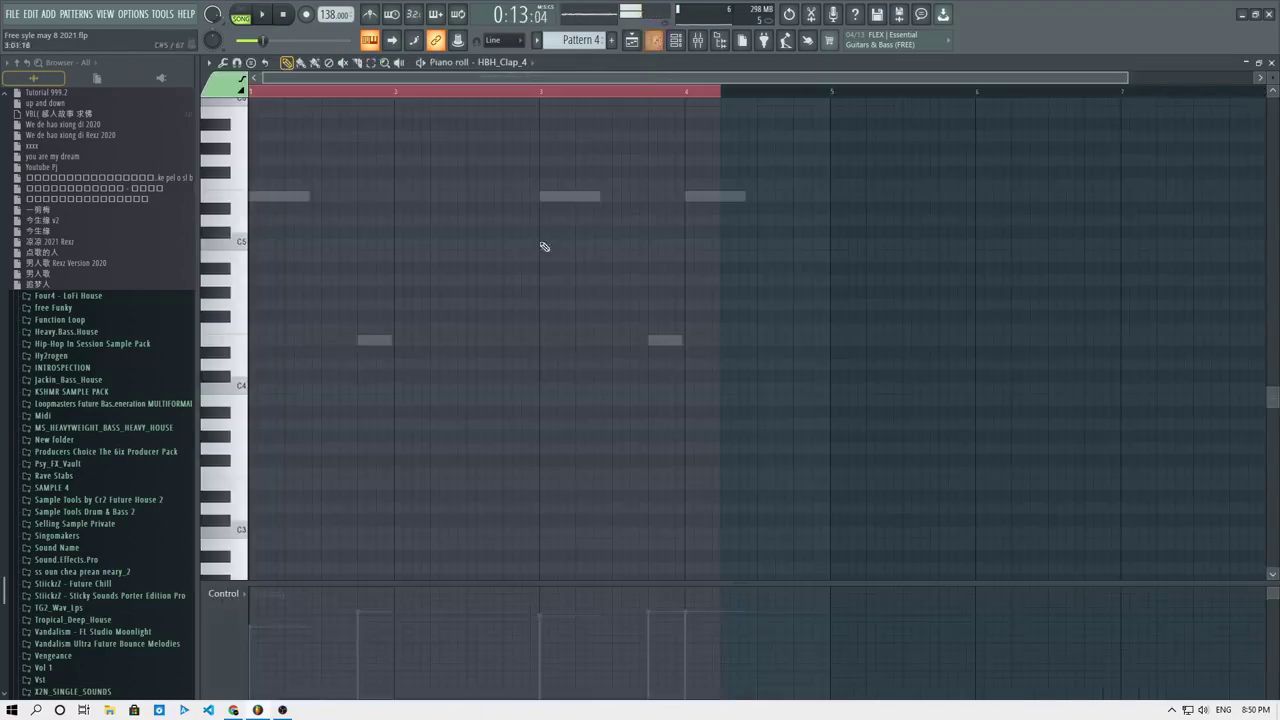
double_click(375, 341)
click(706, 431)
drag(820, 370, 358, 322)
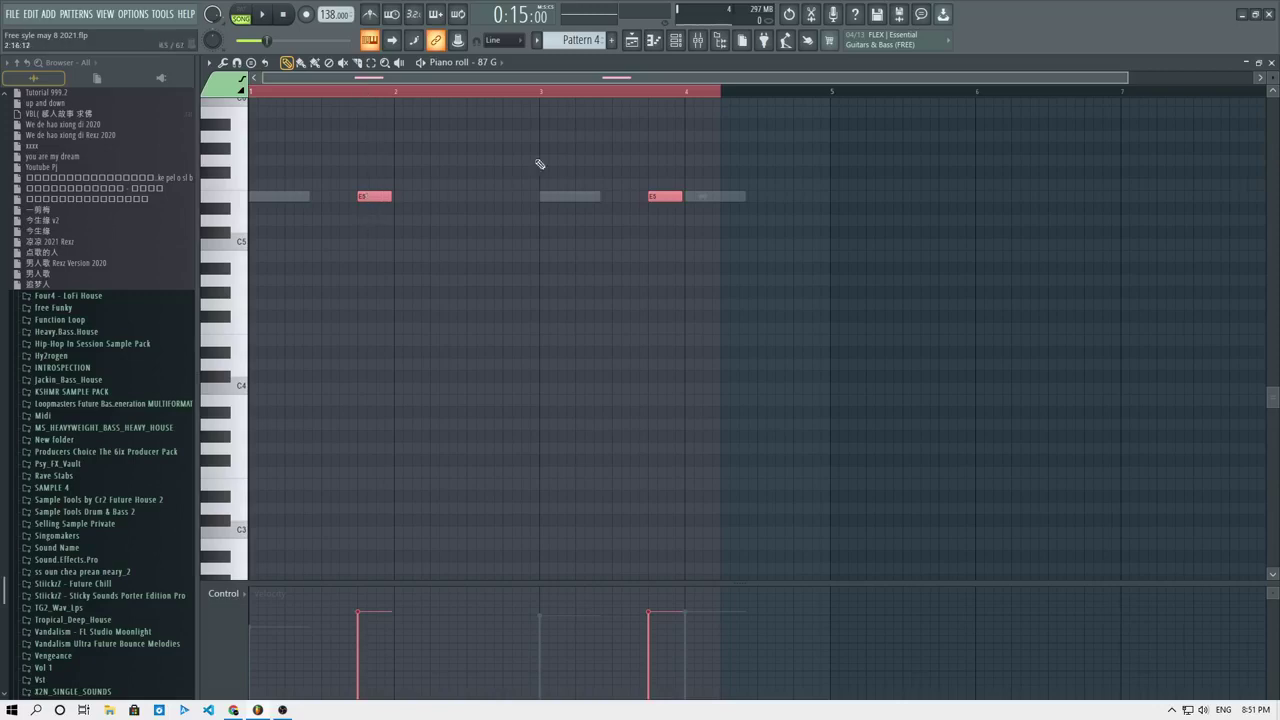
key(space)
click(640, 40)
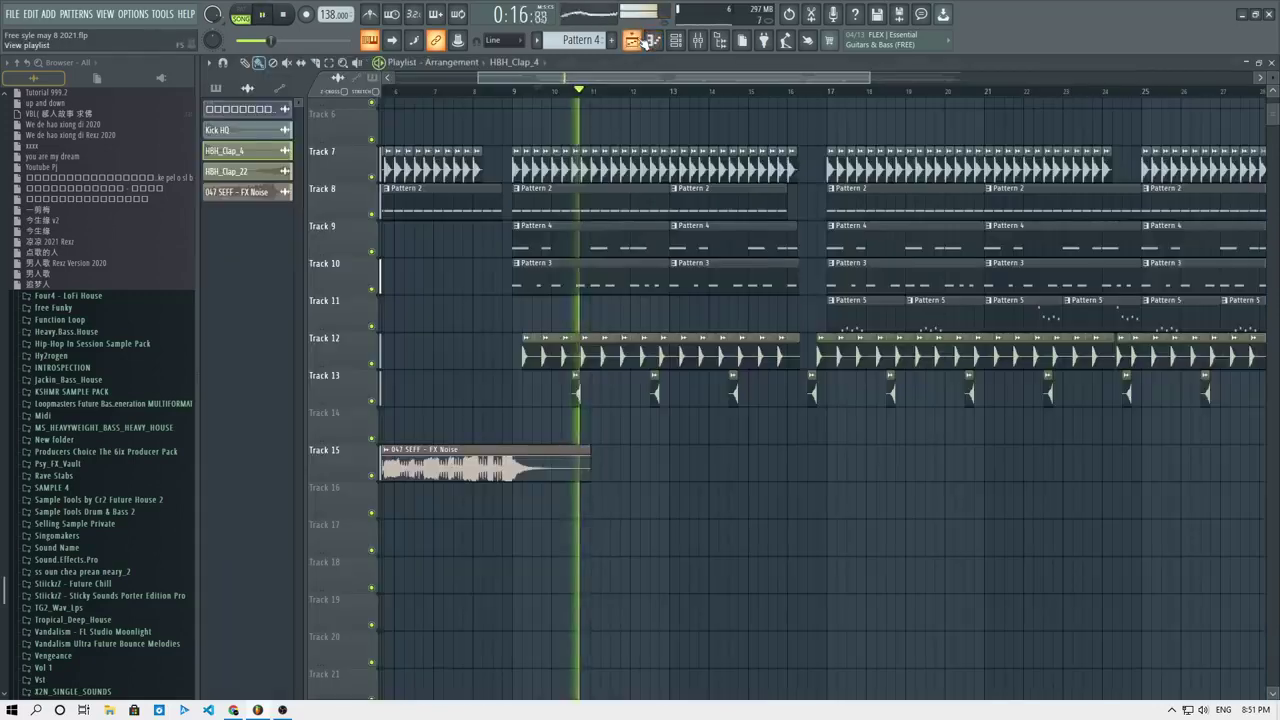
Play the section leading into the gap at bar 16 to hear the raised 87 G notes.
scroll(647, 77, down, 3)
key(space)
scroll(647, 118, up, 3)
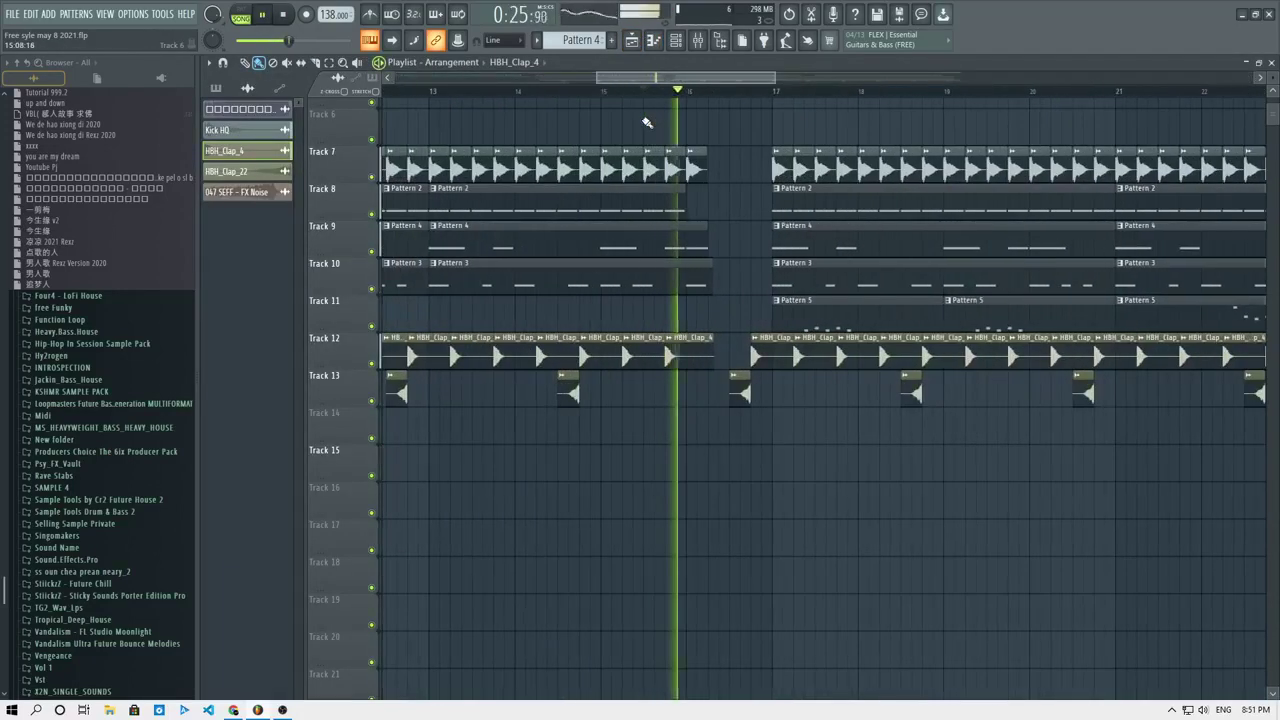
scroll(647, 123, up, 2)
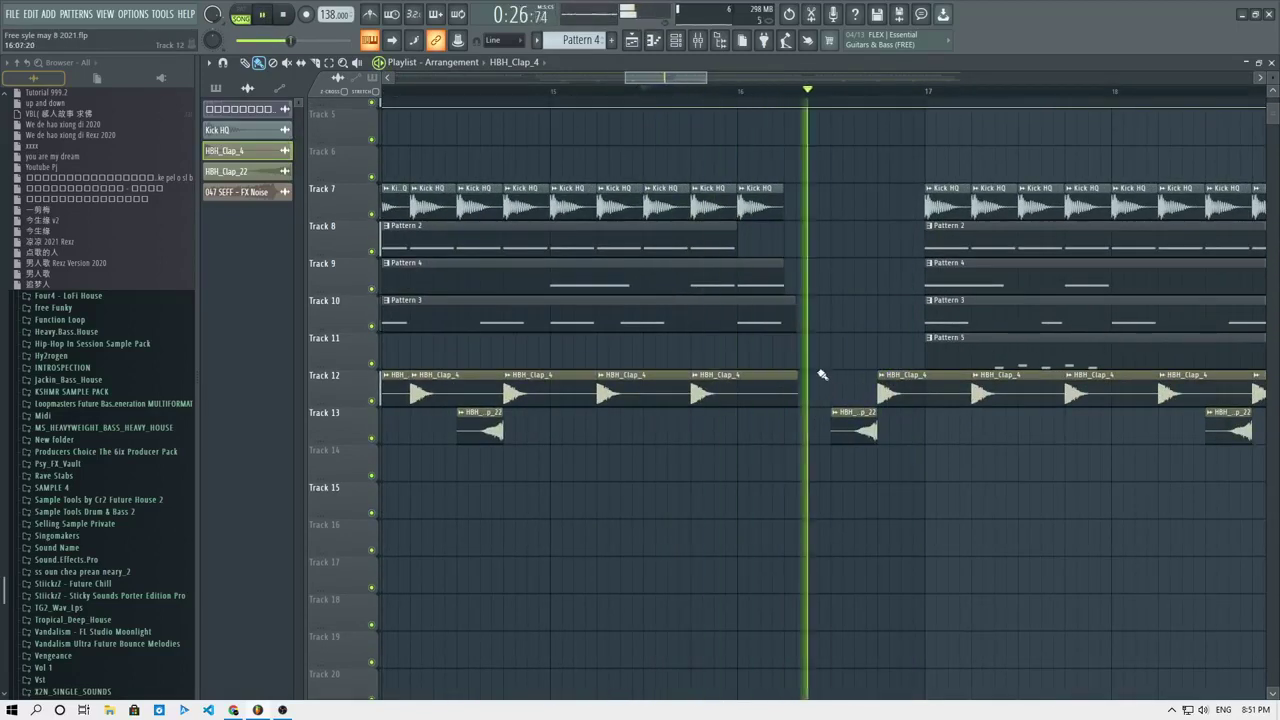
scroll(674, 295, down, 3)
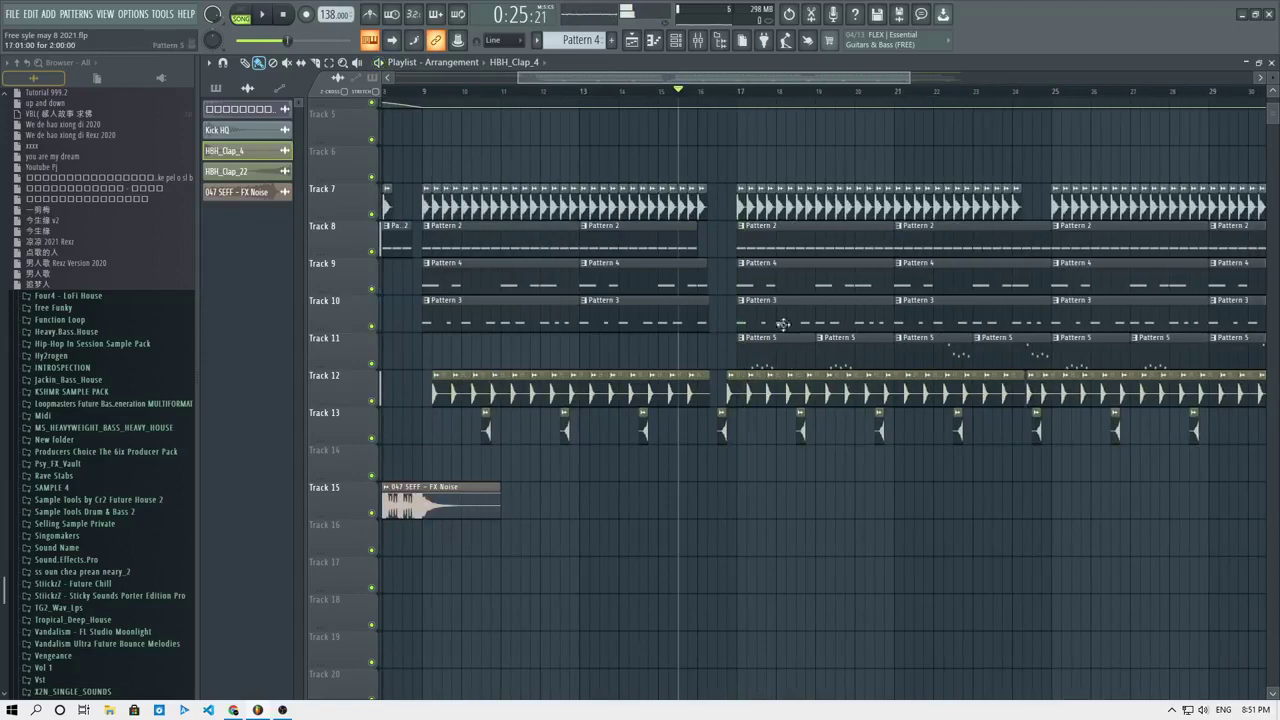
scroll(773, 360, down, 2)
drag(706, 350, 1018, 350)
key(Delete)
key(ctrl+z)
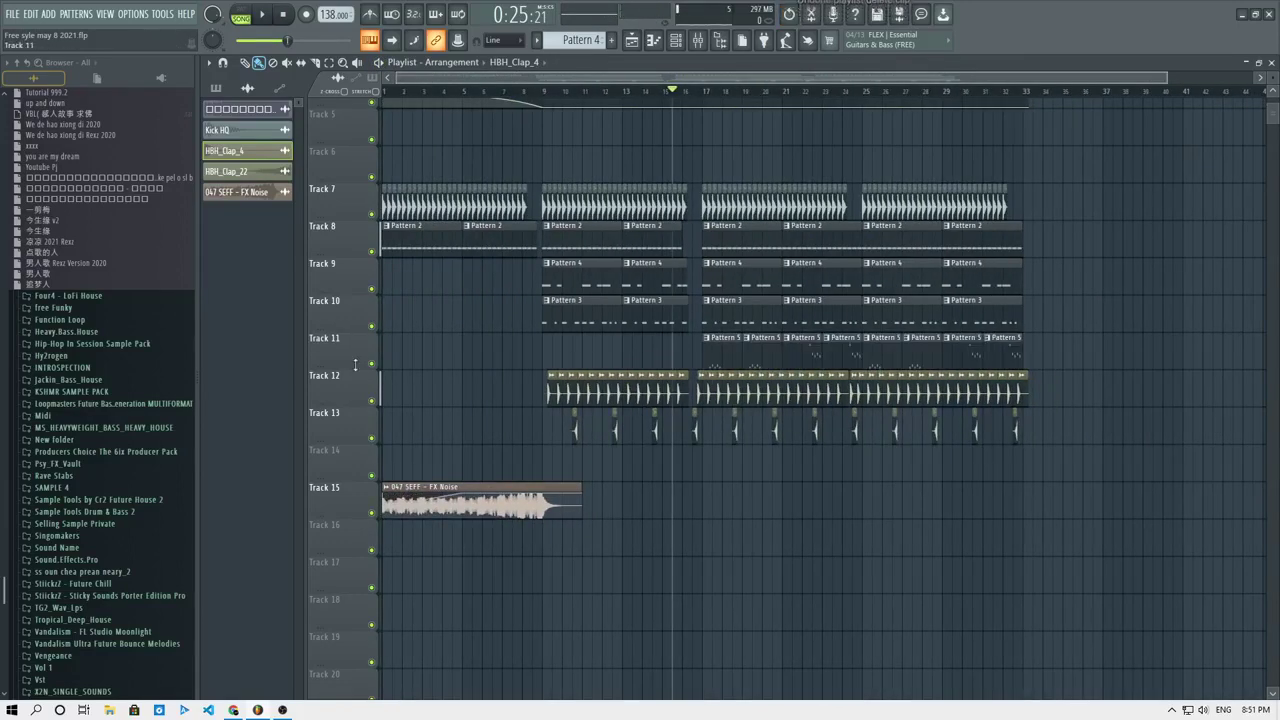
Mute Track 11, which holds the Pattern 5 clips.
click(374, 365)
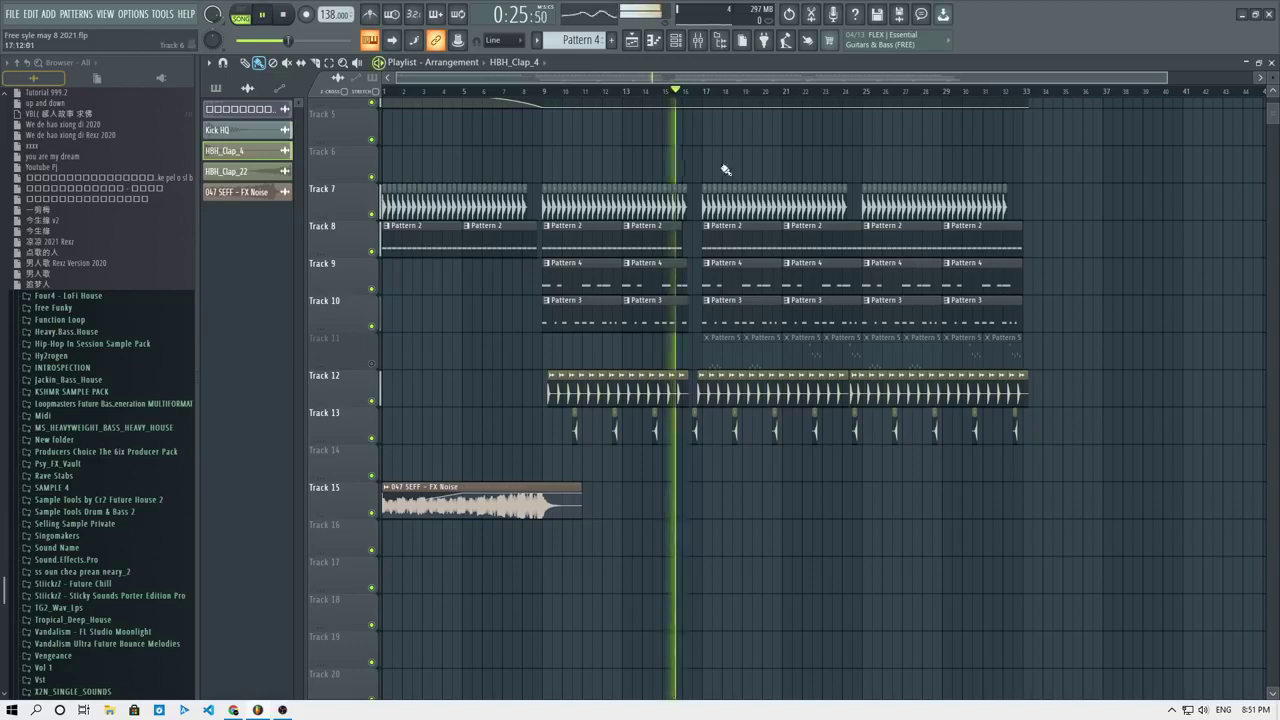
Create an empty Pattern 6, show its piano roll, and stop playback.
click(612, 41)
click(656, 43)
key(space)
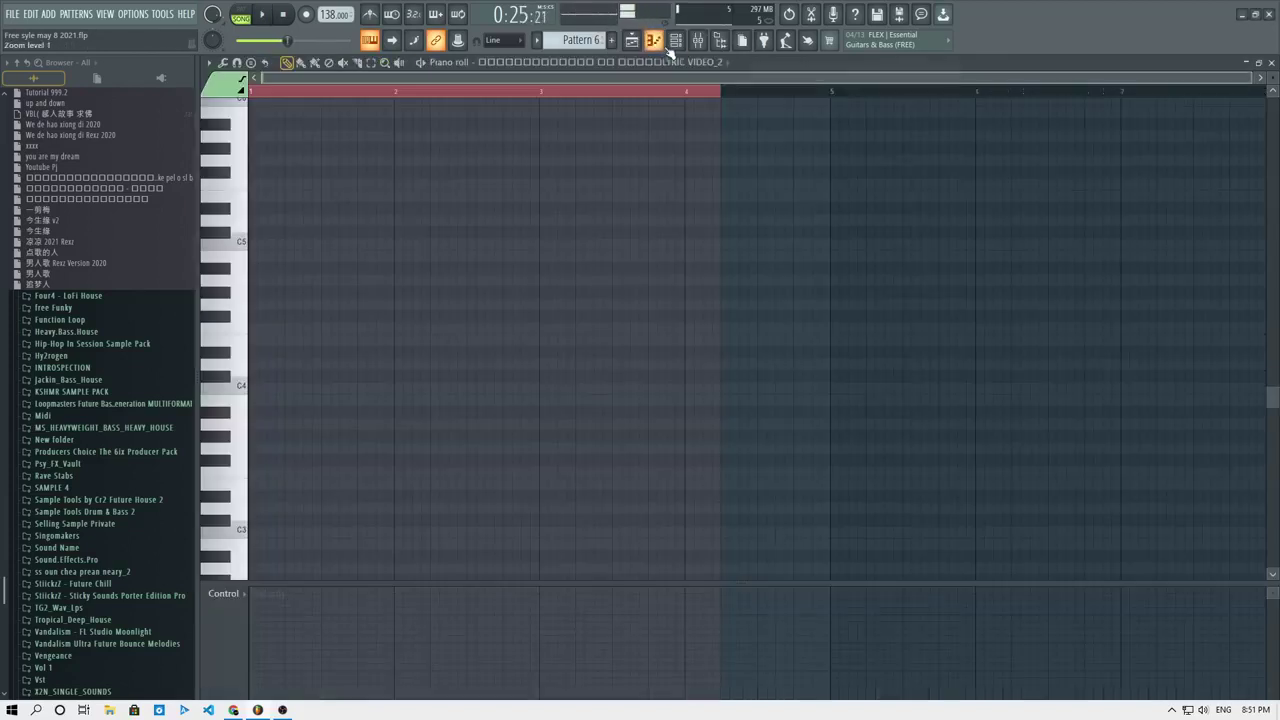
click(612, 41)
Show the unsorted channels in the channel rack and add a Spire-1.5 instrument.
click(674, 42)
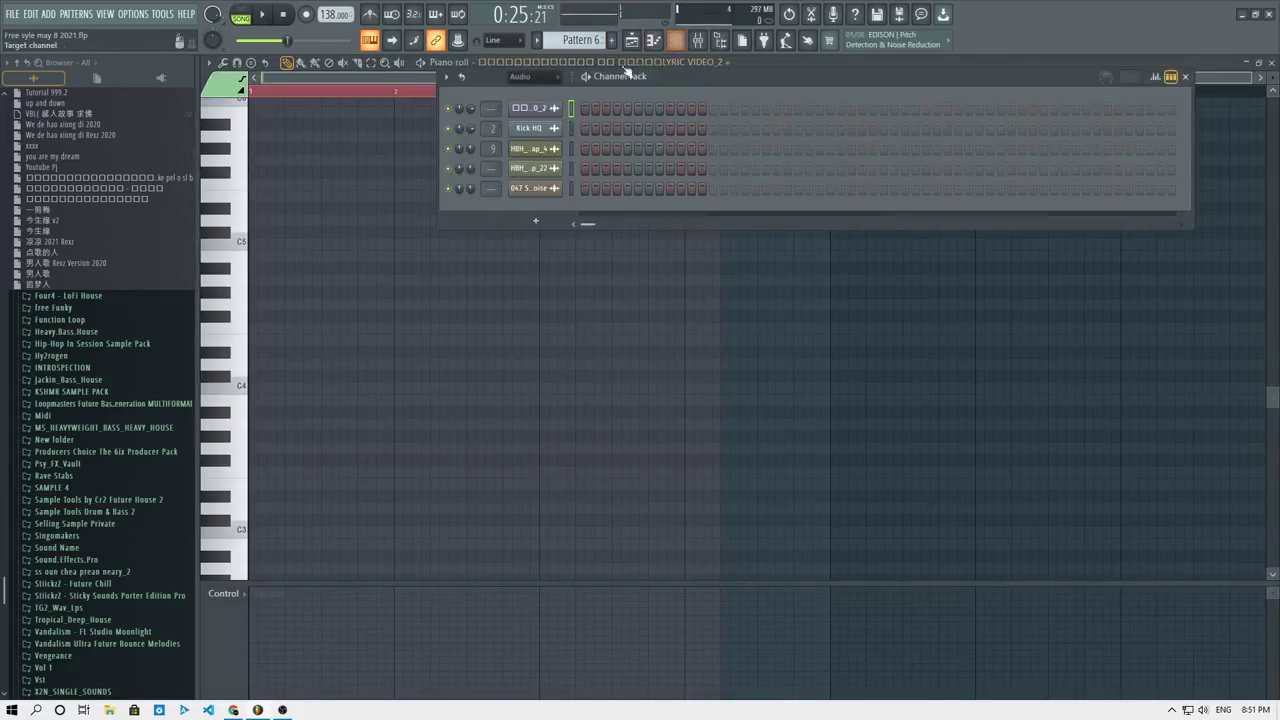
click(625, 60)
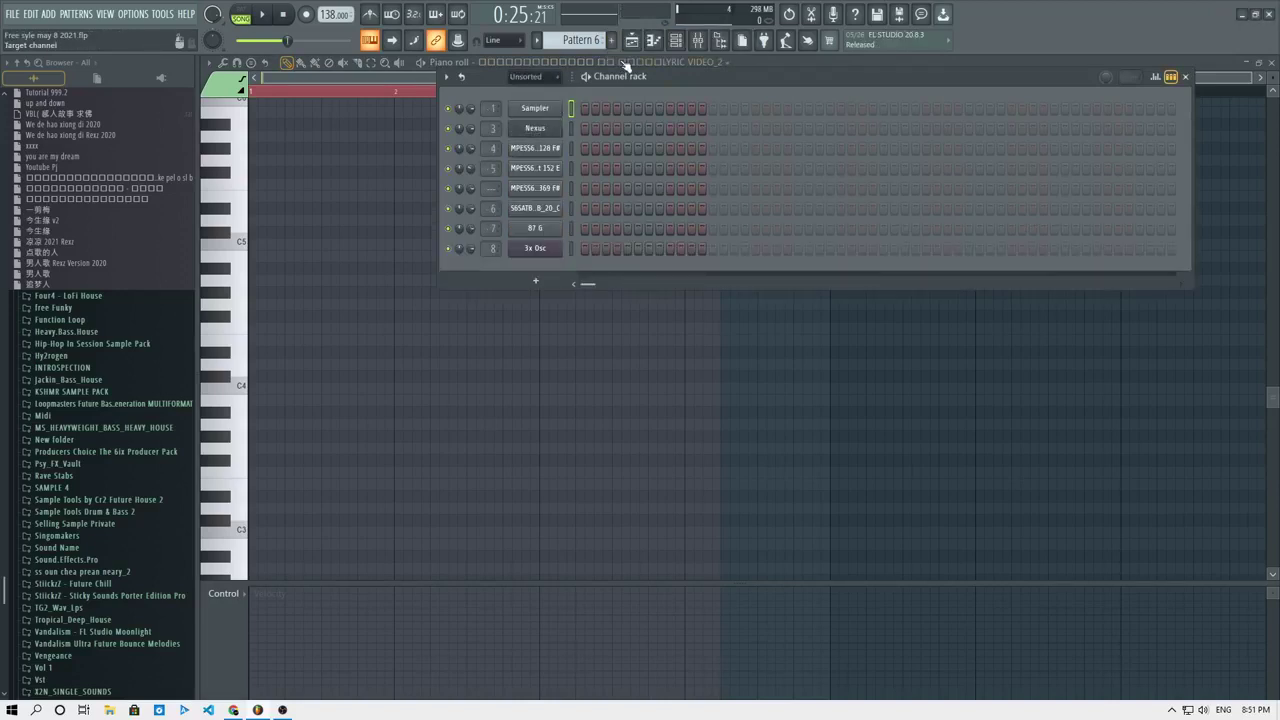
click(549, 280)
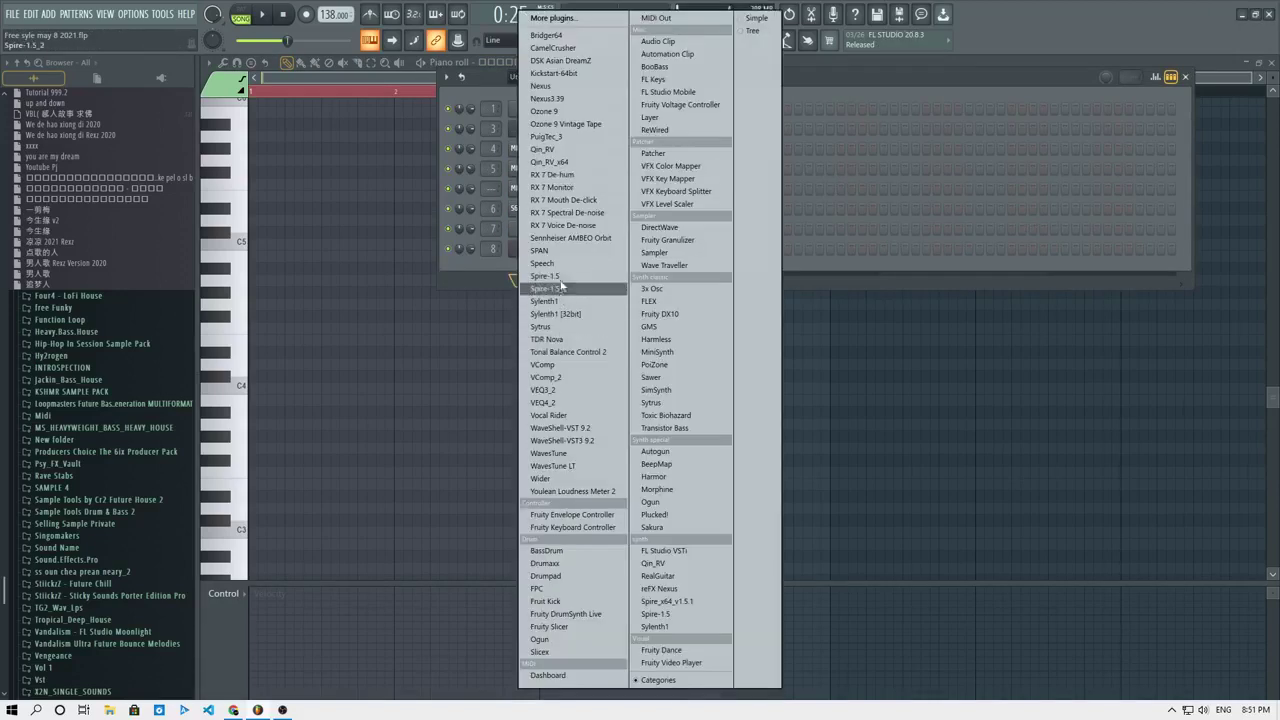
click(548, 276)
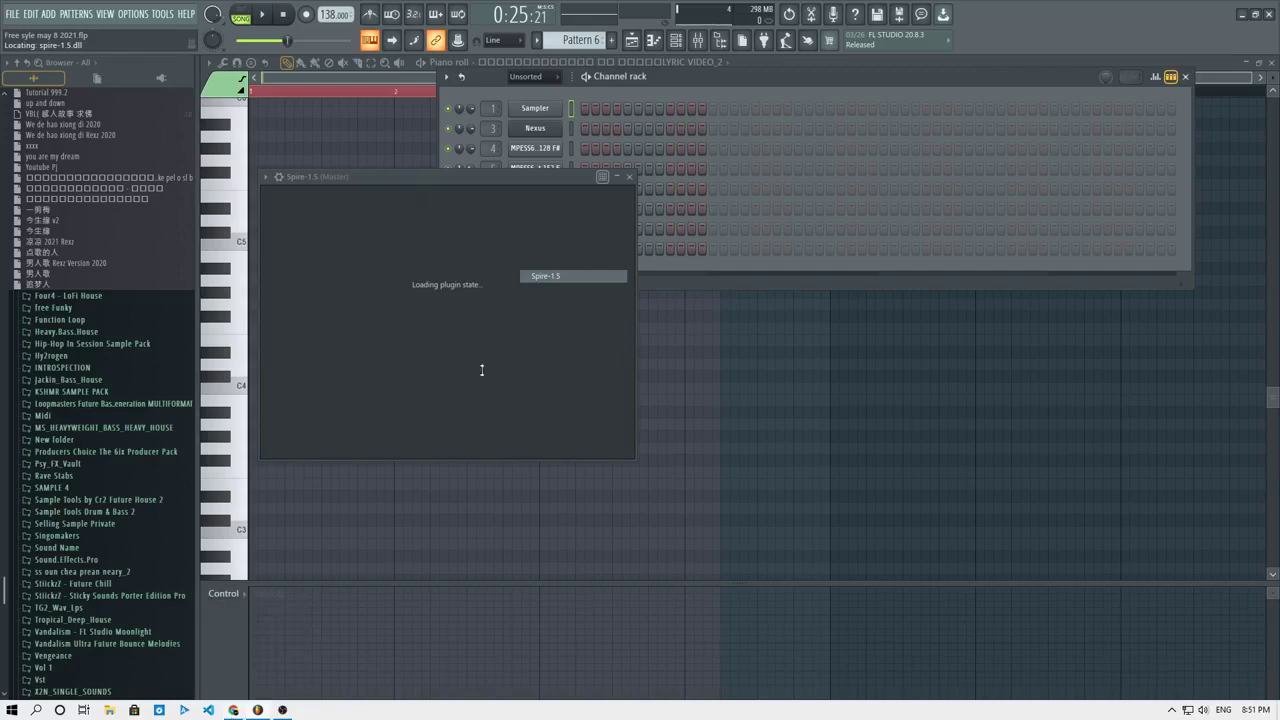
Switch to the Facebook Live Producer page in the browser, check notifications, comments and stream metrics, and return to FL Studio.
click(247, 712)
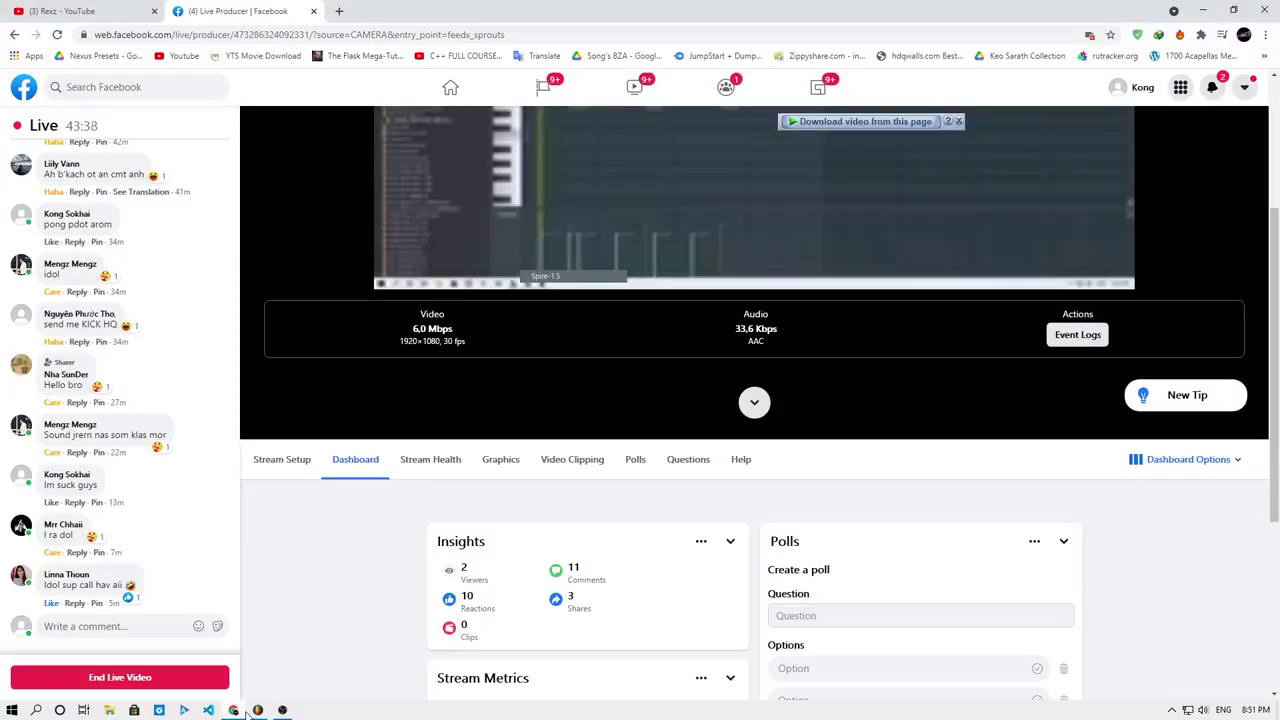
click(1212, 95)
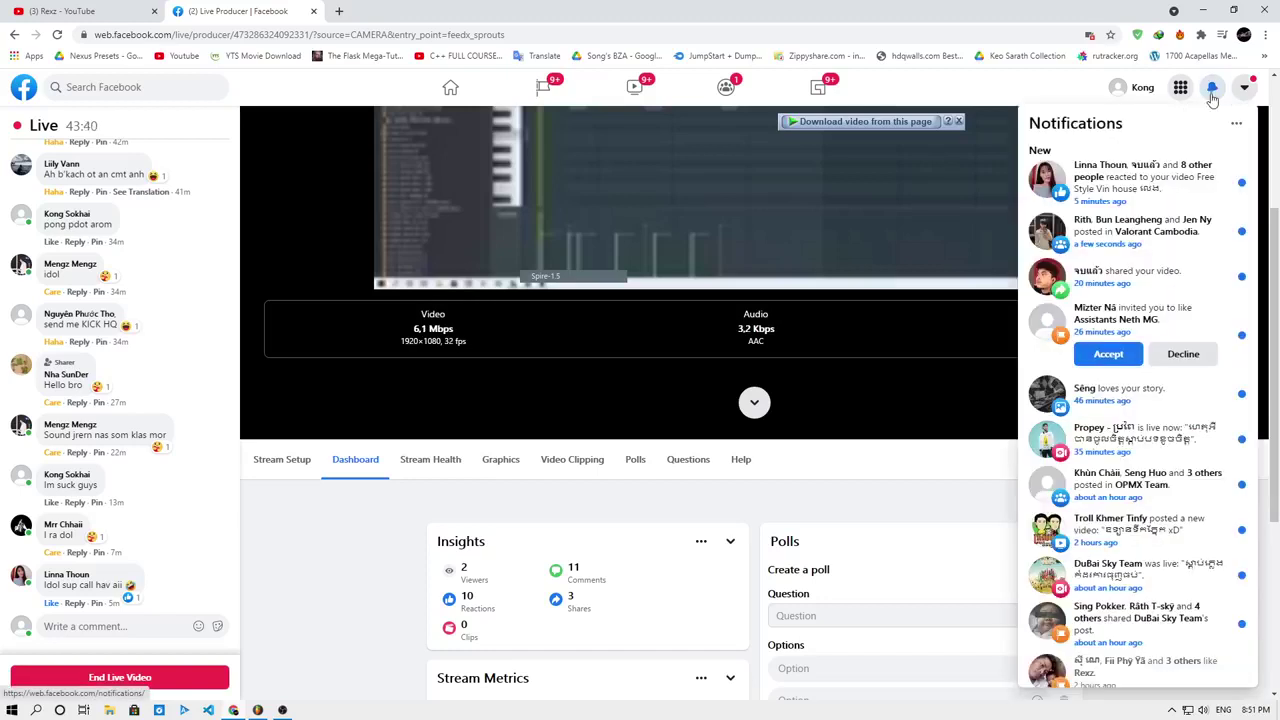
click(1212, 92)
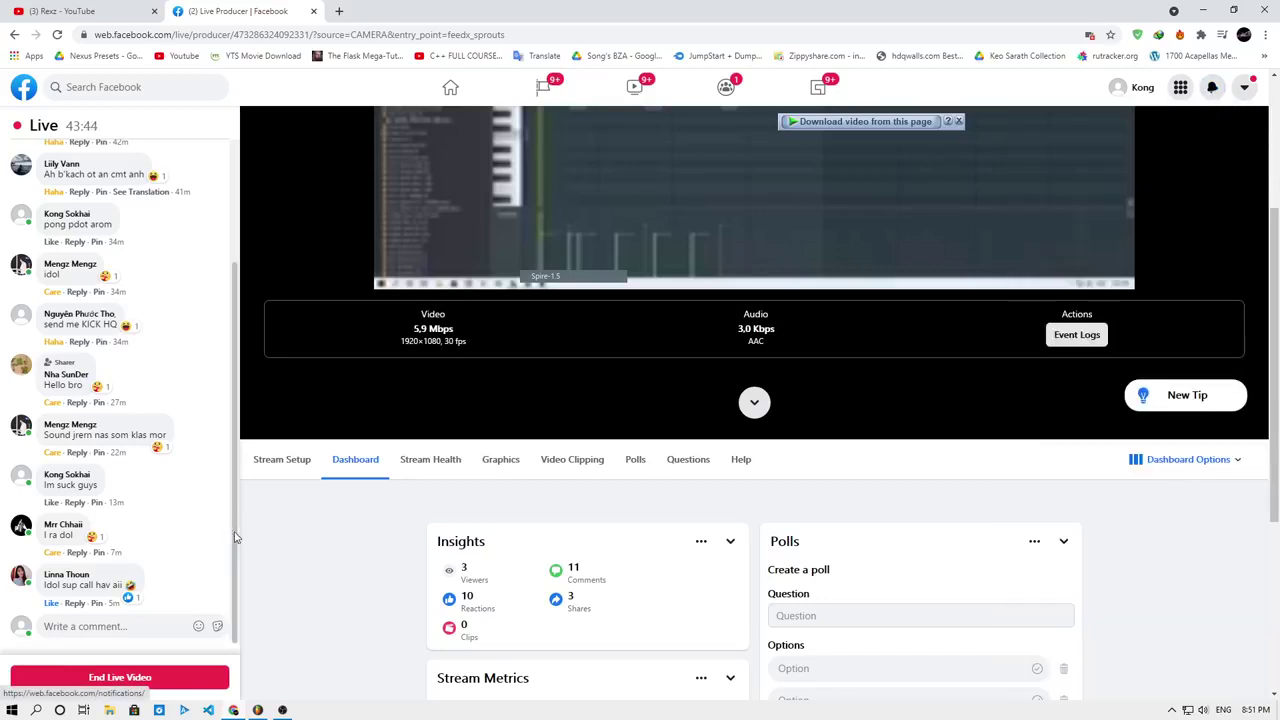
scroll(774, 428, down, 1)
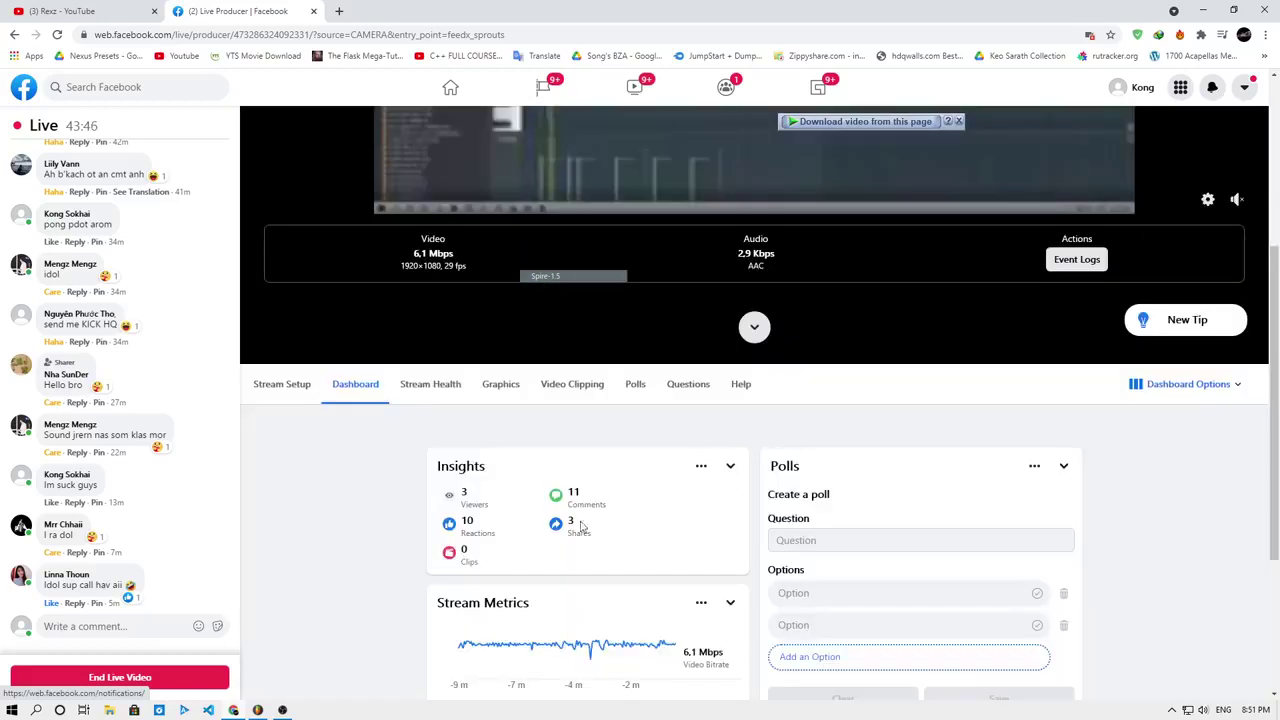
scroll(630, 464, up, 4)
scroll(630, 464, down, 7)
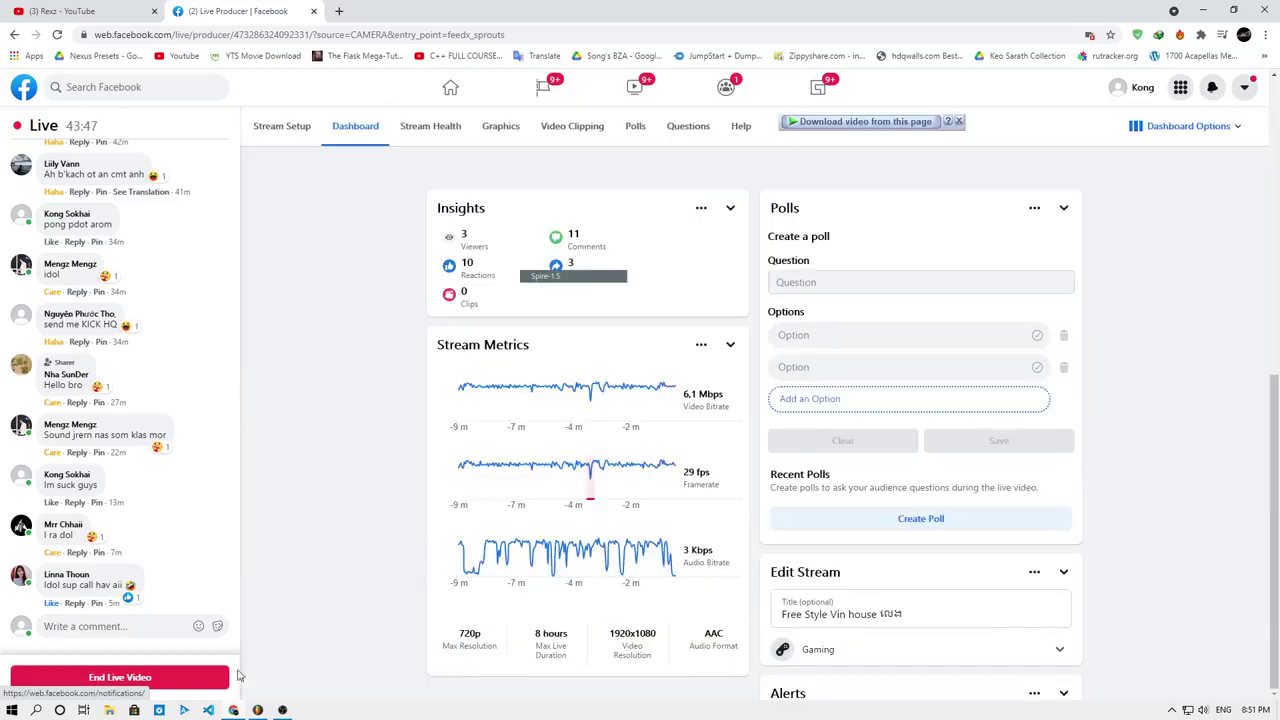
click(229, 716)
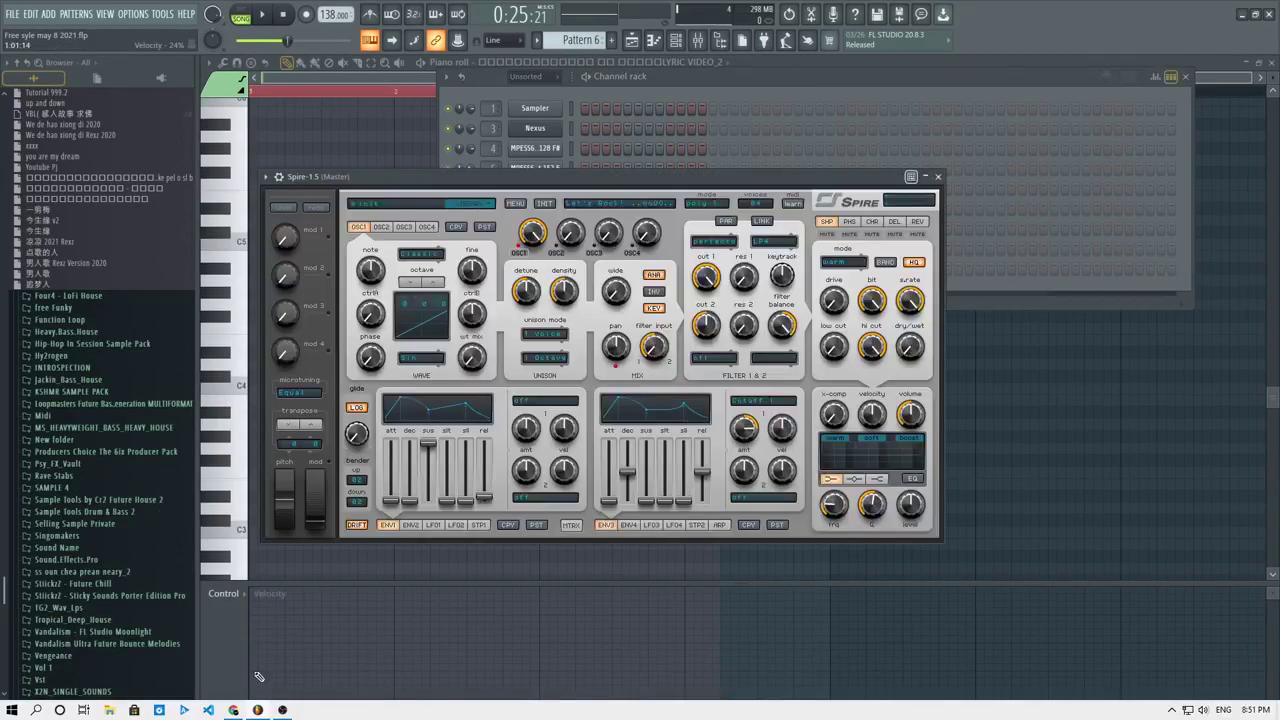
Open Spire's preset library at the factory Leads folder and audition LD Chromium V, LD Combo A DP and LD City Six.
click(377, 205)
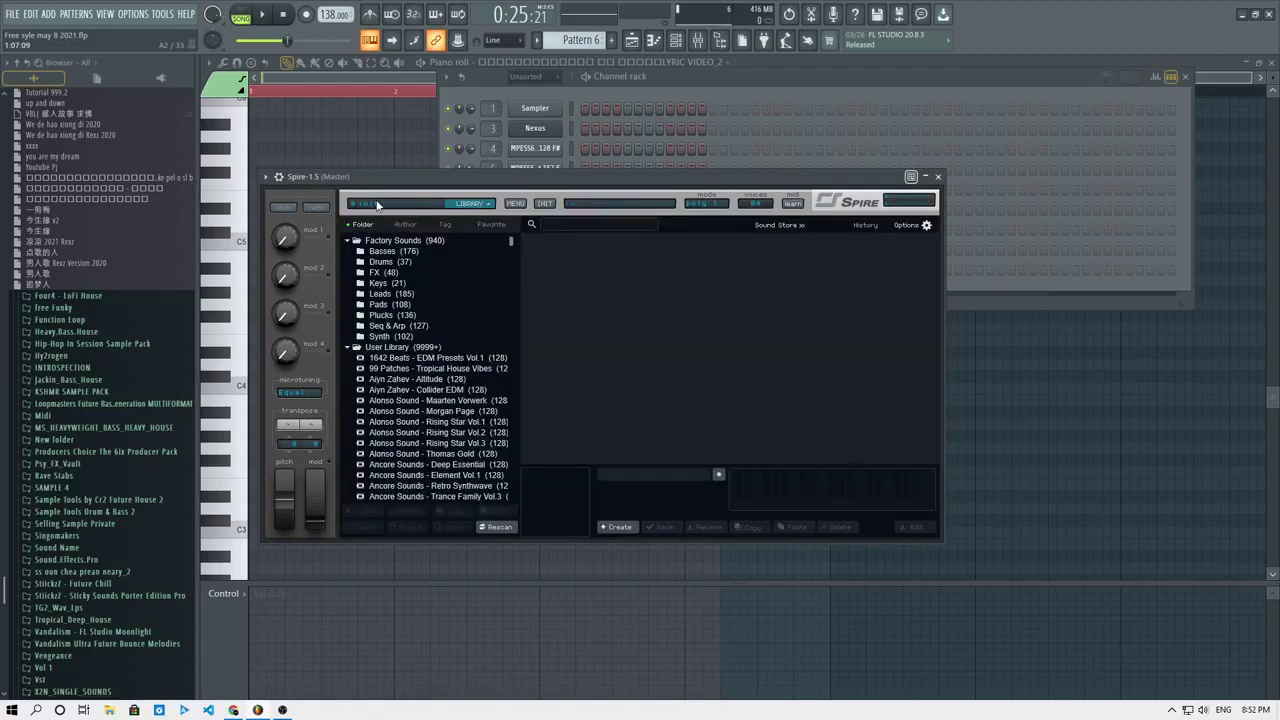
click(385, 293)
click(560, 323)
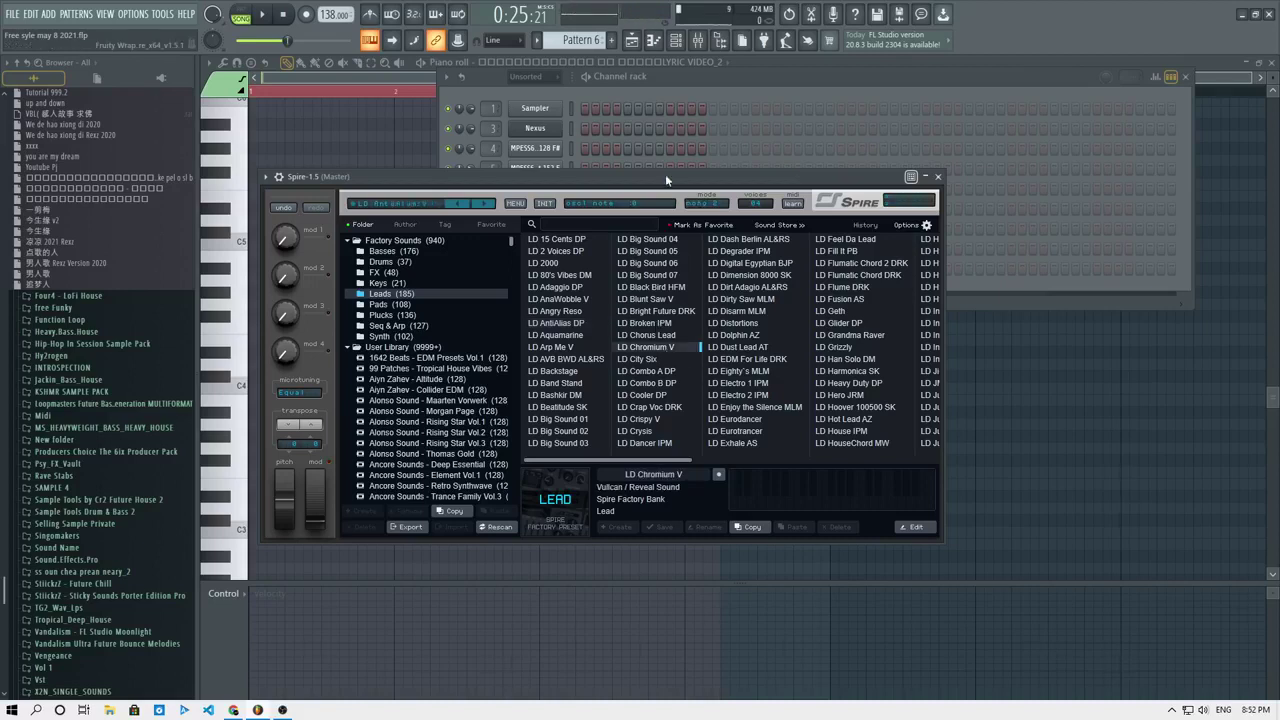
click(650, 371)
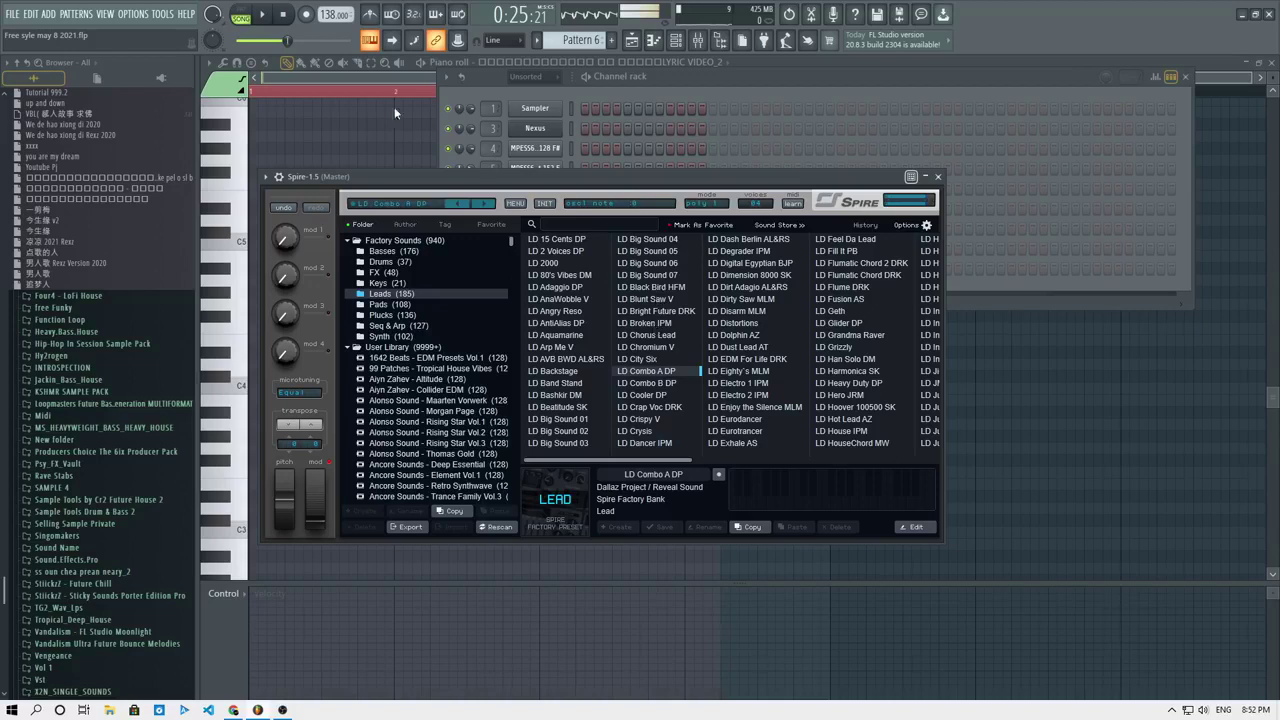
key(Up)
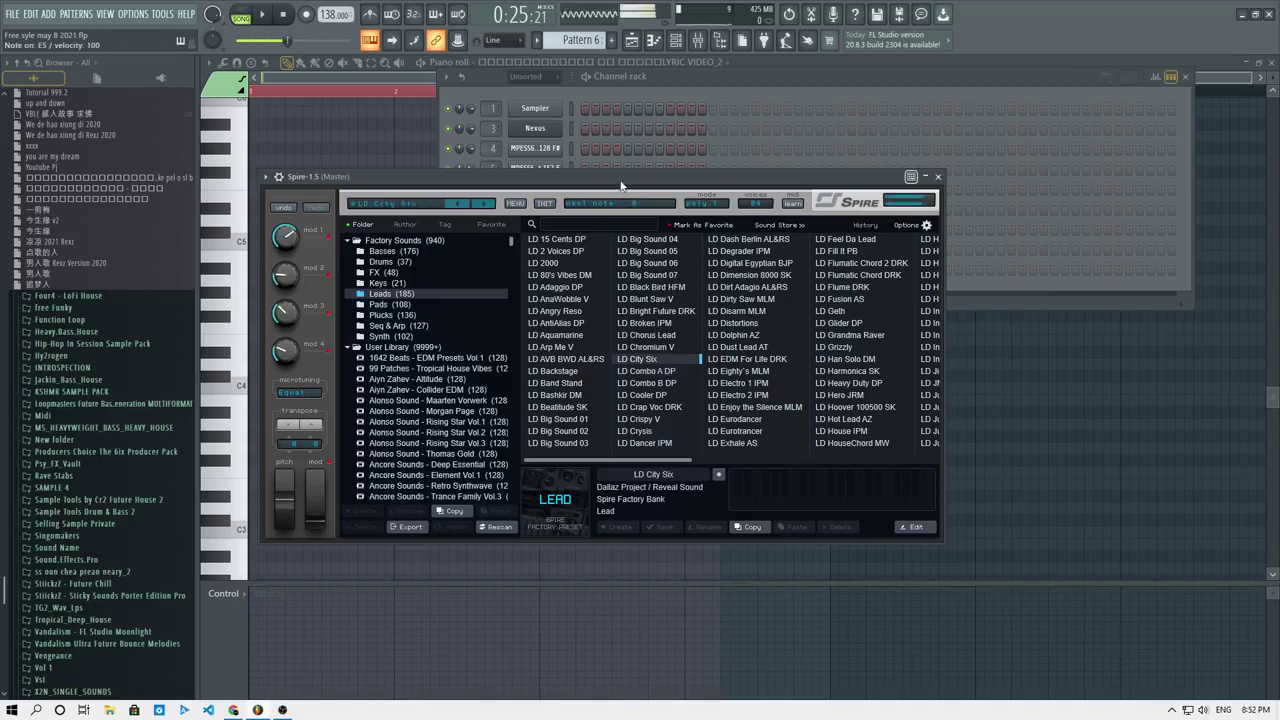
Audition the lead presets Glider DP, Geth, Fill It PB, Hoover 100500 SK, Crysis, Dancer IPM and Exhale AS.
click(848, 323)
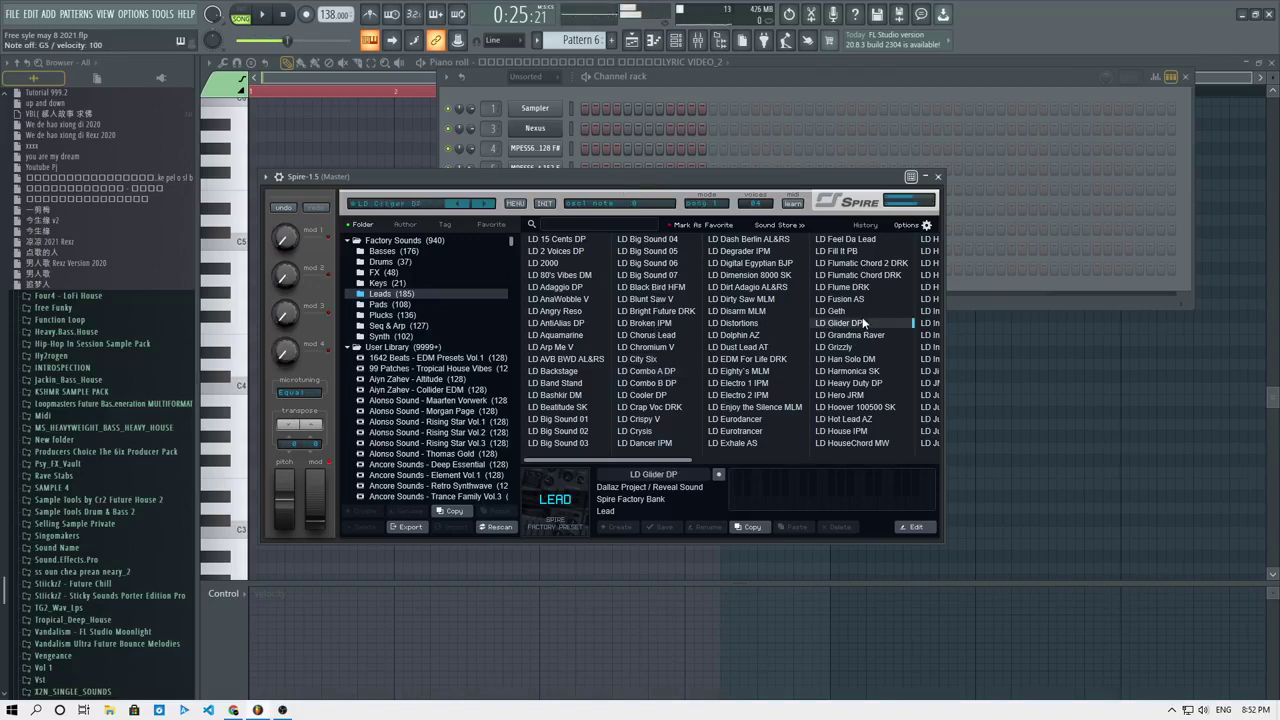
click(842, 312)
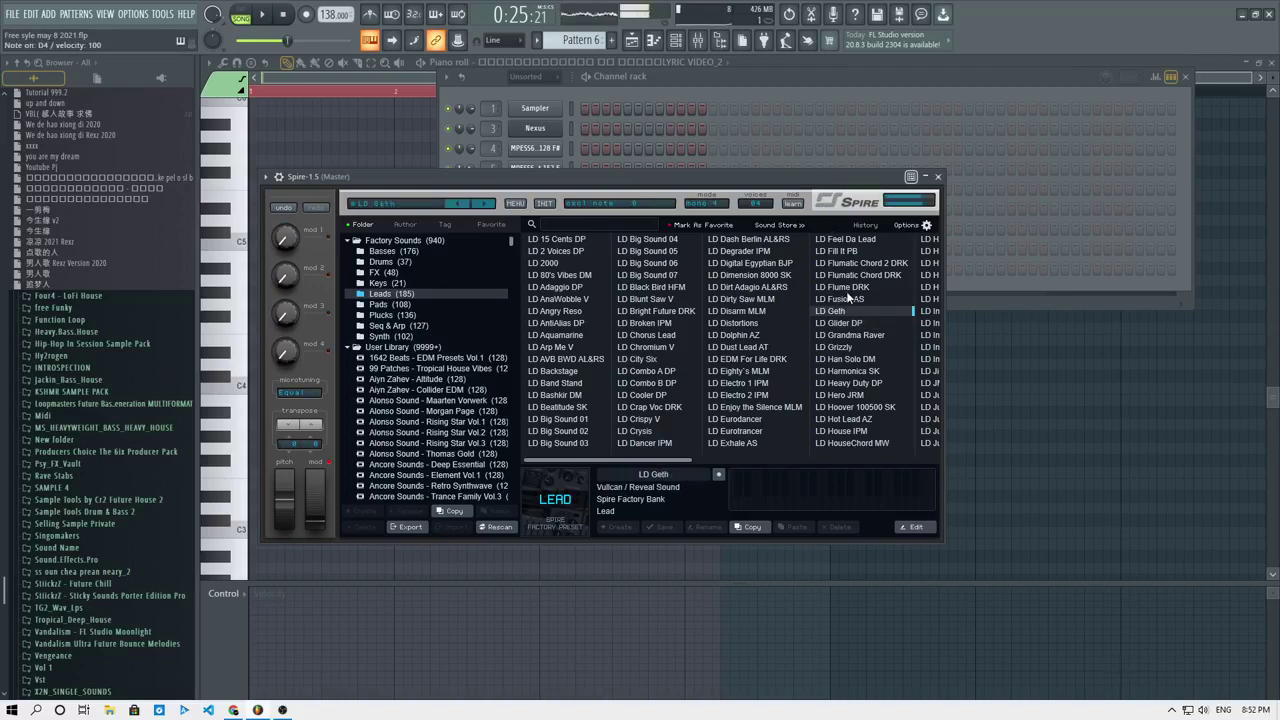
click(846, 253)
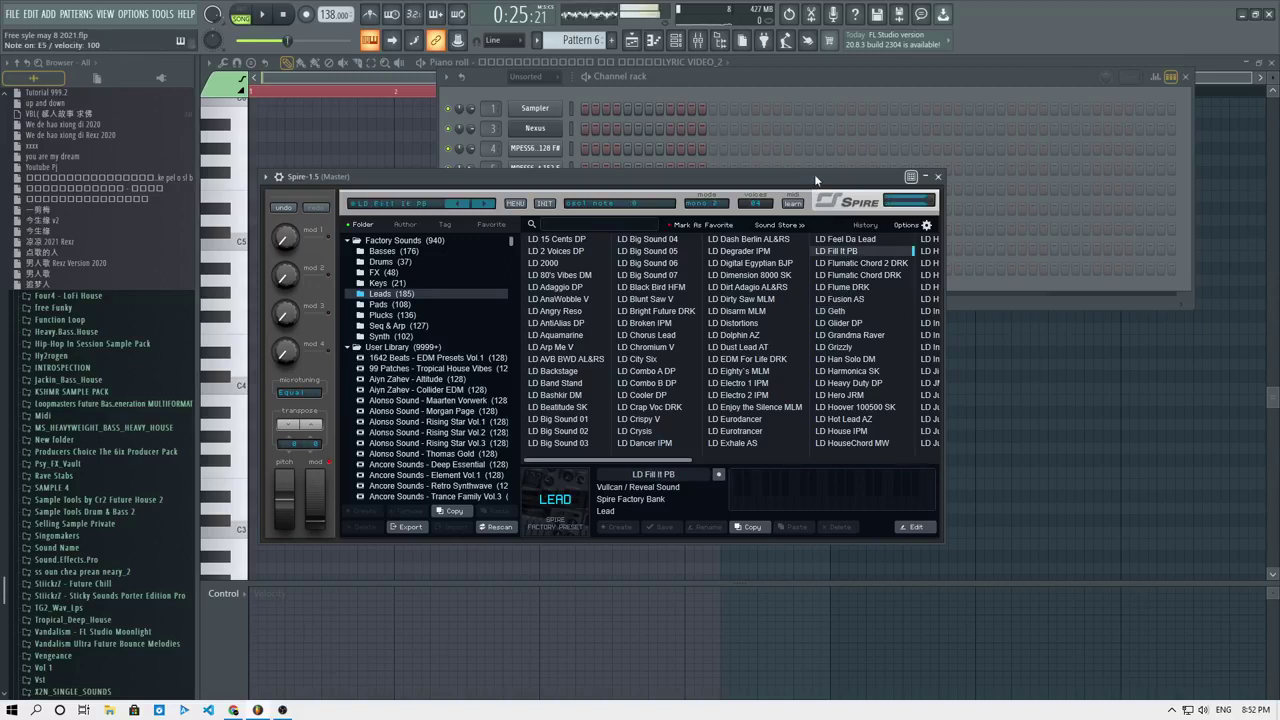
click(845, 407)
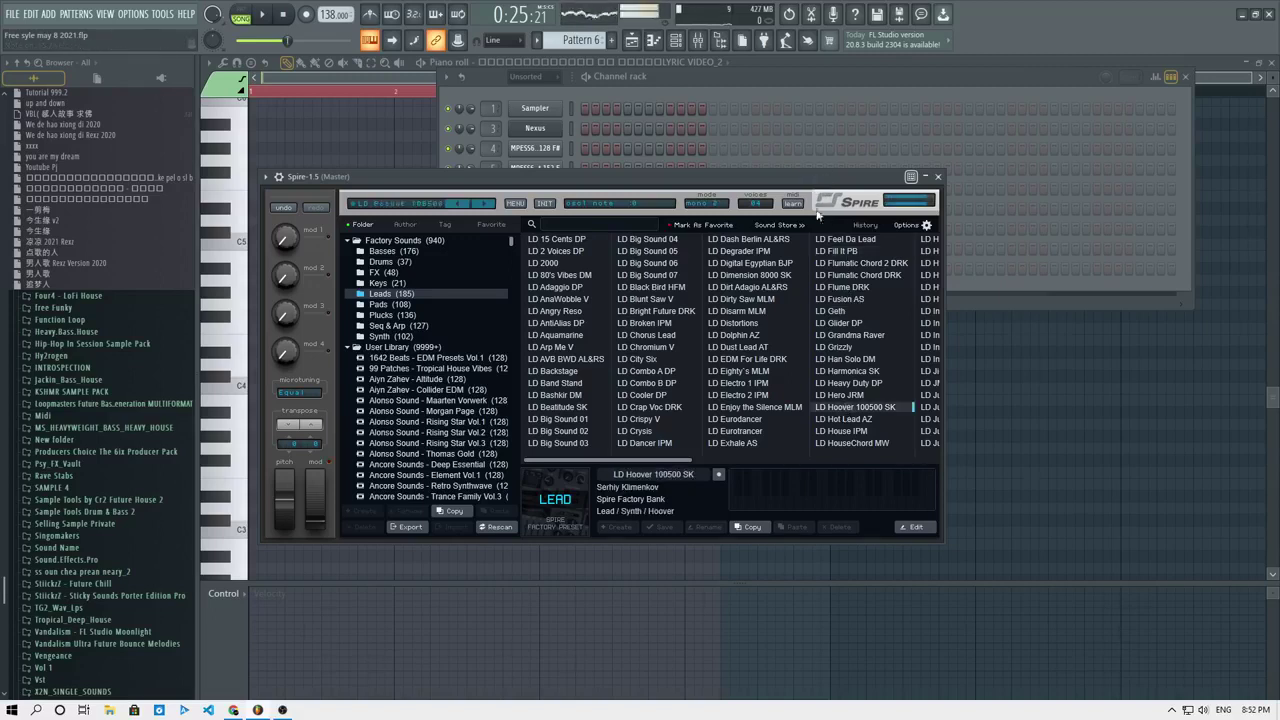
click(640, 431)
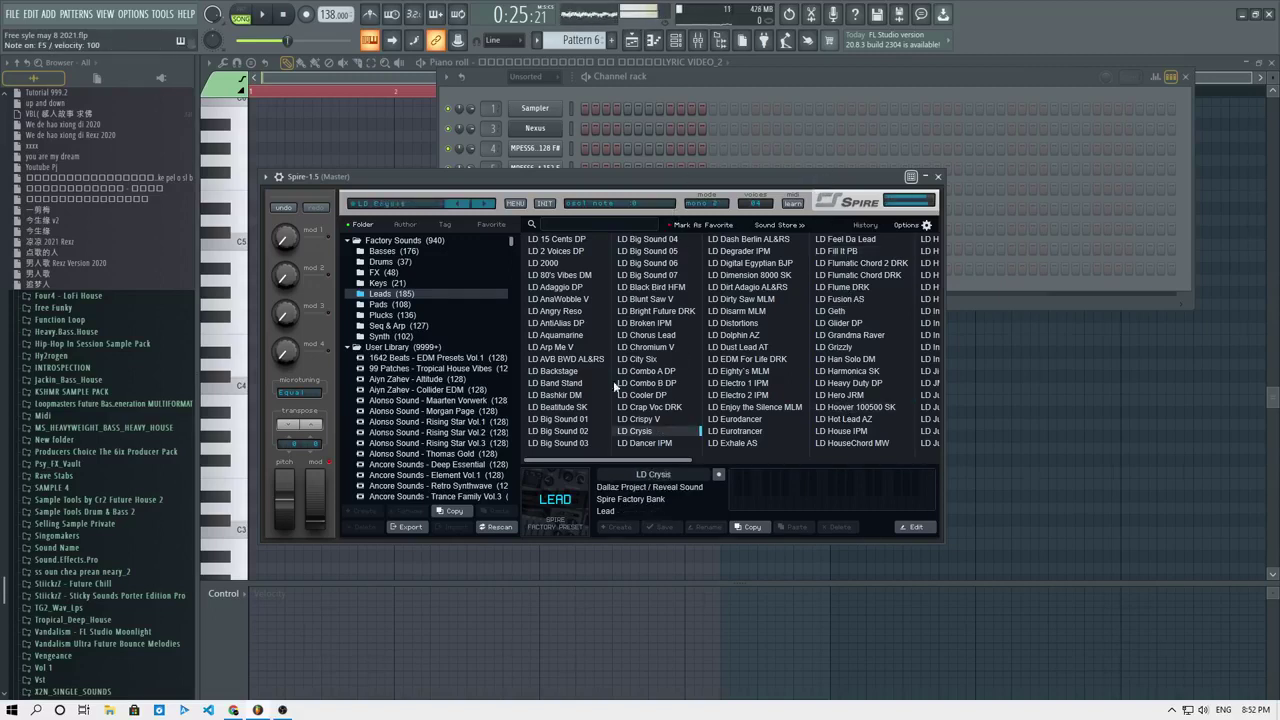
click(636, 443)
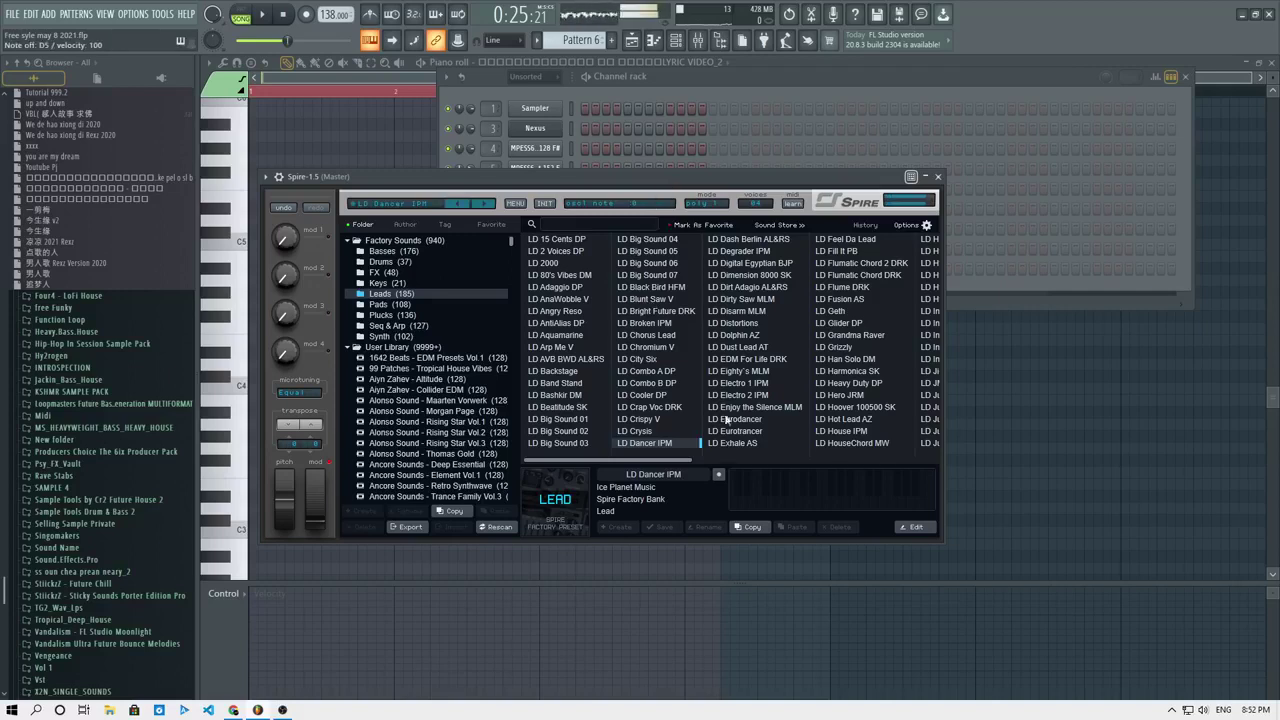
click(731, 445)
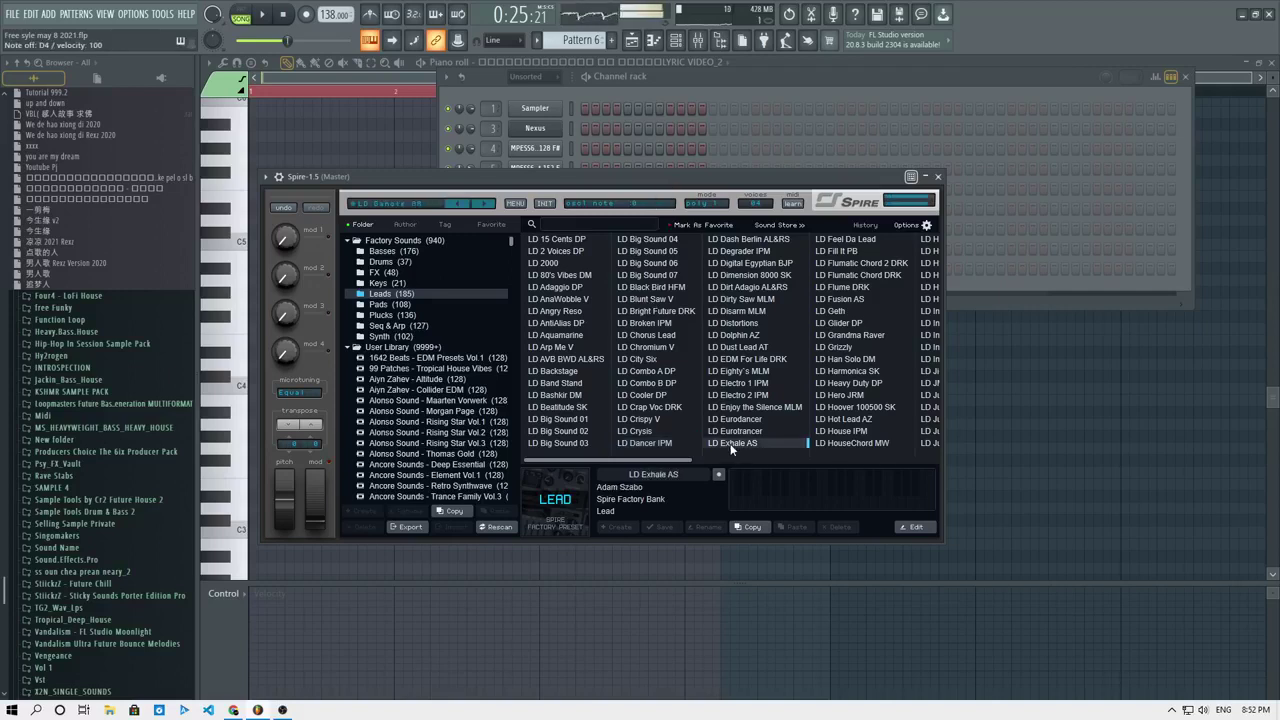
Audition the lead presets Dust Lead AT, EDM For Life DRK, Eighty's MLM, Disarm MLM and Aquamarine.
click(750, 348)
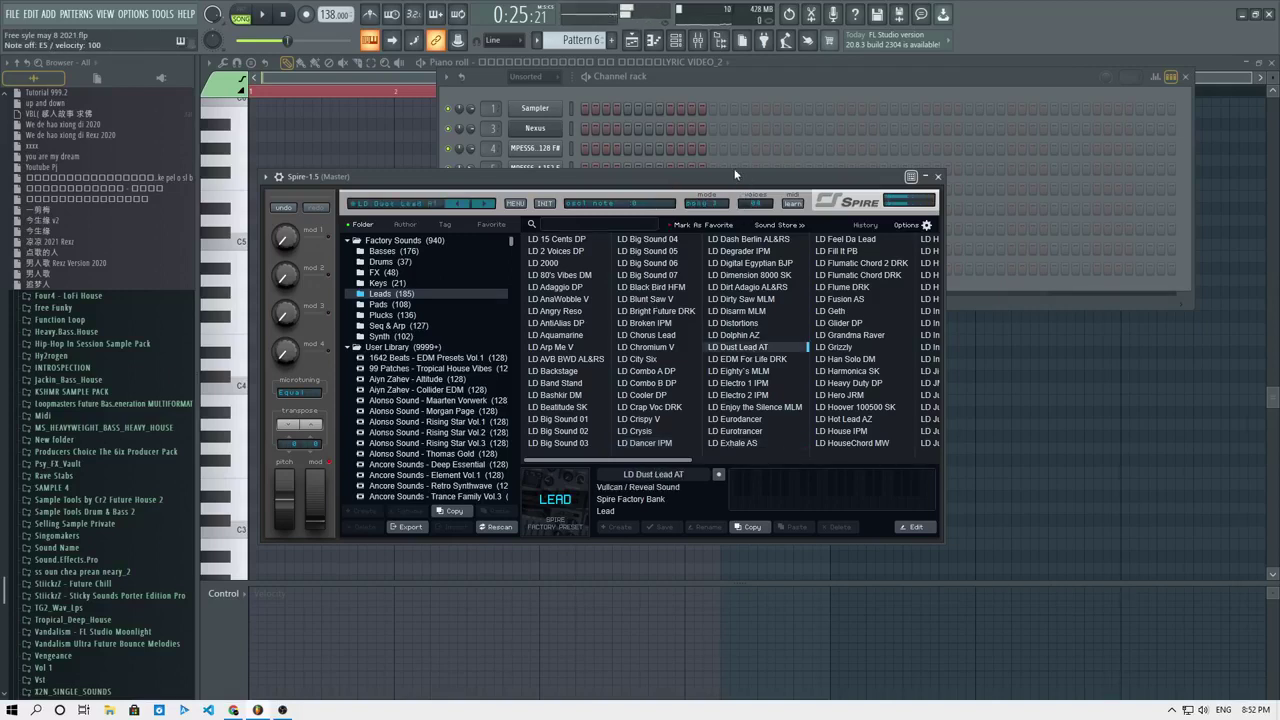
click(737, 358)
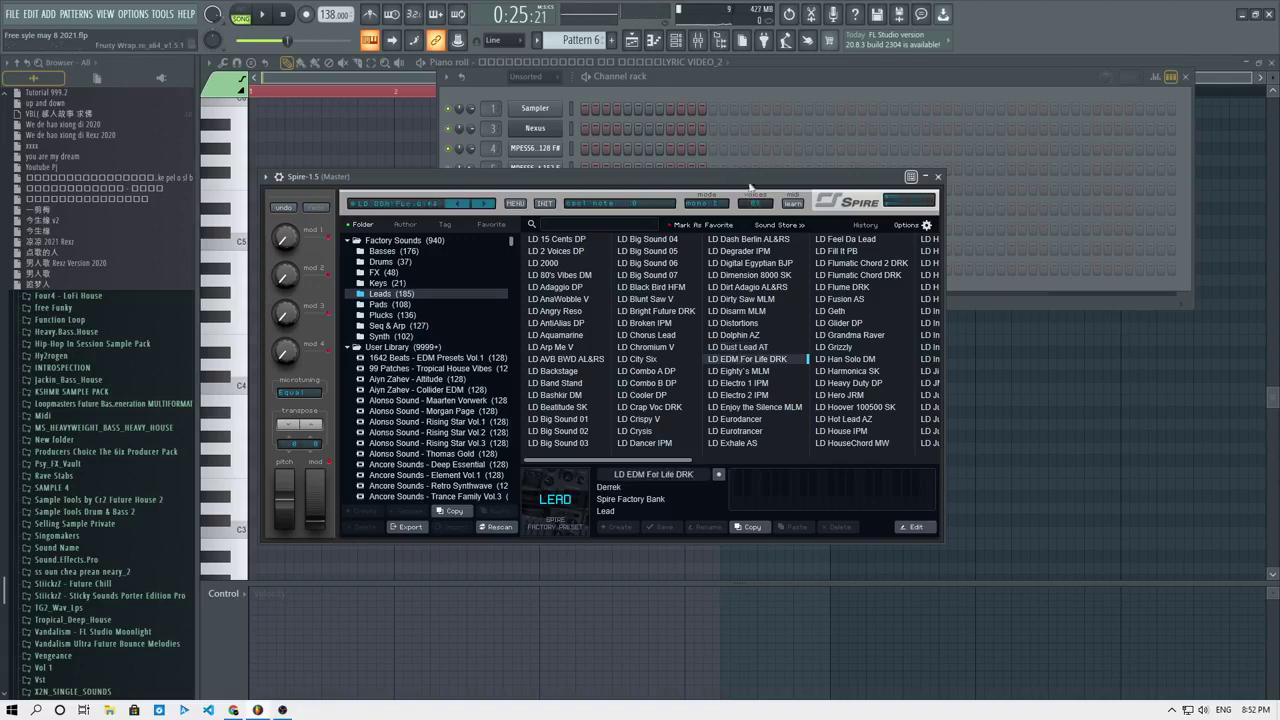
click(757, 372)
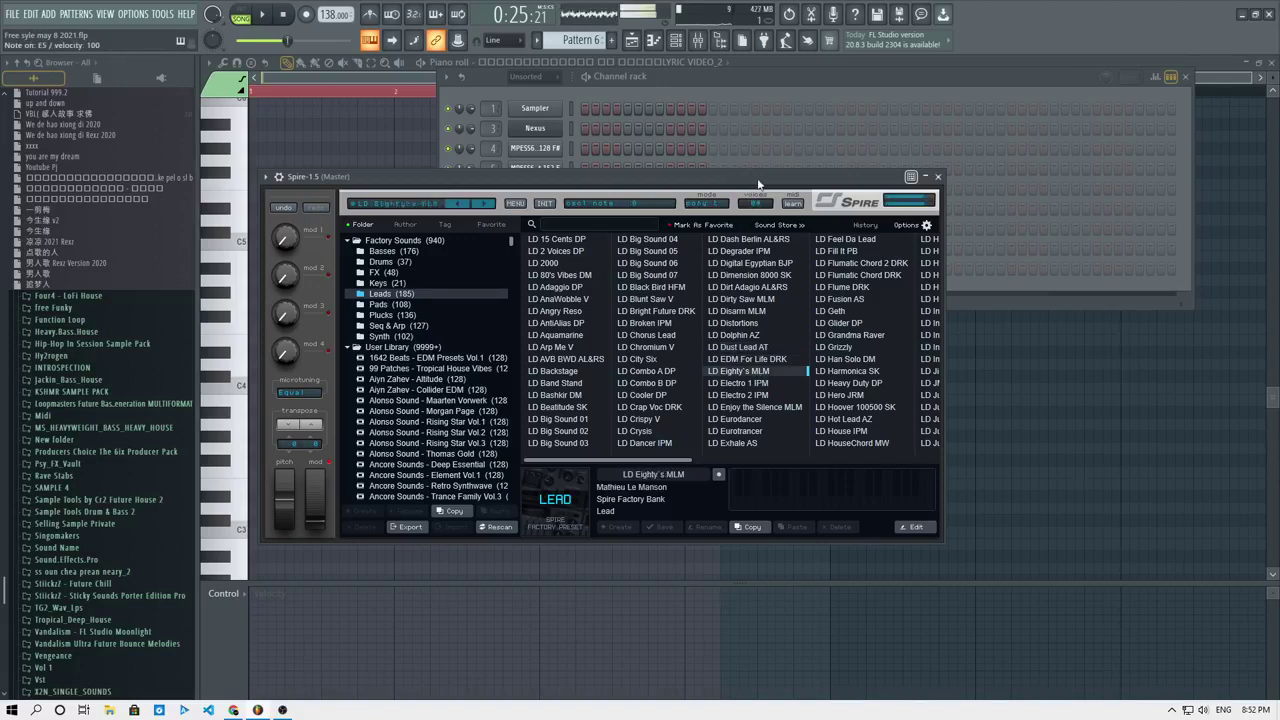
click(745, 311)
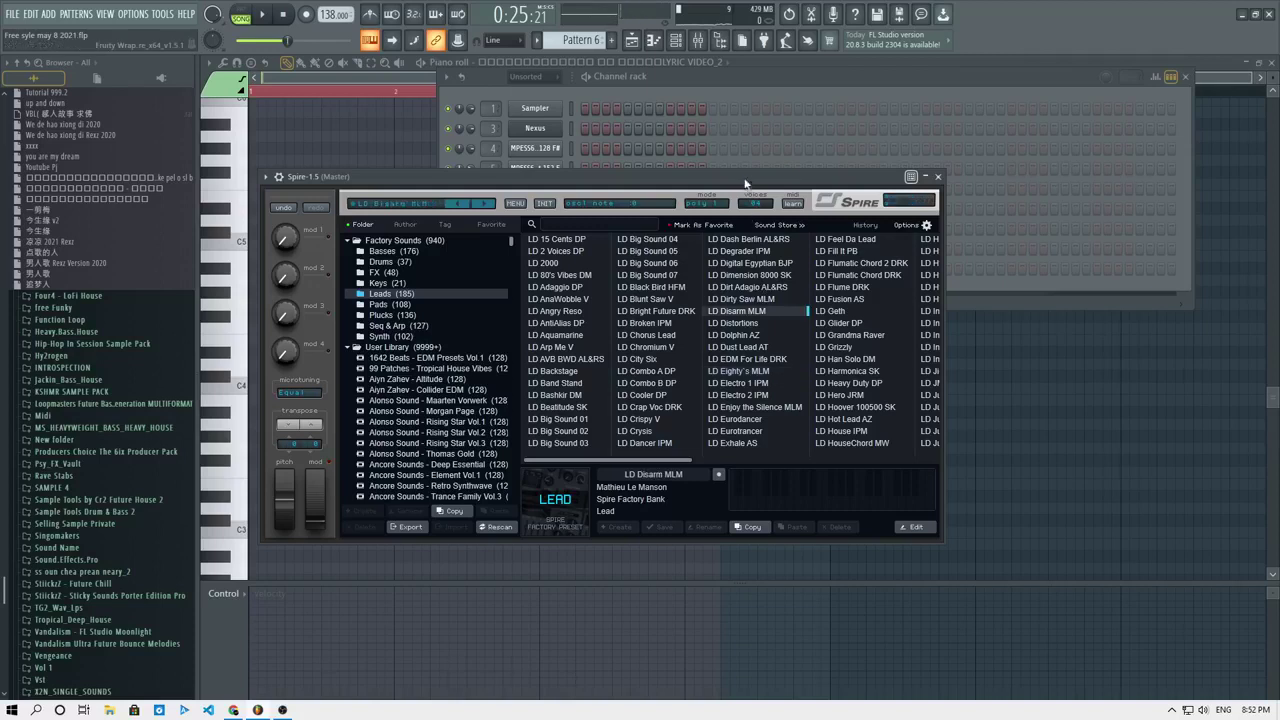
click(595, 335)
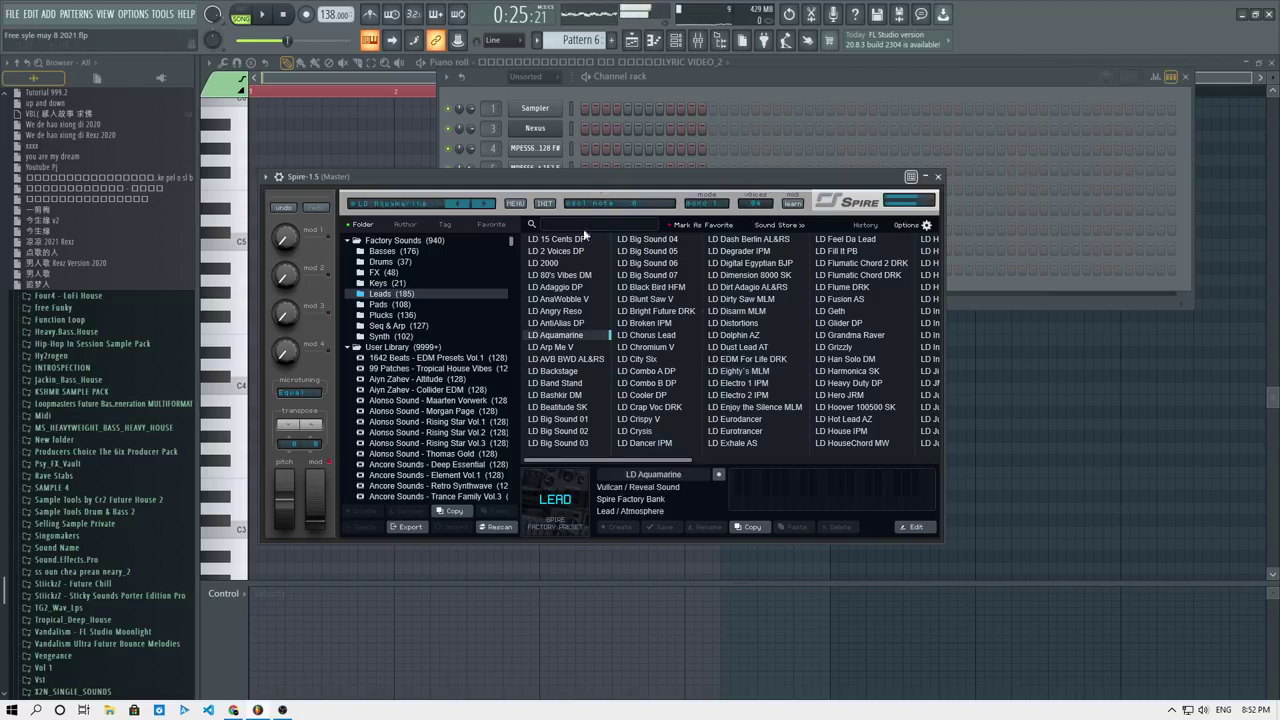
Audition LD AnaWobble V, then load and play the LD Angry Reso preset in Spire.
click(569, 300)
key(c)
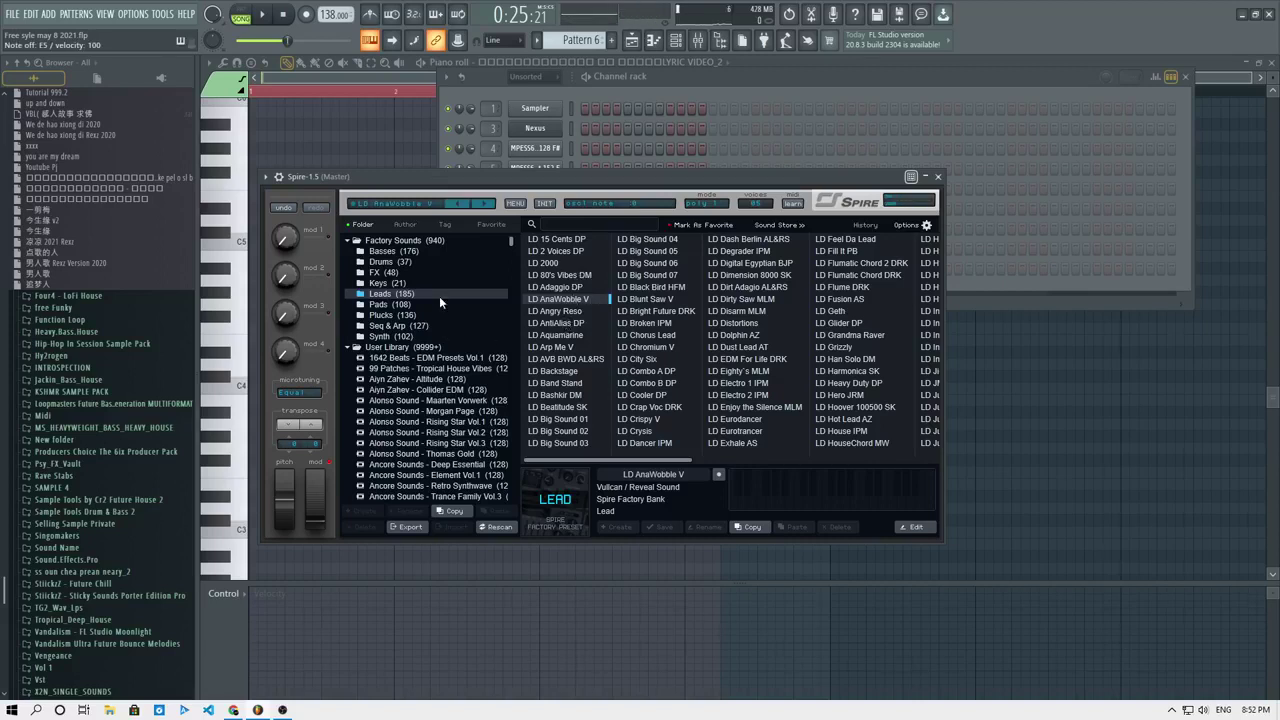
key(c)
click(564, 312)
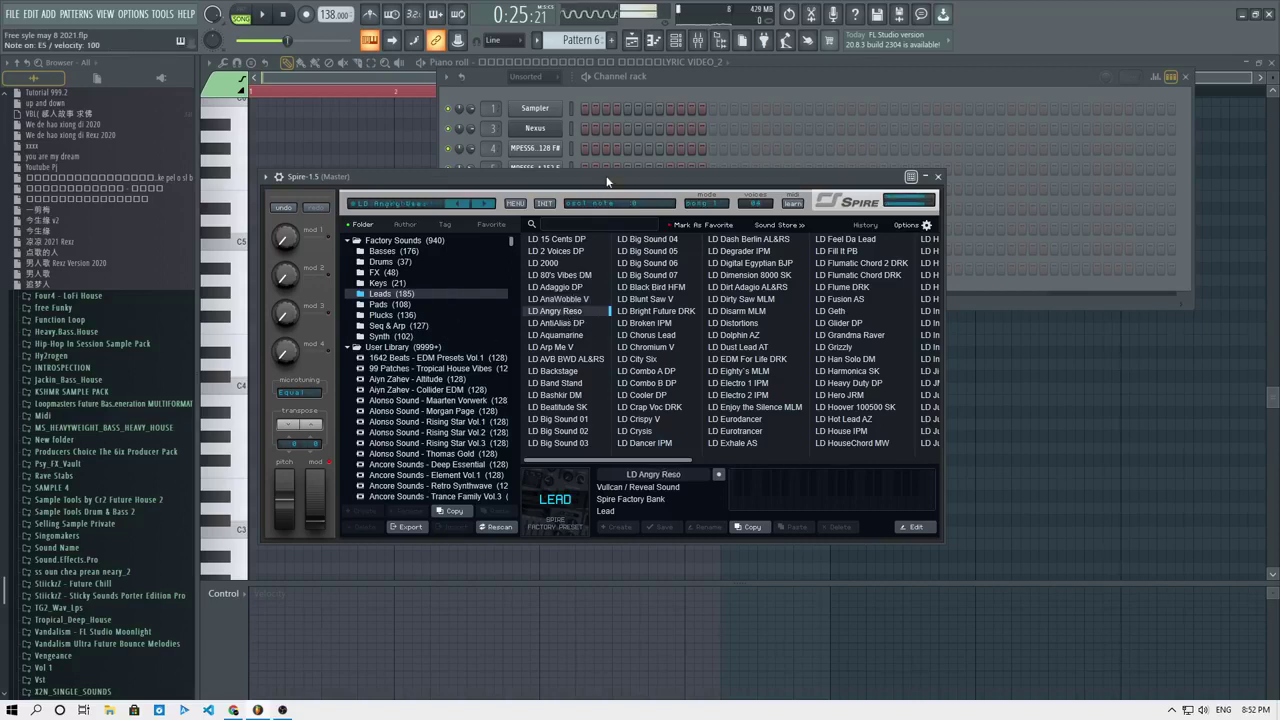
key(c)
Return to Pattern 6's piano roll and set its target channel to Spire-1.5.
click(320, 149)
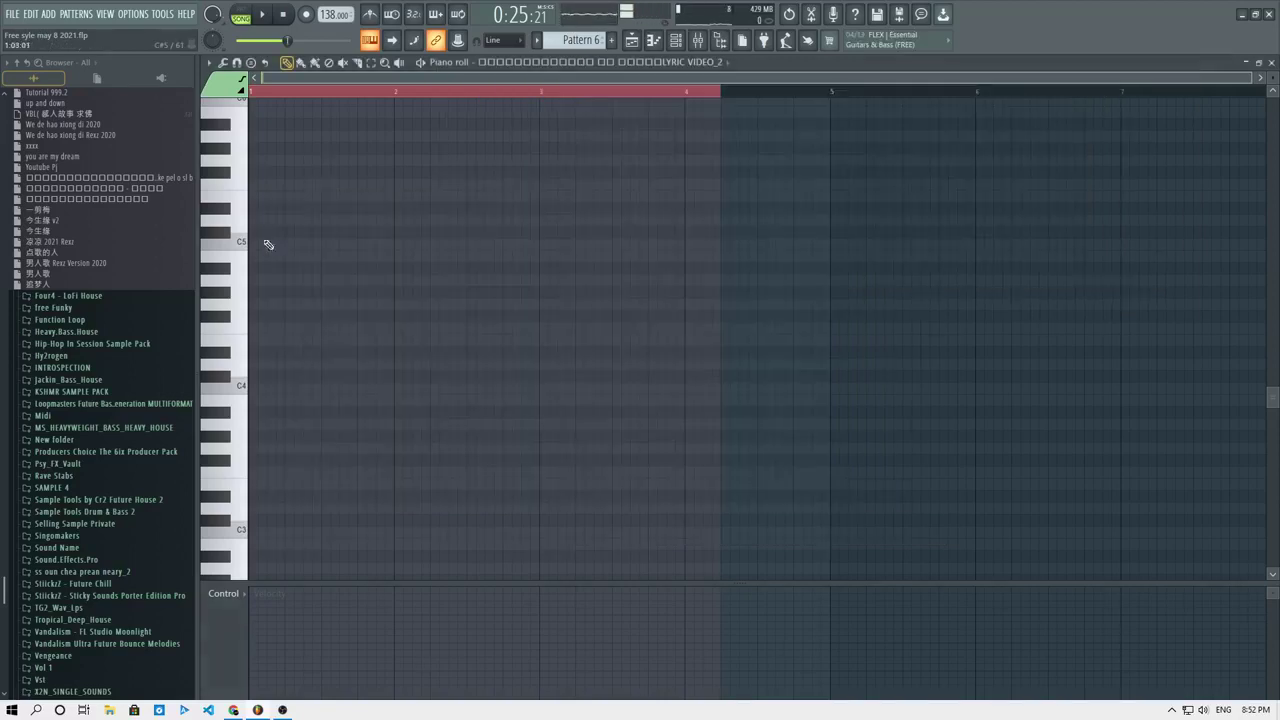
scroll(268, 244, up, 5)
key(space)
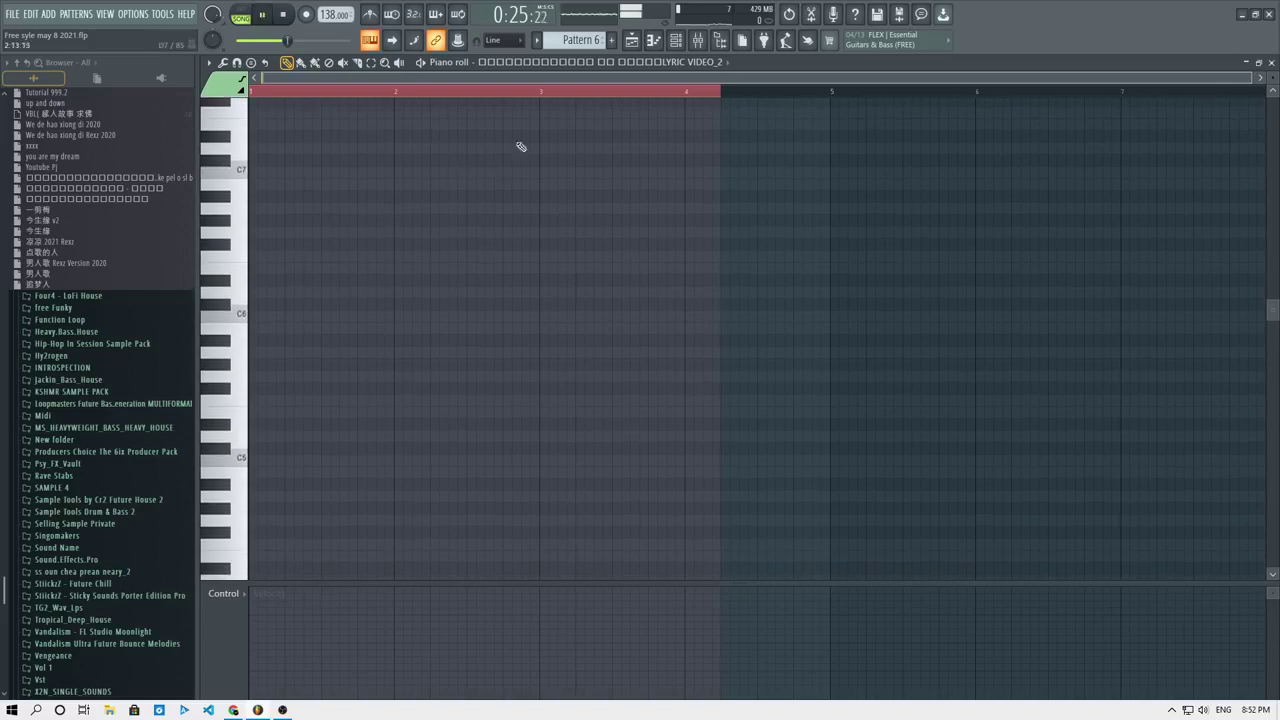
key(space)
click(630, 63)
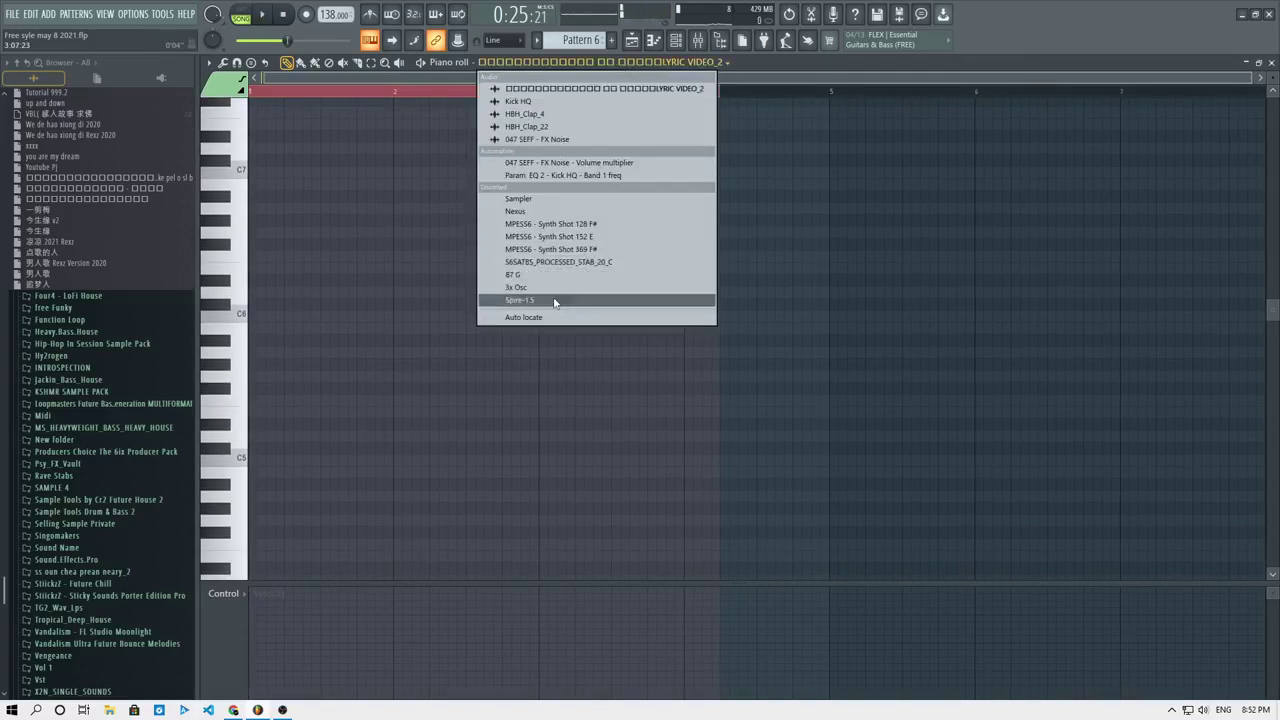
click(555, 302)
Place a Spire note at C#6 midway through bar 1, move it down in pitch, and return to the playlist.
scroll(250, 295, down, 3)
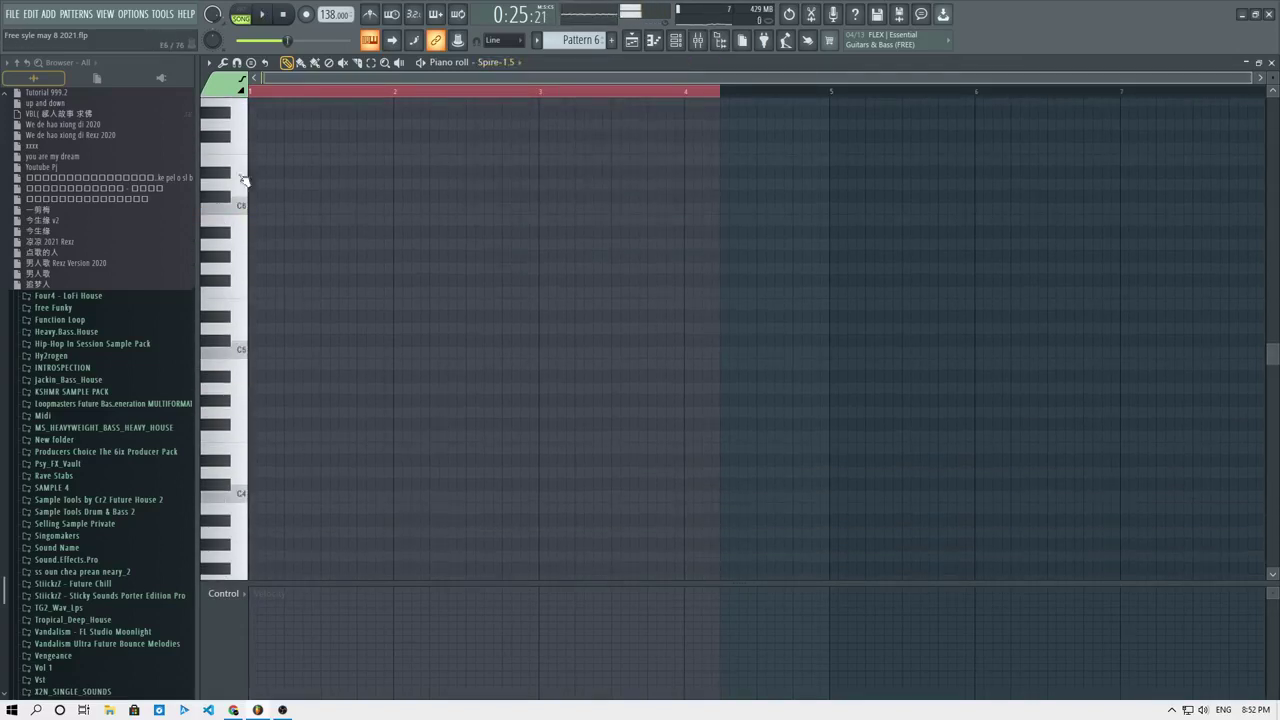
scroll(297, 234, up, 2)
click(318, 269)
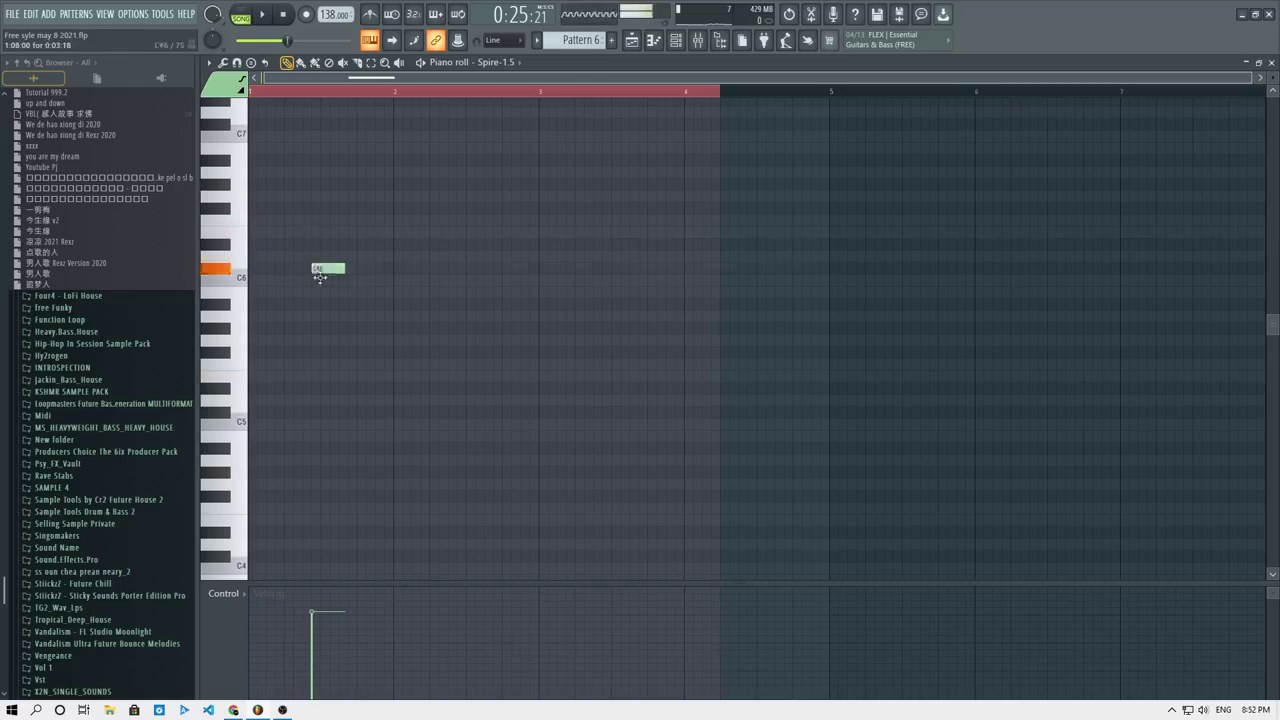
drag(318, 277, 318, 378)
click(632, 40)
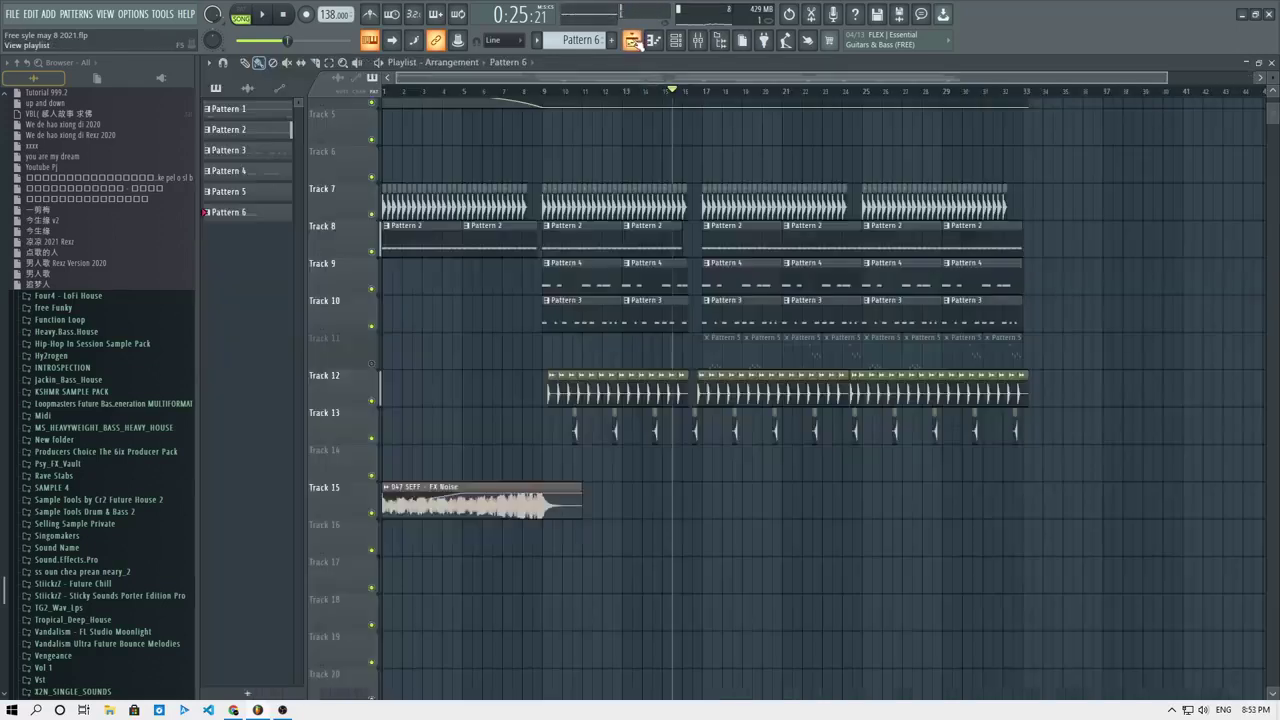
Place a Pattern 6 clip on Track 14 at bar 17, play from bar 16, and open the clip's piano roll.
click(706, 448)
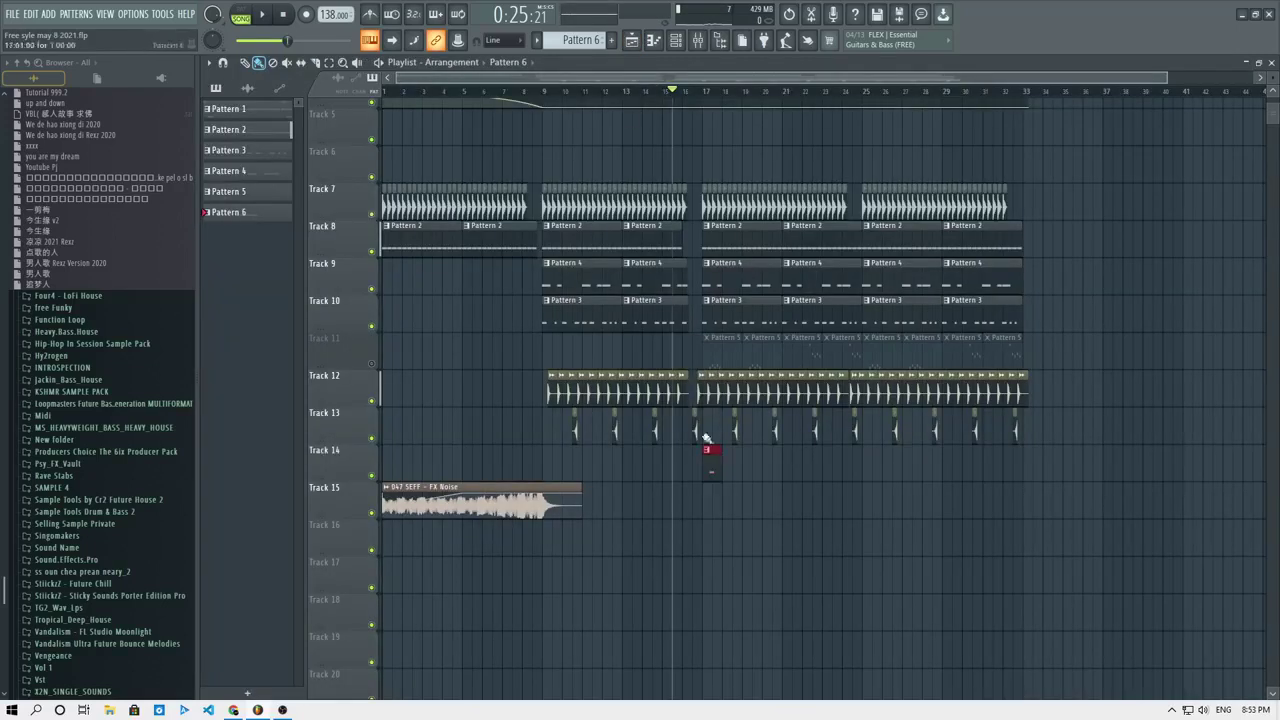
click(688, 94)
key(space)
scroll(697, 465, up, 5)
double_click(794, 476)
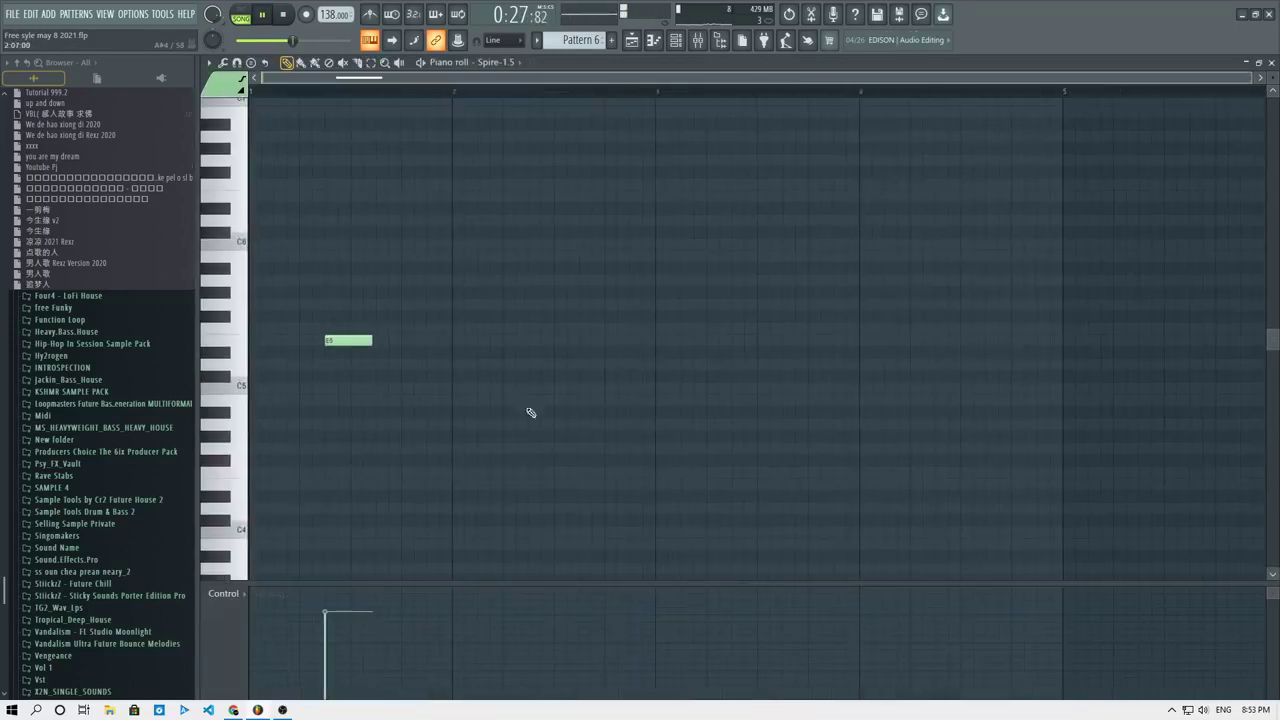
Shorten the E5 note in bar 1 to two steps, add a one-step E5 at step 5, and play it back.
key(space)
mouse_move(372, 341)
mouse_down()
mouse_move(436, 342)
mouse_move(333, 342)
mouse_move(348, 342)
mouse_up()
click(305, 341)
key(space)
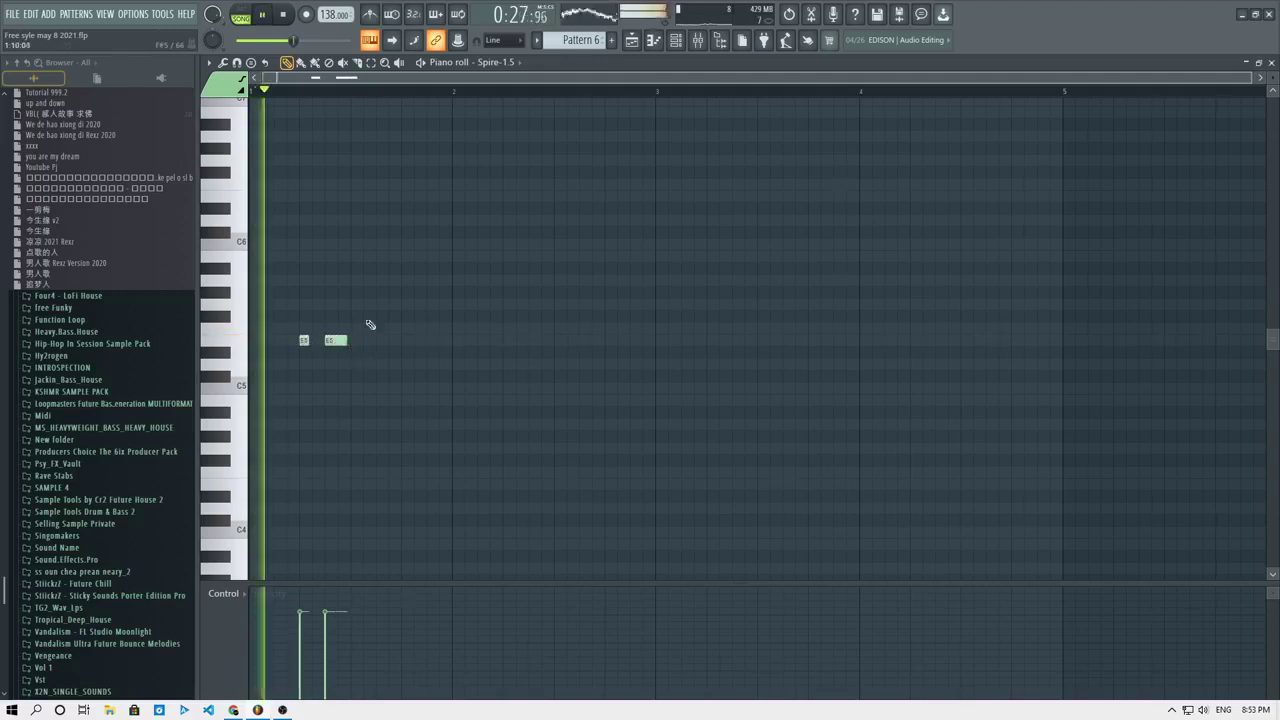
Try a G5 note at step 11 of bar 1, then remove it.
click(381, 304)
key(space)
right_click(388, 306)
key(space)
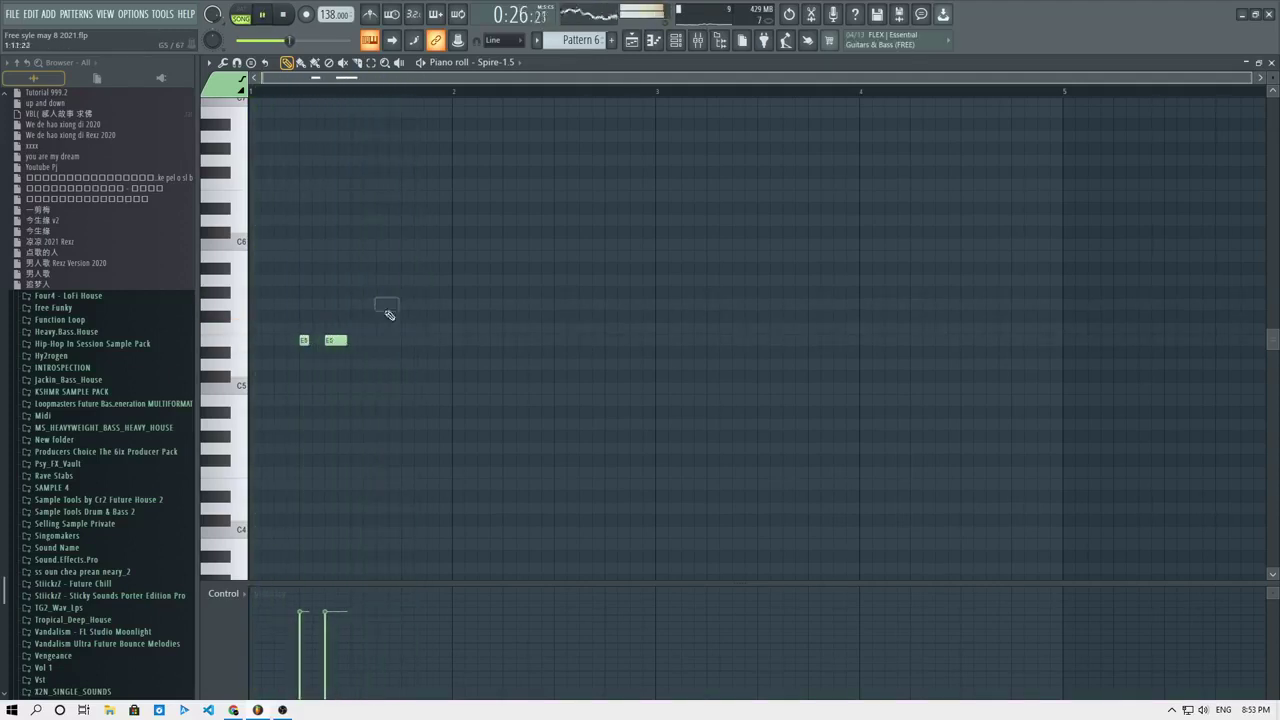
Rework the E5 rhythm in bar 1 with a two-step note at step 7 and a one-step note at step 11.
drag(372, 341, 360, 341)
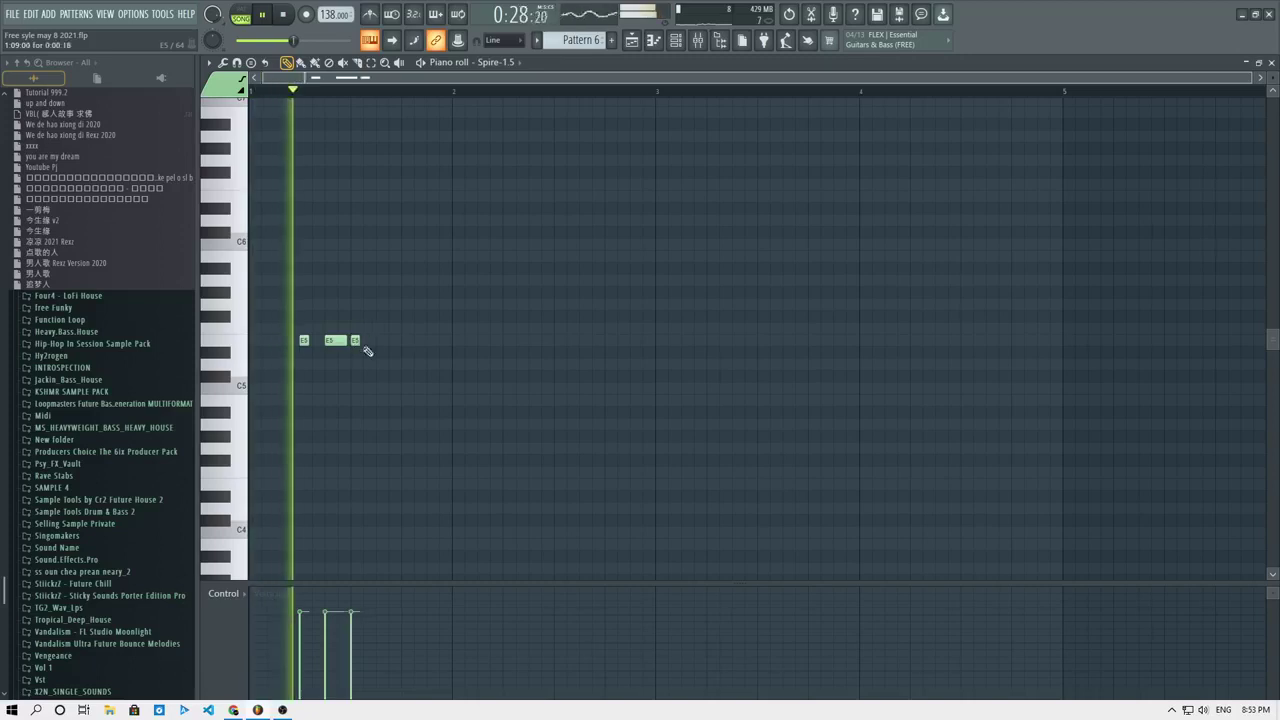
click(386, 341)
key(space)
key(space)
right_click(335, 341)
right_click(355, 341)
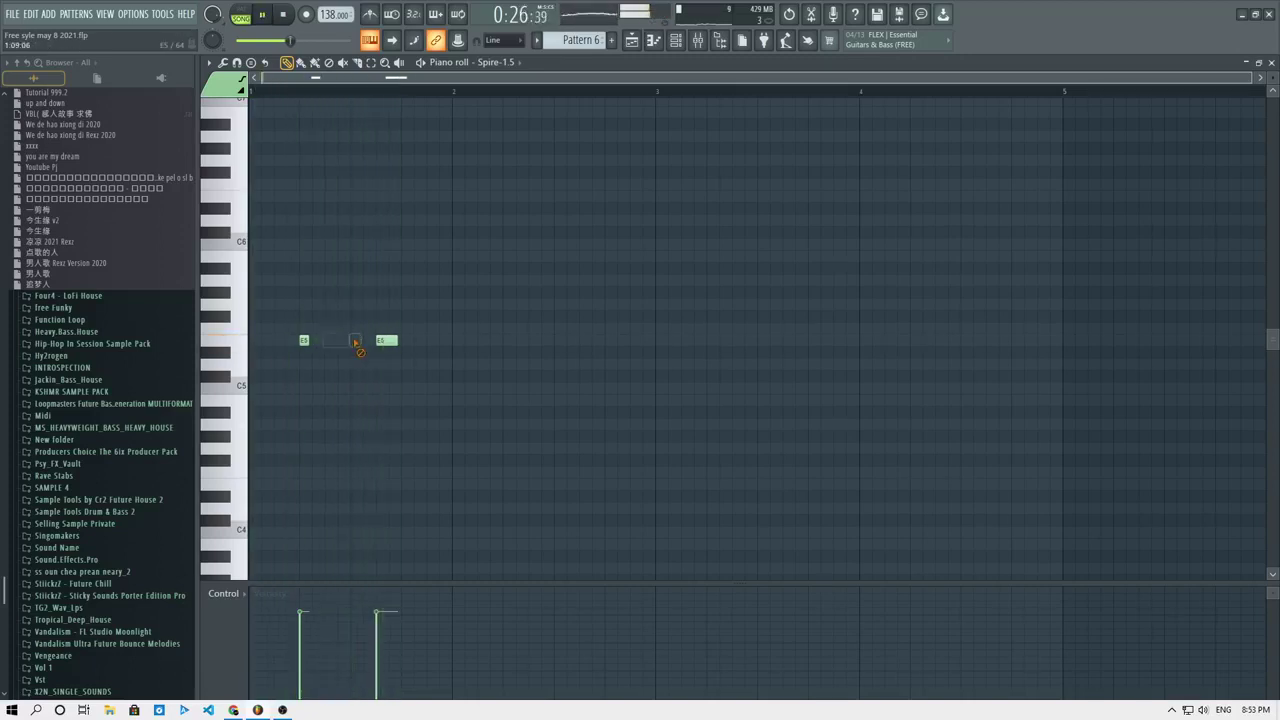
click(326, 342)
key(space)
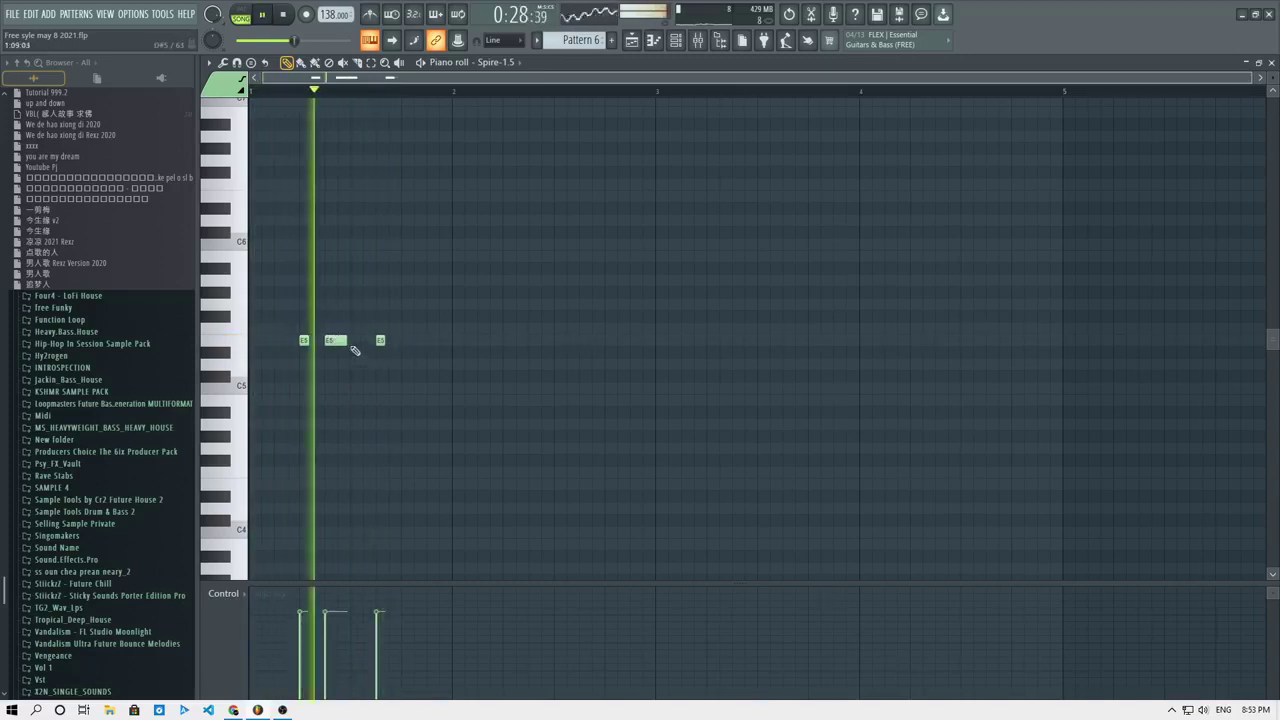
key(space)
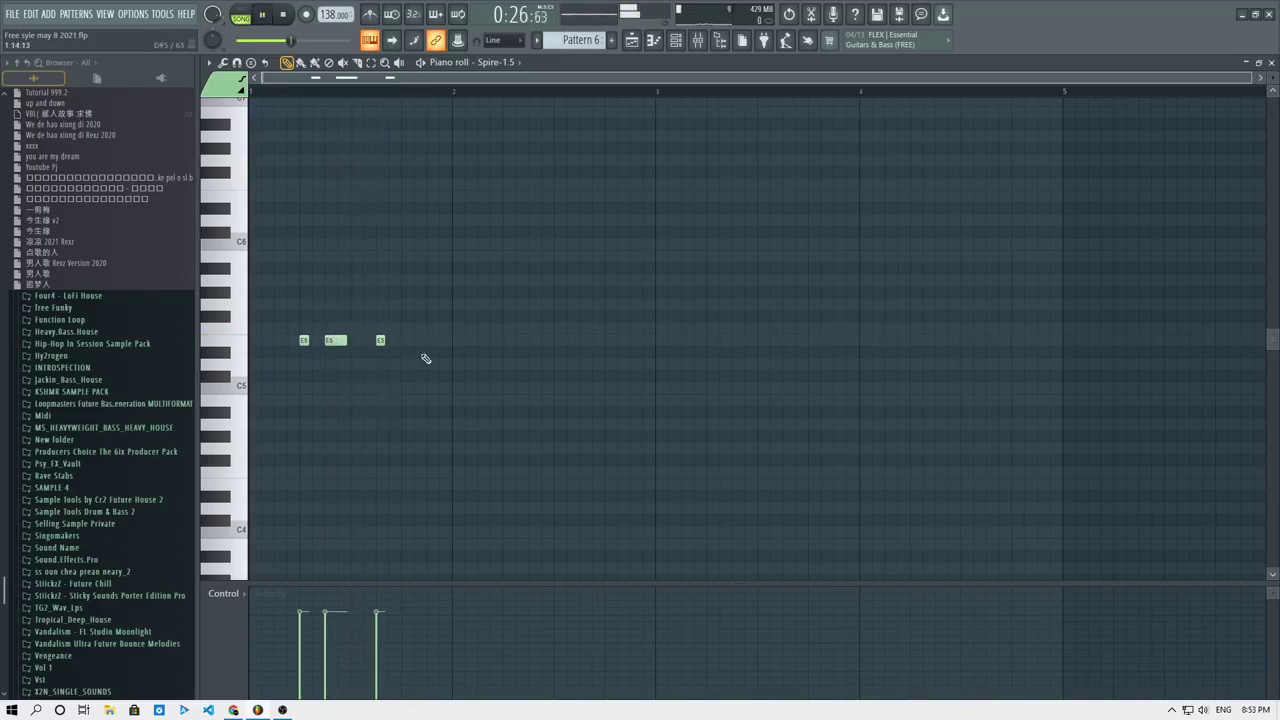
Try an F#5 note at step 13 of bar 1 followed by an F5, and remove both.
click(407, 343)
drag(408, 340, 409, 317)
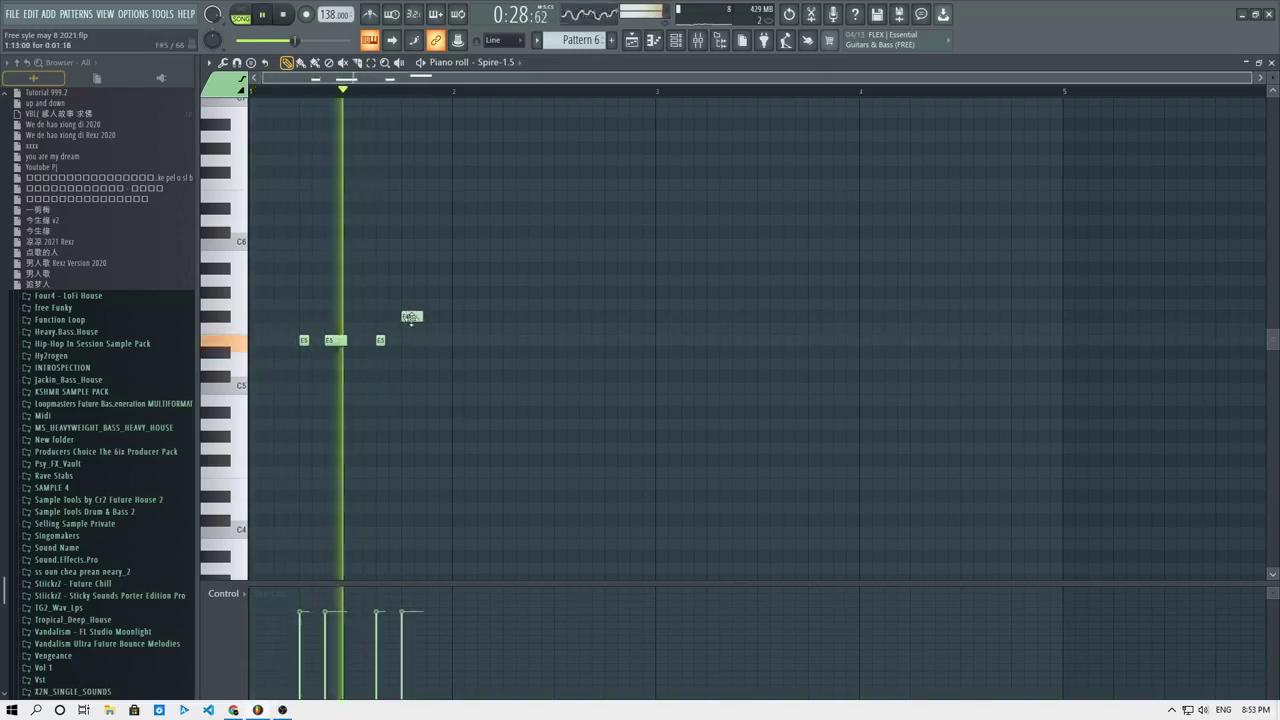
click(430, 328)
right_click(432, 328)
right_click(410, 316)
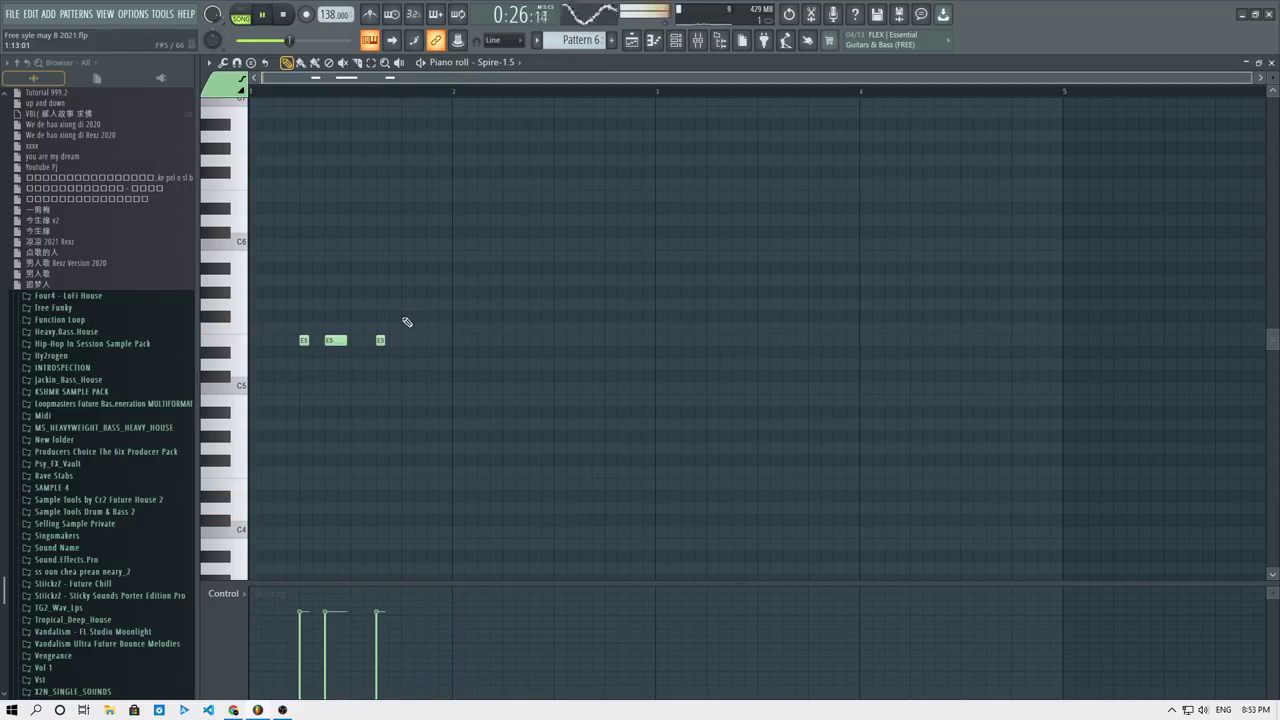
Try a G5 at step 13 and an F#5 at step 15 of bar 1, play them, and remove both.
click(410, 304)
click(433, 316)
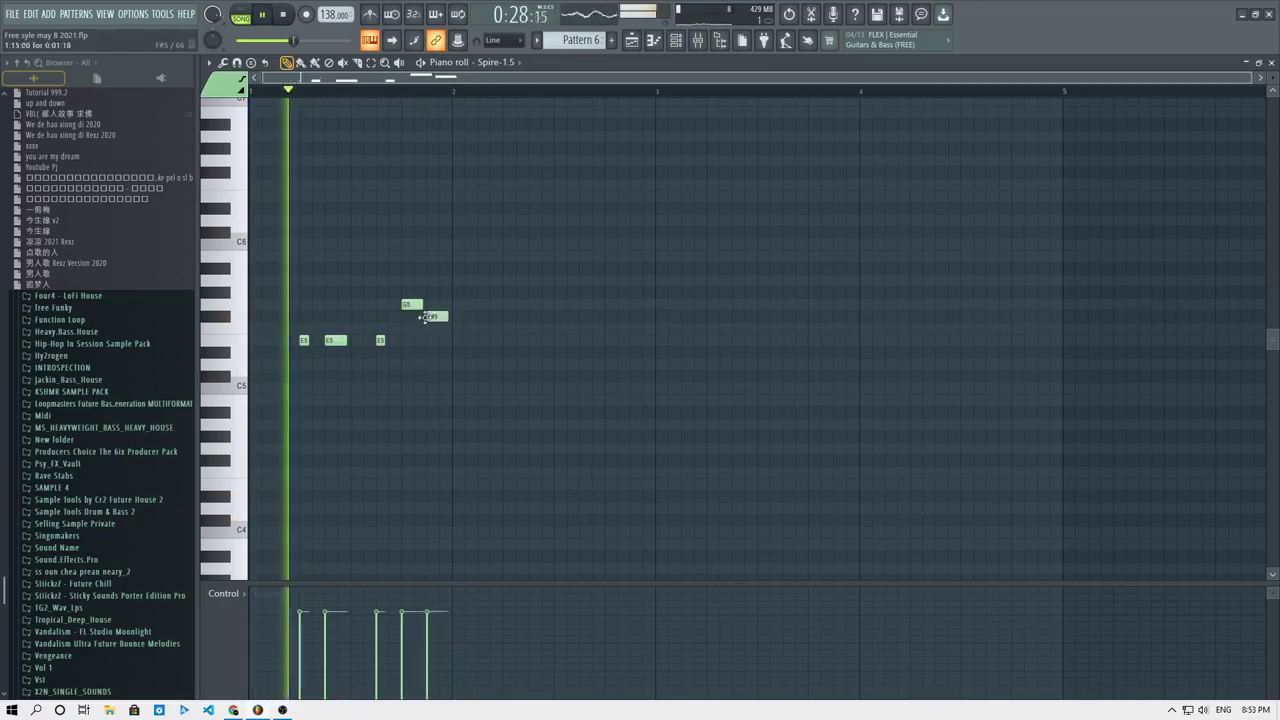
key(space)
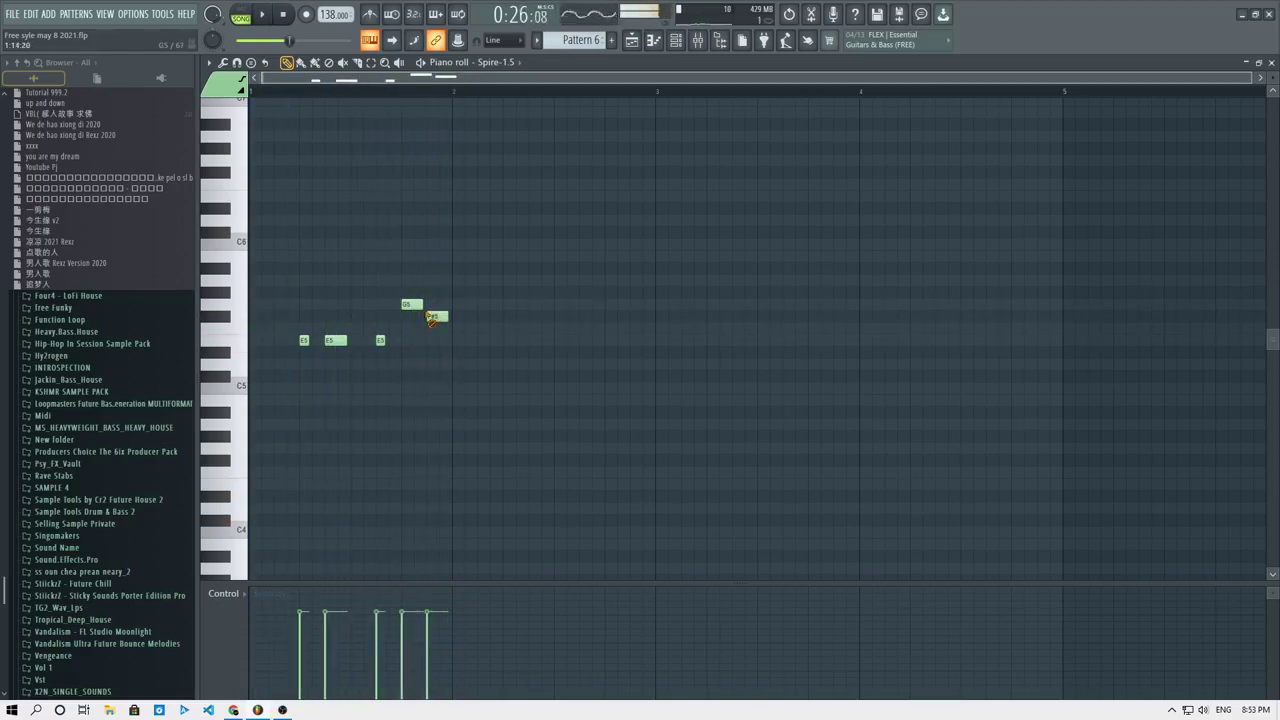
key(space)
right_click(416, 305)
right_click(434, 318)
Try a single G5 note held from step 13 to the end of bar 1, play it, and remove it.
click(412, 305)
drag(419, 305, 440, 306)
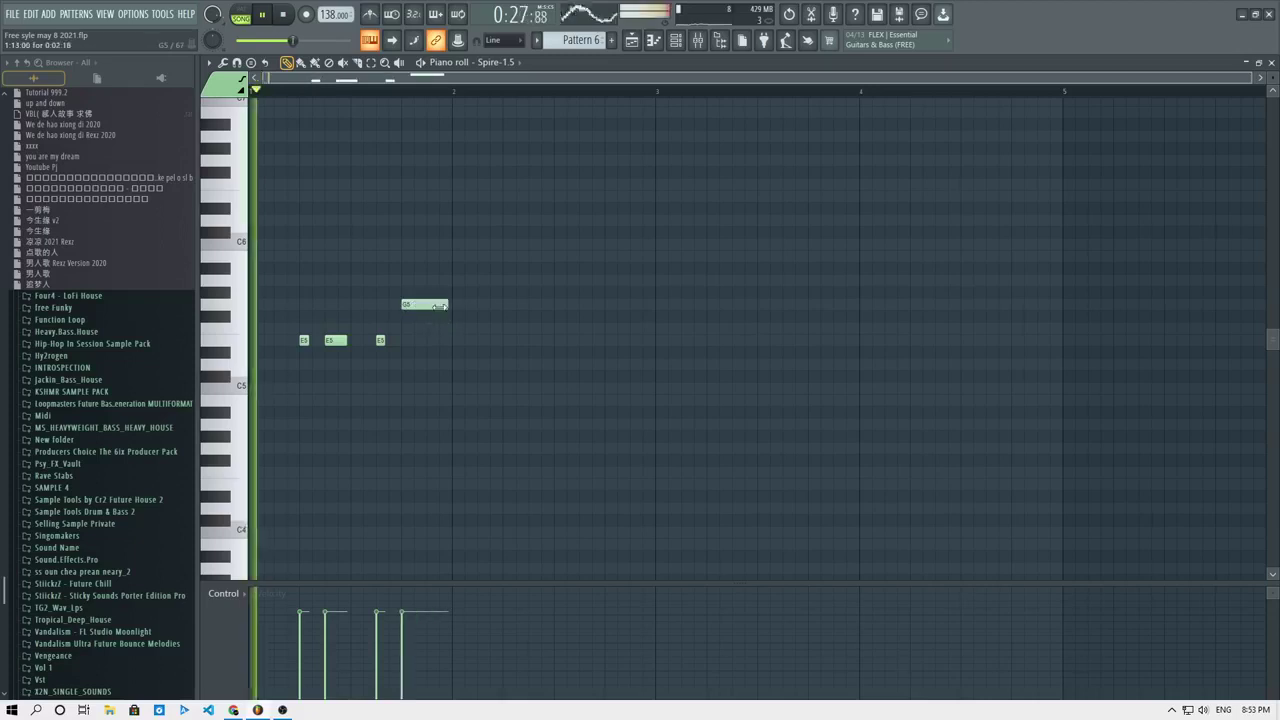
key(space)
right_click(430, 305)
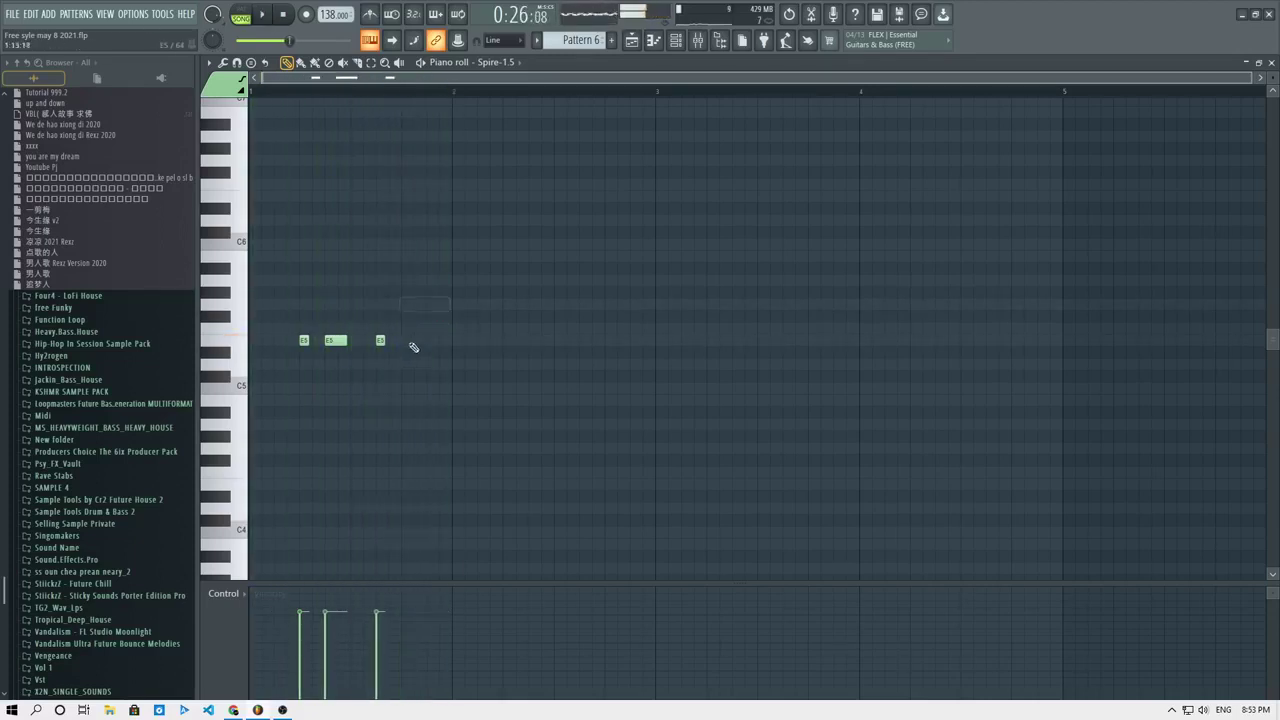
Add two-step E5 notes at steps 13 and 15 of bar 1 while the song plays.
click(414, 341)
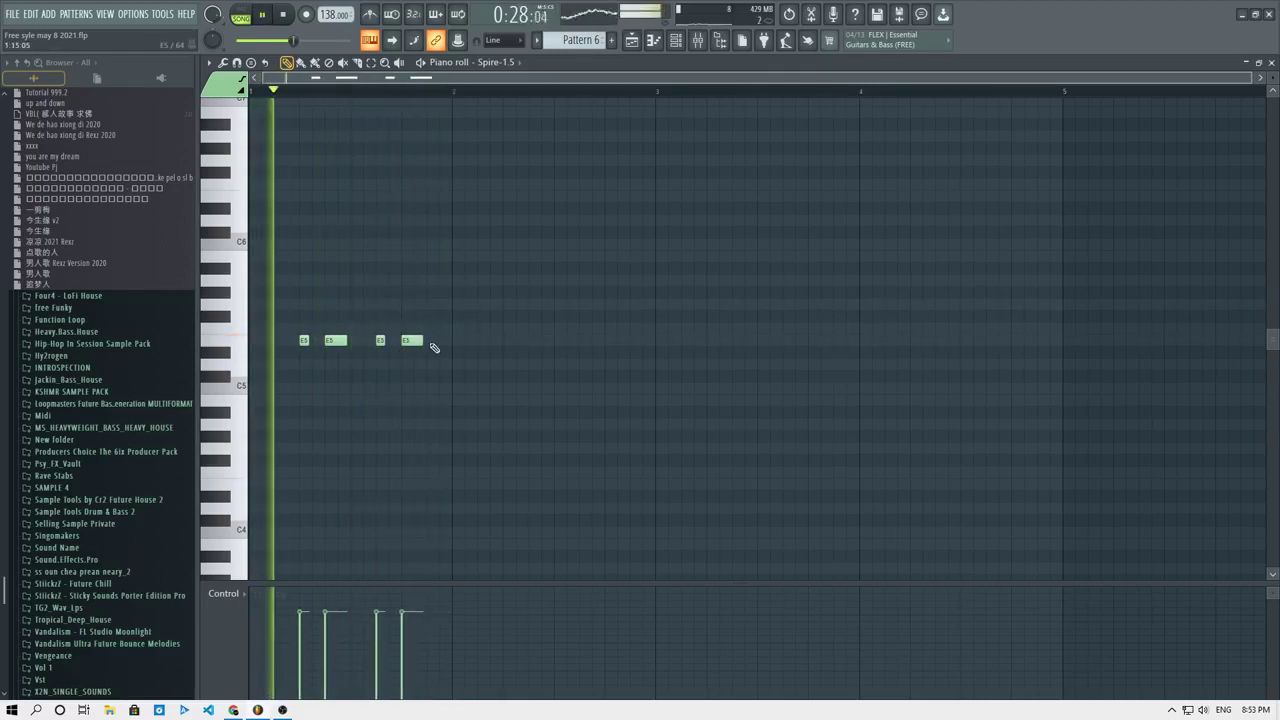
click(428, 341)
key(space)
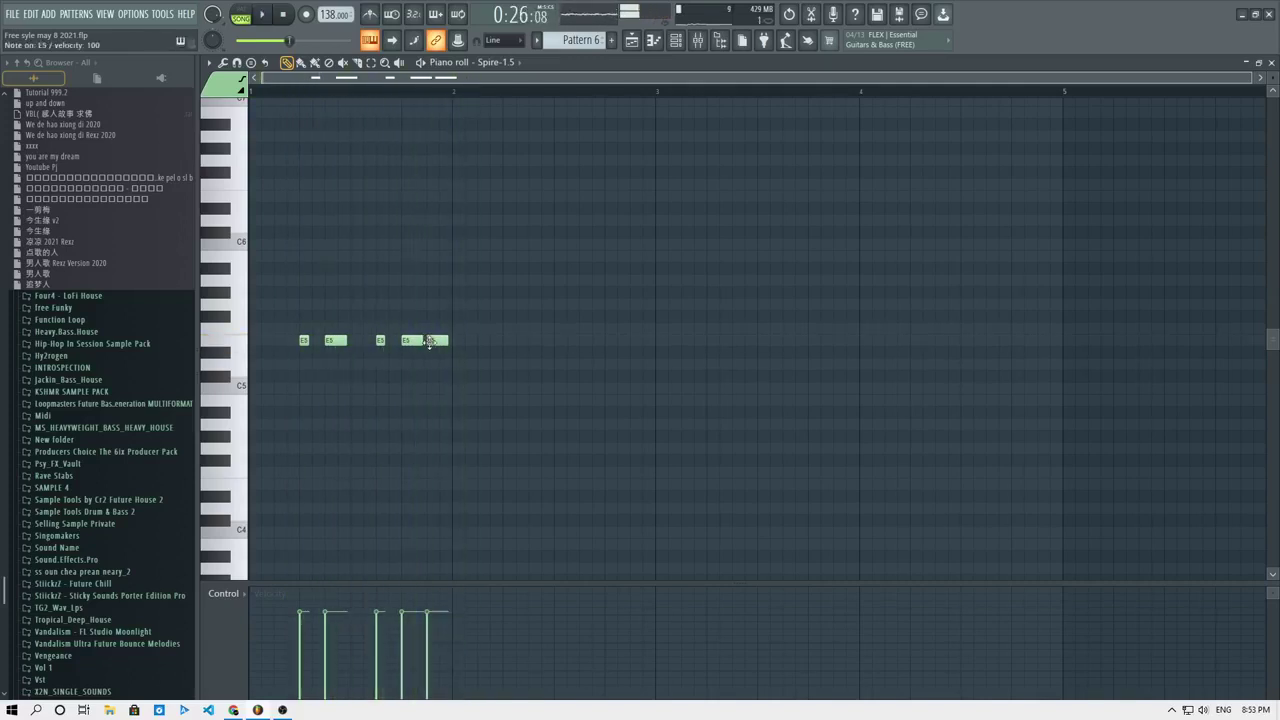
Play Pattern 6 on its own, open Spire, and advance through the lead presets to LD Arp Me V.
click(421, 63)
click(676, 41)
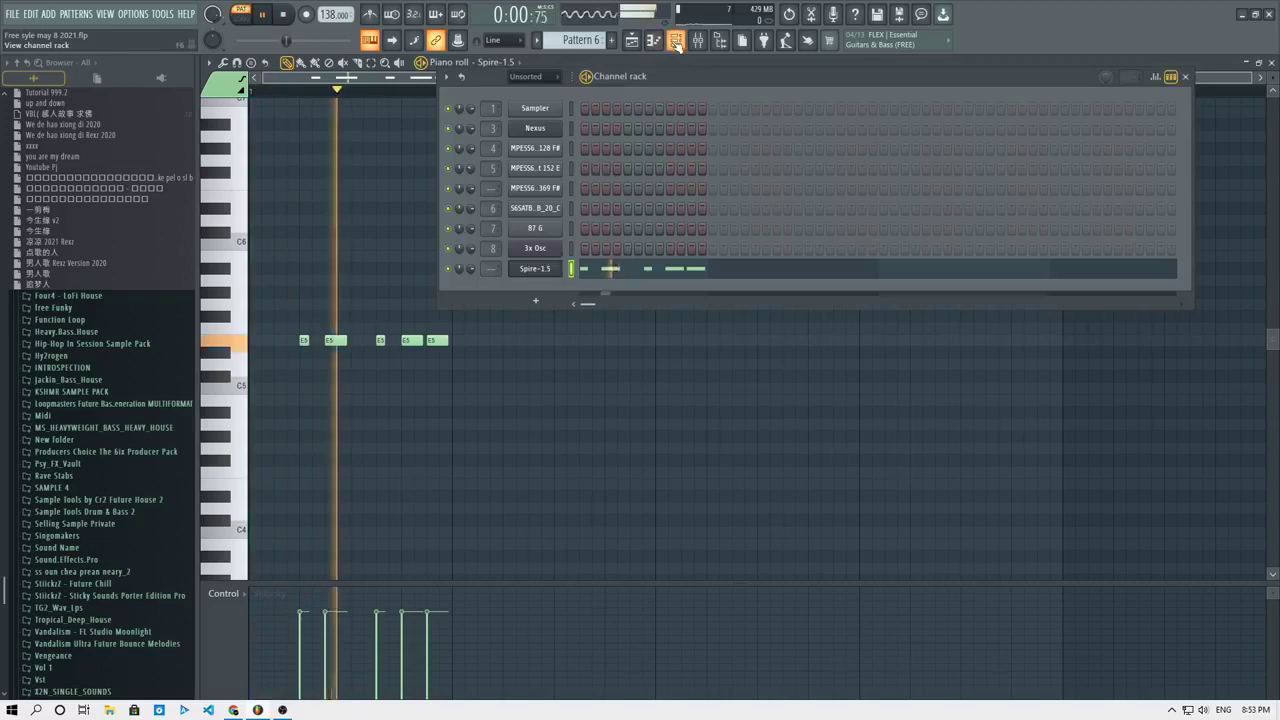
click(549, 269)
click(478, 204)
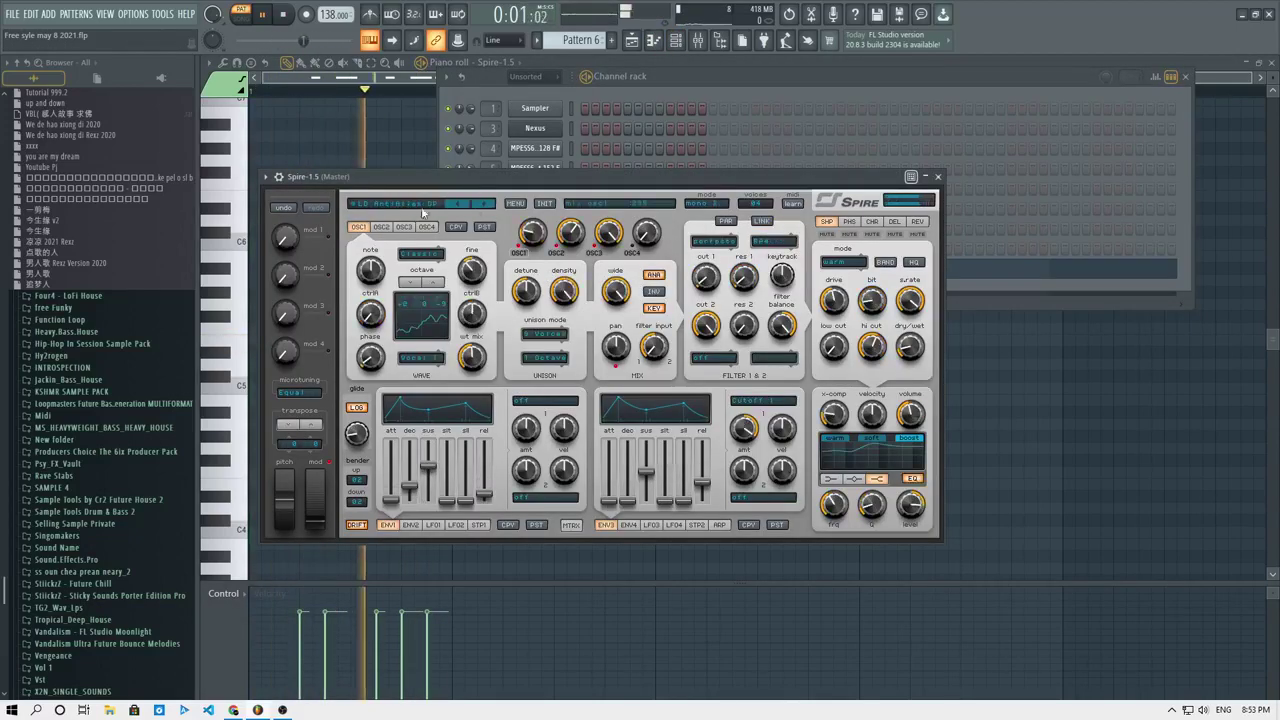
click(482, 204)
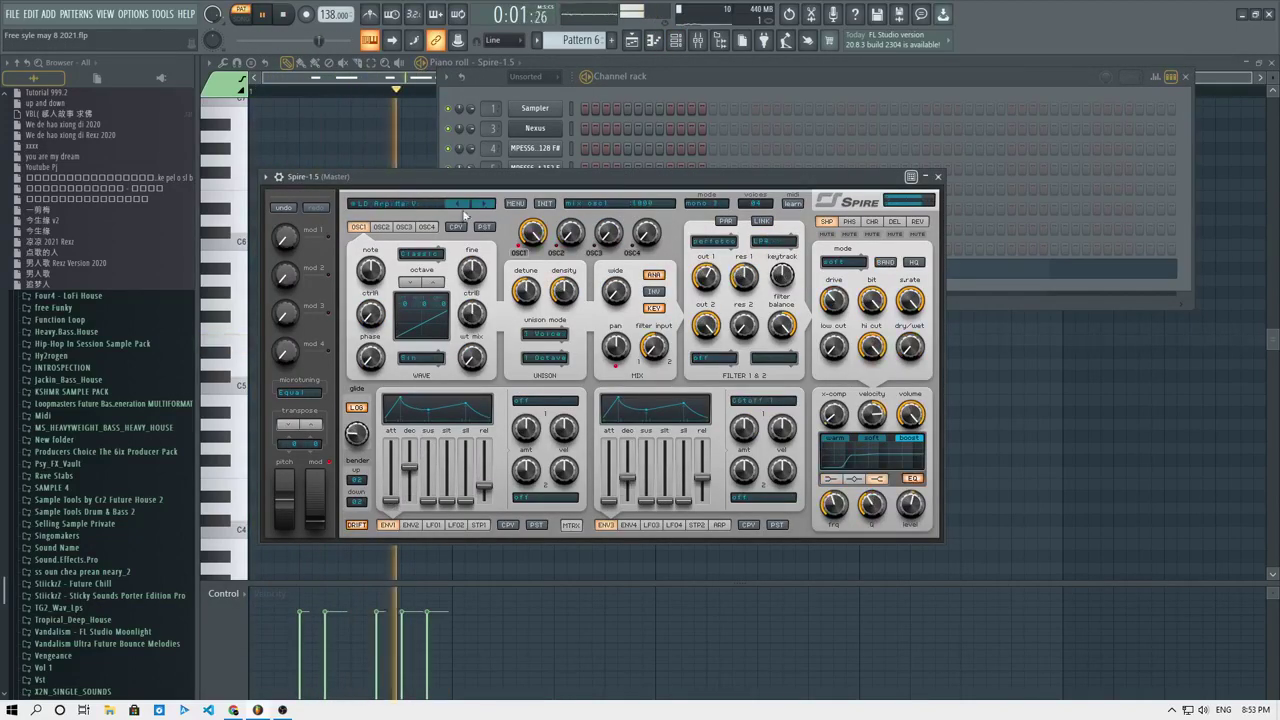
Audition the Spire leads LD Crispy V, Dolphin AZ, Dirty Saw MLM, Grizzly, Glider DP, Flume DRK and Juice AZ.
click(434, 205)
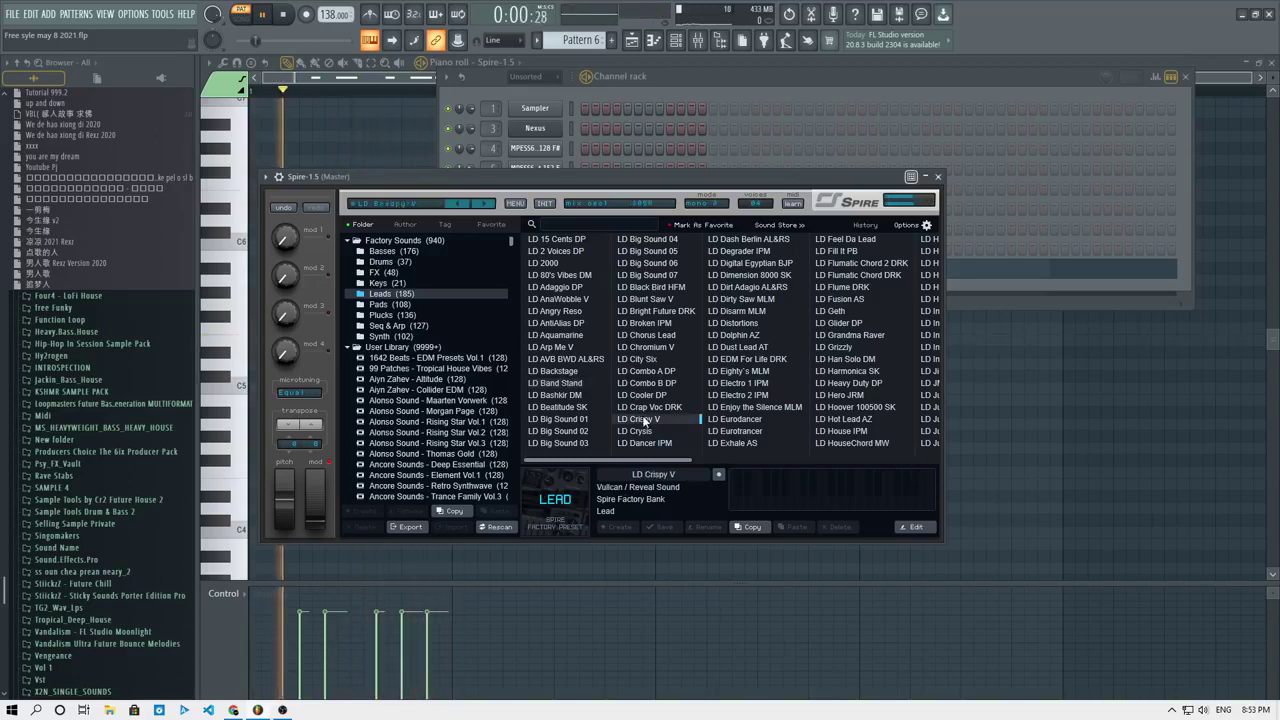
click(642, 418)
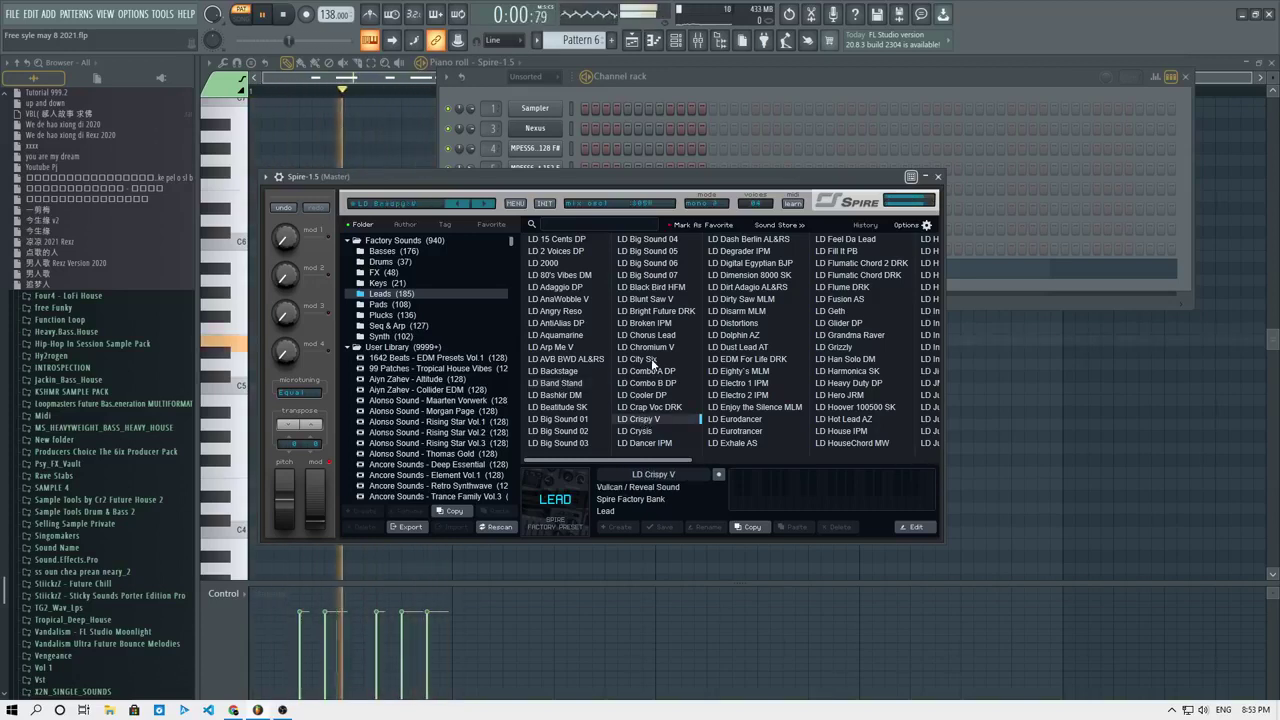
click(742, 335)
click(766, 300)
click(846, 349)
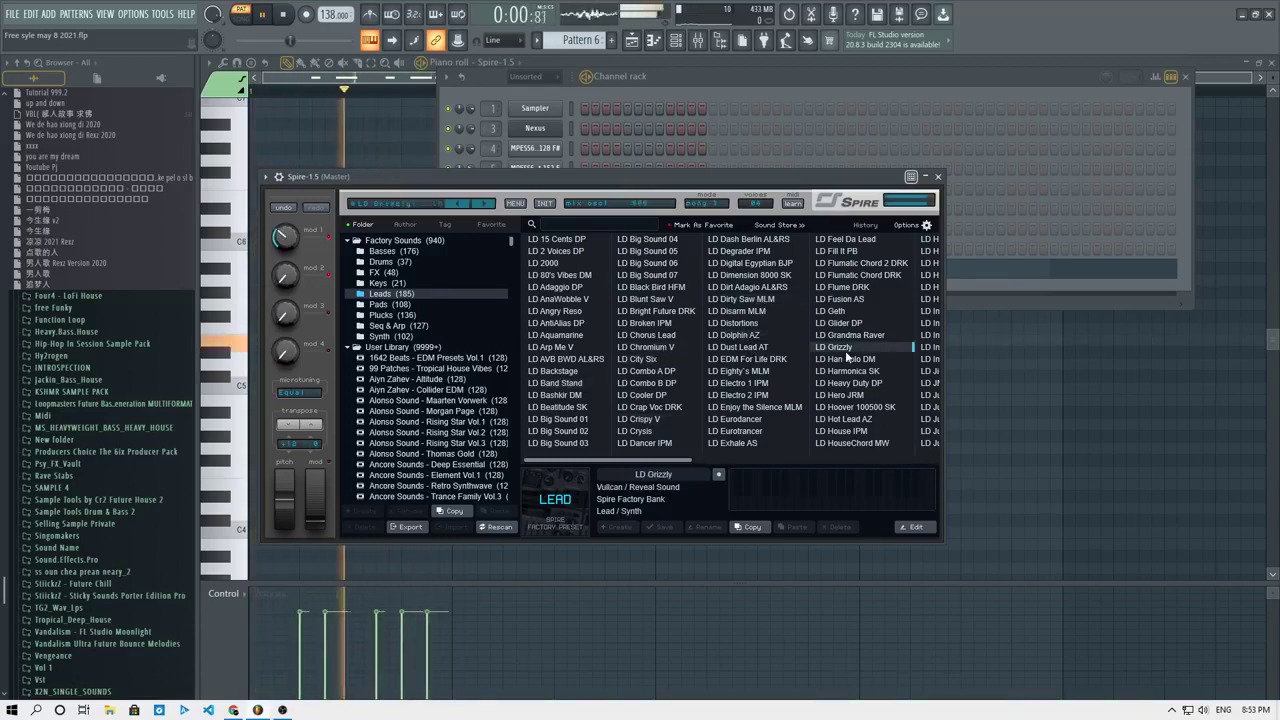
click(850, 326)
click(857, 289)
click(932, 409)
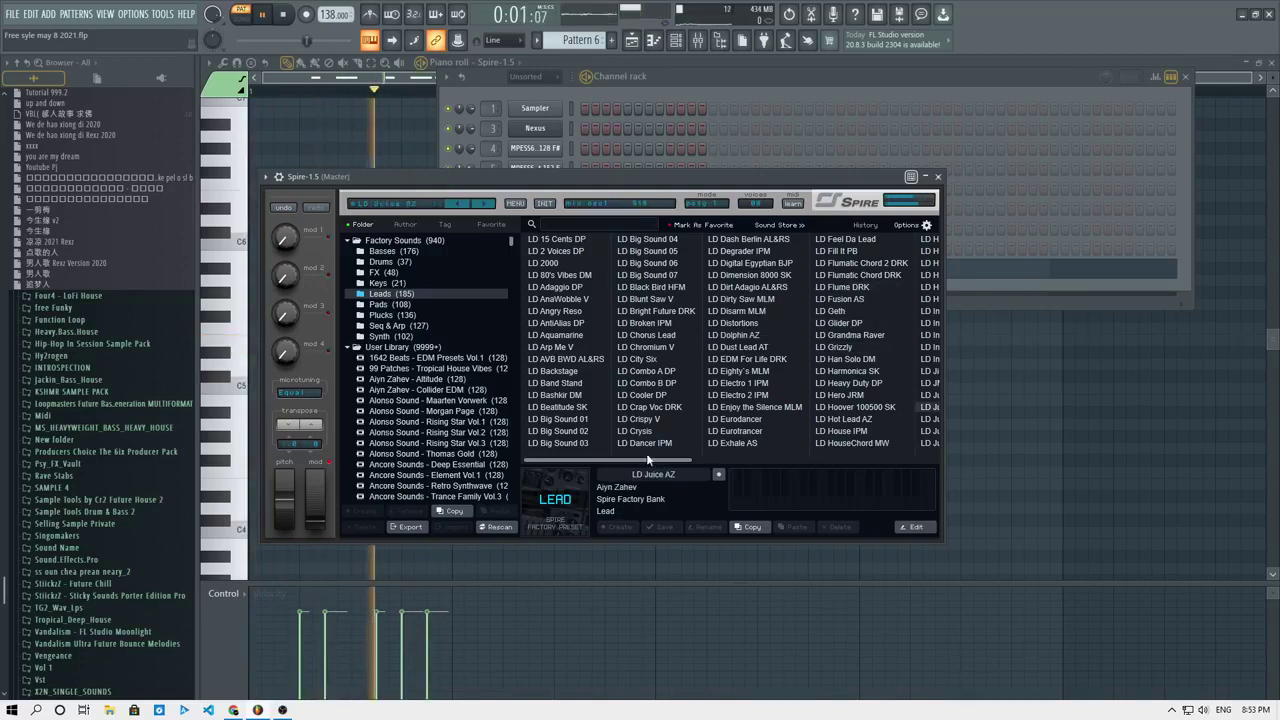
Audition LD Legacy, Hyper Lead 4 V, Juicy V, Old Raver and My Anthem DRK, and load LD Sax V.
drag(653, 460, 737, 461)
click(822, 336)
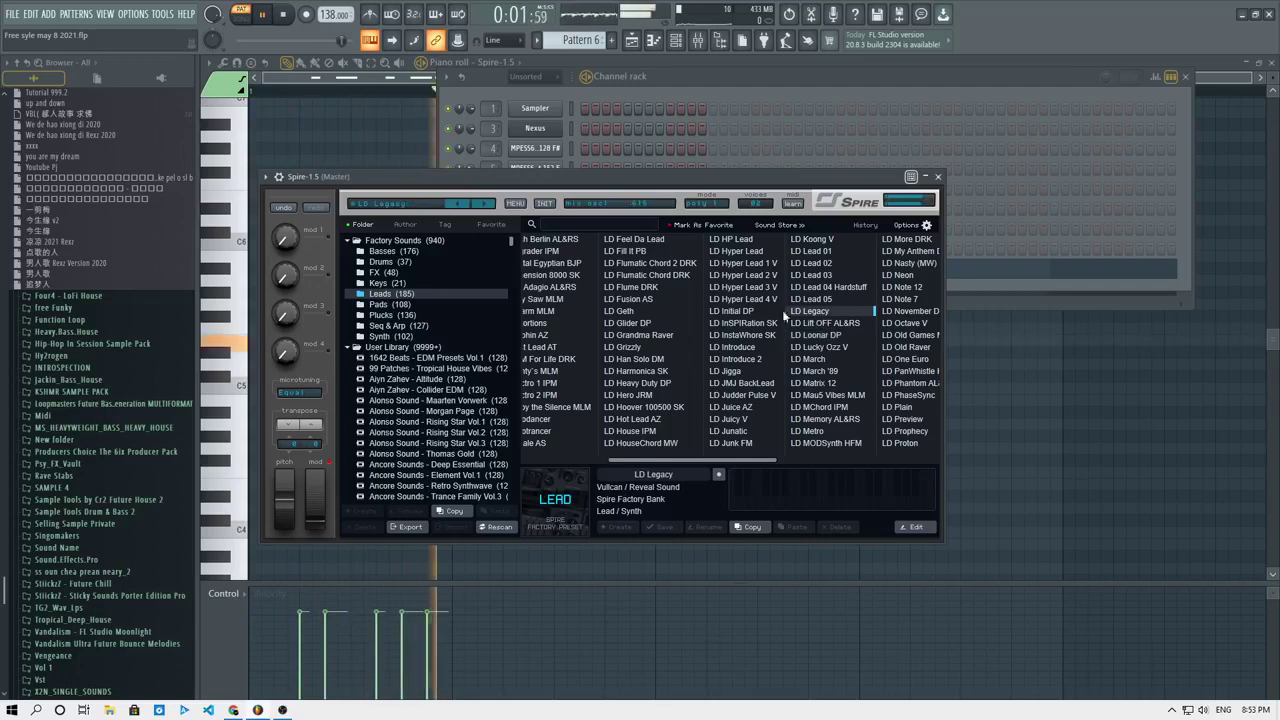
click(745, 299)
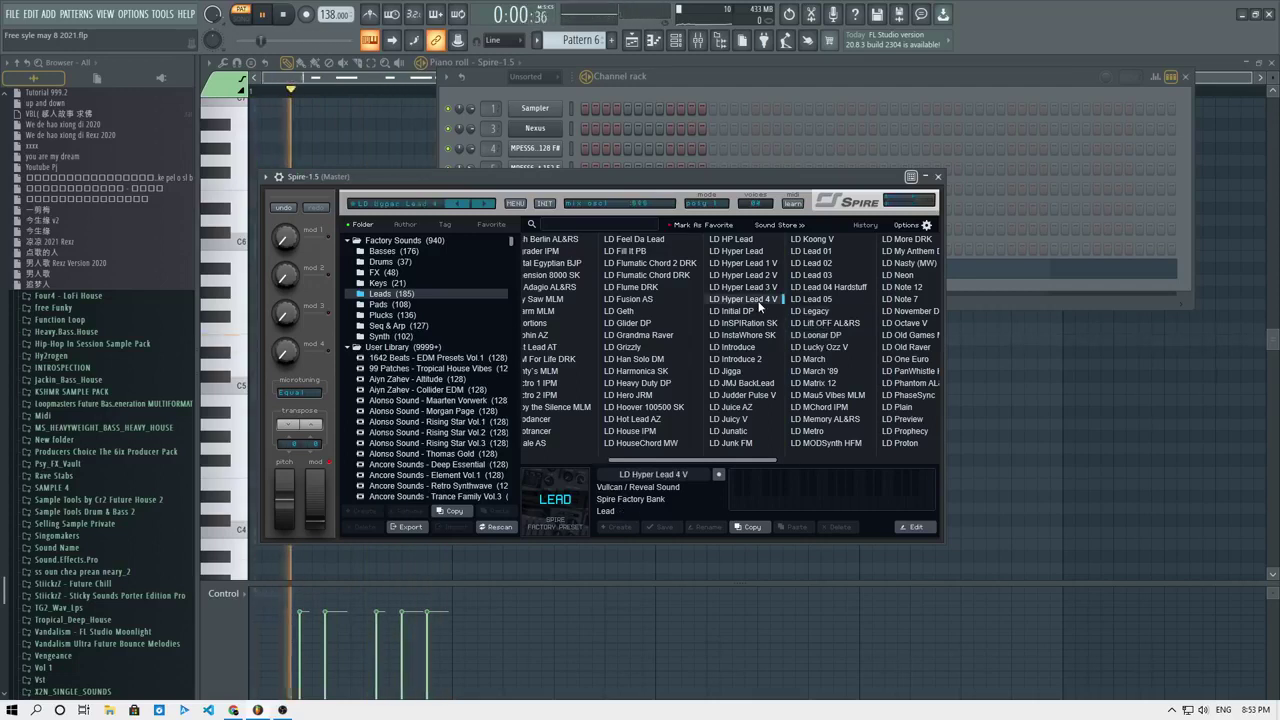
click(736, 419)
click(905, 347)
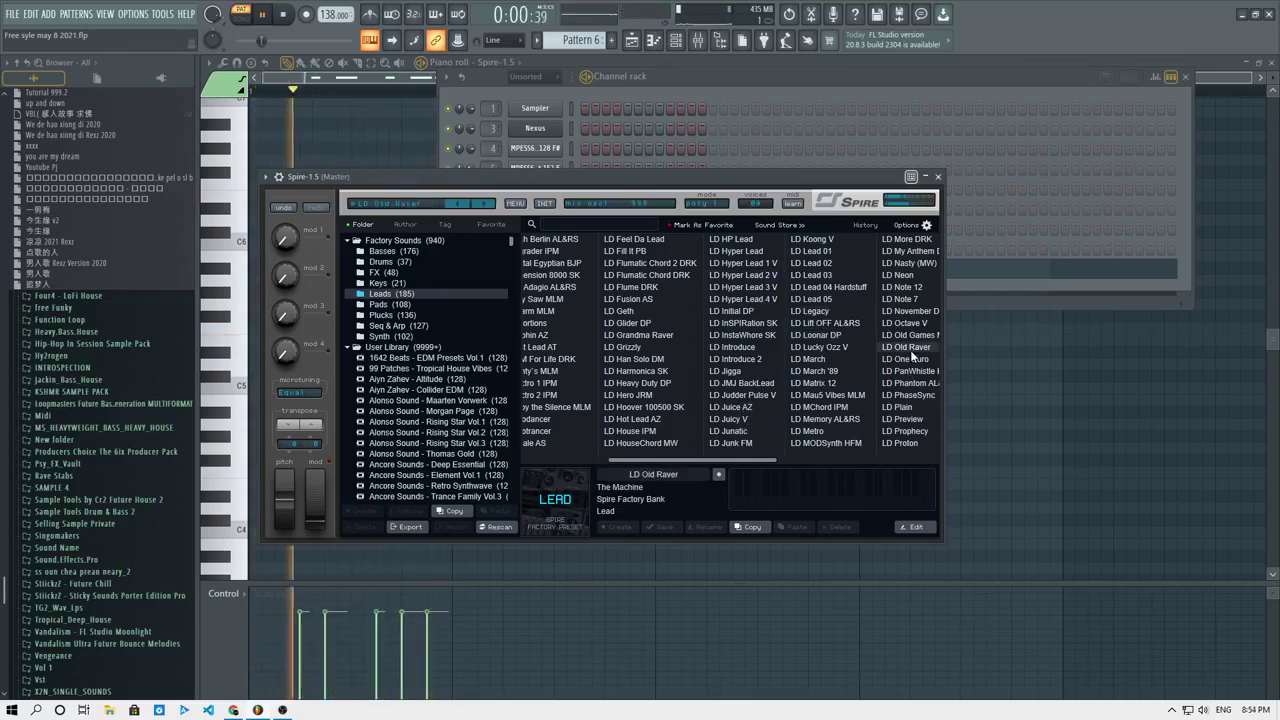
click(910, 251)
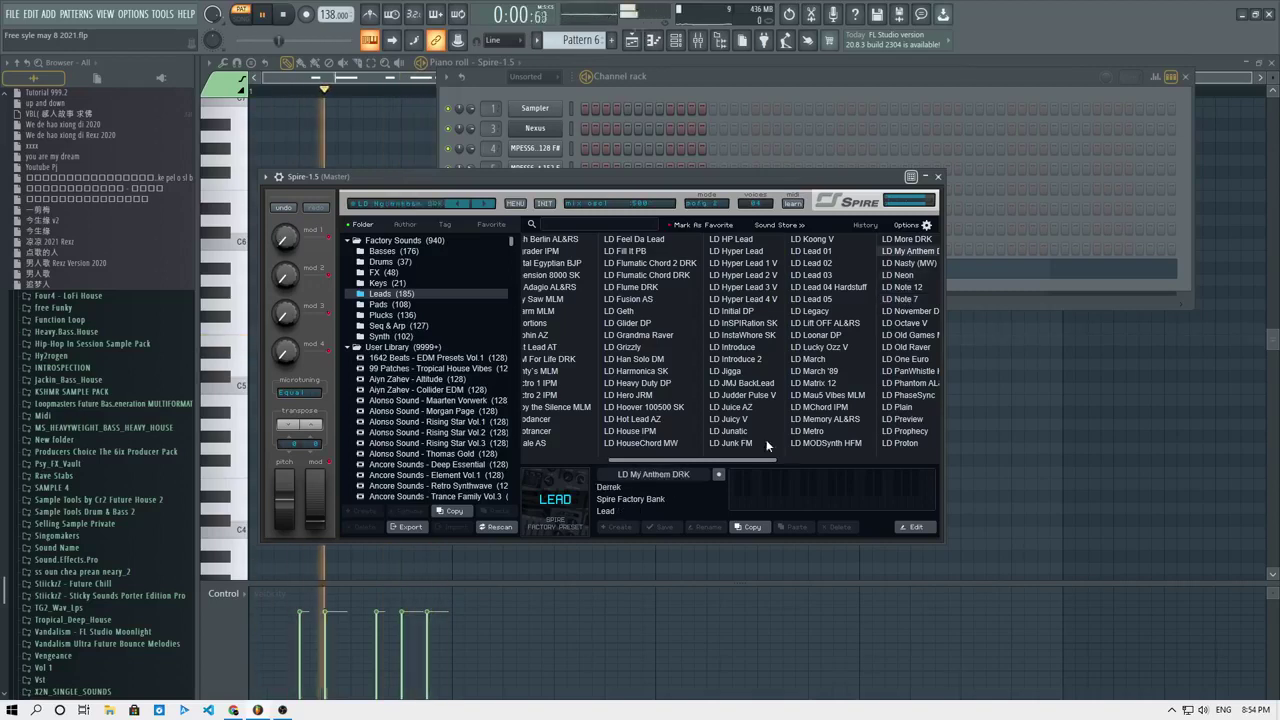
drag(741, 463, 785, 463)
click(872, 383)
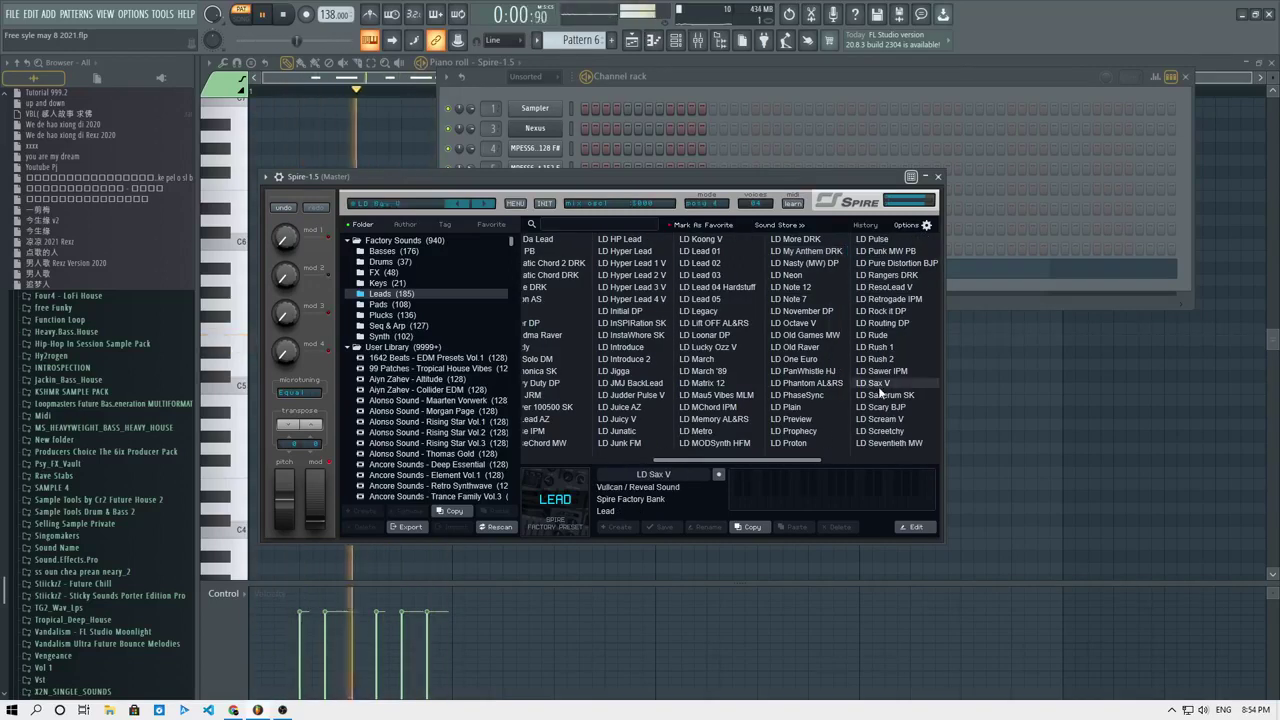
Hear the Spire lead in the arrangement from just before bar 17, then reopen Pattern 6's piano roll.
click(966, 377)
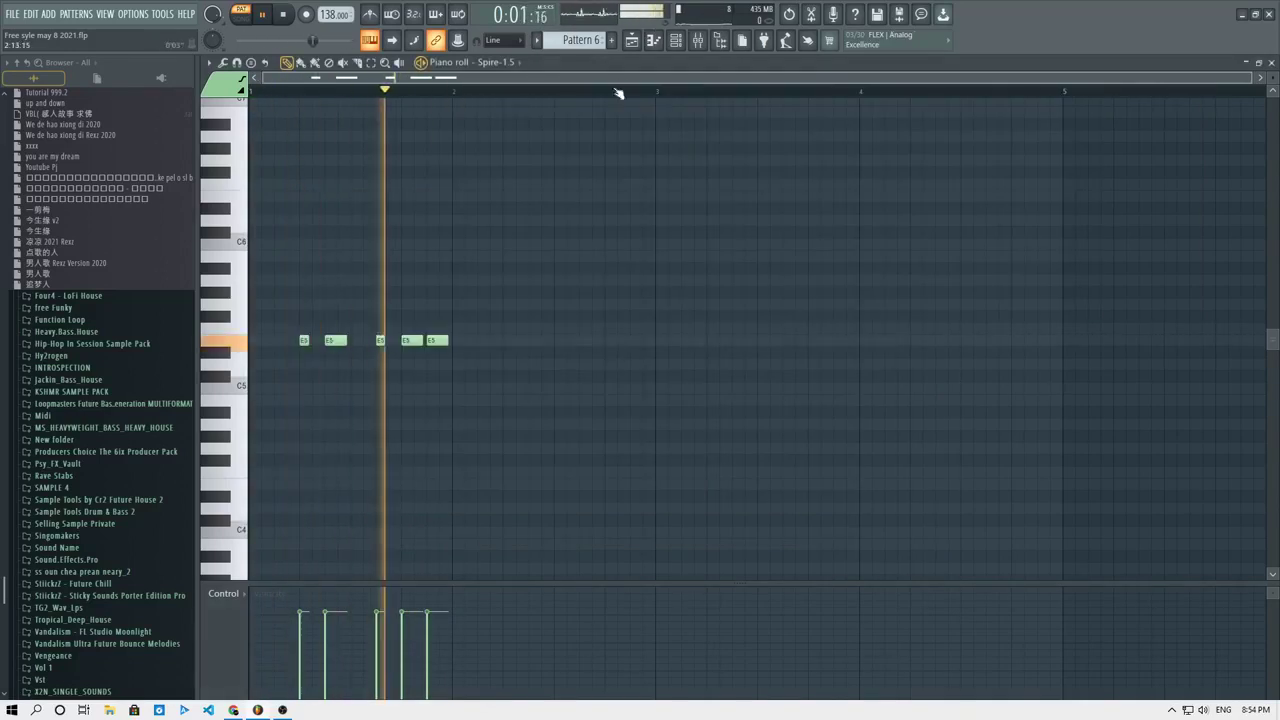
click(632, 40)
click(718, 91)
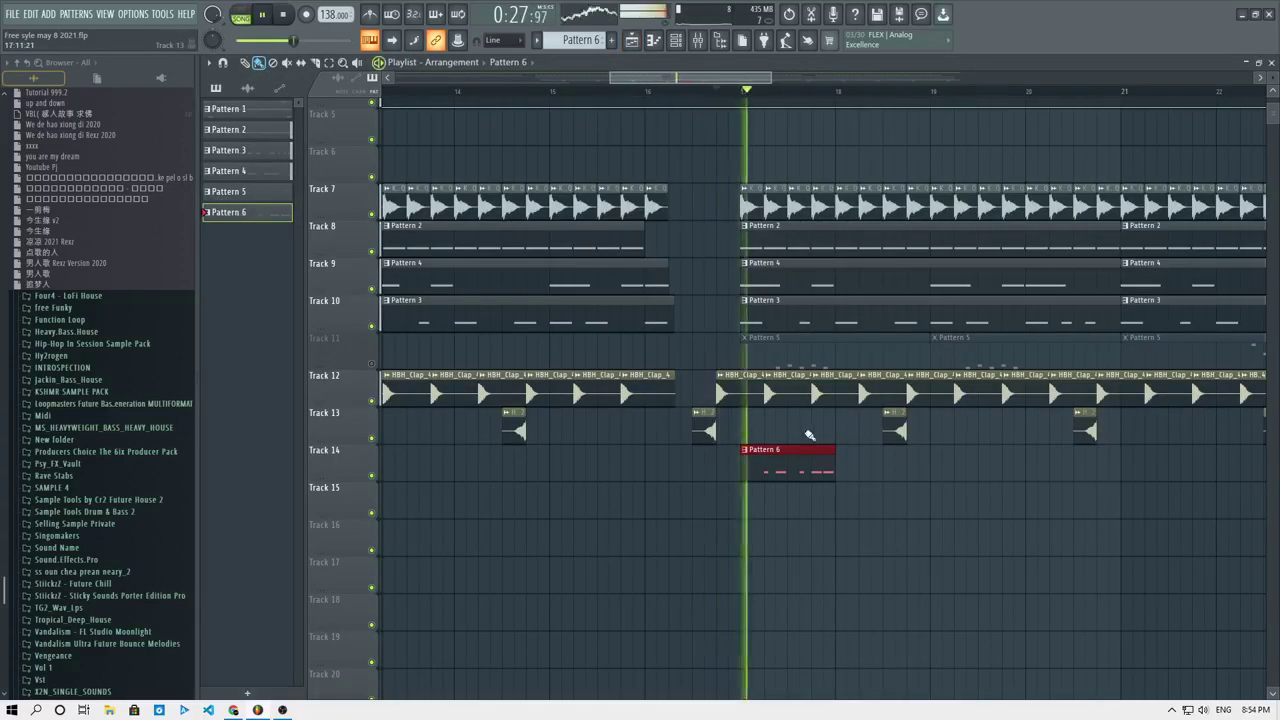
key(space)
double_click(797, 465)
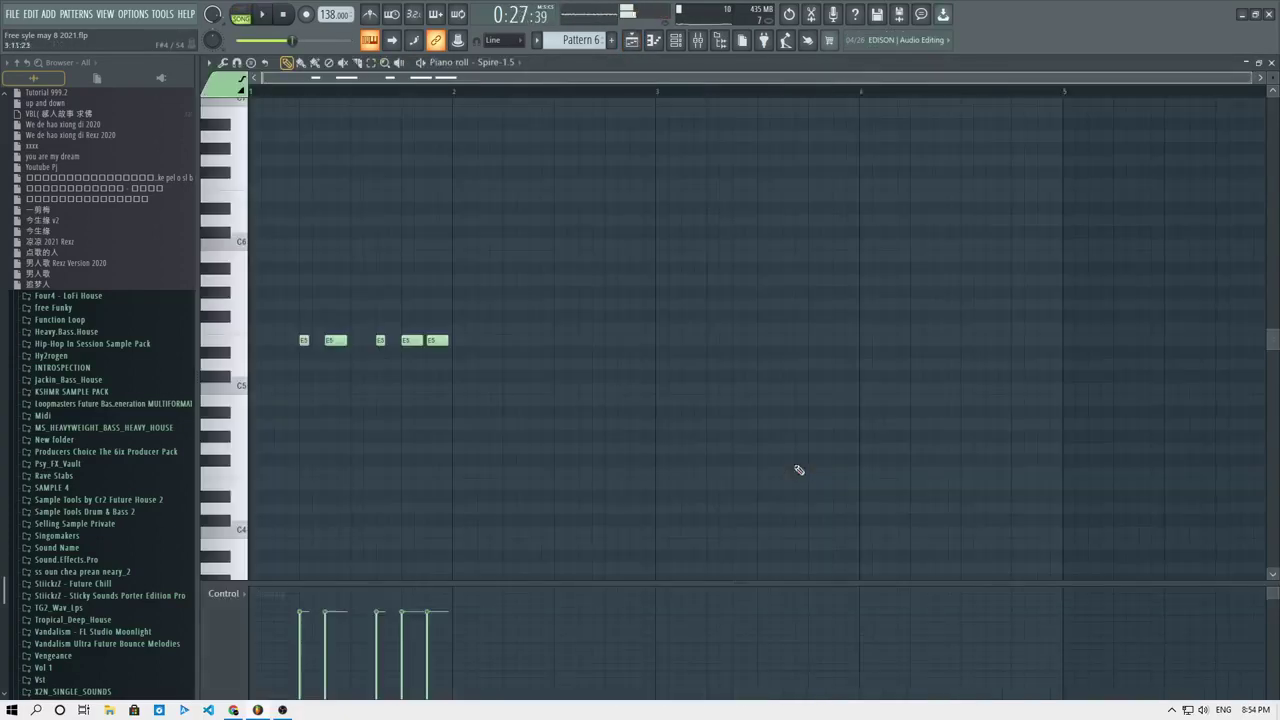
Delete the four later E5 notes in bar 1 and extend the first one to the end of the bar.
right_click(437, 341)
right_click(411, 341)
right_click(380, 341)
right_click(336, 341)
drag(308, 341, 450, 346)
key(space)
click(530, 344)
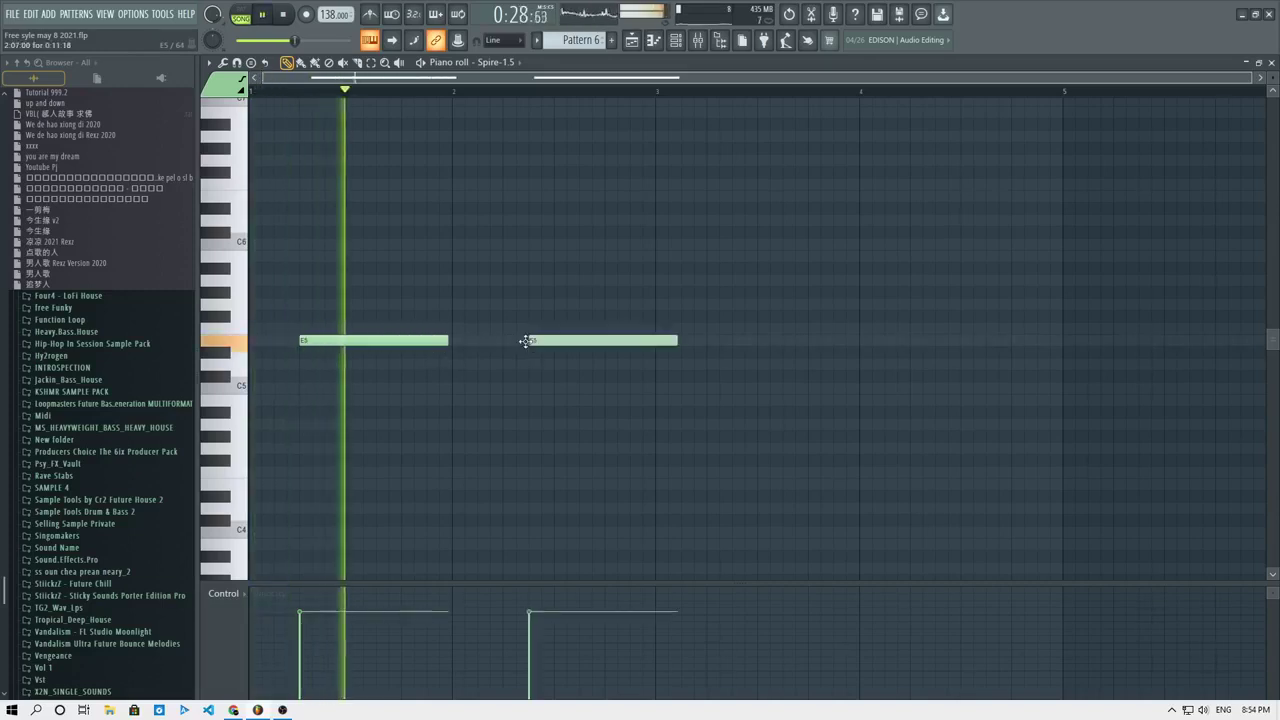
key(space)
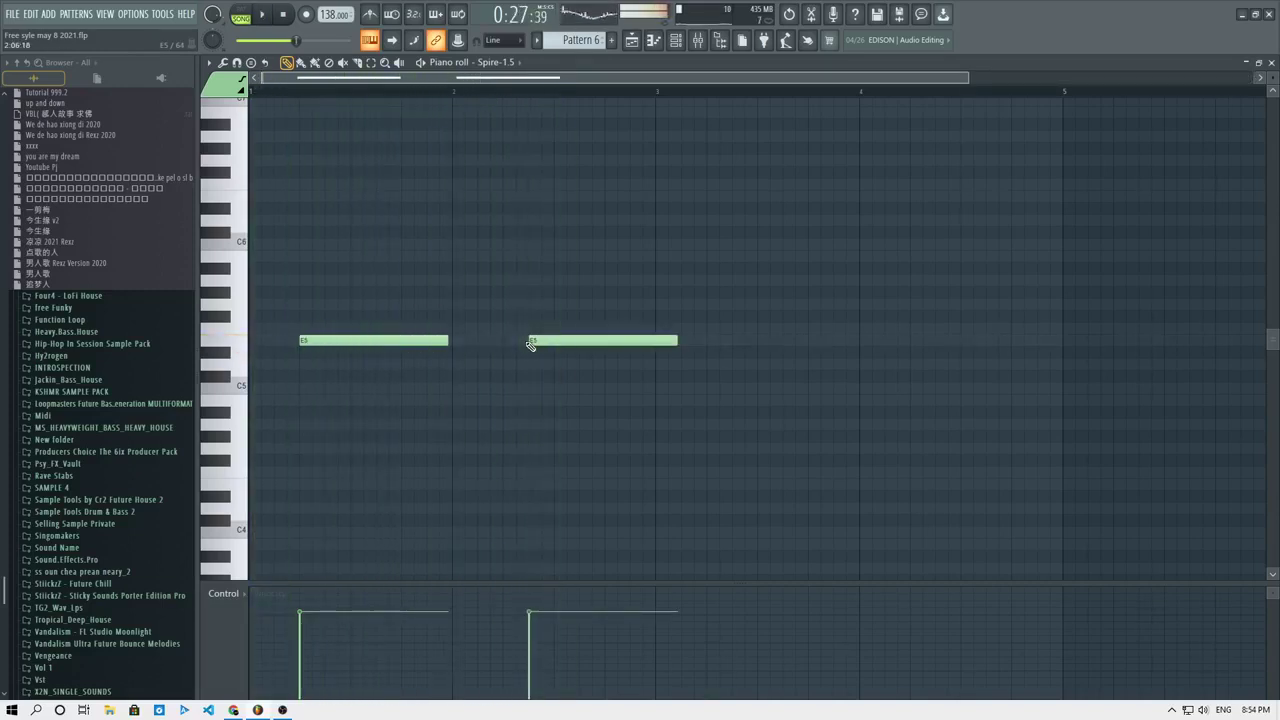
right_click(530, 343)
Open Spire from the channel rack, load the lead preset after LD Sax V, and audition it.
click(676, 40)
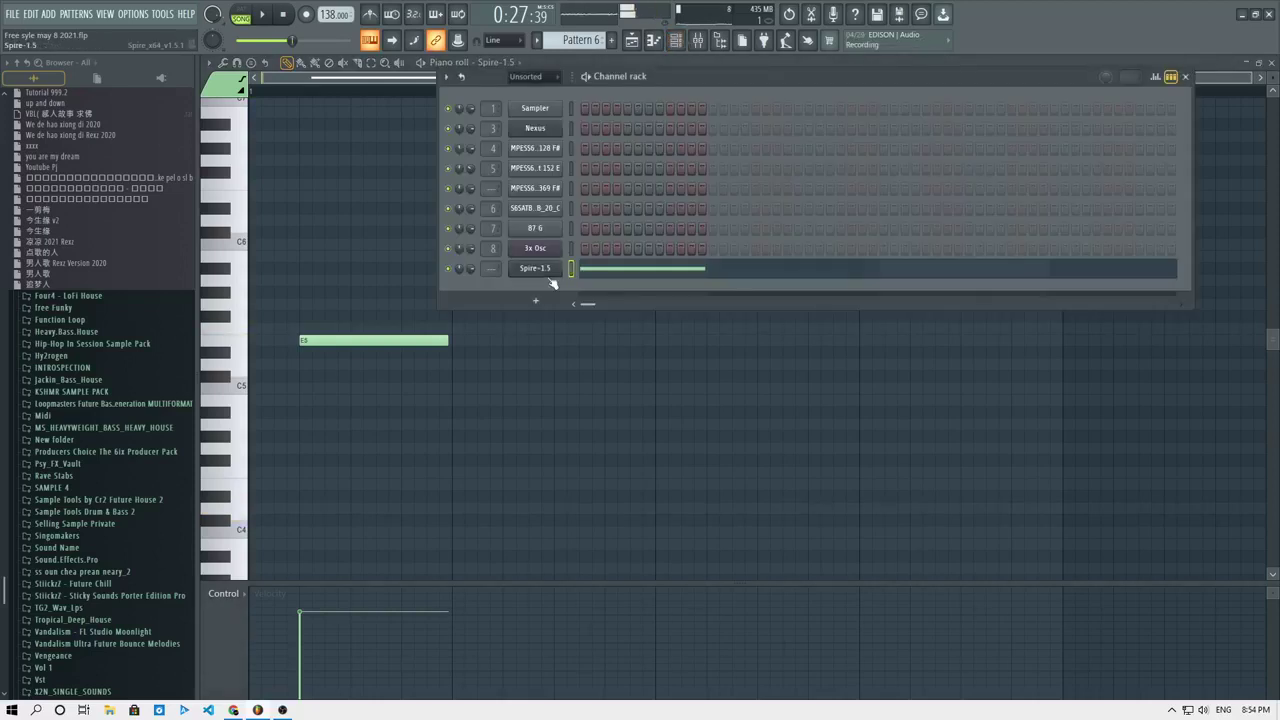
click(535, 267)
click(485, 203)
key(e)
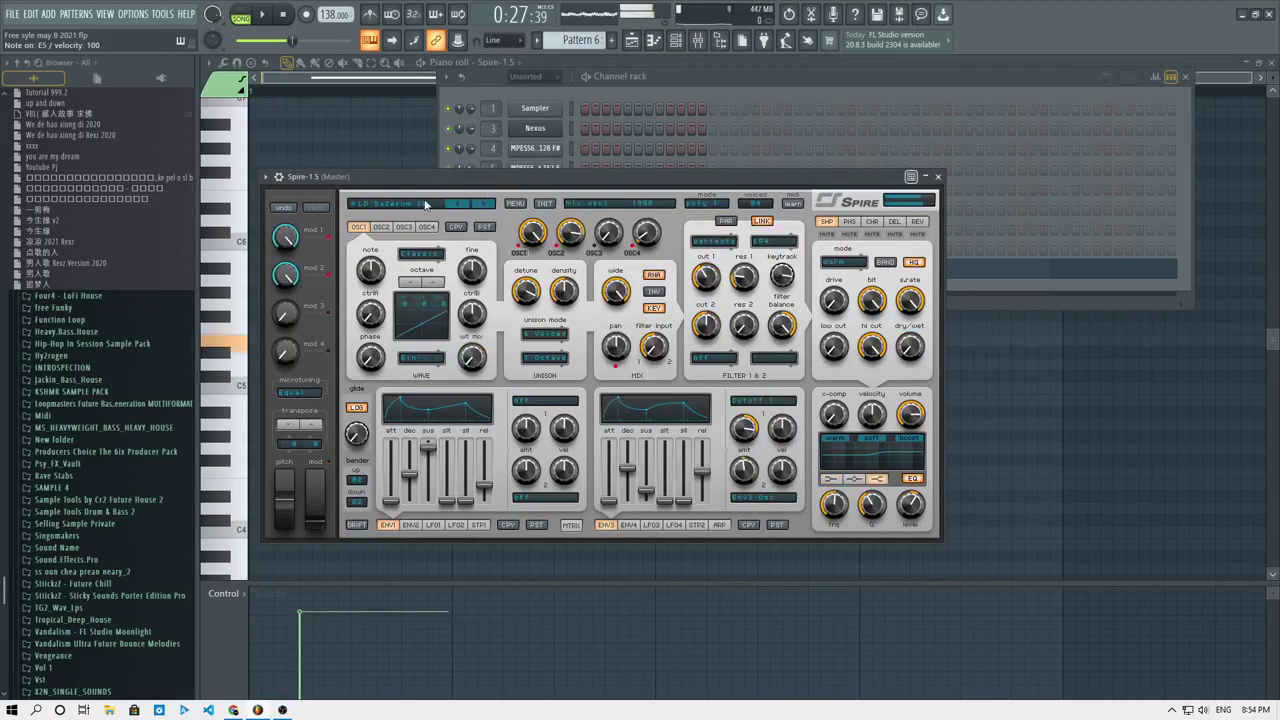
Step through the next few Spire lead presets up to the one just before LD Shared, playing test notes on each.
click(481, 204)
key(x)
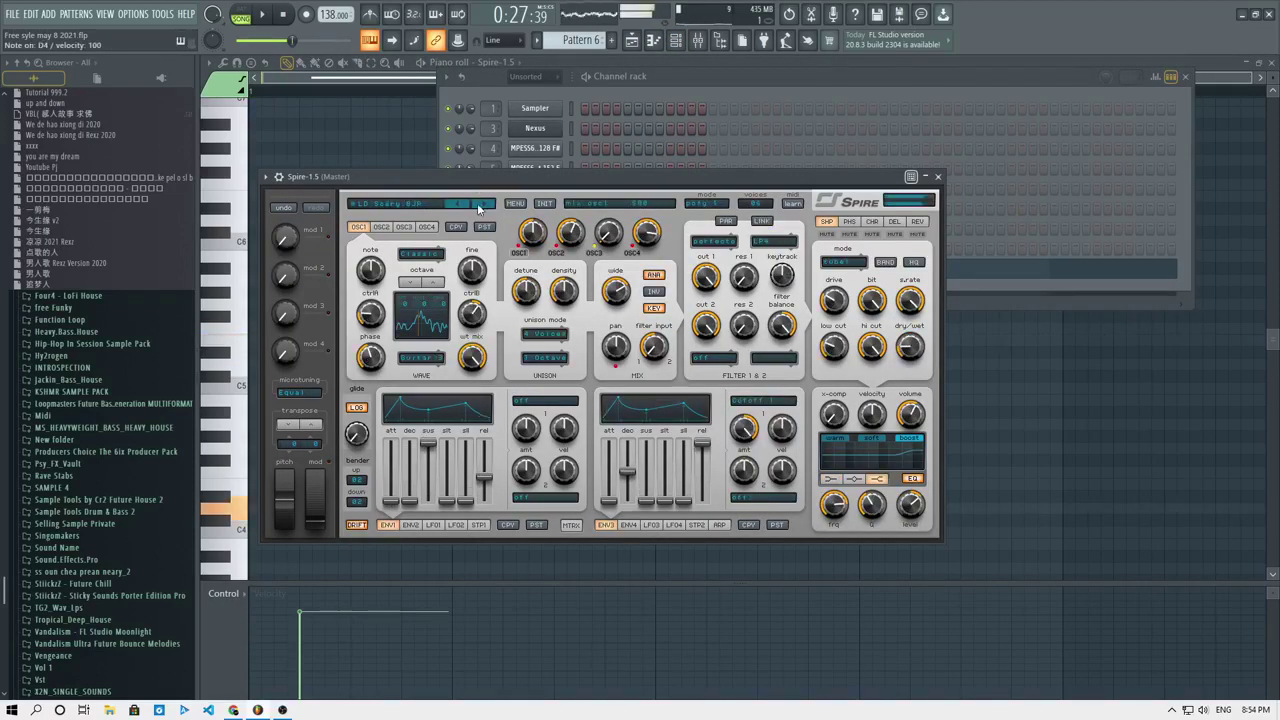
click(481, 204)
key(e)
click(481, 204)
key(r)
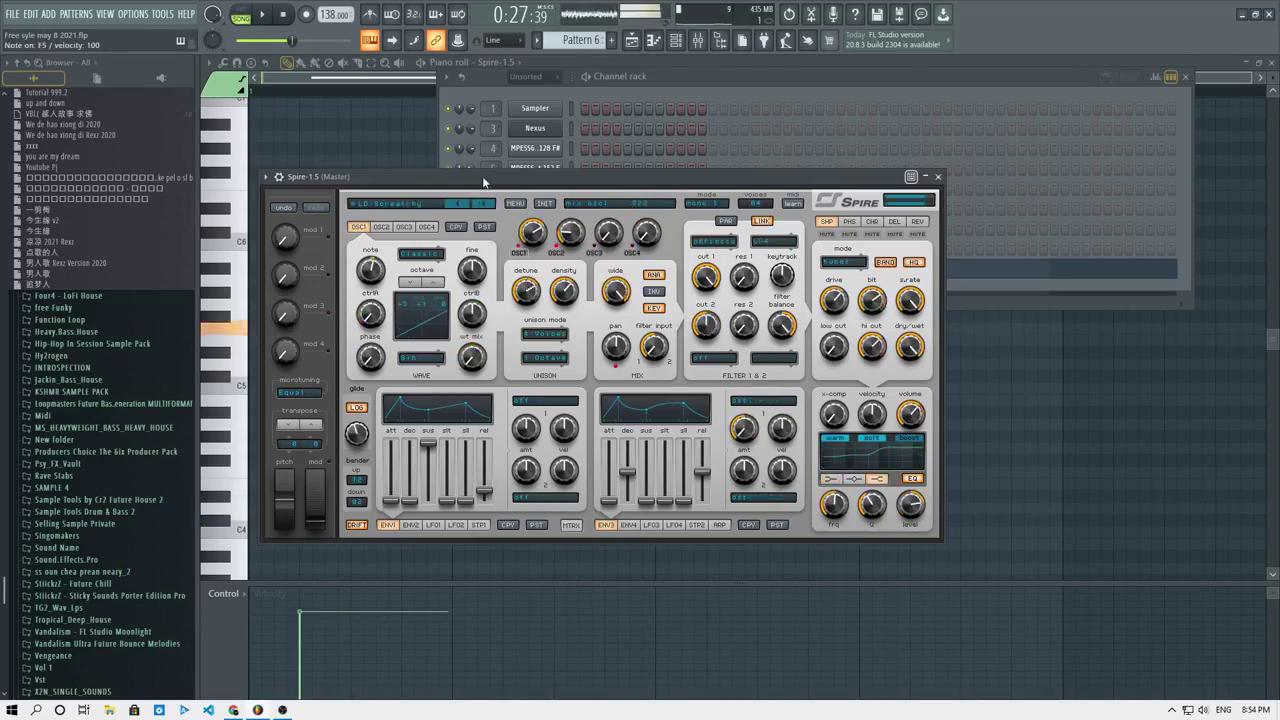
key(x)
click(482, 204)
key(e)
key(r)
key(w)
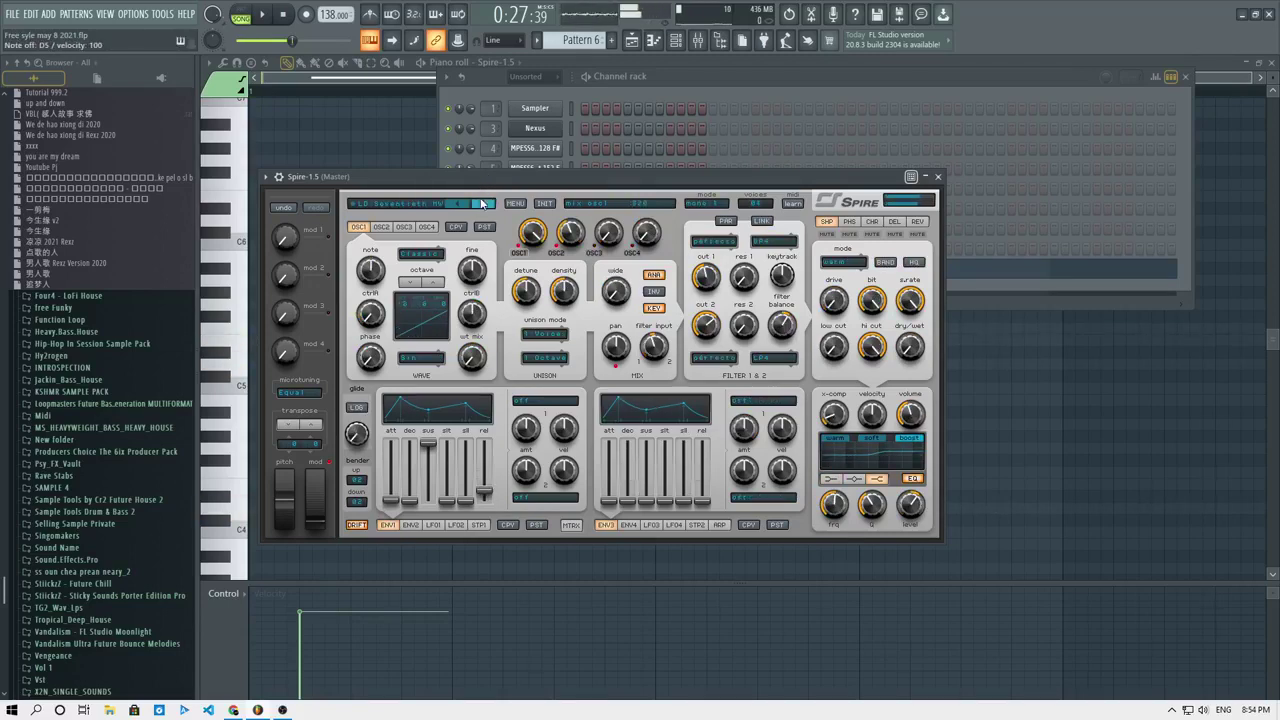
Audition the lead presets from LD Shared through LD Singer with a short run of test notes on each.
click(482, 204)
key(e)
key(x)
key(r)
key(e)
key(w)
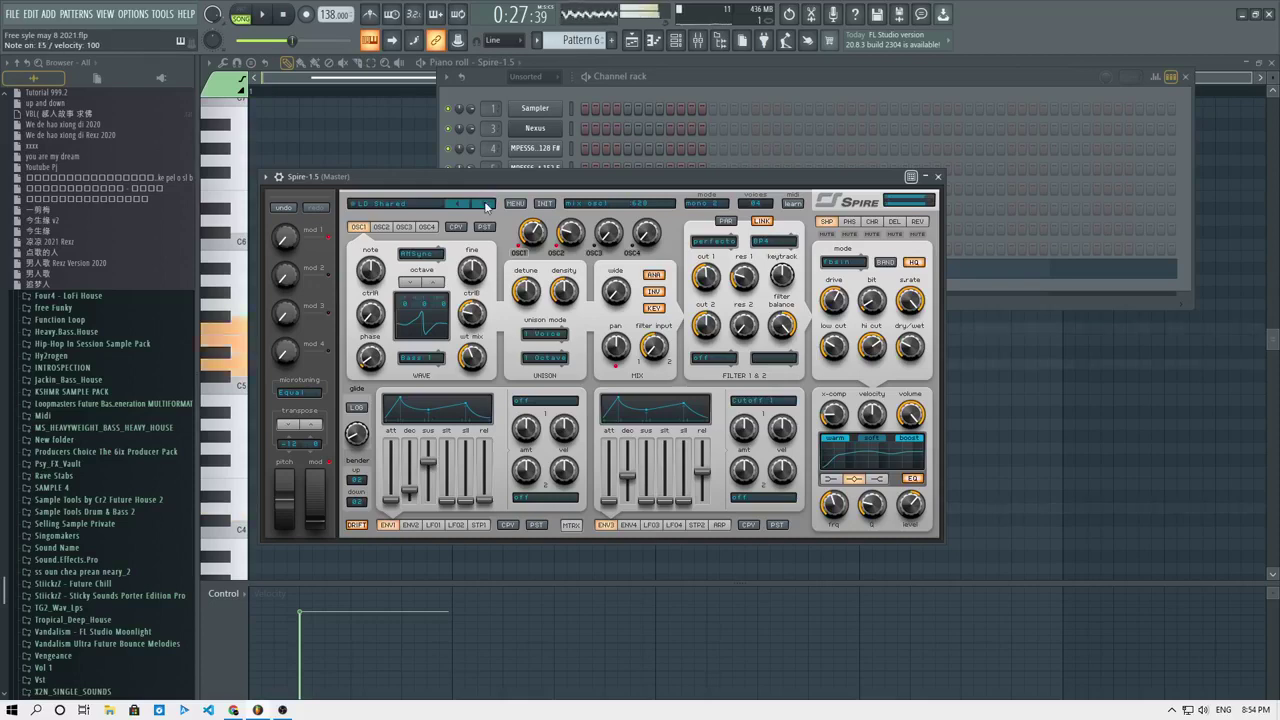
click(486, 203)
key(e)
key(r)
key(w)
click(483, 204)
key(e)
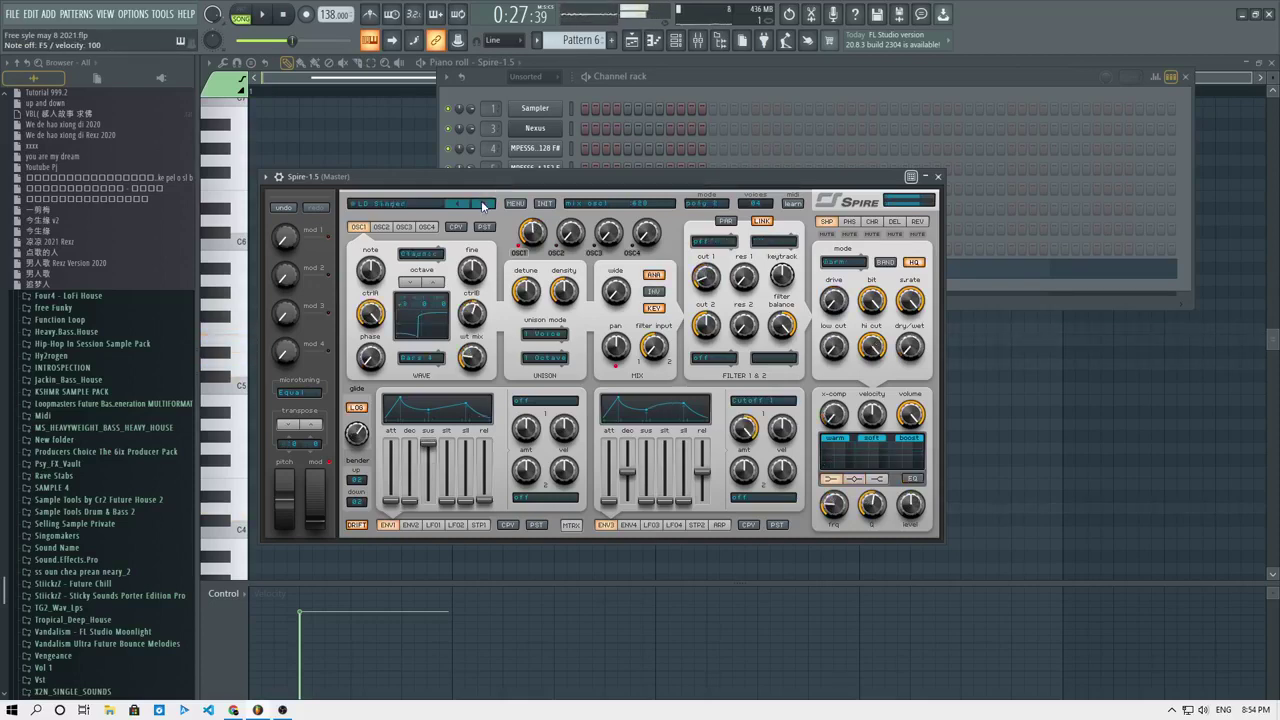
key(e)
key(x)
Audition the presets after LD Singer including LD So Long, load the one after LD So Long, and return to the piano roll.
click(483, 204)
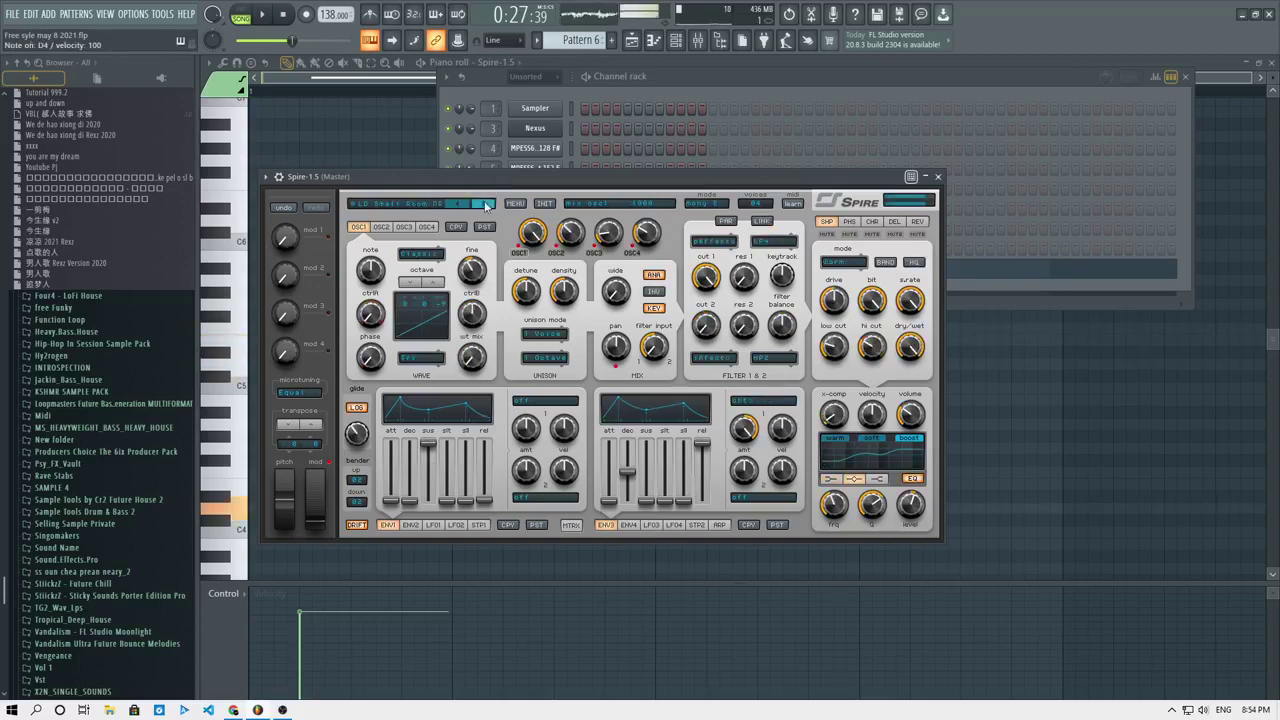
key(e)
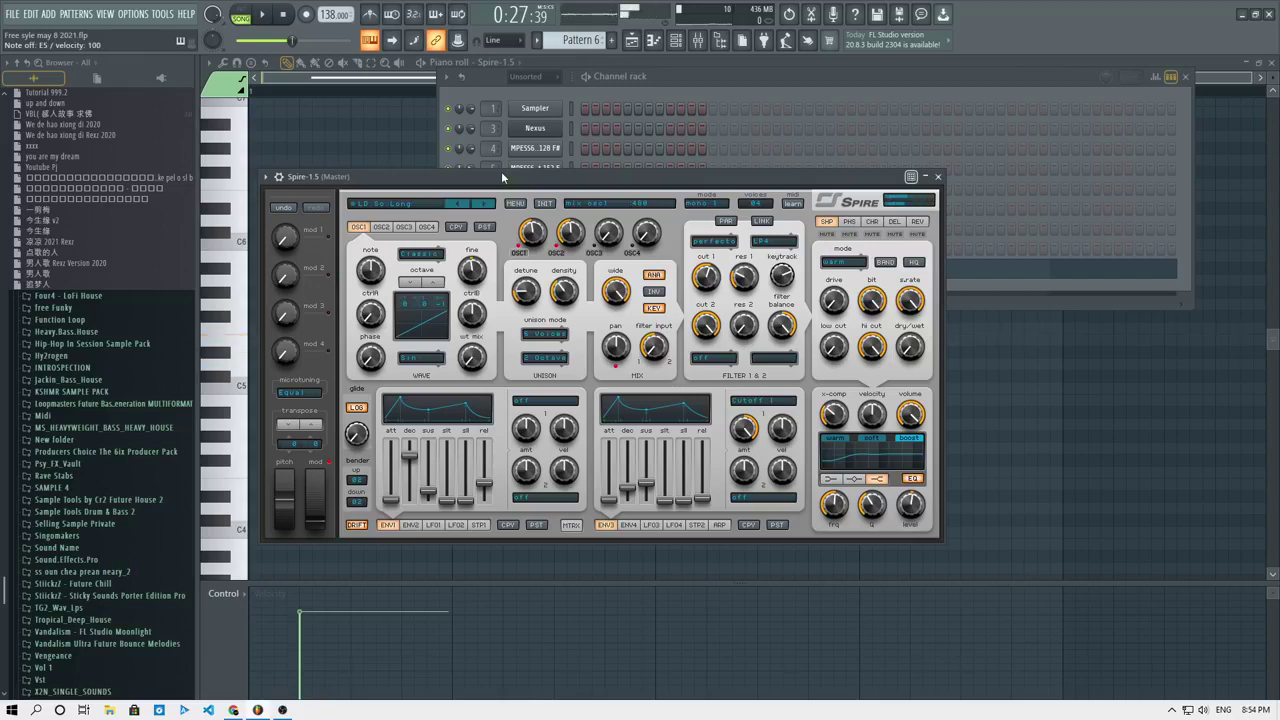
key(w)
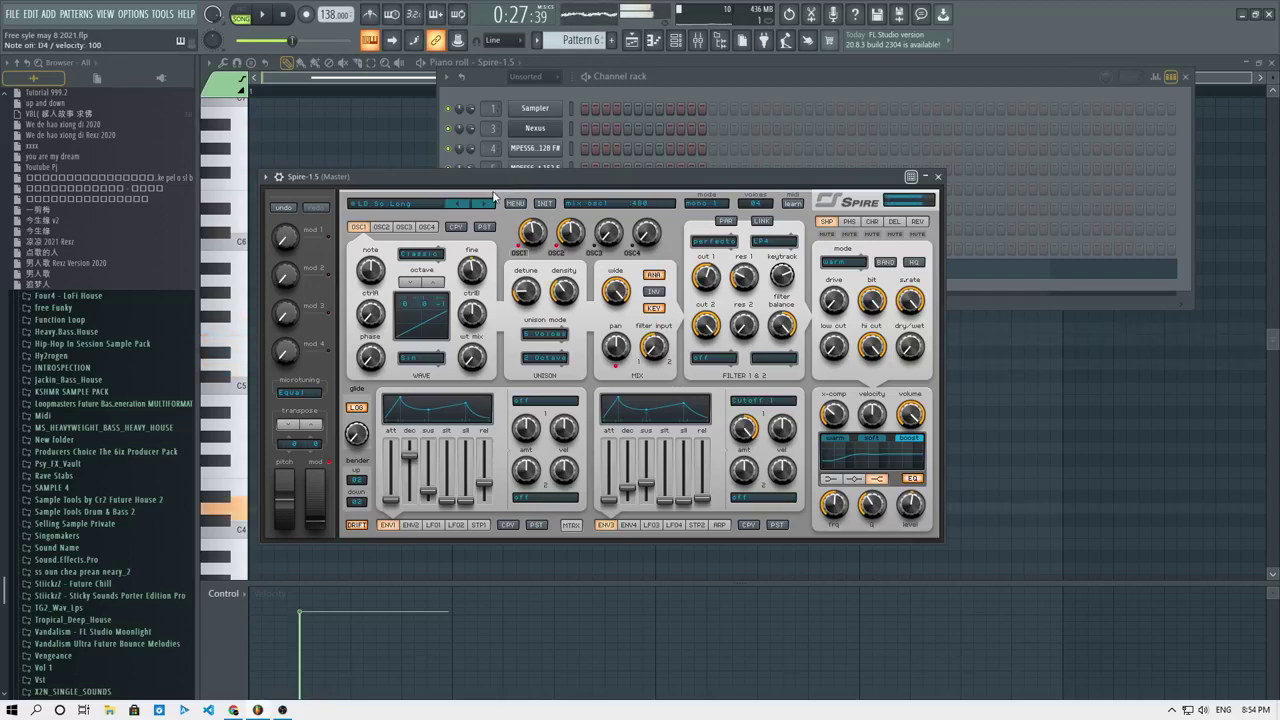
key(w)
click(486, 203)
key(e)
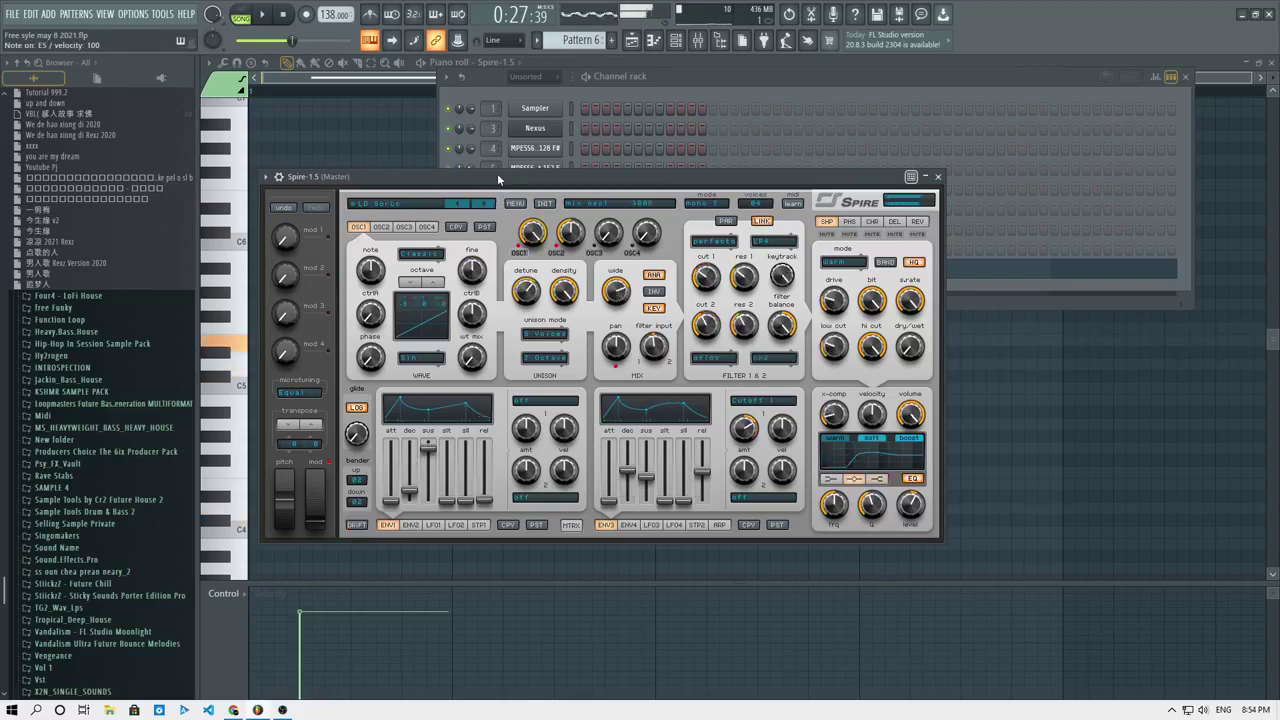
key(x)
click(364, 160)
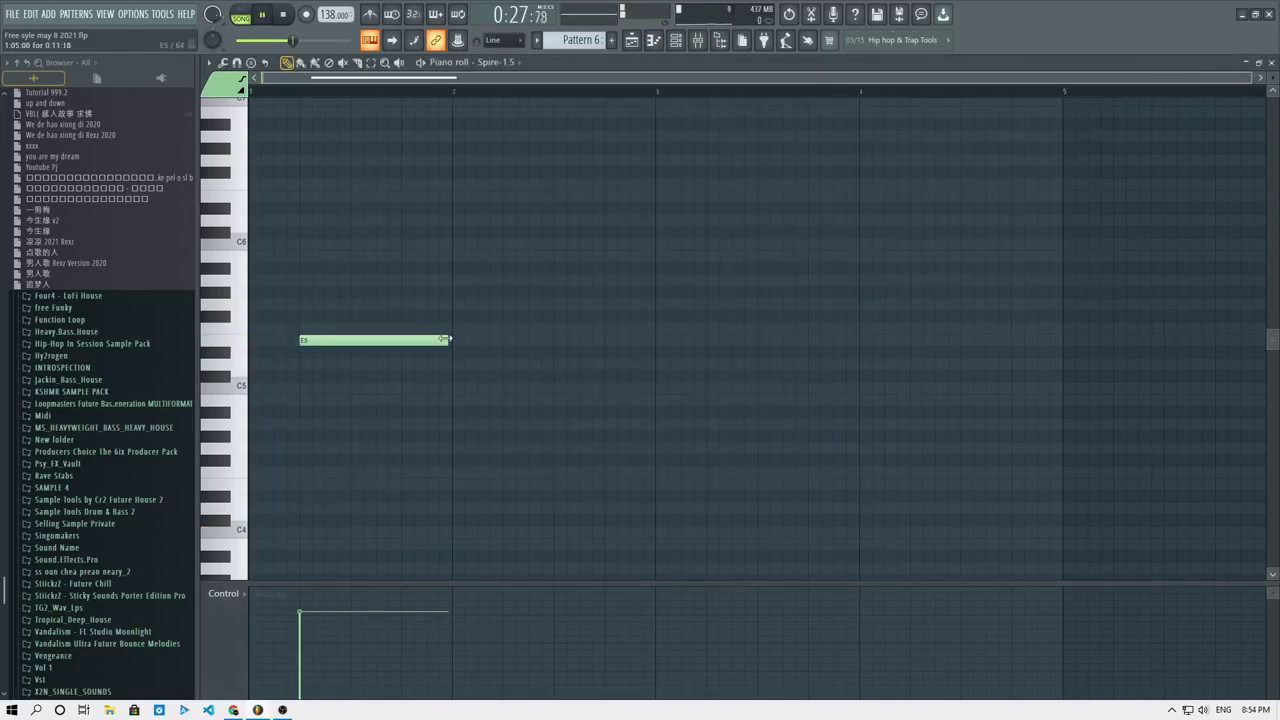
Break bar 1's long E5 into short E5 notes at steps 5 and 11 and longer ones at steps 7 and 13, checking by playback.
key(space)
drag(444, 339, 335, 343)
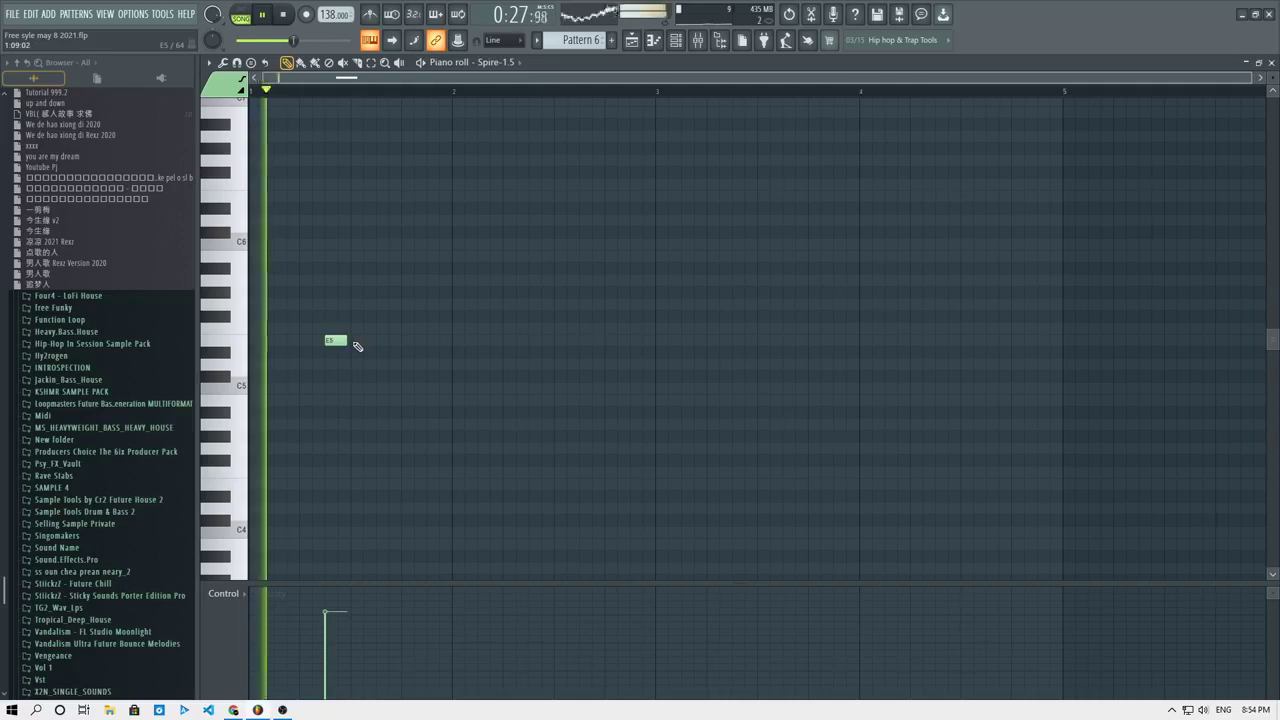
click(362, 341)
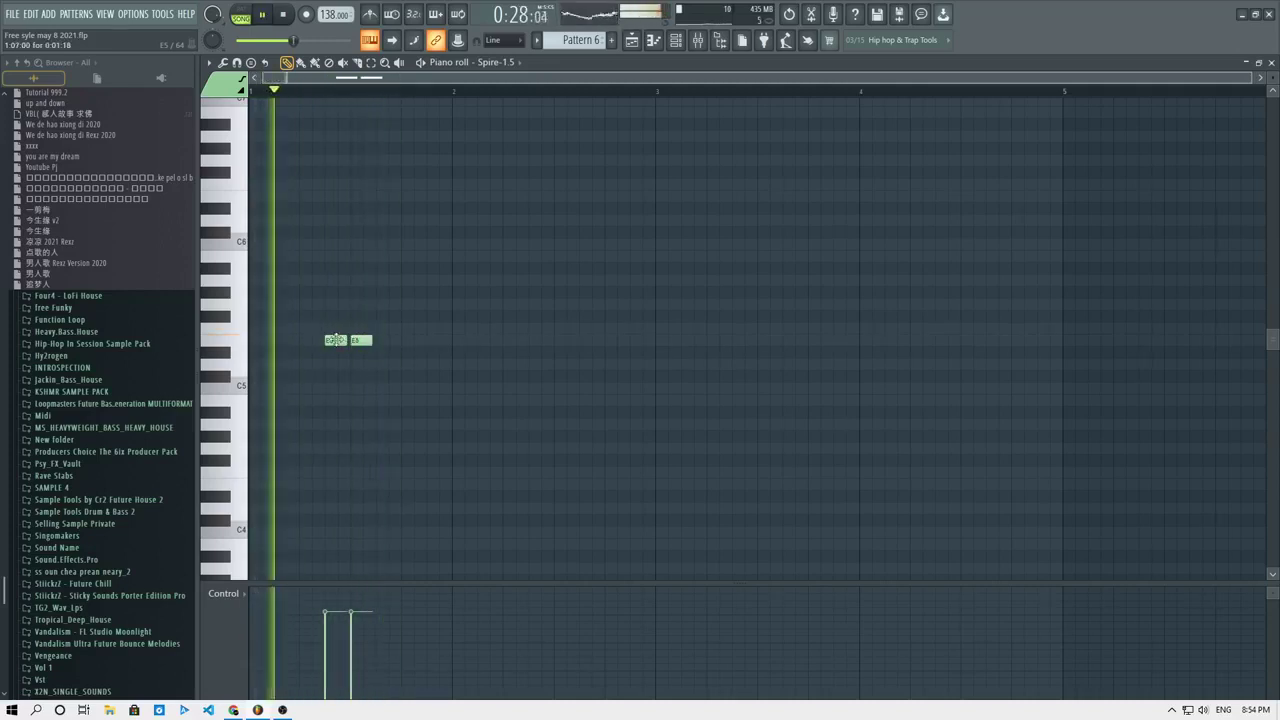
drag(334, 340, 313, 341)
key(space)
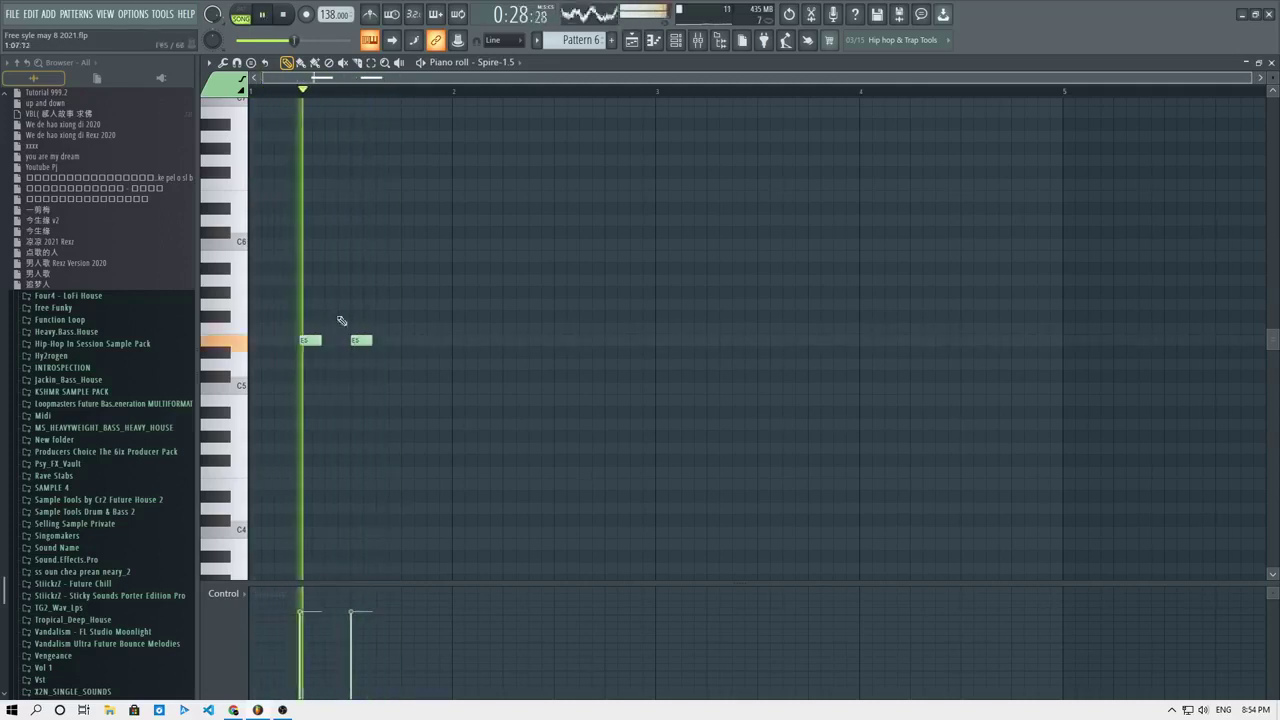
right_click(340, 341)
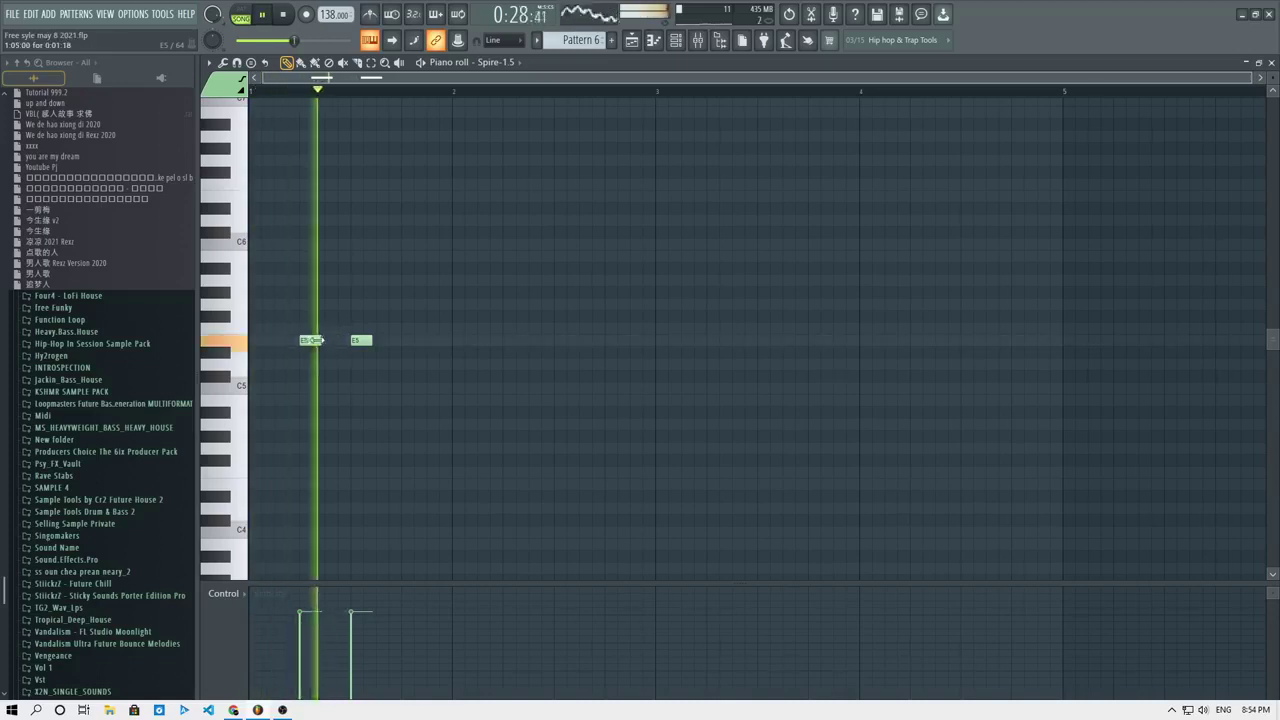
drag(368, 340, 397, 344)
click(402, 342)
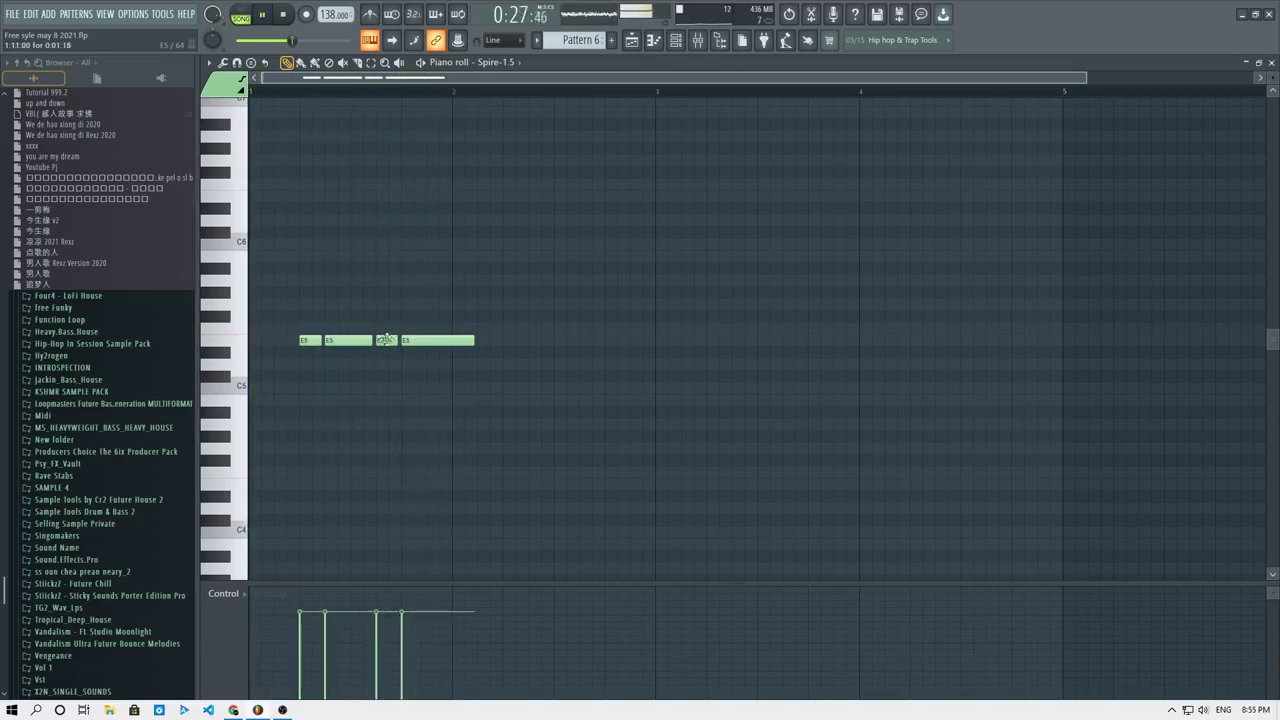
Delete the E5 notes at steps 11 and 13 of bar 1 and shorten the step 7 note to two steps.
right_click(383, 338)
key(space)
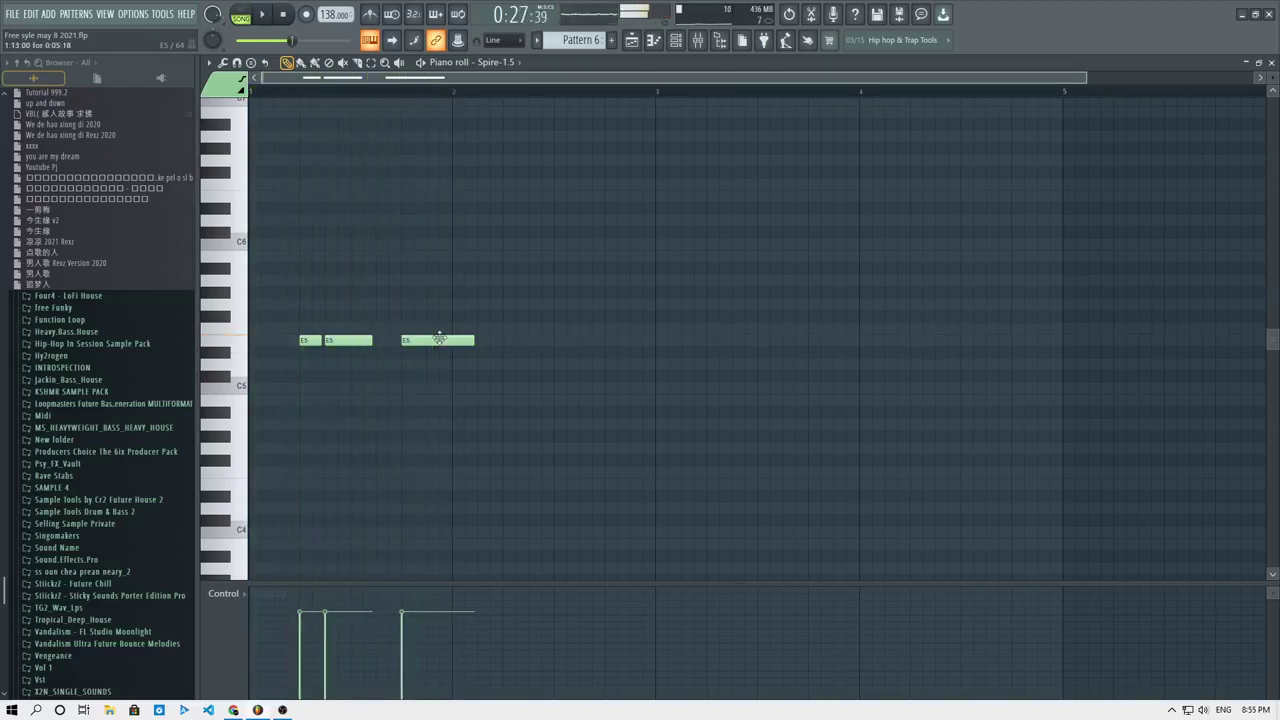
drag(371, 341, 348, 342)
click(393, 342)
key(space)
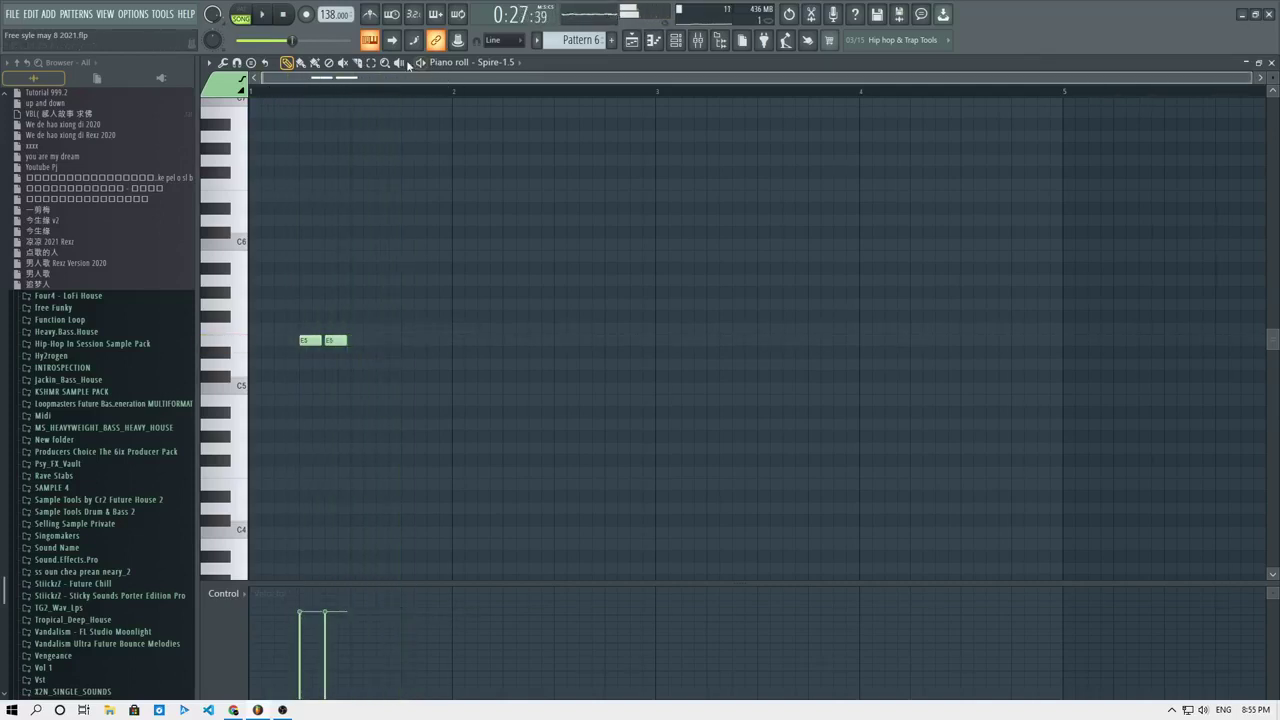
Add short E5 notes at step 13 of bar 1 and steps 5 and 7 of bar 2, listening in pattern mode.
click(403, 341)
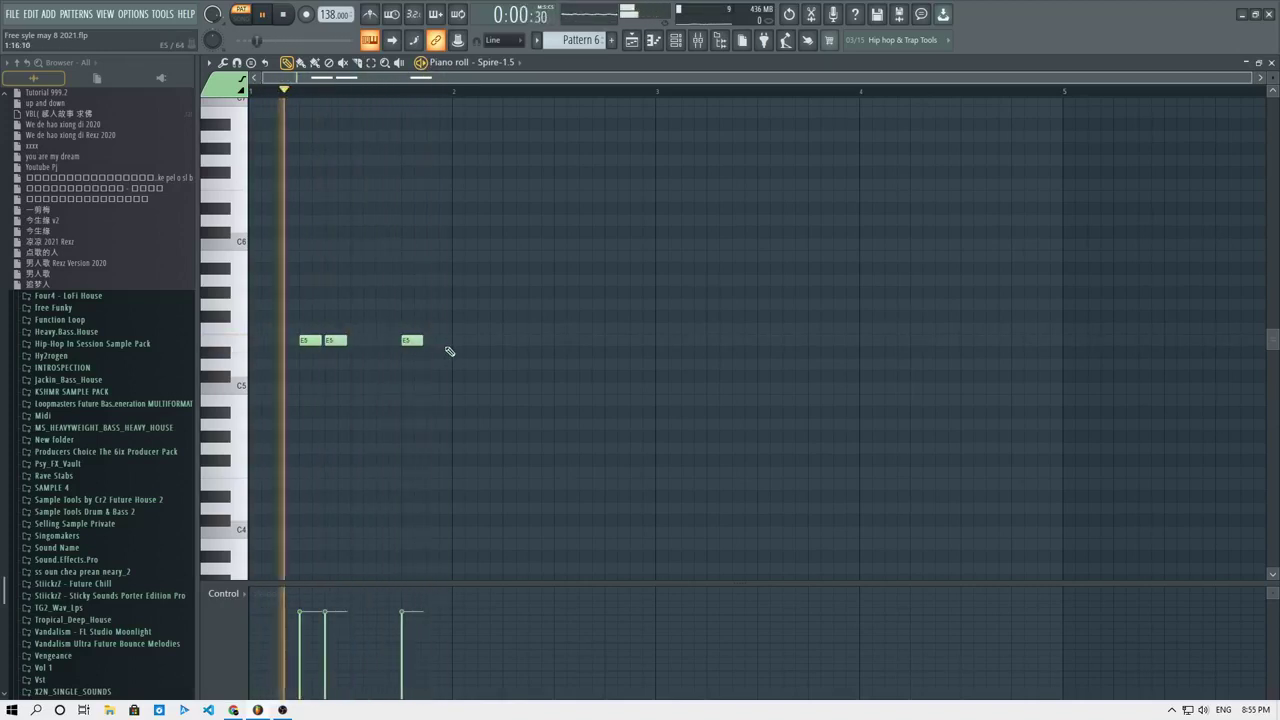
click(506, 342)
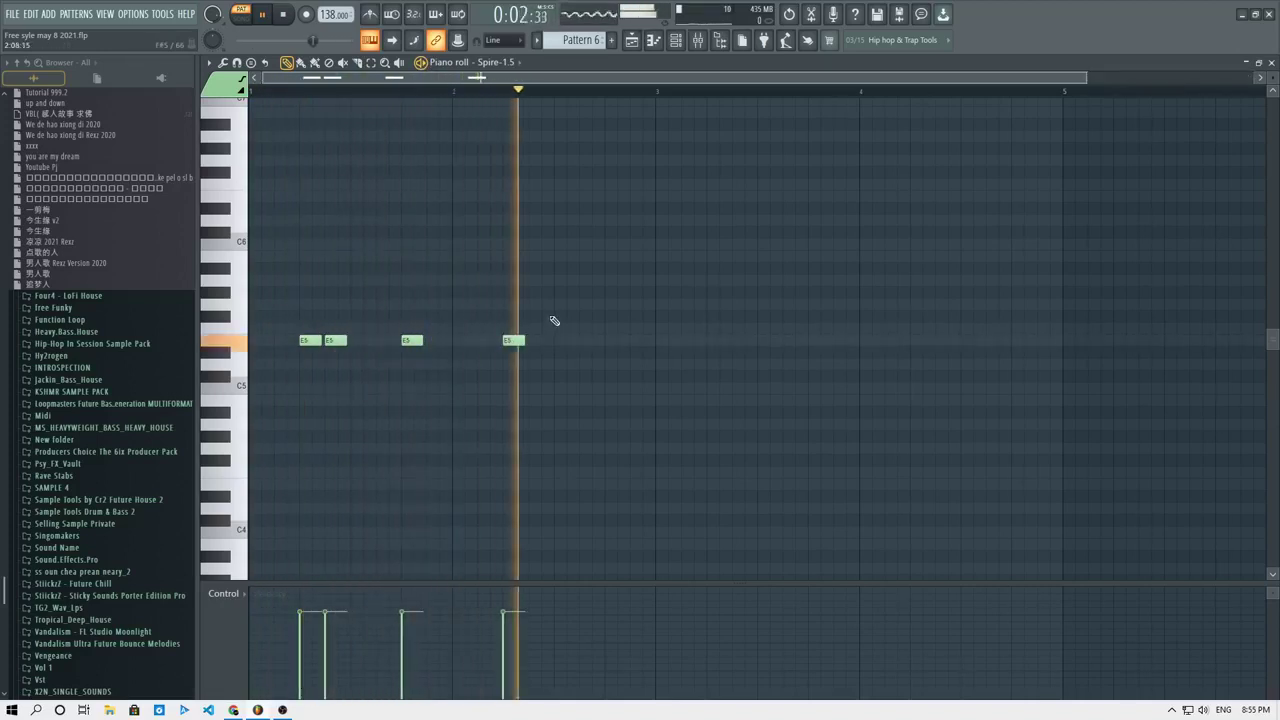
key(space)
key(space)
click(532, 341)
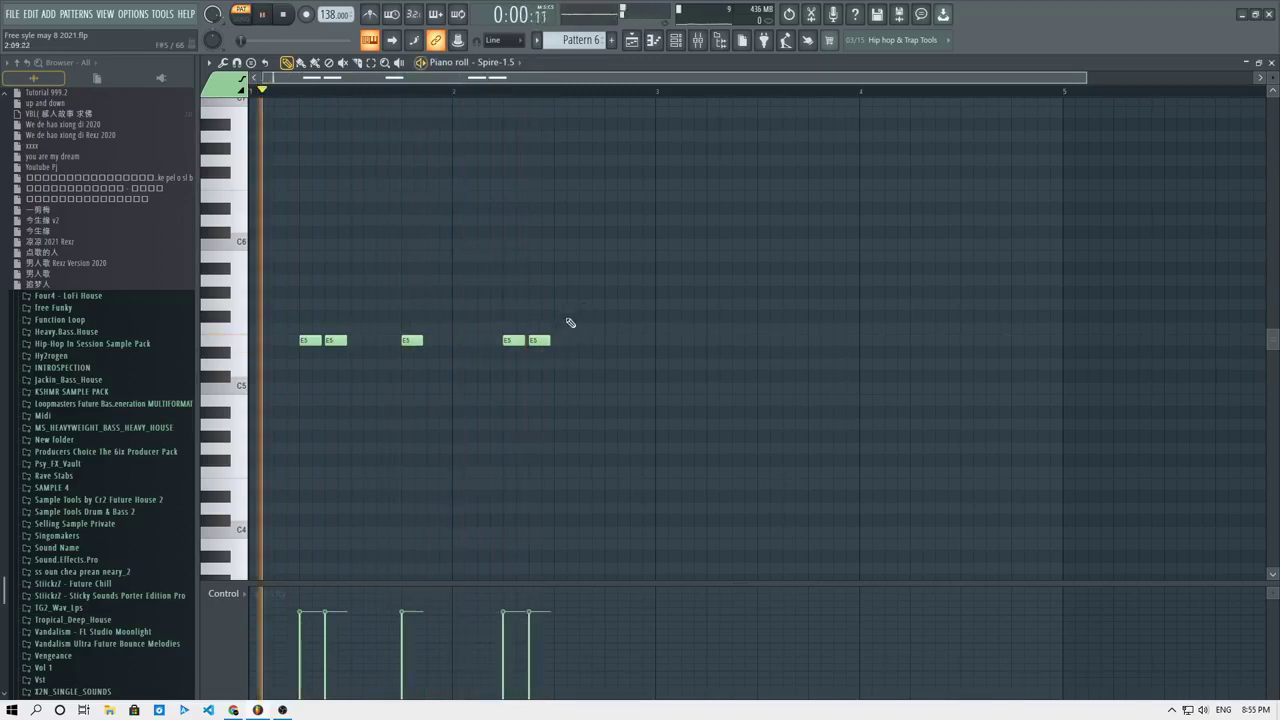
Place a closing note at step 13 of bar 2, trying G5, F5 and F#5 before settling on C5.
click(609, 305)
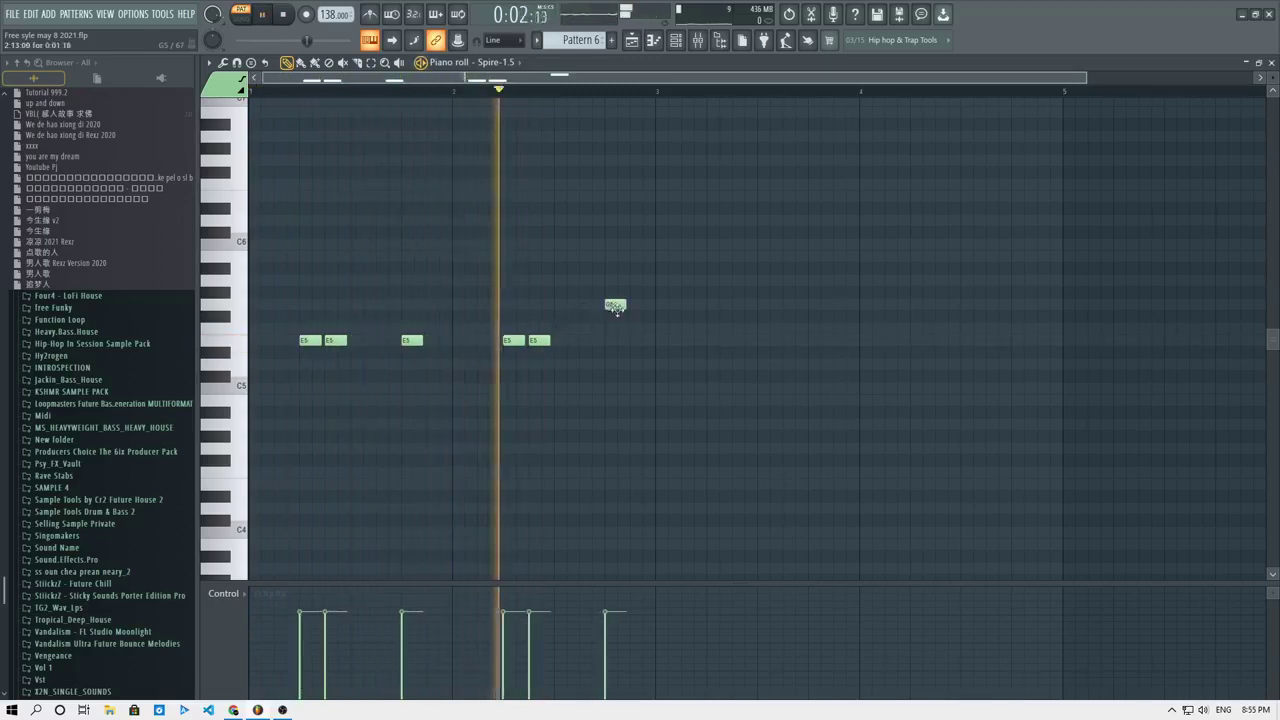
key(space)
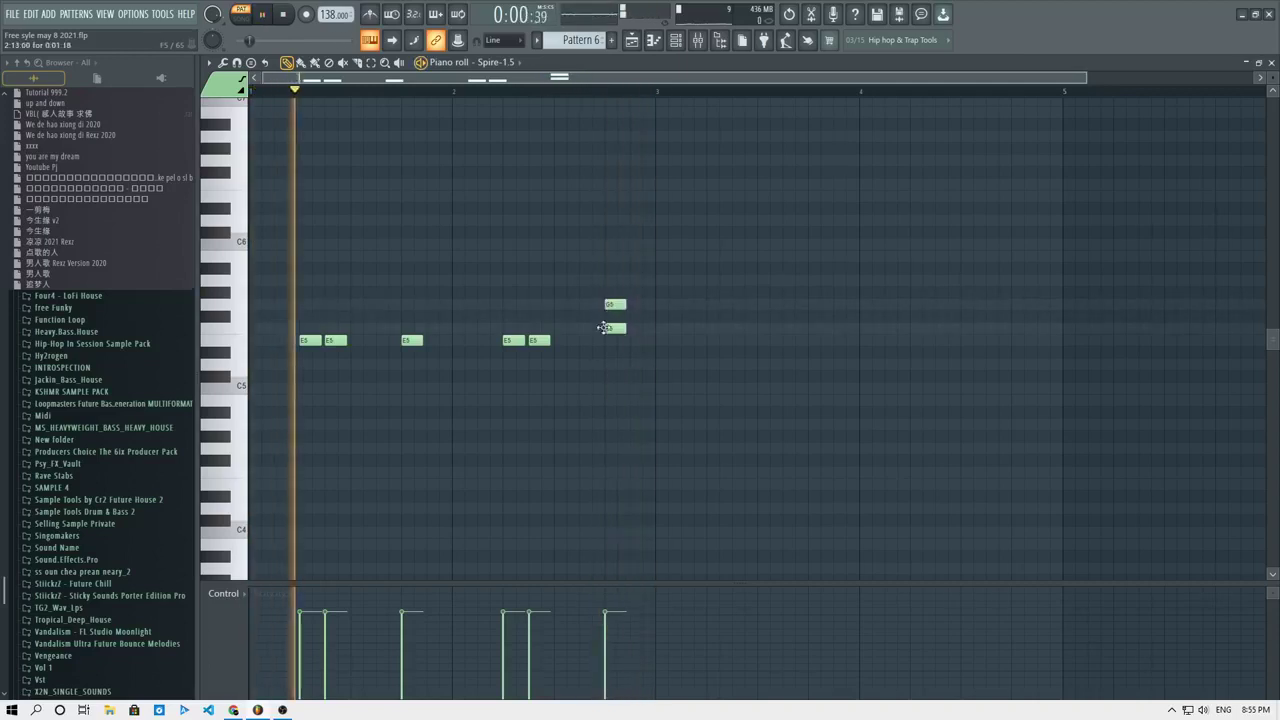
right_click(612, 304)
drag(612, 328, 612, 316)
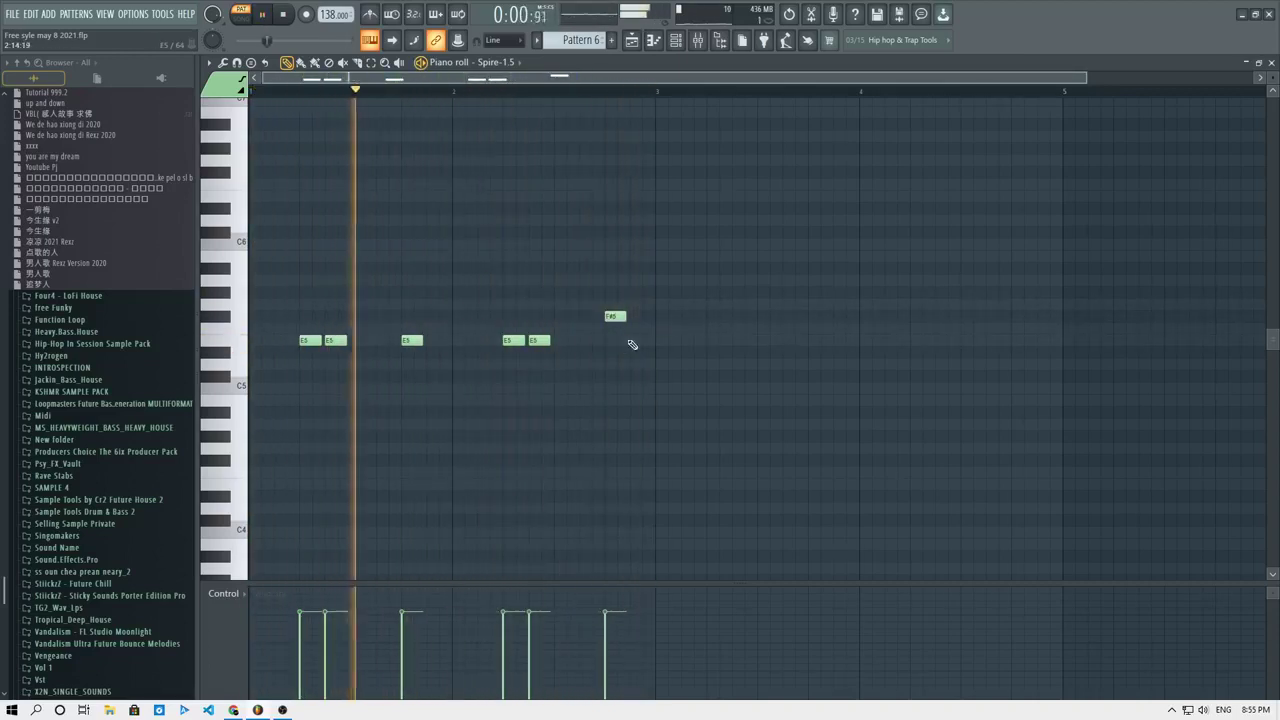
drag(614, 318, 614, 390)
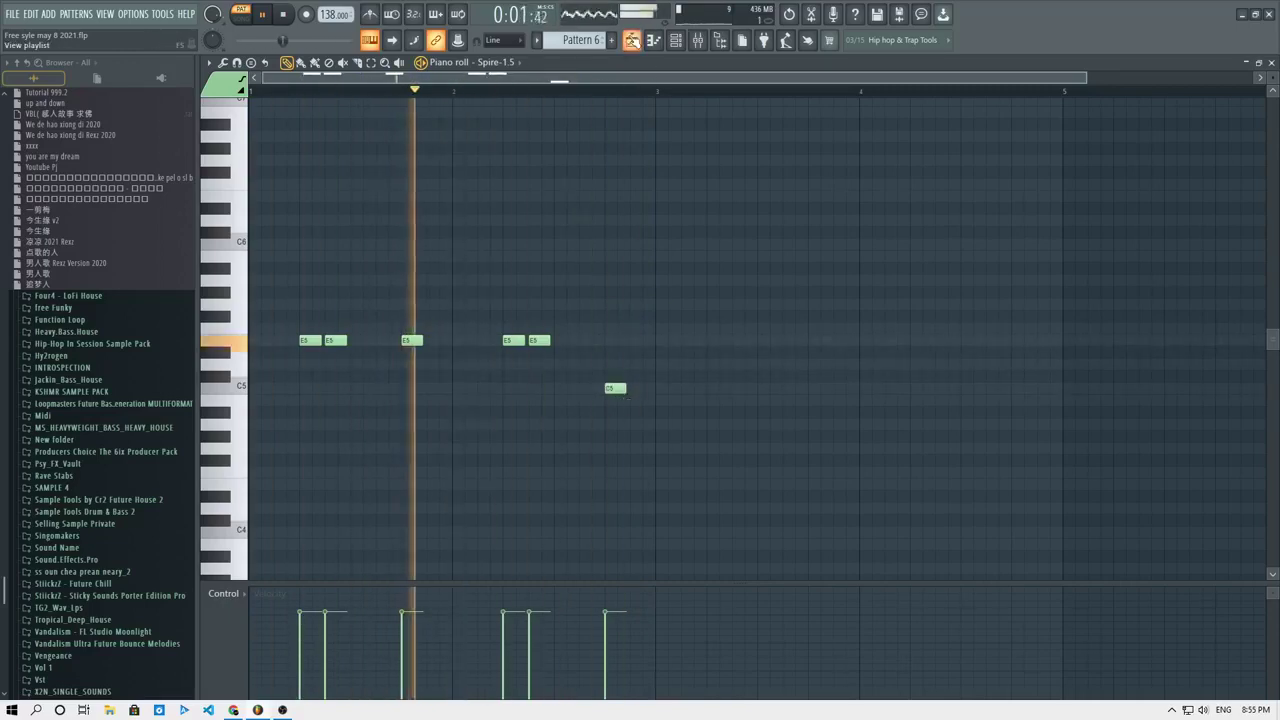
Hear Pattern 6 with the full arrangement from just before bar 17, and reopen its piano roll.
click(632, 40)
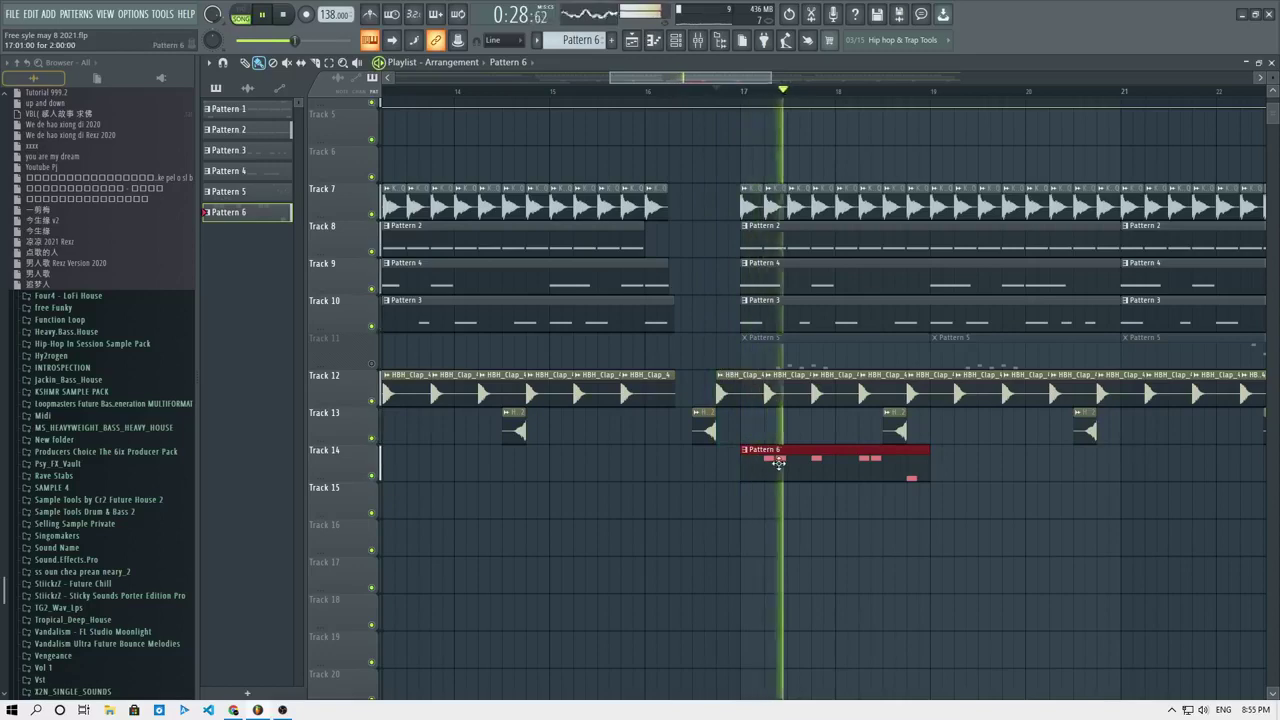
scroll(776, 453, down, 4)
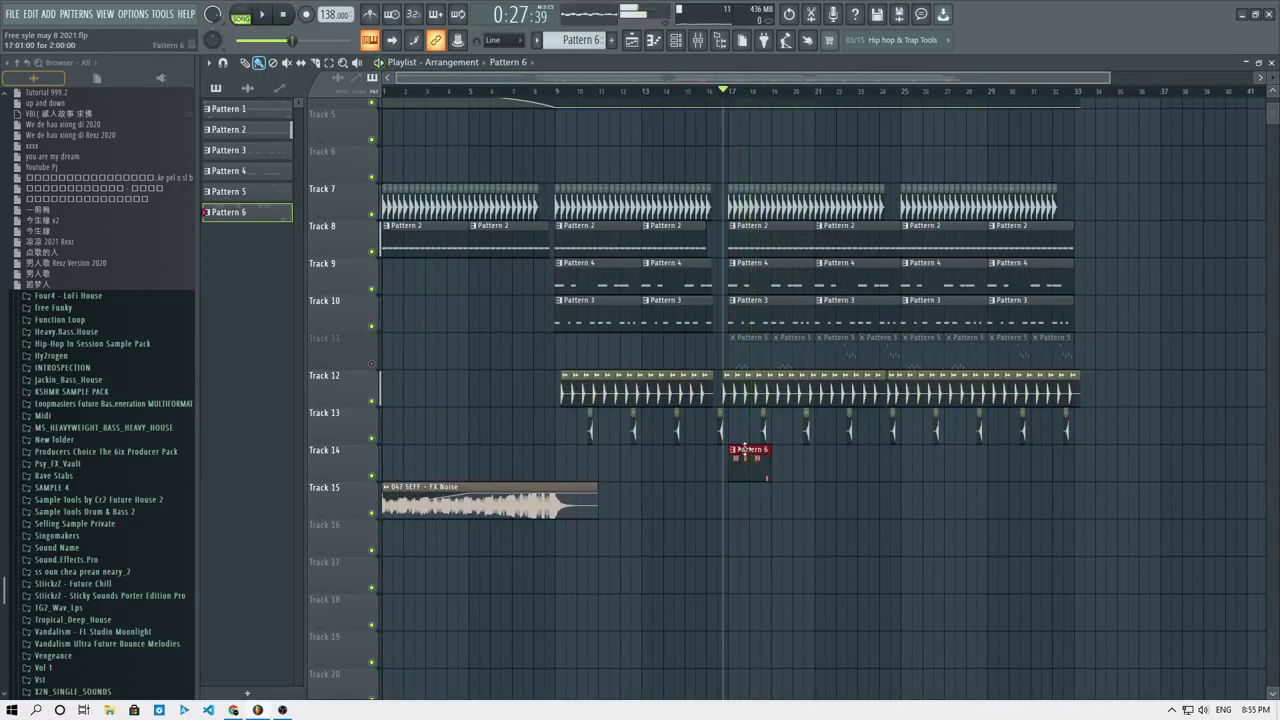
double_click(744, 449)
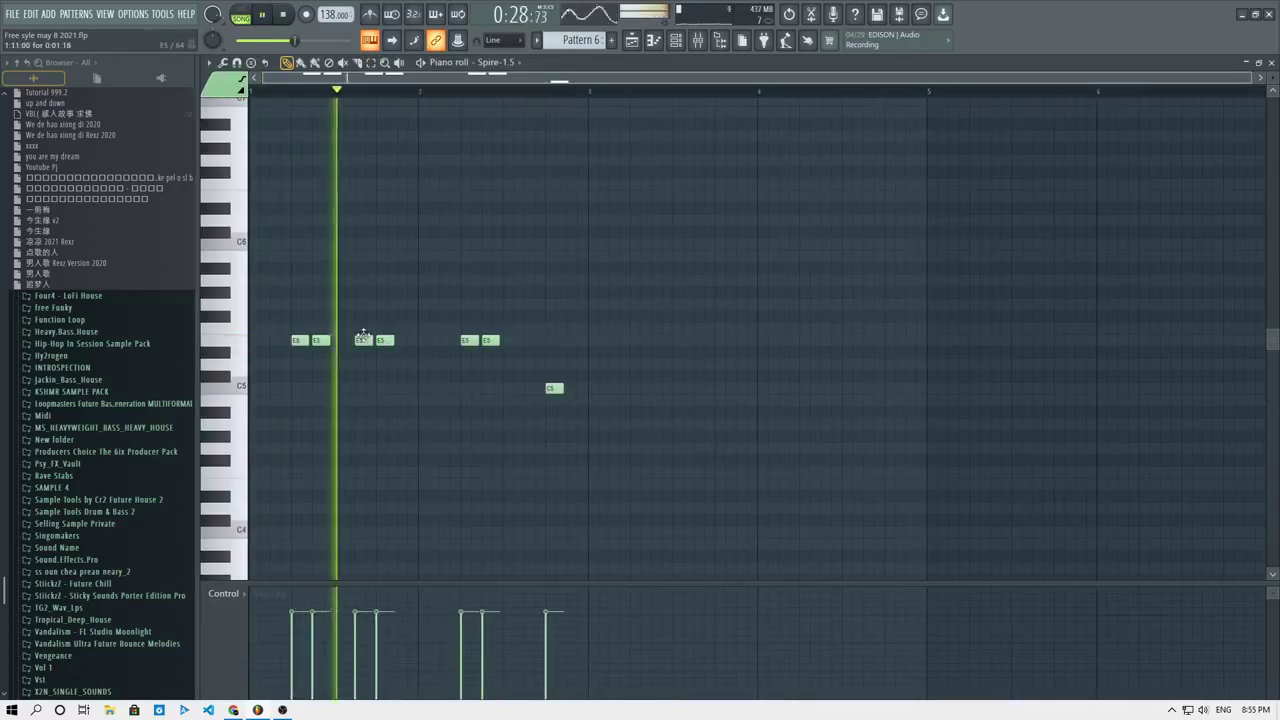
Delete the E5 at step 11 of bar 1 and add E5 notes at step 15 of bar 1 and step 12 of bar 2.
right_click(362, 340)
click(403, 341)
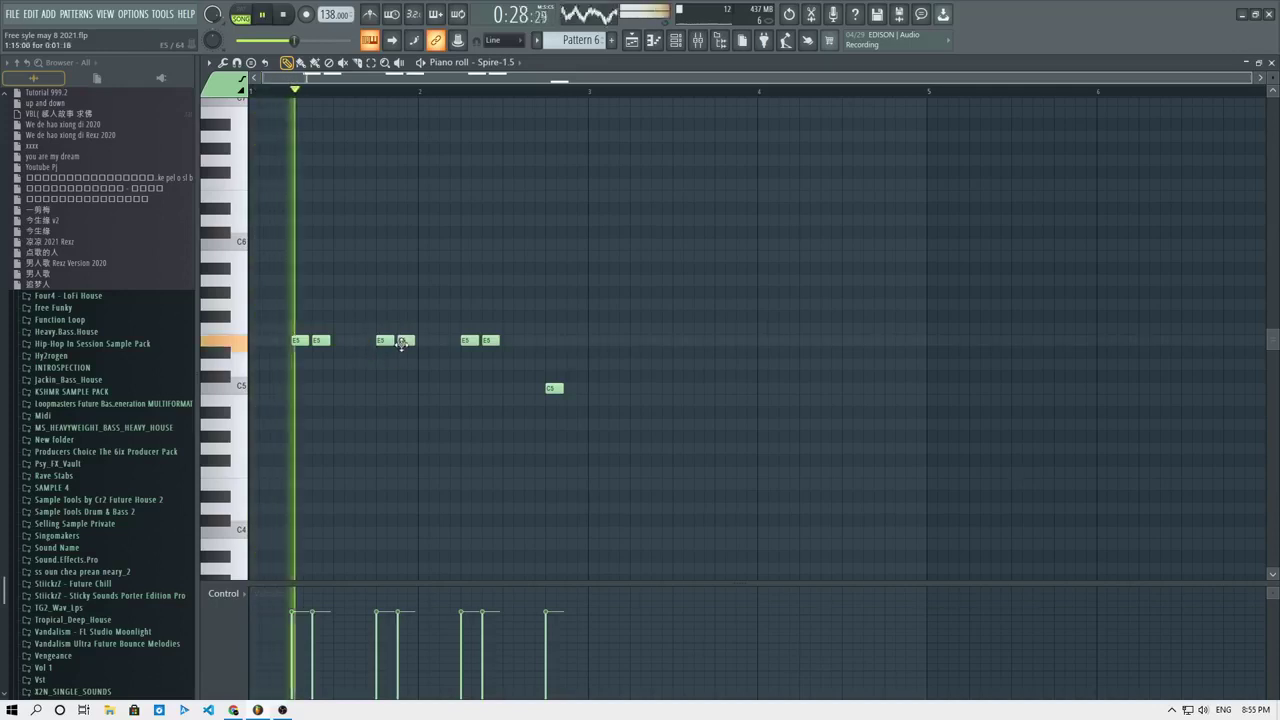
click(537, 341)
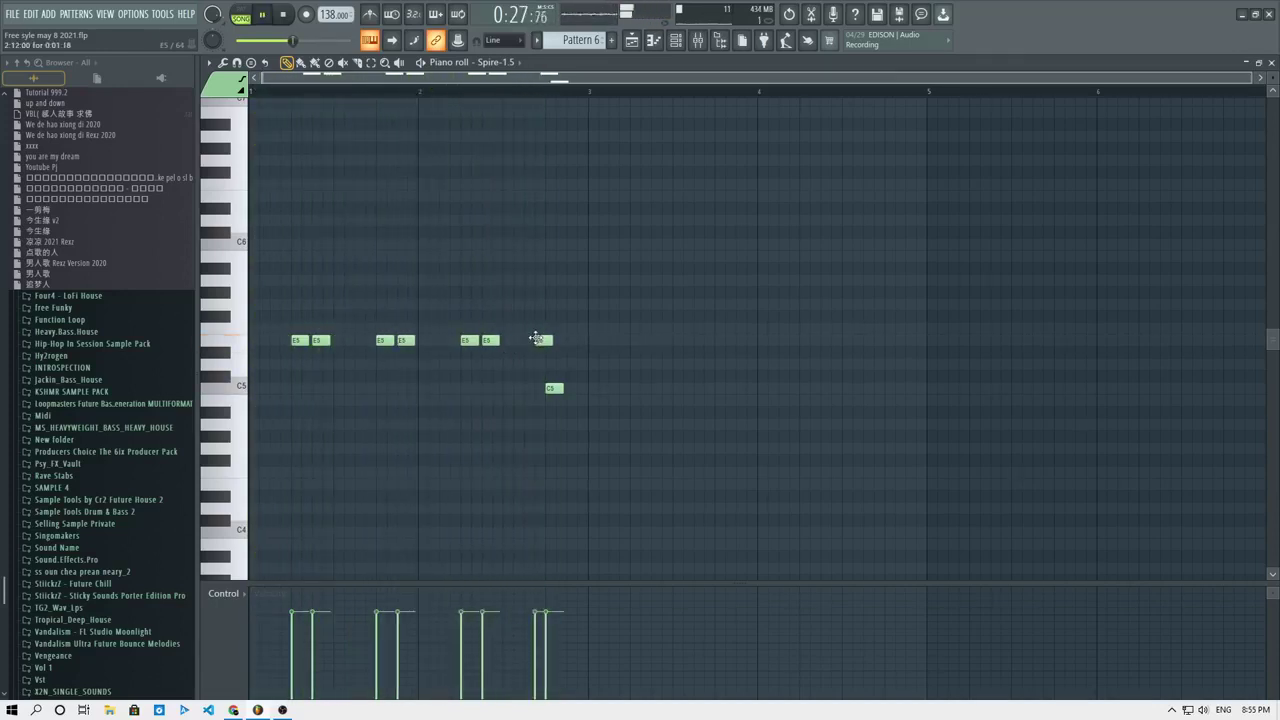
Move bar 2's C5 to step 15 and replace the E5 at step 12 with a C5 at step 13.
drag(554, 388, 576, 388)
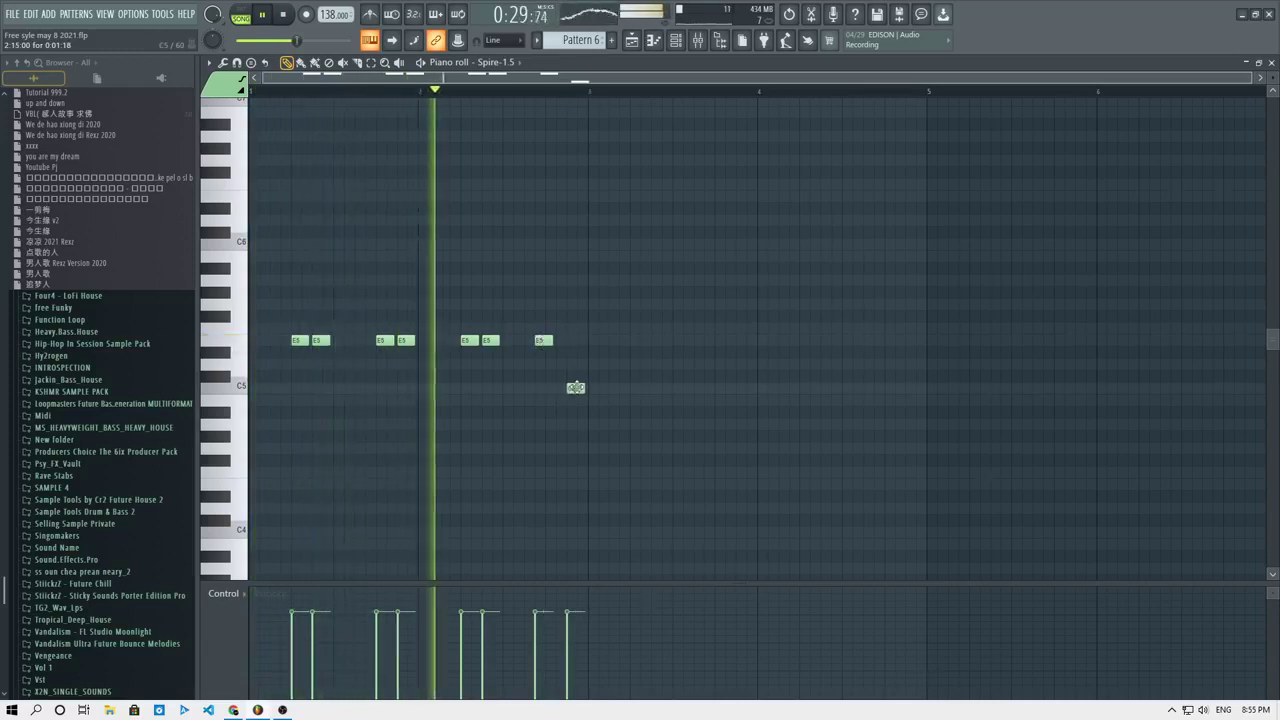
key(space)
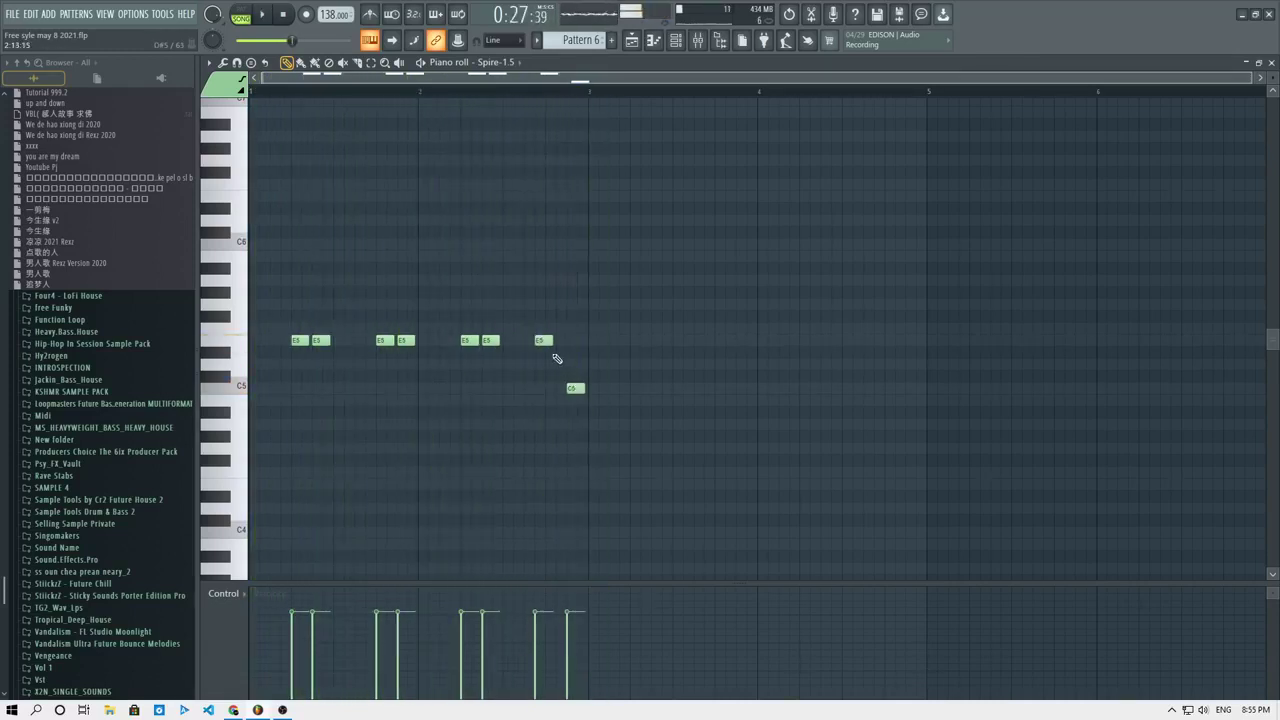
drag(541, 362, 547, 390)
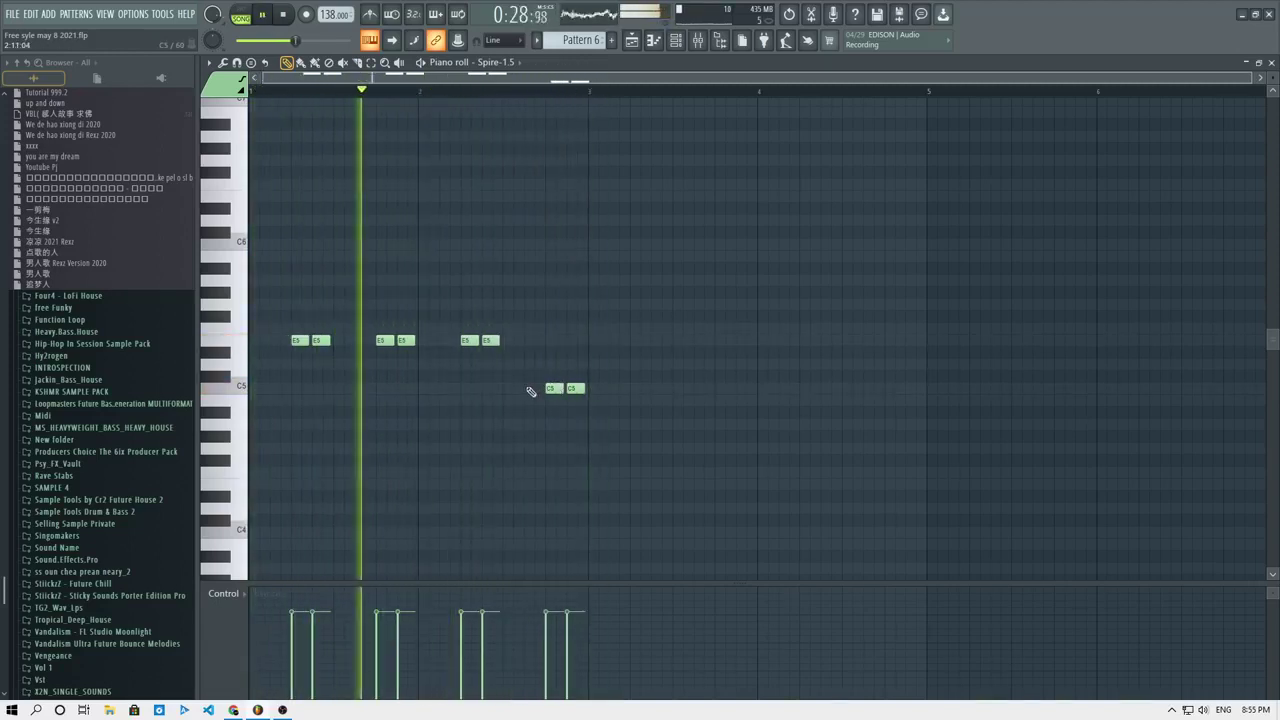
Add a note at step 11 of bar 2, trying F#5 before settling on C5, and play the arrangement.
click(527, 400)
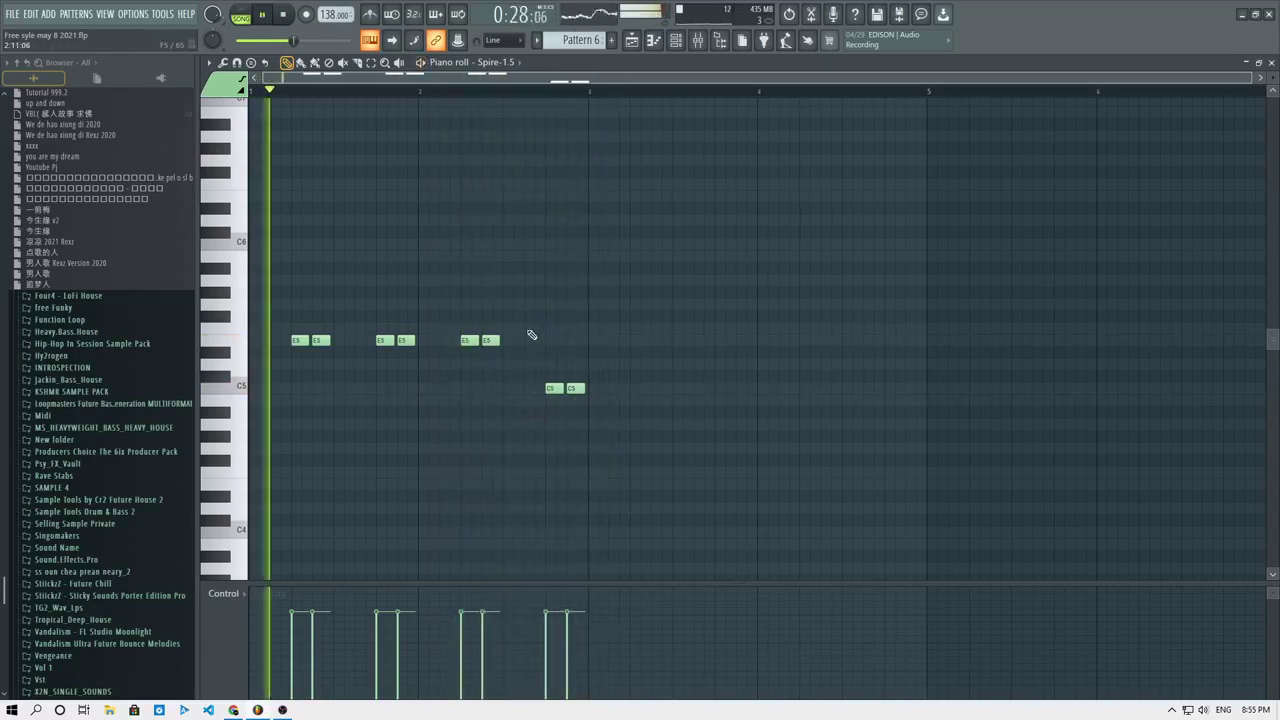
drag(532, 328, 533, 315)
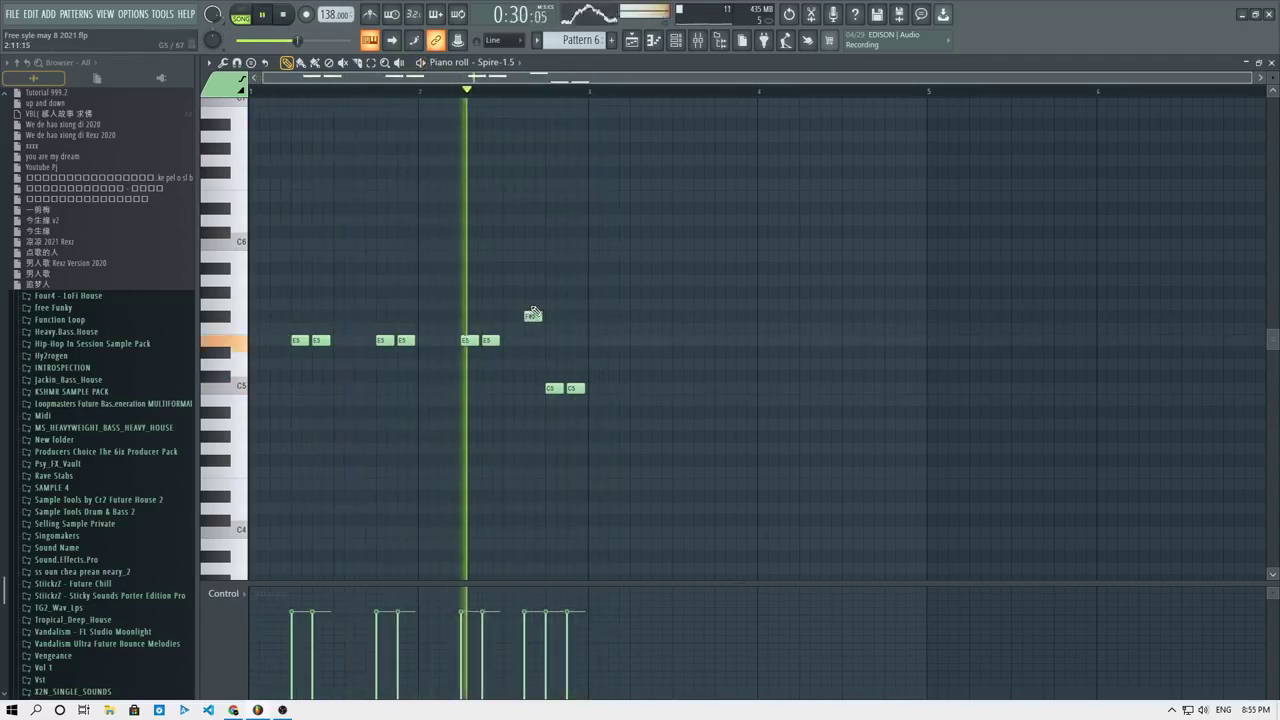
key(space)
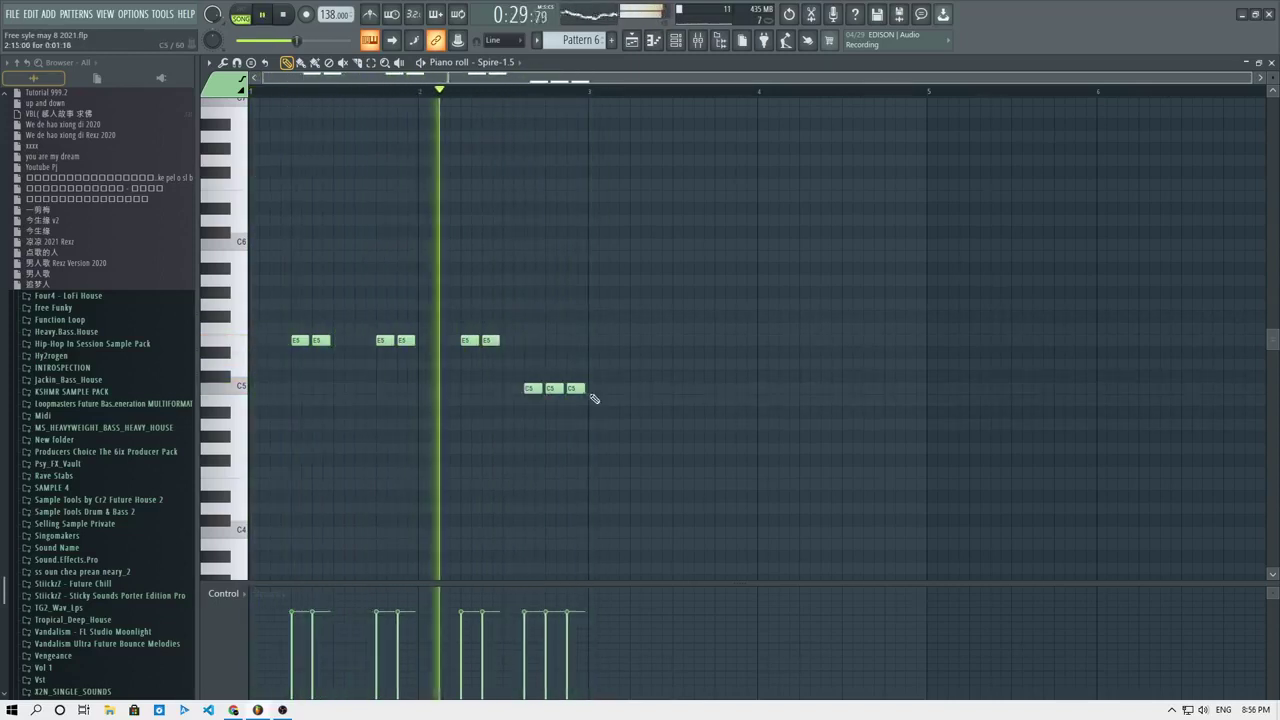
Lower the last two C5 notes of bar 2 to B4 and browse Spire's presets before returning to Pattern 6.
drag(594, 399, 553, 400)
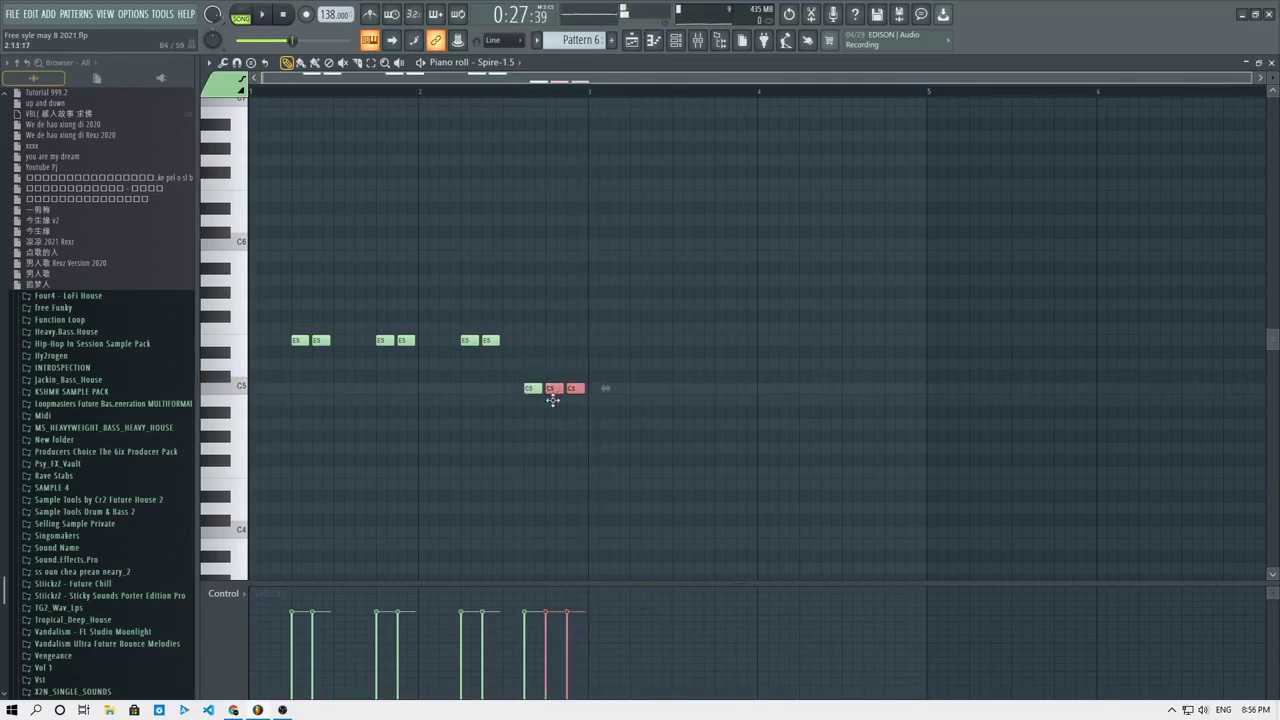
click(677, 41)
click(543, 272)
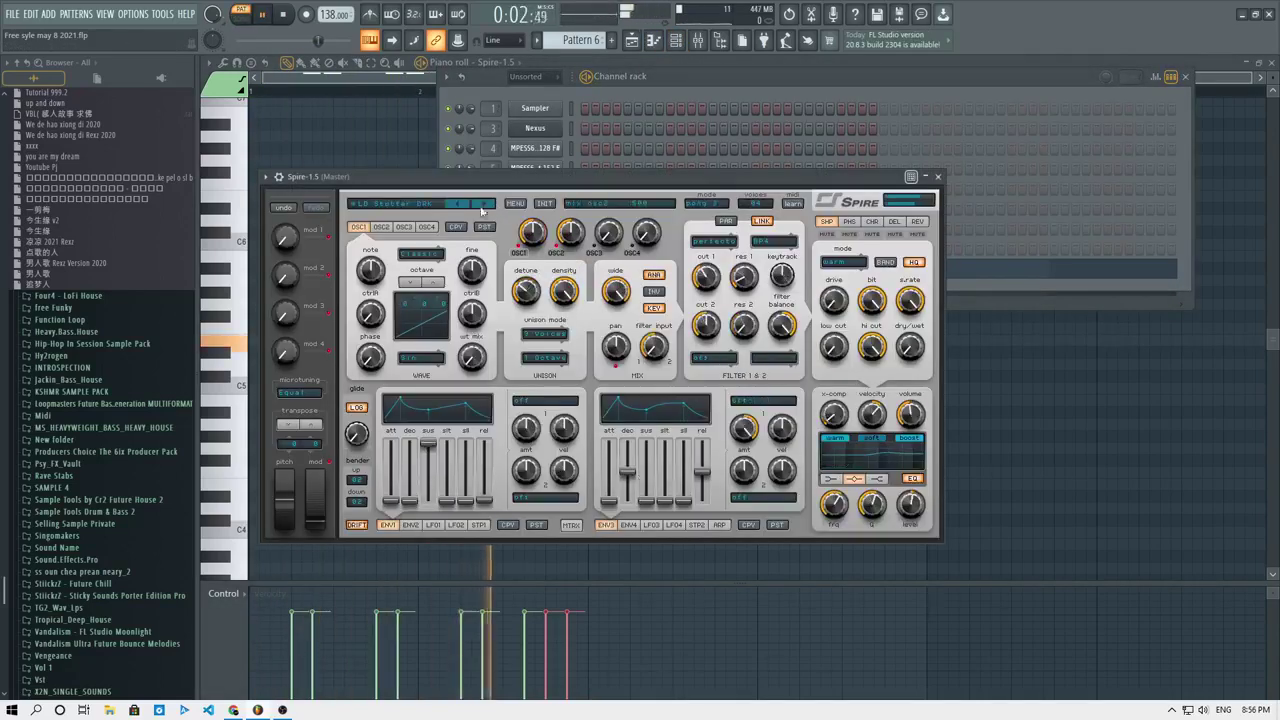
click(433, 205)
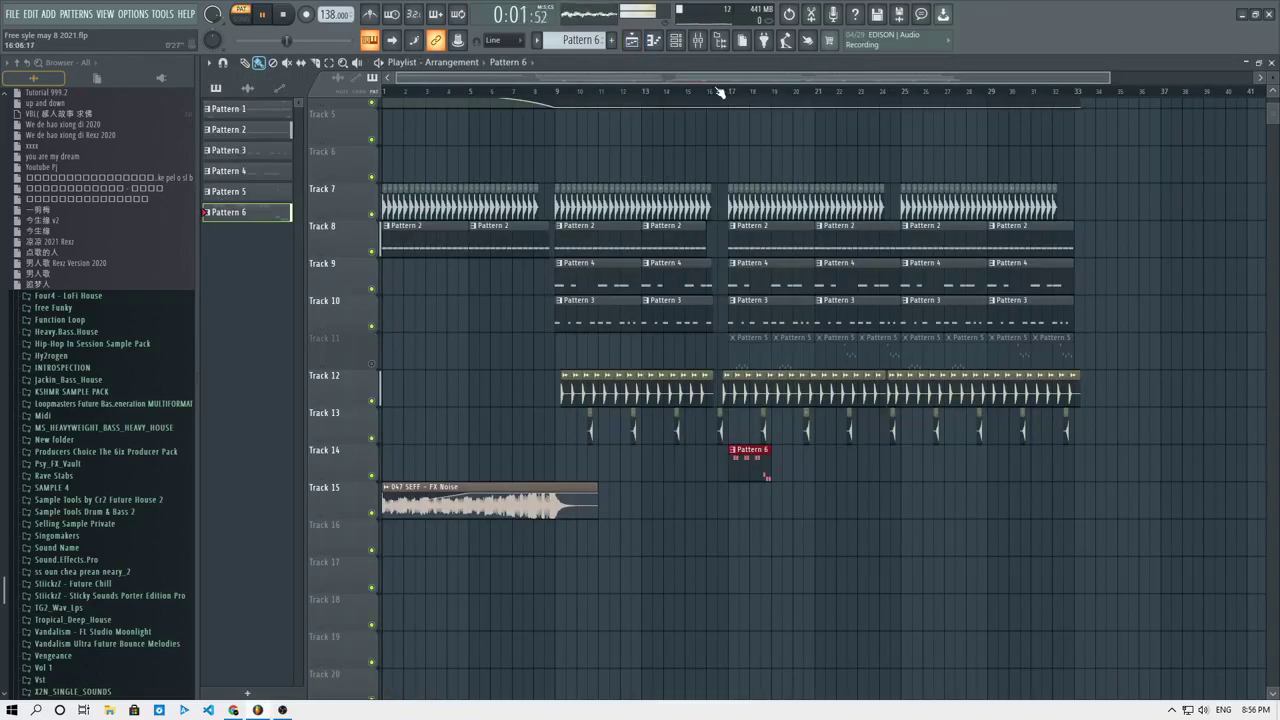
double_click(747, 452)
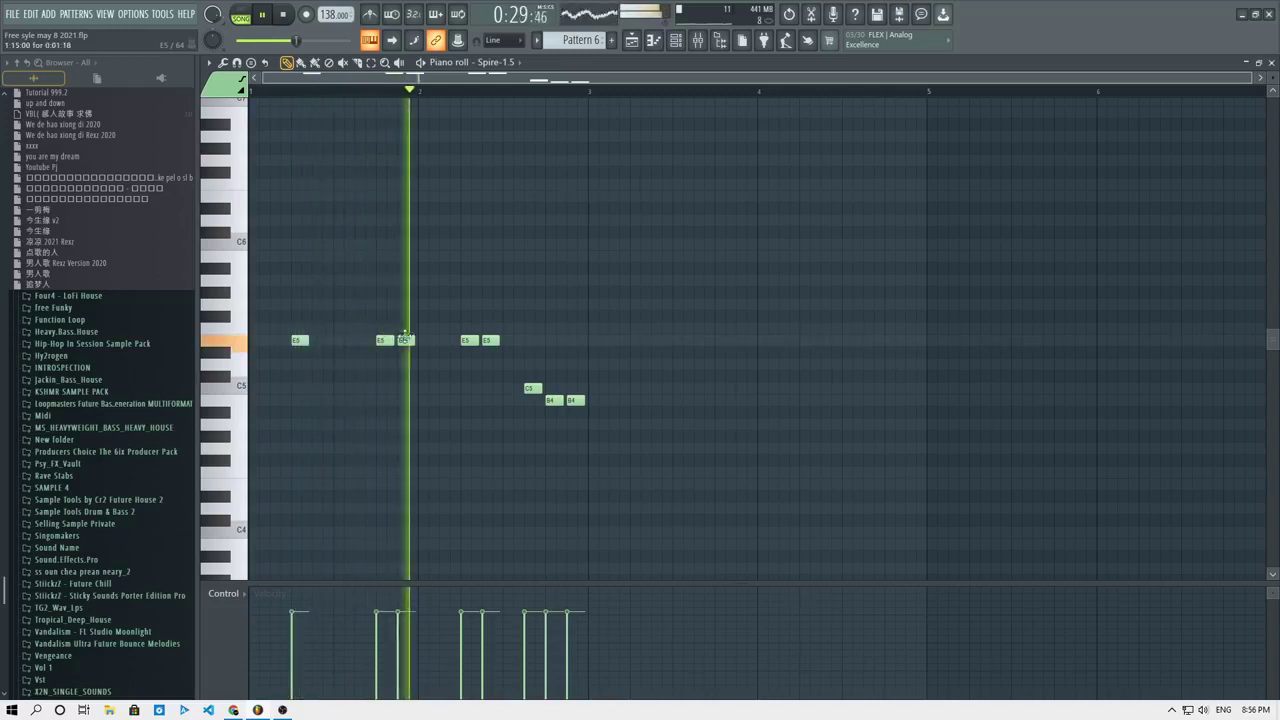
Replace bar 1's last two E5 notes with one F#5 at step 15, trying G5 and F#5 at step 11.
click(361, 304)
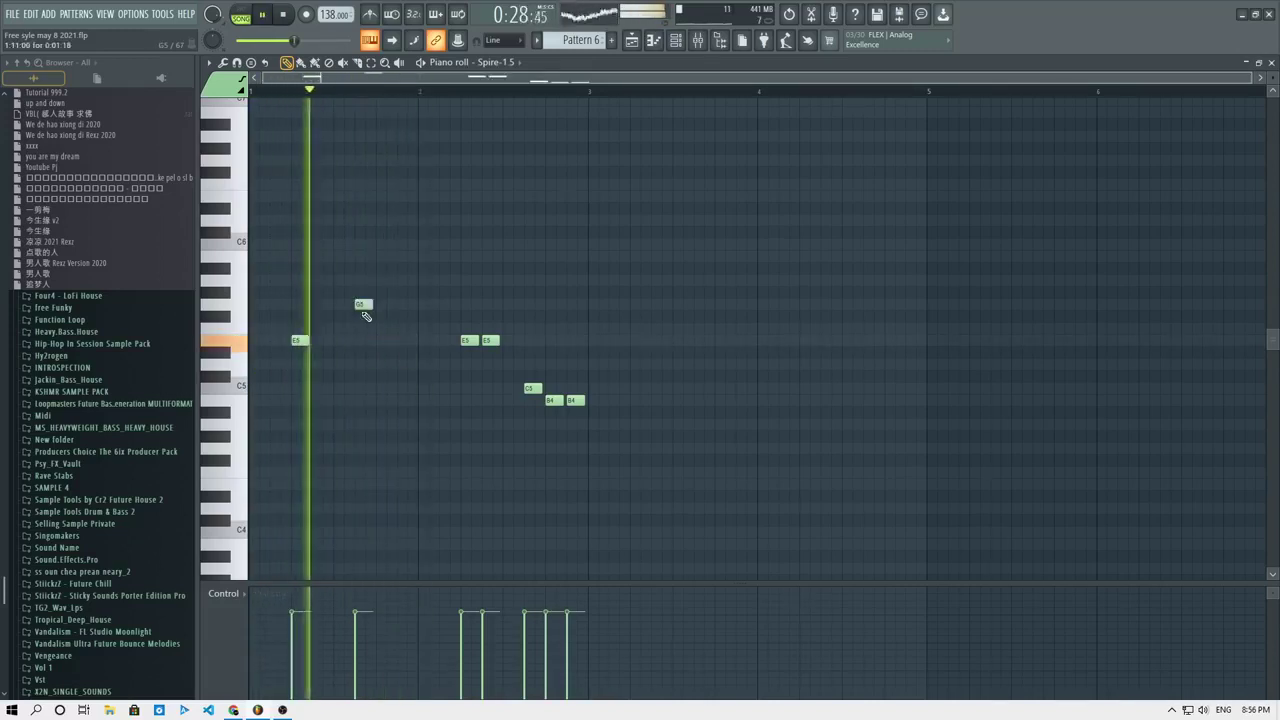
click(403, 316)
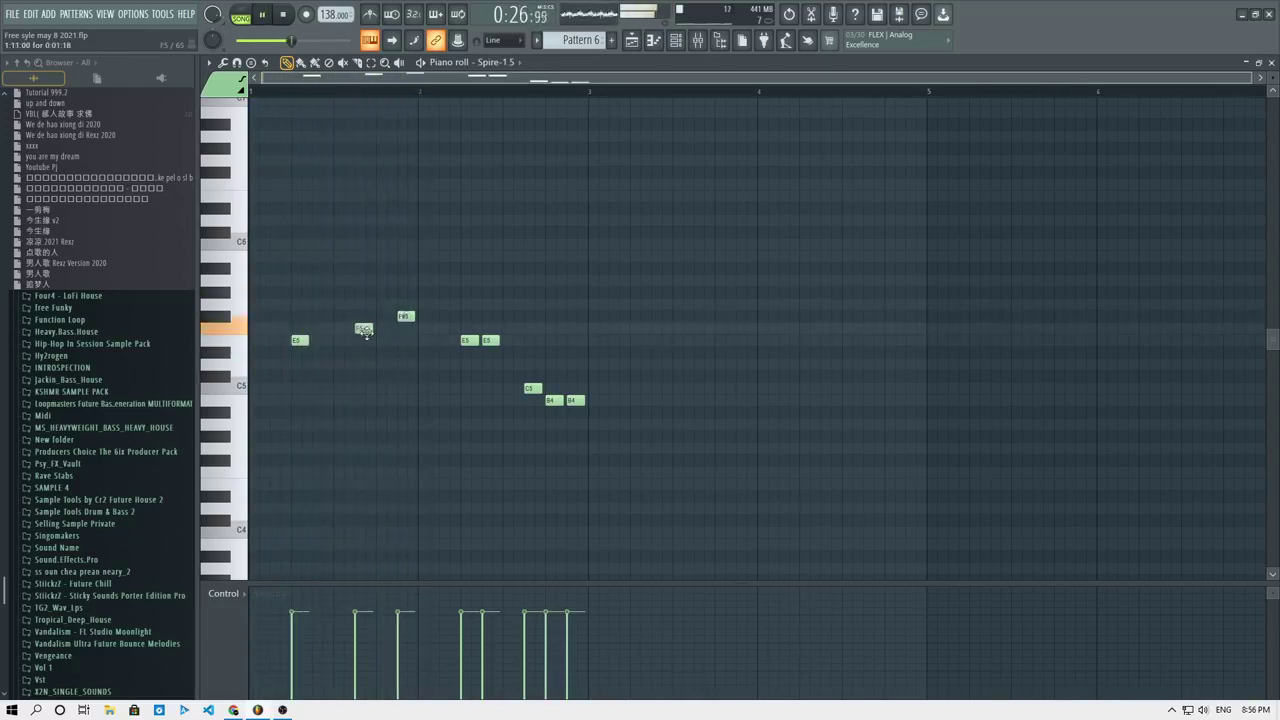
click(372, 317)
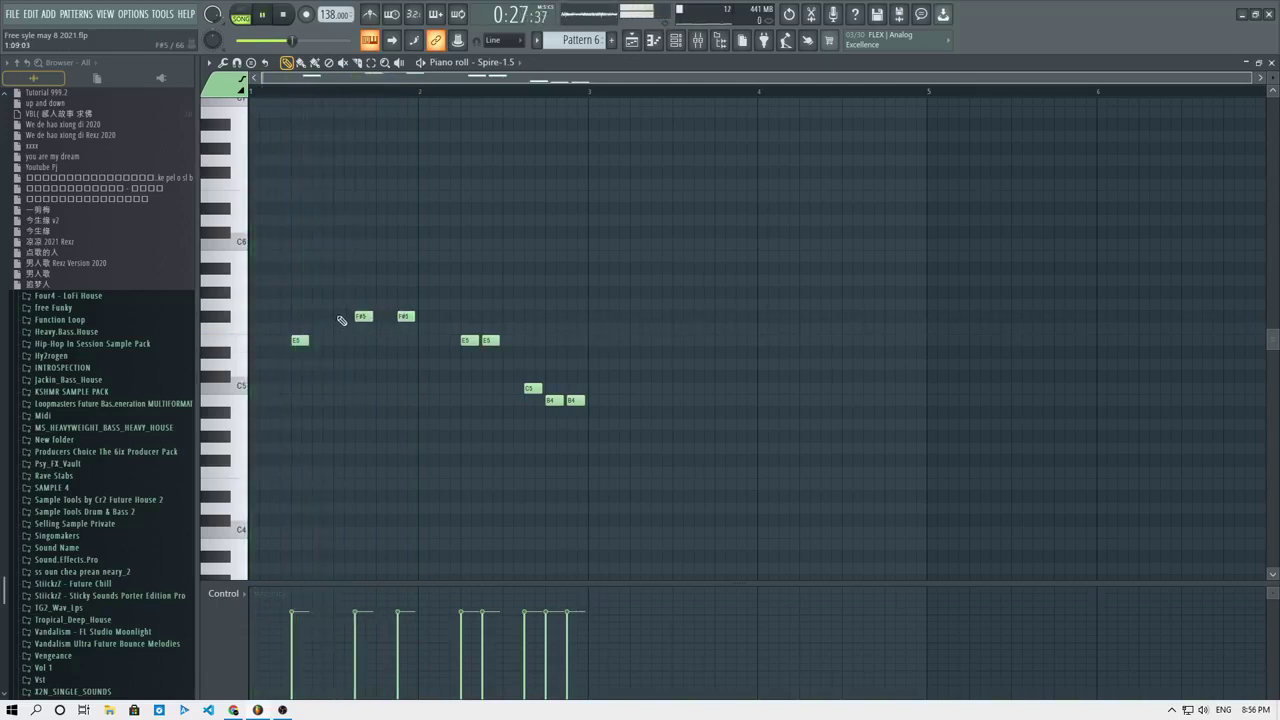
key(space)
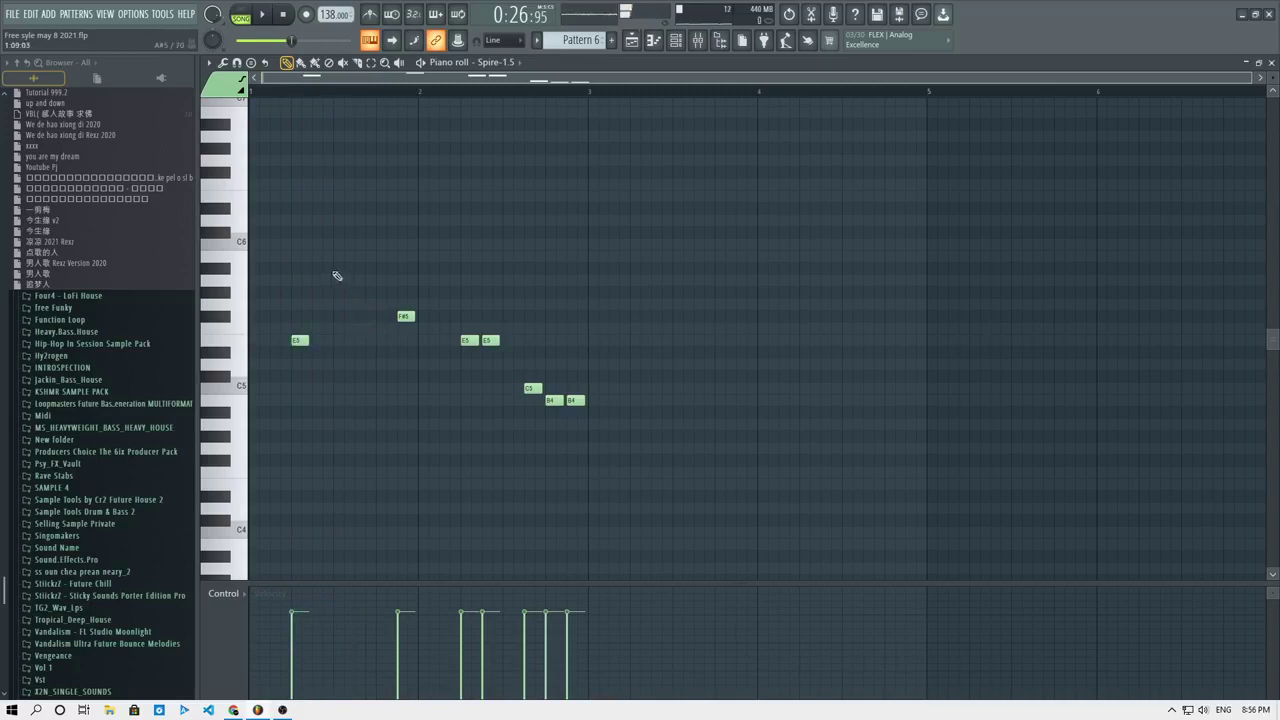
Rebuild the opening of bar 1 with E5 at step 1, C6 at step 5, B5 at step 7 and E6 at step 9.
click(316, 196)
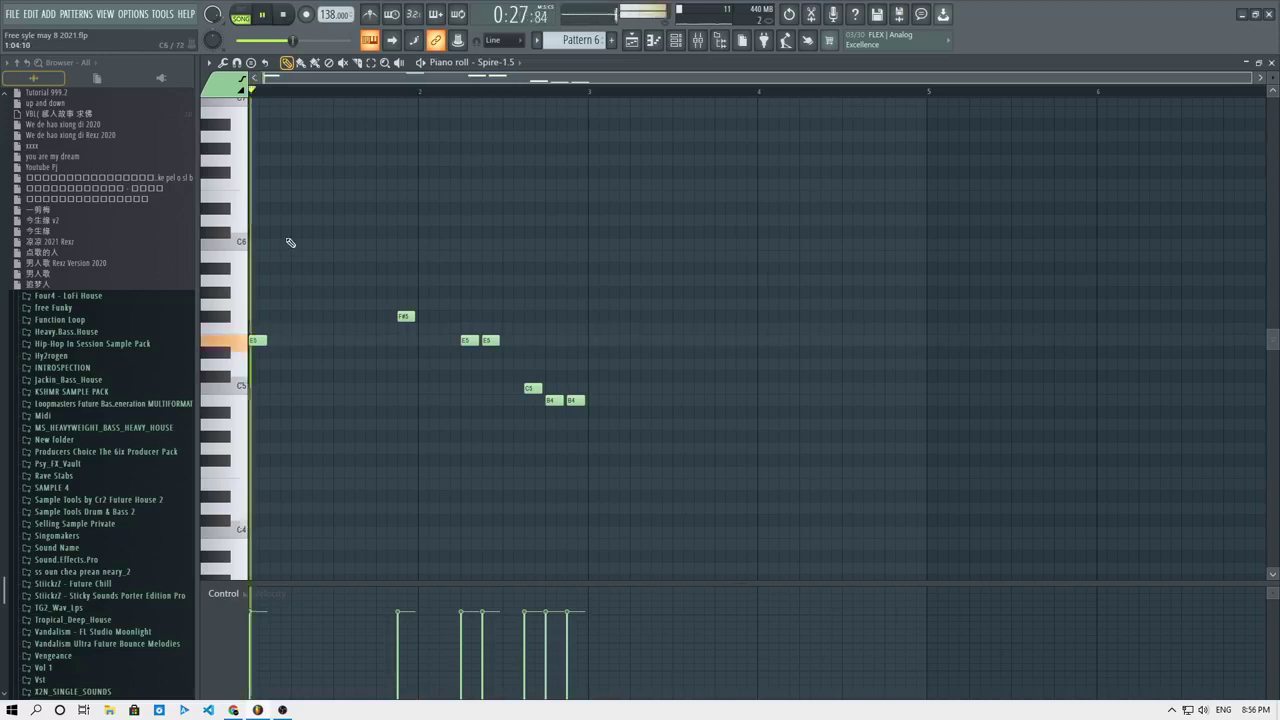
click(292, 233)
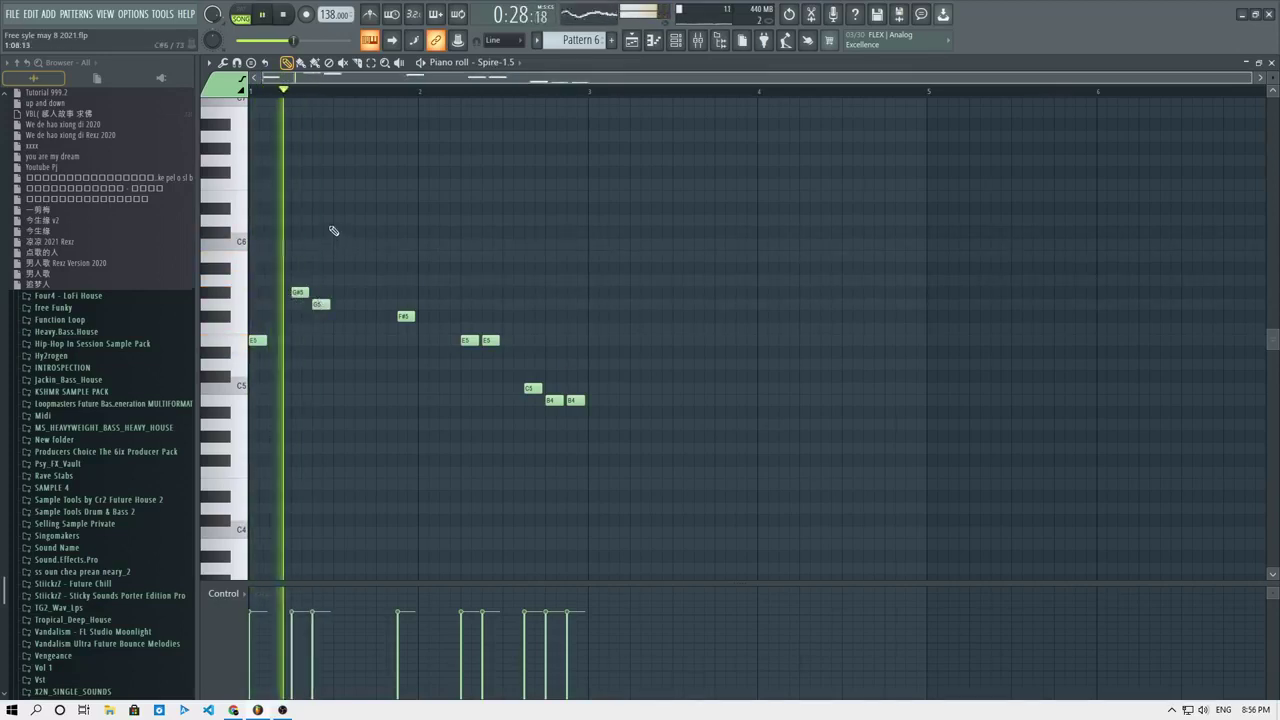
click(334, 196)
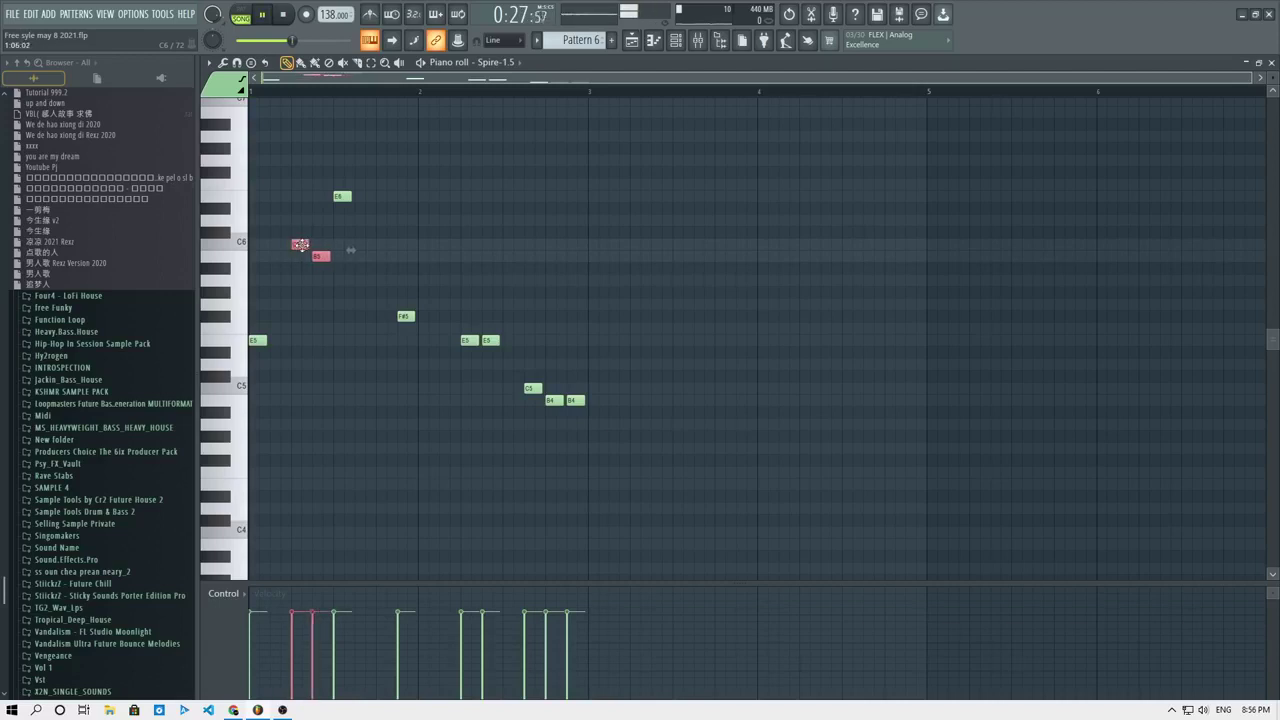
ctrl+click(325, 295)
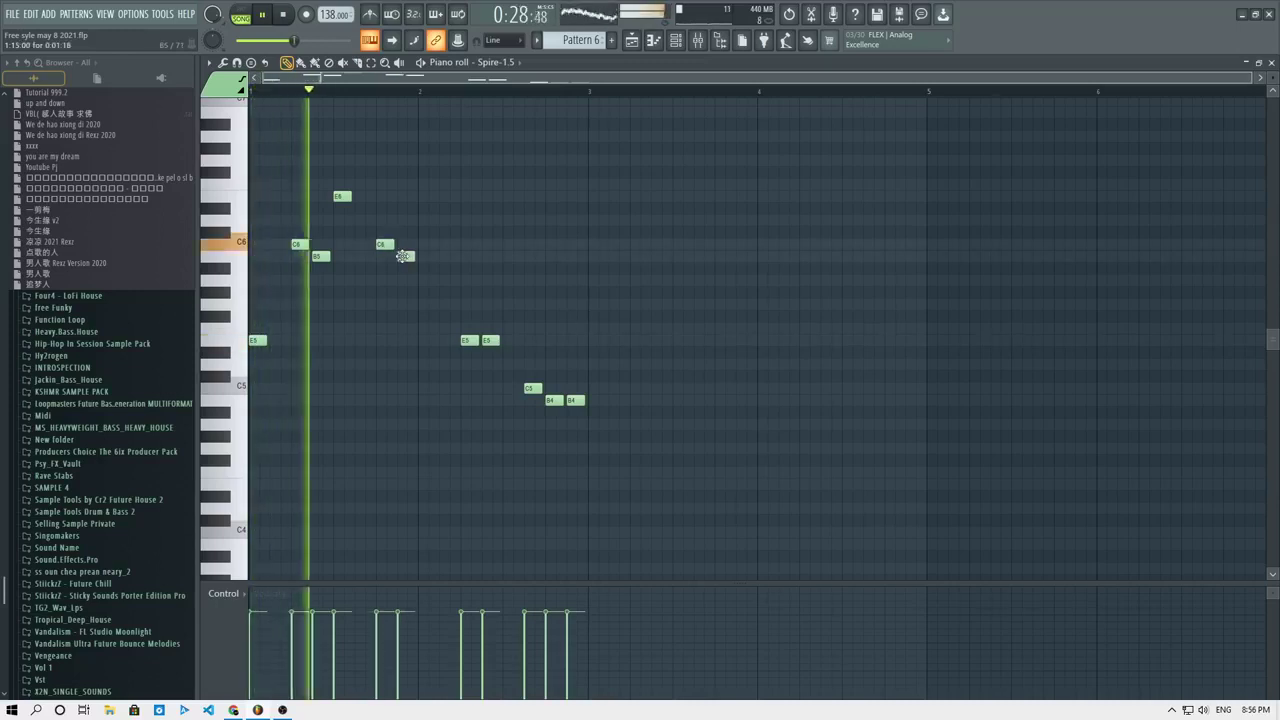
Delete bar 2's notes and try ending the phrase with C6 at bar 1 step 15 and E6 at bar 2 step 3.
click(404, 256)
key(space)
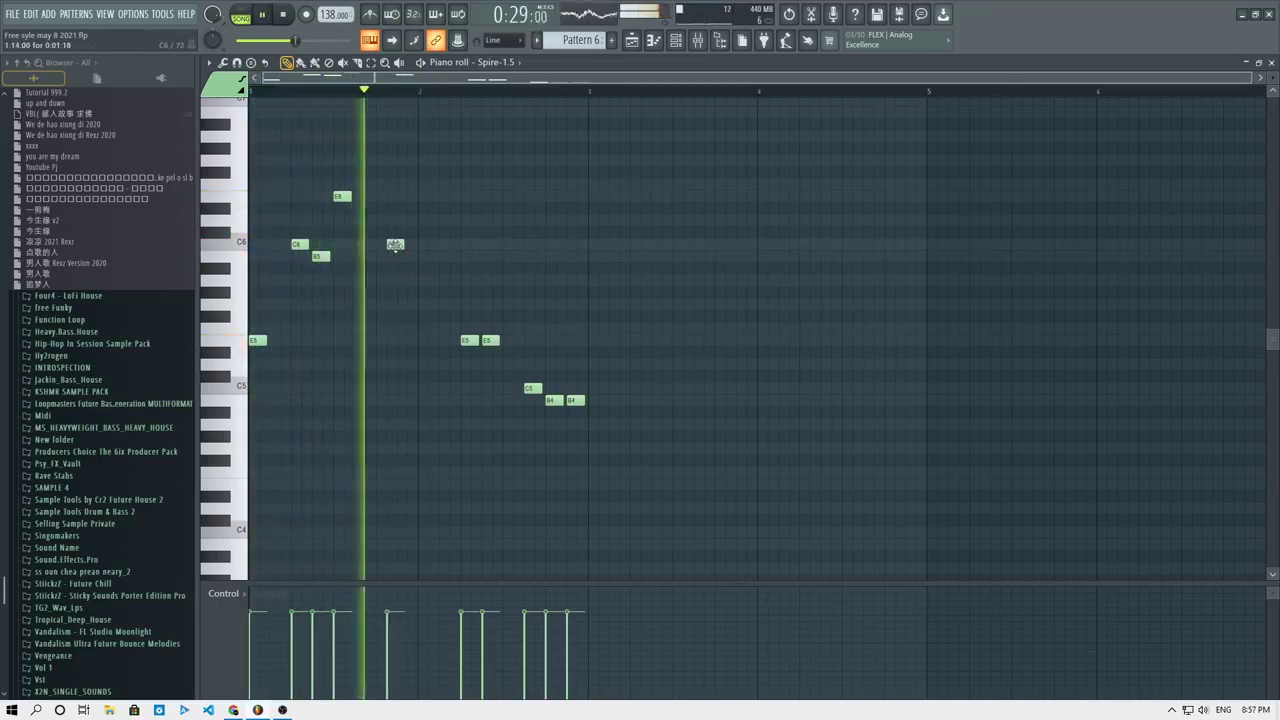
click(395, 245)
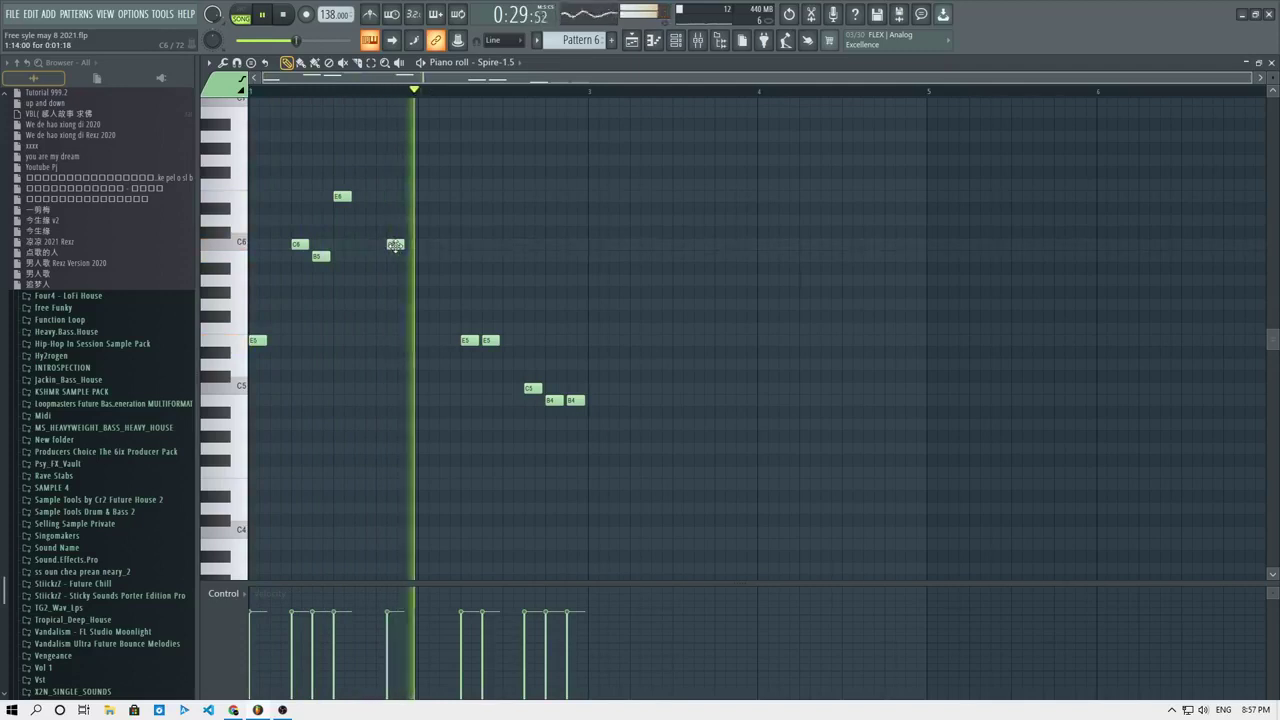
right_click(489, 341)
click(443, 195)
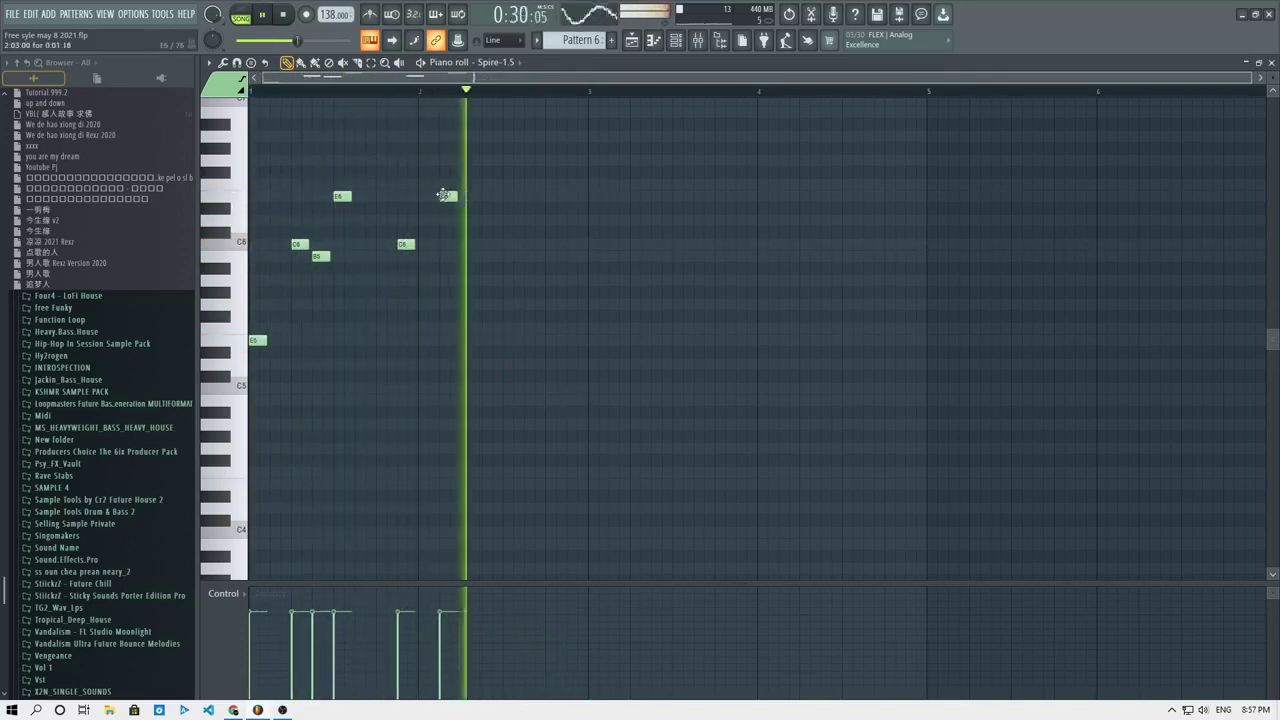
Replace the trial ending with B5 at step 13 and C6 at step 15 of bar 1.
right_click(410, 245)
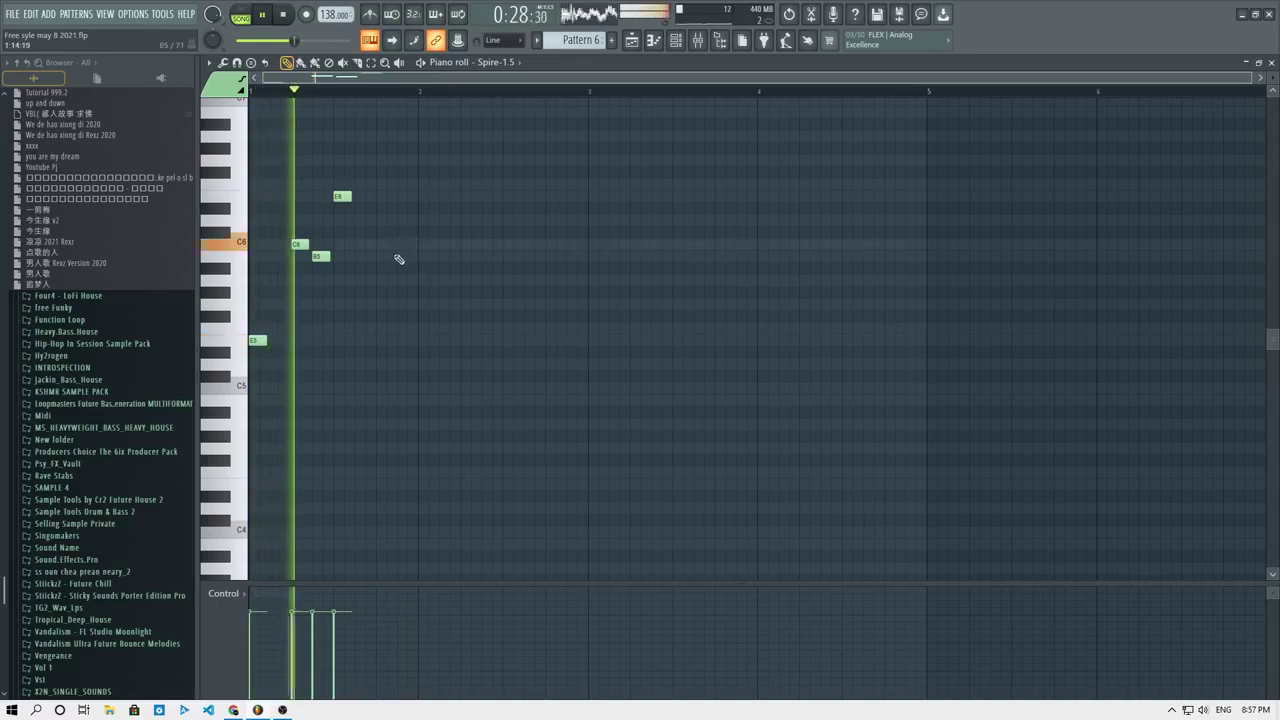
click(385, 256)
key(space)
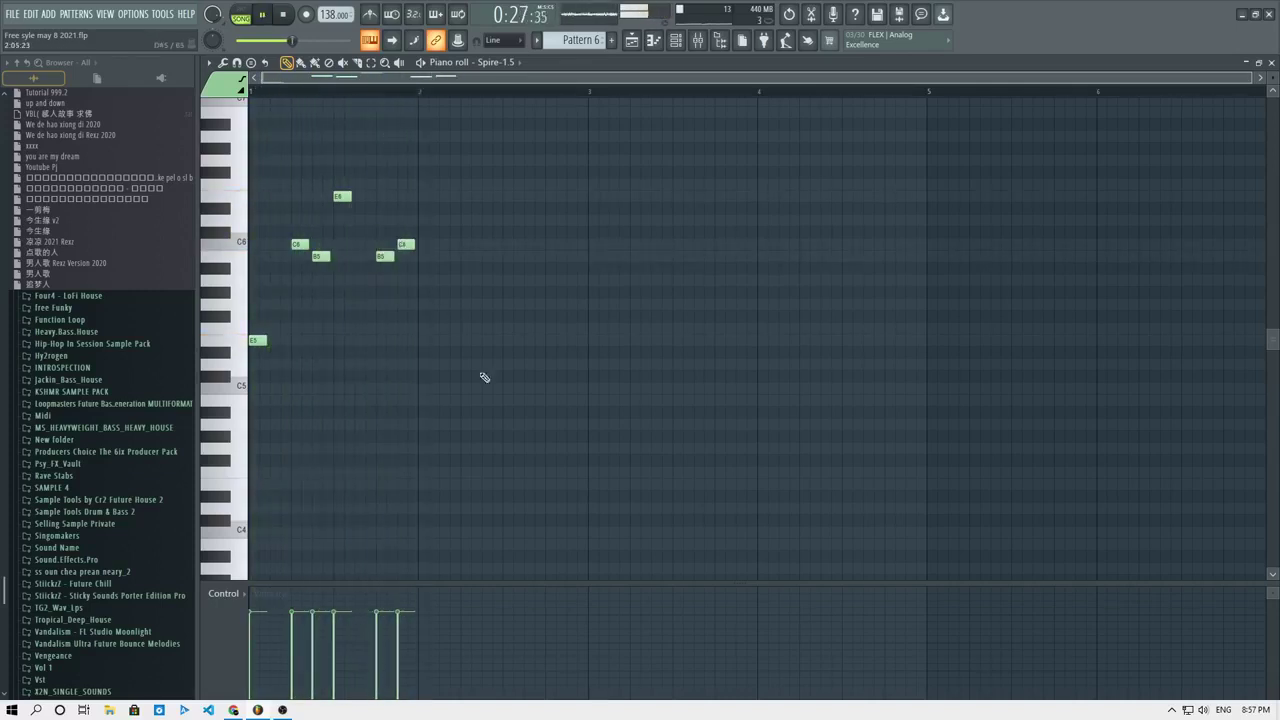
Duplicate bar 1's notes into bar 2 at the same beats, leaving out the copied E5.
key(ctrl+a)
key(space)
key(ctrl+b)
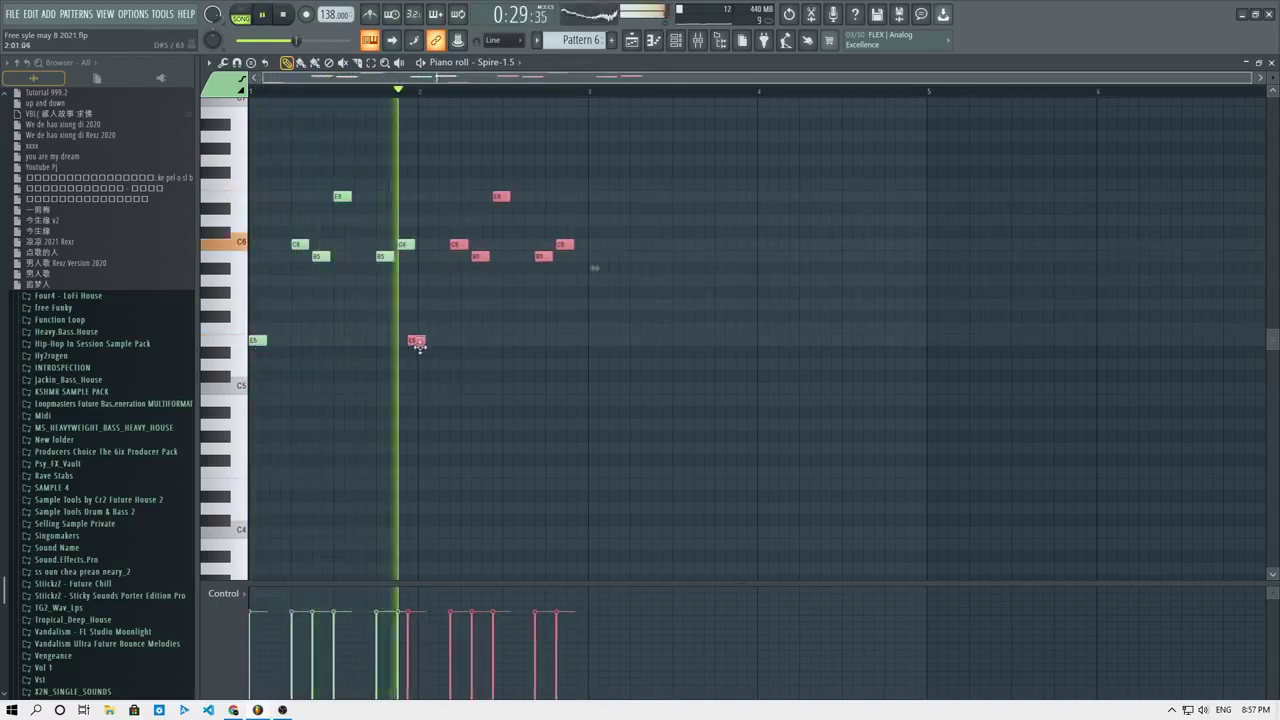
drag(420, 345, 435, 352)
ctrl+click(502, 323)
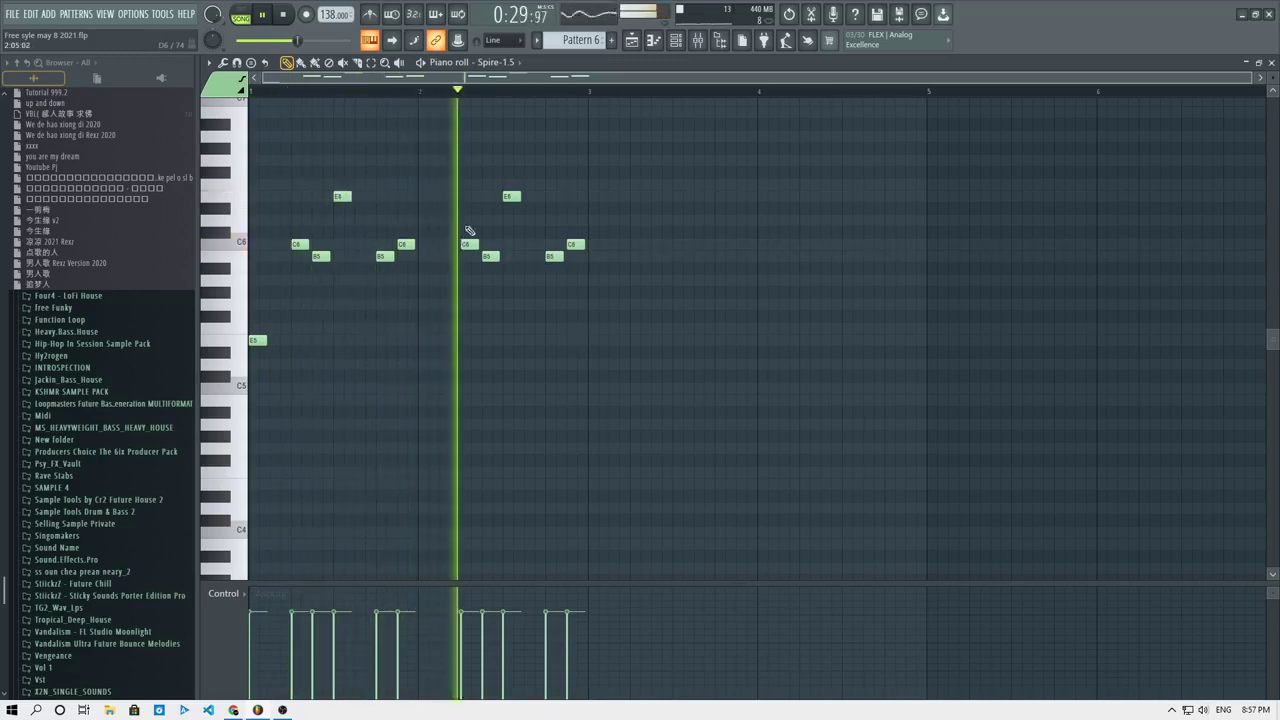
Rewrite the end of bar 2 as C6 at steps 9 and 13 alternating with B5 at steps 11 and 15.
key(space)
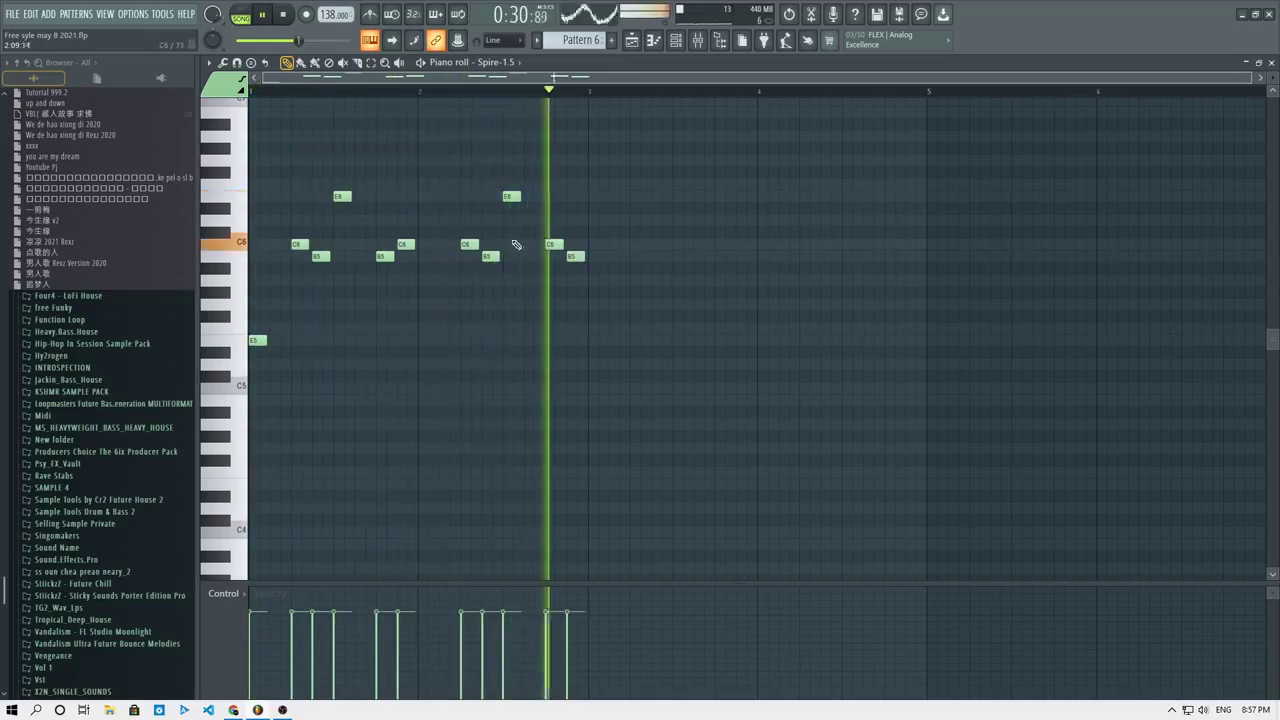
key(space)
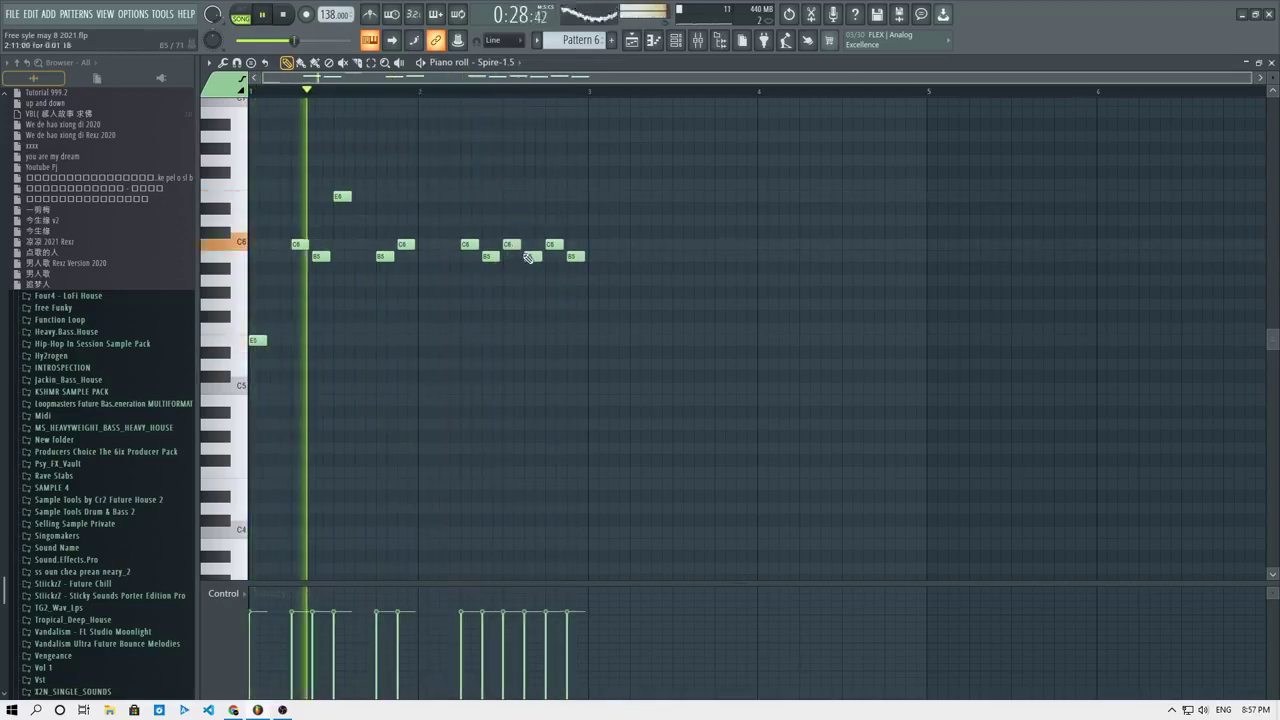
click(530, 256)
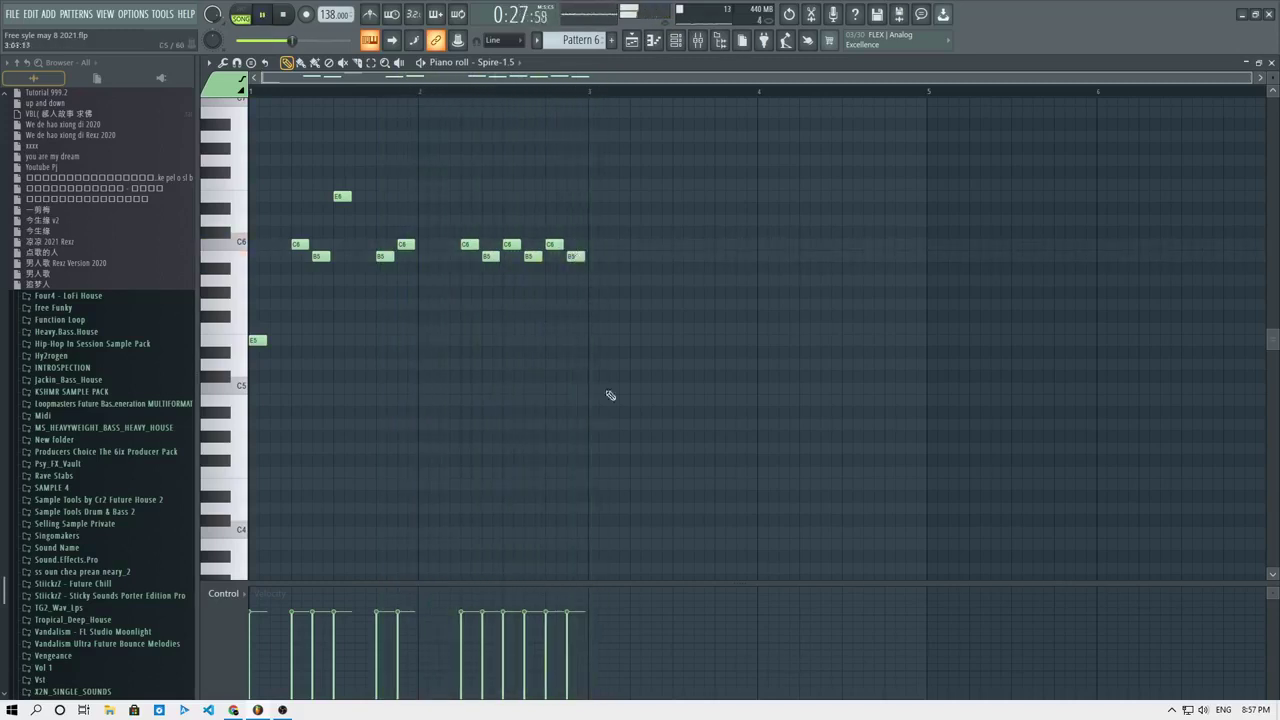
Duplicate the two-bar melody into bars 3 and 4, with its low E5 on step 1 of bar 3.
drag(648, 394, 251, 149)
key(ctrl+b)
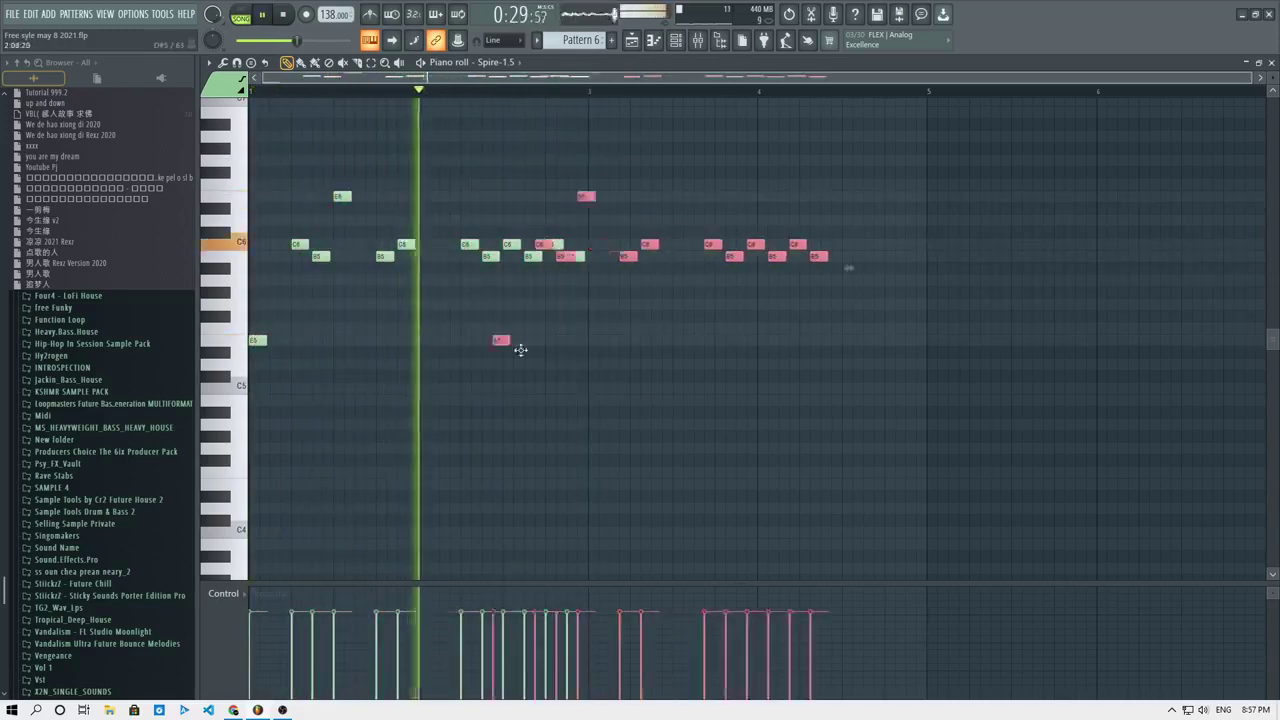
drag(603, 351, 594, 343)
right_click(594, 340)
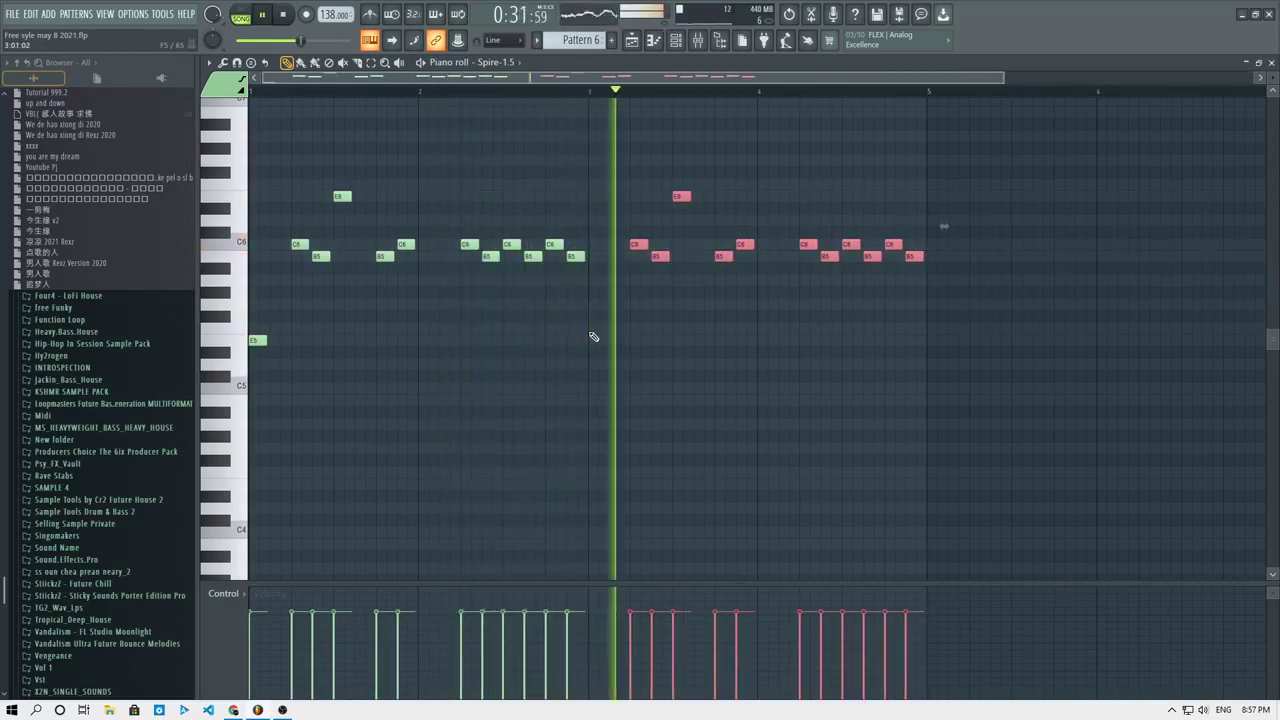
click(594, 340)
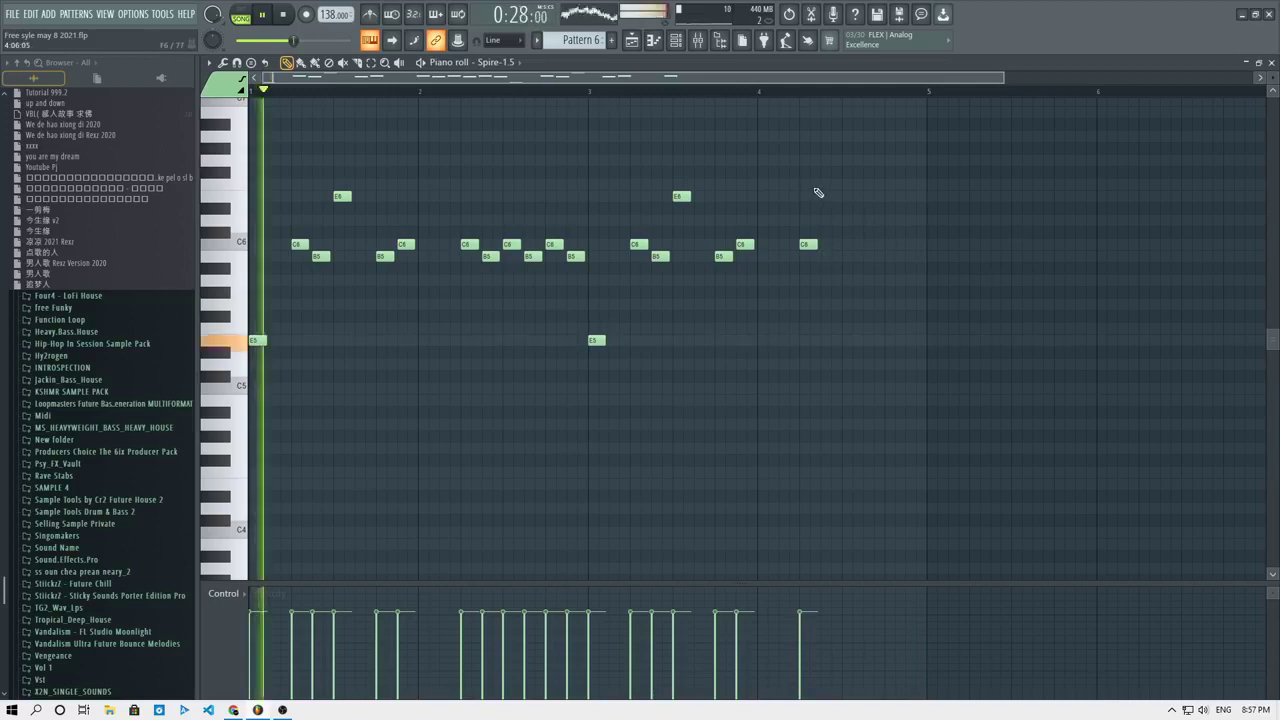
Rewrite bar 4 after its first C6 with B5 at step 7, trying F6 notes before settling on E6 at step 9.
click(822, 257)
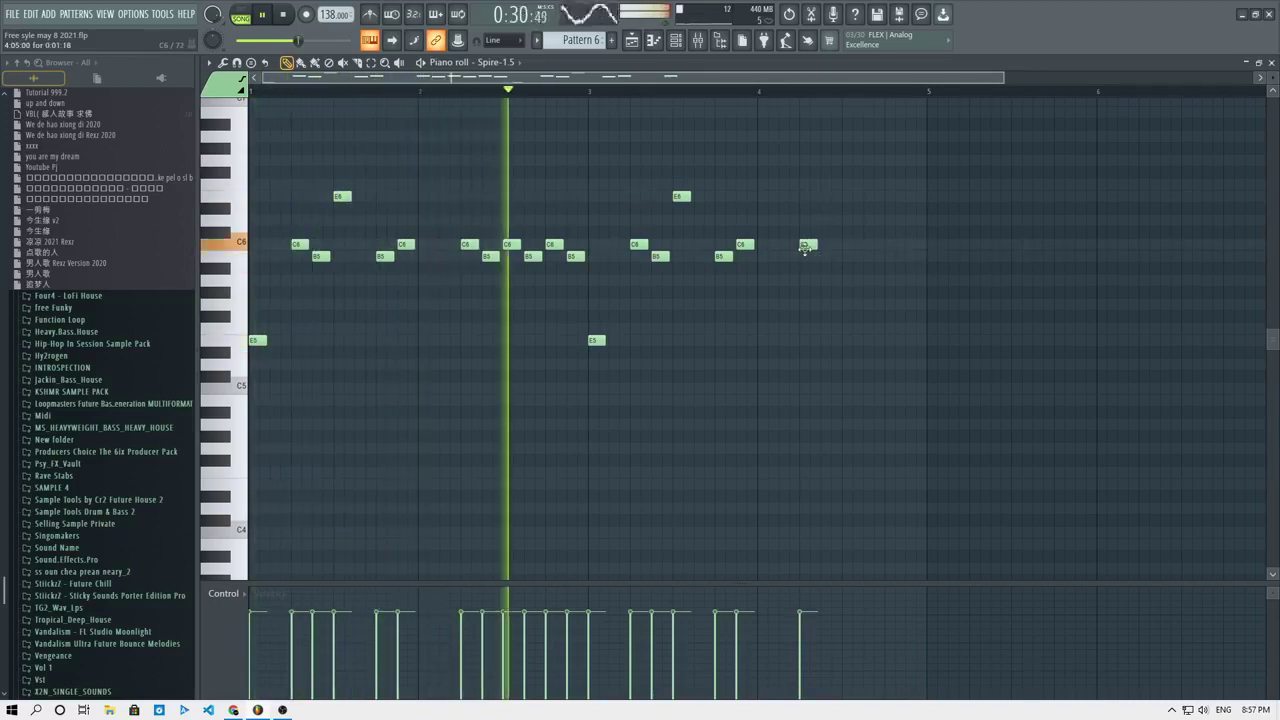
click(849, 184)
click(871, 184)
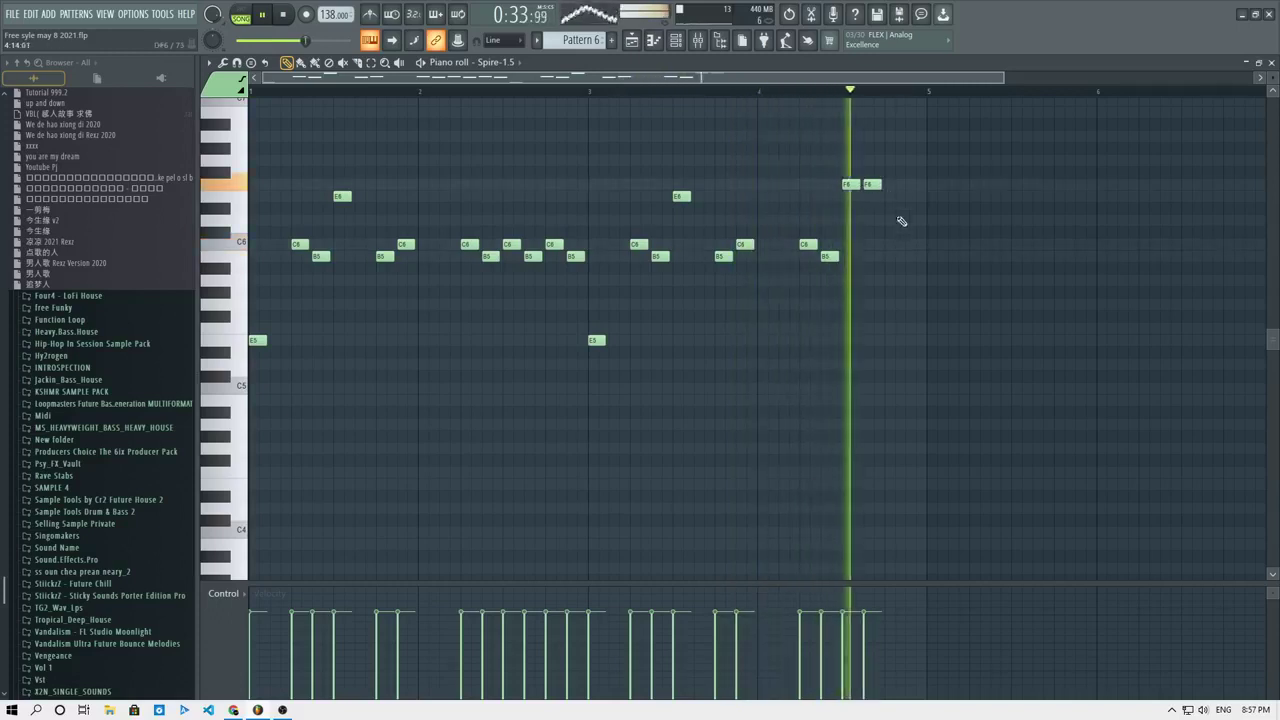
key(space)
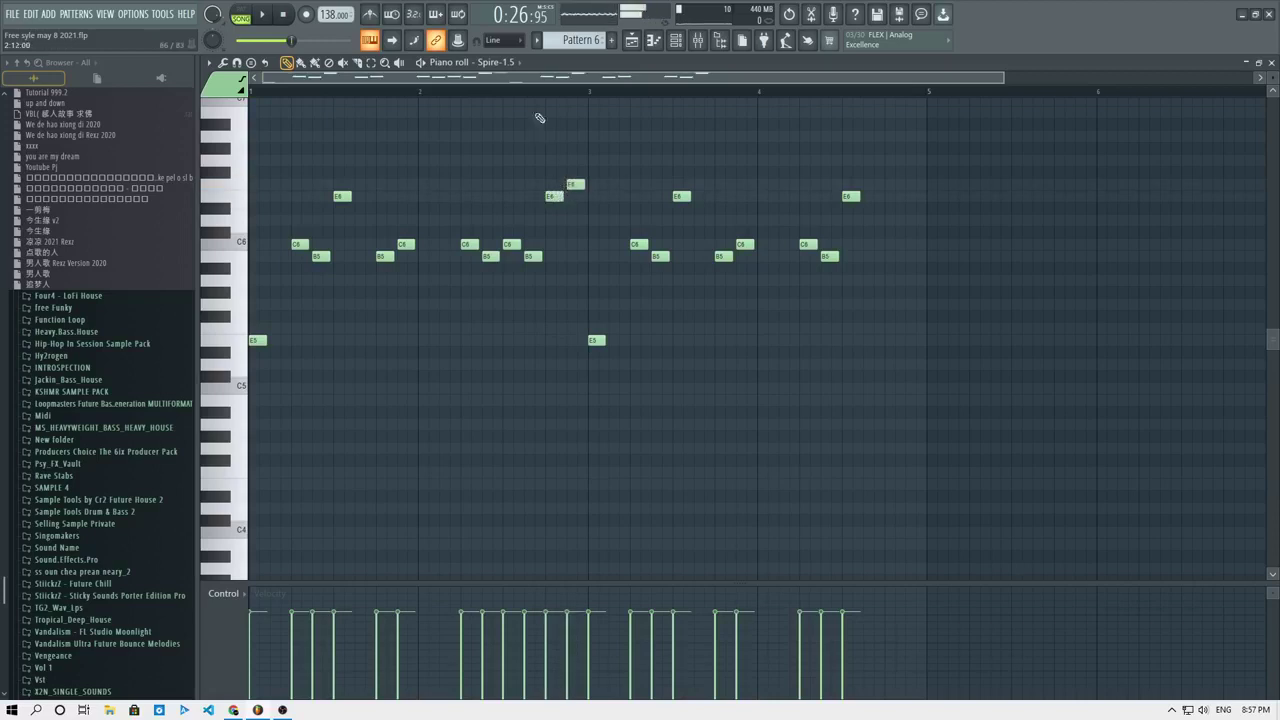
Replace bar 2's last two notes with E5 at step 13 and F5 at step 15, and play the arrangement.
key(space)
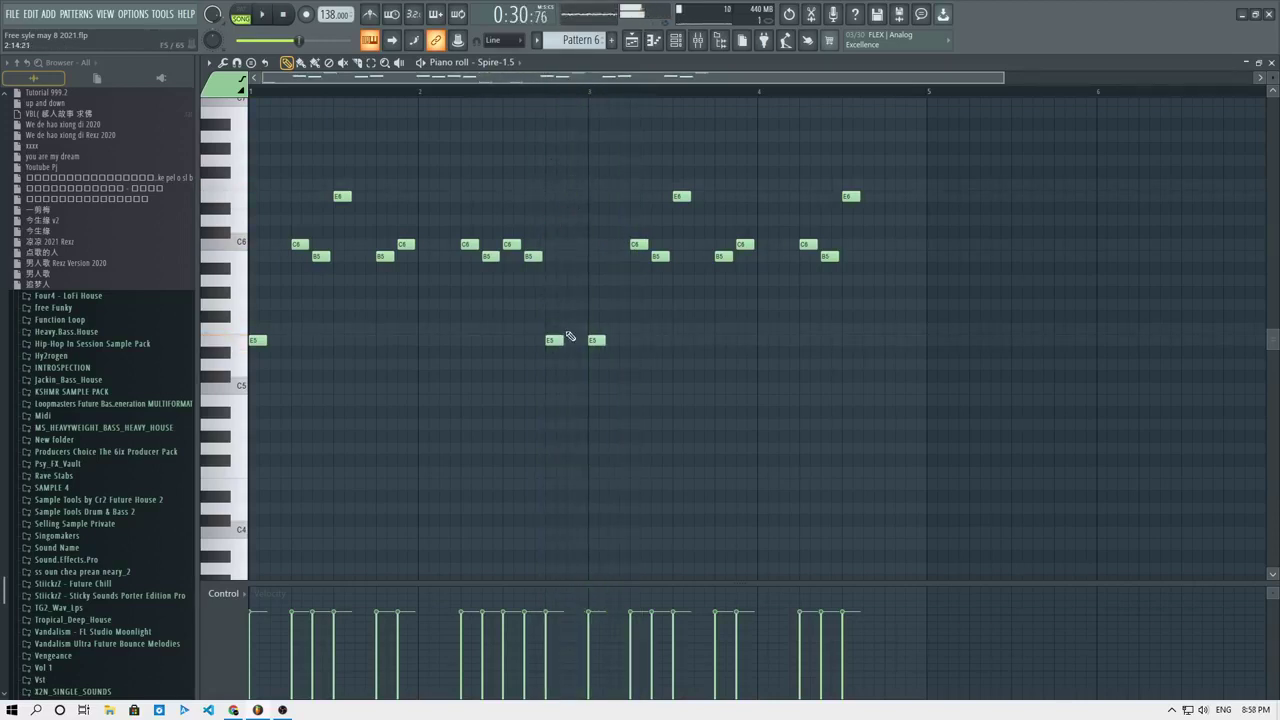
click(567, 329)
key(space)
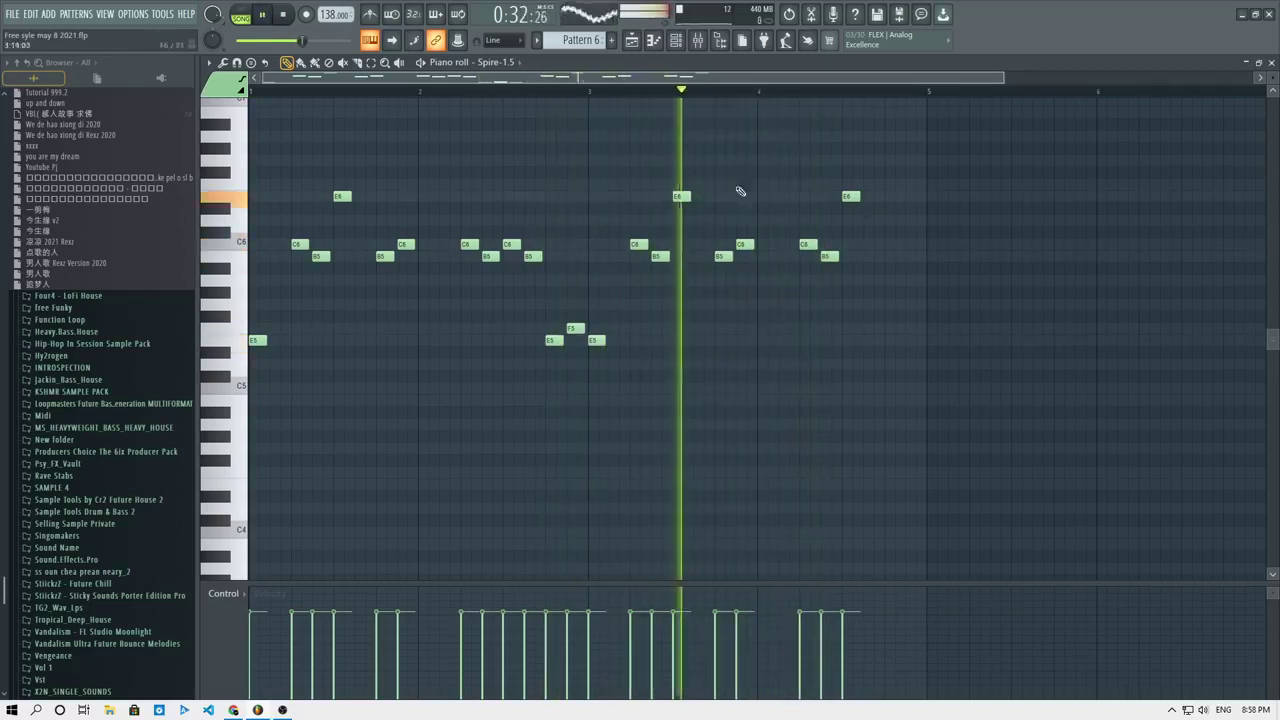
Rework bar 4 into C6 at steps 3, 7 and 11 with B5 at steps 9 and 13.
mouse_move(808, 244)
mouse_down()
mouse_move(787, 244)
mouse_move(821, 244)
mouse_up()
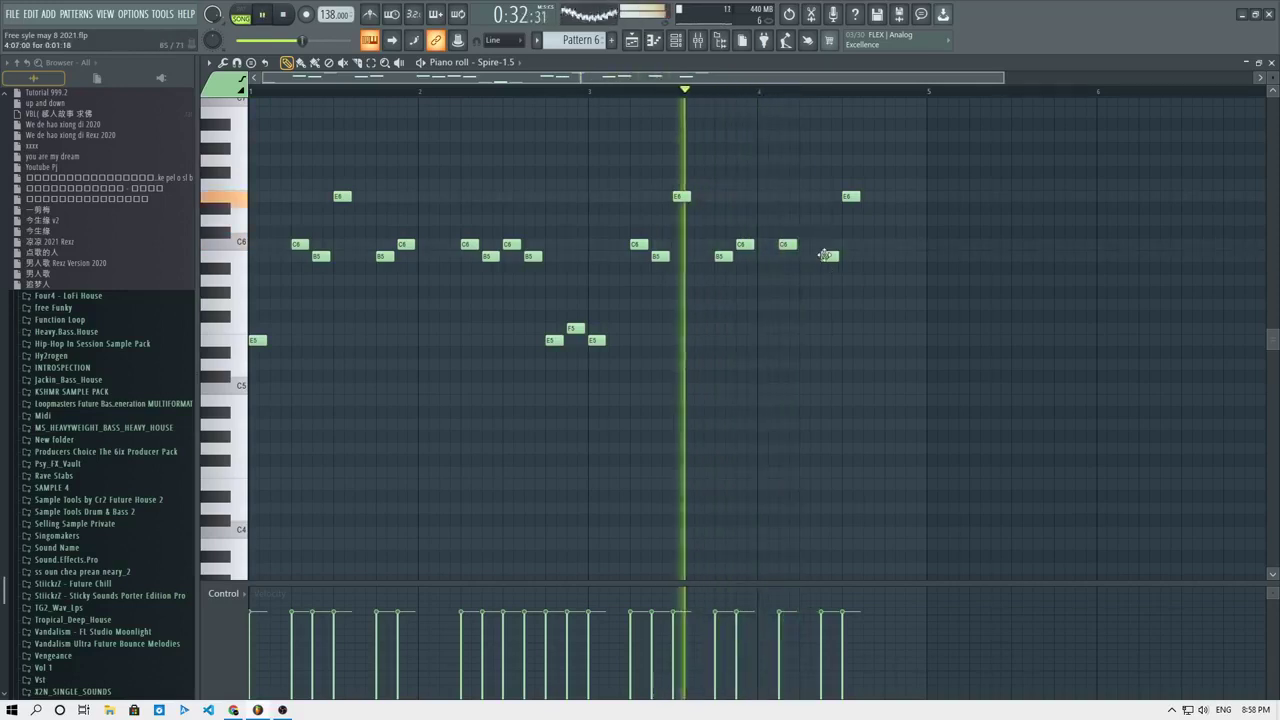
drag(850, 197, 851, 257)
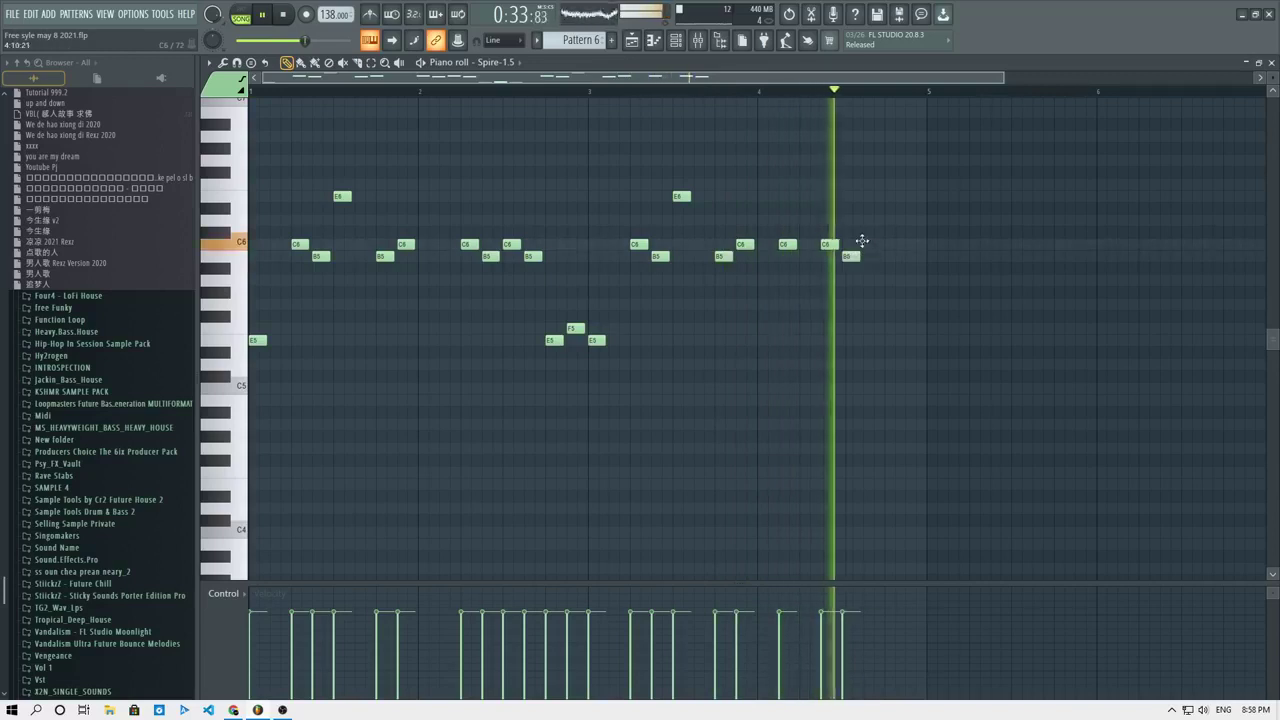
click(865, 244)
click(890, 257)
Add a closing note at step 15 of bar 4, trying E5 before settling on C6.
key(space)
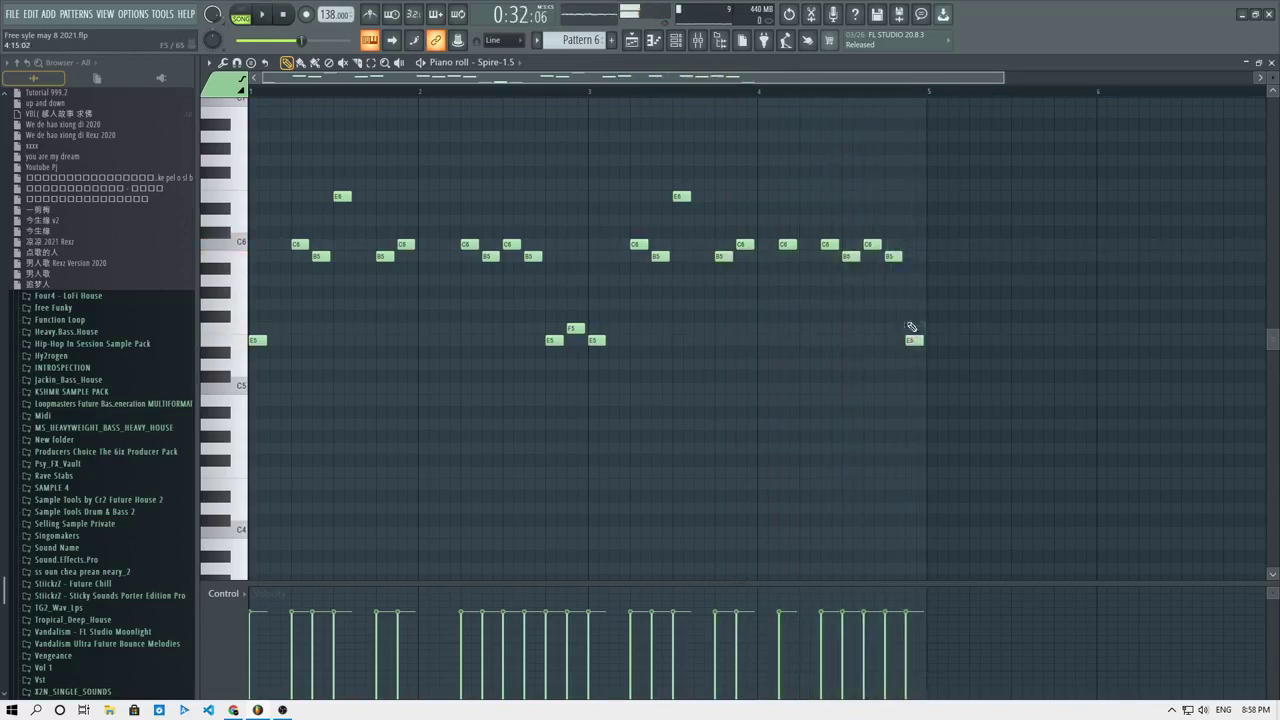
key(space)
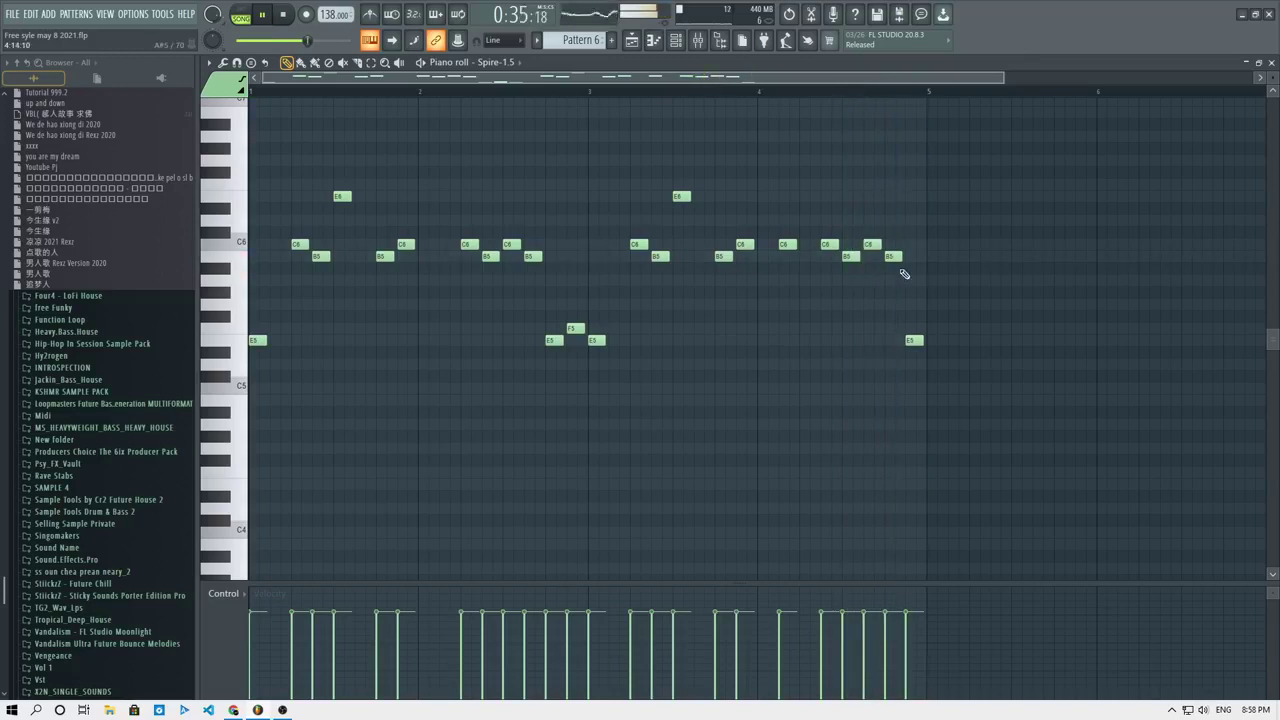
drag(914, 341, 914, 245)
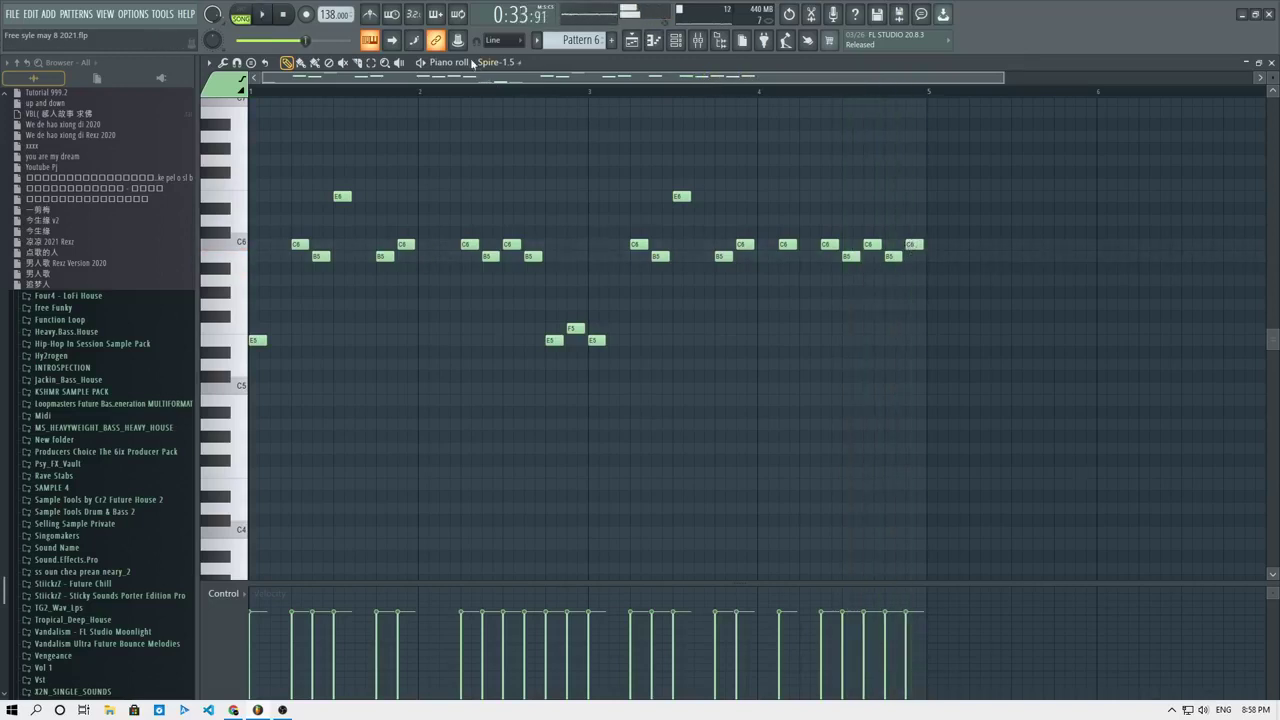
Play Pattern 6 on its own and audition successive Spire lead presets, including LD Supernova AL&RS, LD Sweetie, LD TellMeVoc and LD The Theme AS.
key(l)
key(space)
key(F6)
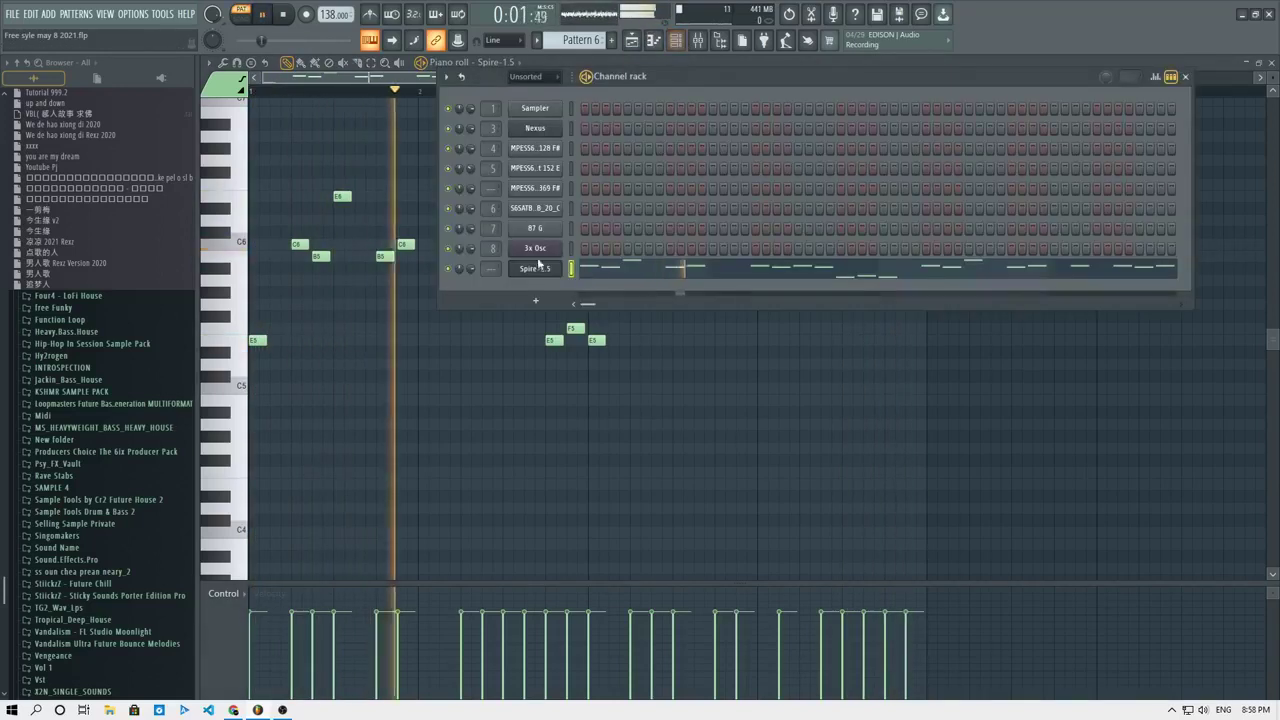
click(536, 267)
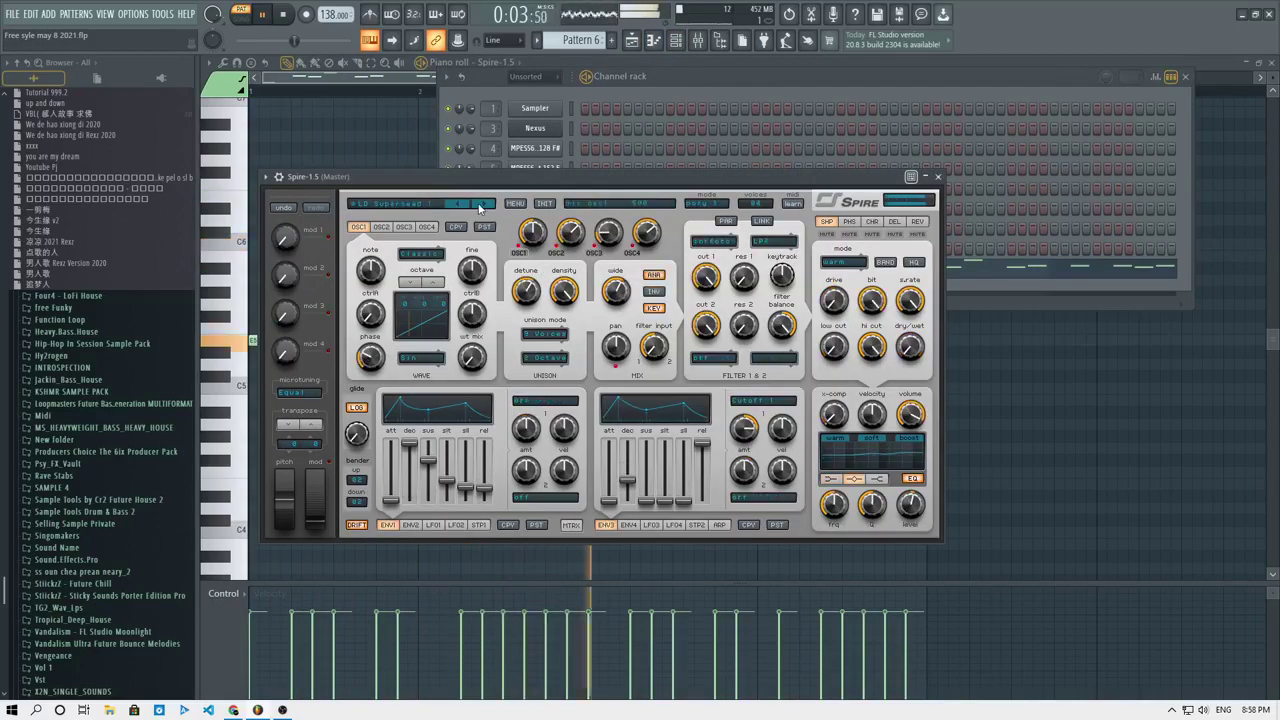
click(484, 205)
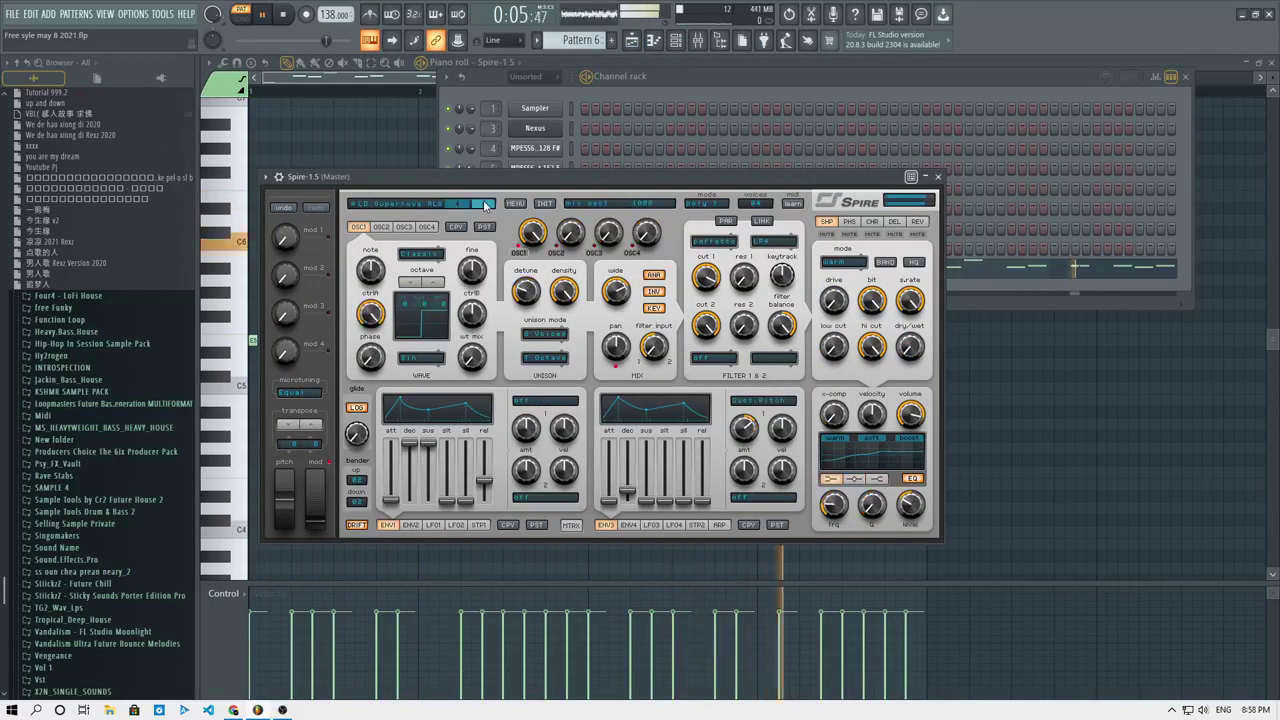
click(484, 205)
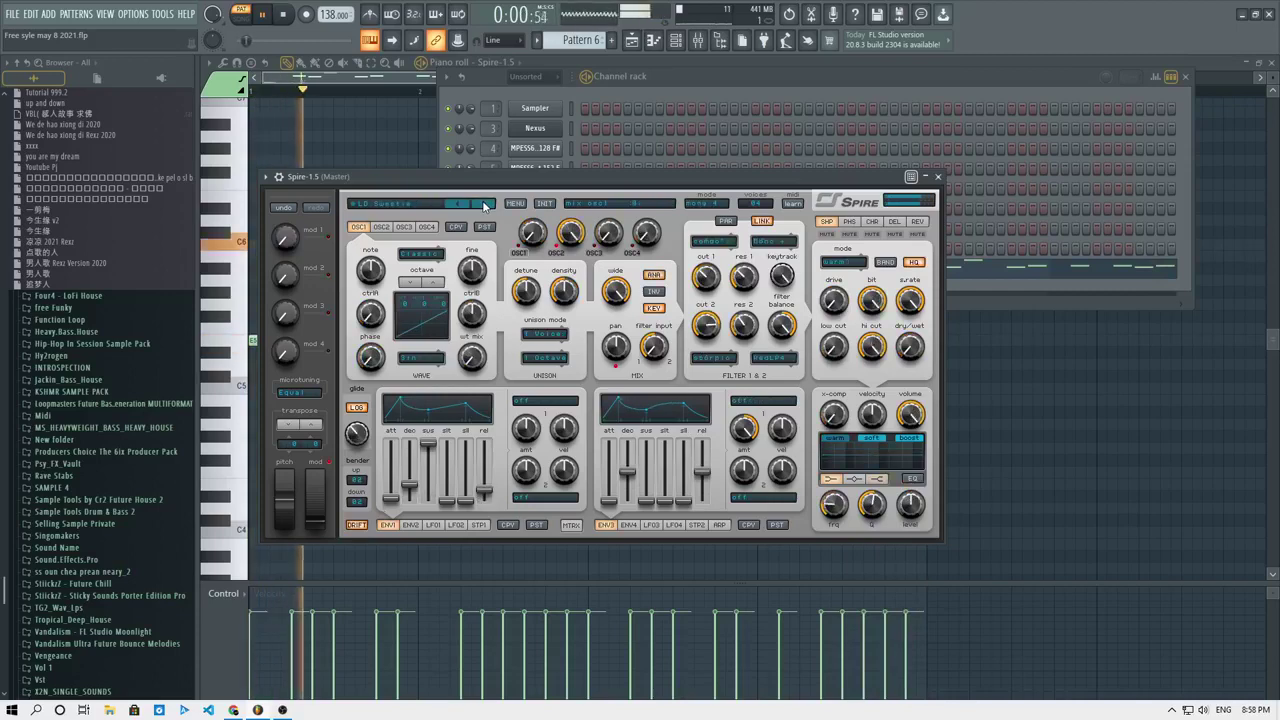
click(484, 205)
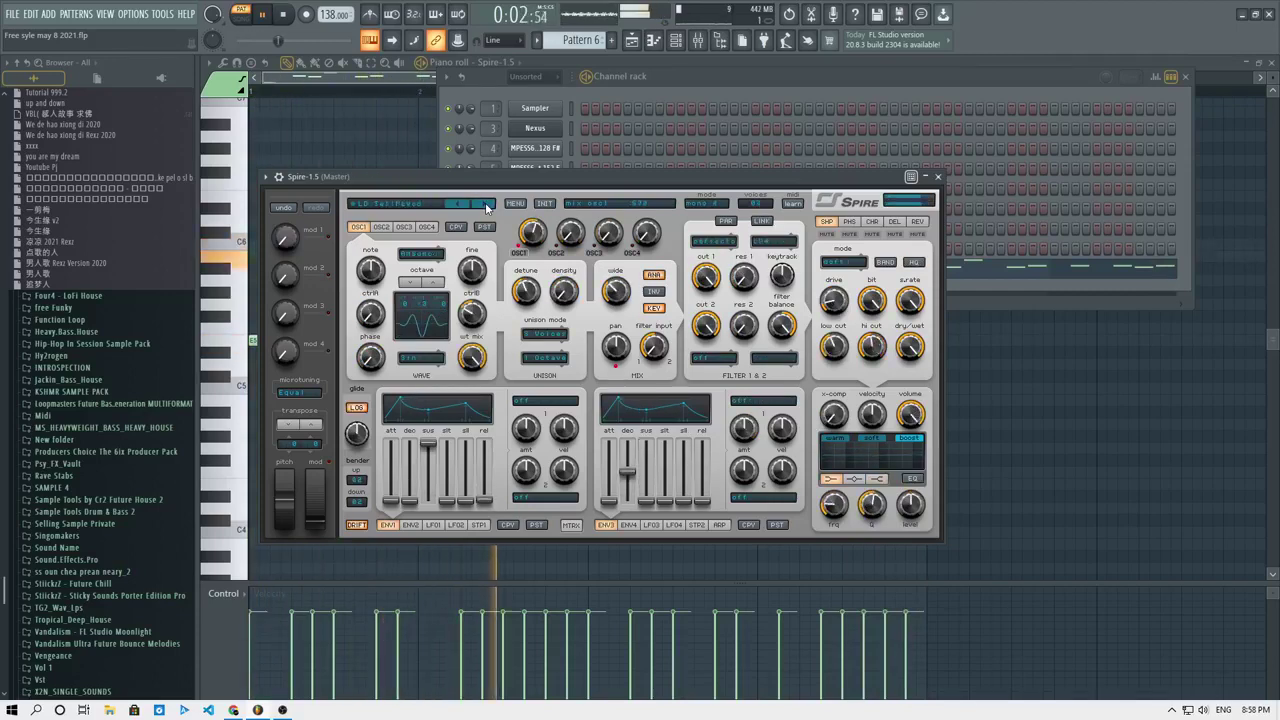
click(484, 205)
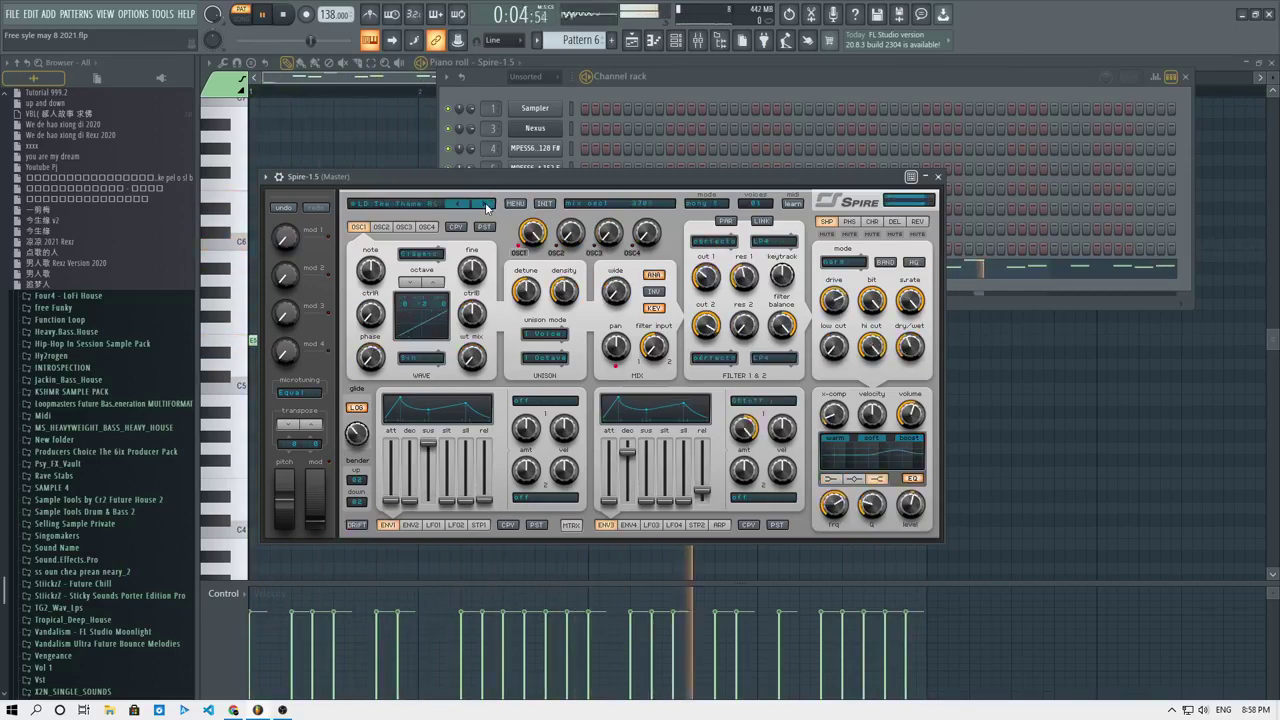
click(482, 206)
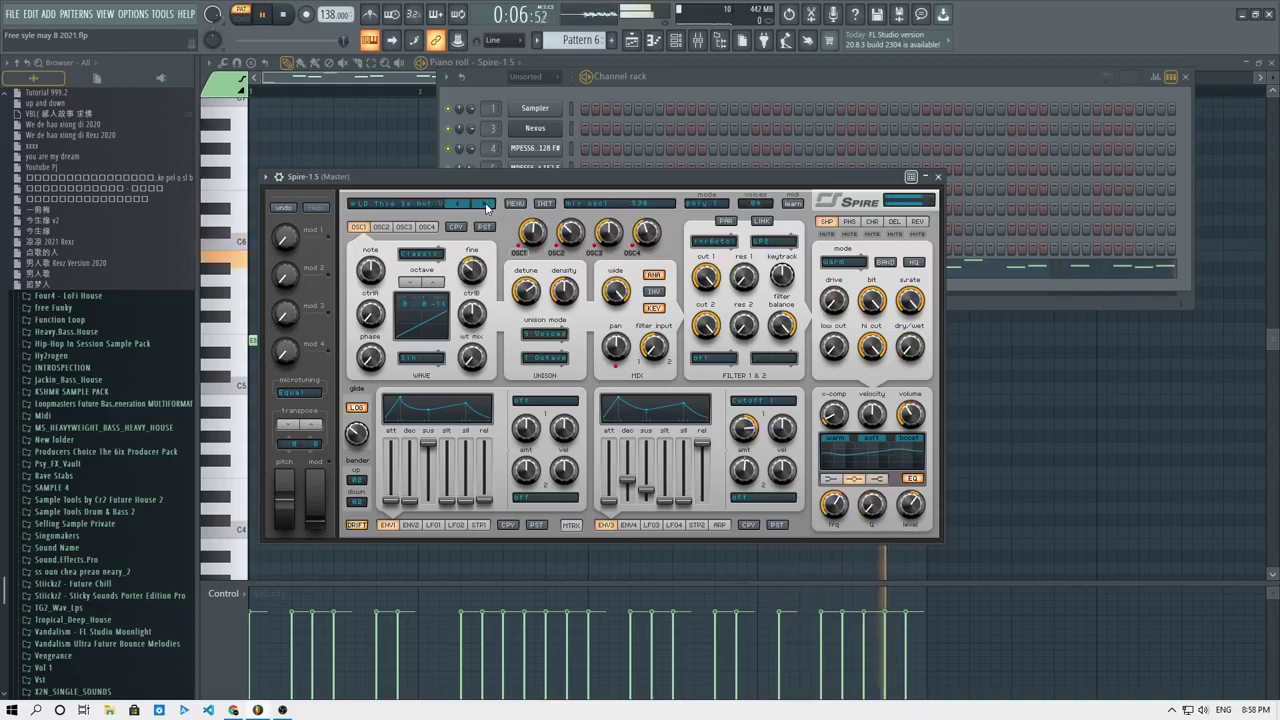
Browse Spire's factory leads and audition LD Sax V, LD Singer, LD Virus V, LD Vintage SK and LD Wicked V.
click(410, 204)
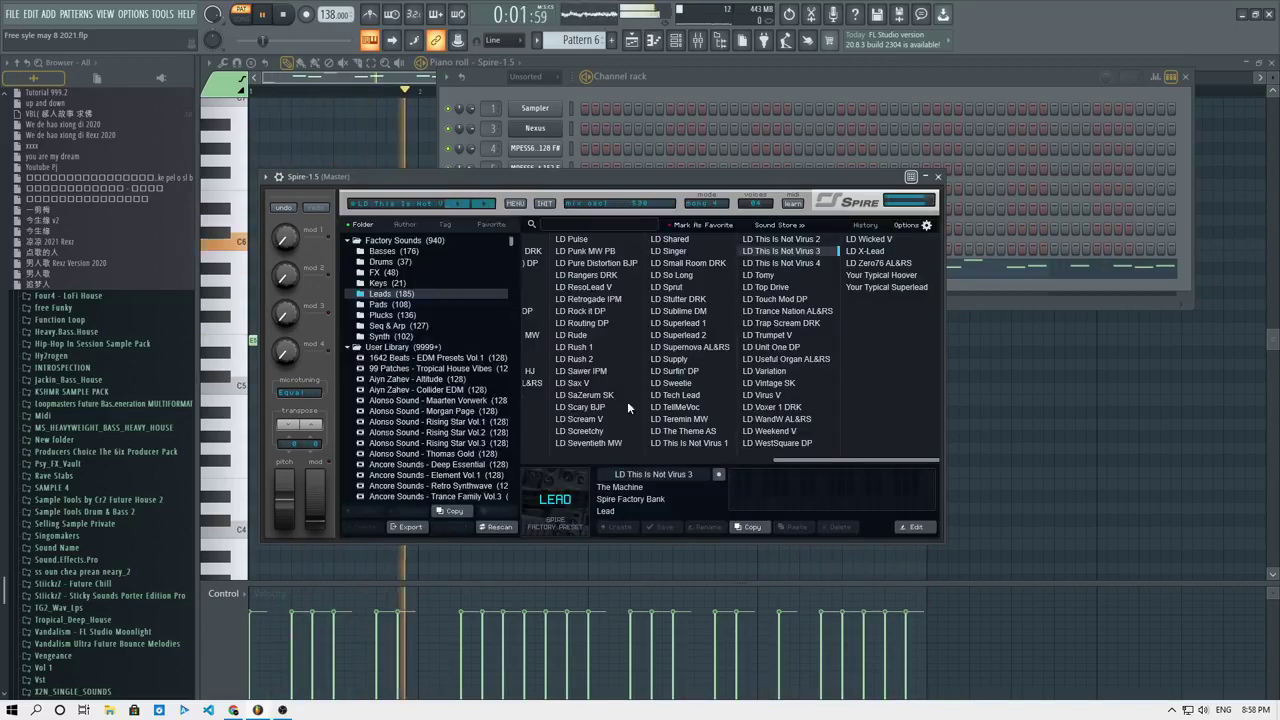
click(600, 382)
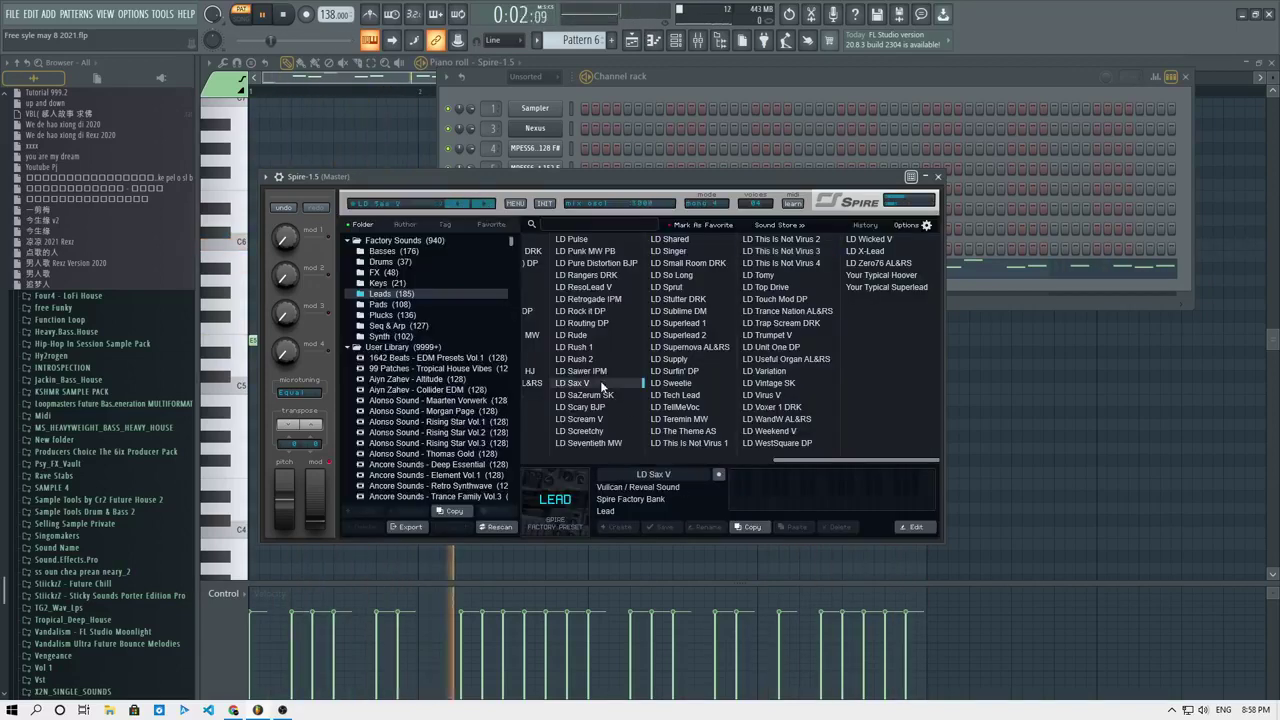
click(671, 275)
click(672, 251)
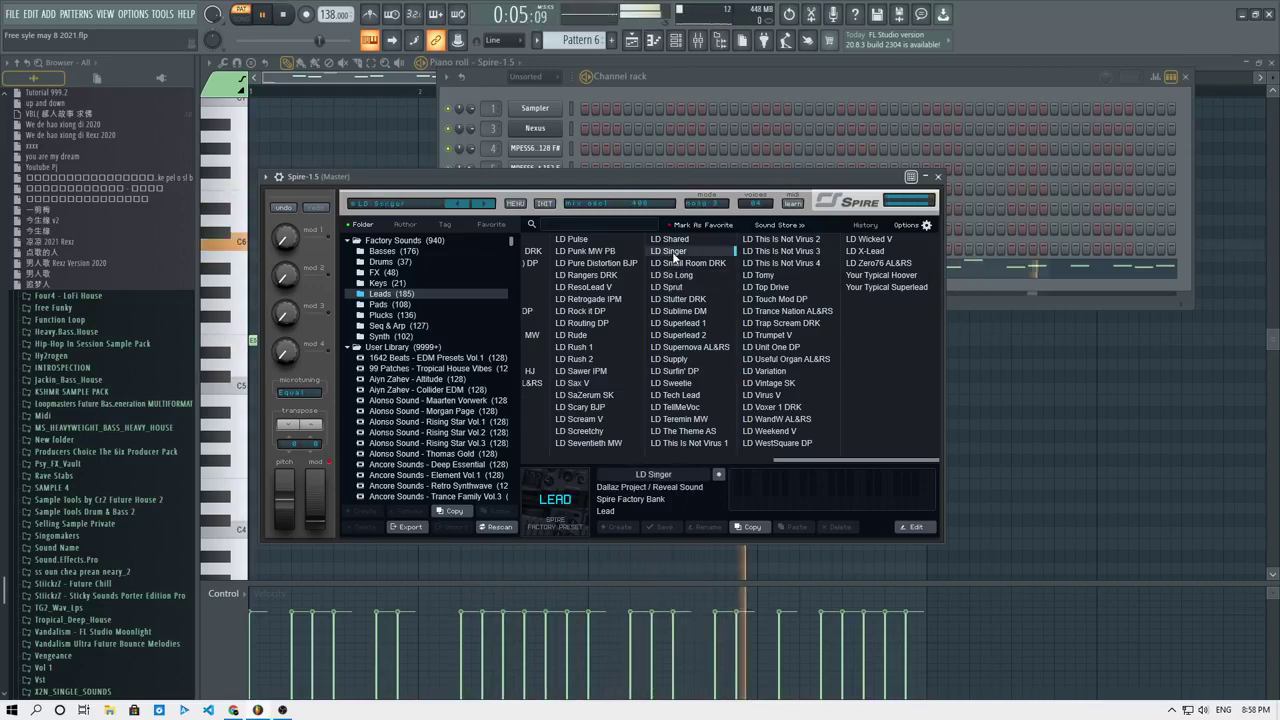
click(774, 286)
click(789, 263)
click(787, 398)
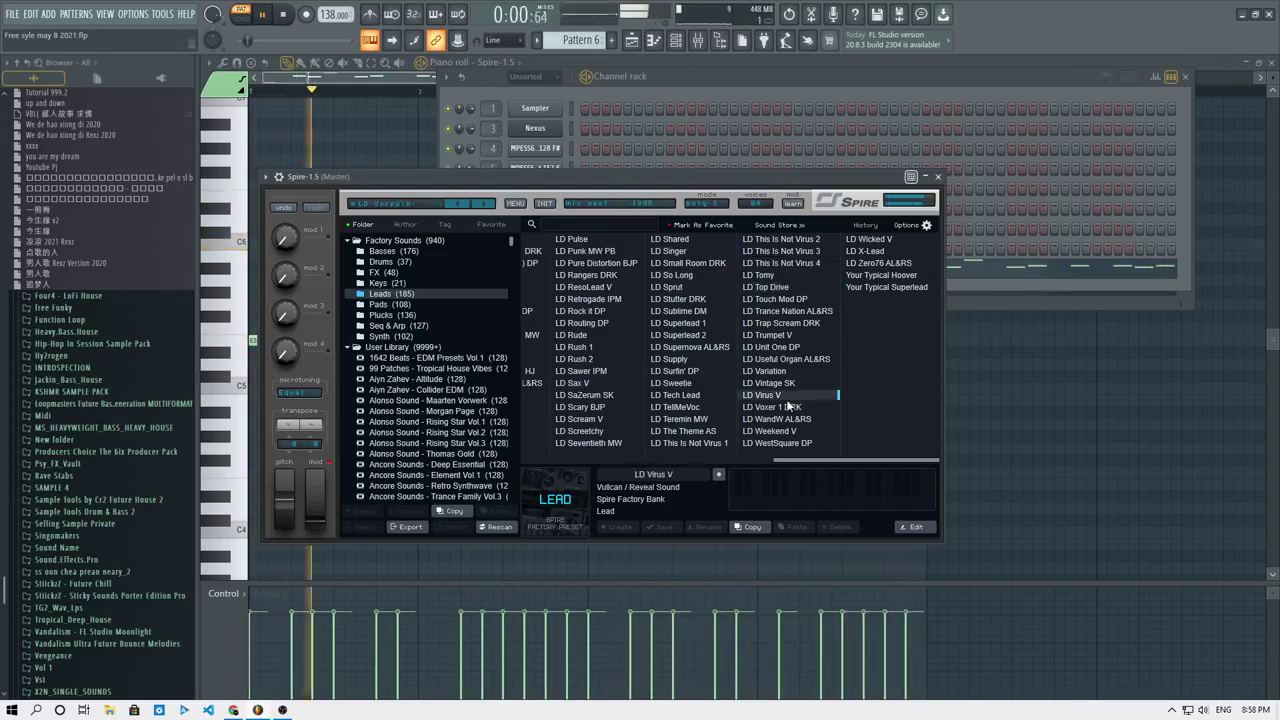
click(789, 381)
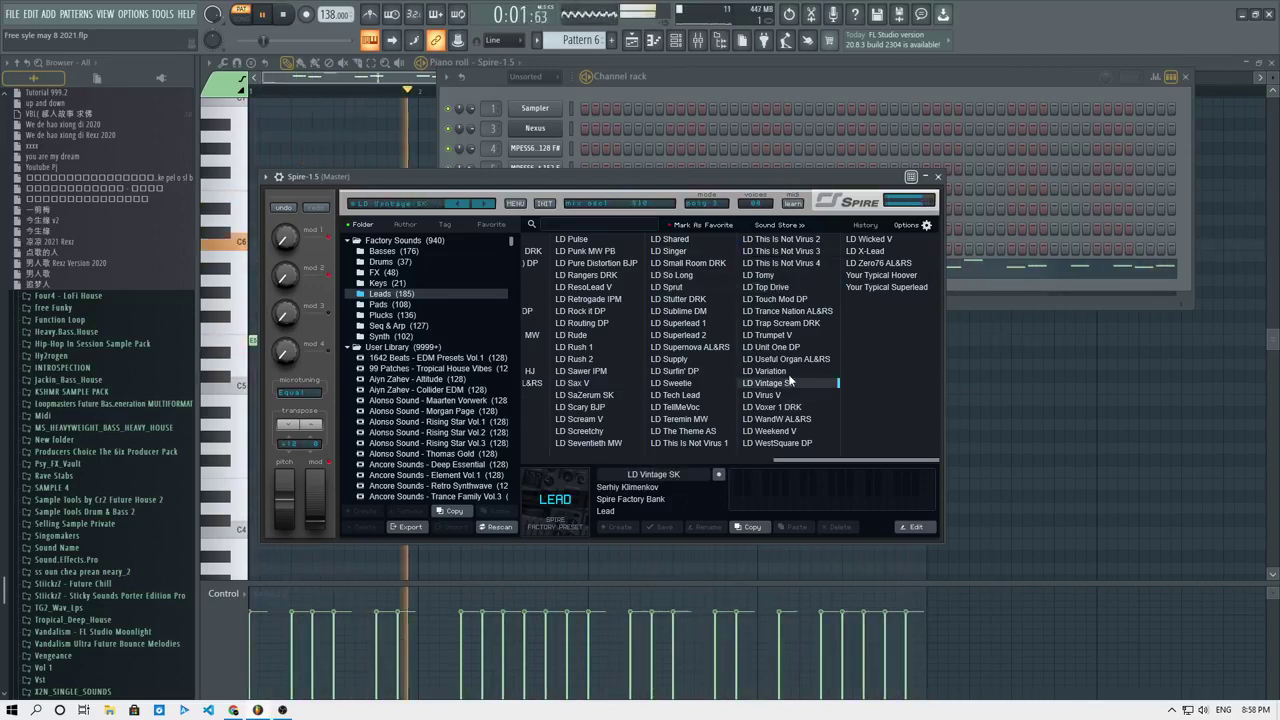
click(870, 251)
click(872, 240)
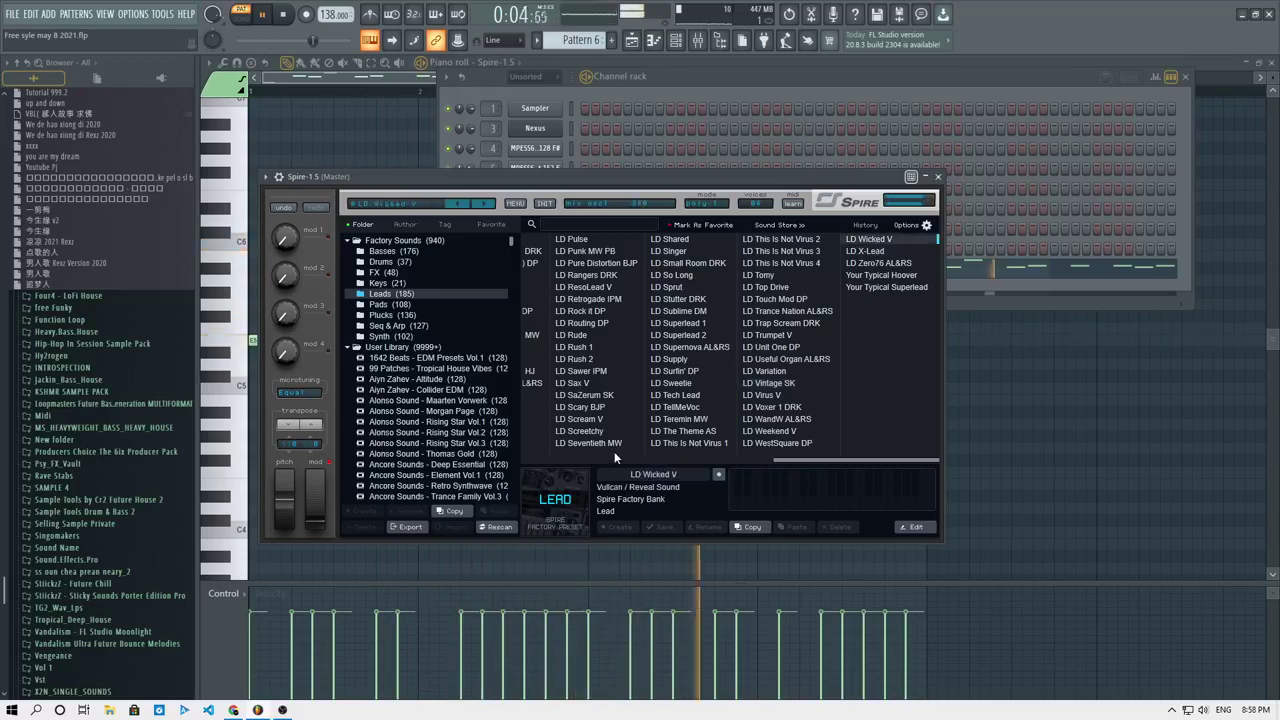
Audition the factory leads LD Hot Lead AZ and LD Grizzly, load LD Judder Pulse V, and leave Spire.
scroll(771, 455, up, 4)
click(620, 420)
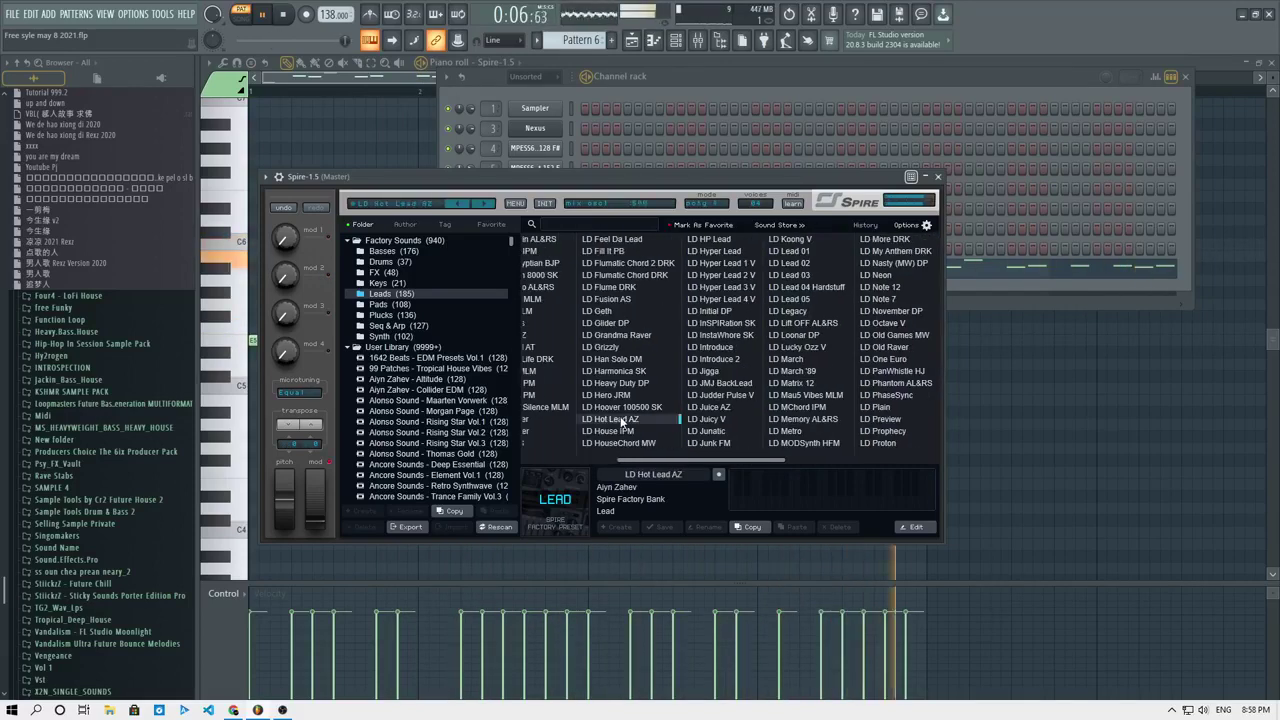
click(632, 347)
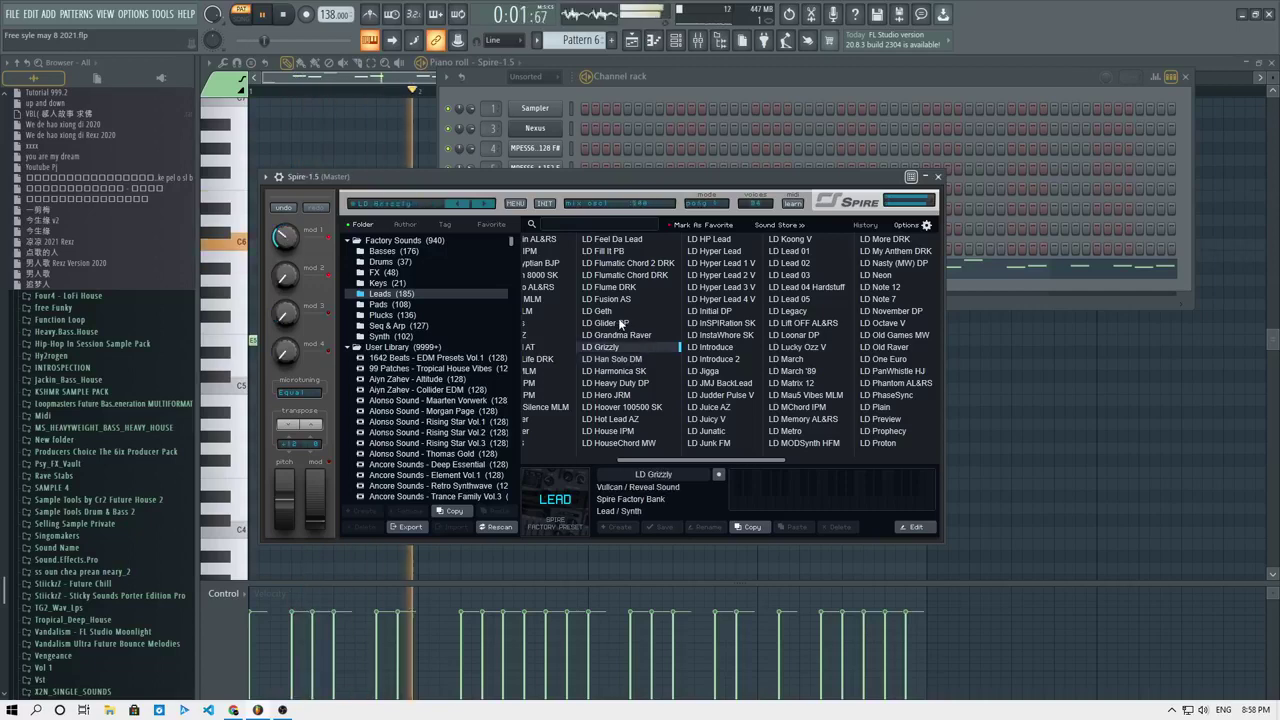
click(720, 395)
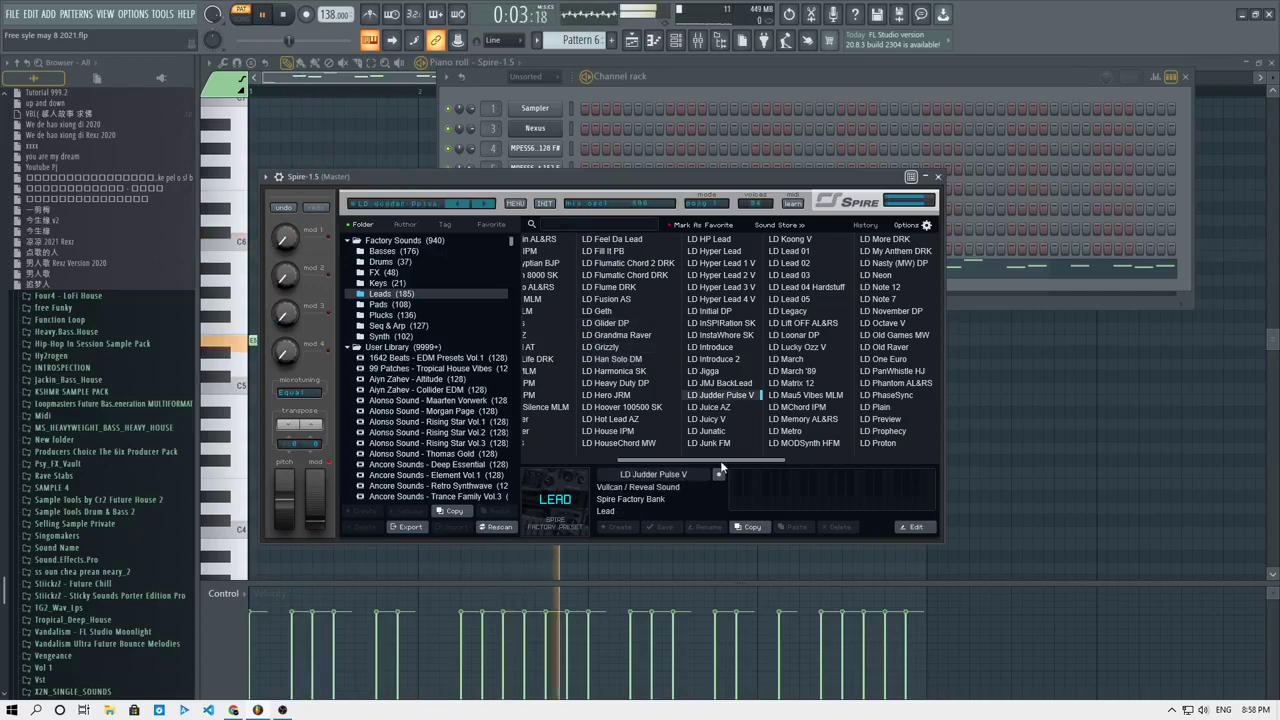
click(978, 441)
Play the arrangement from just before bar 17, open the Pattern 6 clip, and delete bar 2's E5 at step 13 and F5 at step 15.
click(640, 40)
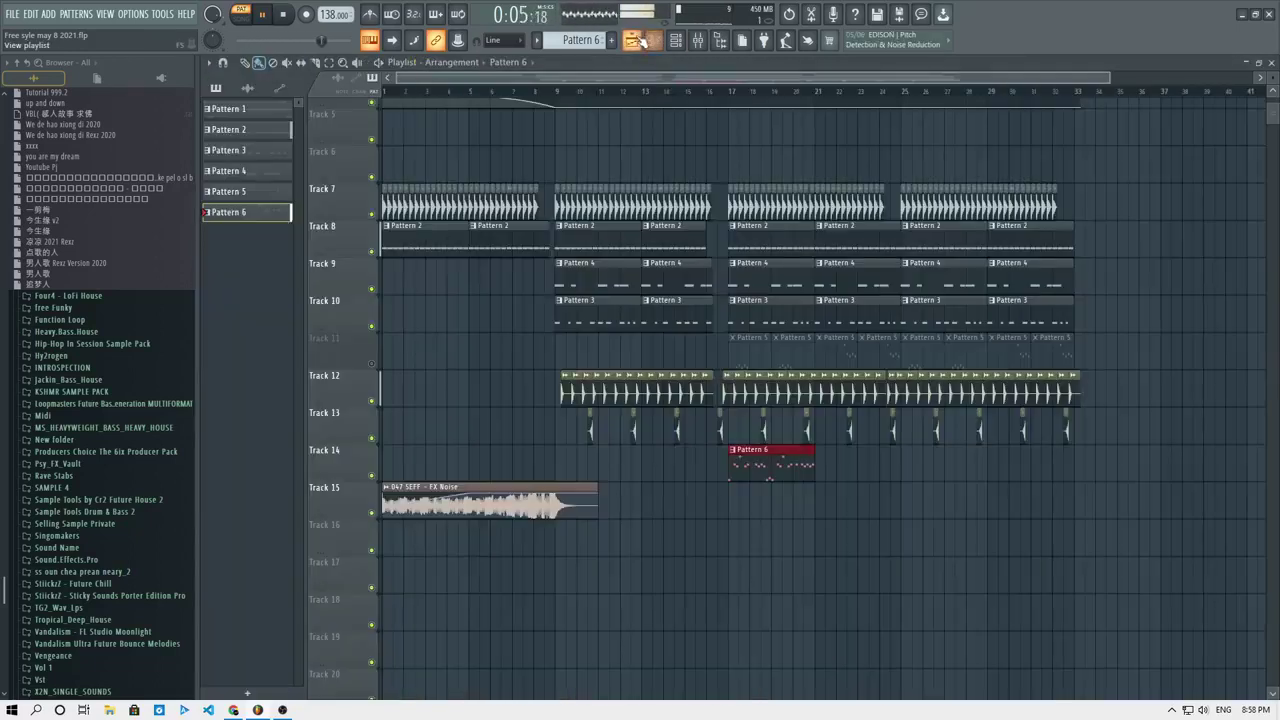
click(720, 91)
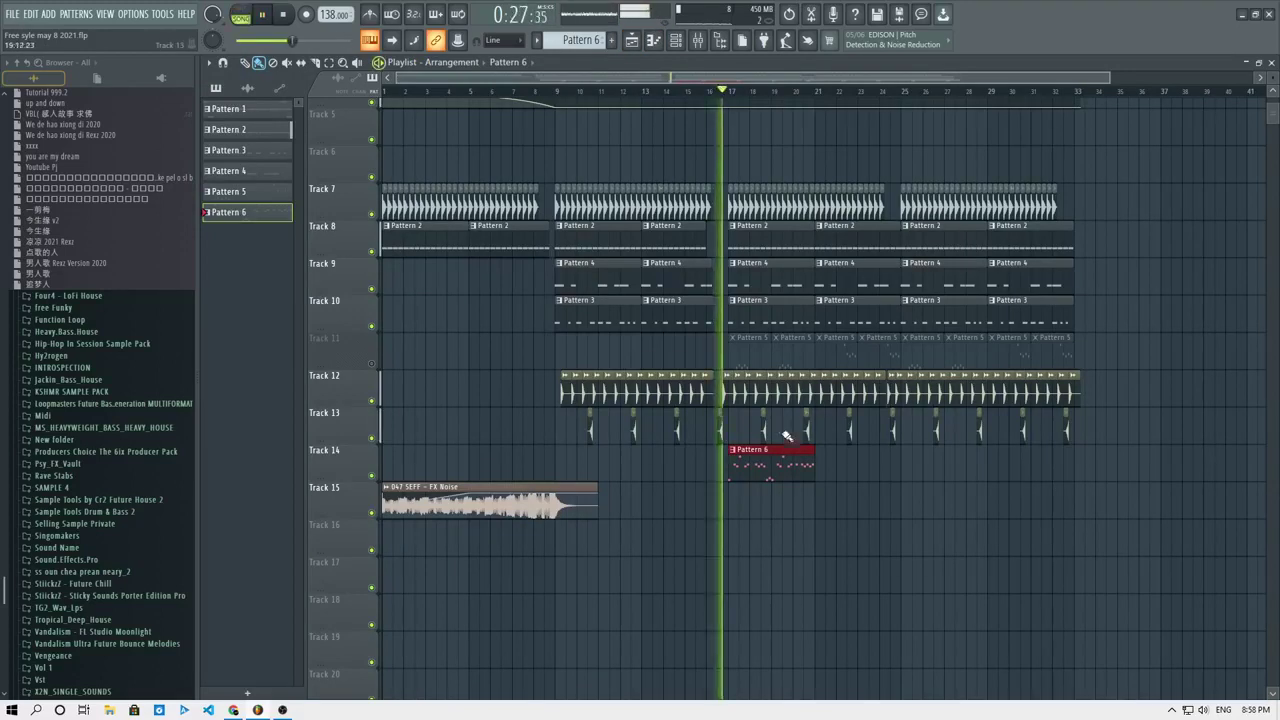
double_click(772, 462)
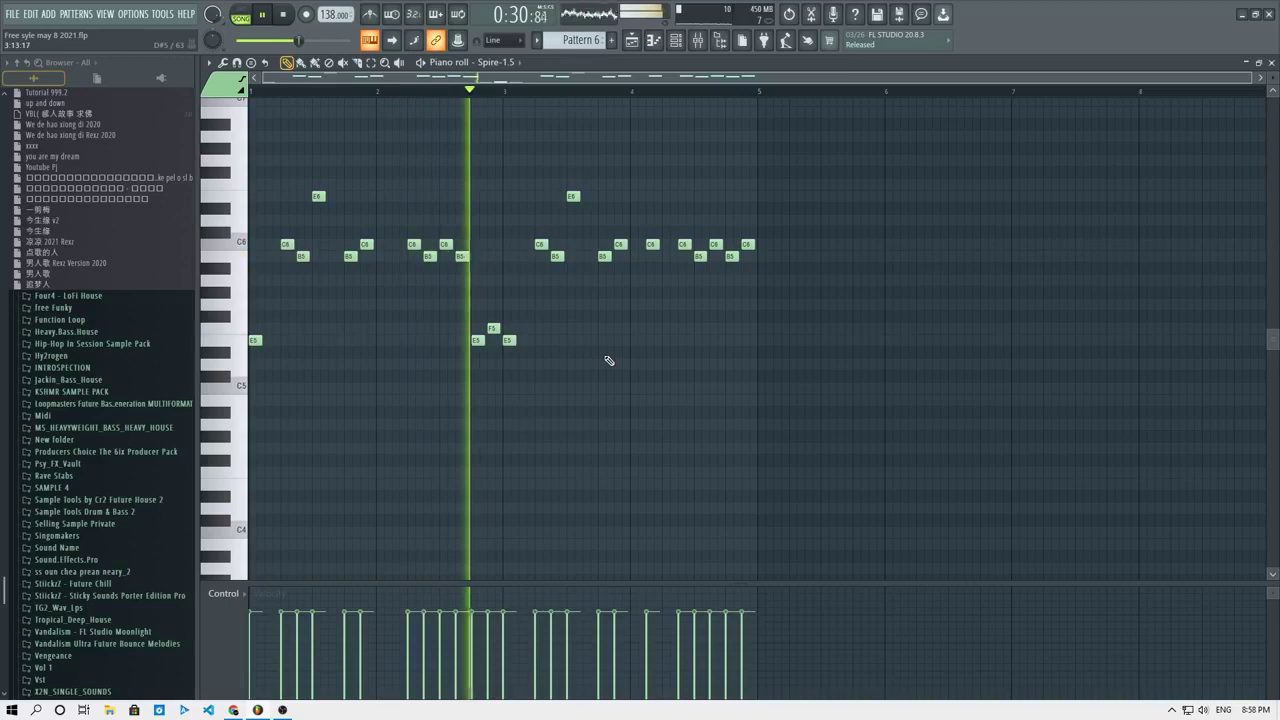
right_click(493, 328)
right_click(478, 340)
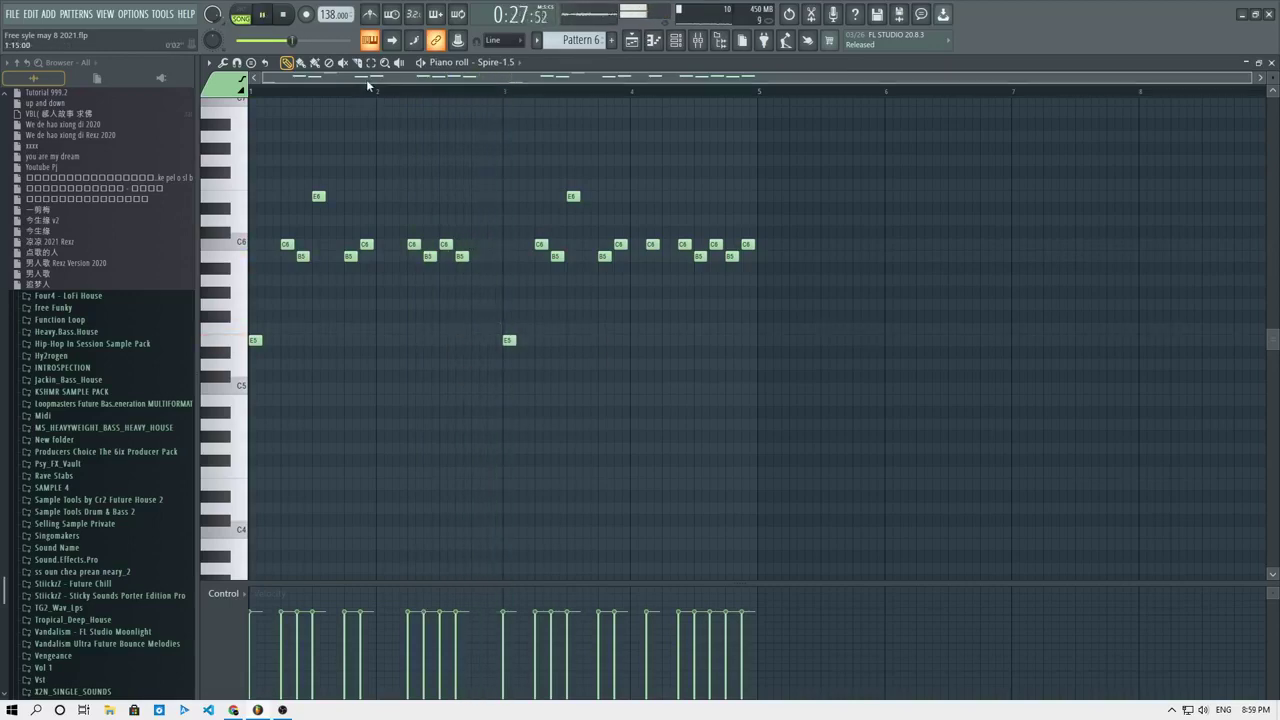
Move bar 2's first C6 to step 3 and delete that bar's C6 at step 9 and B5 at step 11.
key(space)
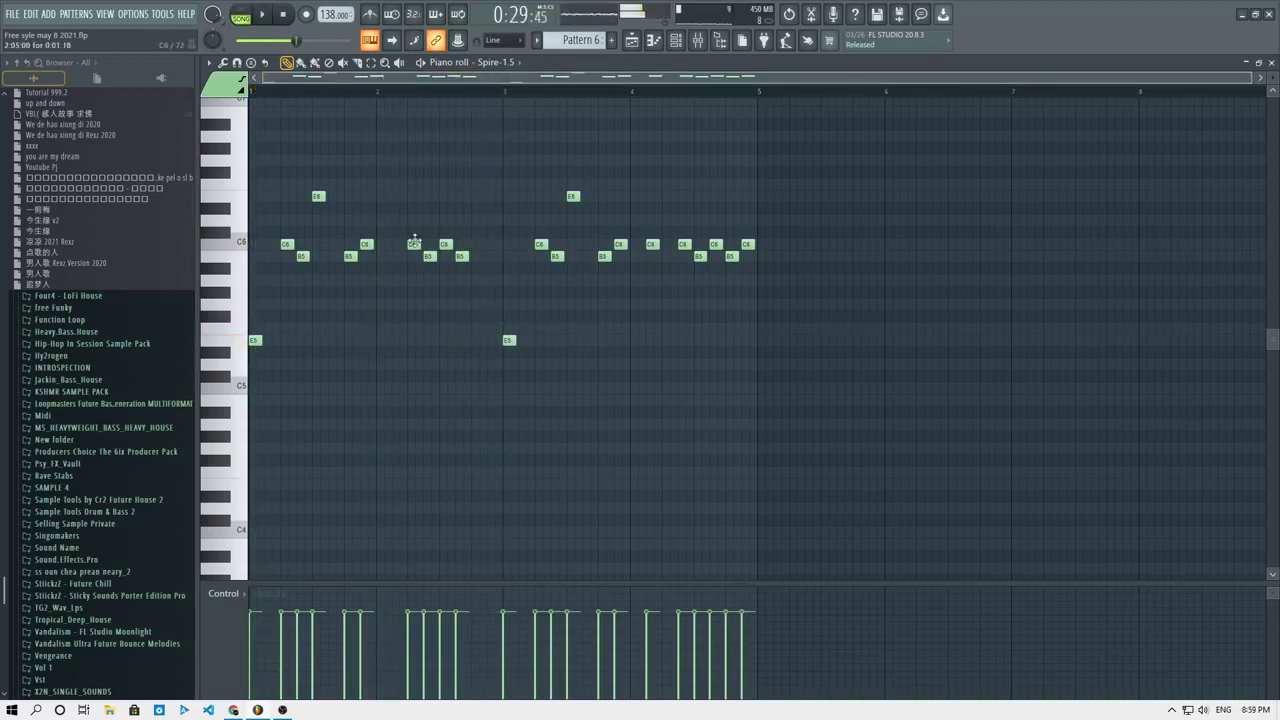
click(397, 244)
key(space)
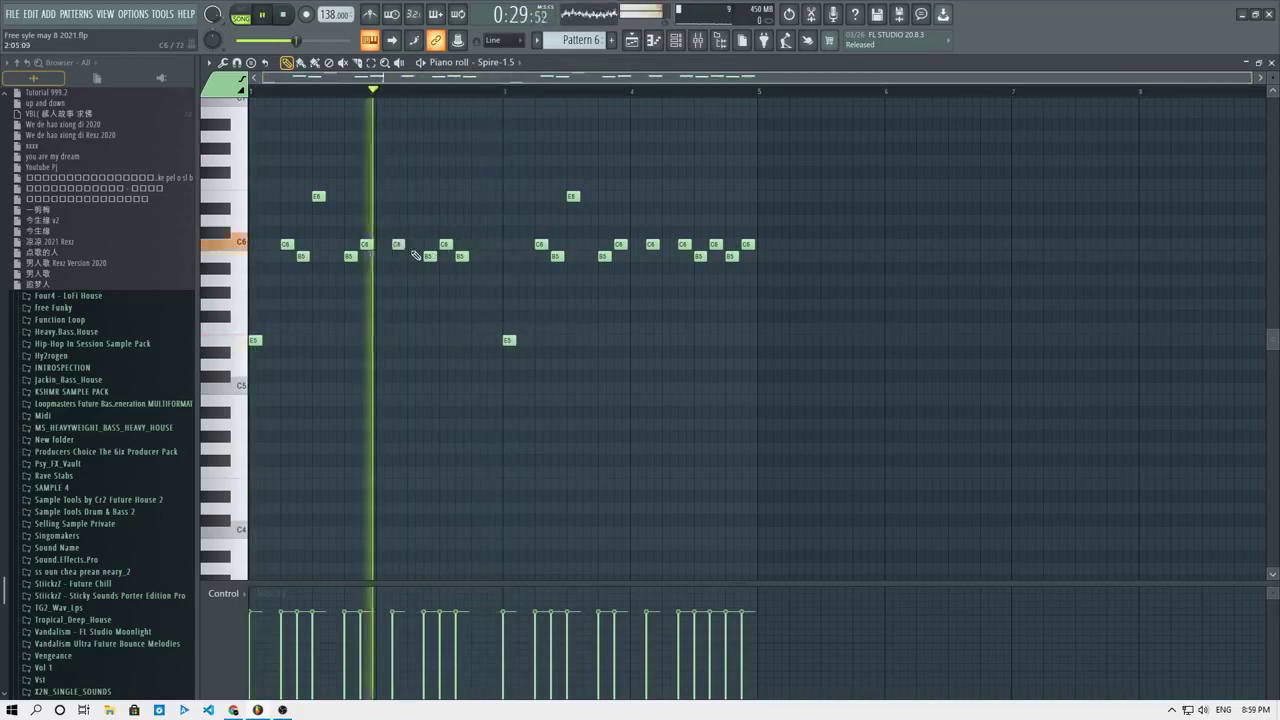
key(space)
right_click(457, 260)
right_click(446, 246)
key(space)
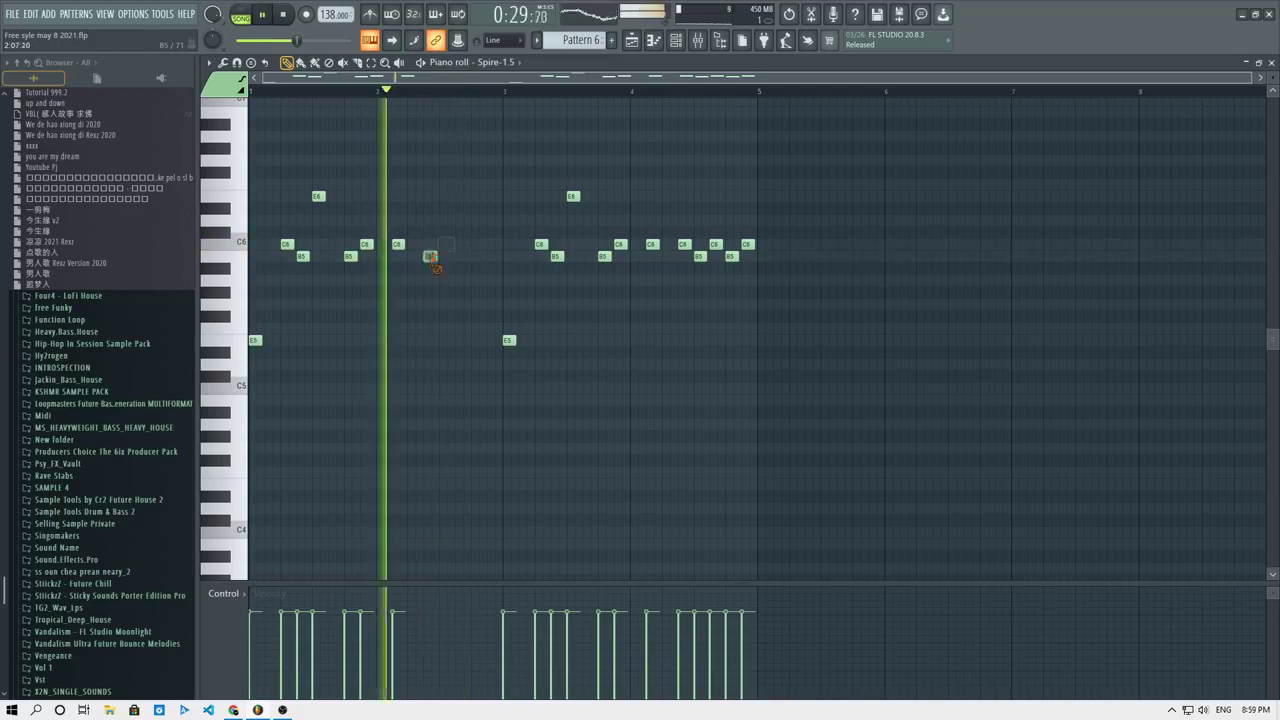
Raise bar 2's B5 at step 7 to C6, add C6 at steps 11 and 13 and B5 at step 15, and play the melody.
drag(431, 257, 430, 245)
key(space)
key(space)
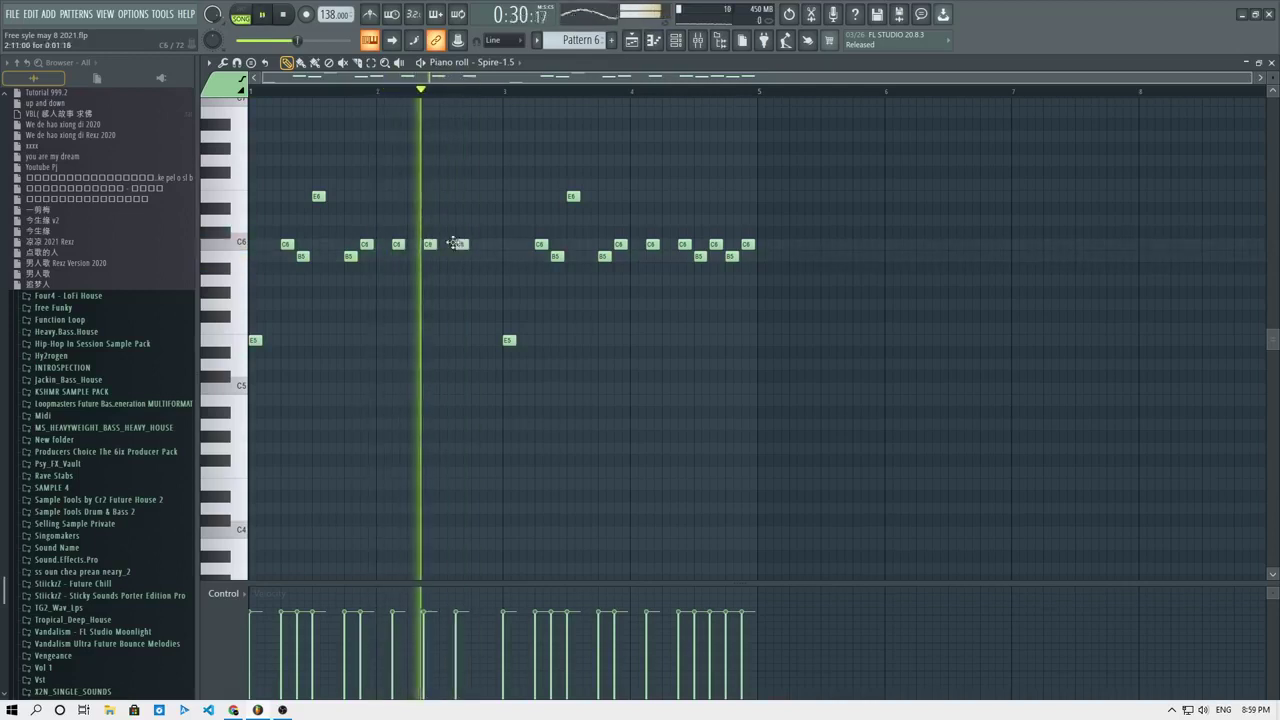
click(461, 245)
key(space)
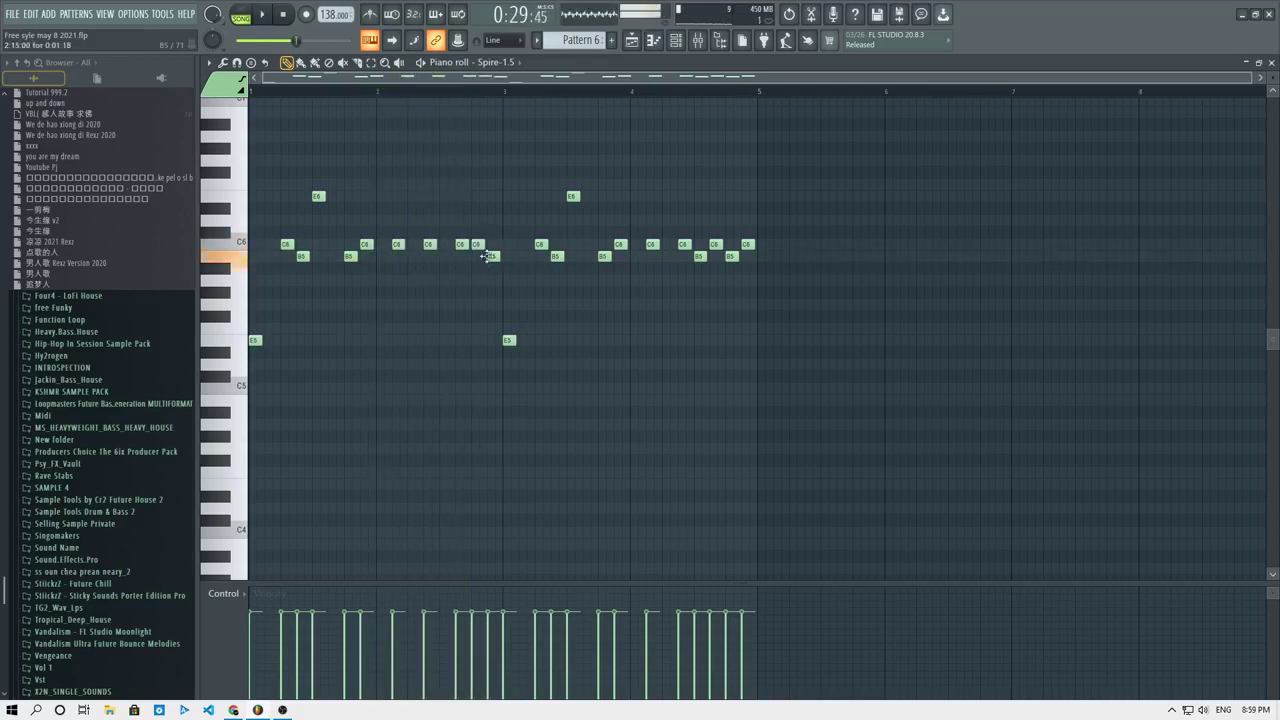
key(space)
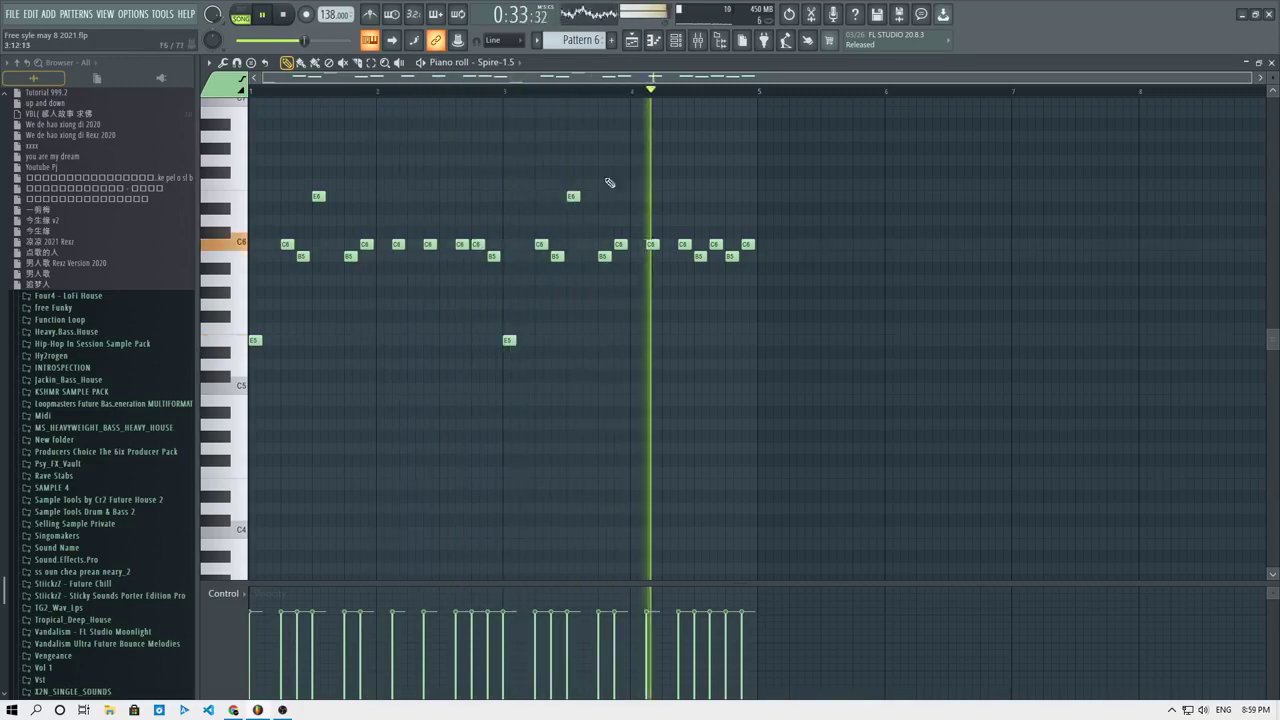
Create the empty Pattern 7 and duplicate the Pattern 6 clip on Track 14 to bar 21.
key(F6)
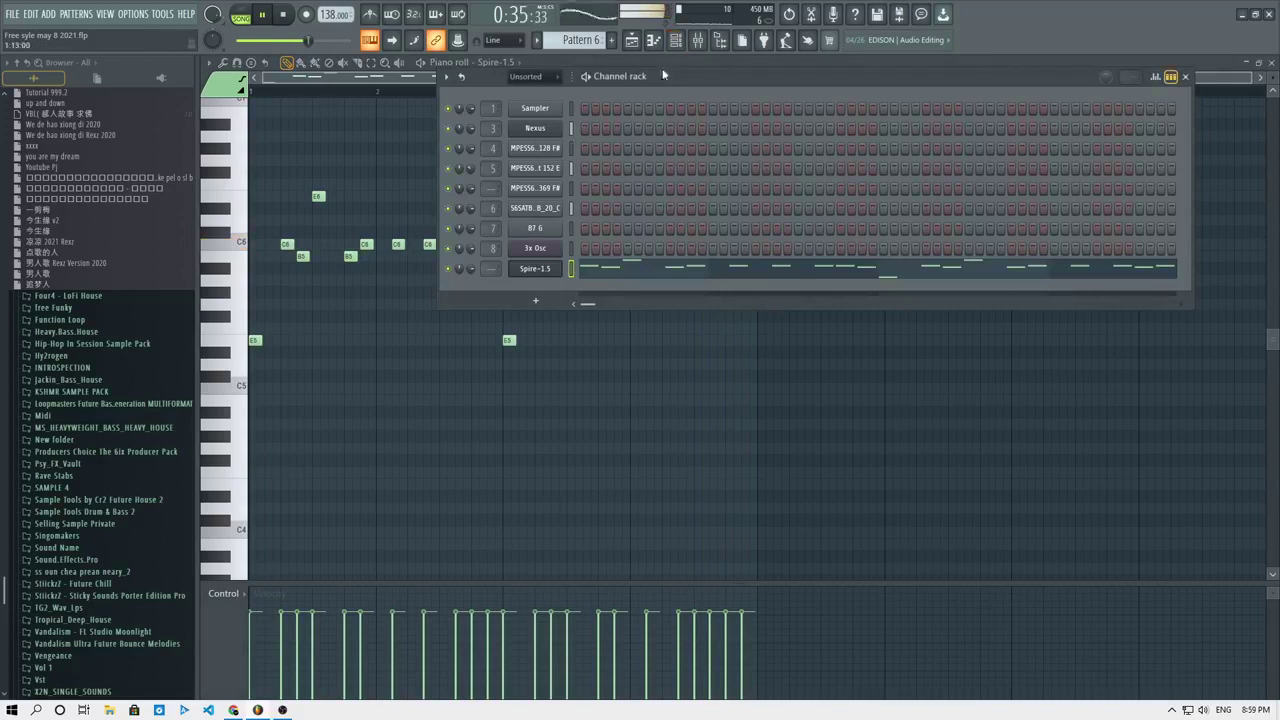
click(612, 41)
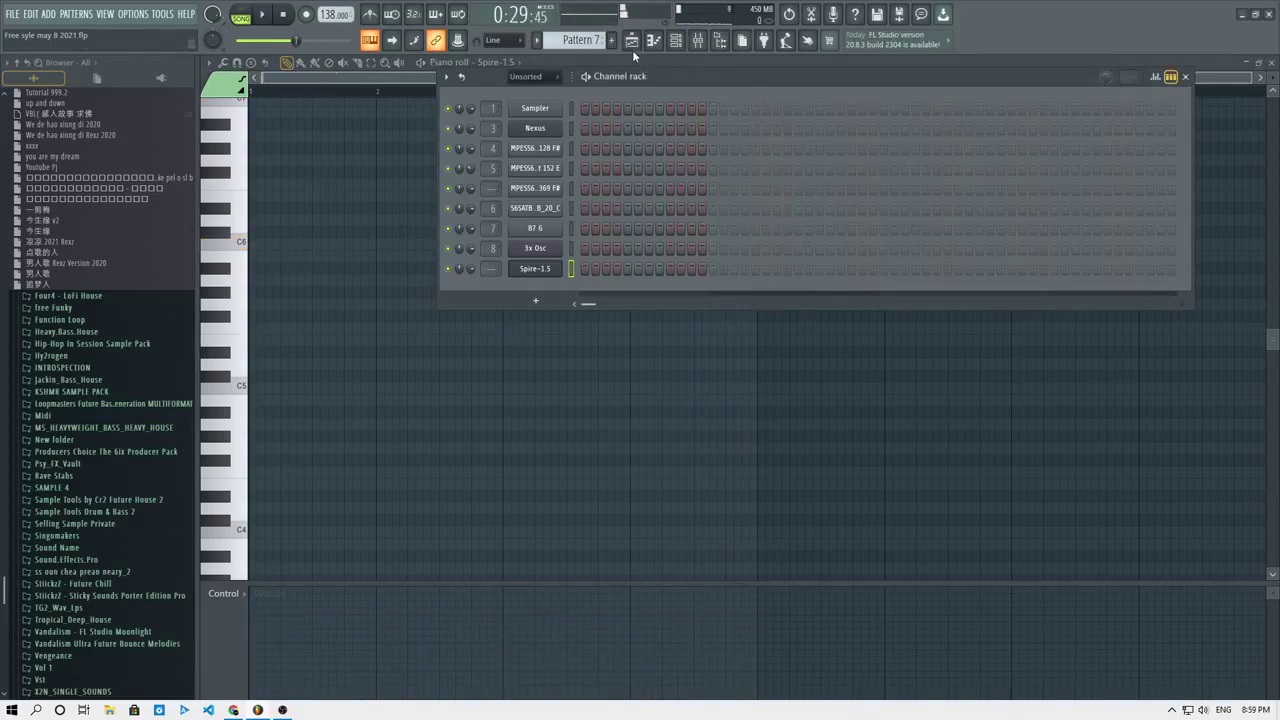
click(631, 42)
drag(790, 452, 866, 452)
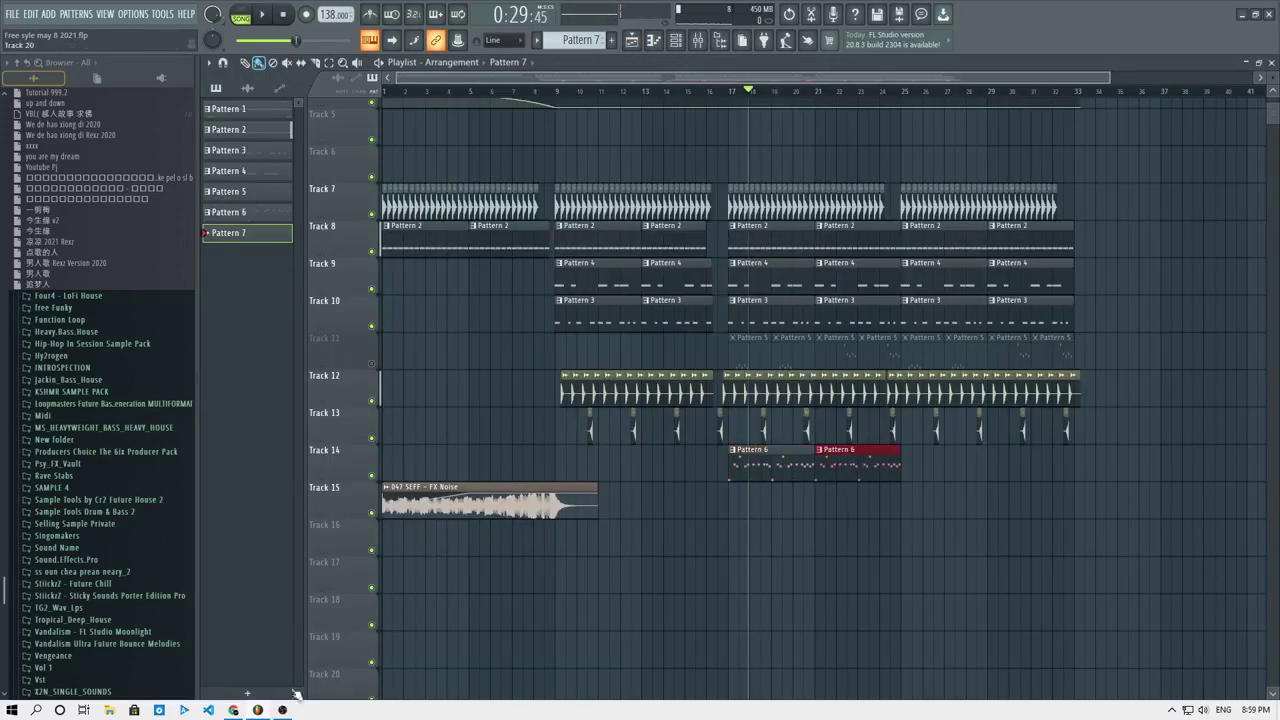
Switch to Facebook Live Producer in Chrome, reply "kom tver khos jren pek xD ah nit nak QC pg" to the last viewer comment, and return to FL Studio.
click(233, 710)
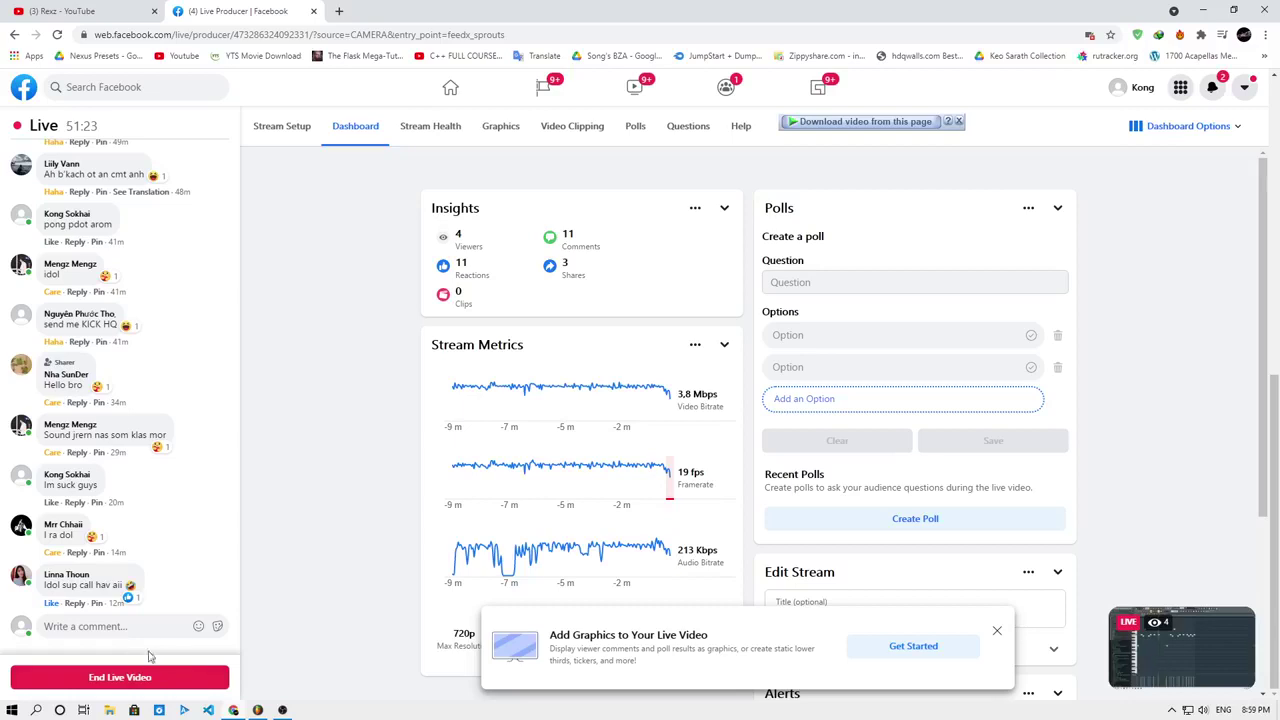
click(69, 632)
text(im suck guys)
key(Return)
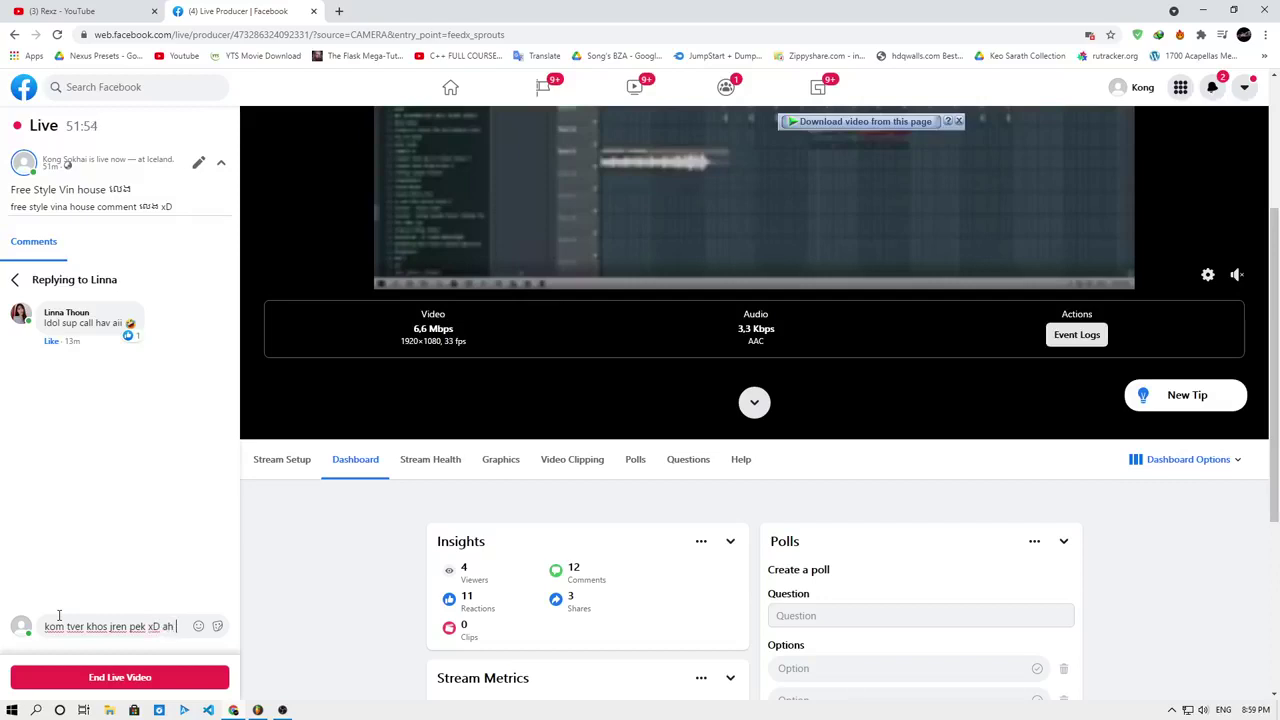
text(nit nak)
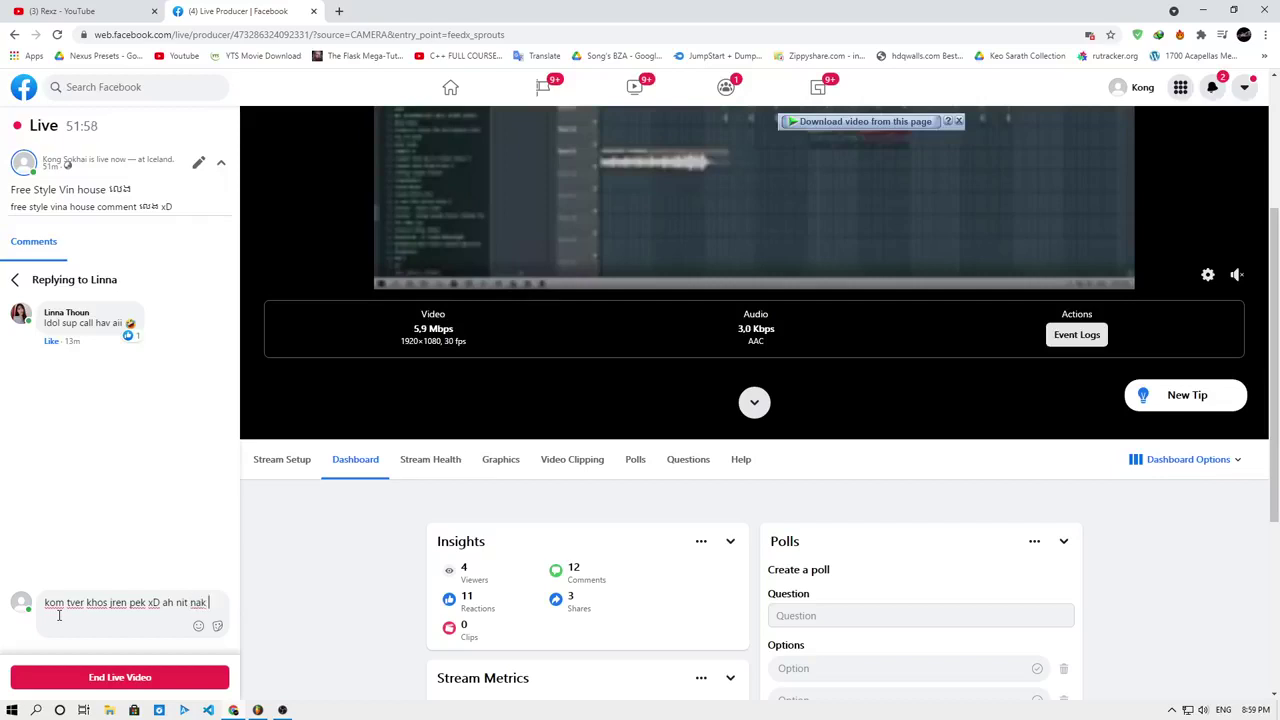
text( QQ)
key(Return)
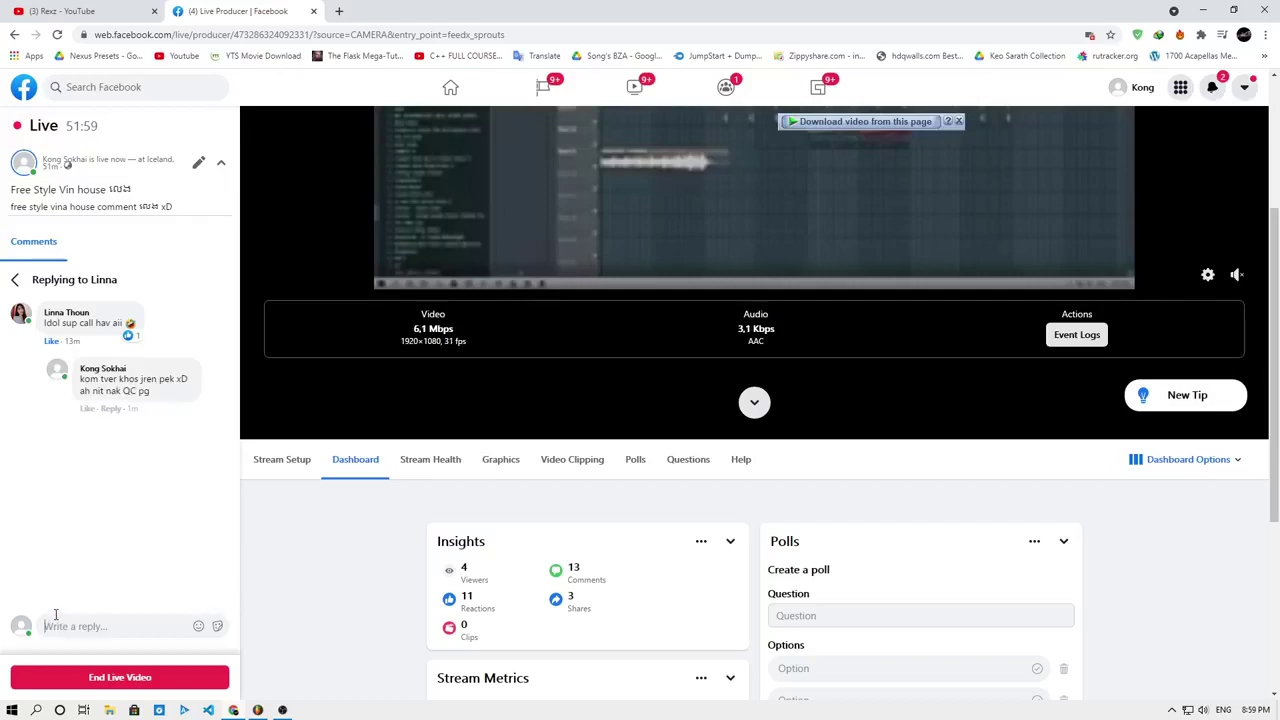
click(13, 281)
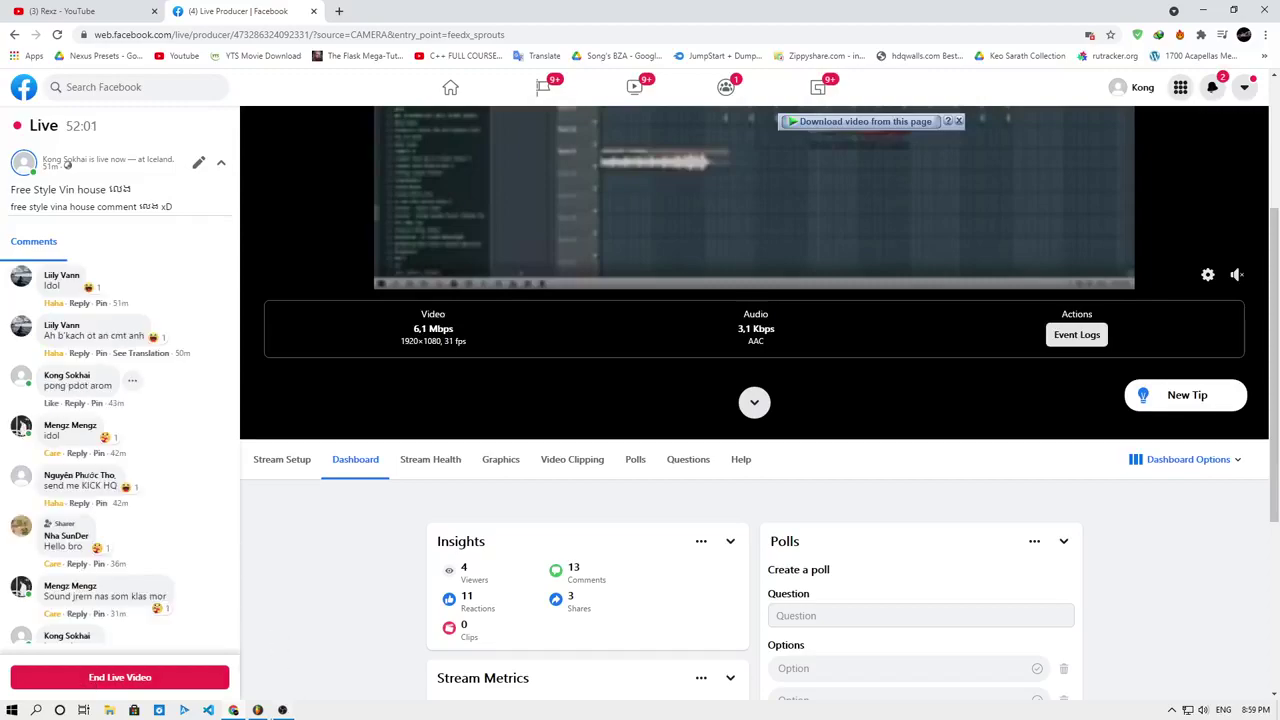
click(256, 710)
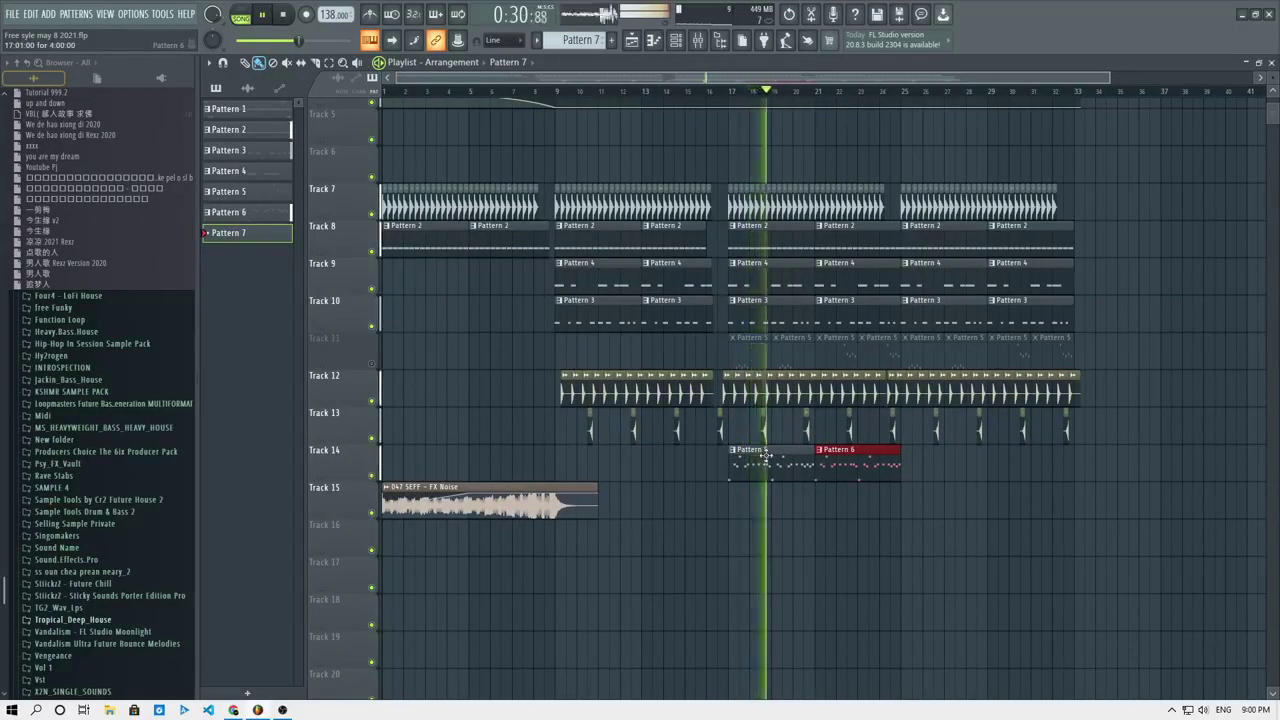
Play Pattern 6 on its own and route the Spire-1.5 channel to mixer insert 10.
click(244, 10)
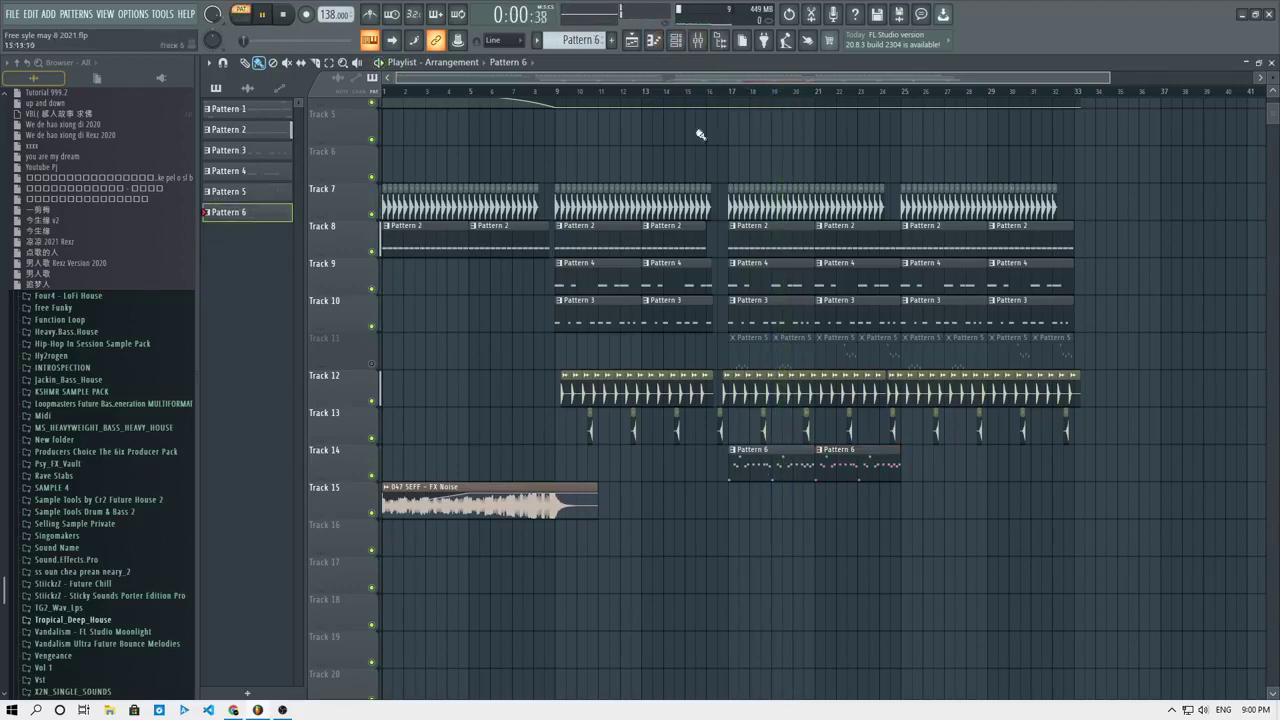
click(655, 41)
click(677, 41)
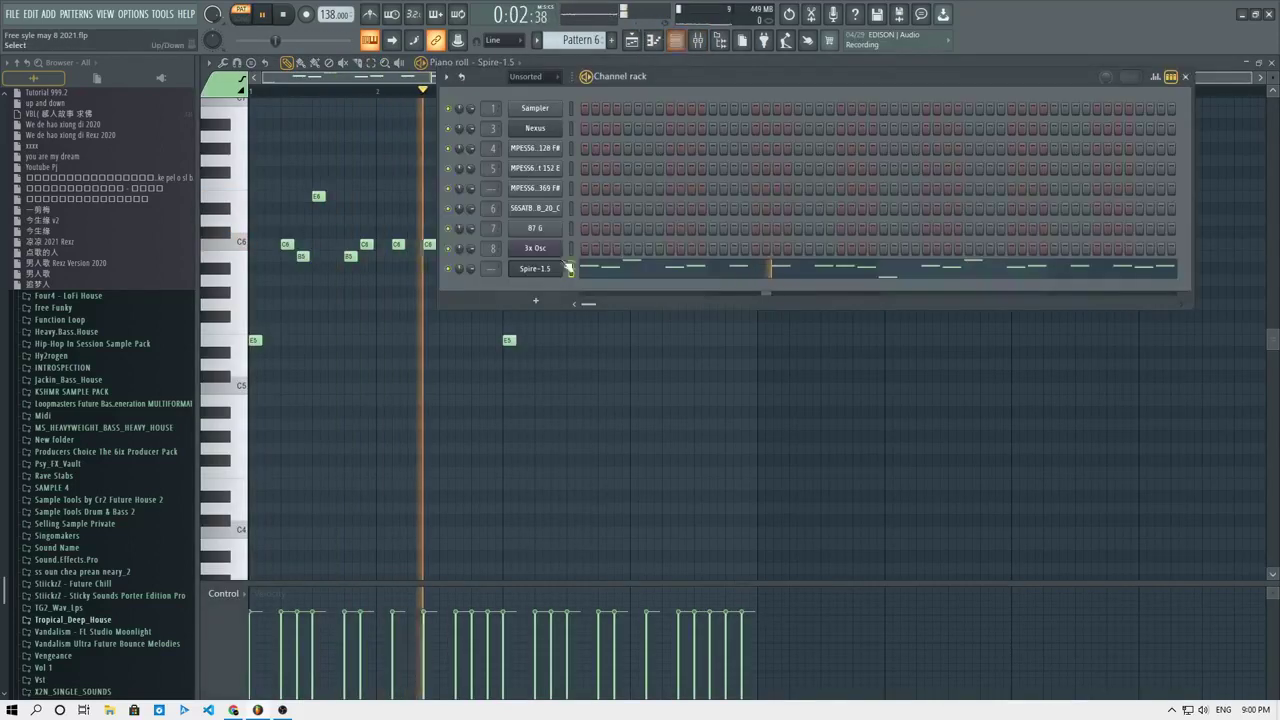
click(558, 268)
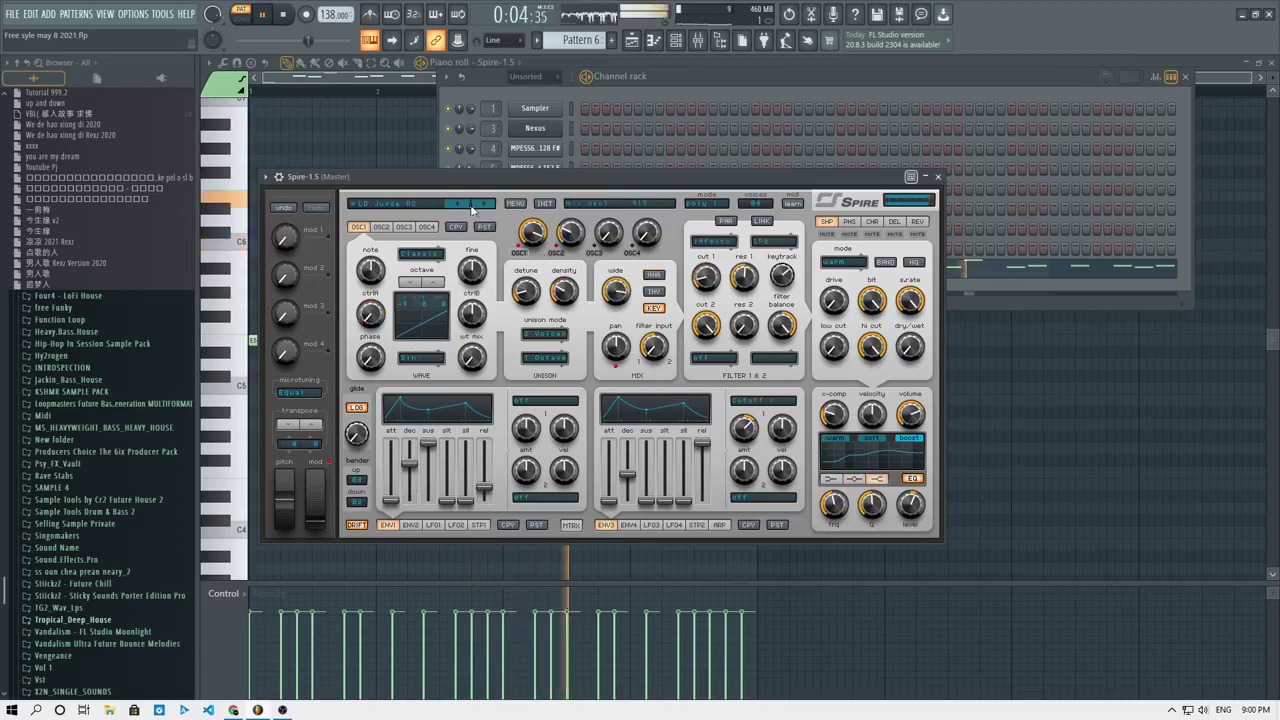
click(698, 41)
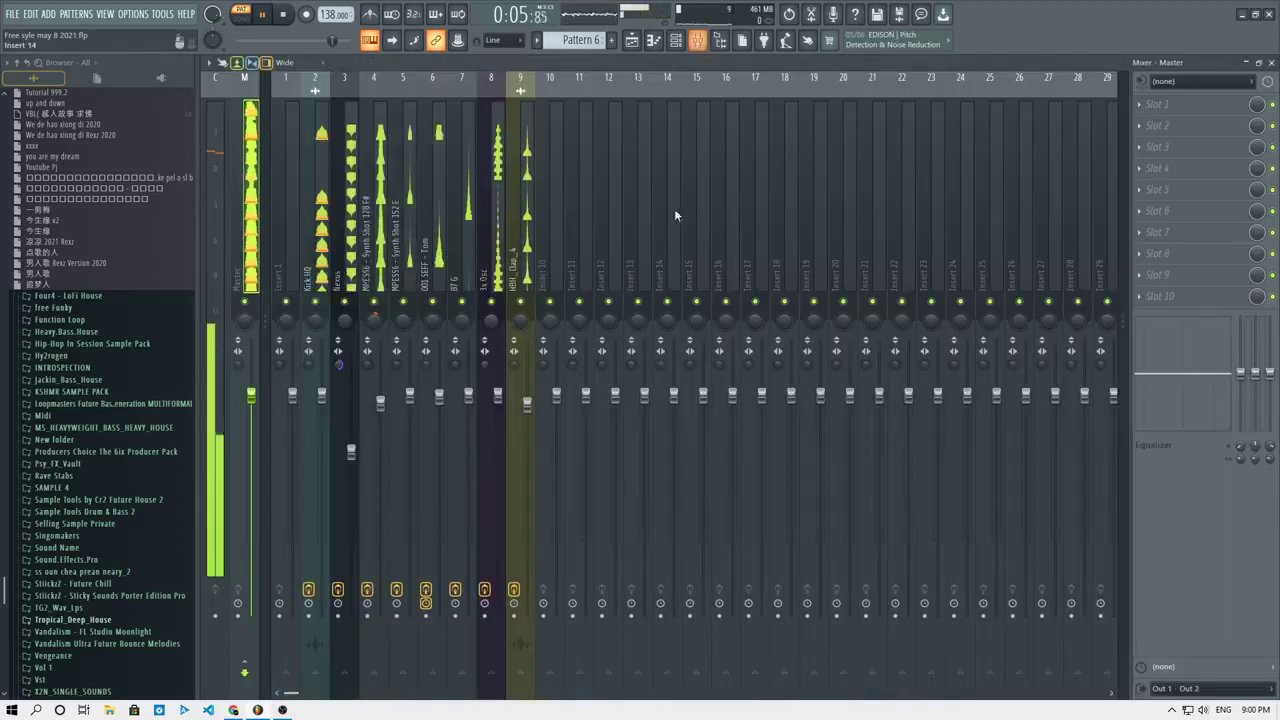
click(556, 250)
key(ctrl+l)
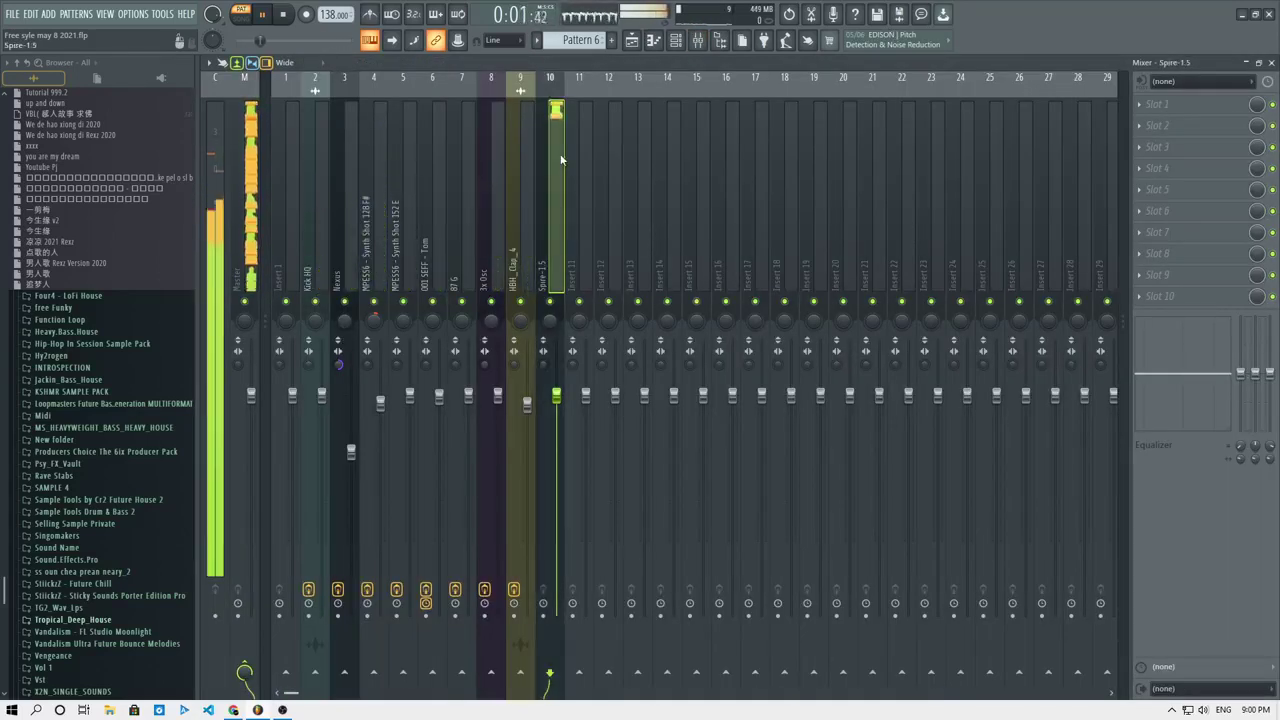
Load Fruity Reeverb 2 in slot 2 of the Spire-1.5 mixer track and adjust its wet level.
click(1160, 125)
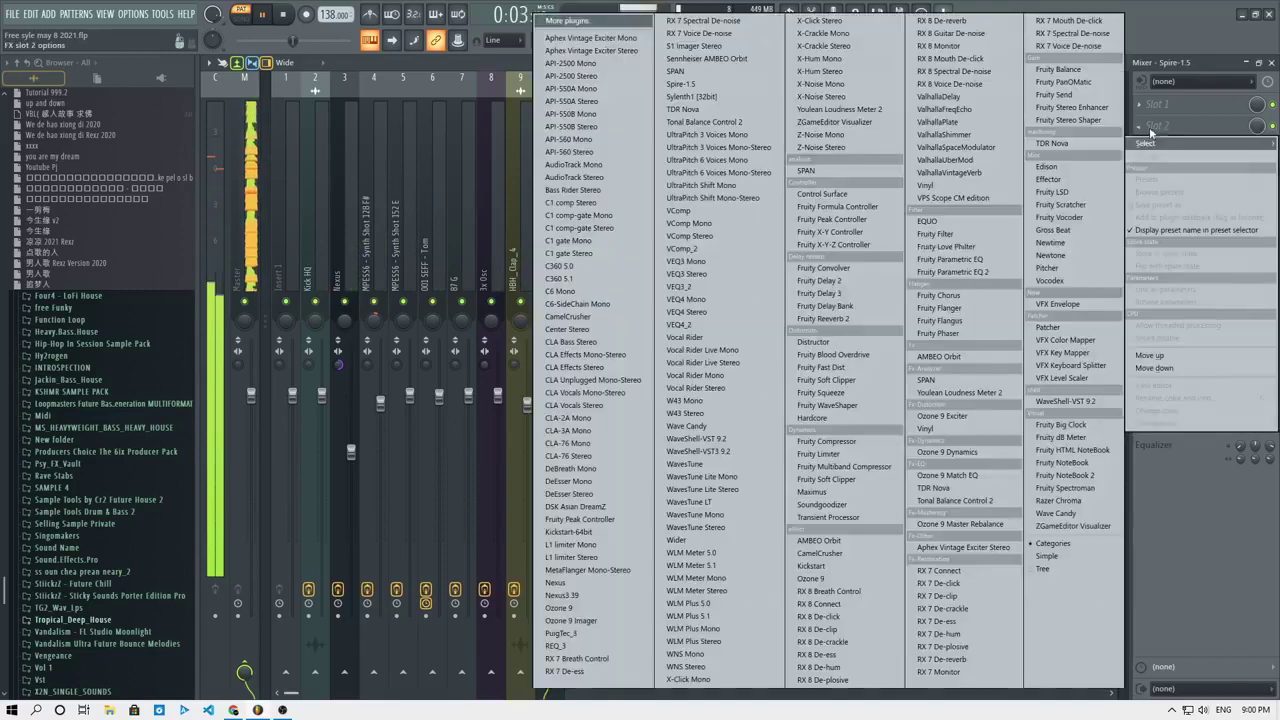
click(845, 320)
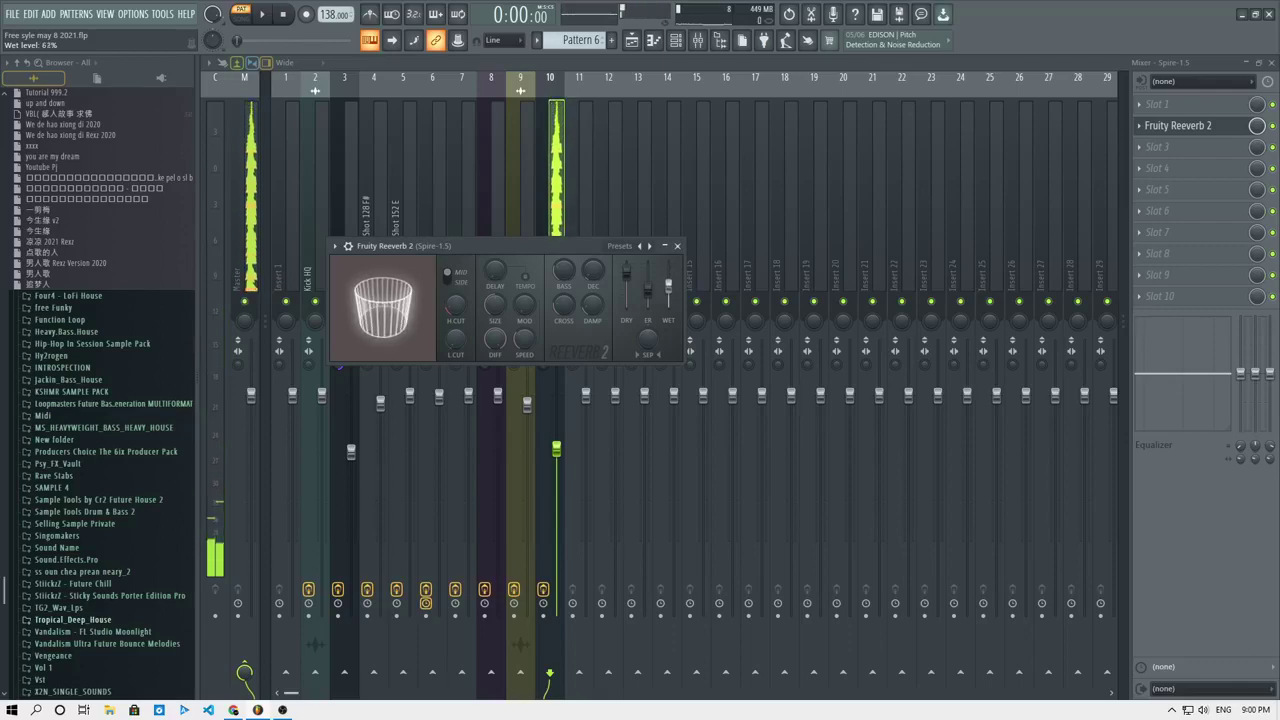
key(space)
Add Fruity Parametric EQ 2 in slot 1, cutting the lows with bands 1 and 6, and set the Spire-1.5 track's volume to 80%.
click(1145, 105)
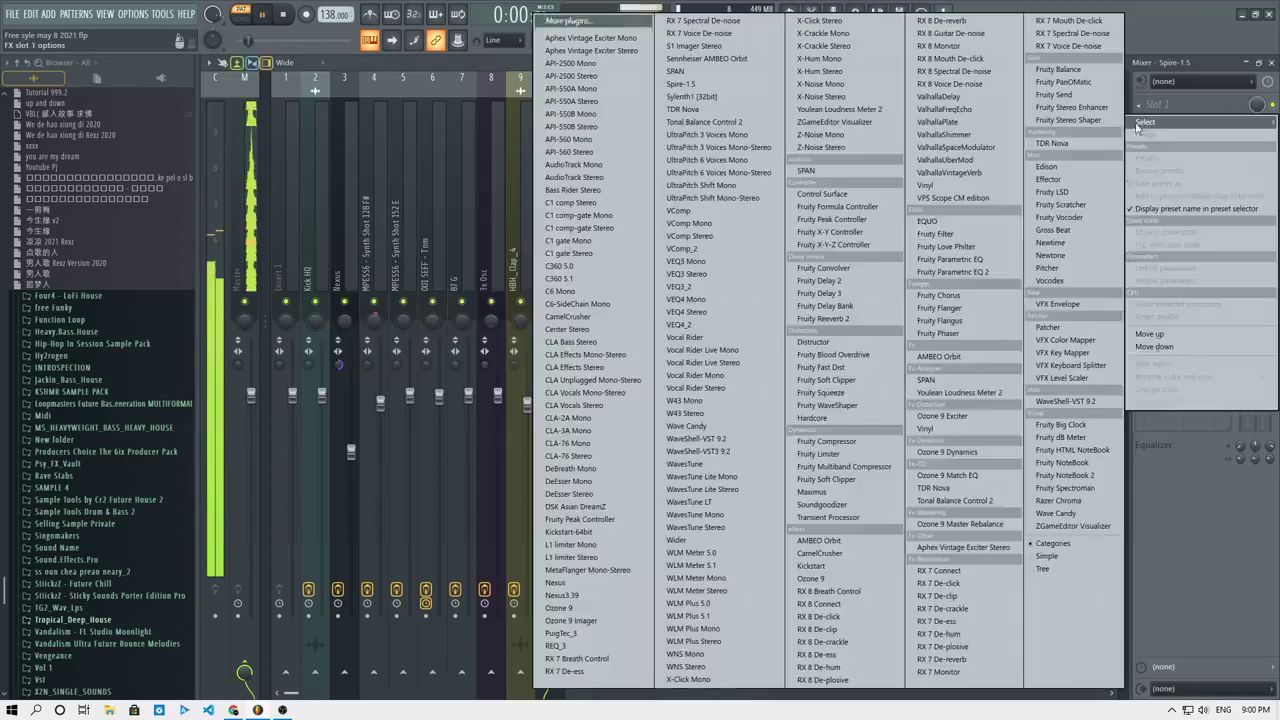
click(979, 272)
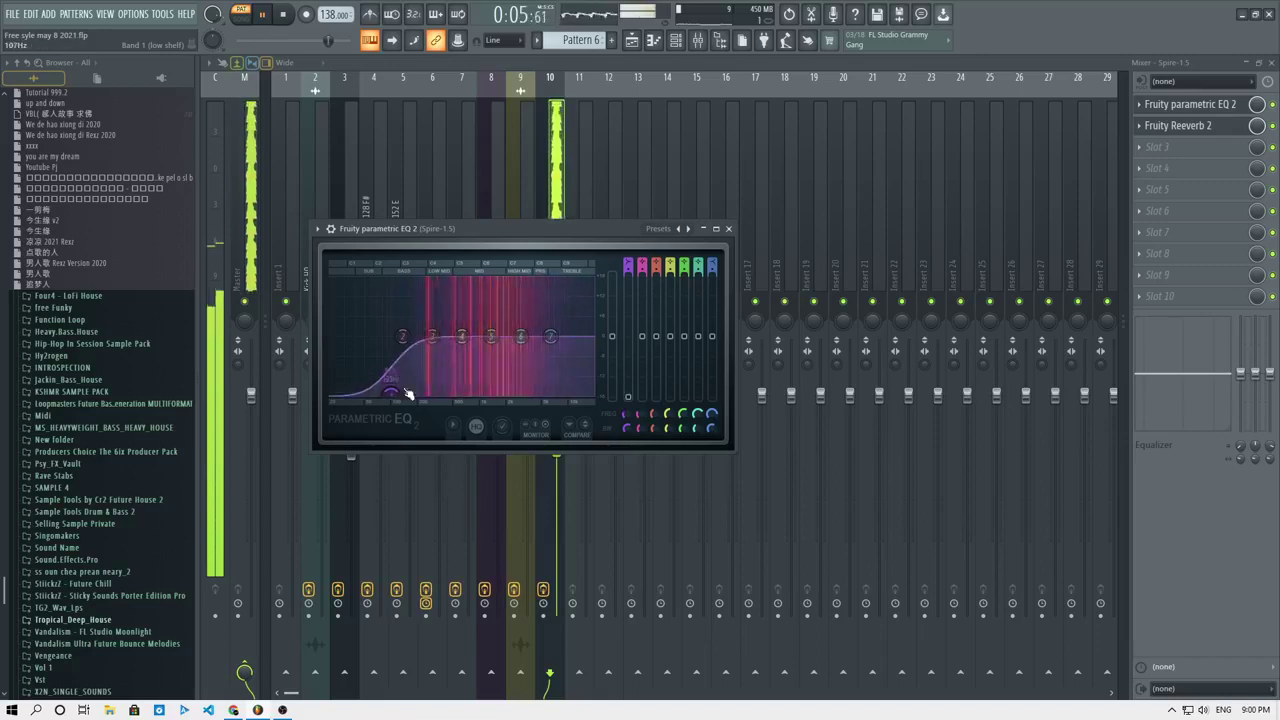
drag(520, 336, 438, 318)
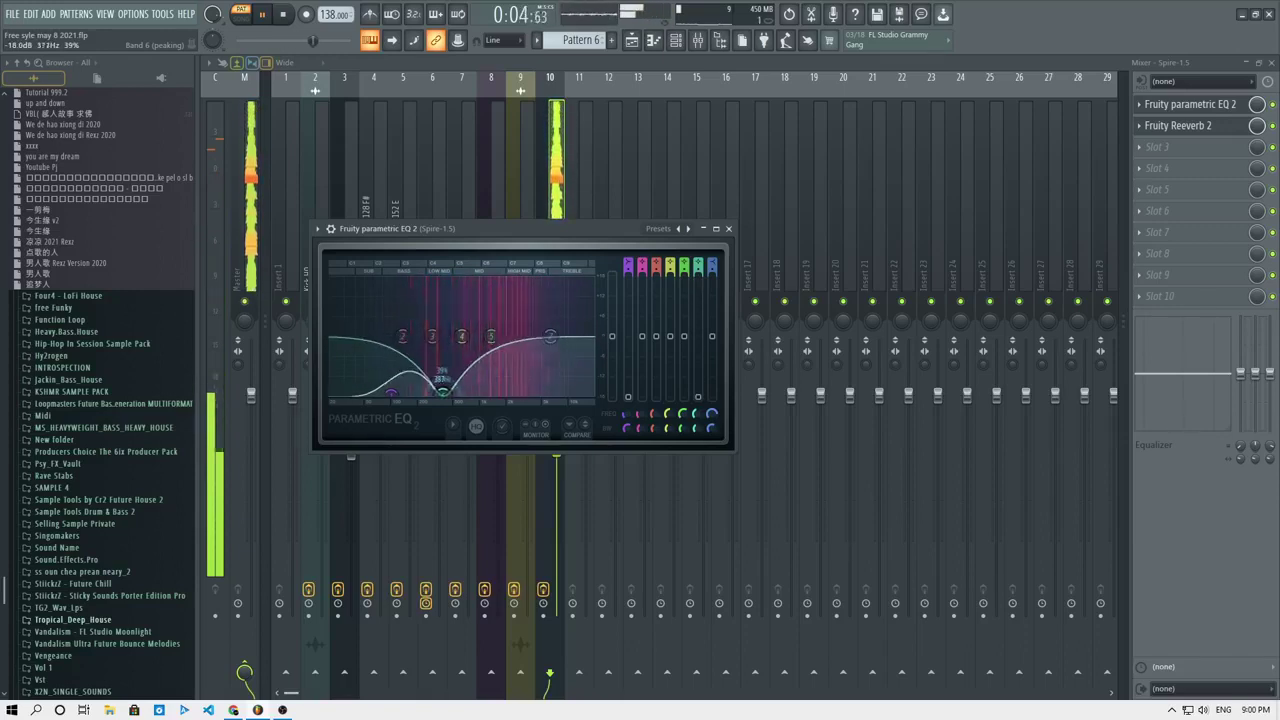
drag(500, 392, 521, 396)
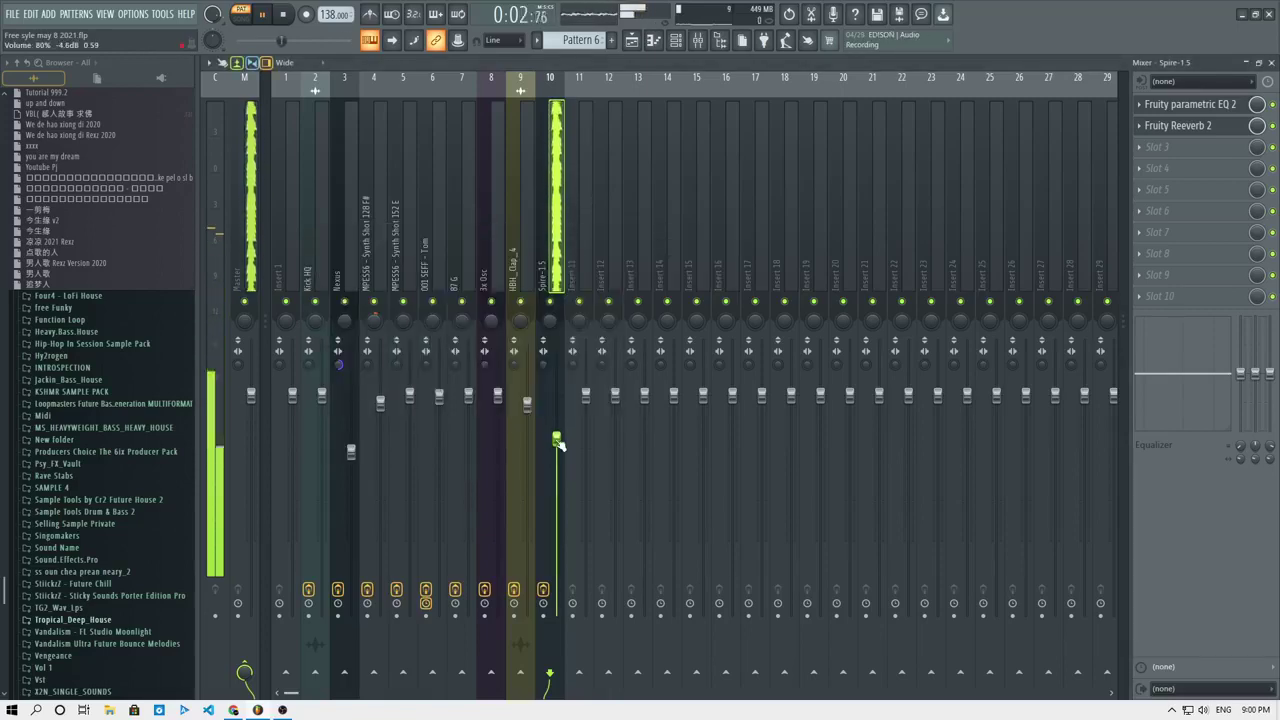
Play the arrangement from around bar 17 to check the Spire melody against the other tracks.
click(633, 39)
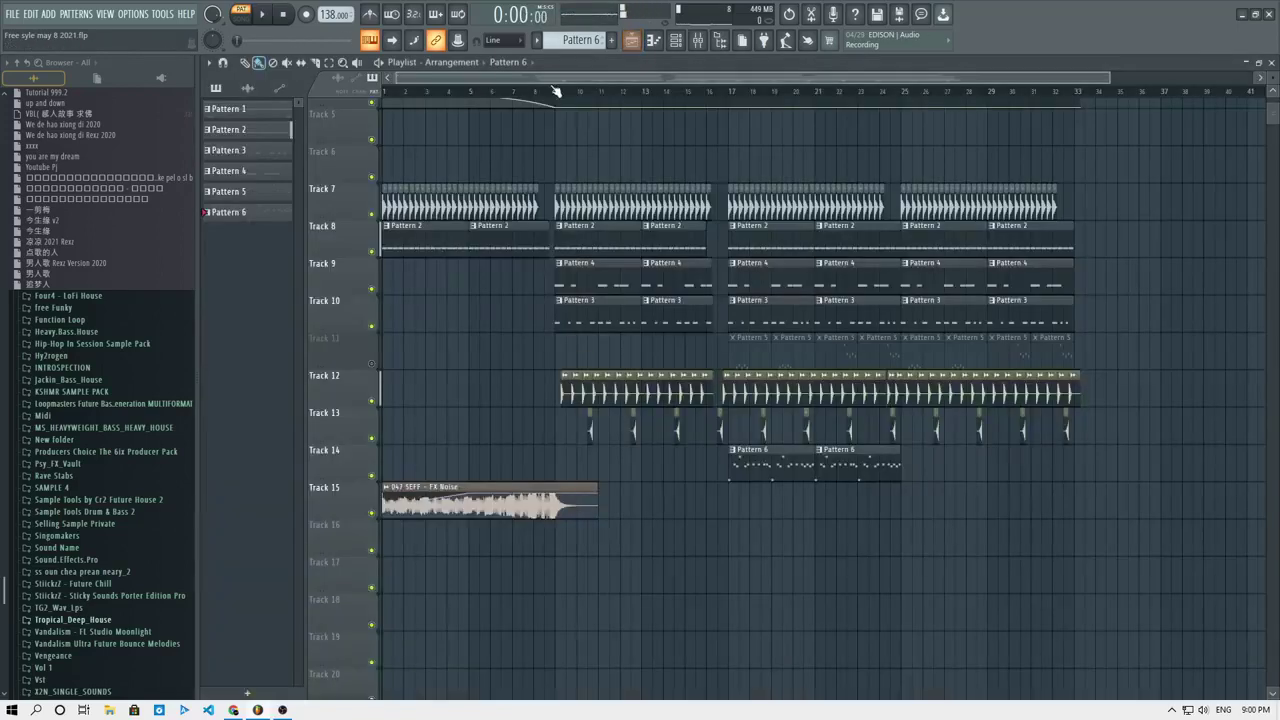
click(719, 92)
key(space)
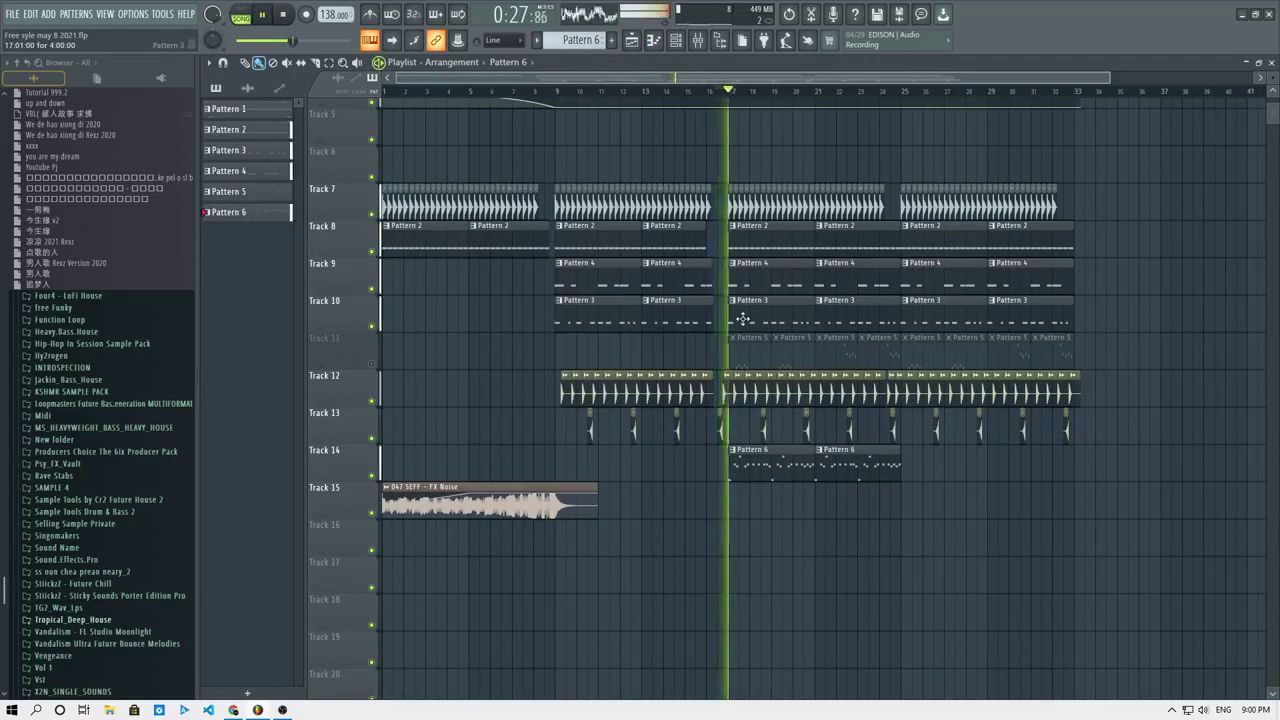
scroll(743, 318, up, 5)
scroll(743, 318, down, 6)
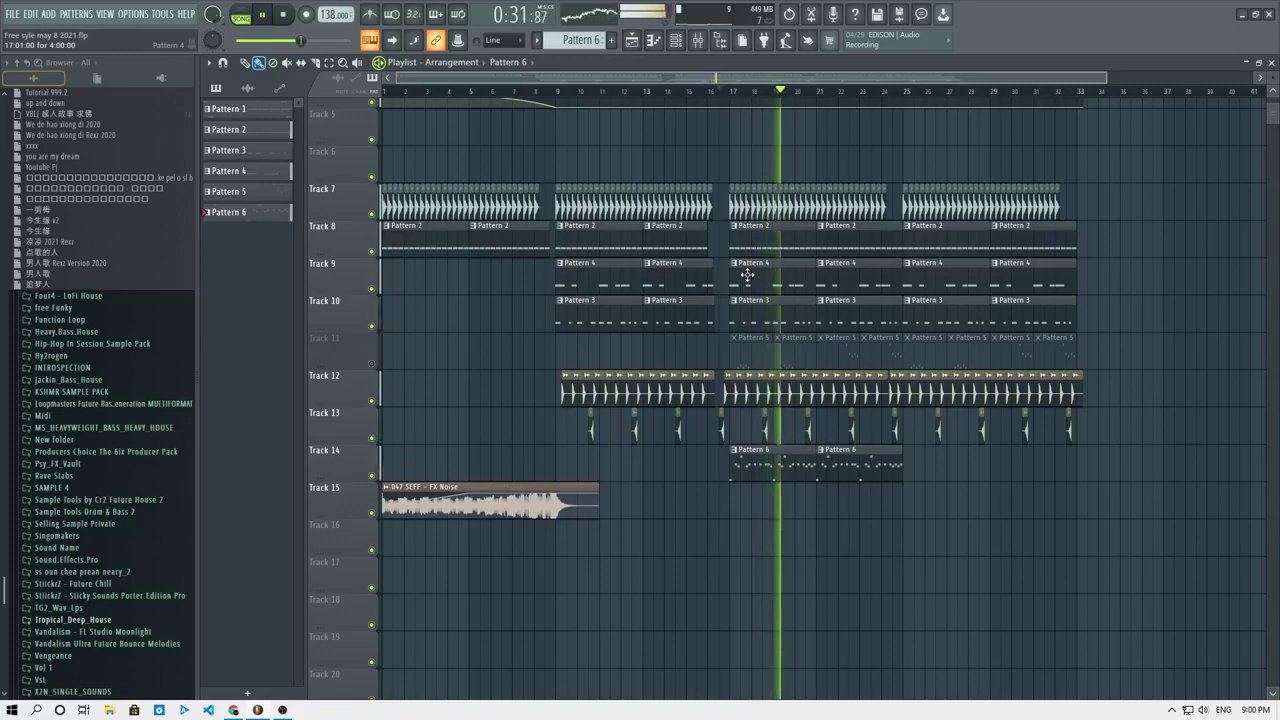
scroll(760, 280, up, 4)
scroll(777, 288, down, 3)
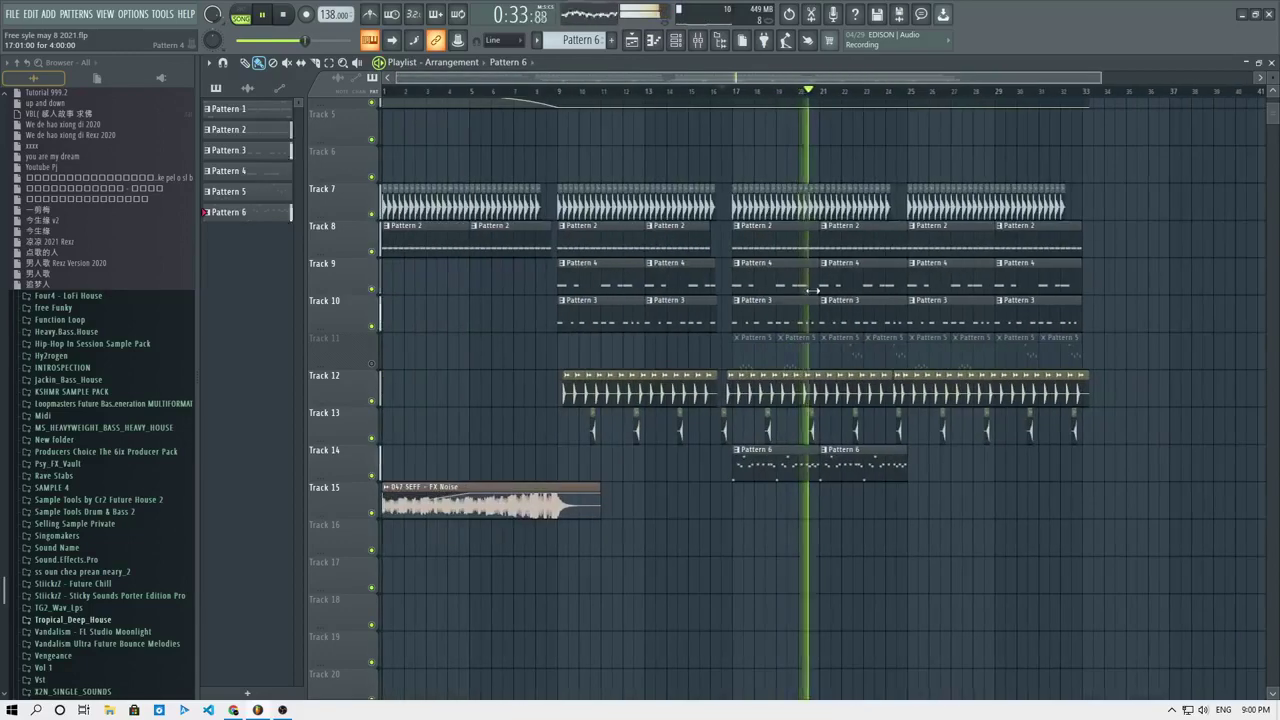
key(space)
Open Pattern 4 in the piano roll and switch to the S6SATBS_PROCESSED_STAB_20_C channel.
double_click(803, 281)
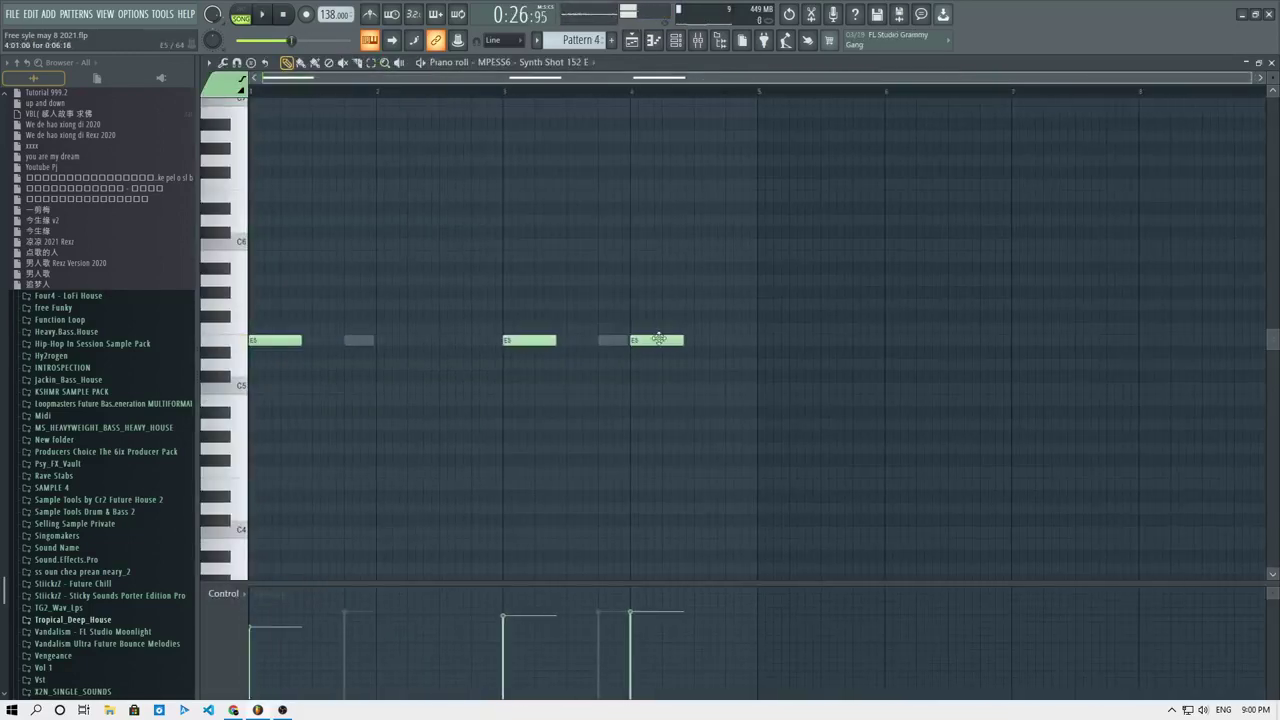
click(592, 62)
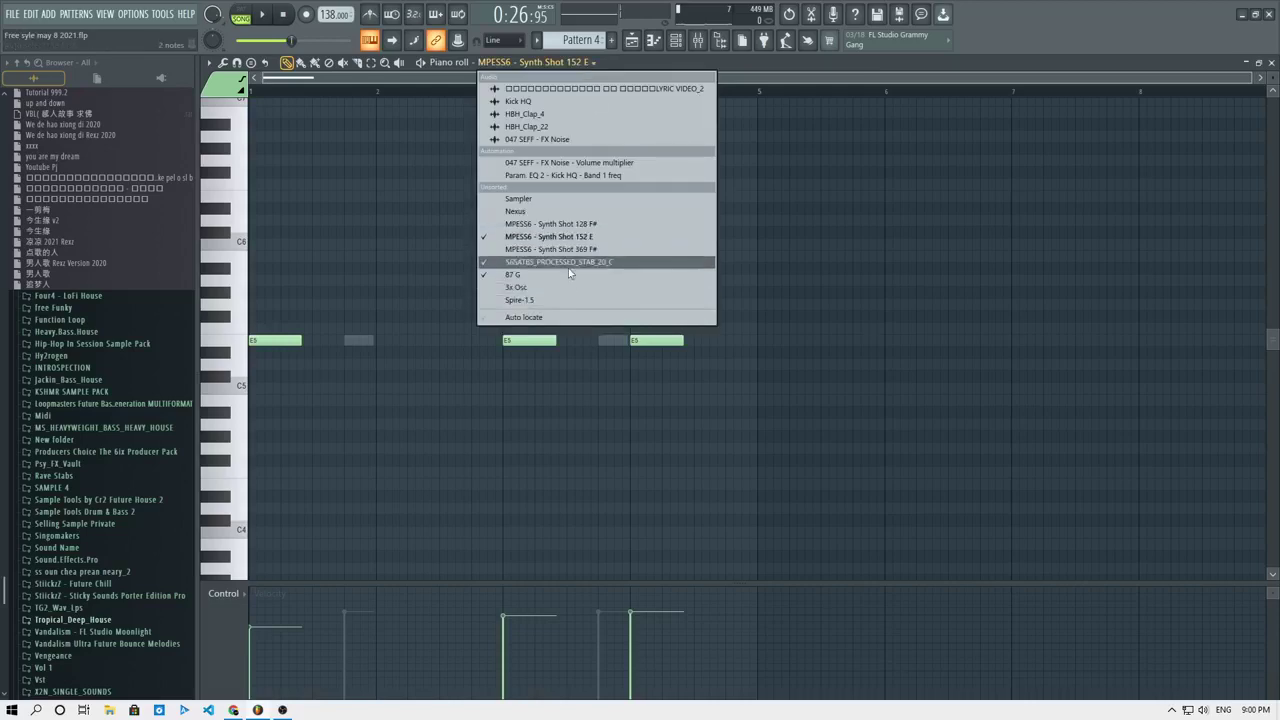
click(574, 260)
click(631, 340)
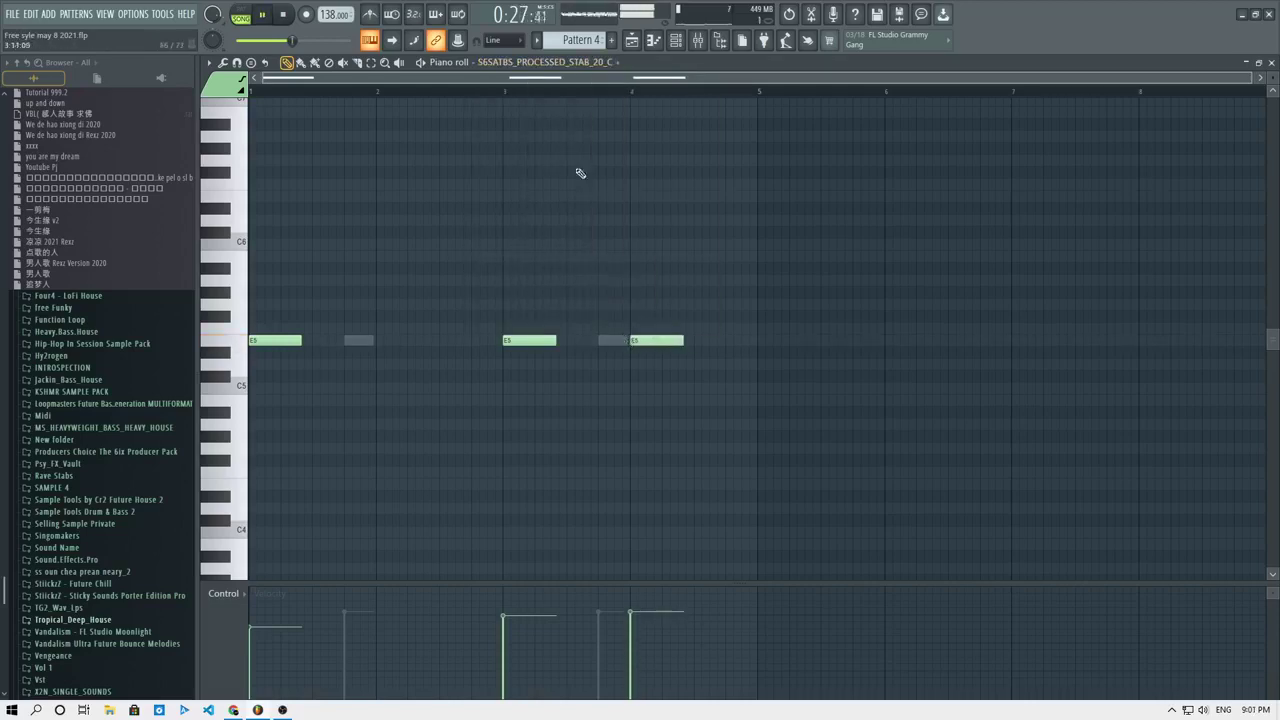
Try an F#5 at step 9 and a G5 at step 13 of bar 4, and delete both notes.
click(706, 281)
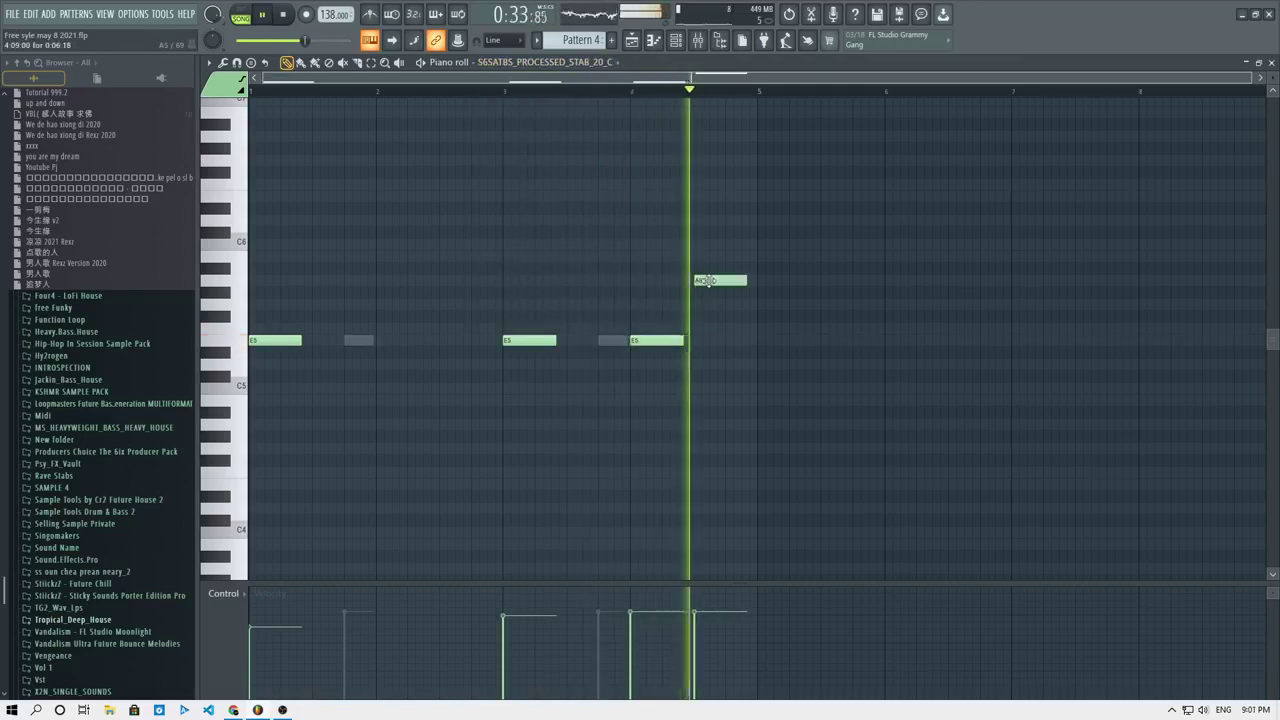
drag(706, 281, 724, 318)
click(728, 306)
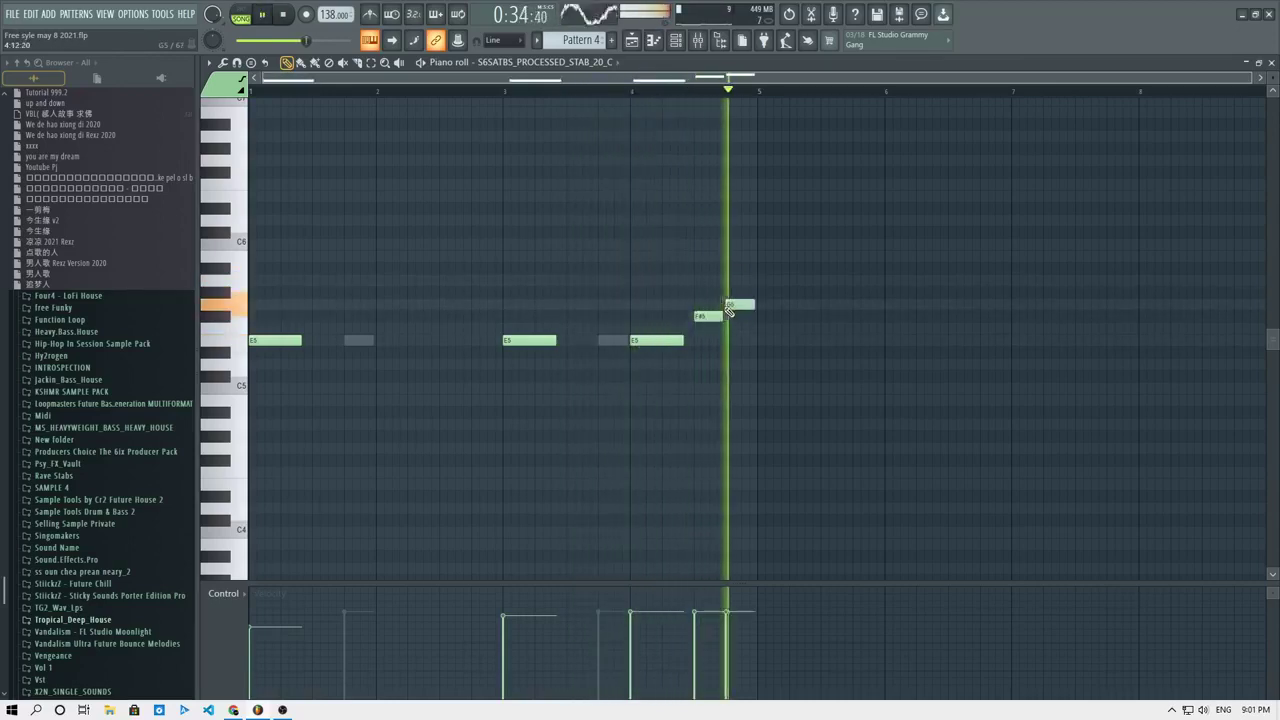
right_click(730, 305)
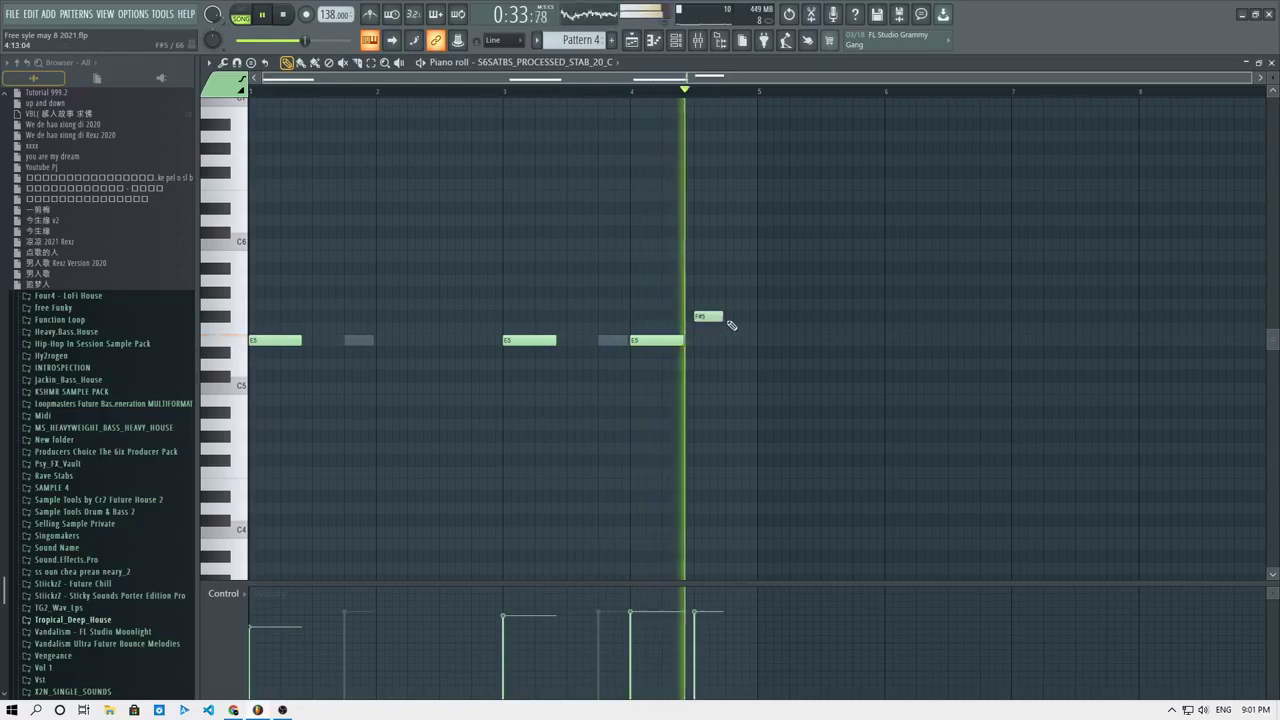
right_click(708, 318)
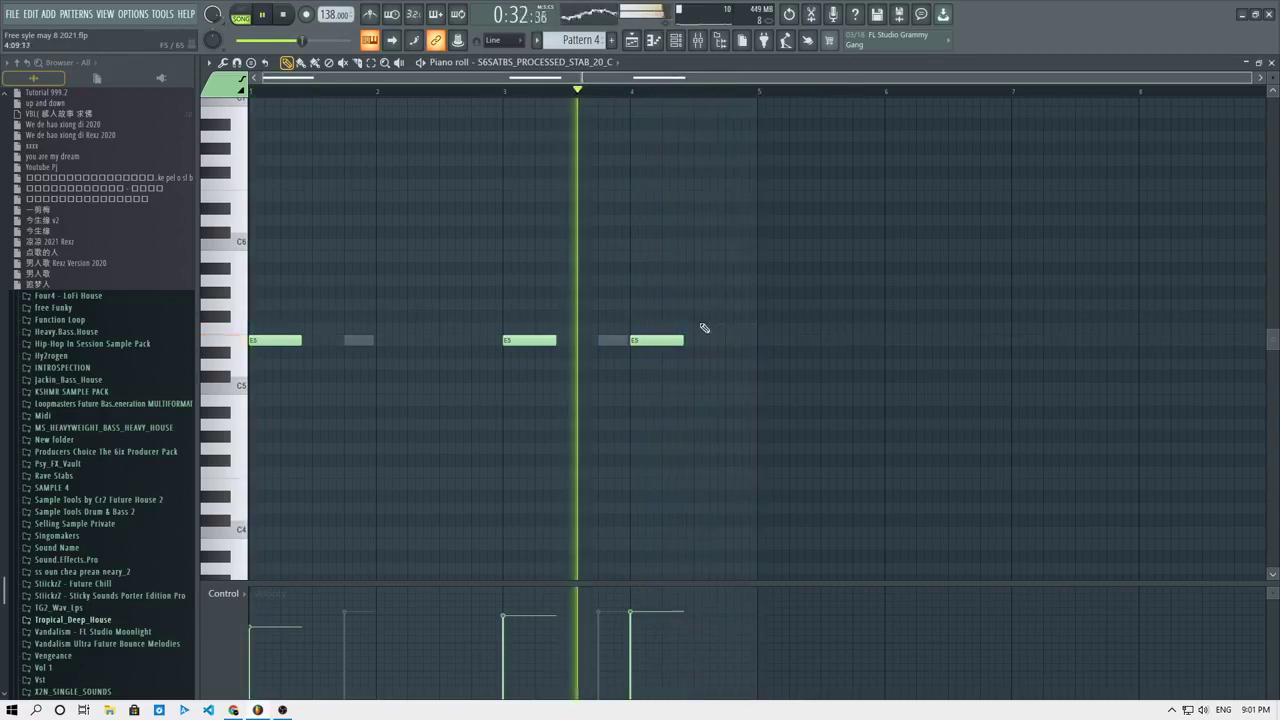
Add a B4 at step 9 and a C5 at step 13 of bar 4 and lower the velocity of both notes.
click(702, 388)
click(732, 400)
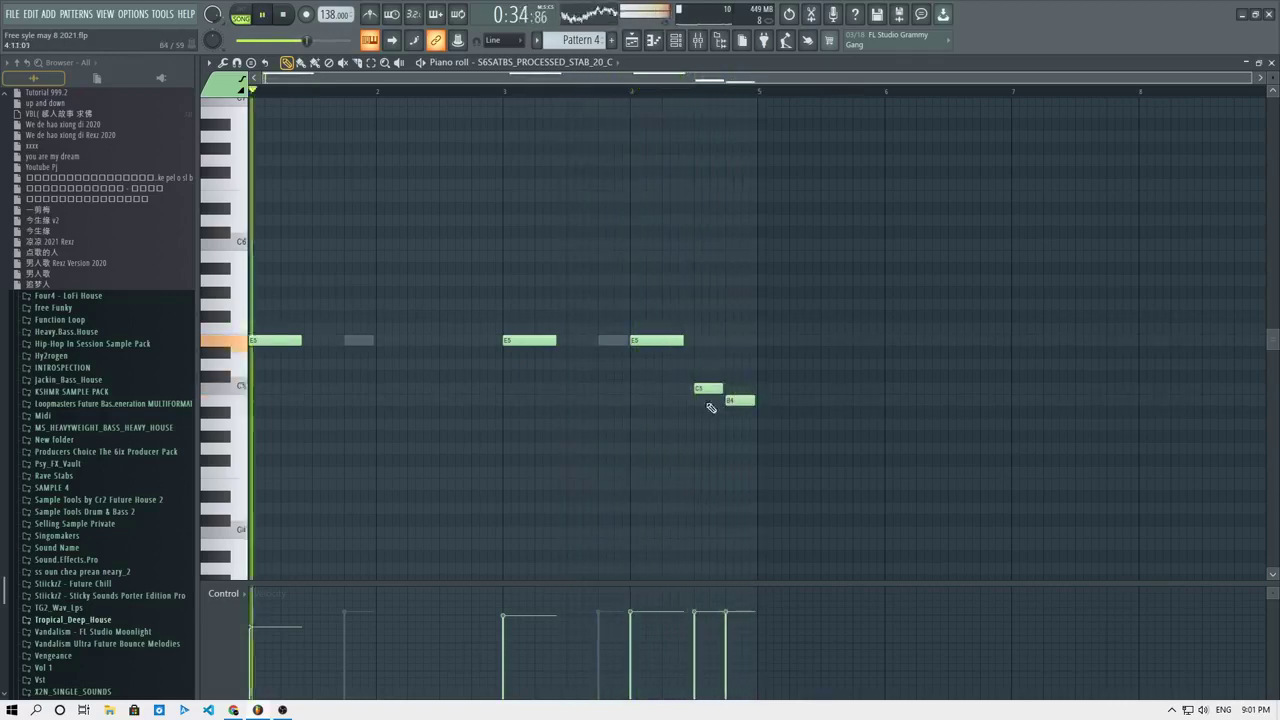
mouse_move(708, 389)
mouse_down()
mouse_move(715, 402)
mouse_move(739, 389)
mouse_move(709, 403)
mouse_up()
click(635, 93)
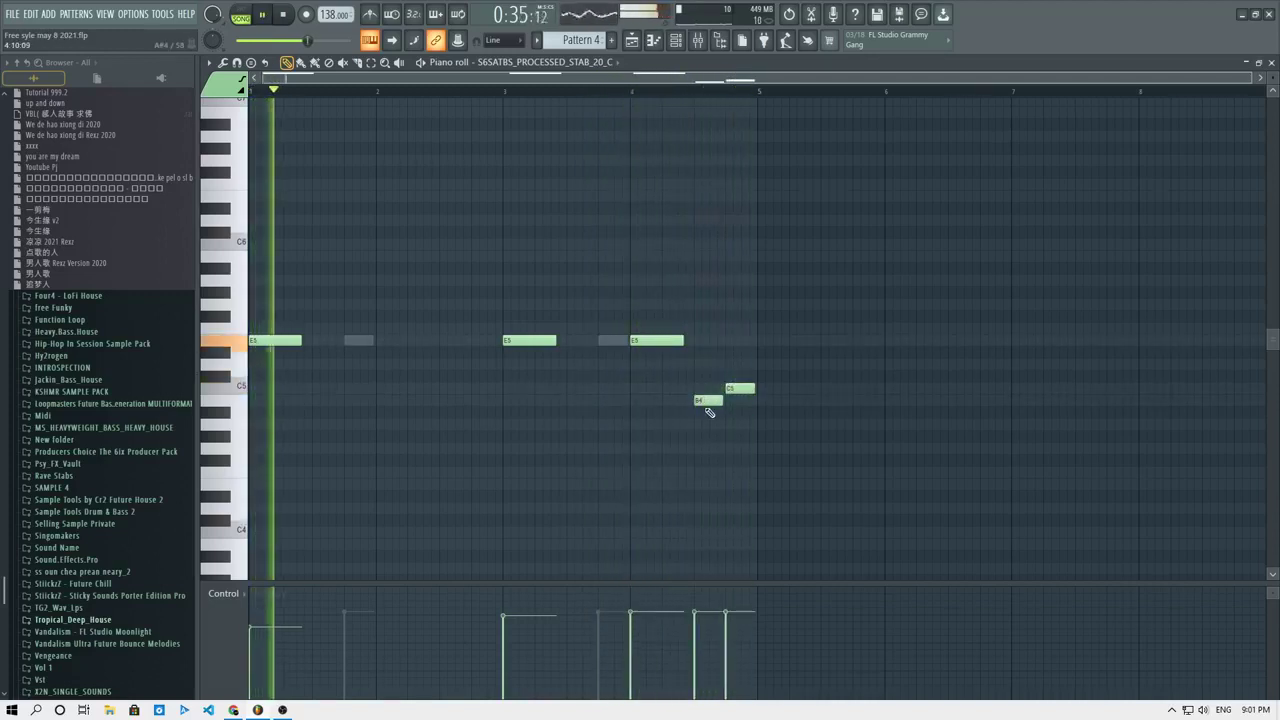
drag(744, 632, 695, 633)
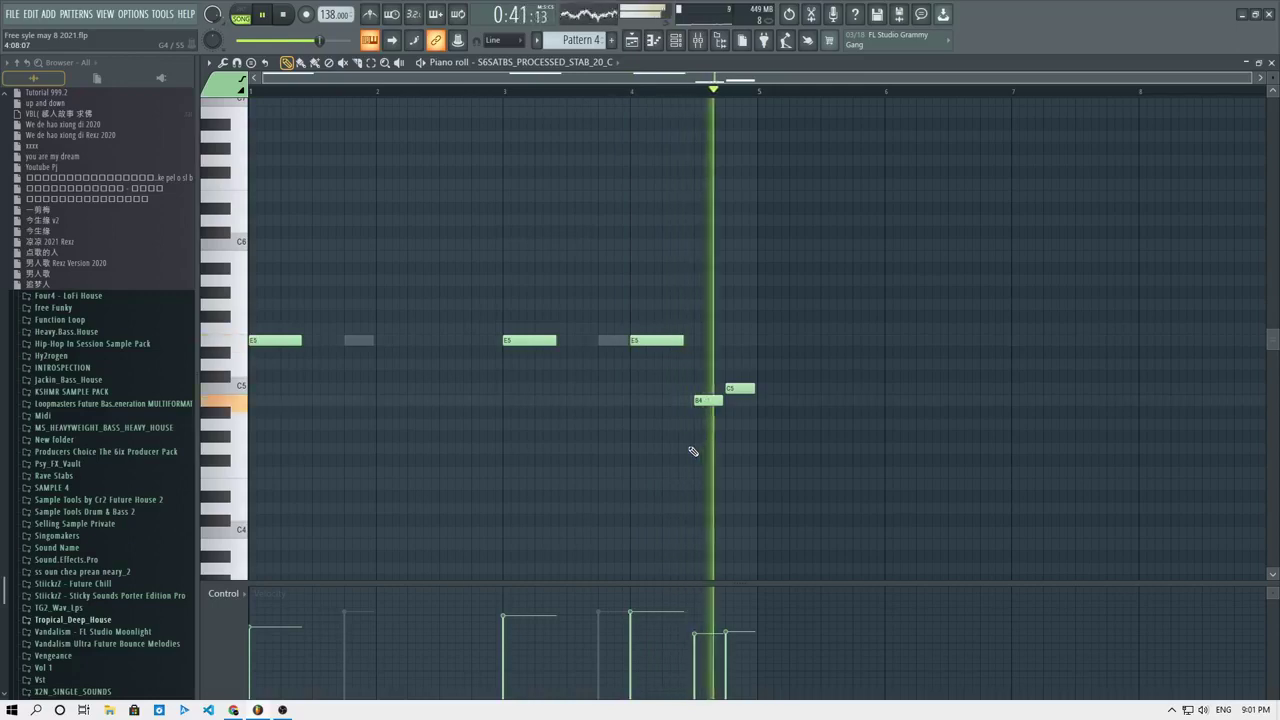
Delete bar 4's B4 and replace the C5 at step 13 with an F#5.
right_click(707, 401)
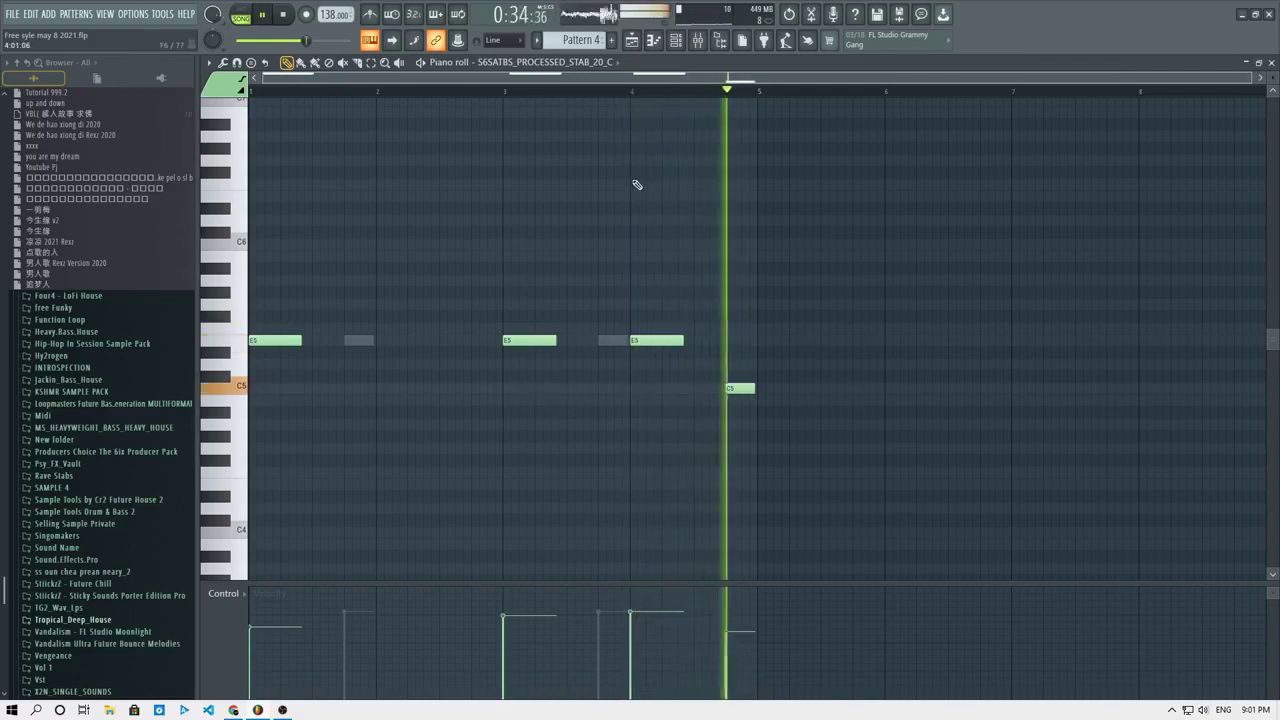
key(space)
right_click(740, 388)
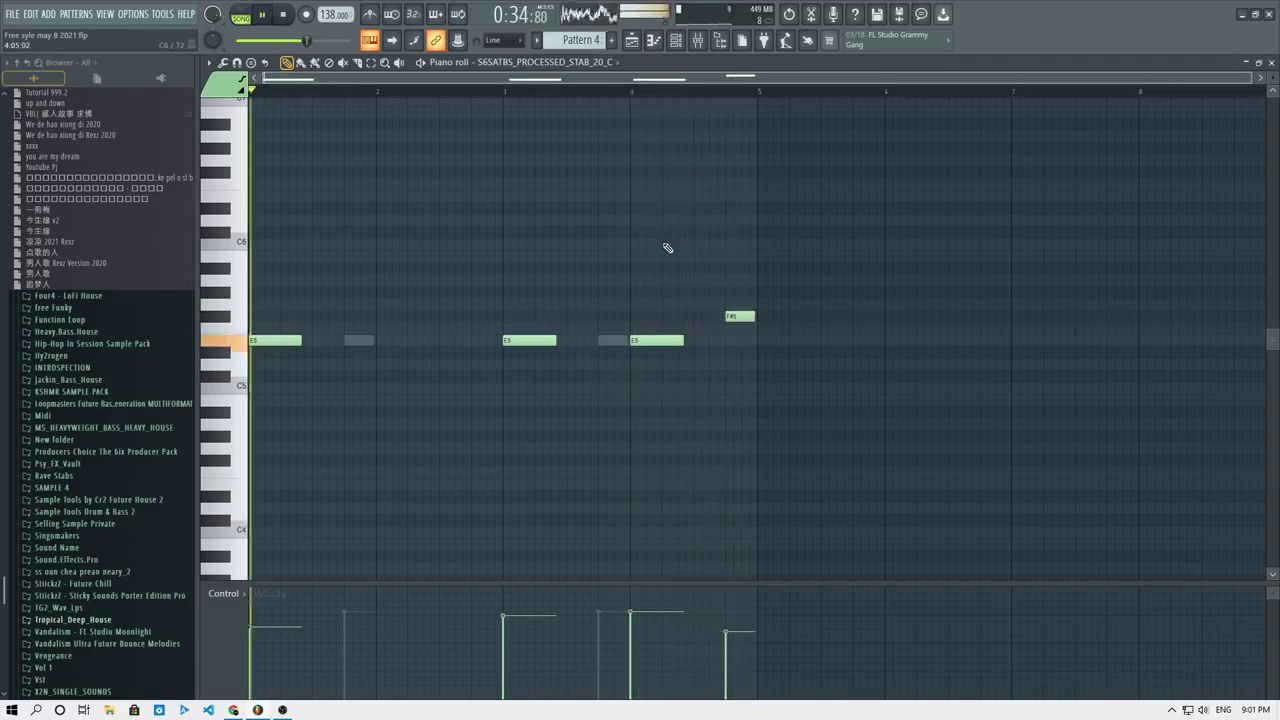
Duplicate the two Pattern 6 clips on Track 14 to bars 25 and 29 of the playlist.
click(635, 41)
scroll(690, 292, down, 2)
drag(826, 446, 858, 463)
scroll(890, 413, down, 5)
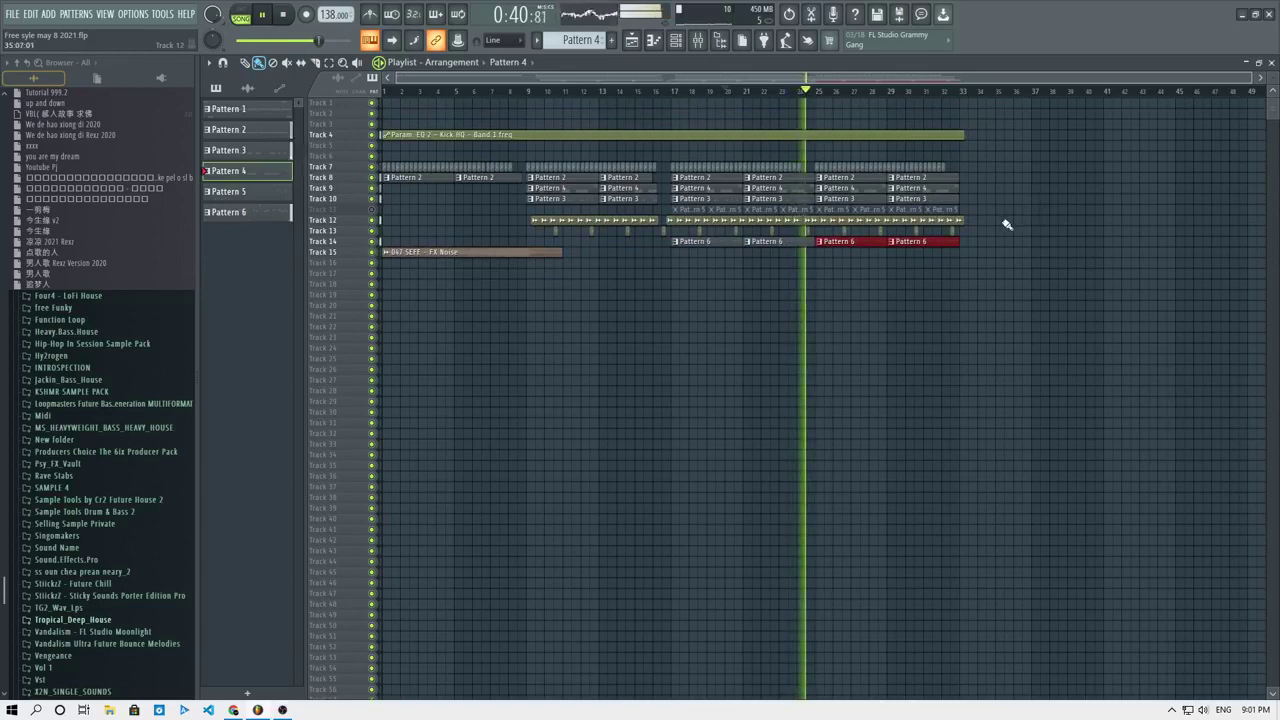
Move the HBH_Clap_4 clip at step 7 of bar 24 to step 9, add a second one at step 11, and play the transition.
scroll(818, 296, up, 4)
key(space)
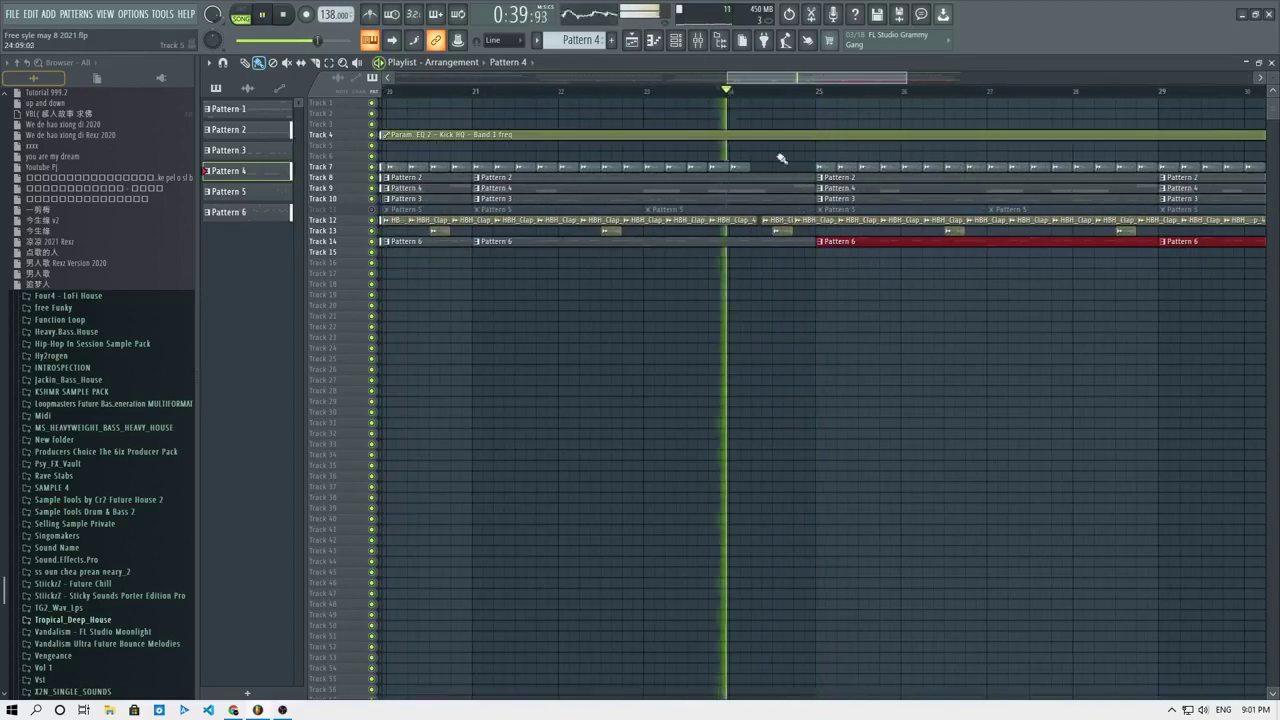
scroll(782, 160, up, 4)
key(space)
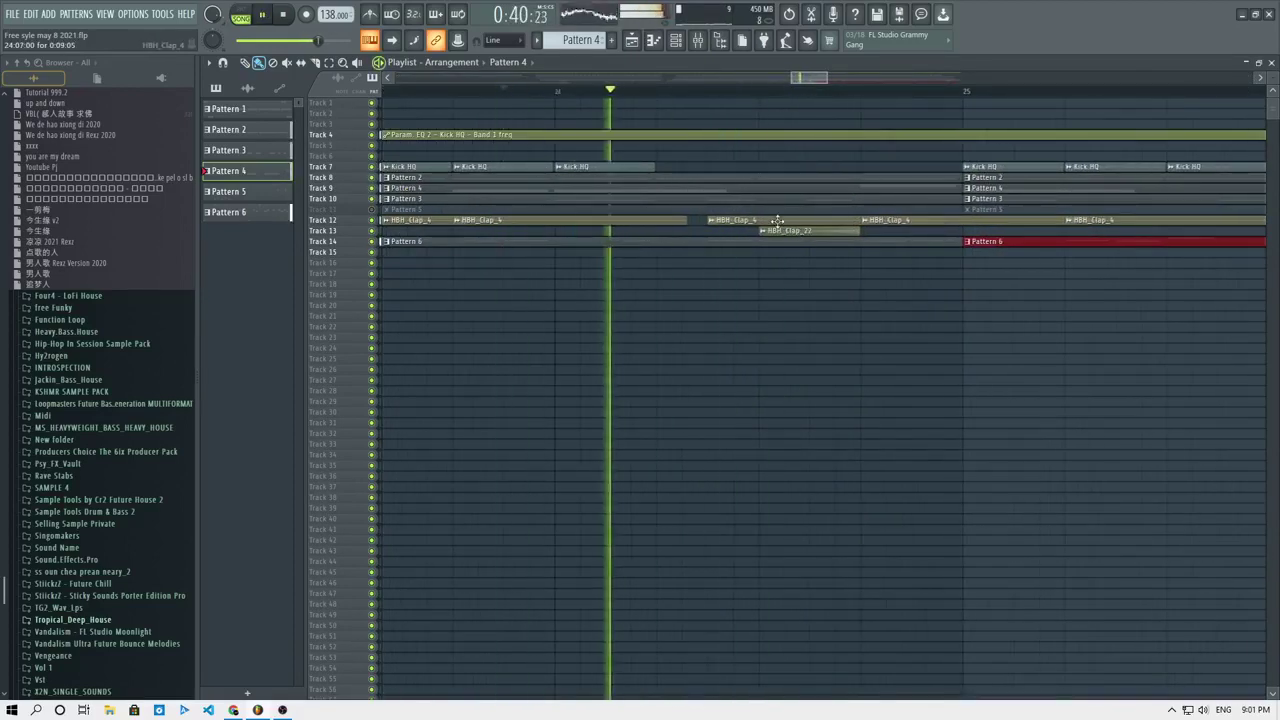
click(762, 218)
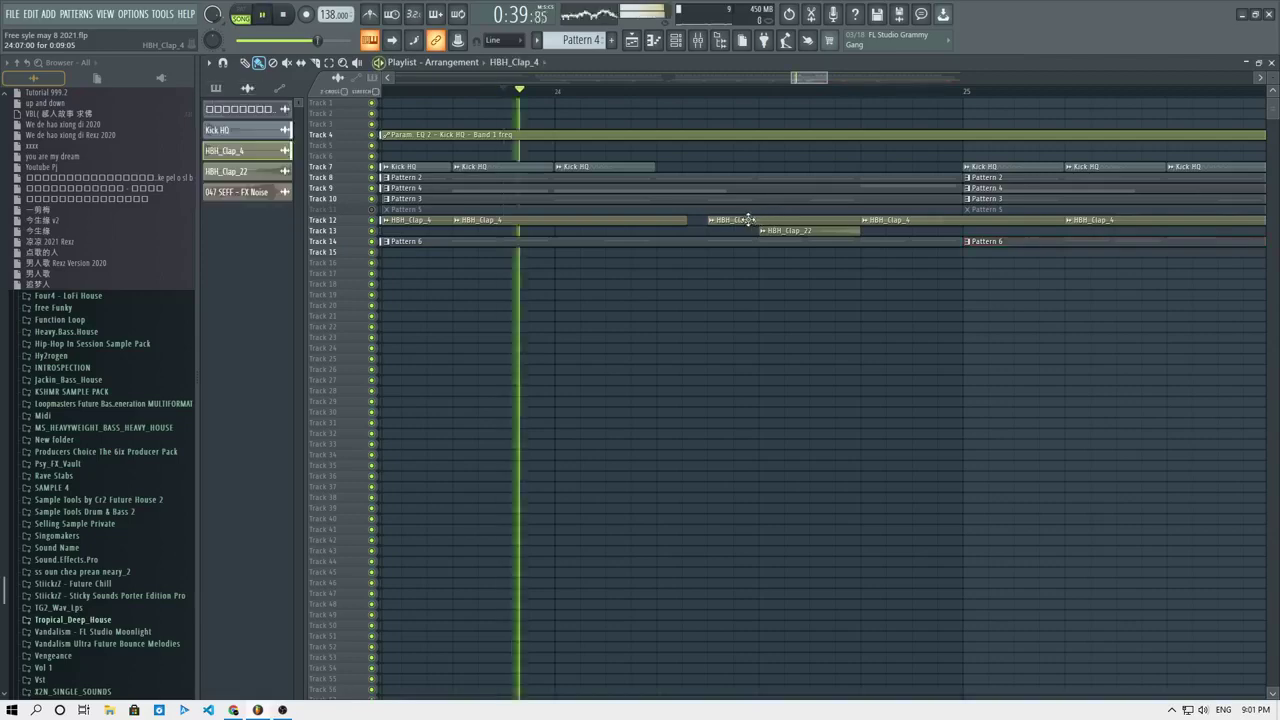
drag(748, 220, 816, 217)
key(space)
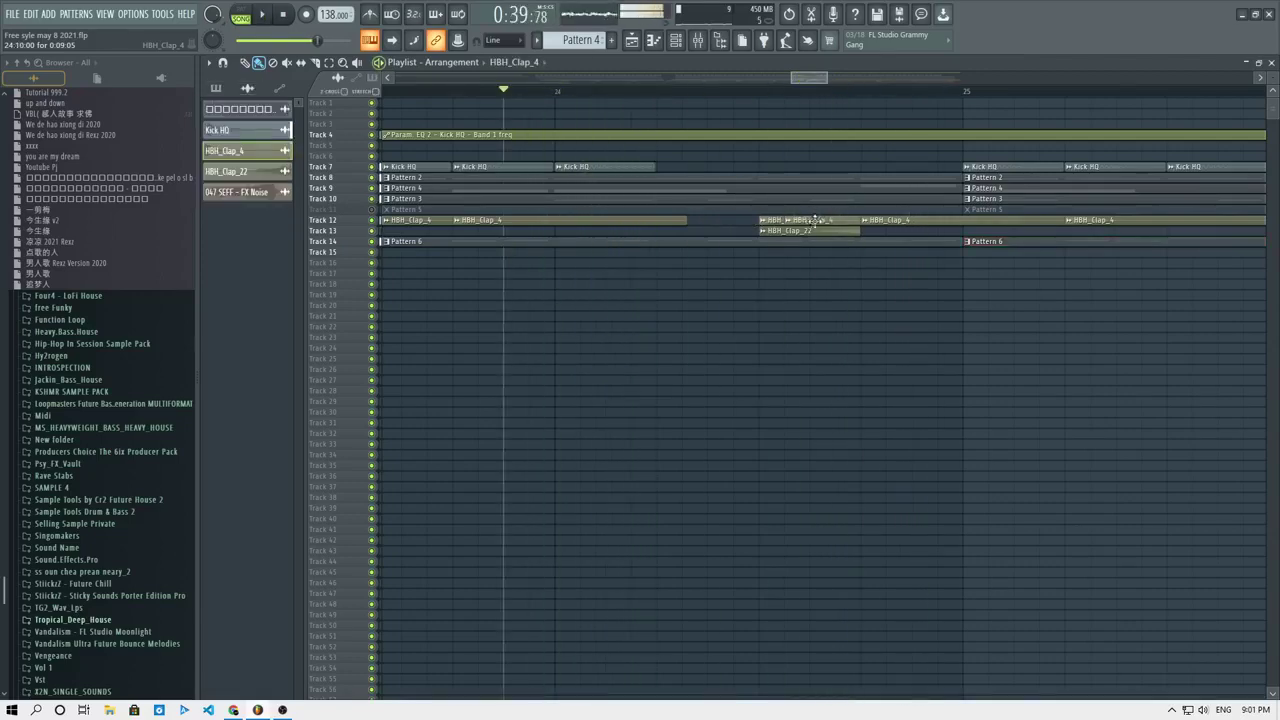
key(space)
scroll(820, 222, down, 3)
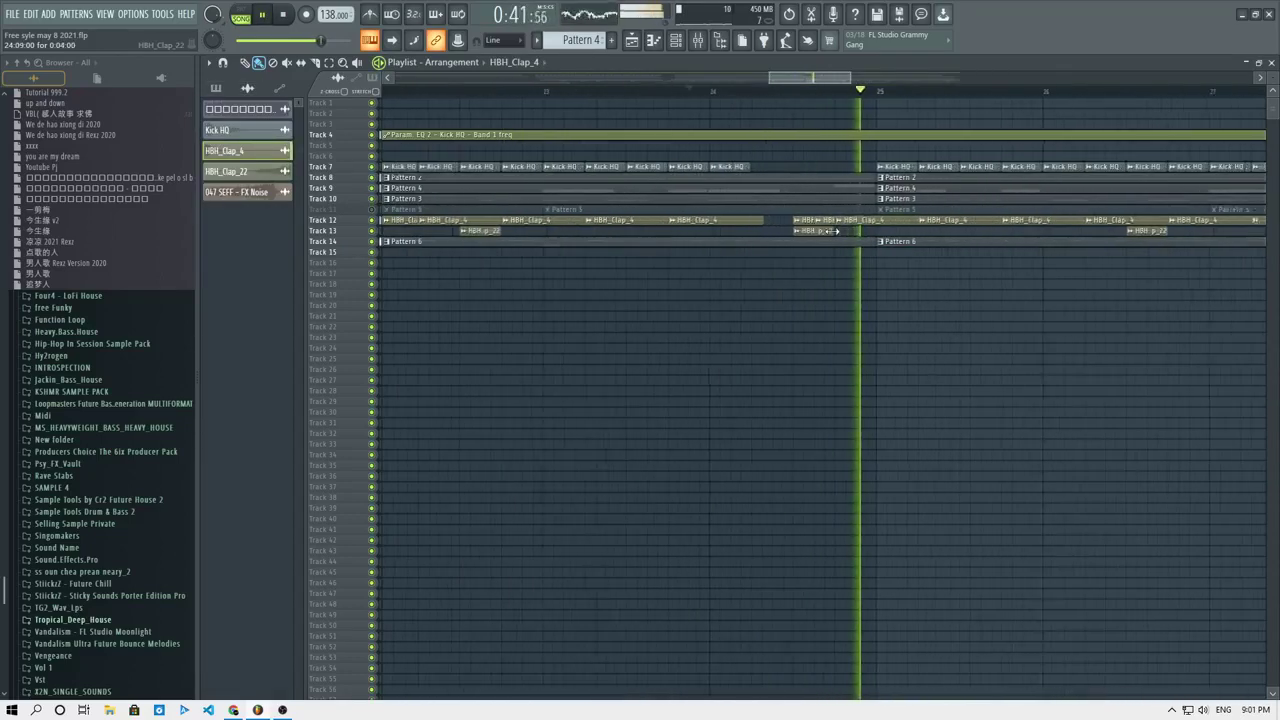
scroll(834, 229, up, 1)
key(space)
key(space)
Try deleting the HBH_Clap_4 clip at step 11 of bar 24, undo the deletion, and replay the transition.
click(816, 220)
right_click(822, 219)
key(ctrl+z)
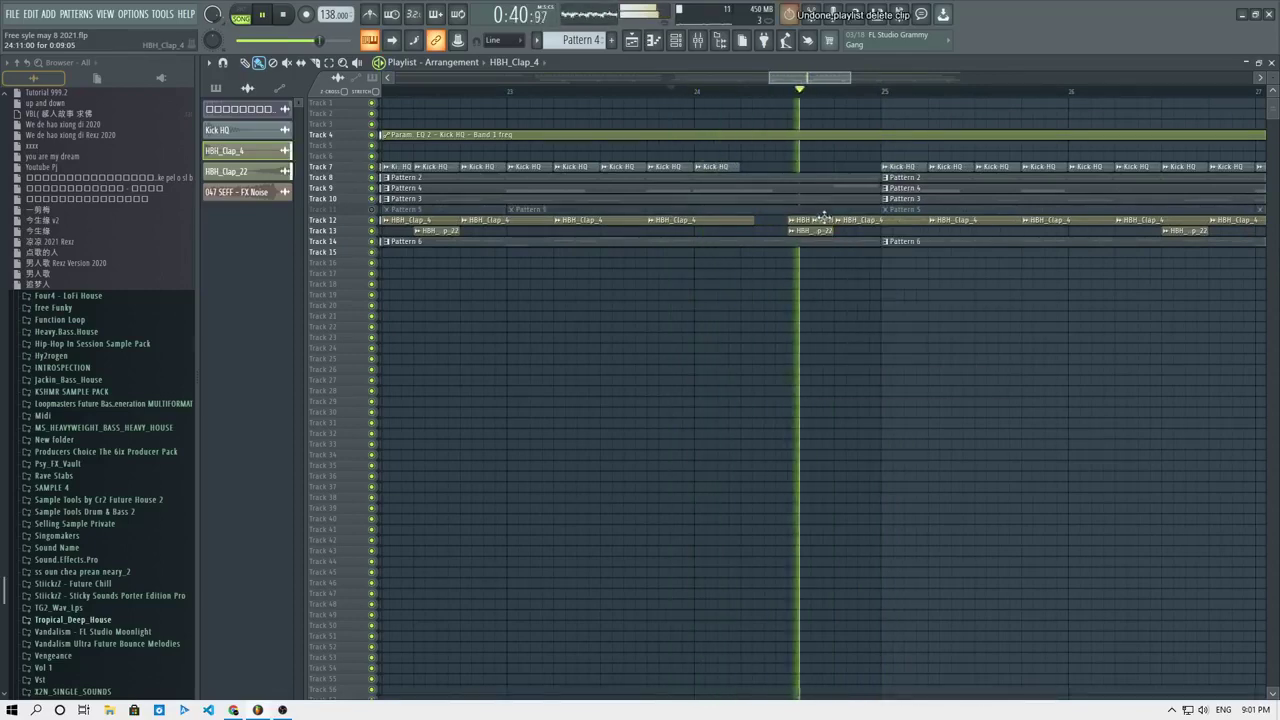
key(space)
scroll(831, 260, down, 2)
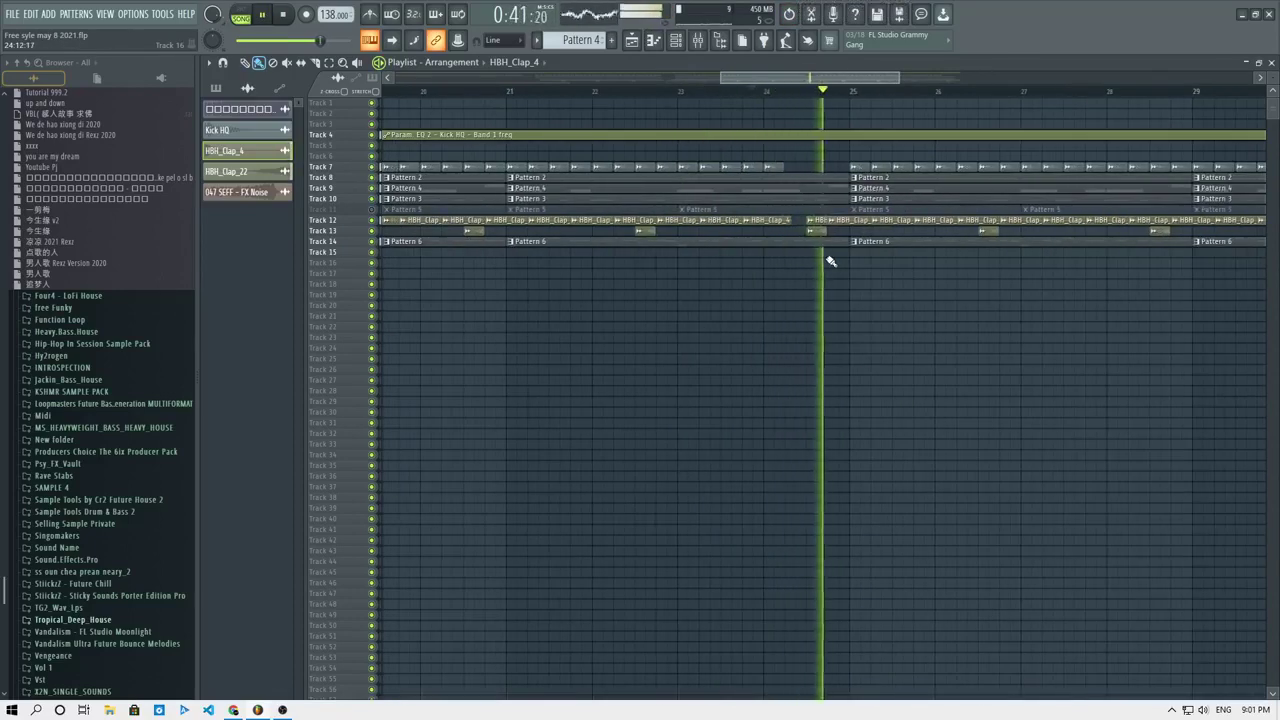
Stop playback at the arrangement's second half and restart the song from the beginning.
scroll(831, 260, down, 4)
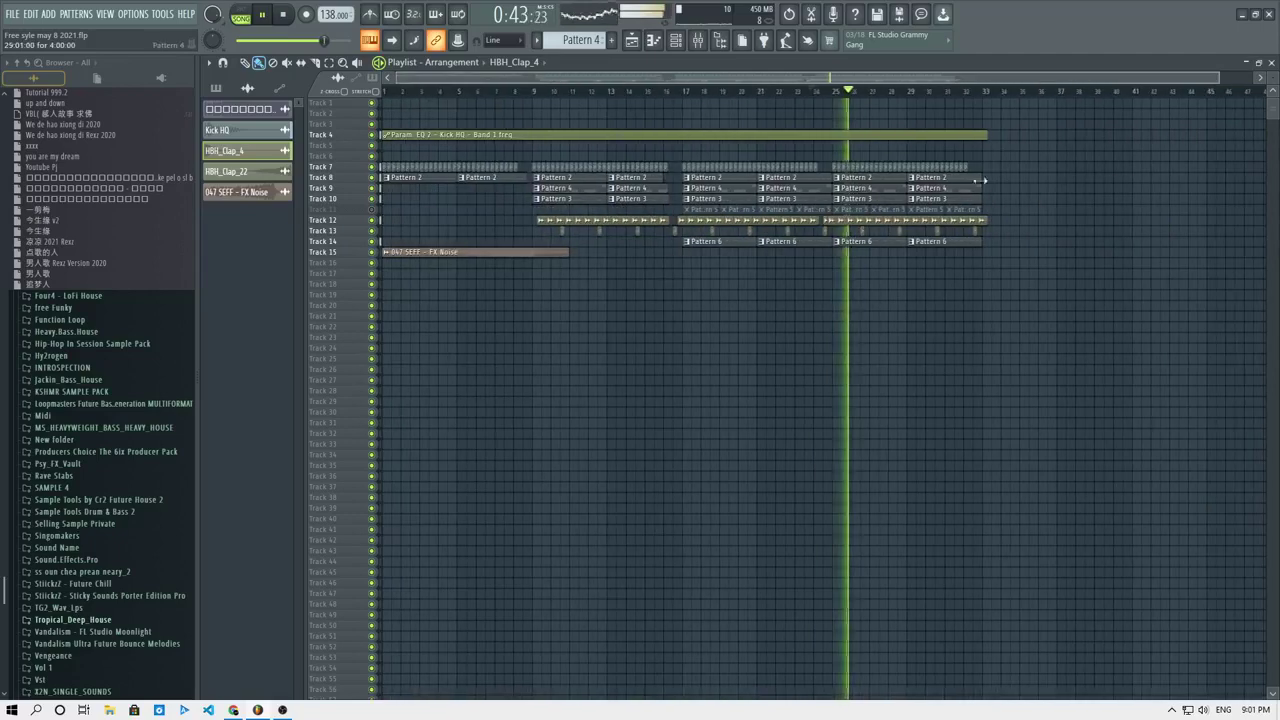
scroll(831, 260, up, 3)
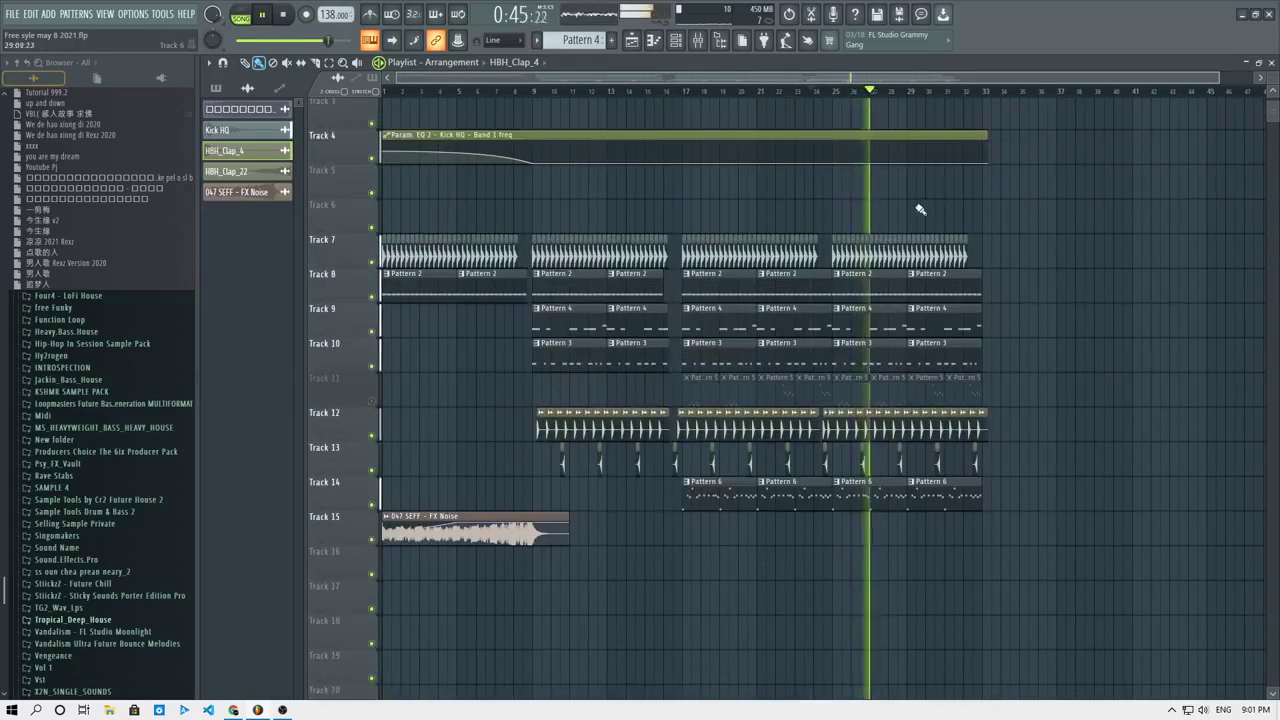
key(space)
scroll(903, 200, down, 2)
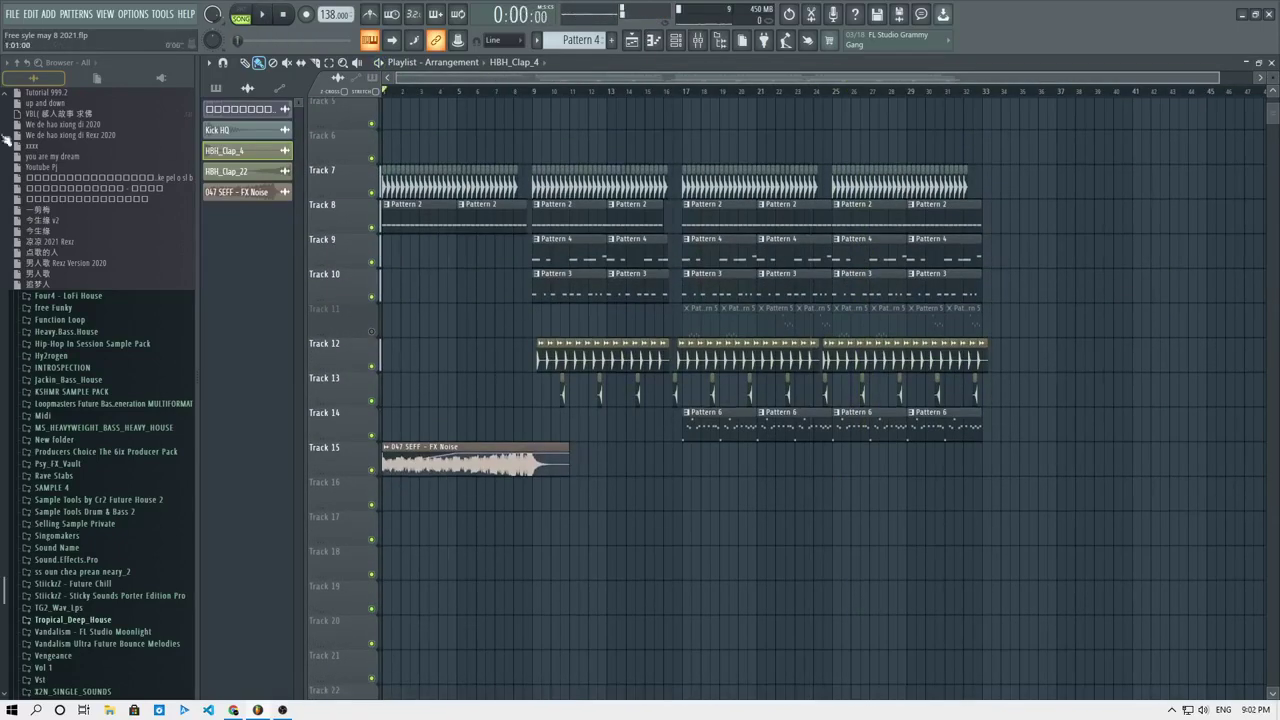
key(space)
Move the Param. EQ 2 - Kick HQ - Band 1 freq automation clip from Track 4 down to Track 6.
scroll(555, 313, up, 1)
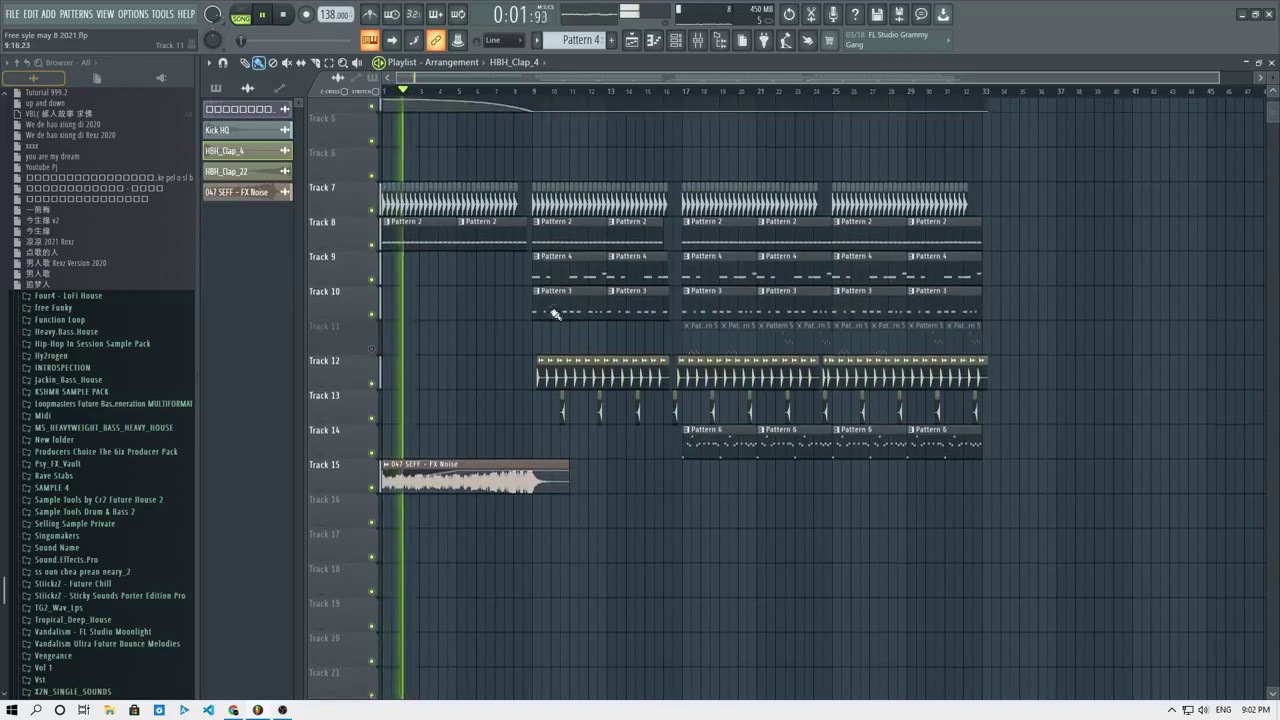
scroll(794, 251, up, 4)
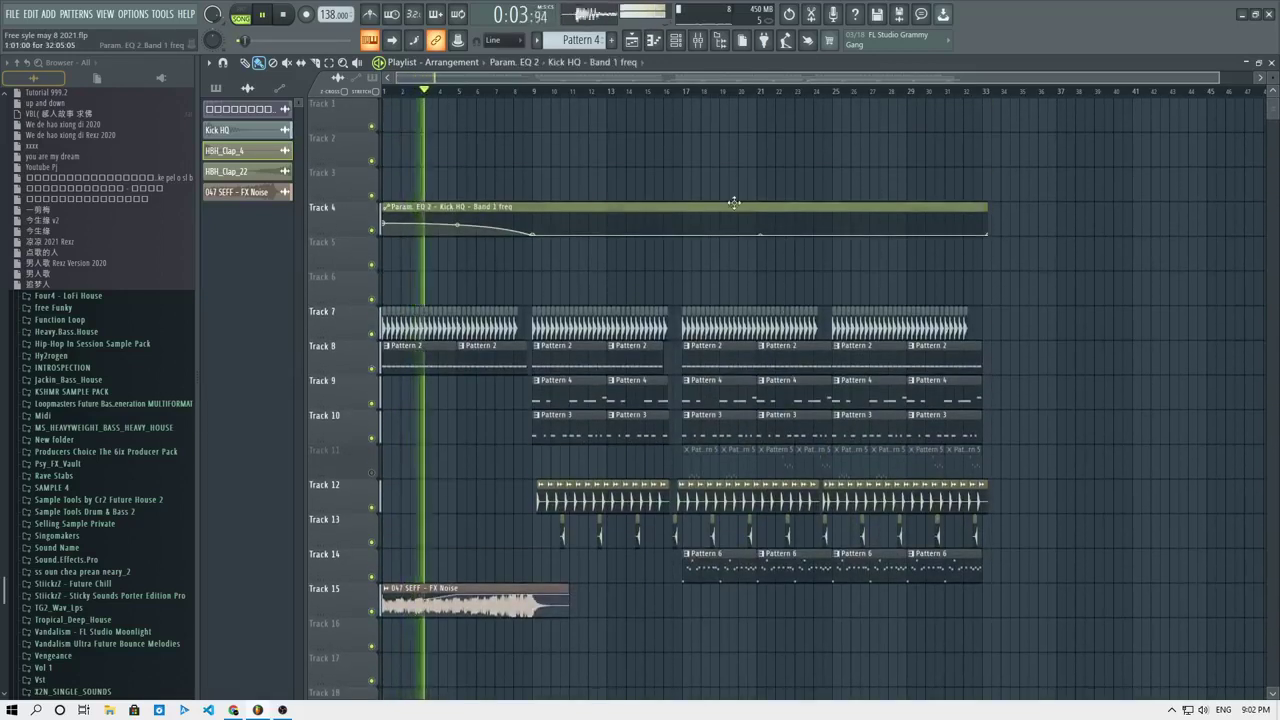
drag(734, 203, 589, 257)
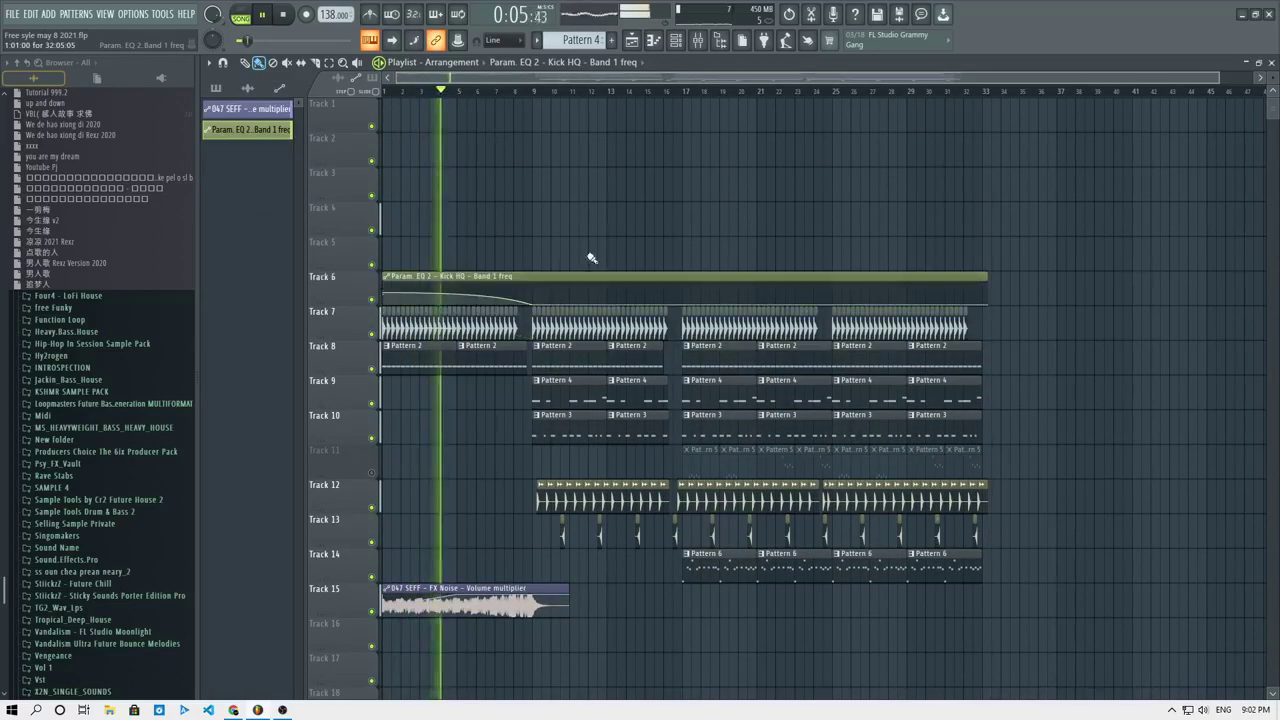
Post a goodbye comment beginning "so that enough today guys" on the Facebook live video, and switch back to FL Studio.
click(259, 708)
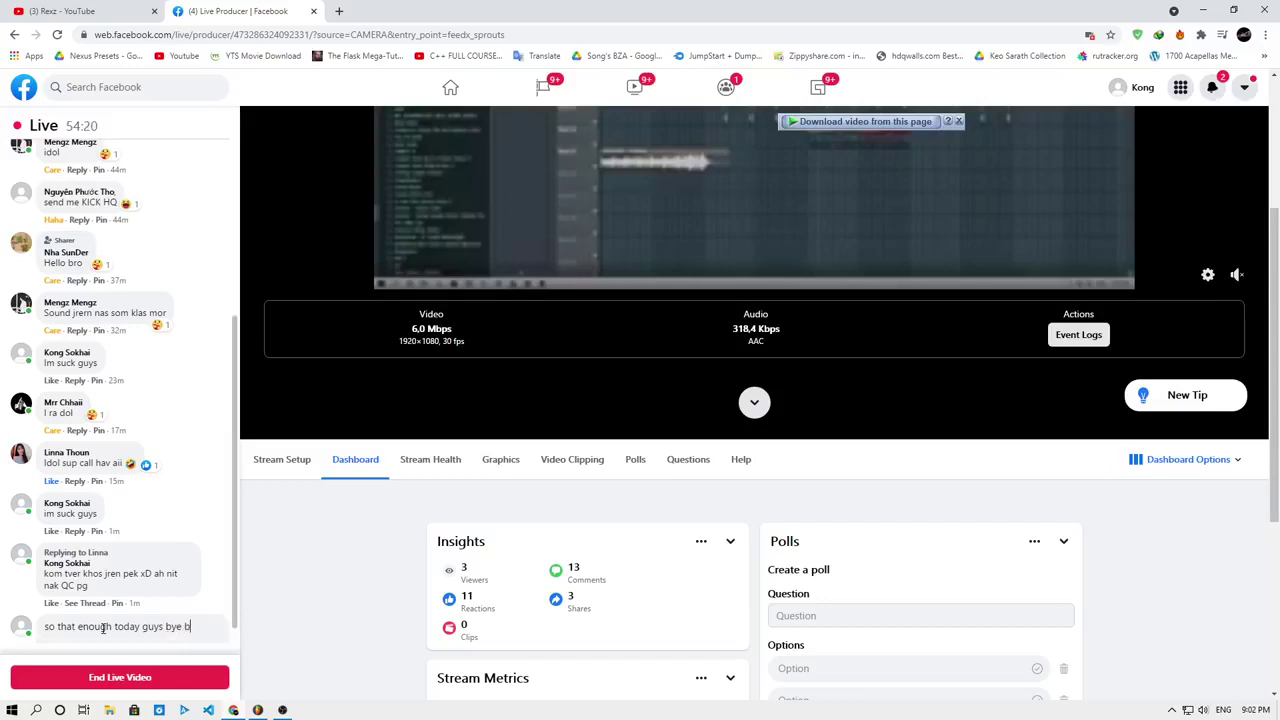
key(Return)
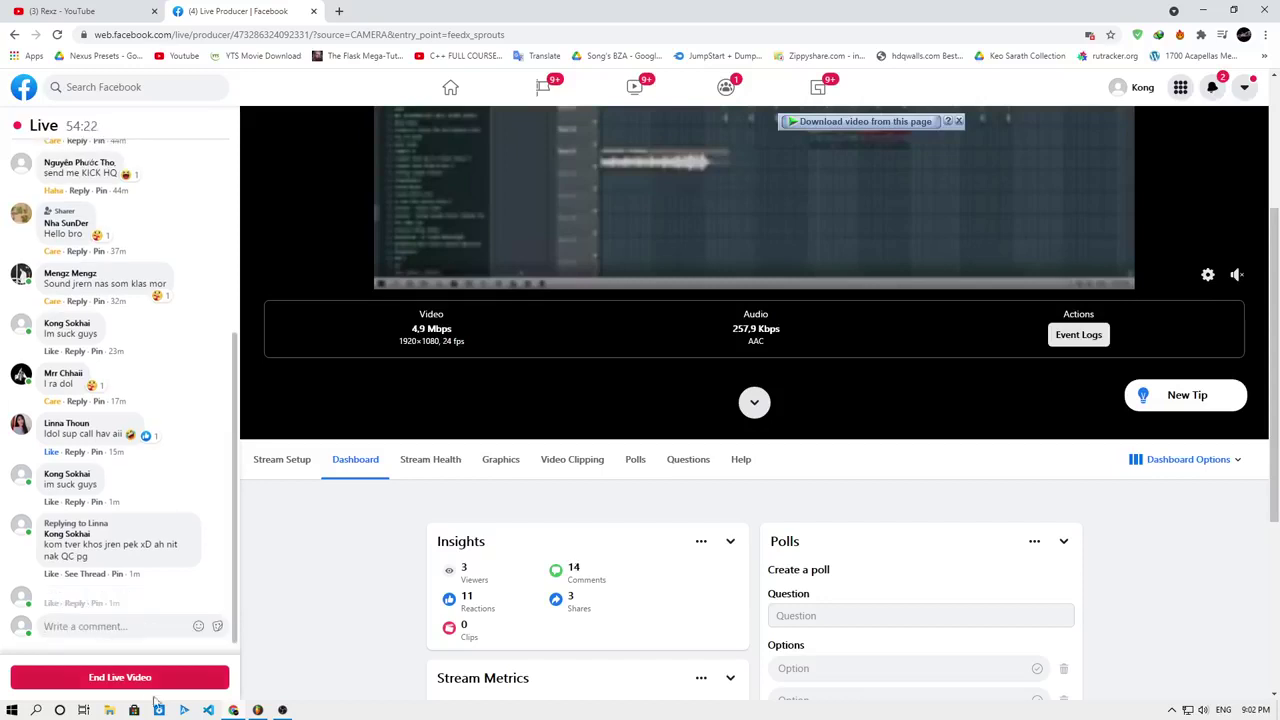
click(257, 710)
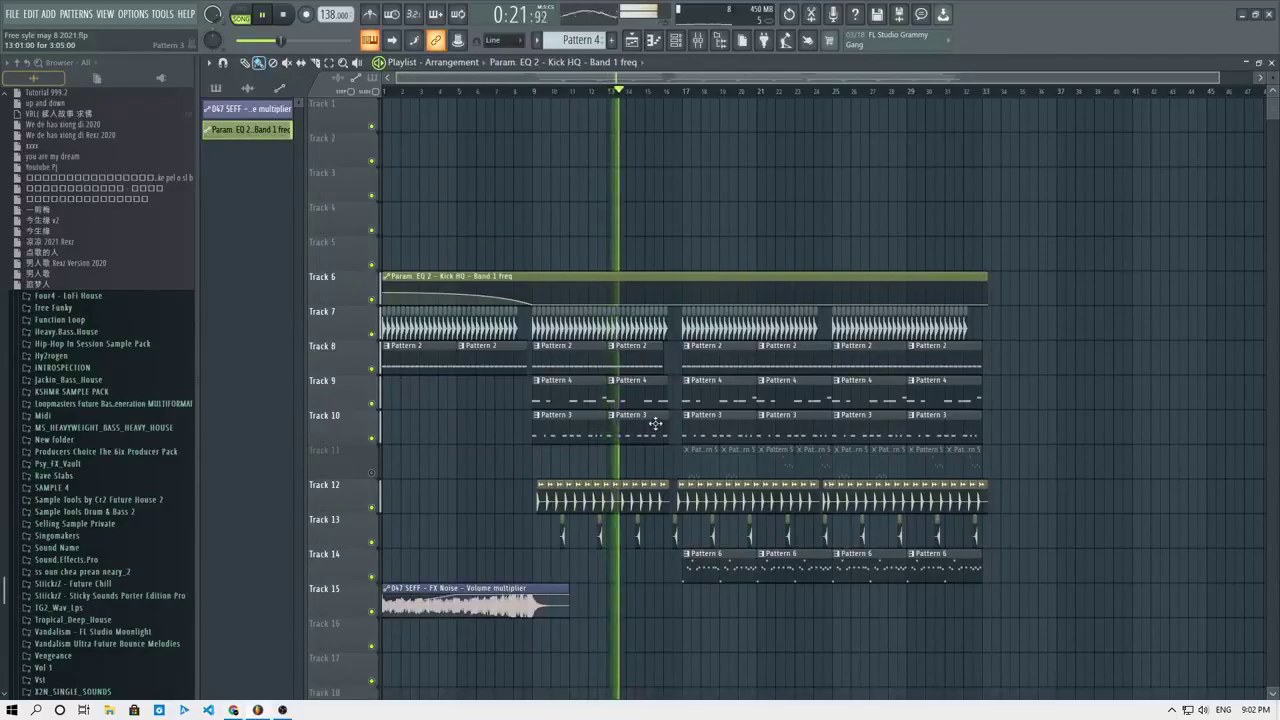
Examine the arrangement around the bar 16 to 17 transition and the Pattern 6 section while the song plays.
scroll(655, 424, down, 3)
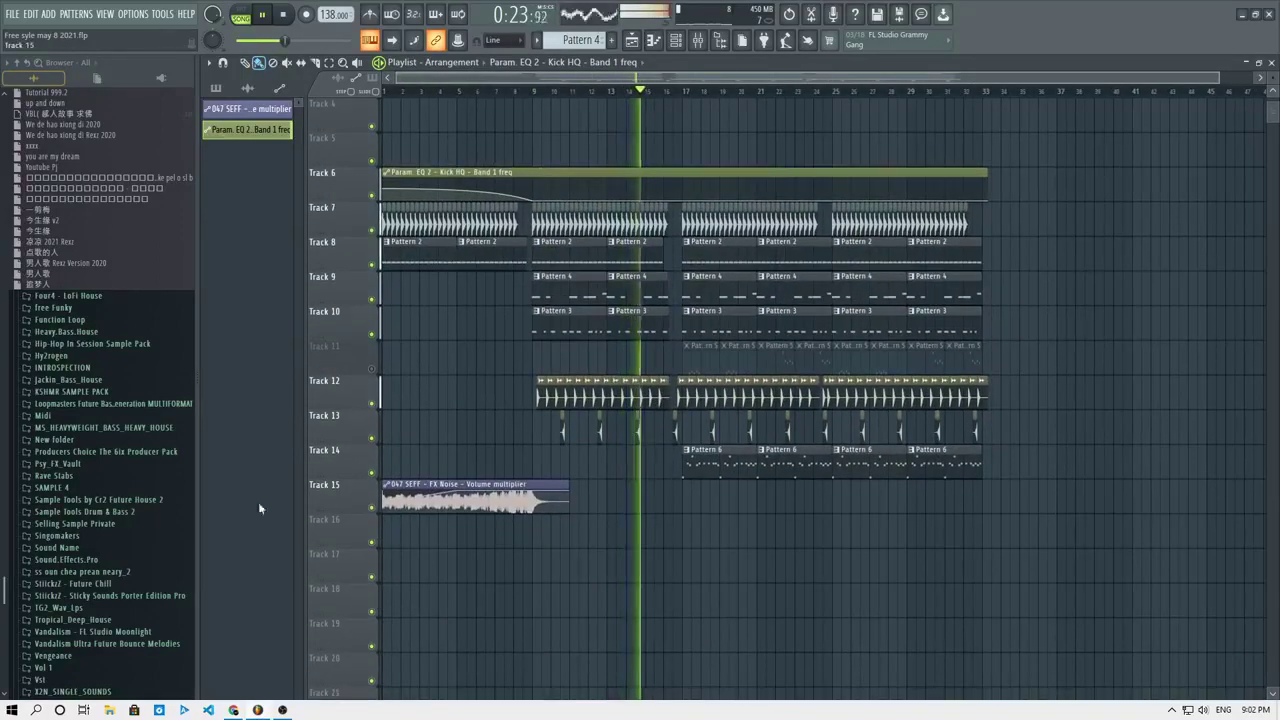
scroll(629, 460, up, 2)
scroll(739, 405, up, 5)
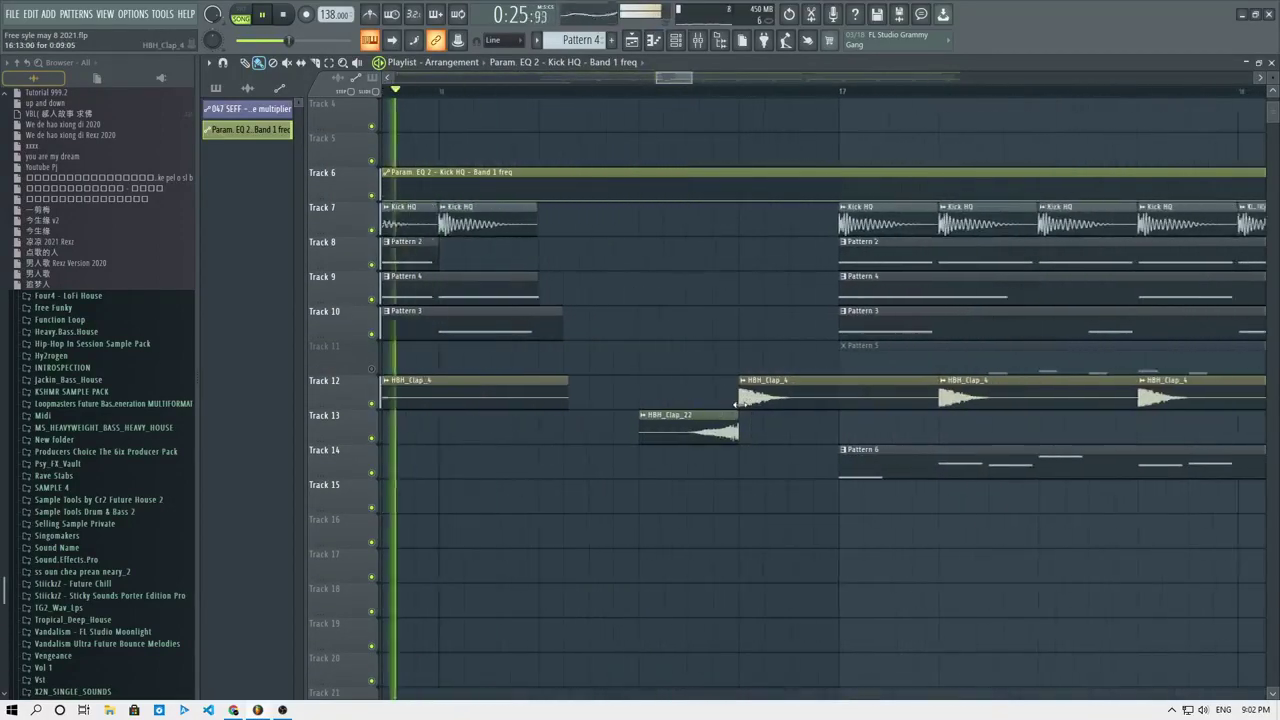
scroll(739, 405, down, 5)
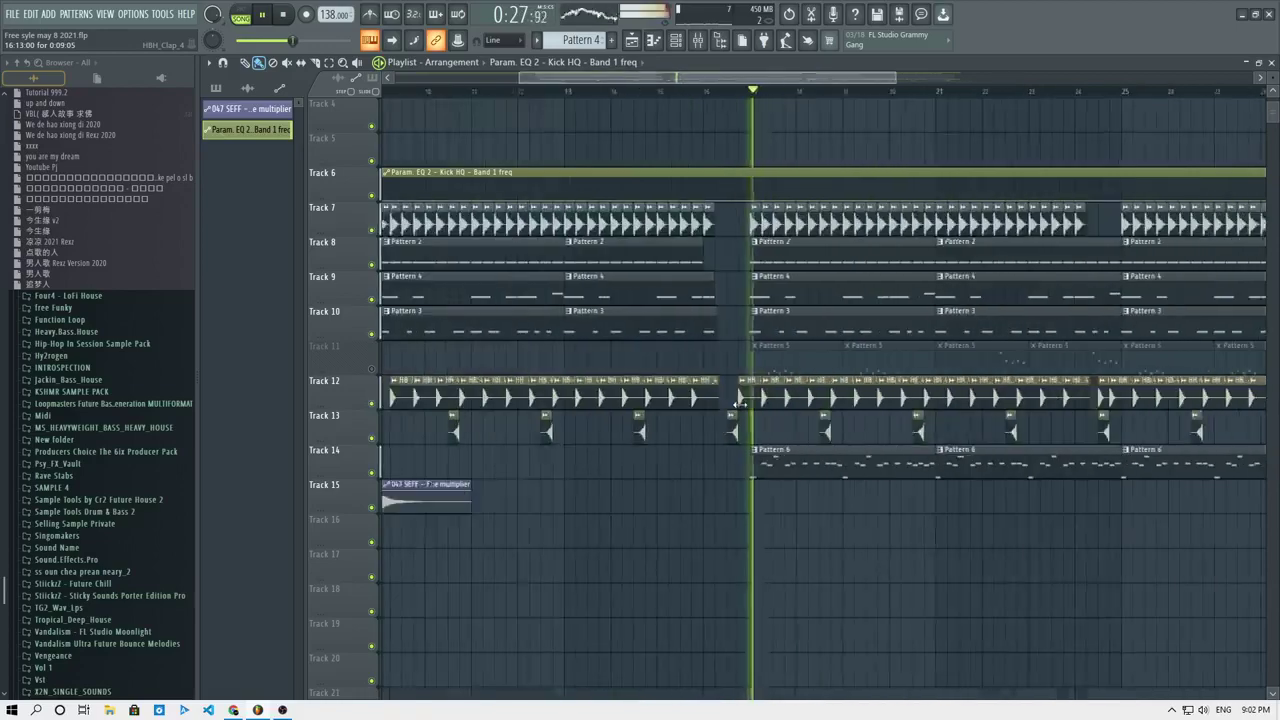
scroll(739, 405, up, 3)
scroll(739, 405, down, 1)
scroll(799, 473, down, 2)
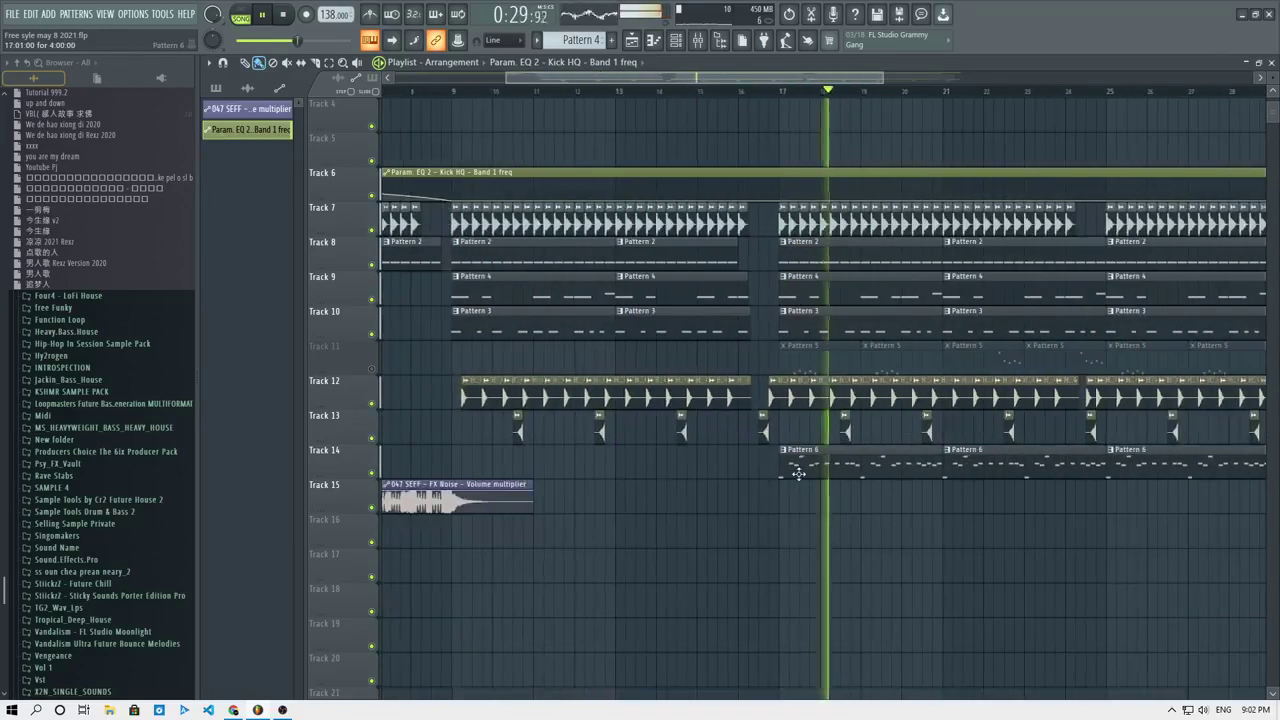
scroll(799, 473, down, 3)
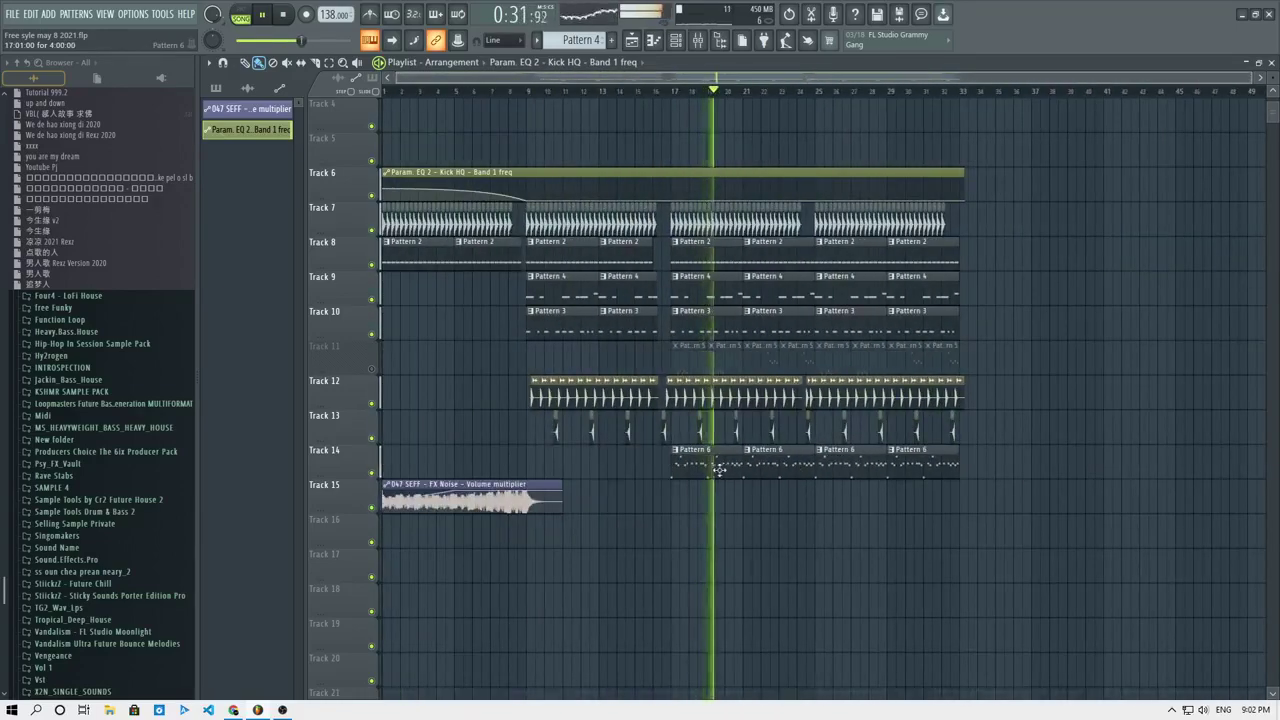
scroll(722, 473, down, 3)
scroll(724, 474, up, 4)
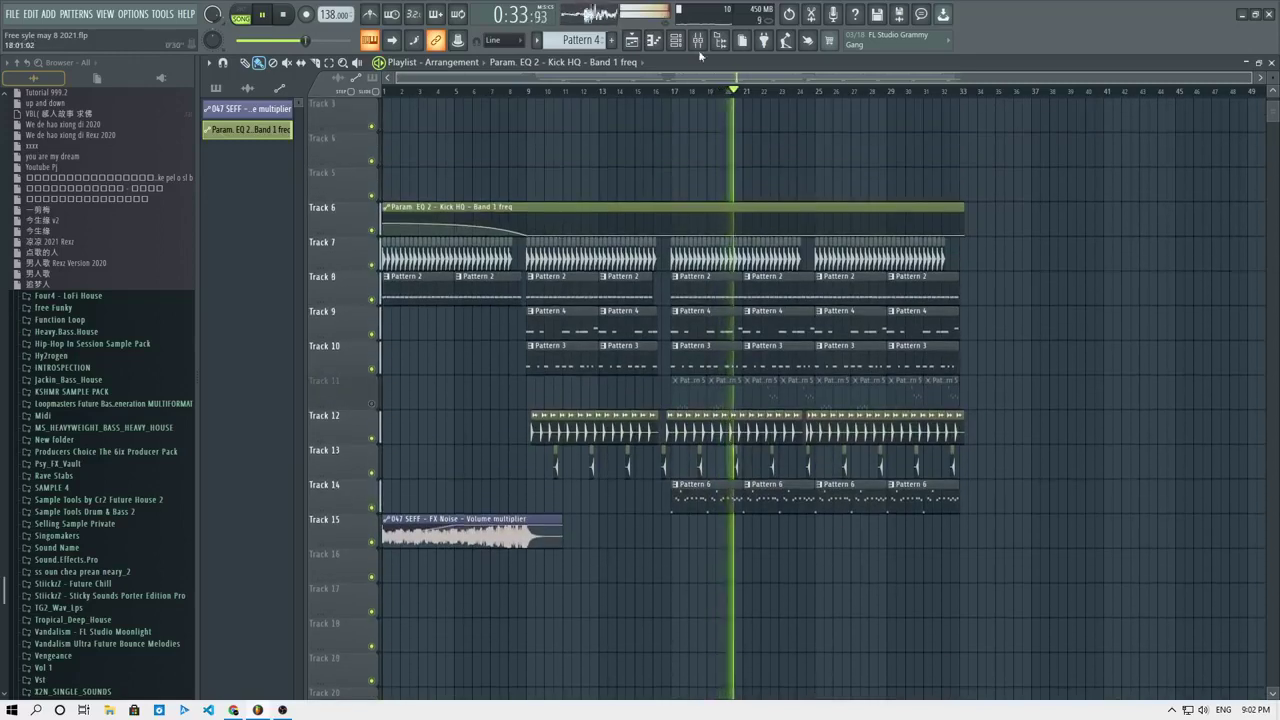
Adjust the mixer volume of the MPESS6 - Synth Shot 128 F# track and open its Fruity parametric EQ 2.
click(698, 44)
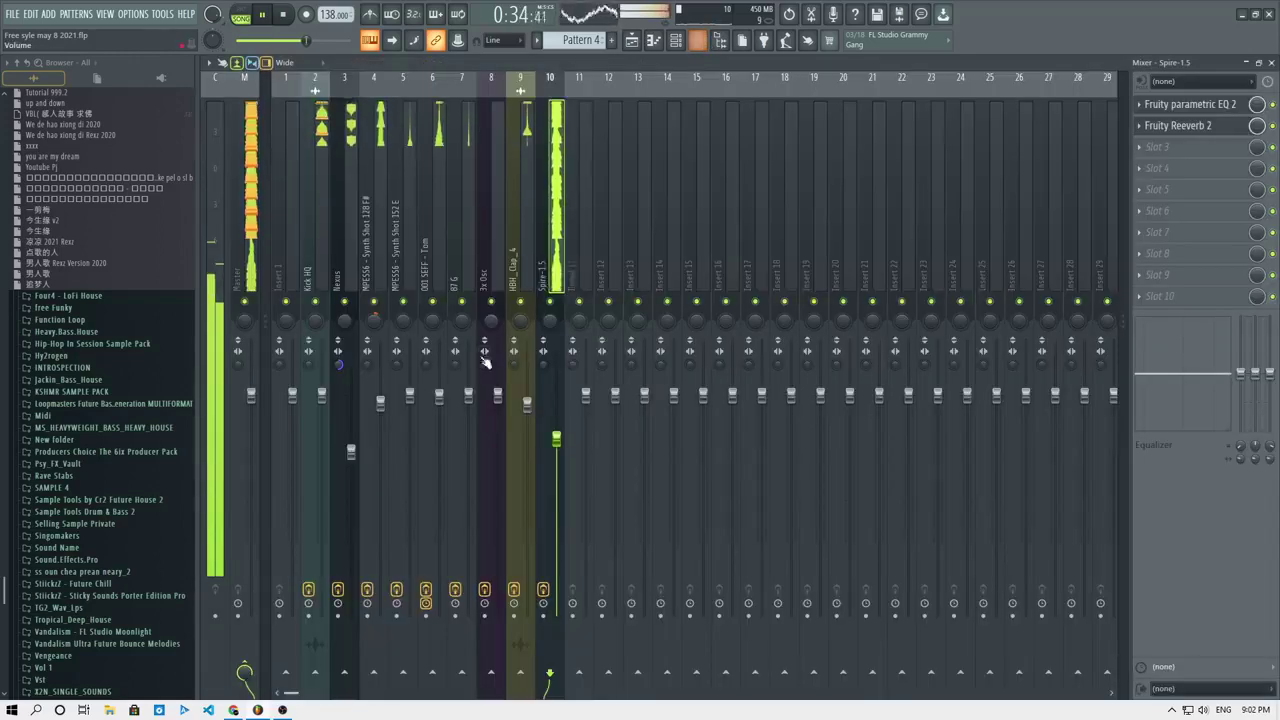
click(386, 405)
mouse_move(383, 405)
mouse_down()
mouse_move(383, 418)
mouse_move(383, 397)
mouse_up()
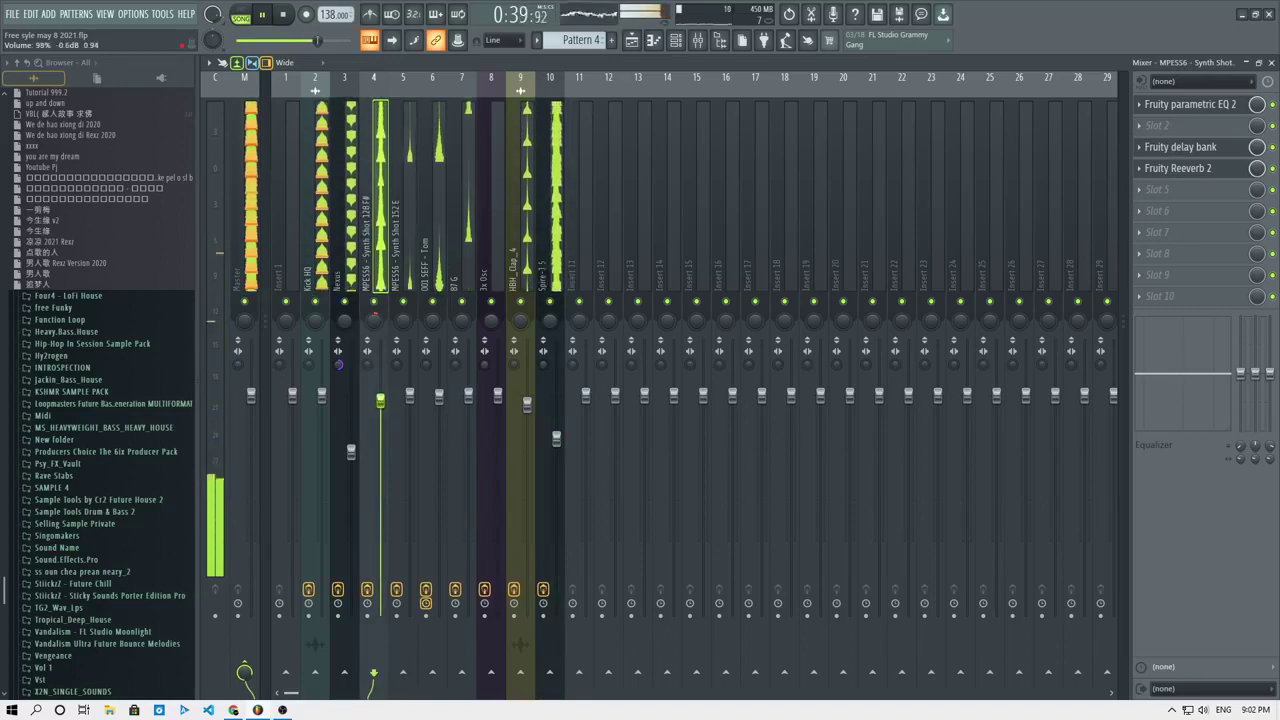
click(1190, 104)
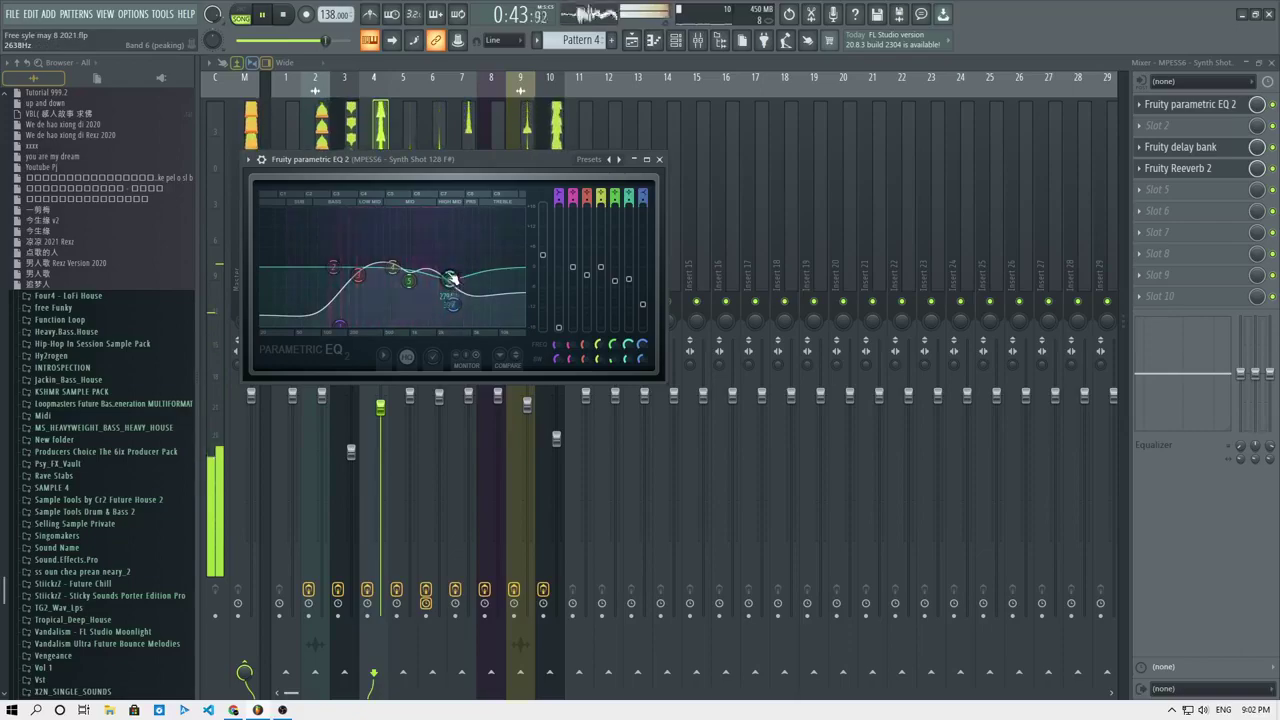
Review the final section of the playlist up to bar 33 during playback and check the Master track in the mixer.
click(645, 42)
scroll(990, 260, down, 1)
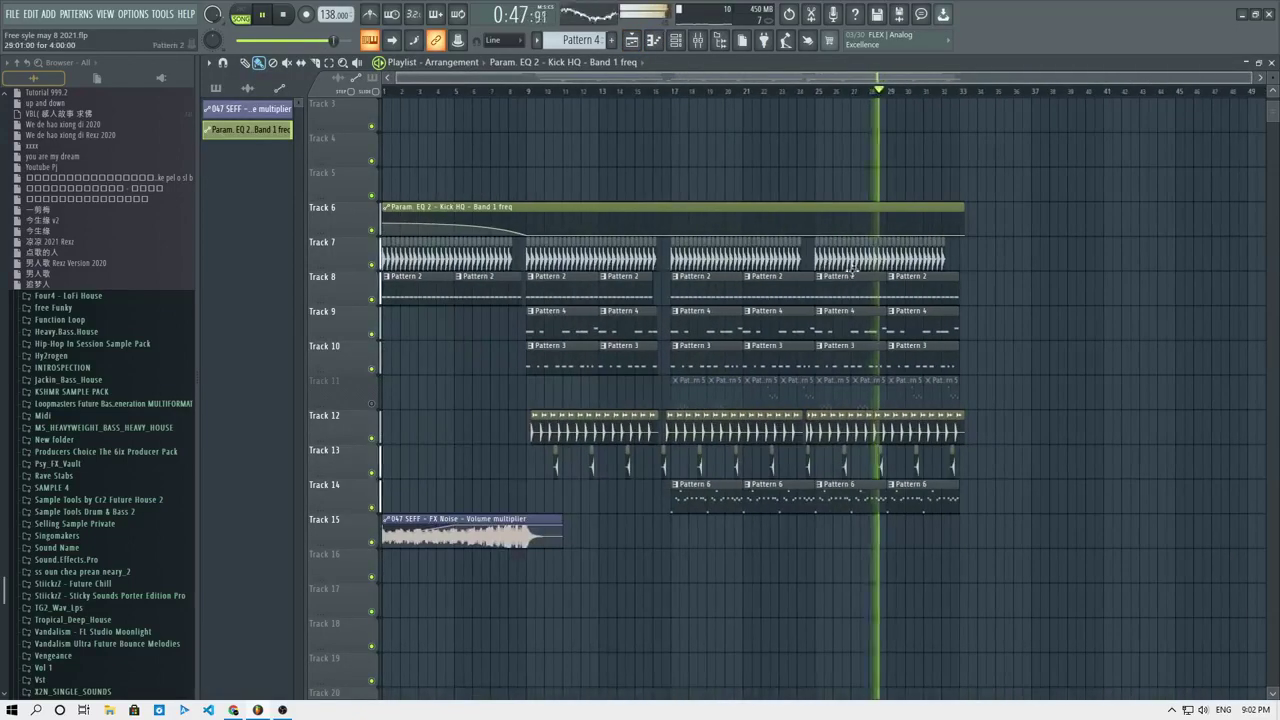
scroll(770, 193, up, 5)
scroll(686, 117, down, 5)
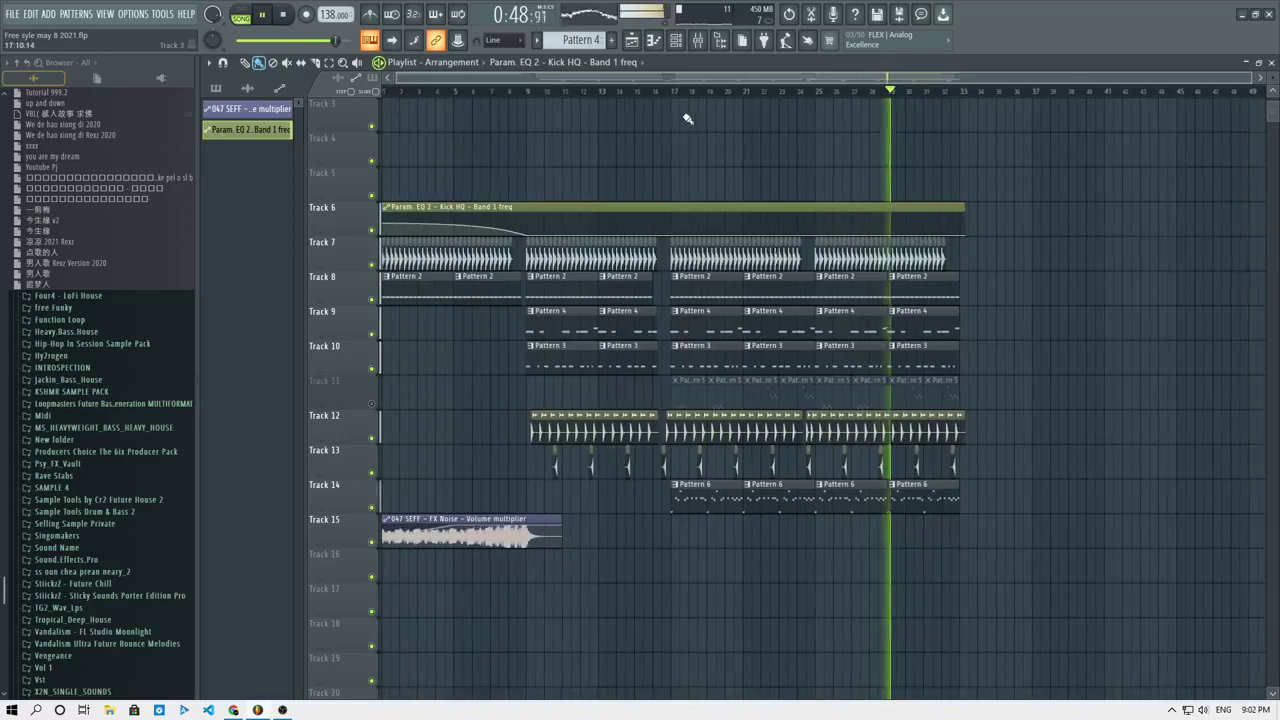
click(716, 44)
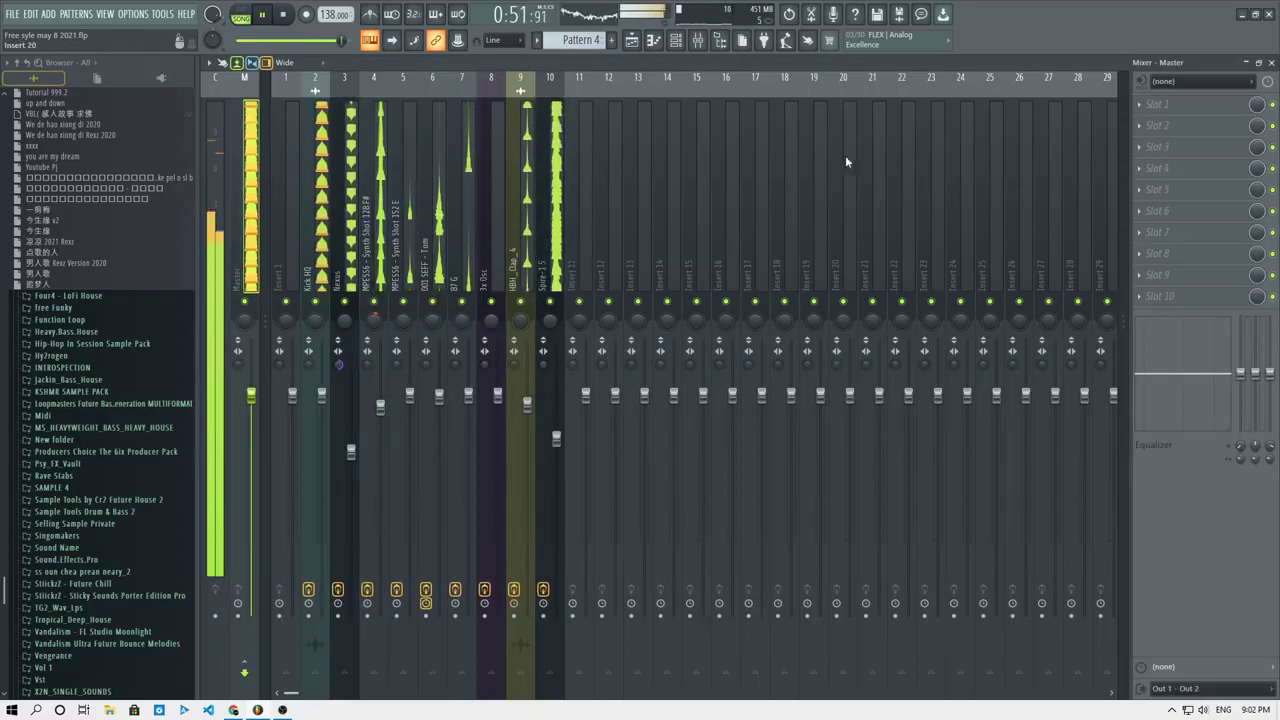
click(631, 42)
scroll(1004, 320, up, 2)
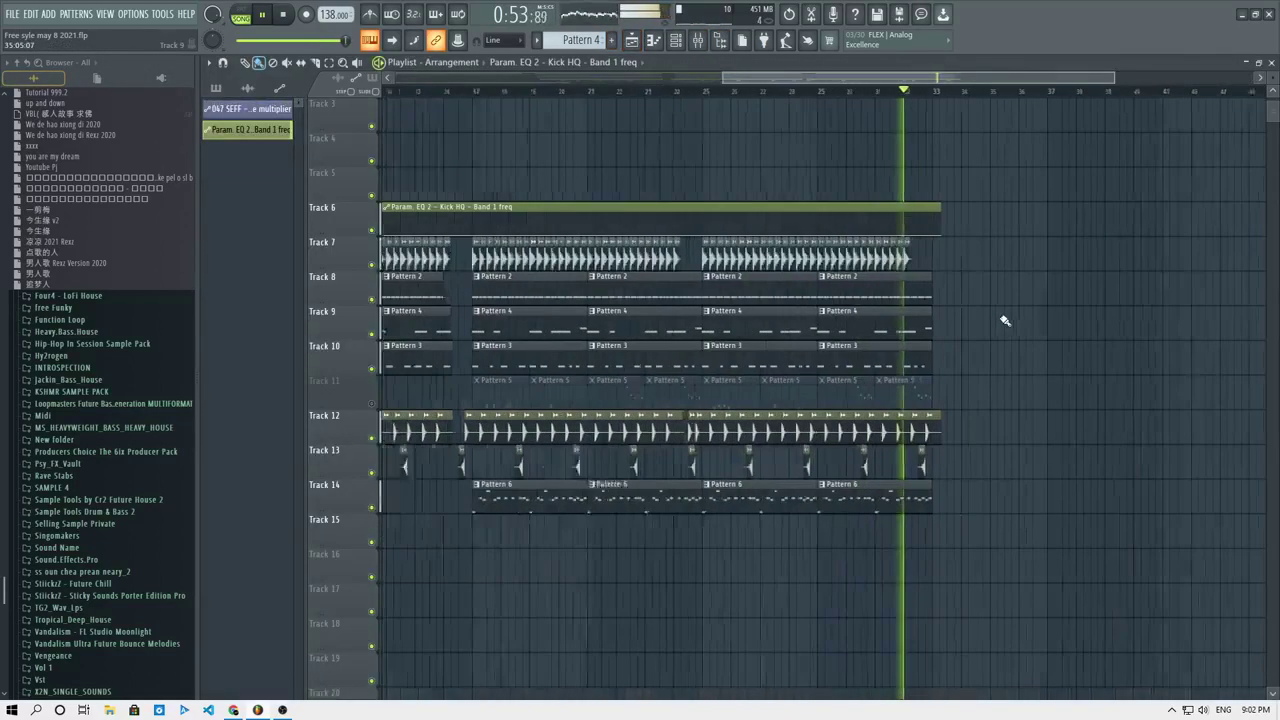
scroll(924, 333, down, 2)
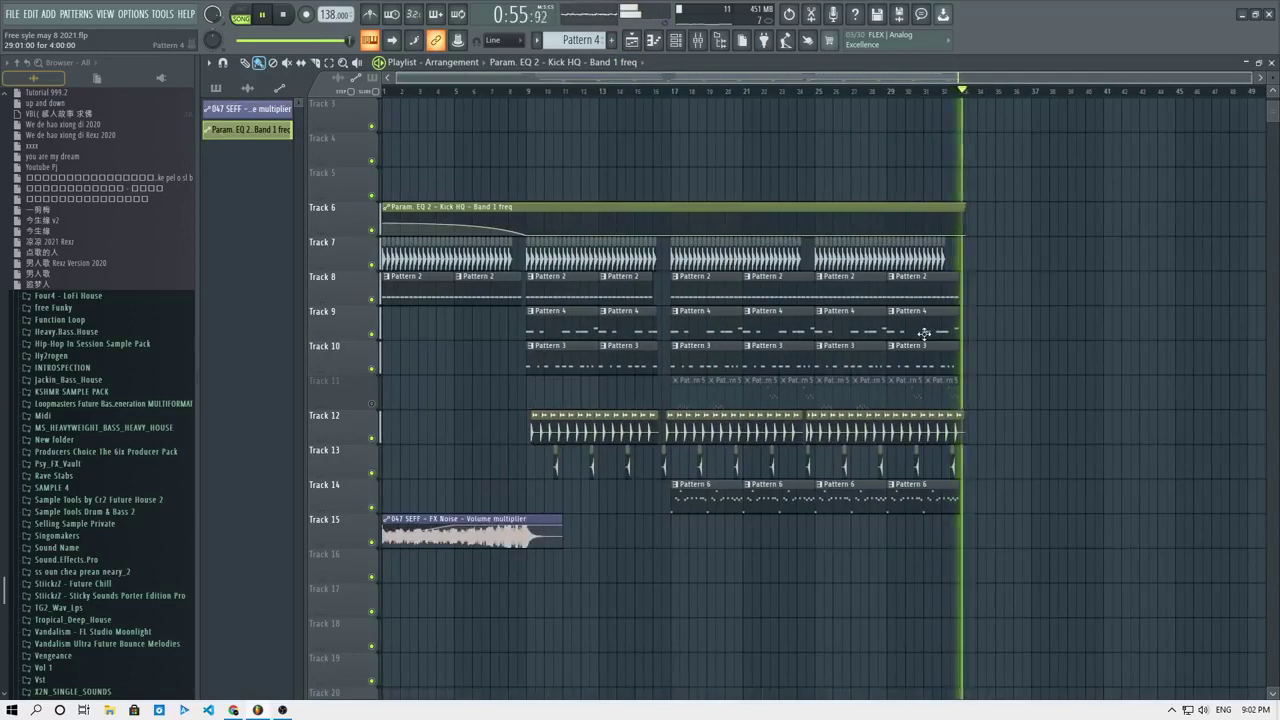
Switch to OBS Studio, where the live stream is controlled.
click(283, 710)
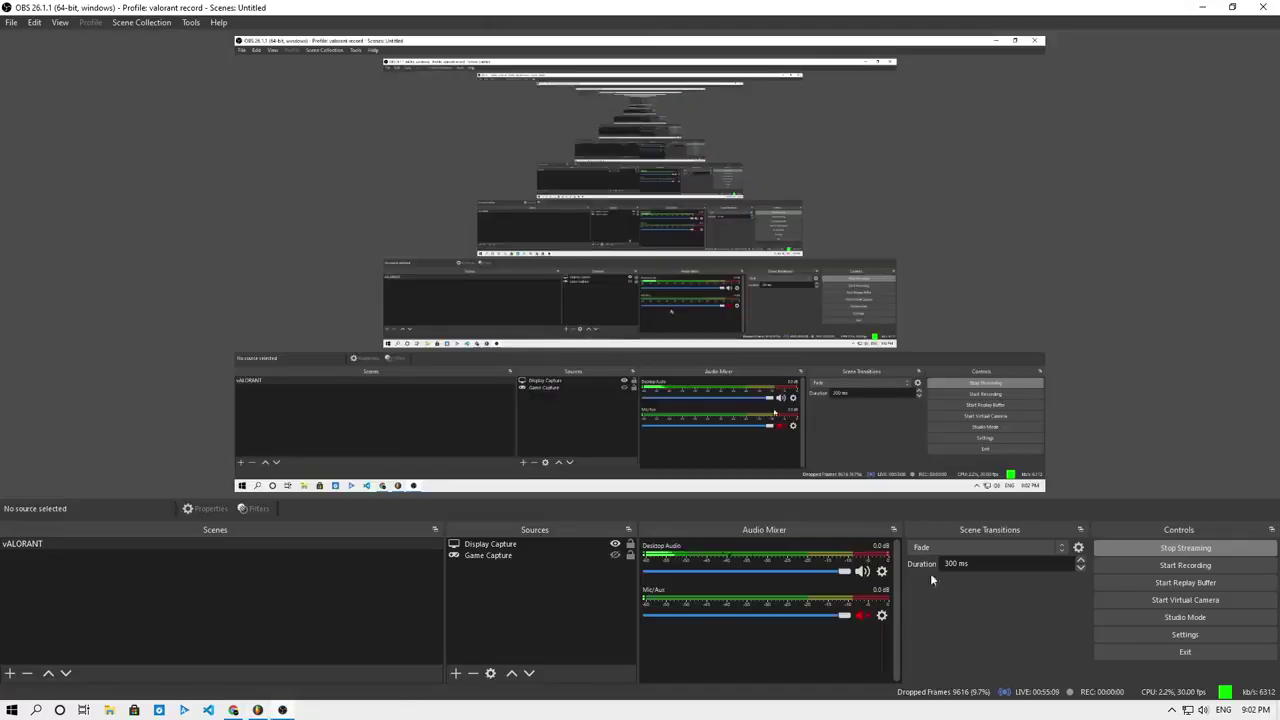